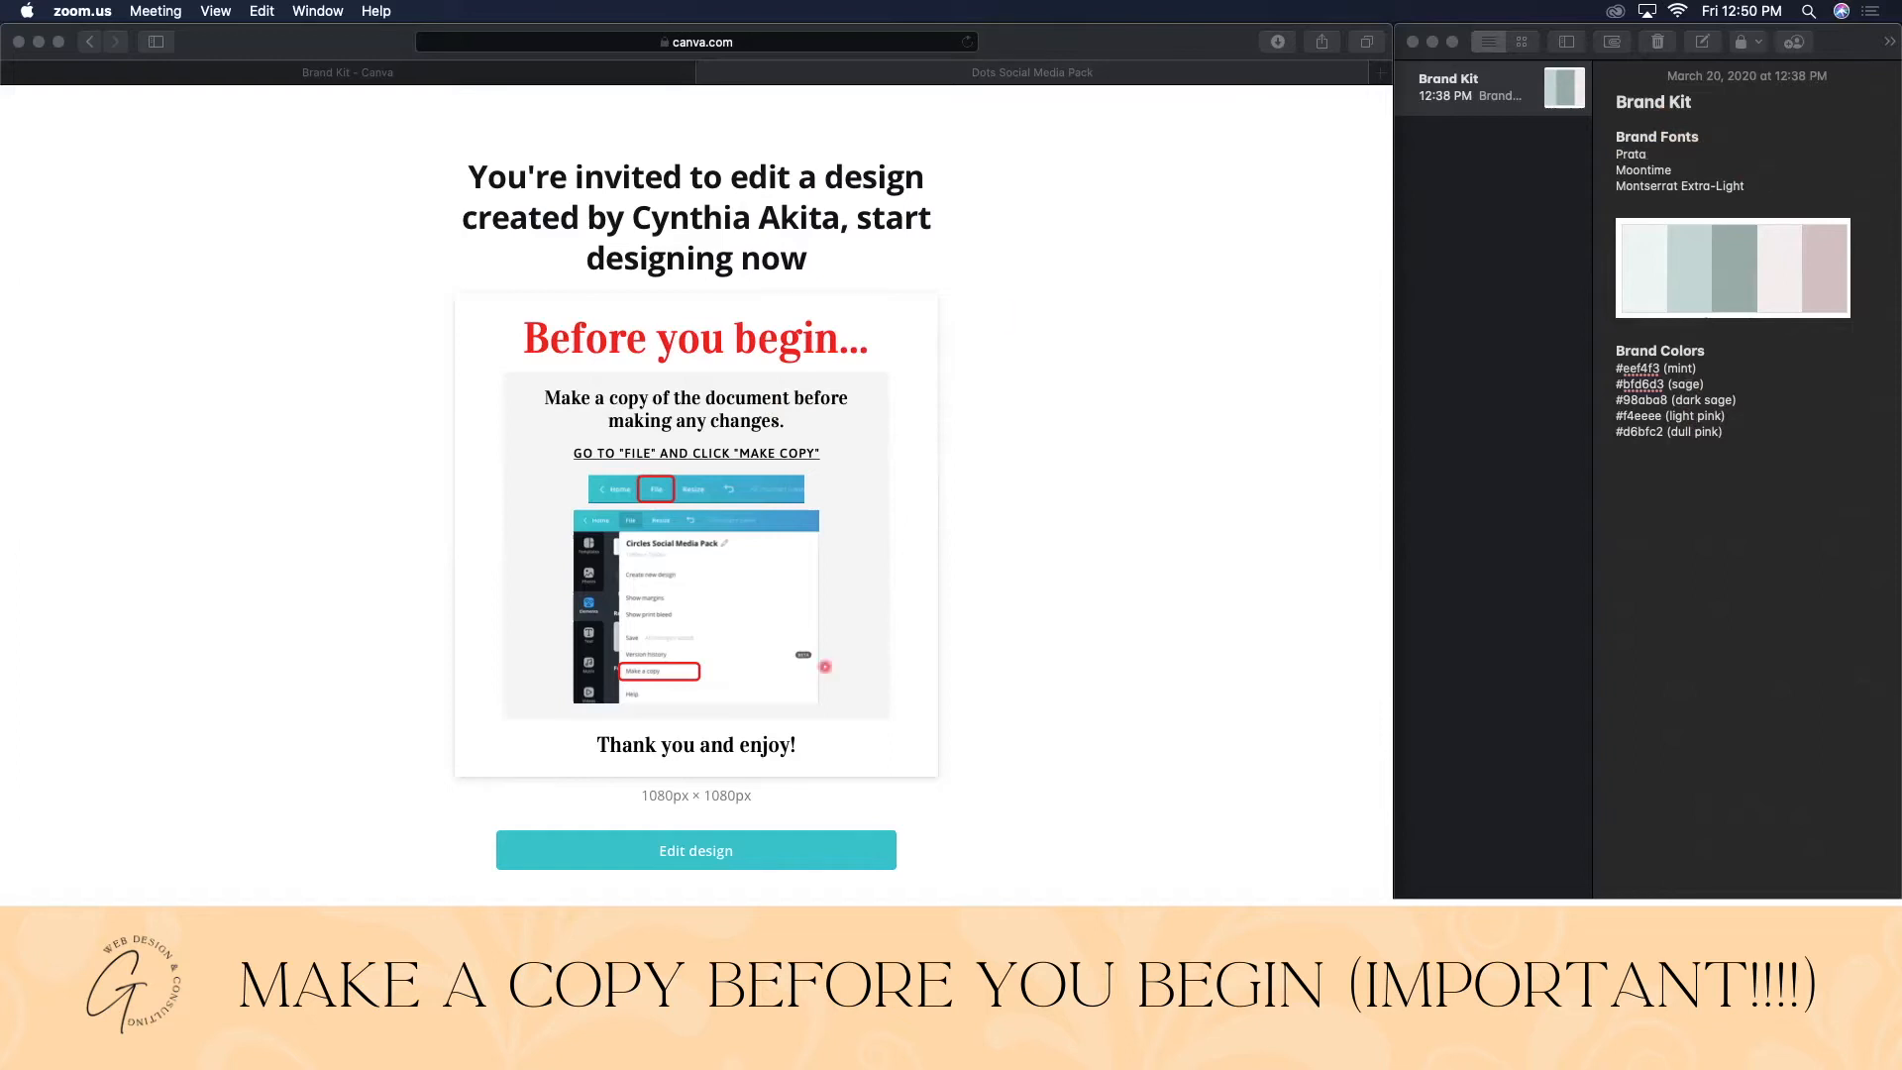
# - Start editing the shared Dots Social Media Pack and log in with the account's email and password
pyautogui.click(681, 856)
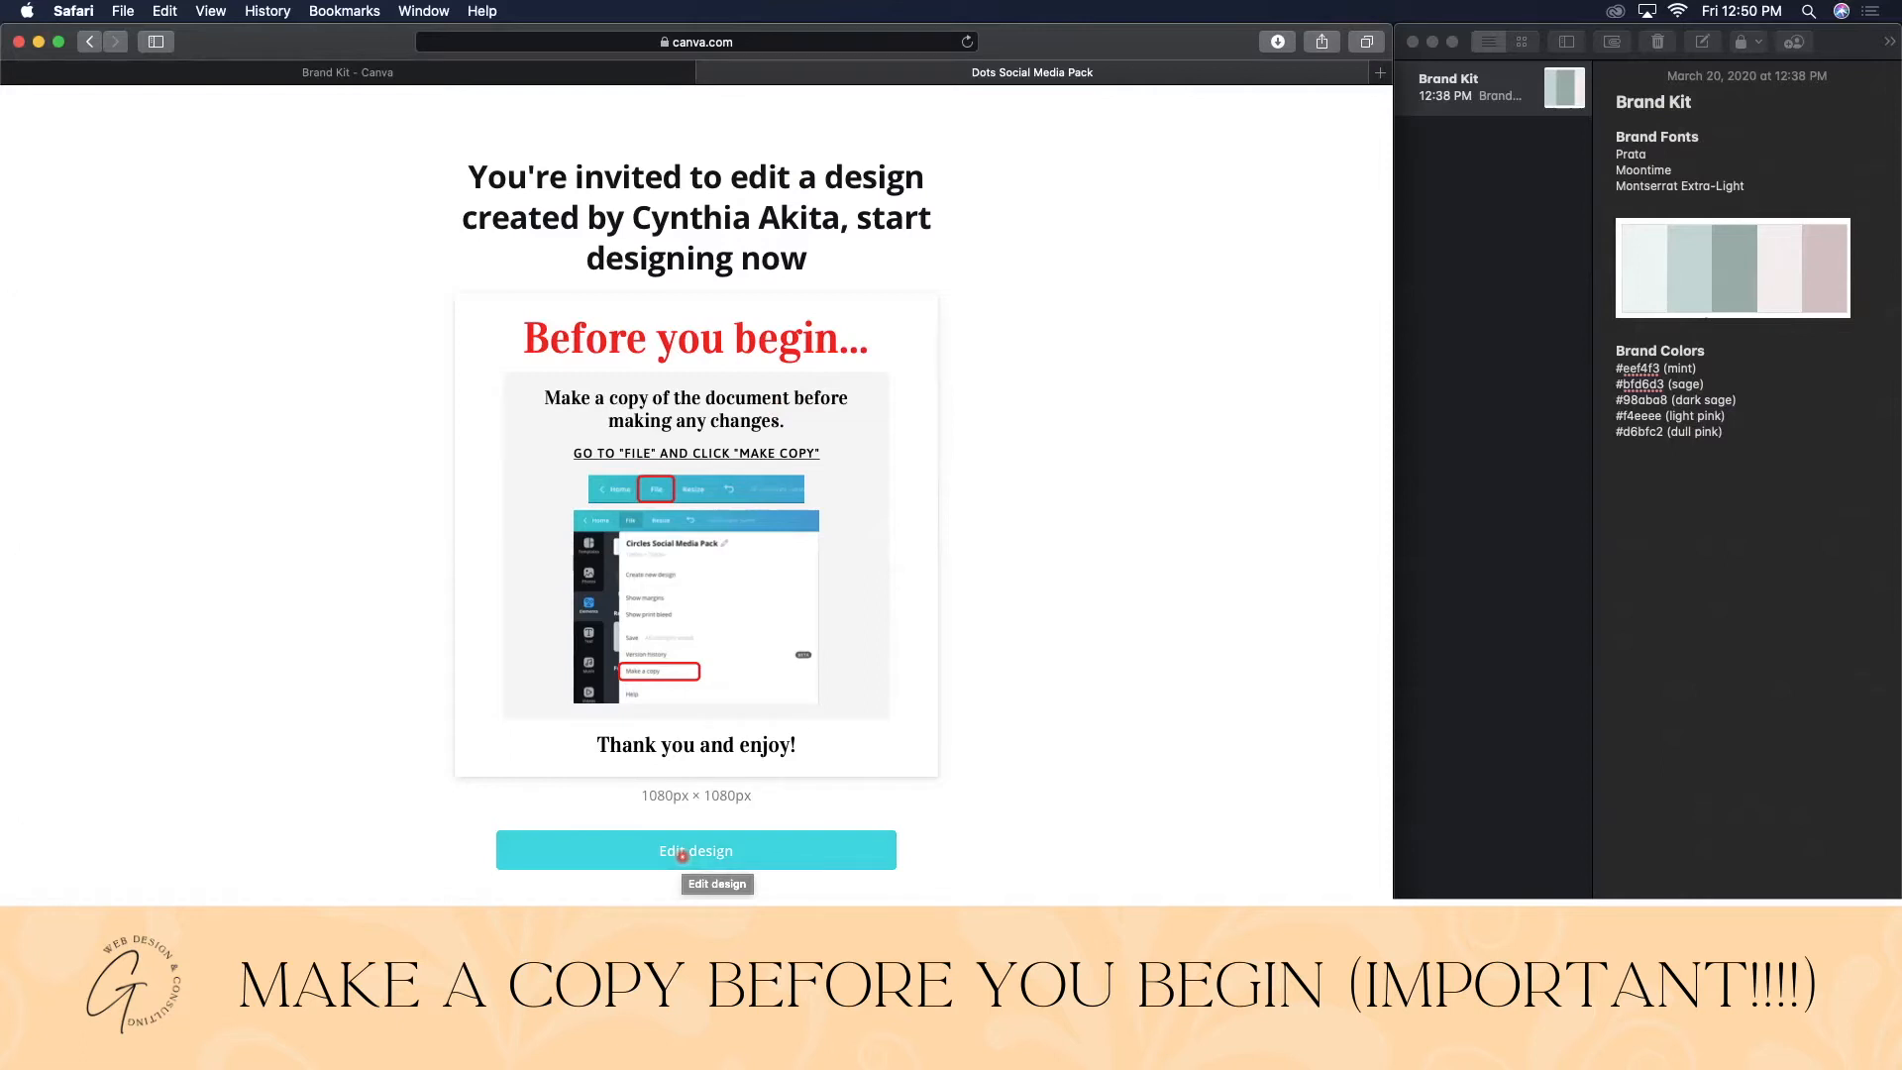
pyautogui.click(682, 855)
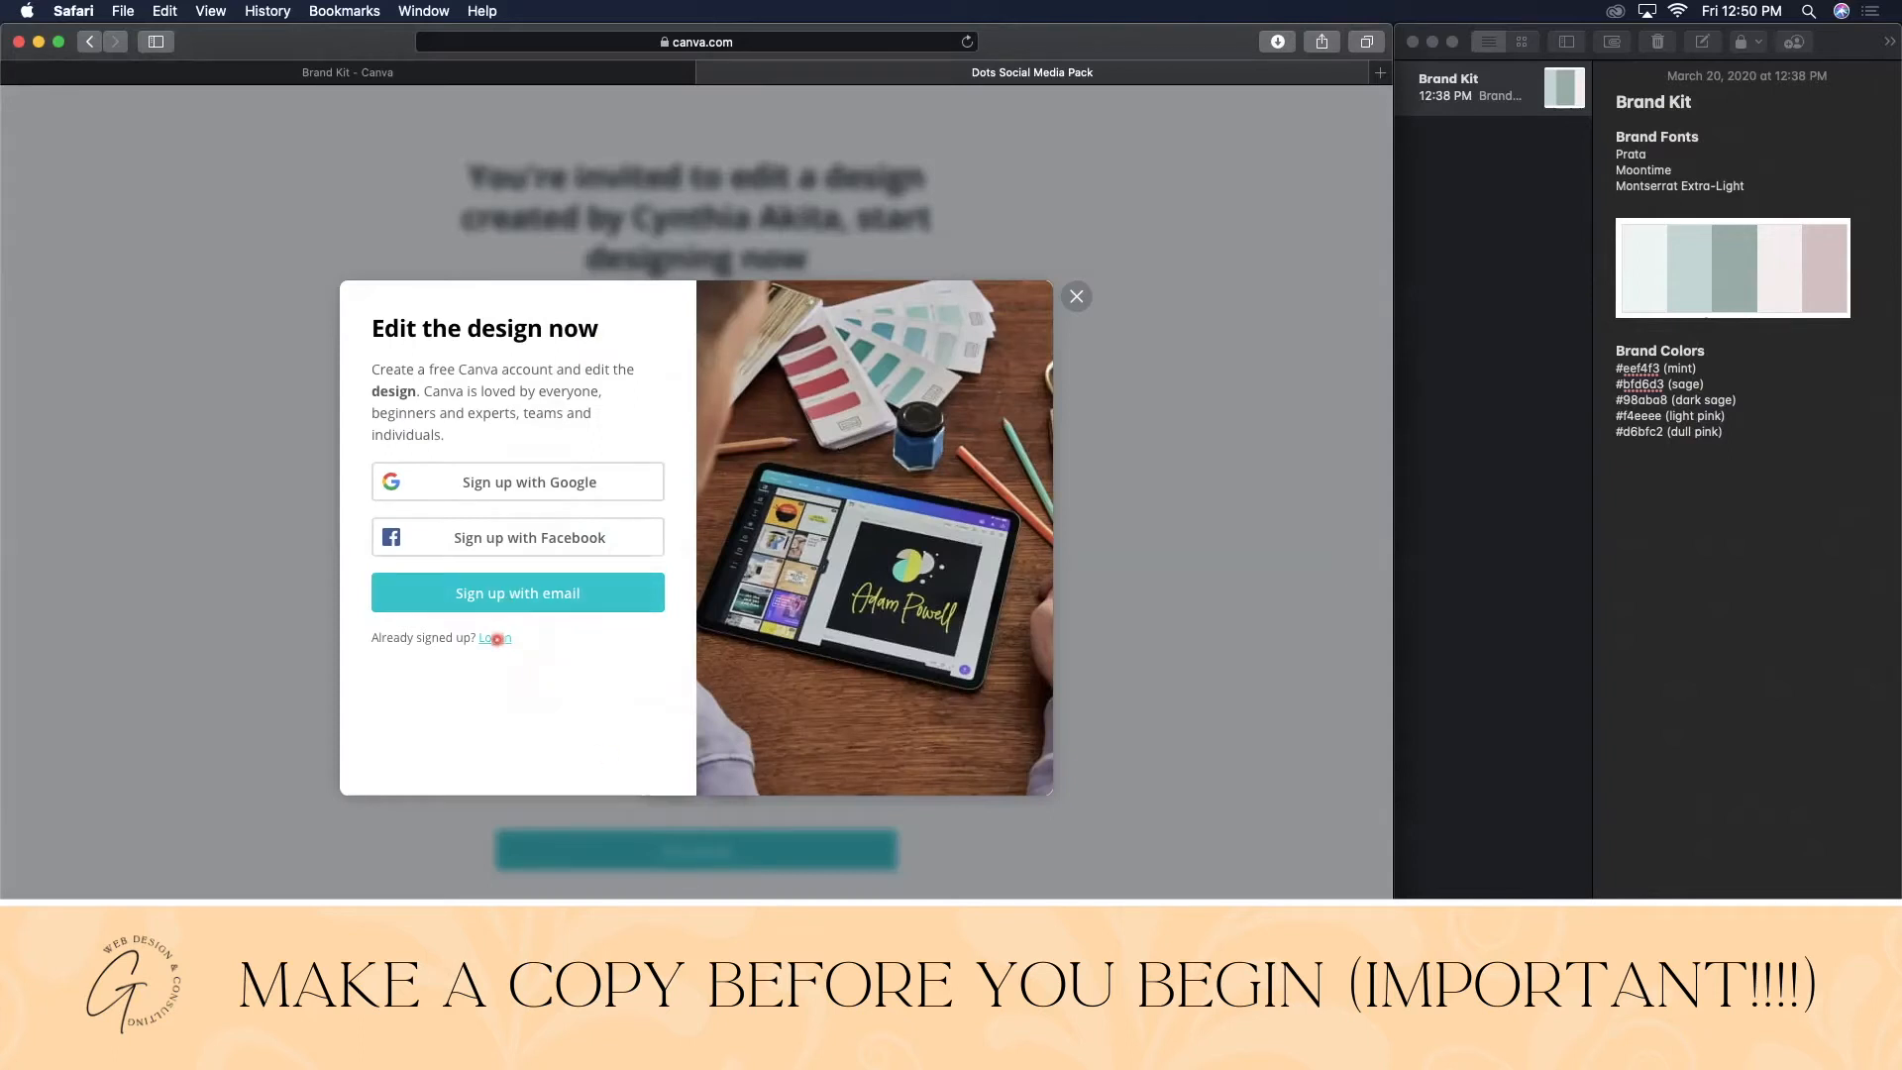
pyautogui.click(496, 639)
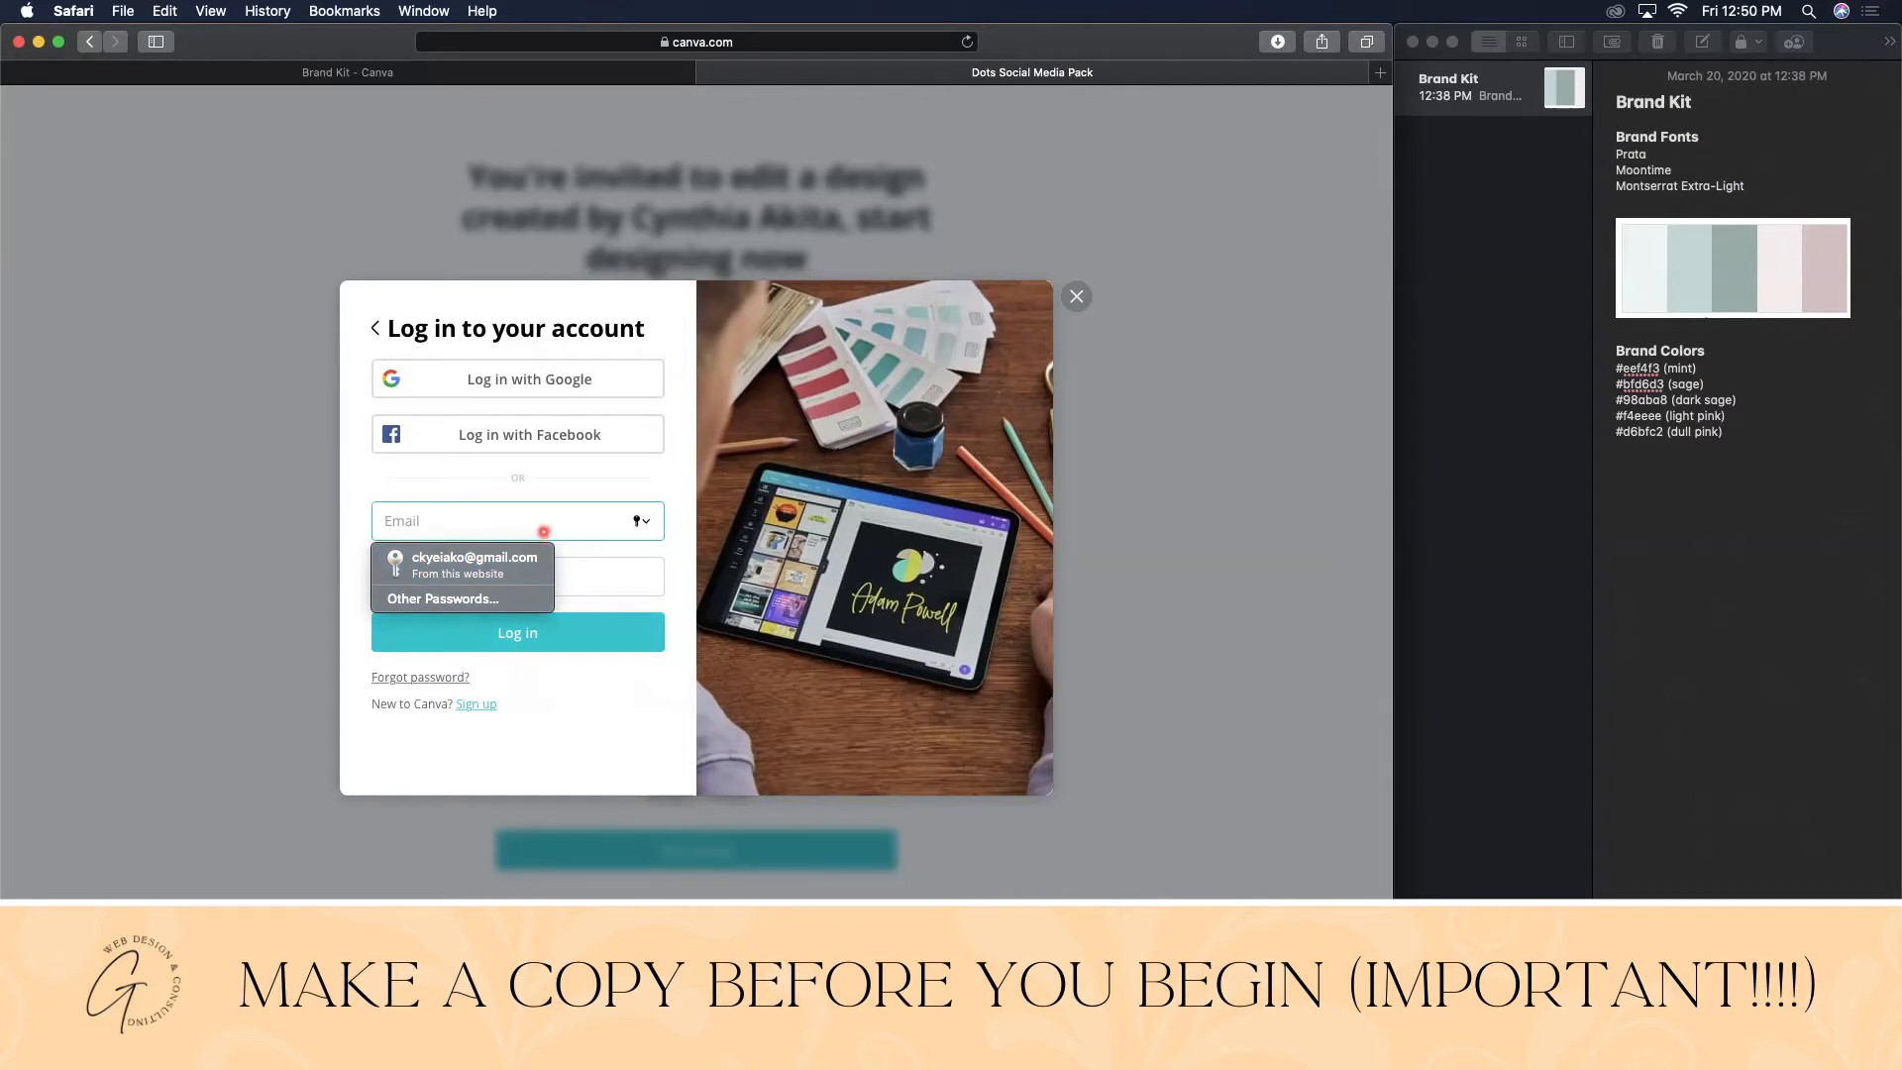
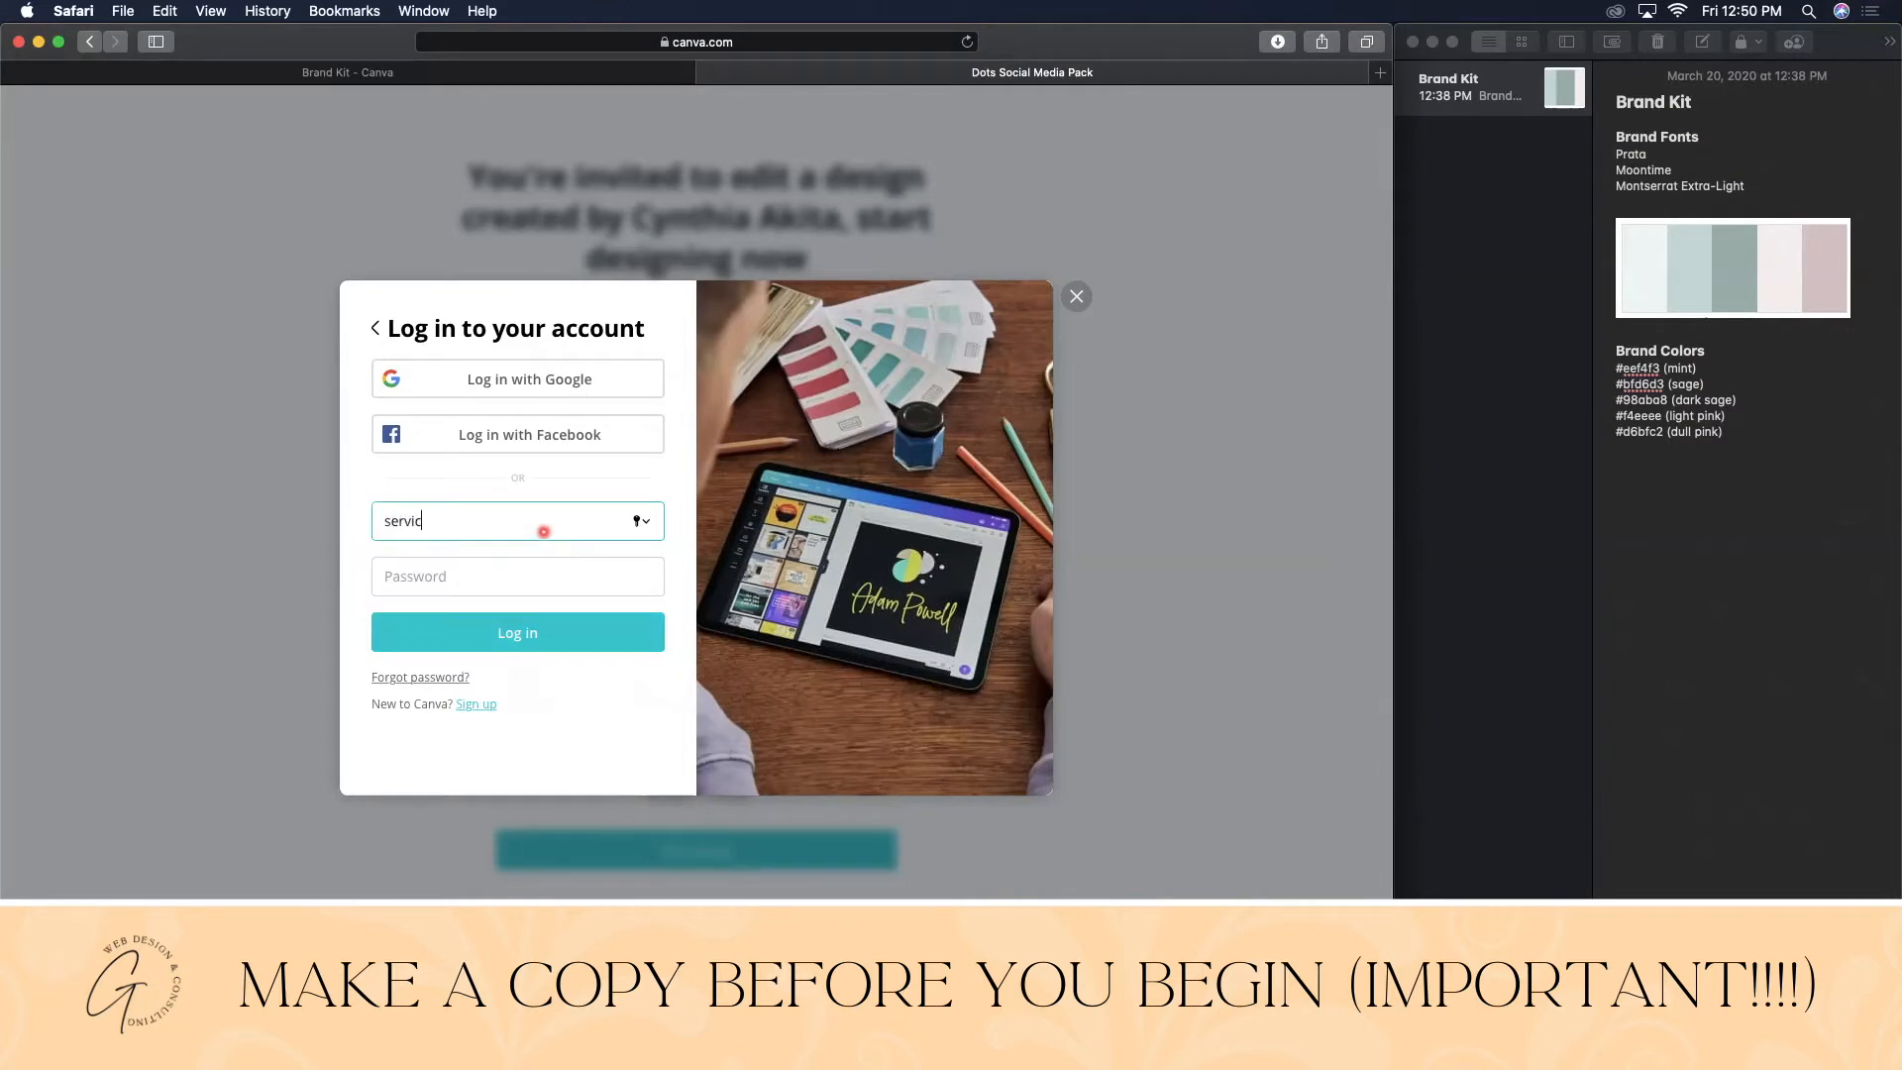
pyautogui.press('Tab')
pyautogui.write('••••••••')
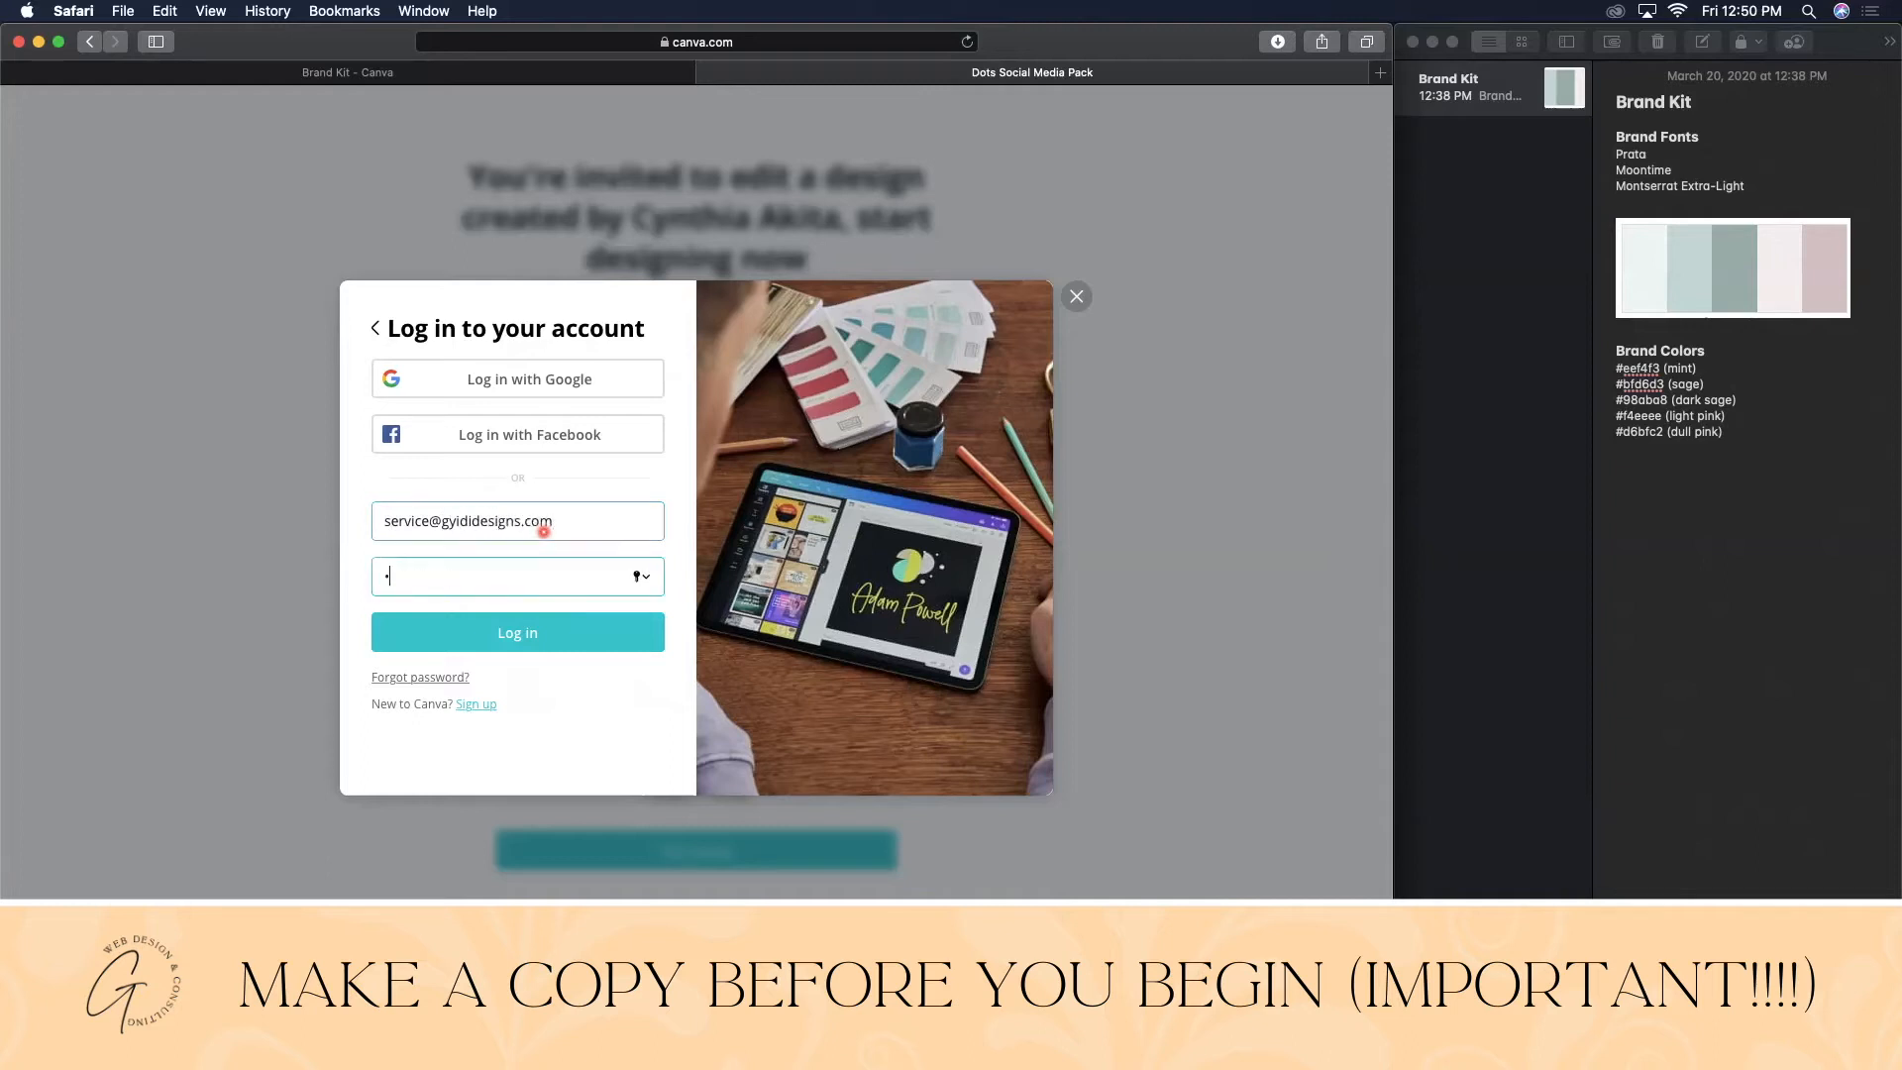
pyautogui.write('••')
pyautogui.press('Return')
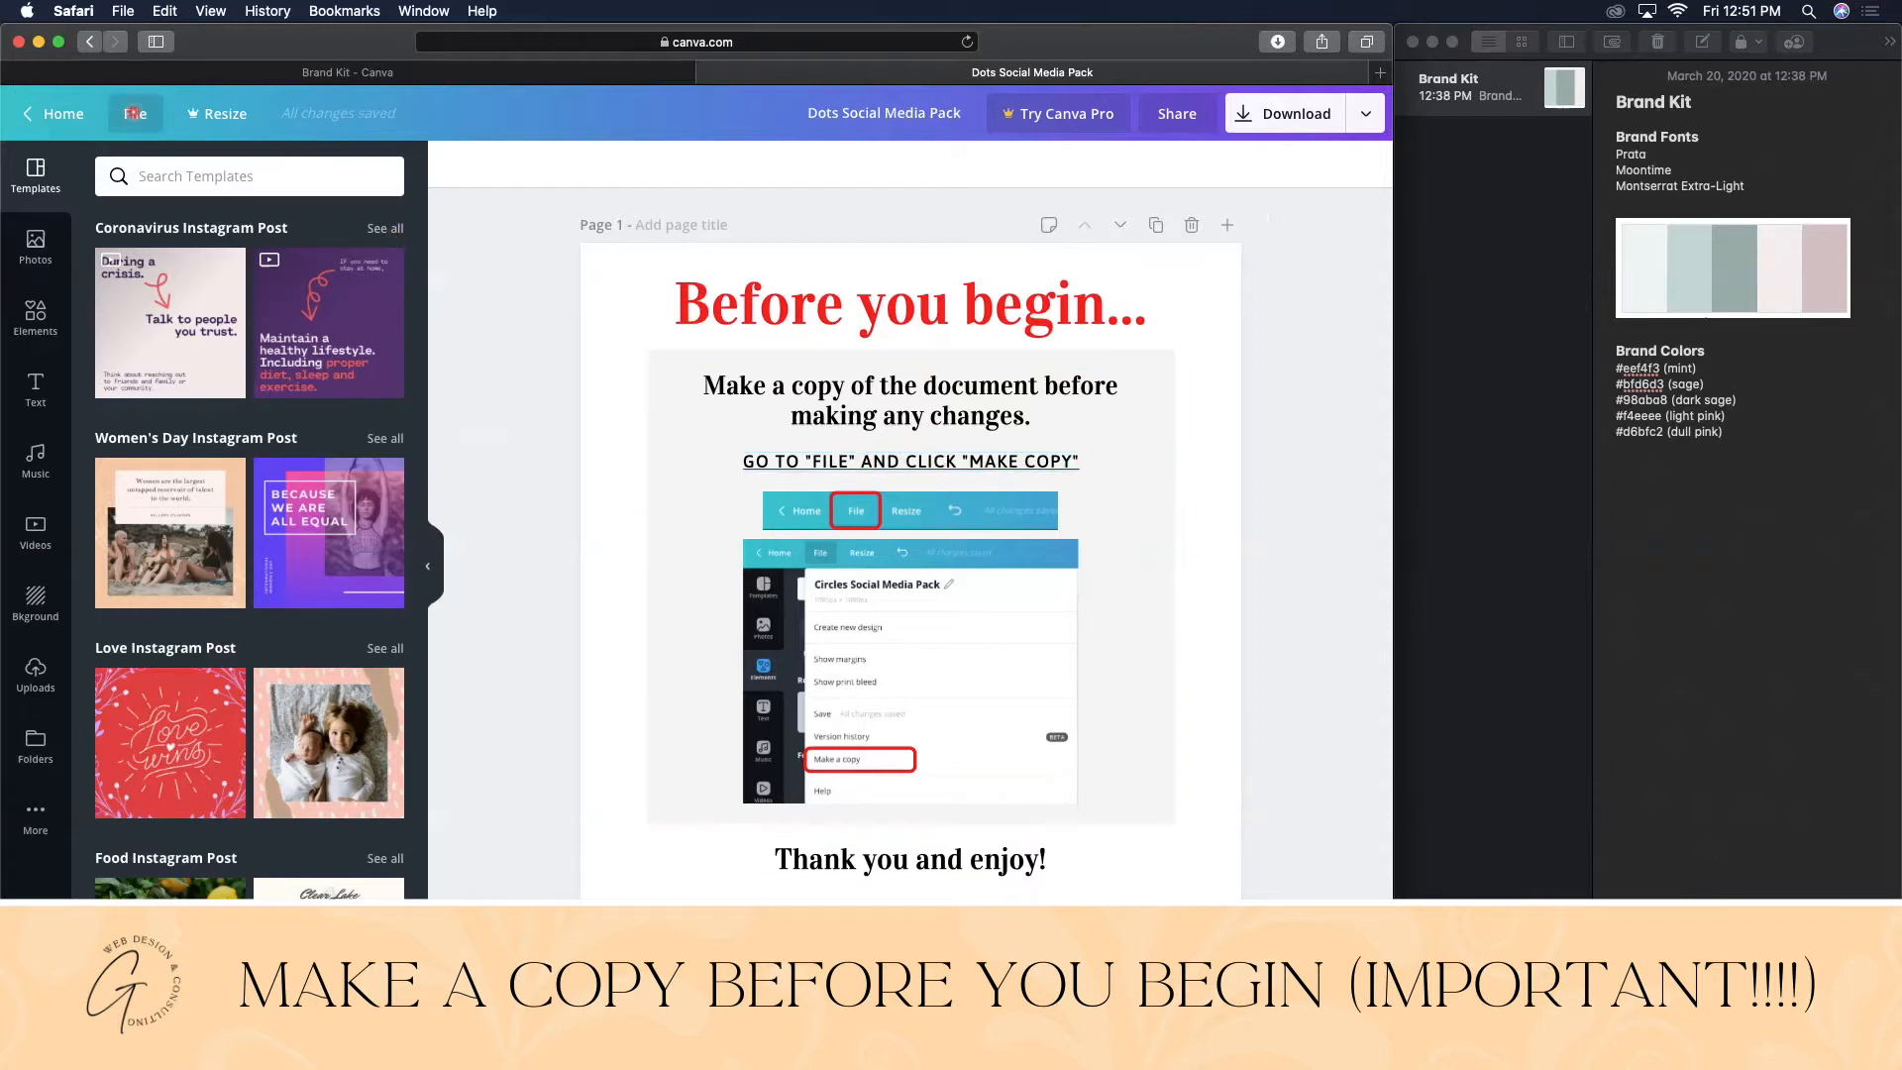
# - Make a copy of the design with File > Make a copy, then go back to the original tab
pyautogui.click(132, 113)
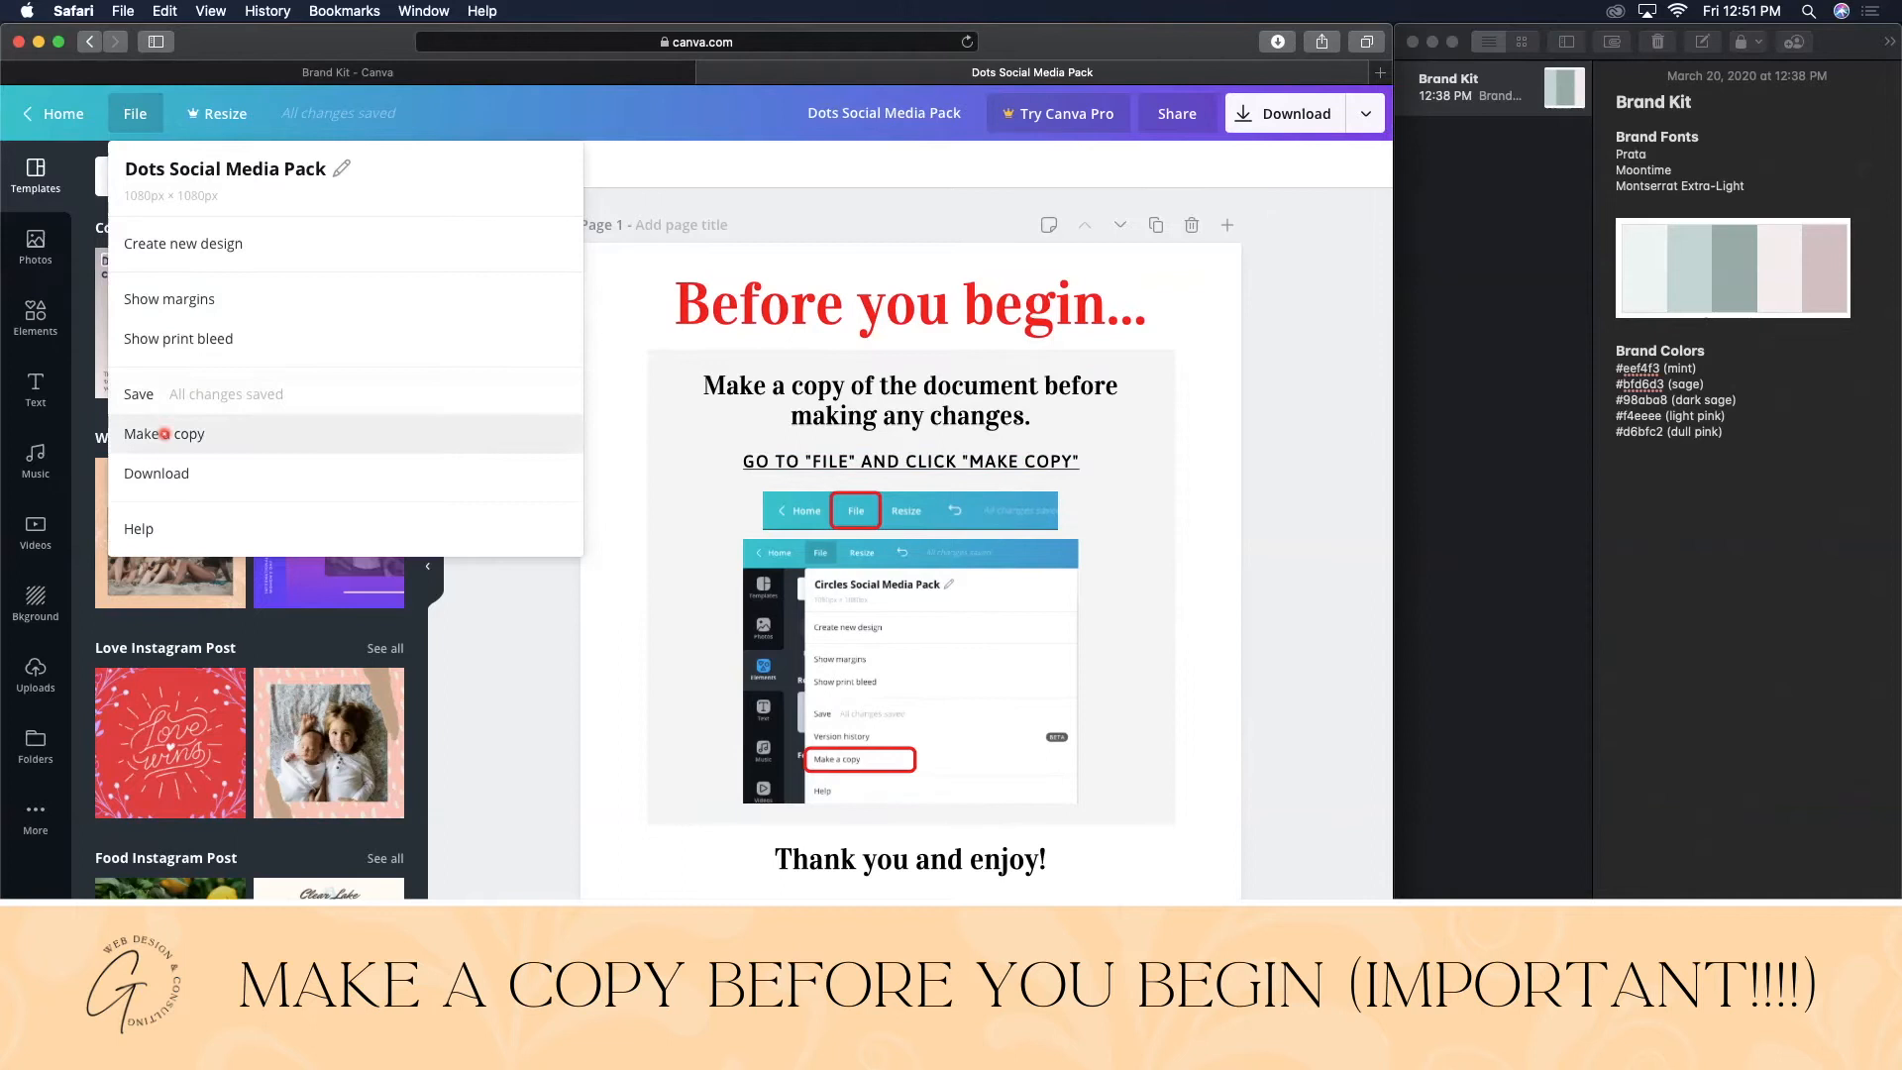
pyautogui.click(165, 432)
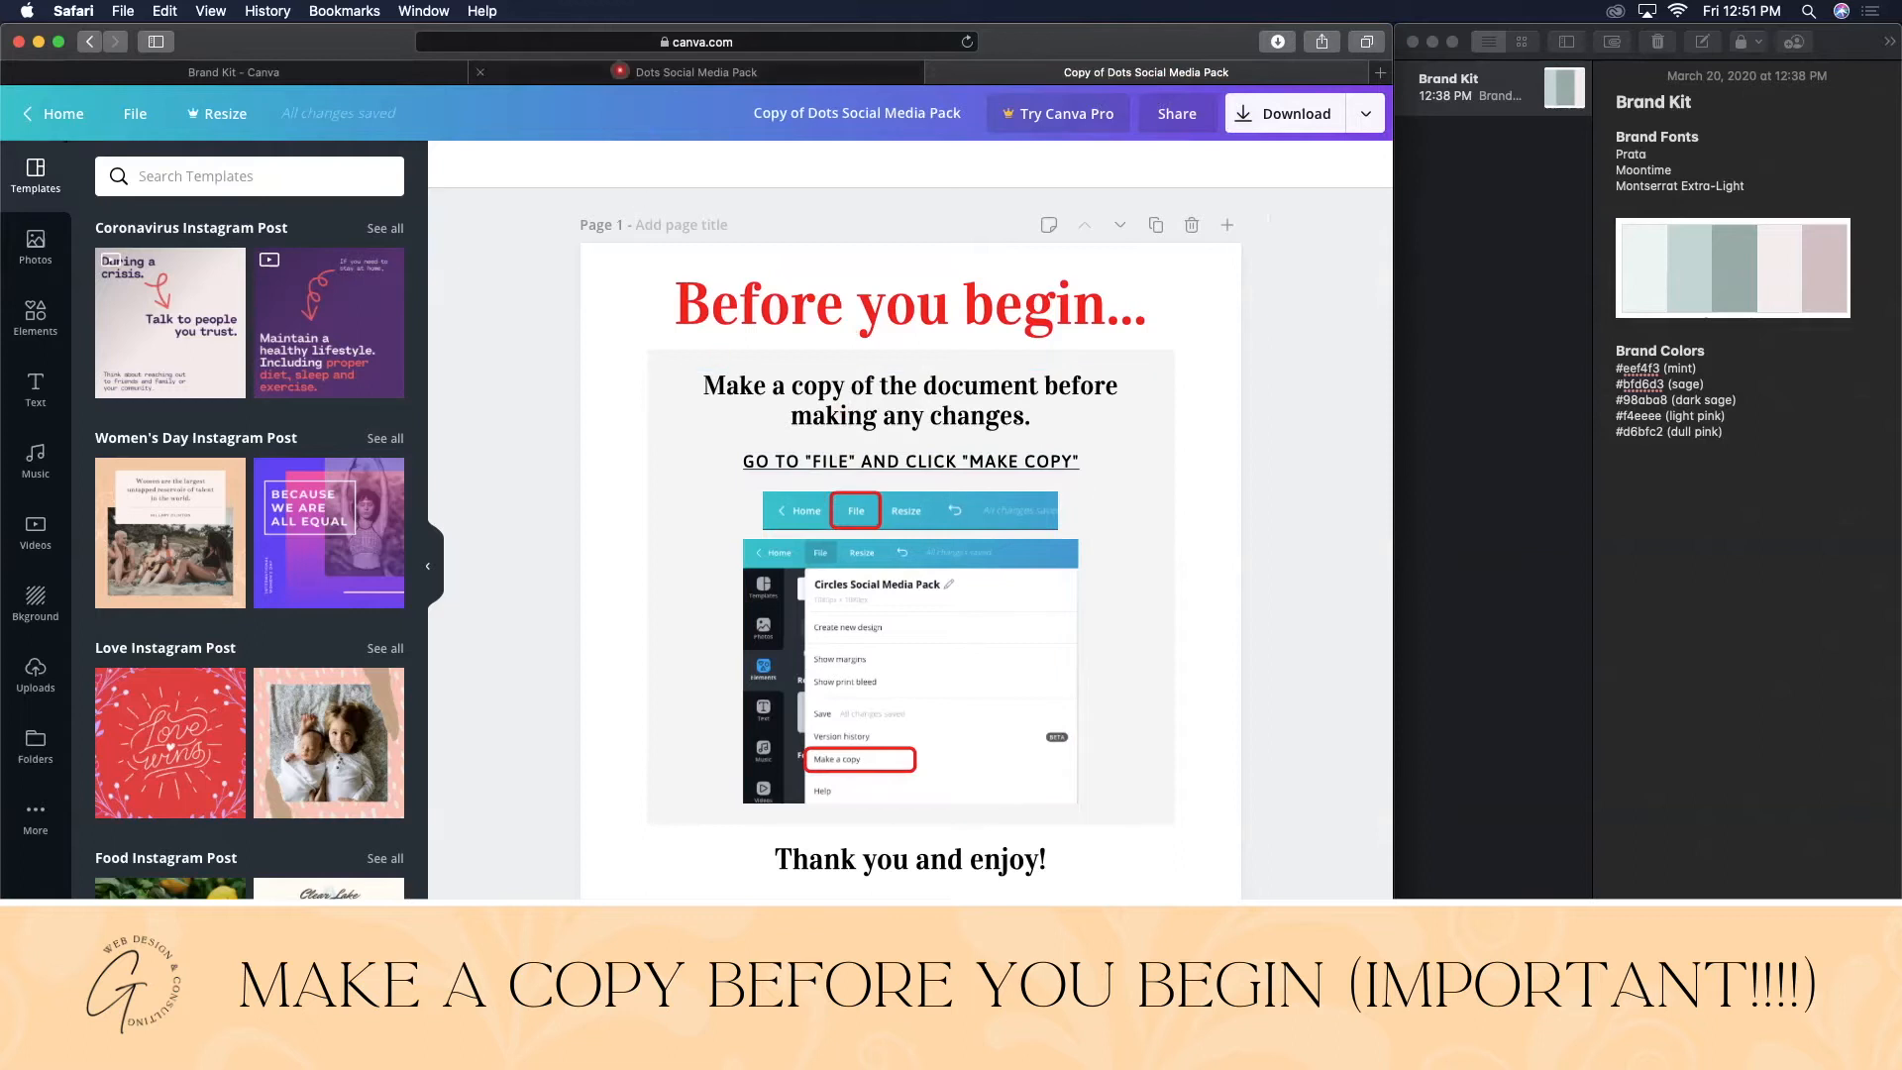
pyautogui.click(619, 73)
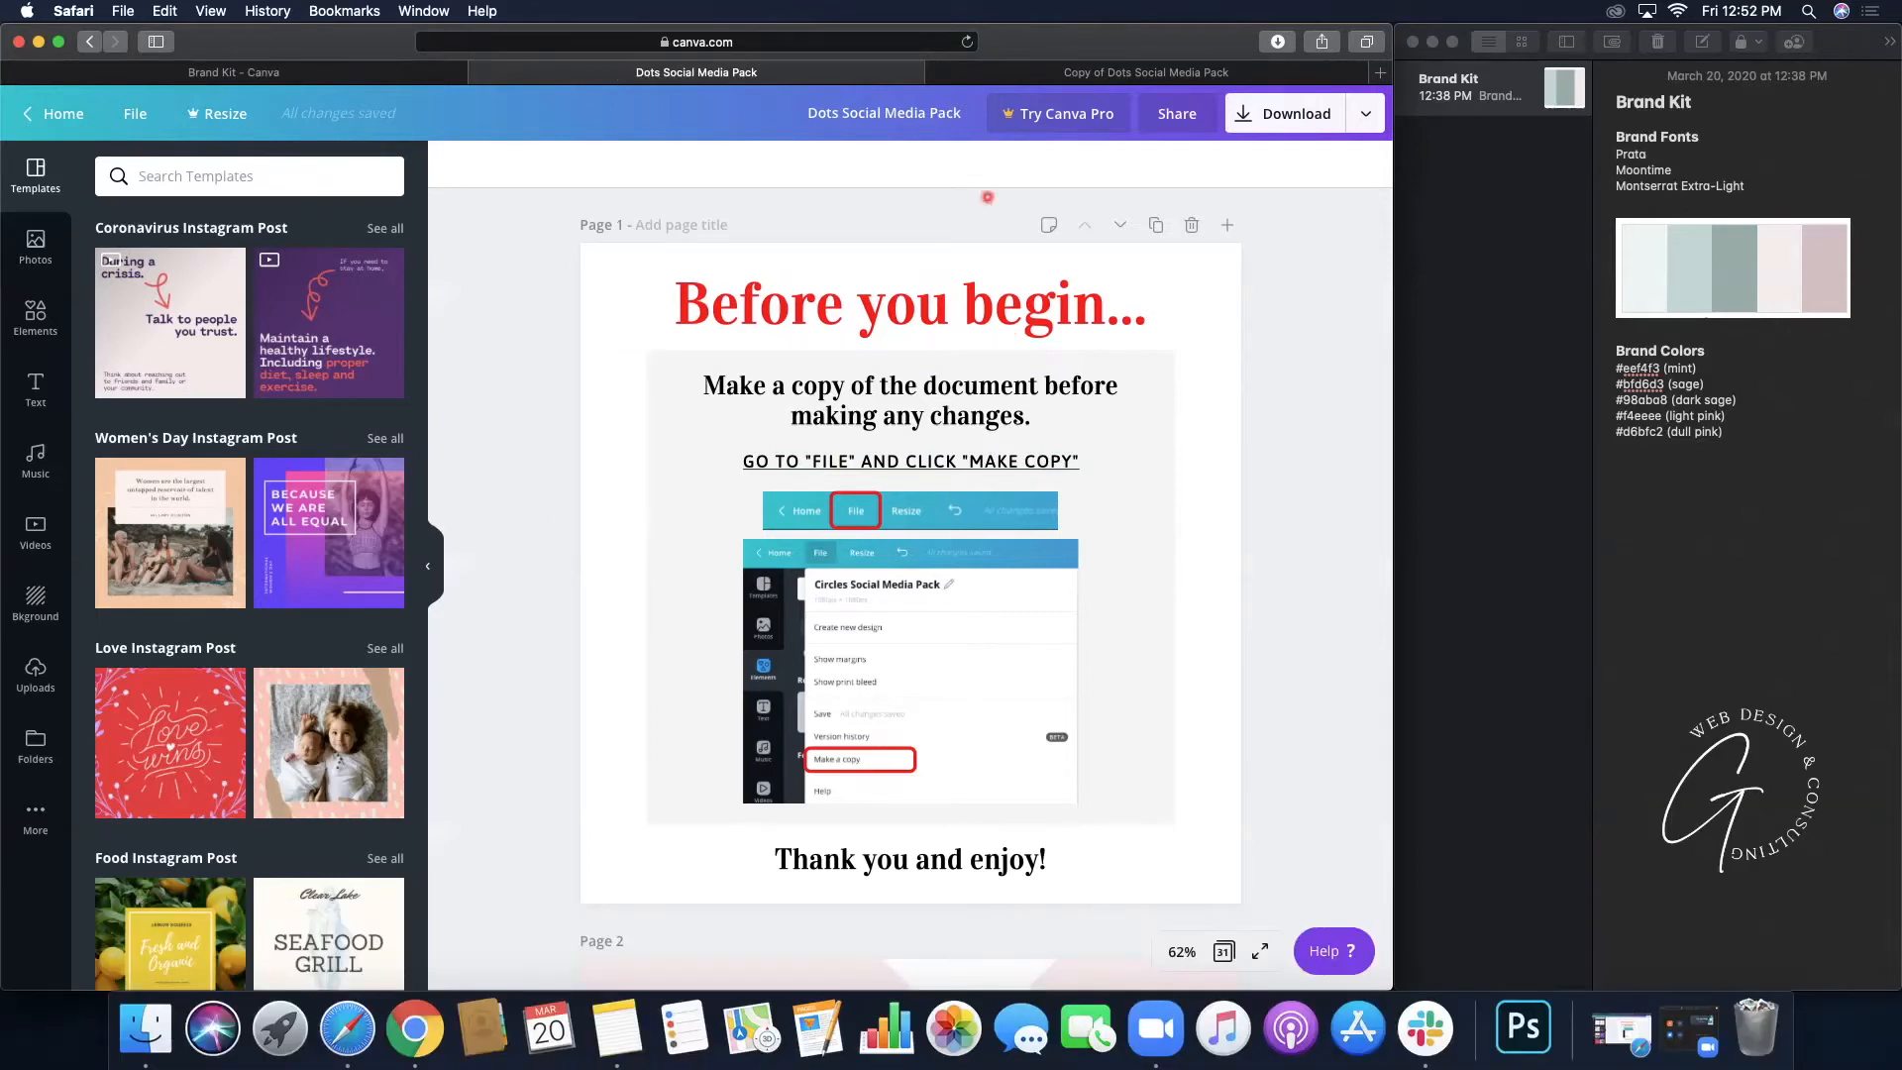
# - In the copy, set page 2's 'Massa massa' script text to the Moontime font
pyautogui.click(1129, 72)
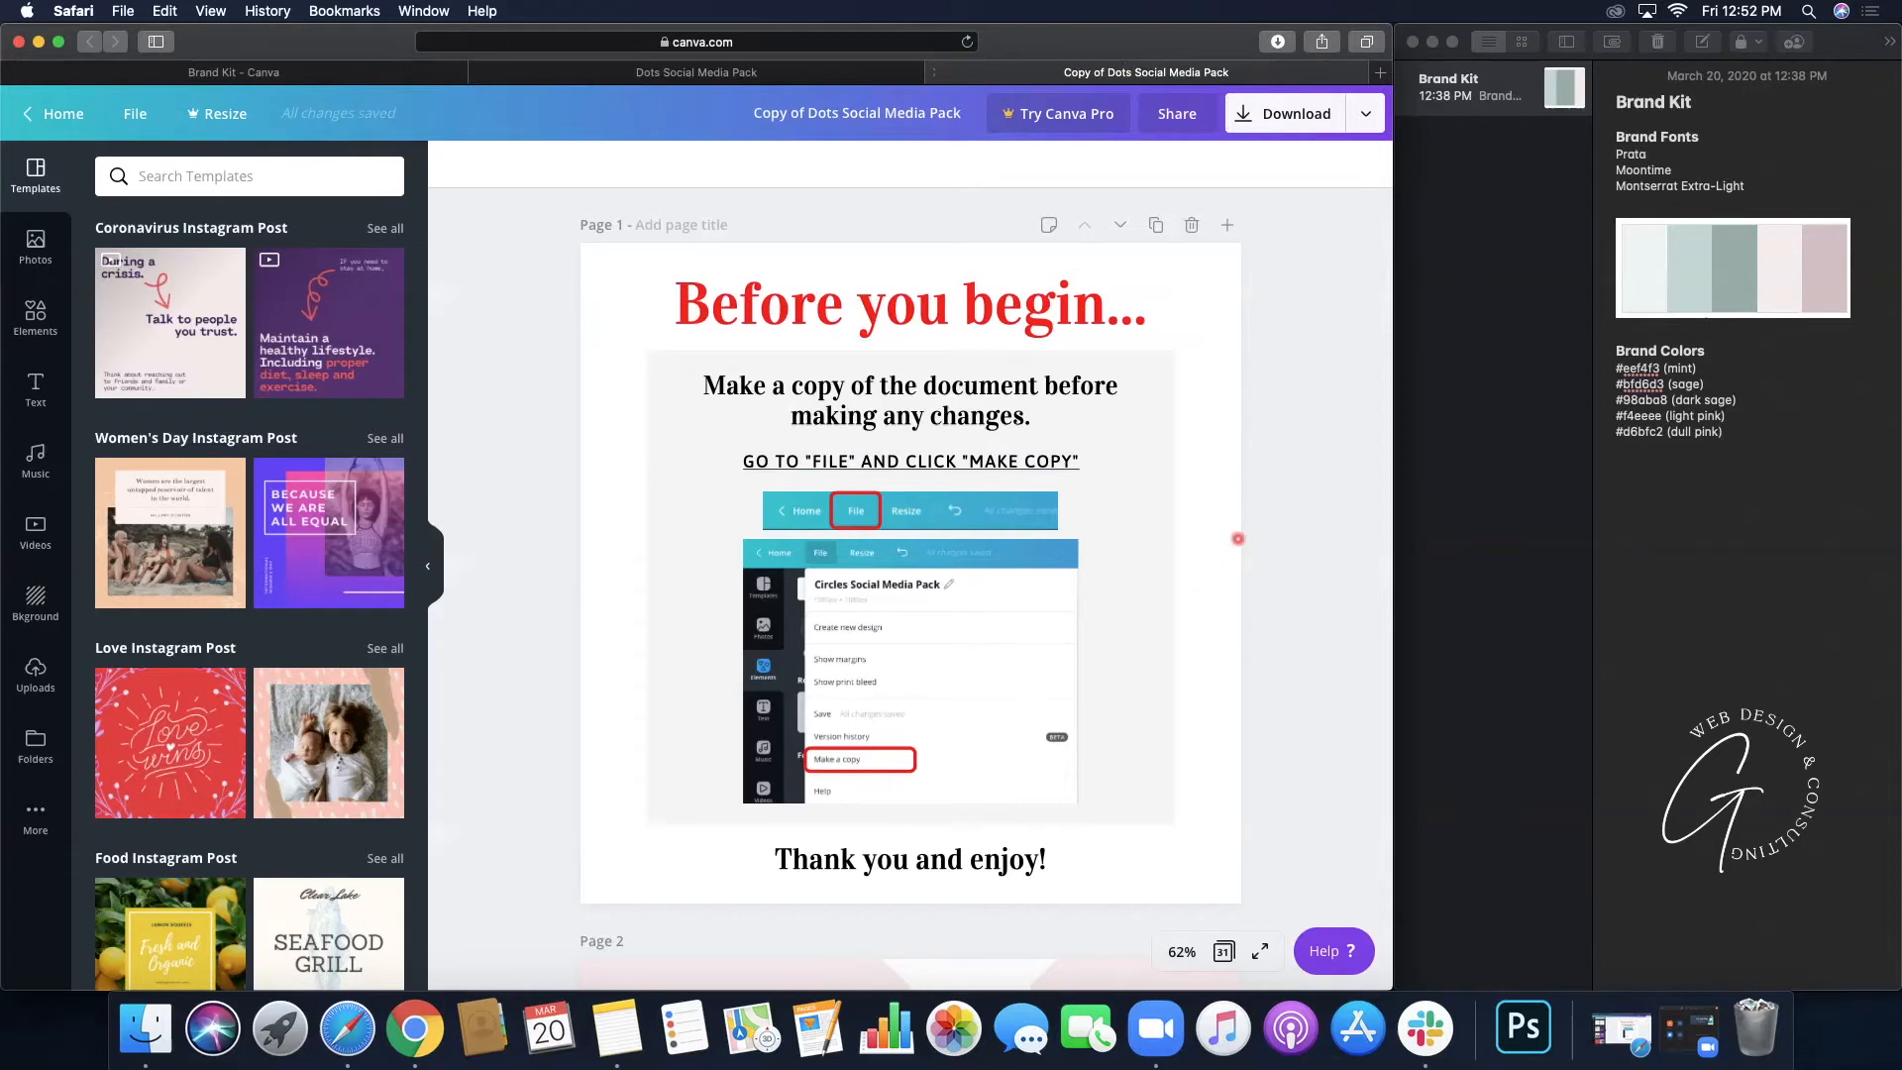
pyautogui.scroll(-5, 1237, 537)
pyautogui.scroll(-2, 1237, 538)
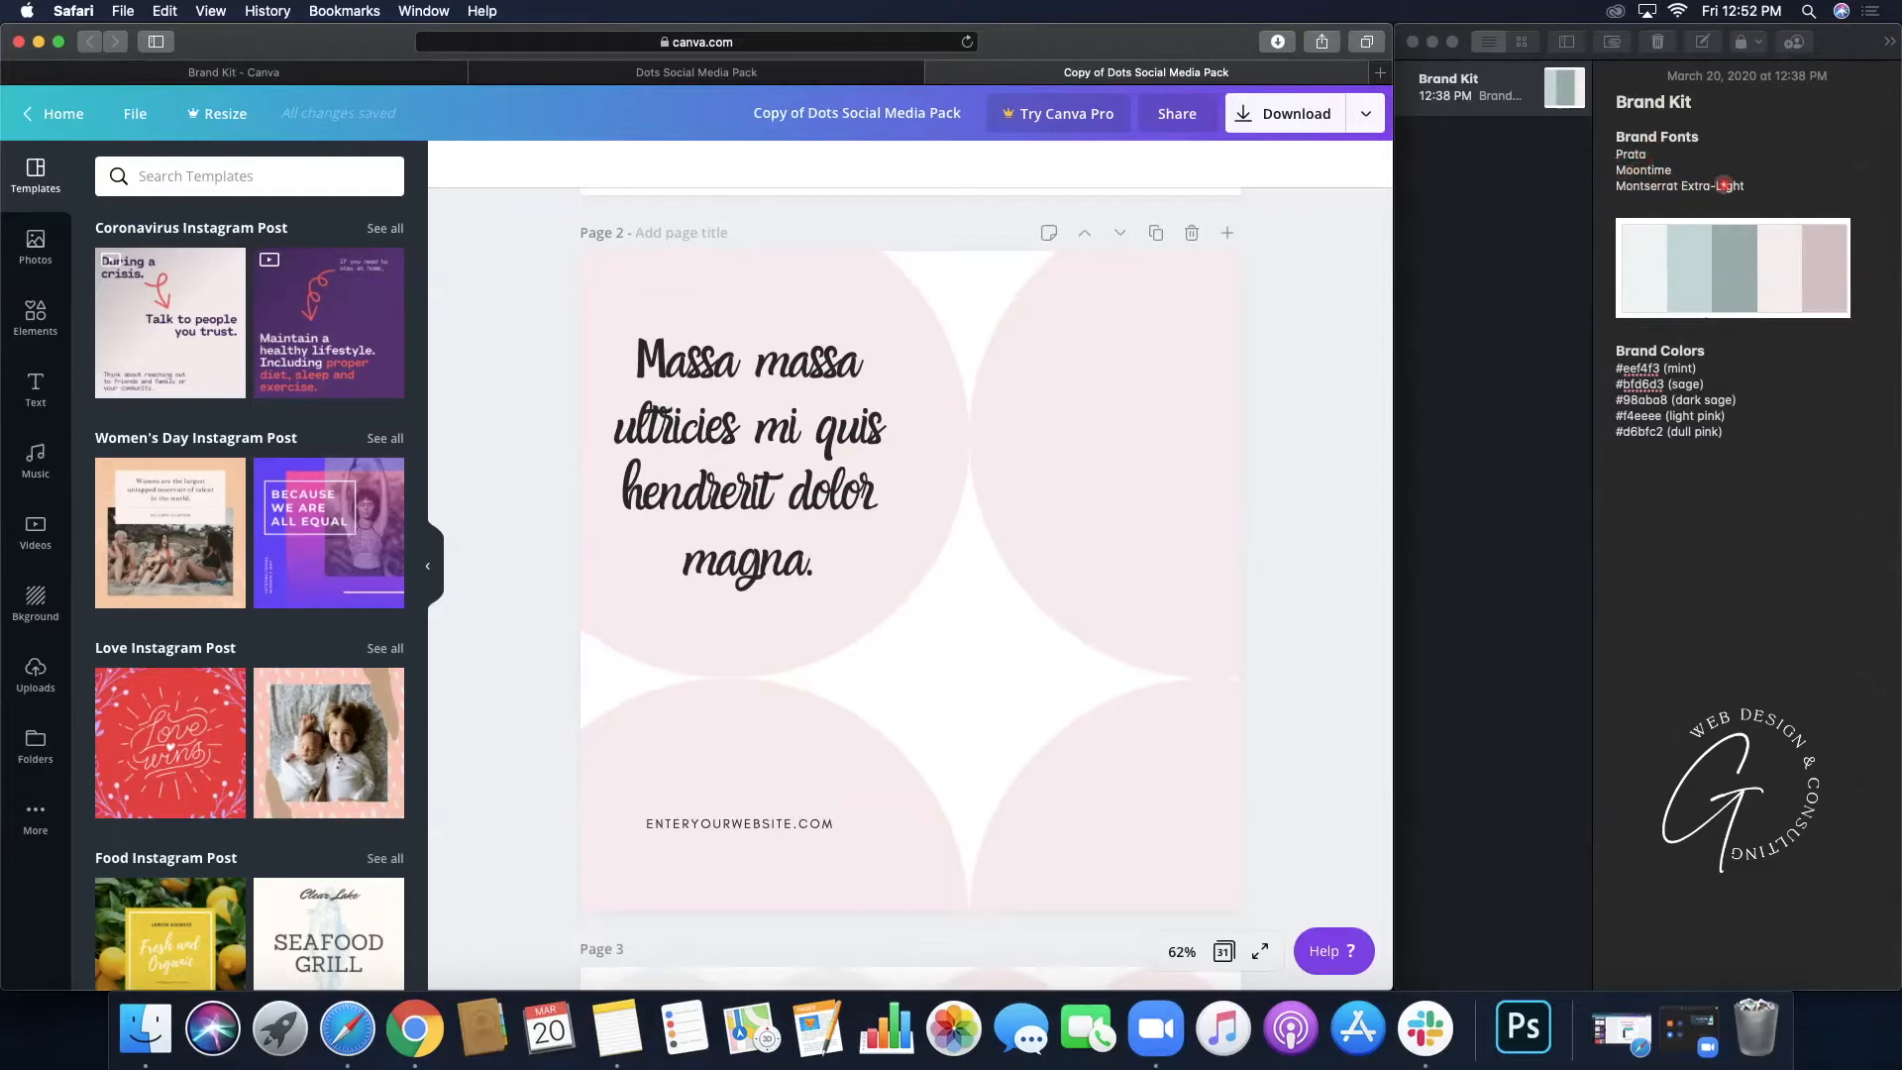
pyautogui.click(753, 414)
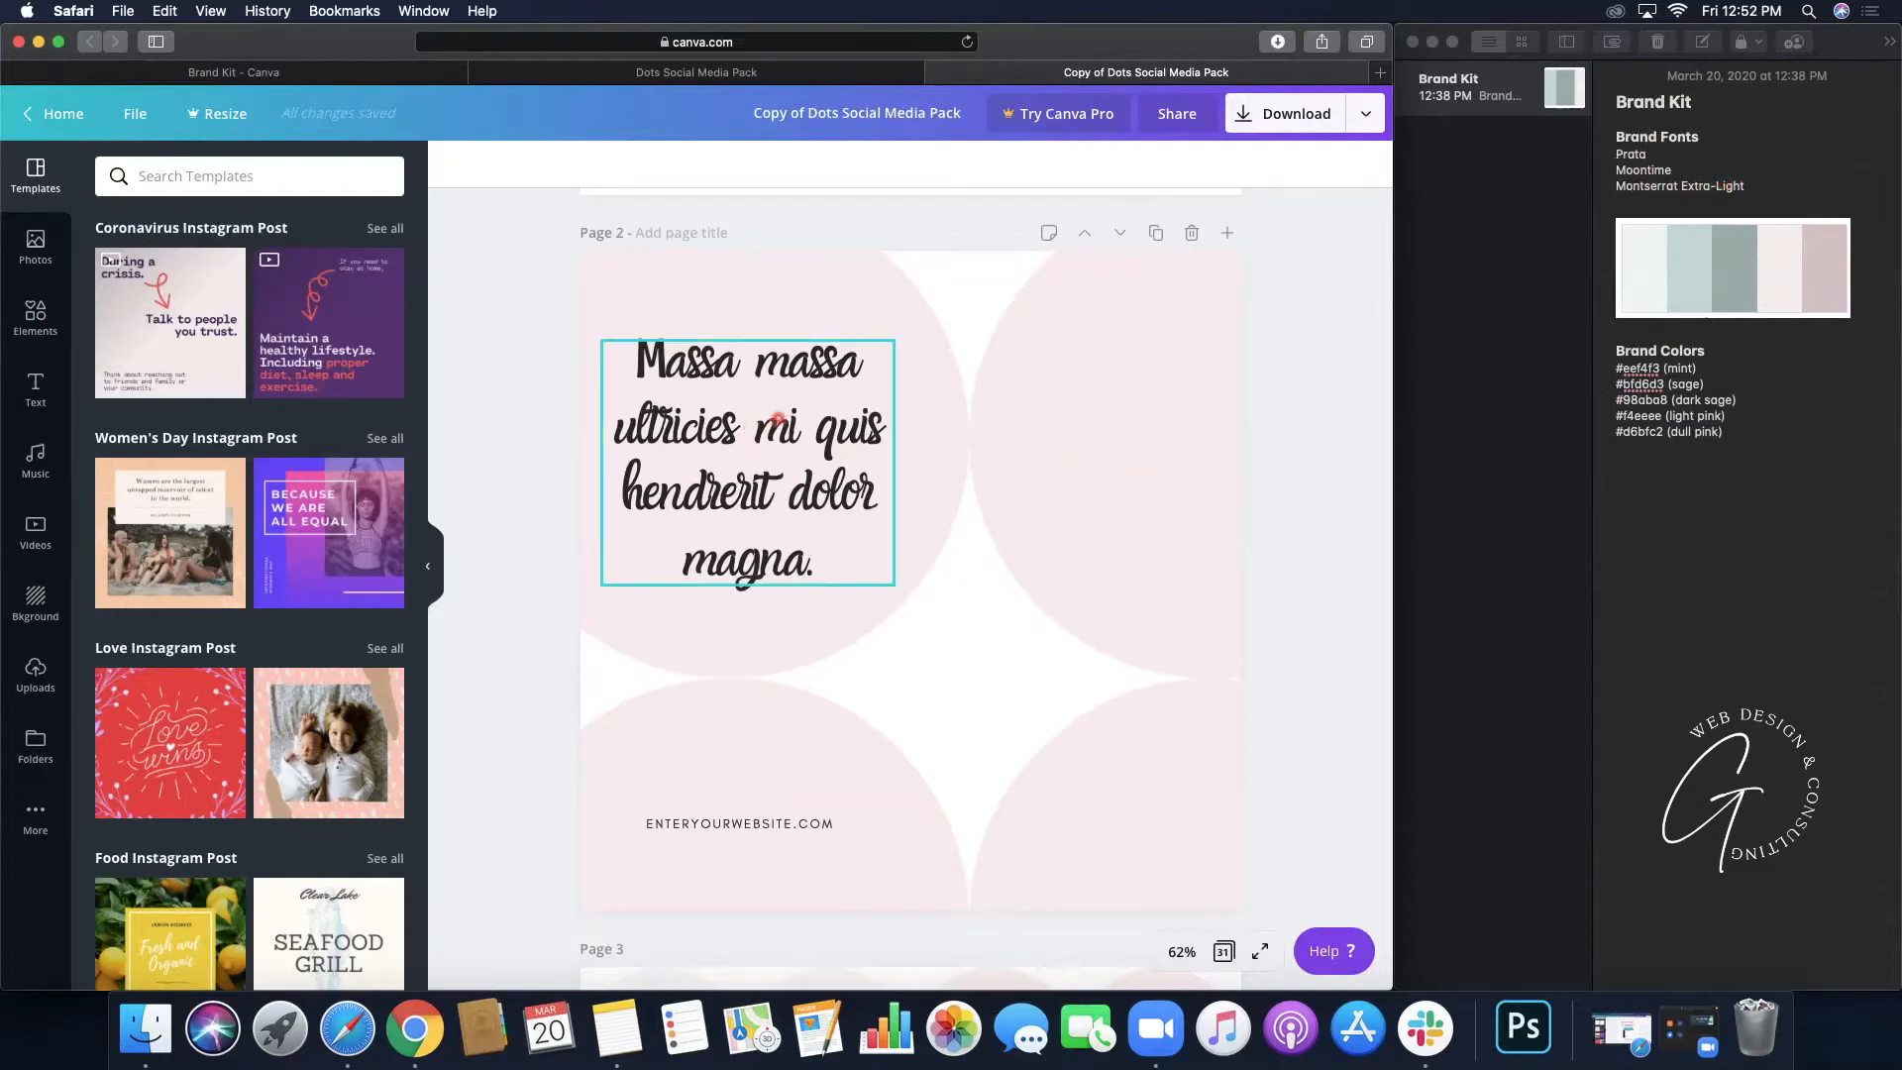
pyautogui.click(778, 418)
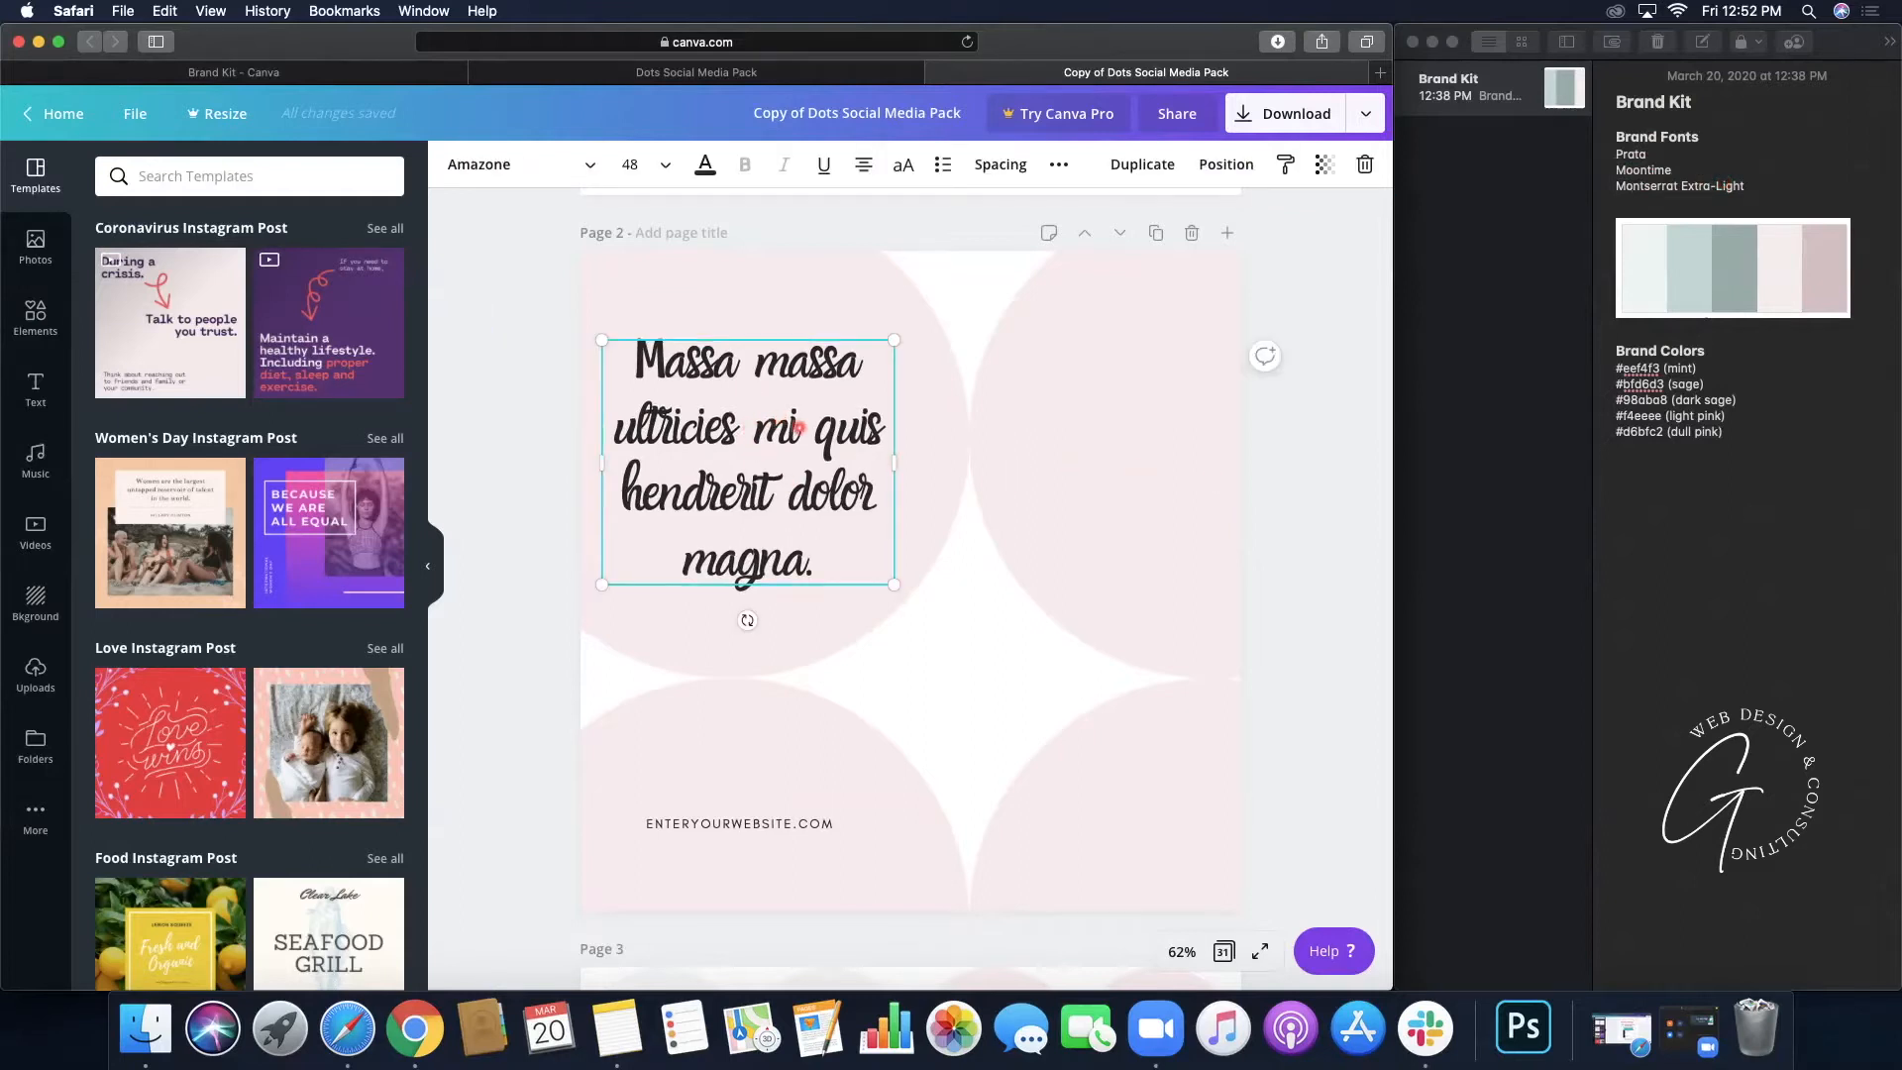
pyautogui.click(591, 164)
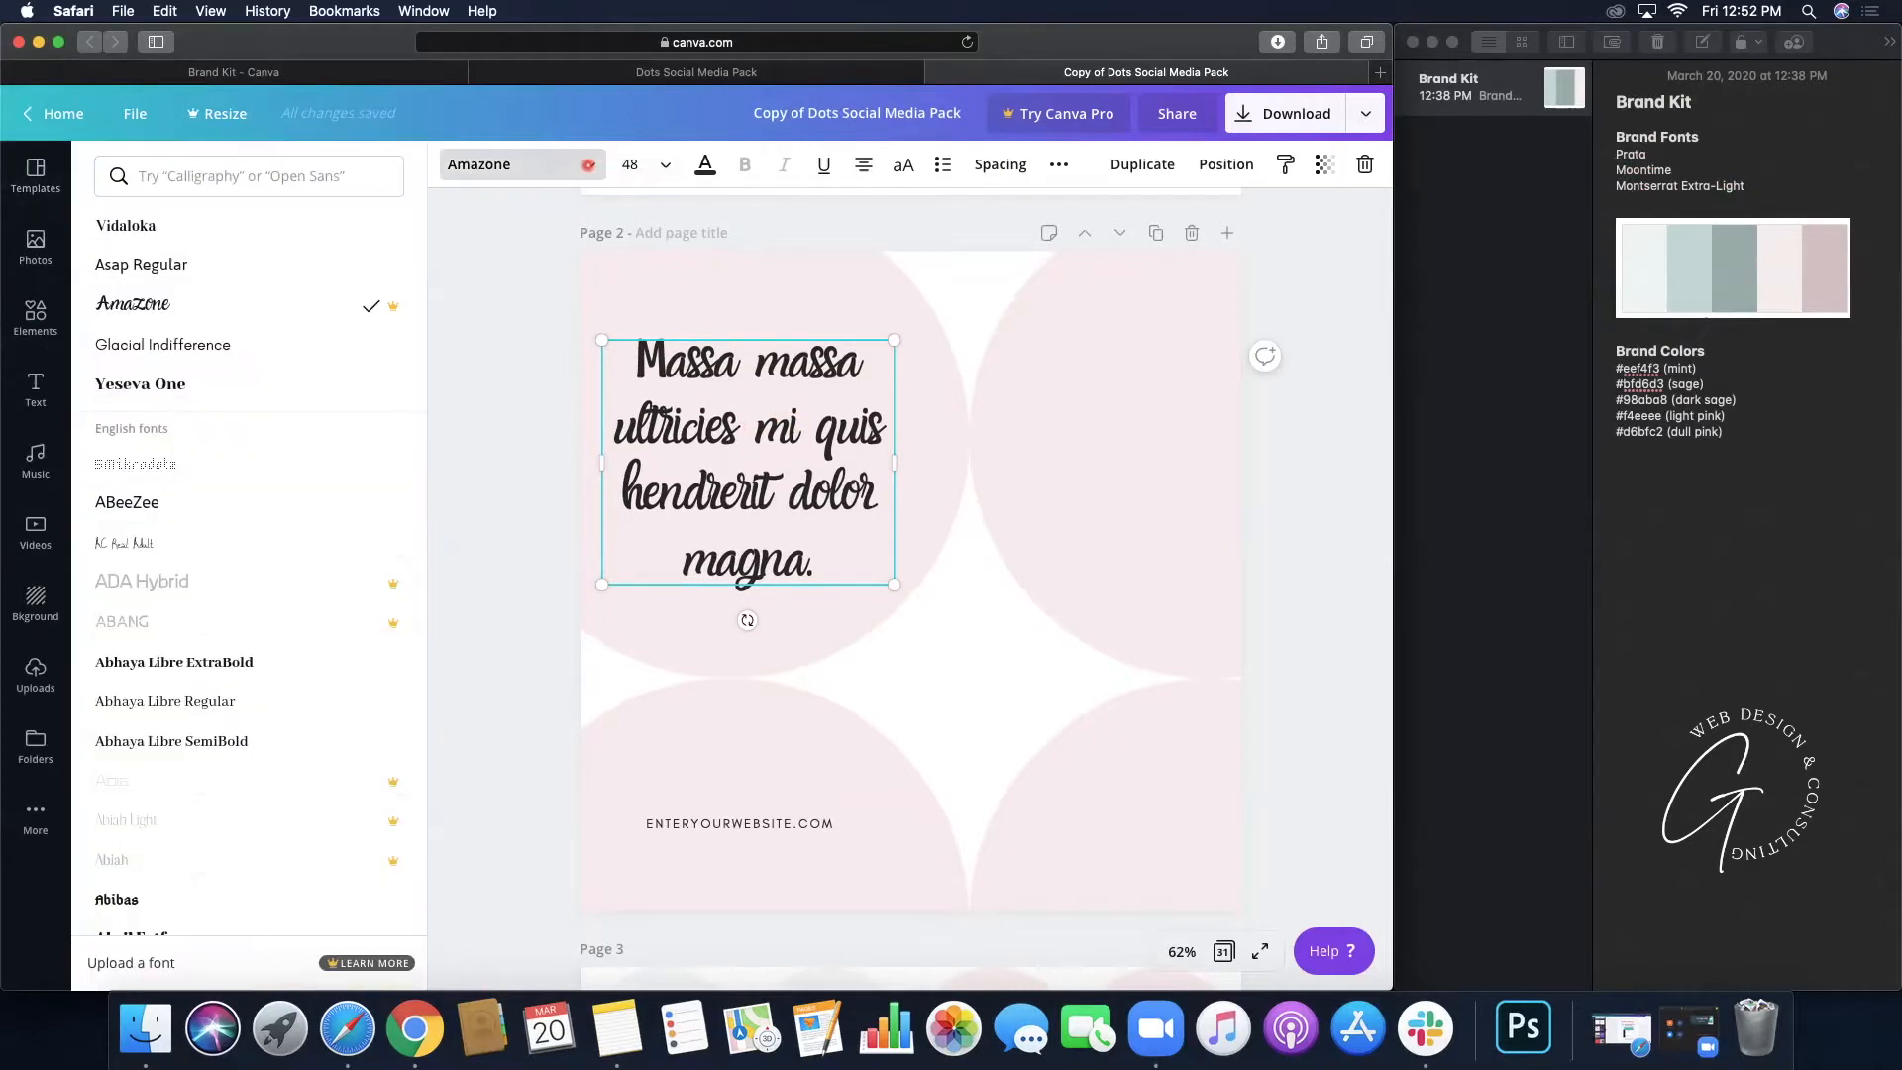
pyautogui.click(282, 177)
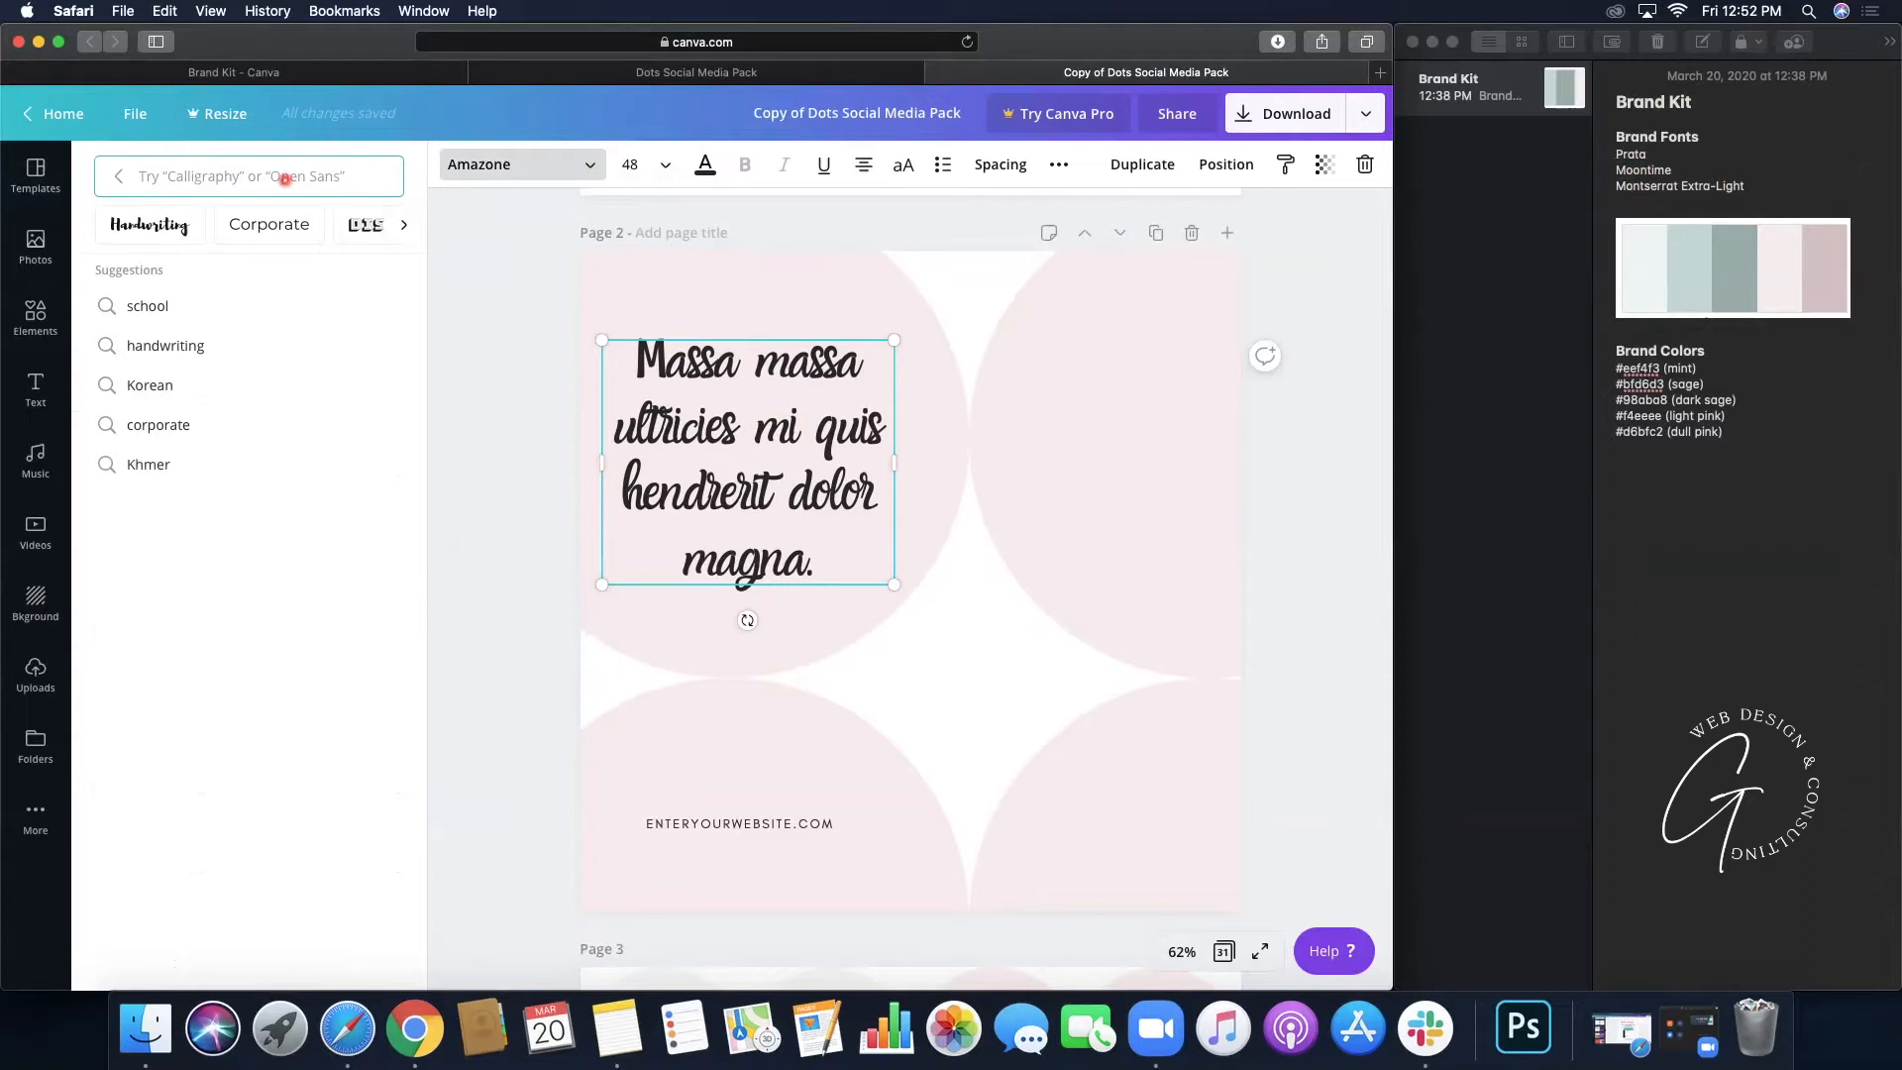
pyautogui.write('Moontime')
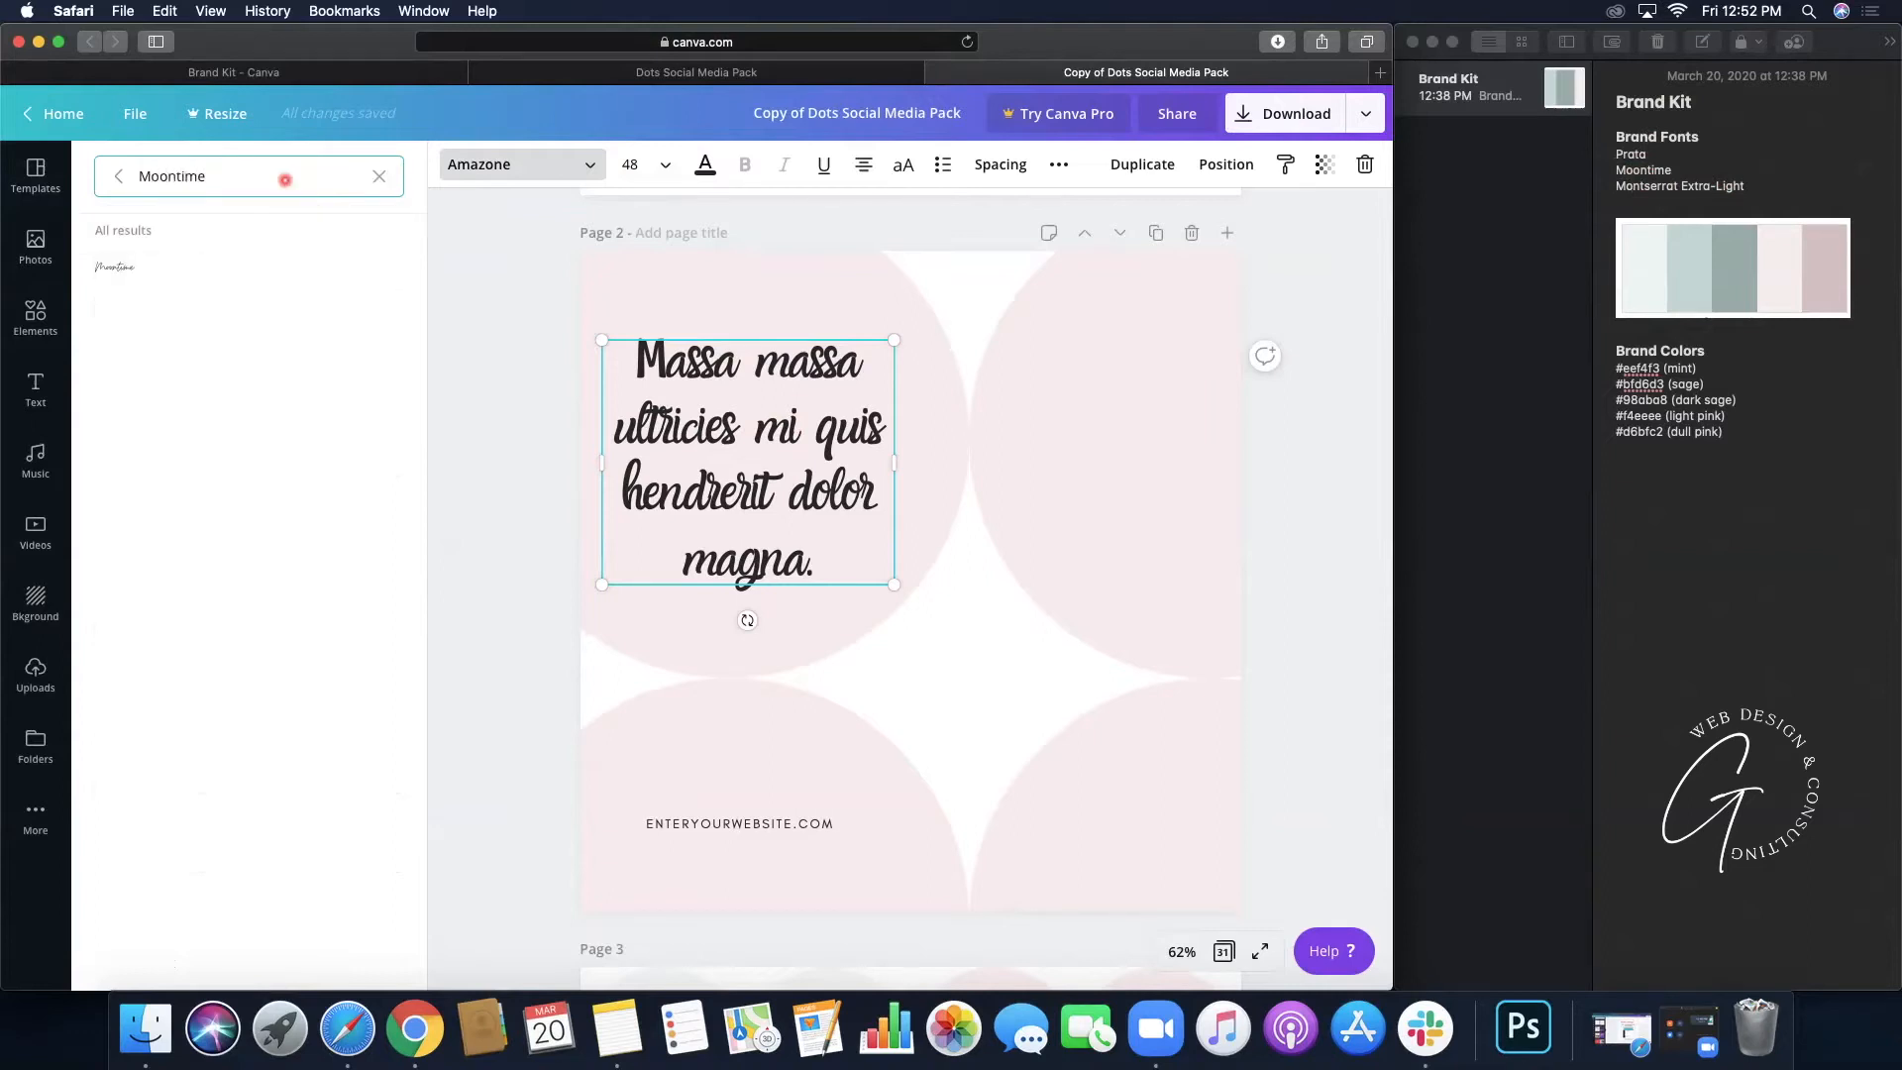
pyautogui.click(134, 271)
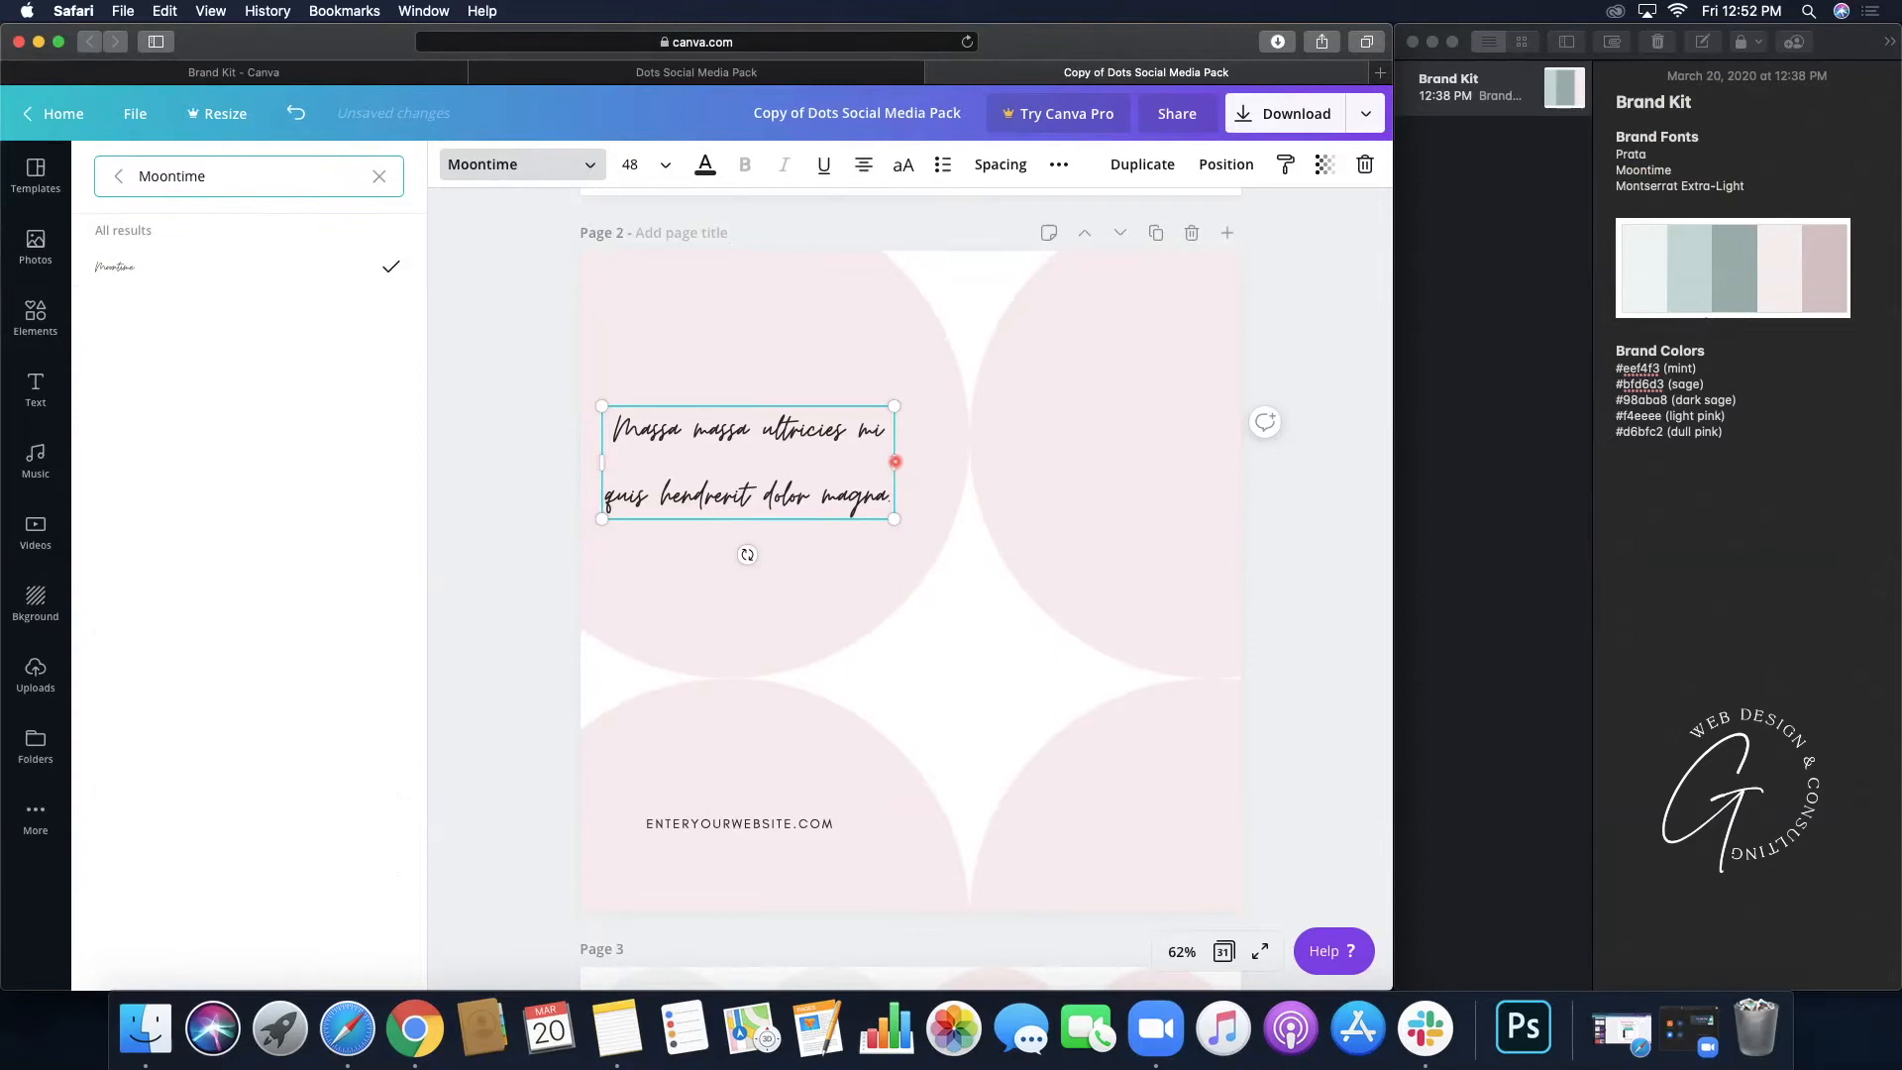
# - Left-align the Moontime text, enlarge it to about 70, and move it toward the top-left
pyautogui.moveTo(877, 463); pyautogui.dragTo(827, 466)
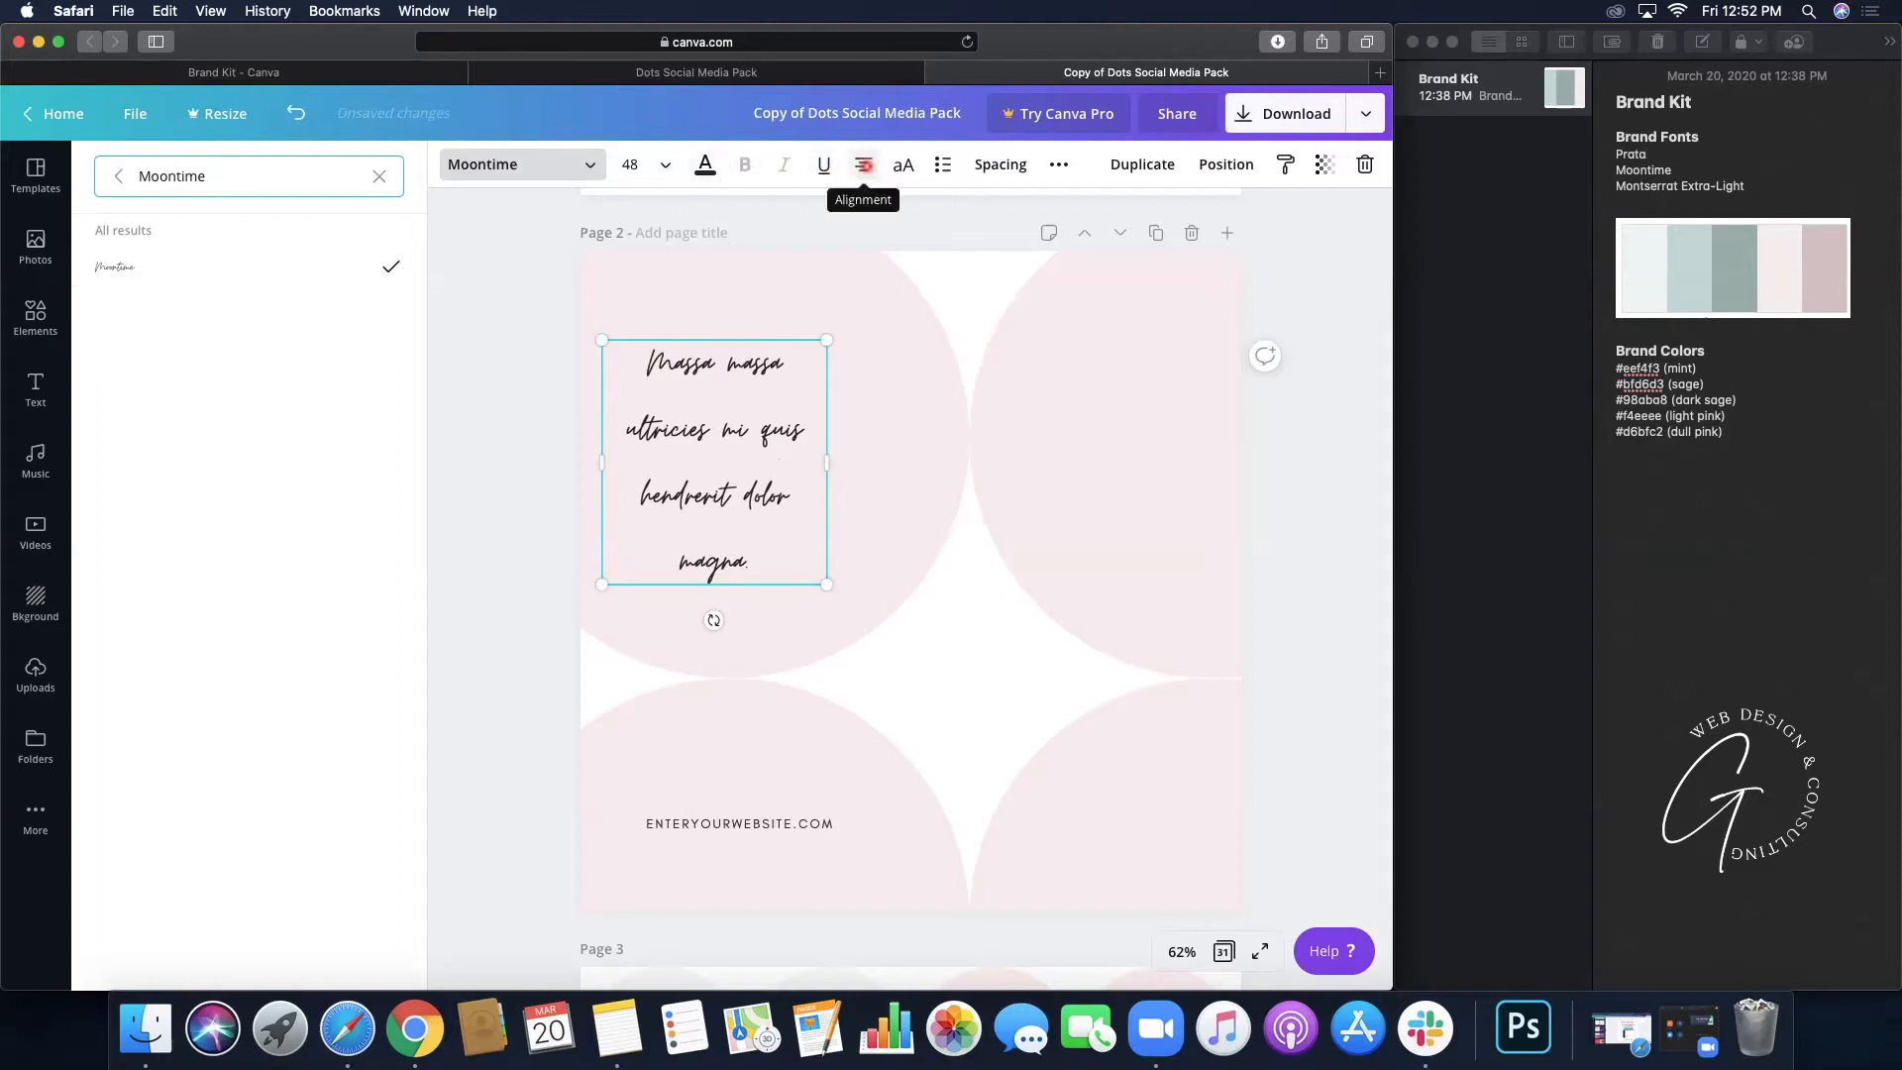
pyautogui.click(864, 166)
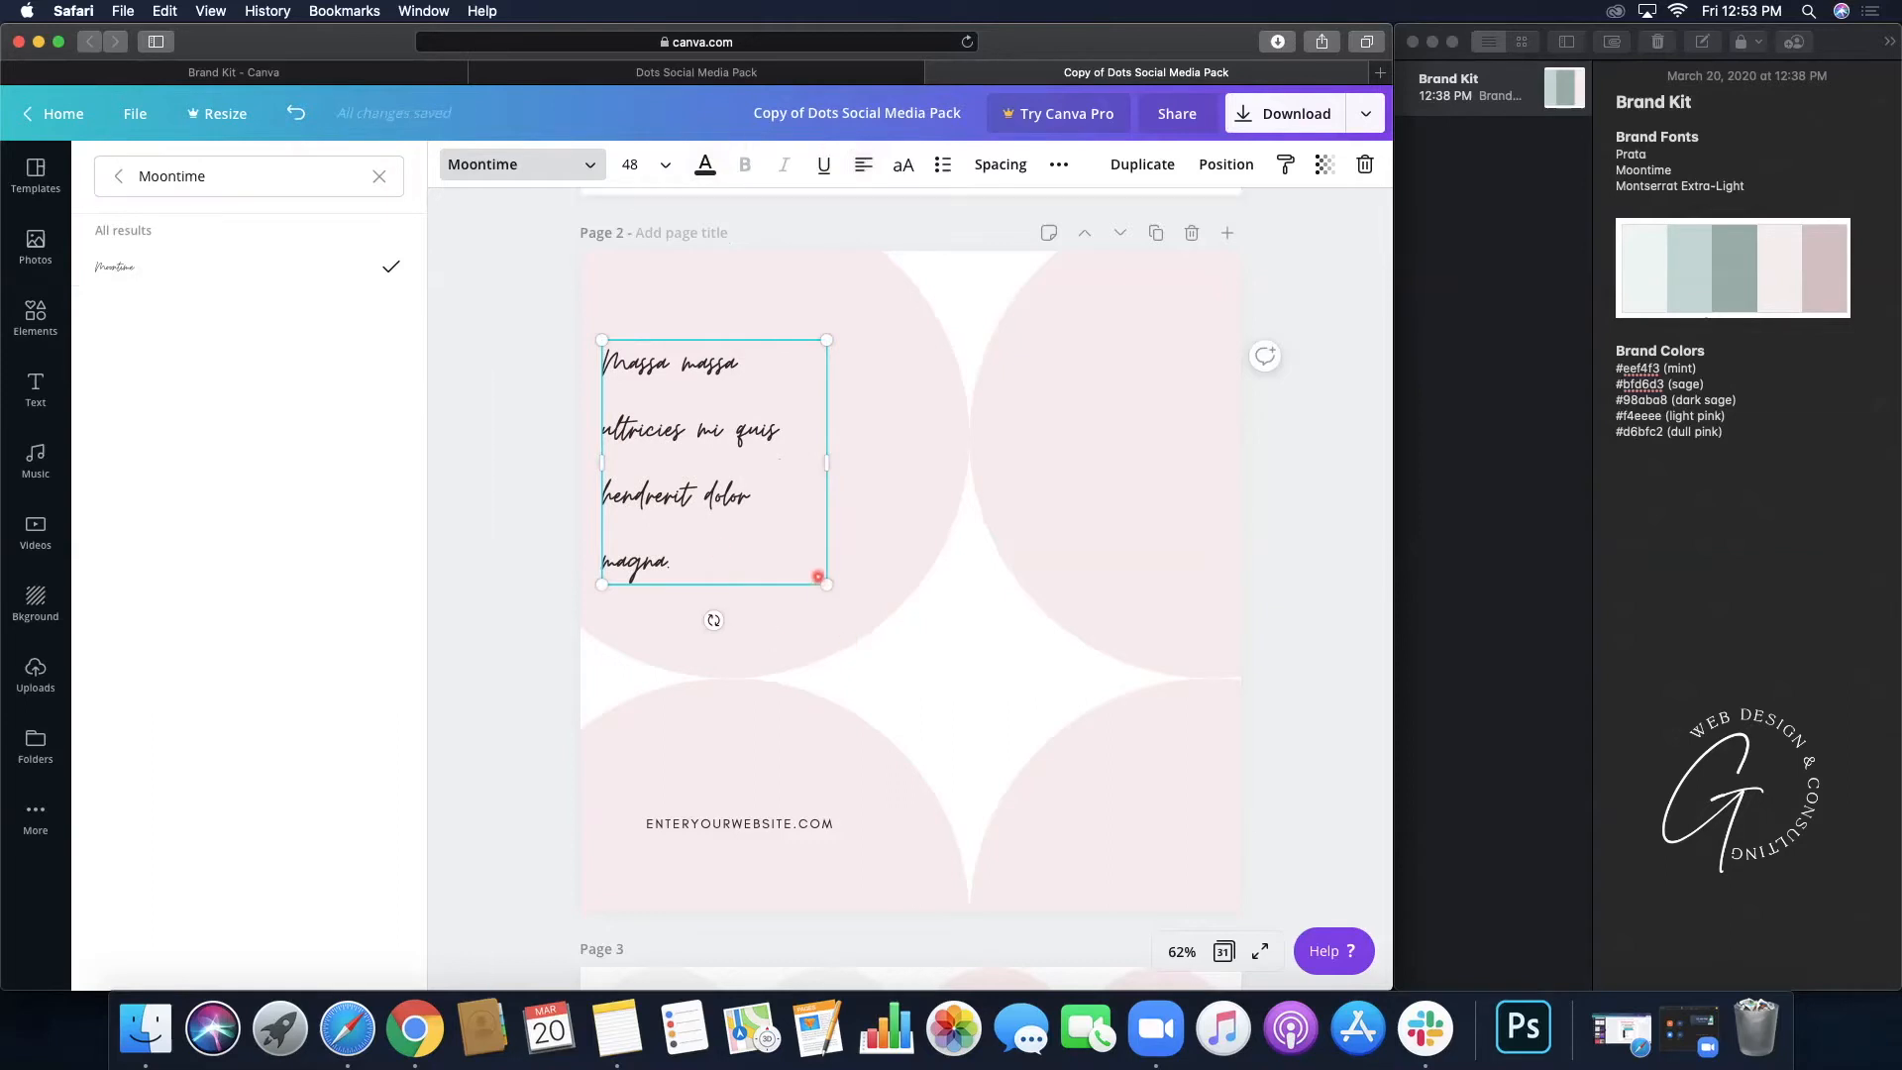
pyautogui.click(662, 164)
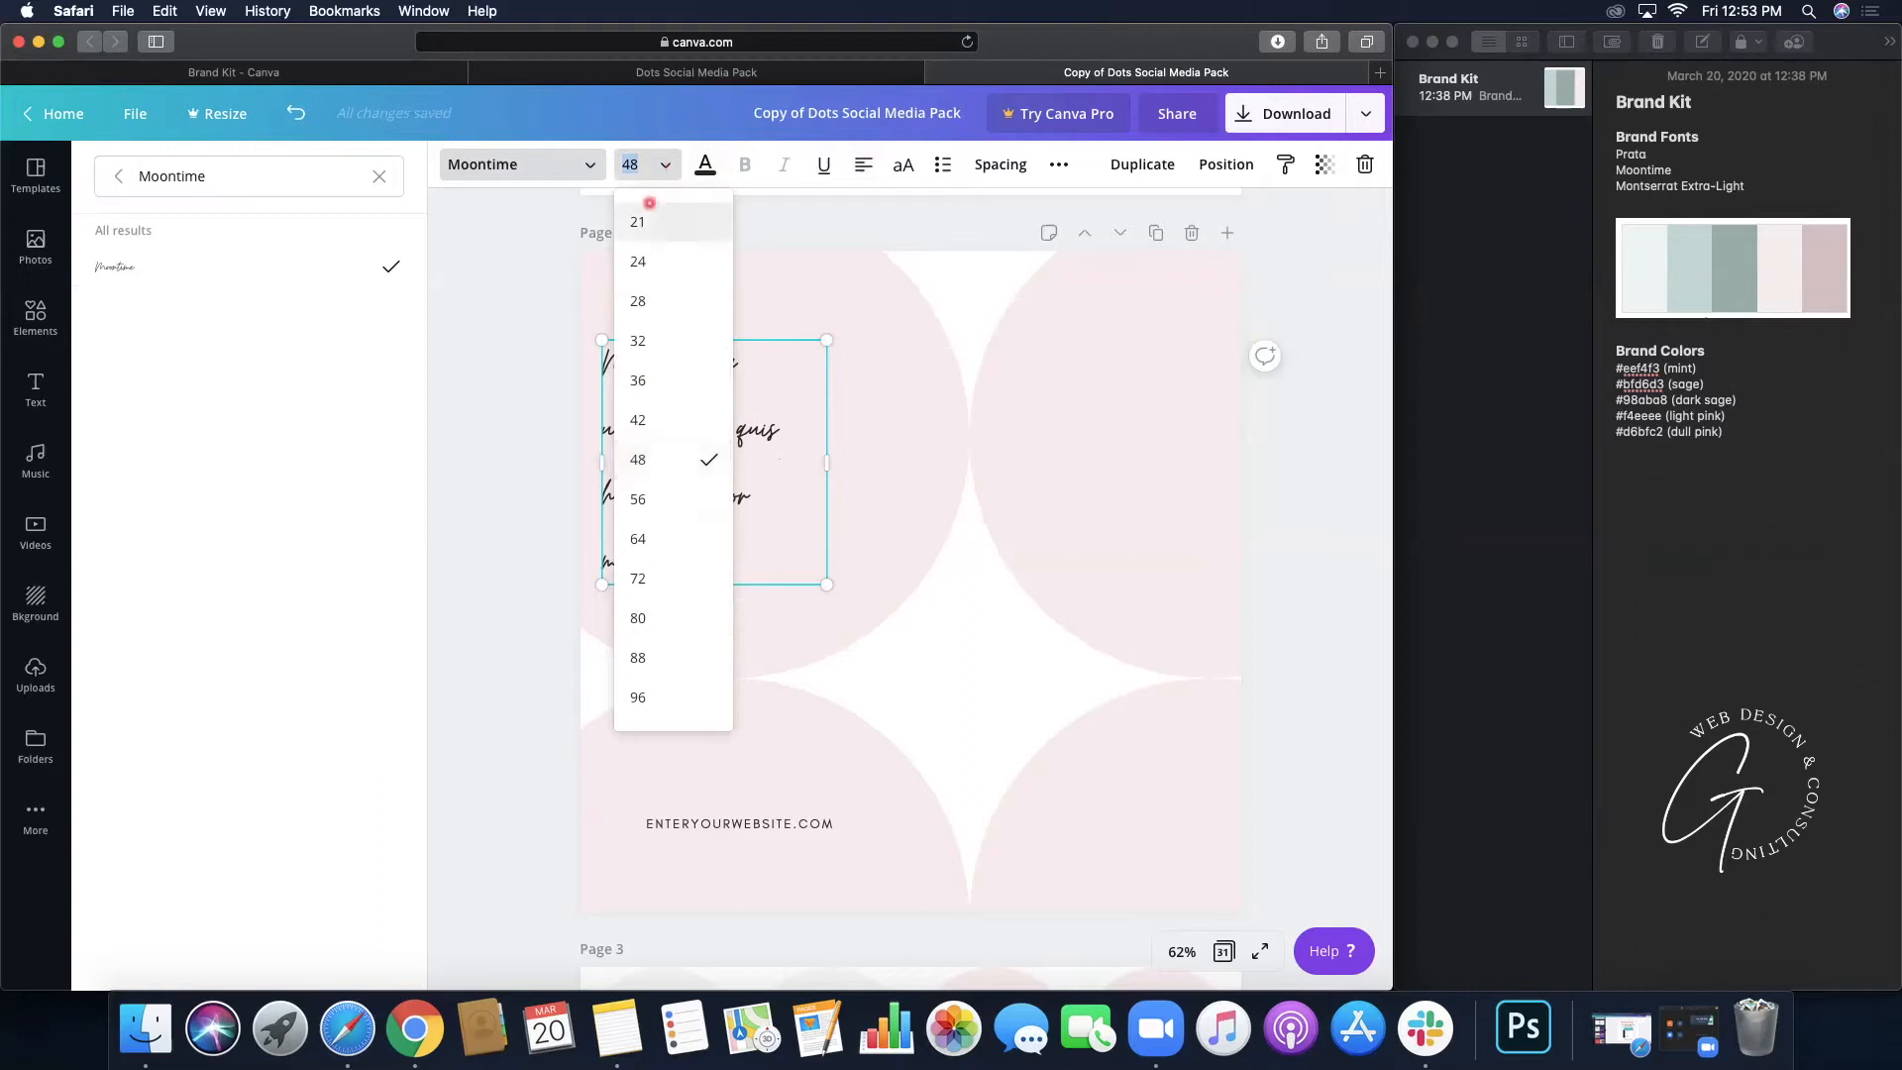
pyautogui.moveTo(828, 583); pyautogui.dragTo(942, 684)
pyautogui.moveTo(690, 571); pyautogui.dragTo(699, 506)
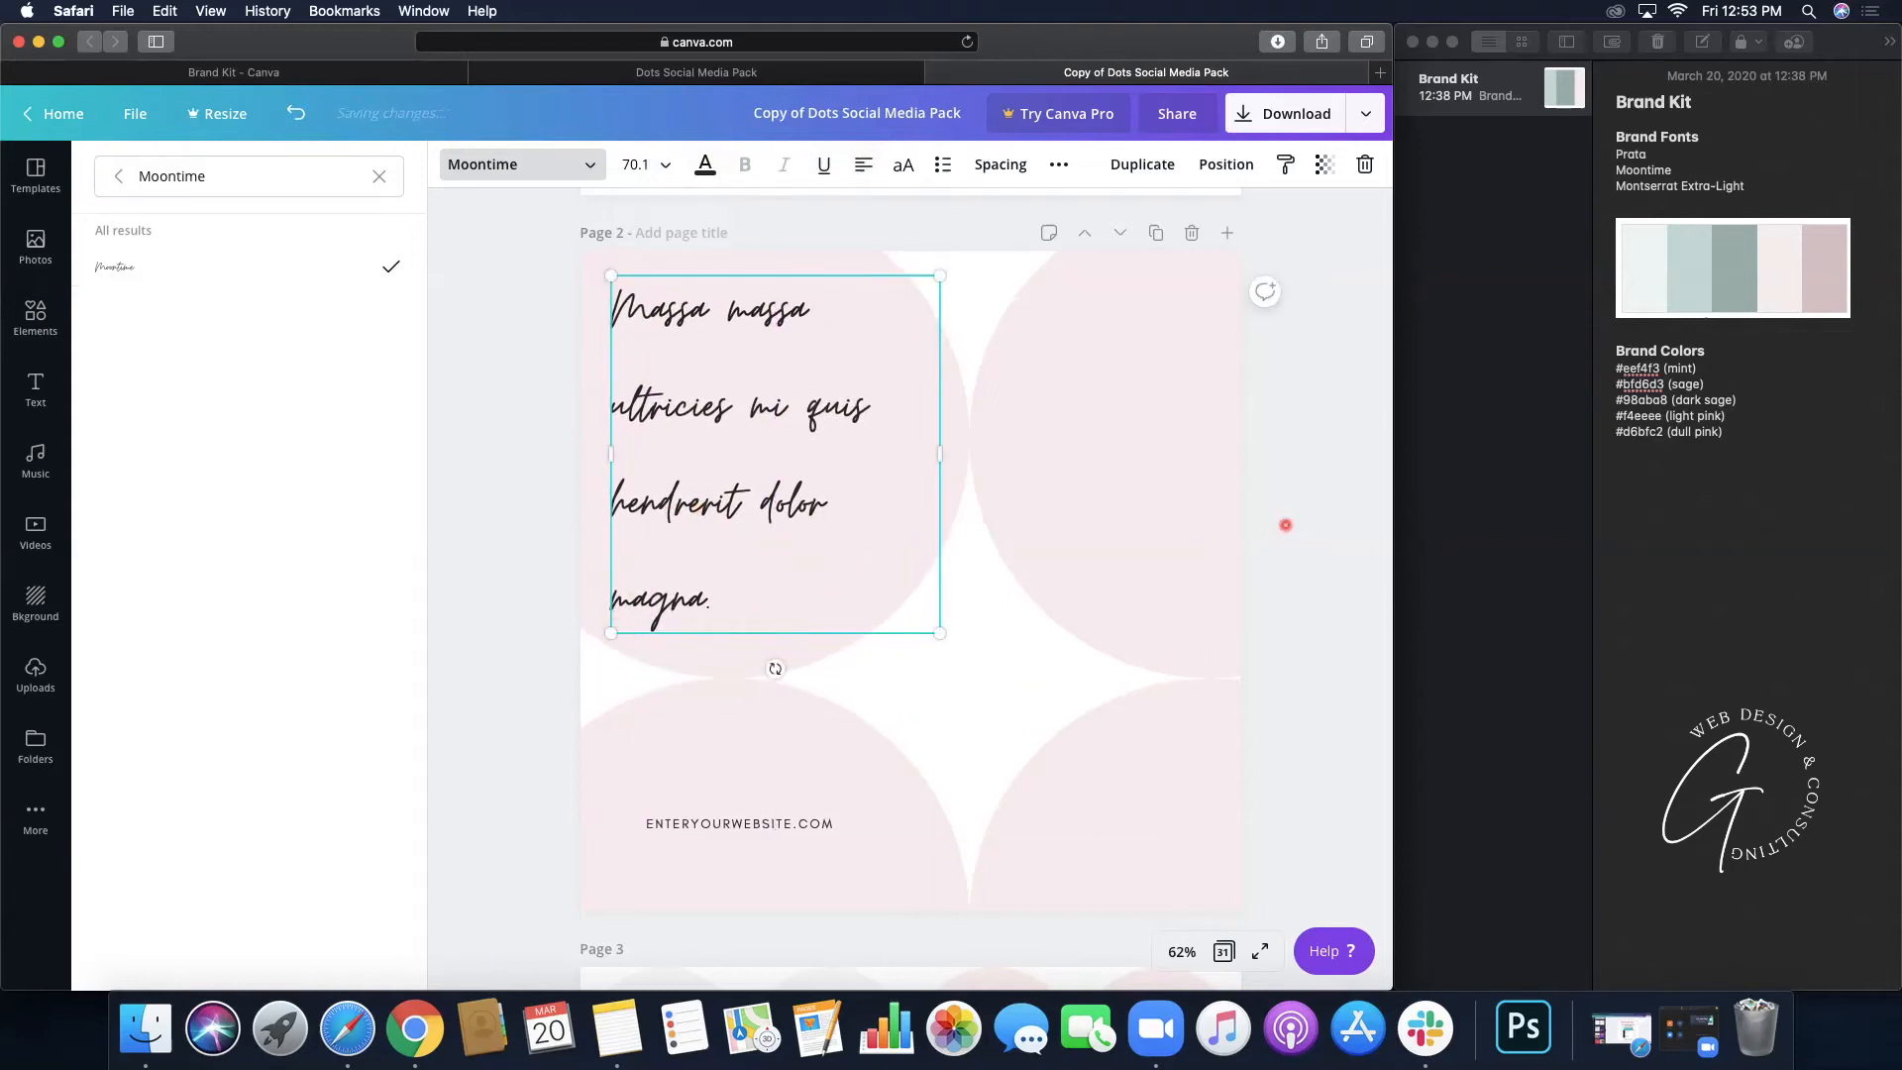
pyautogui.click(1286, 525)
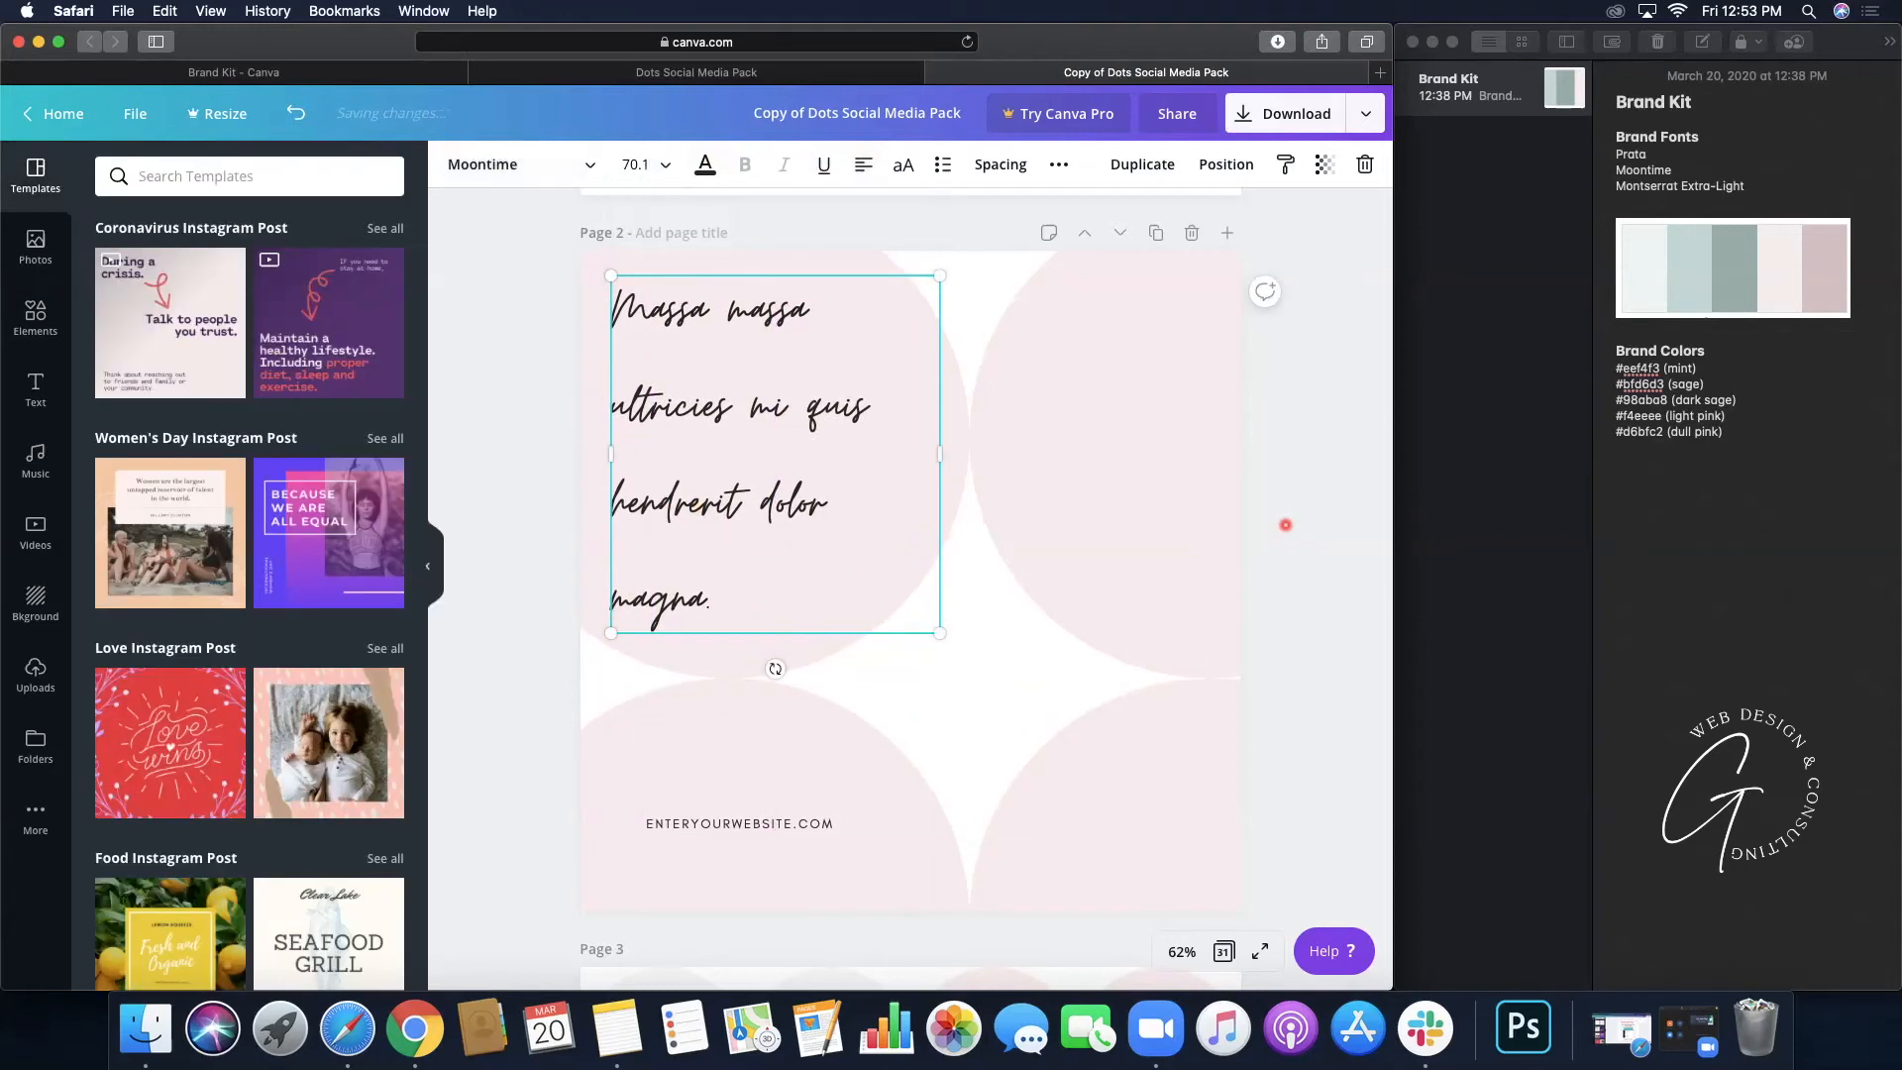
pyautogui.click(707, 823)
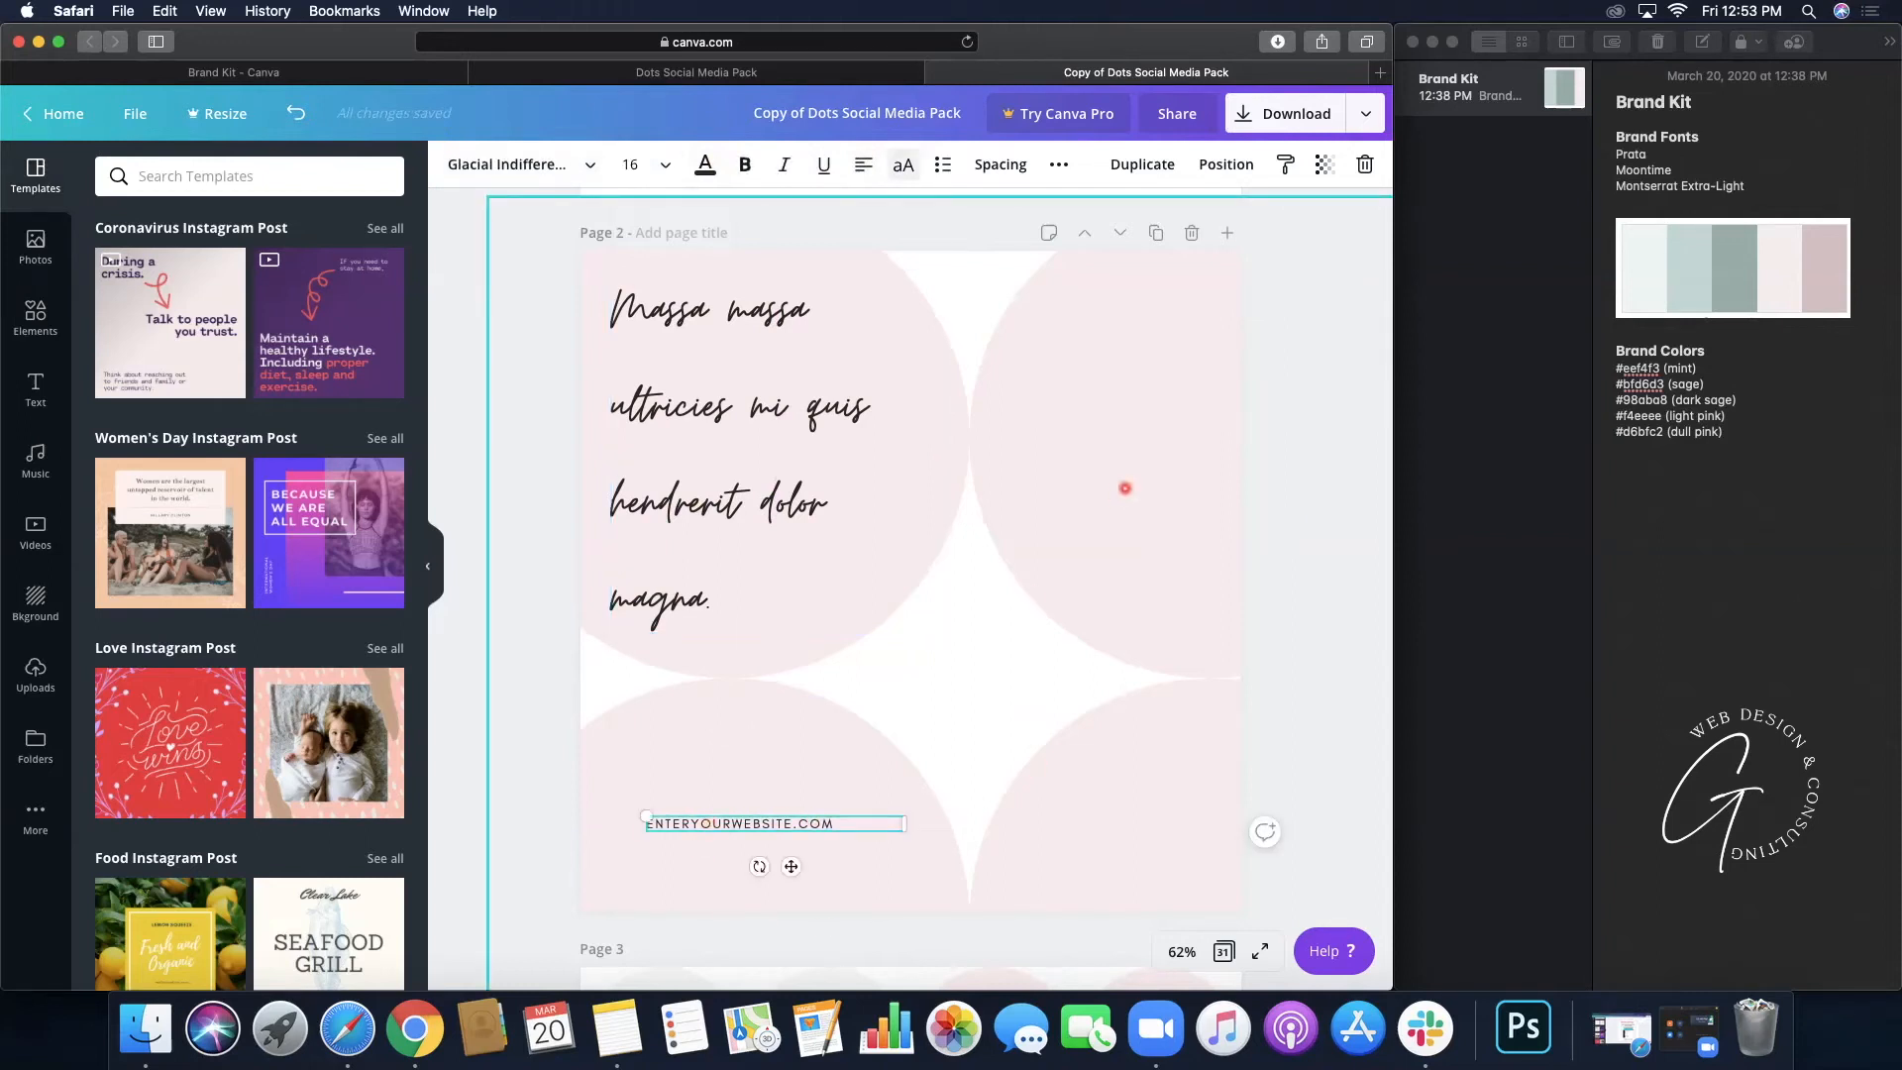
pyautogui.click(957, 689)
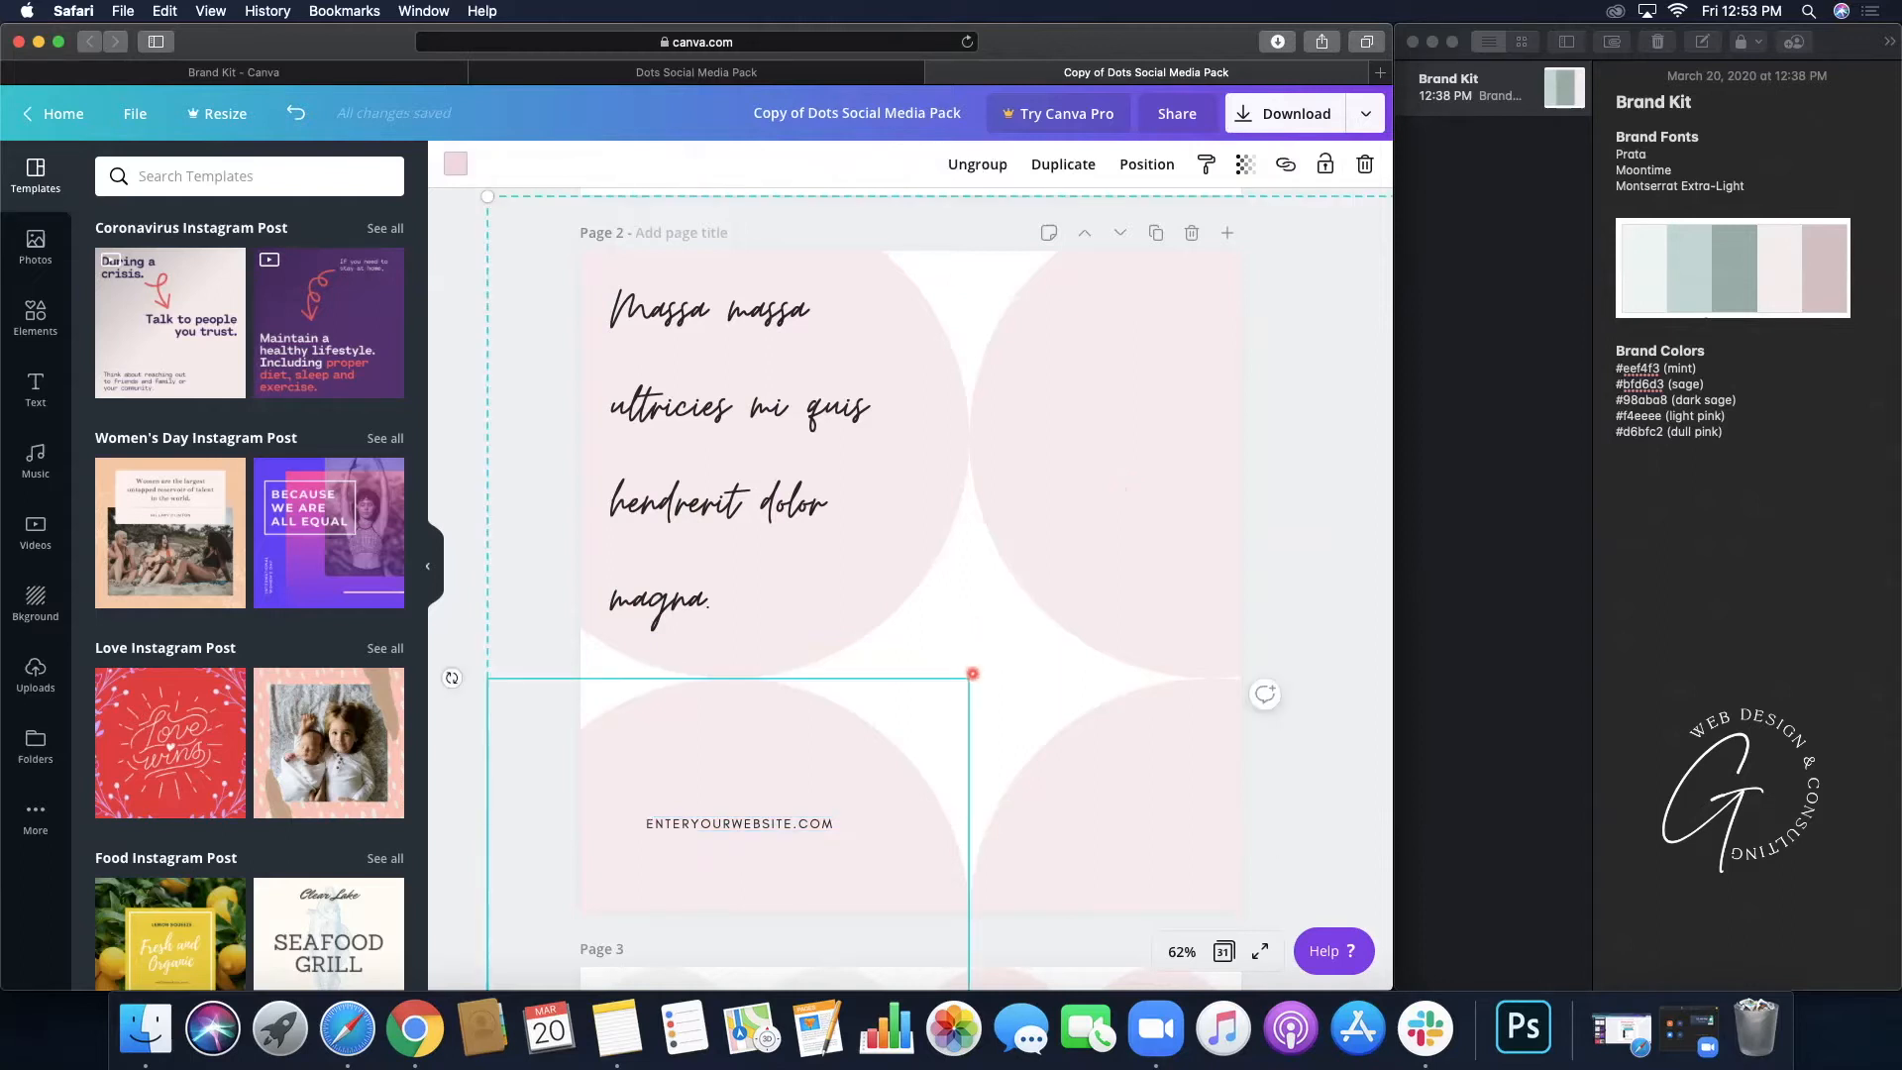
pyautogui.click(975, 672)
pyautogui.click(970, 680)
pyautogui.click(1028, 582)
pyautogui.click(893, 605)
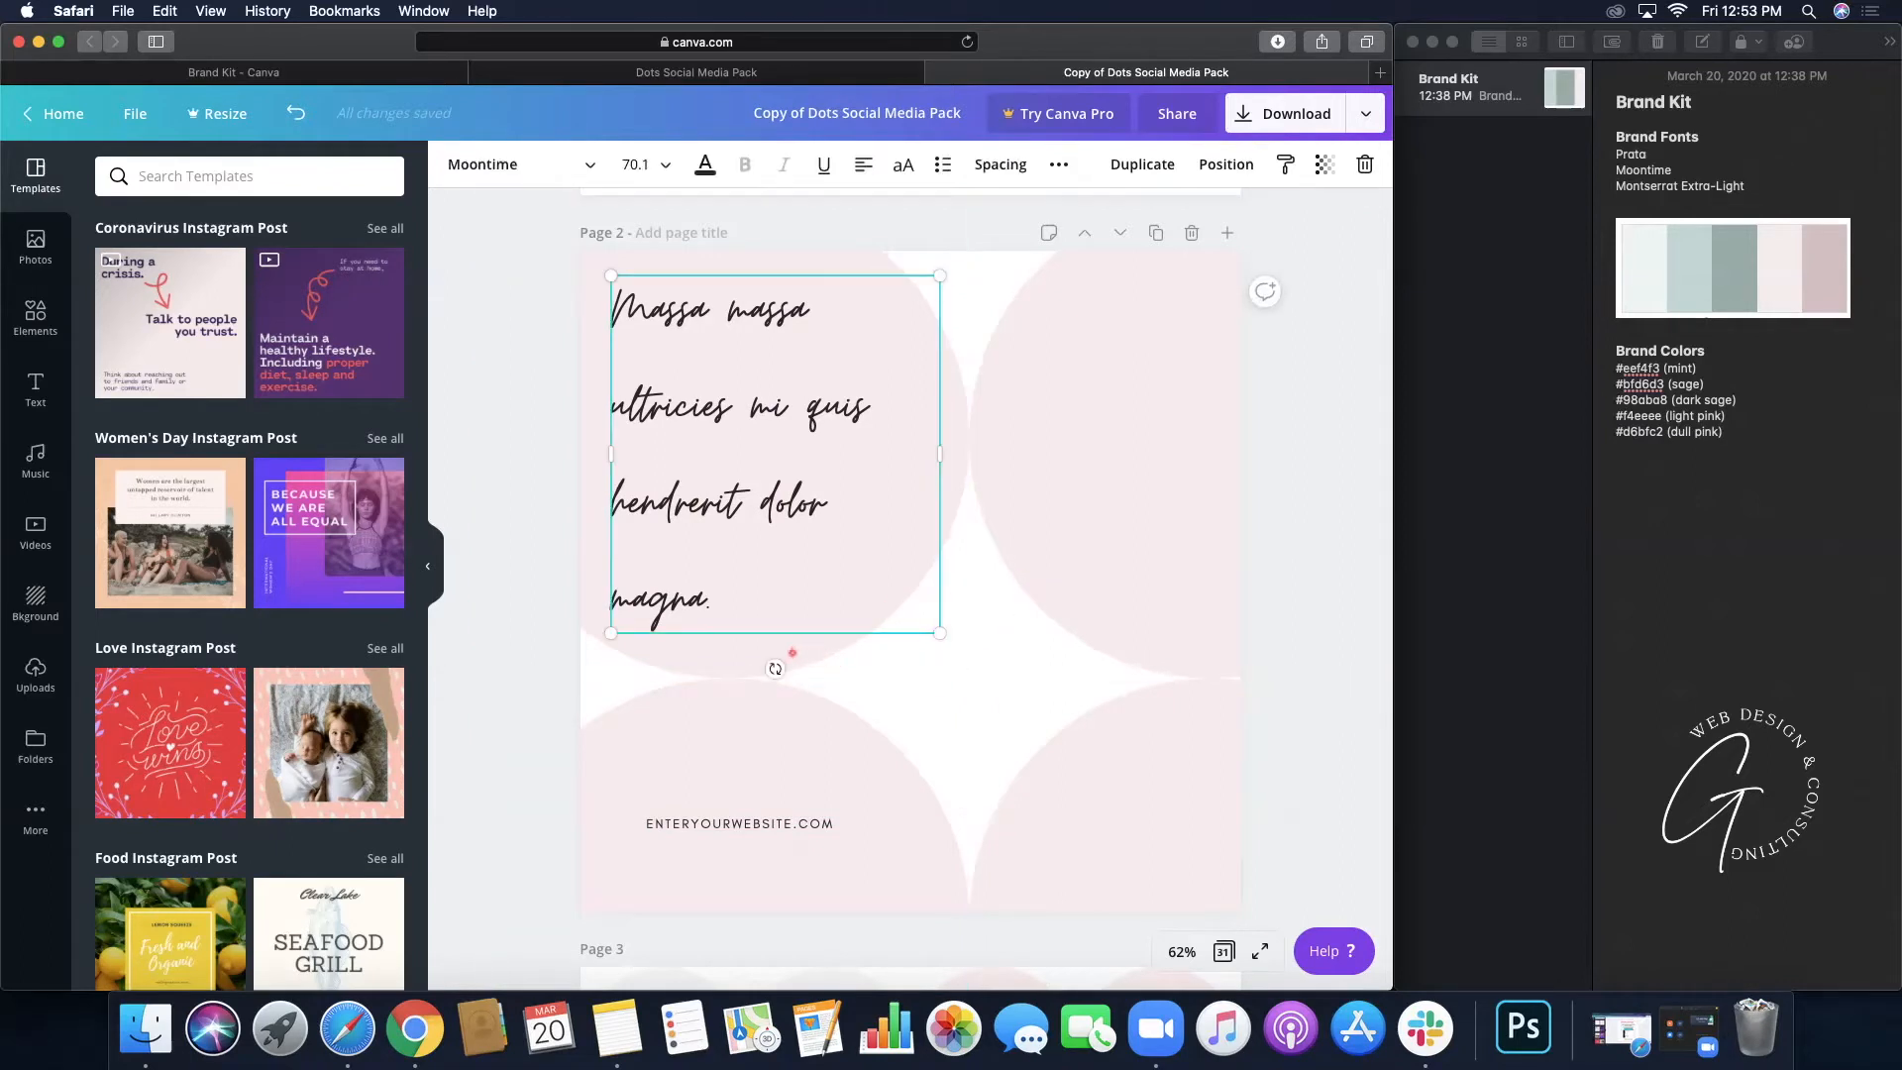
pyautogui.click(1114, 805)
pyautogui.click(918, 696)
pyautogui.click(975, 258)
pyautogui.click(963, 257)
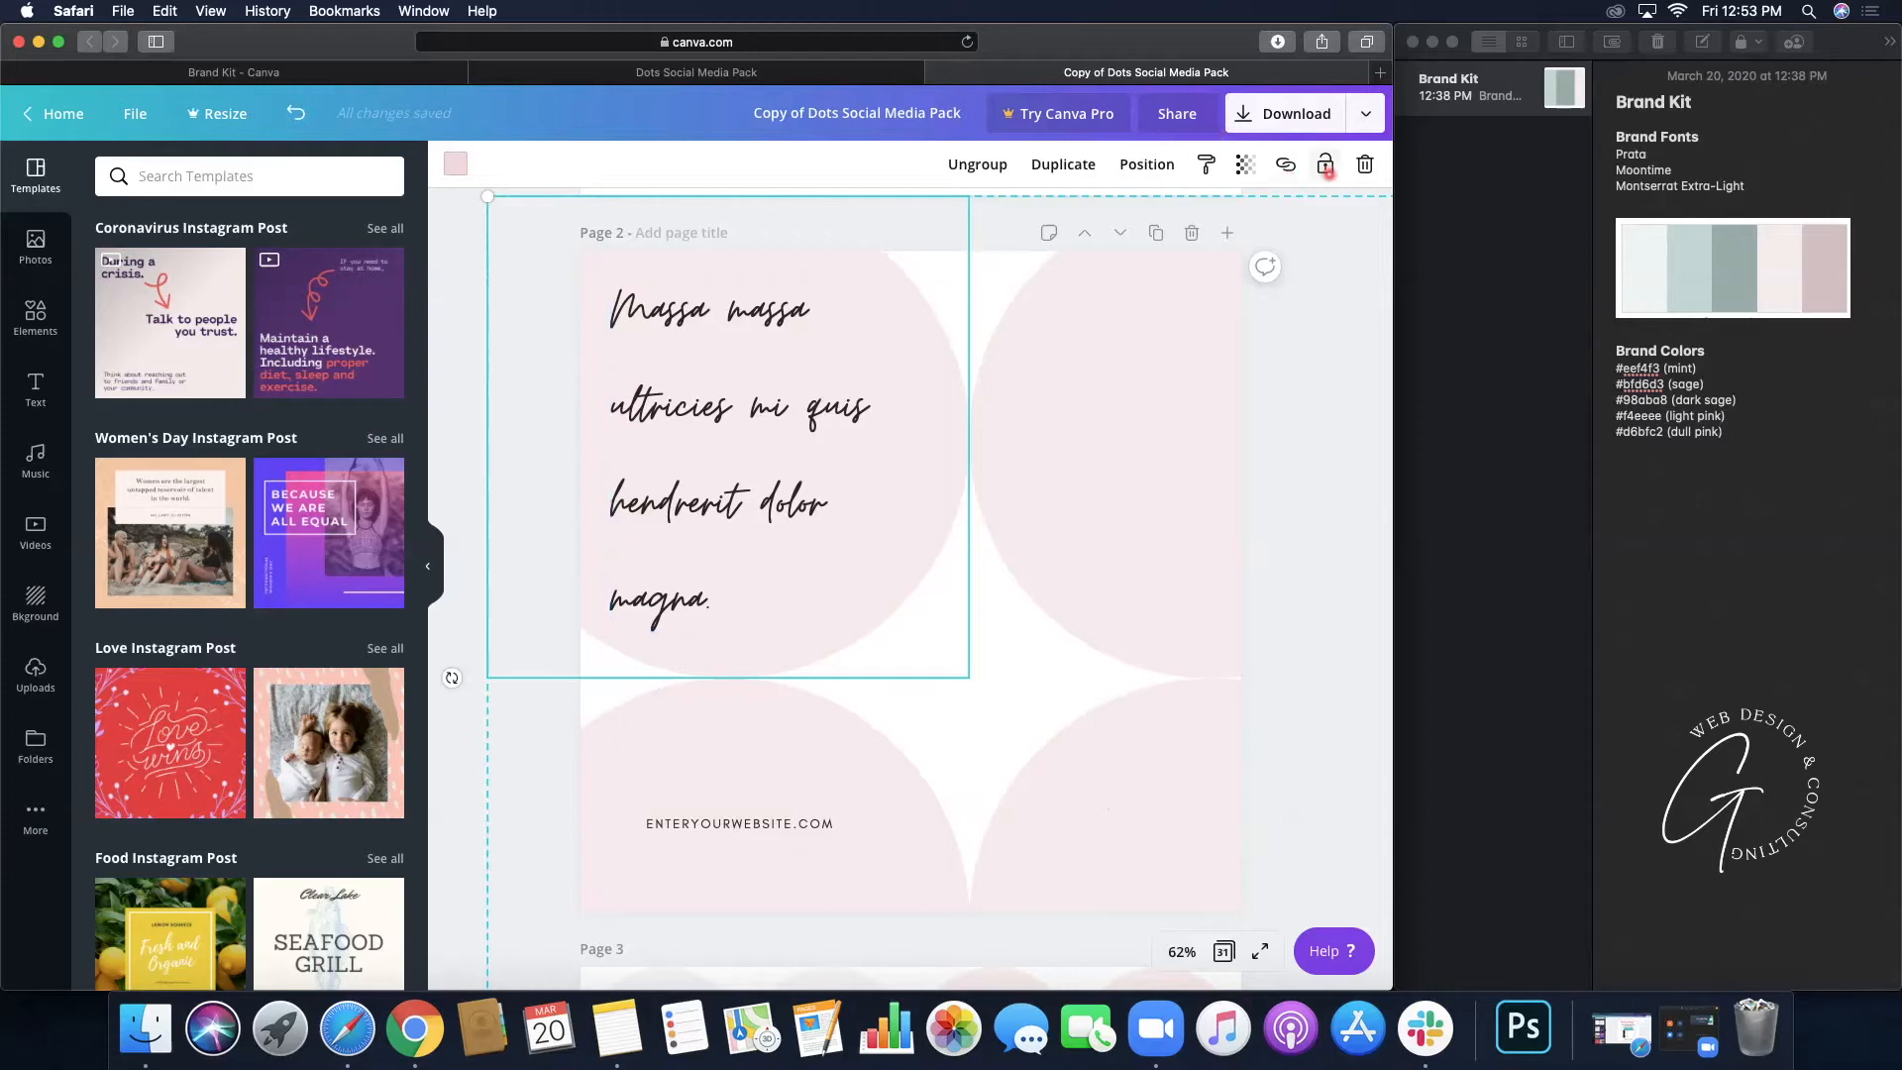
pyautogui.click(461, 282)
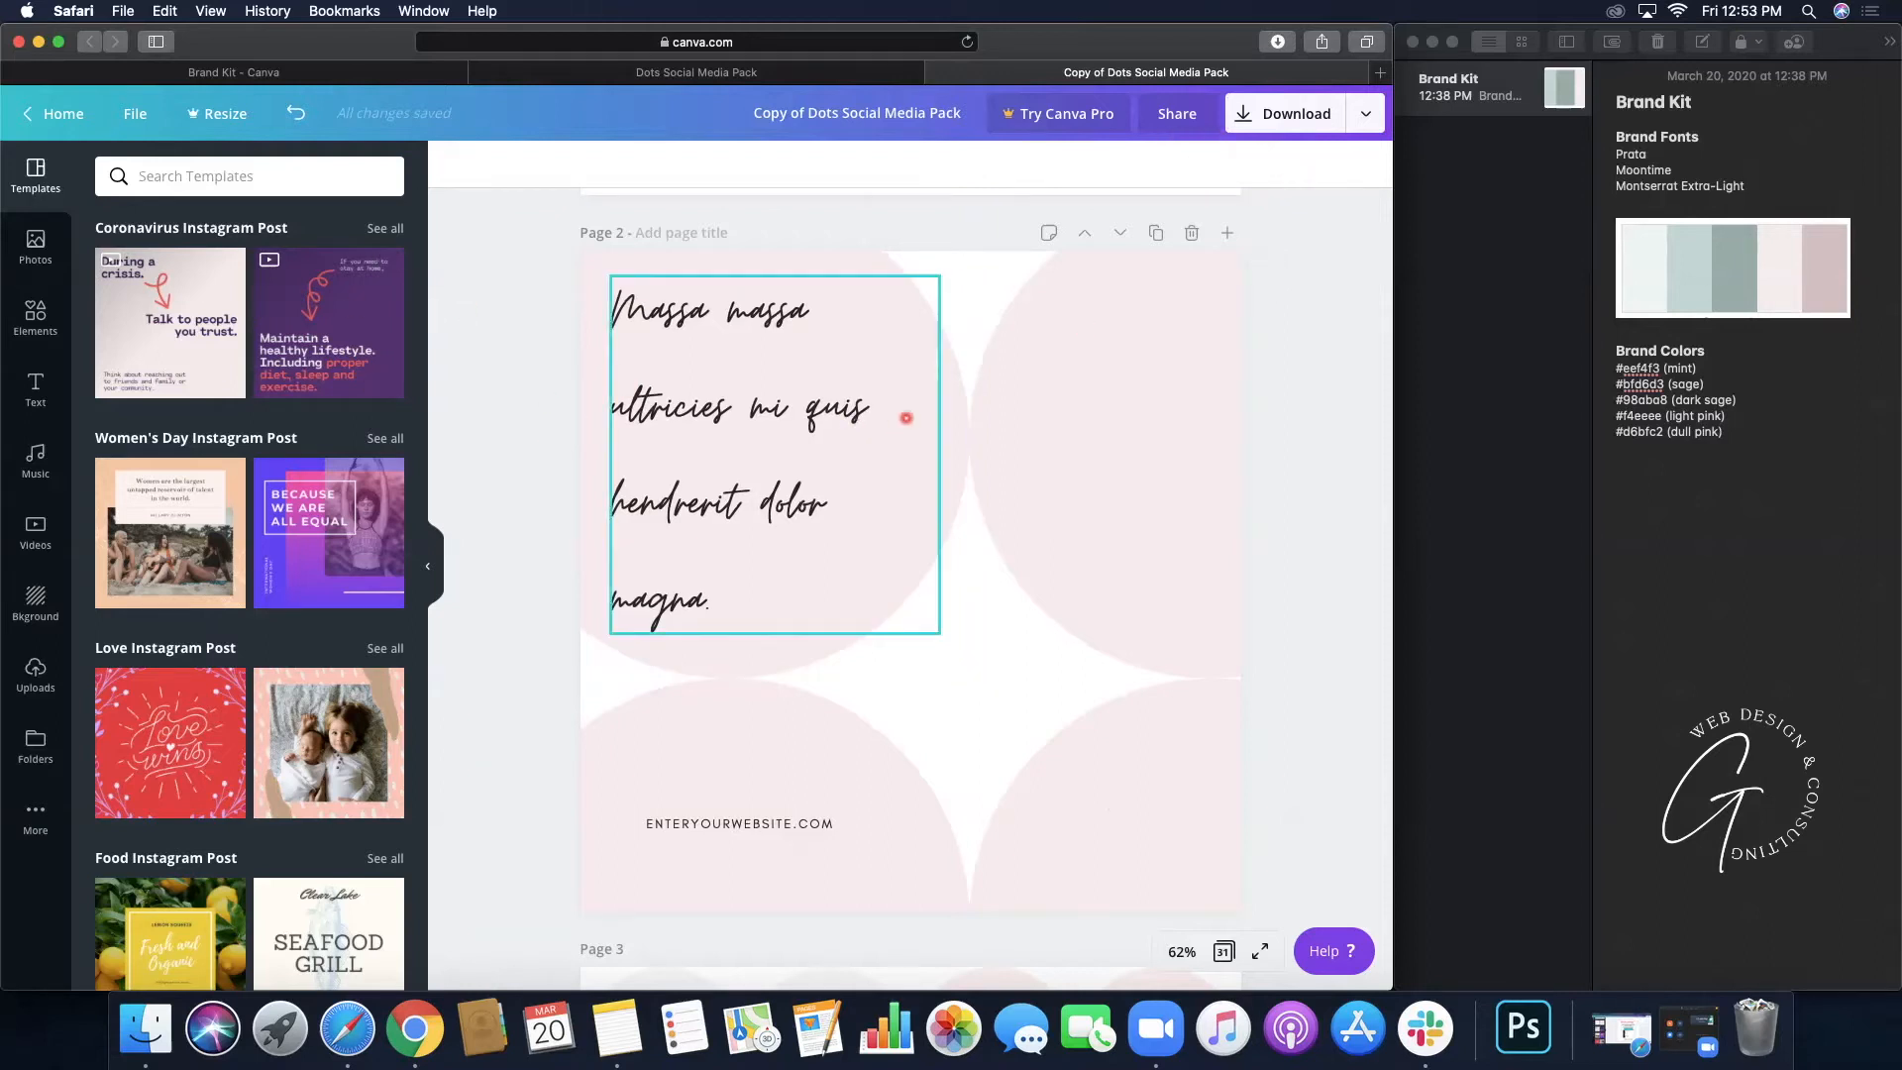
pyautogui.click(942, 396)
# - Recolour the pale pink circles to mint #eef4f3 and use Change all to apply it across the design
pyautogui.click(444, 159)
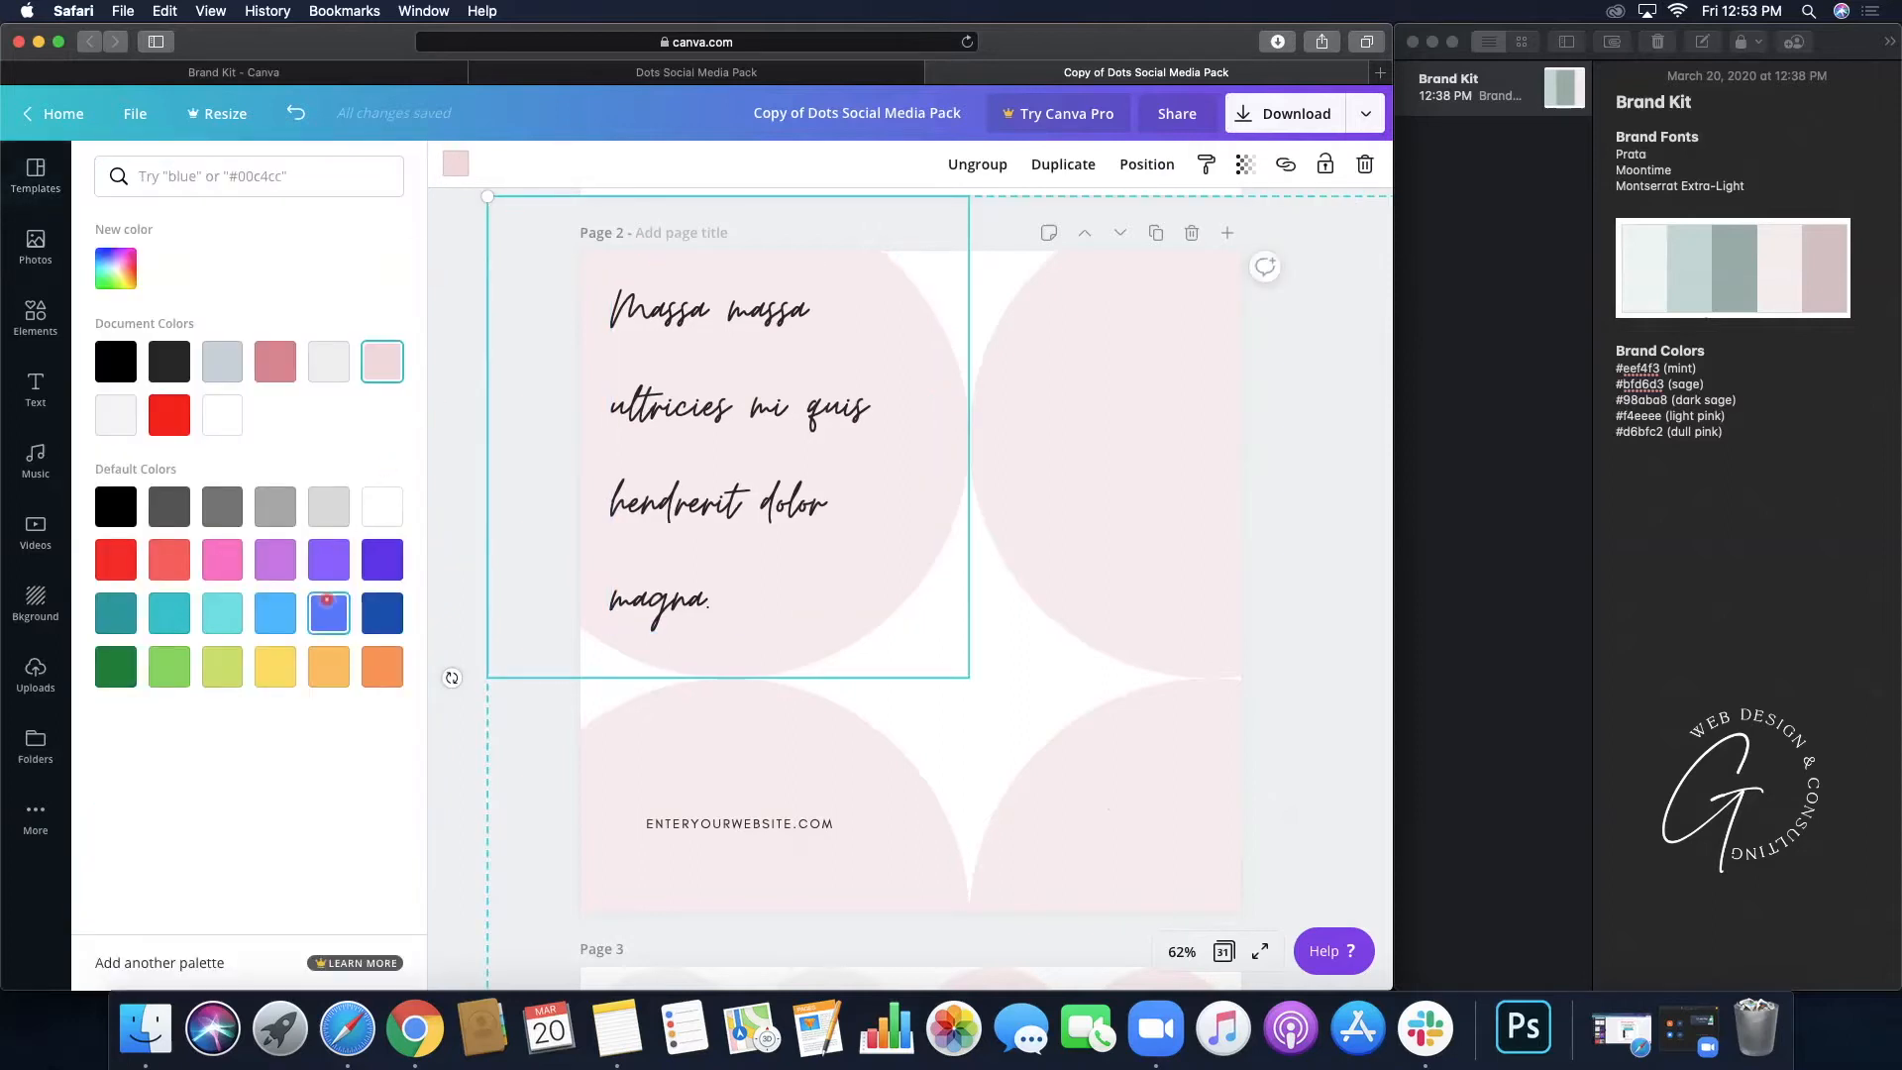
pyautogui.click(119, 268)
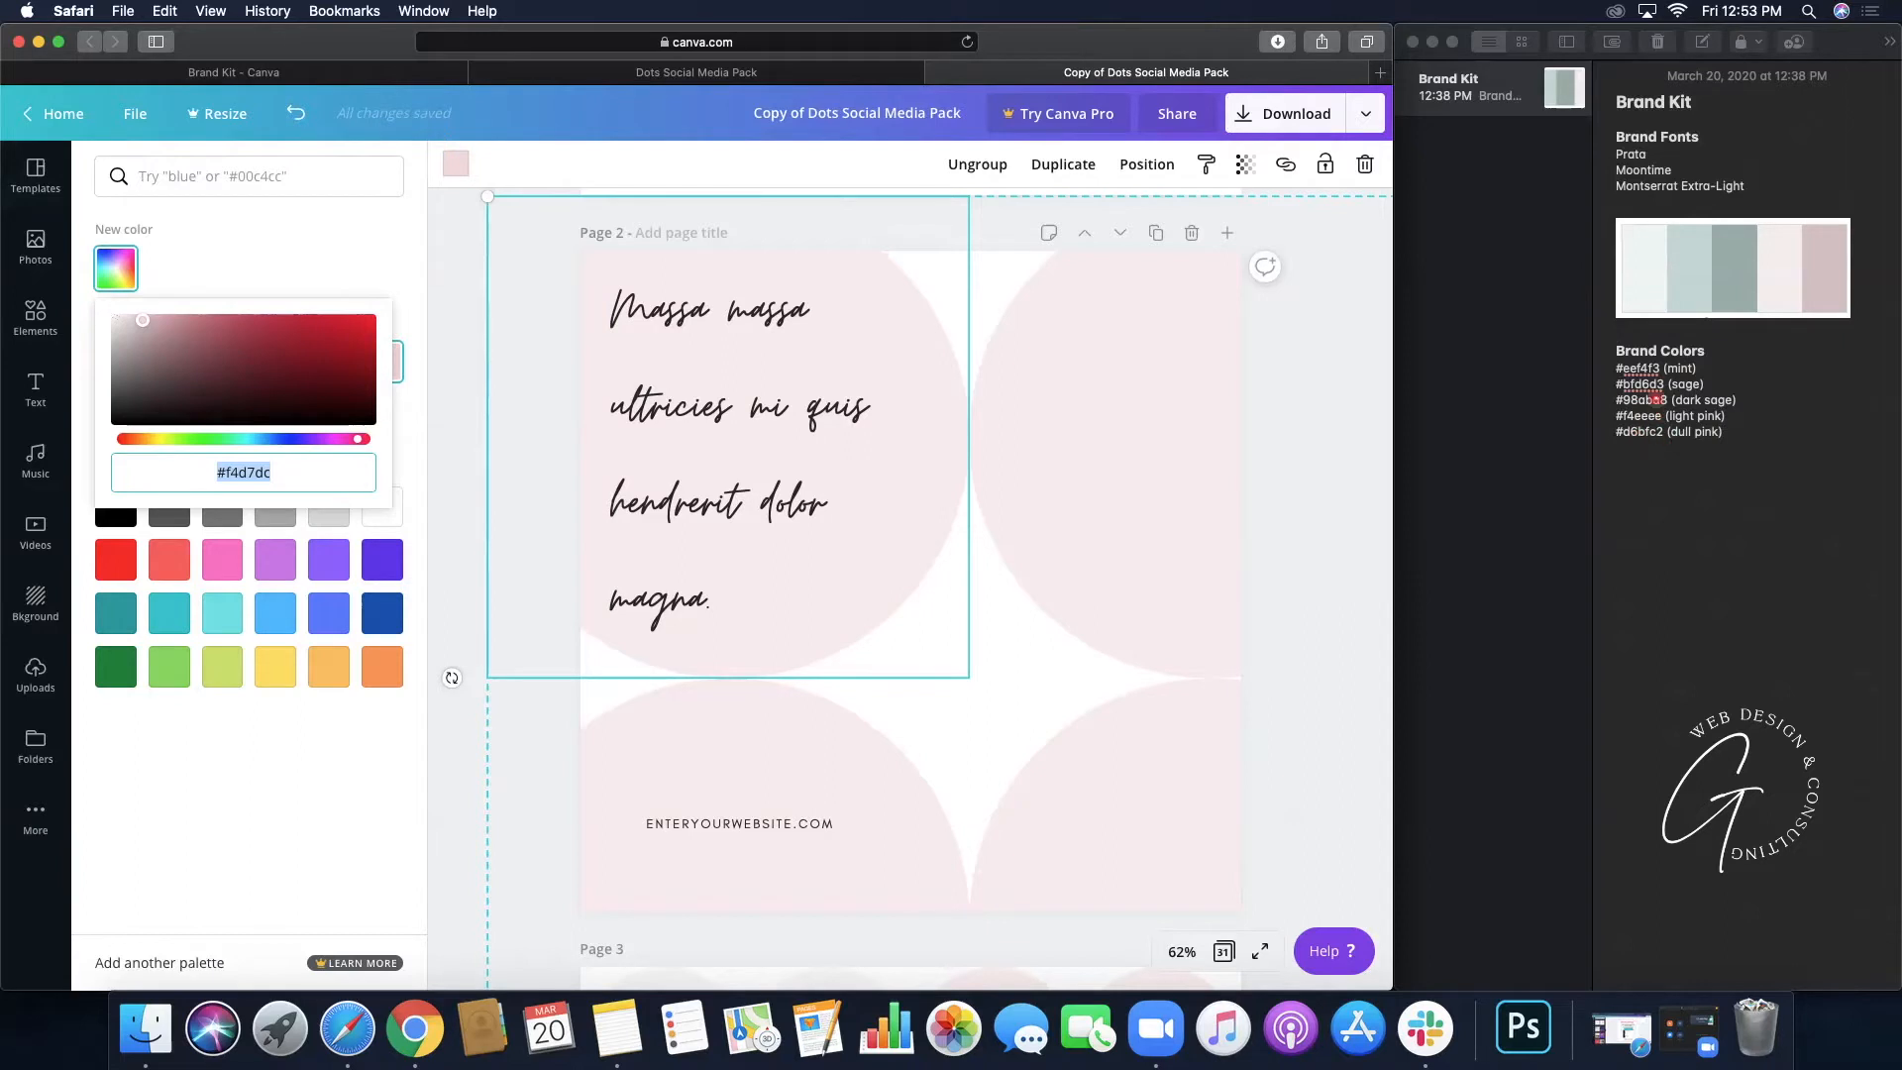
pyautogui.click(1657, 367)
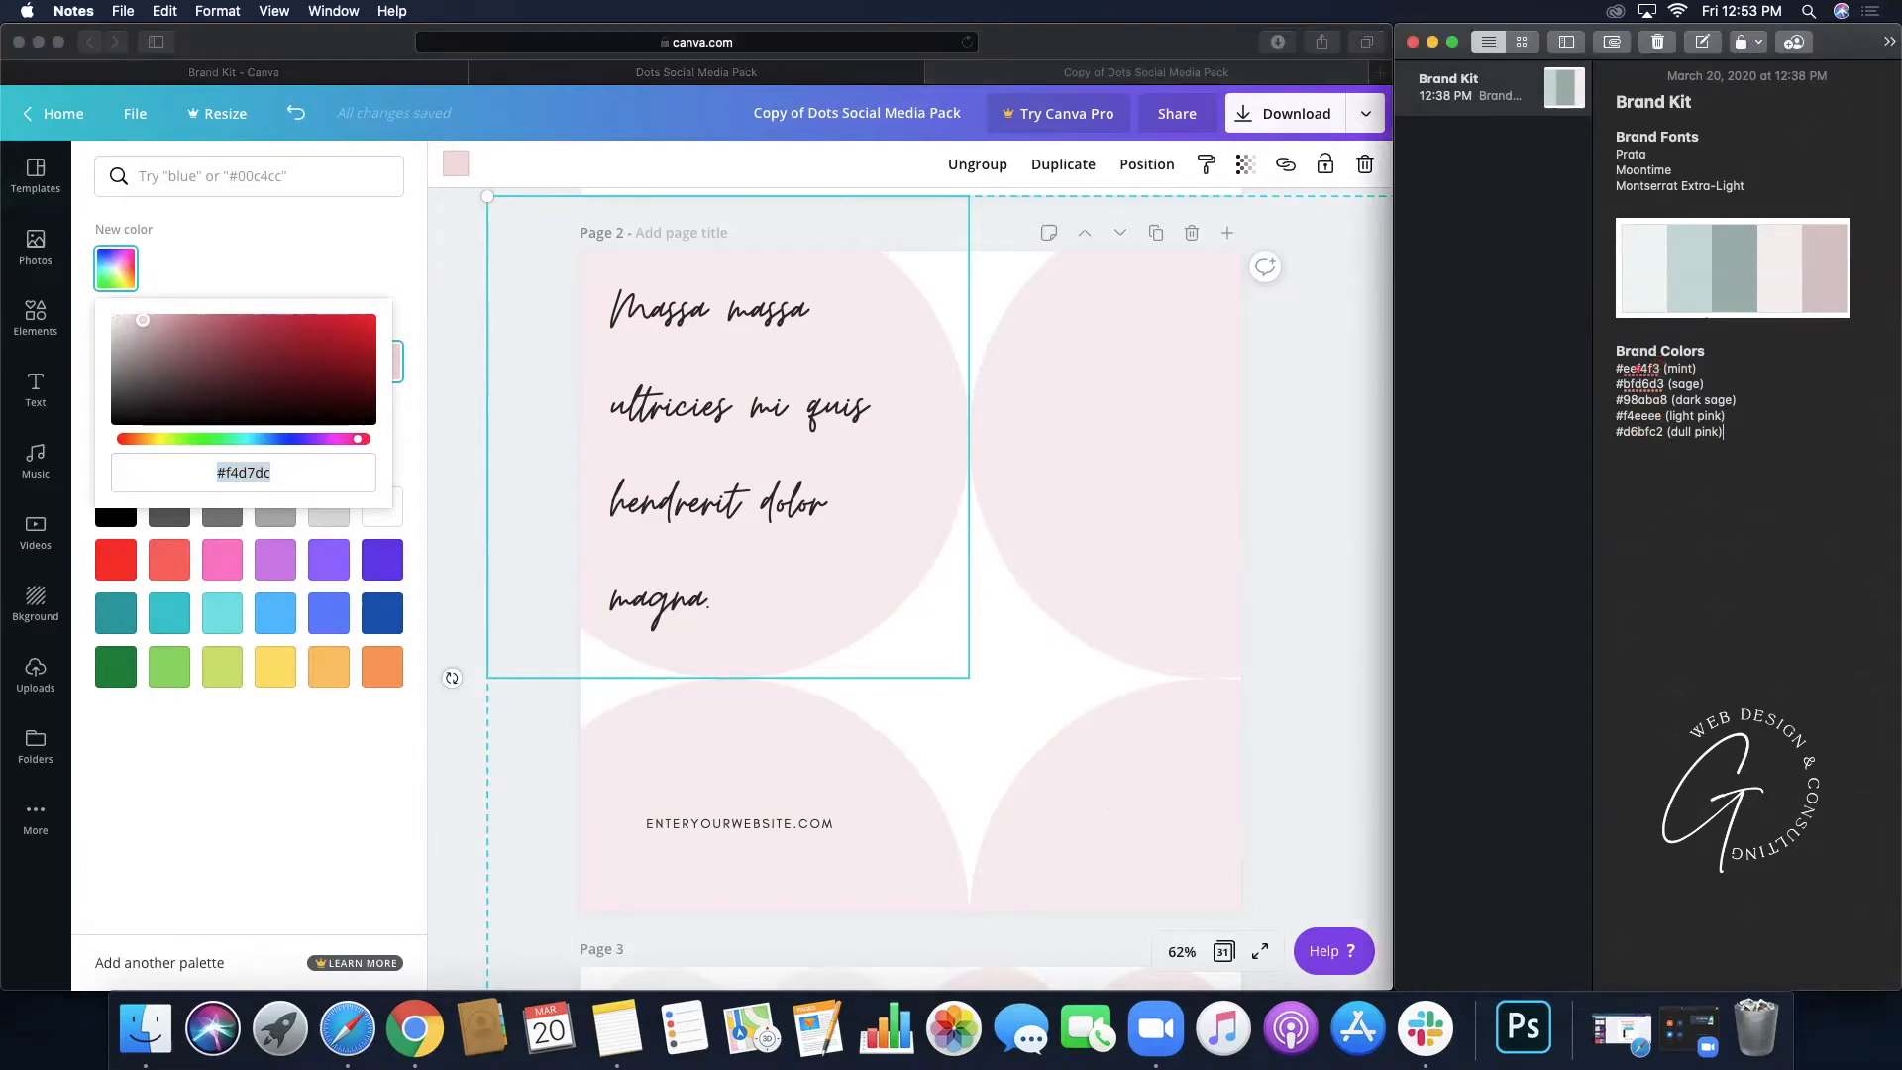
pyautogui.moveTo(1622, 368); pyautogui.dragTo(1680, 370)
pyautogui.press('super+c')
pyautogui.click(306, 474)
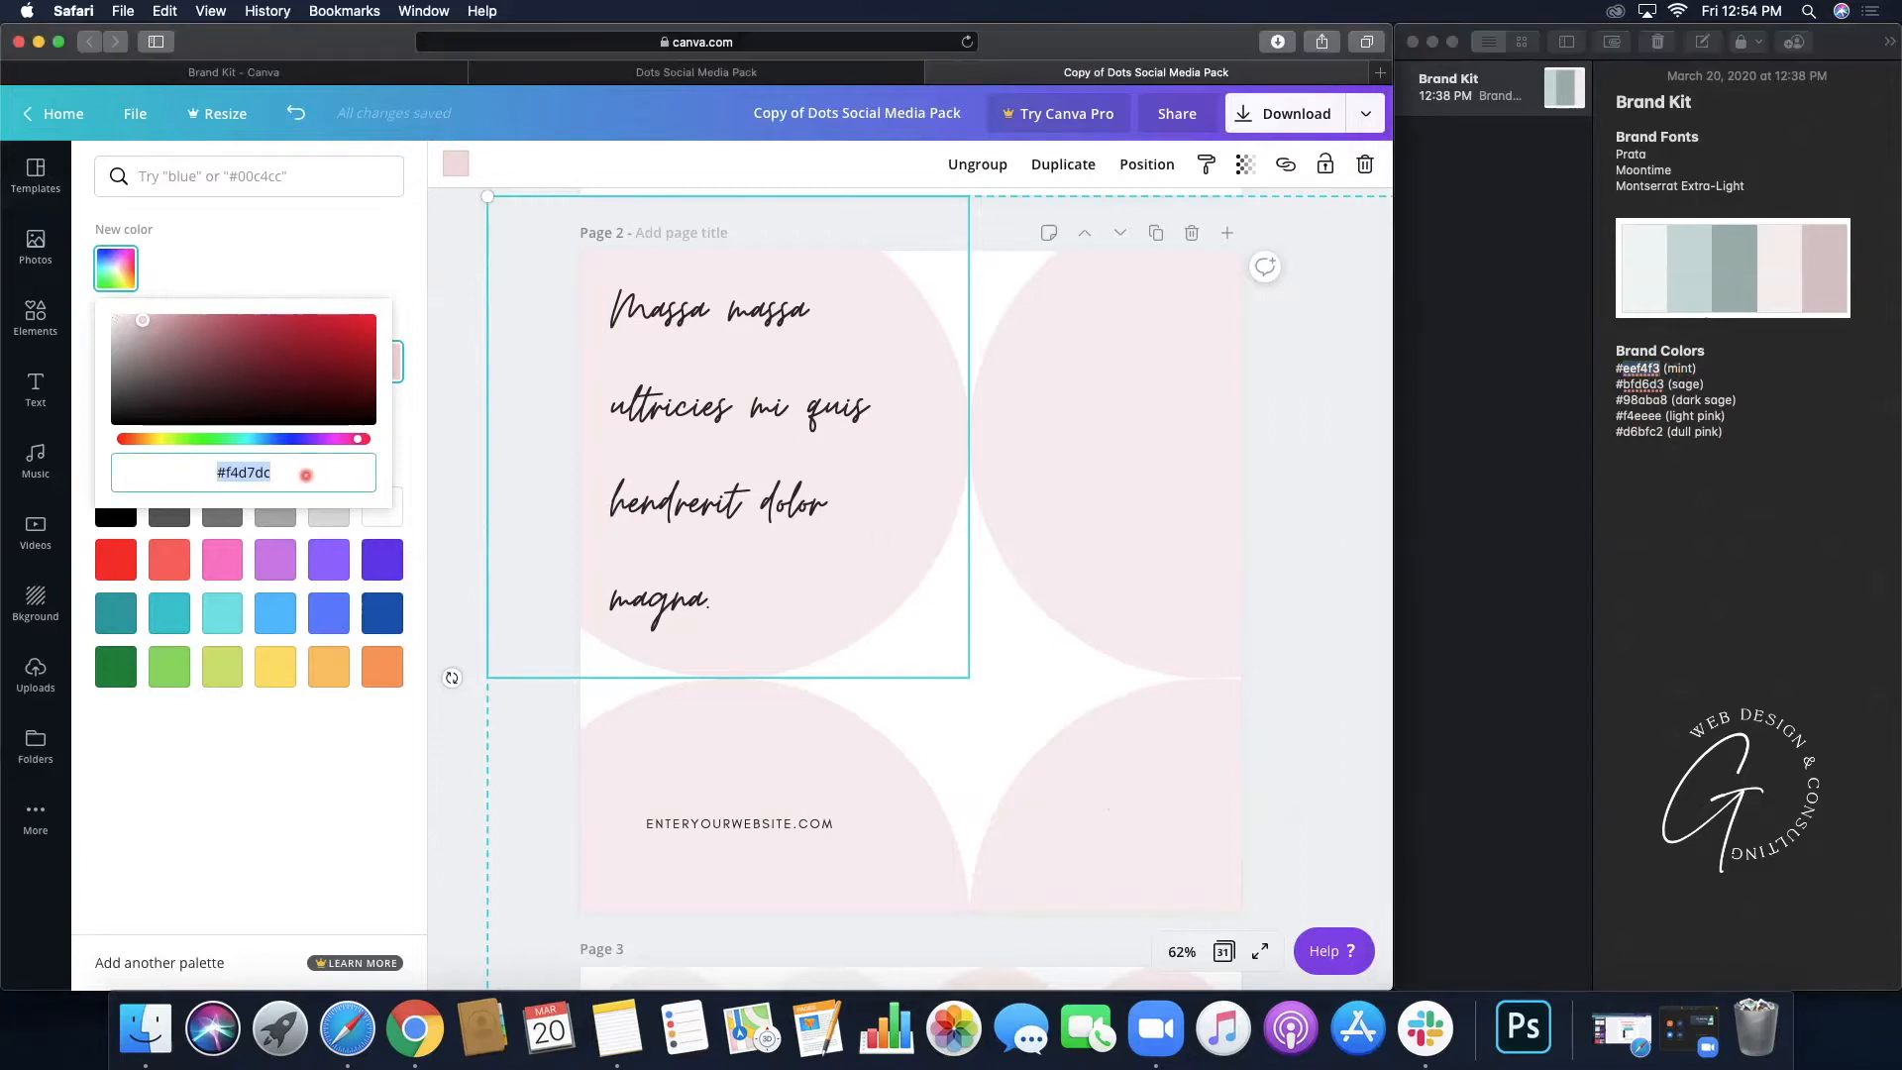
pyautogui.press('super+v')
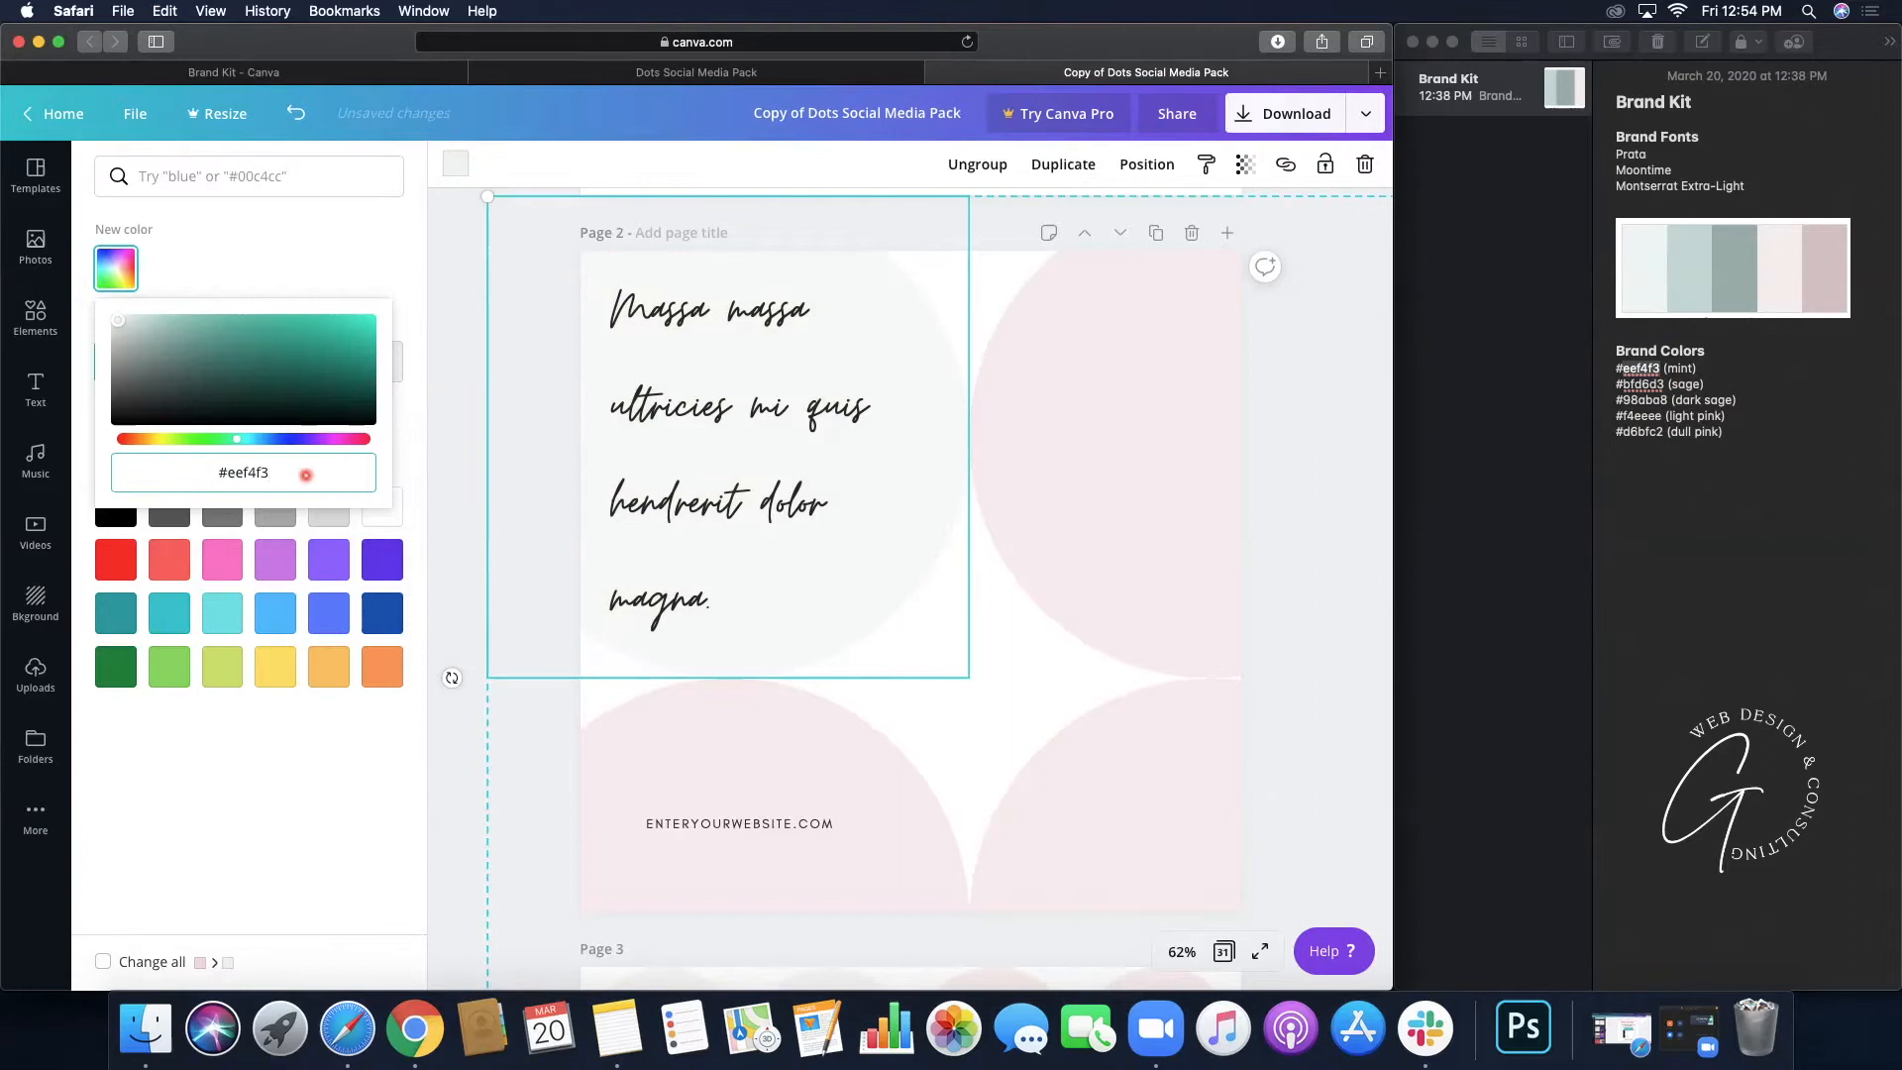
pyautogui.press('Return')
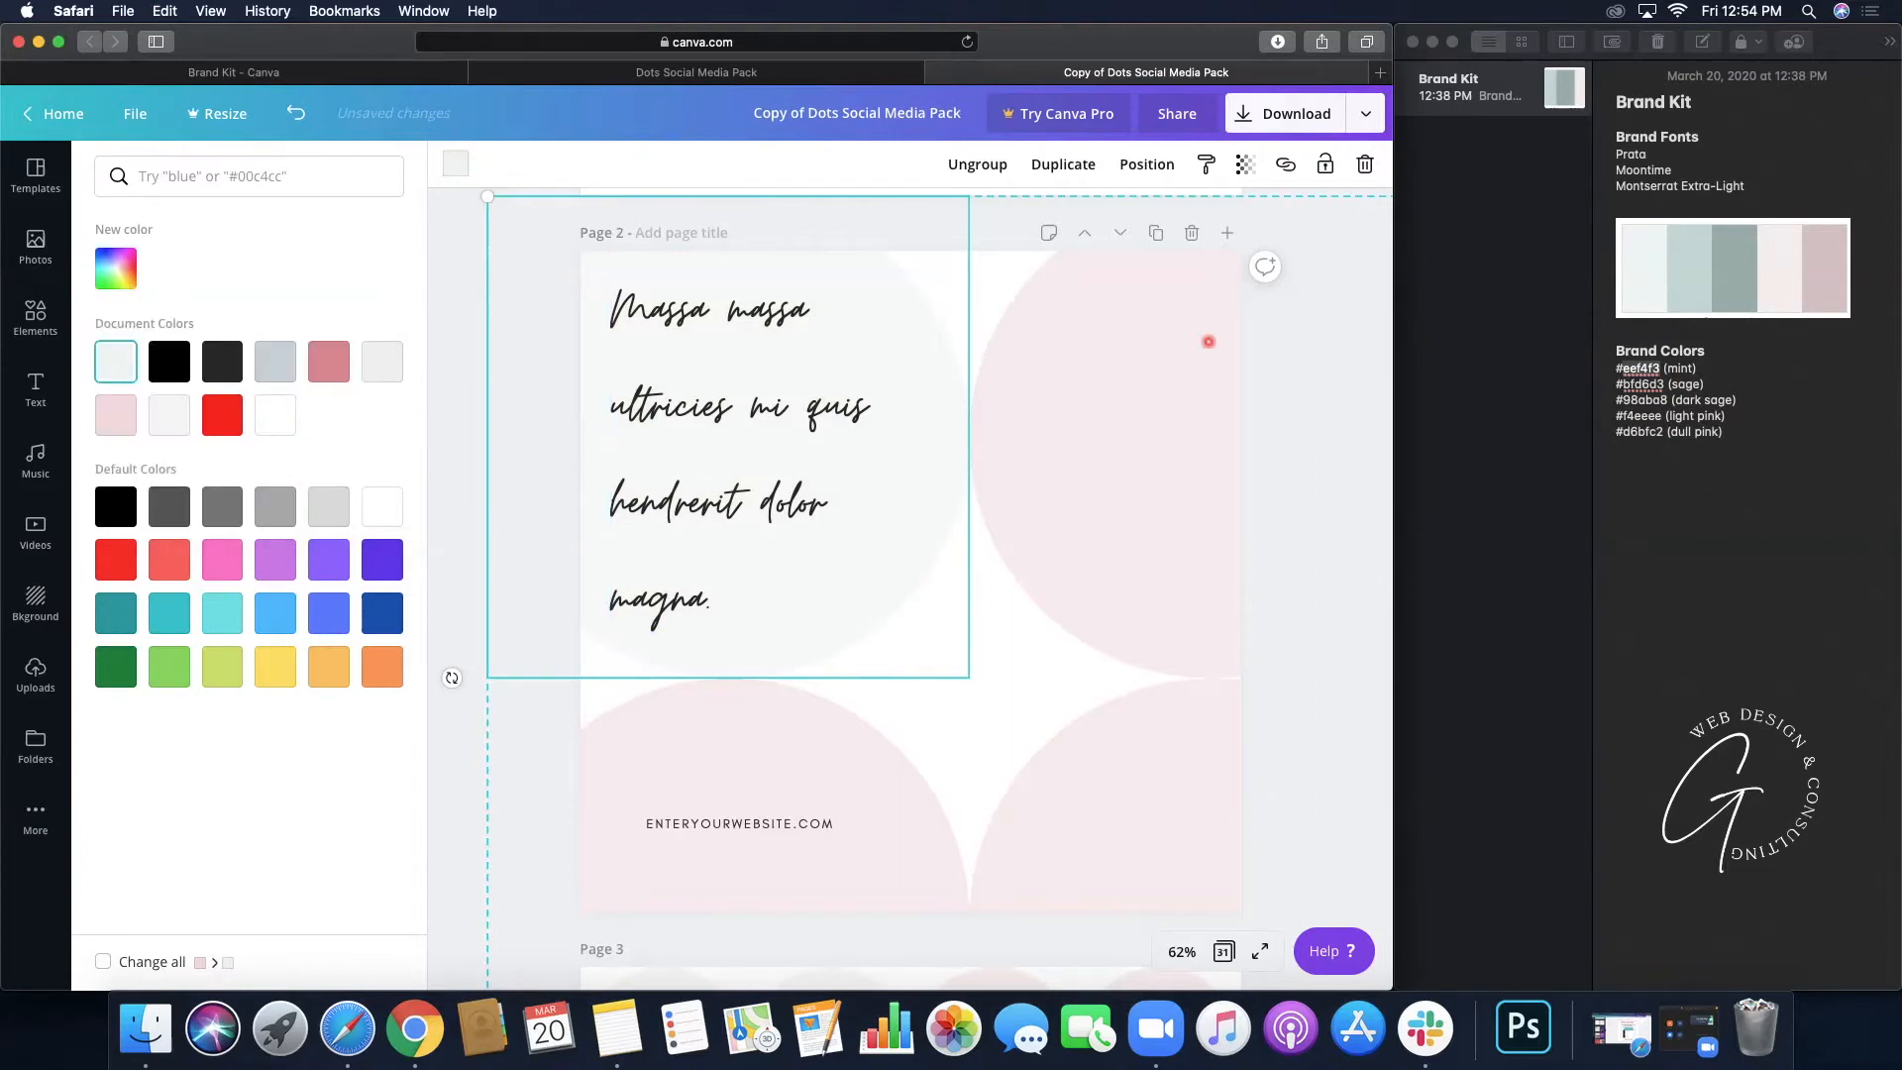
pyautogui.click(116, 372)
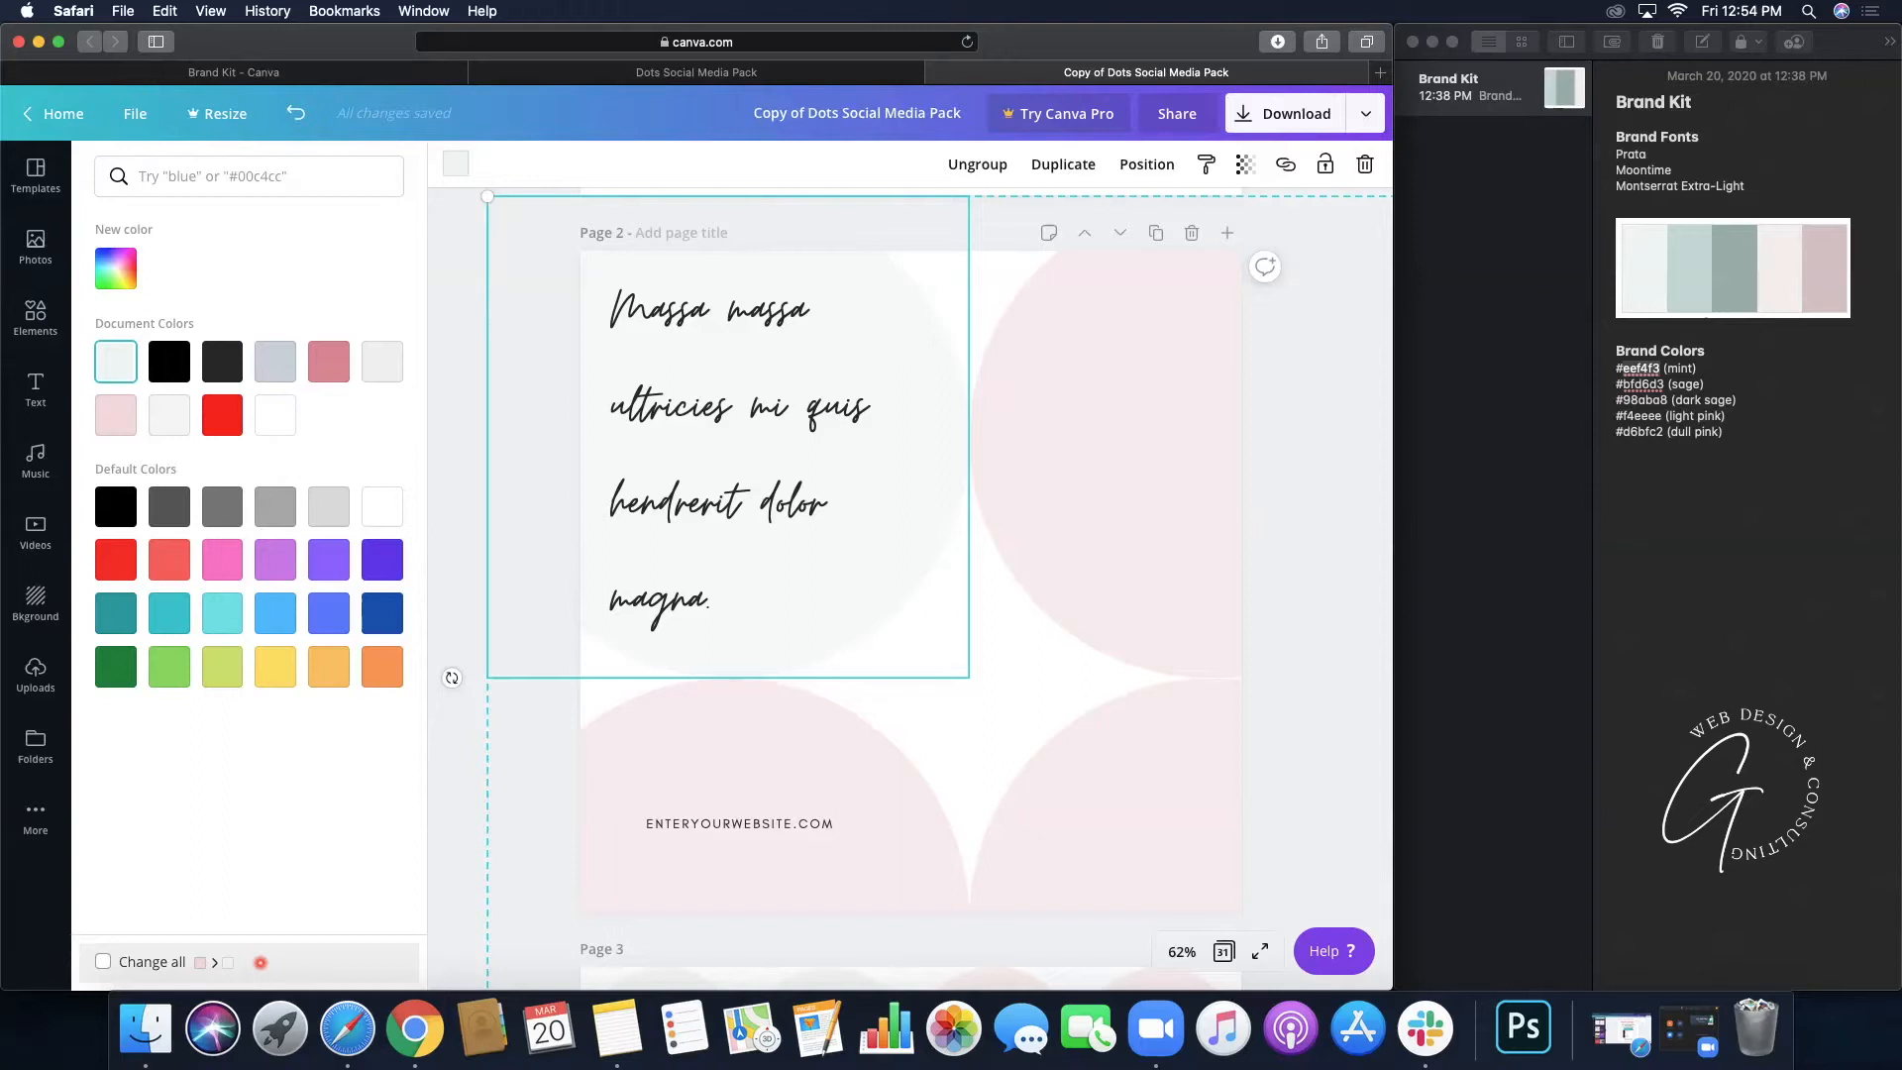
pyautogui.click(102, 961)
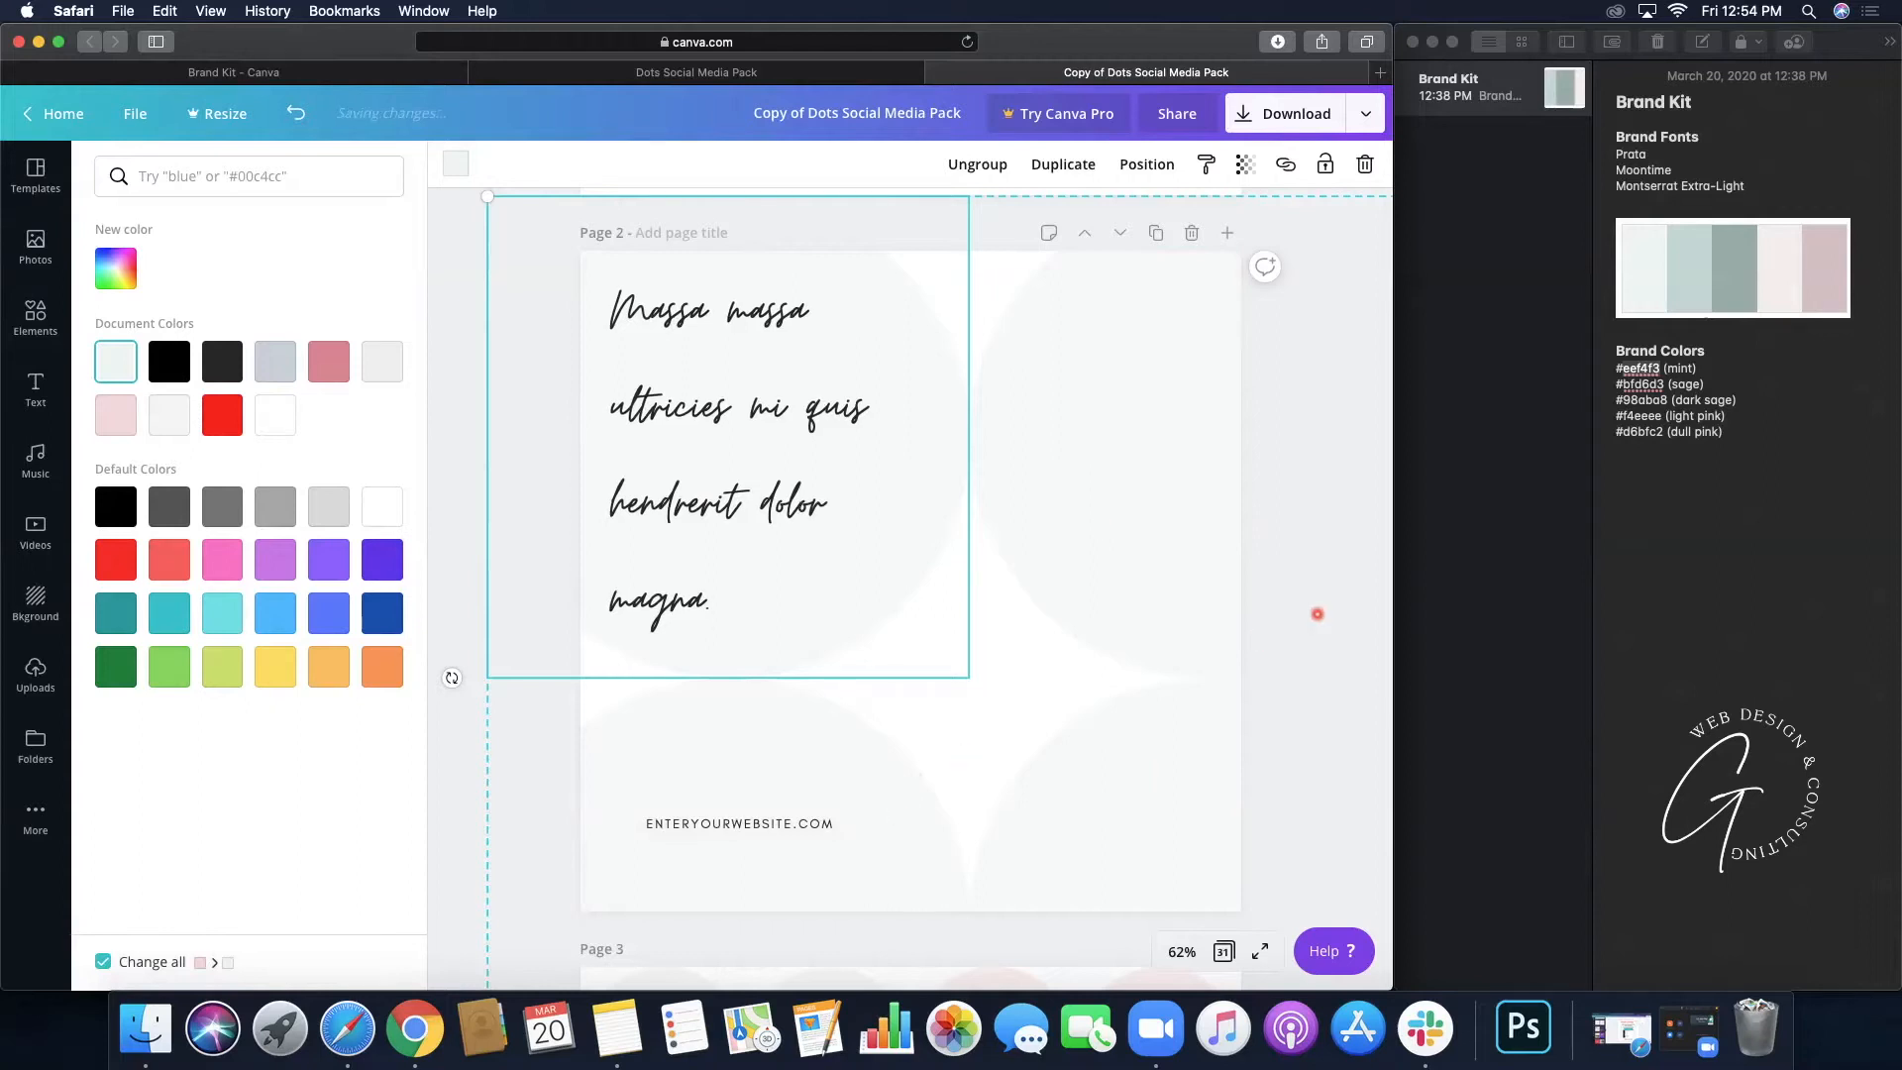
# - Scroll through the copy to review the recoloured circles, then close the colour panel and deselect
pyautogui.scroll(-5, 1240, 618)
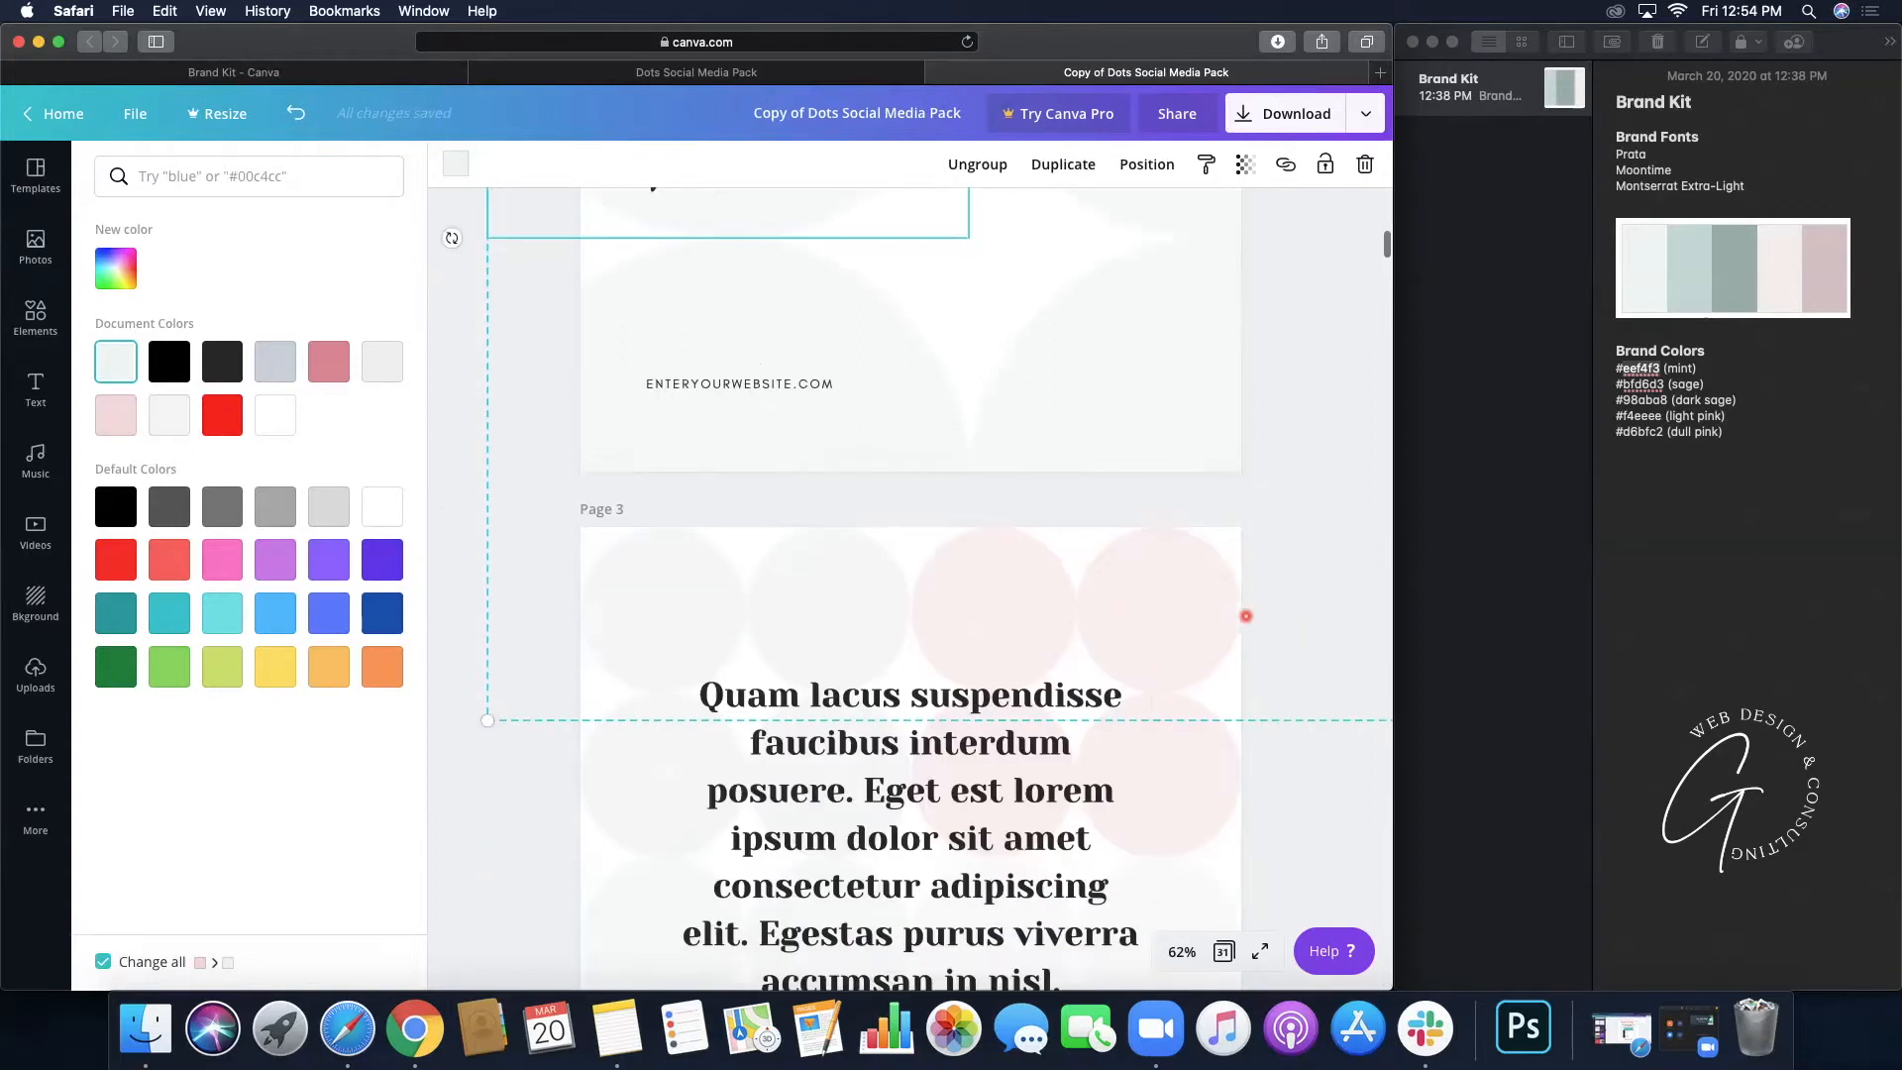
pyautogui.scroll(-15, 1246, 616)
pyautogui.scroll(-20, 1246, 616)
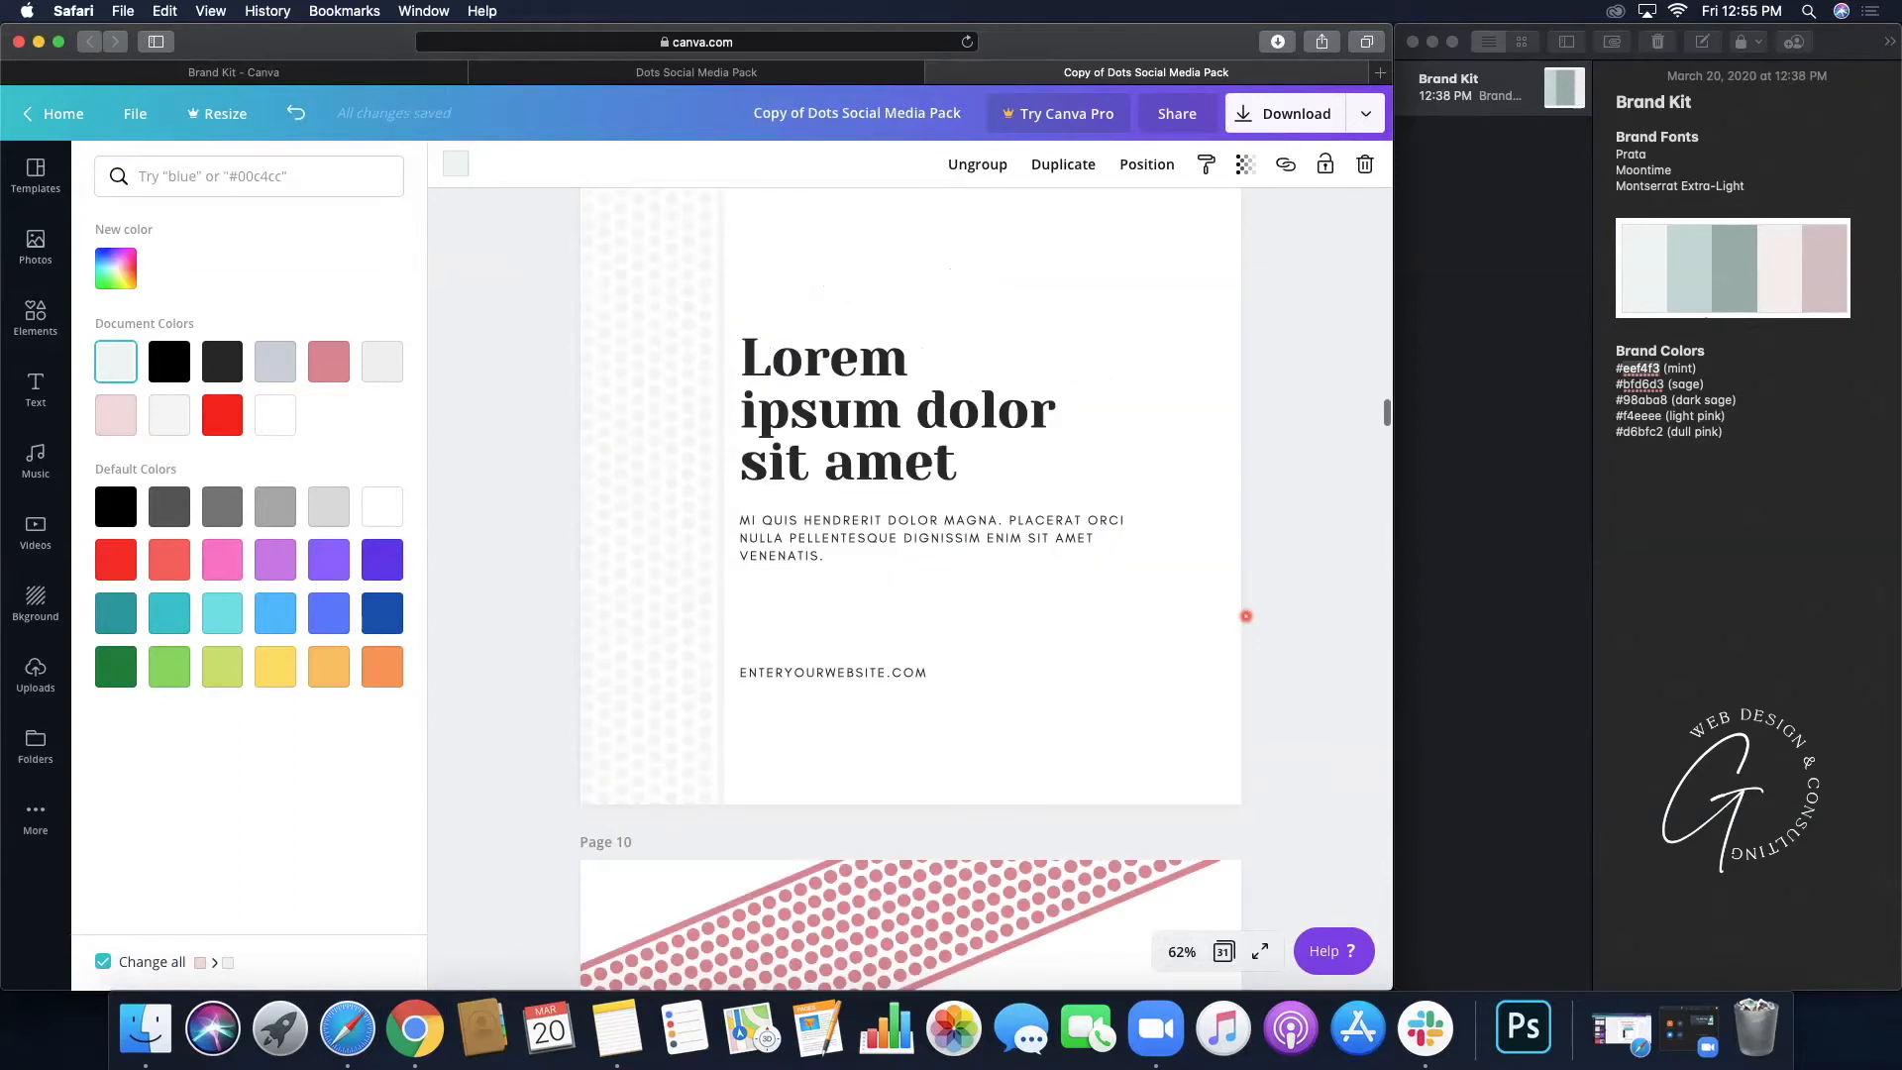
pyautogui.scroll(-5, 1245, 616)
pyautogui.scroll(-7, 1246, 616)
pyautogui.scroll(9, 1246, 617)
pyautogui.scroll(18, 1246, 617)
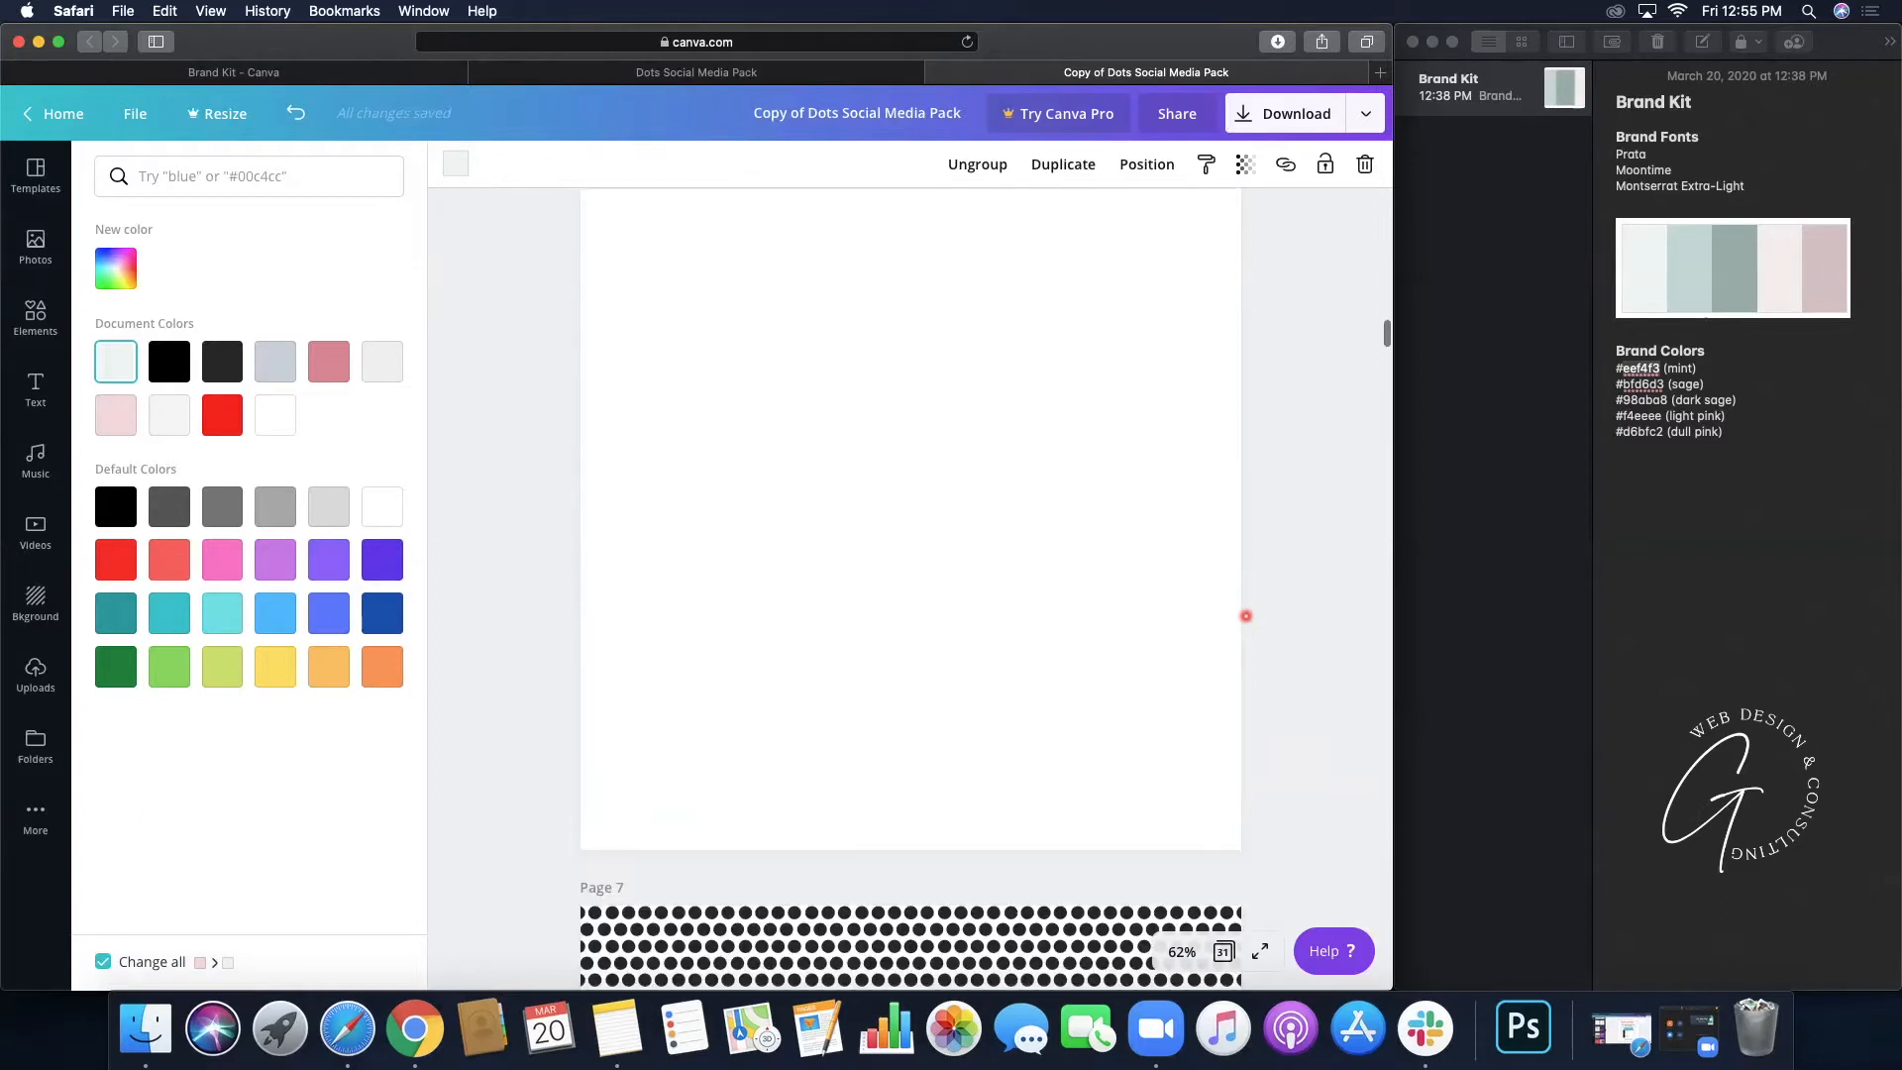
pyautogui.scroll(15, 1246, 616)
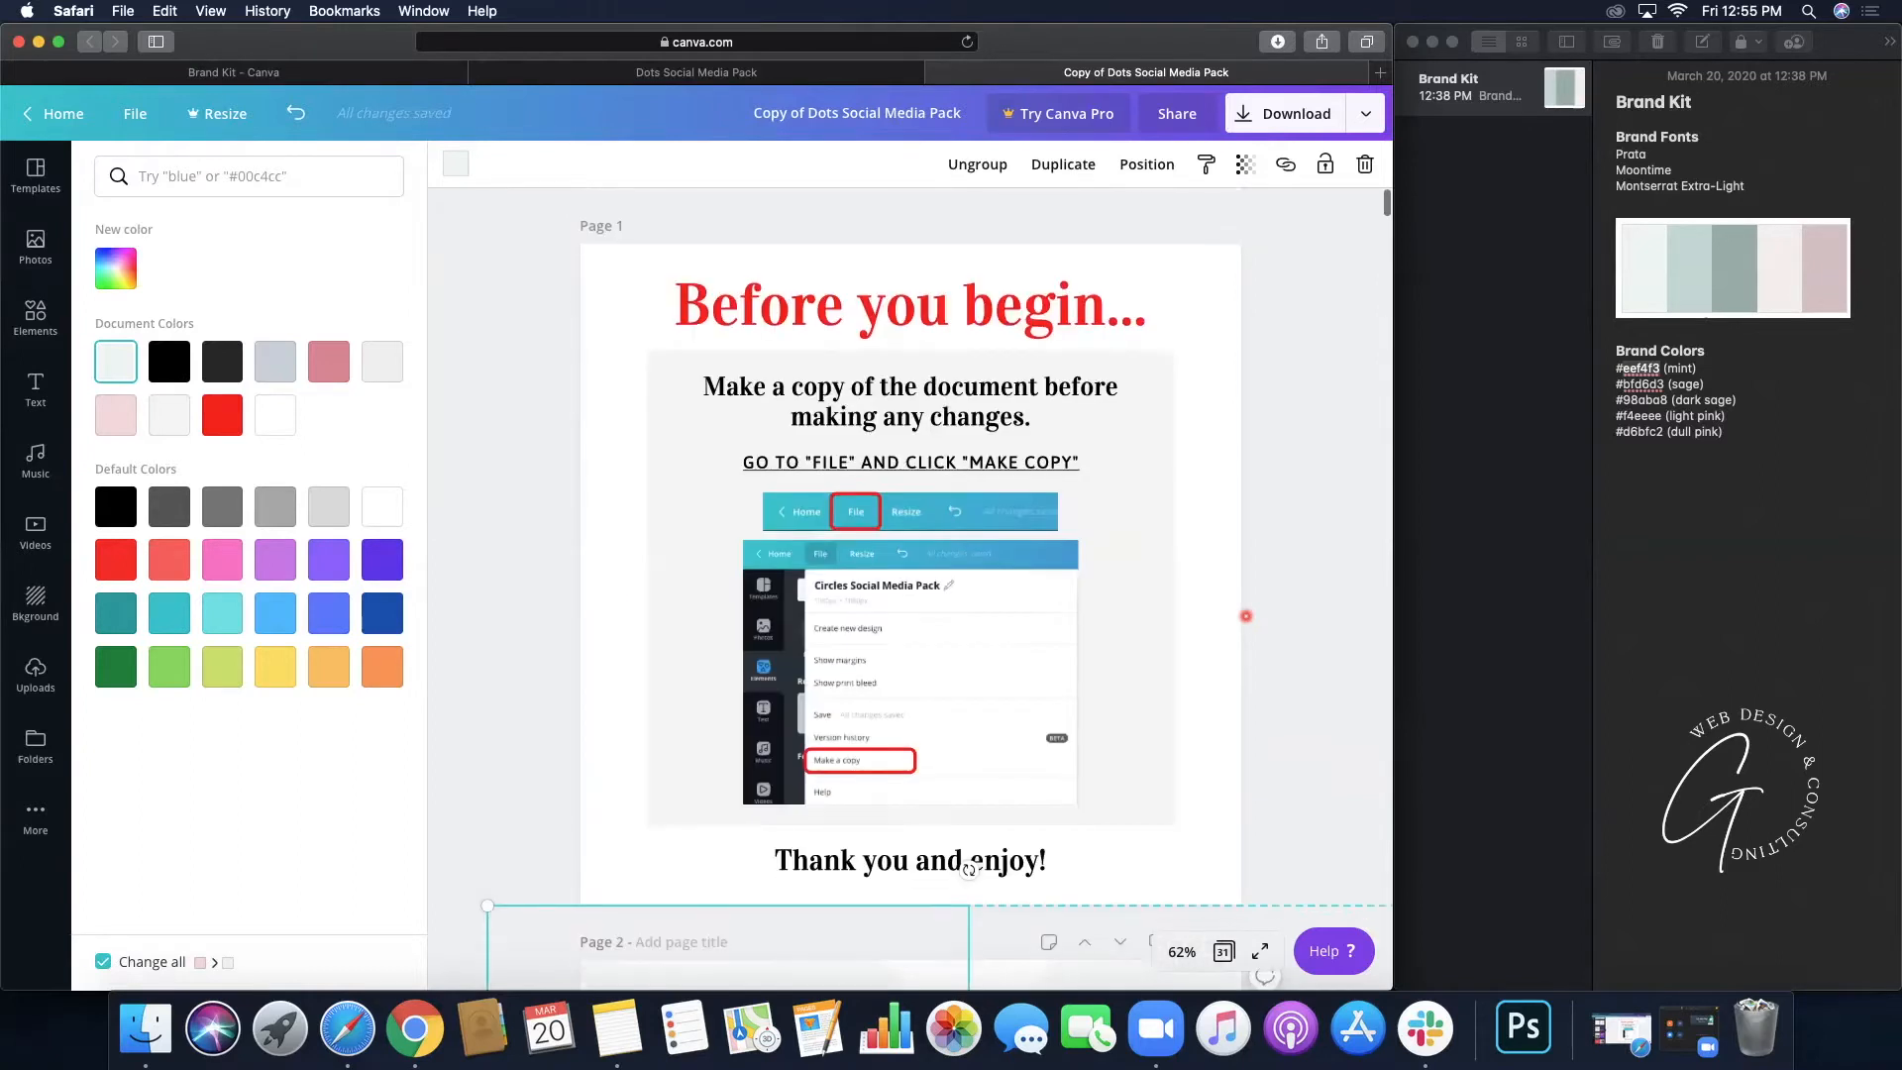
pyautogui.scroll(-8, 1246, 616)
pyautogui.scroll(1, 1246, 616)
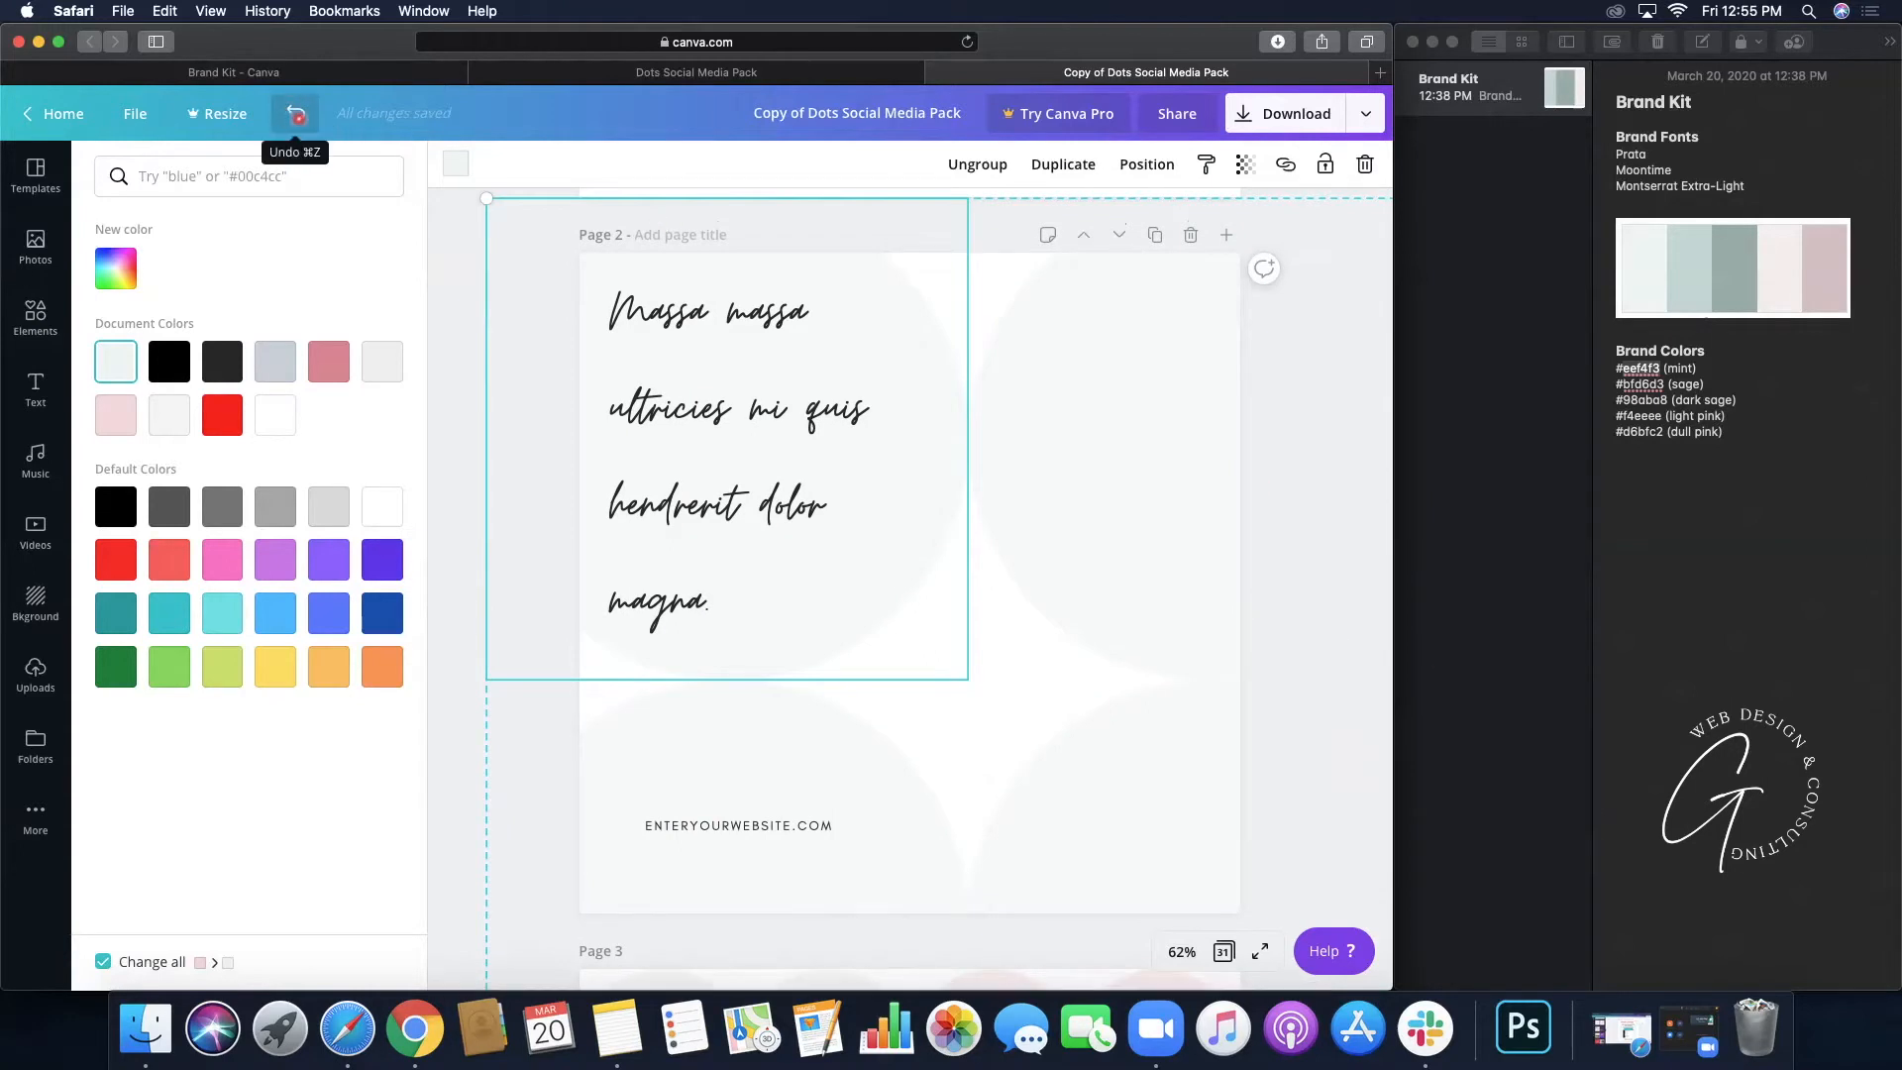
pyautogui.click(446, 284)
pyautogui.click(456, 312)
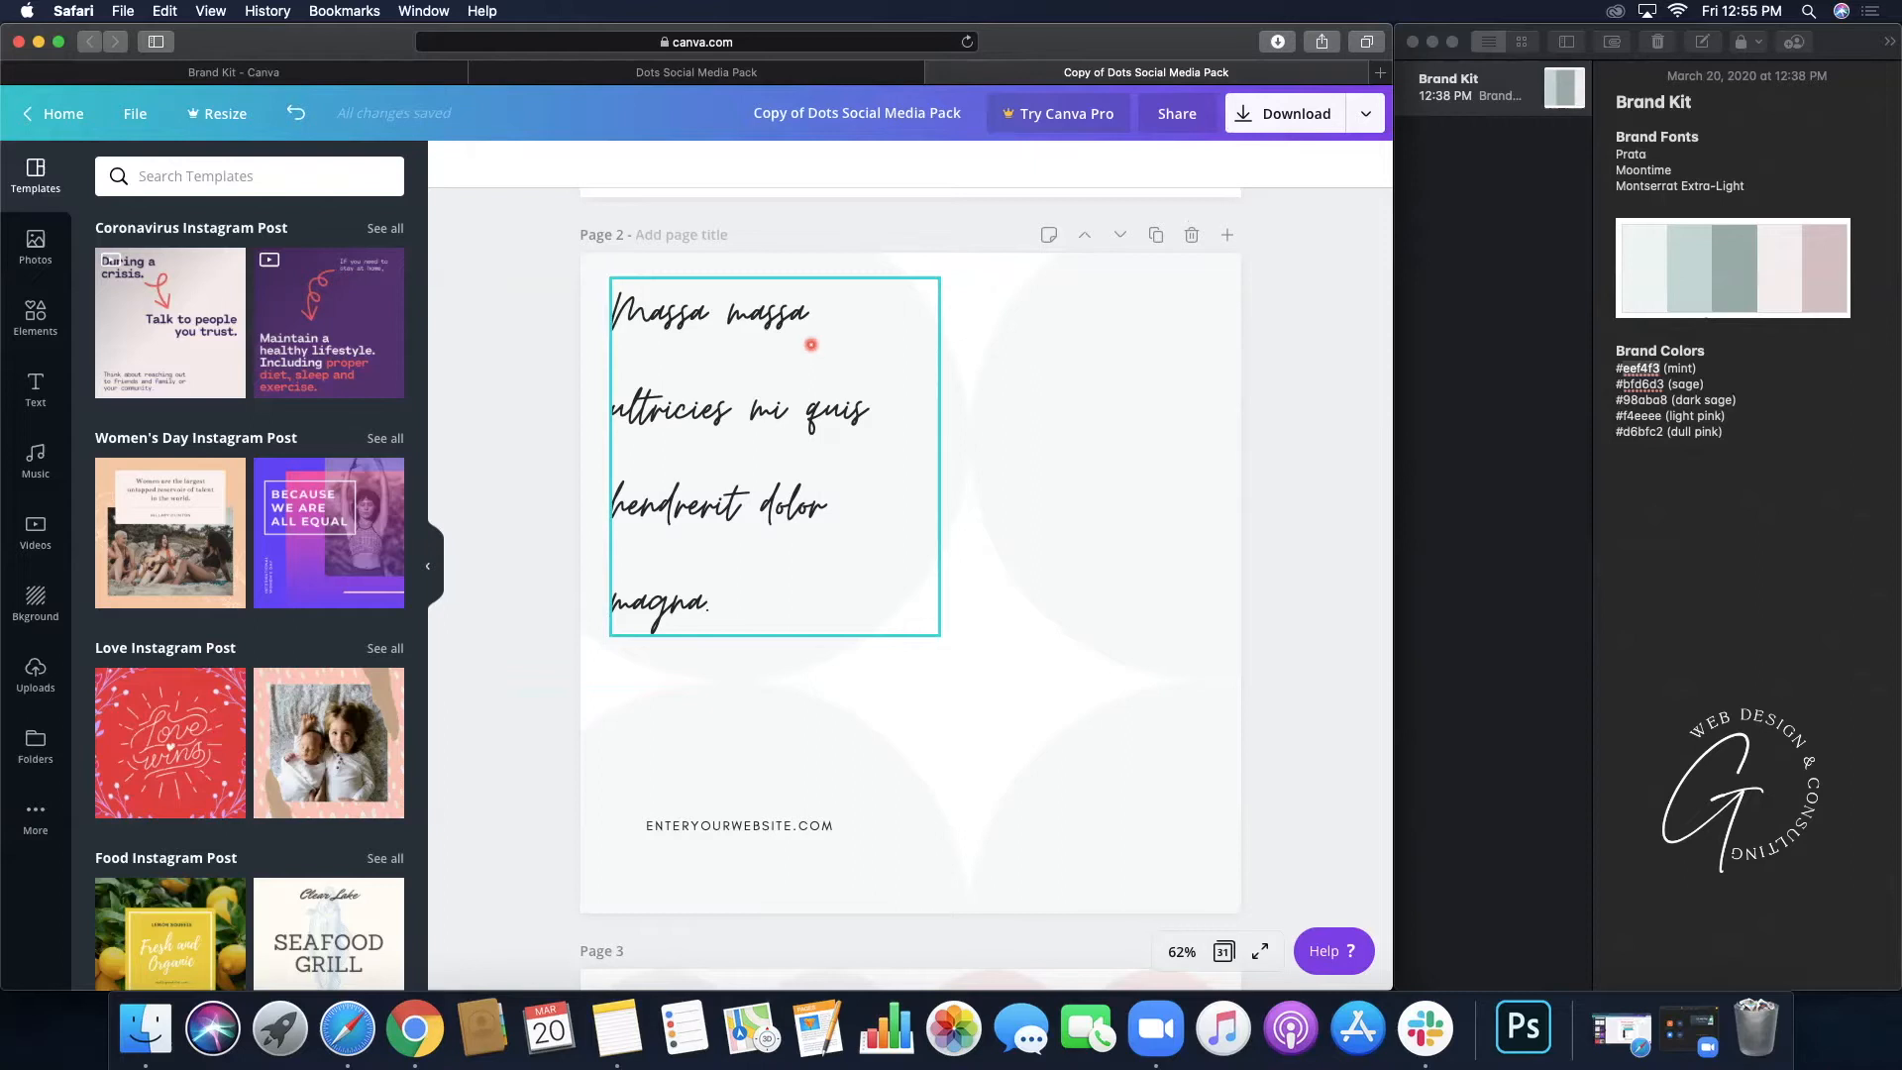
# - Check page 2 of the original pack, then return to the copy and scroll to page 3
pyautogui.click(627, 74)
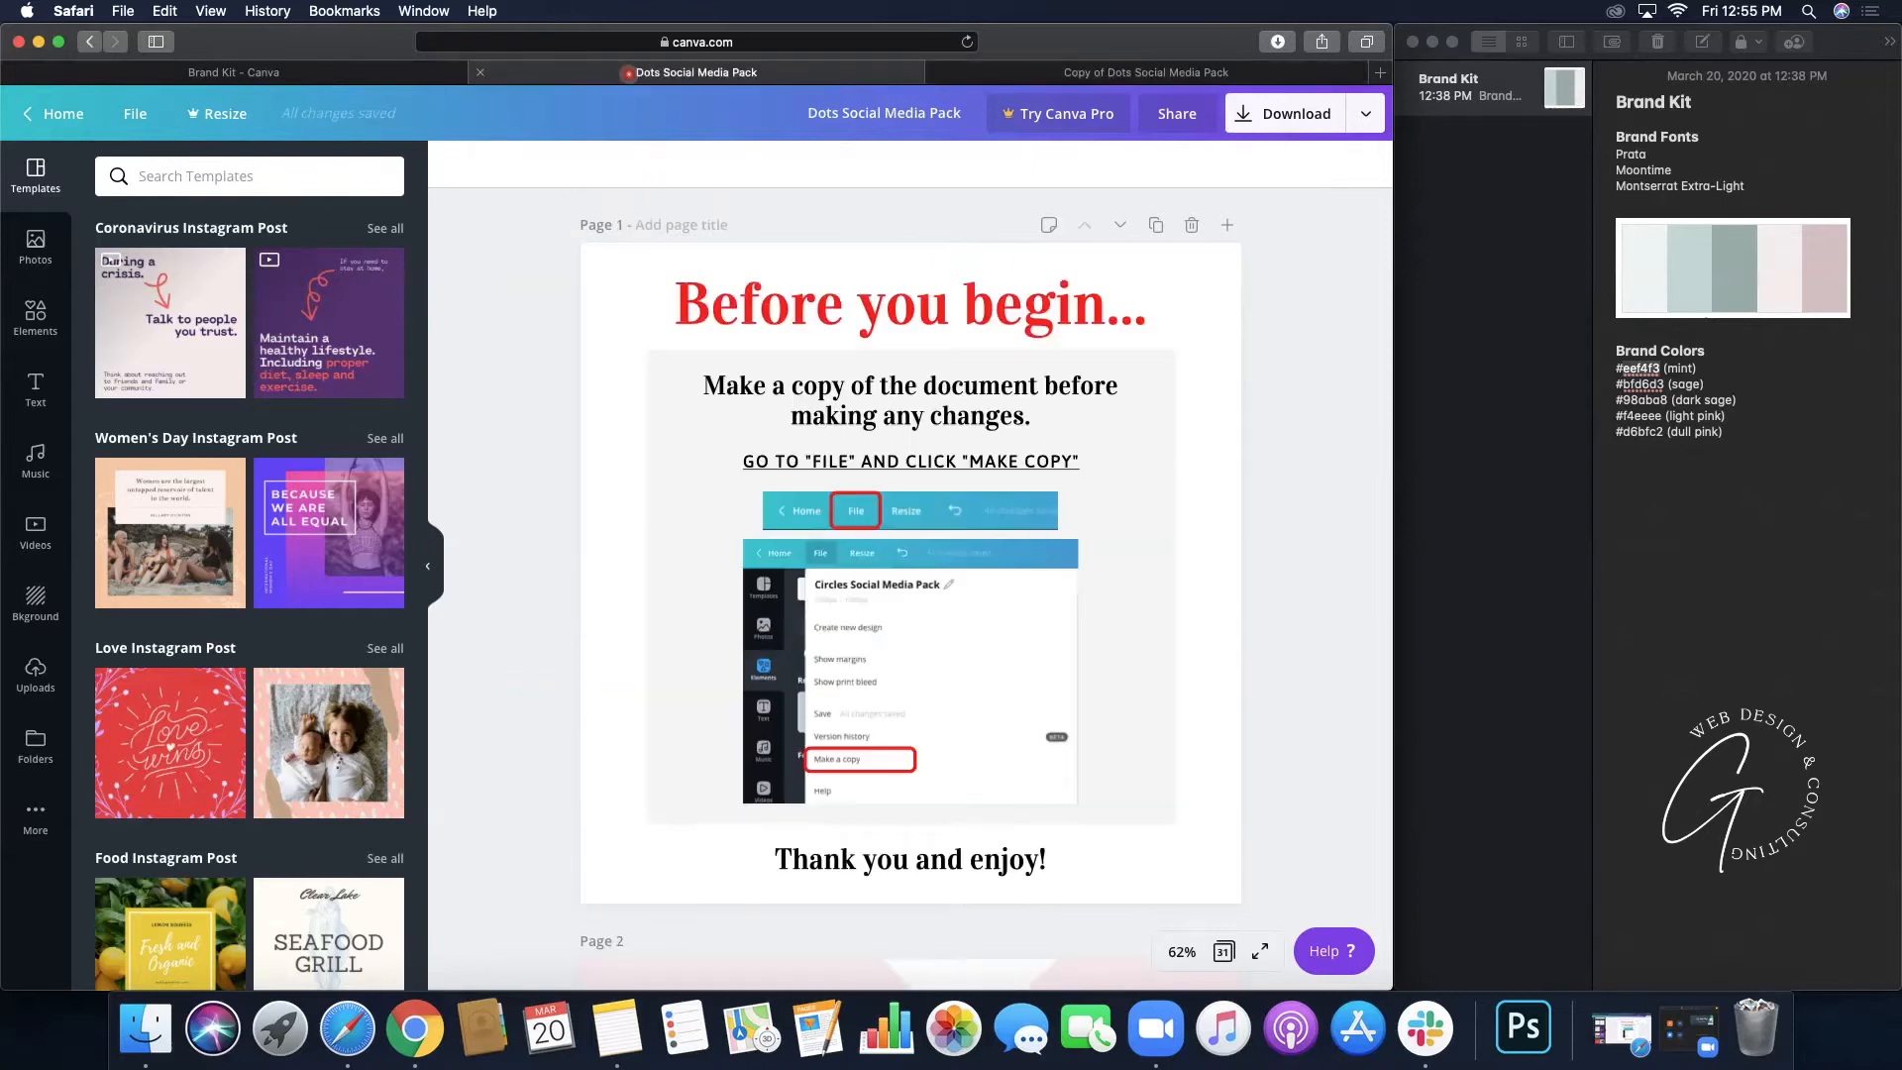
pyautogui.scroll(-10, 552, 331)
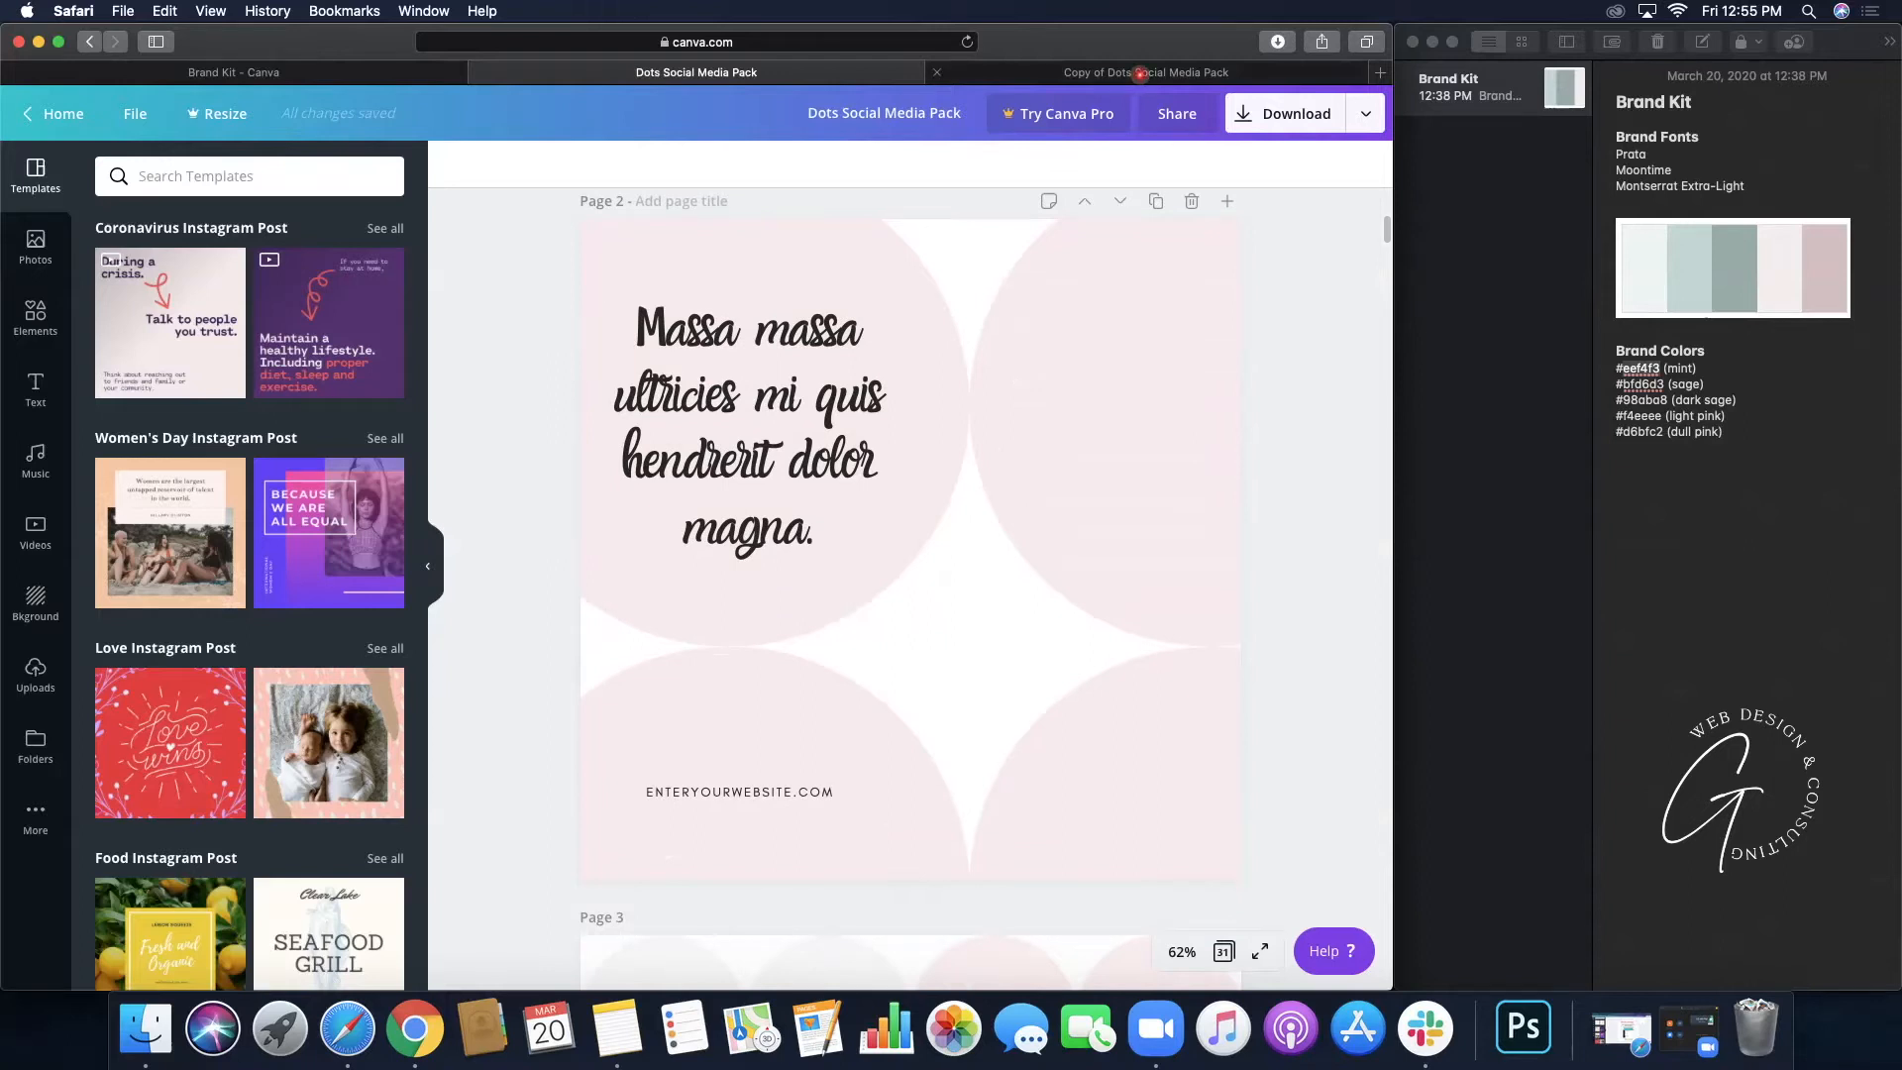
pyautogui.click(1140, 74)
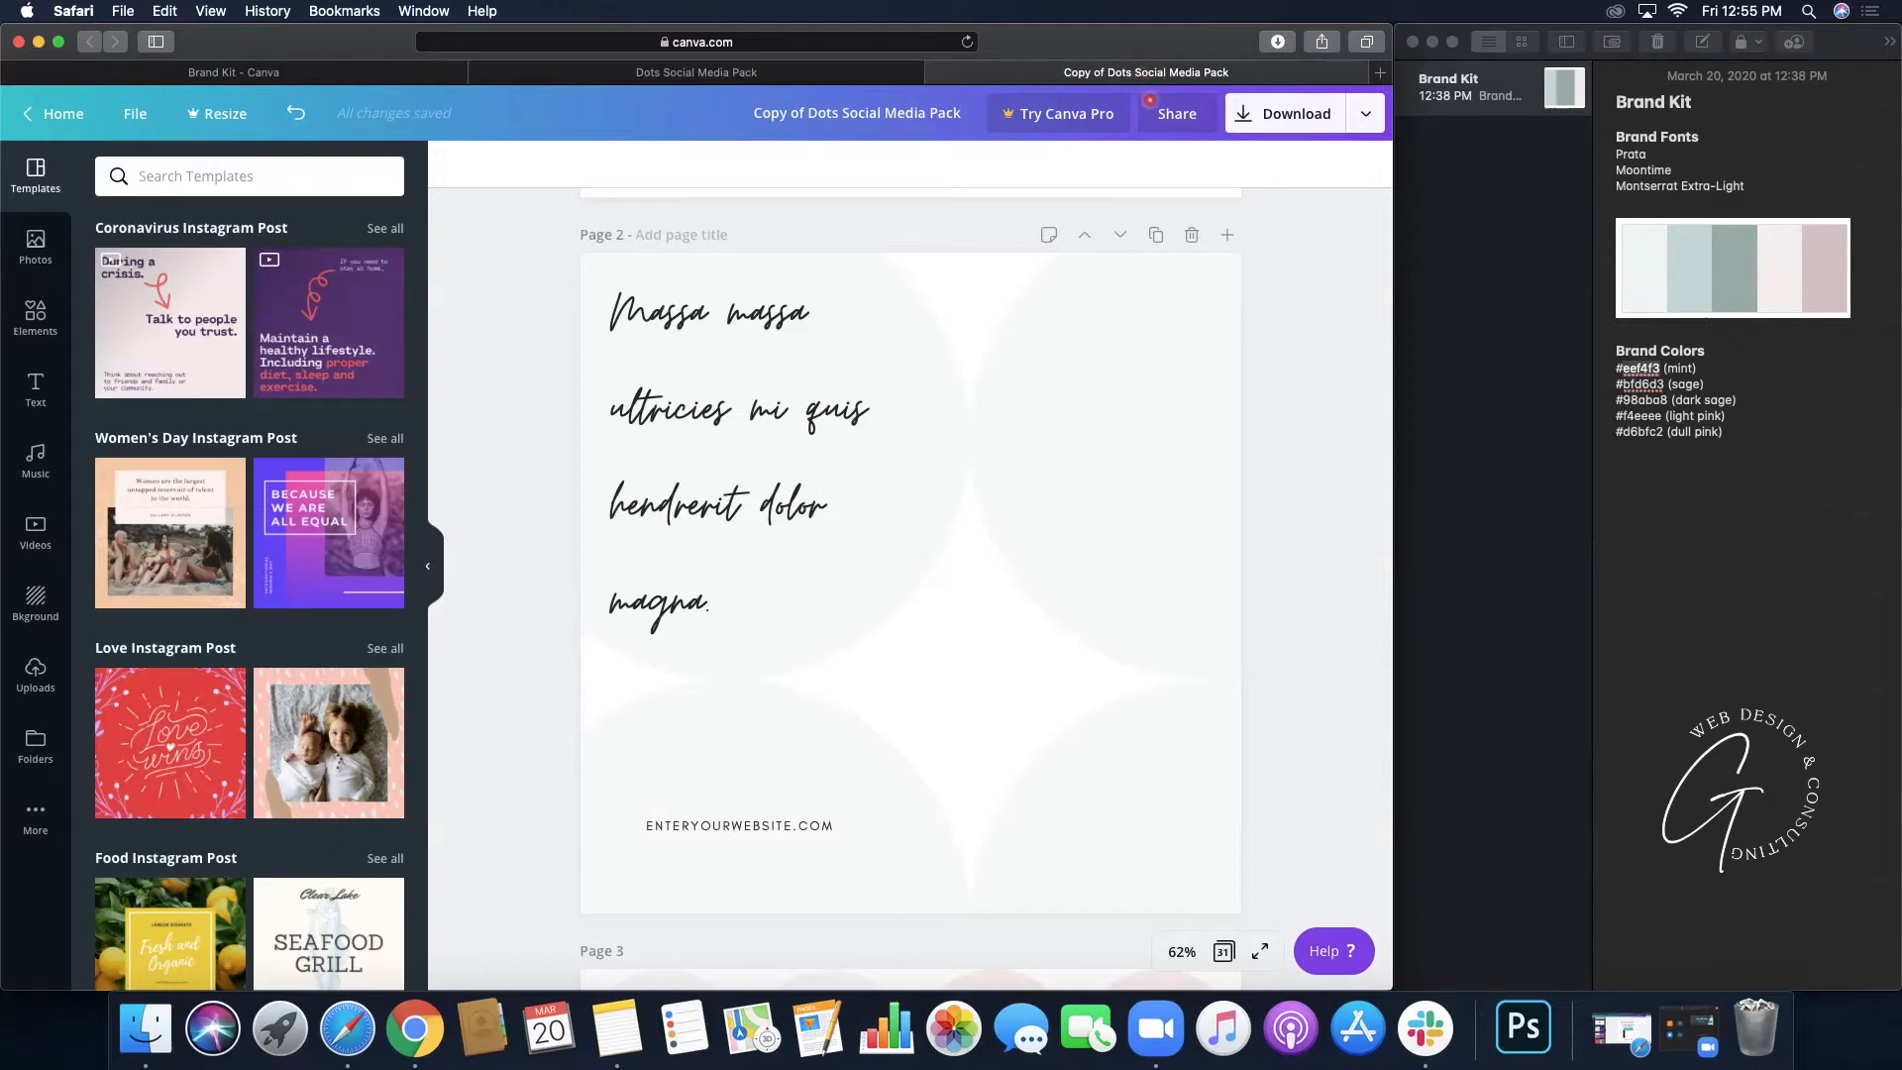
pyautogui.scroll(-3, 971, 522)
pyautogui.scroll(-9, 971, 522)
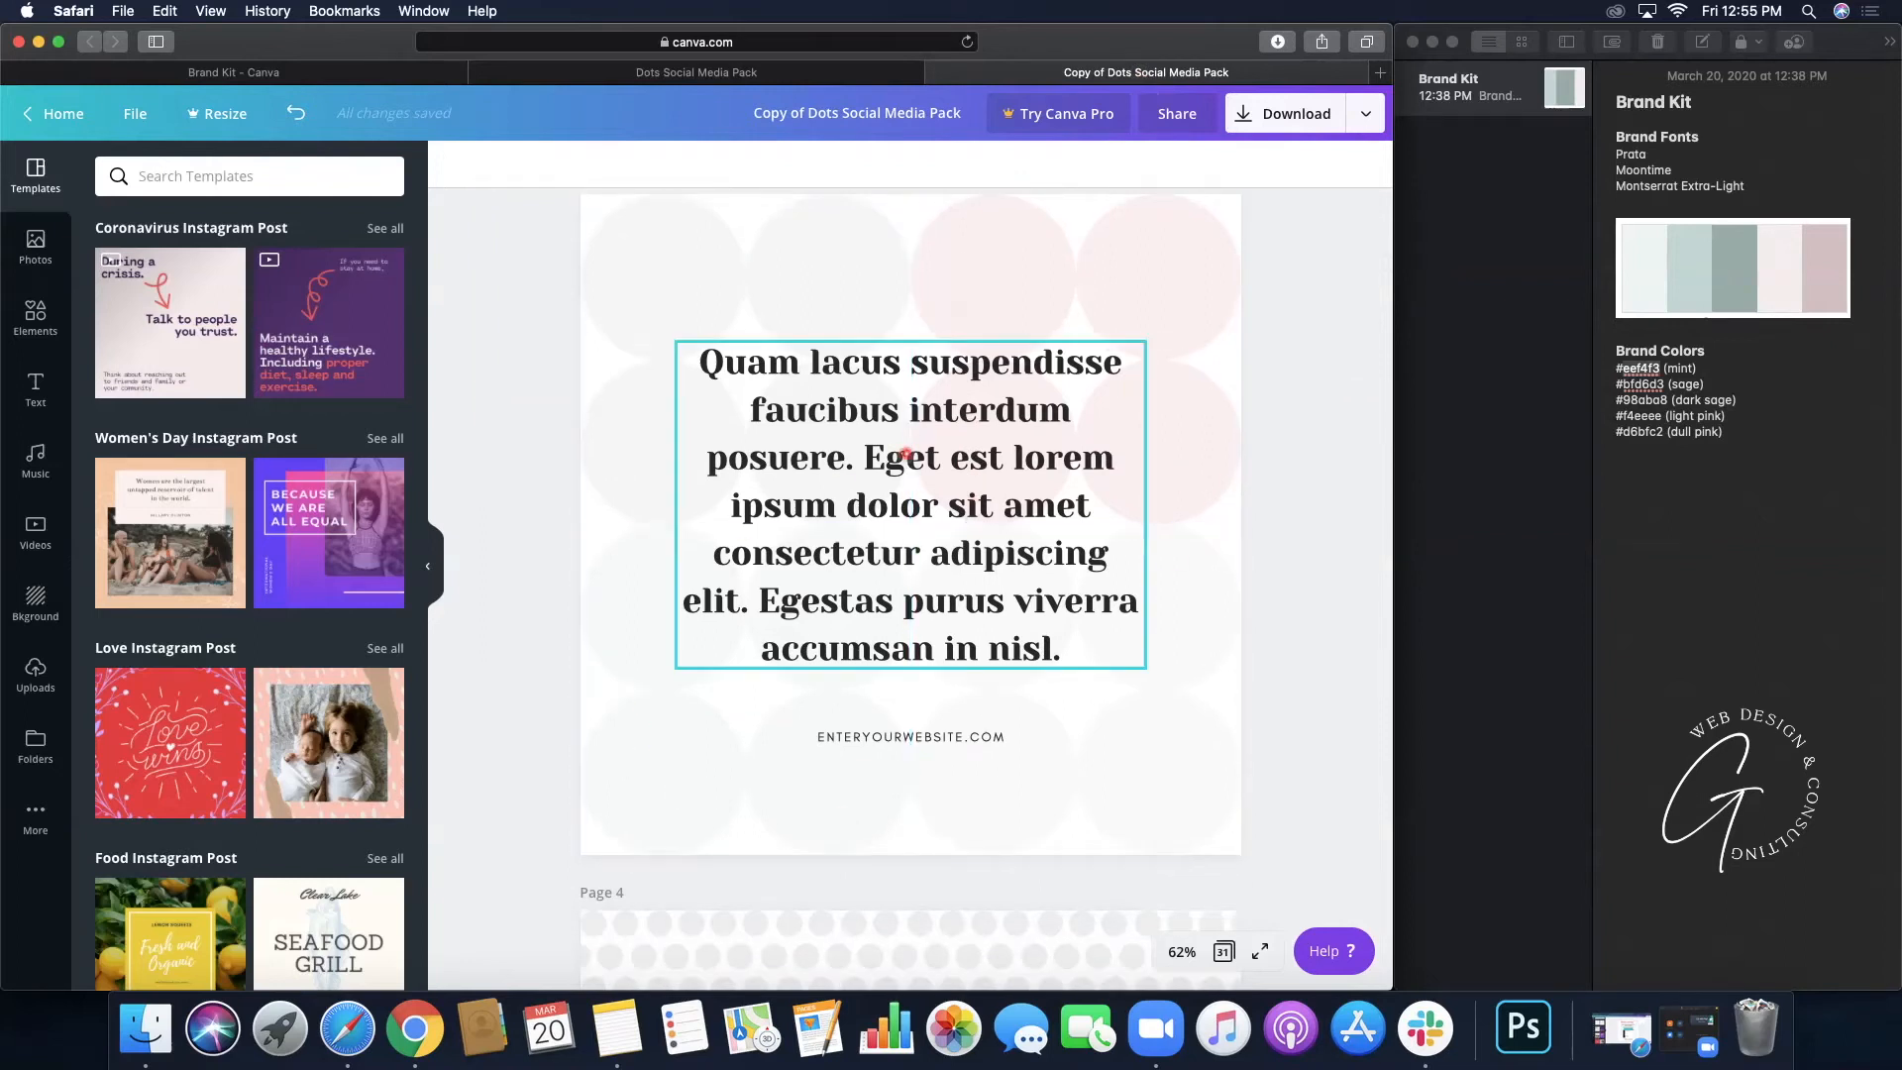
# - Set page 3's main paragraph in the Prata font
pyautogui.click(906, 454)
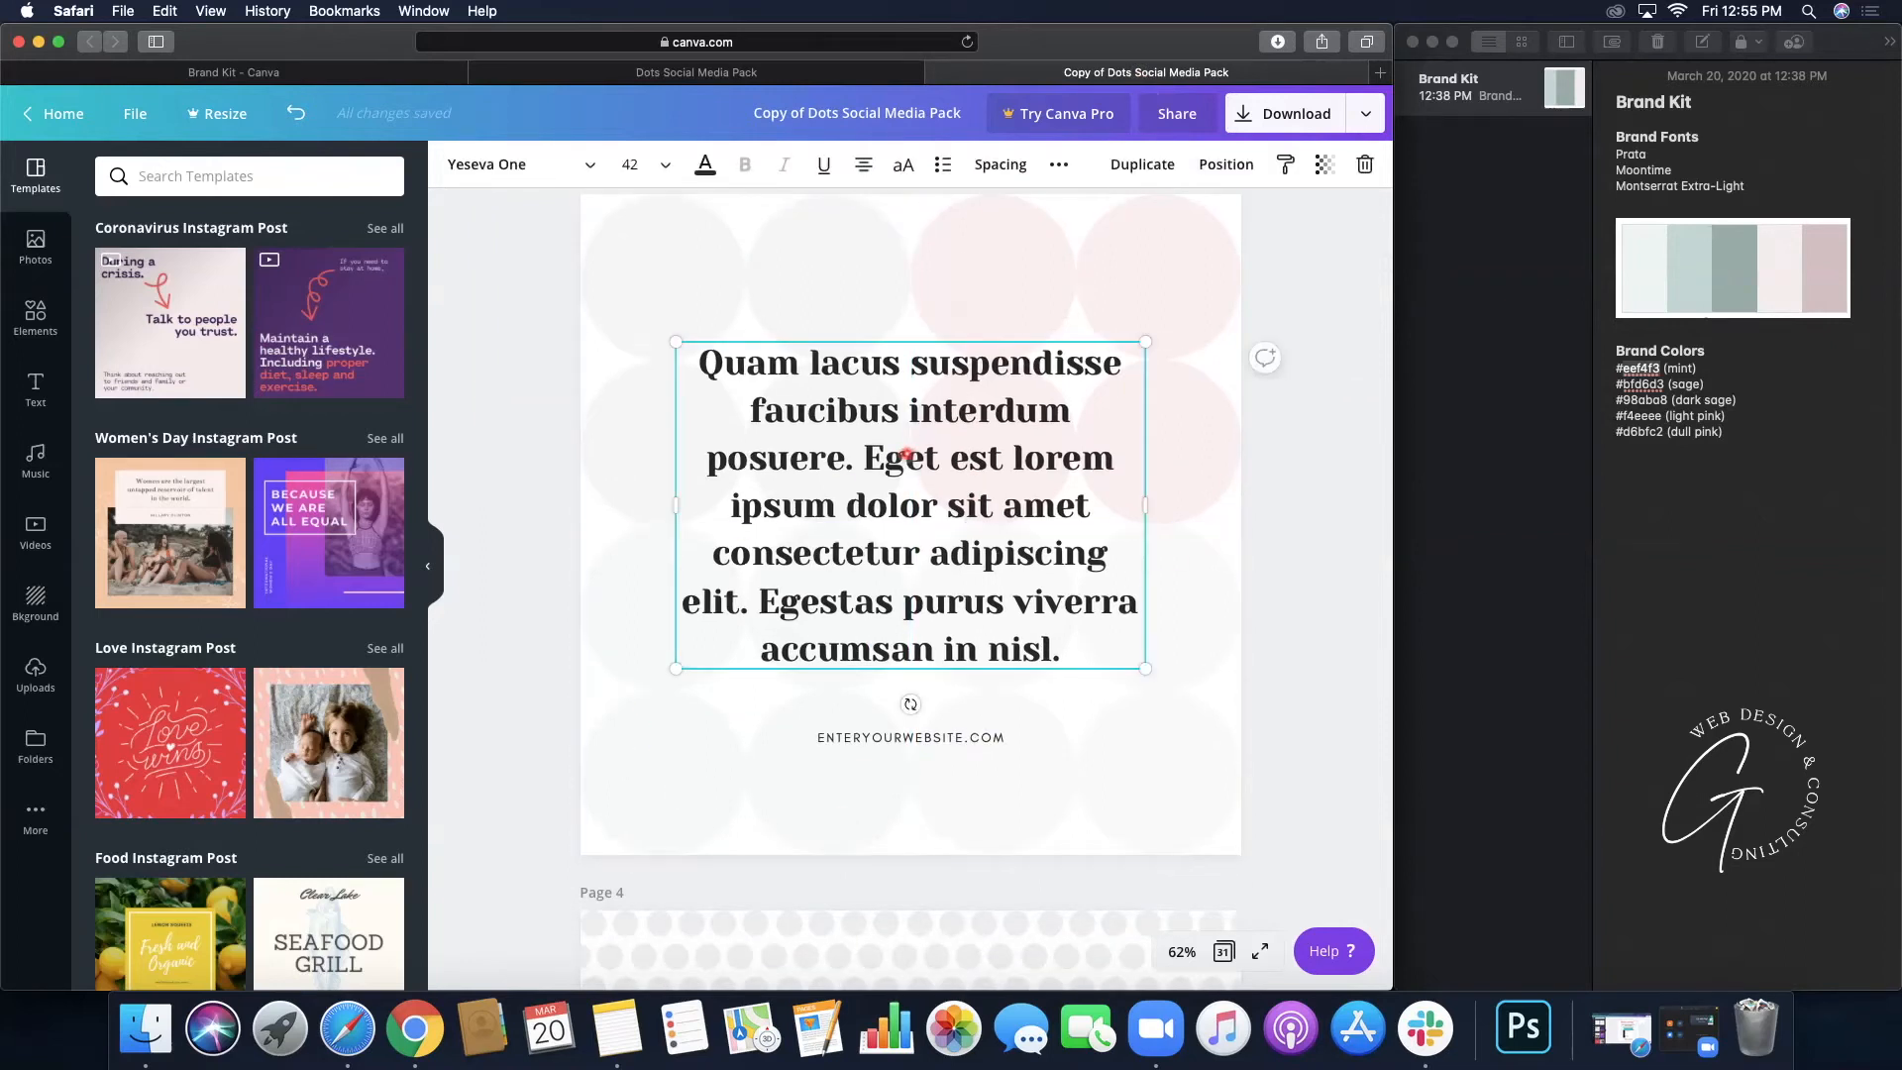
pyautogui.click(520, 170)
pyautogui.click(356, 189)
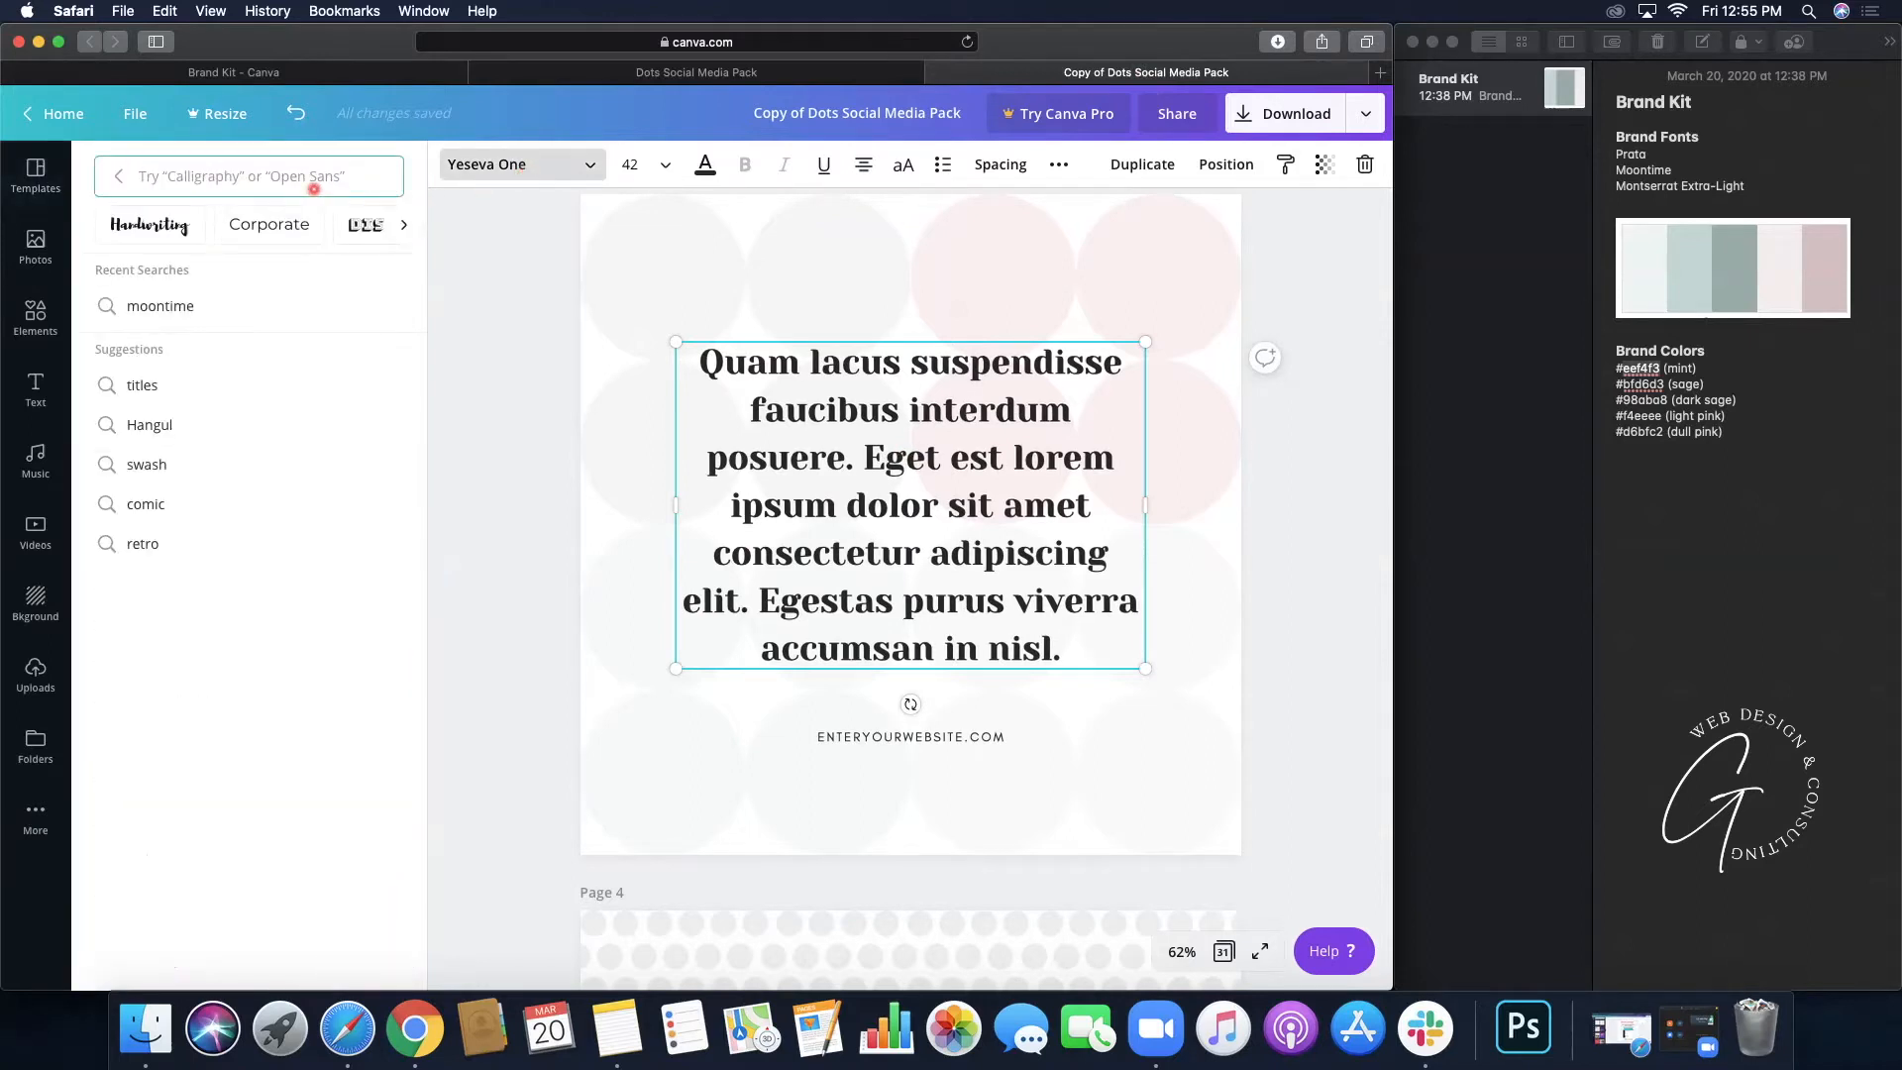
pyautogui.write('Prata')
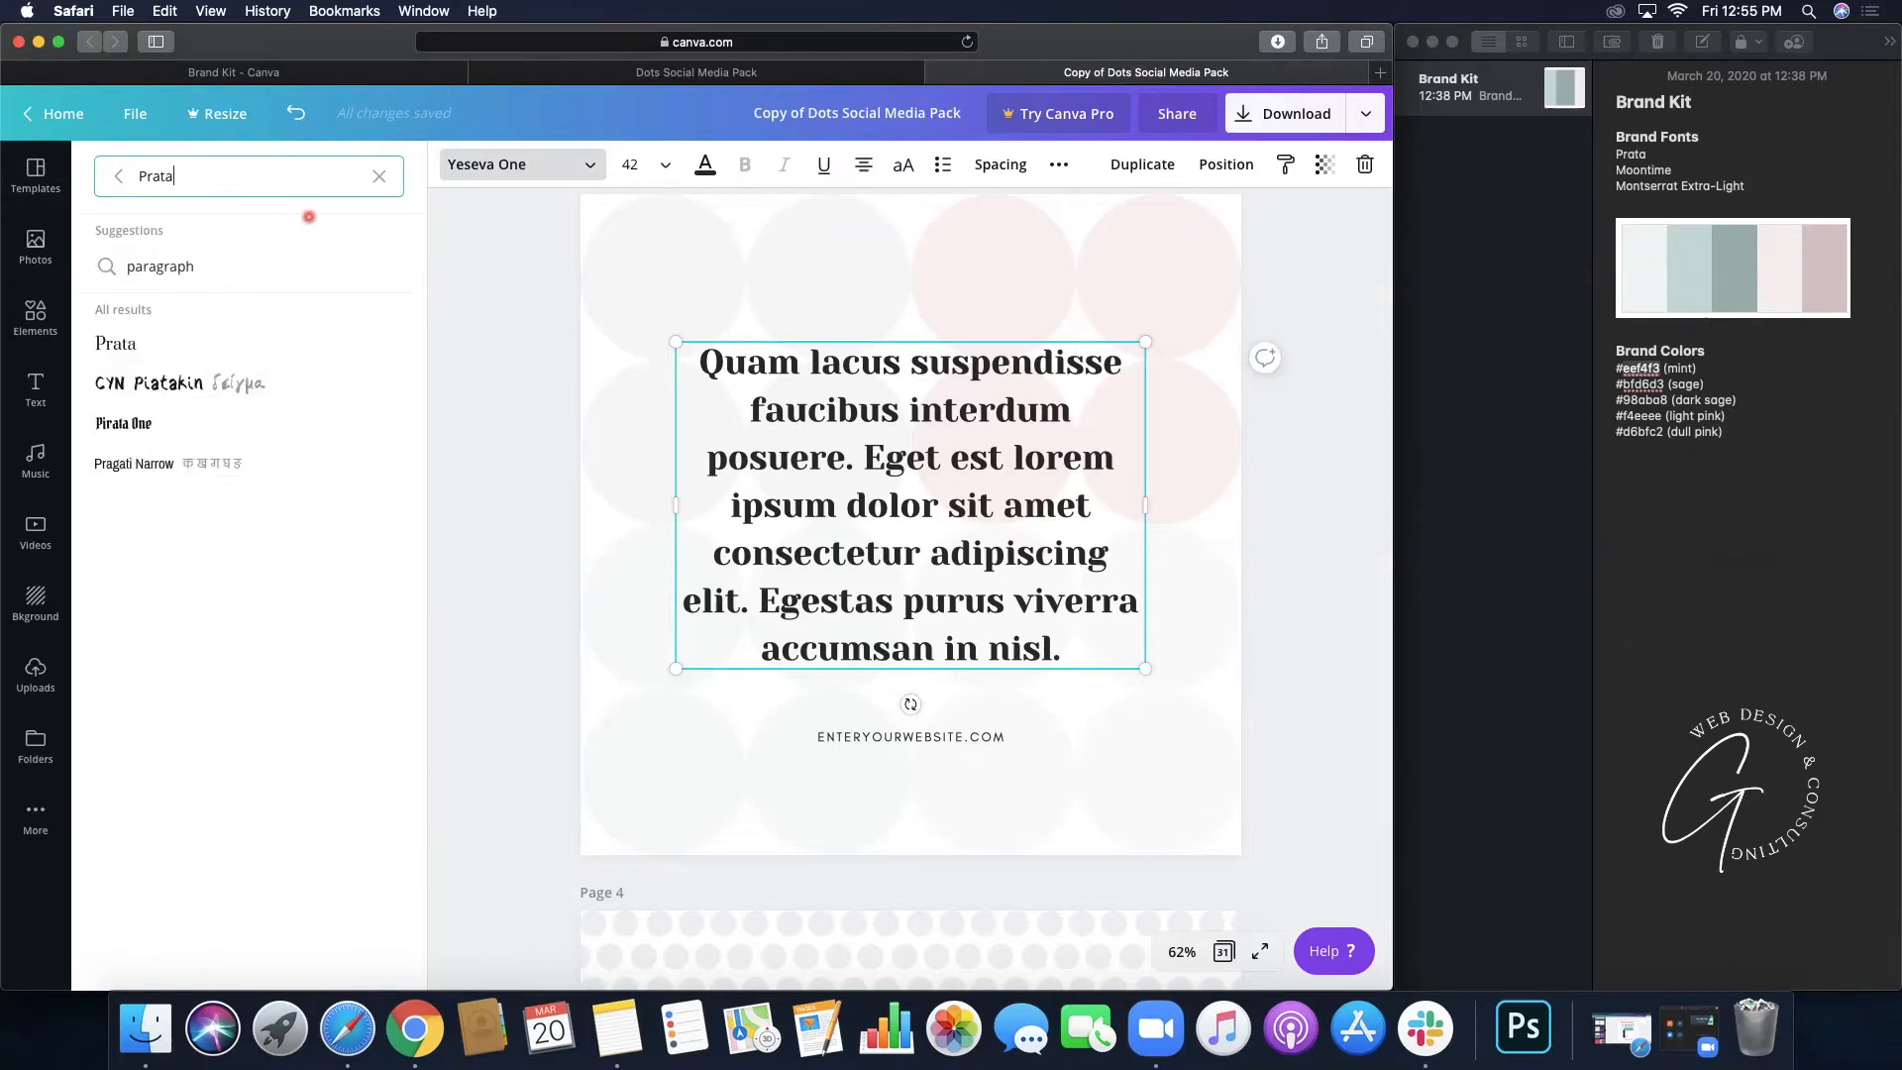
pyautogui.click(128, 344)
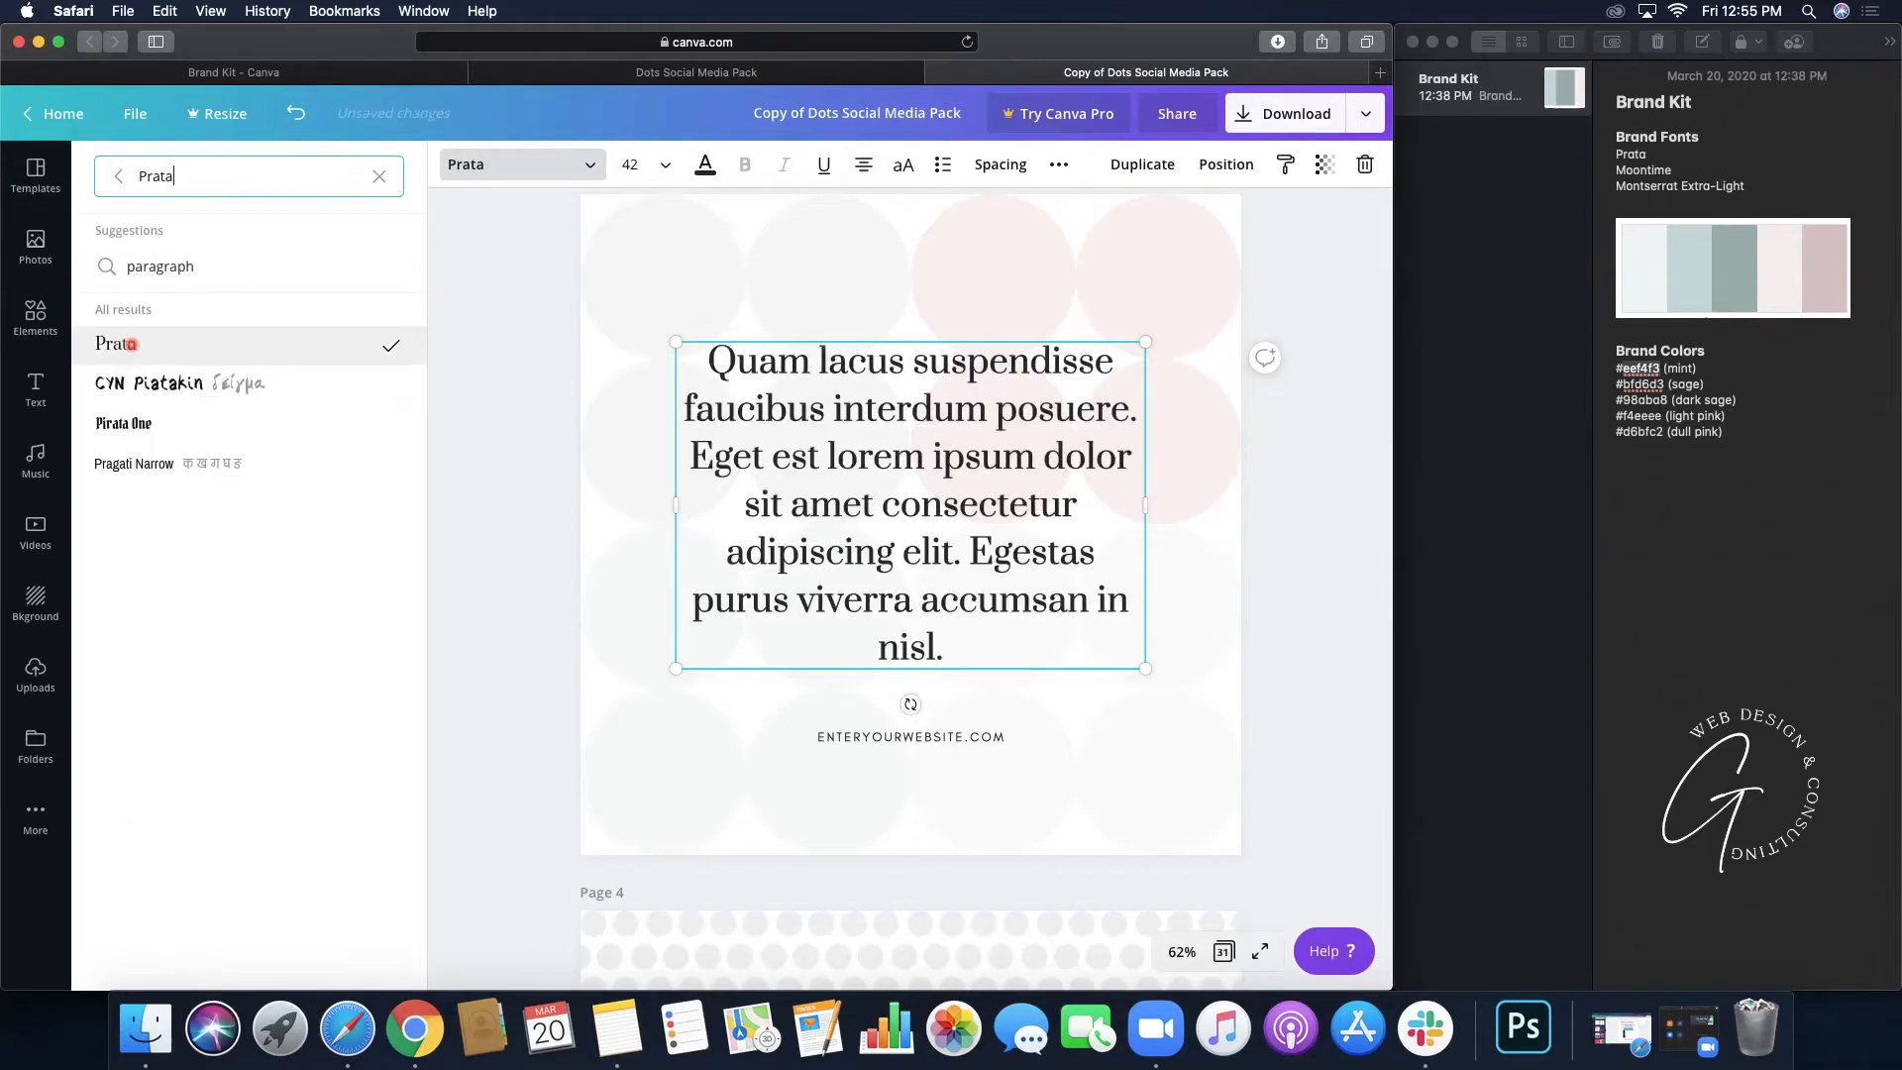
# - Set page 3's website line in Montserrat Extra-Light
pyautogui.click(877, 733)
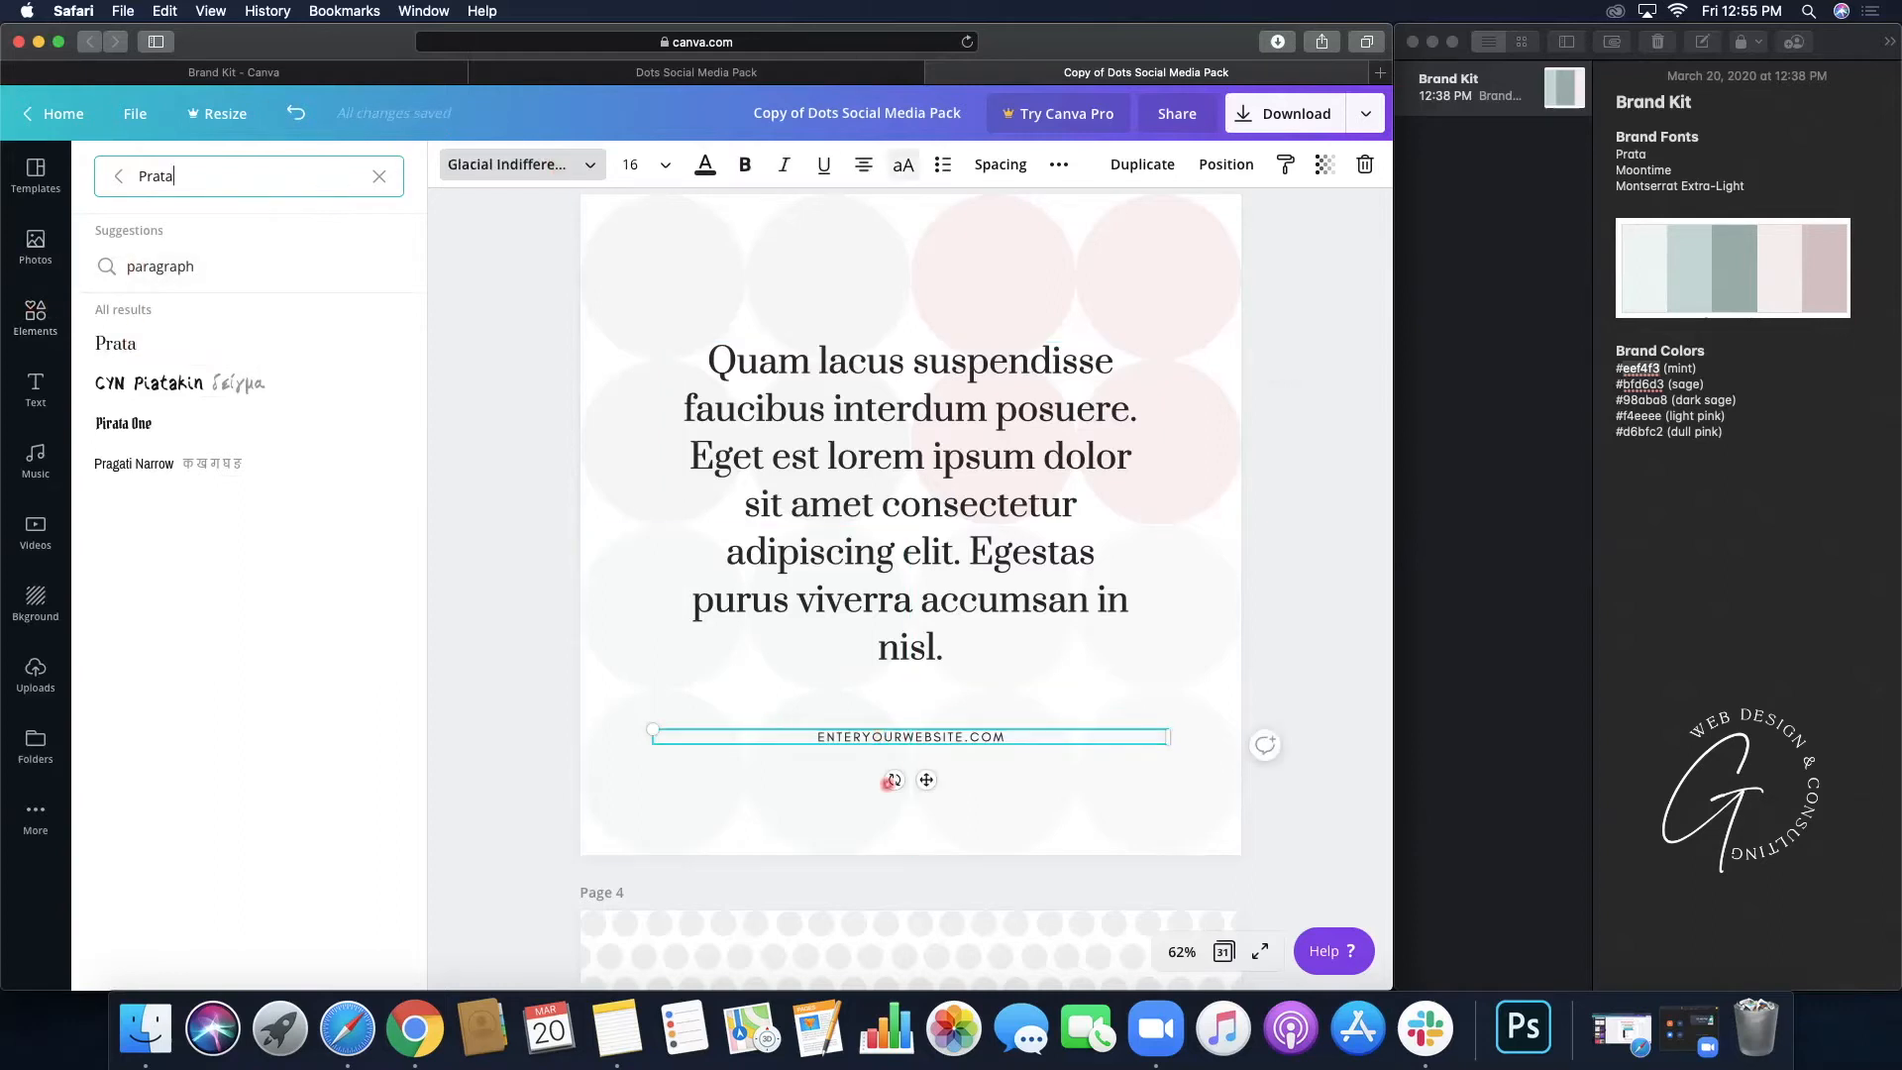
pyautogui.doubleClick(230, 186)
pyautogui.write('mont')
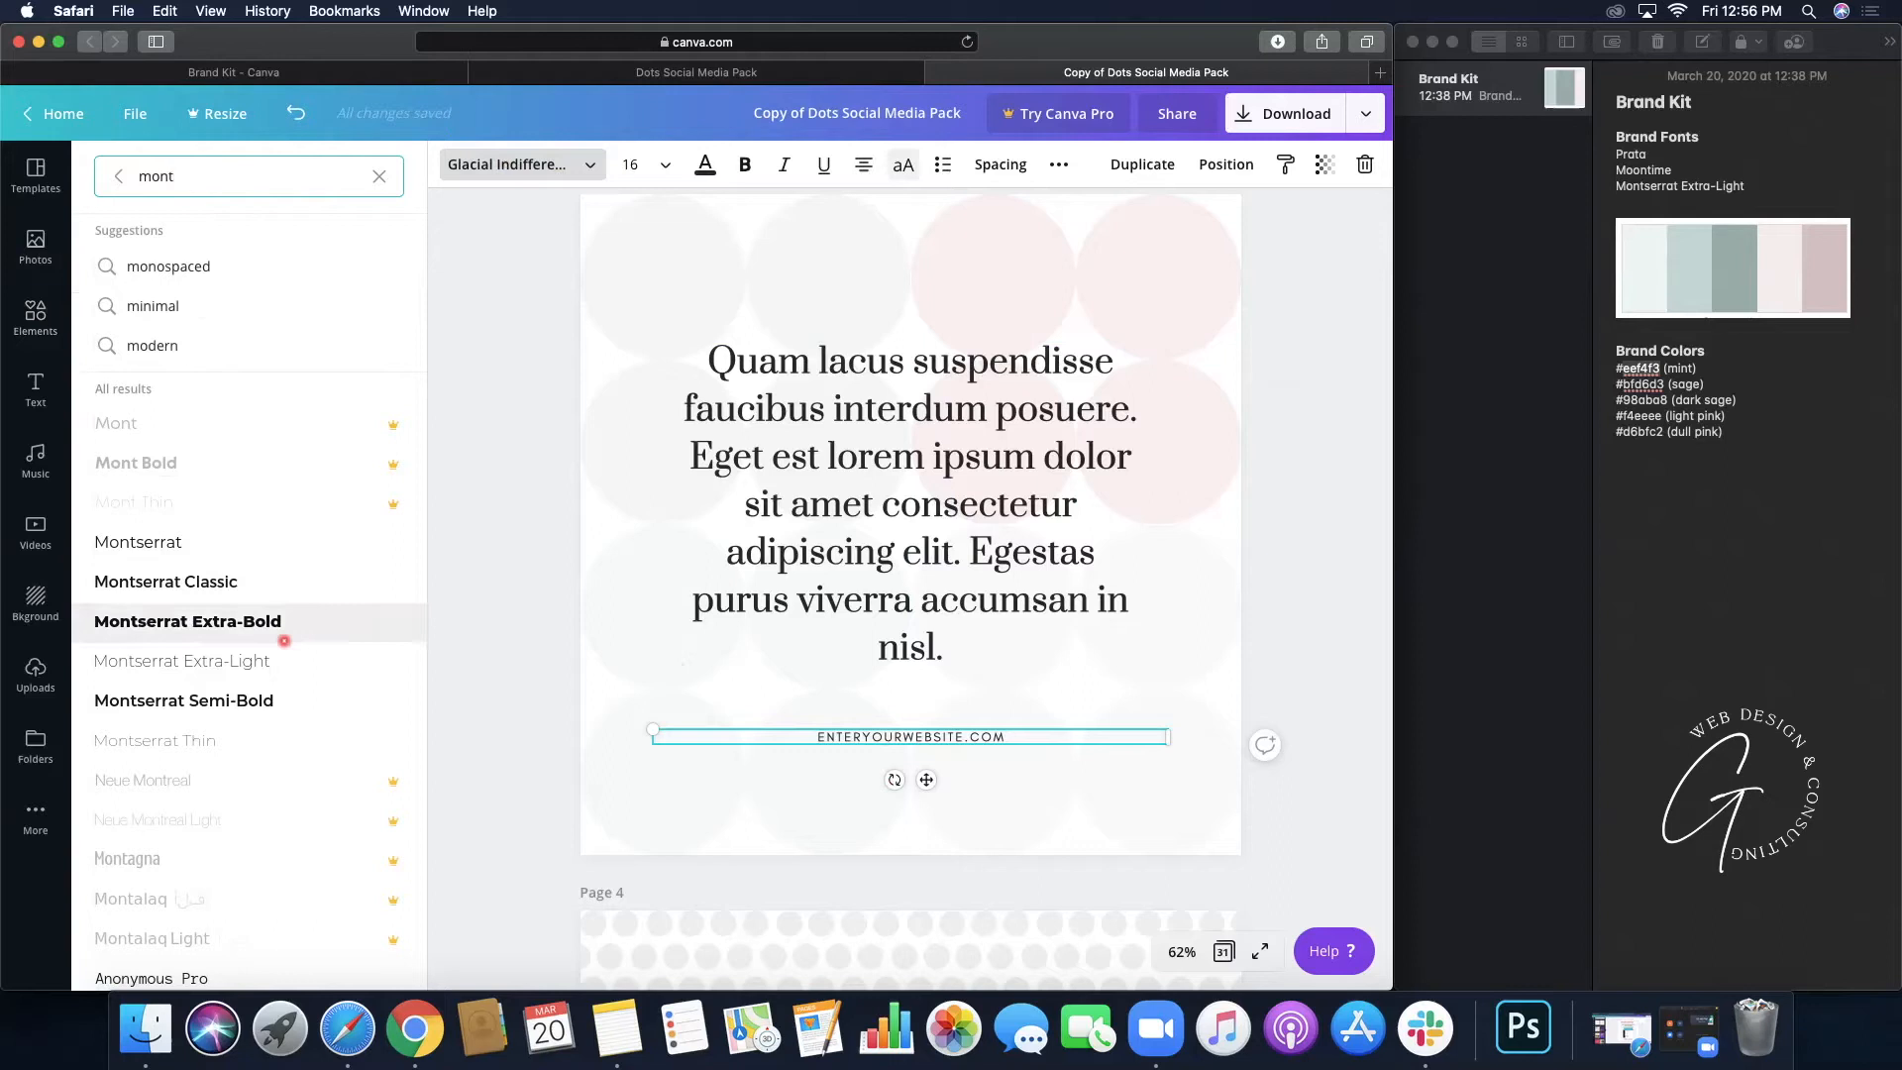
pyautogui.click(255, 657)
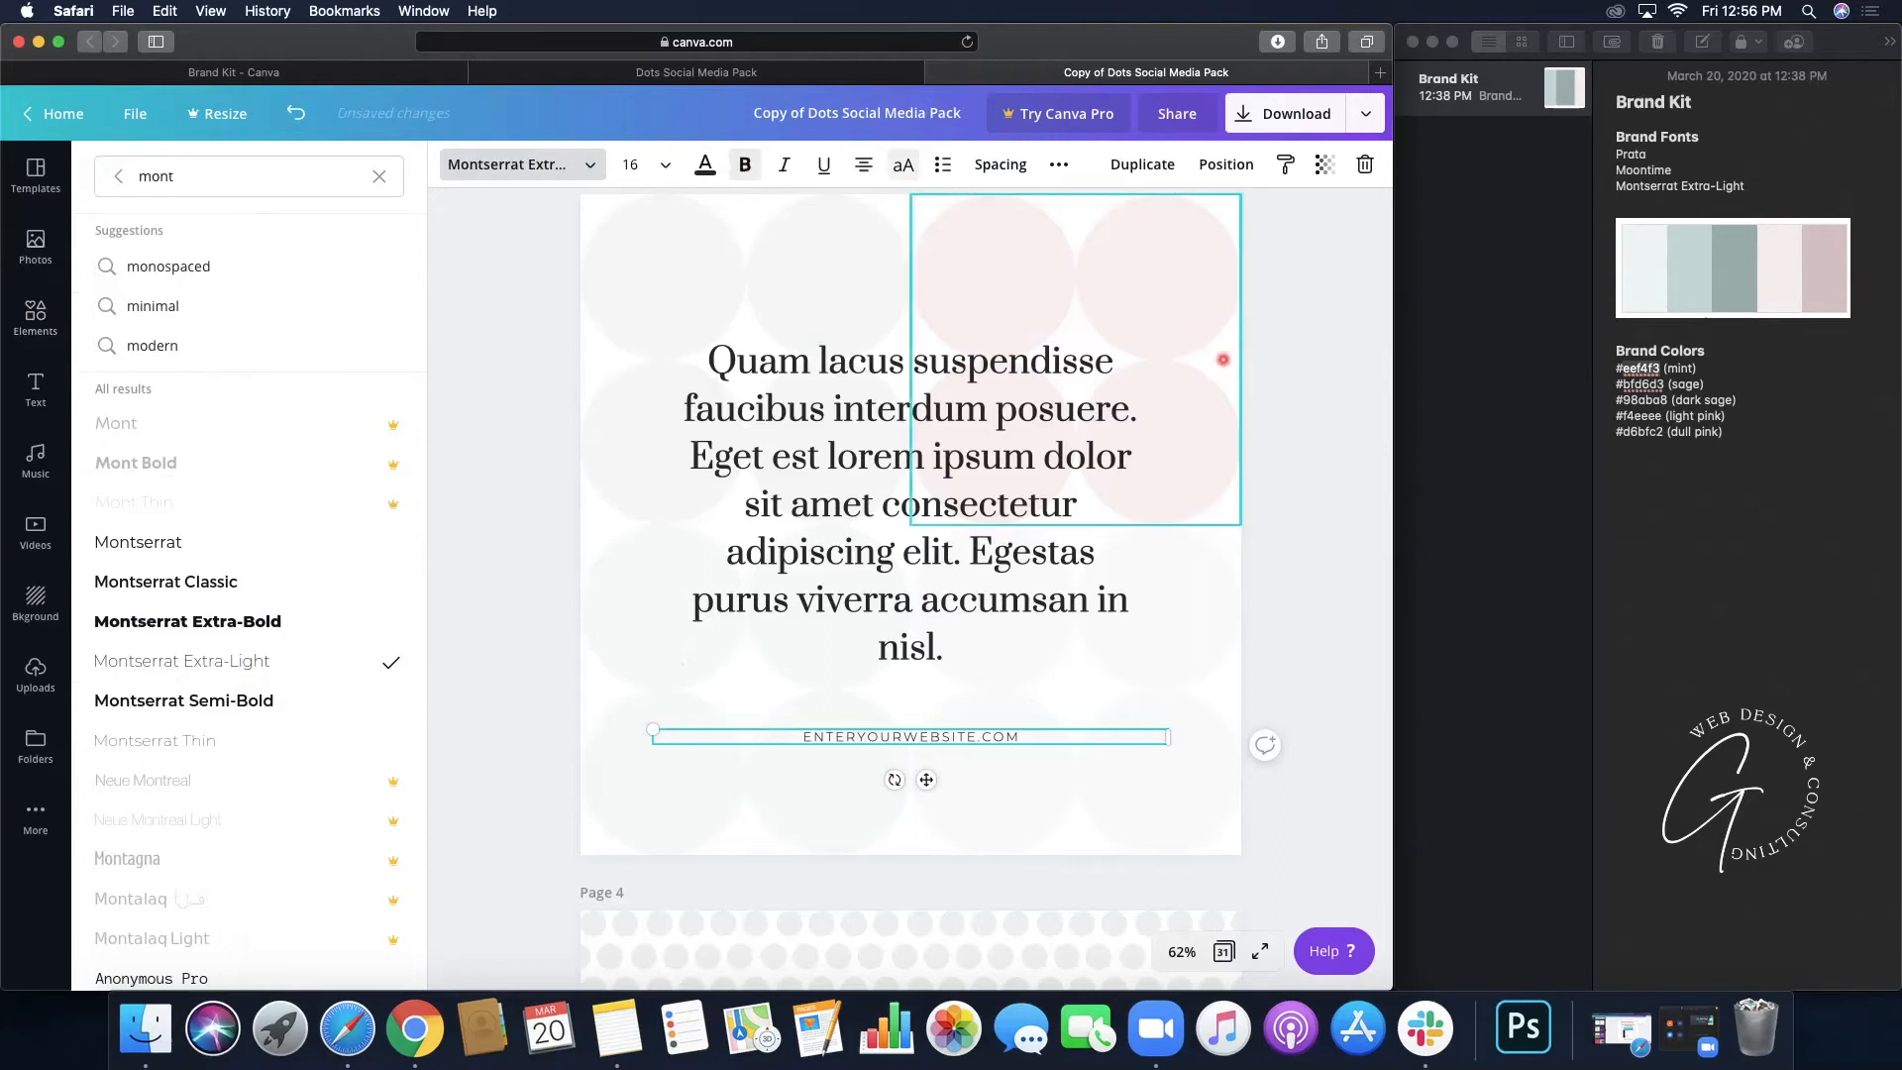
# - Recolour page 3's circle group to dark sage #98aba8 and apply it everywhere with Change all
pyautogui.click(1222, 358)
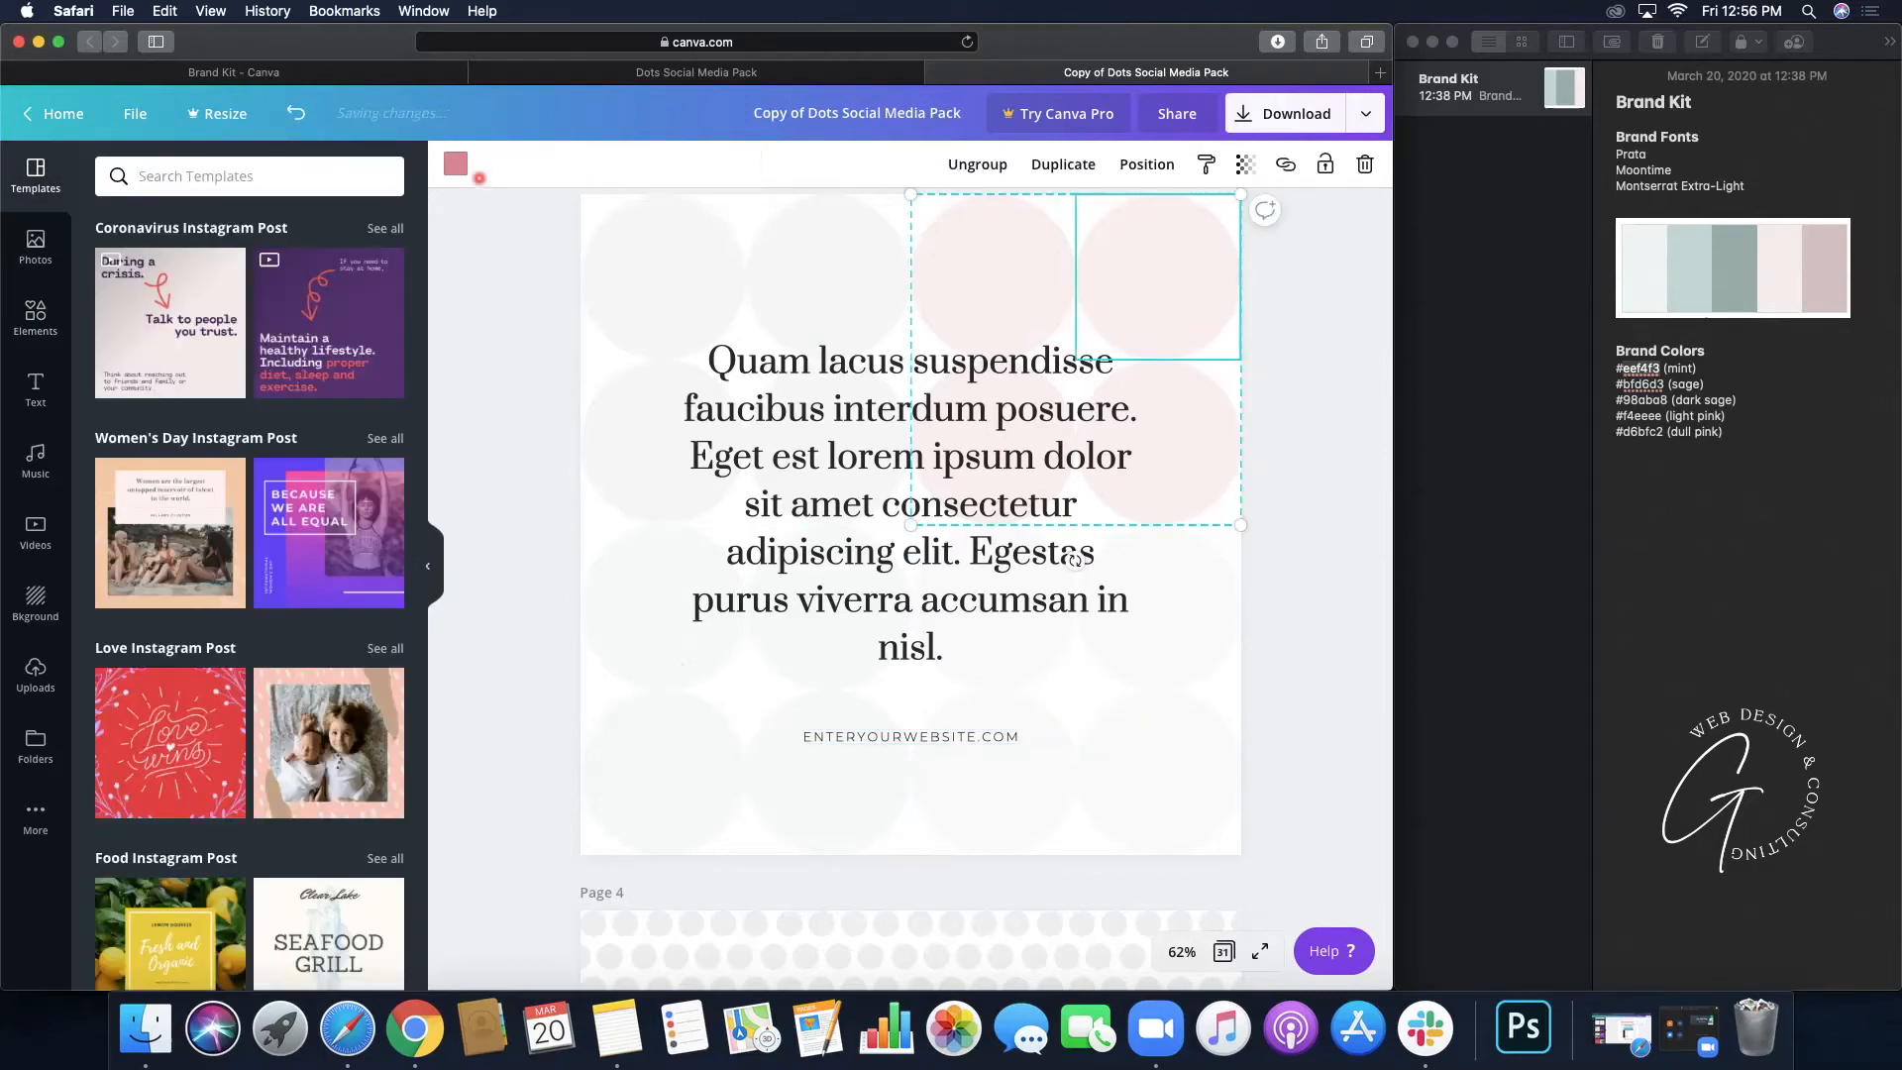
pyautogui.click(455, 164)
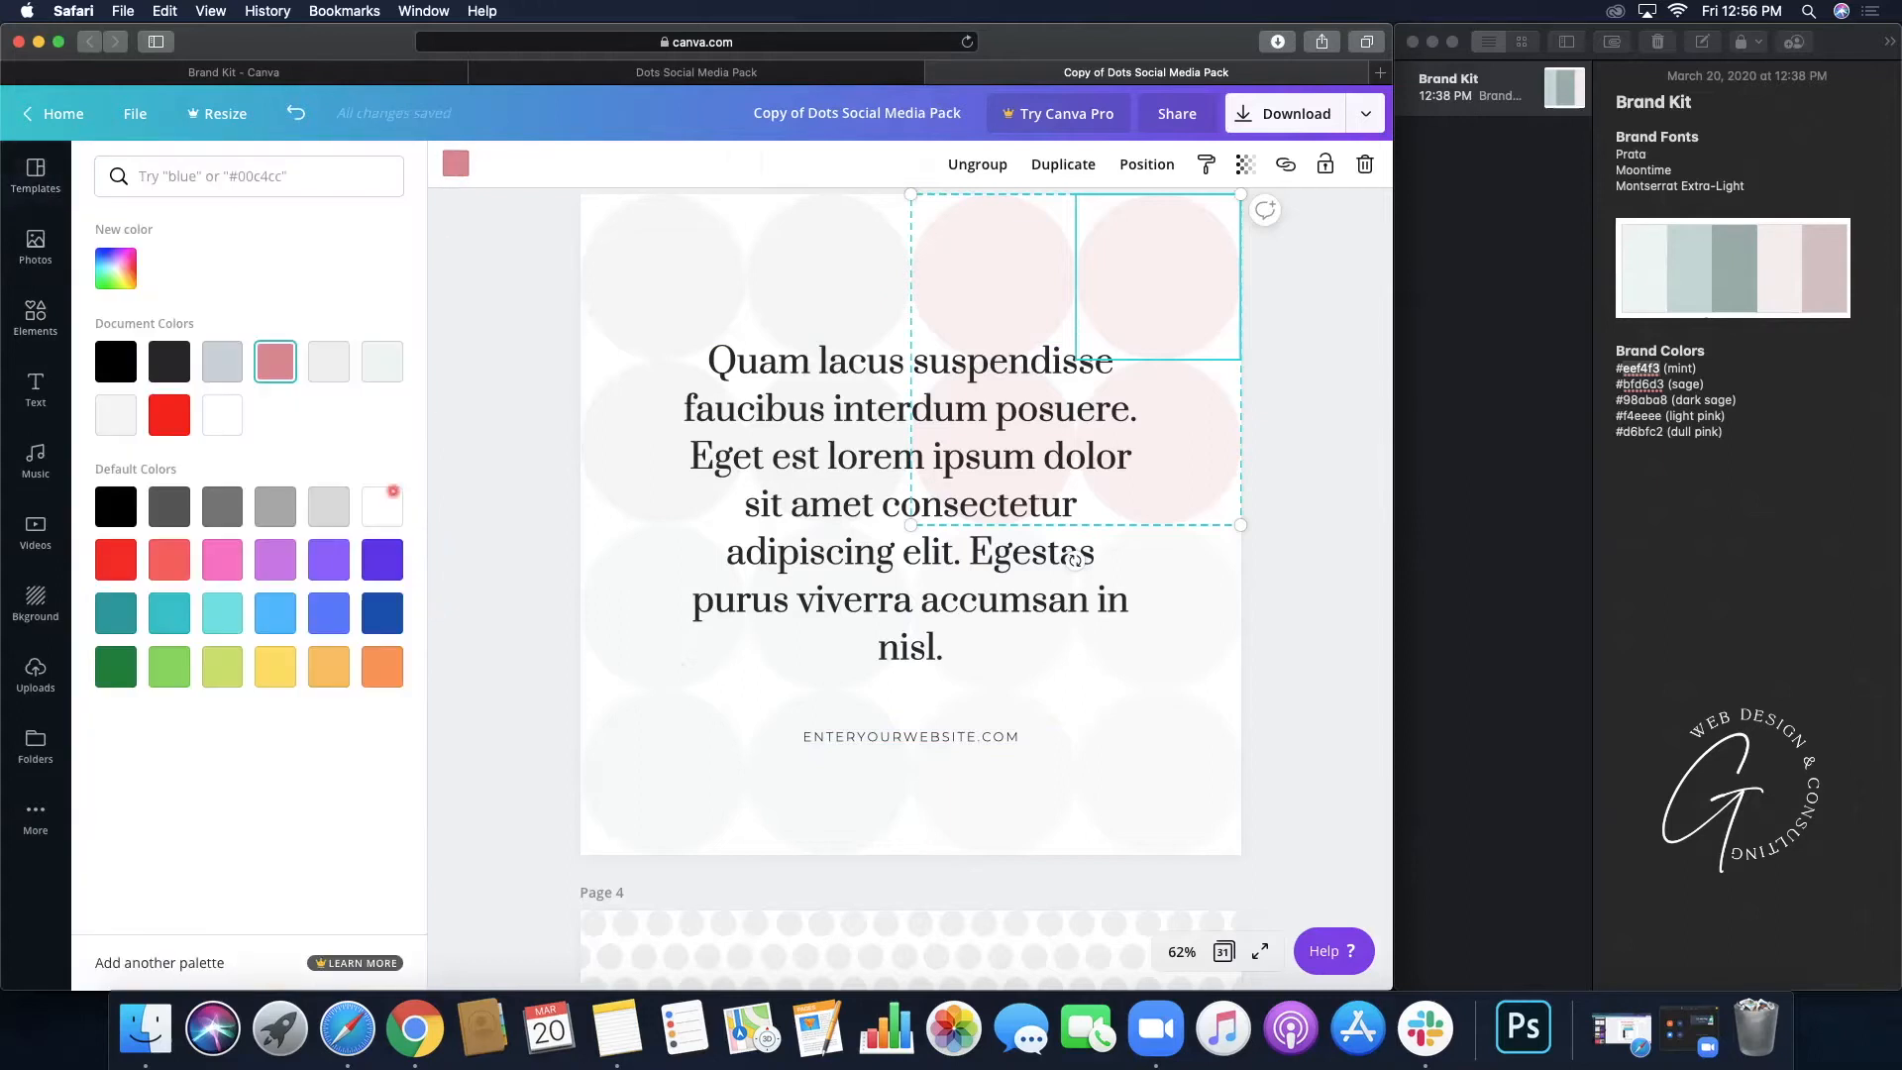
pyautogui.click(123, 281)
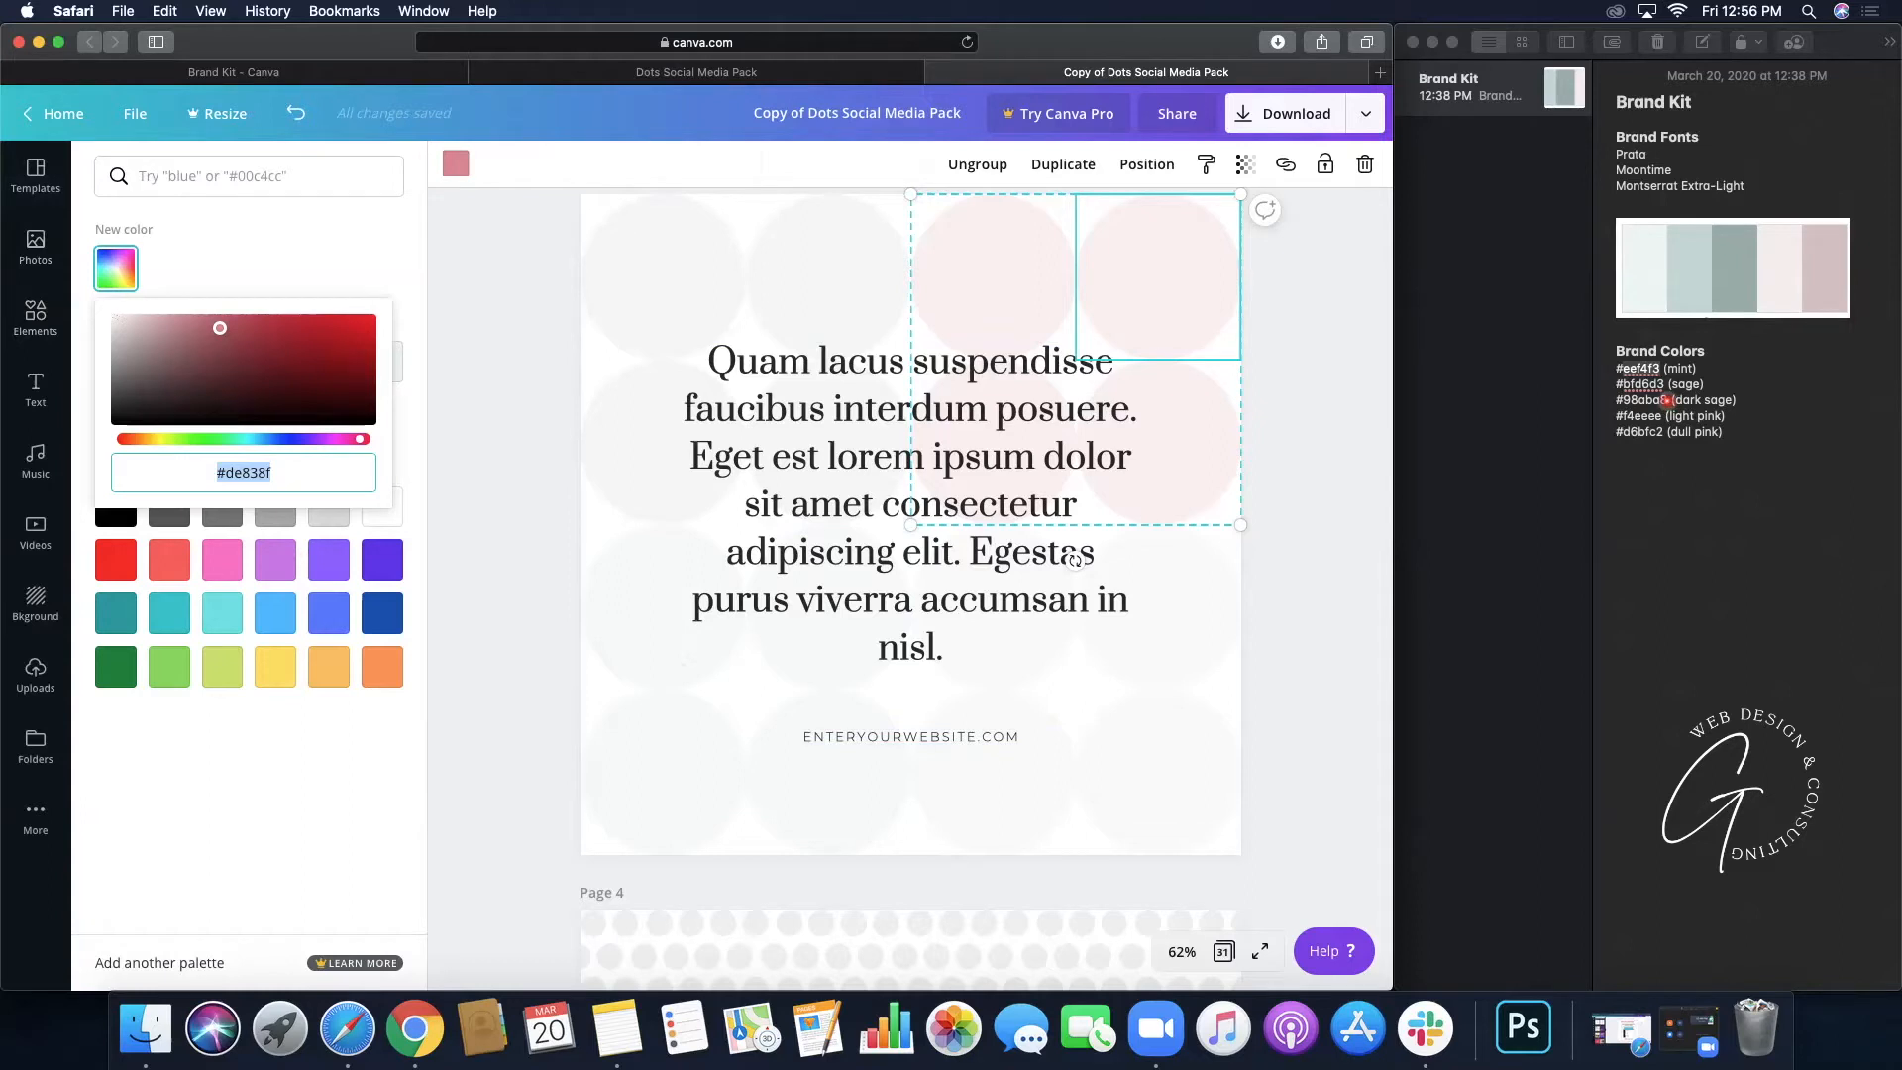
pyautogui.click(1666, 400)
pyautogui.moveTo(1627, 401)
pyautogui.mouseDown()
pyautogui.moveTo(1661, 400)
pyautogui.moveTo(1626, 401)
pyautogui.mouseUp()
pyautogui.press('super+c')
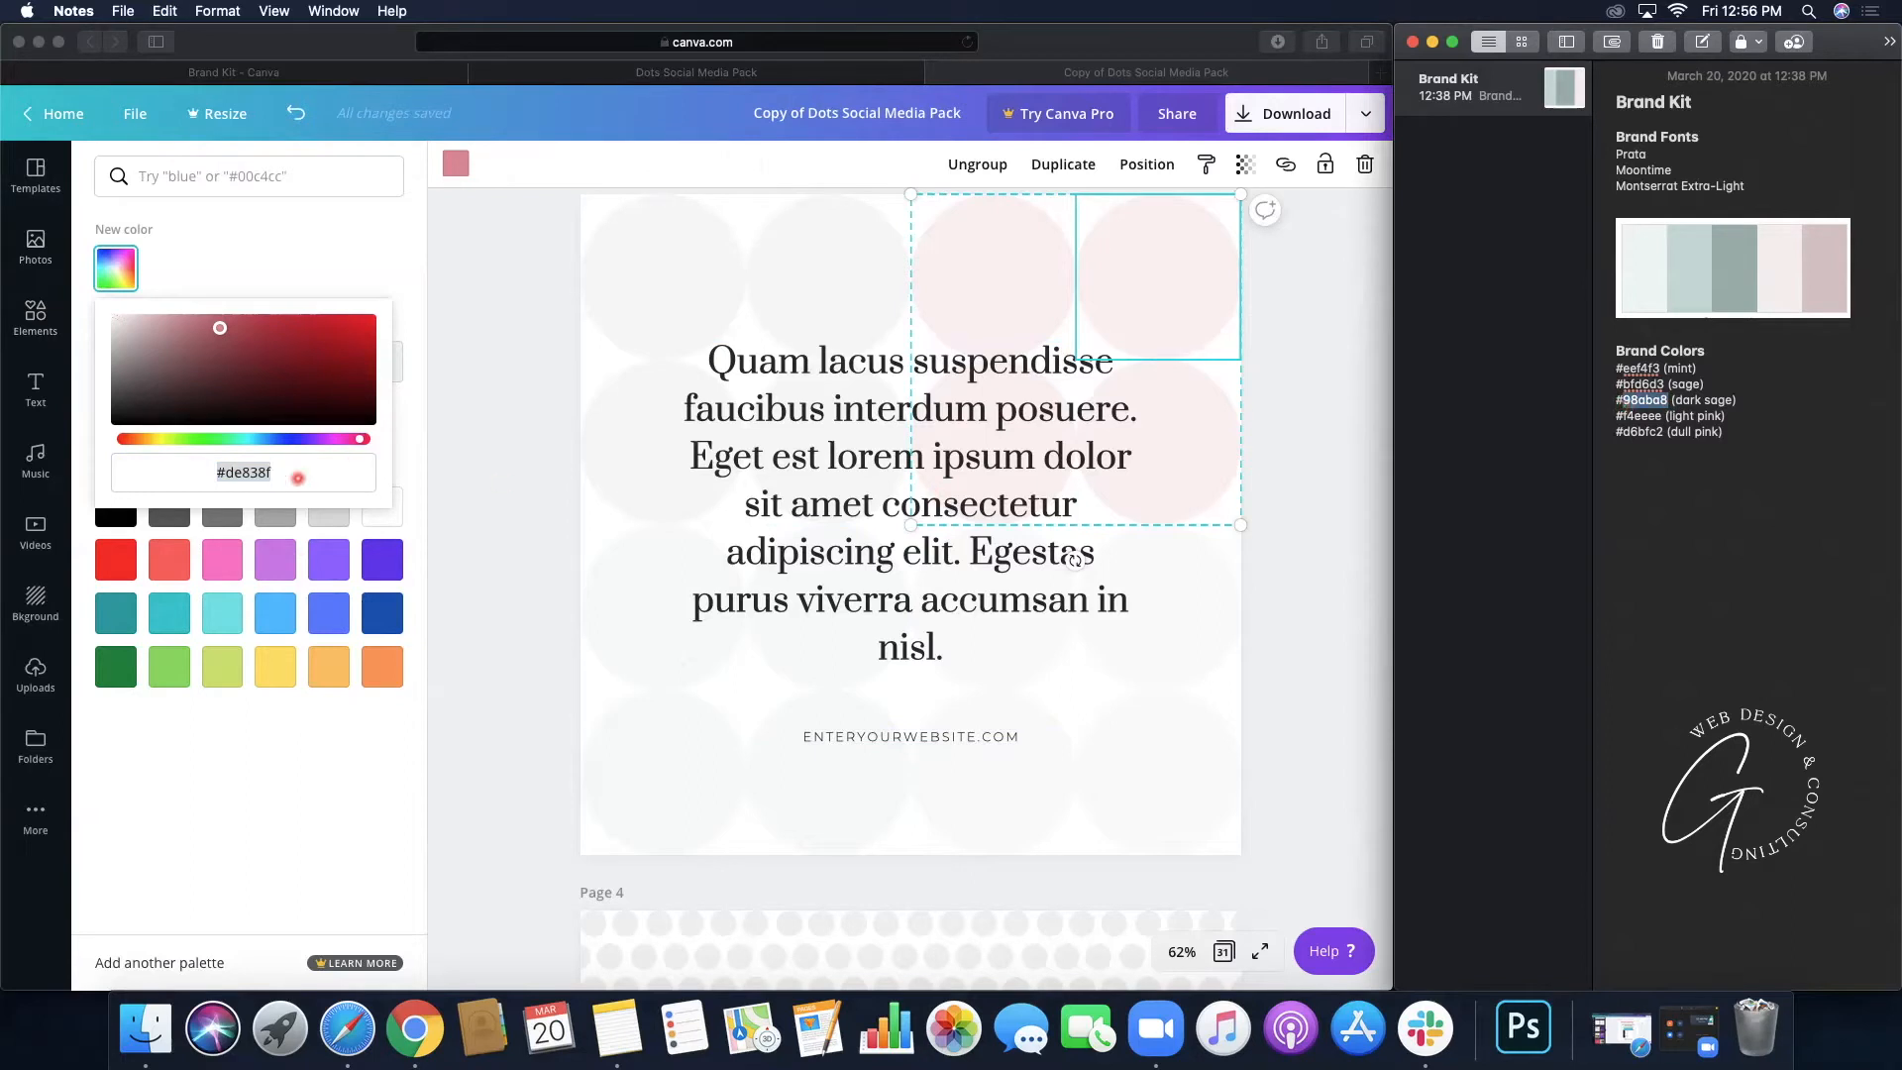
pyautogui.click(298, 479)
pyautogui.press('super+v')
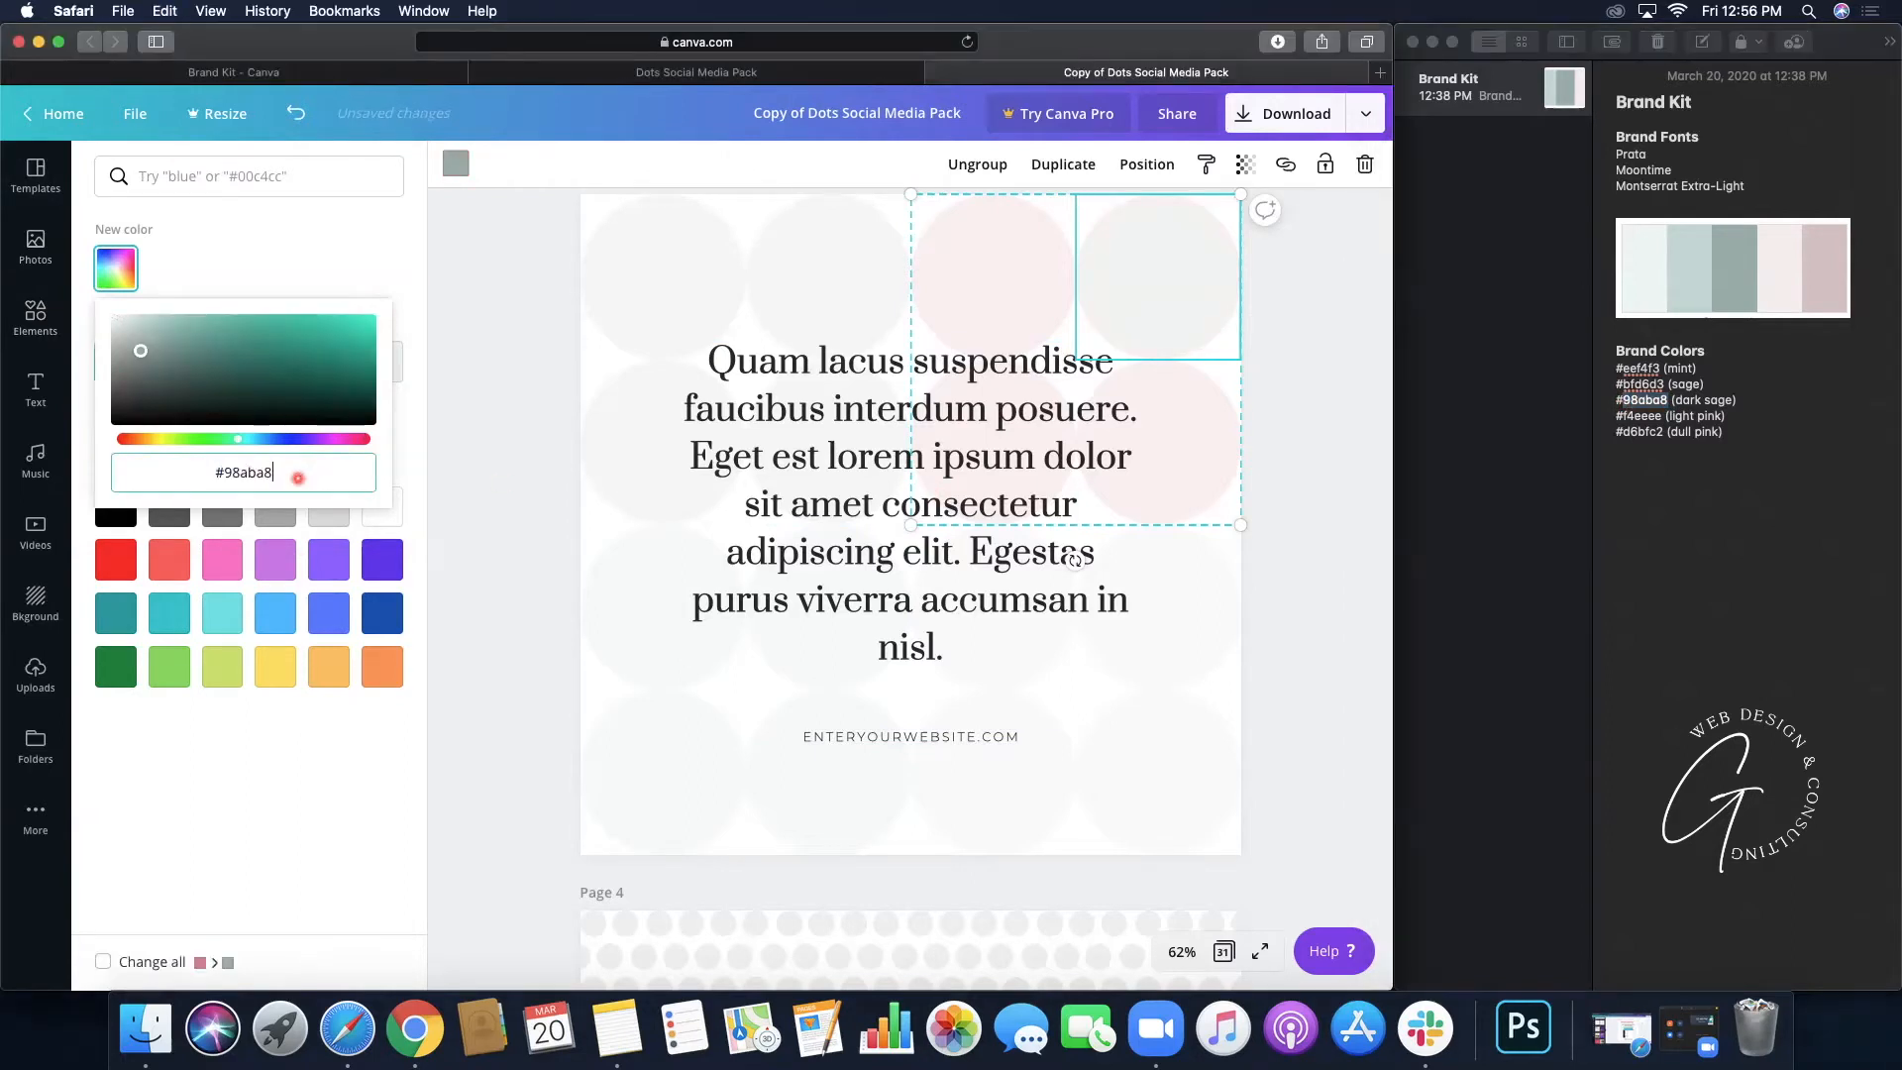
pyautogui.press('Return')
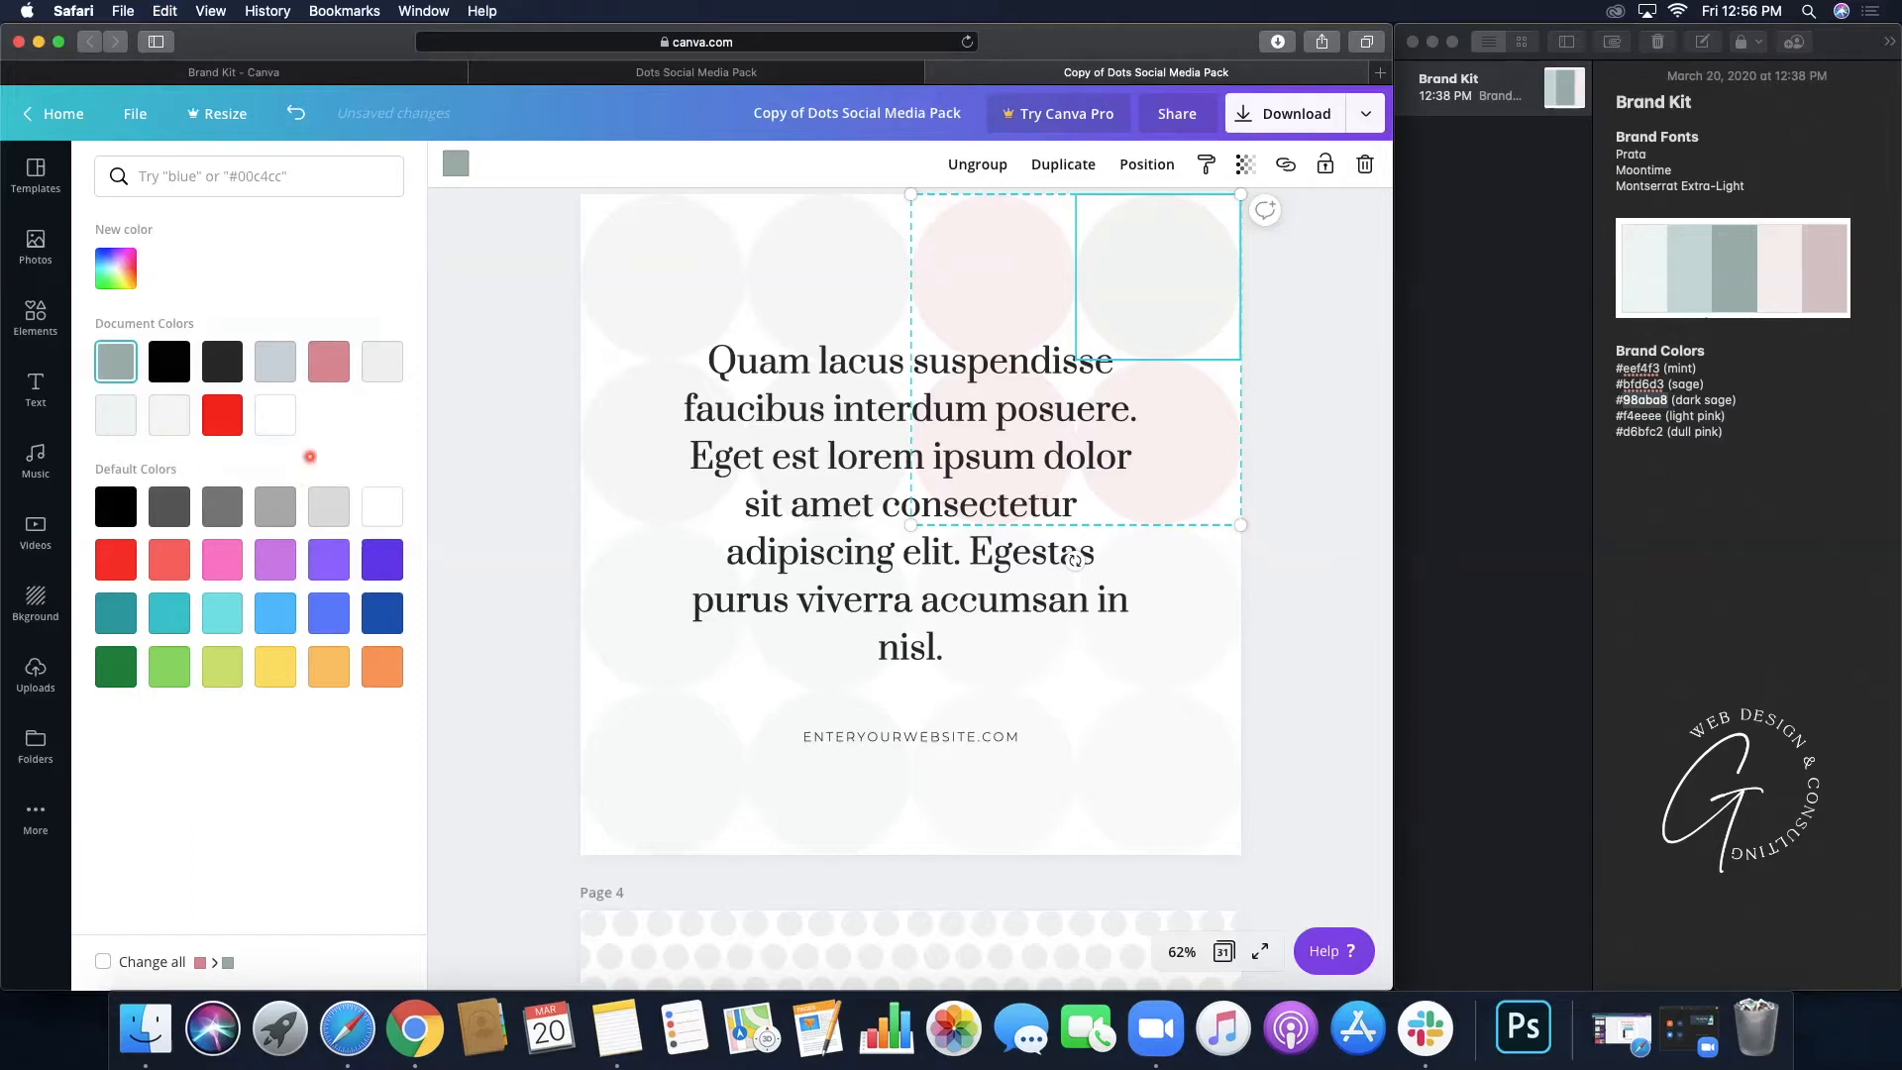
pyautogui.click(103, 961)
# - Lower the circles' transparency setting so they stay faint, then deselect them
pyautogui.click(1244, 164)
pyautogui.moveTo(1048, 228); pyautogui.dragTo(1087, 225)
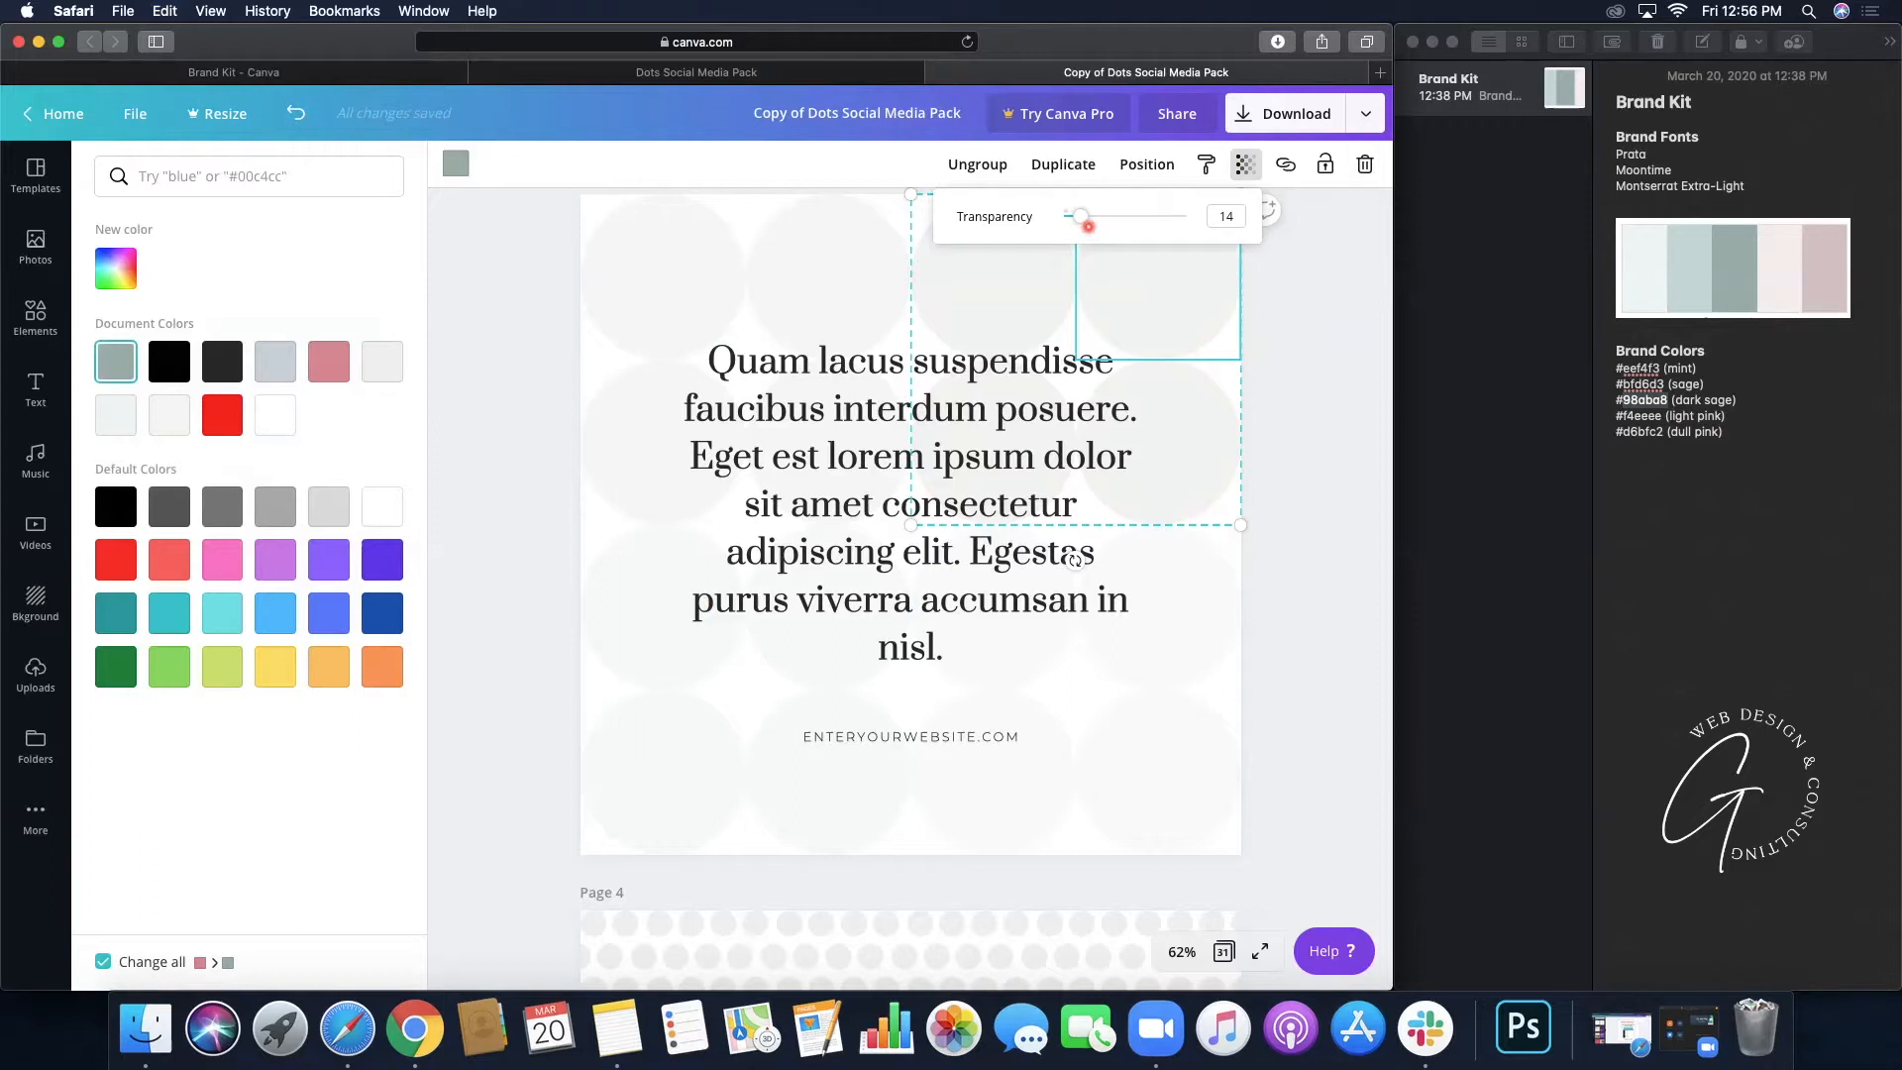
pyautogui.moveTo(1084, 217); pyautogui.dragTo(1196, 219)
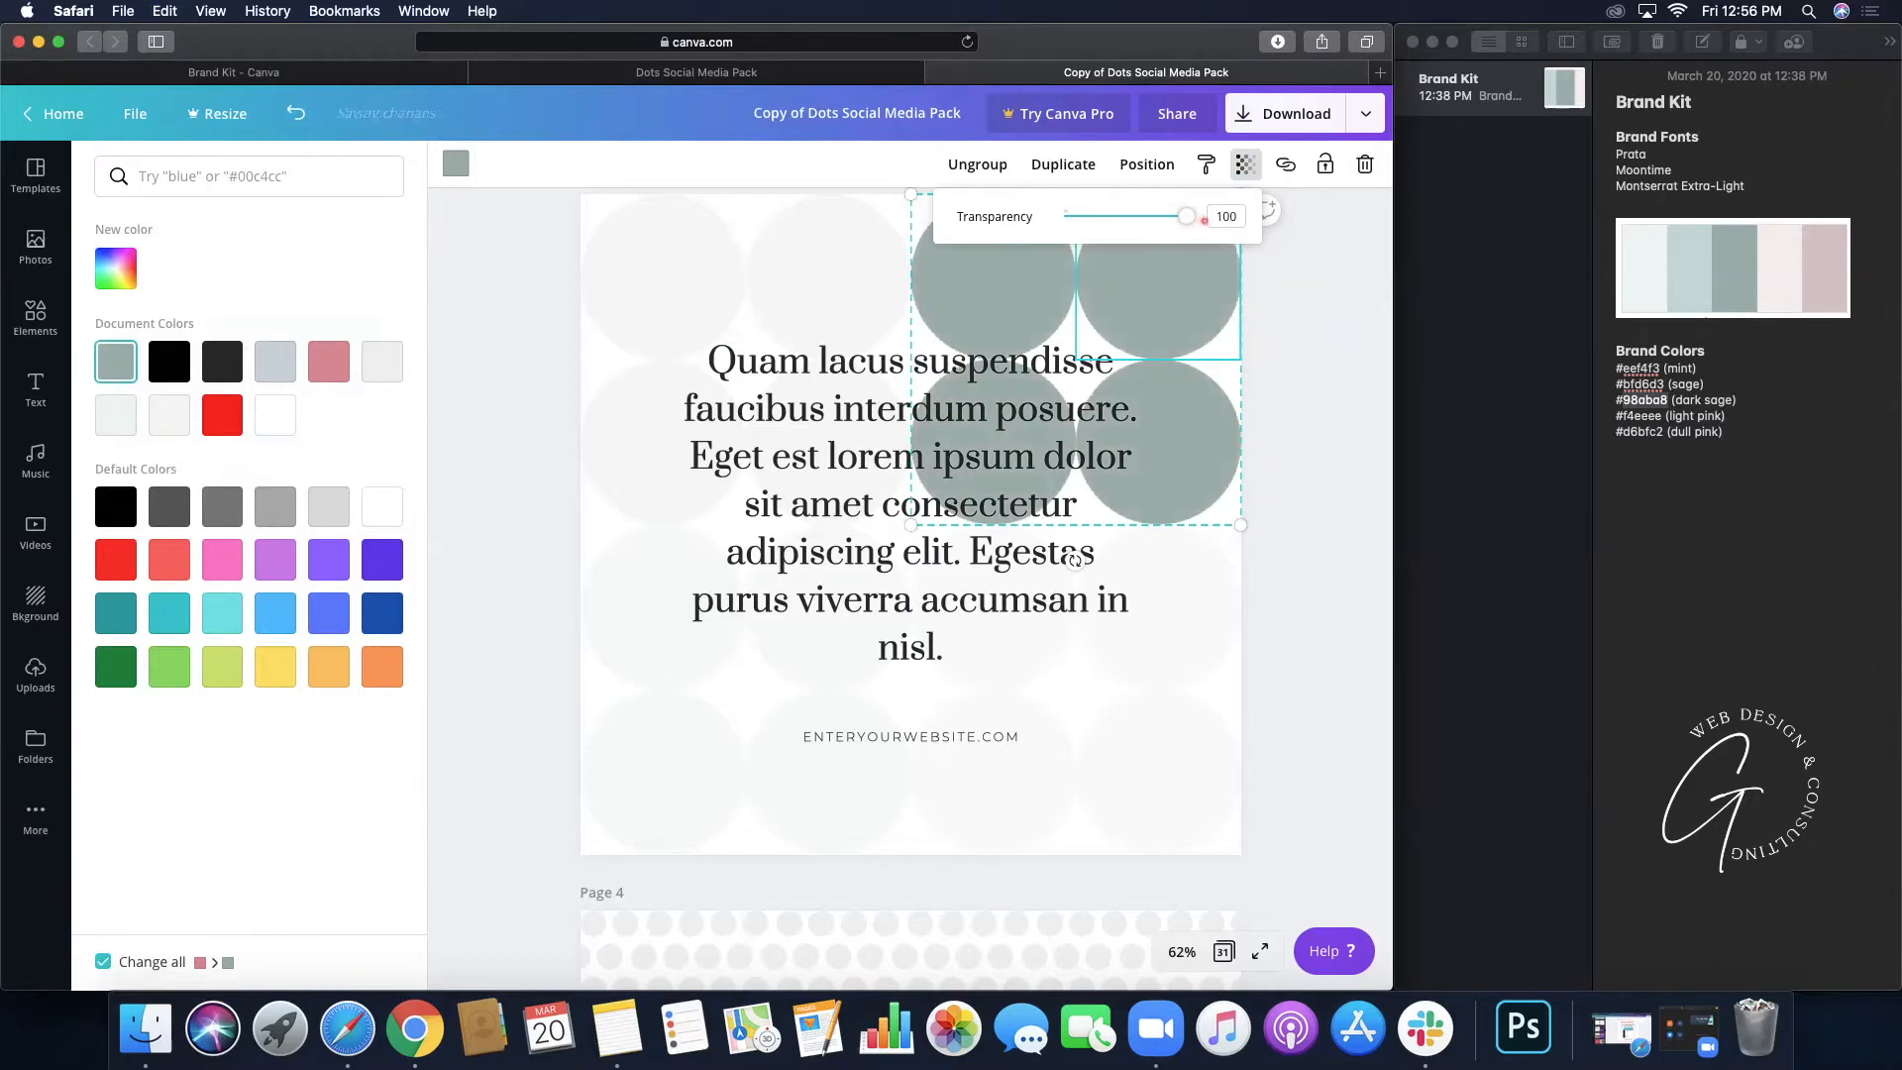
pyautogui.moveTo(1190, 220); pyautogui.dragTo(1082, 223)
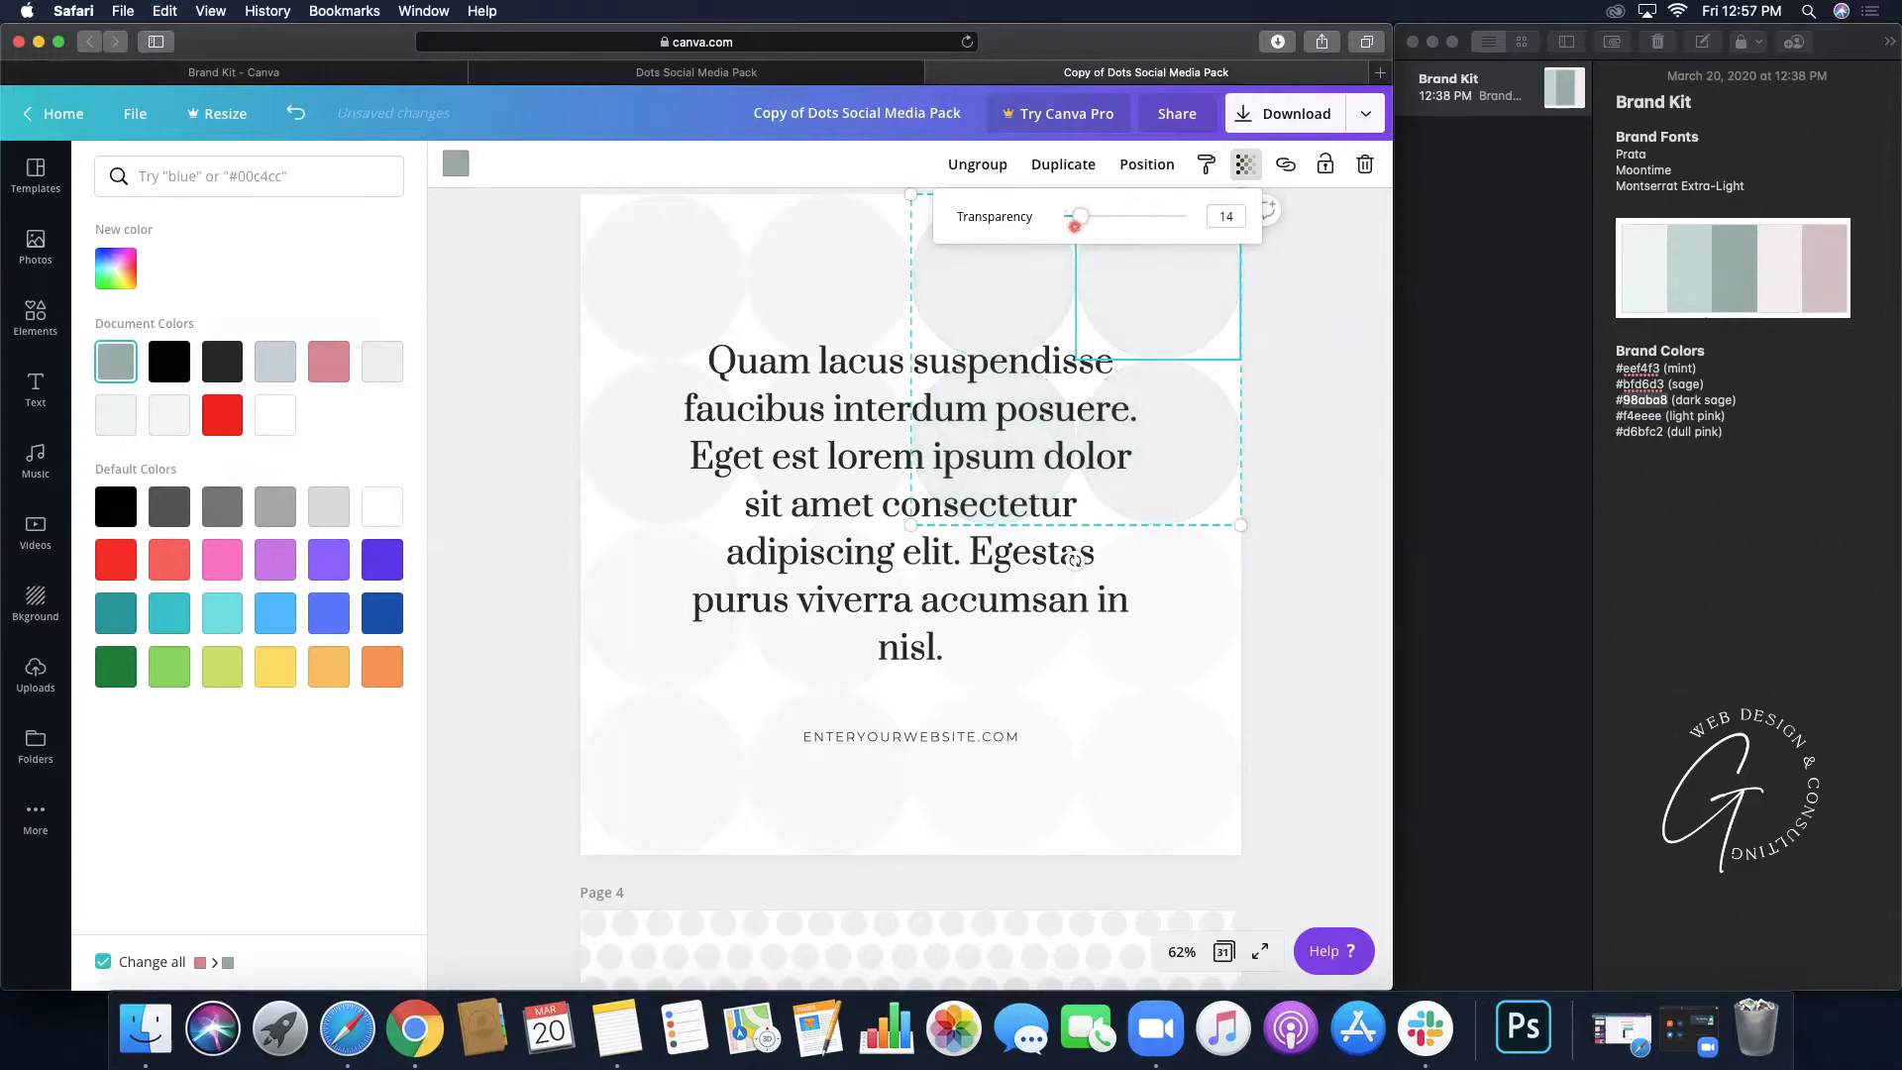
pyautogui.click(1328, 491)
pyautogui.click(1290, 496)
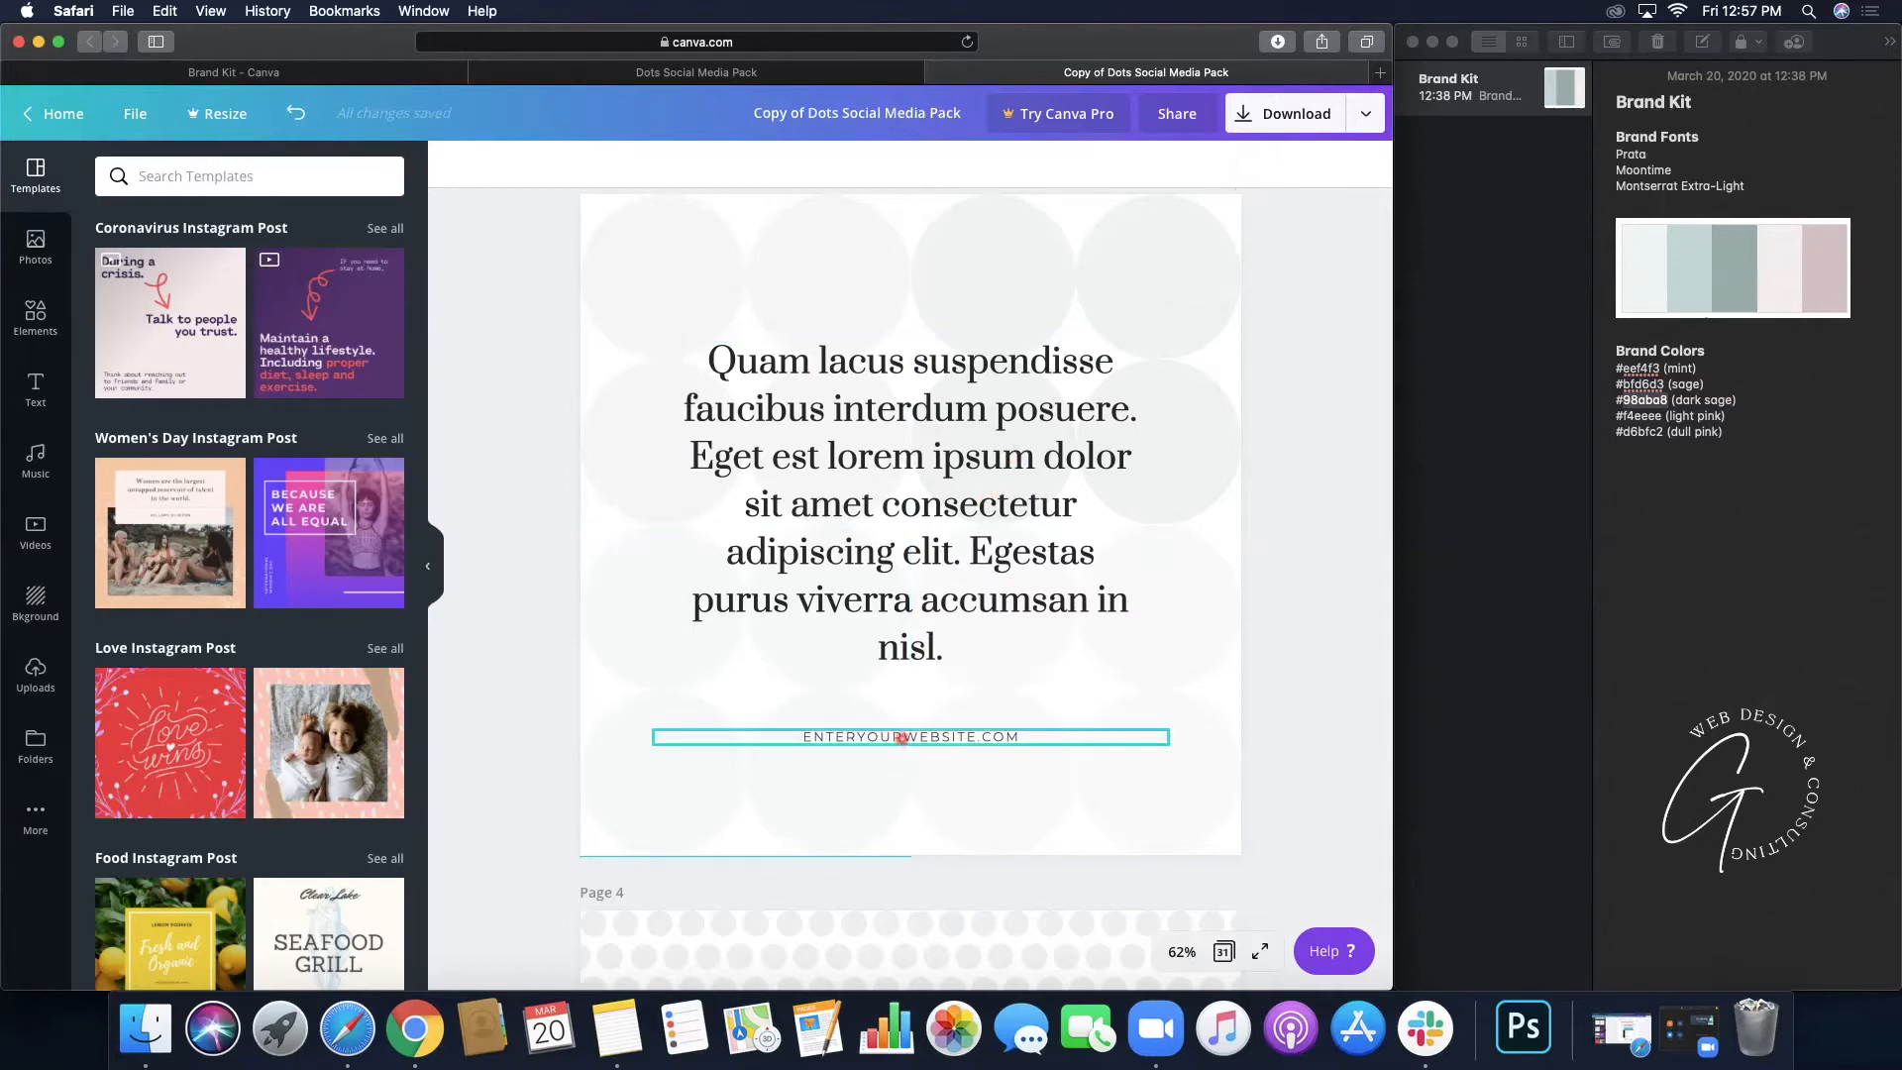
# - Move page 3's website line above the centred Prata paragraph and fine-tune their vertical spacing
pyautogui.moveTo(902, 738); pyautogui.dragTo(900, 291)
pyautogui.moveTo(898, 450); pyautogui.dragTo(897, 526)
pyautogui.moveTo(911, 284); pyautogui.dragTo(910, 338)
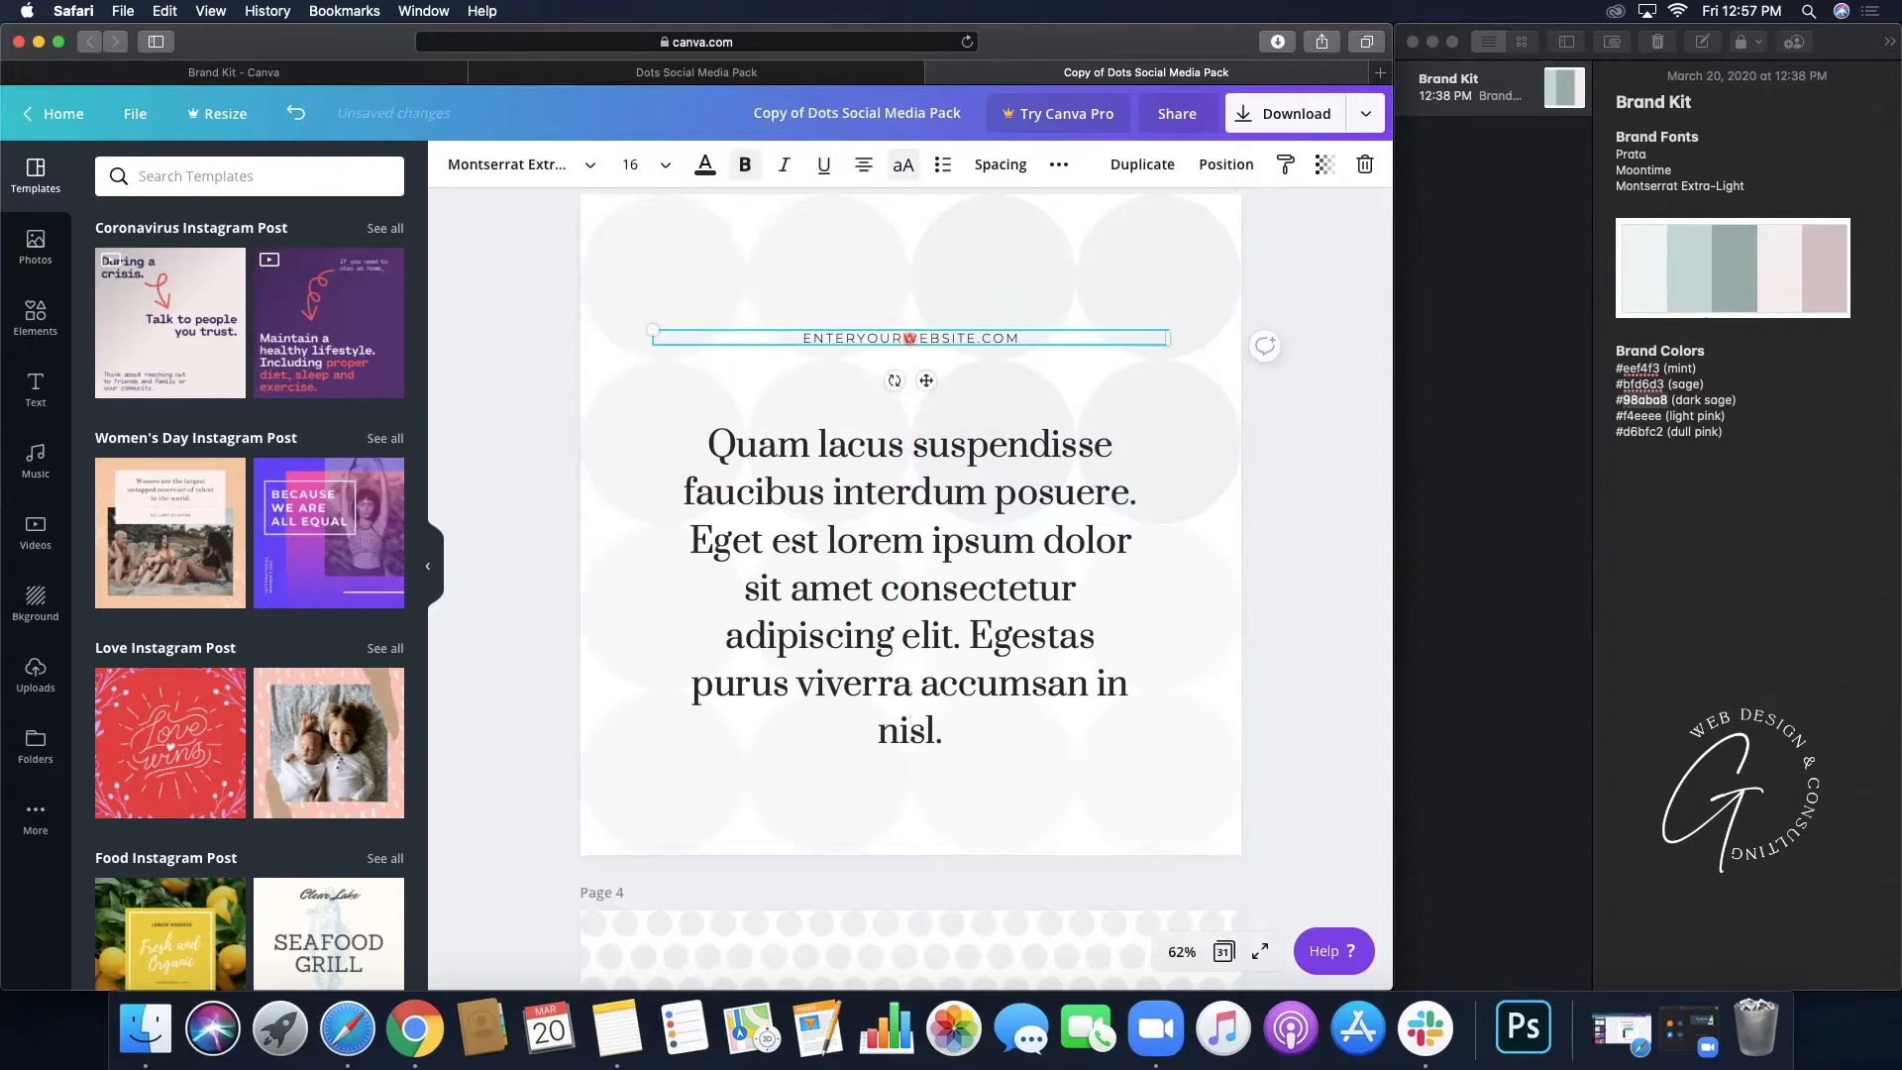
pyautogui.moveTo(909, 542); pyautogui.dragTo(909, 526)
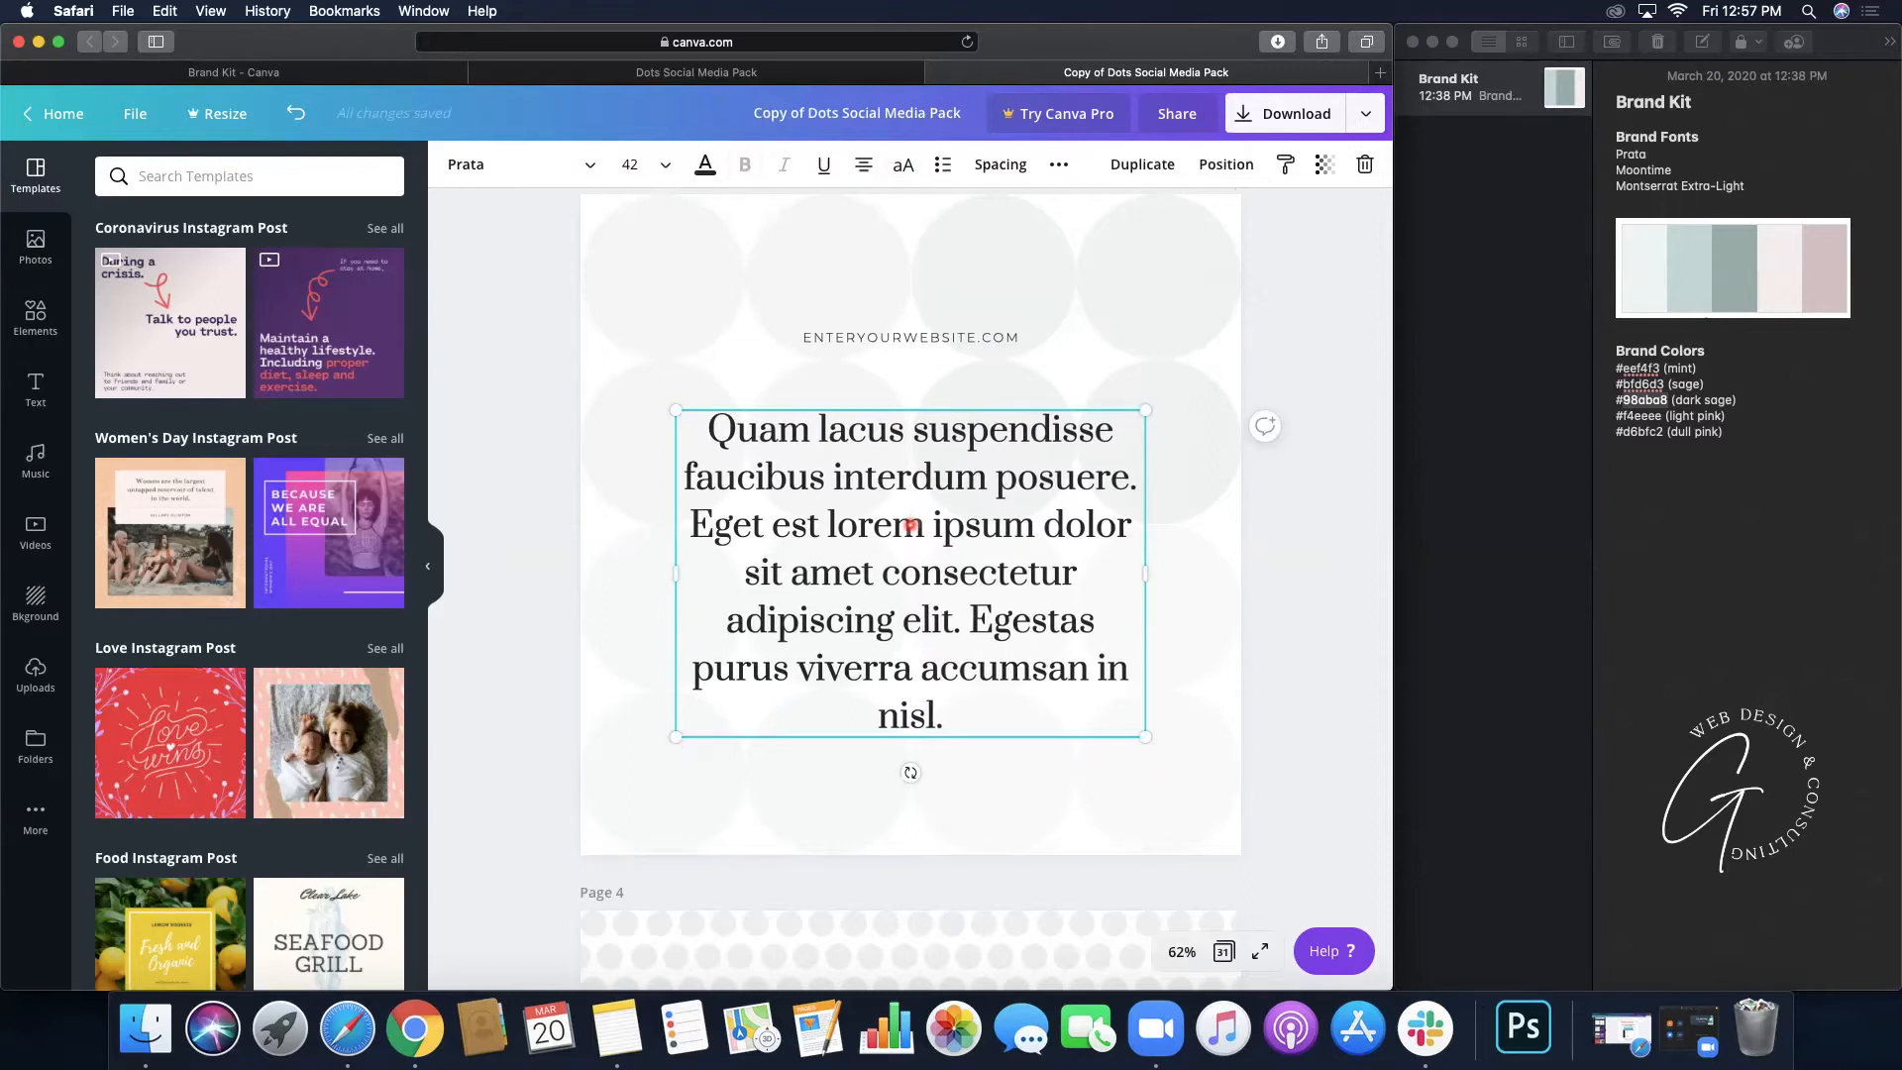
pyautogui.click(1329, 376)
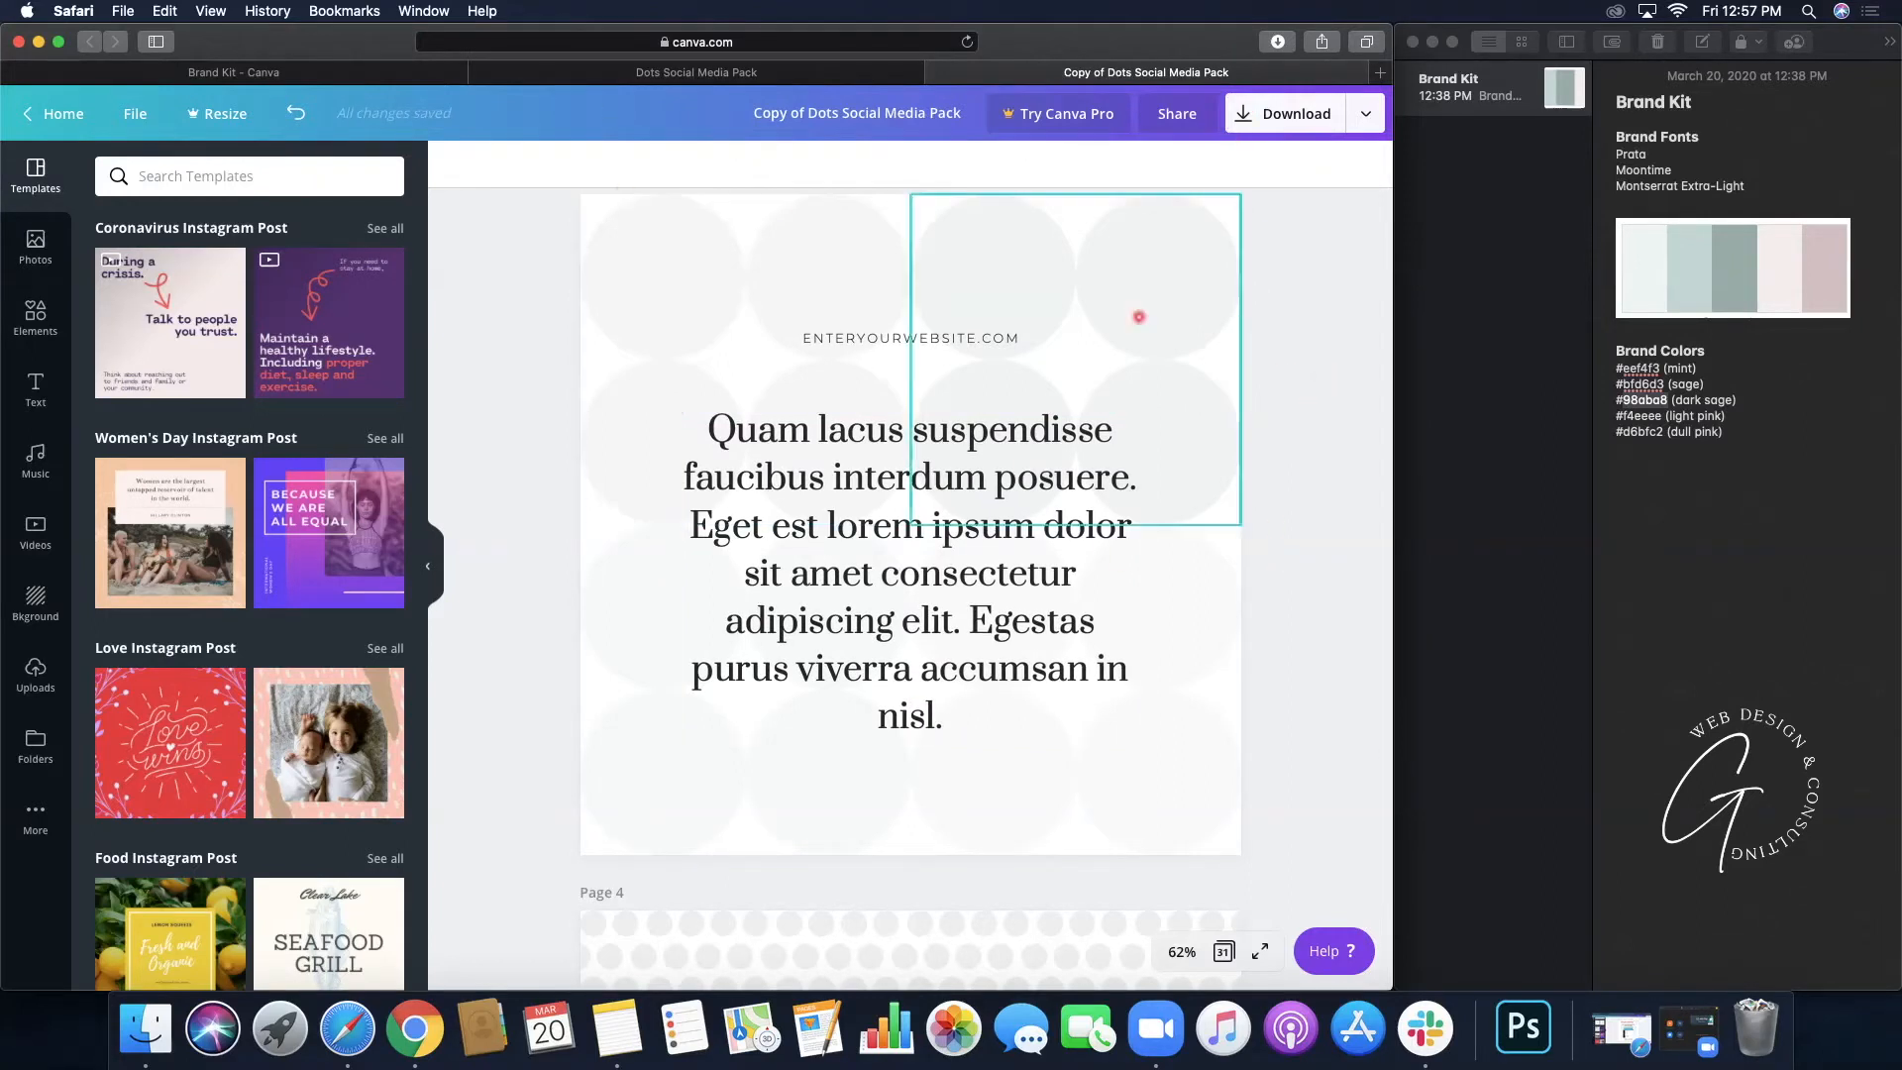
# - Flip between the original and the copy to compare page 3, then scroll the copy to page 4
pyautogui.click(631, 78)
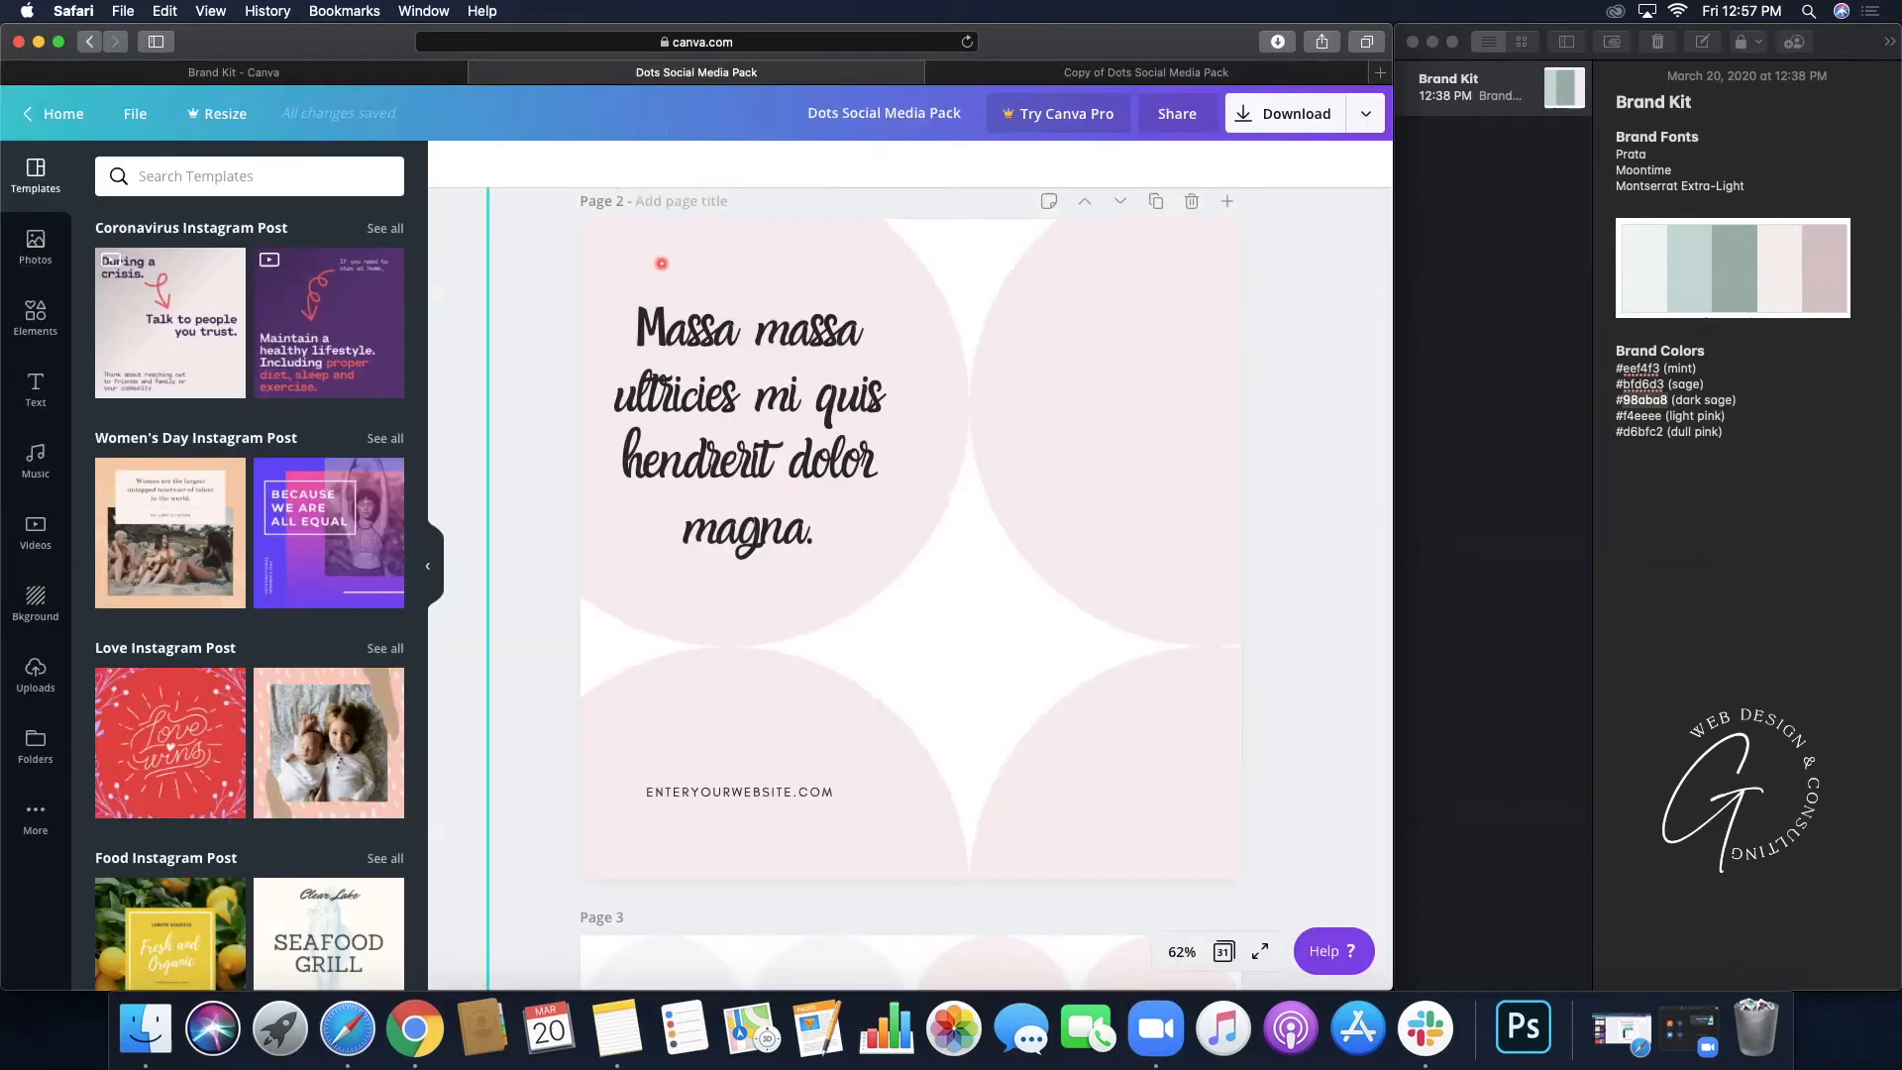
pyautogui.scroll(-5, 660, 262)
pyautogui.scroll(-3, 662, 262)
pyautogui.scroll(2, 661, 262)
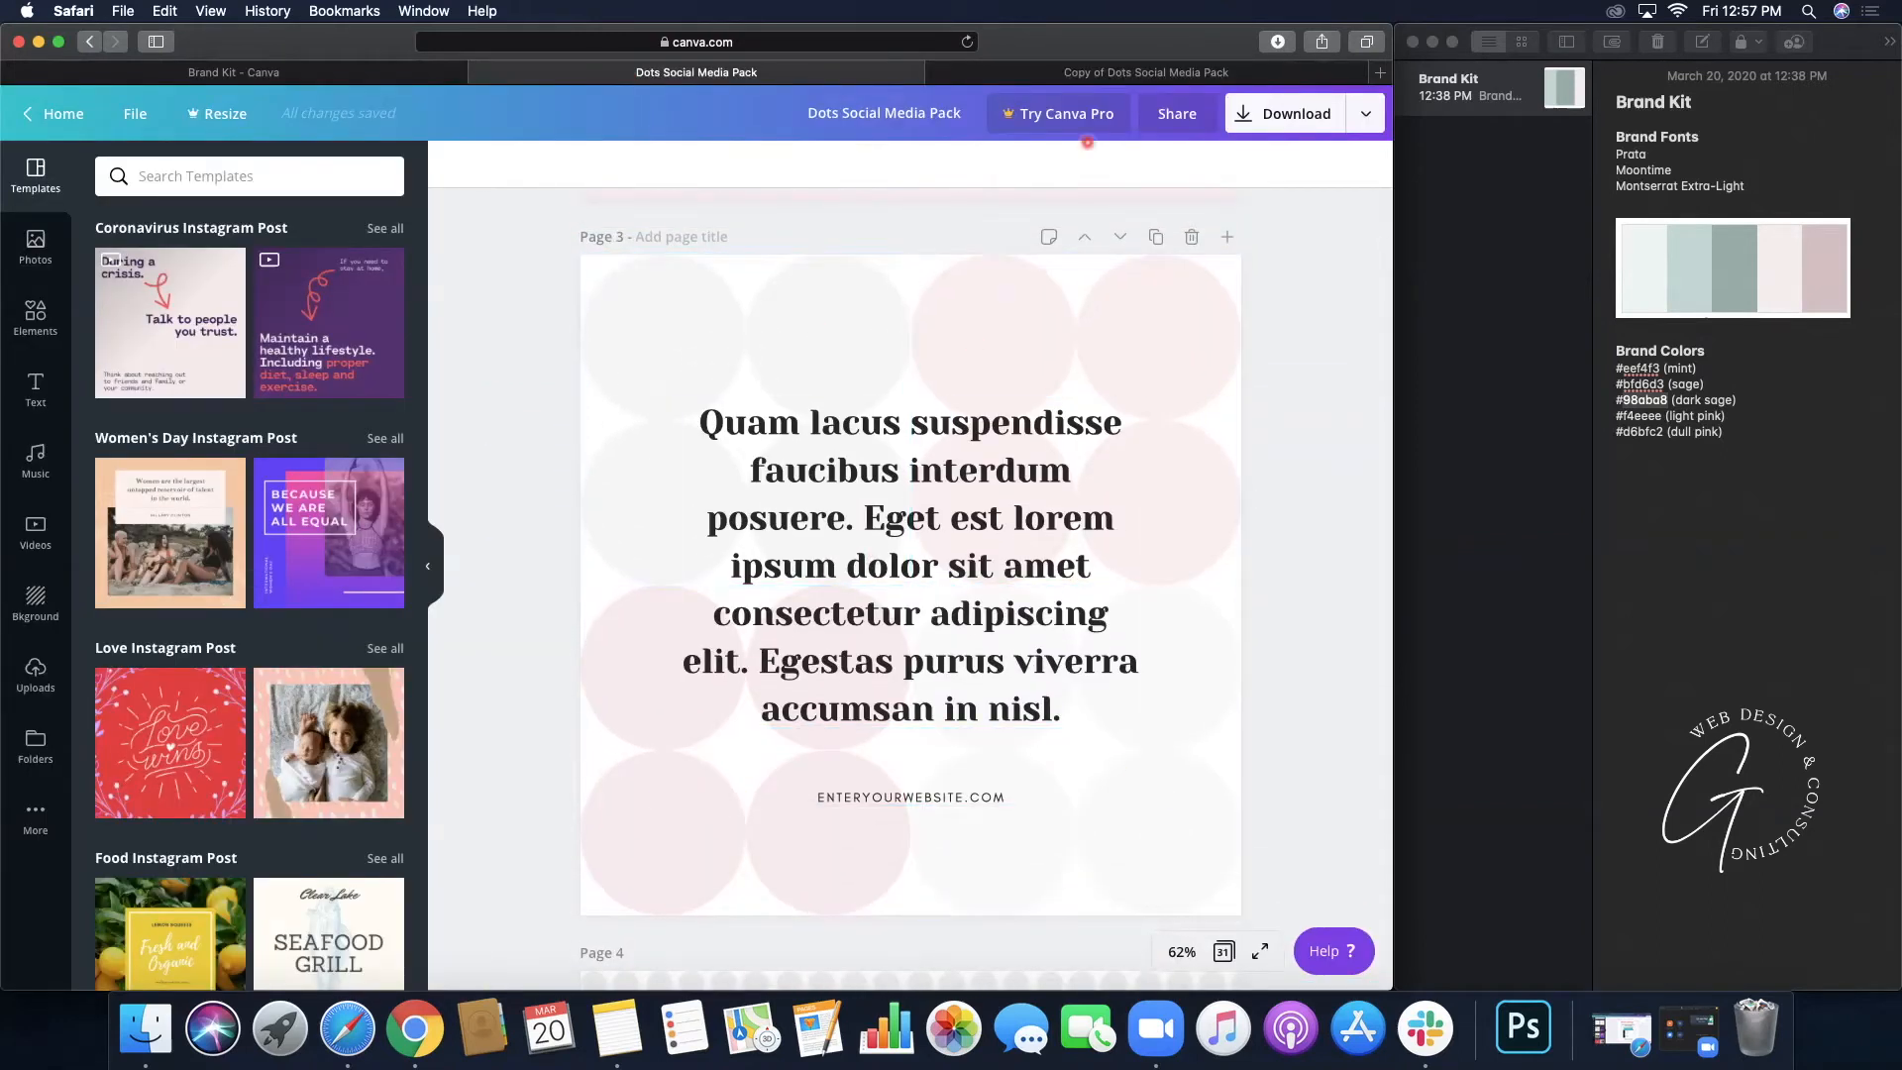
pyautogui.click(1158, 71)
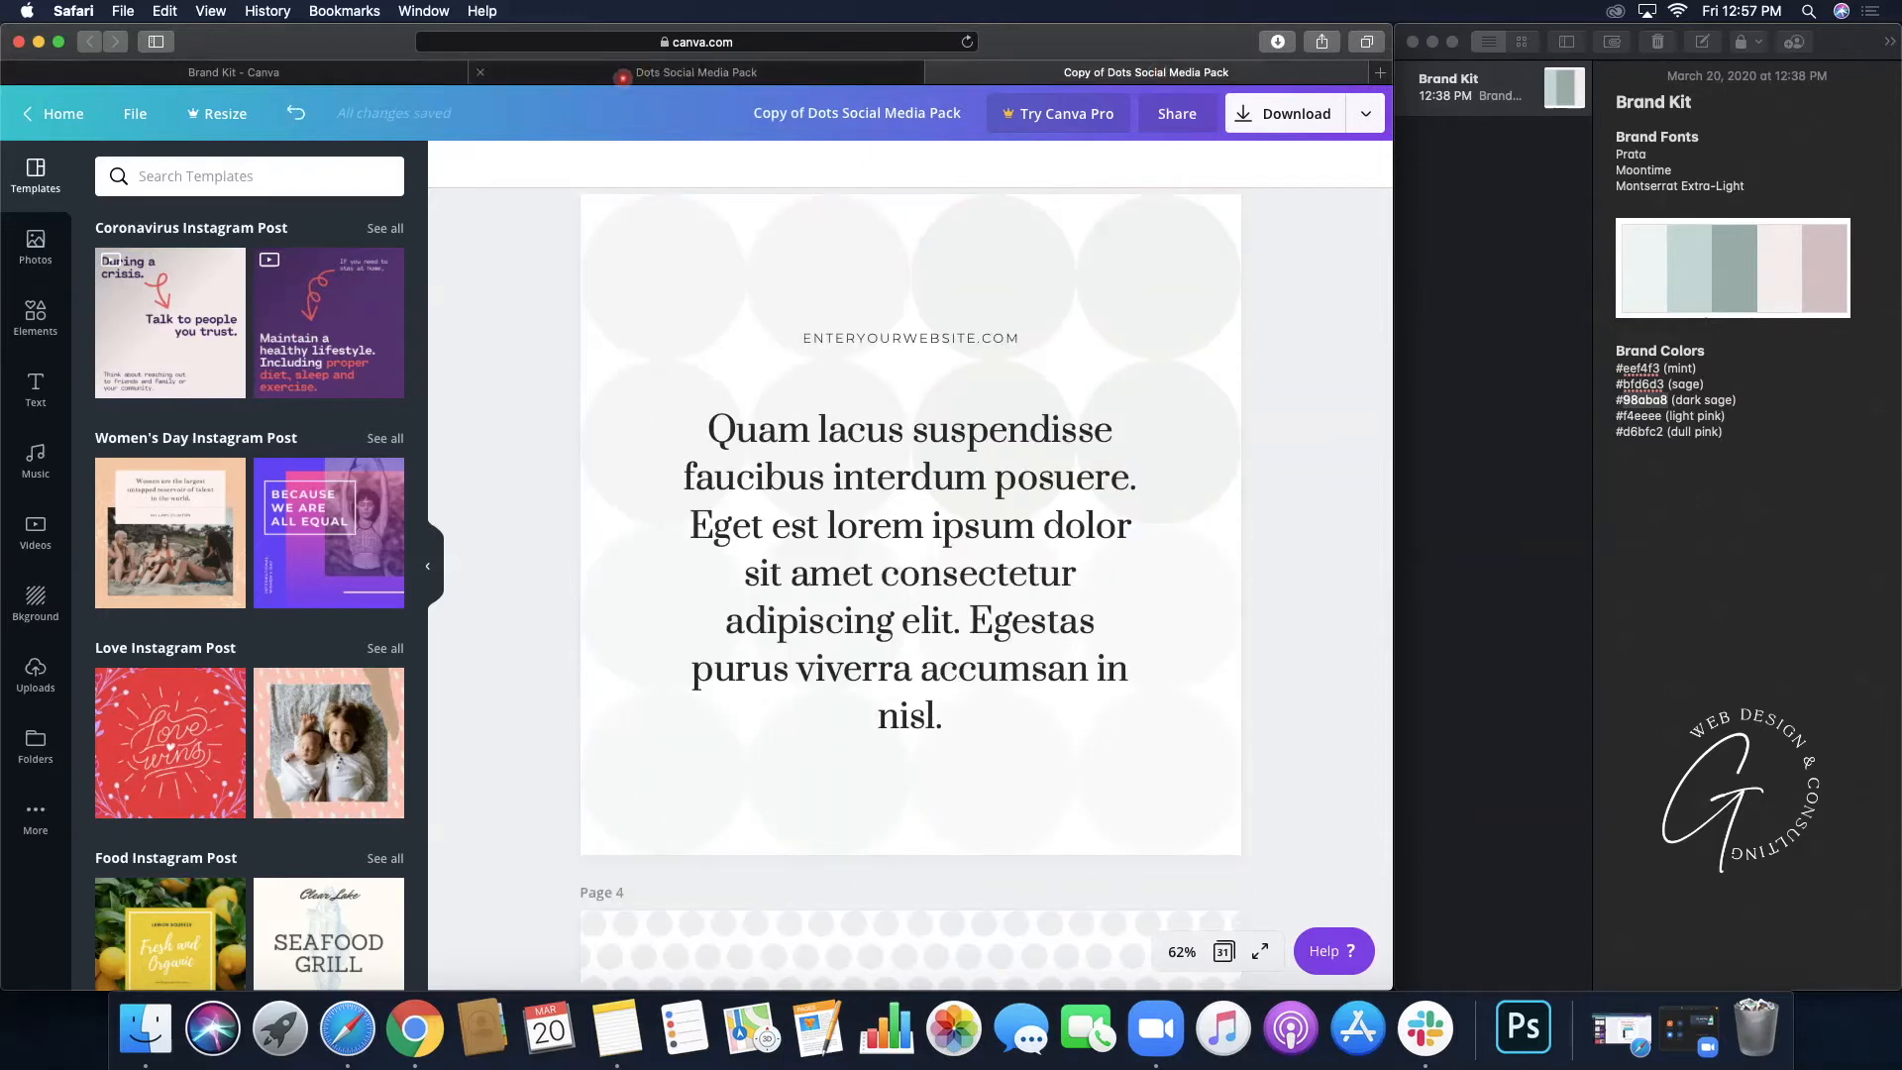
pyautogui.click(630, 77)
pyautogui.click(1215, 73)
pyautogui.click(581, 75)
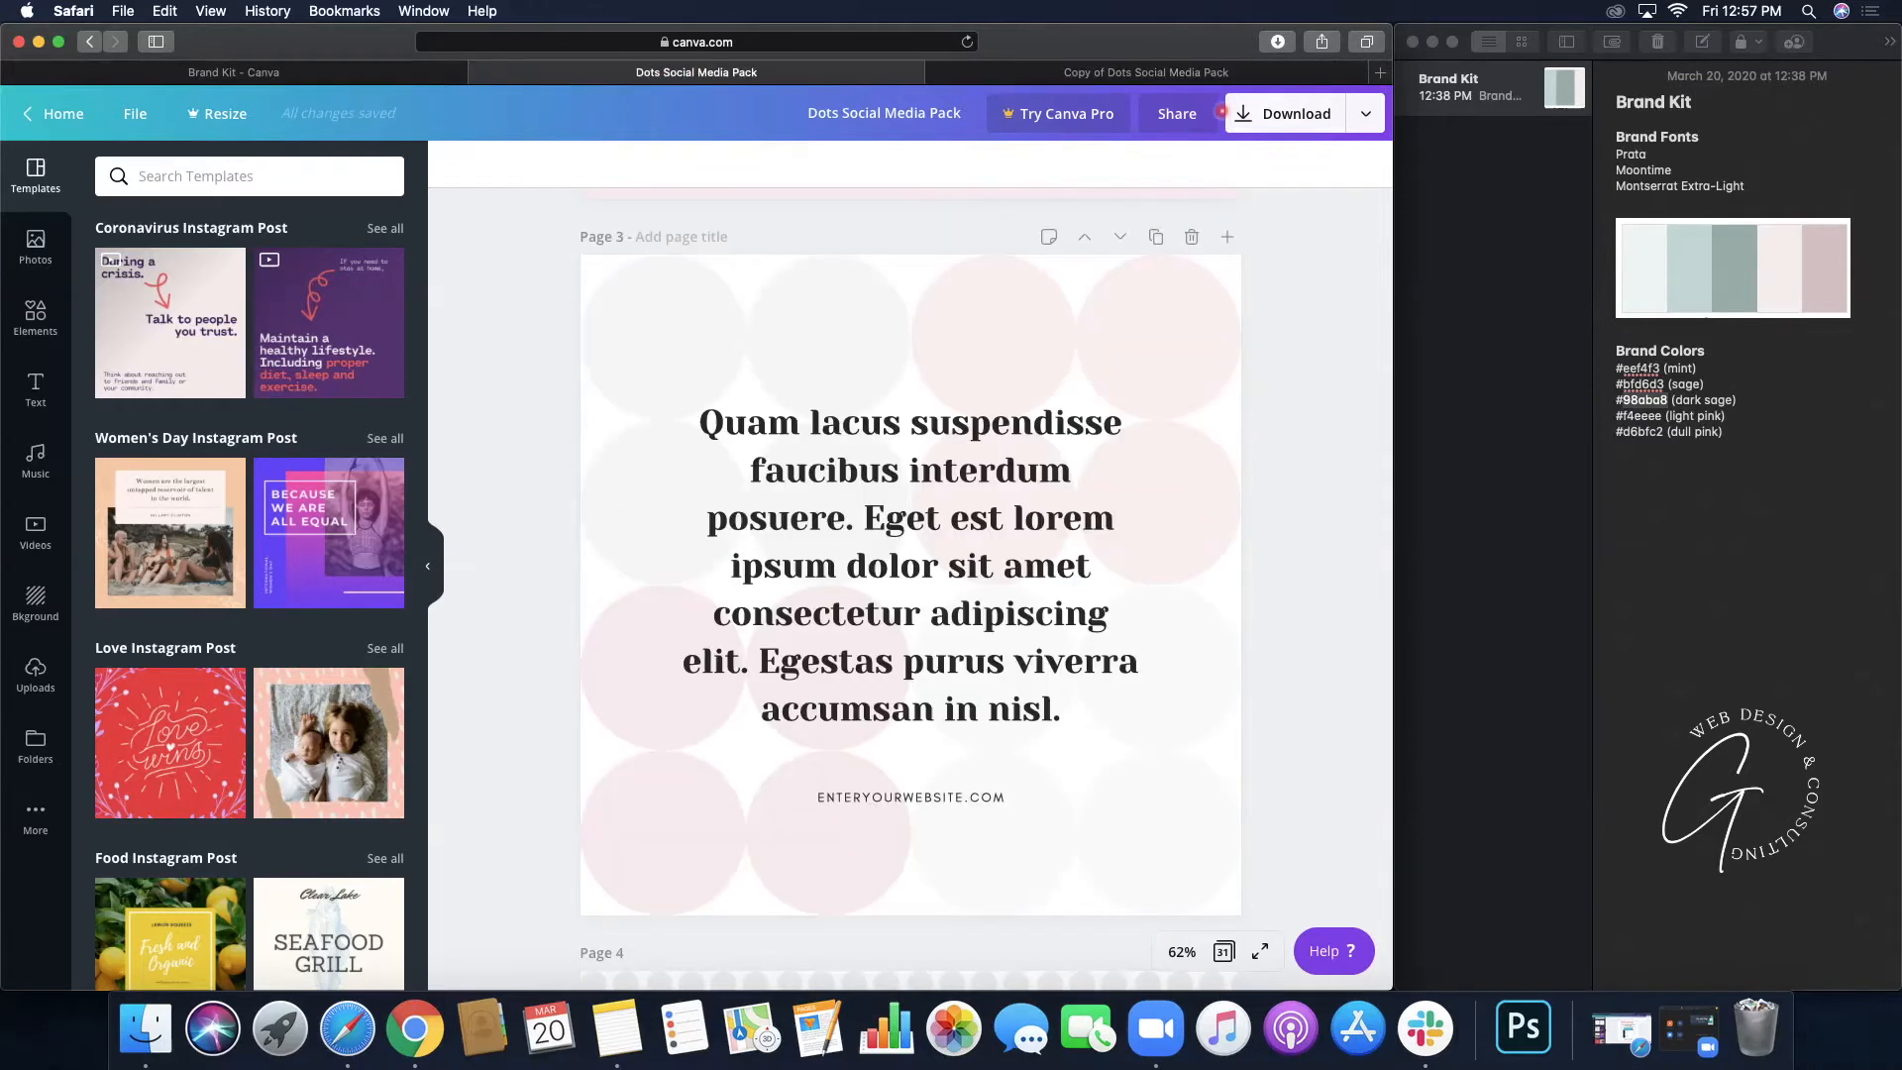
pyautogui.click(1232, 71)
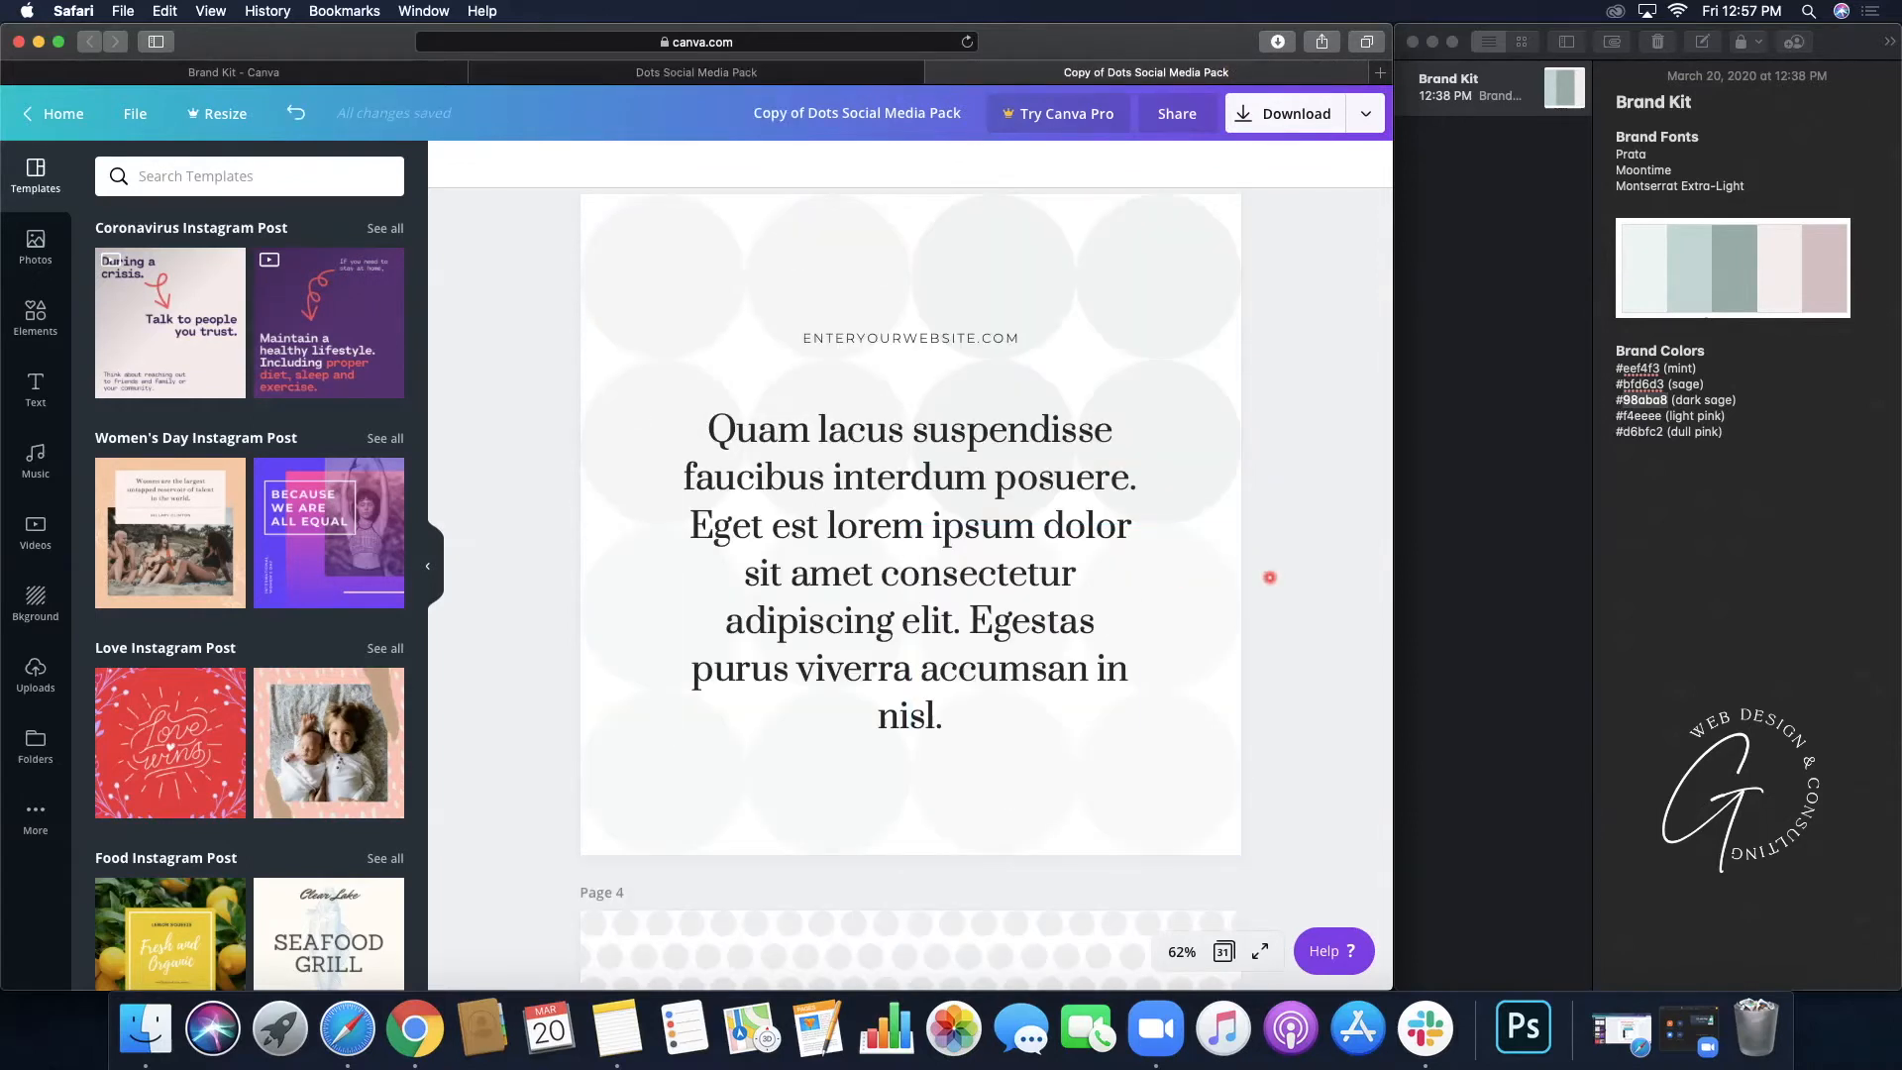
pyautogui.scroll(-10, 1270, 577)
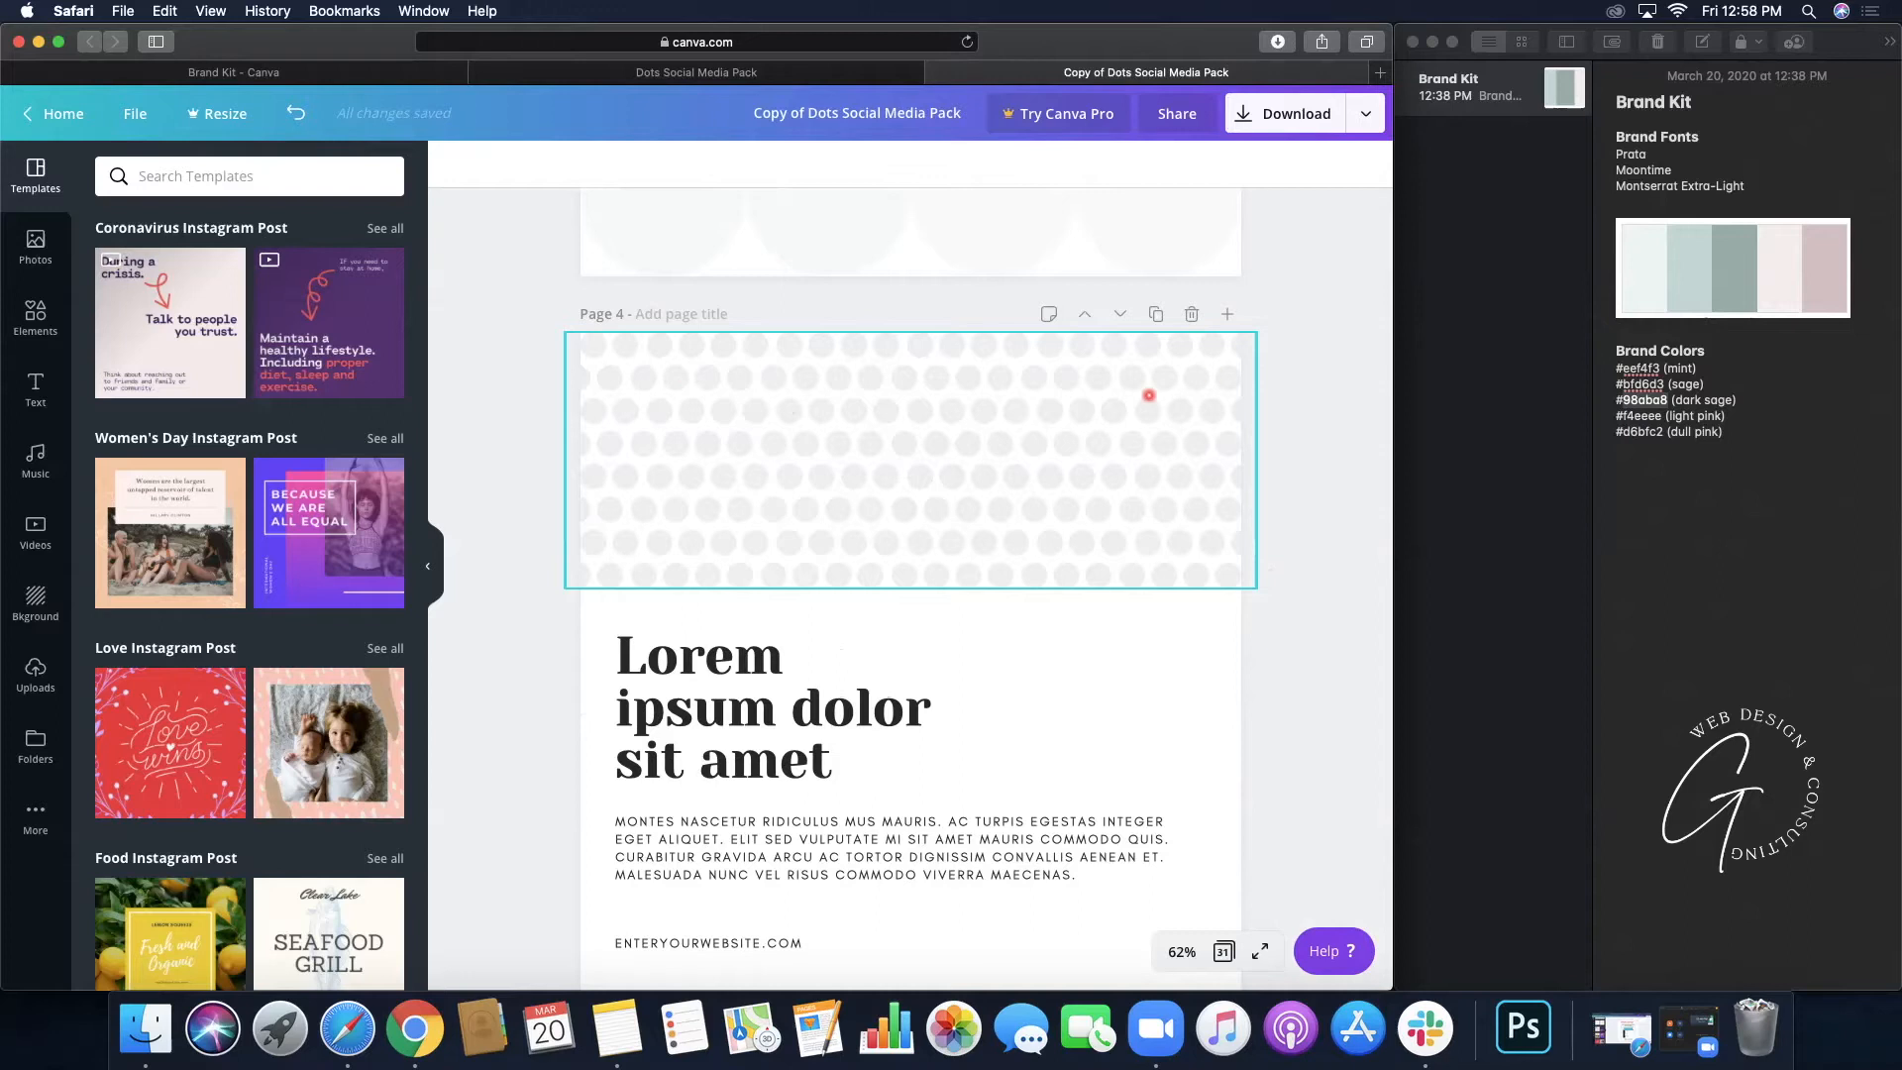
# - Try a pink swatch on two individual dots, then undo both changes
pyautogui.click(753, 541)
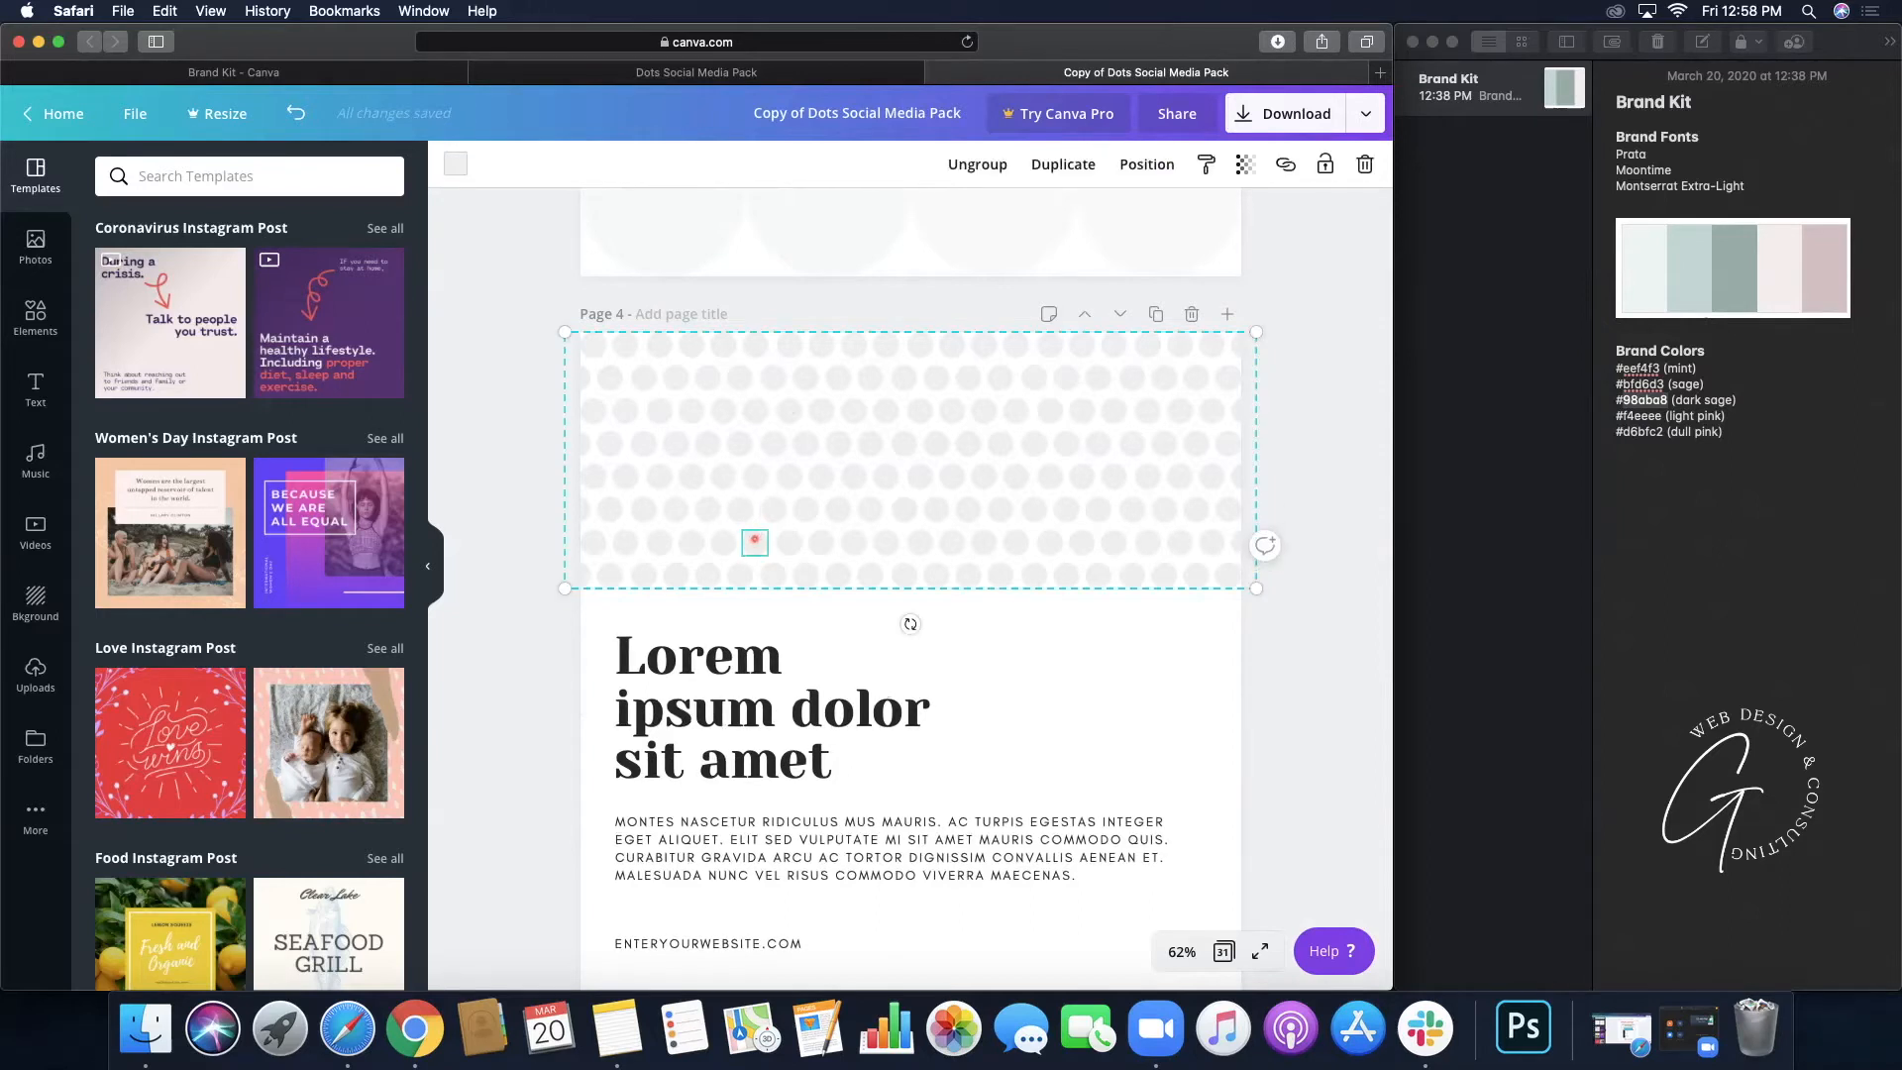
pyautogui.click(457, 163)
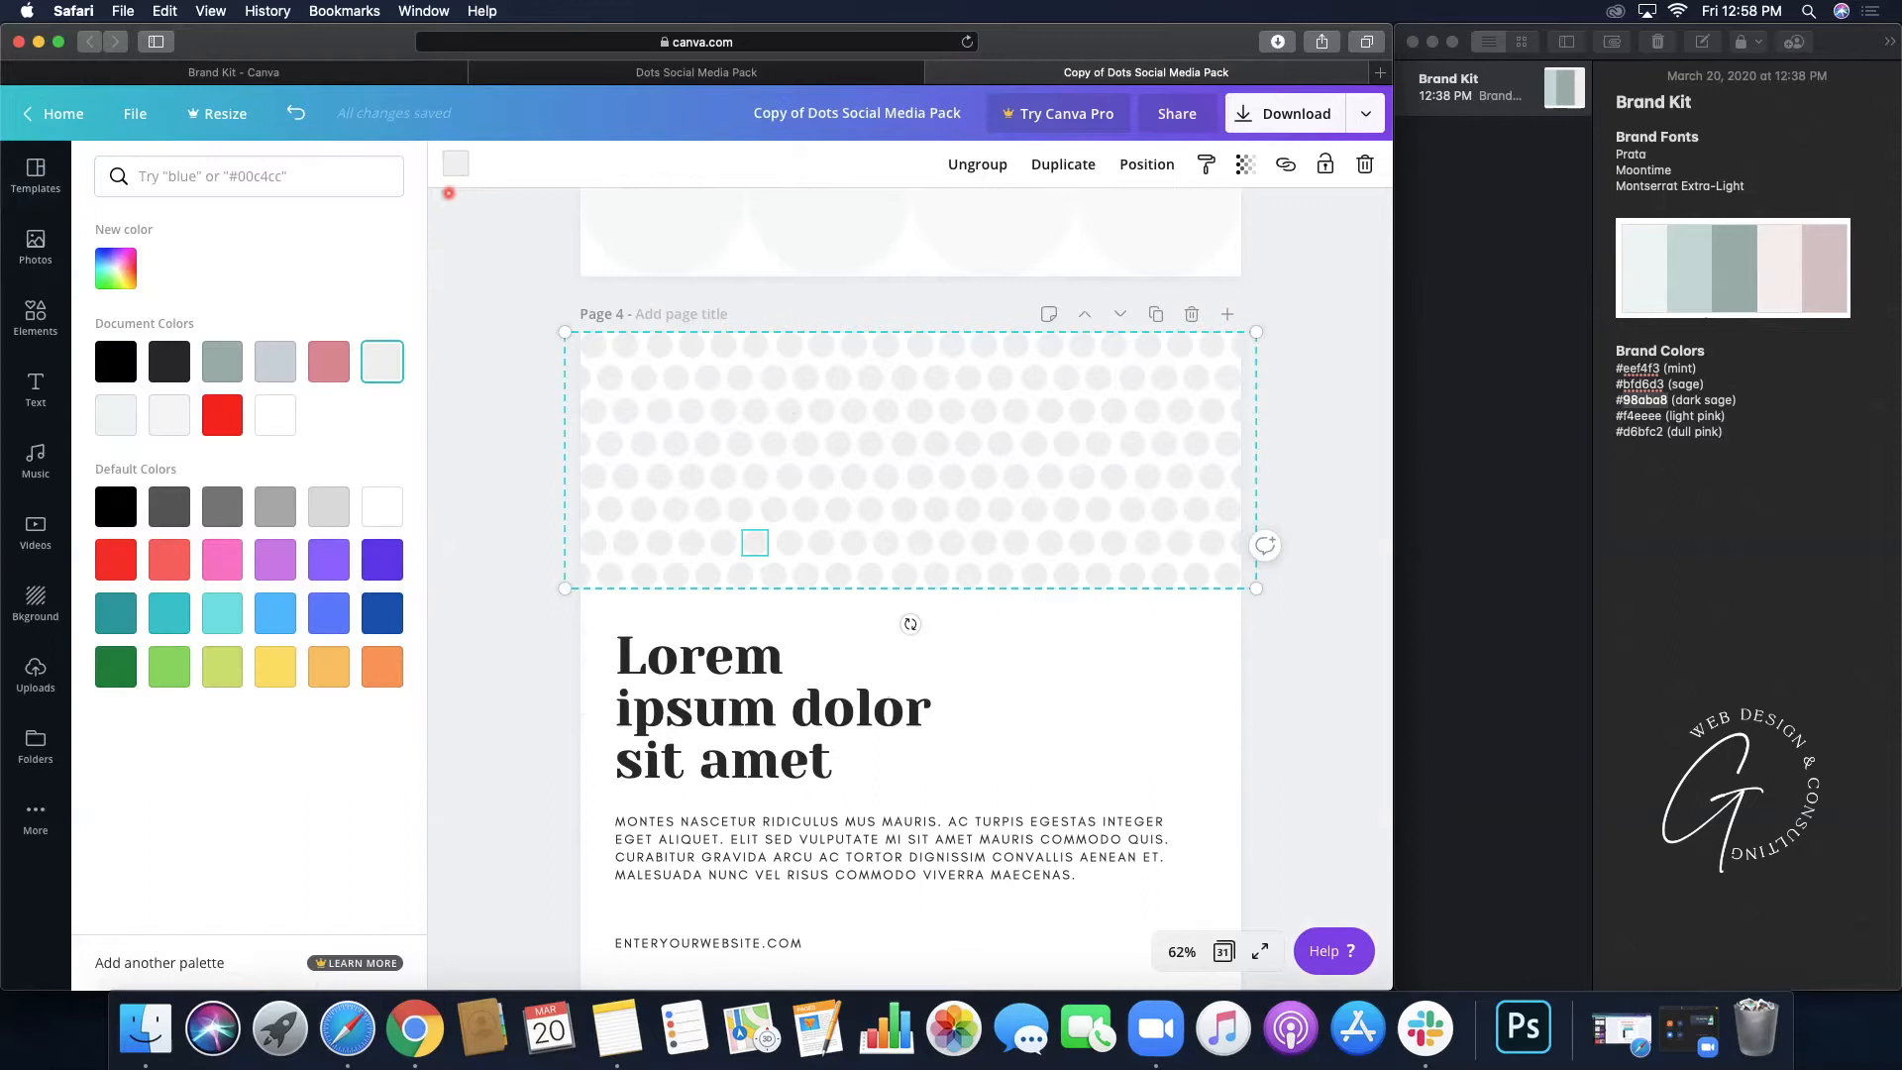
pyautogui.click(333, 370)
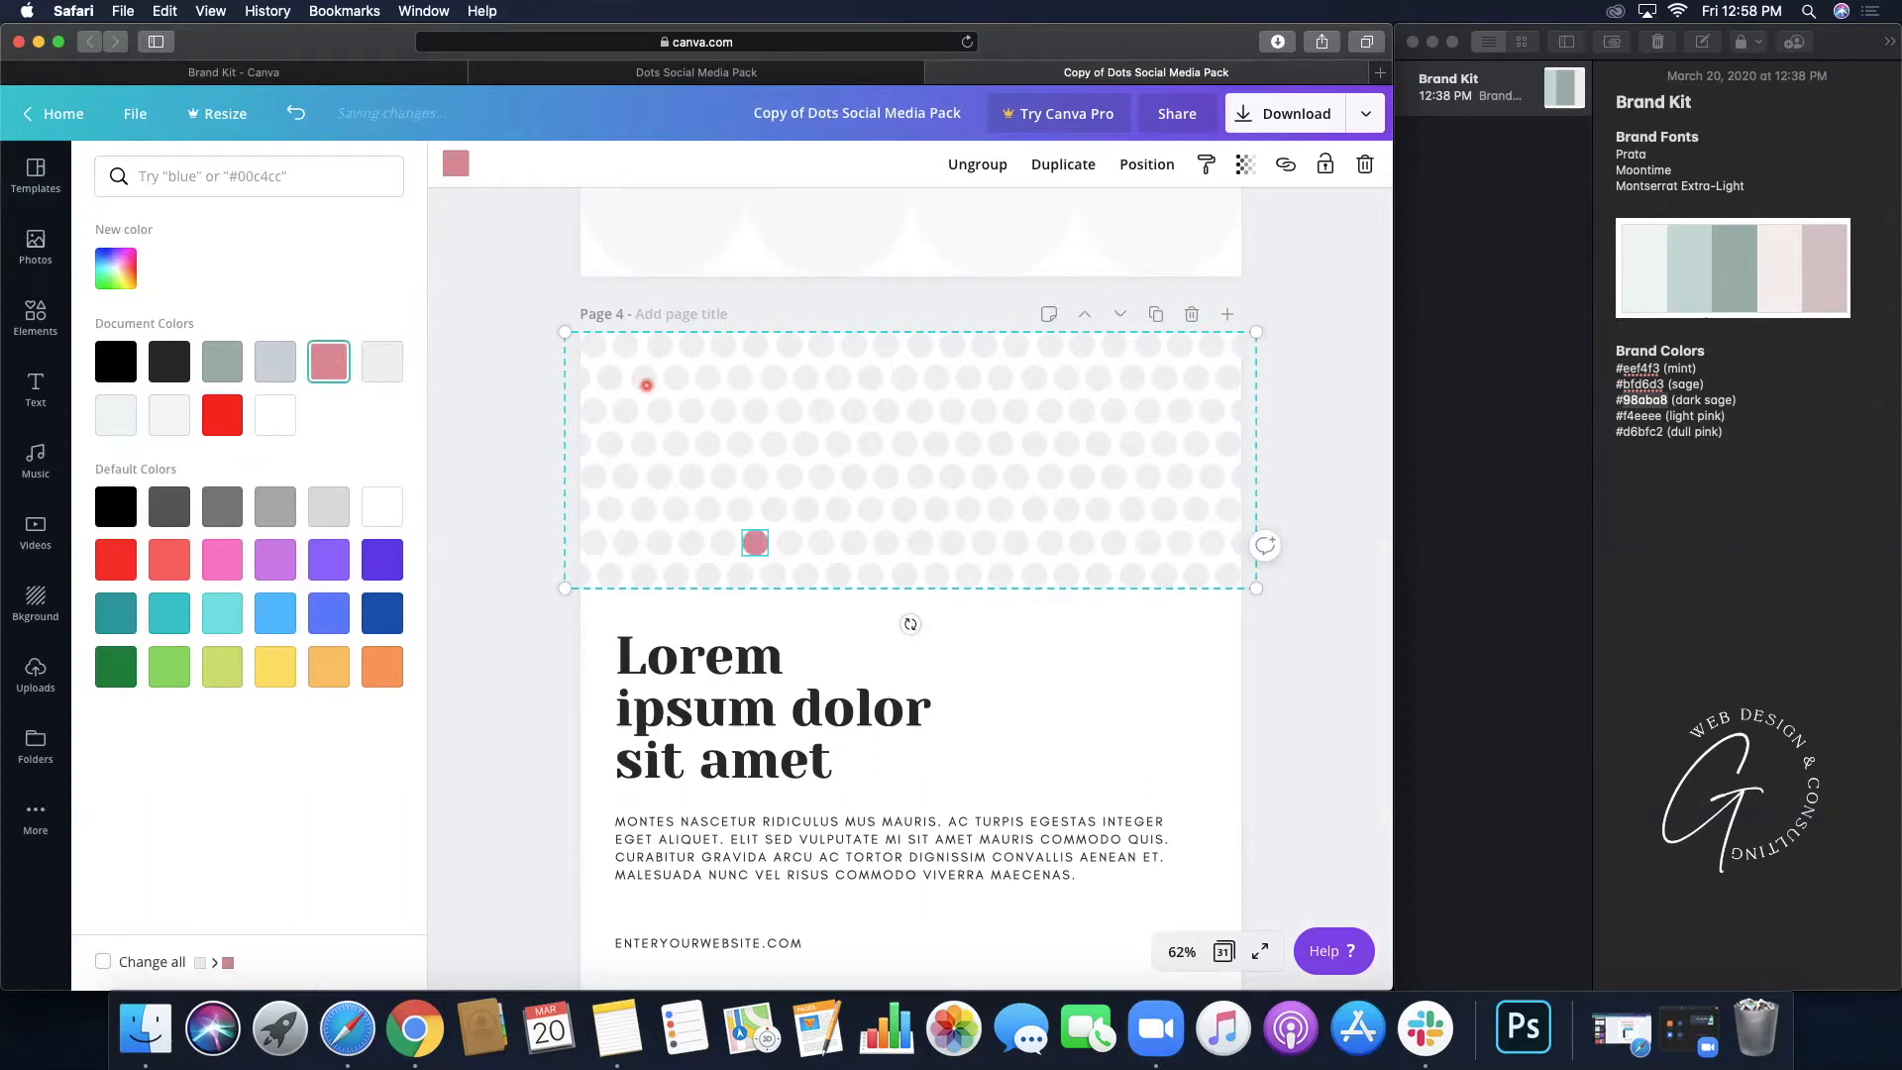
pyautogui.click(691, 410)
pyautogui.click(319, 360)
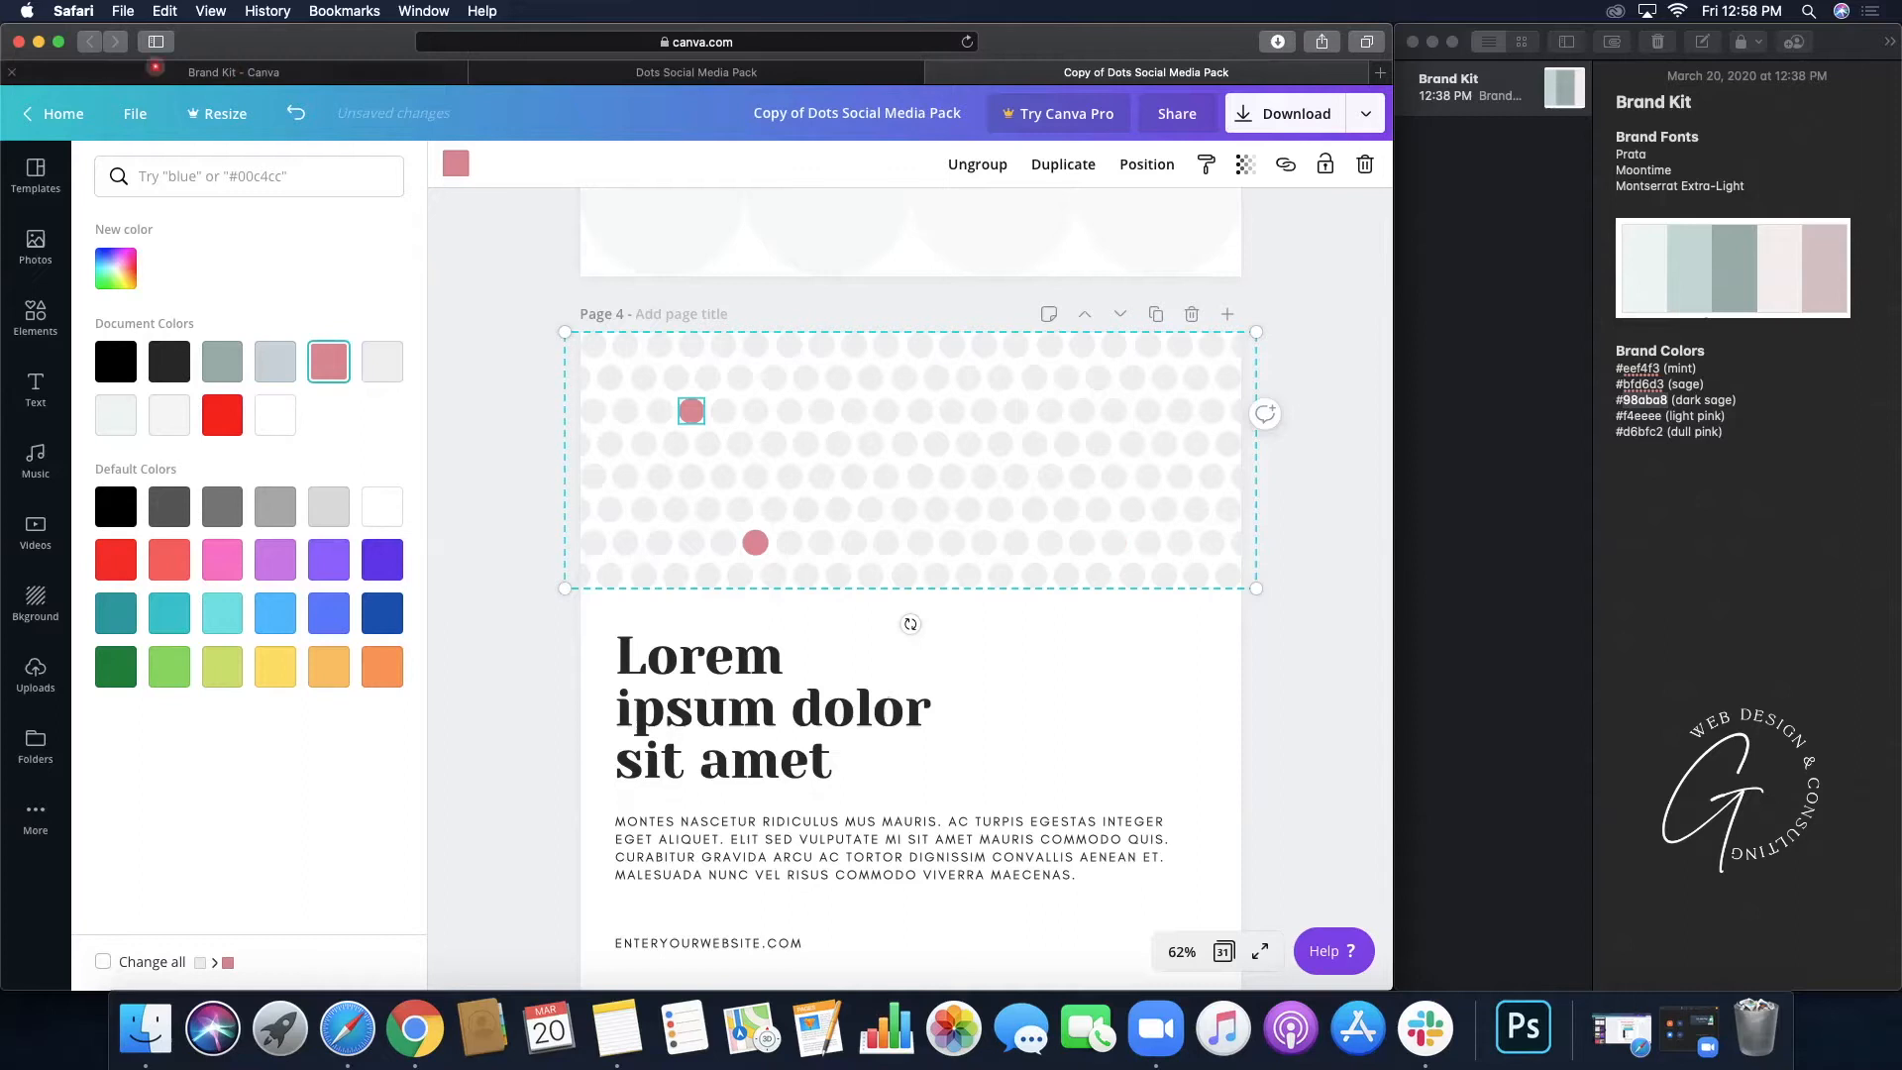
pyautogui.click(295, 113)
pyautogui.click(295, 113)
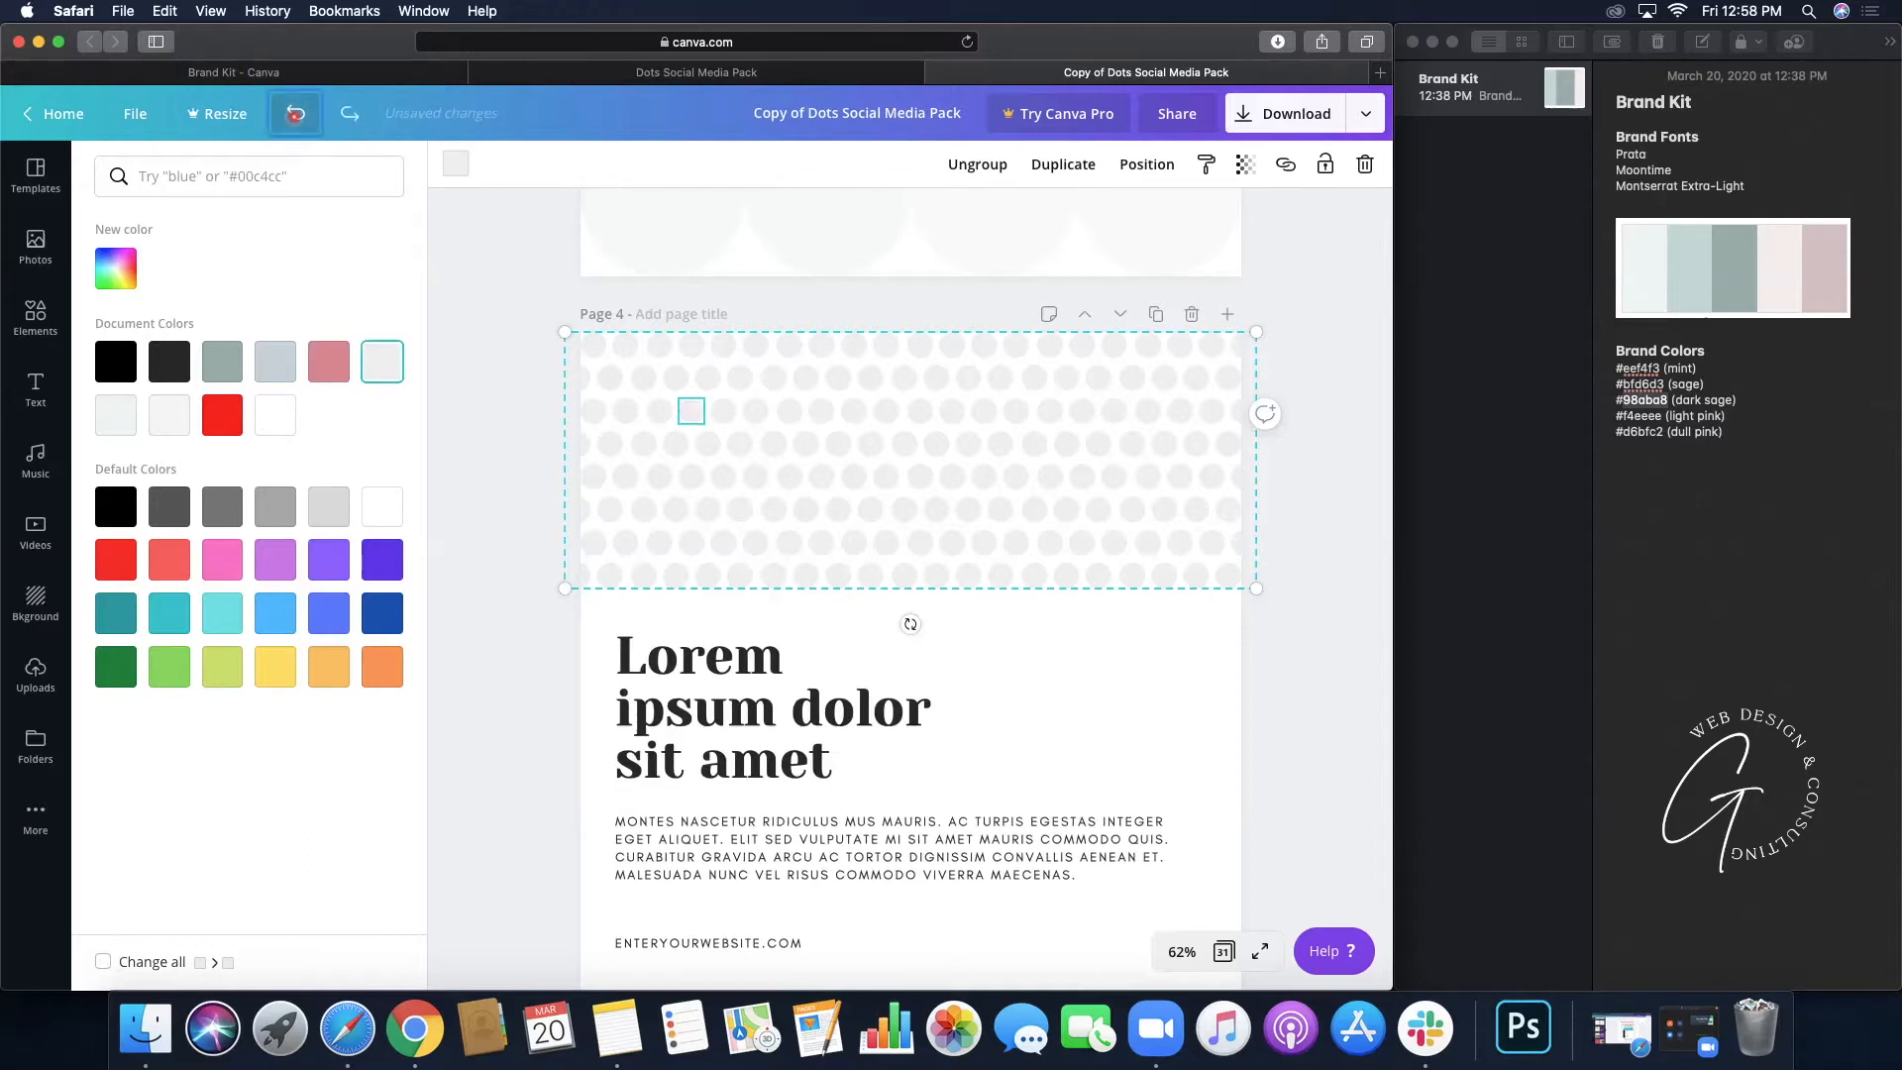
# - Copy the dull pink hex code #d6bfc2 from the brand notes and select the whole dot pattern group
pyautogui.click(1661, 432)
pyautogui.moveTo(1665, 432); pyautogui.dragTo(1631, 431)
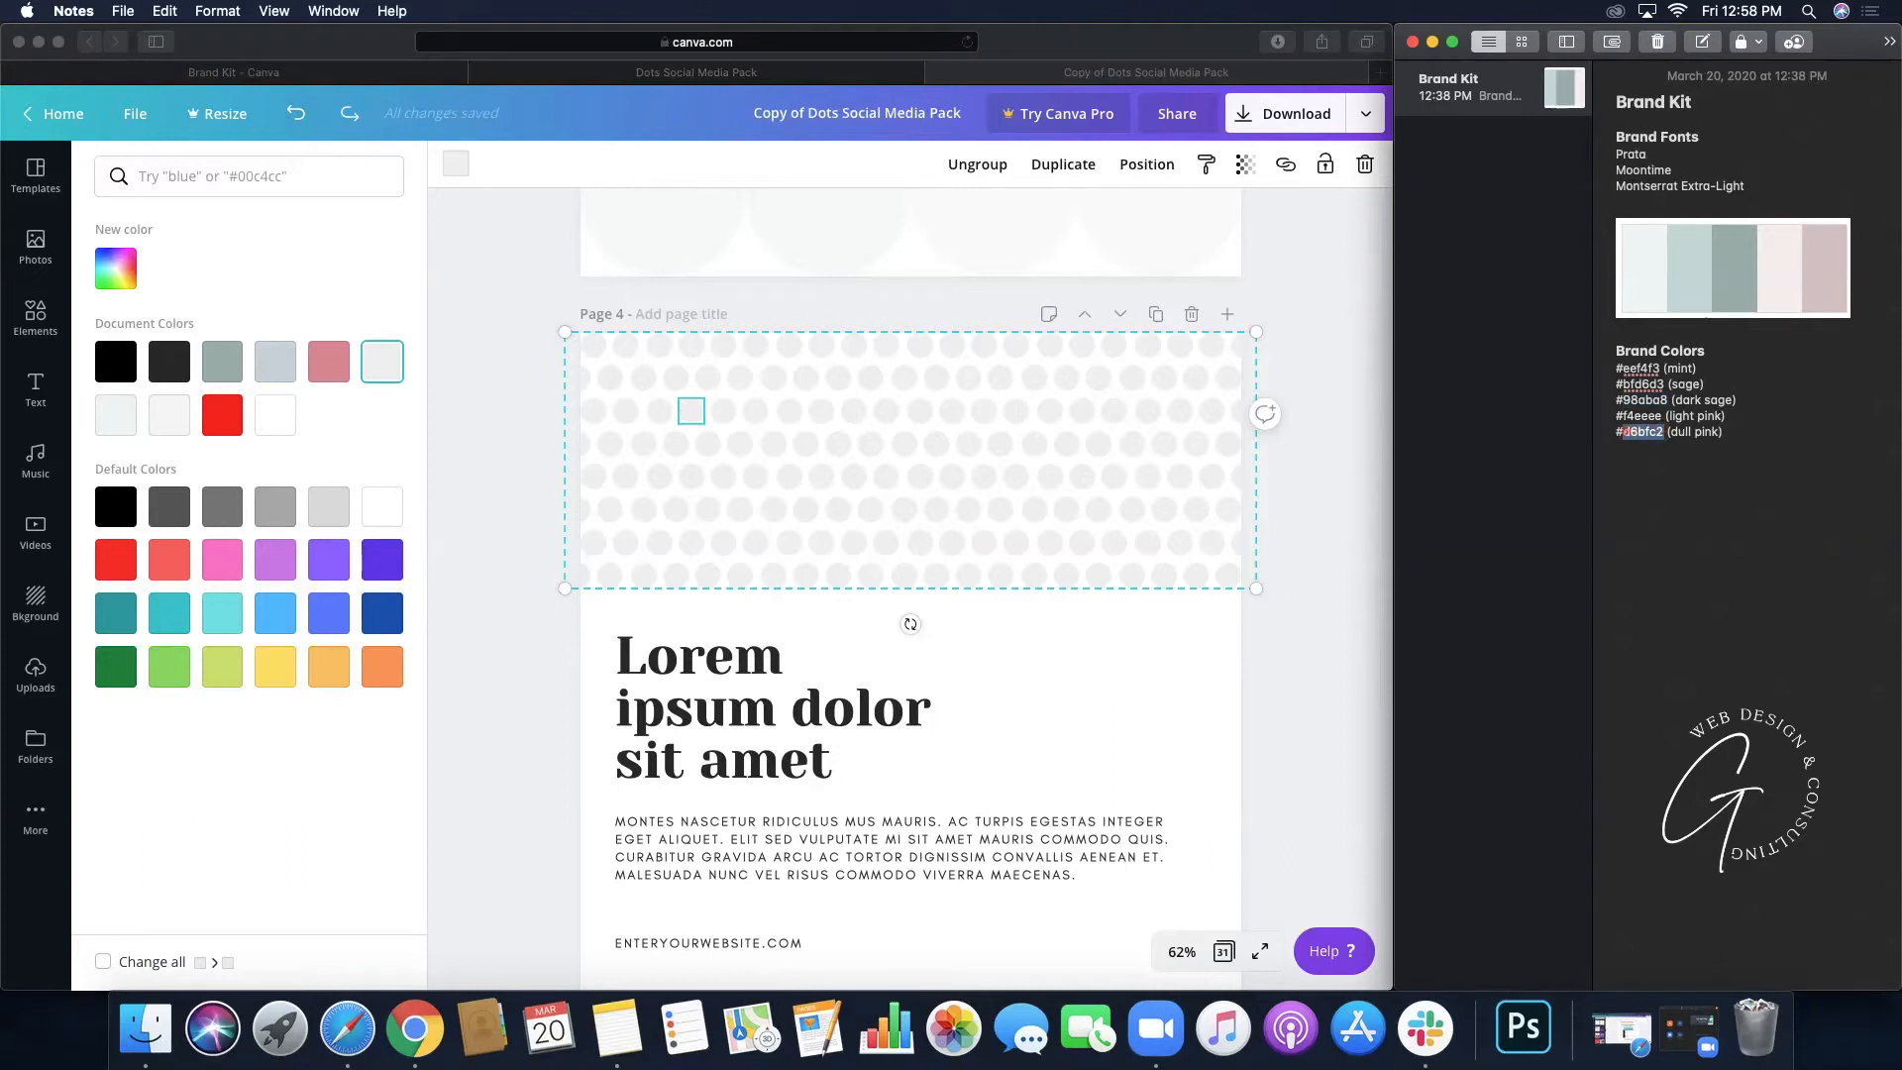
pyautogui.press('super+c')
pyautogui.click(1231, 628)
pyautogui.click(1319, 585)
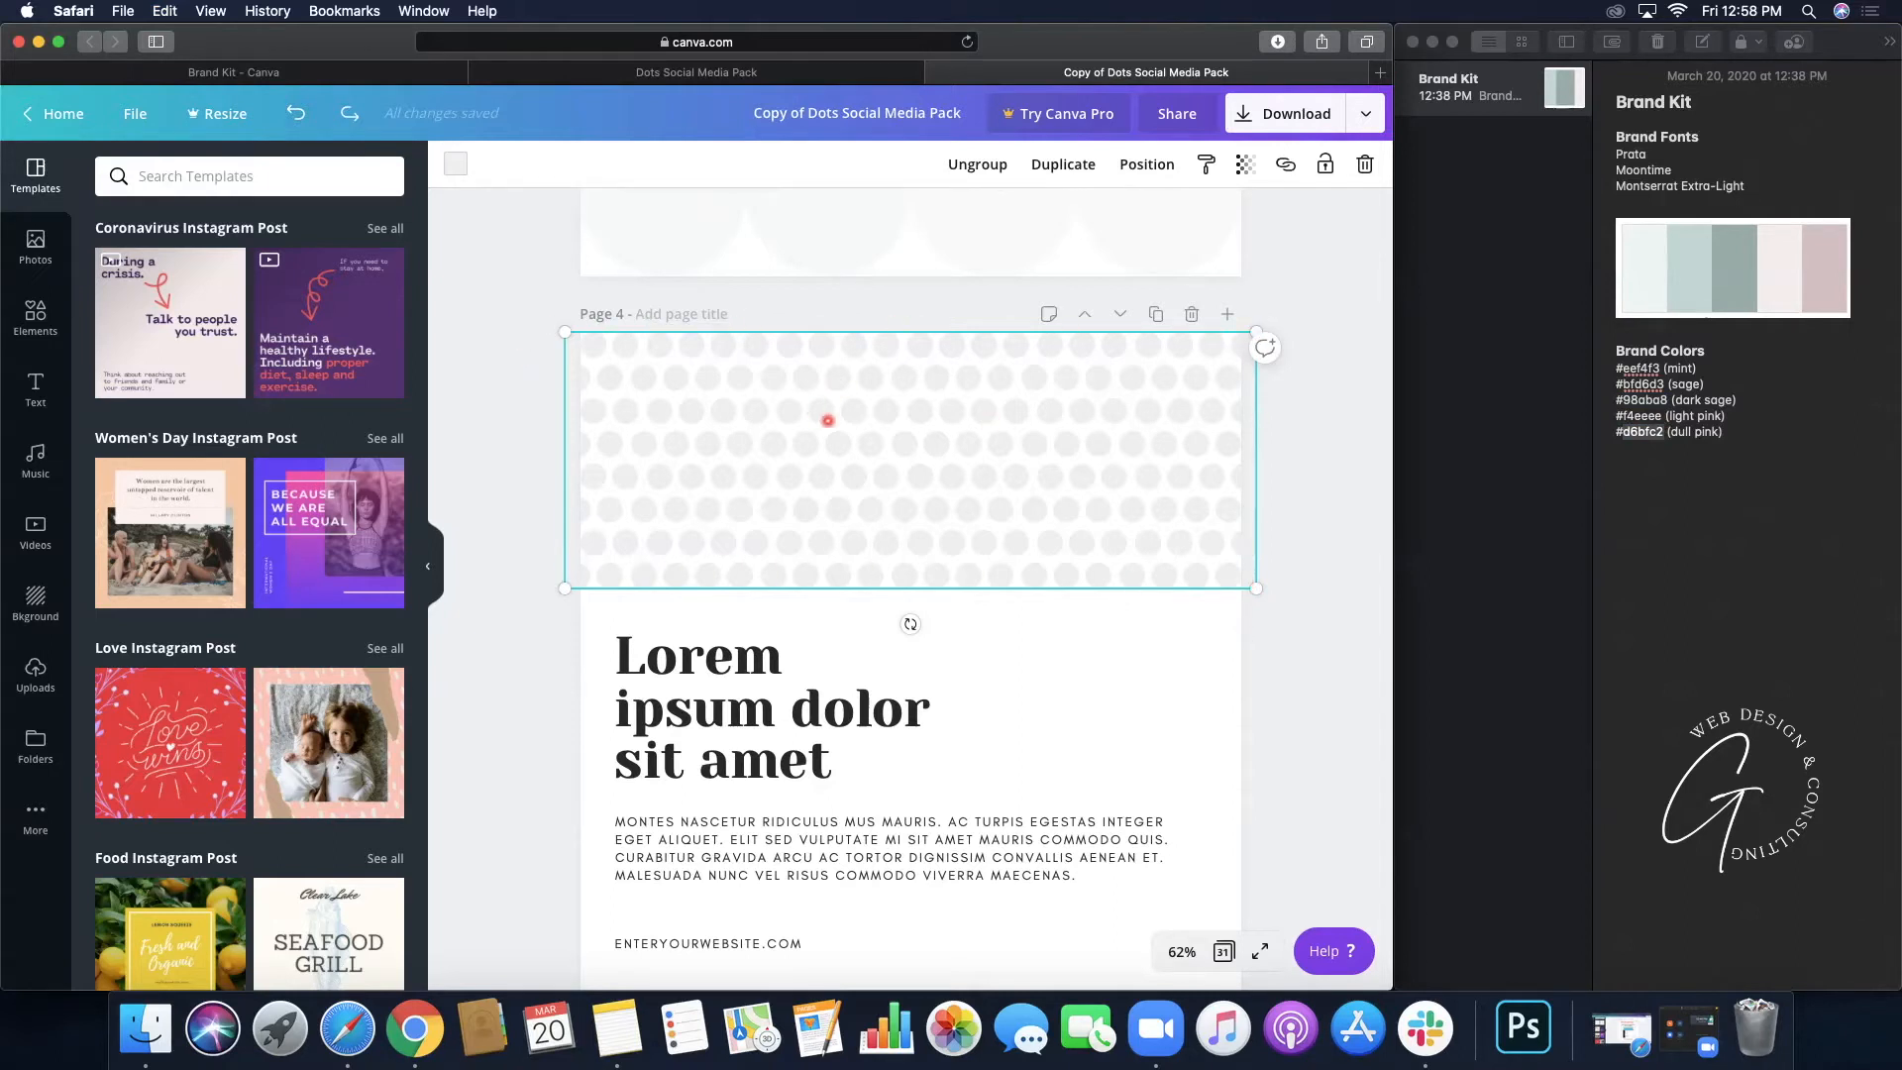
pyautogui.click(821, 411)
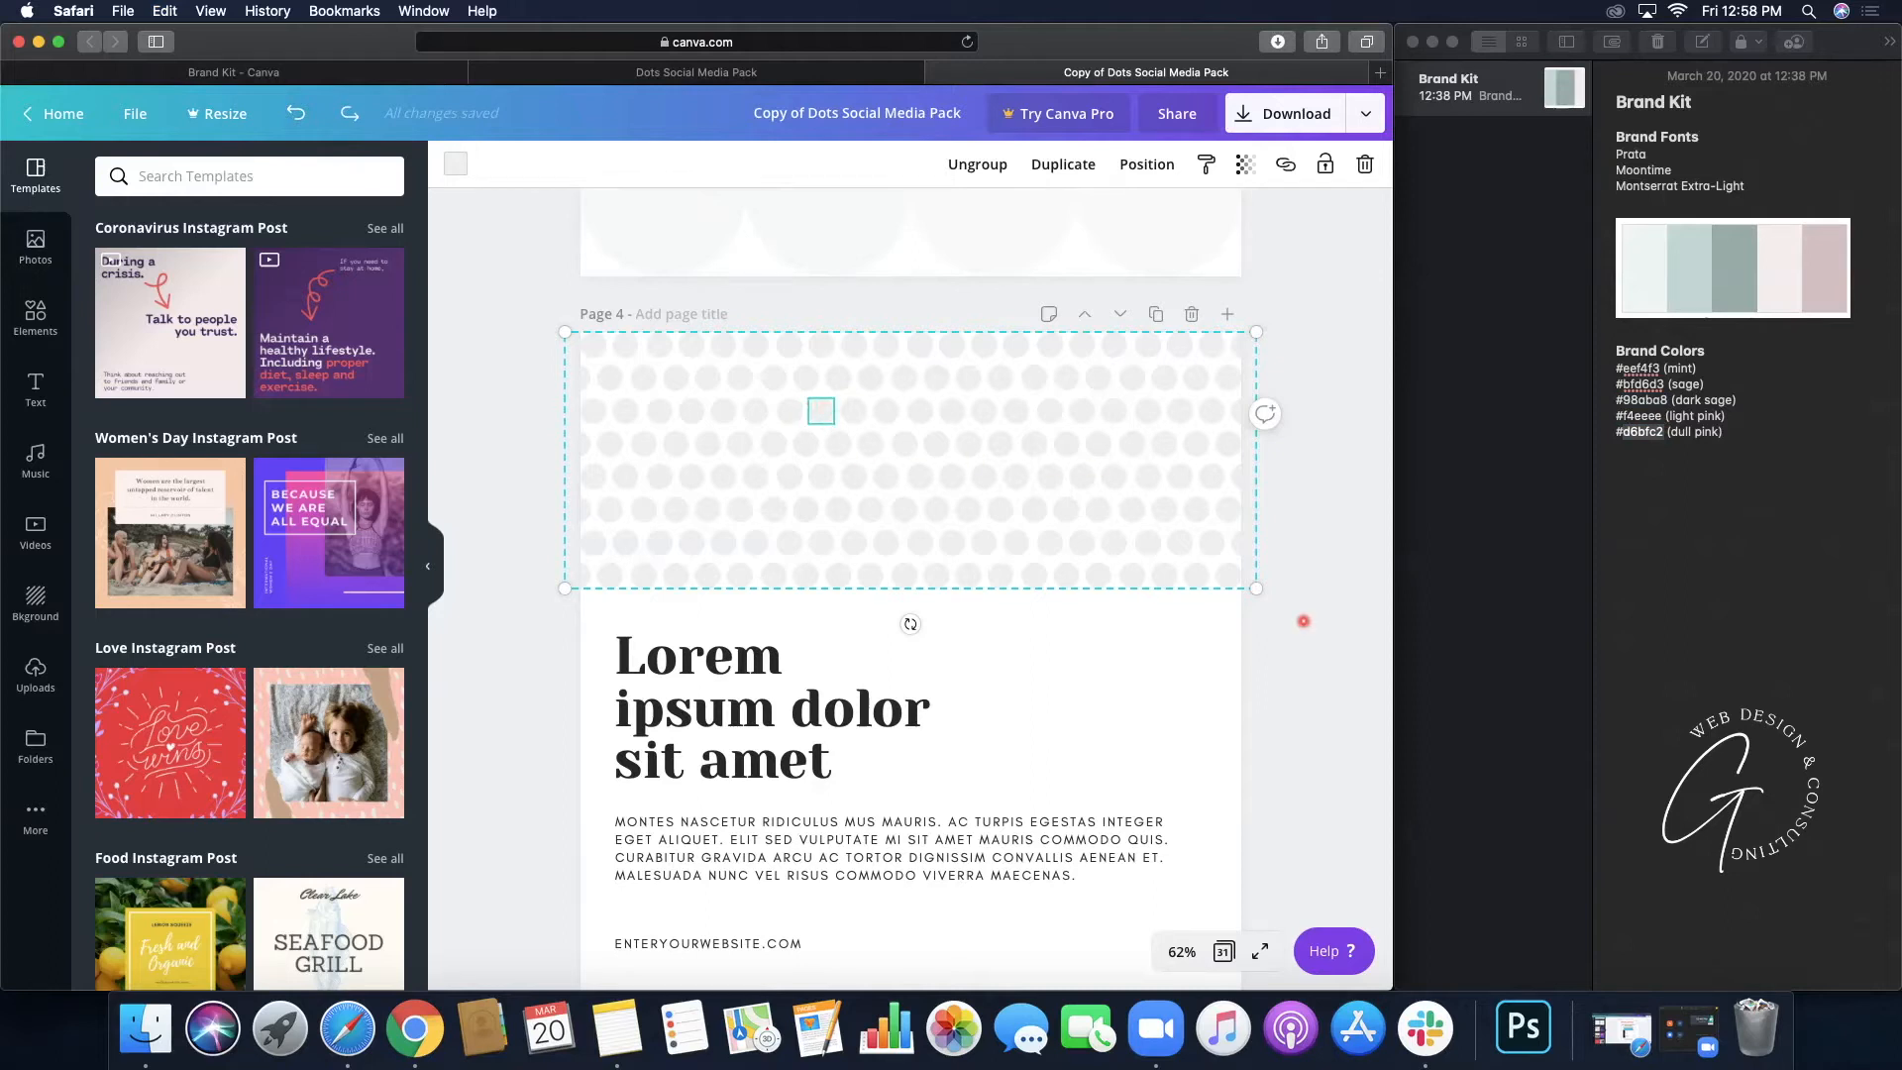
pyautogui.click(1304, 621)
pyautogui.click(1188, 579)
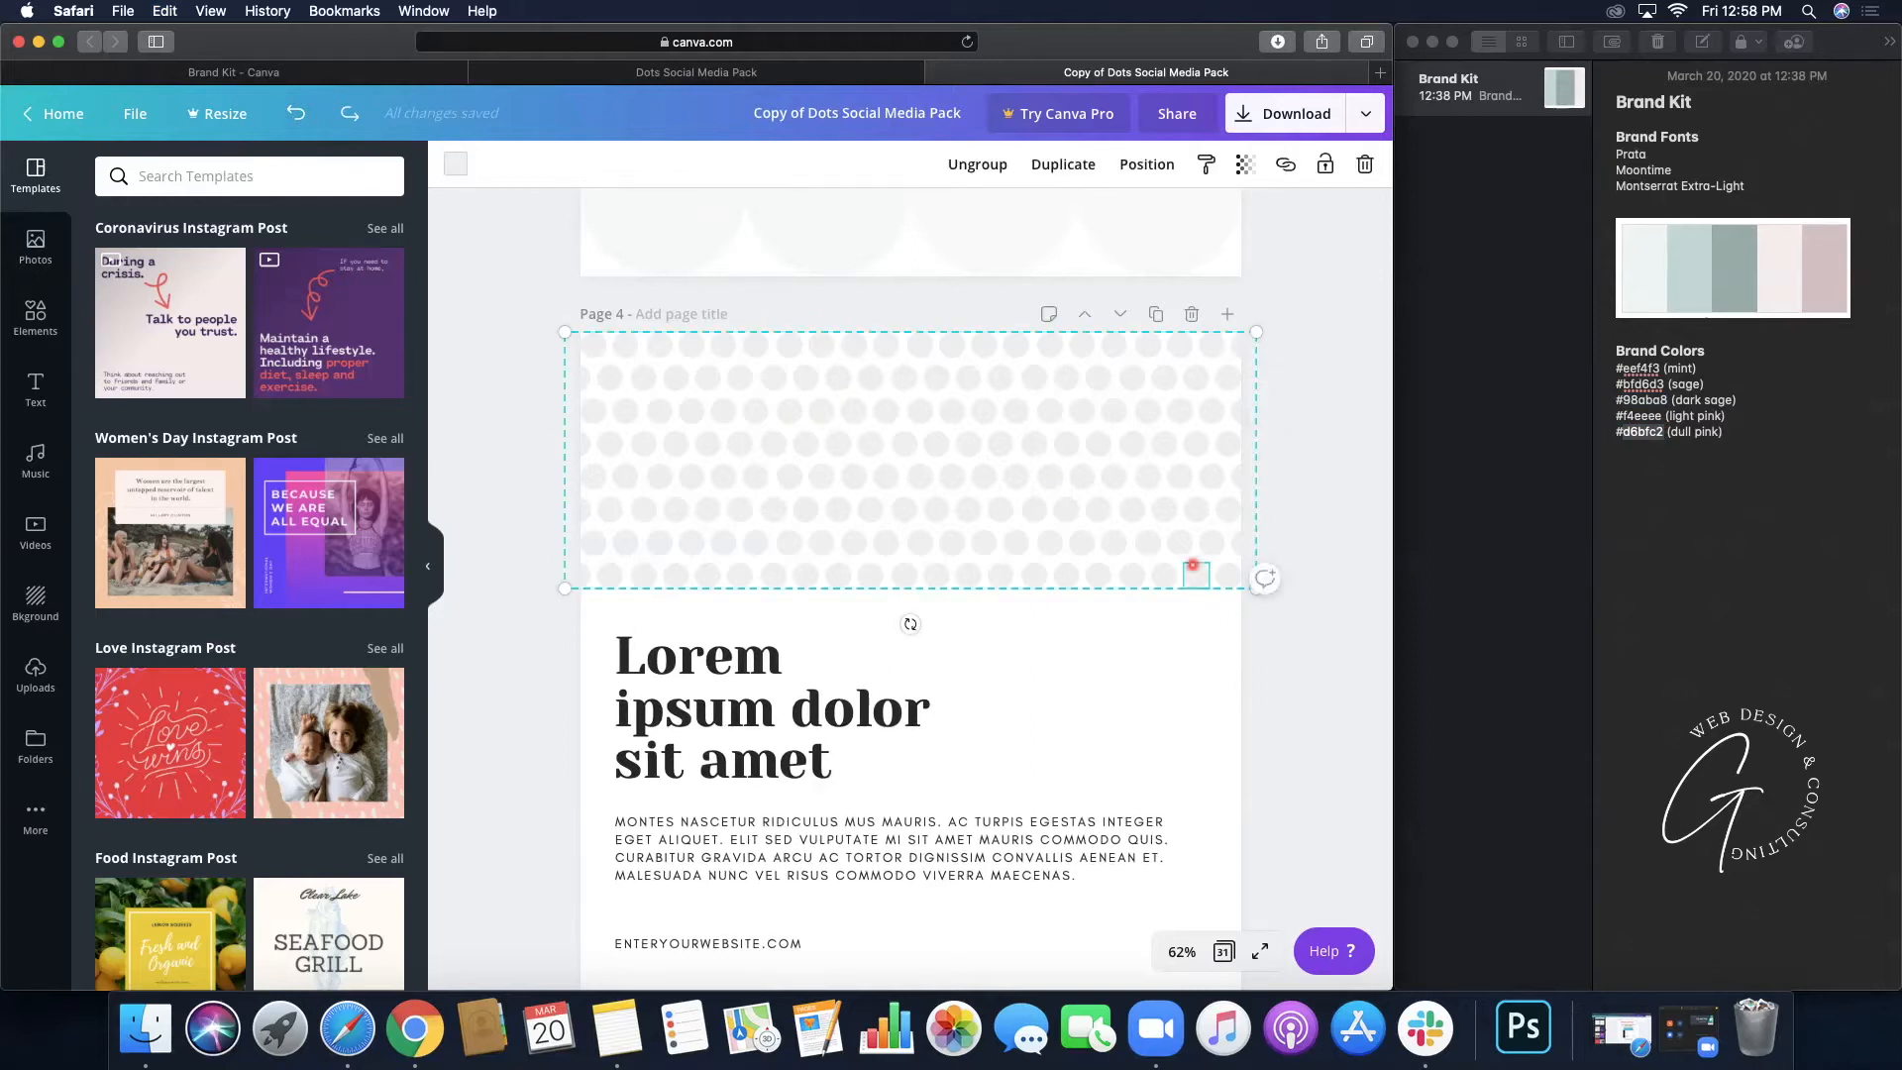
pyautogui.click(1299, 624)
pyautogui.click(1183, 586)
pyautogui.click(1294, 621)
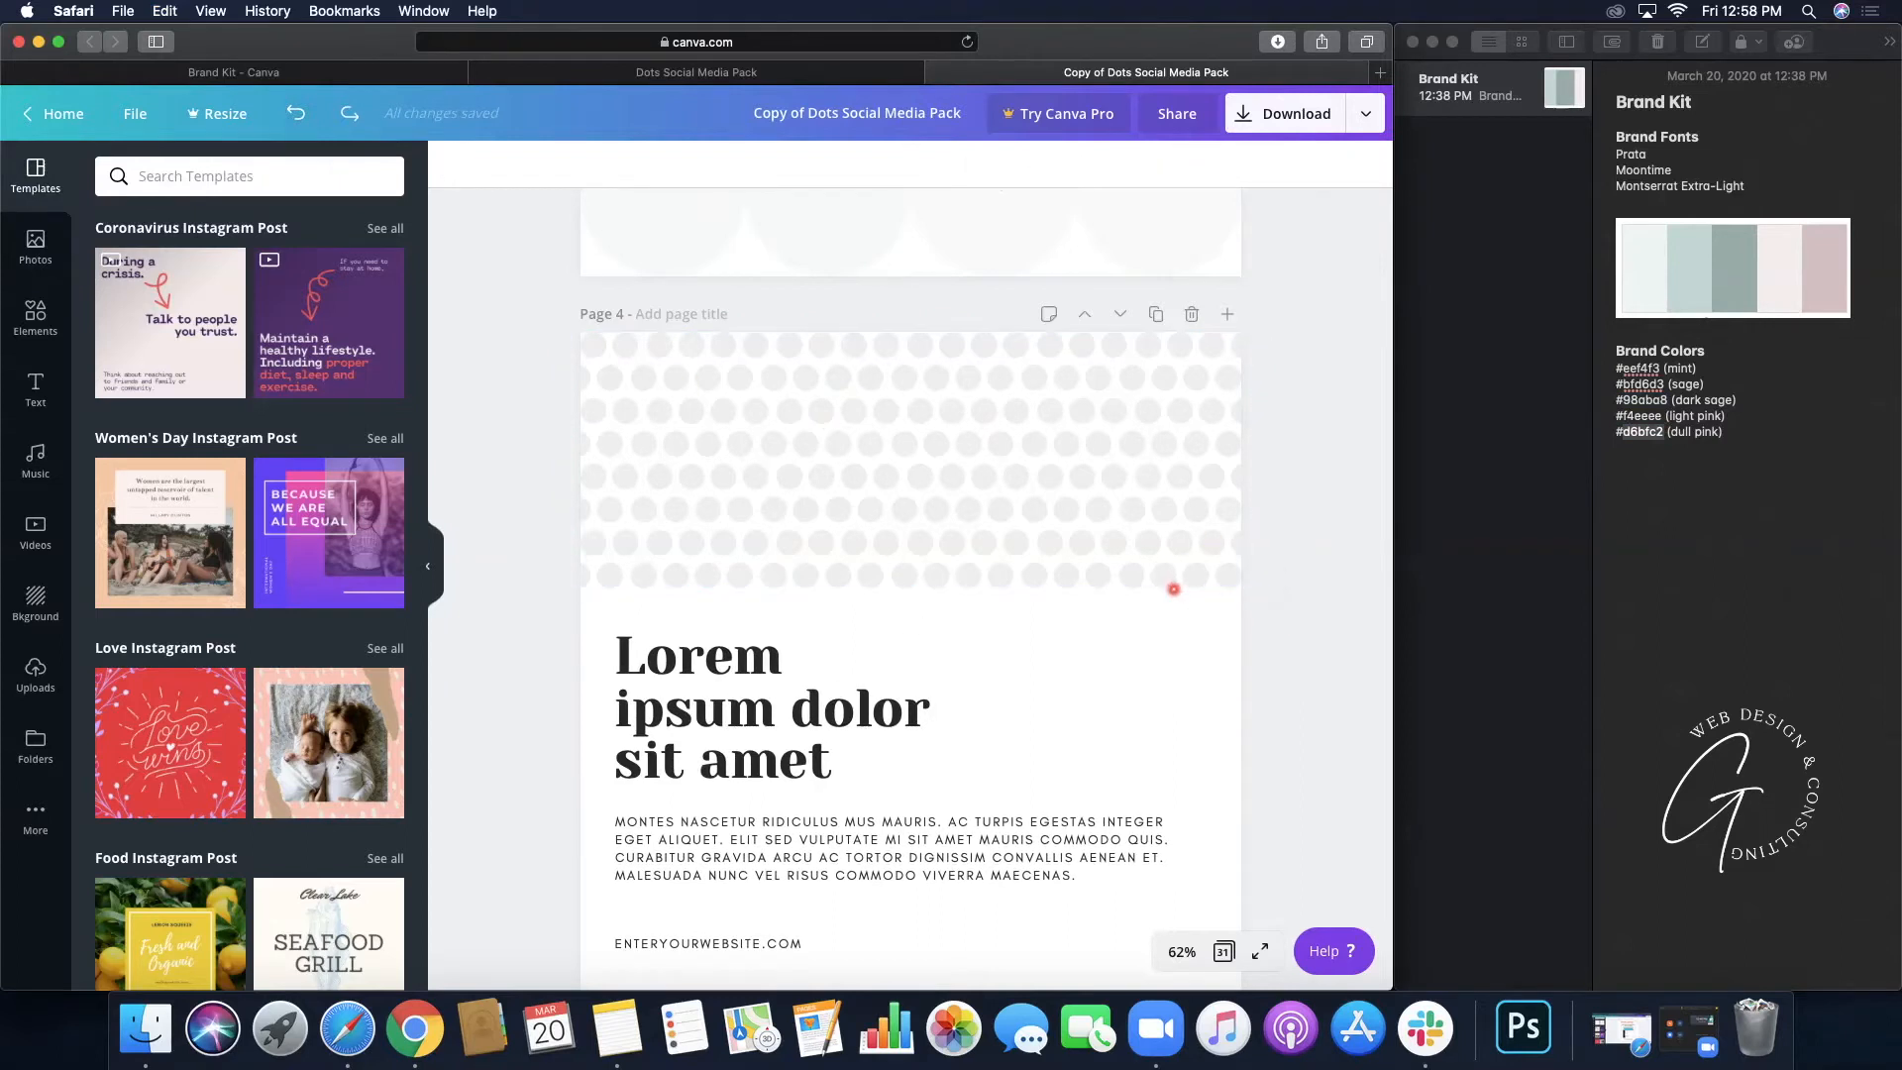
pyautogui.click(1175, 586)
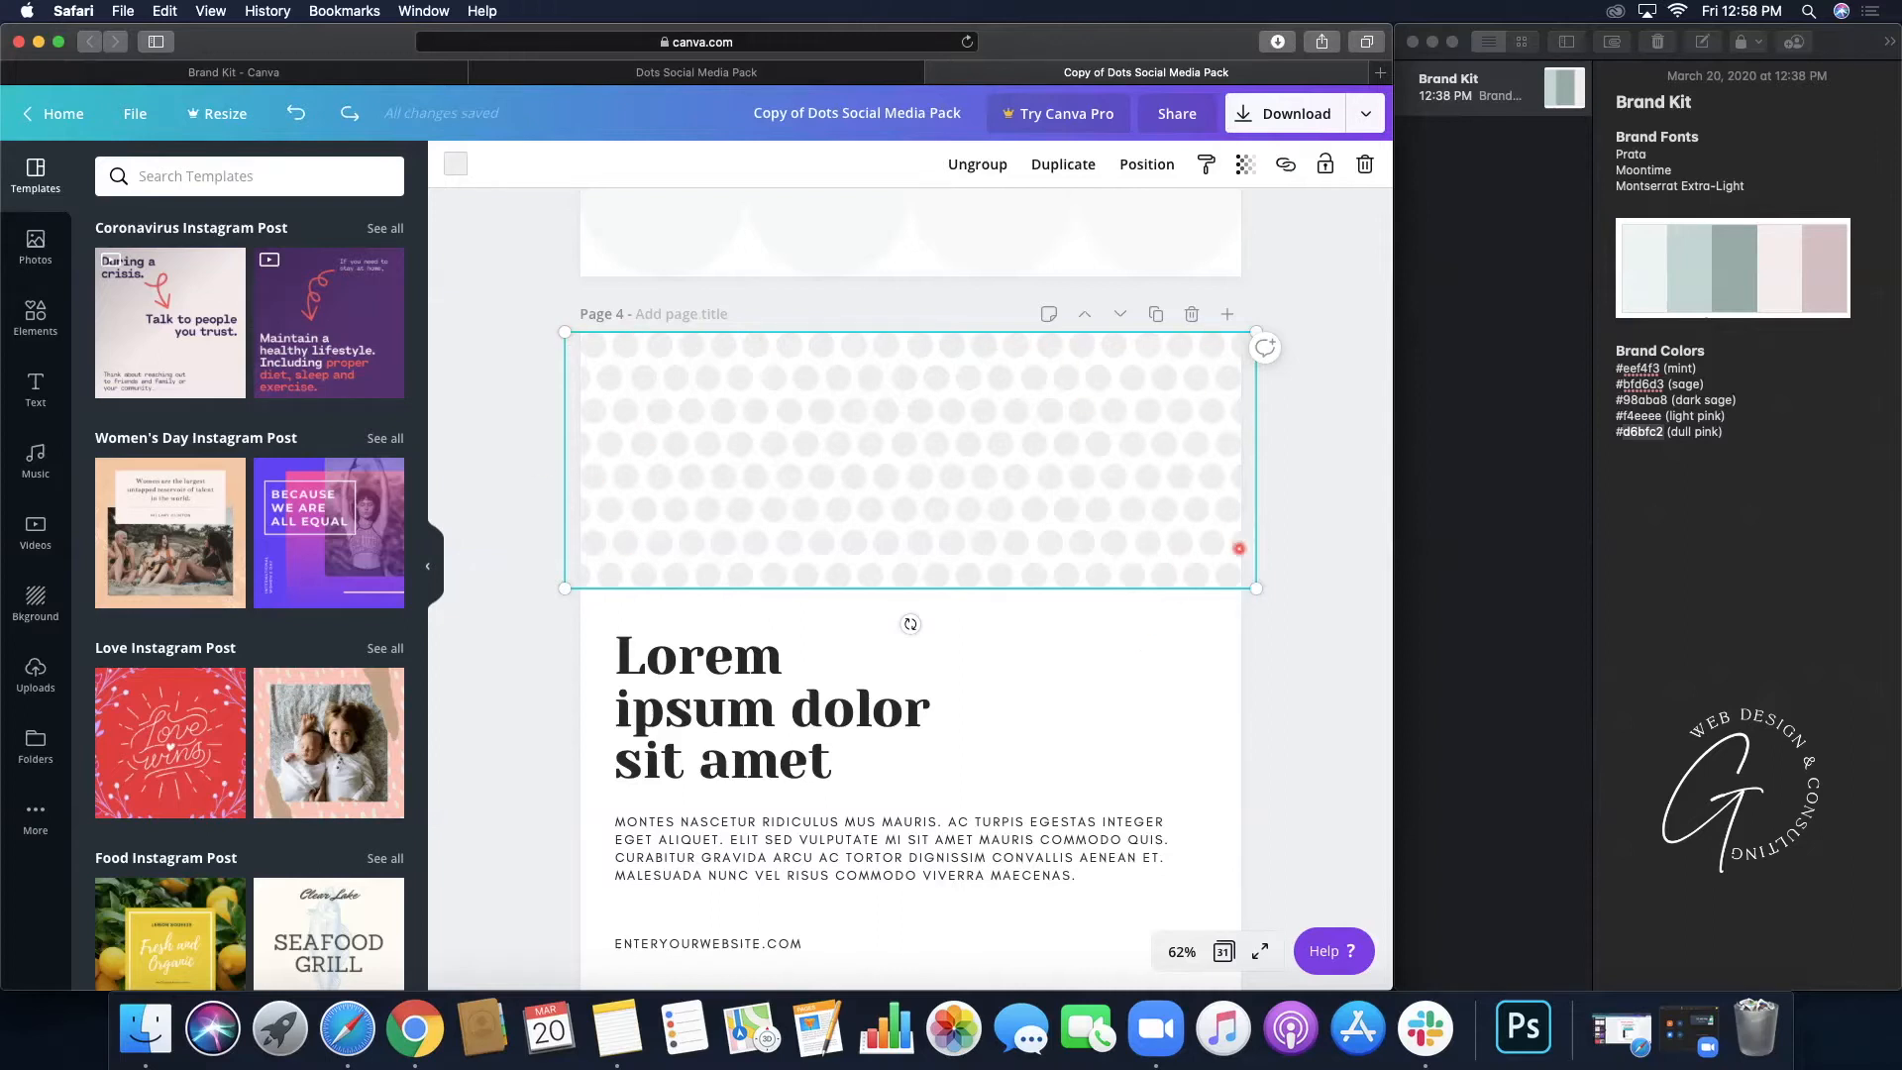
# - Set the page 4 dot pattern's colour to the dull pink #d6bfc2
pyautogui.click(455, 165)
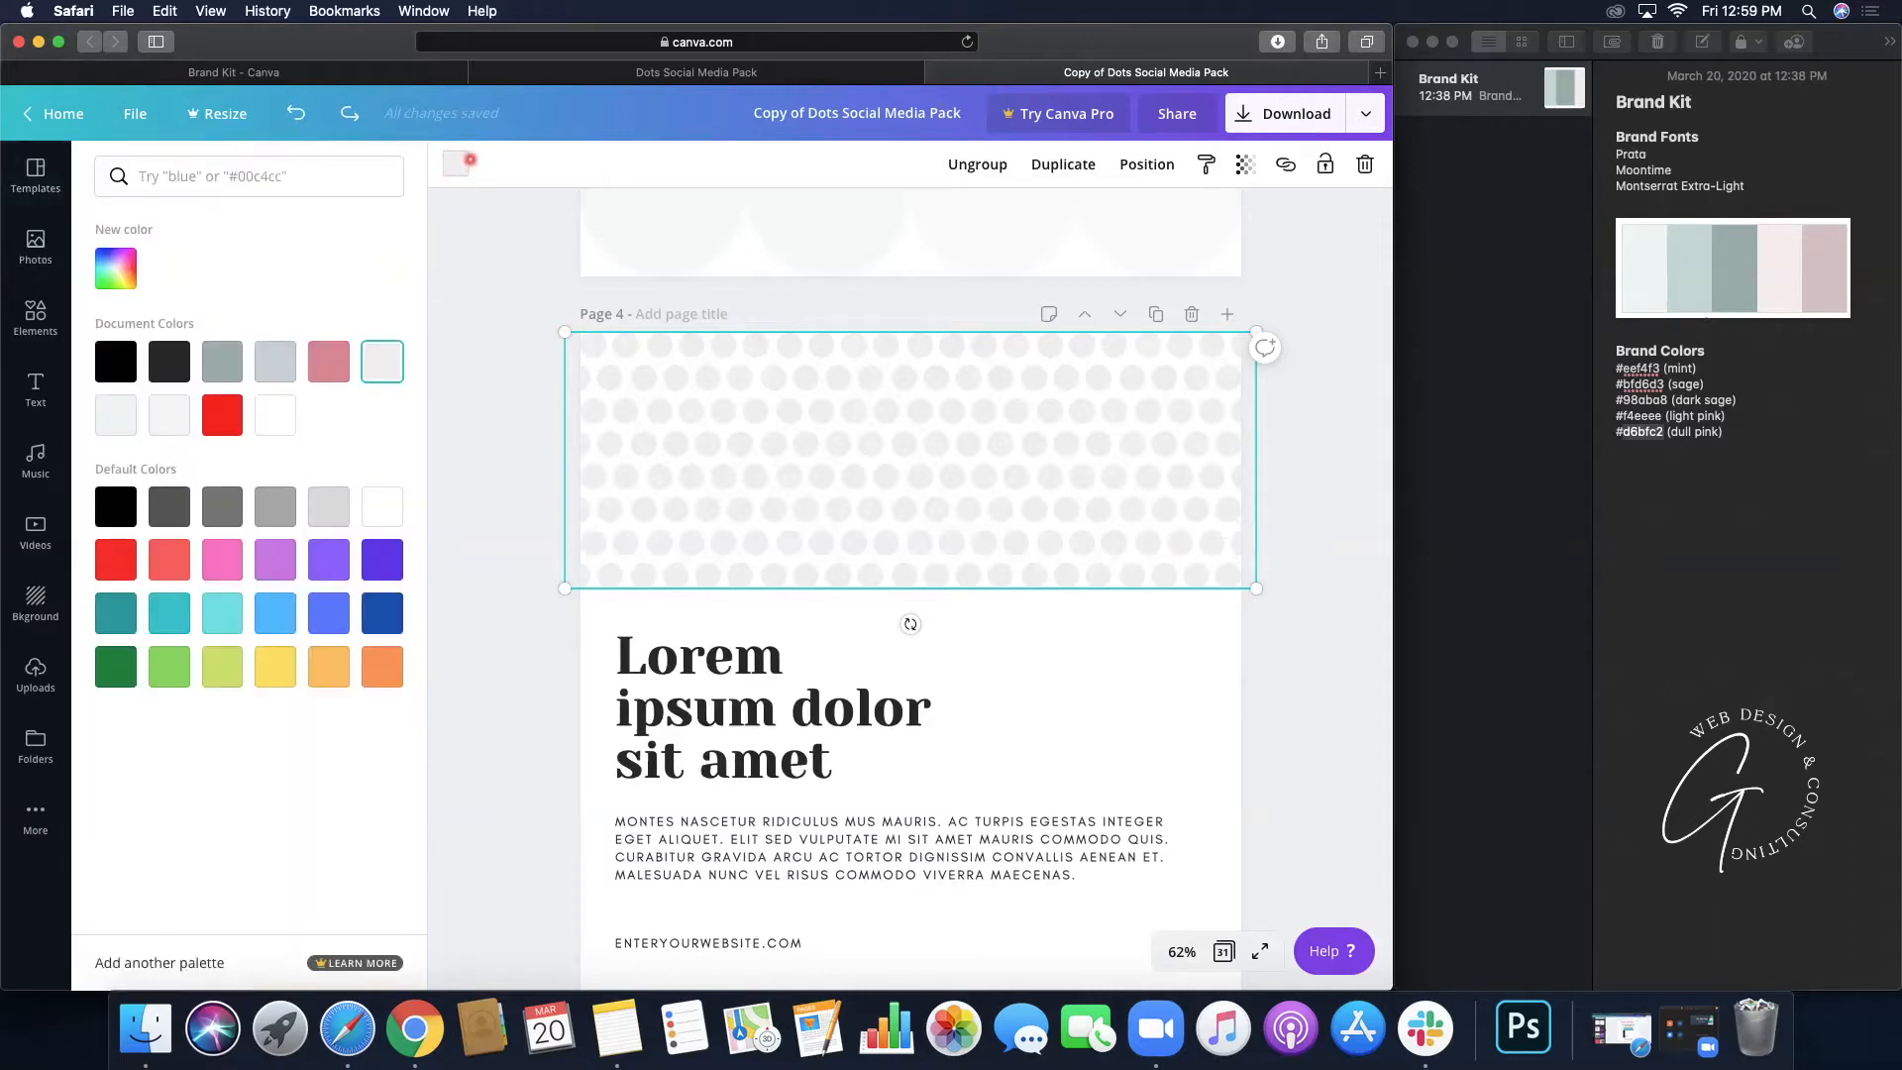
pyautogui.click(116, 267)
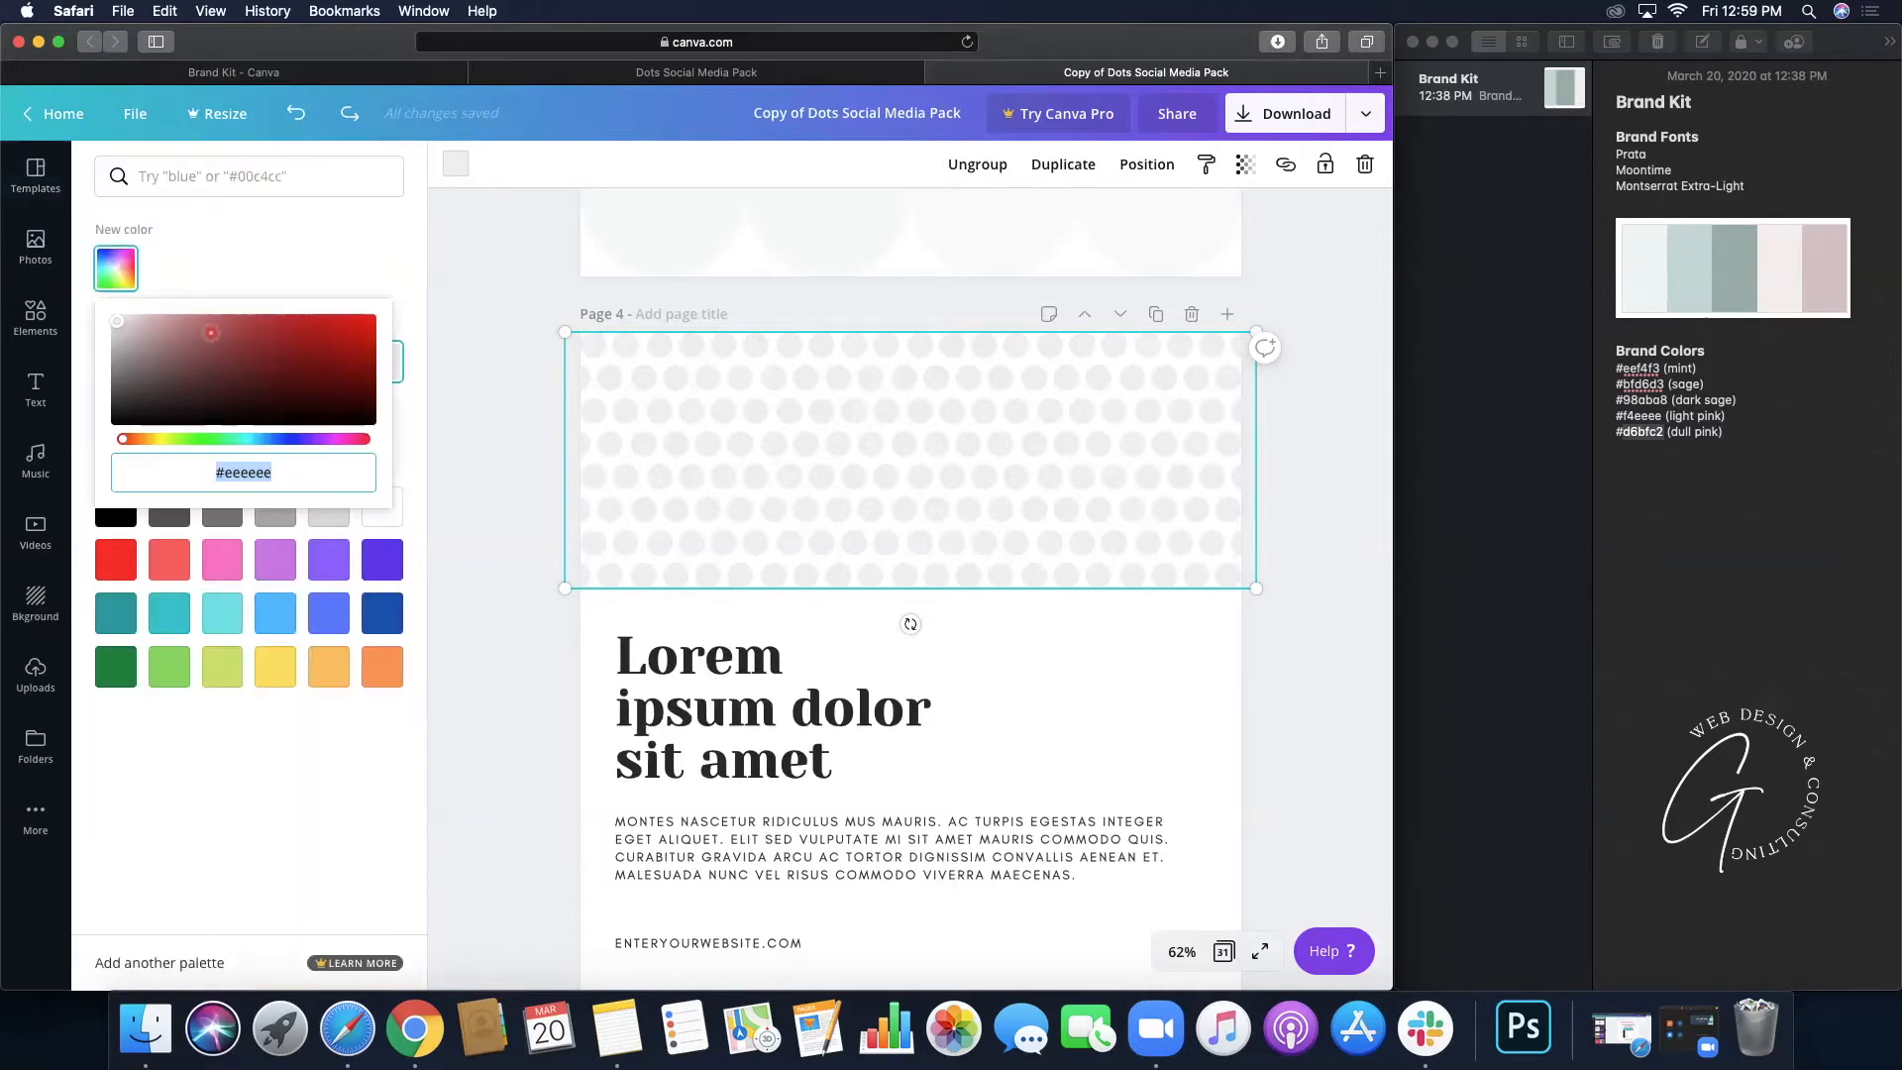
pyautogui.press('super+v')
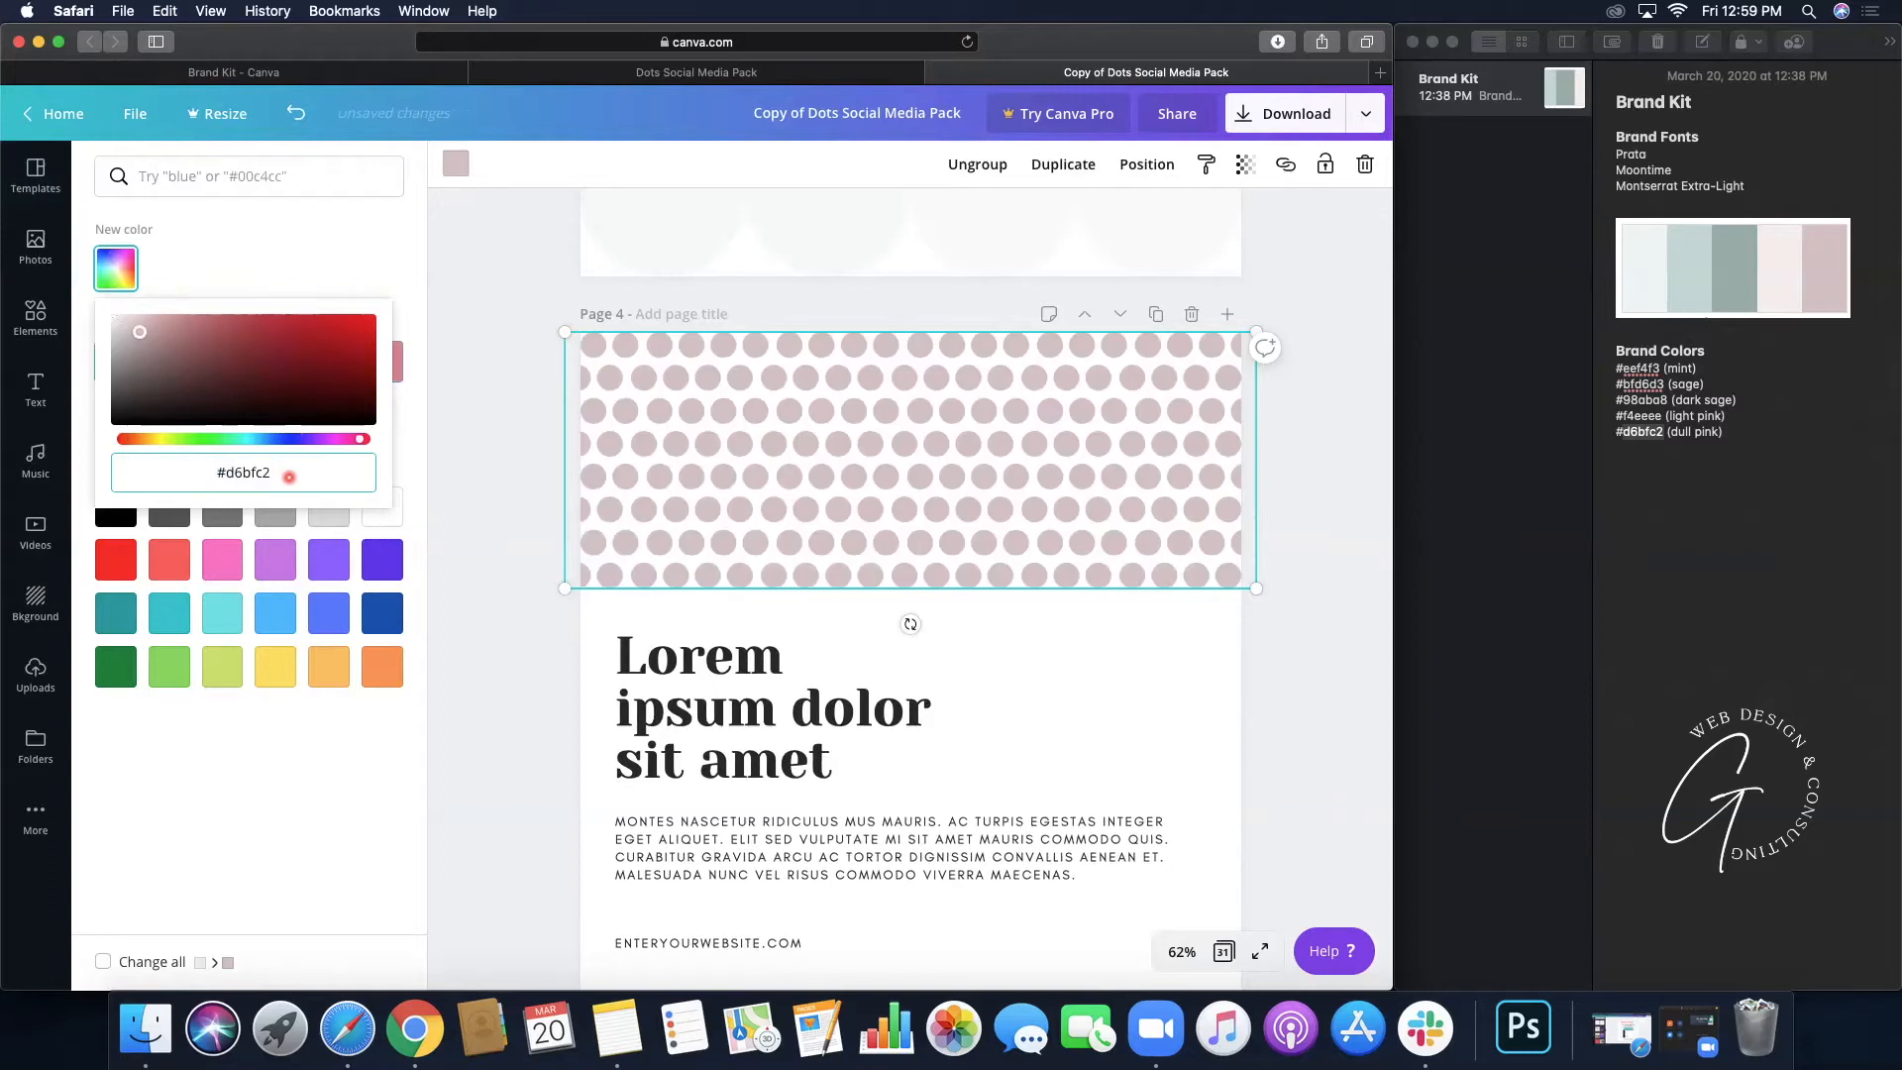
pyautogui.press('Return')
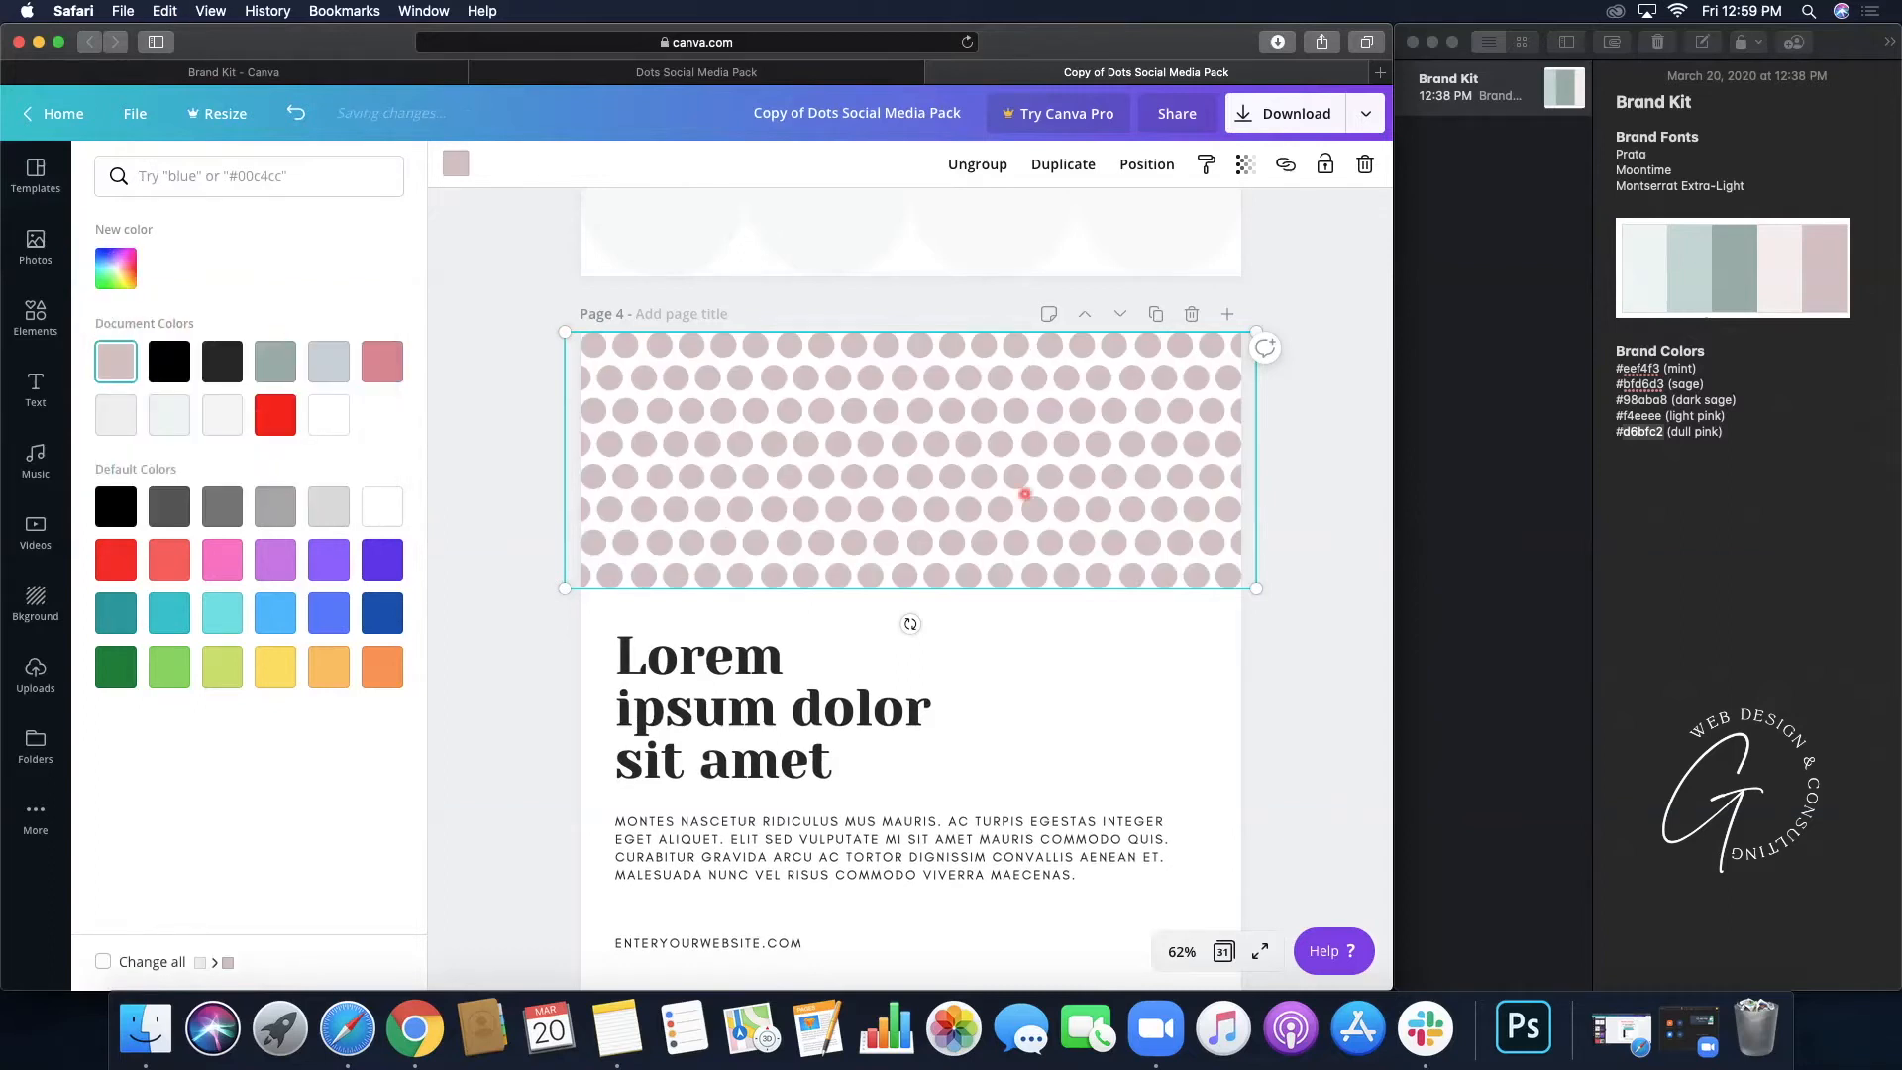
pyautogui.scroll(-2, 1025, 494)
# - Set page 4's heading to Prata, and the body and website lines to Montserrat Extra-Light with a bold website line
pyautogui.click(835, 609)
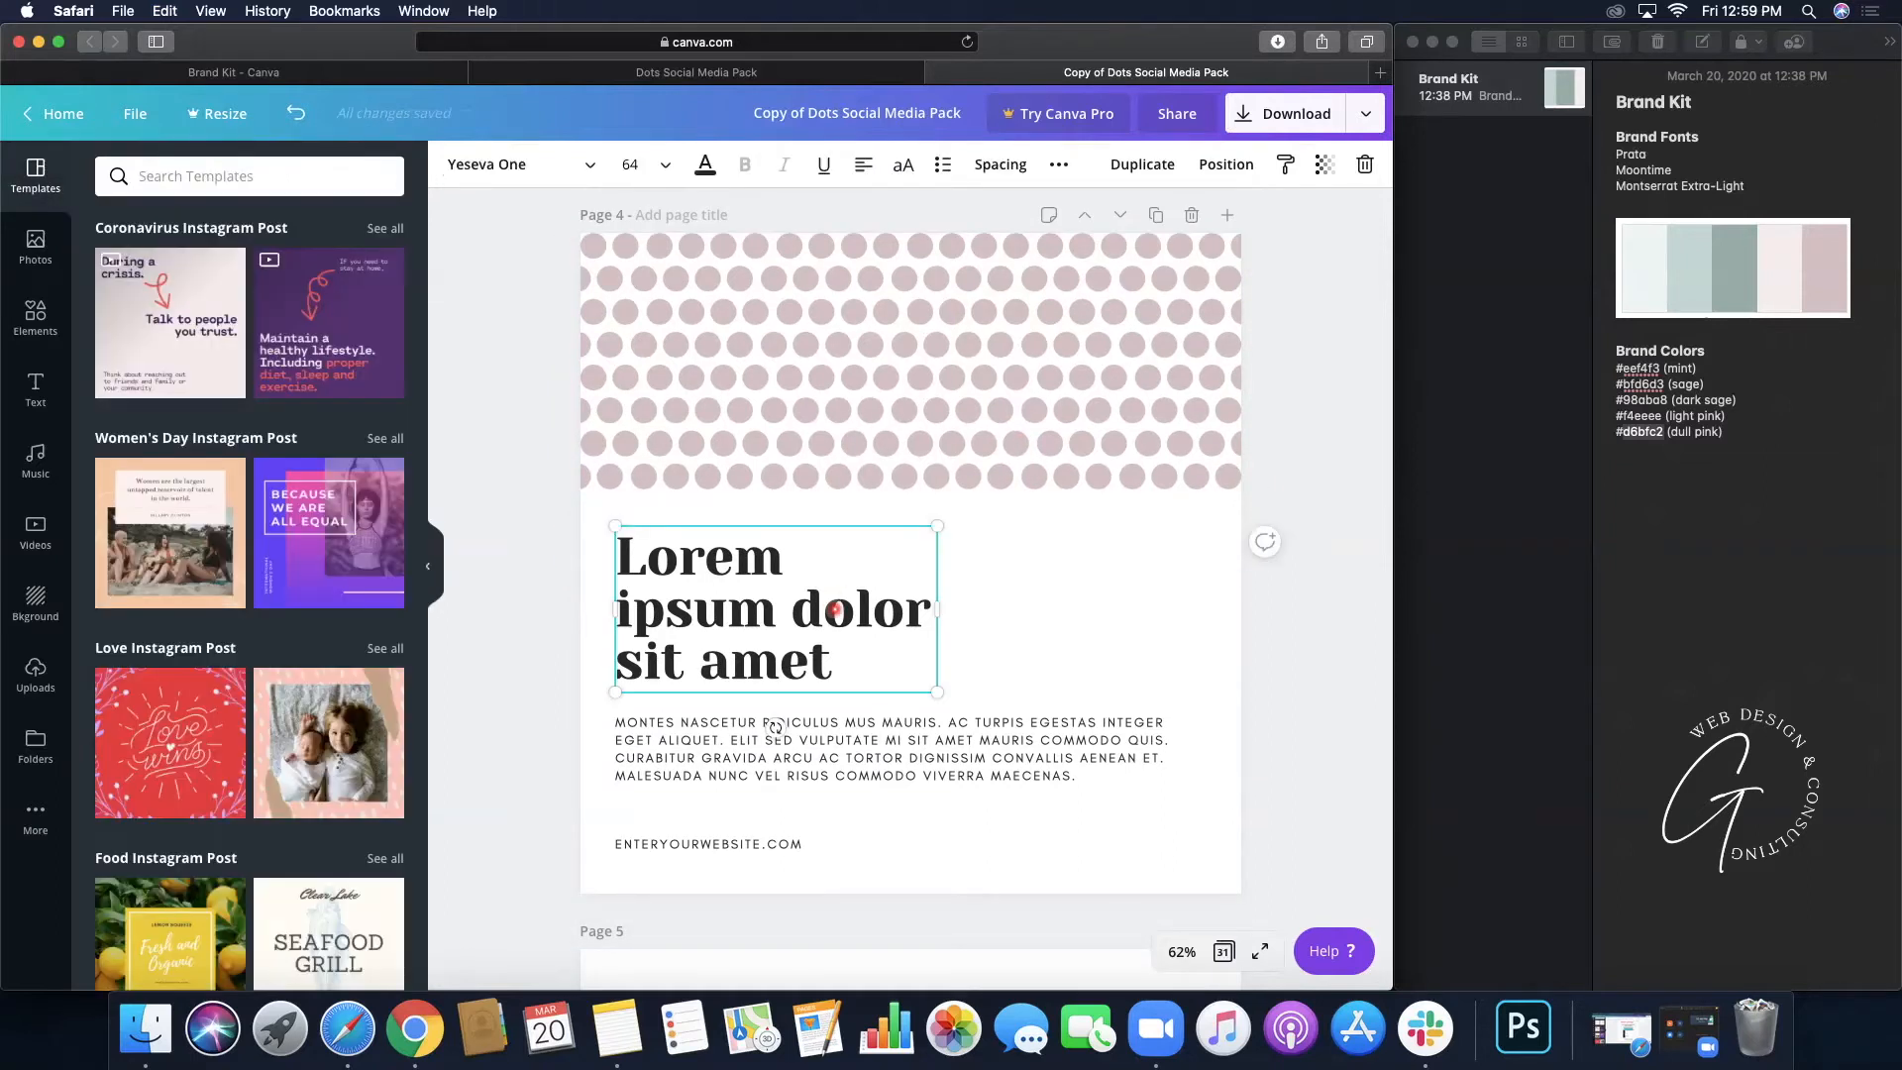
pyautogui.click(586, 169)
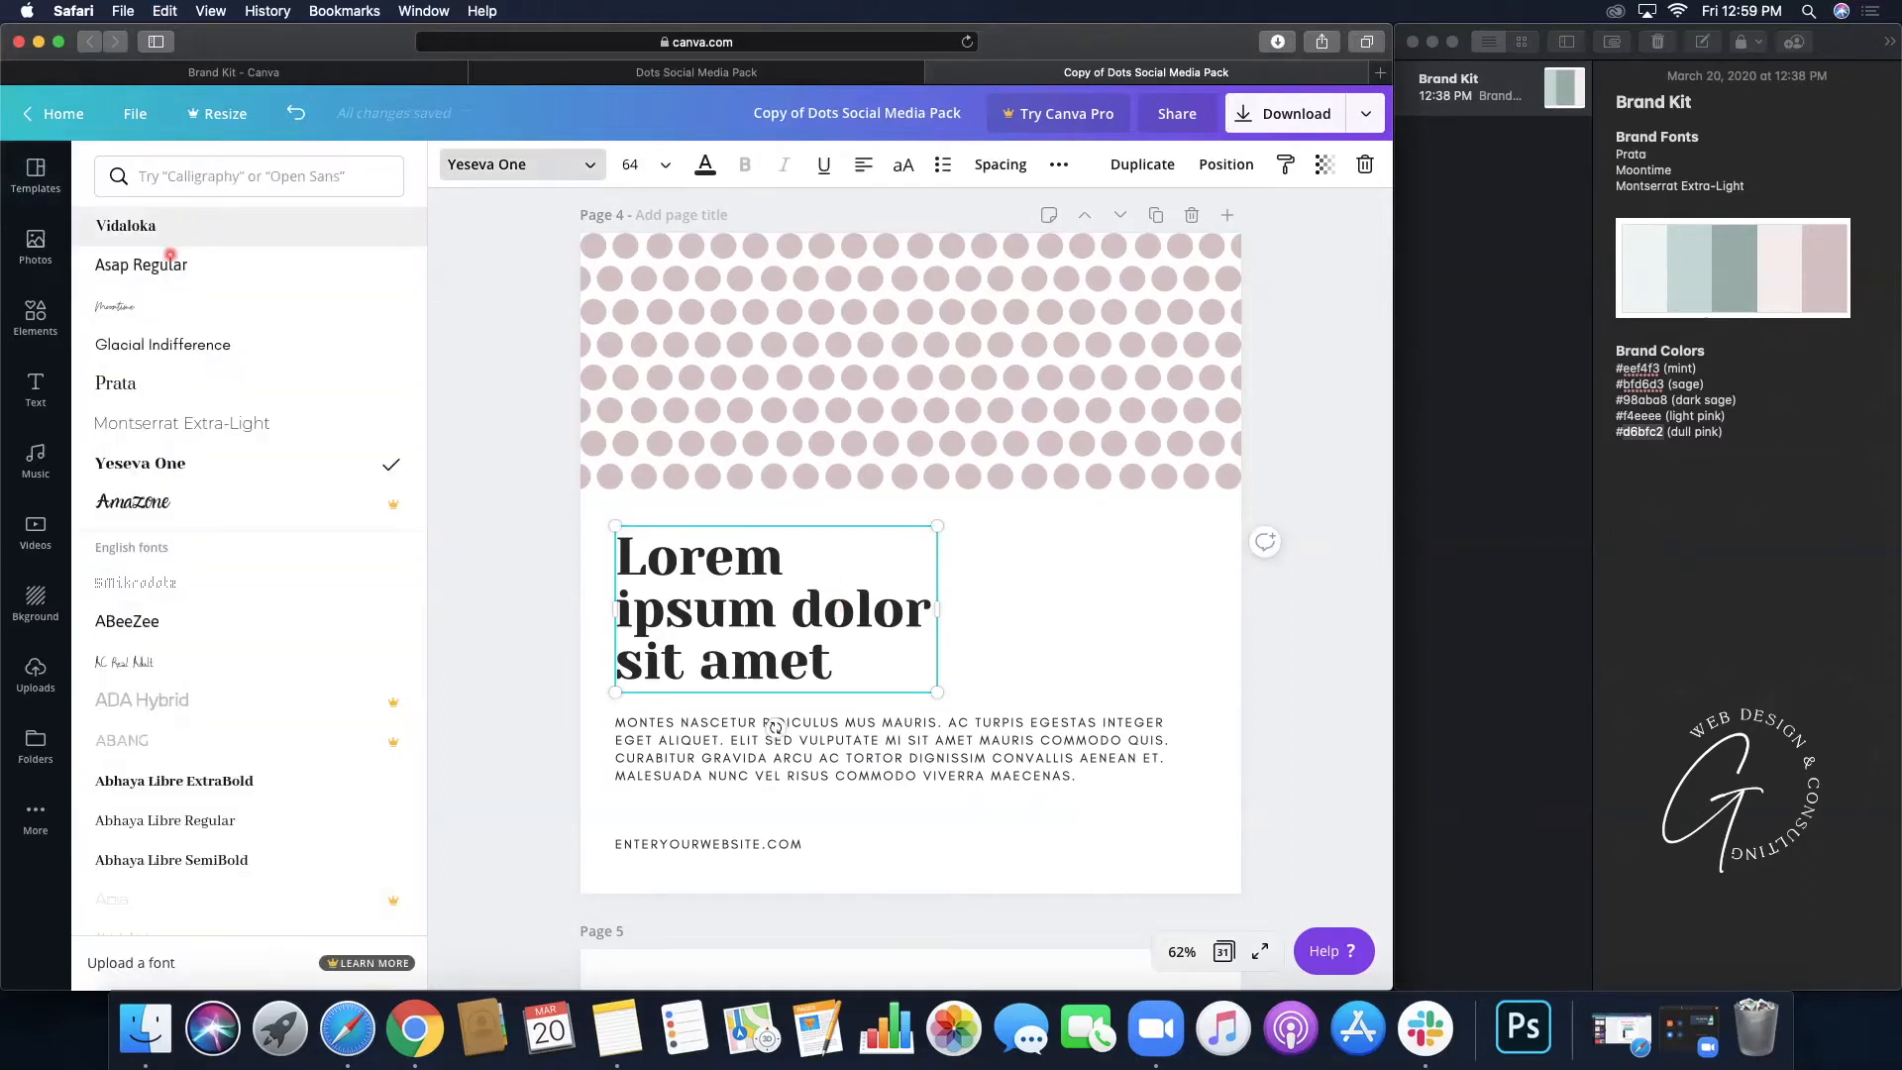
pyautogui.click(146, 396)
pyautogui.click(673, 774)
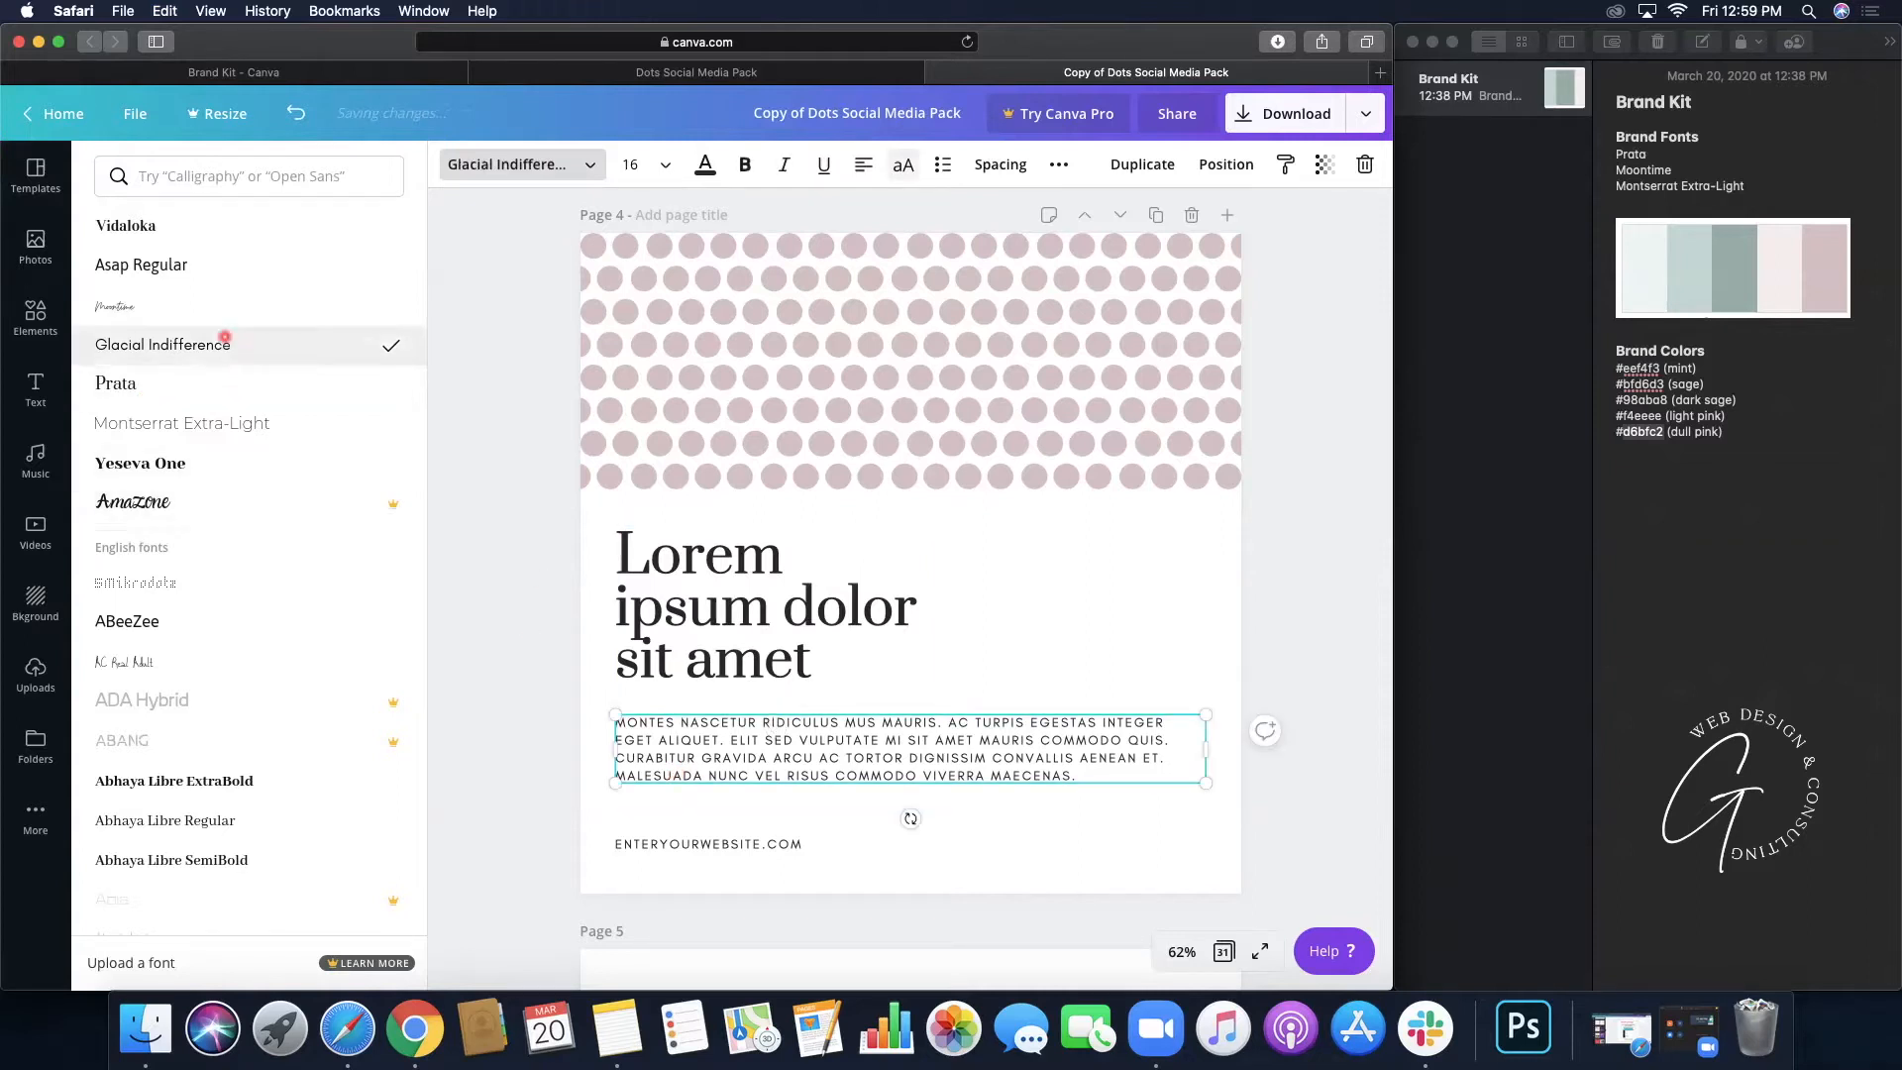
pyautogui.click(208, 423)
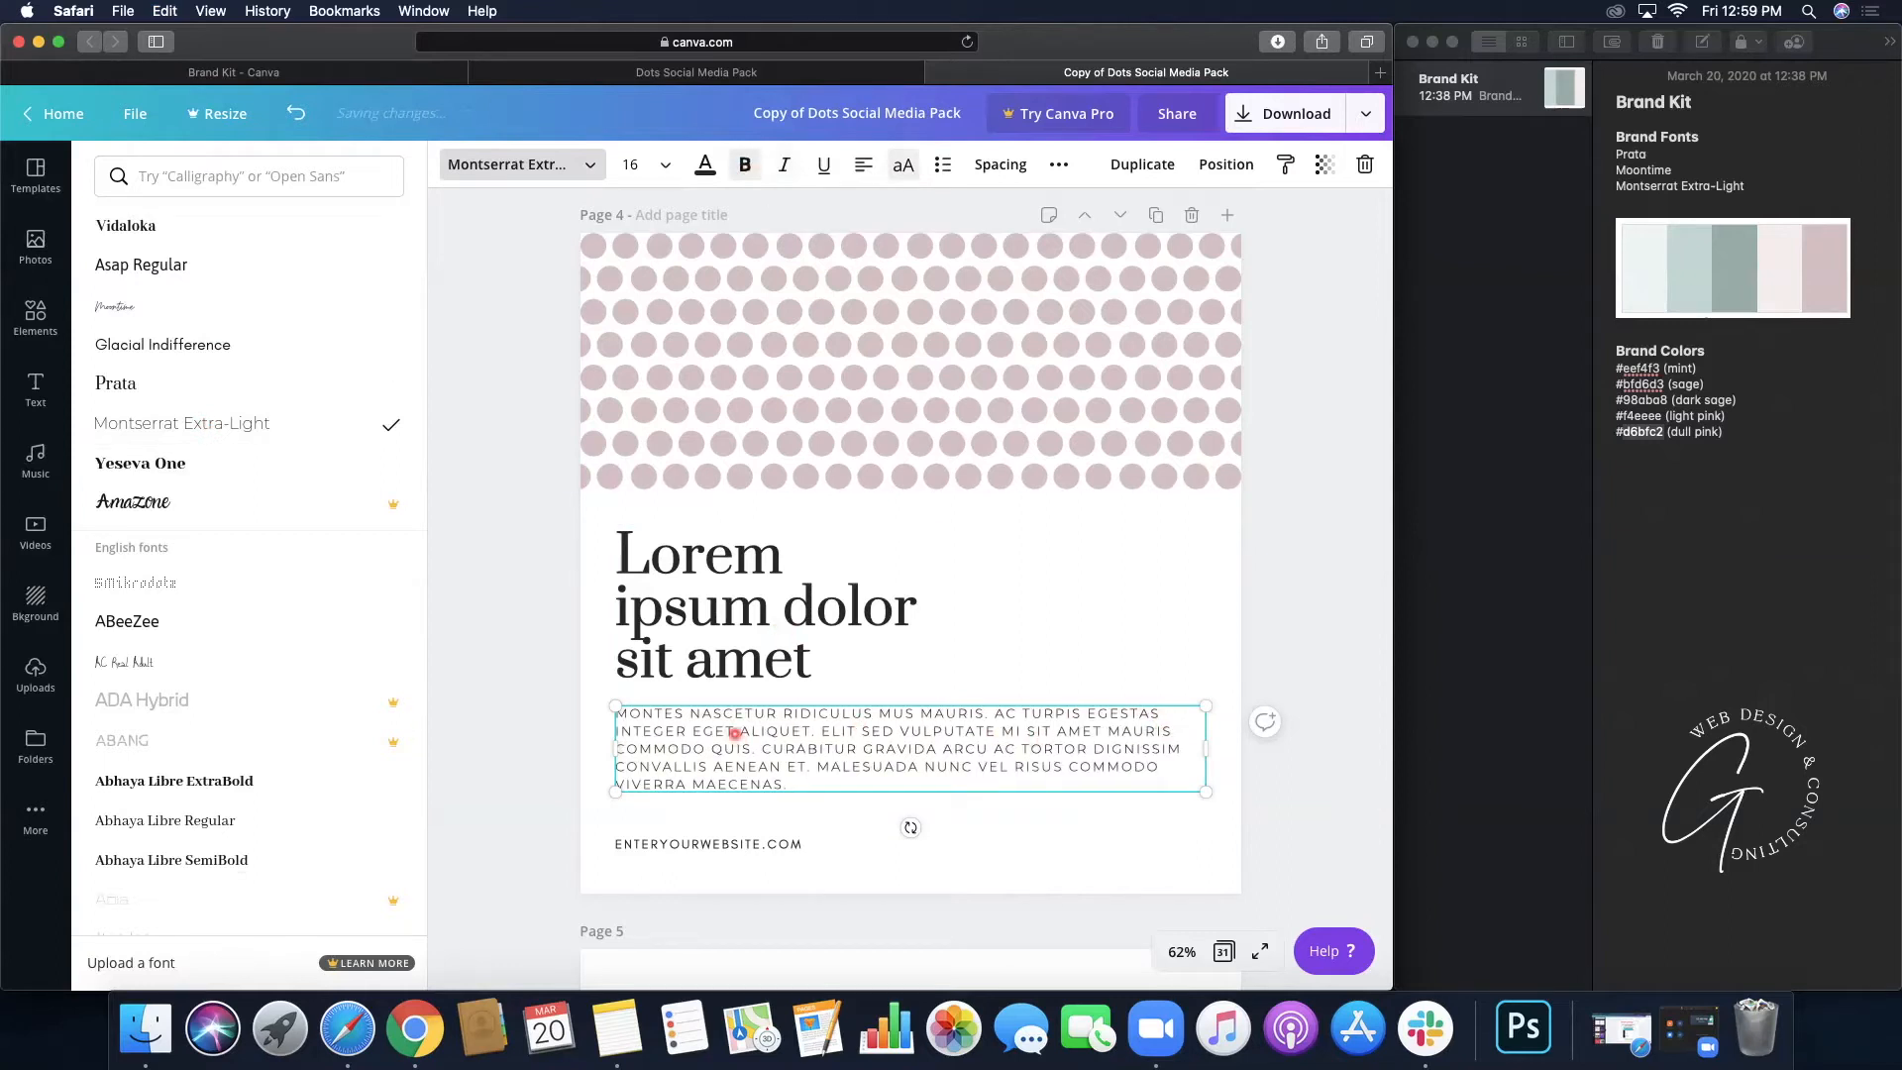
pyautogui.click(723, 847)
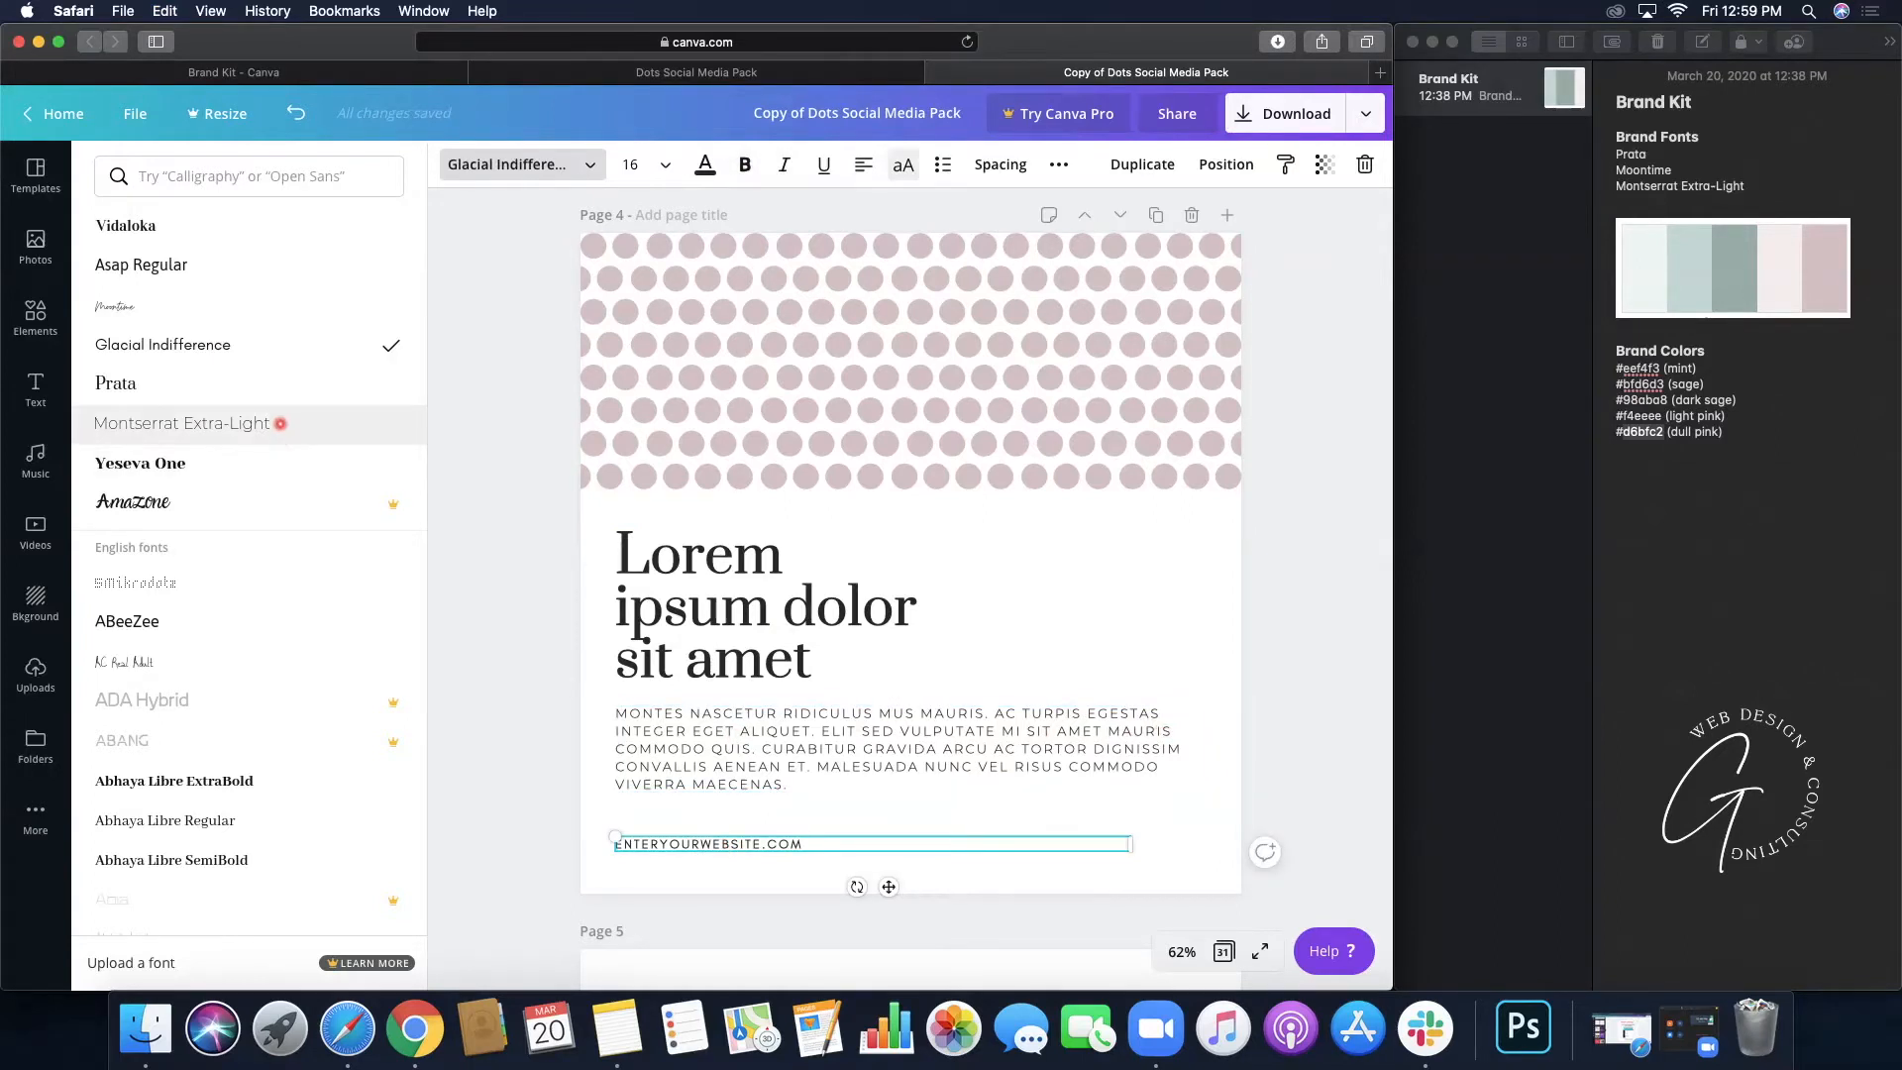
pyautogui.click(280, 422)
pyautogui.click(744, 165)
pyautogui.click(1298, 679)
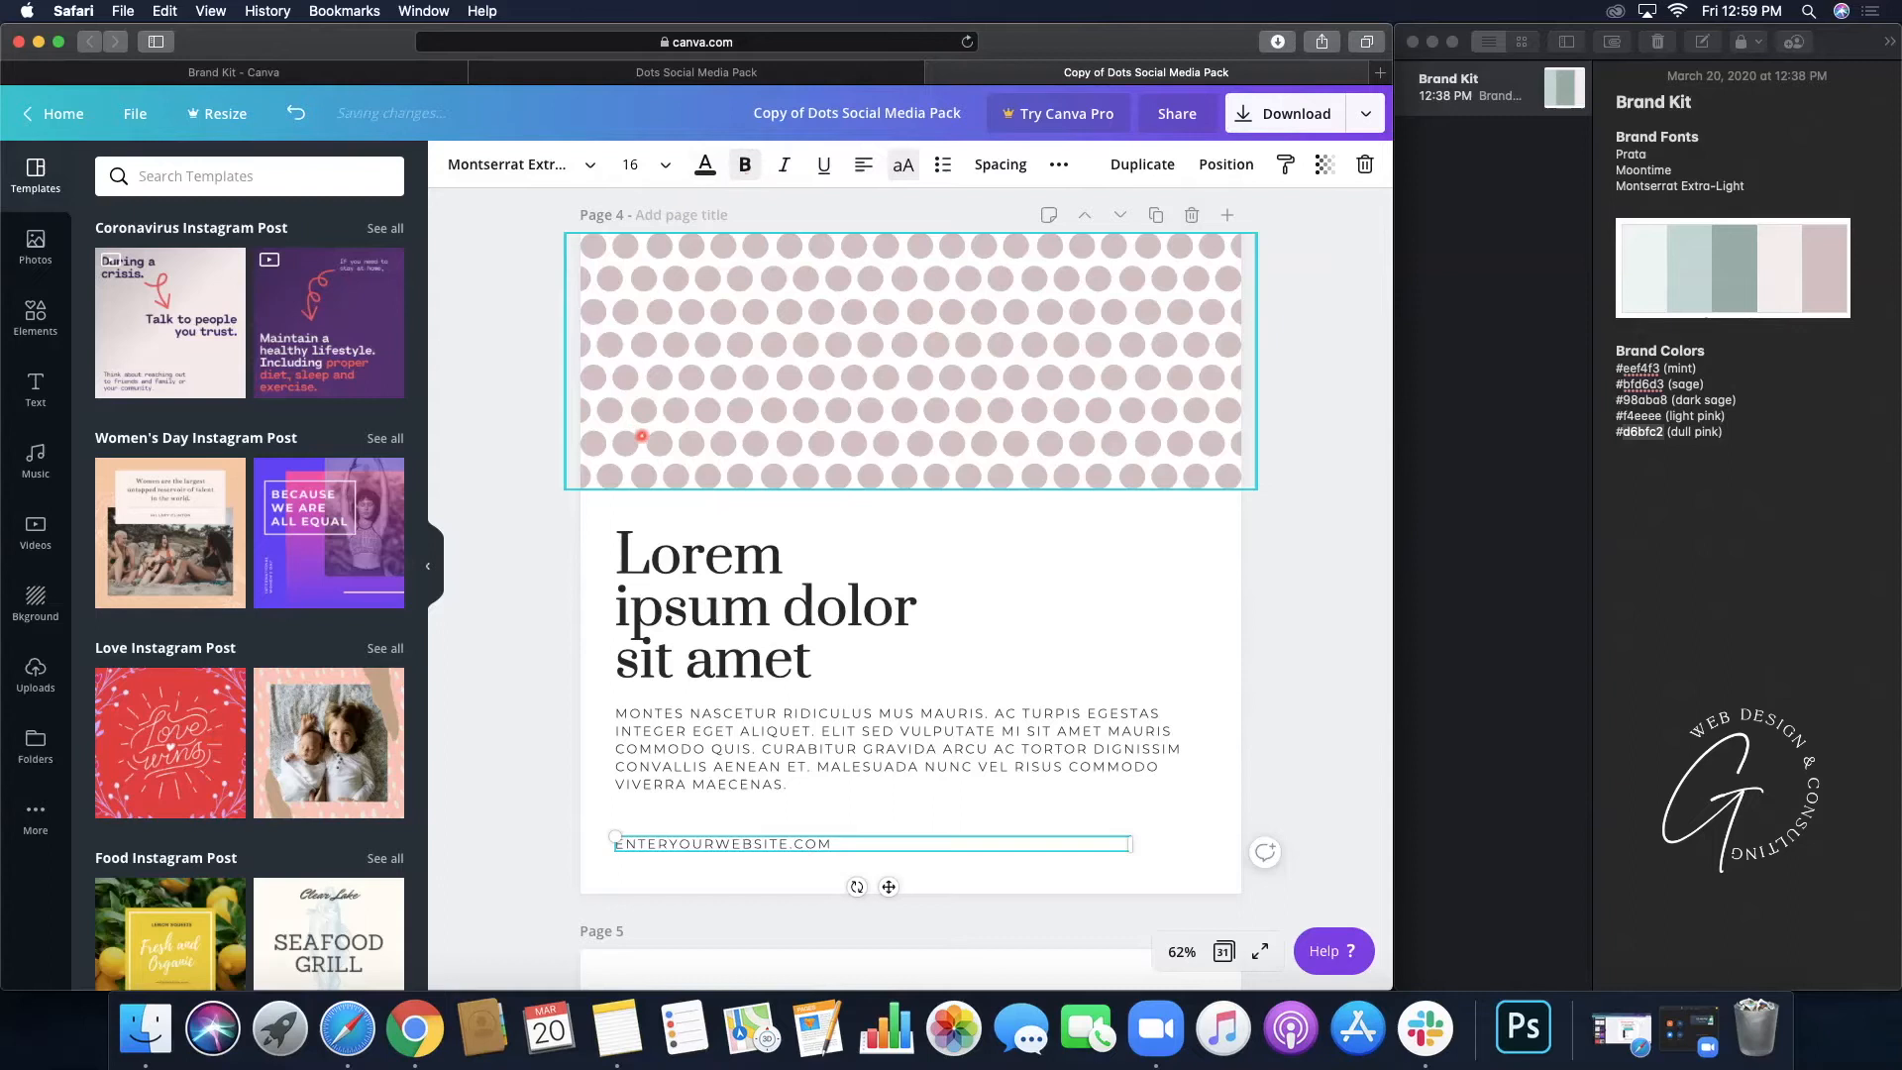
# - Copy #f4eeee from the colour notes and apply it as a custom colour to one dot
pyautogui.doubleClick(1634, 431)
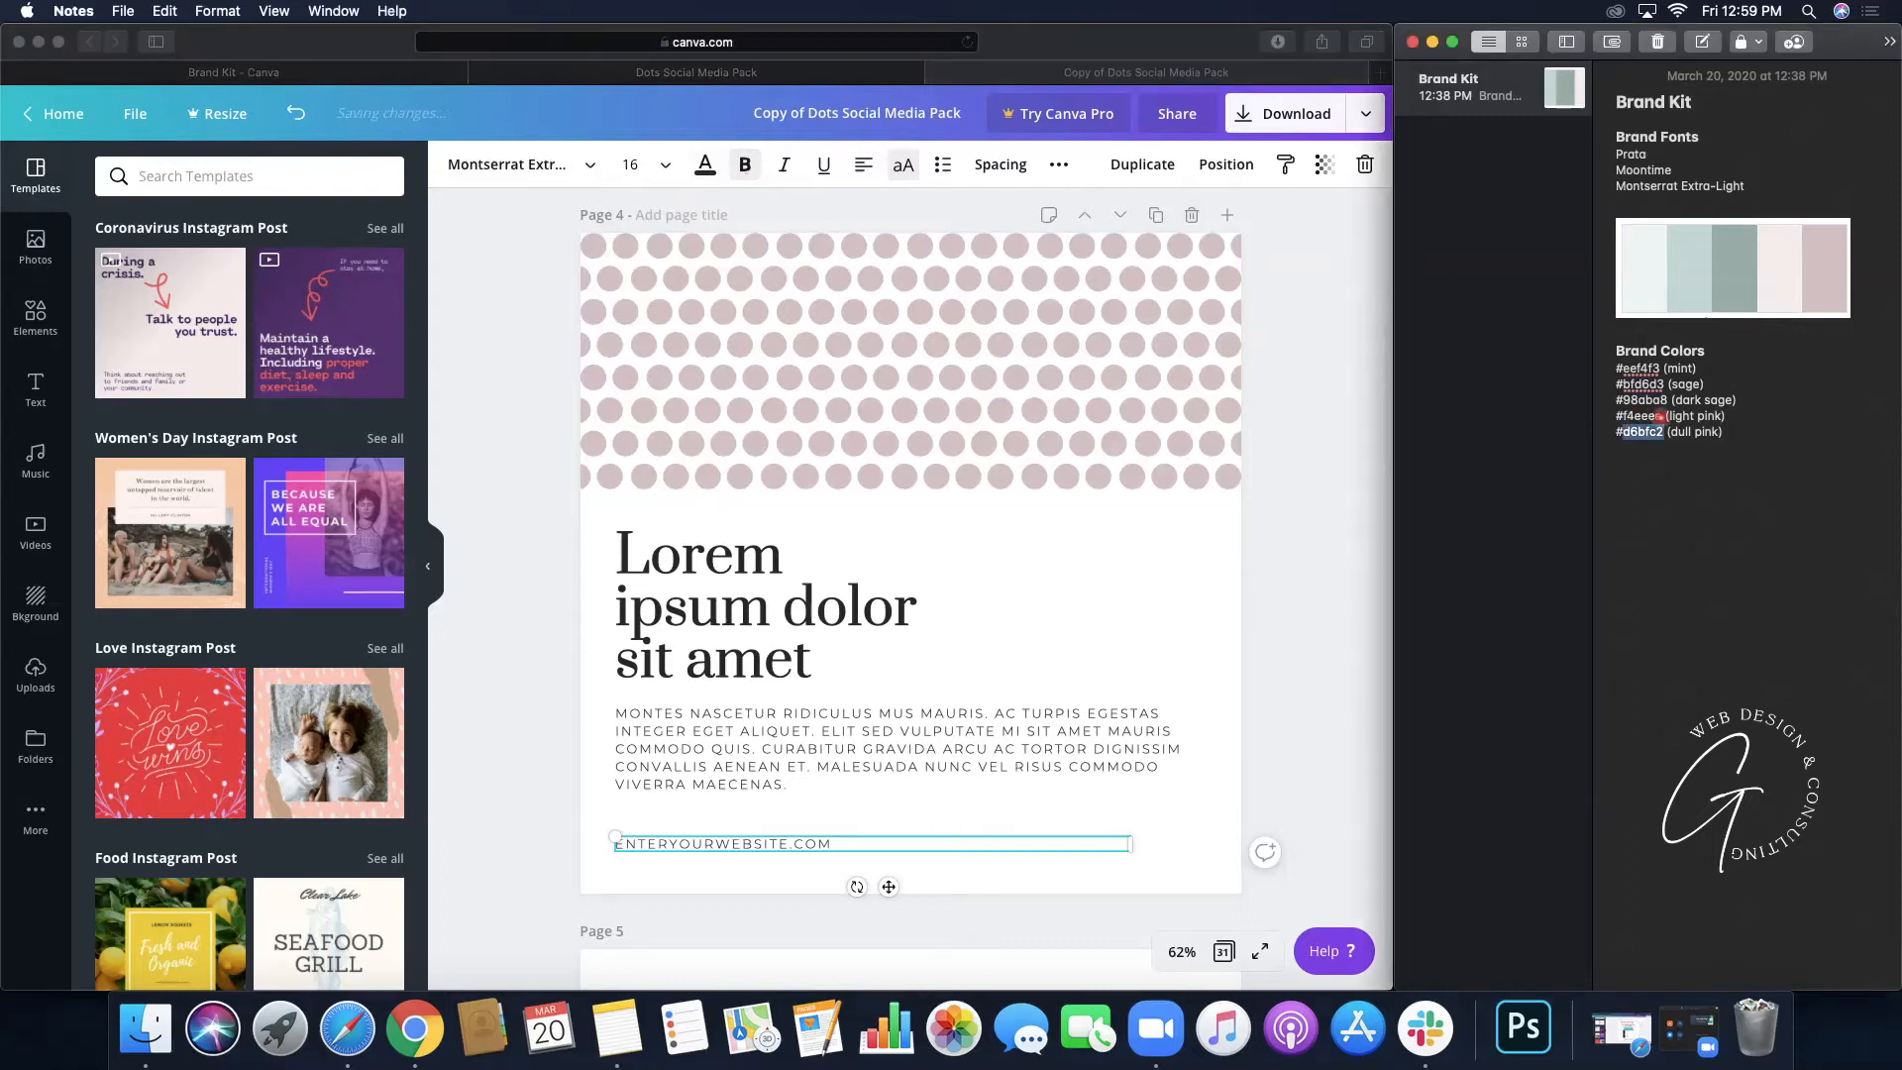
pyautogui.moveTo(1659, 416); pyautogui.dragTo(1637, 416)
pyautogui.click(637, 279)
pyautogui.click(645, 278)
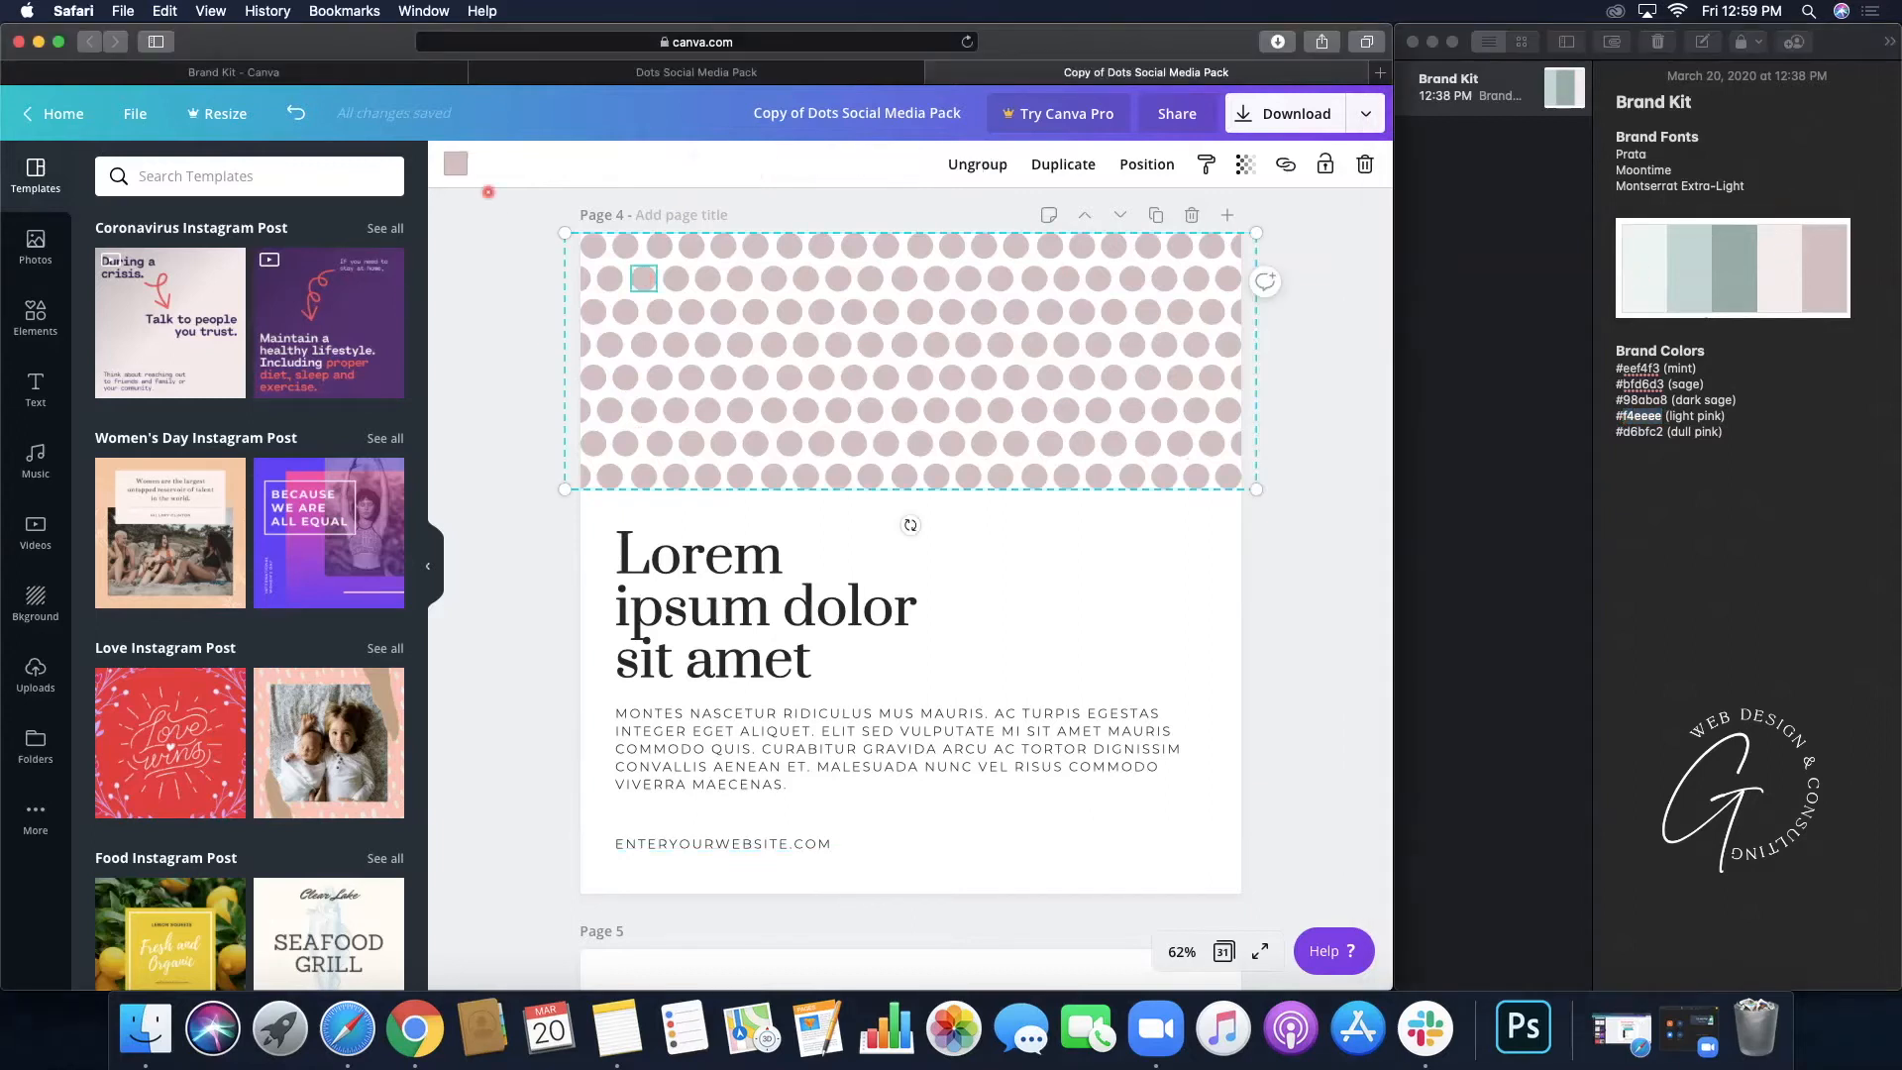
pyautogui.click(454, 164)
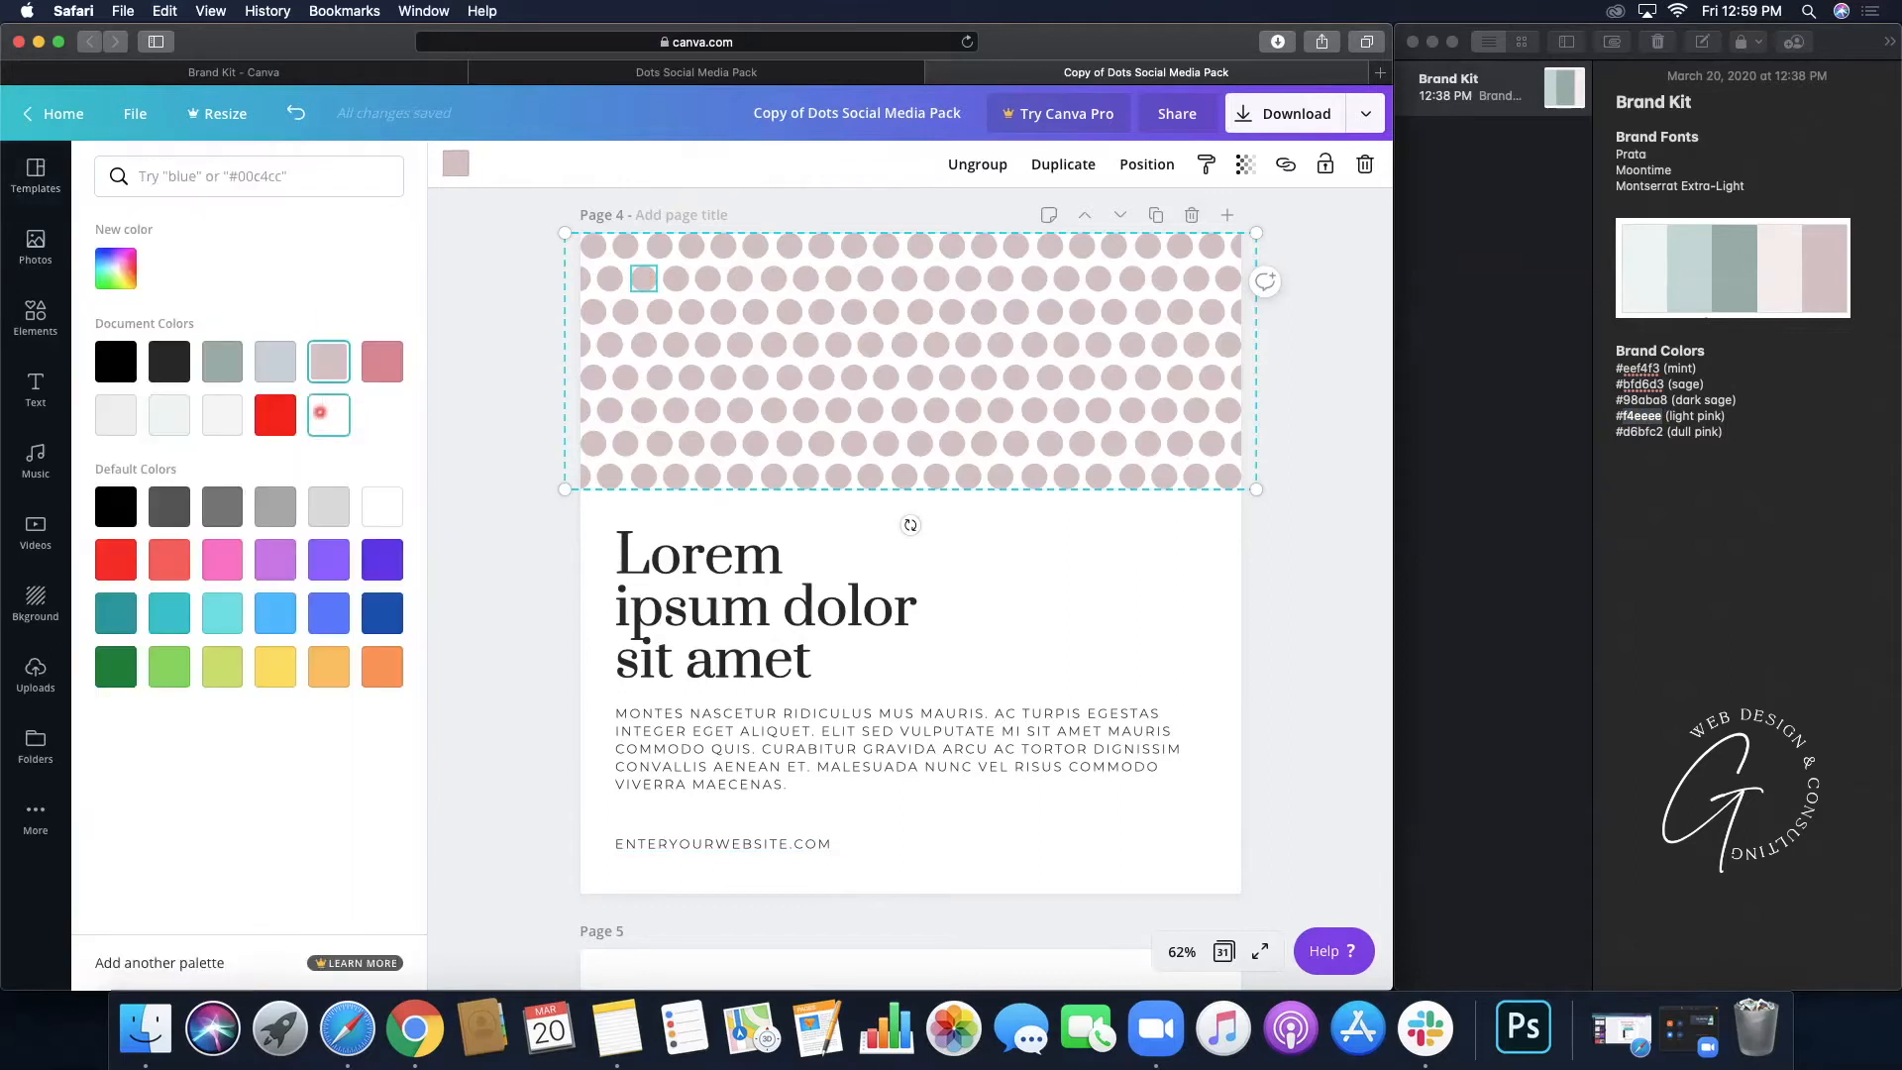
pyautogui.click(116, 268)
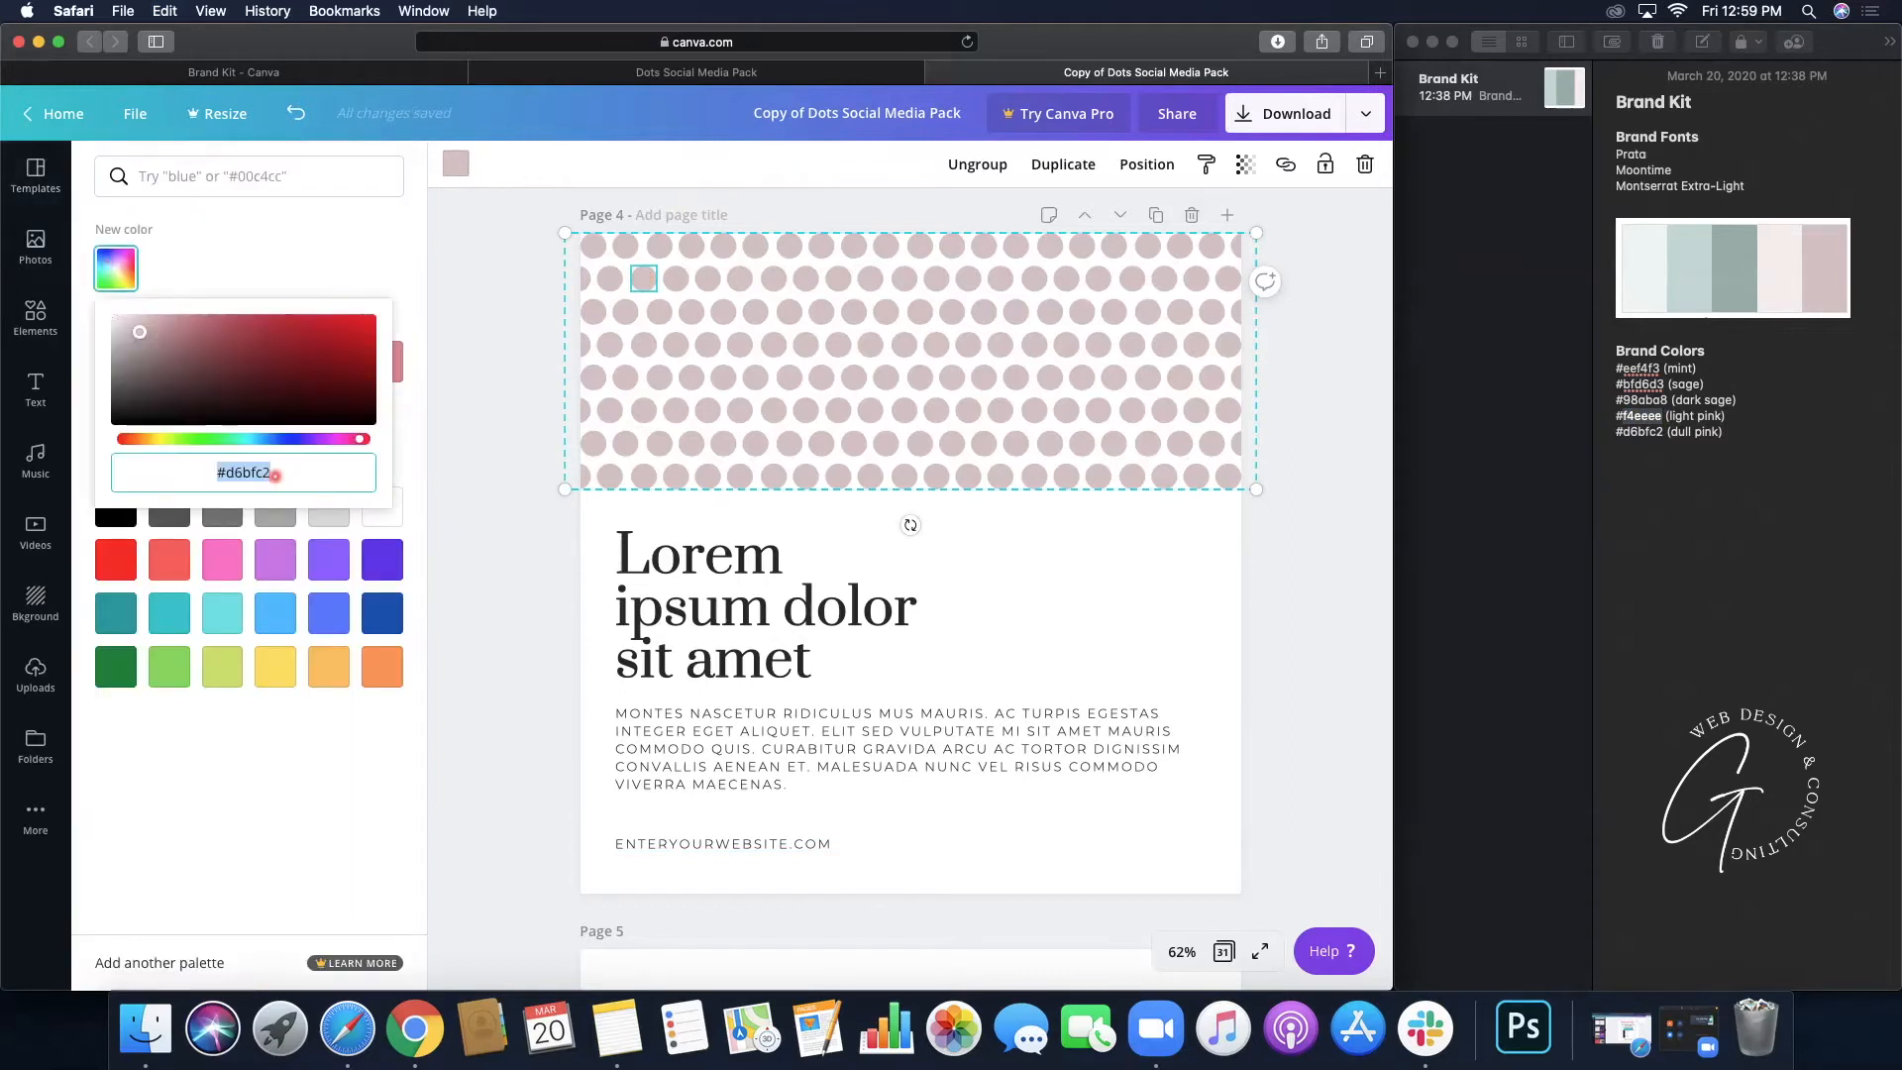
pyautogui.write('#f4eeee')
pyautogui.press('Return')
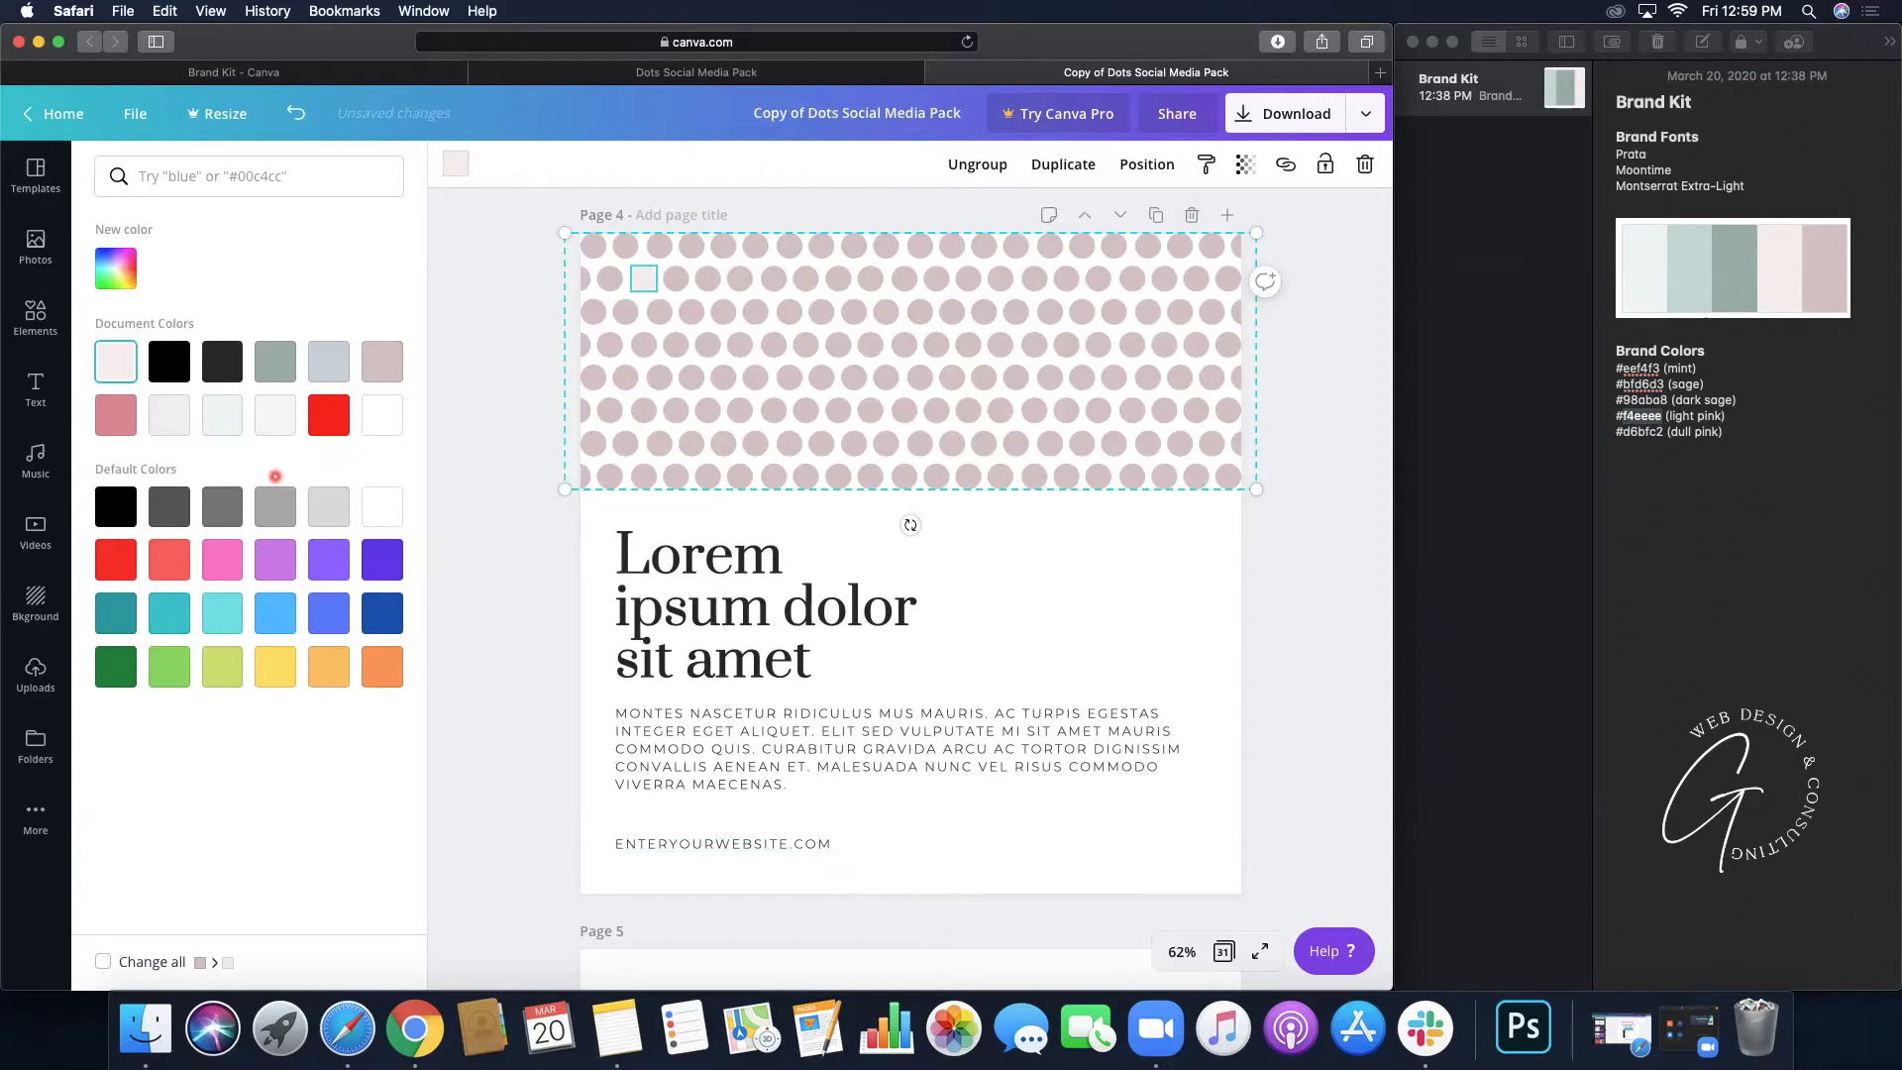
# - Recolour four more dots in the page 4 pattern light pink #f4eeee
pyautogui.click(849, 380)
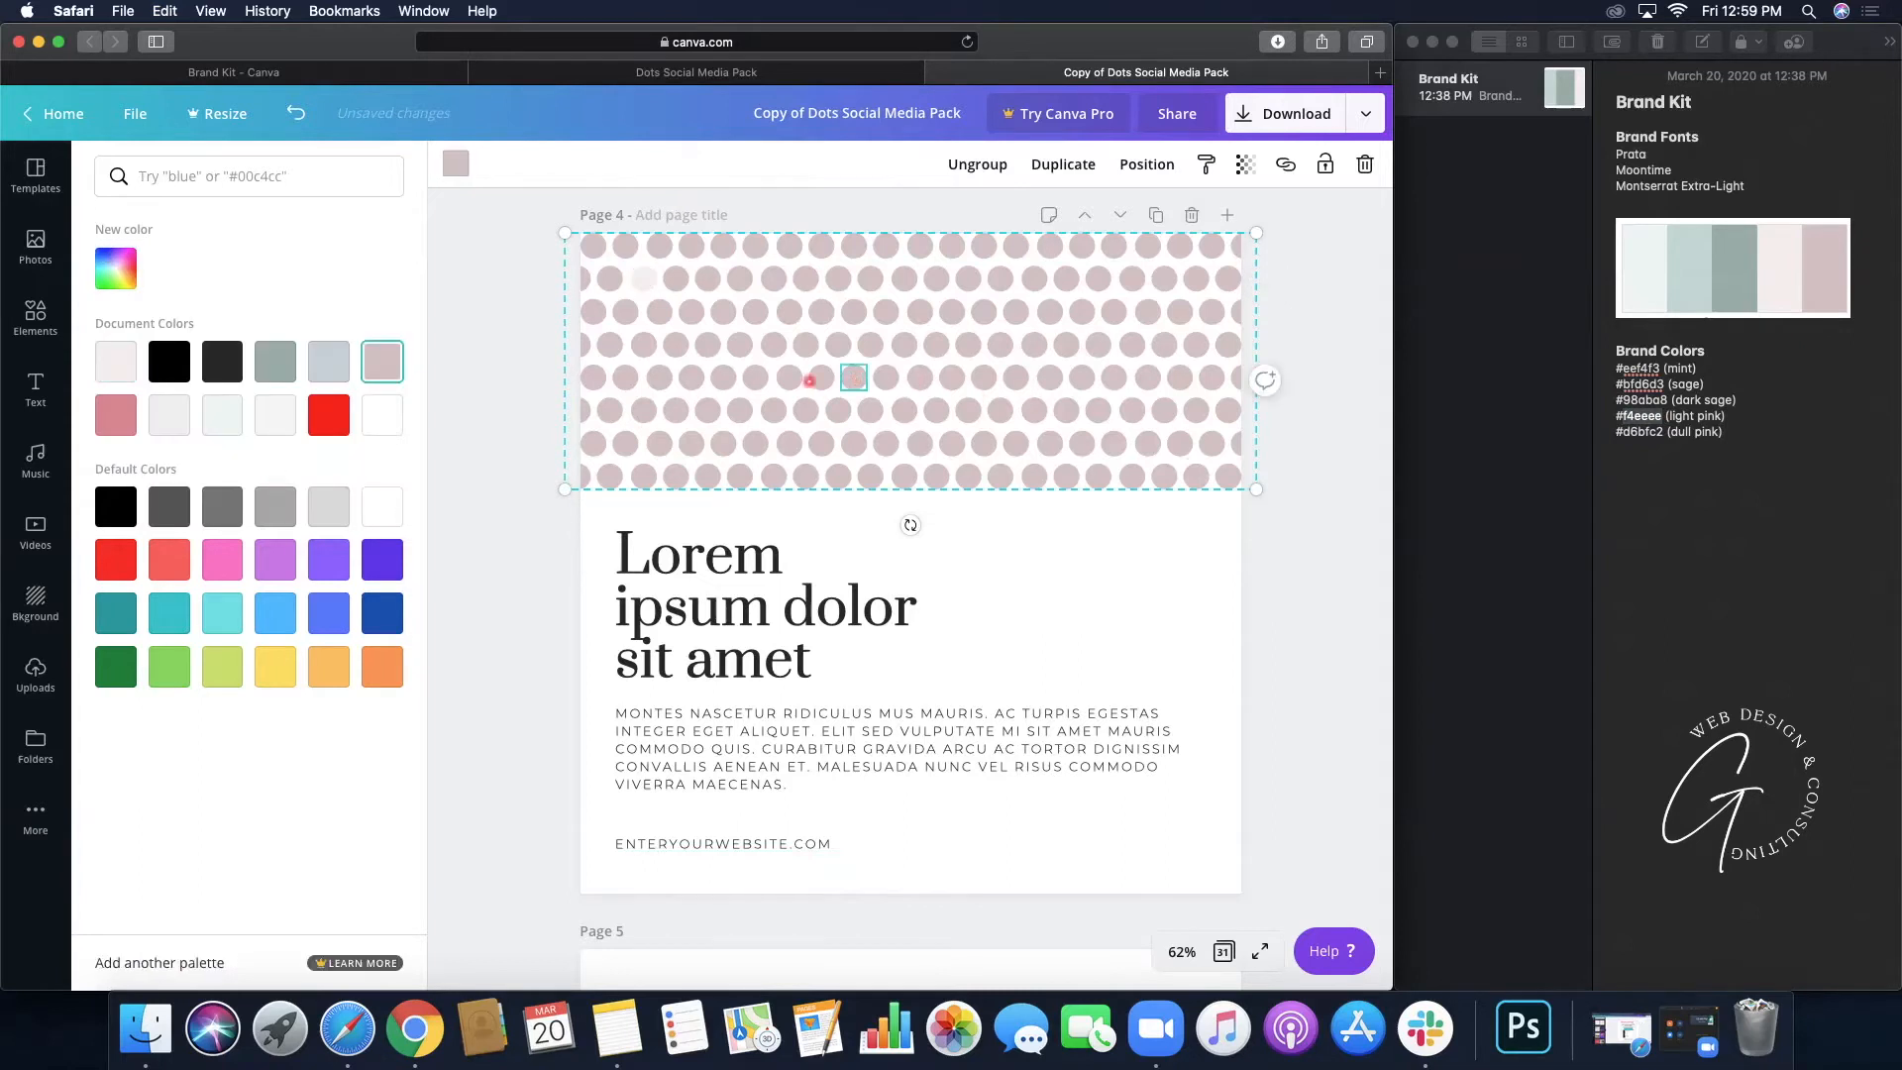
pyautogui.click(113, 370)
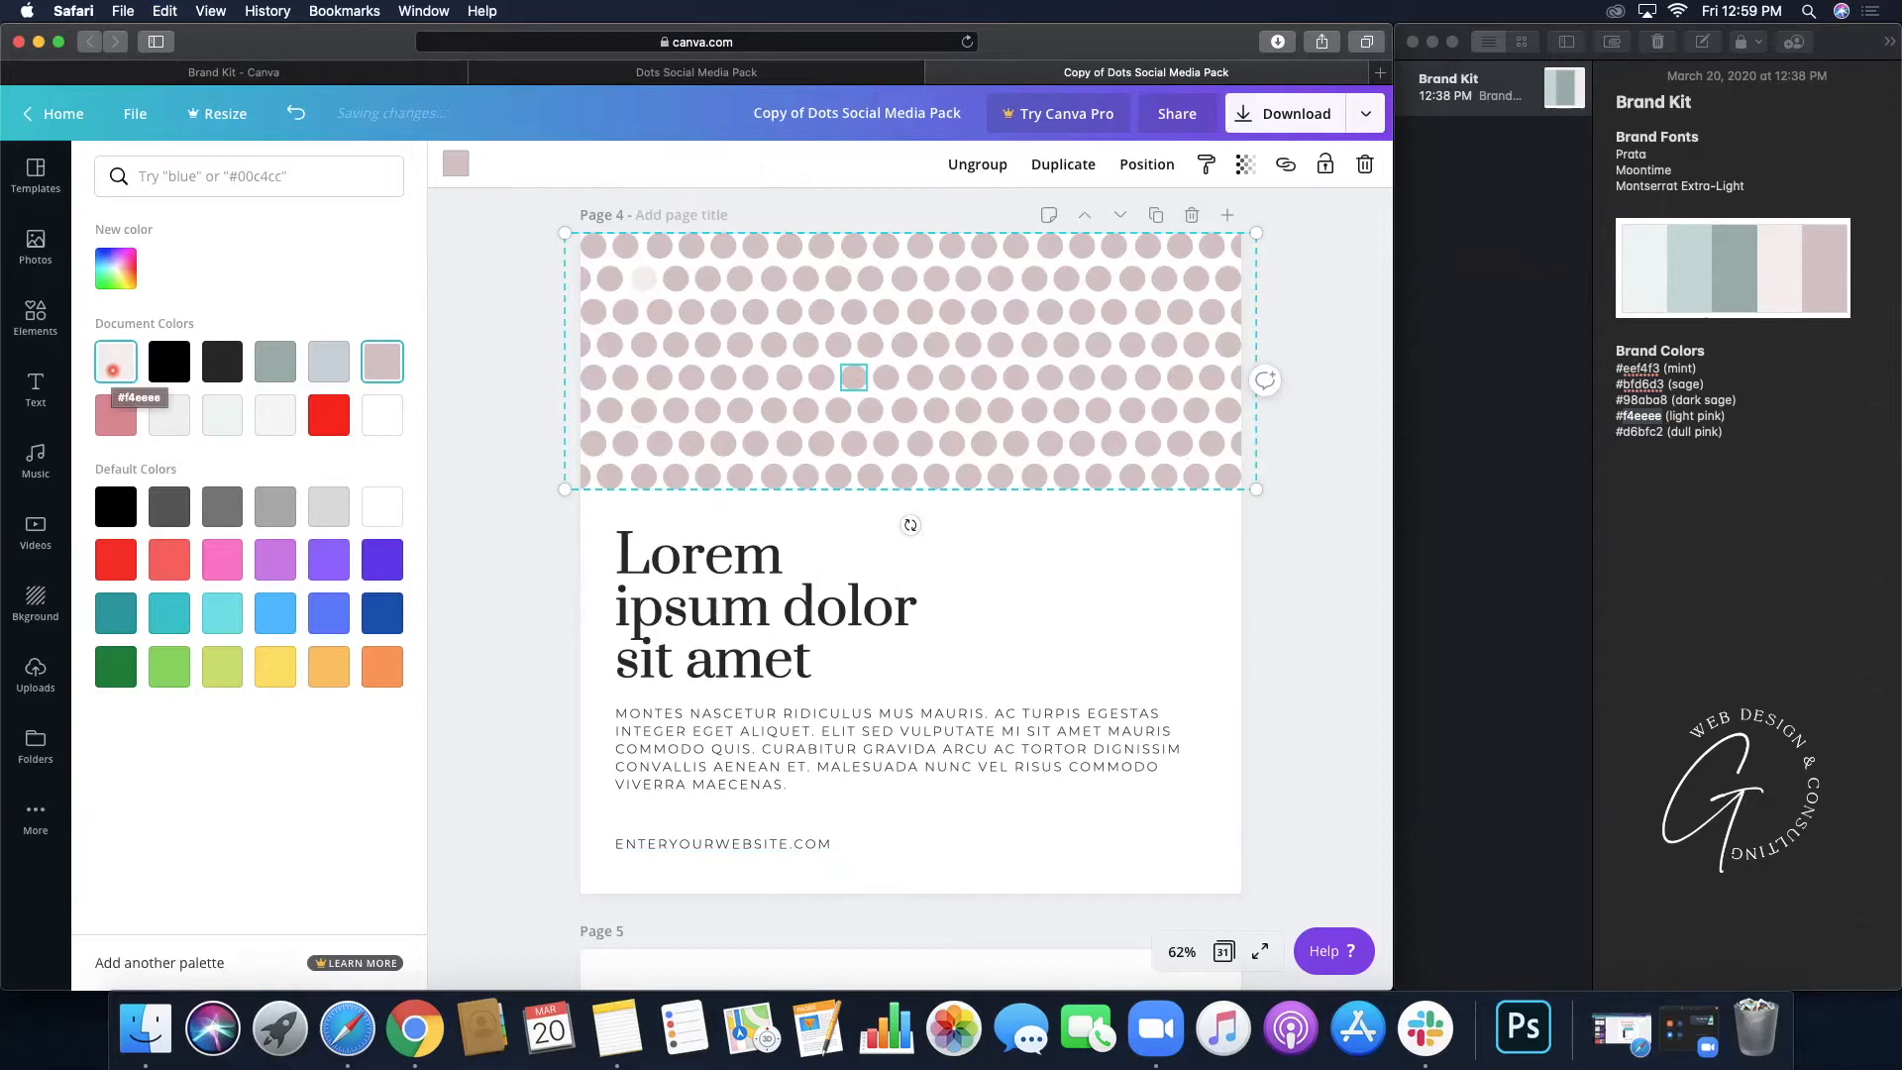
pyautogui.click(113, 369)
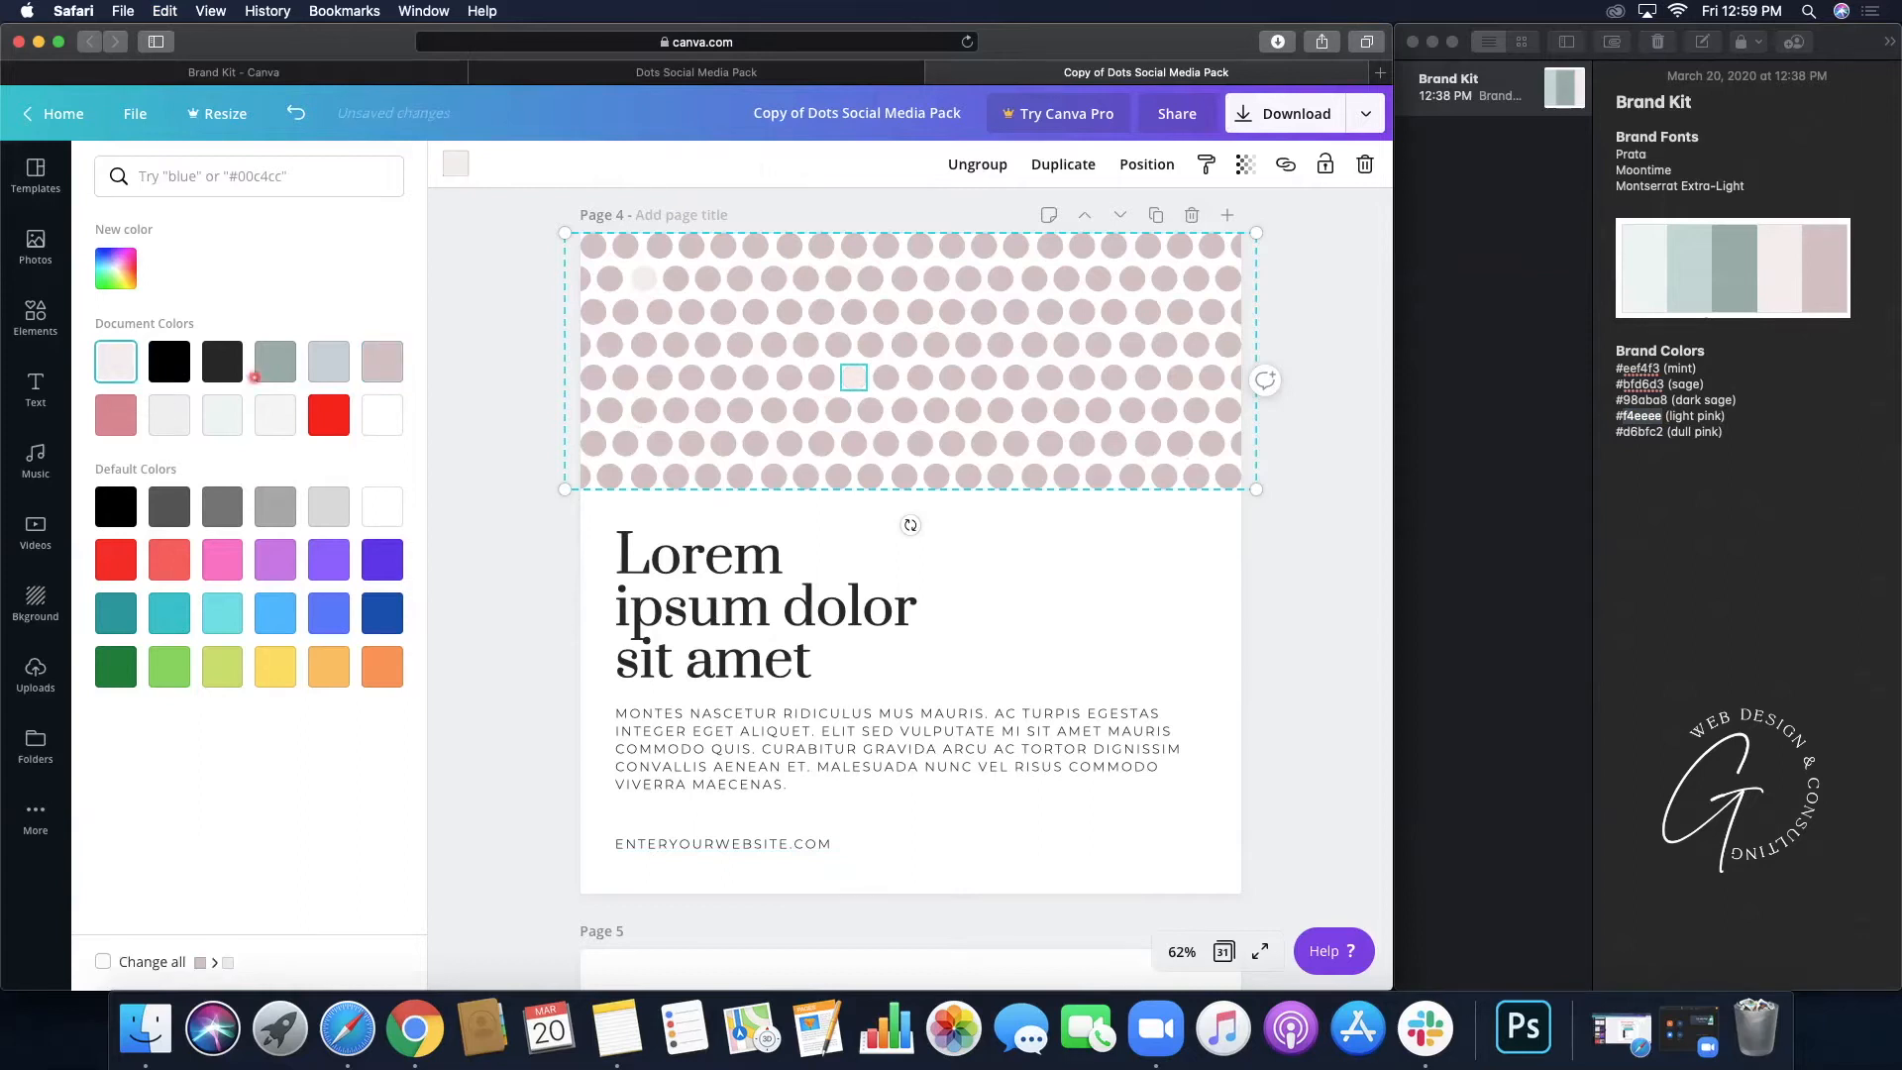
pyautogui.click(1052, 448)
pyautogui.click(116, 363)
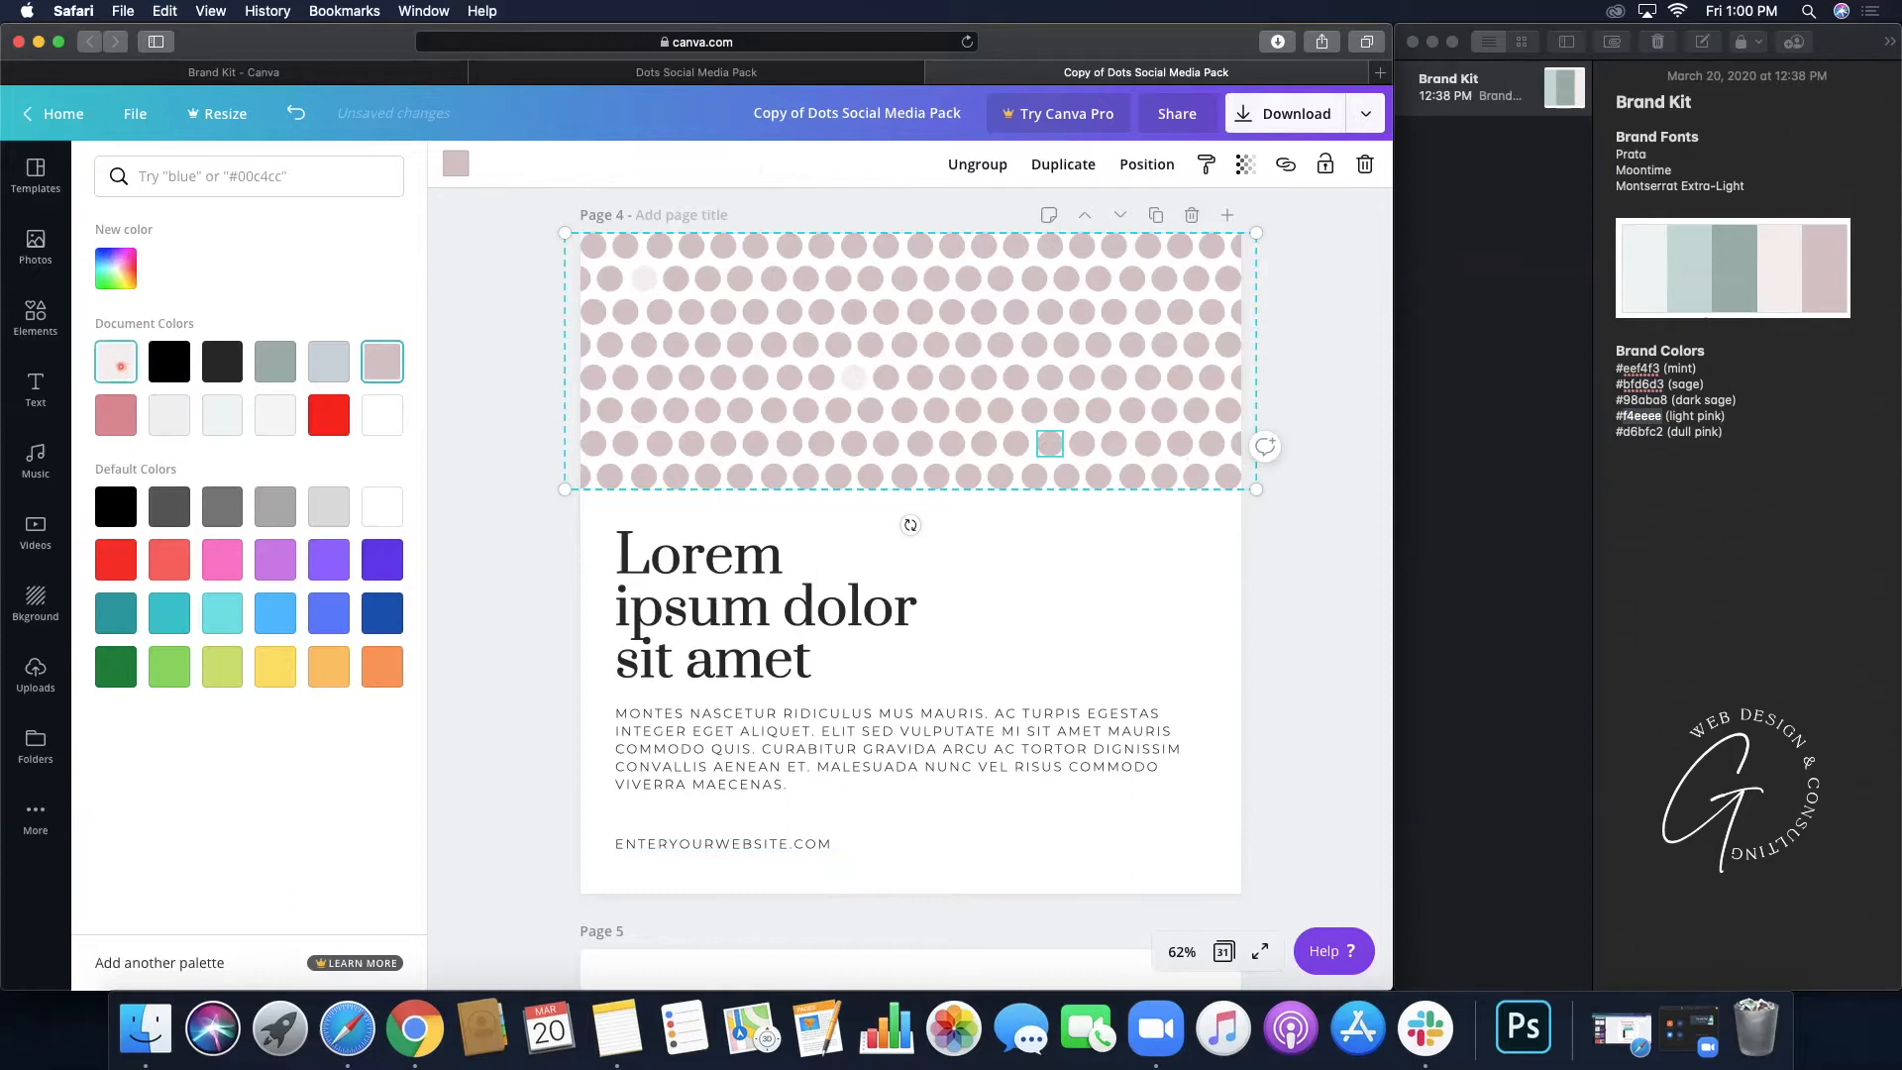
pyautogui.click(666, 445)
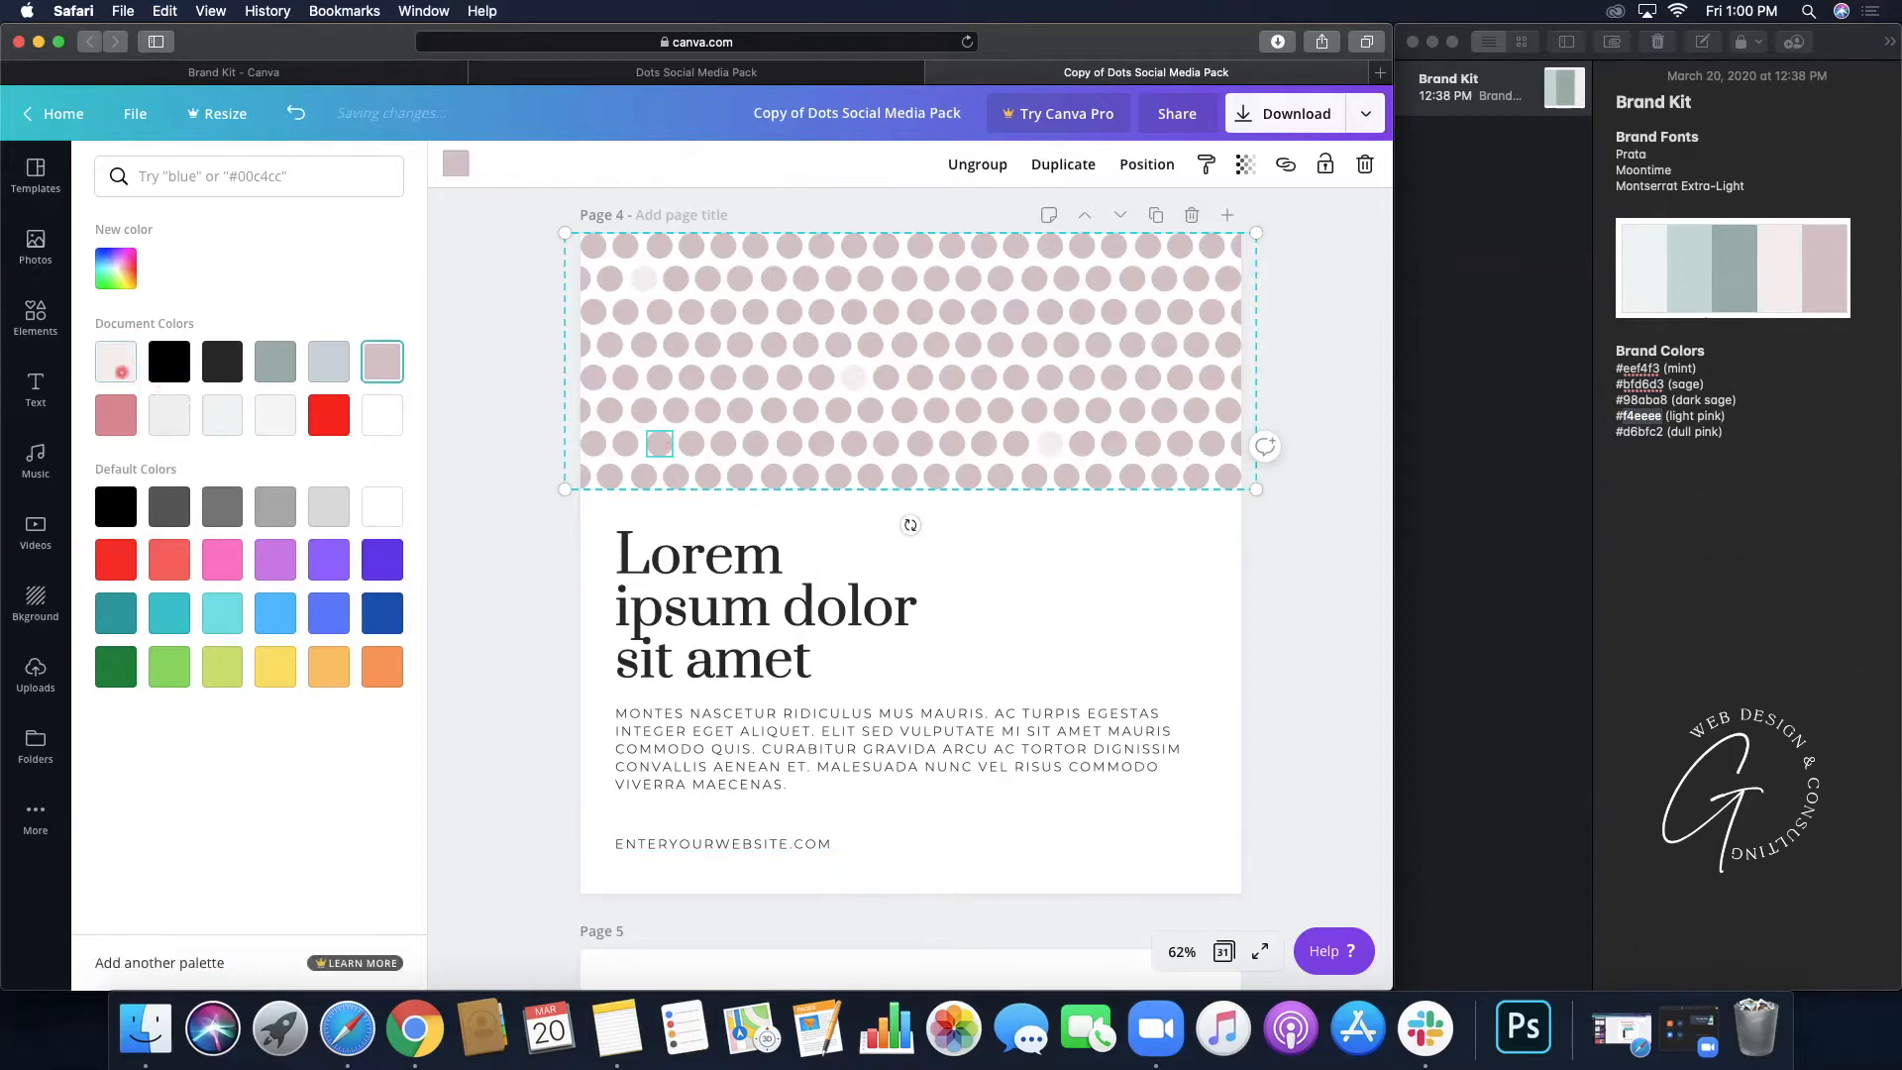
pyautogui.click(116, 364)
pyautogui.click(1040, 347)
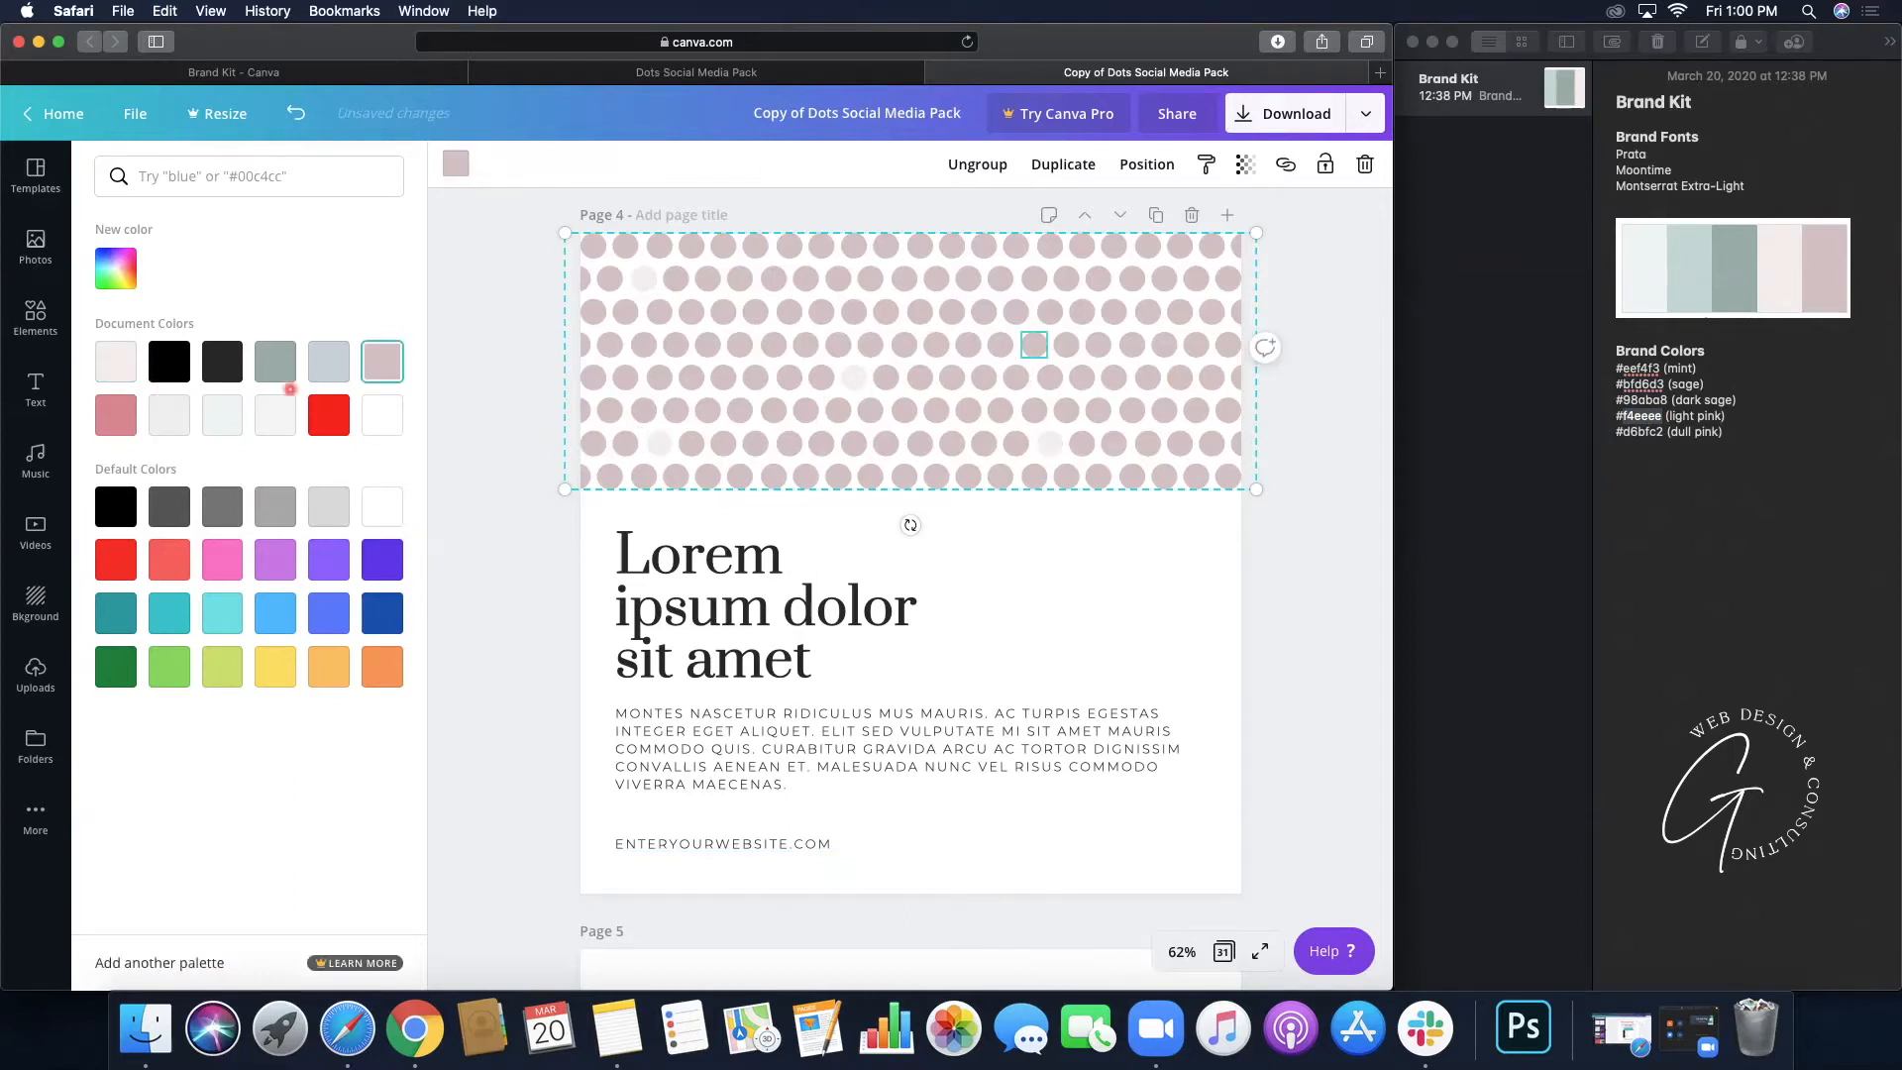
pyautogui.click(116, 362)
# - Recolour seven scattered dots across the pattern dark sage, then deselect it
pyautogui.click(1129, 279)
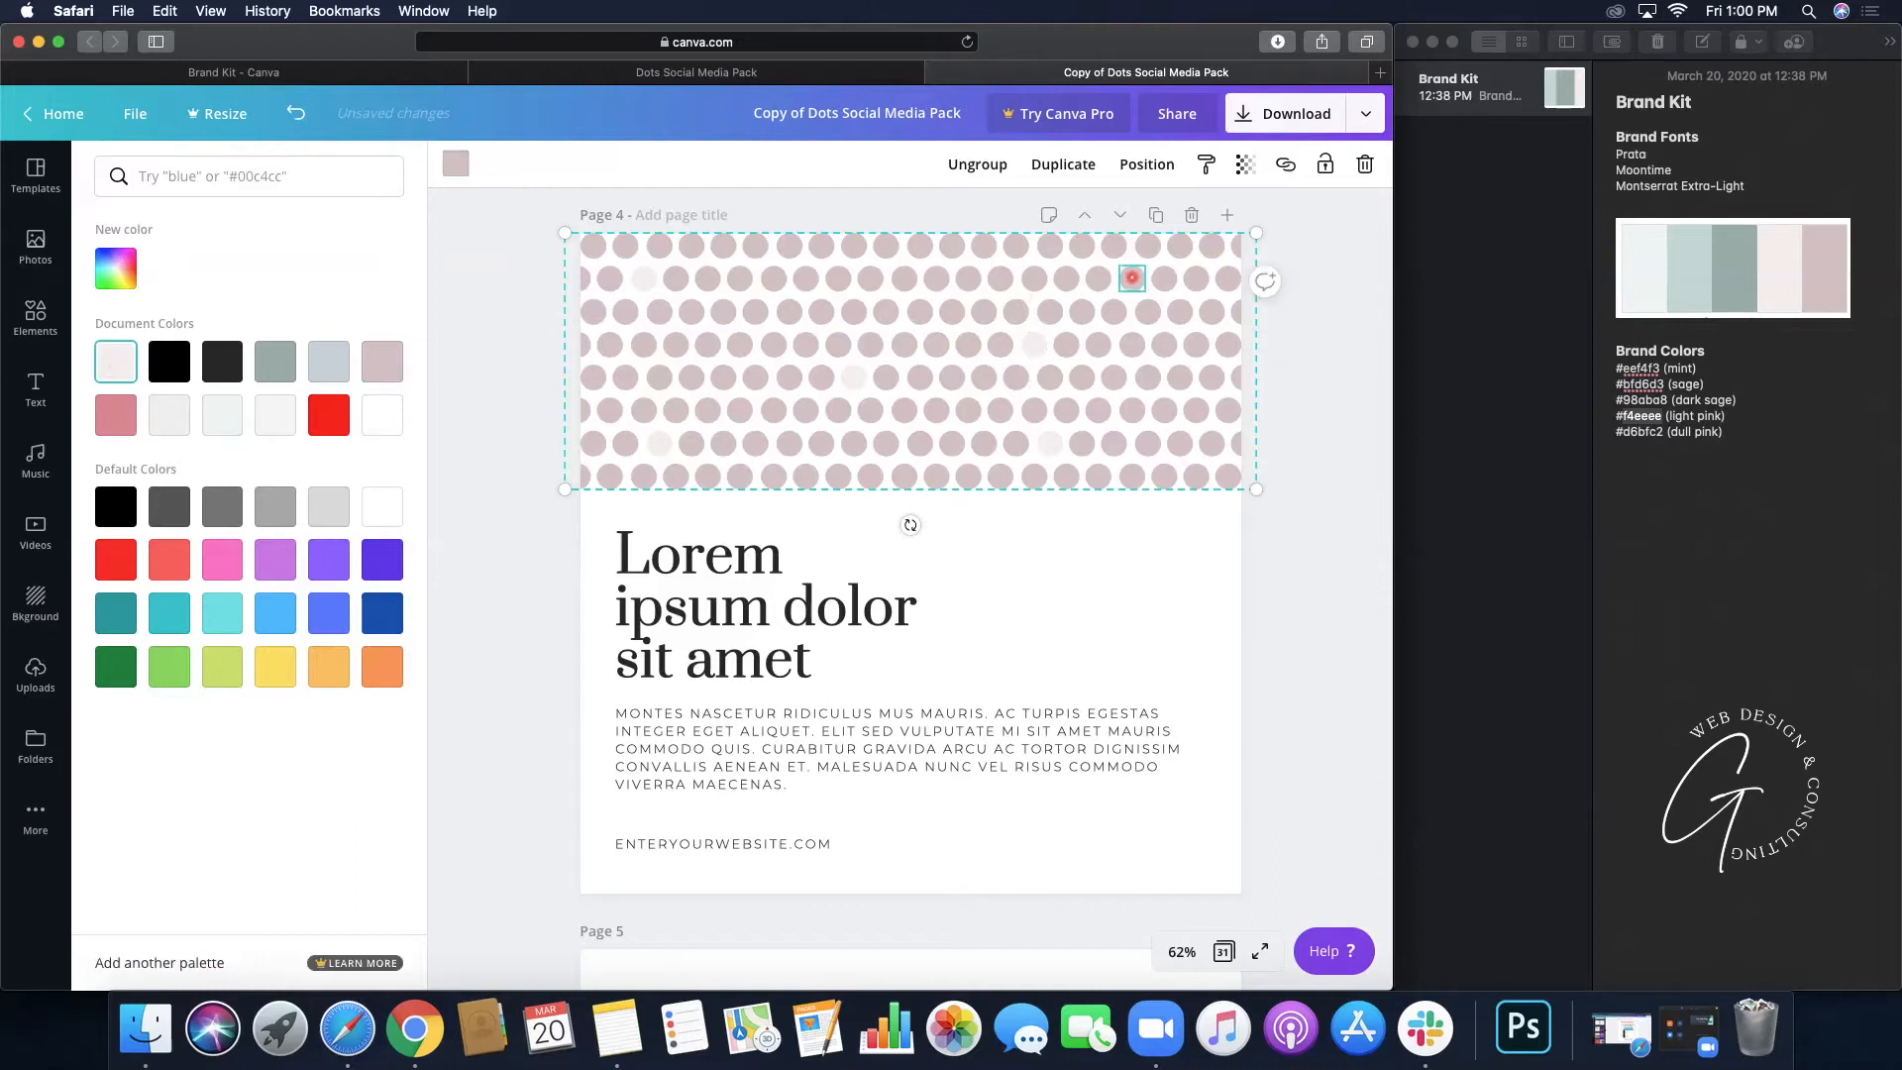
pyautogui.click(274, 363)
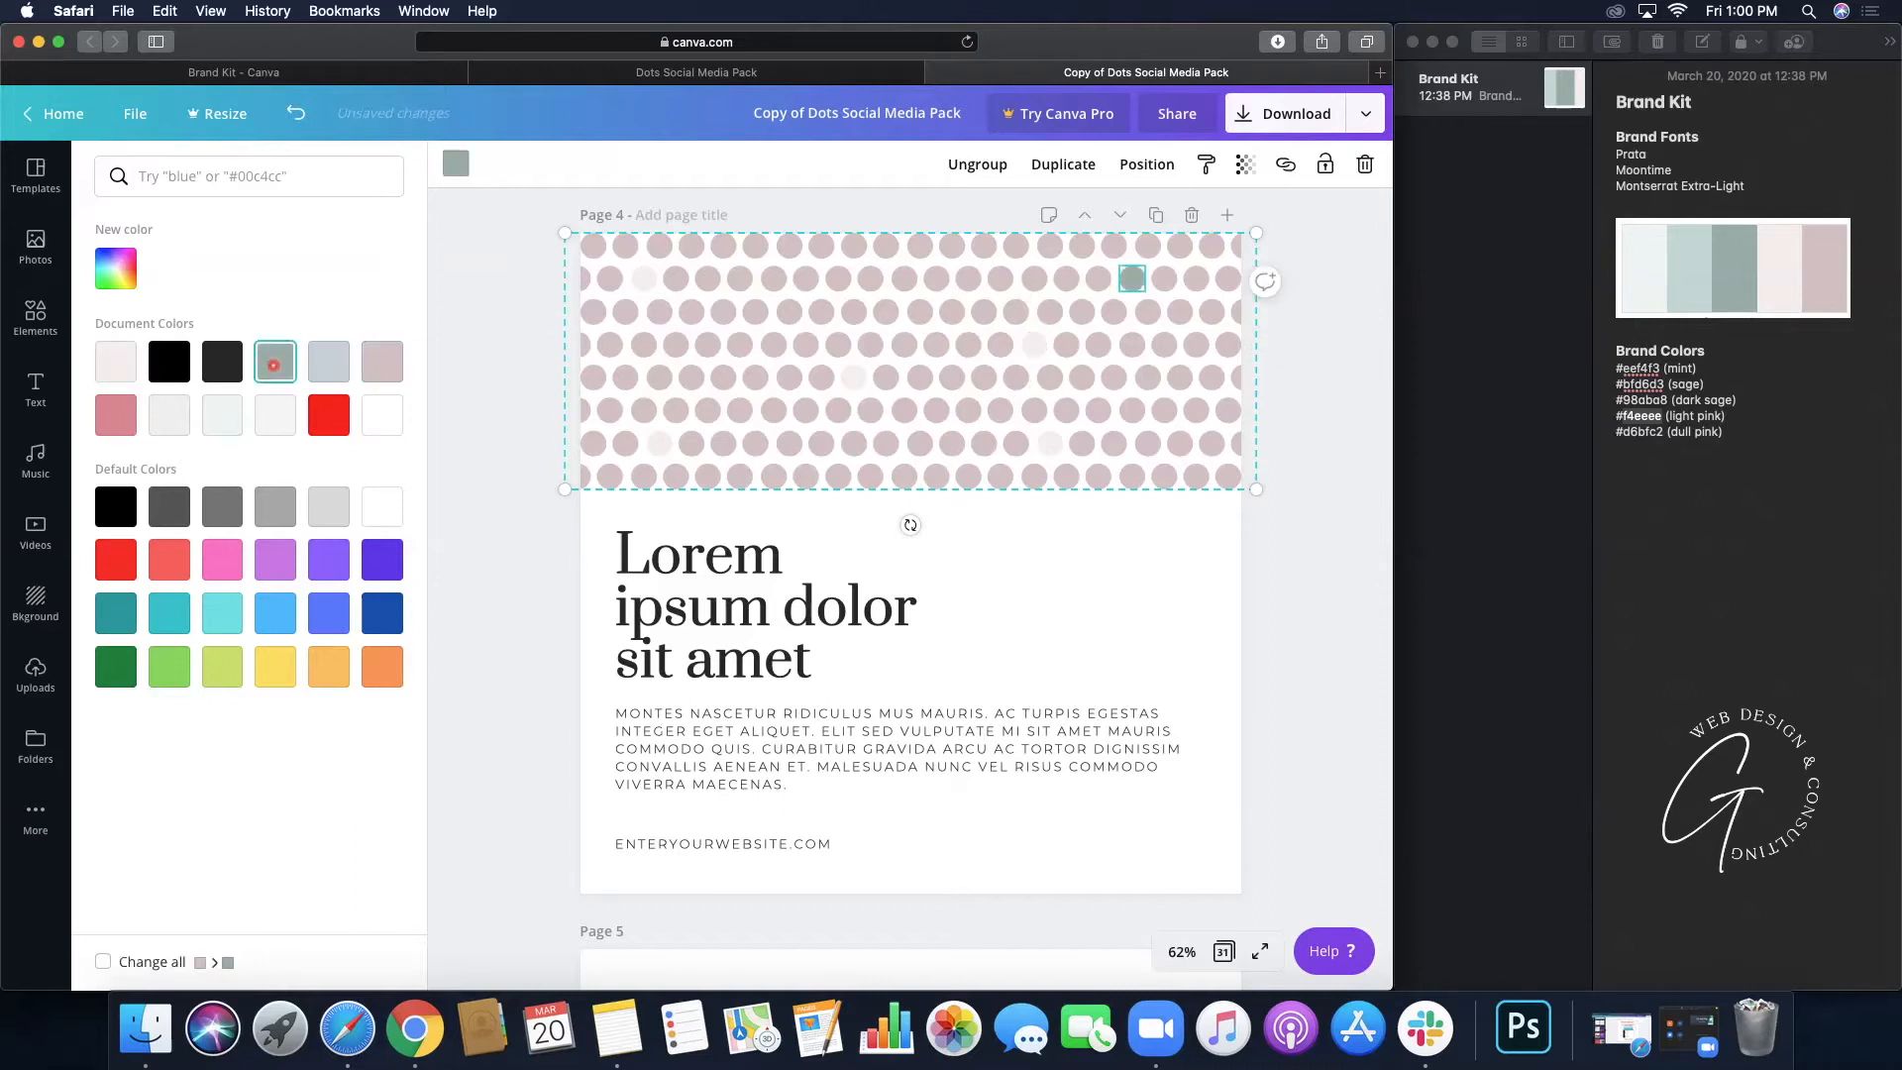
pyautogui.click(774, 410)
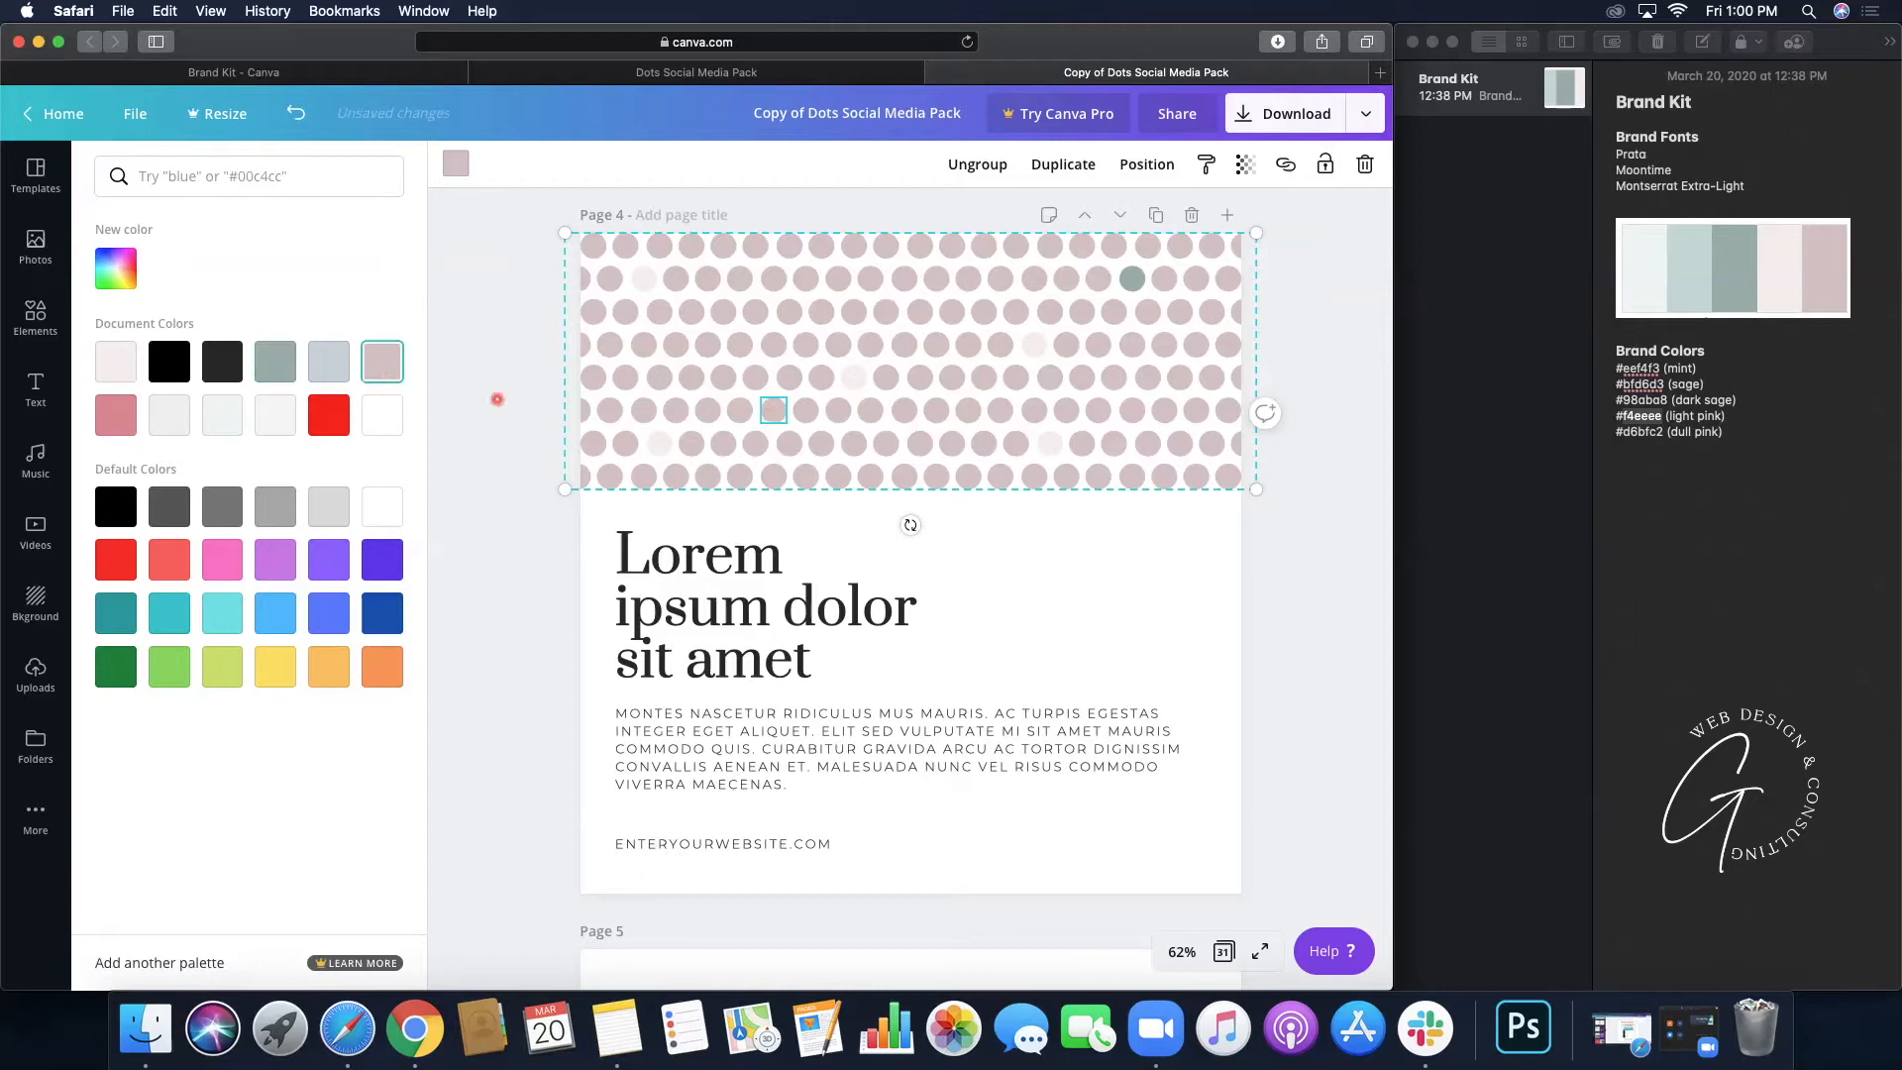
pyautogui.click(289, 367)
pyautogui.click(625, 311)
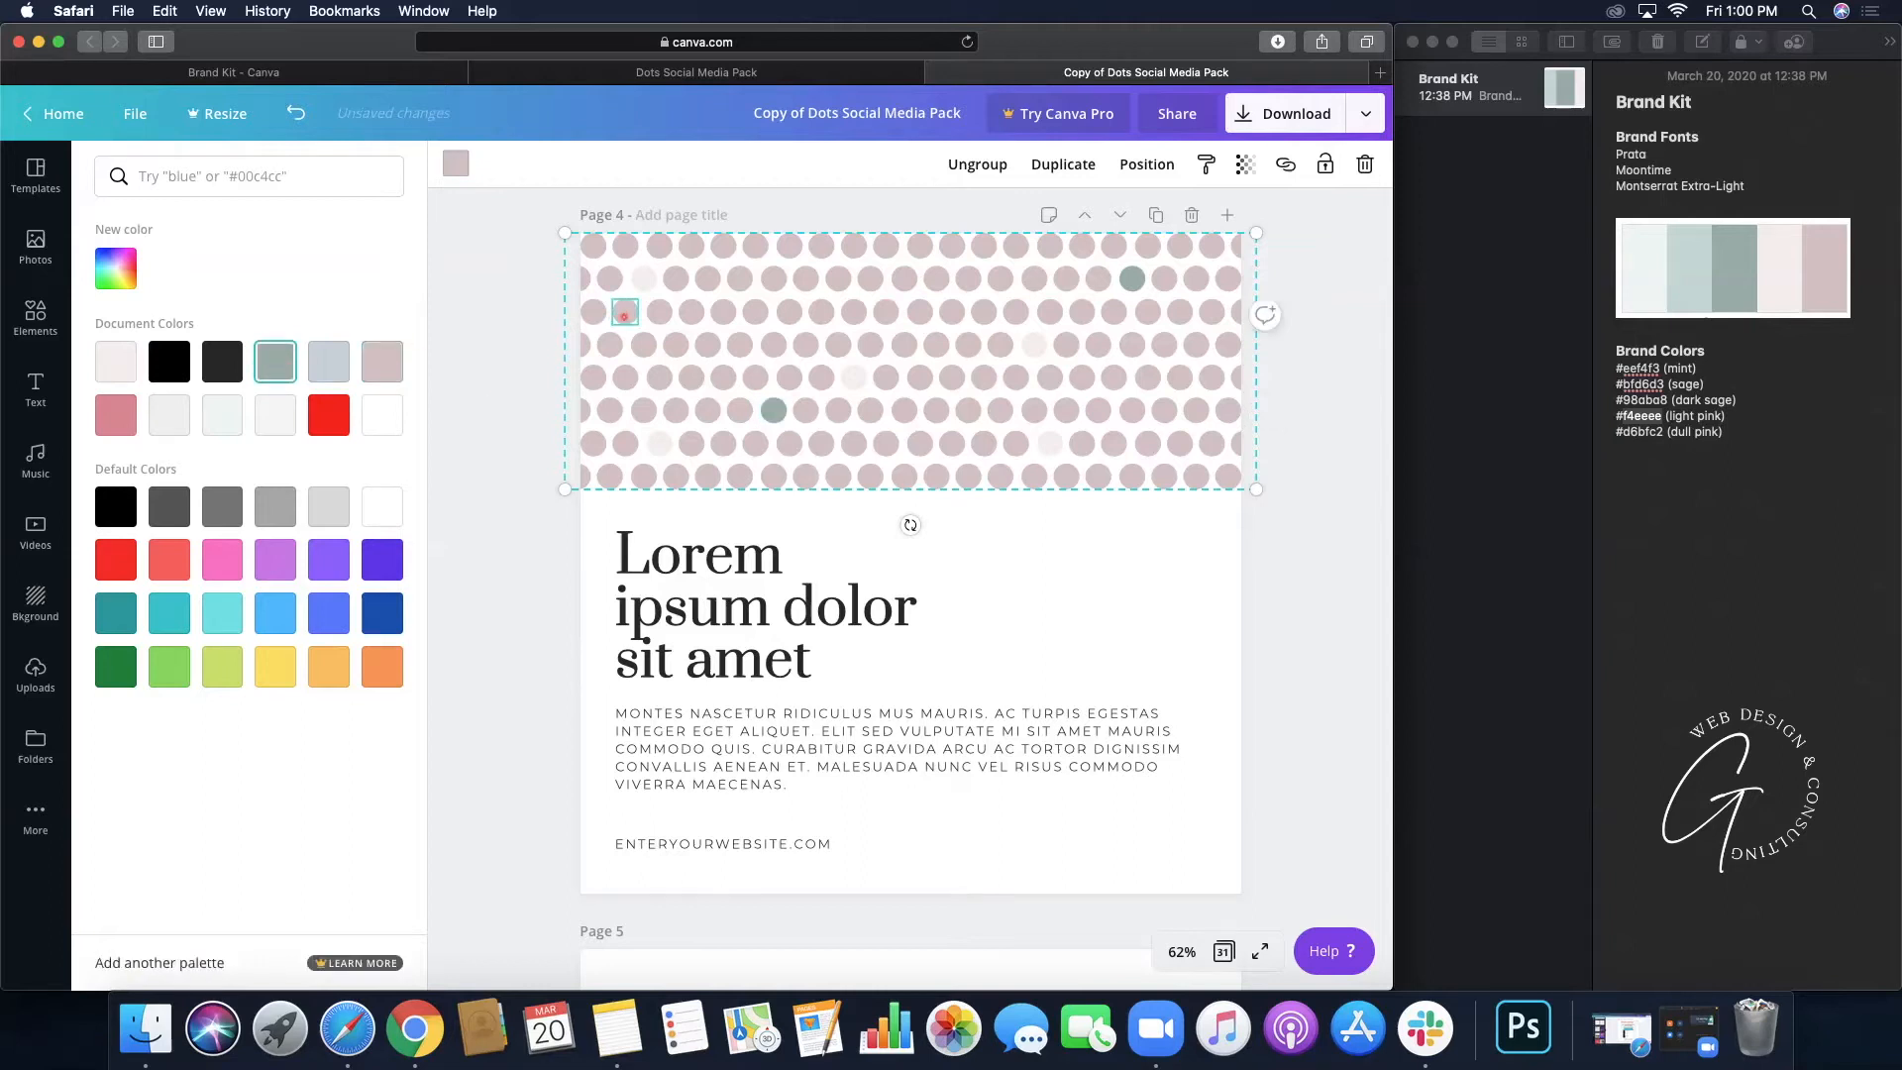
pyautogui.click(283, 363)
pyautogui.click(951, 247)
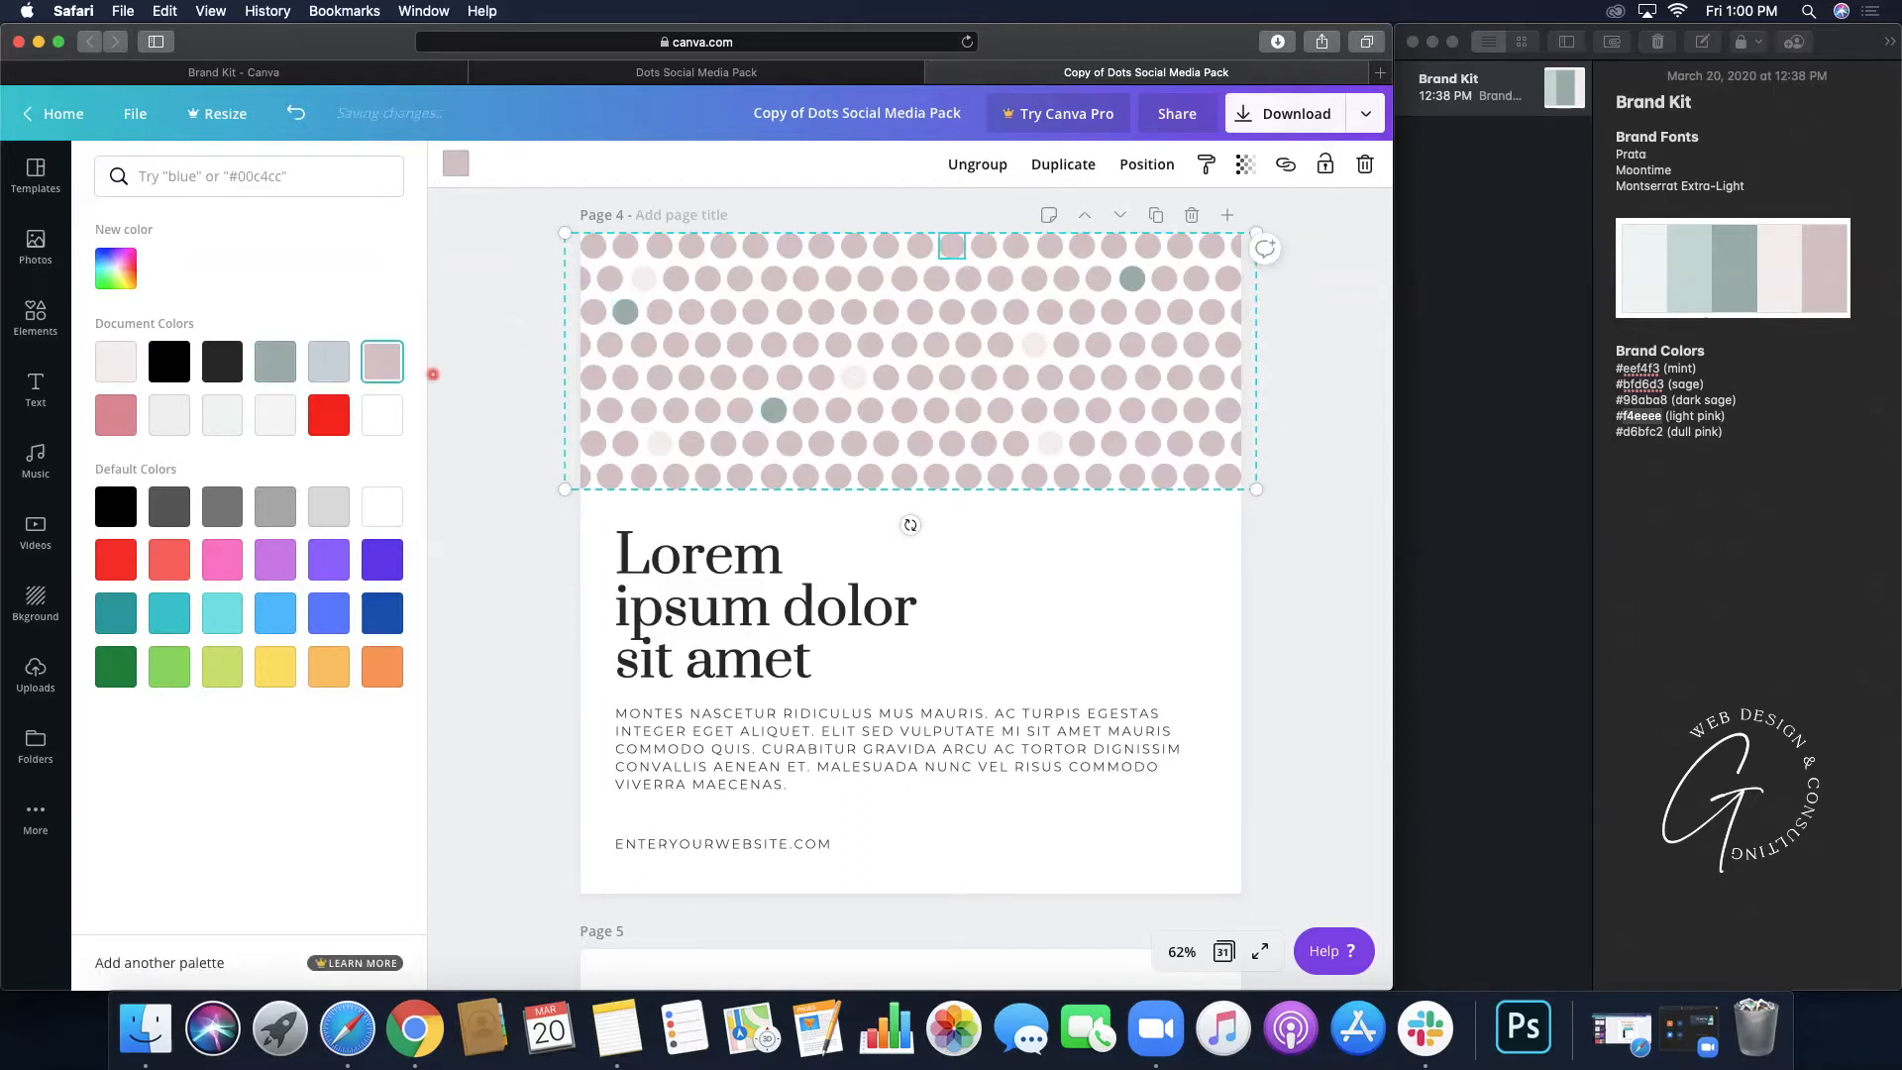
pyautogui.click(282, 364)
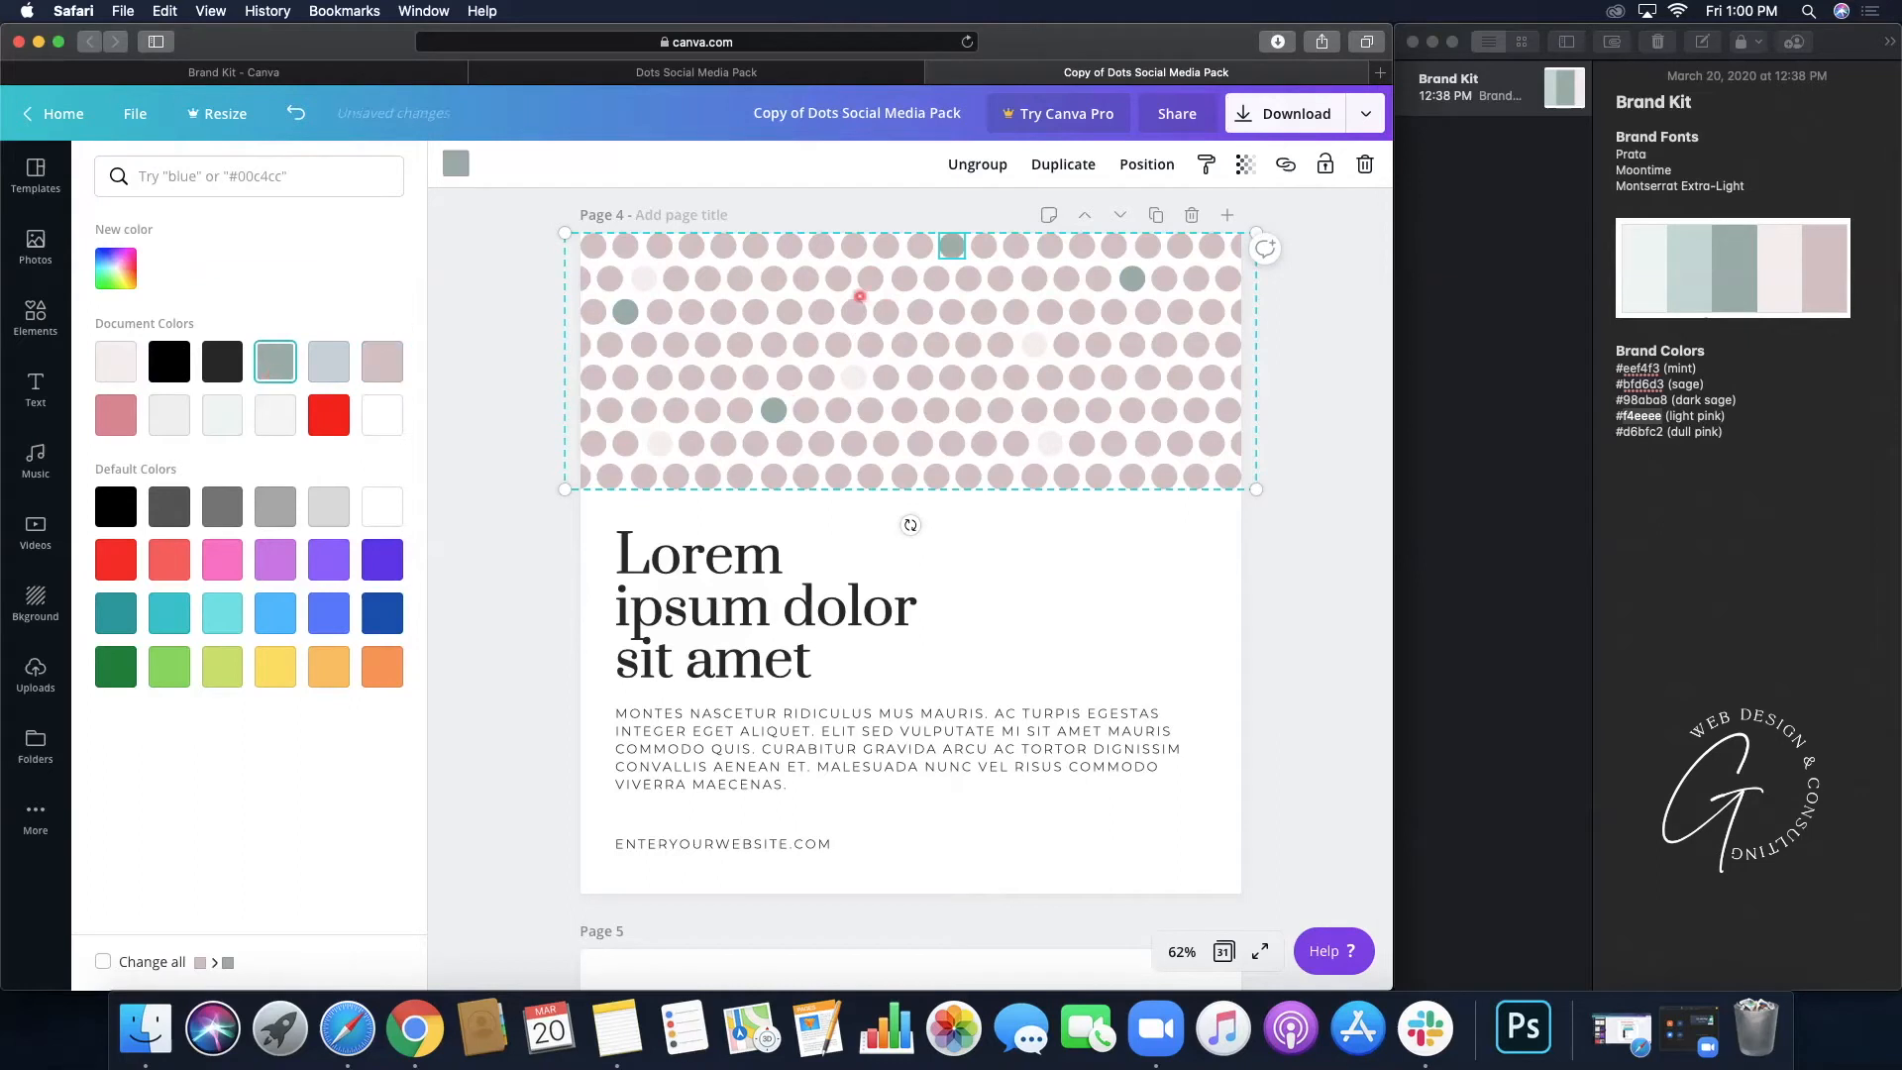
pyautogui.click(804, 280)
pyautogui.click(277, 371)
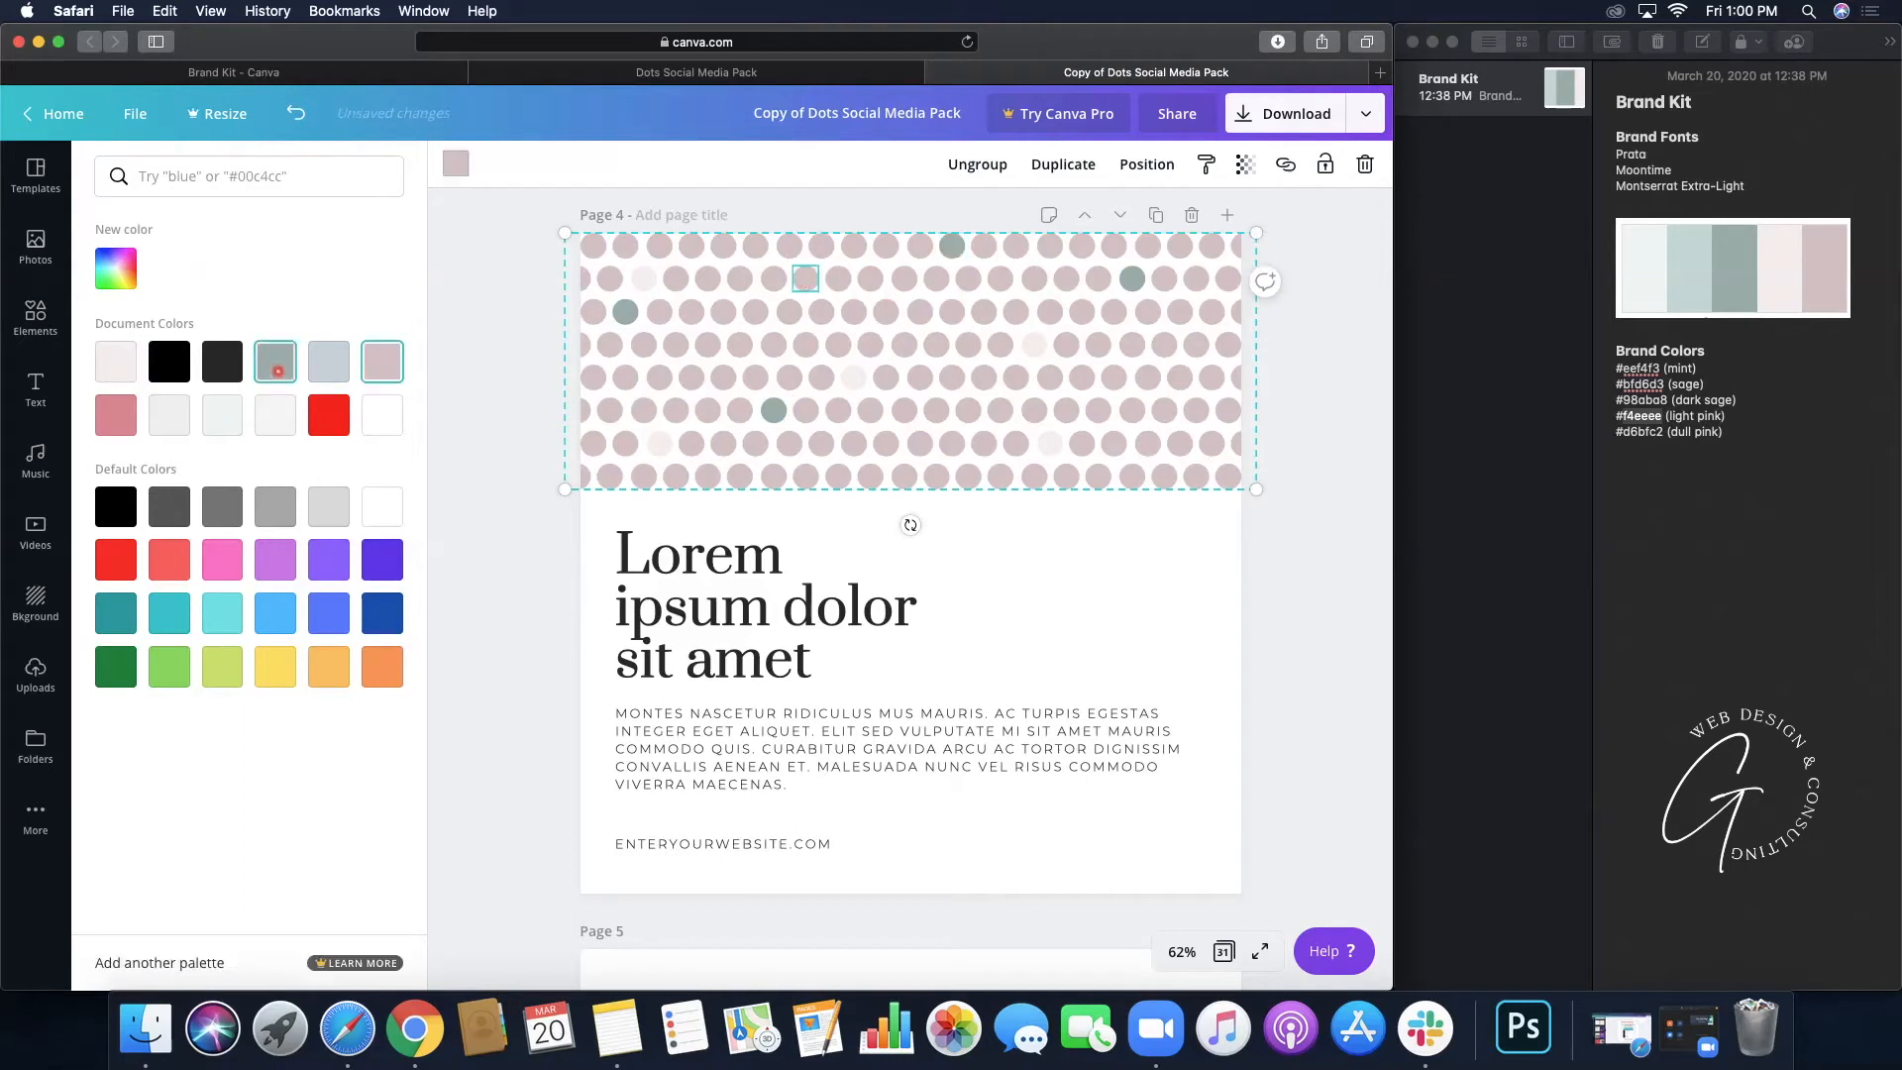
pyautogui.click(1195, 473)
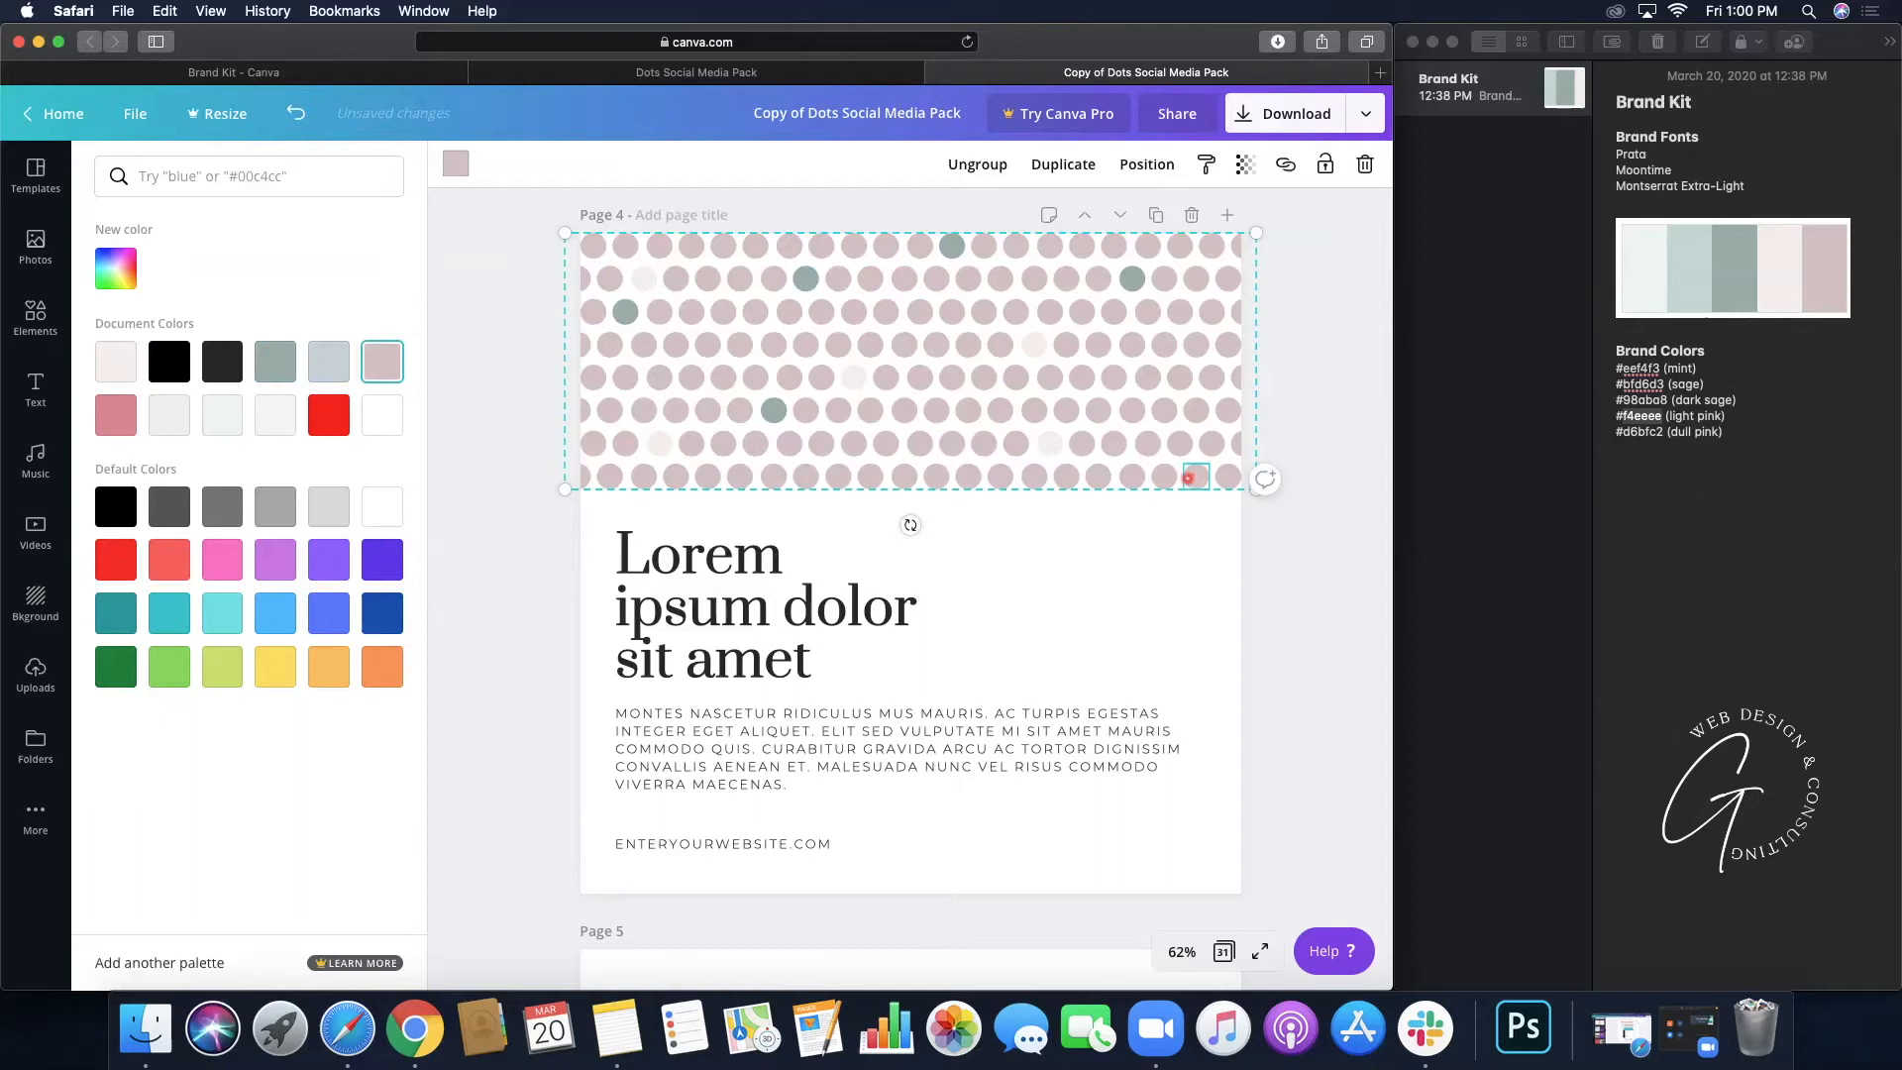
pyautogui.click(289, 365)
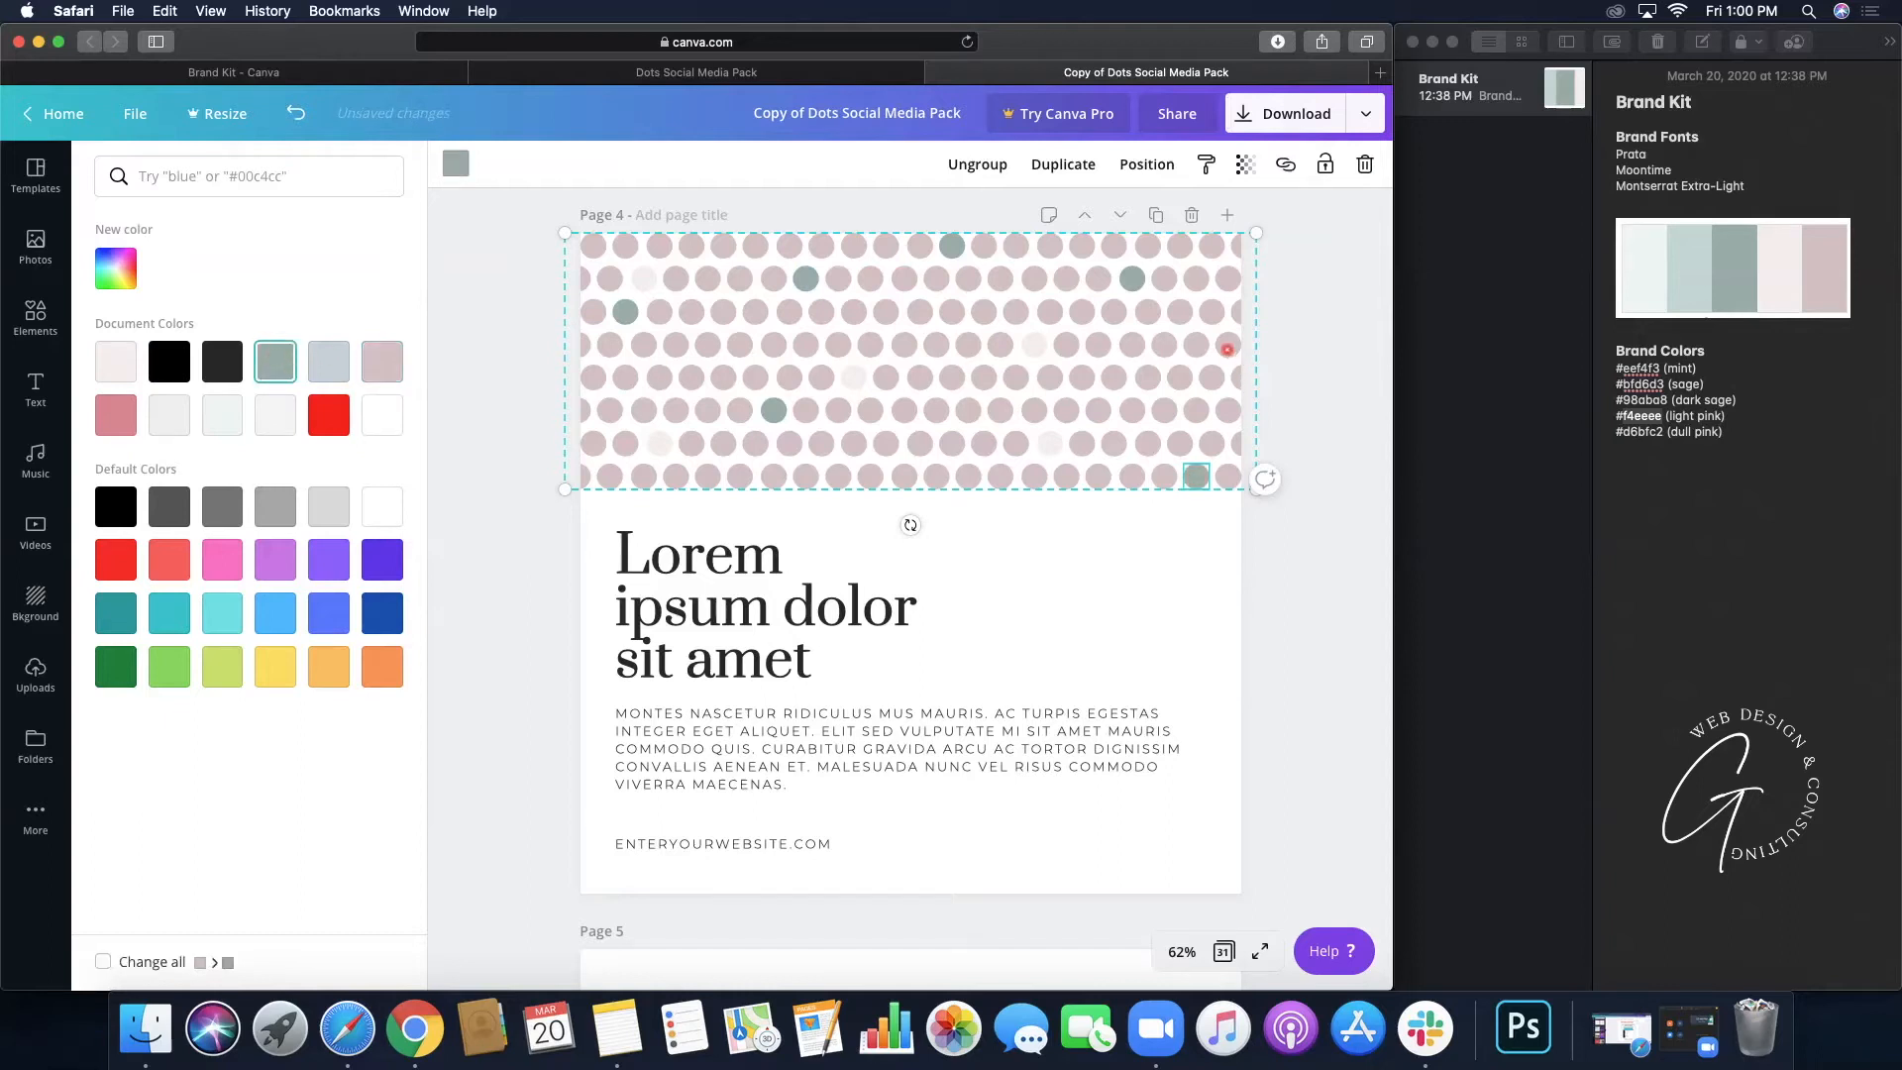
pyautogui.click(1227, 347)
pyautogui.click(274, 362)
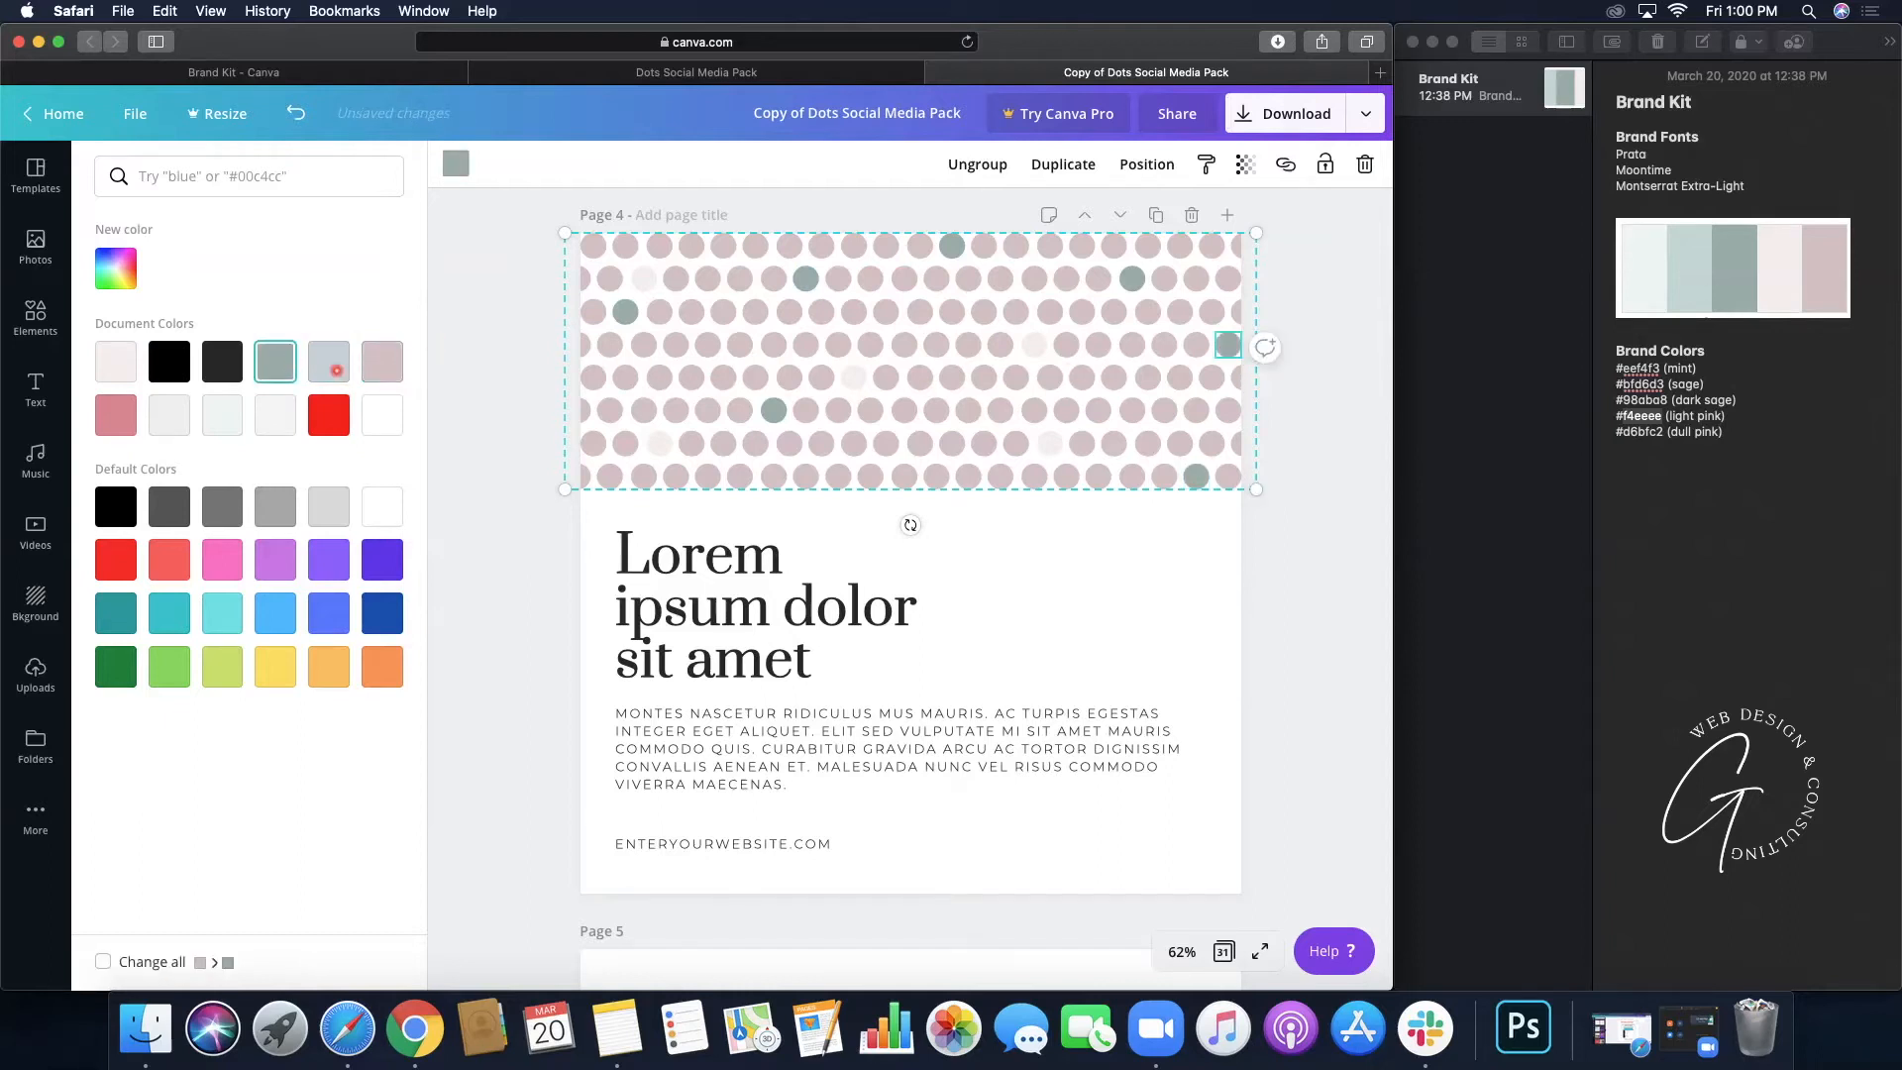
pyautogui.click(775, 476)
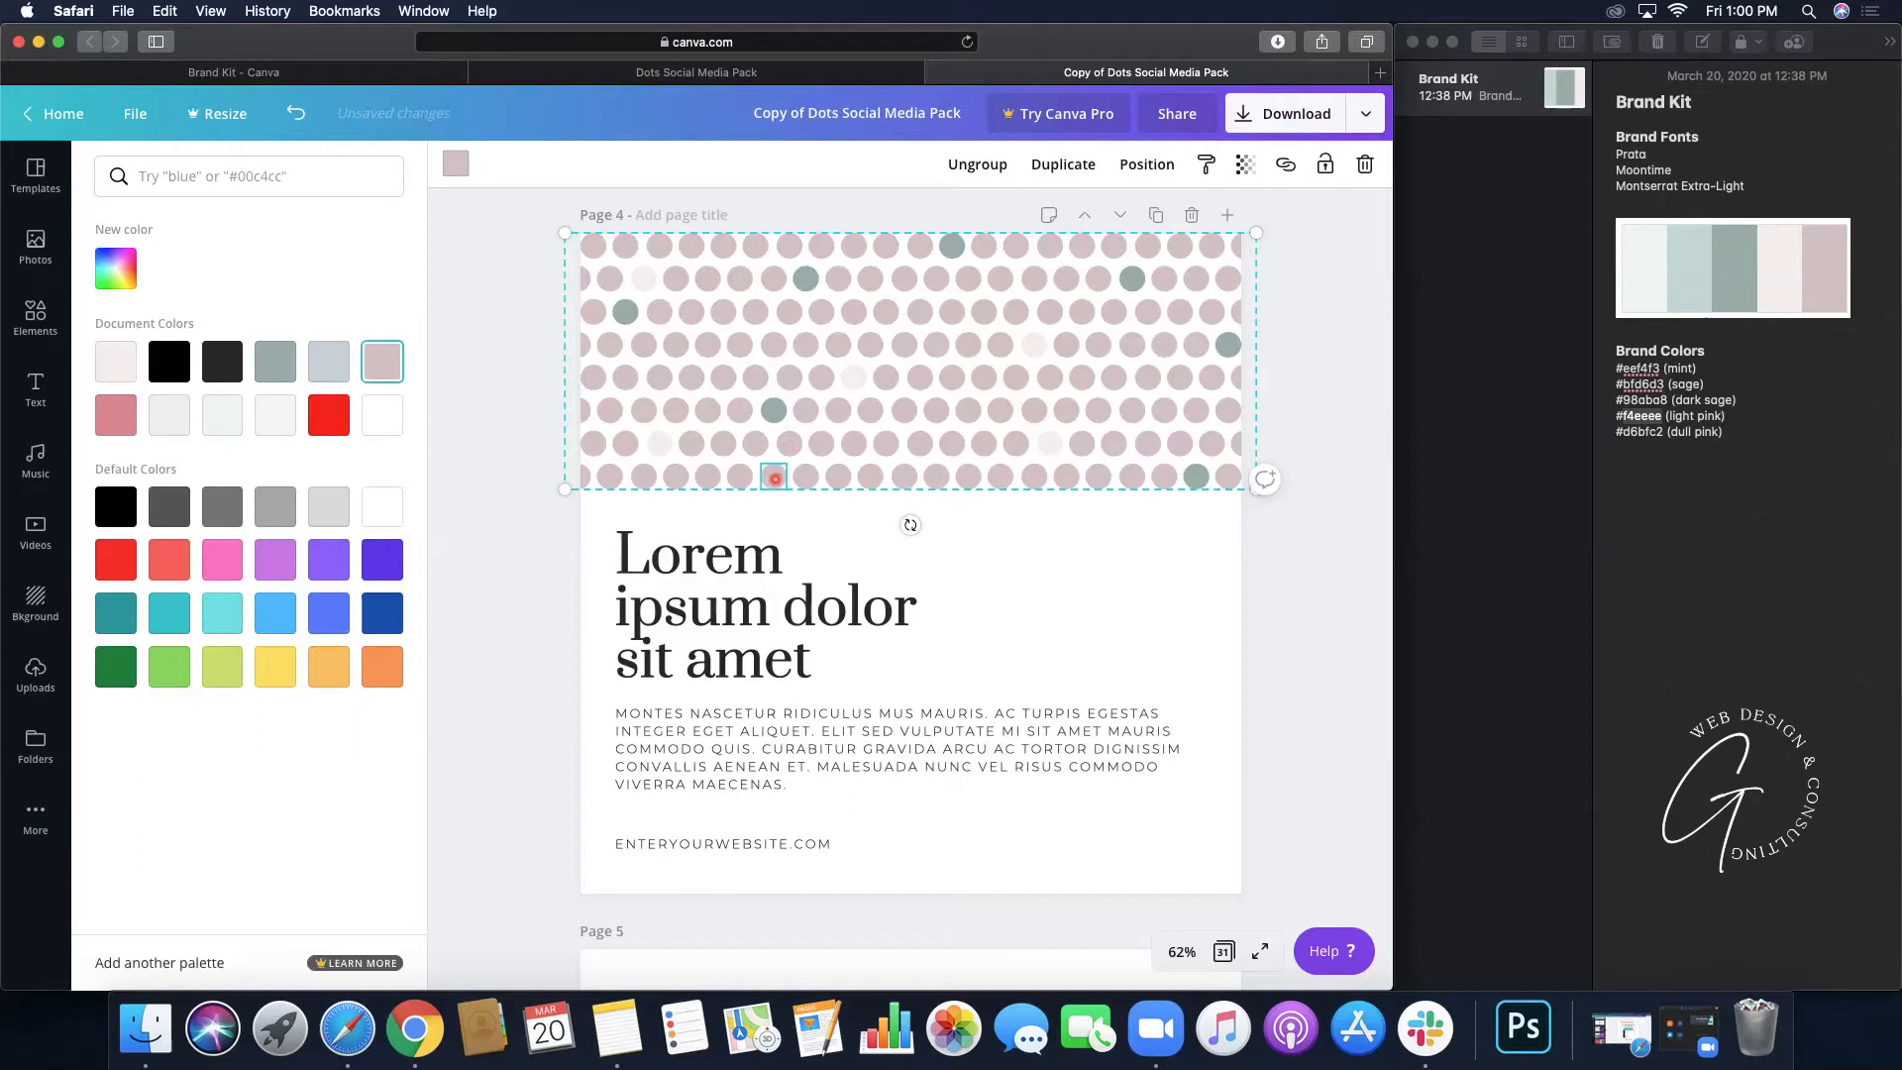
pyautogui.click(1250, 571)
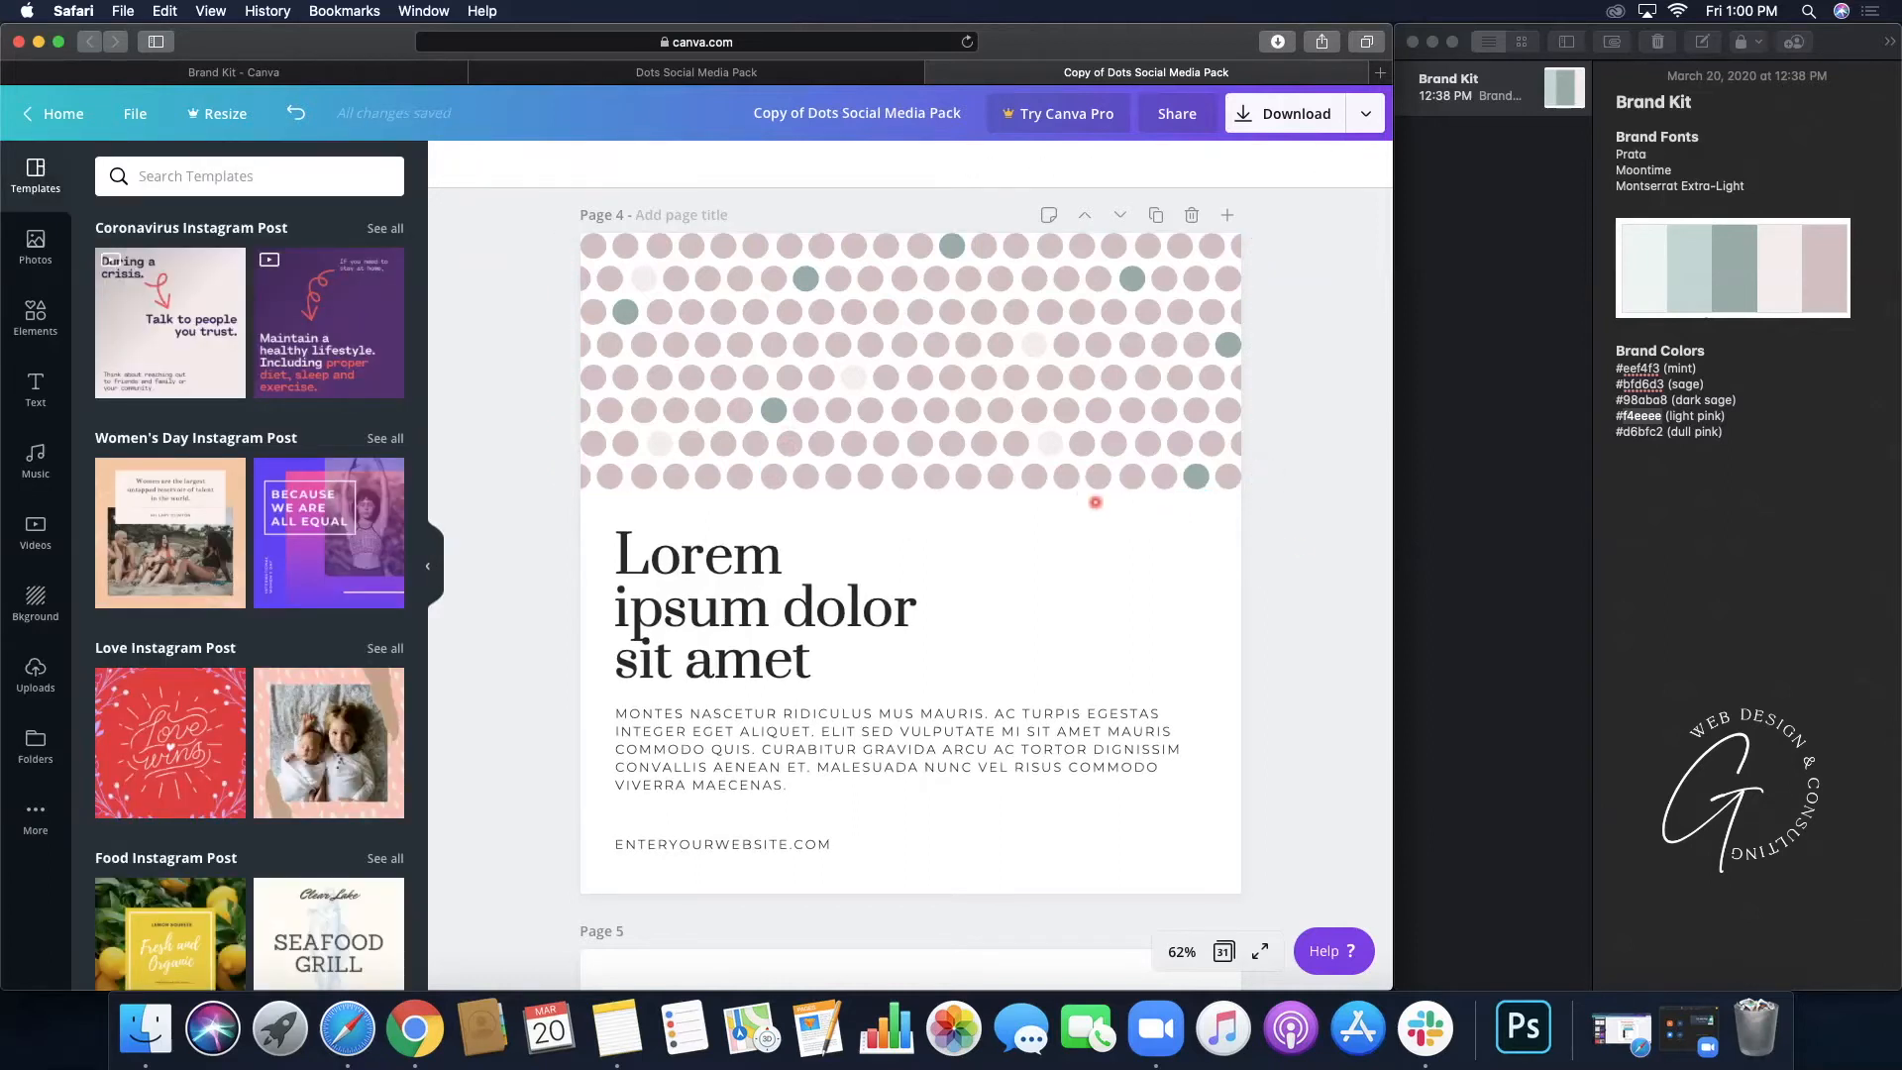
pyautogui.click(1085, 487)
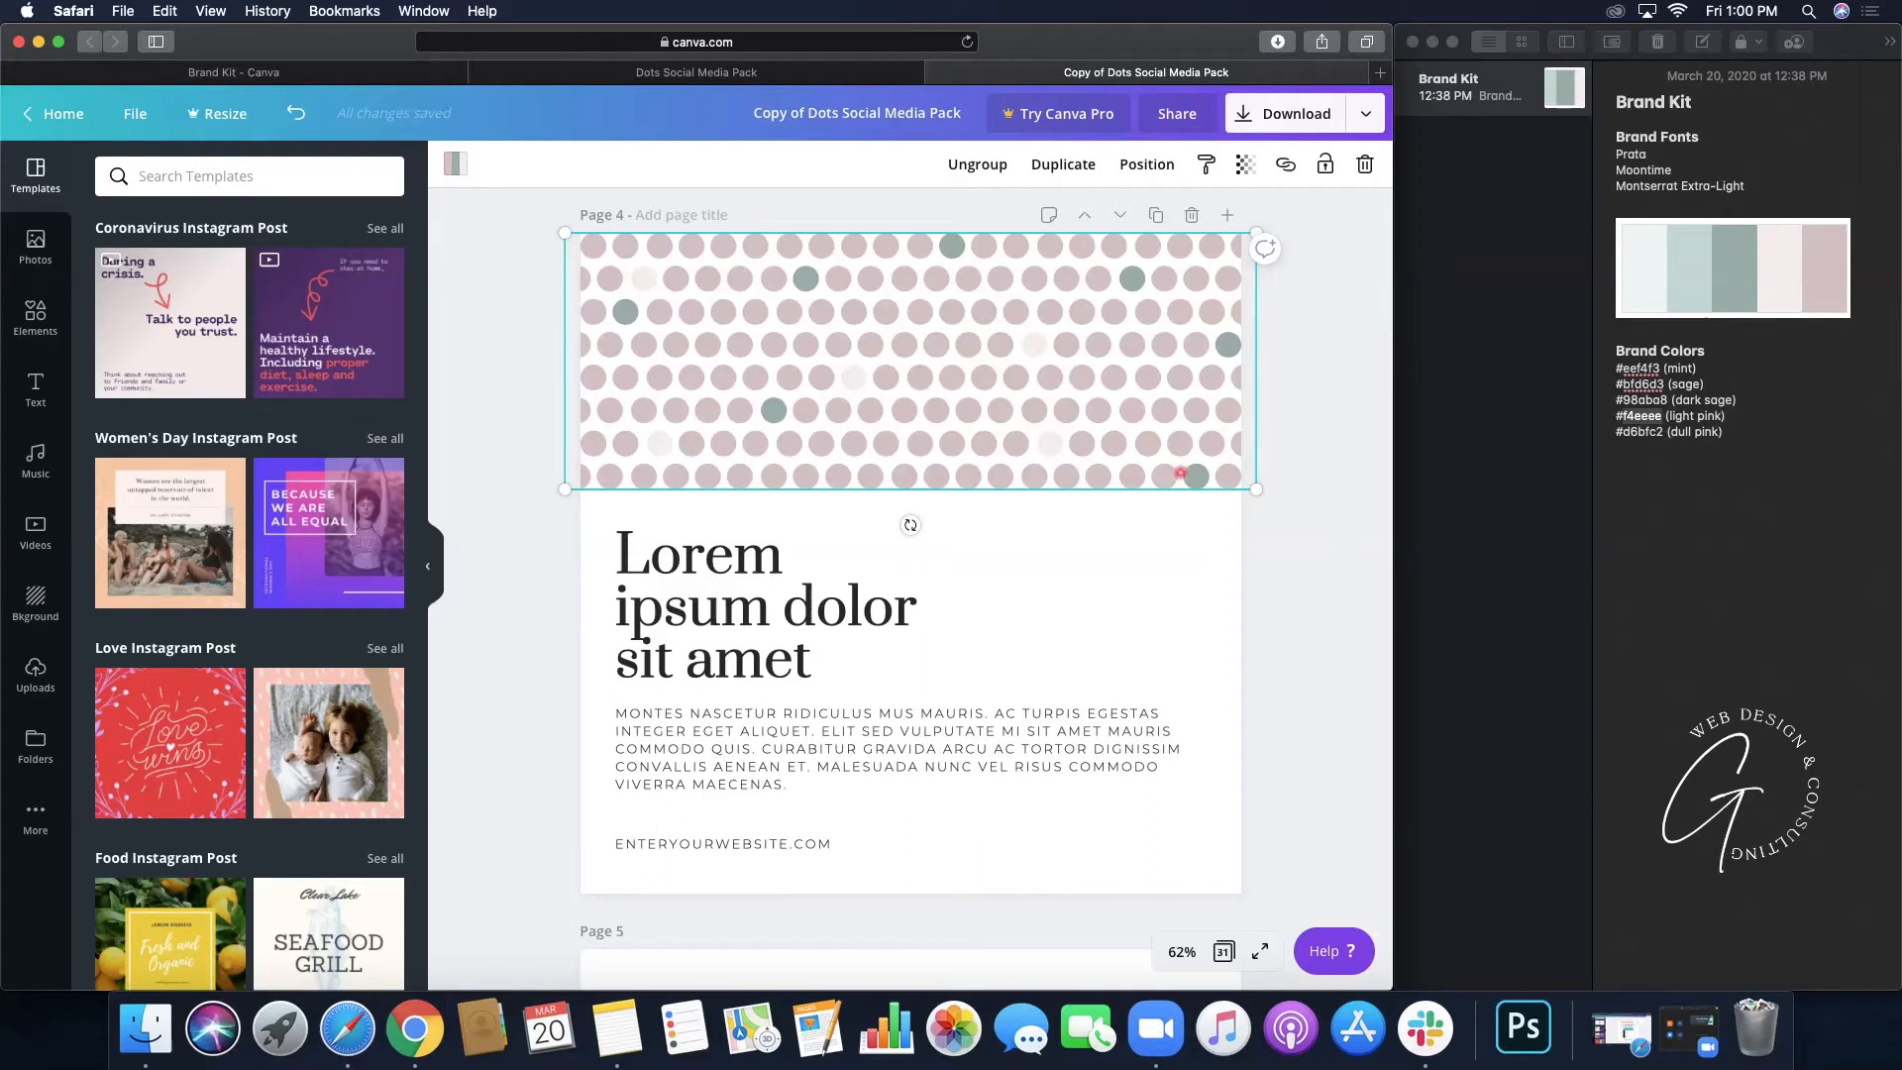
pyautogui.click(1139, 627)
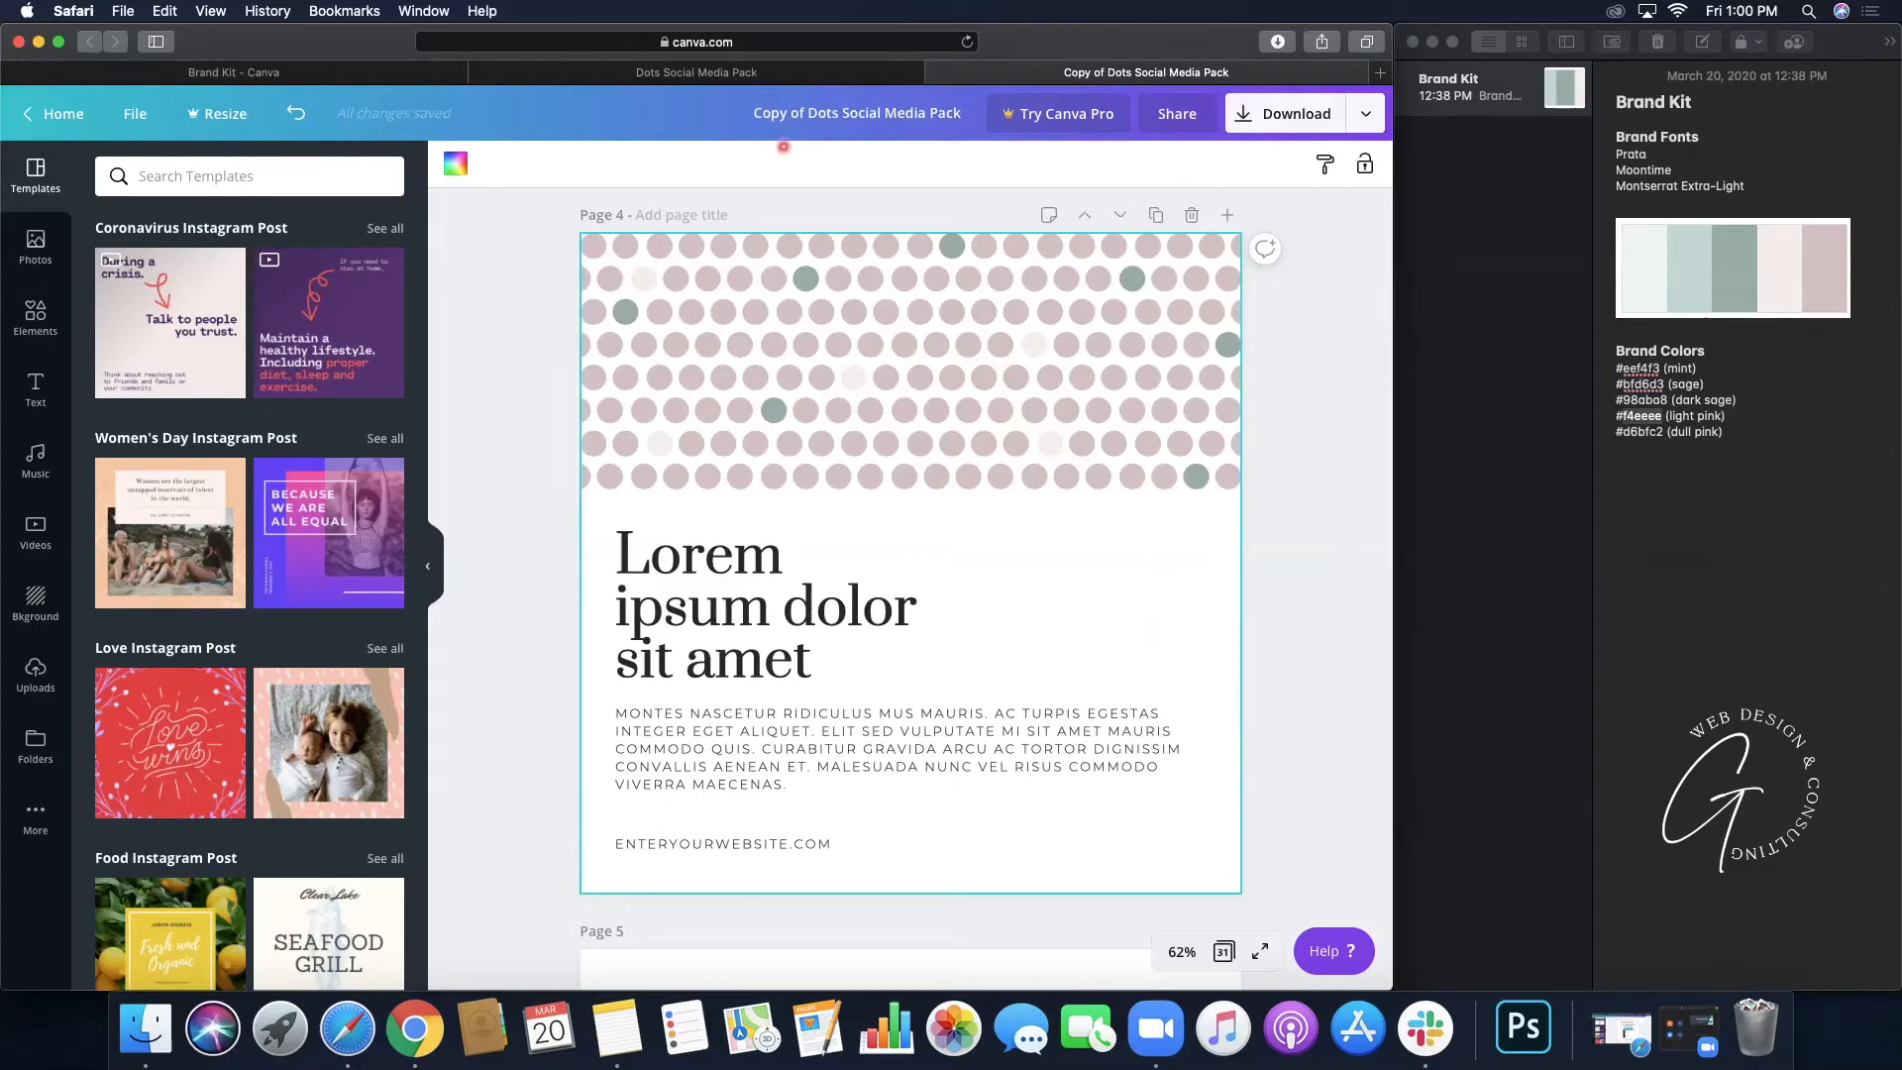
pyautogui.click(619, 72)
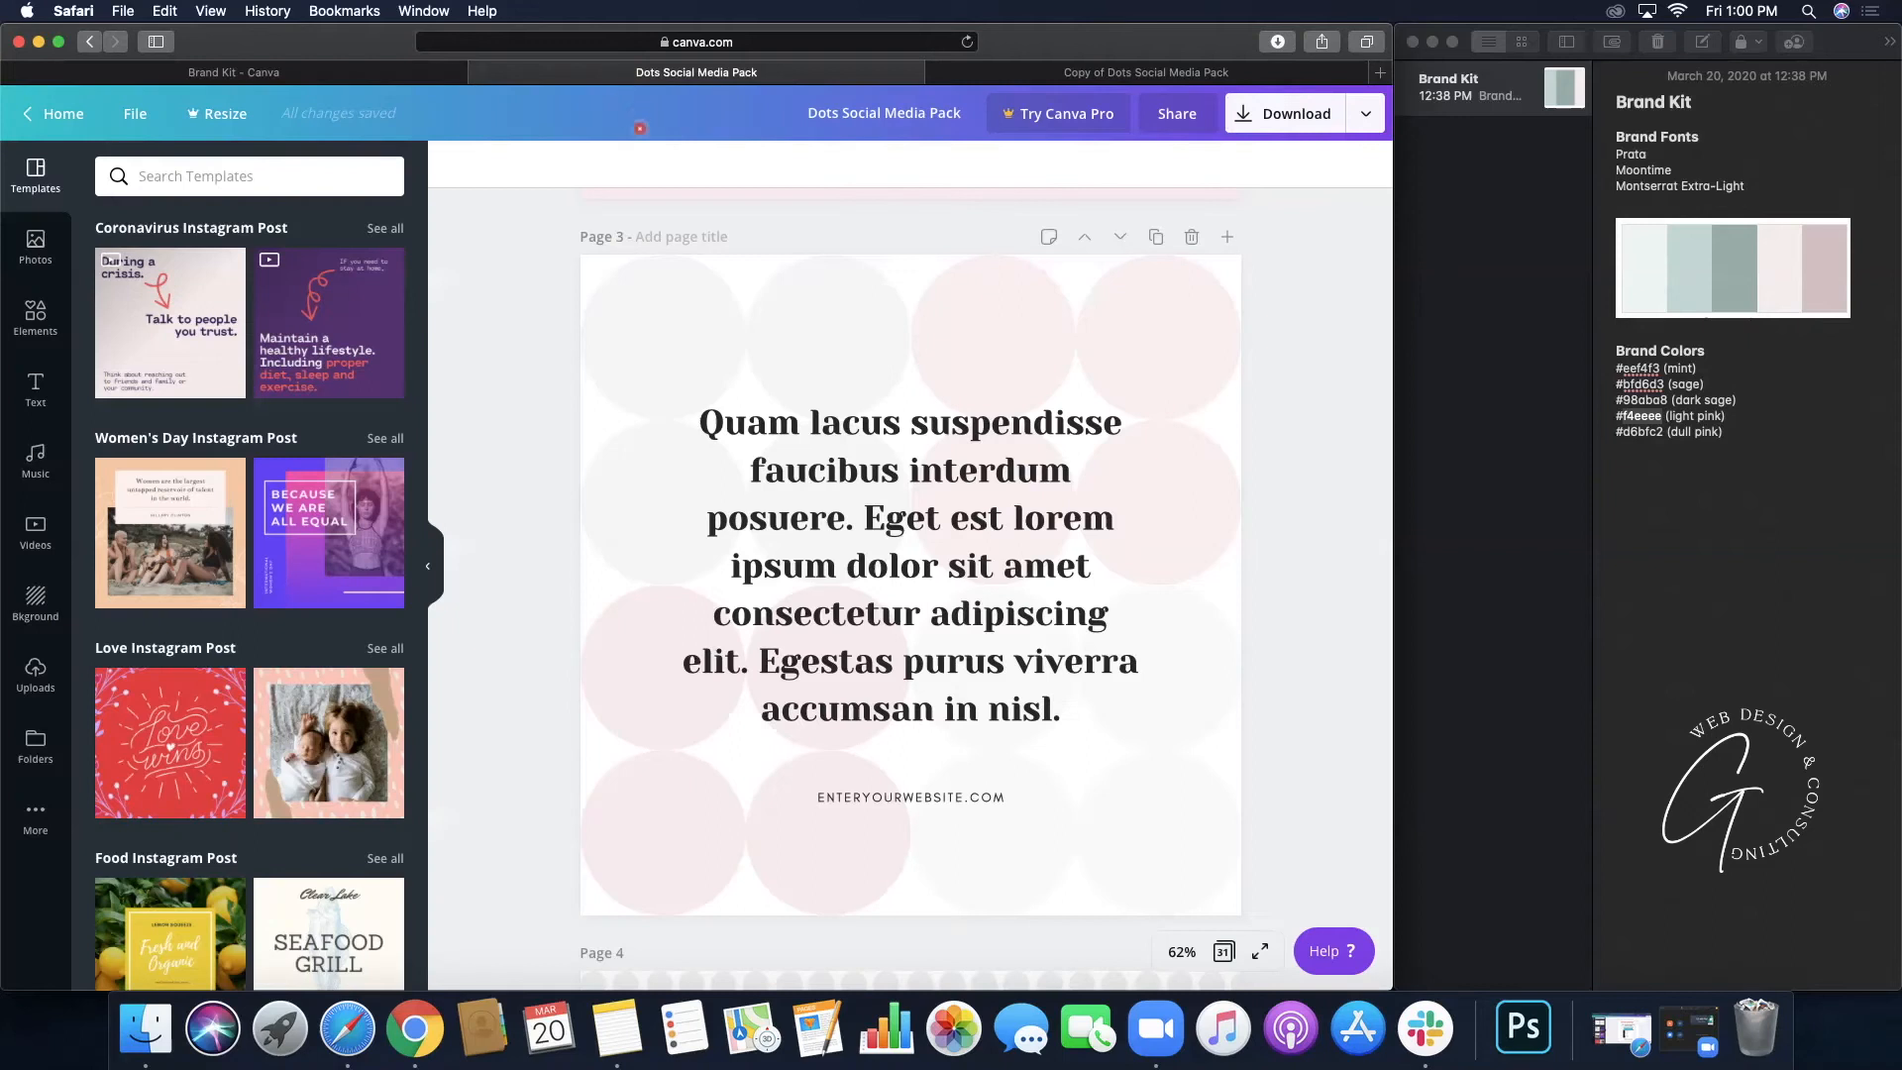
pyautogui.scroll(-1, 667, 358)
pyautogui.scroll(-10, 667, 357)
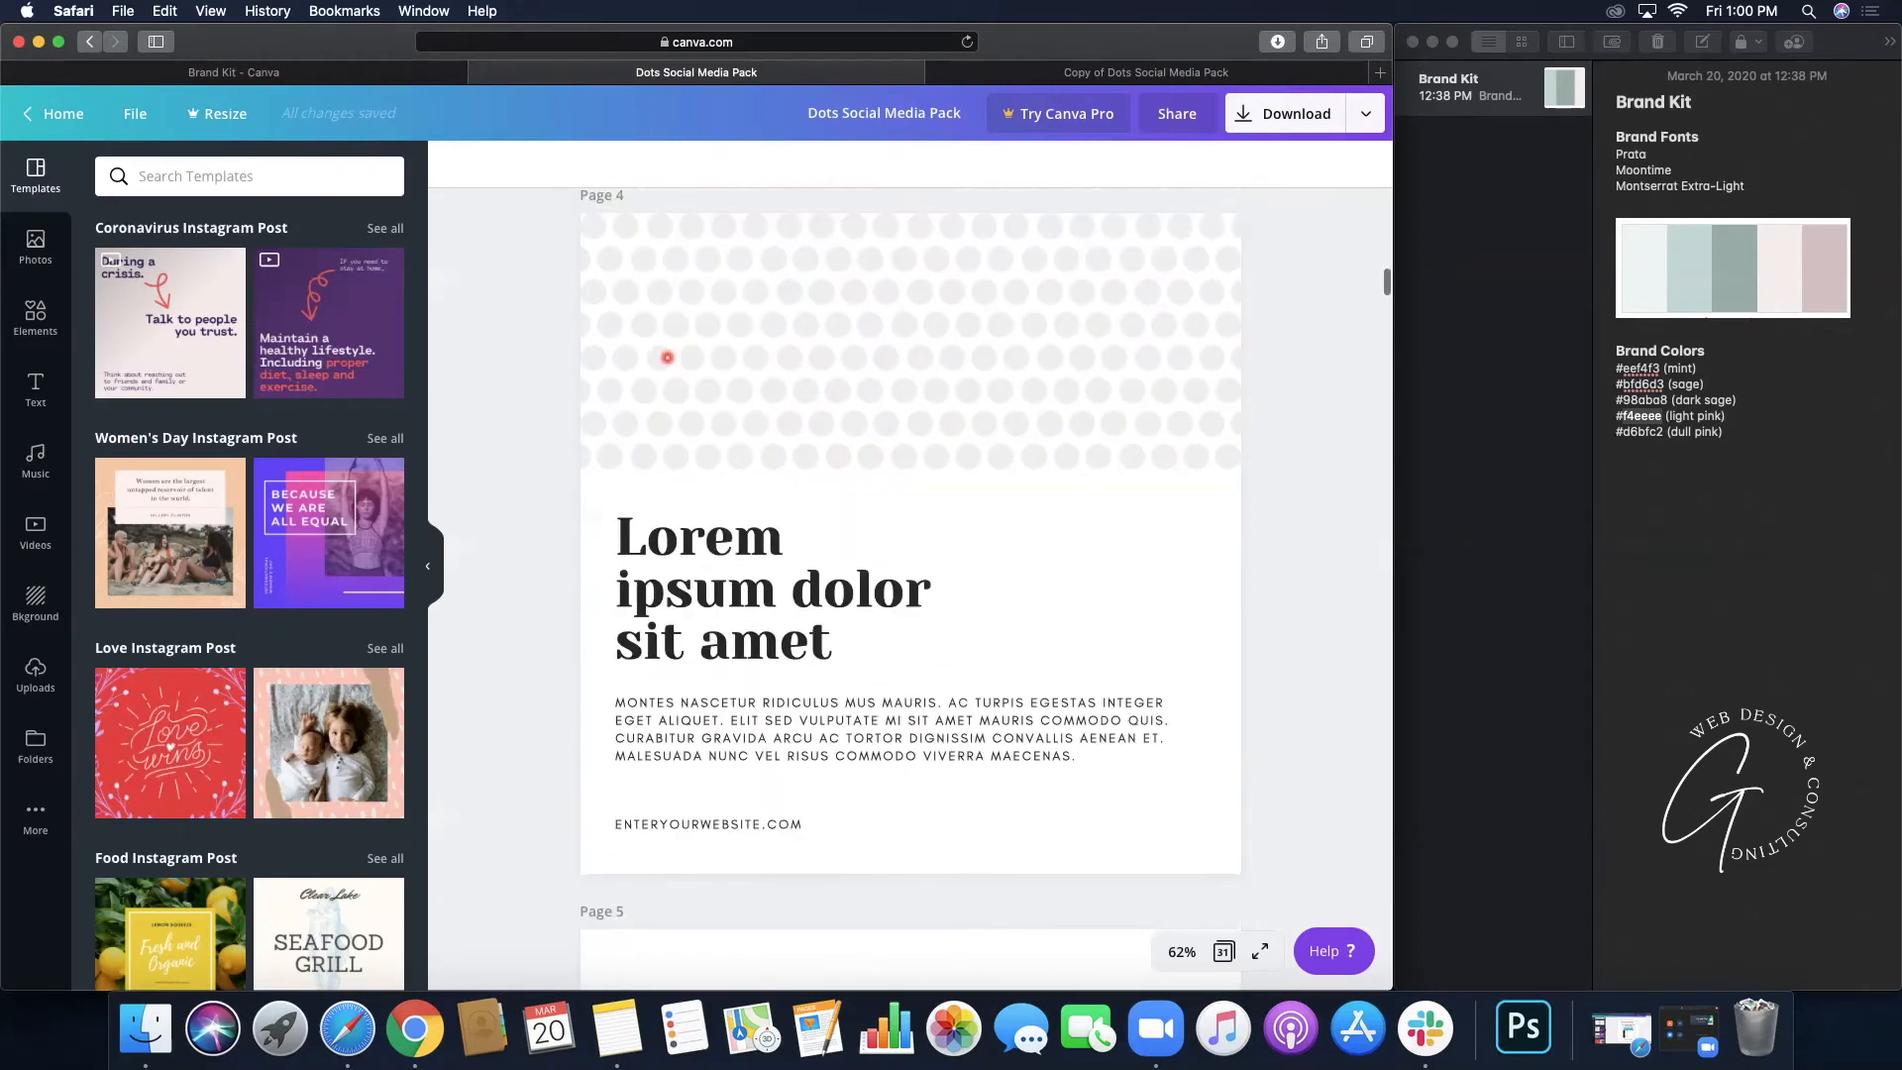
pyautogui.scroll(-1, 667, 357)
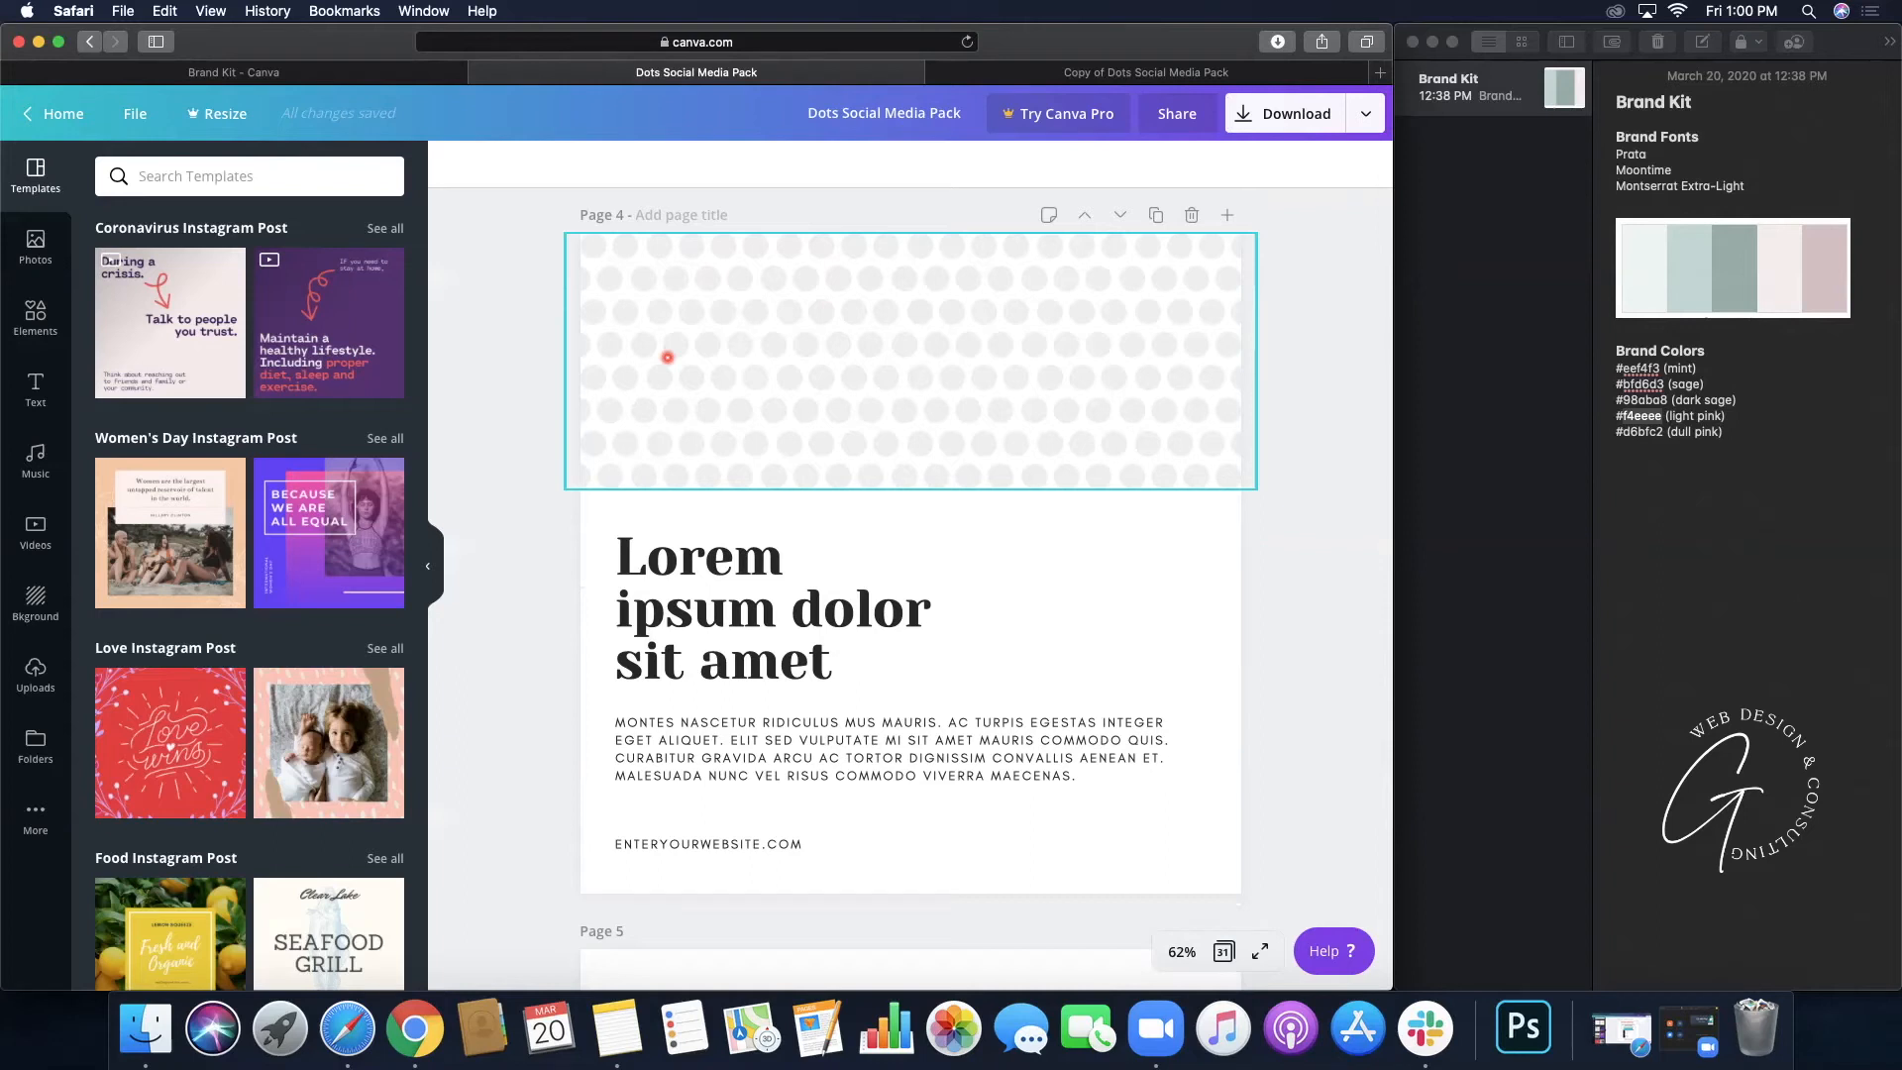
pyautogui.click(1117, 72)
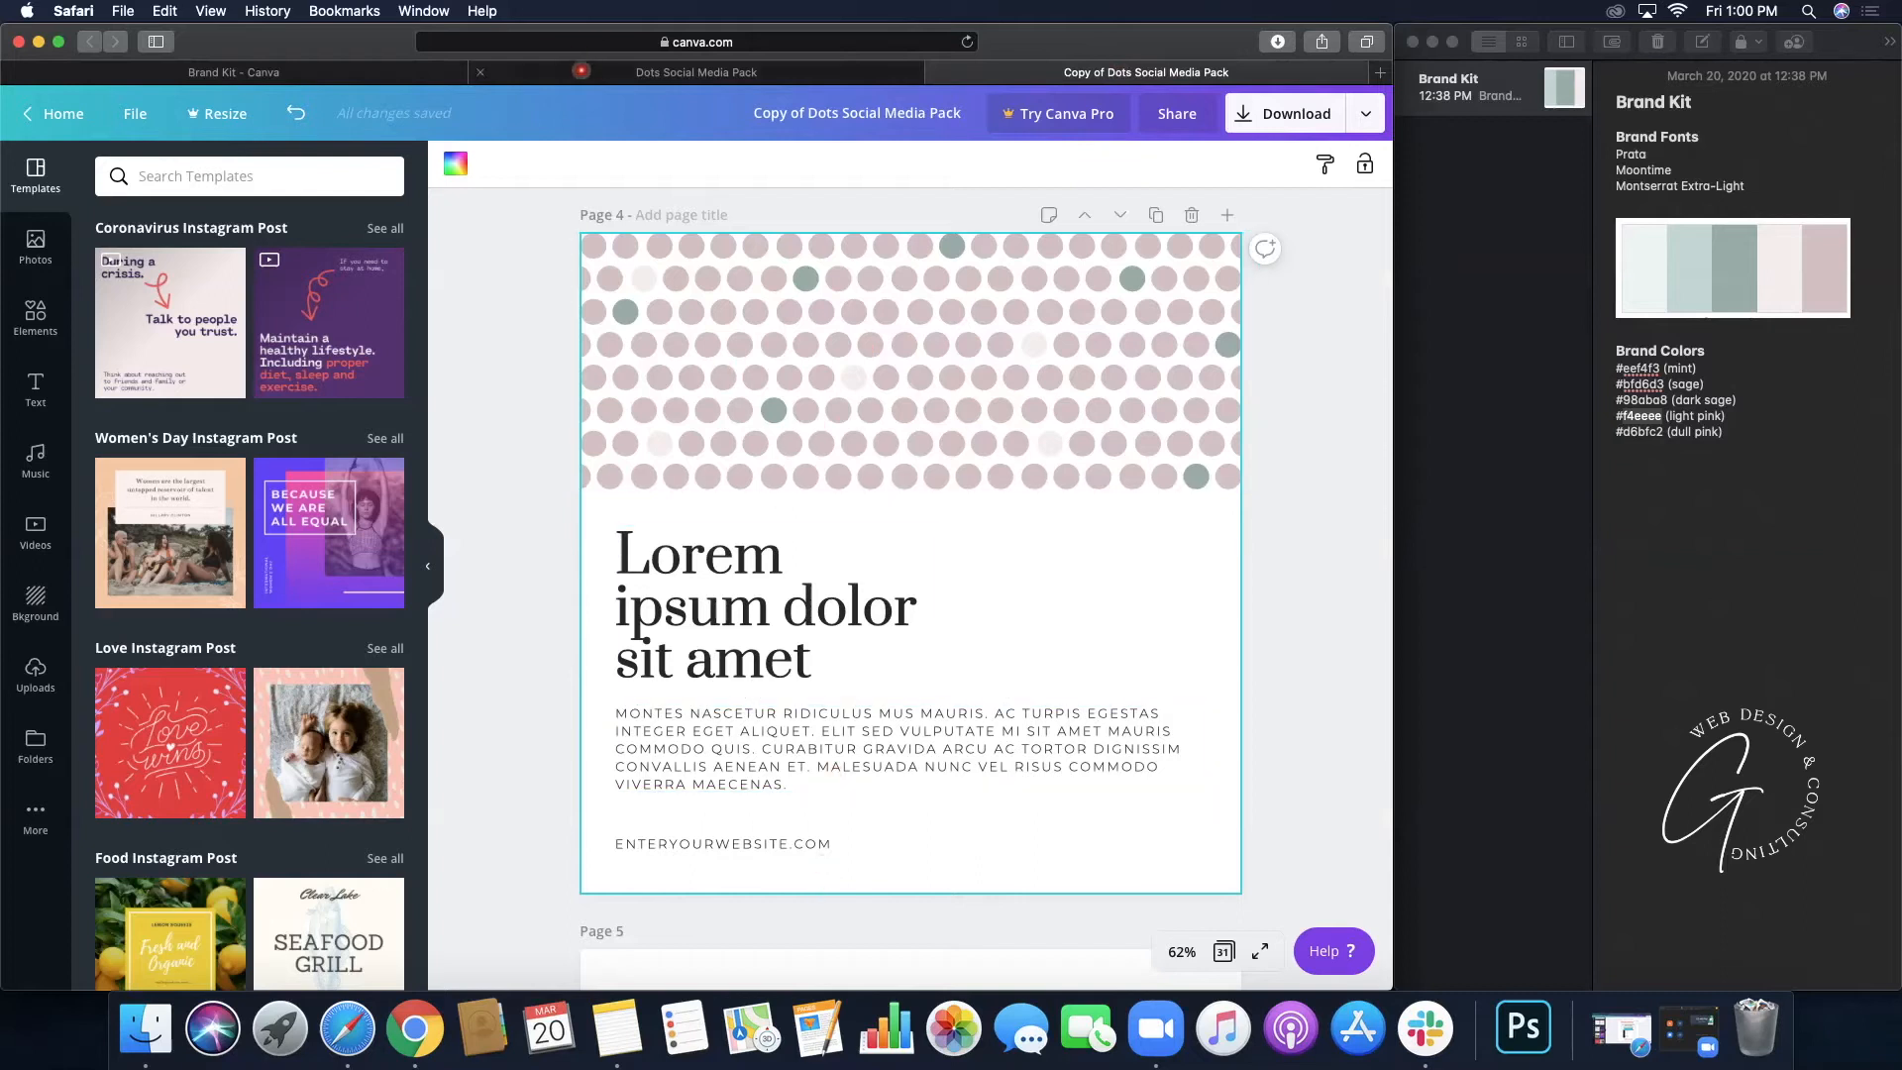
pyautogui.click(583, 74)
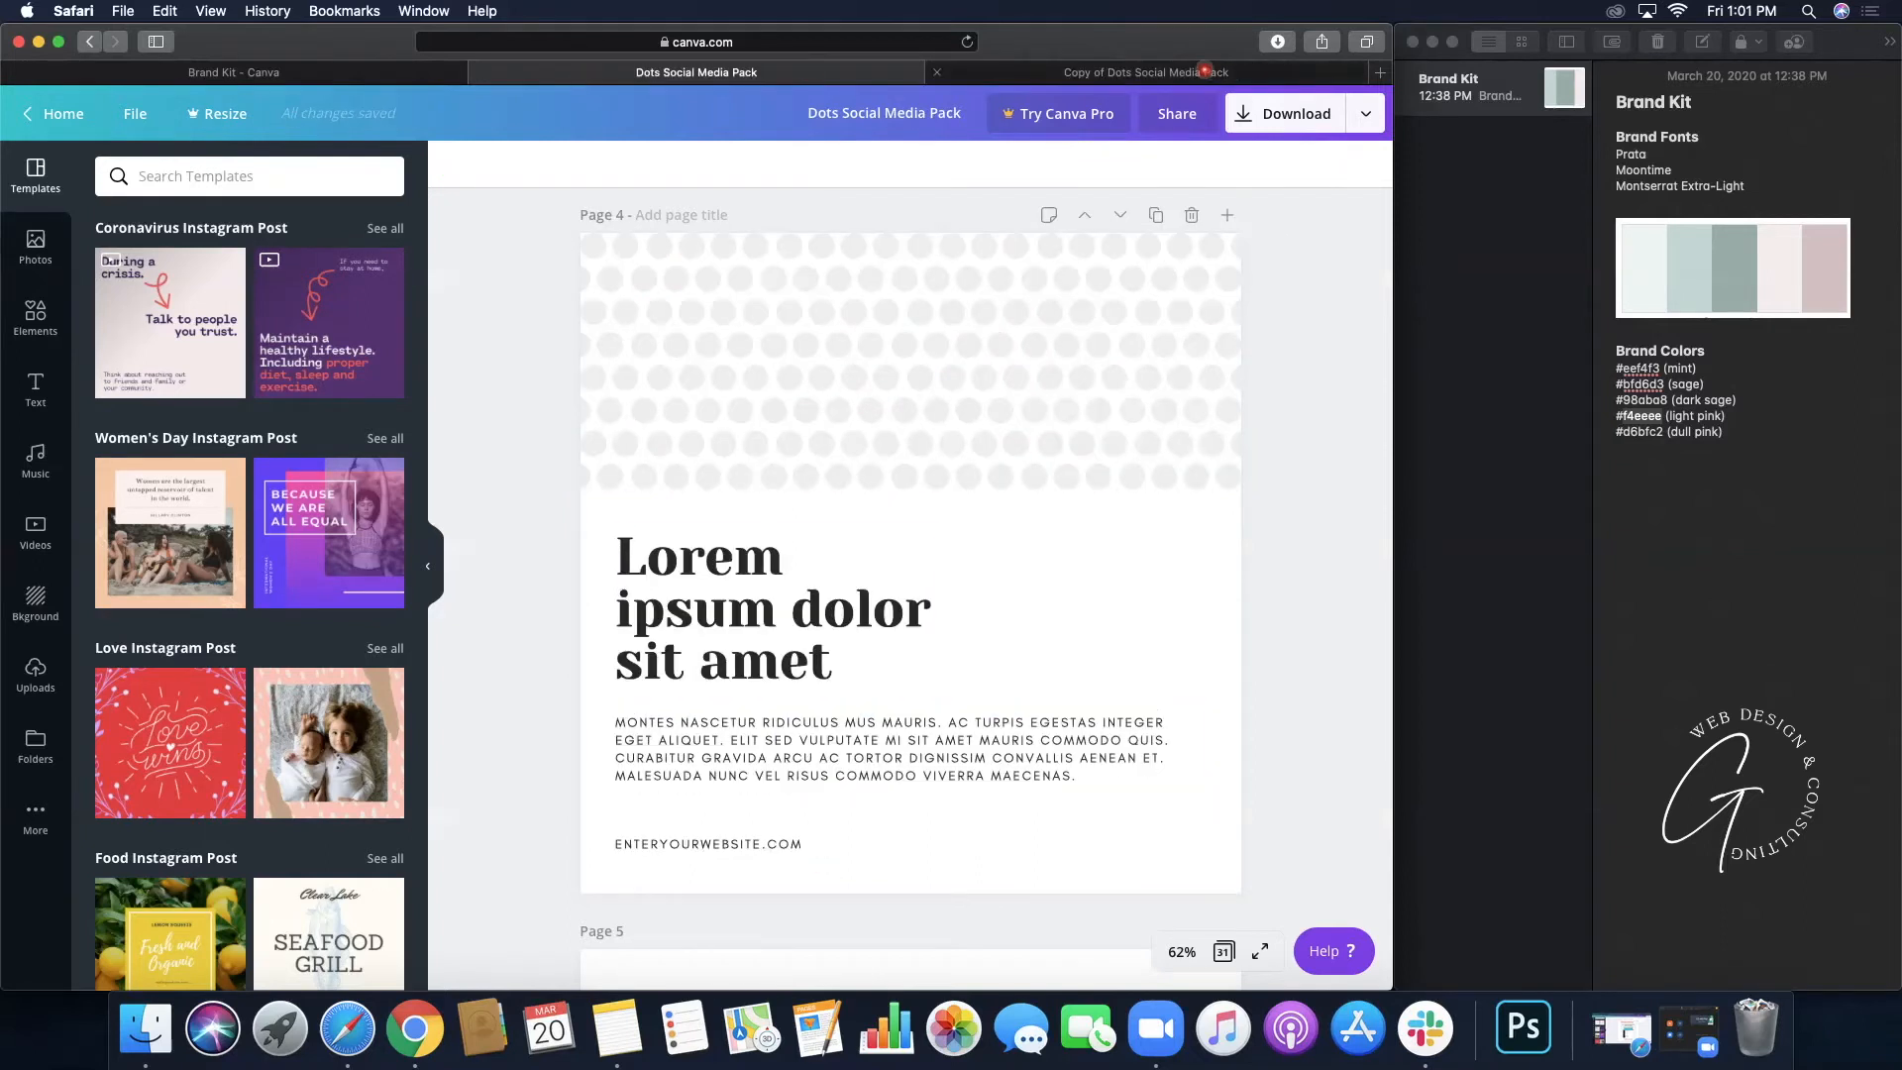
pyautogui.click(1204, 71)
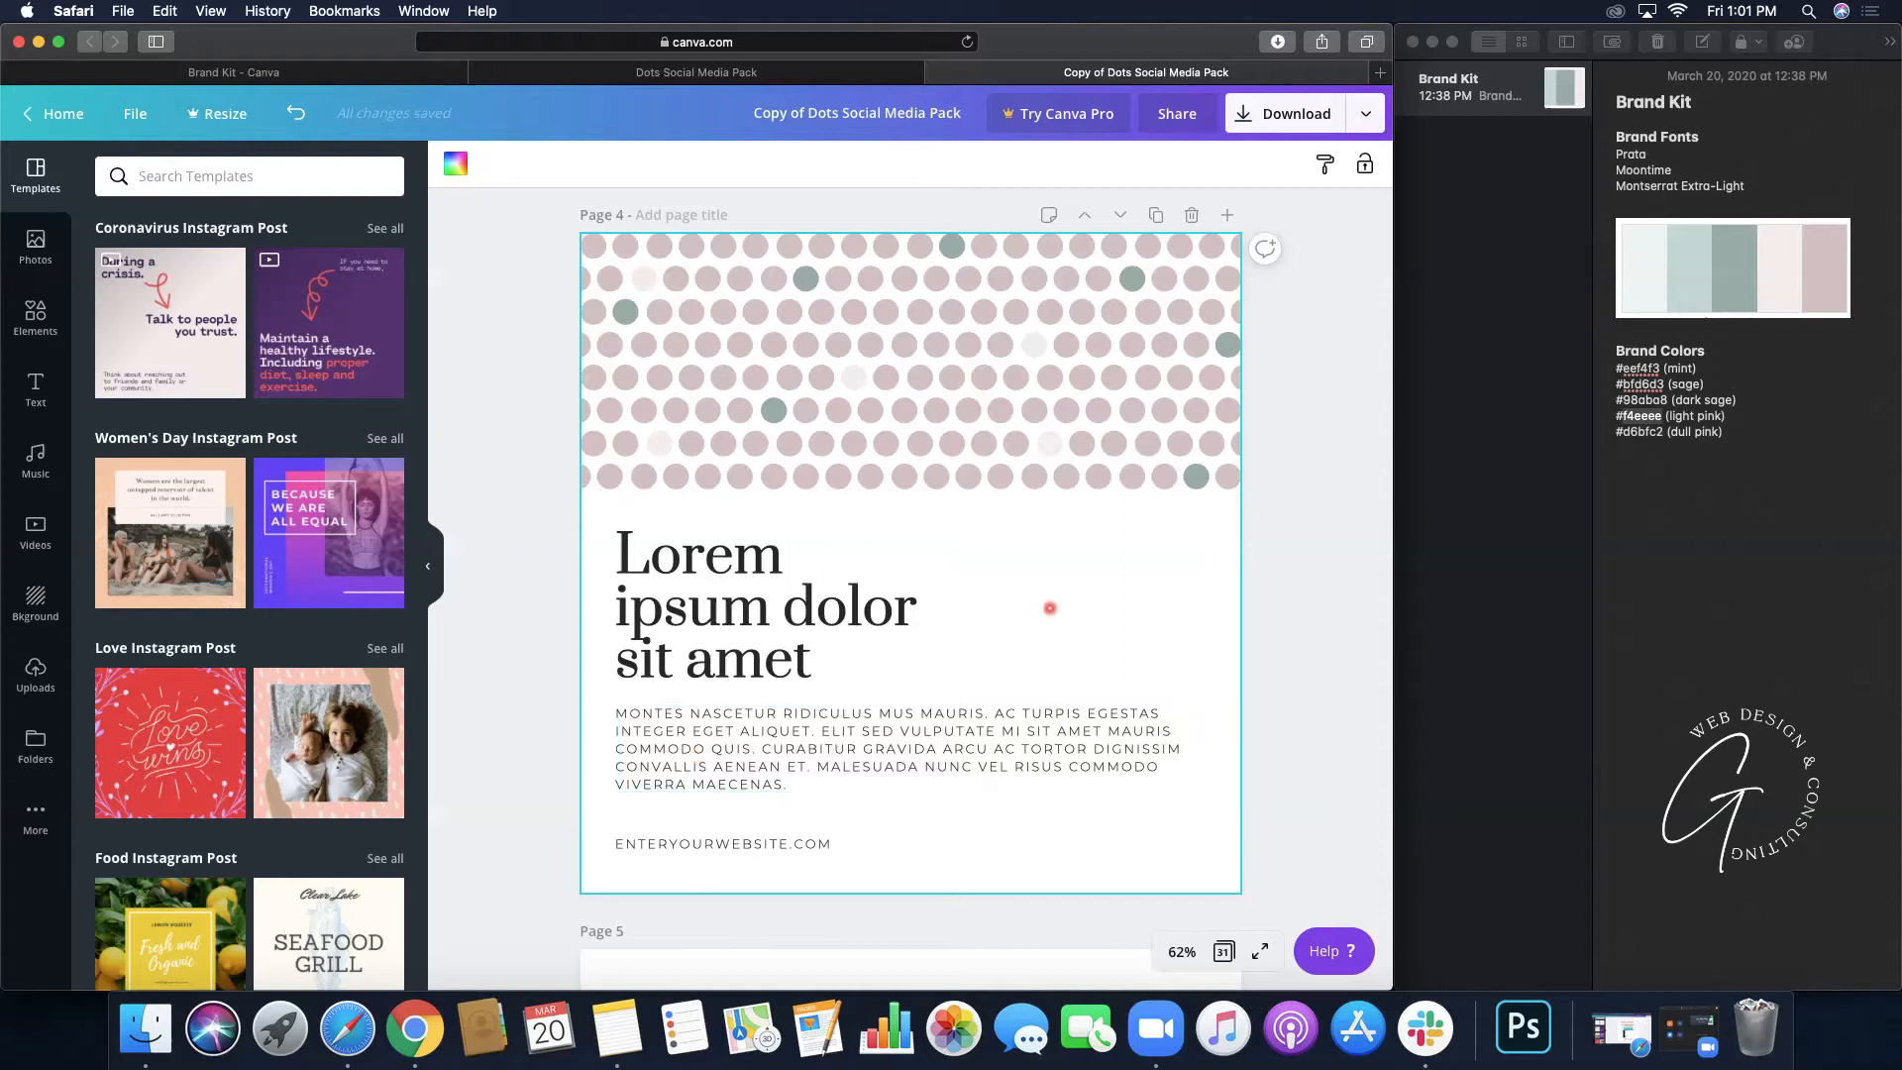
# - Deselect and scroll through pages 4 to 6, ending with page 2's Moontime script in view
pyautogui.click(1280, 629)
pyautogui.scroll(-3, 1268, 686)
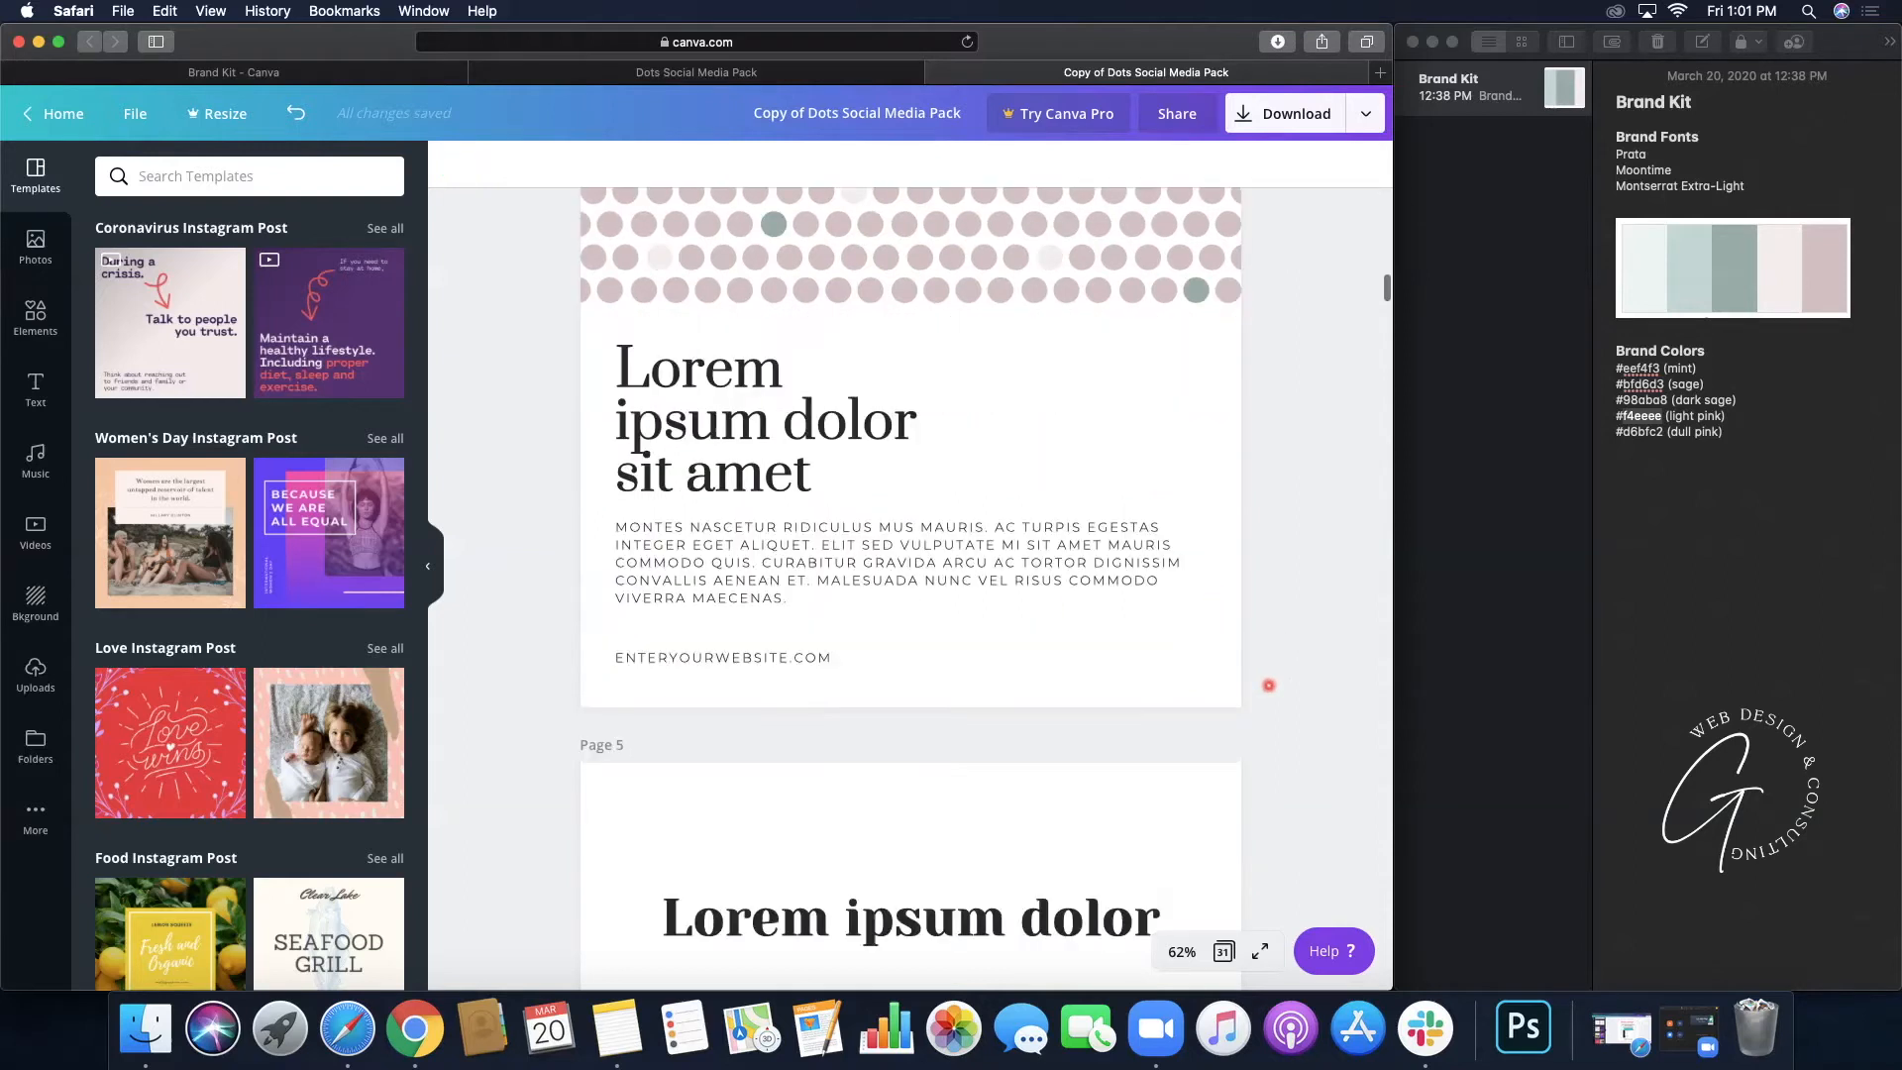
pyautogui.scroll(-5, 1286, 641)
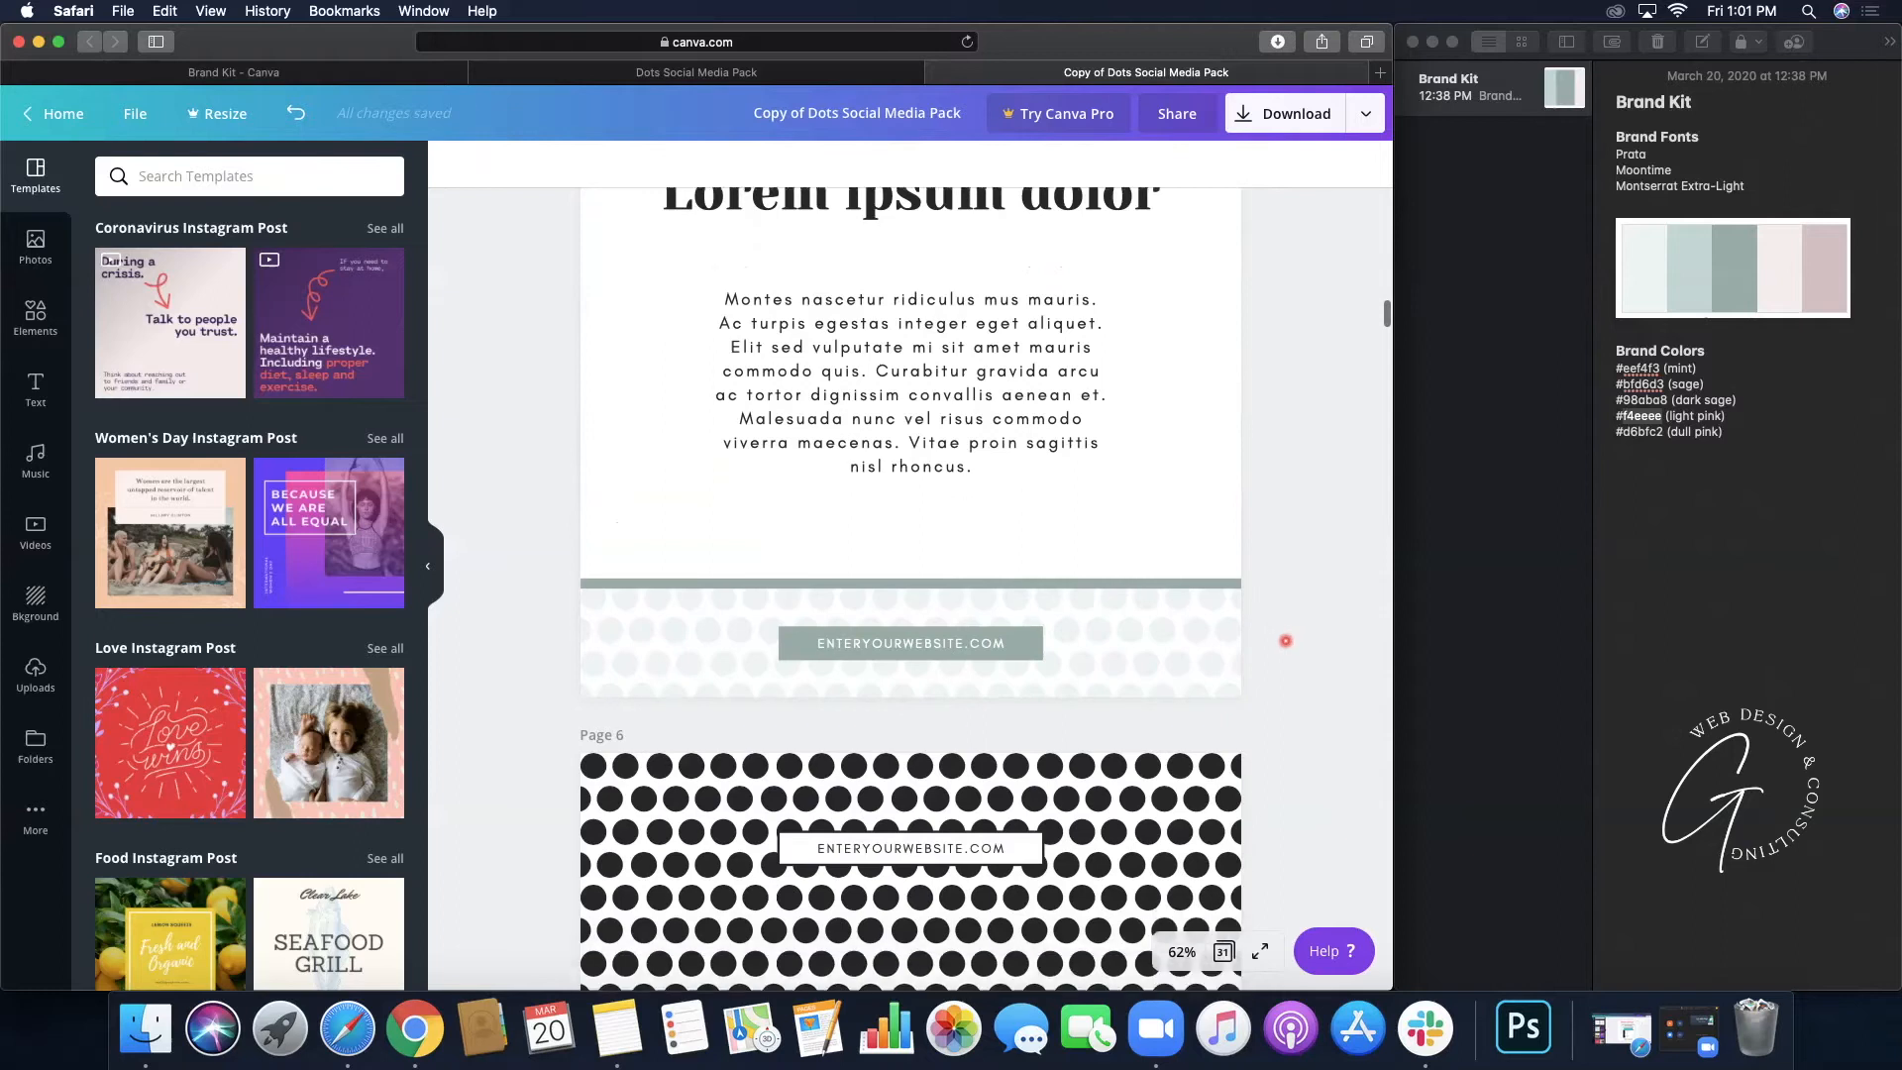
pyautogui.scroll(3, 1285, 641)
pyautogui.scroll(-5, 1285, 641)
pyautogui.scroll(1, 1285, 641)
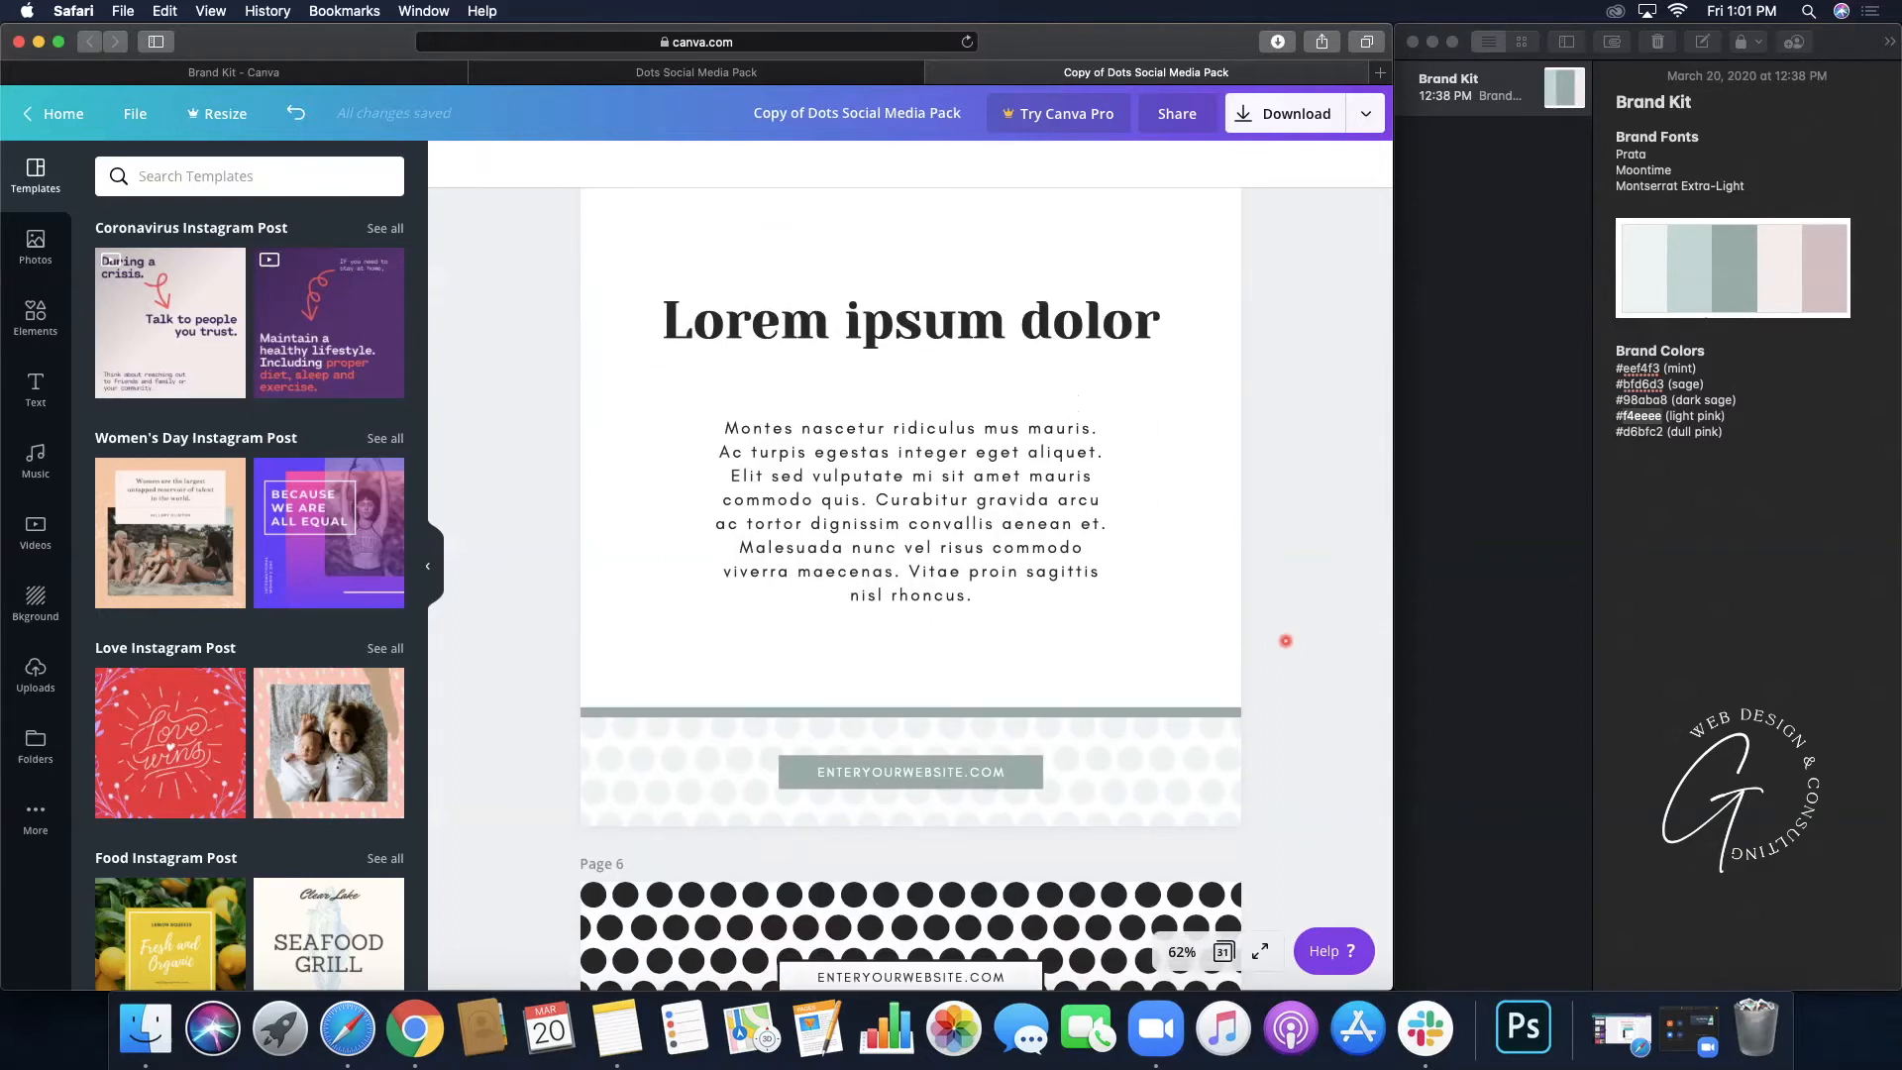
pyautogui.scroll(20, 1285, 641)
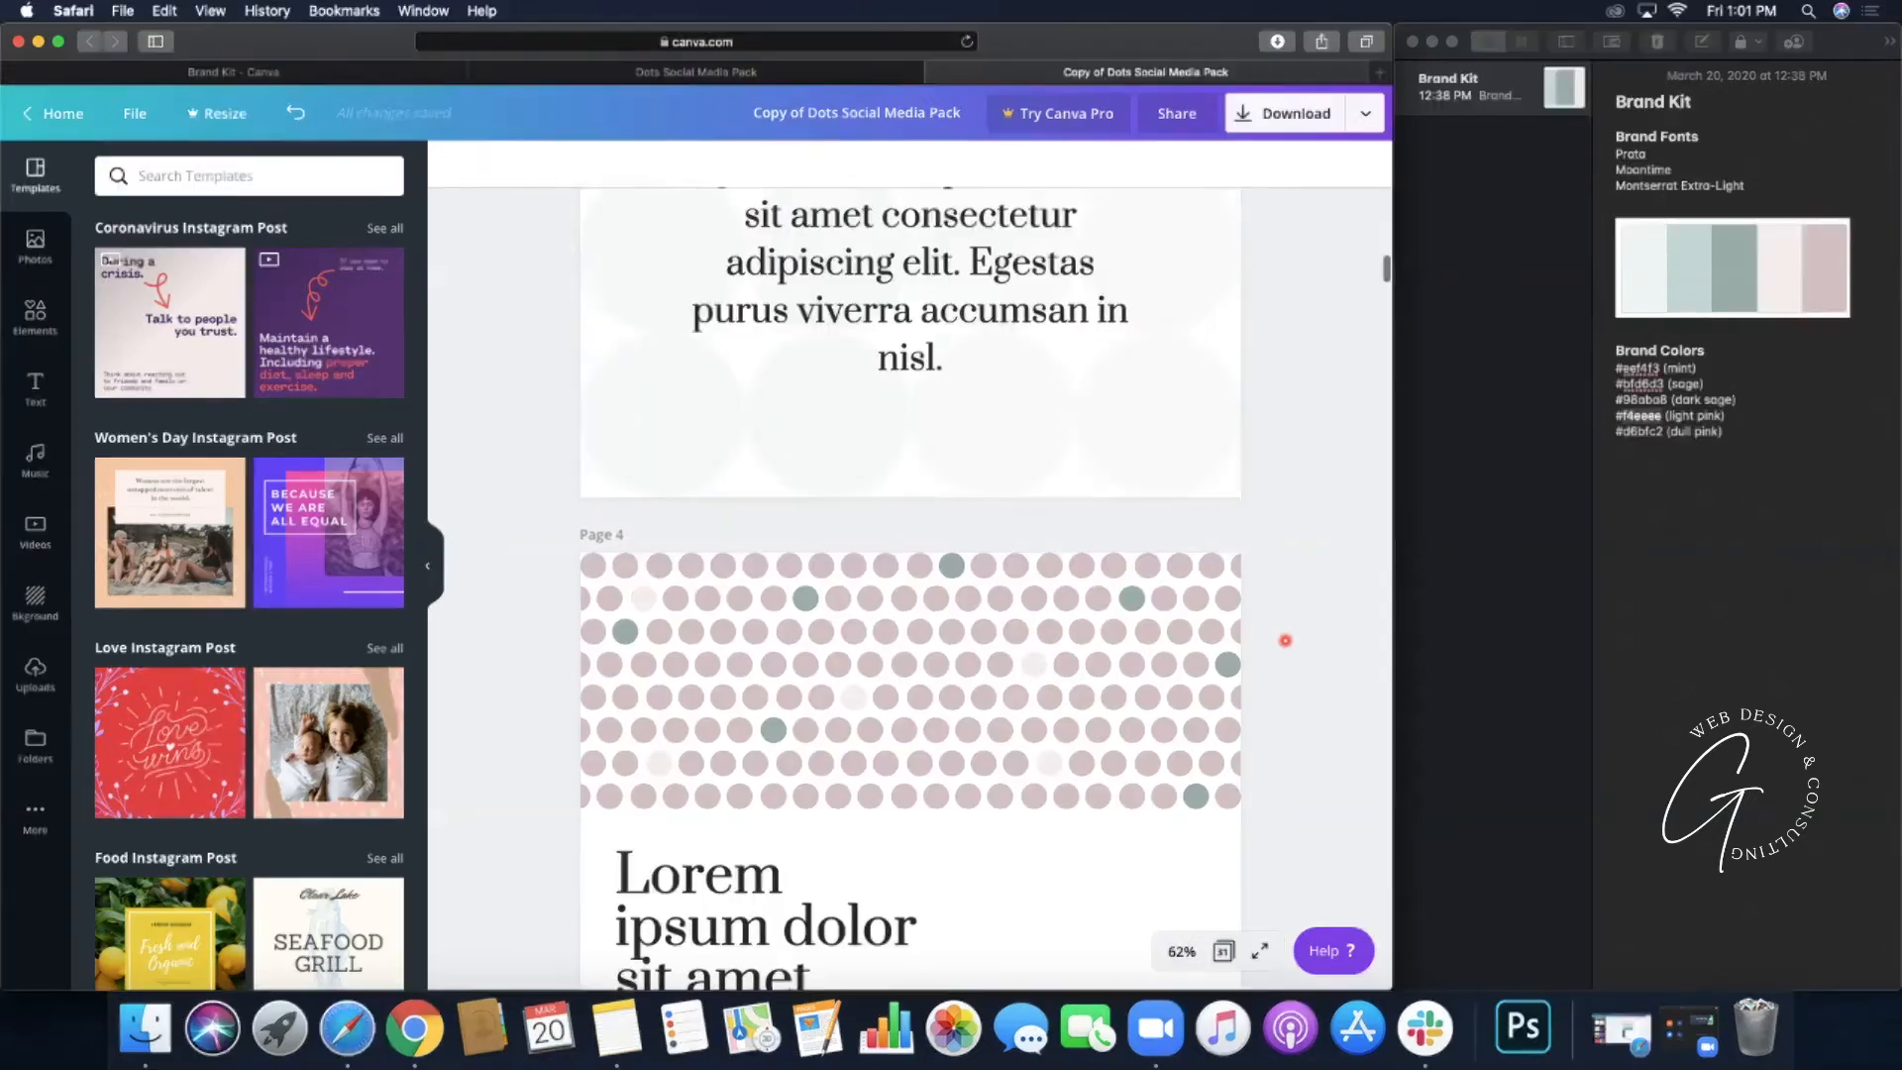
pyautogui.scroll(6, 1286, 641)
pyautogui.scroll(-7, 1286, 641)
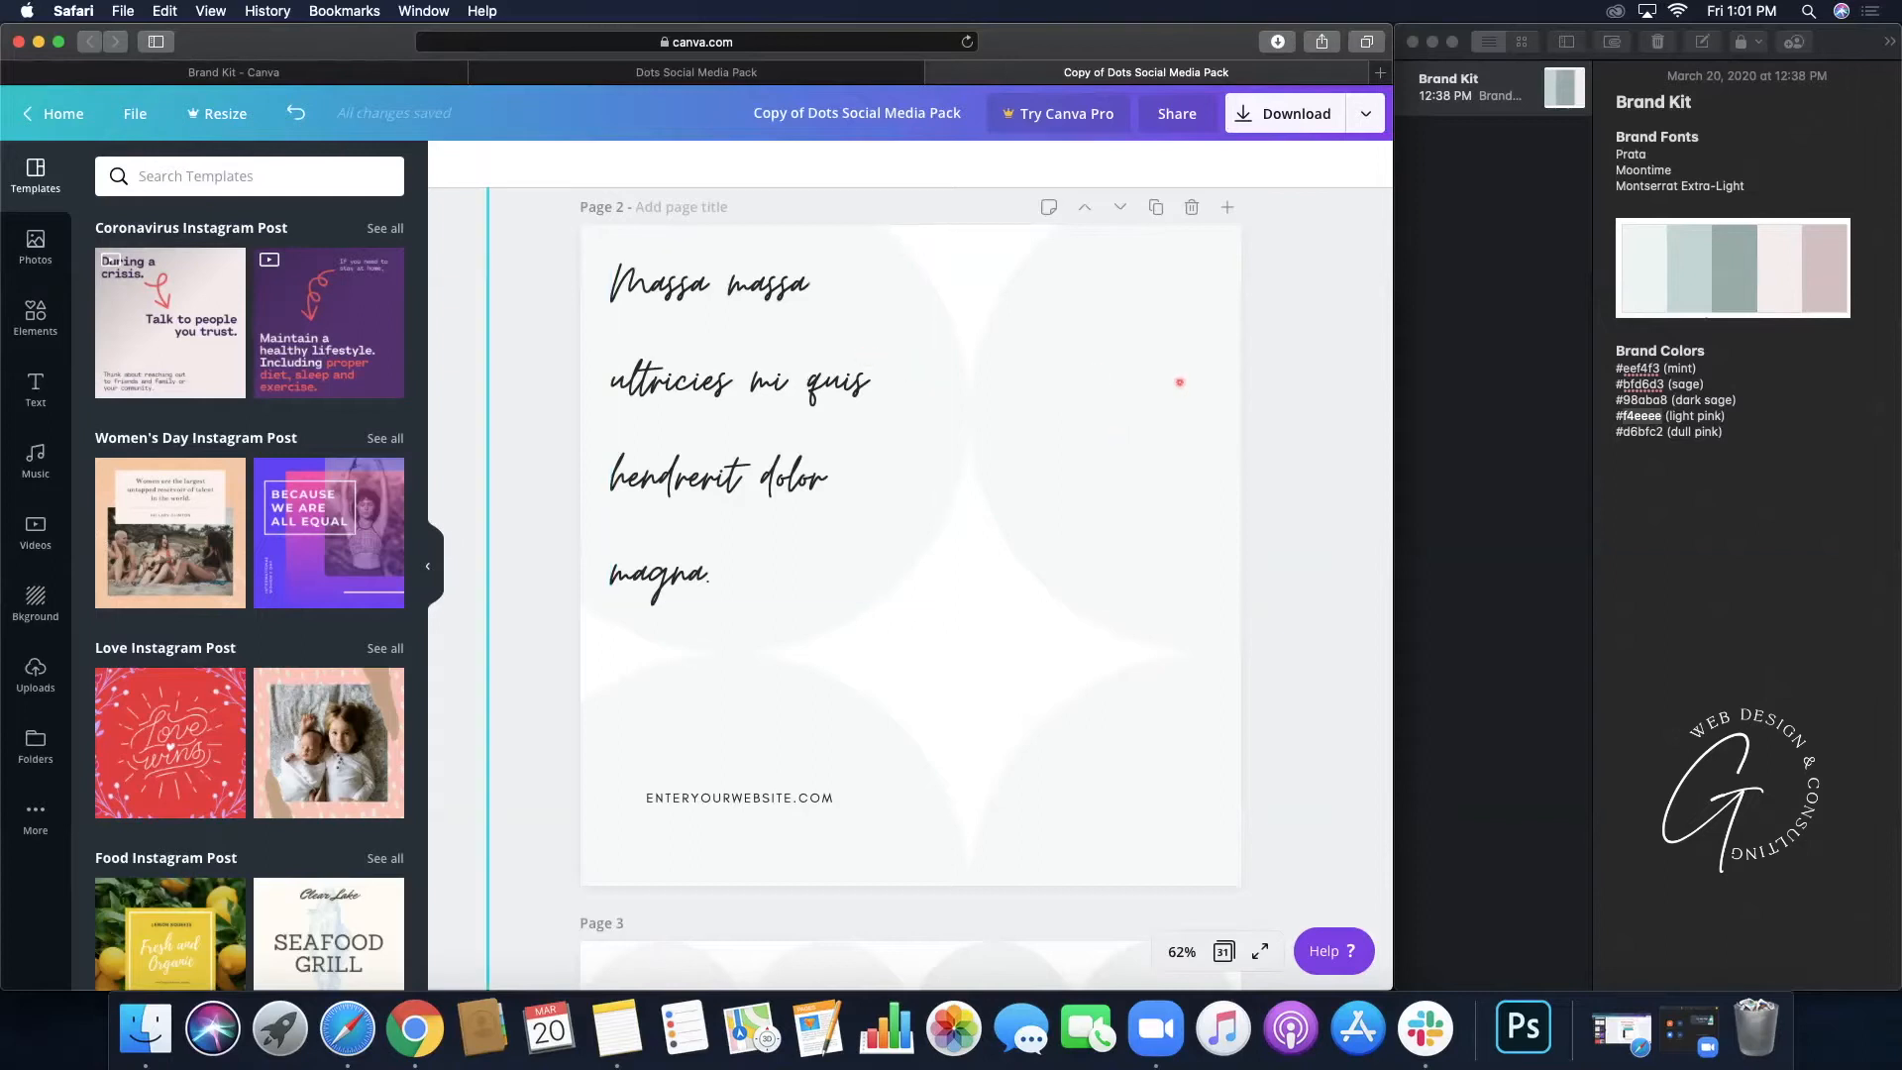
# - Select page 2's pale mint-grey circles and show their colour options, then scroll to page 5
pyautogui.click(1179, 383)
pyautogui.click(454, 165)
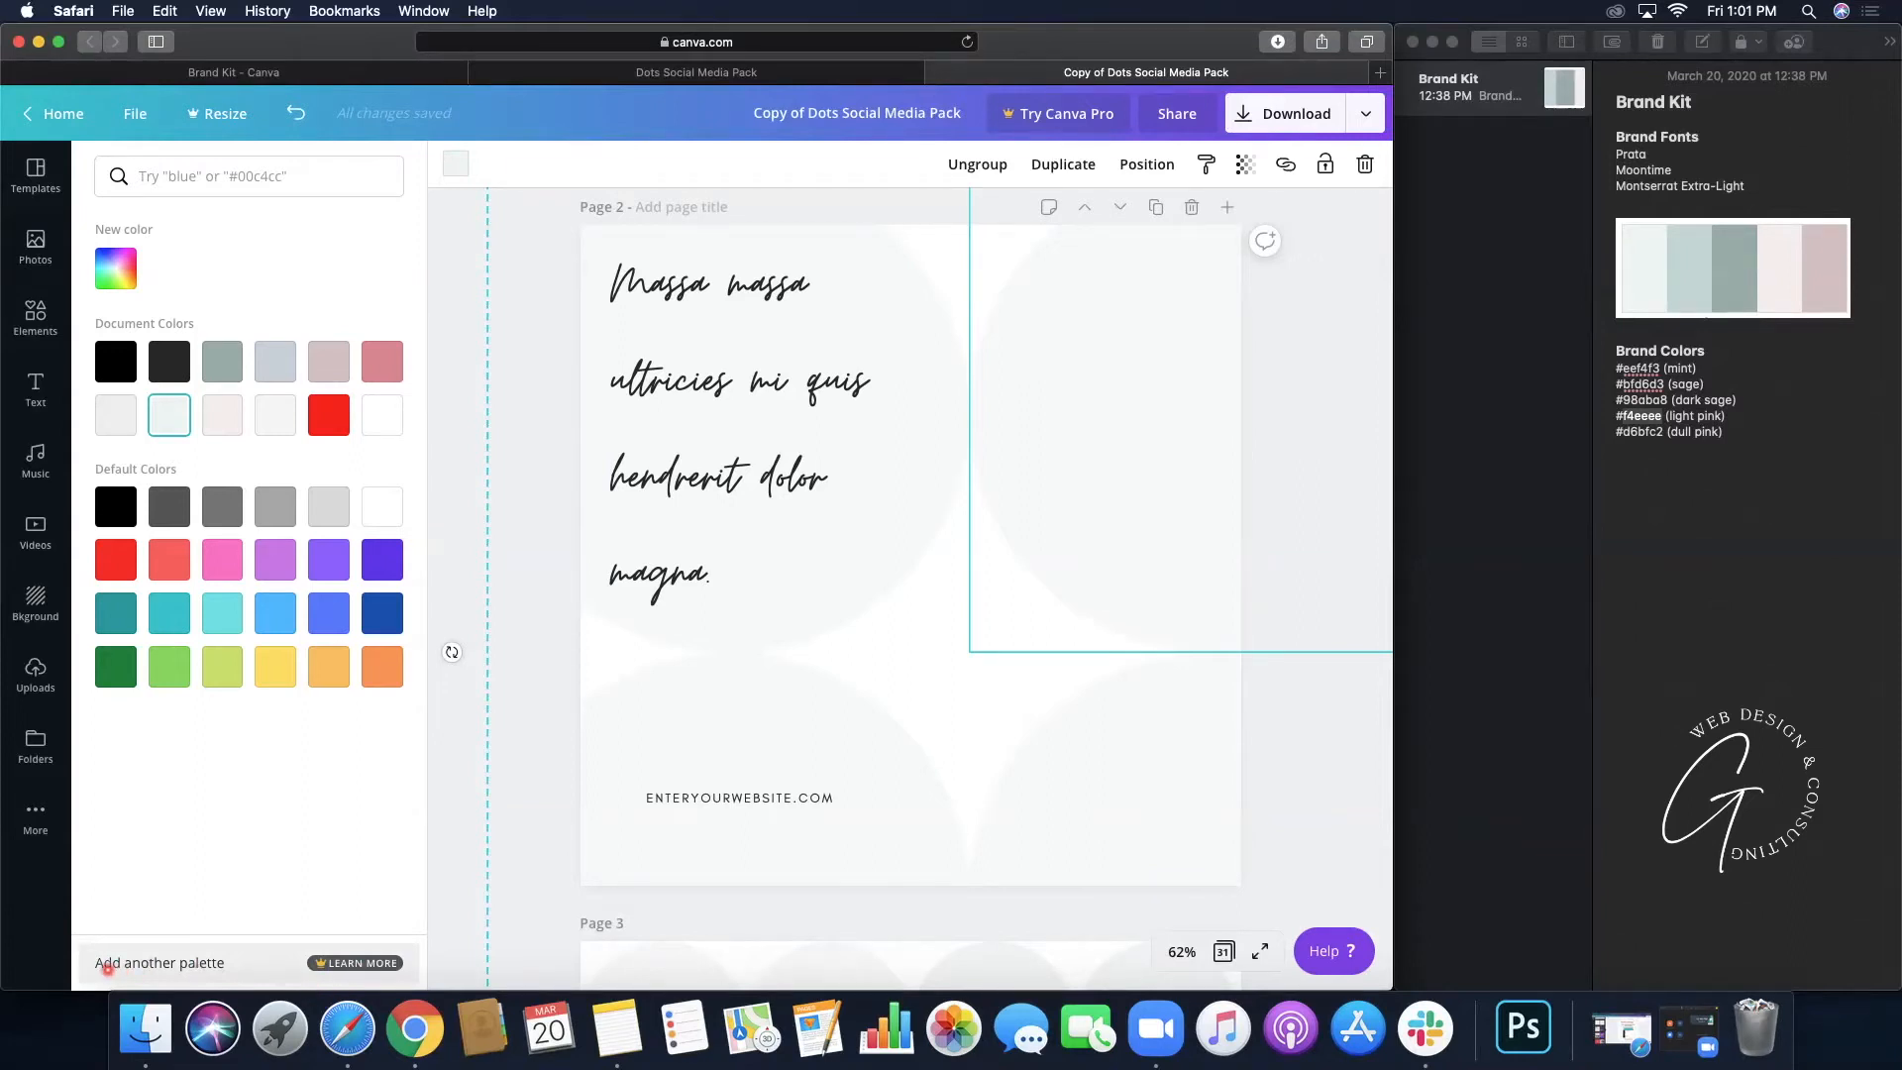
pyautogui.scroll(-15, 451, 881)
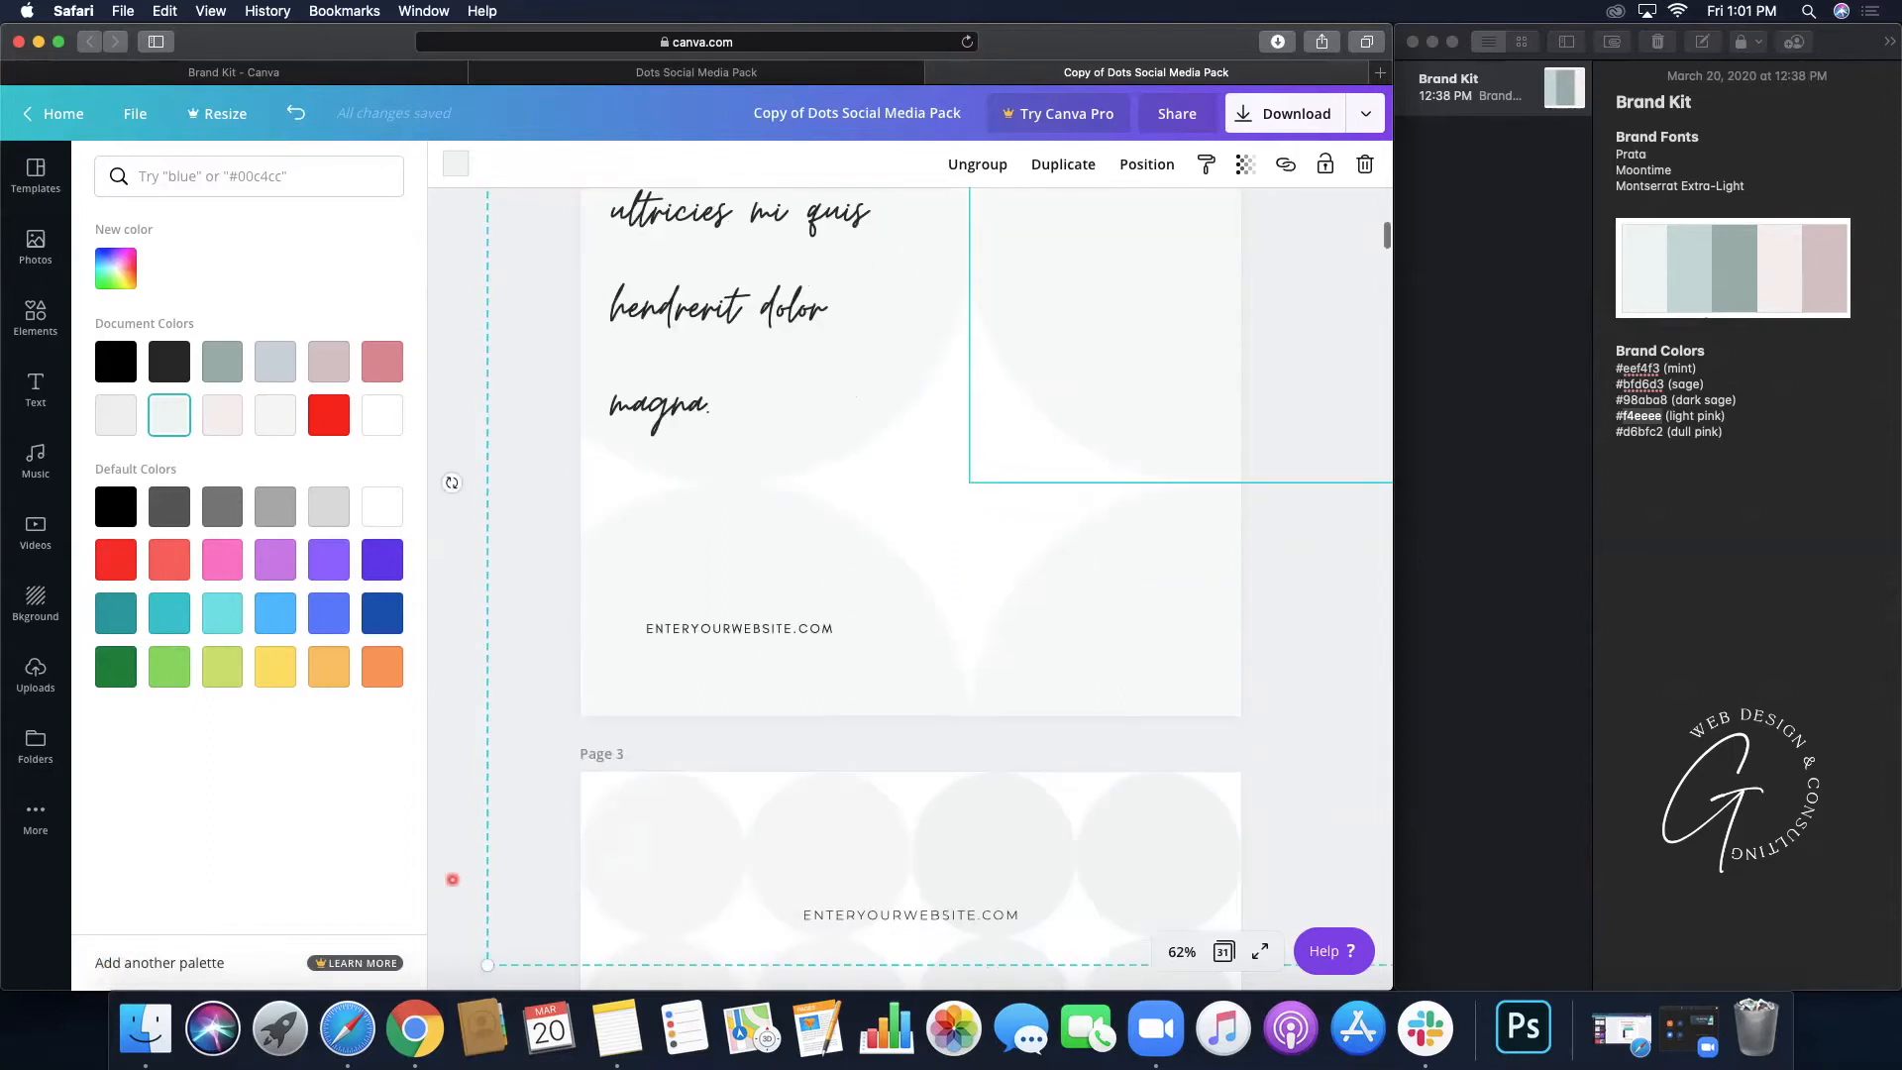
pyautogui.scroll(-15, 452, 880)
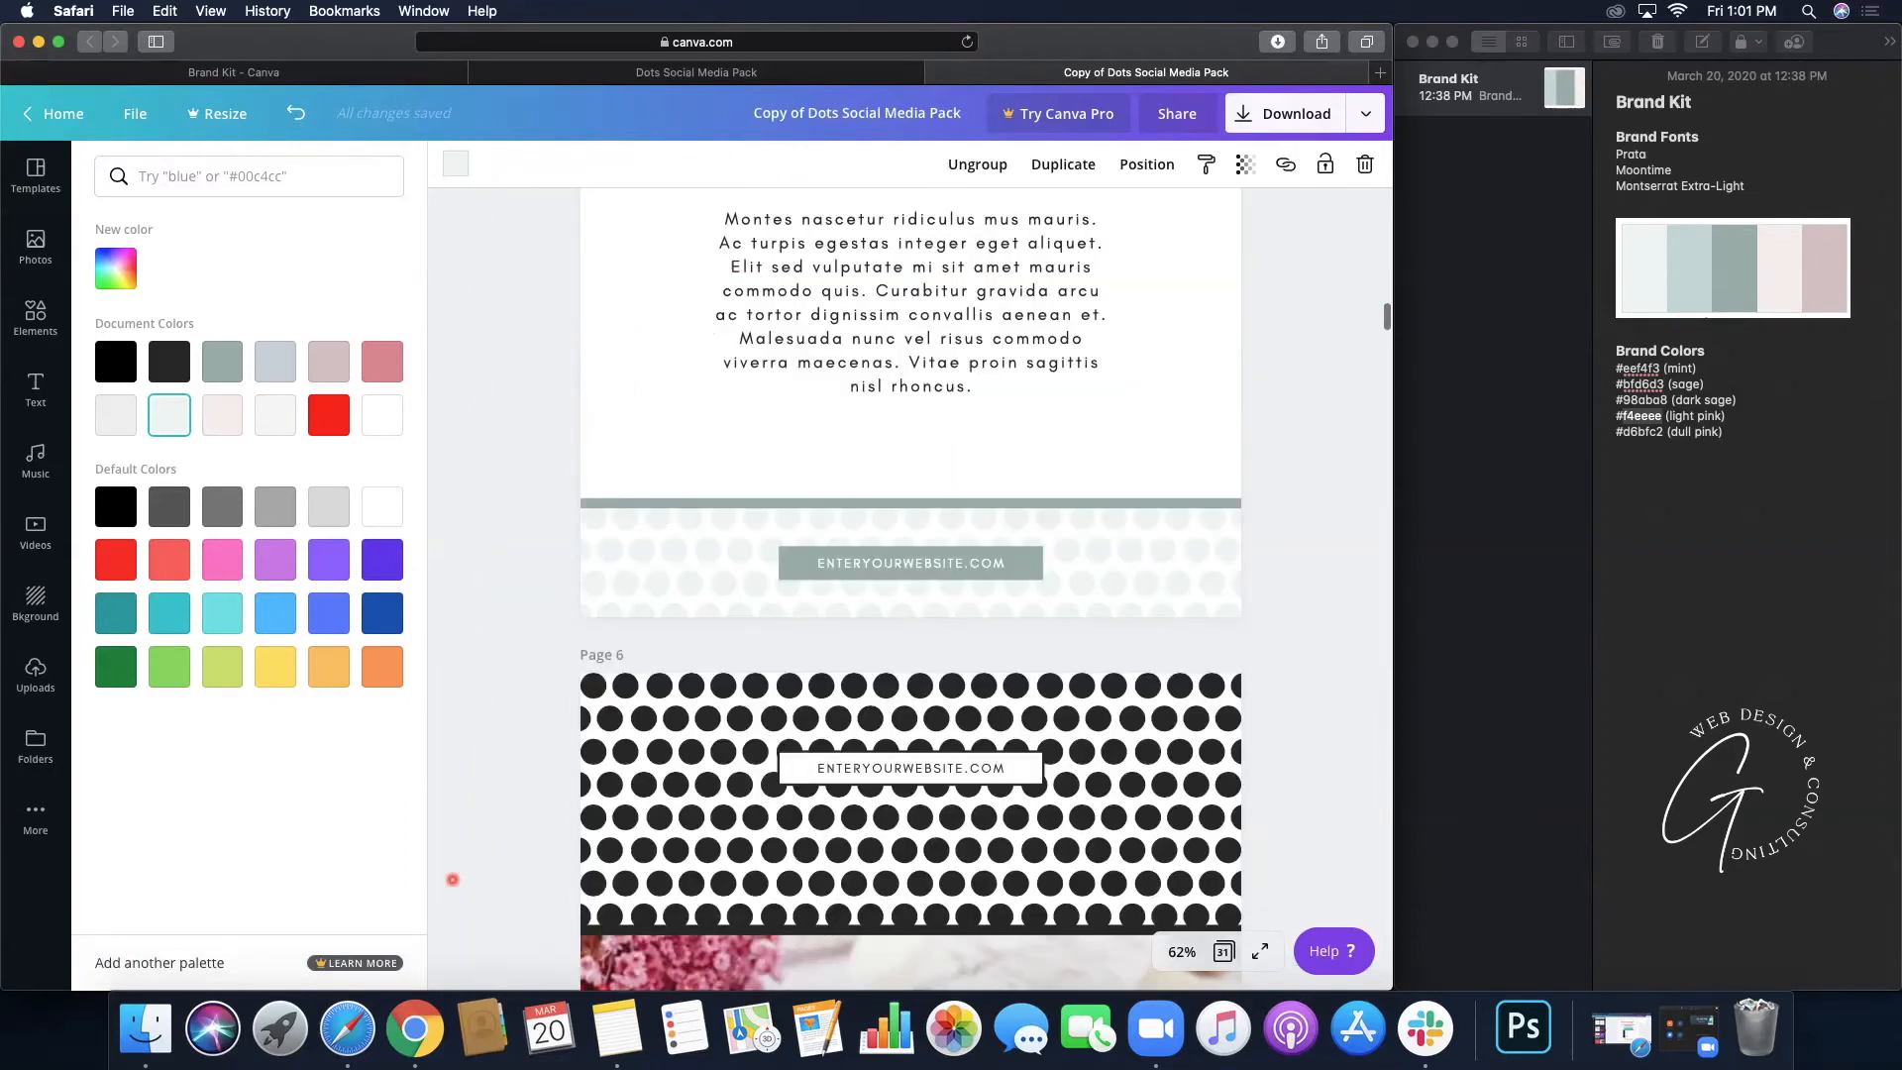
pyautogui.scroll(5, 453, 880)
pyautogui.scroll(3, 453, 879)
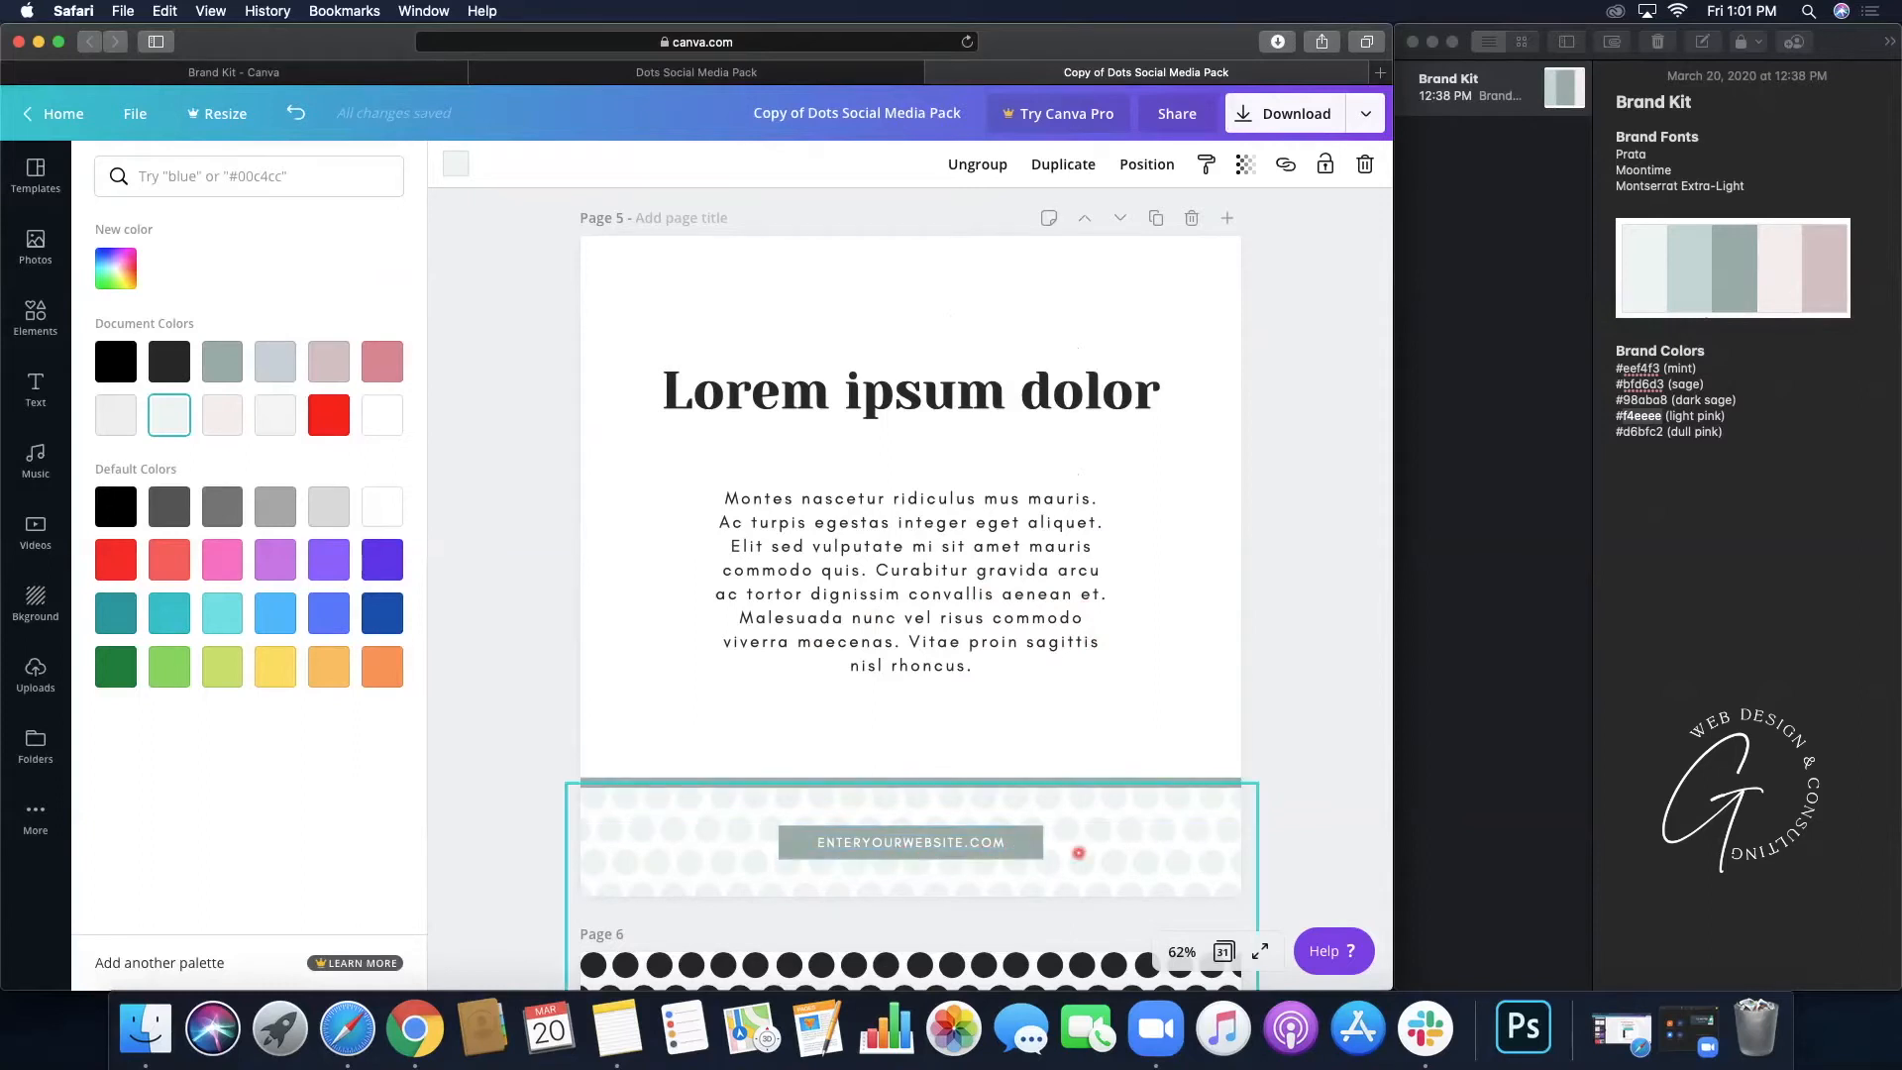
# - Set page 5's ENTERYOURWEBSITE.COM line to Montserrat Extra-Light
pyautogui.click(931, 841)
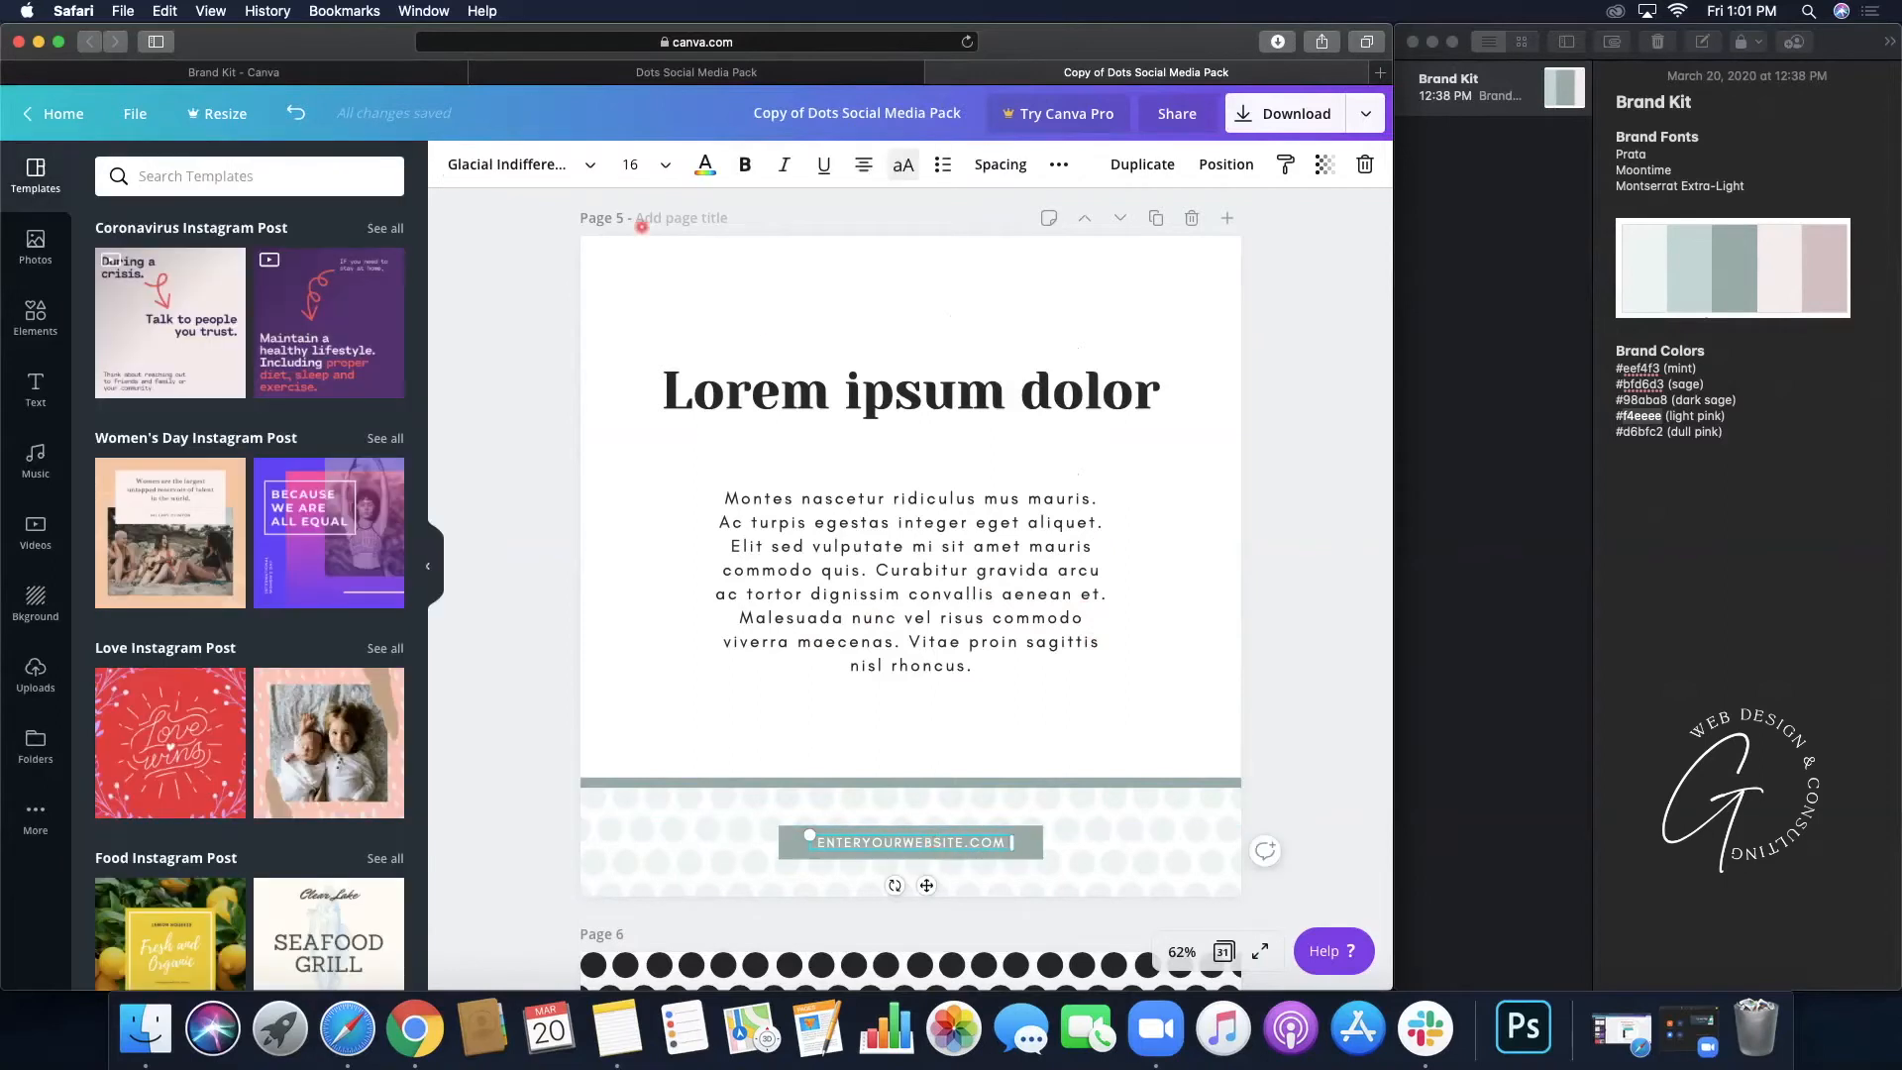
pyautogui.click(514, 166)
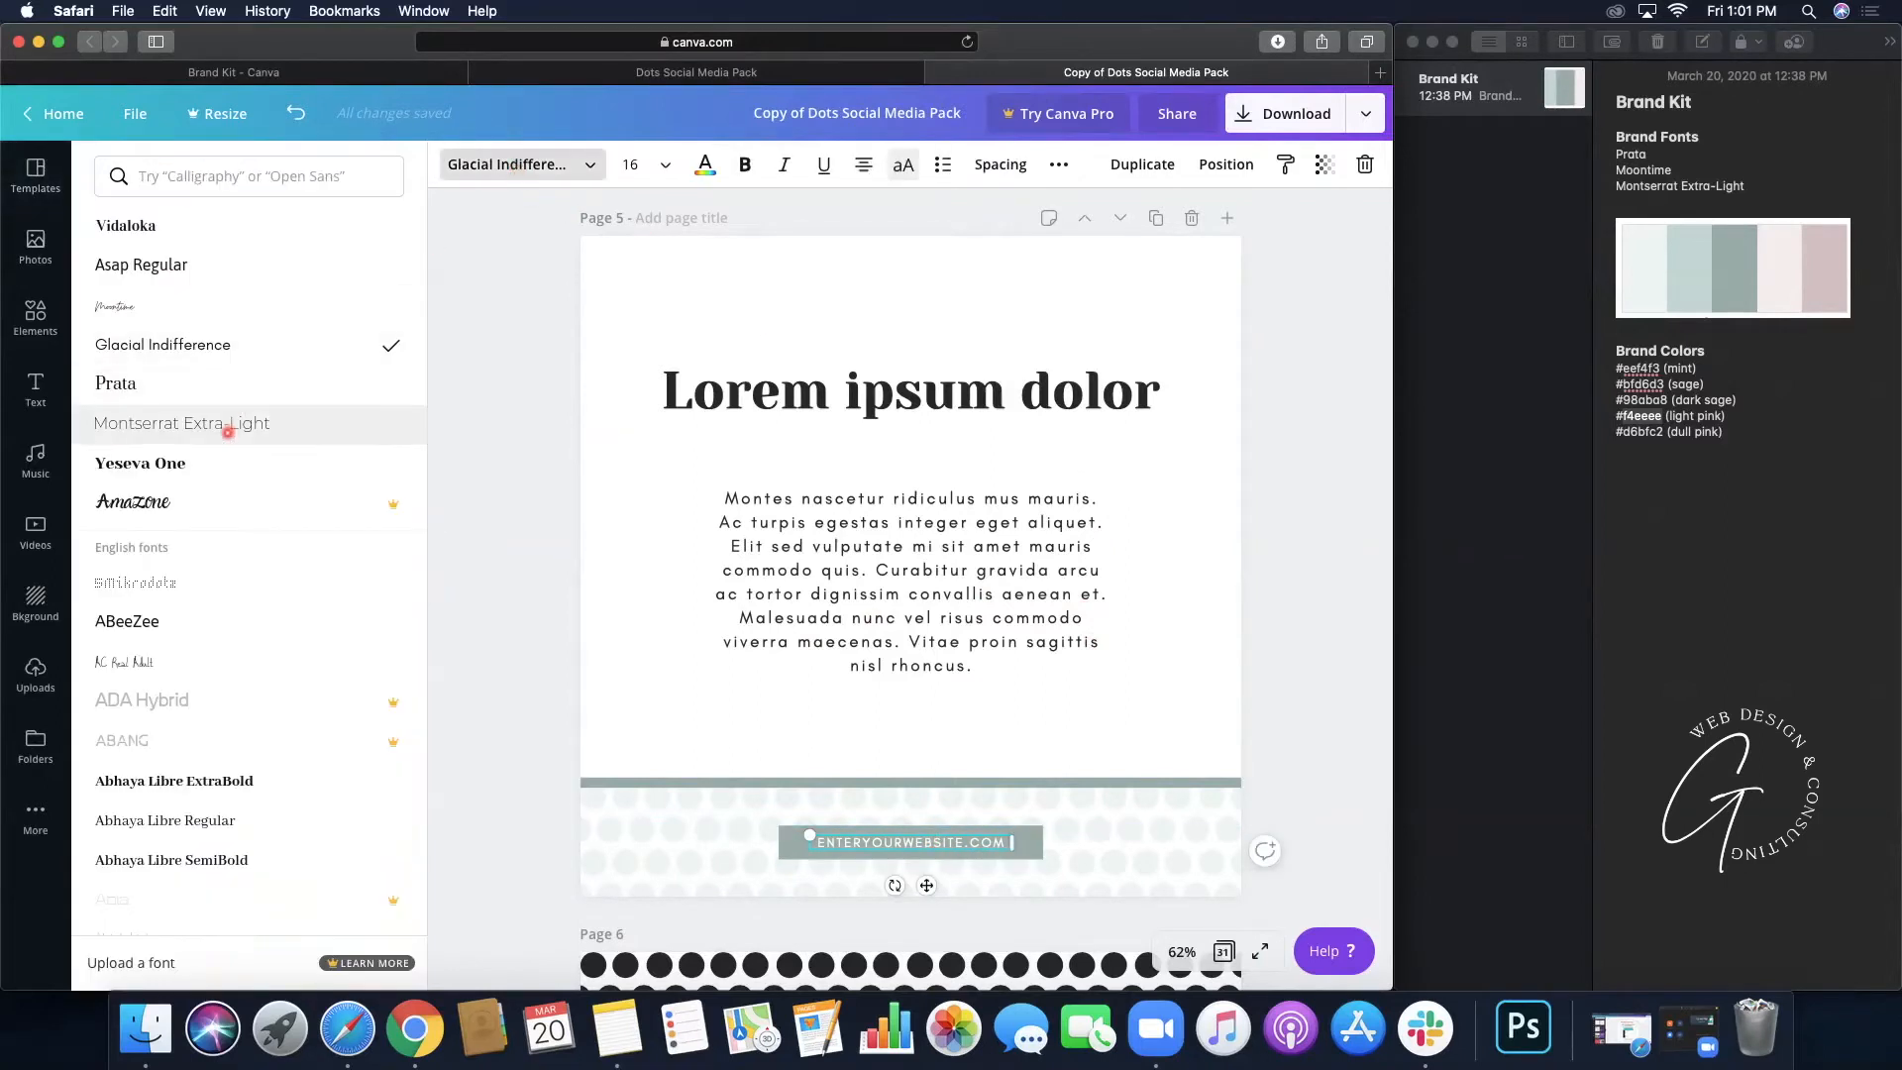
pyautogui.click(182, 423)
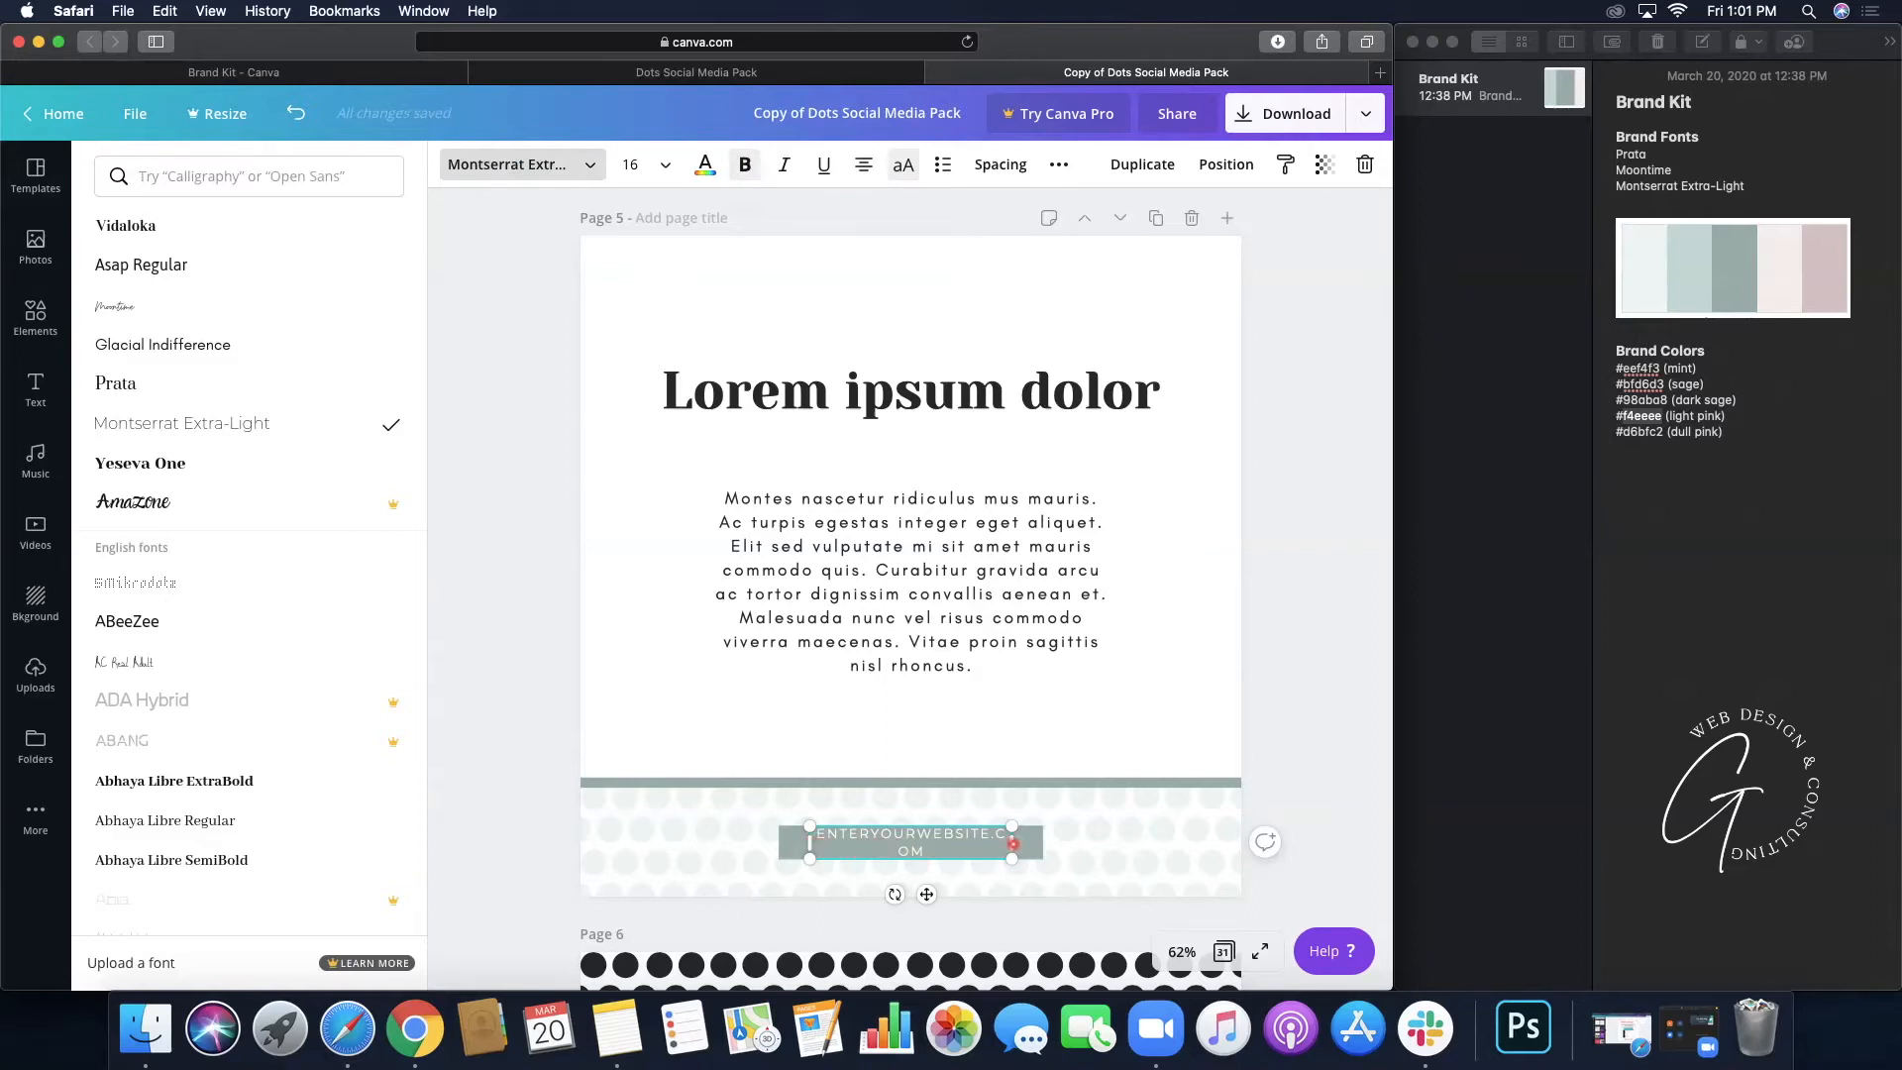
# - Narrow the website text box and re-centre it in the footer bar
pyautogui.moveTo(1048, 843); pyautogui.dragTo(957, 843)
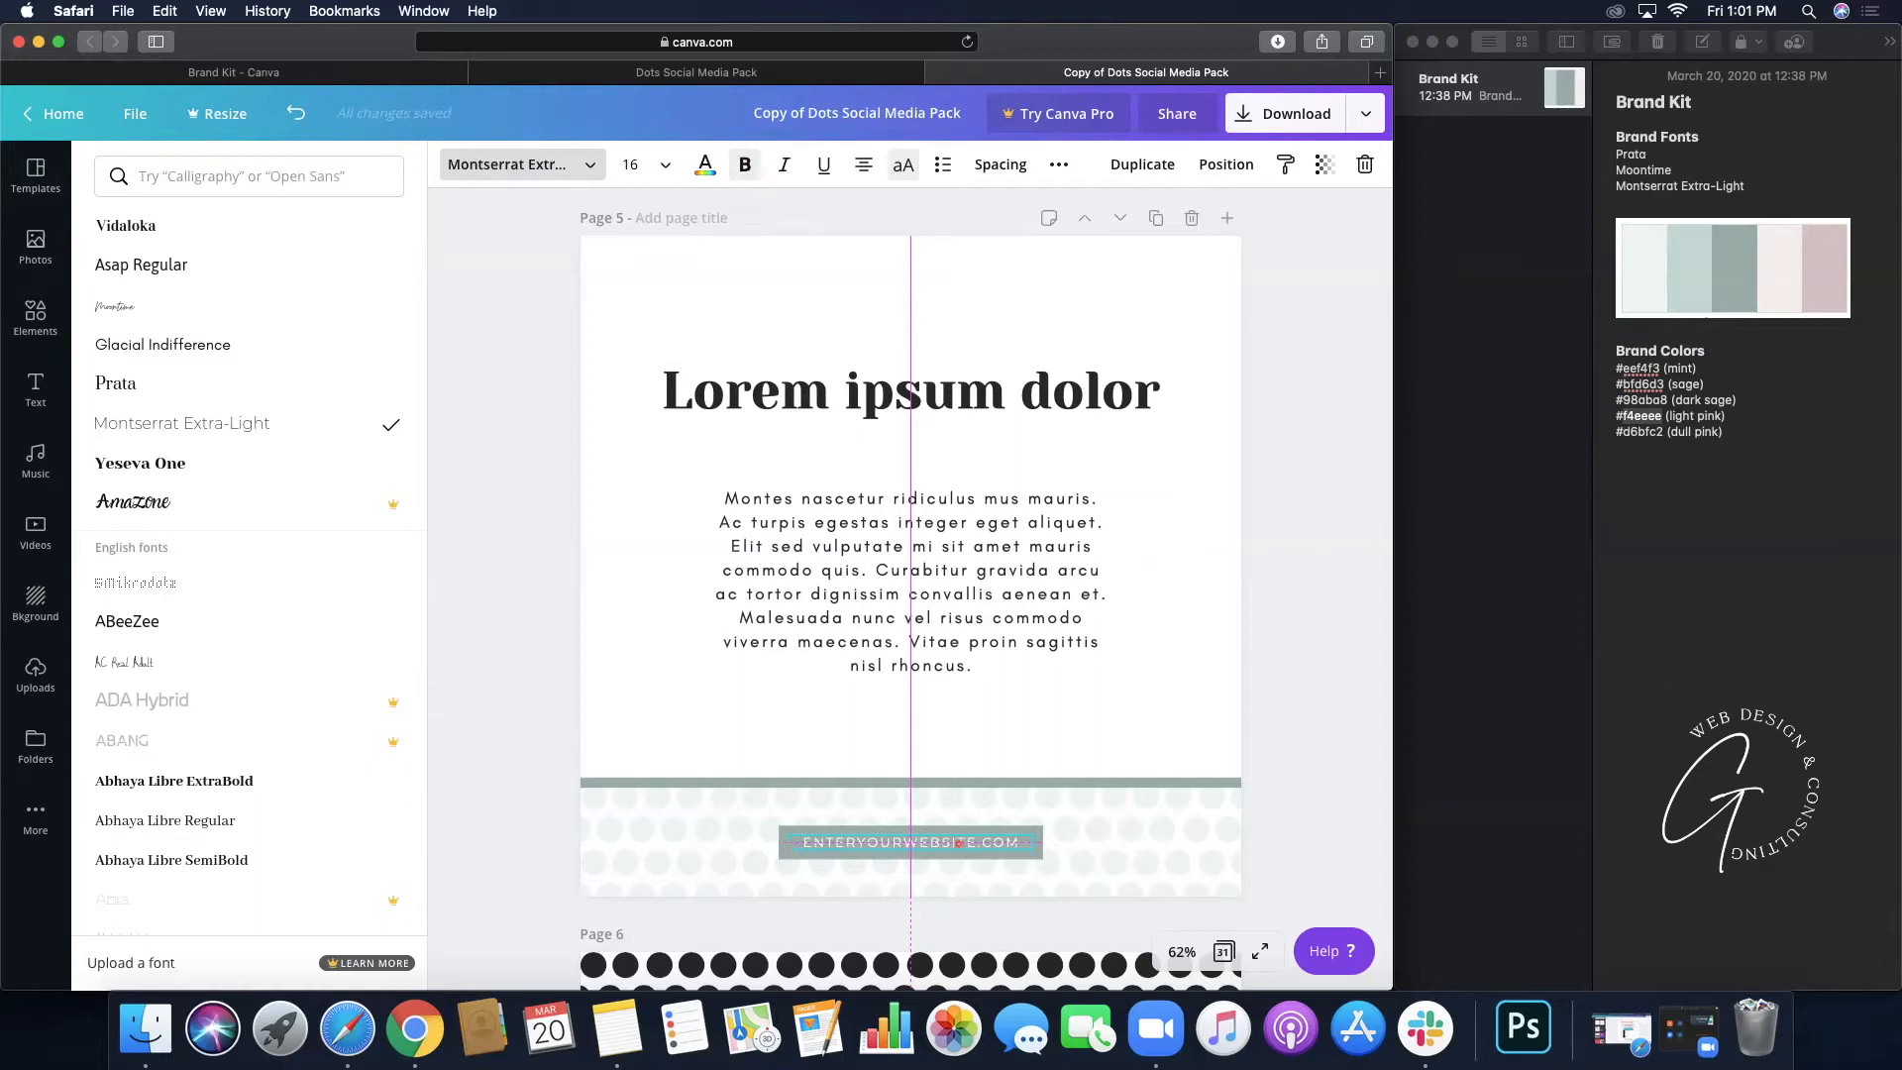
pyautogui.moveTo(958, 843); pyautogui.dragTo(959, 568)
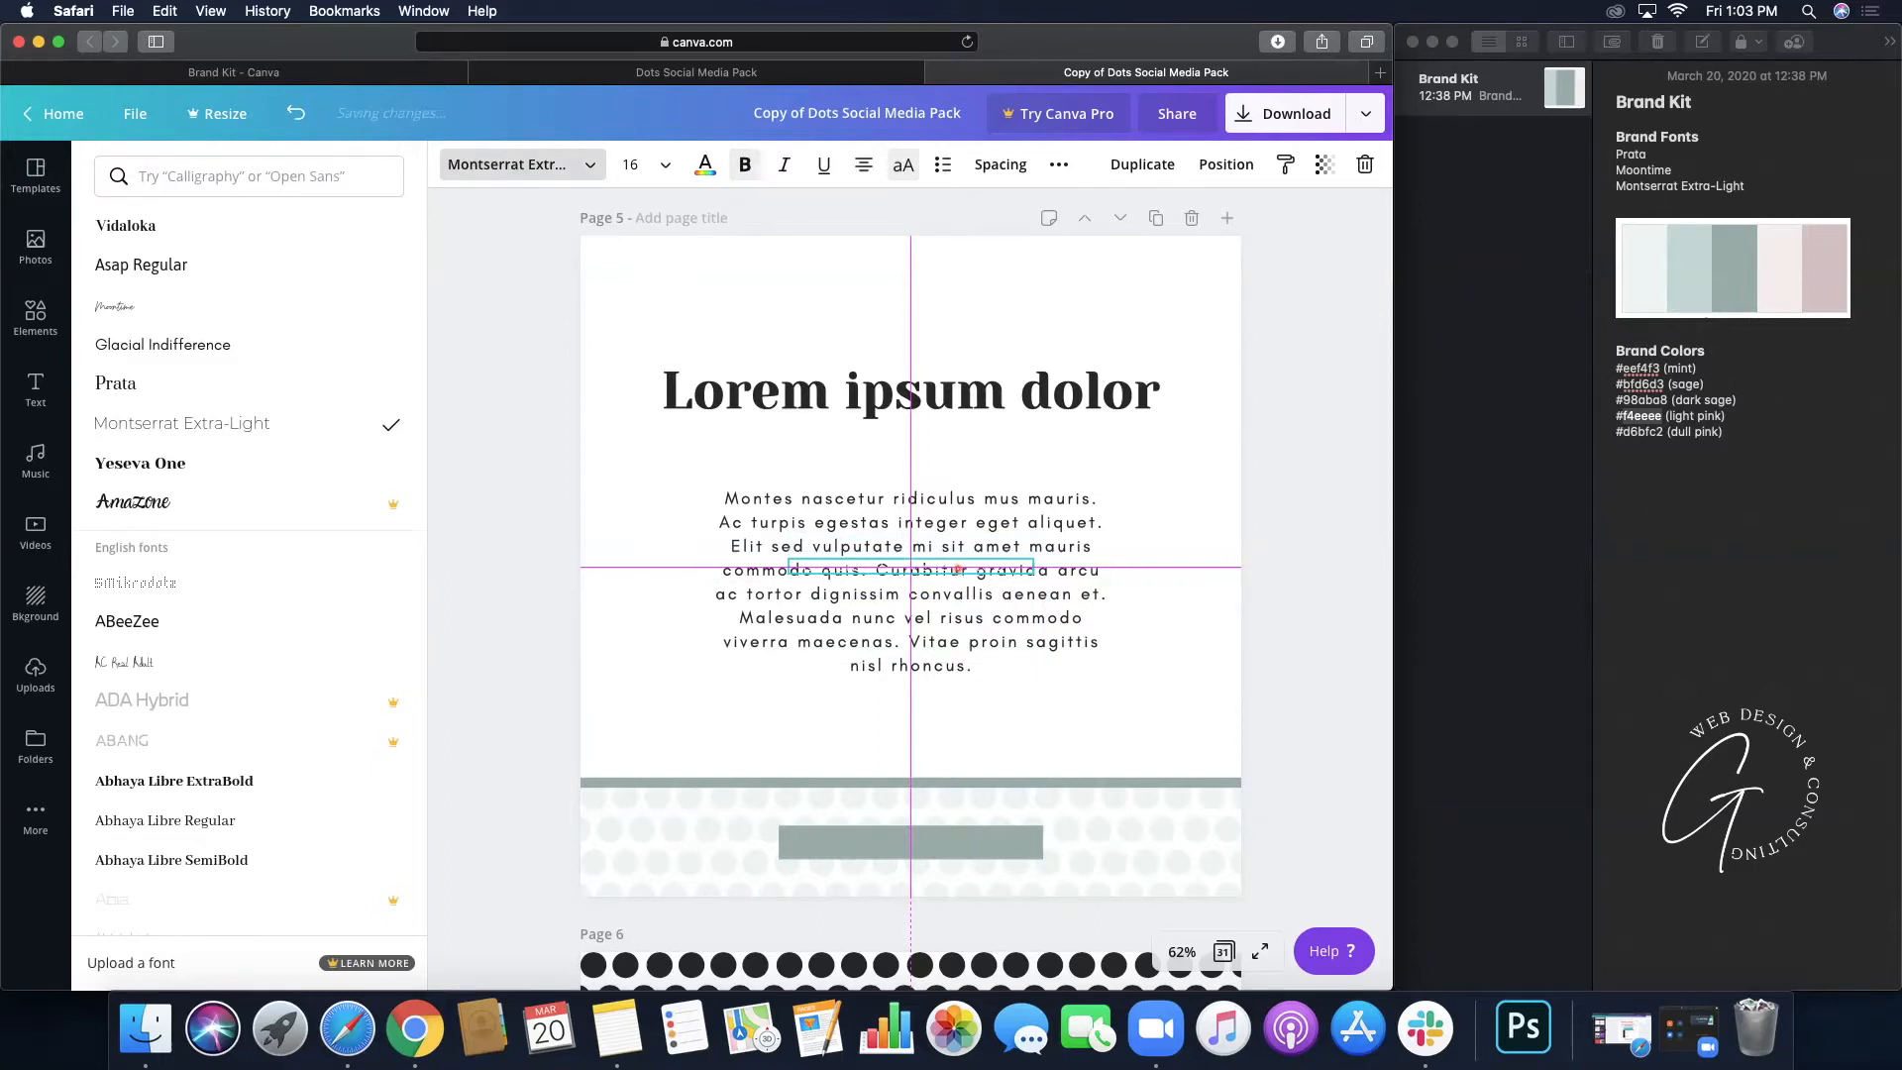
pyautogui.moveTo(959, 568); pyautogui.dragTo(957, 844)
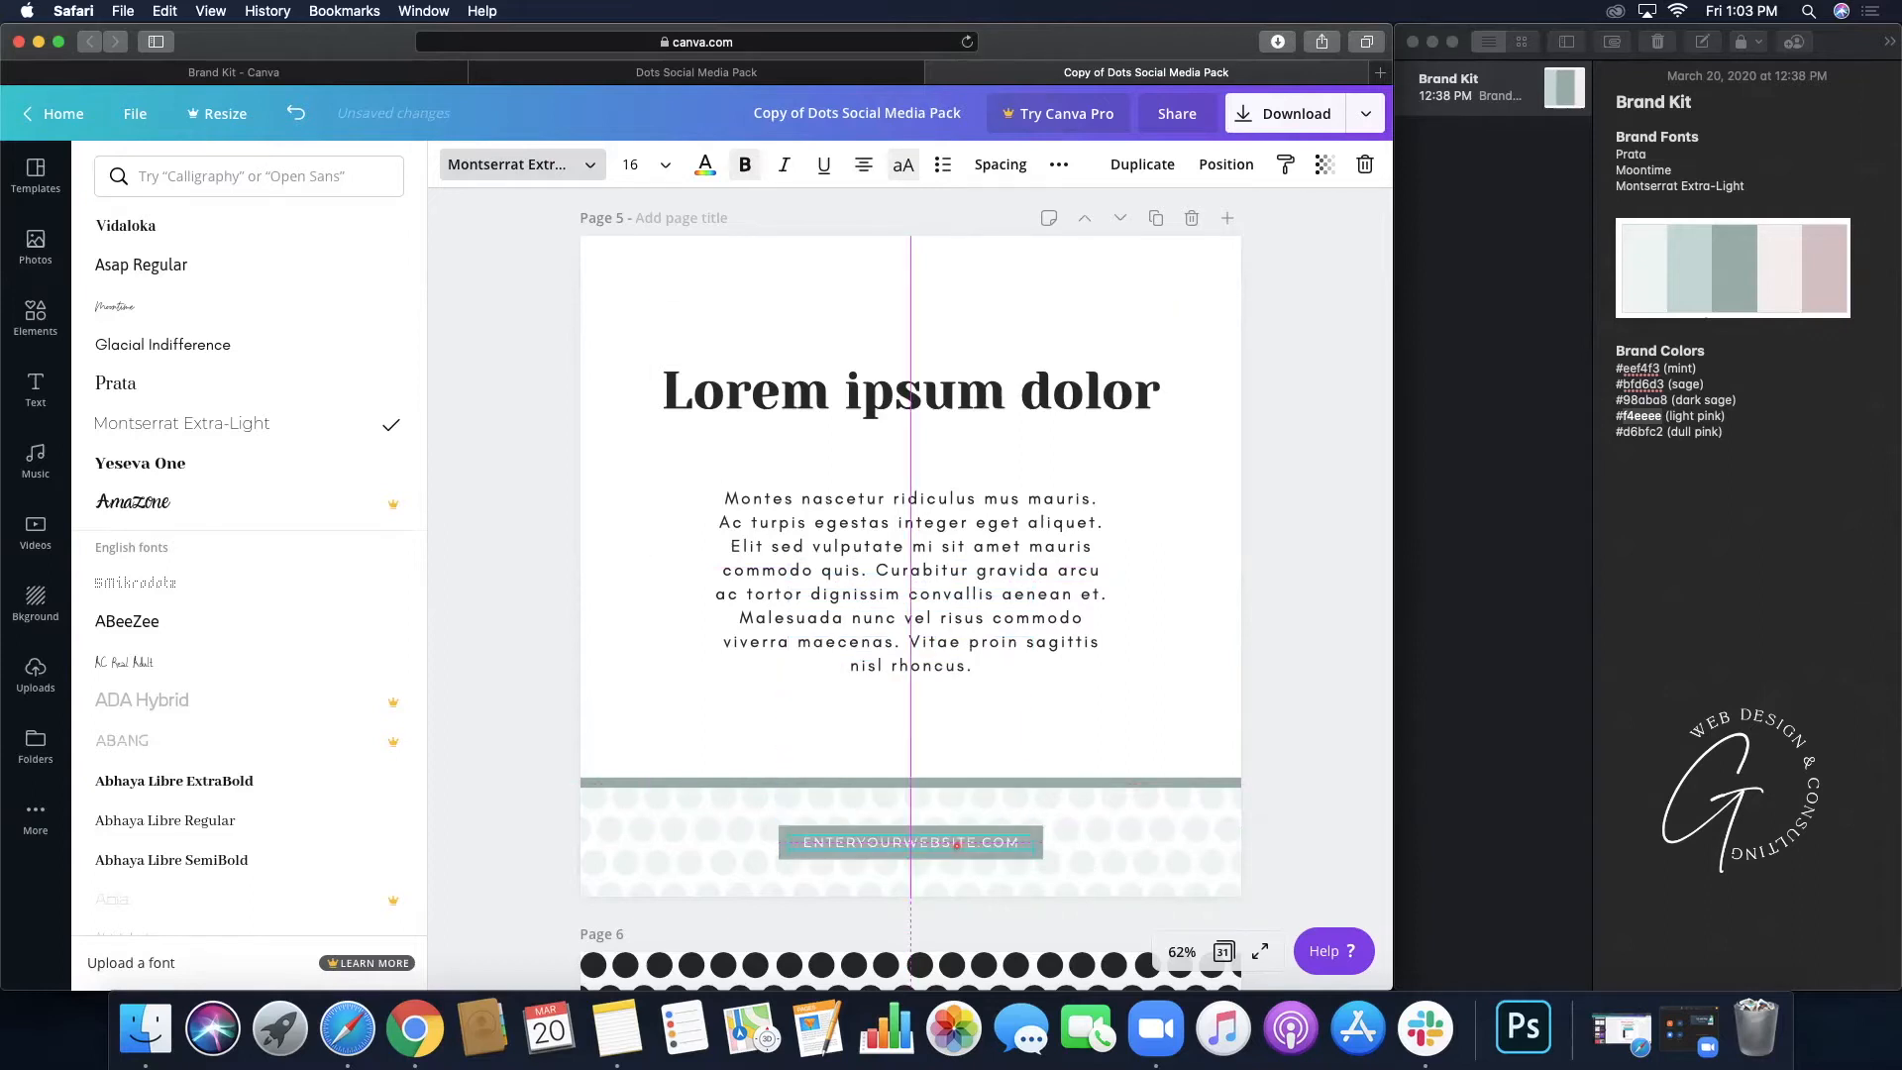
pyautogui.moveTo(957, 843); pyautogui.dragTo(956, 844)
pyautogui.click(934, 612)
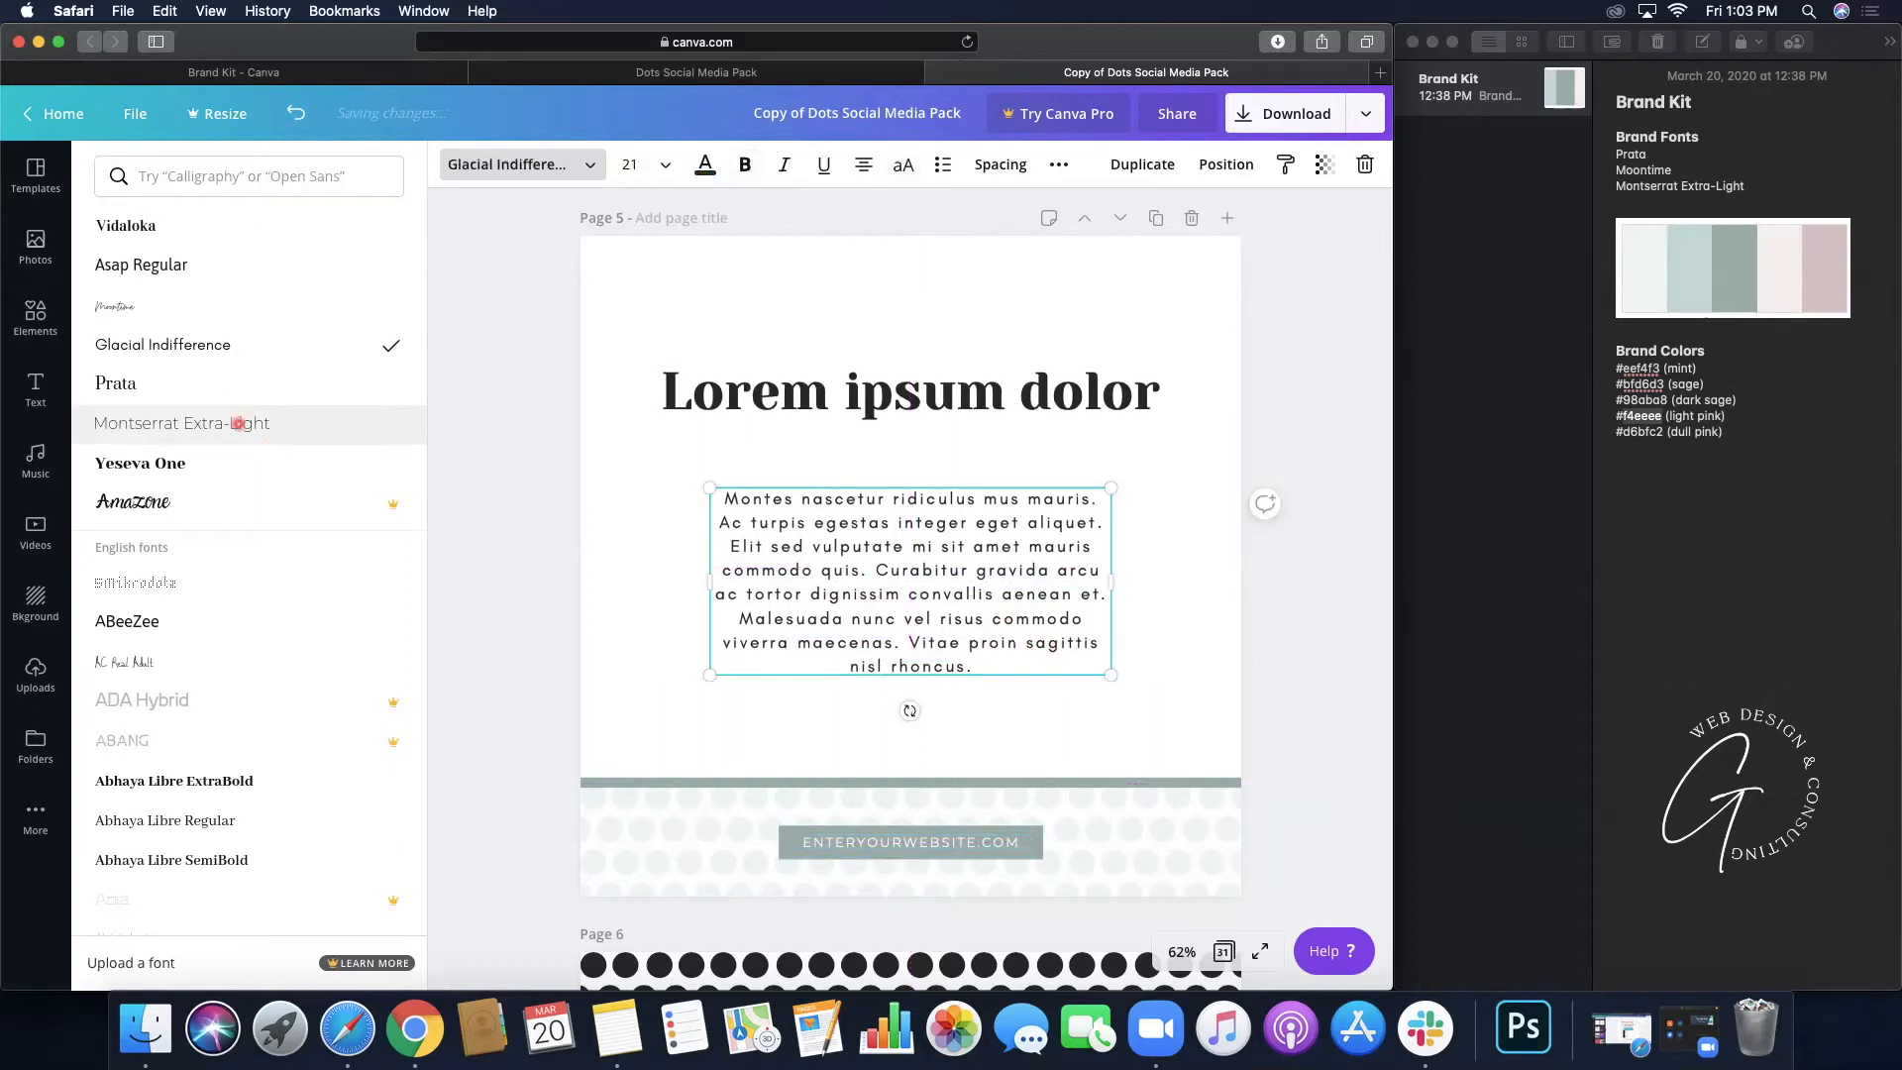
# - Set page 5's body paragraph to Montserrat Extra-Light and the Lorem ipsum dolor heading to Prata
pyautogui.click(237, 423)
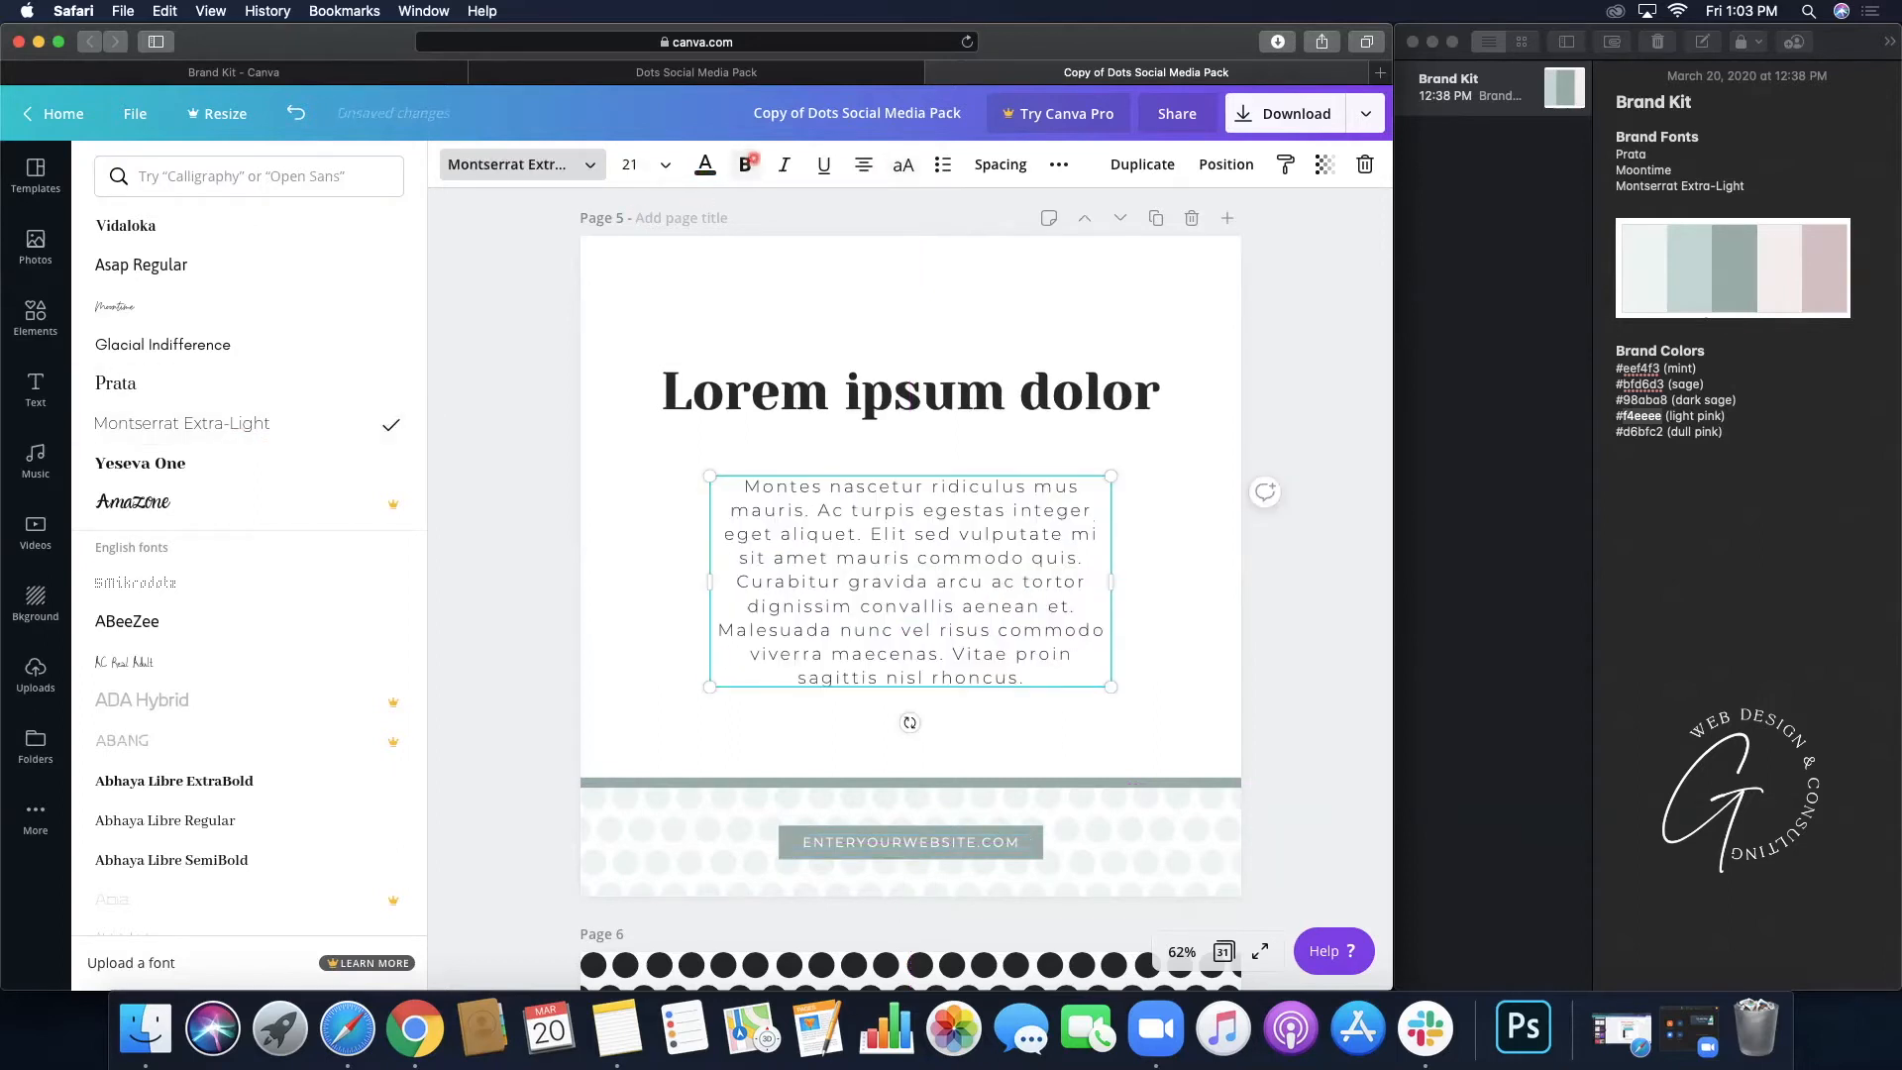
pyautogui.click(1007, 389)
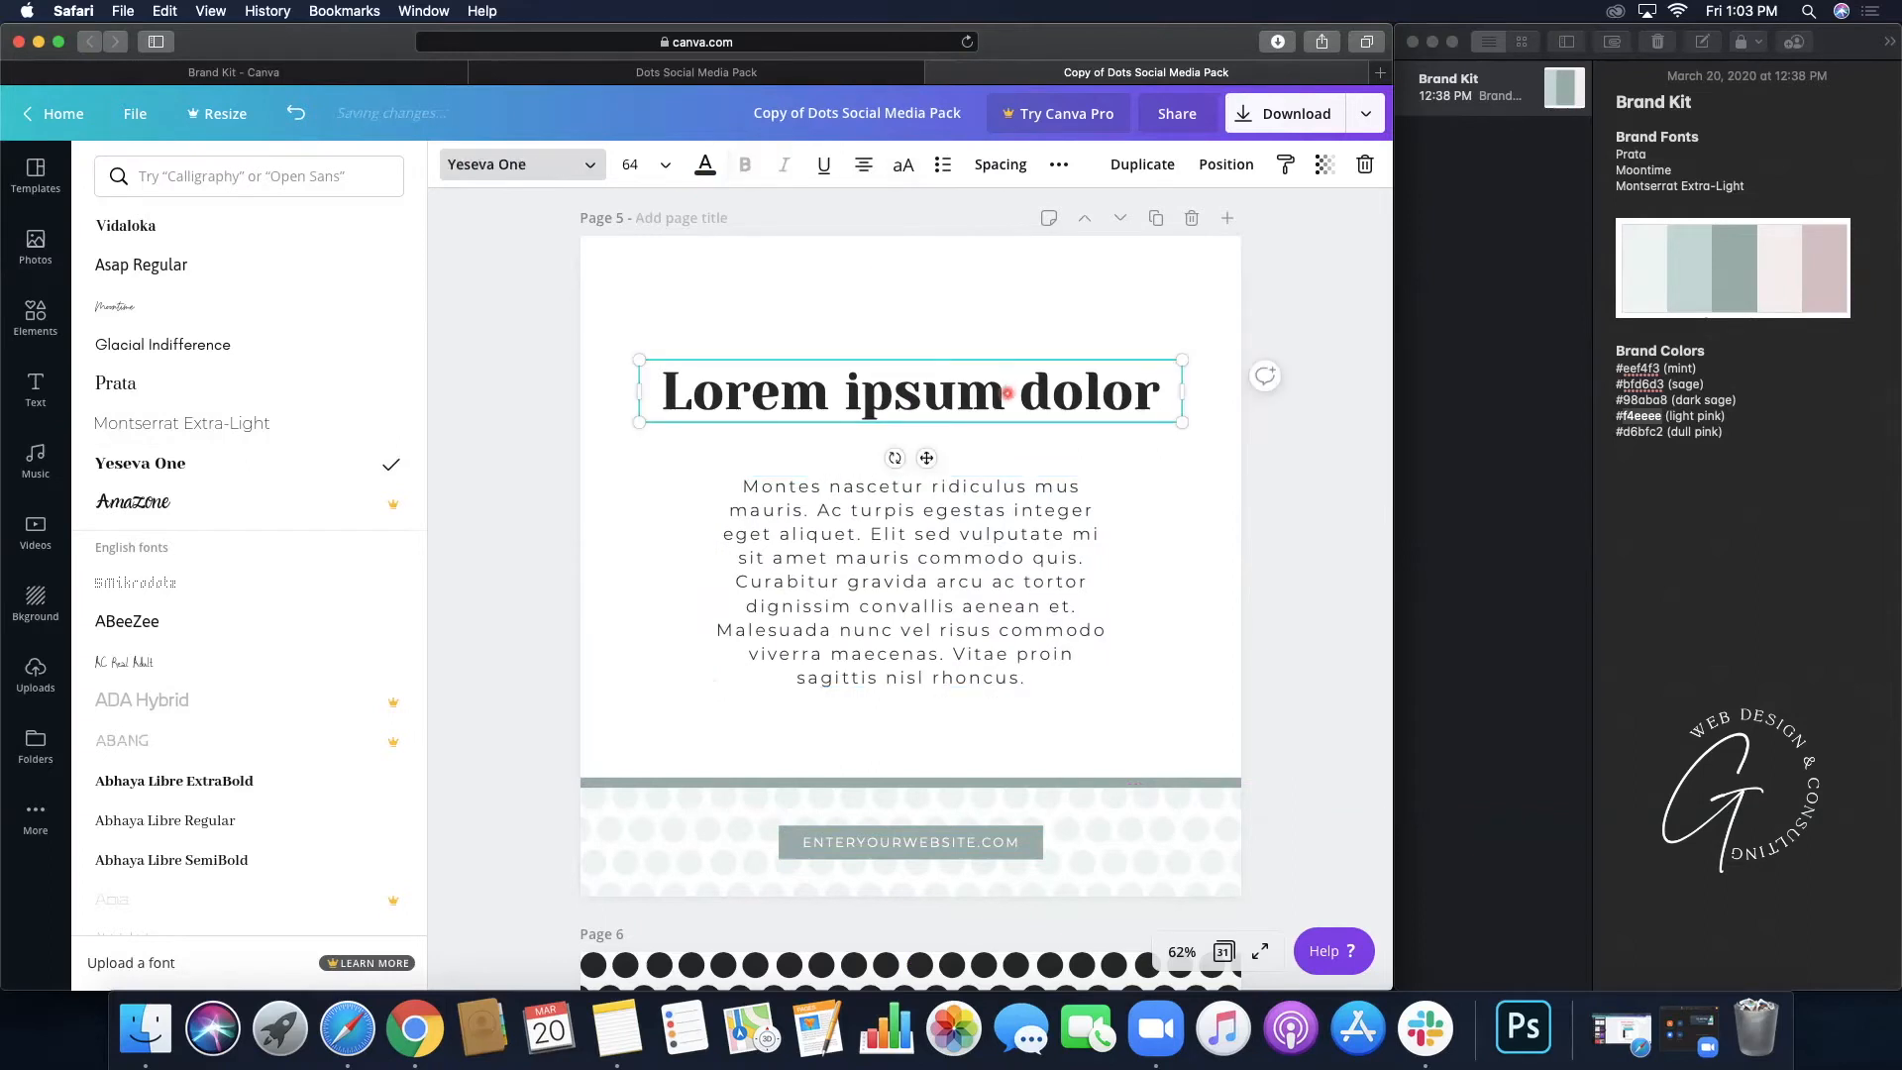
pyautogui.click(164, 386)
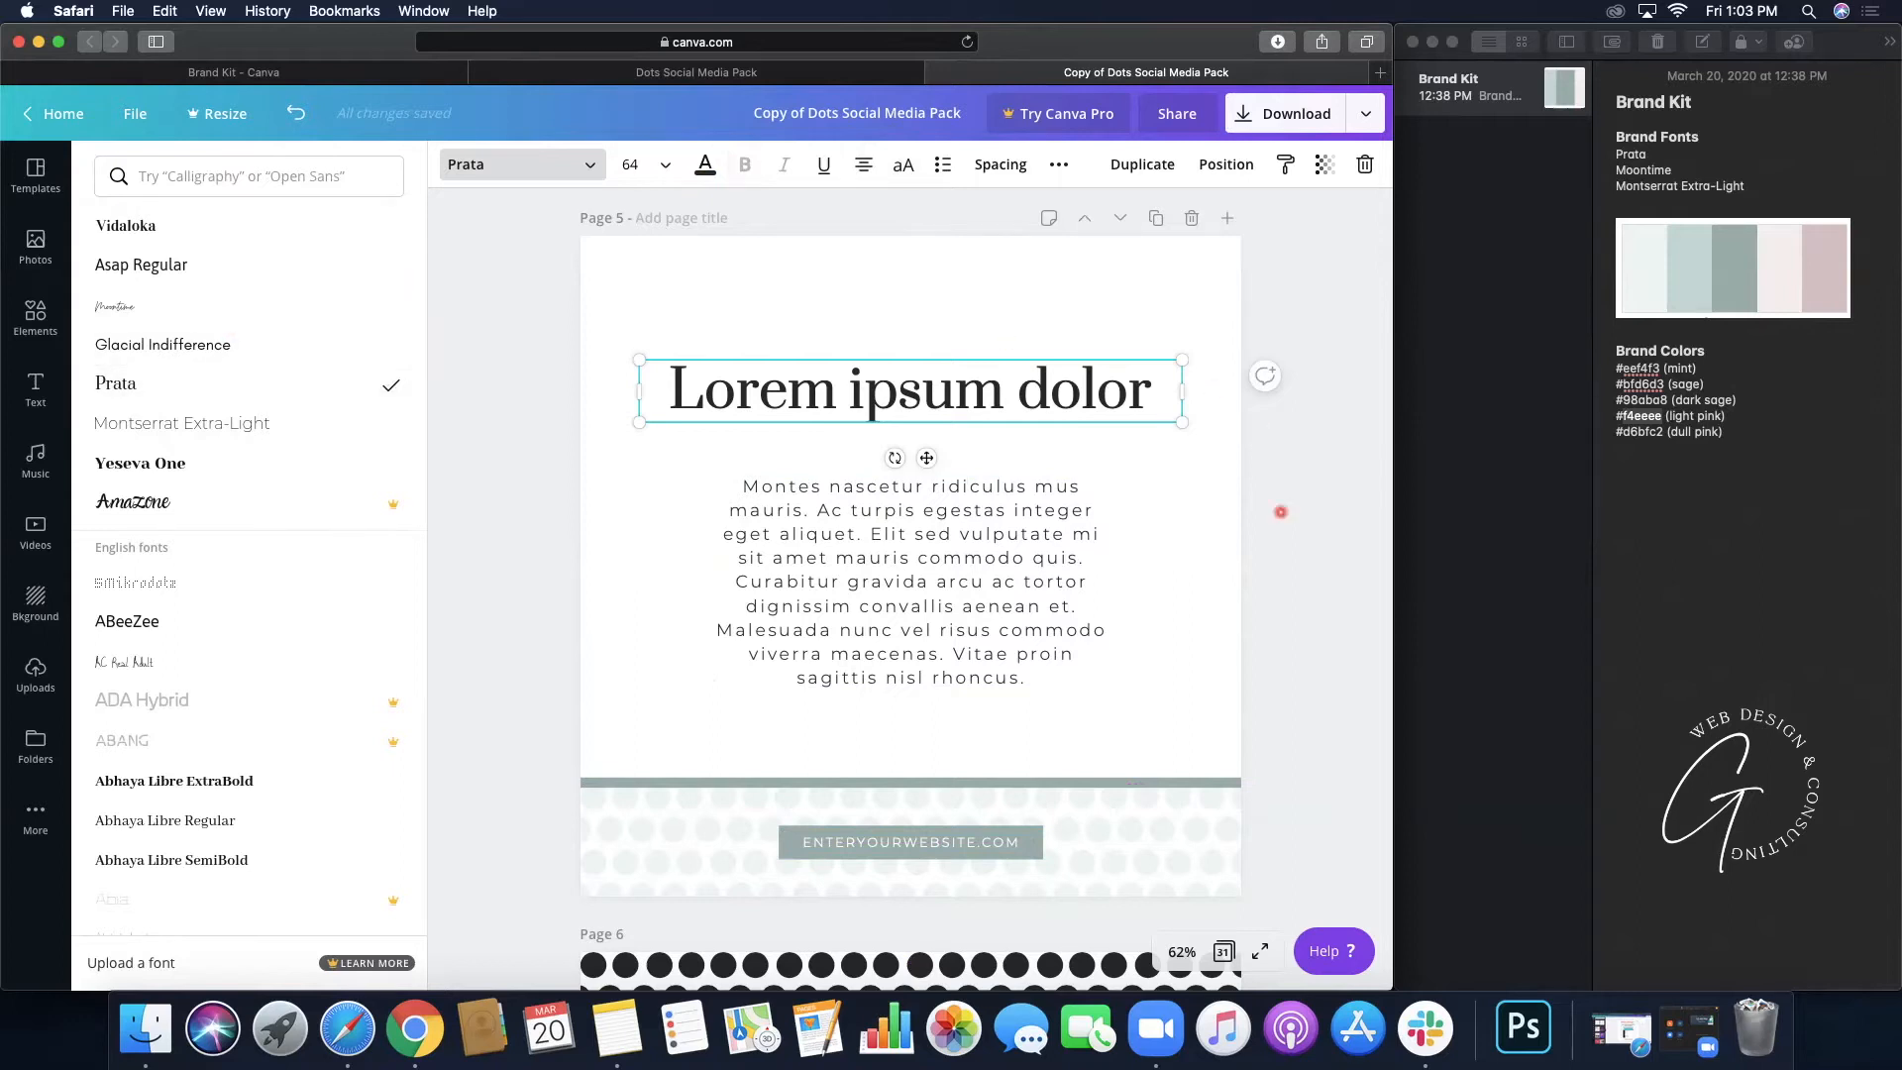
pyautogui.click(1288, 535)
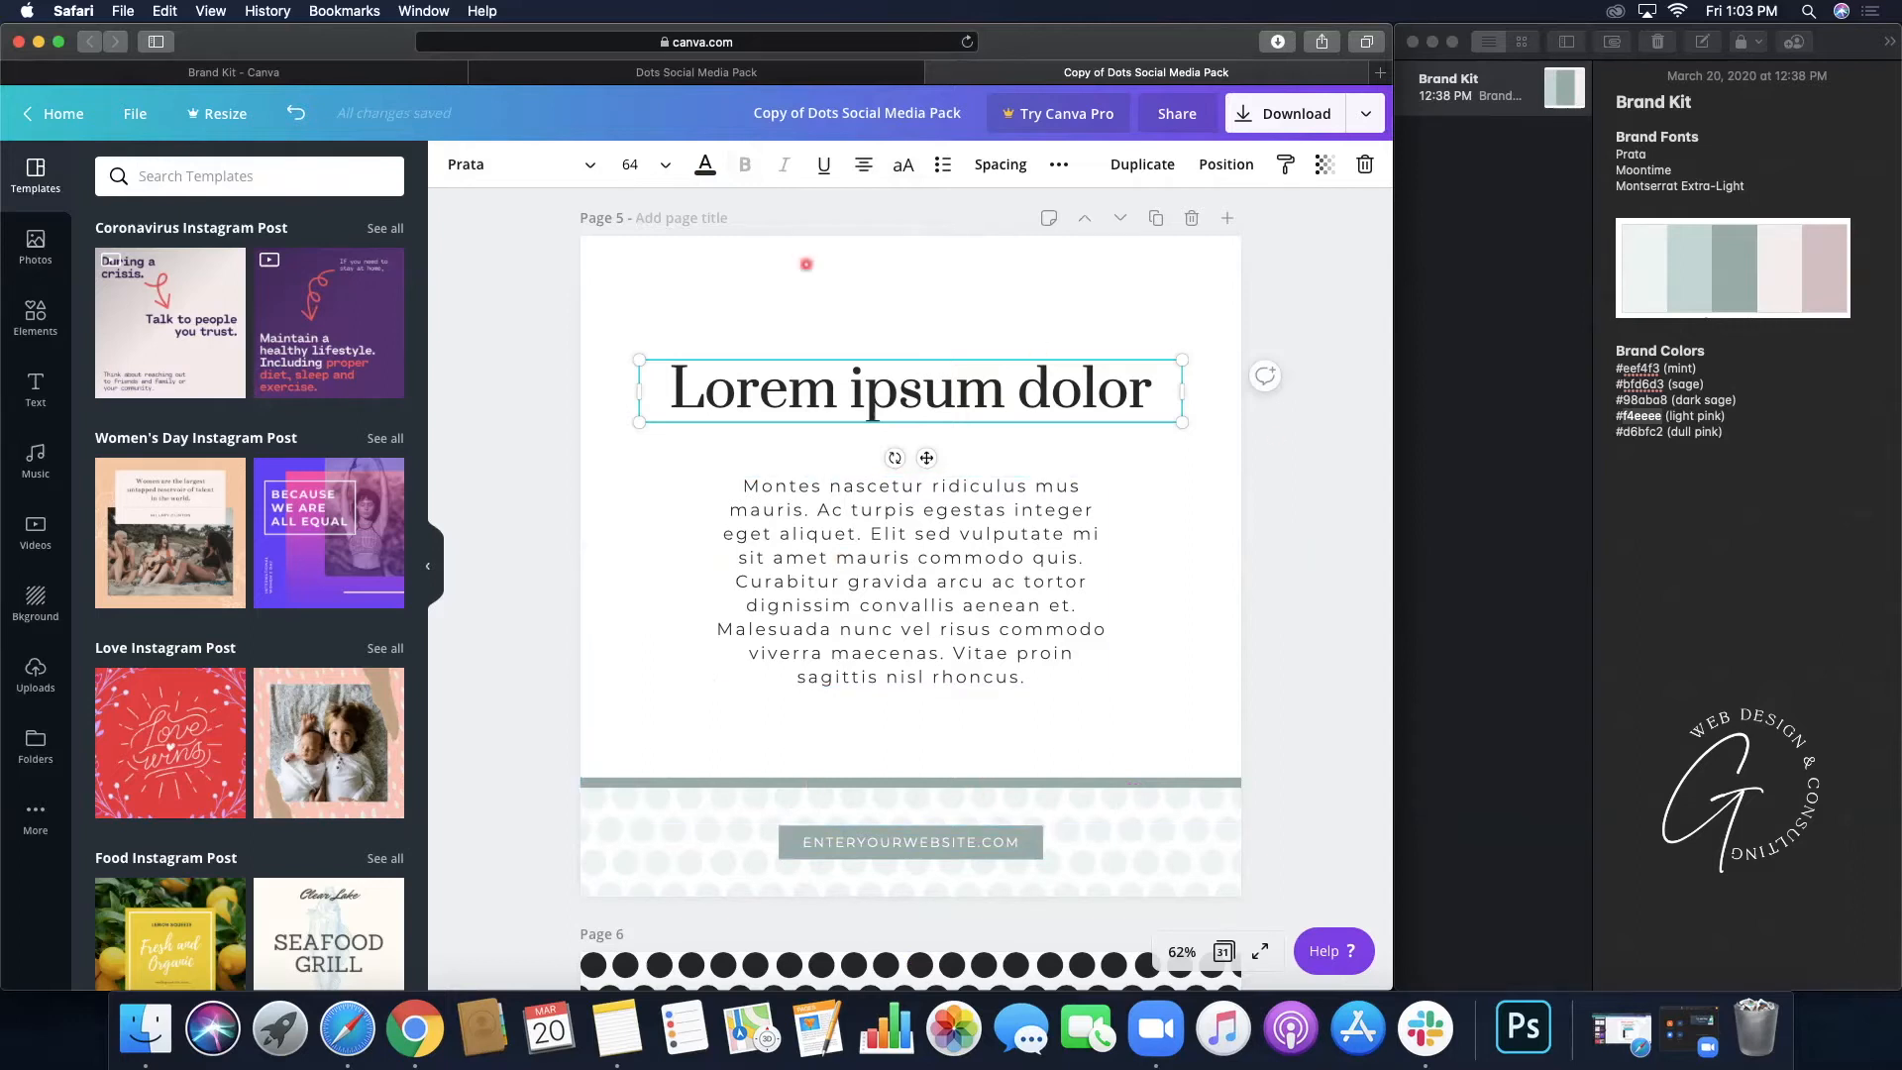
pyautogui.click(600, 70)
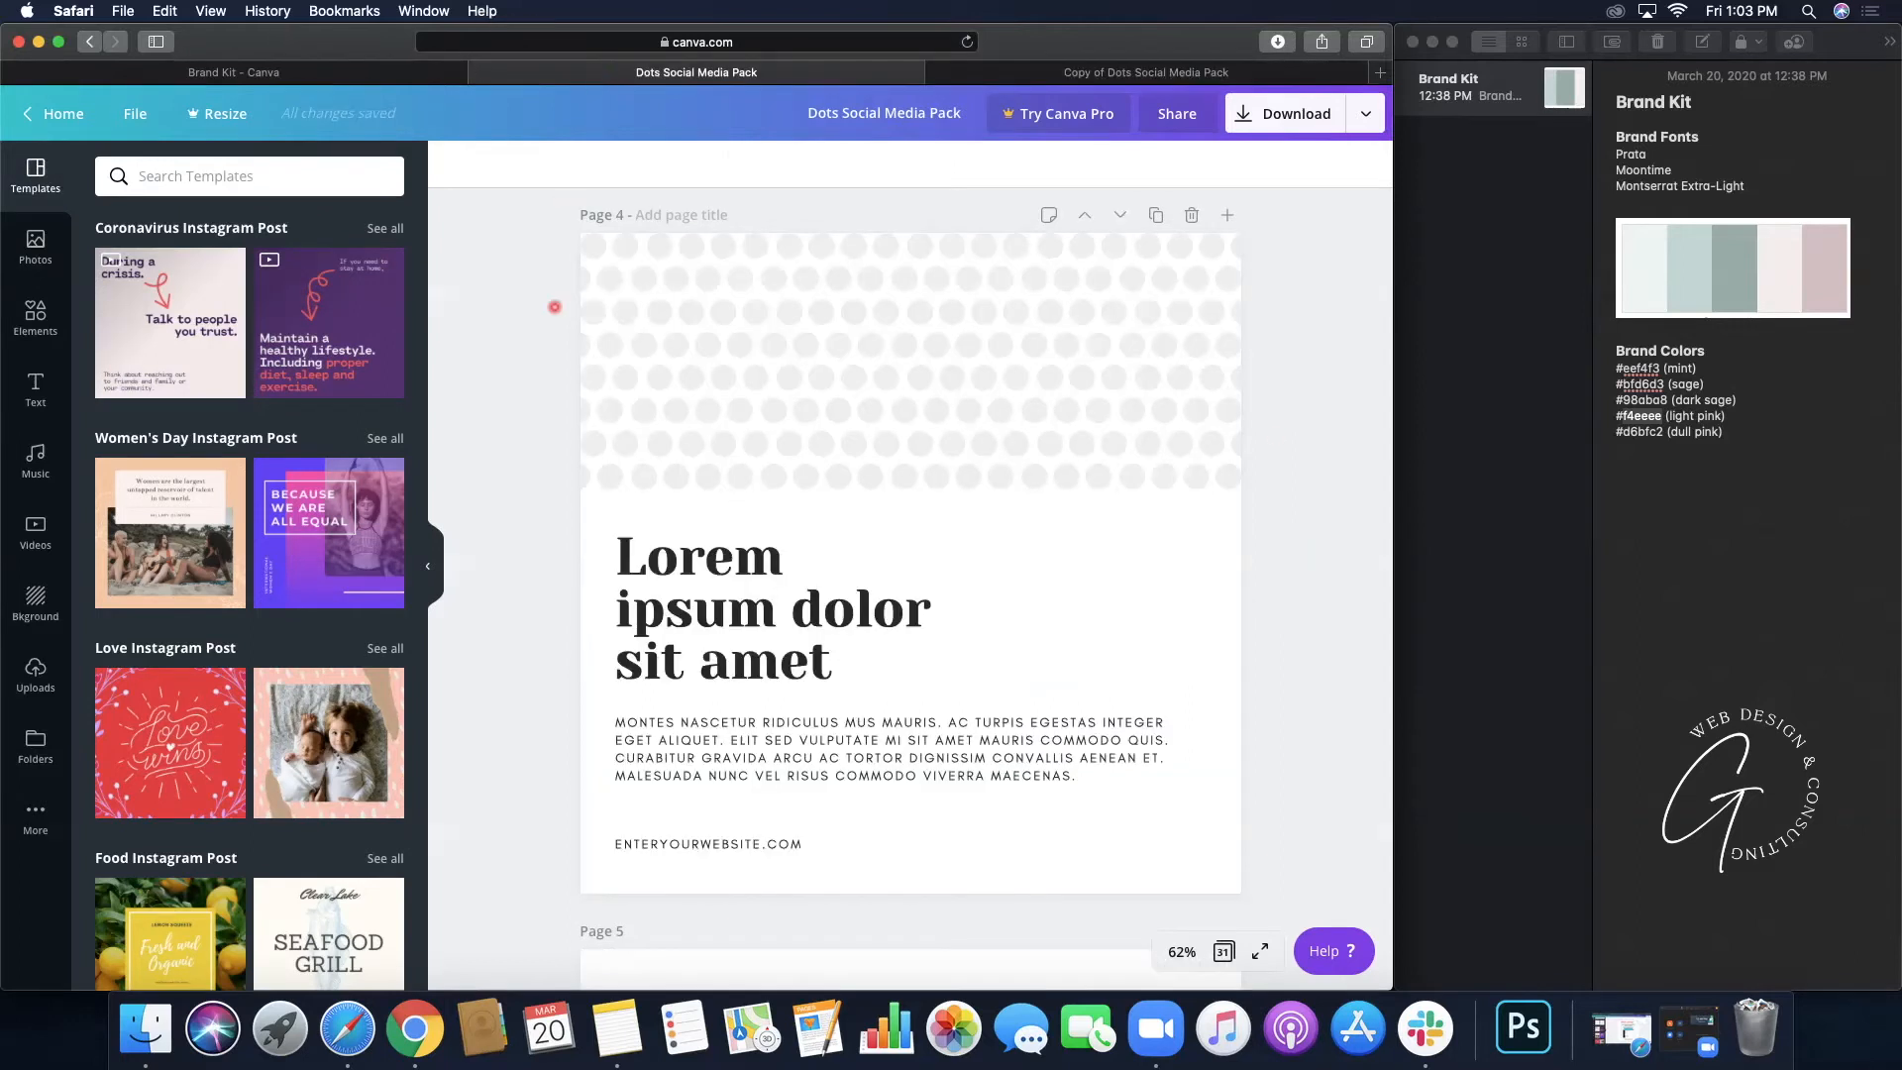
pyautogui.scroll(-3, 555, 307)
pyautogui.scroll(-10, 555, 307)
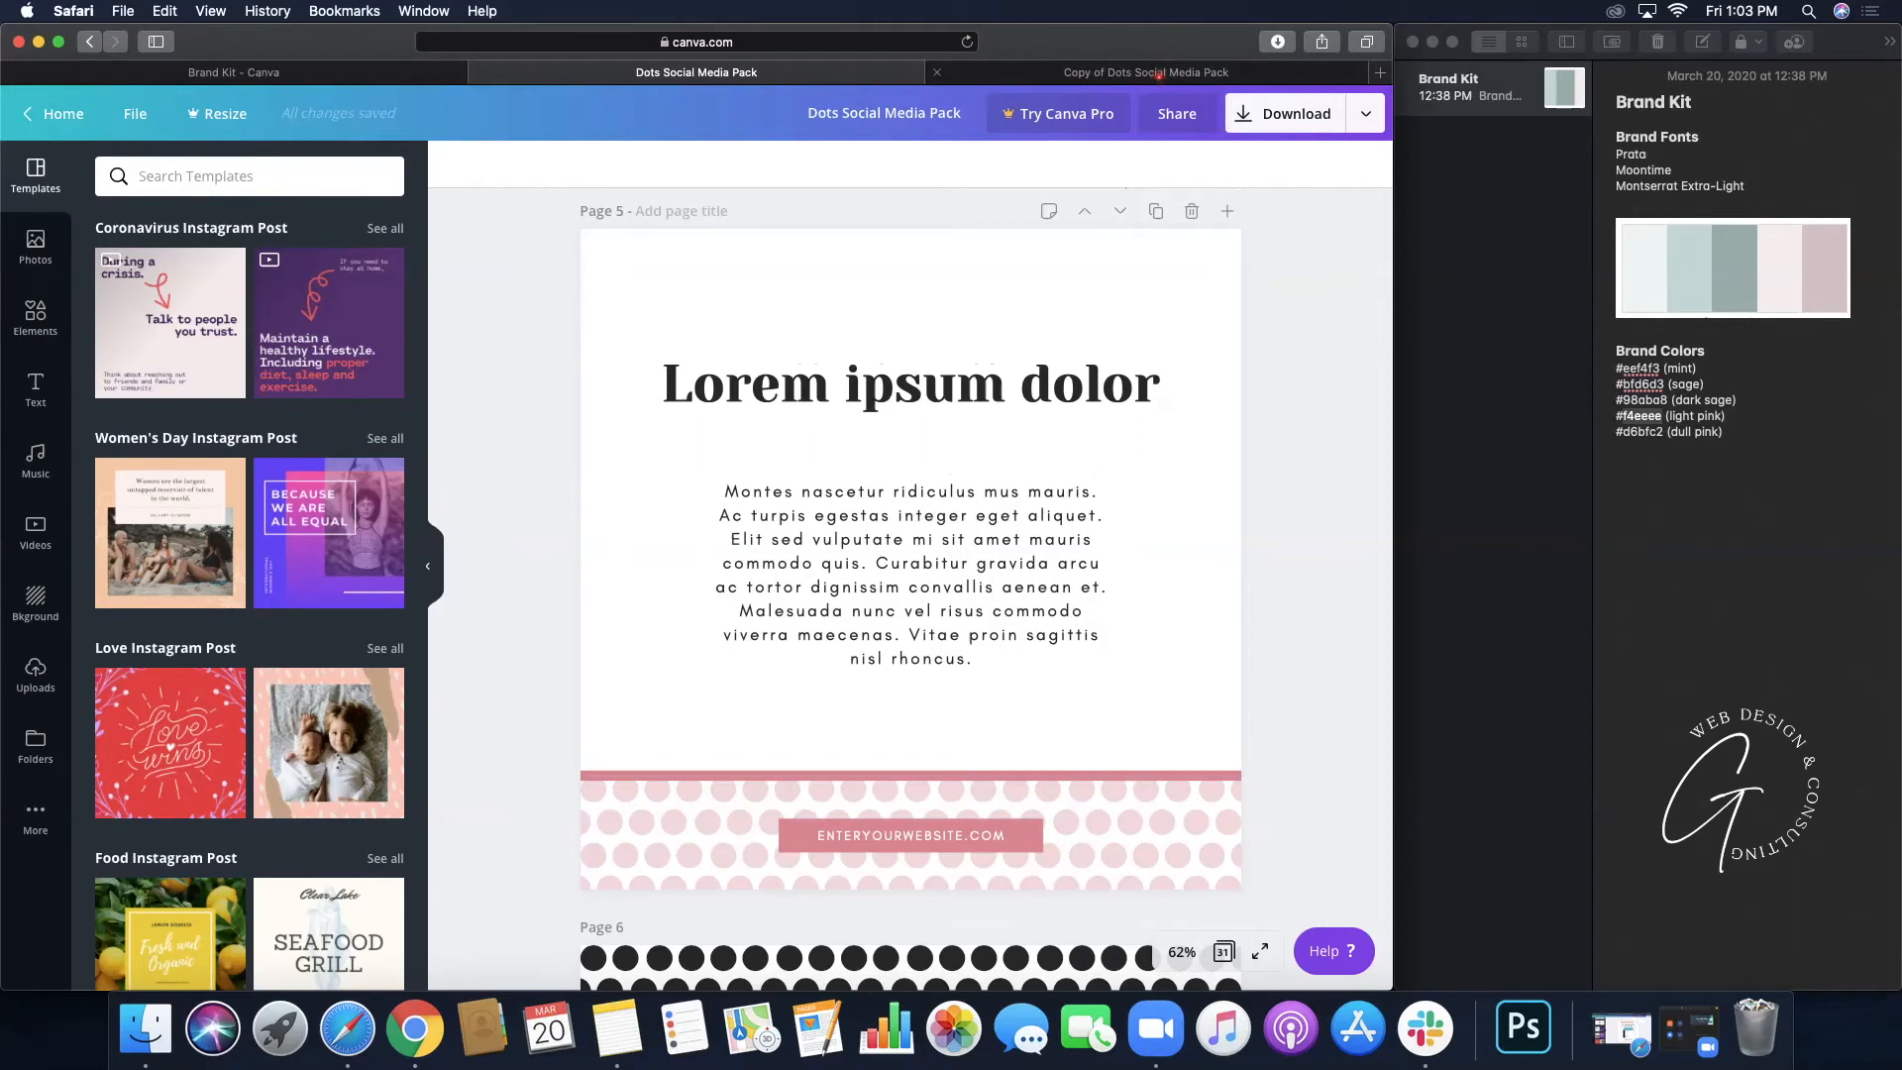
pyautogui.click(1149, 72)
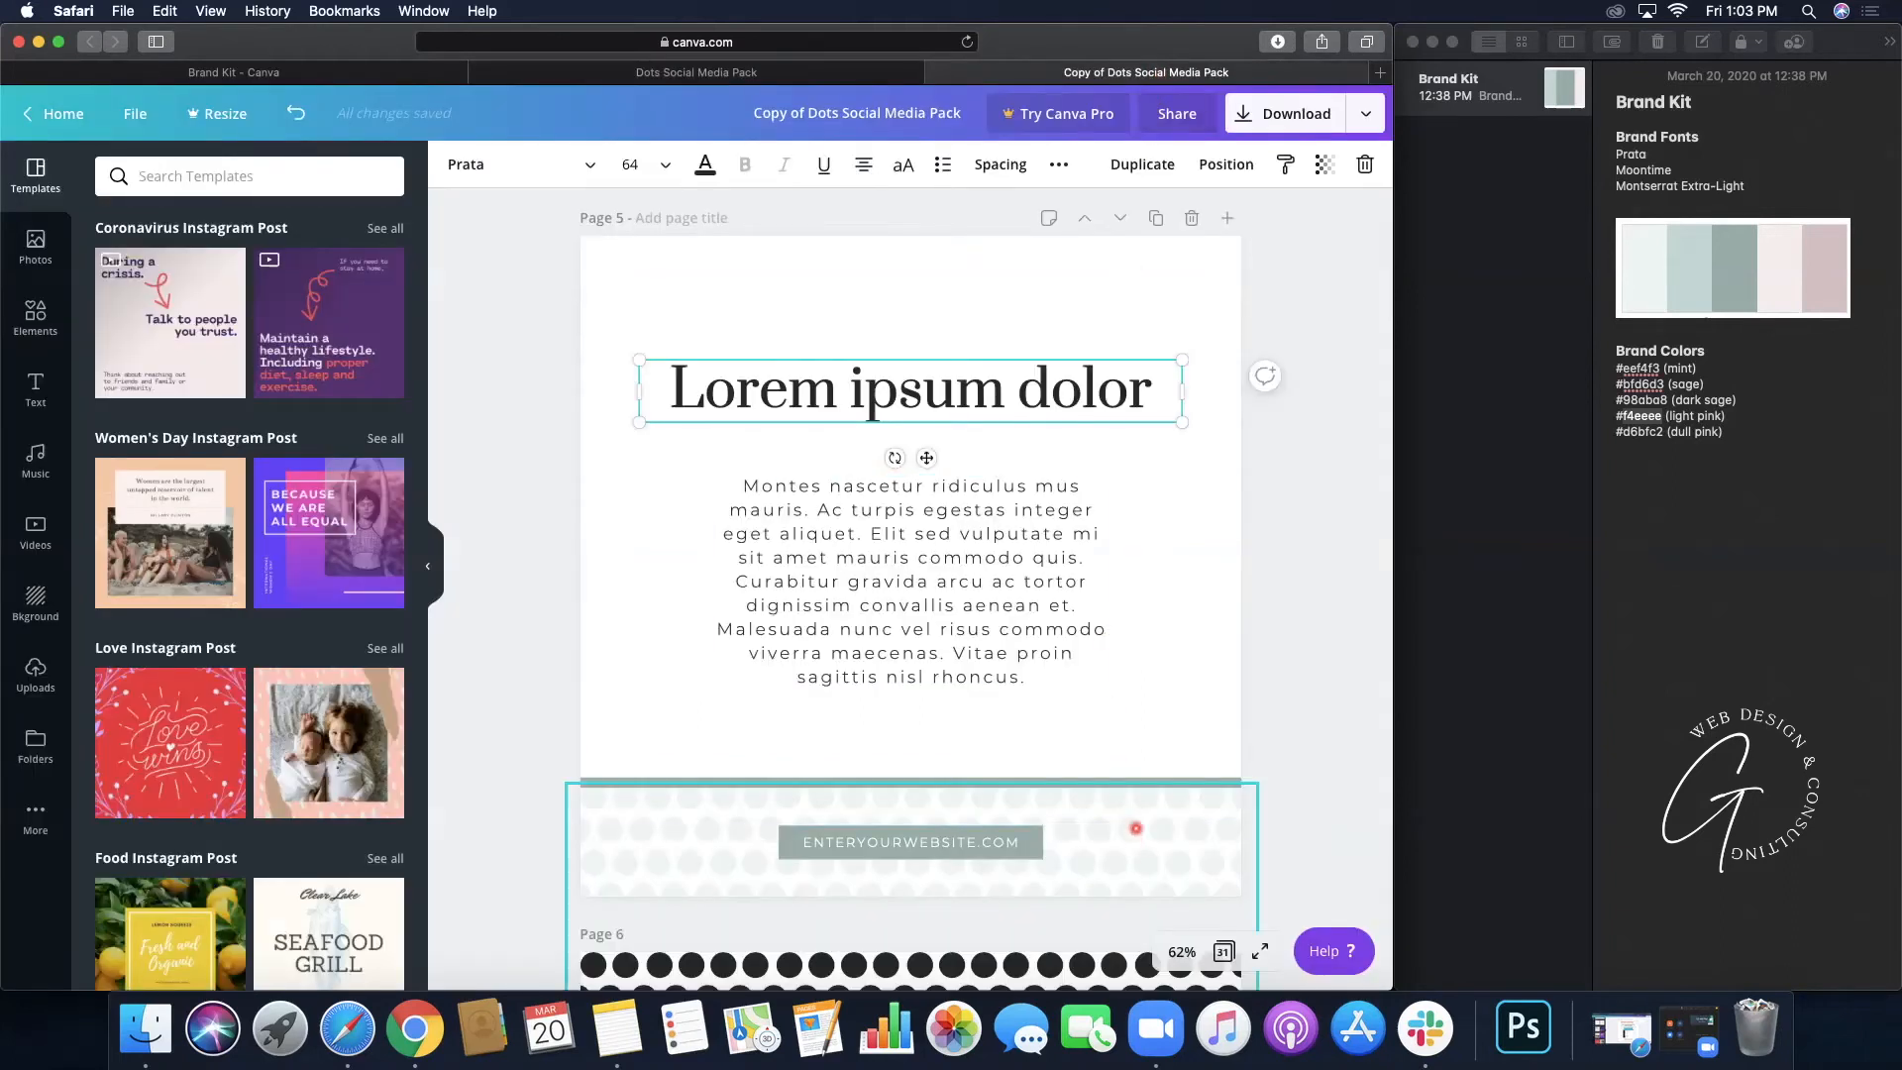
pyautogui.click(1223, 269)
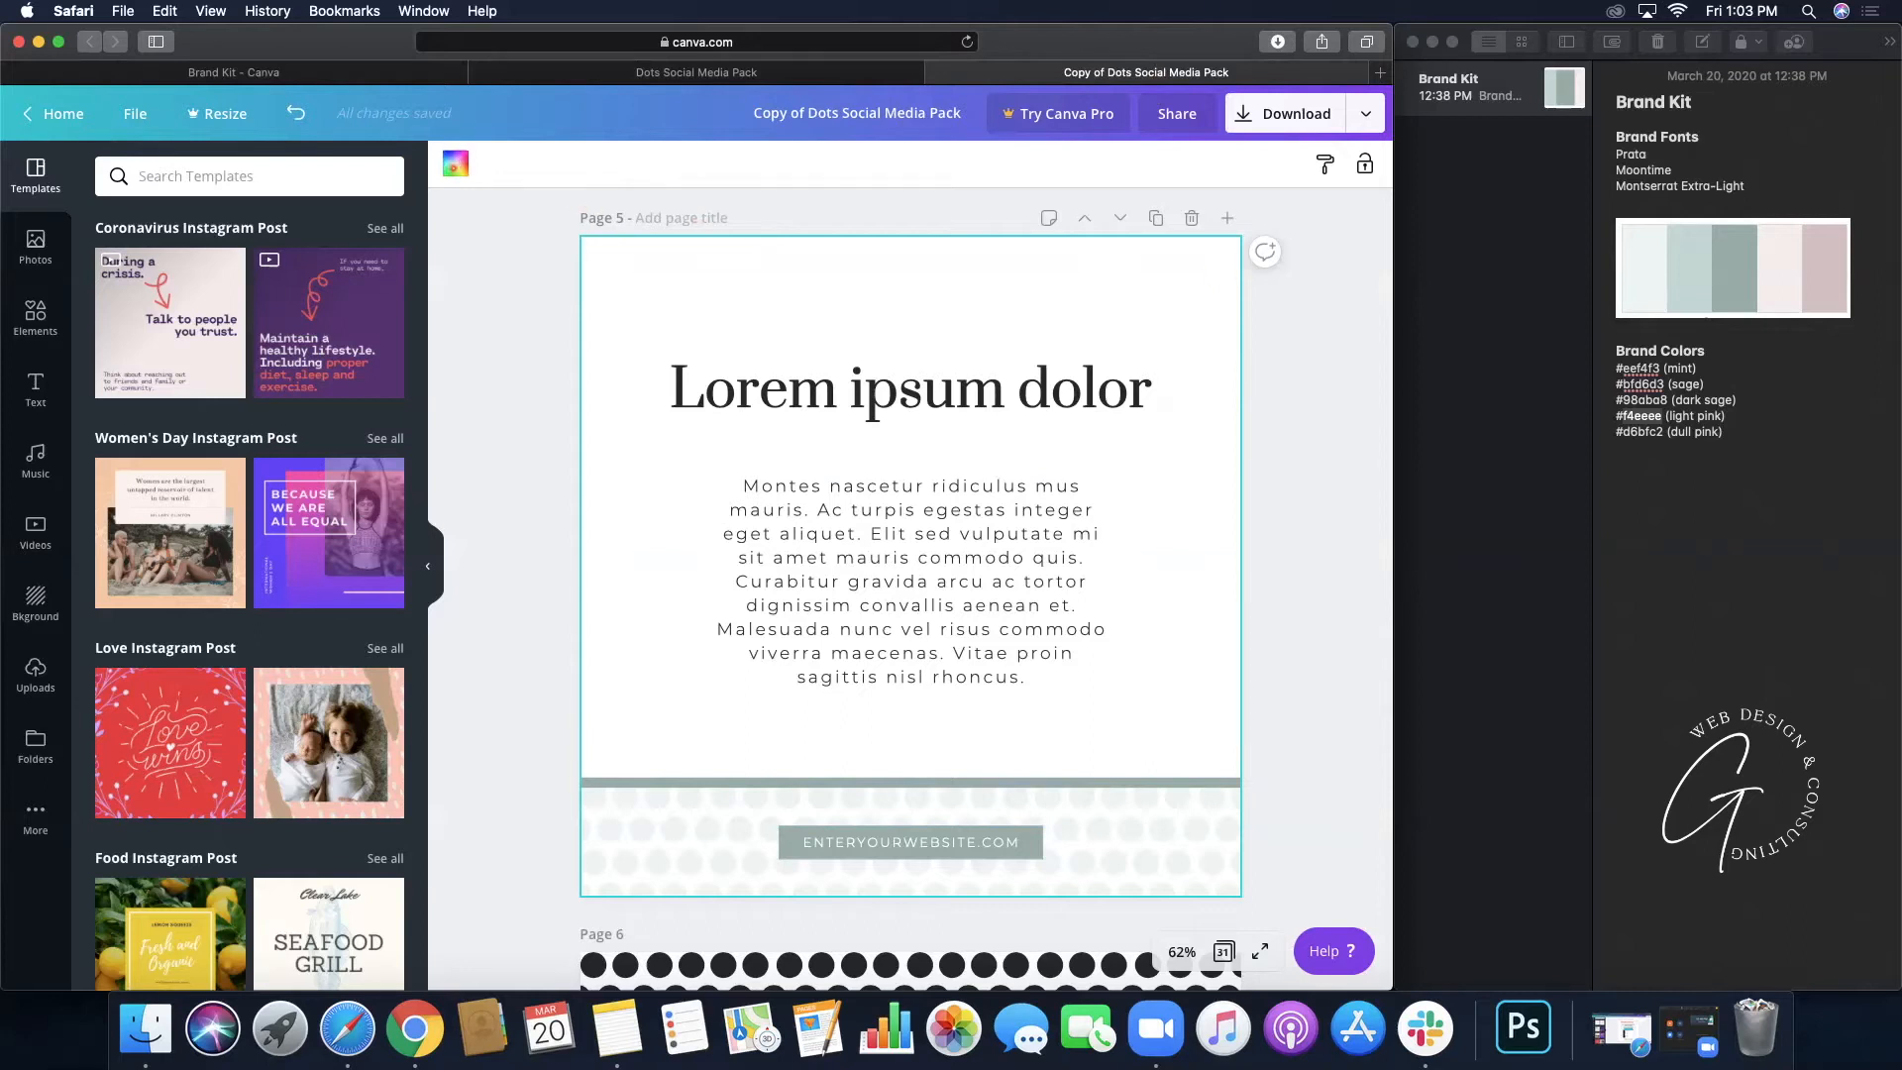
# - Copy #f4eeee from the notes and apply that light pink swatch as page 5's background
pyautogui.click(455, 165)
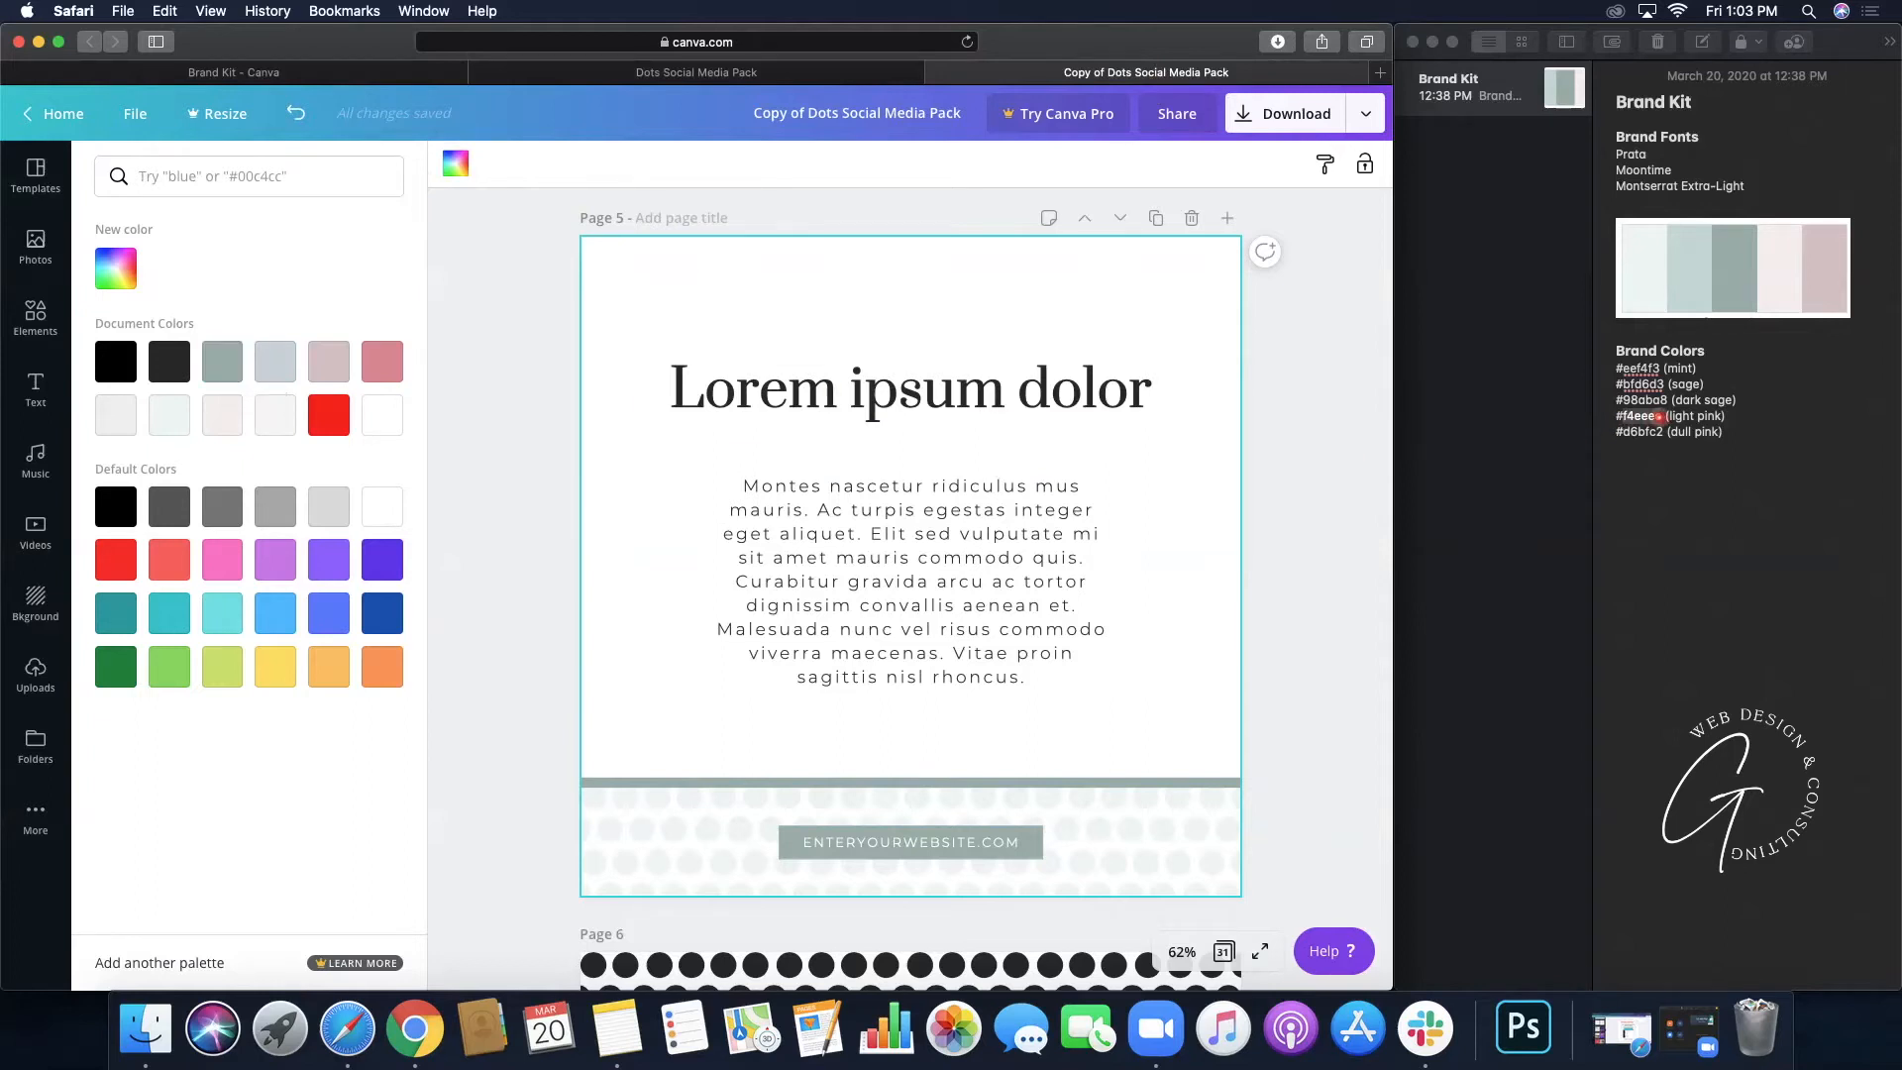
pyautogui.doubleClick(1659, 417)
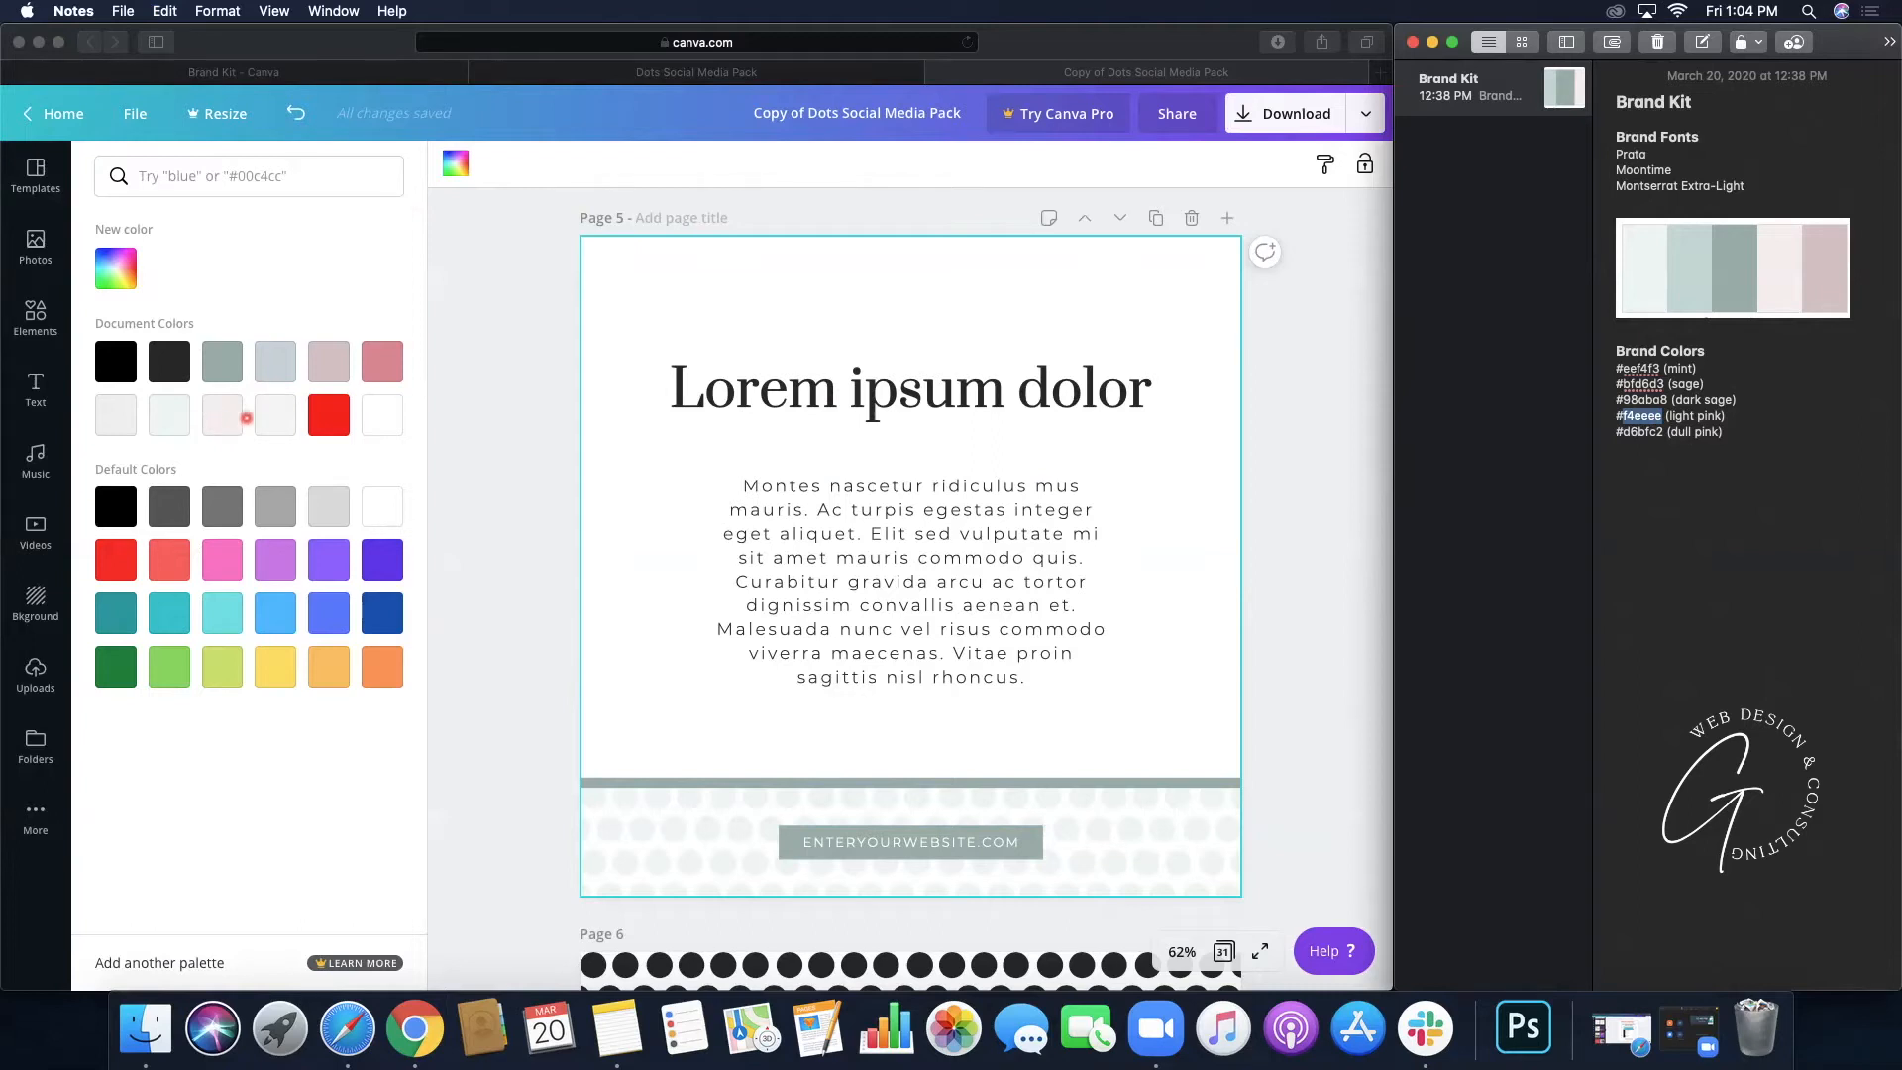
pyautogui.click(229, 421)
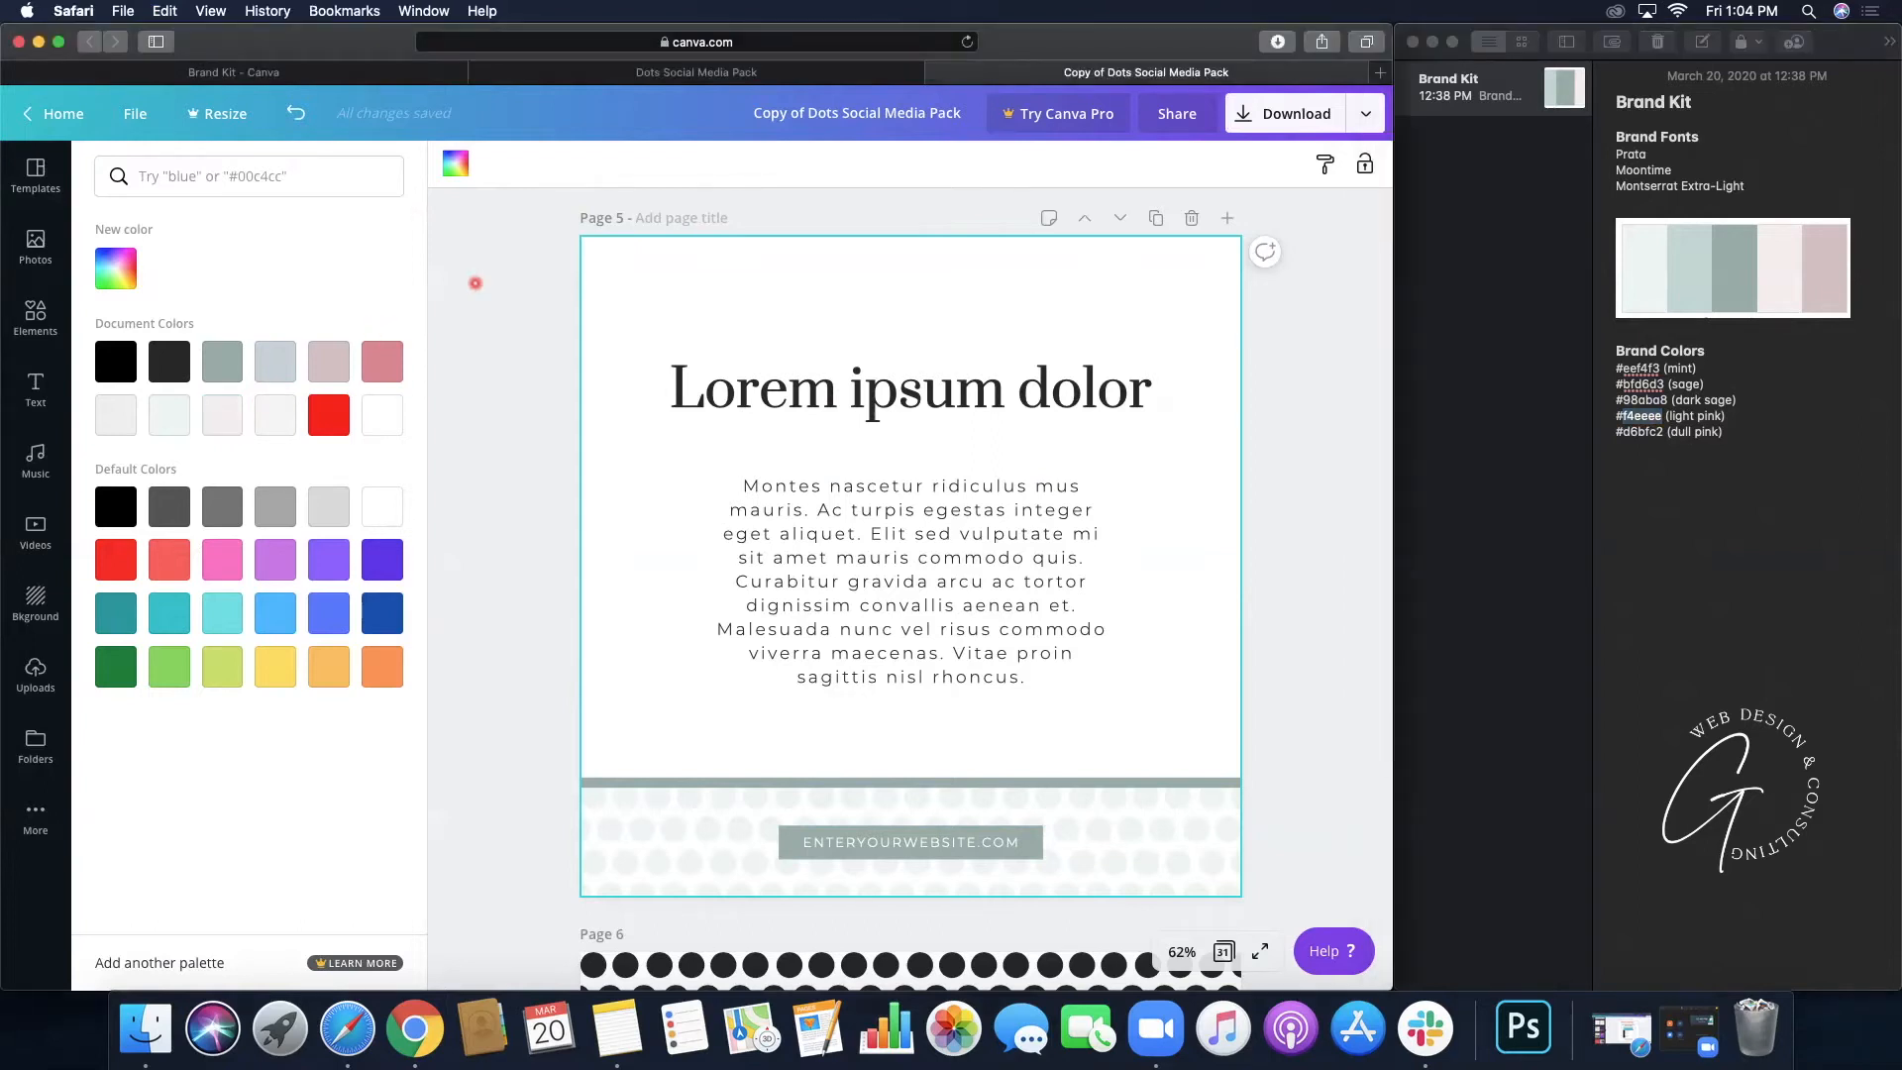
pyautogui.click(608, 262)
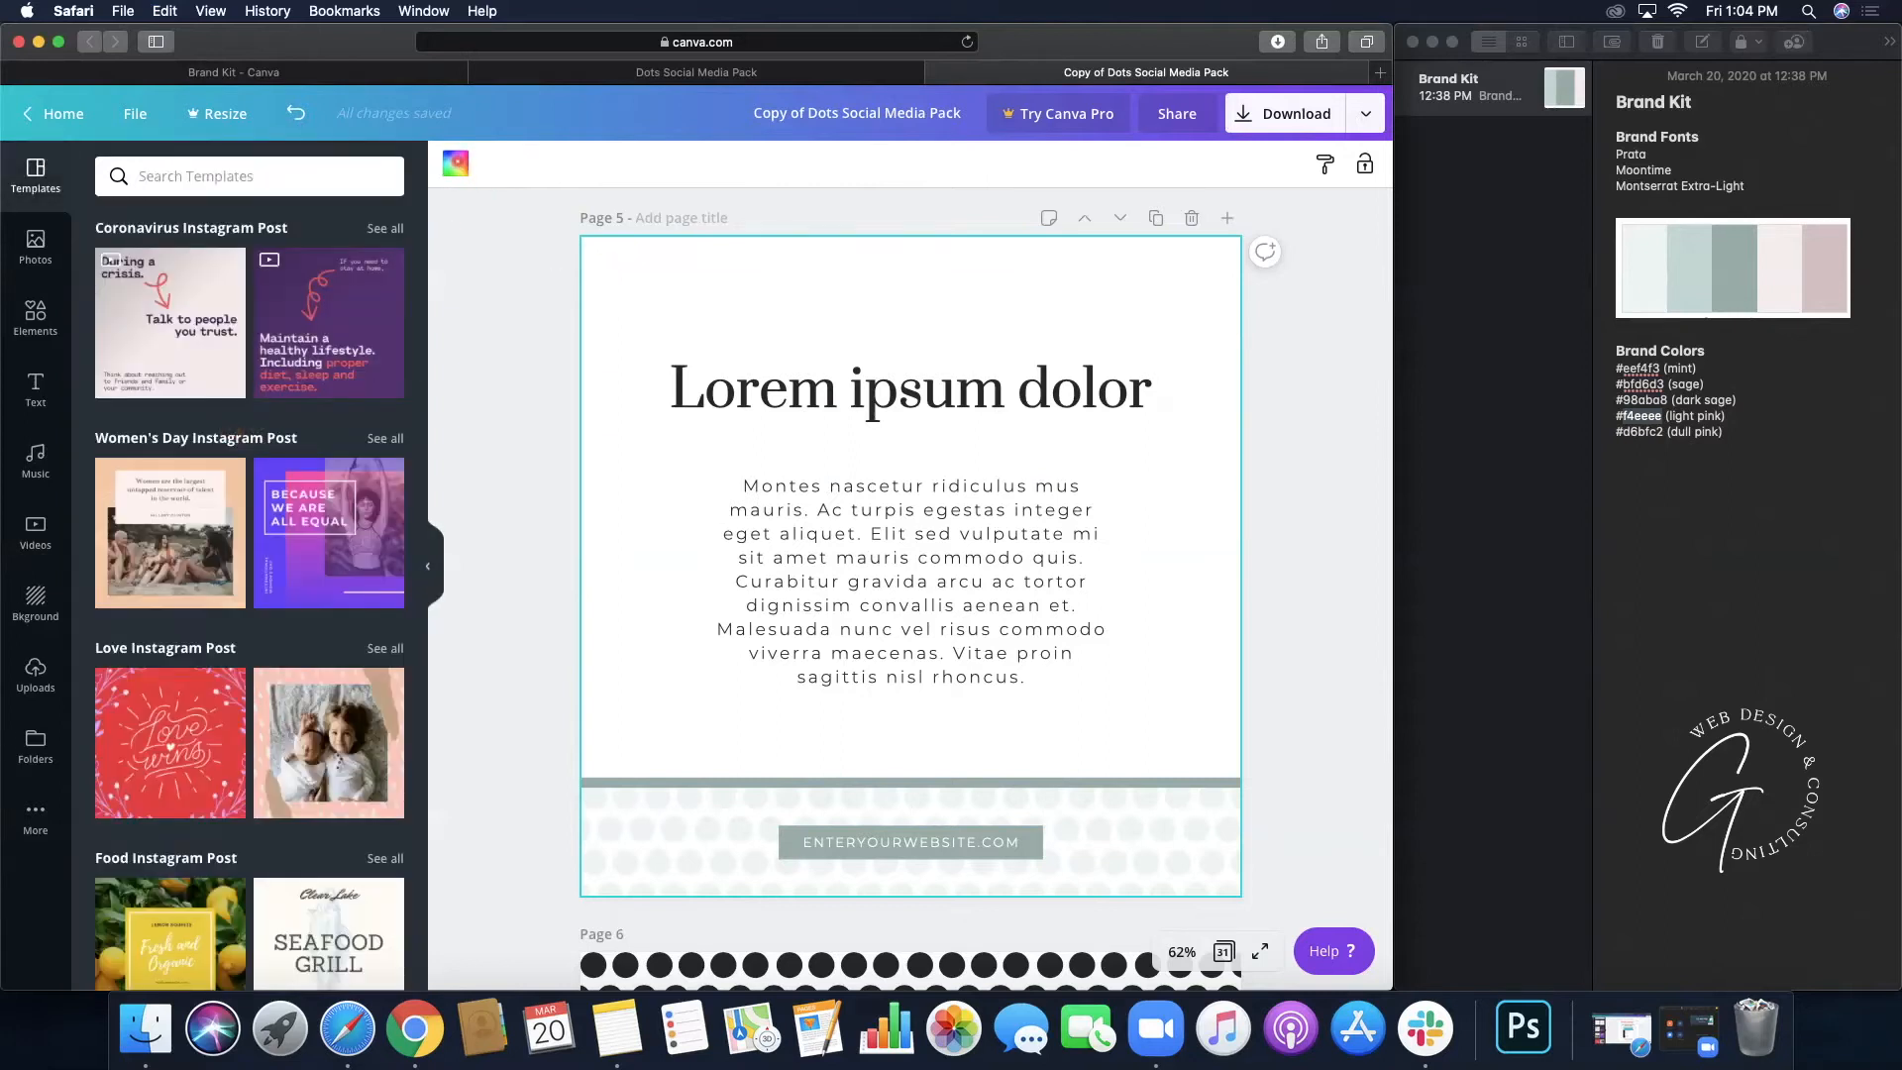
pyautogui.click(455, 163)
pyautogui.click(229, 414)
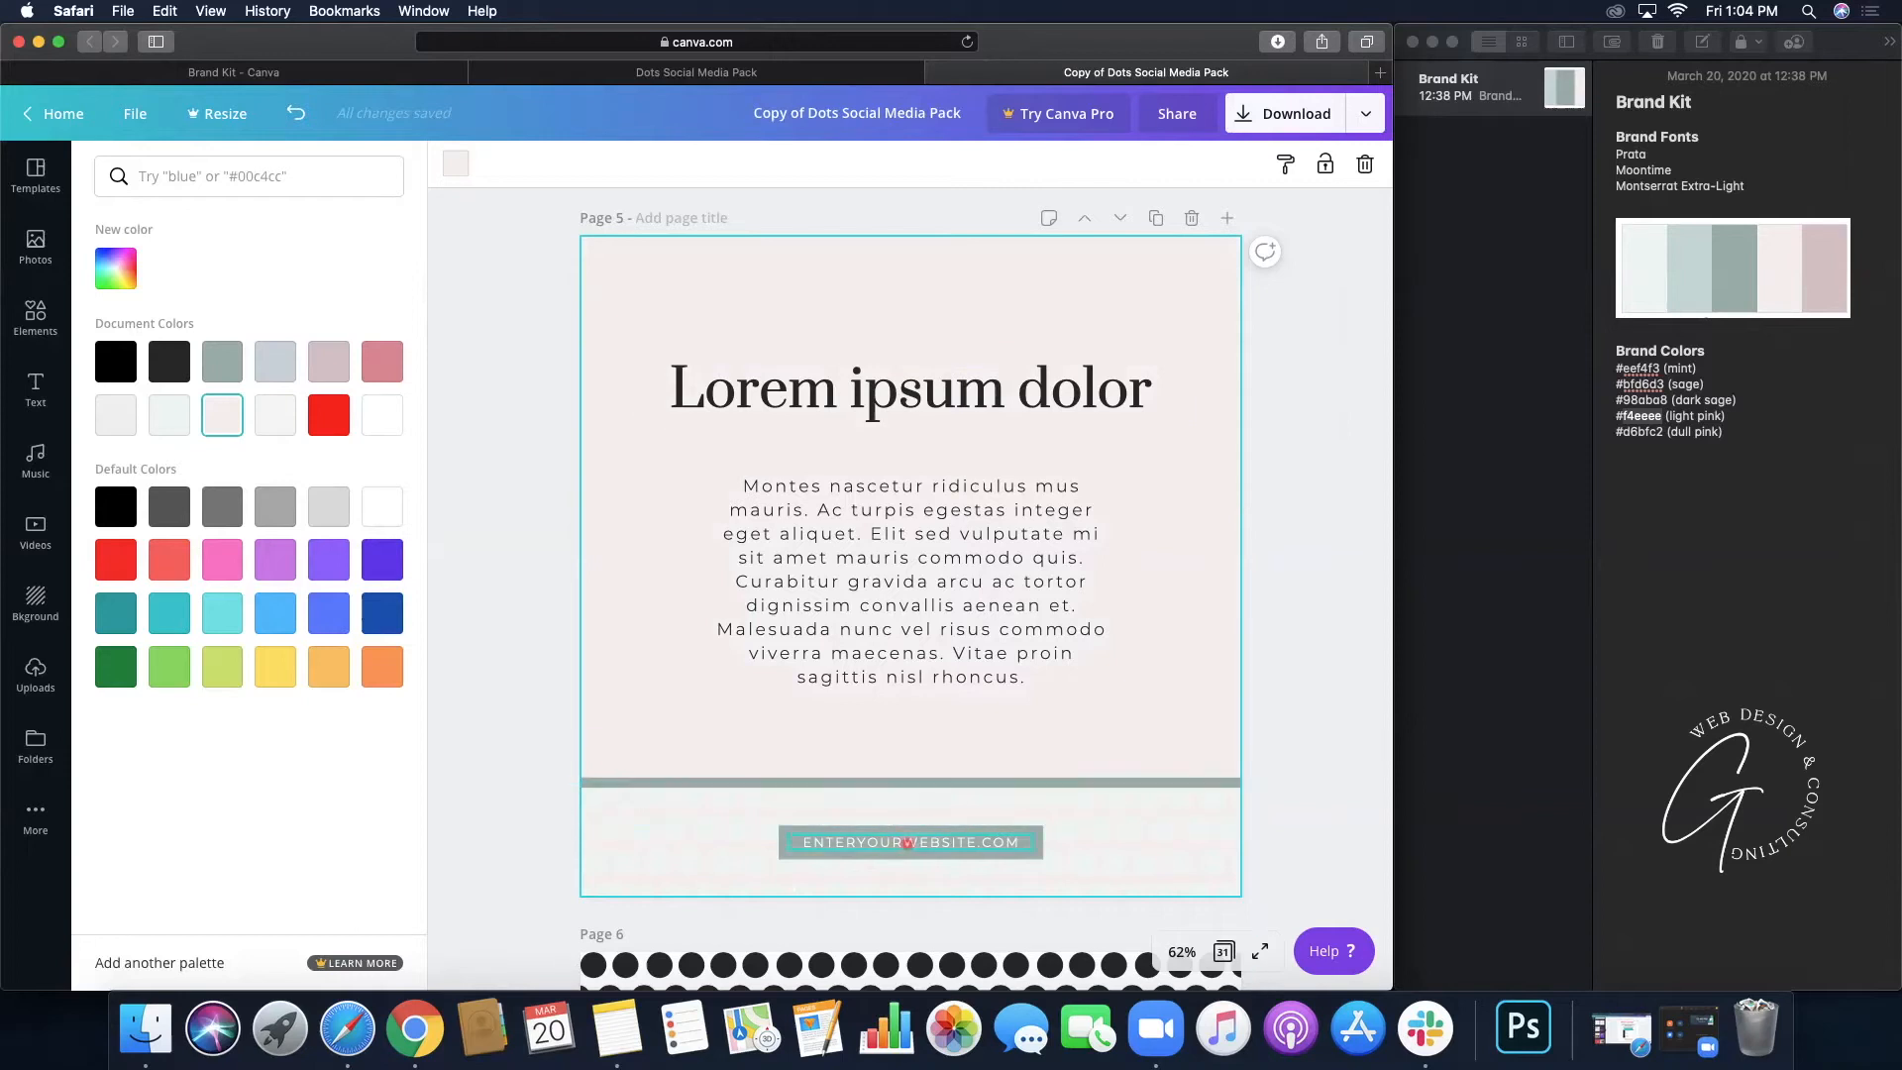
# - Try transparency and dark sage on page 5's footer dots, then undo back to white and mint-grey
pyautogui.click(1141, 842)
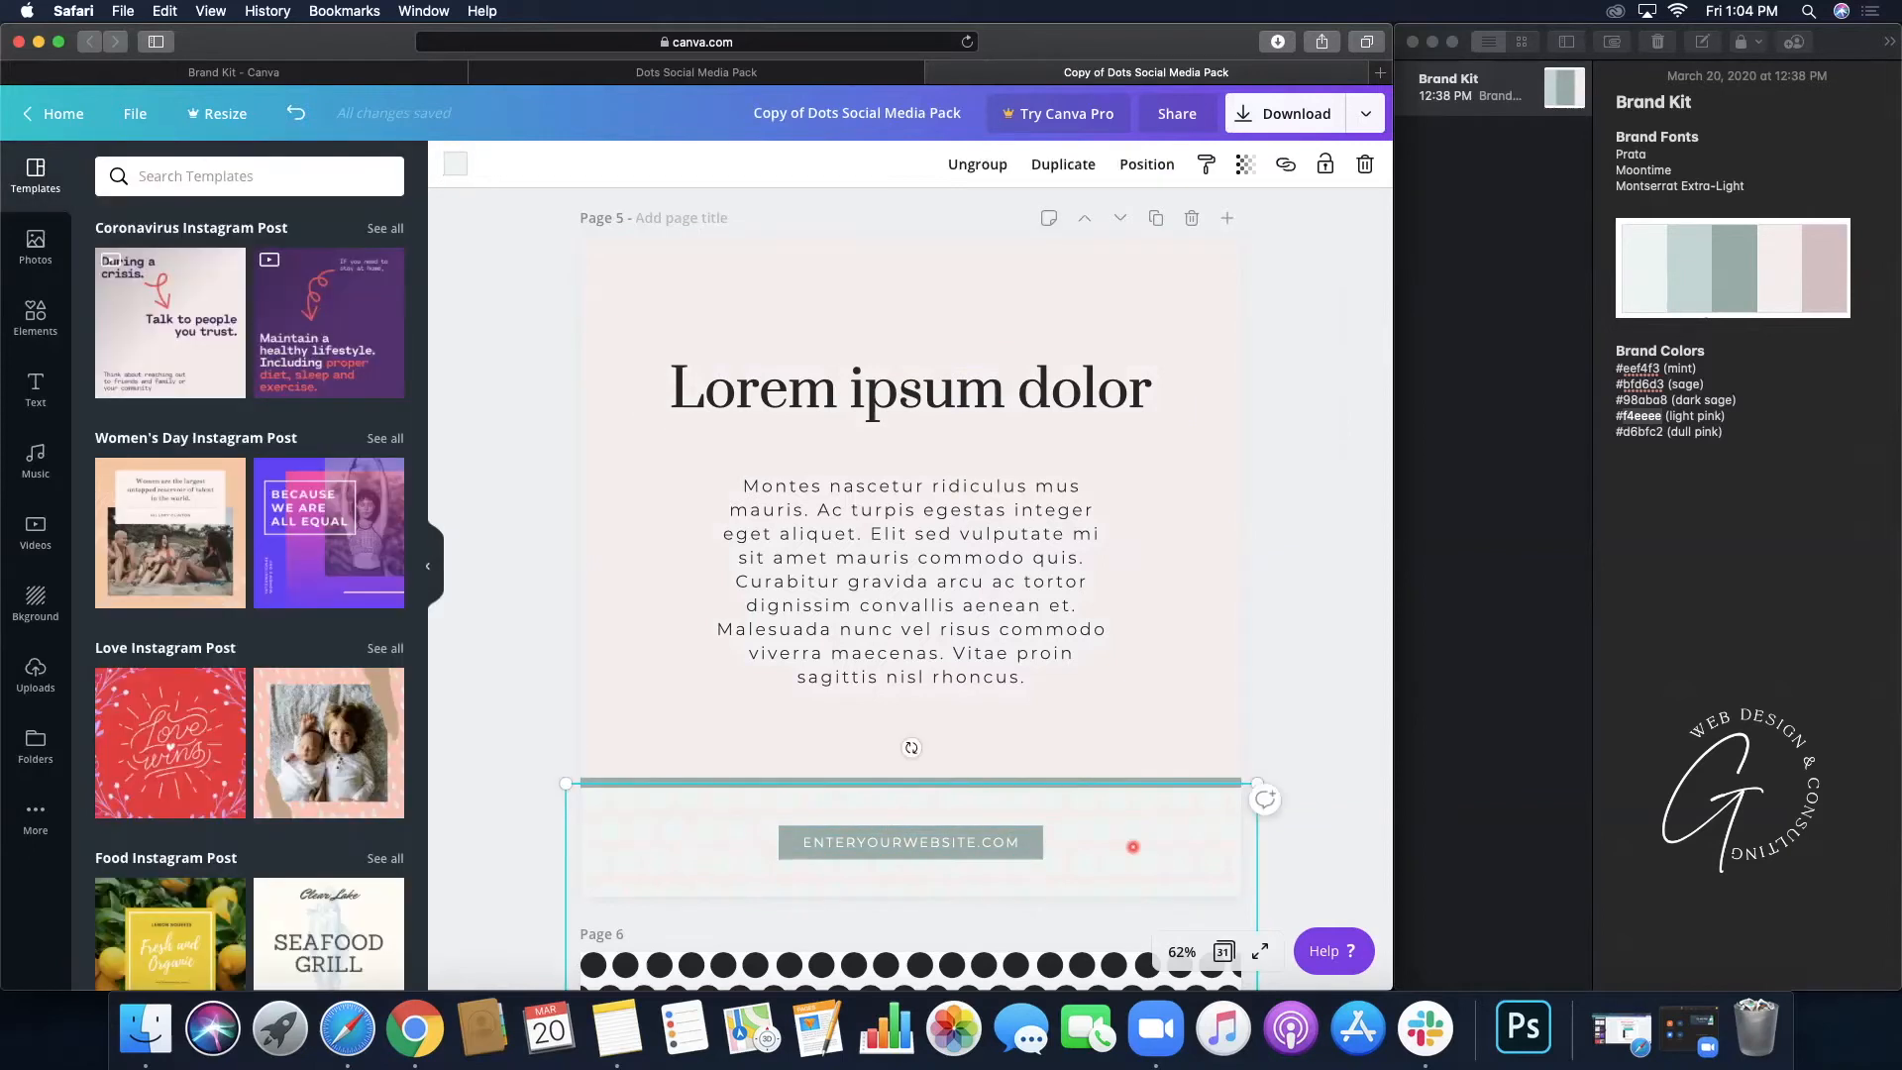
pyautogui.click(1245, 176)
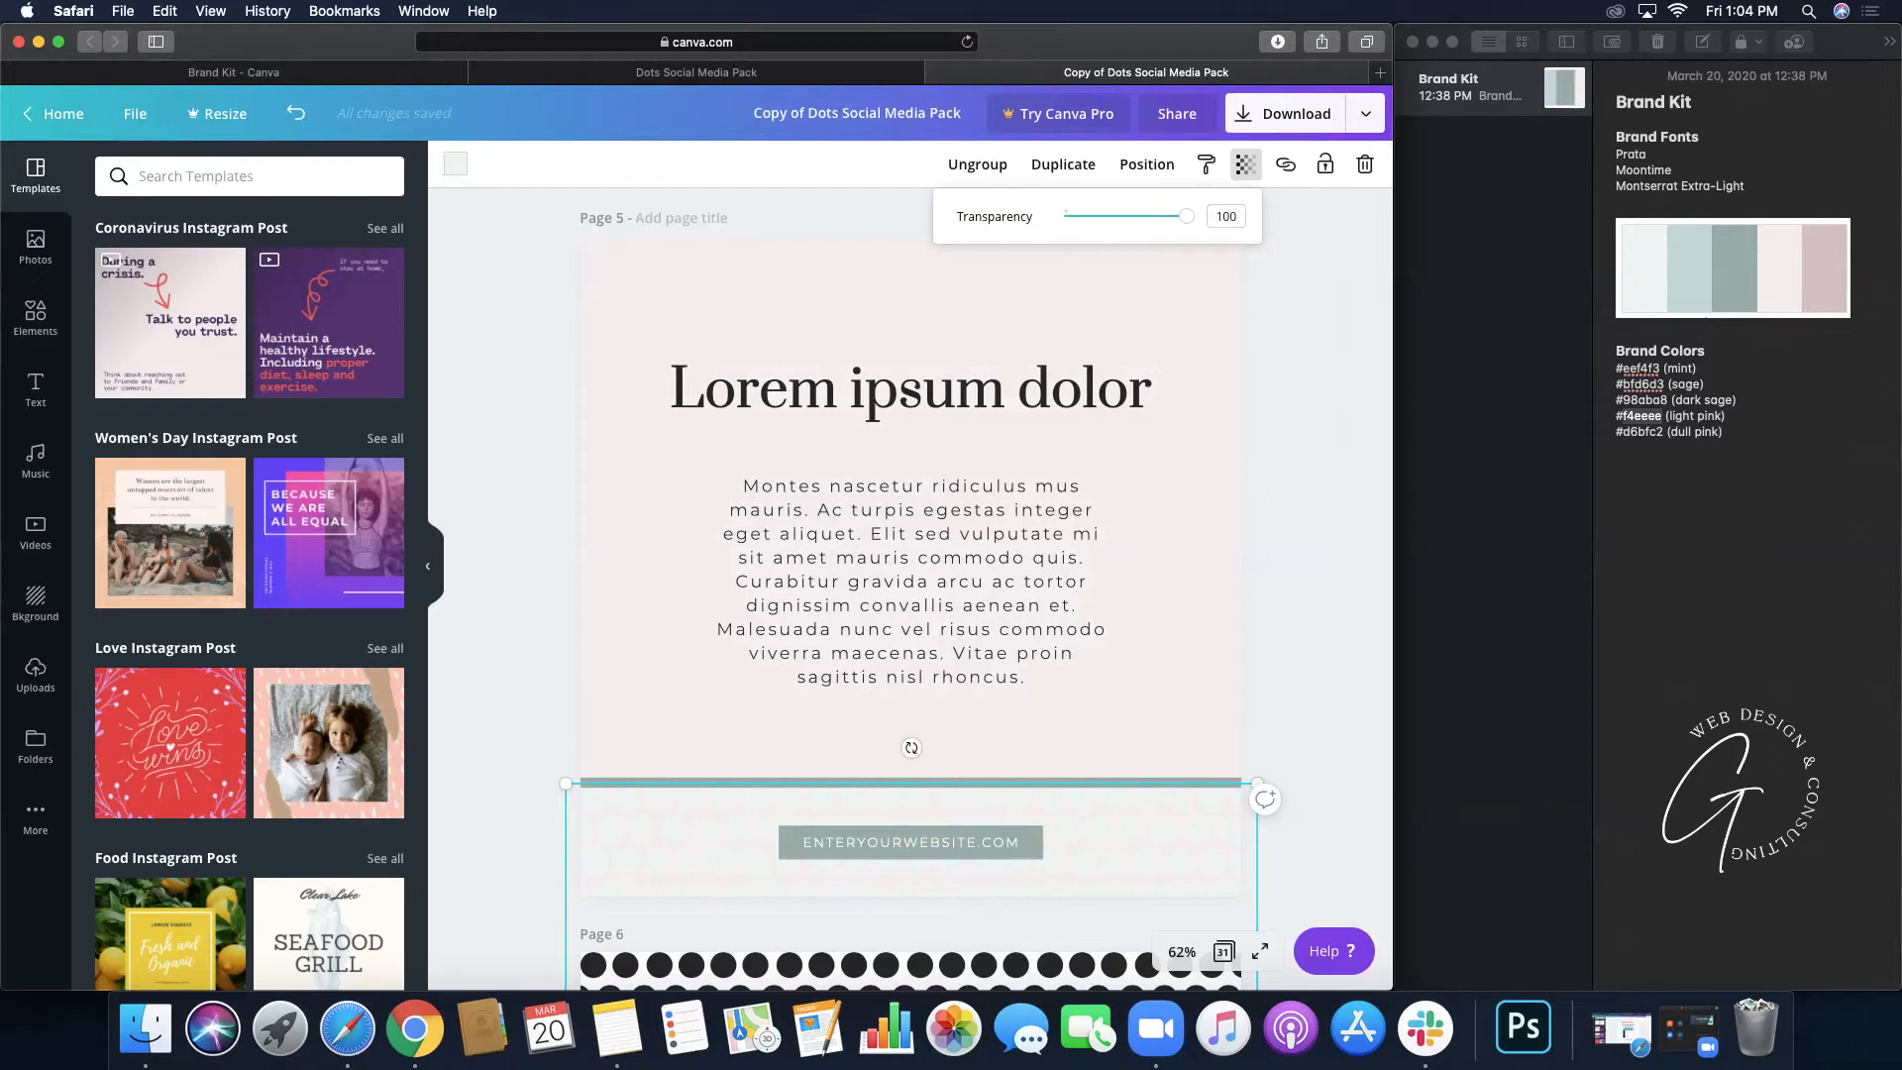
pyautogui.click(454, 164)
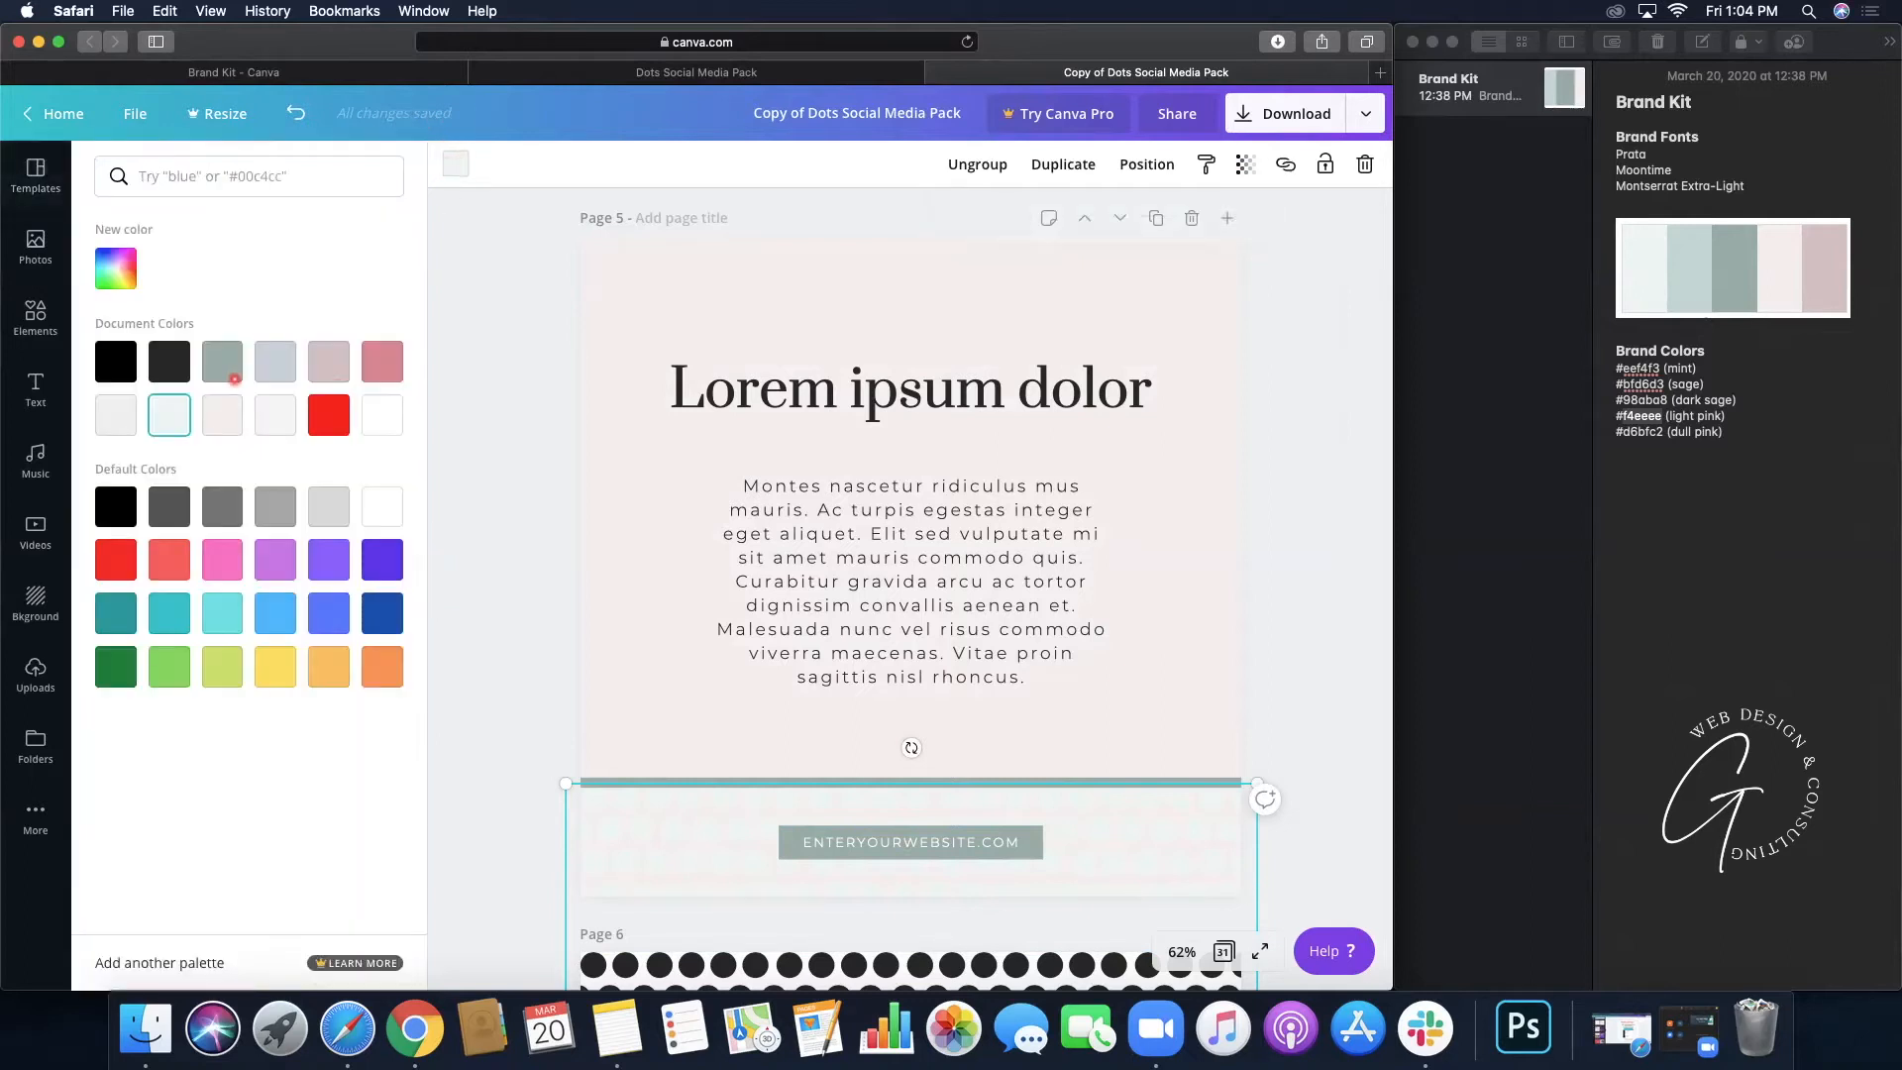
pyautogui.click(229, 365)
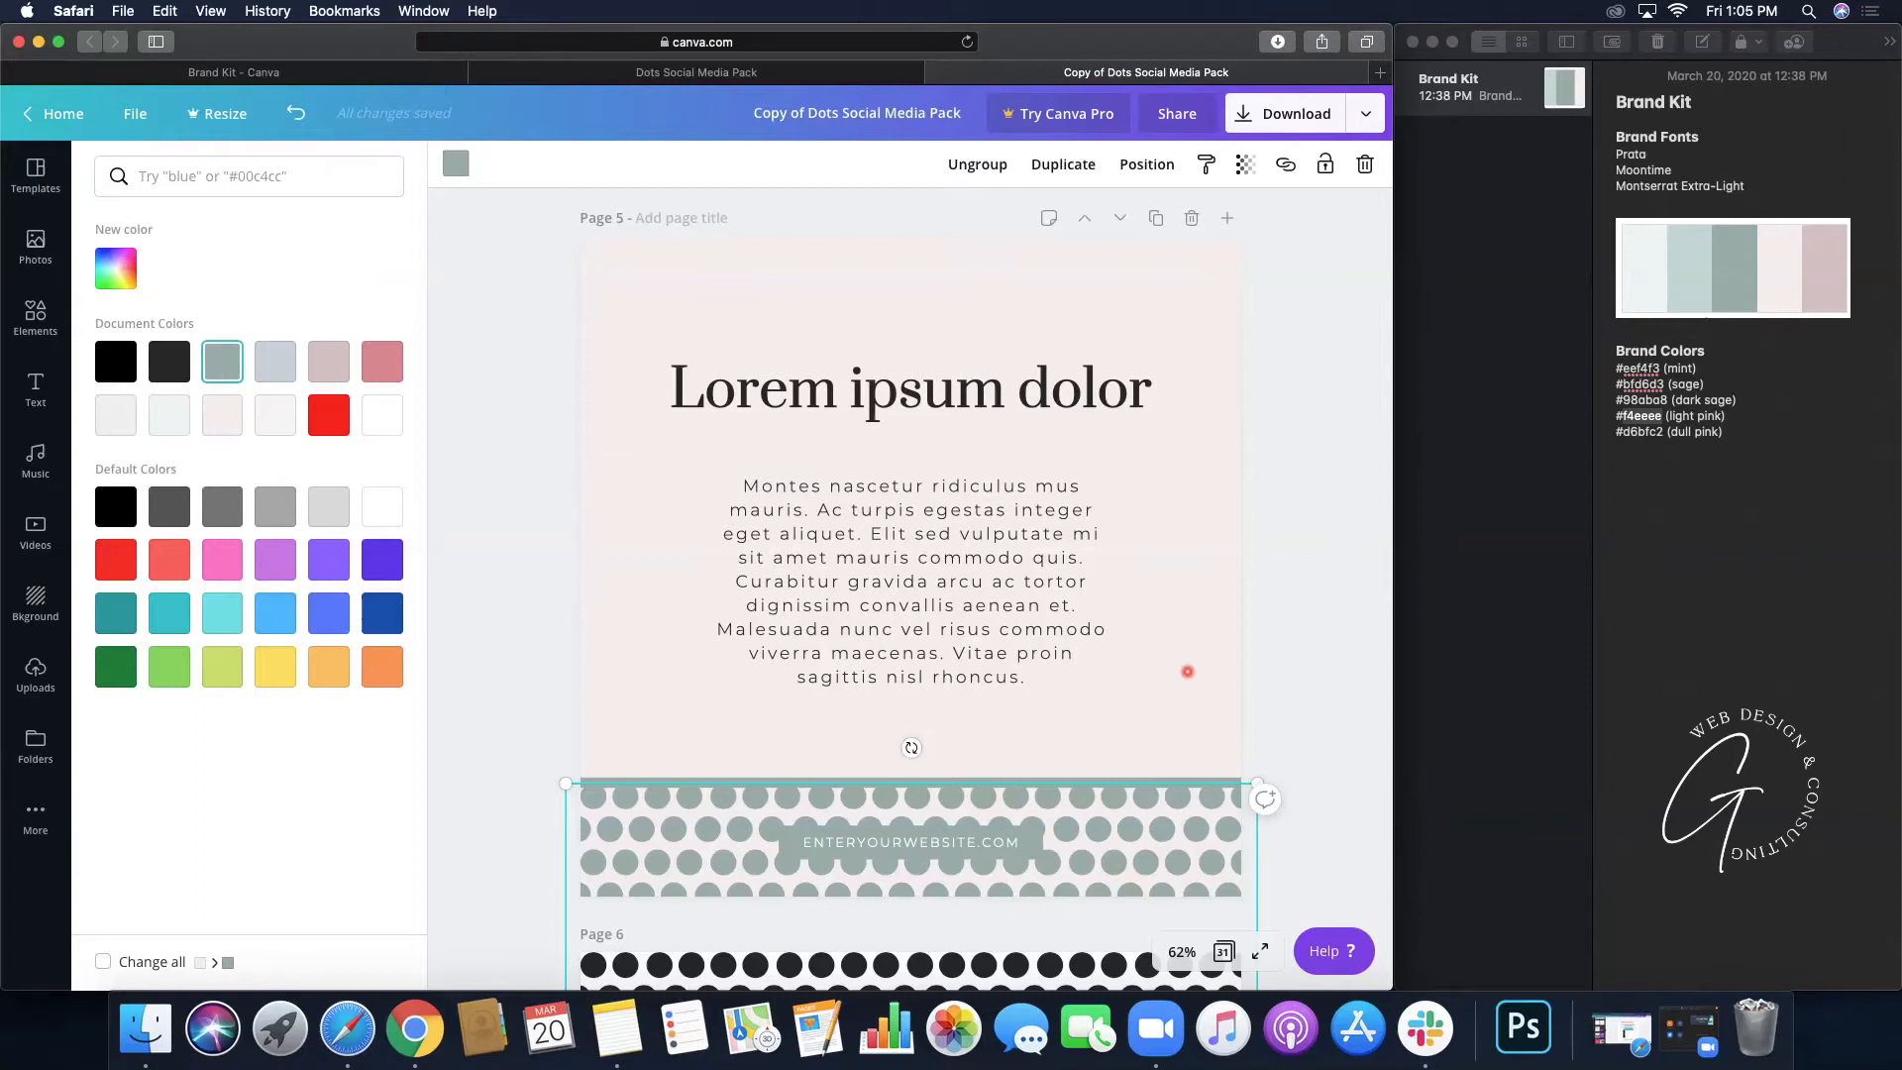
pyautogui.click(294, 113)
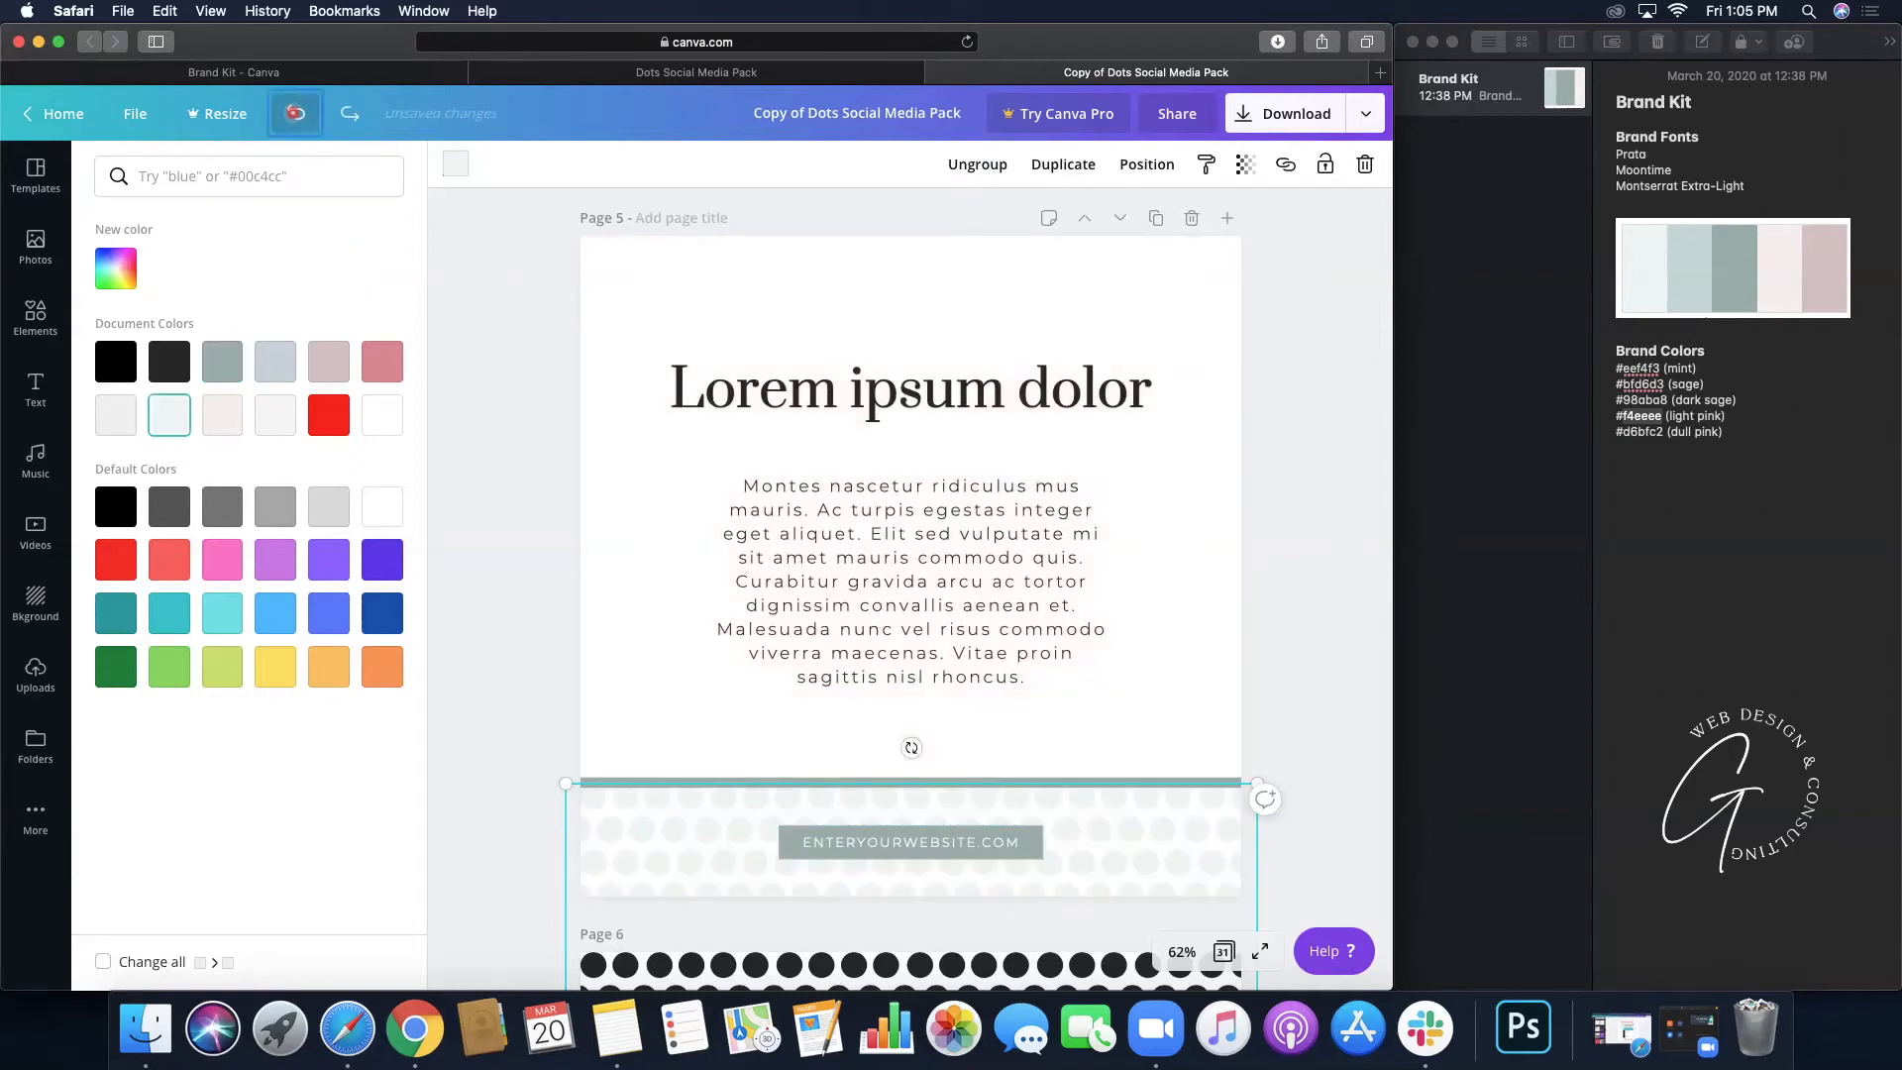
pyautogui.click(1275, 399)
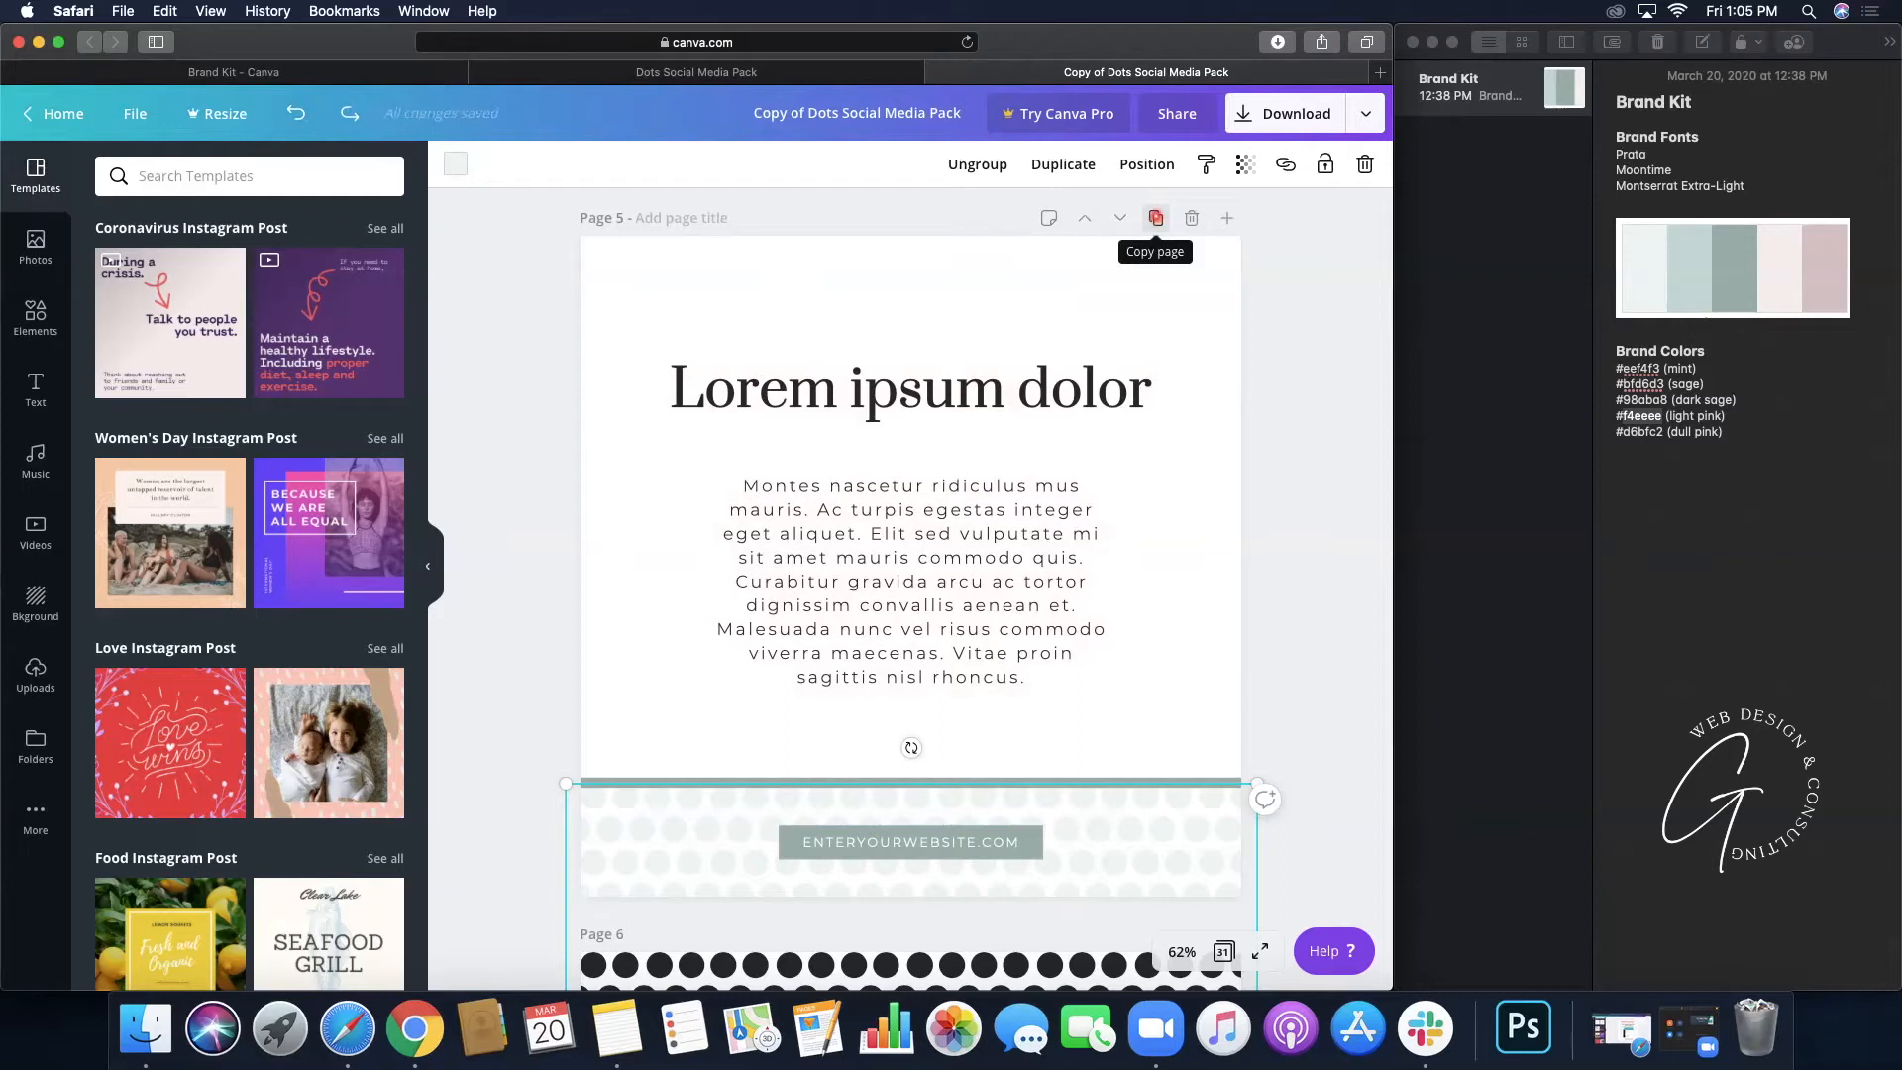
# - Duplicate page 5 and give the new page 6 a light pink background
pyautogui.click(1155, 218)
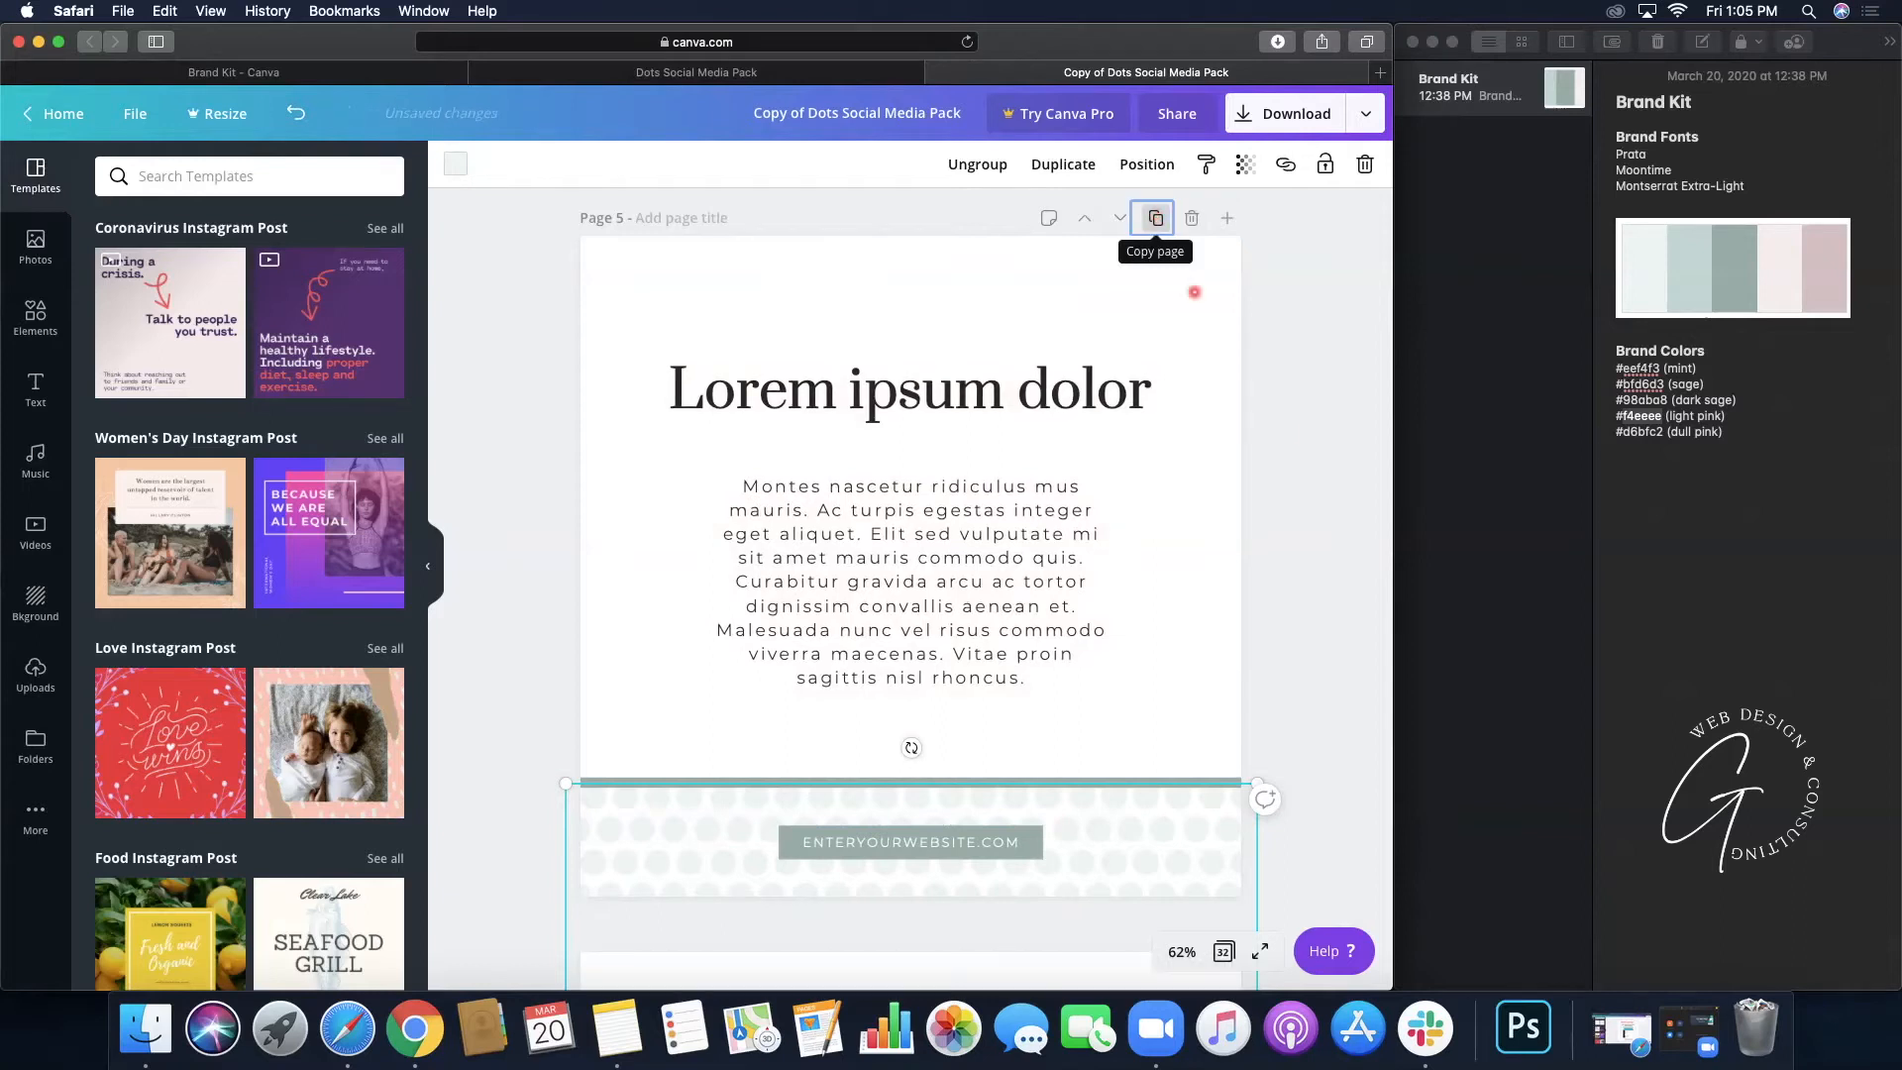
pyautogui.scroll(-5, 1286, 428)
pyautogui.scroll(3, 1286, 428)
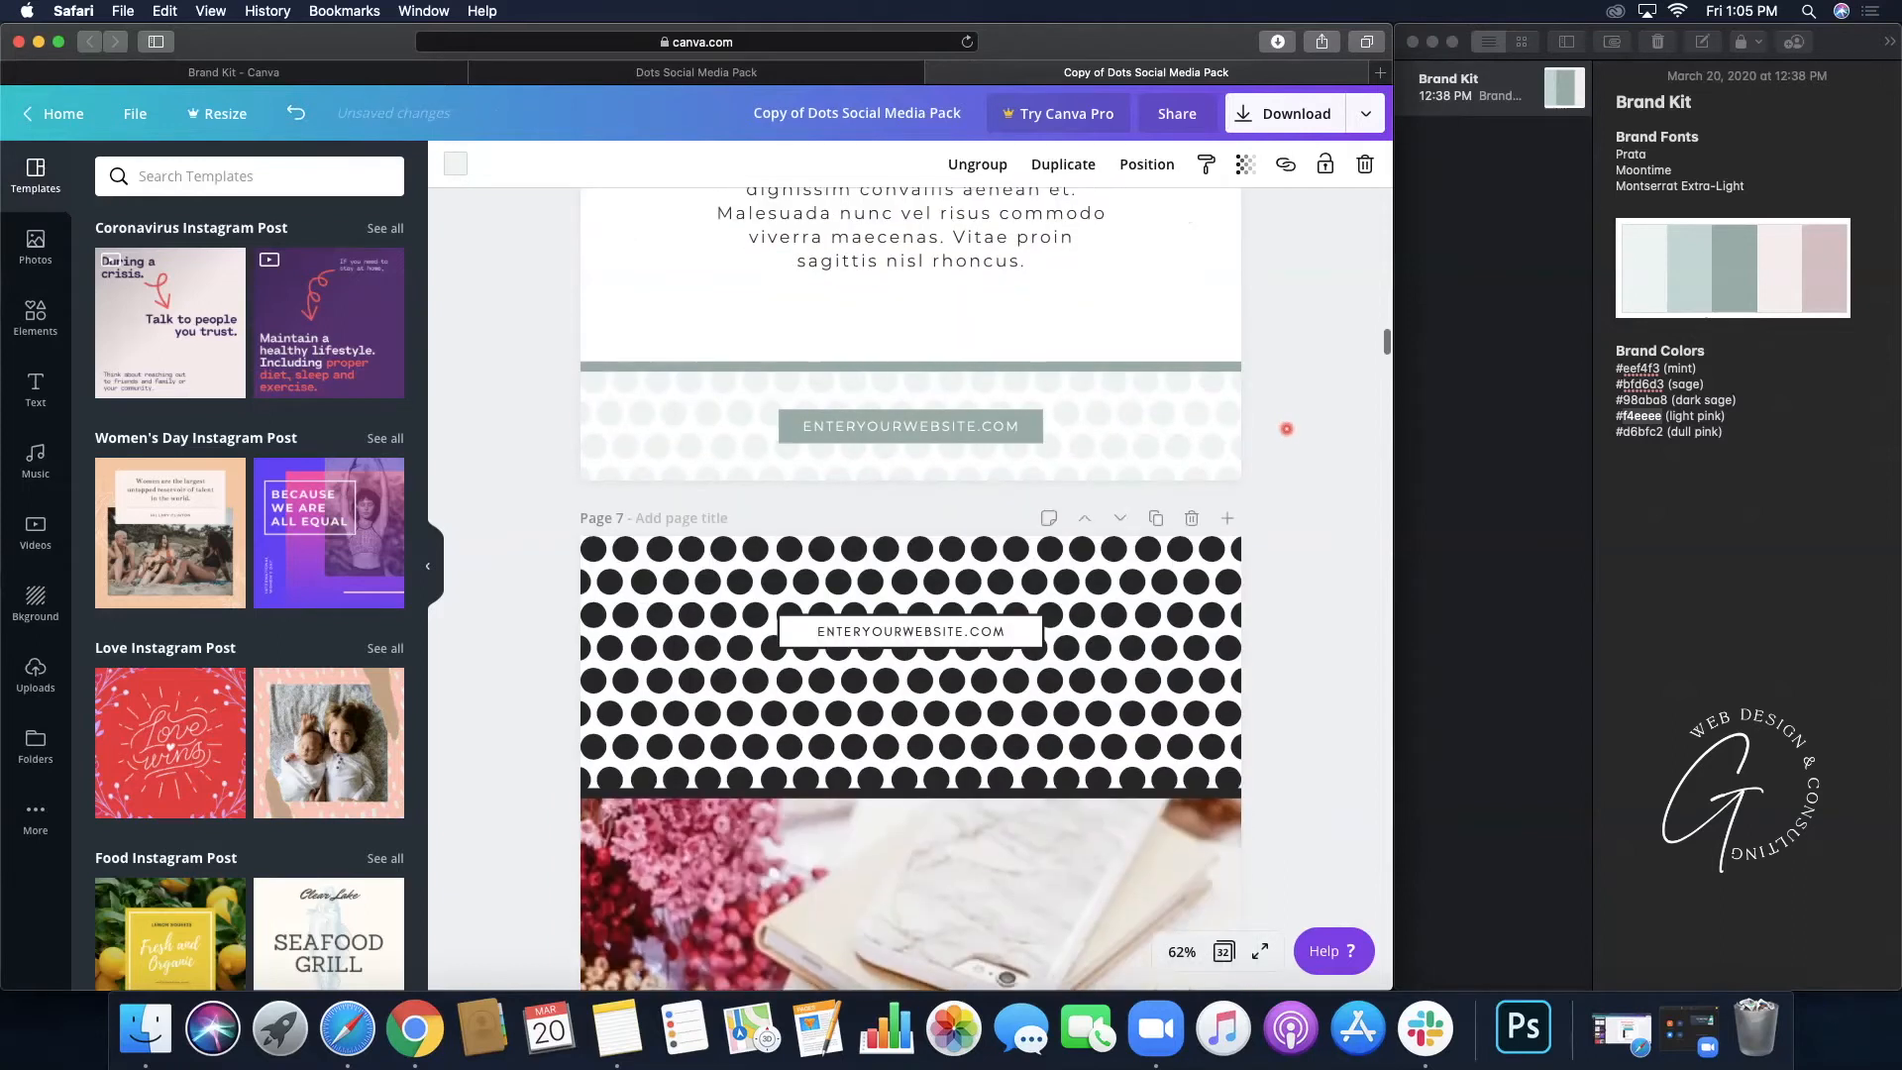
pyautogui.scroll(4, 1286, 428)
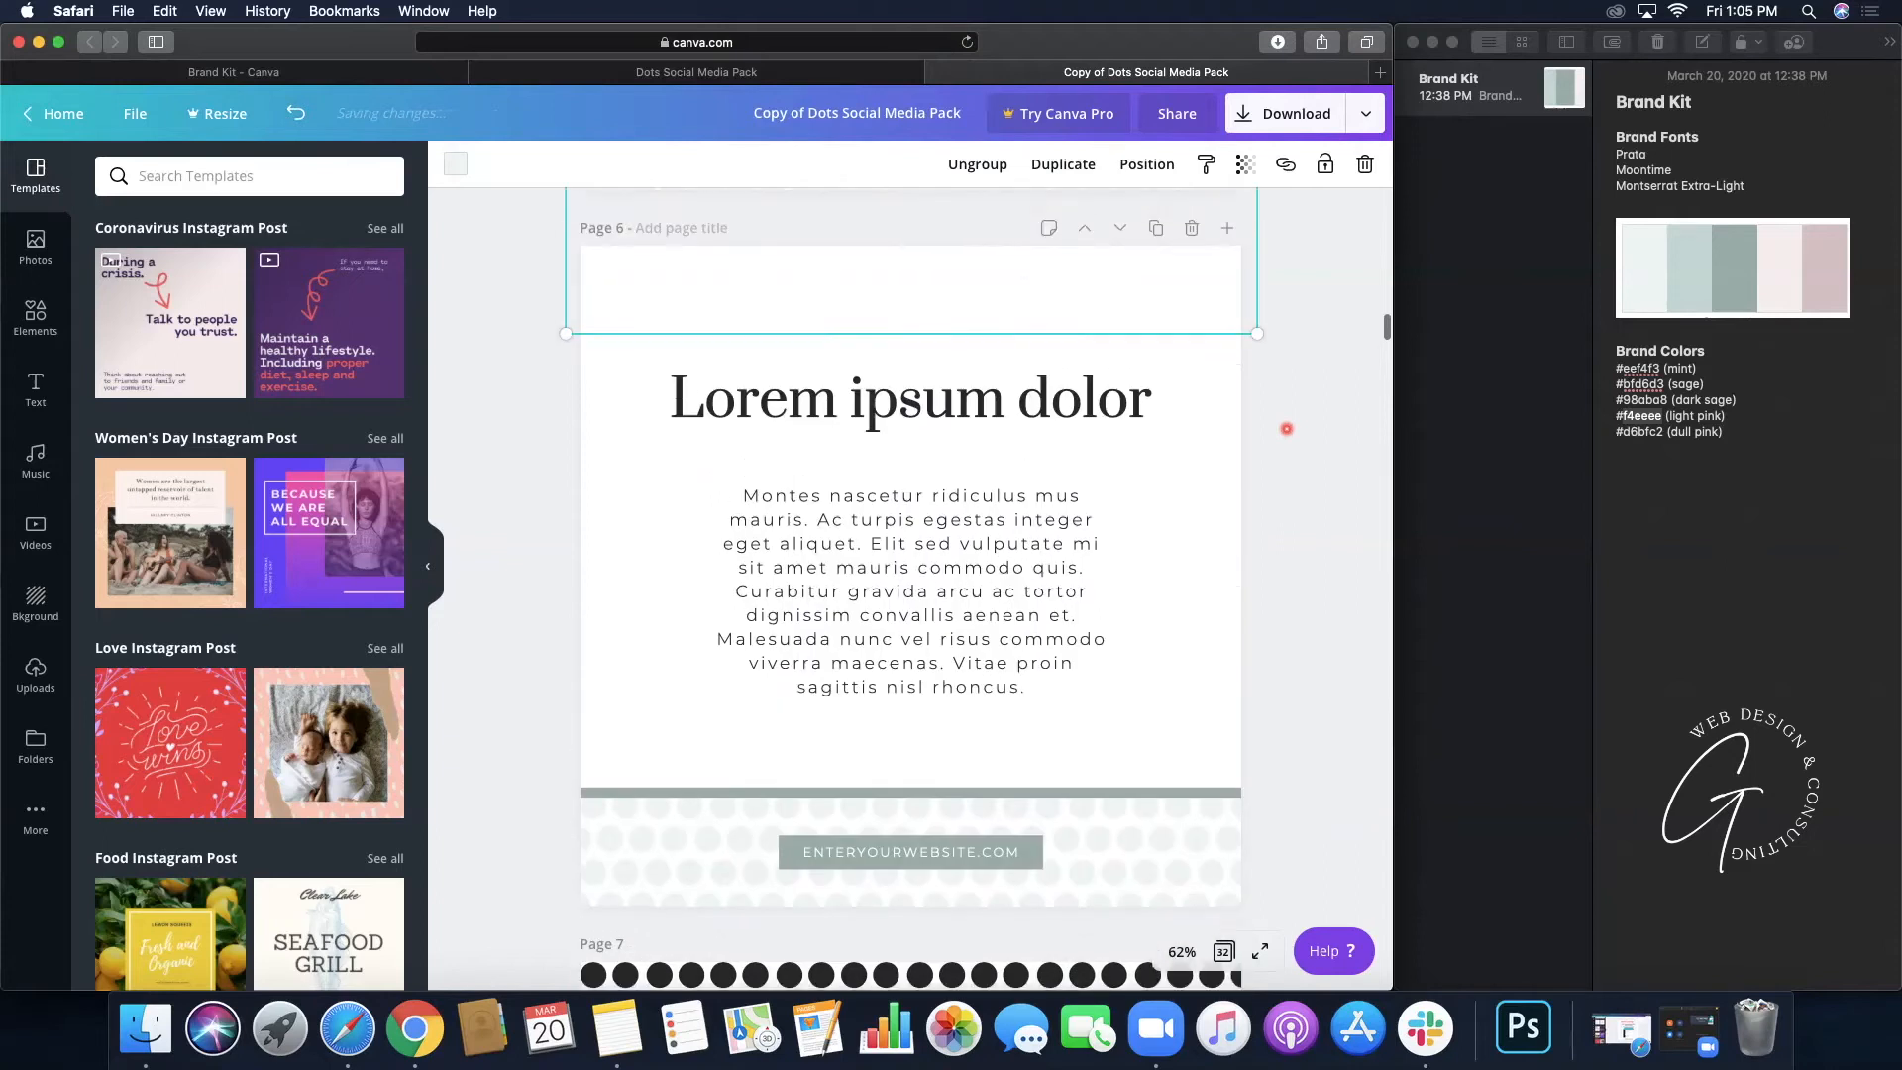
pyautogui.click(1228, 404)
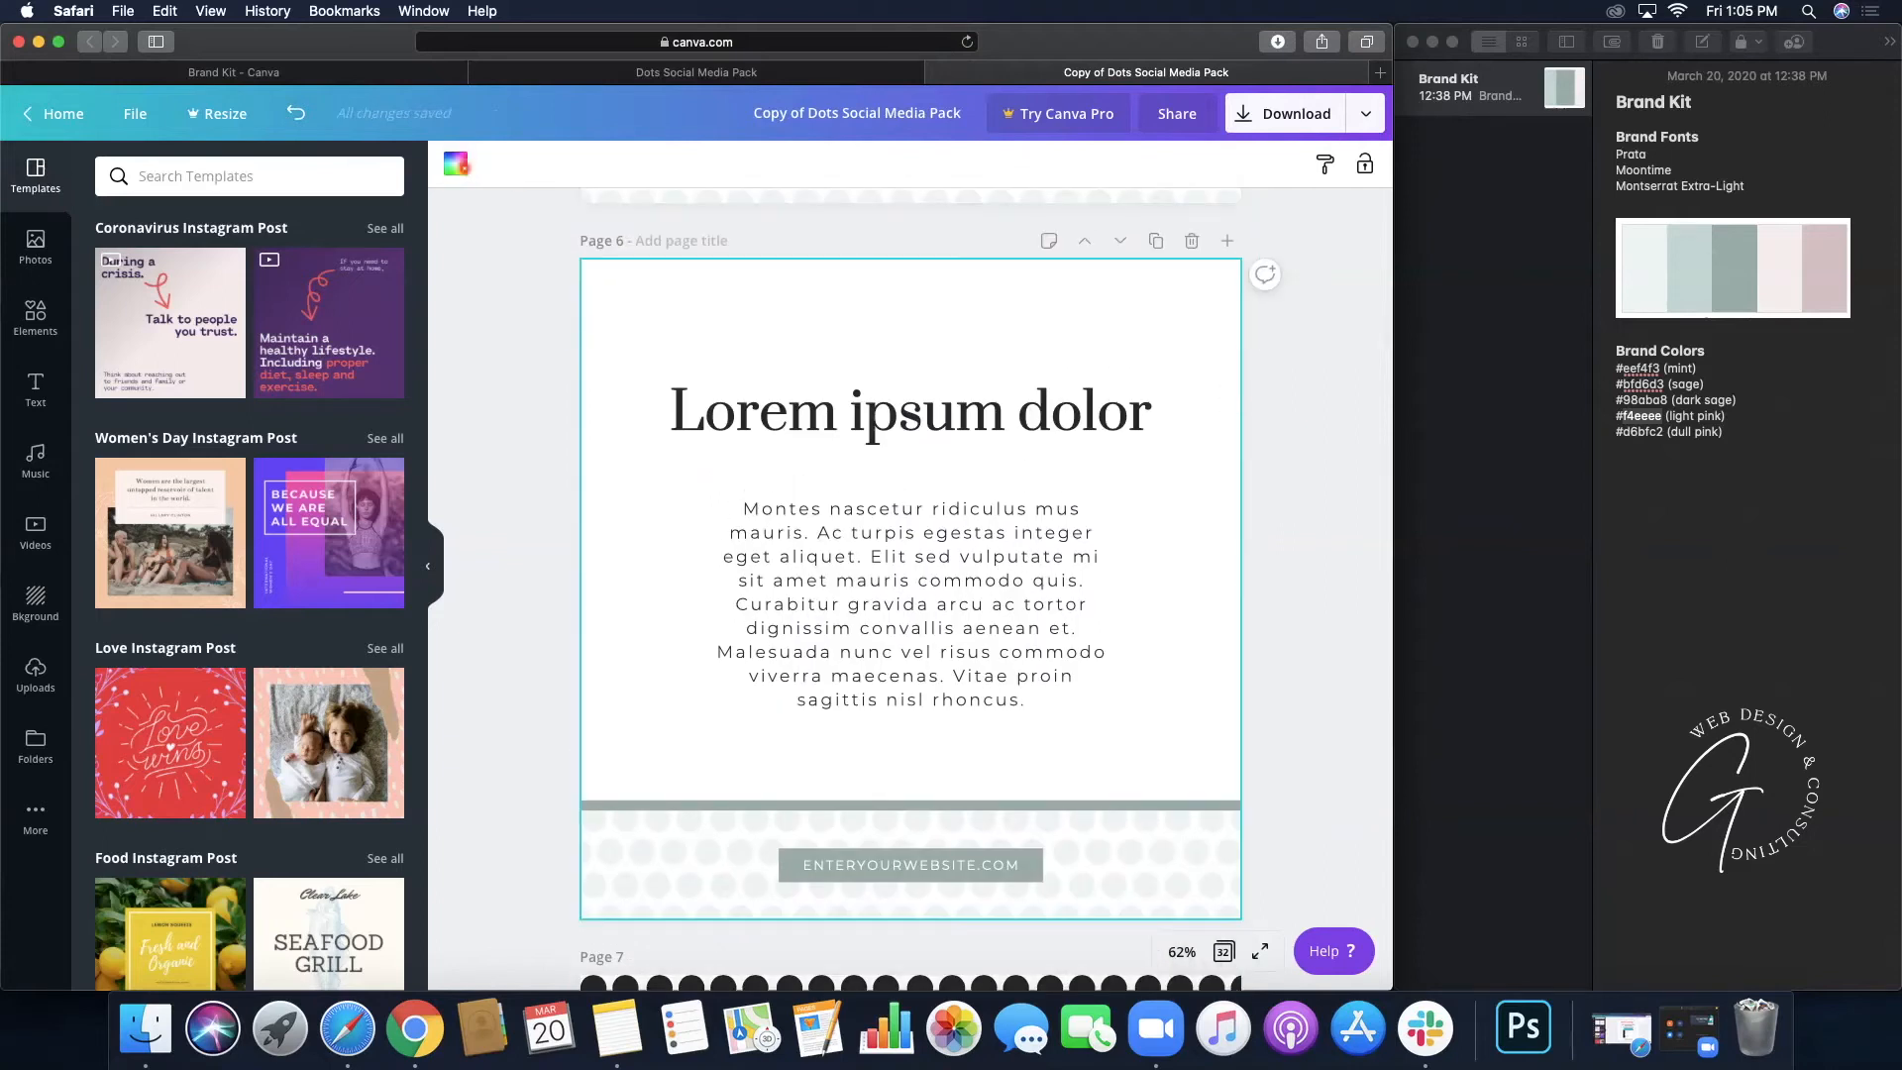
pyautogui.click(456, 164)
pyautogui.click(222, 414)
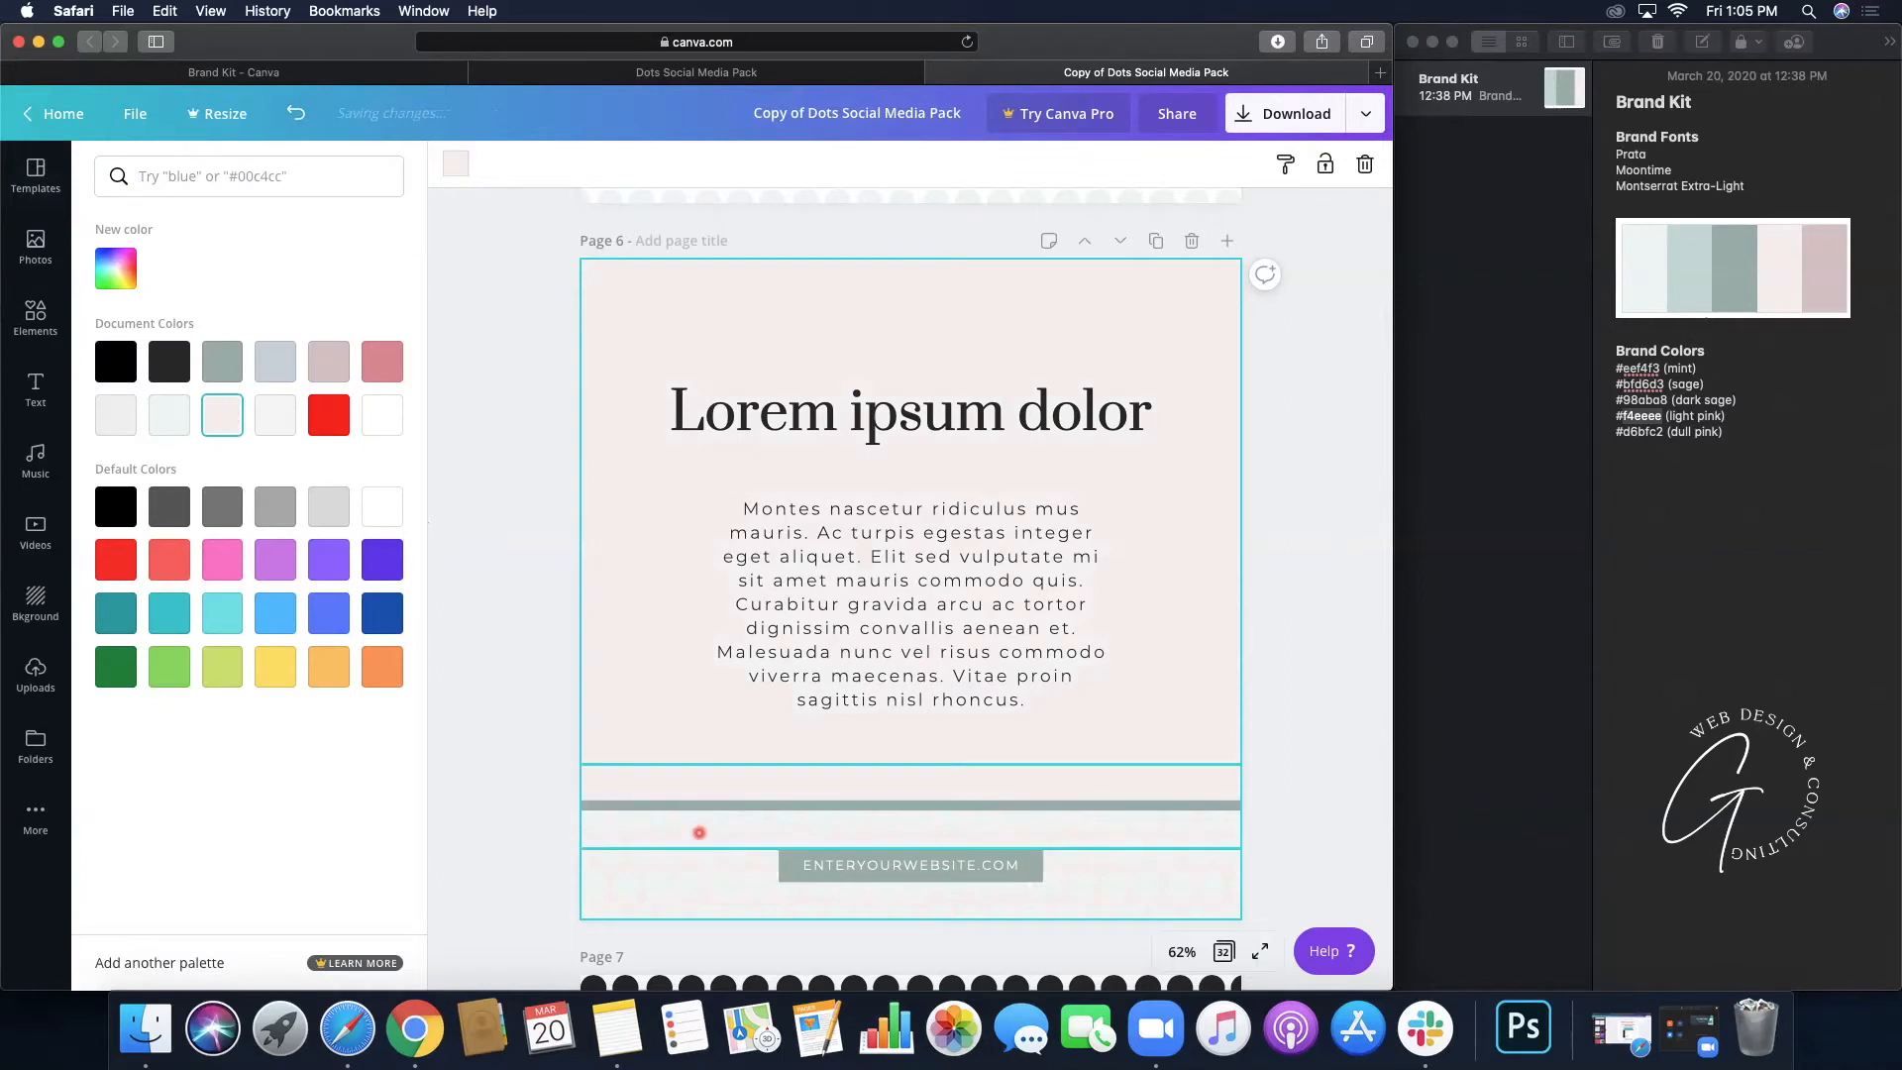
# - Turn page 6's footer dots dark sage and give the website label a light pink fill
pyautogui.click(689, 865)
pyautogui.click(456, 164)
pyautogui.click(226, 375)
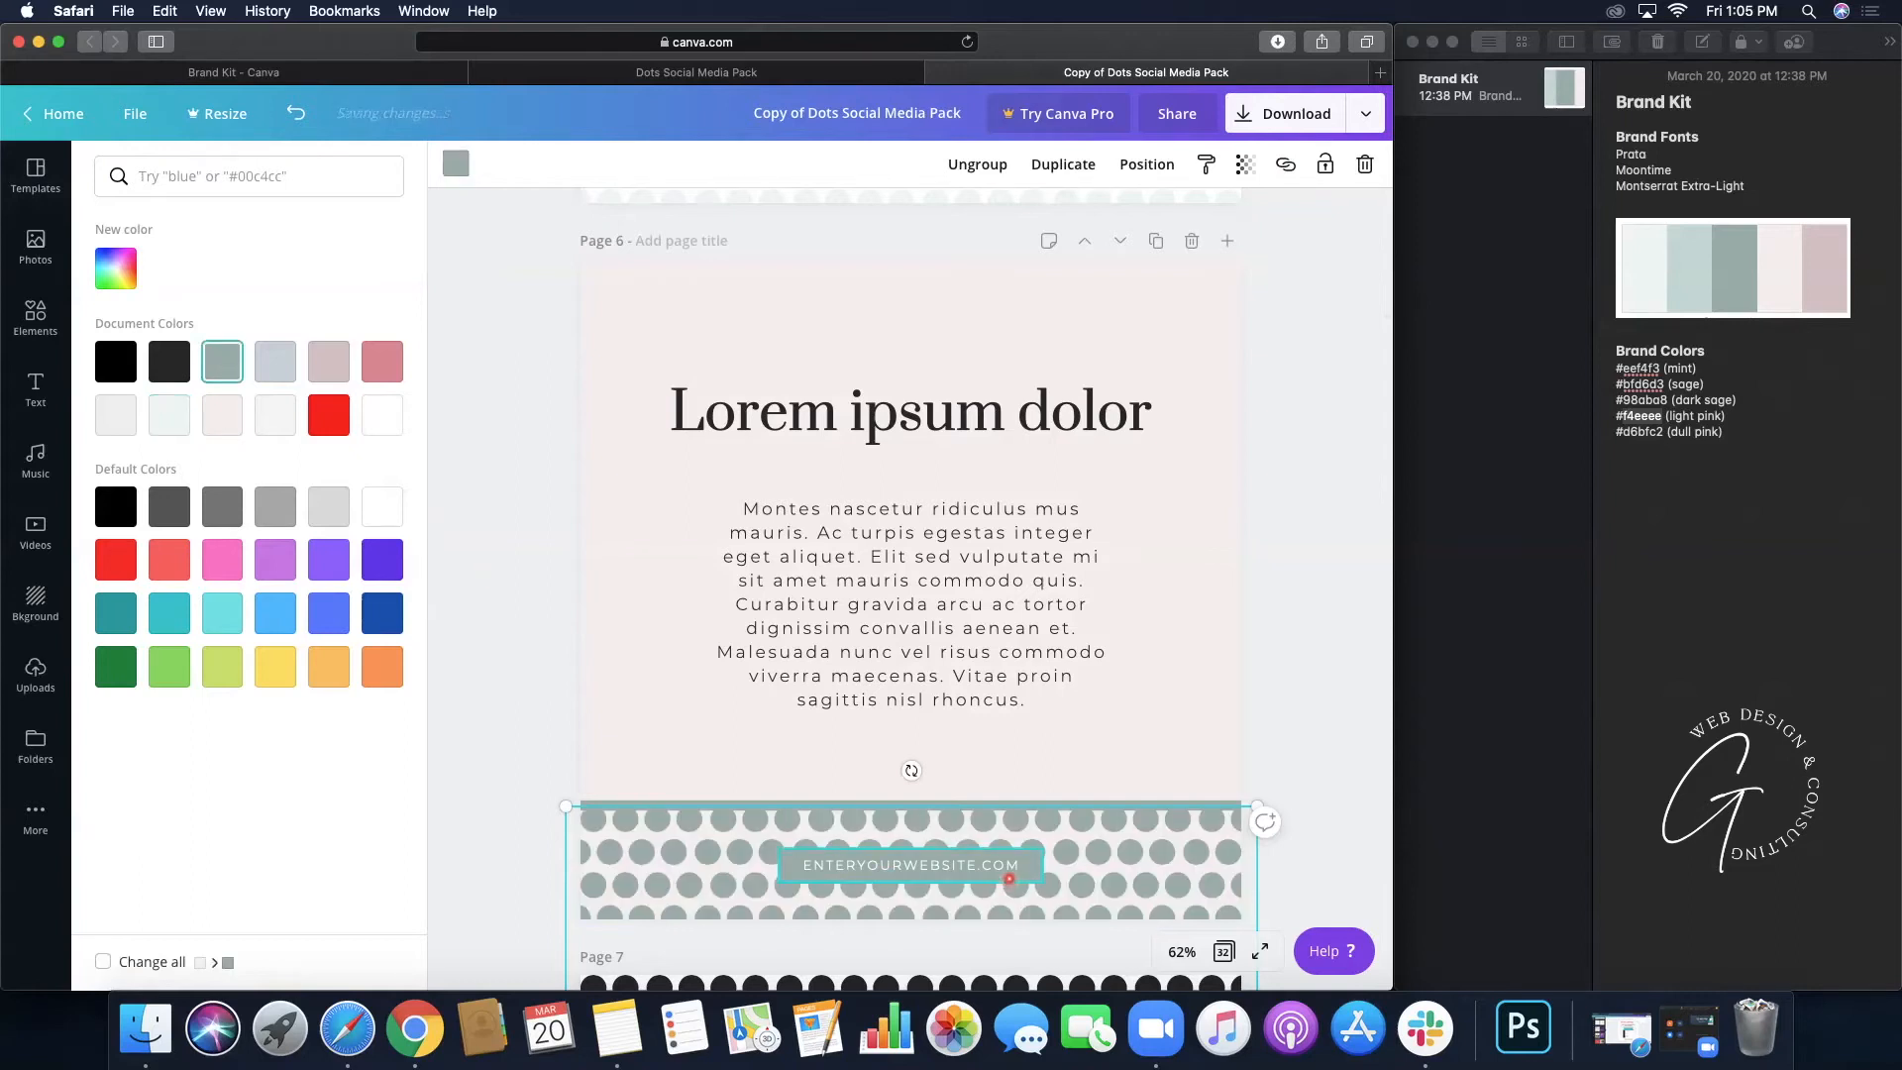
pyautogui.click(1009, 877)
pyautogui.click(340, 415)
pyautogui.click(384, 373)
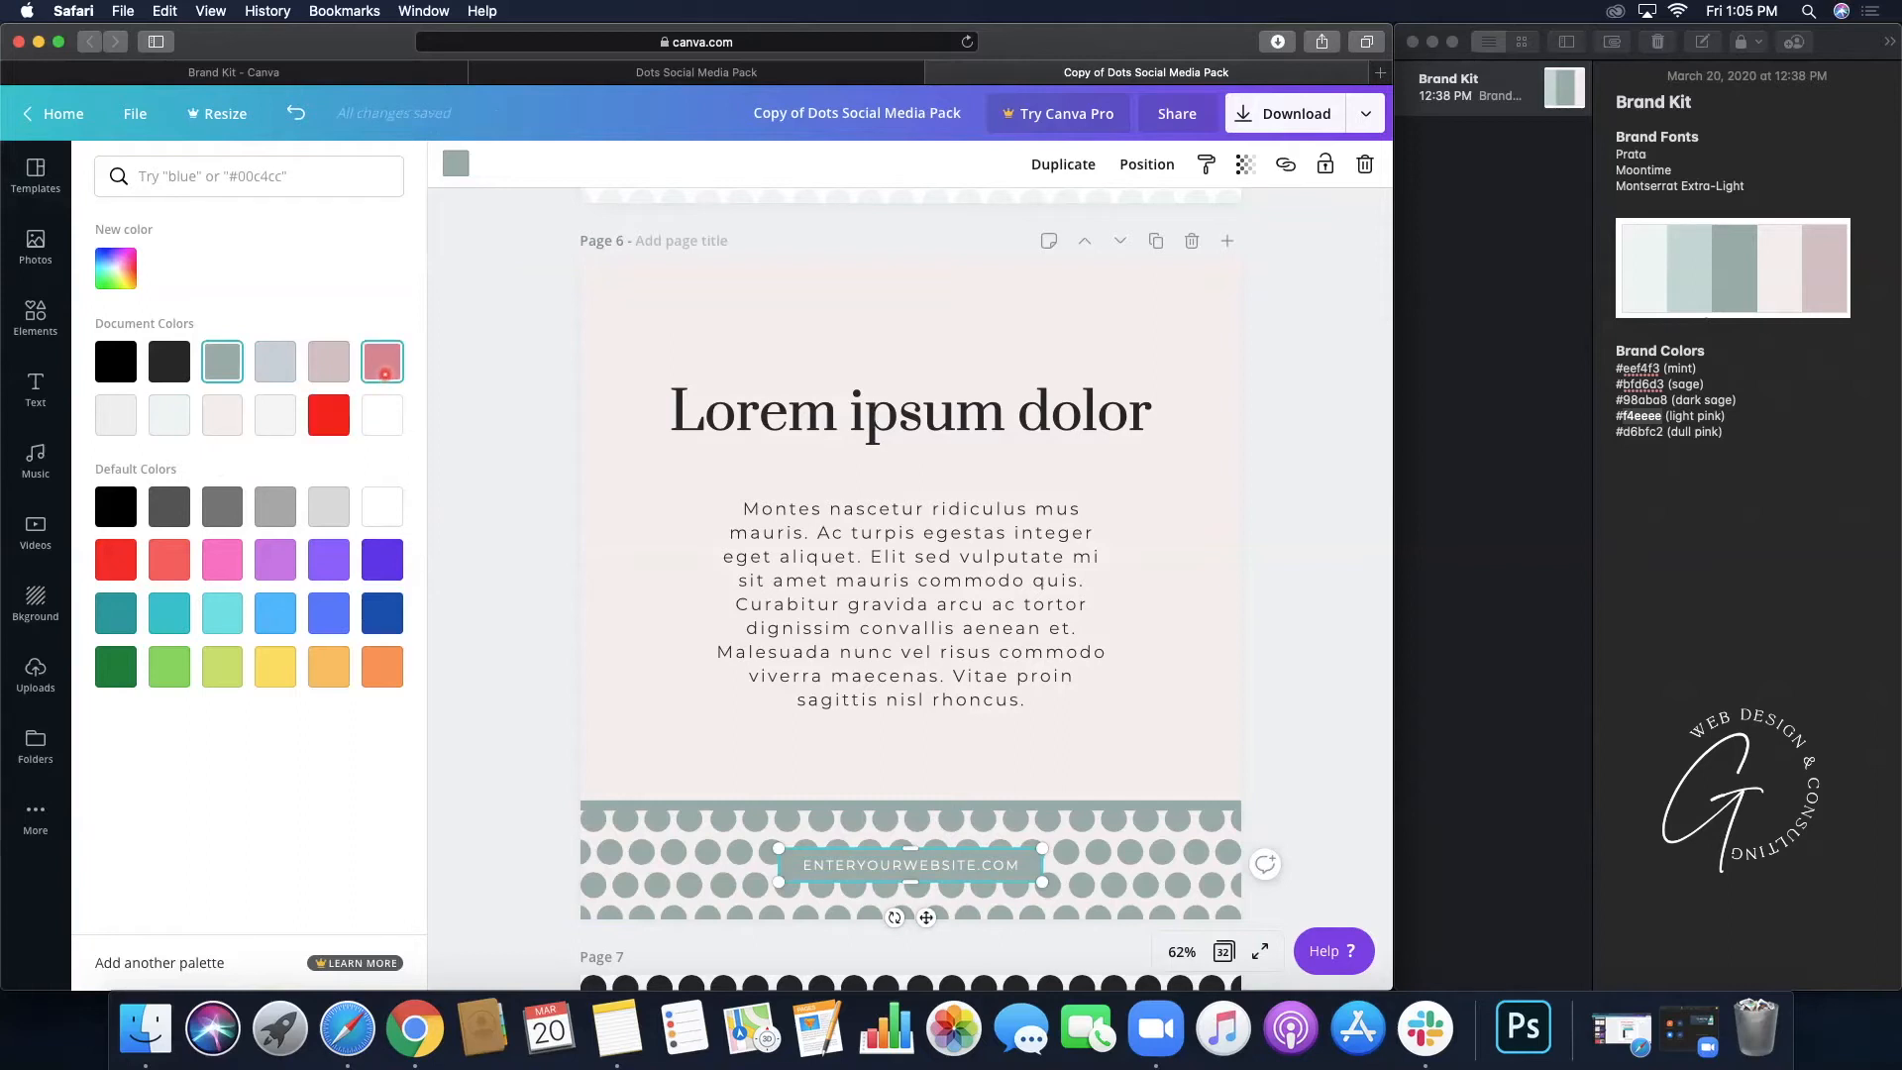
pyautogui.click(333, 365)
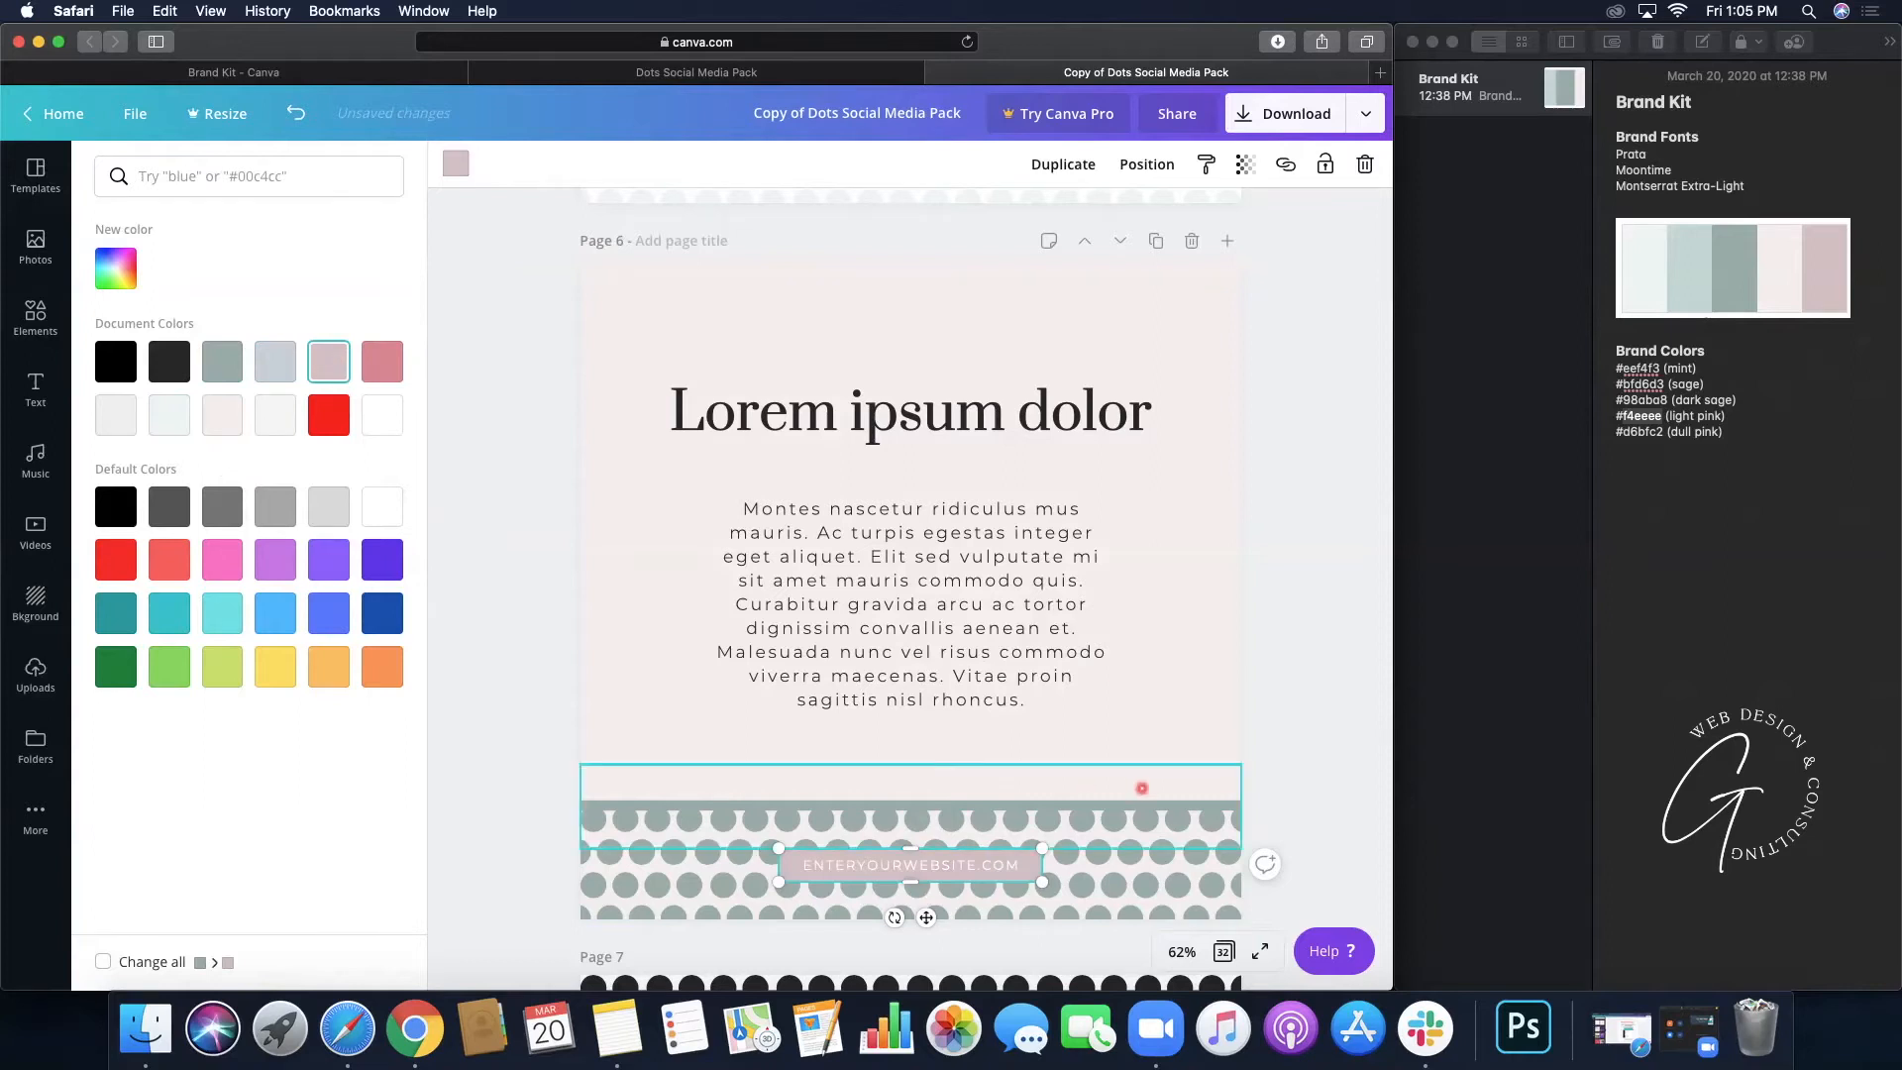
pyautogui.click(1314, 779)
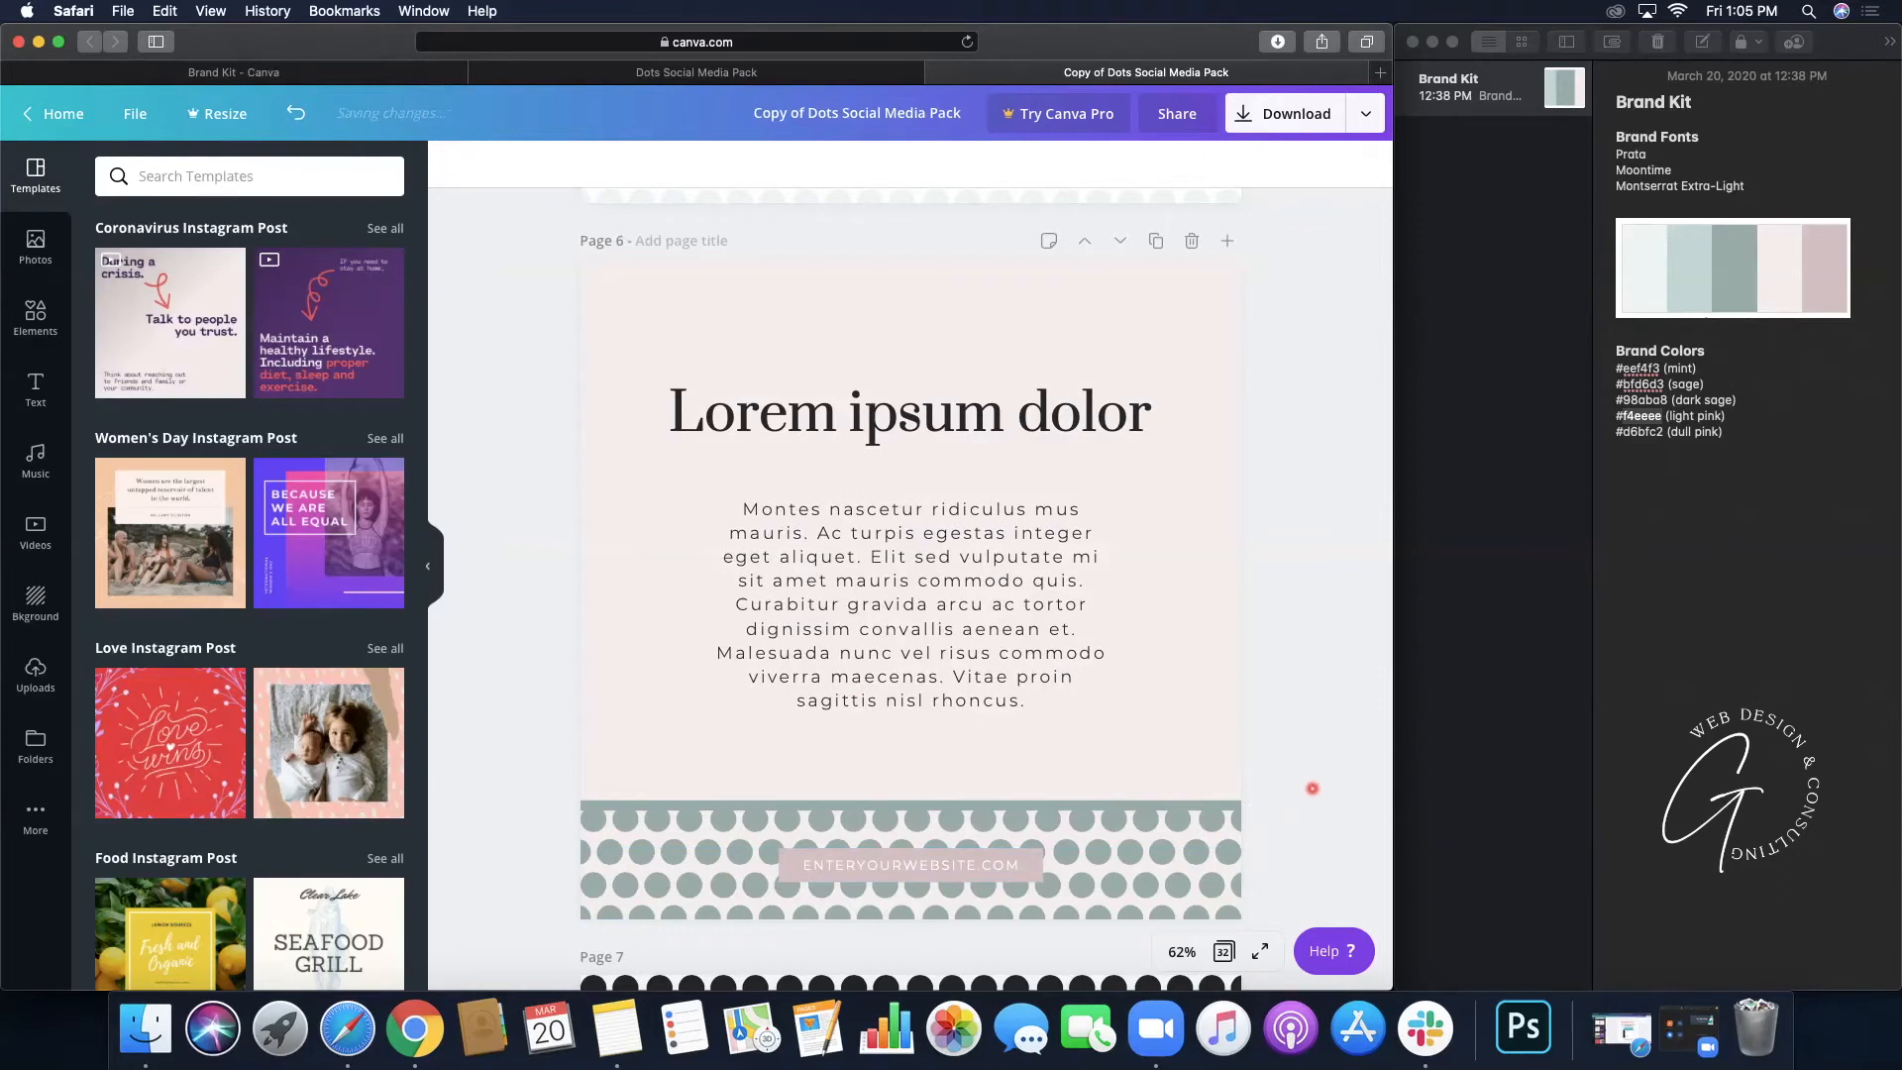
# - Review the pages around page 6 and select its background
pyautogui.scroll(5, 1218, 489)
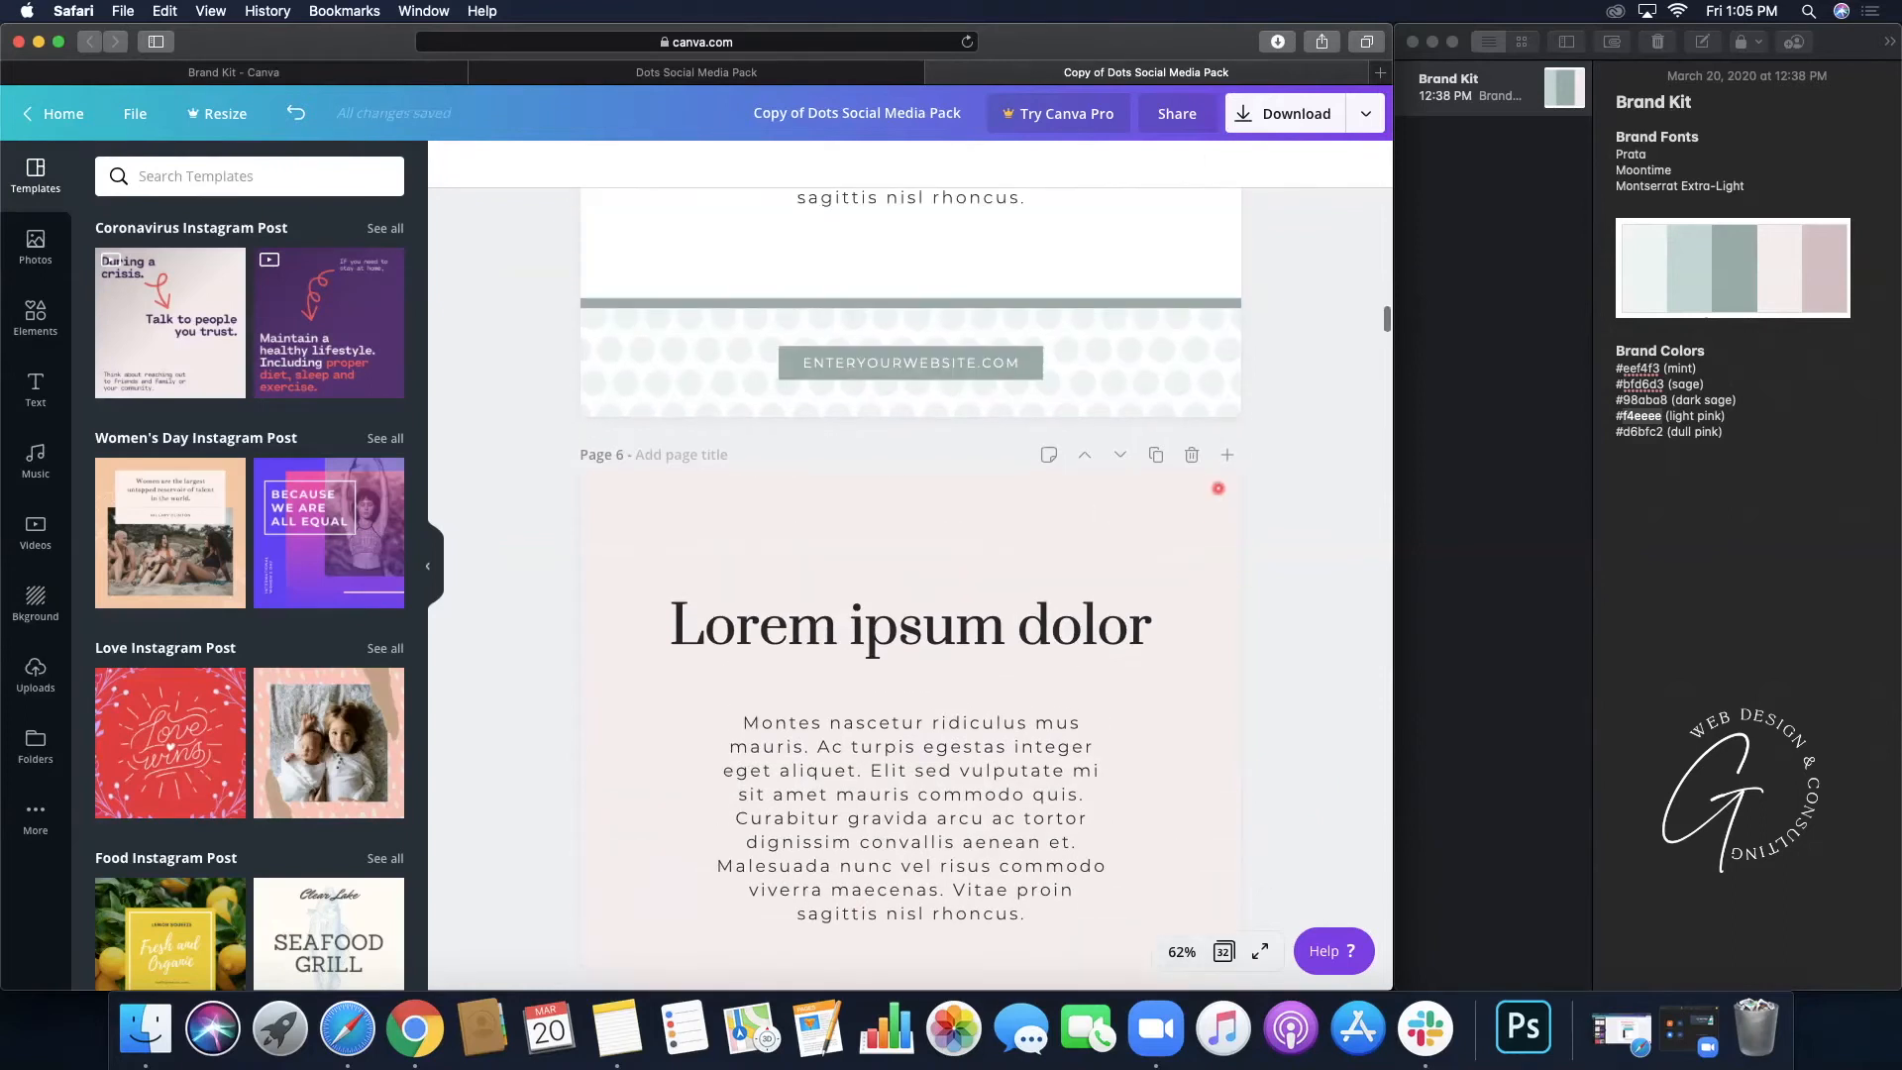
pyautogui.scroll(3, 1218, 489)
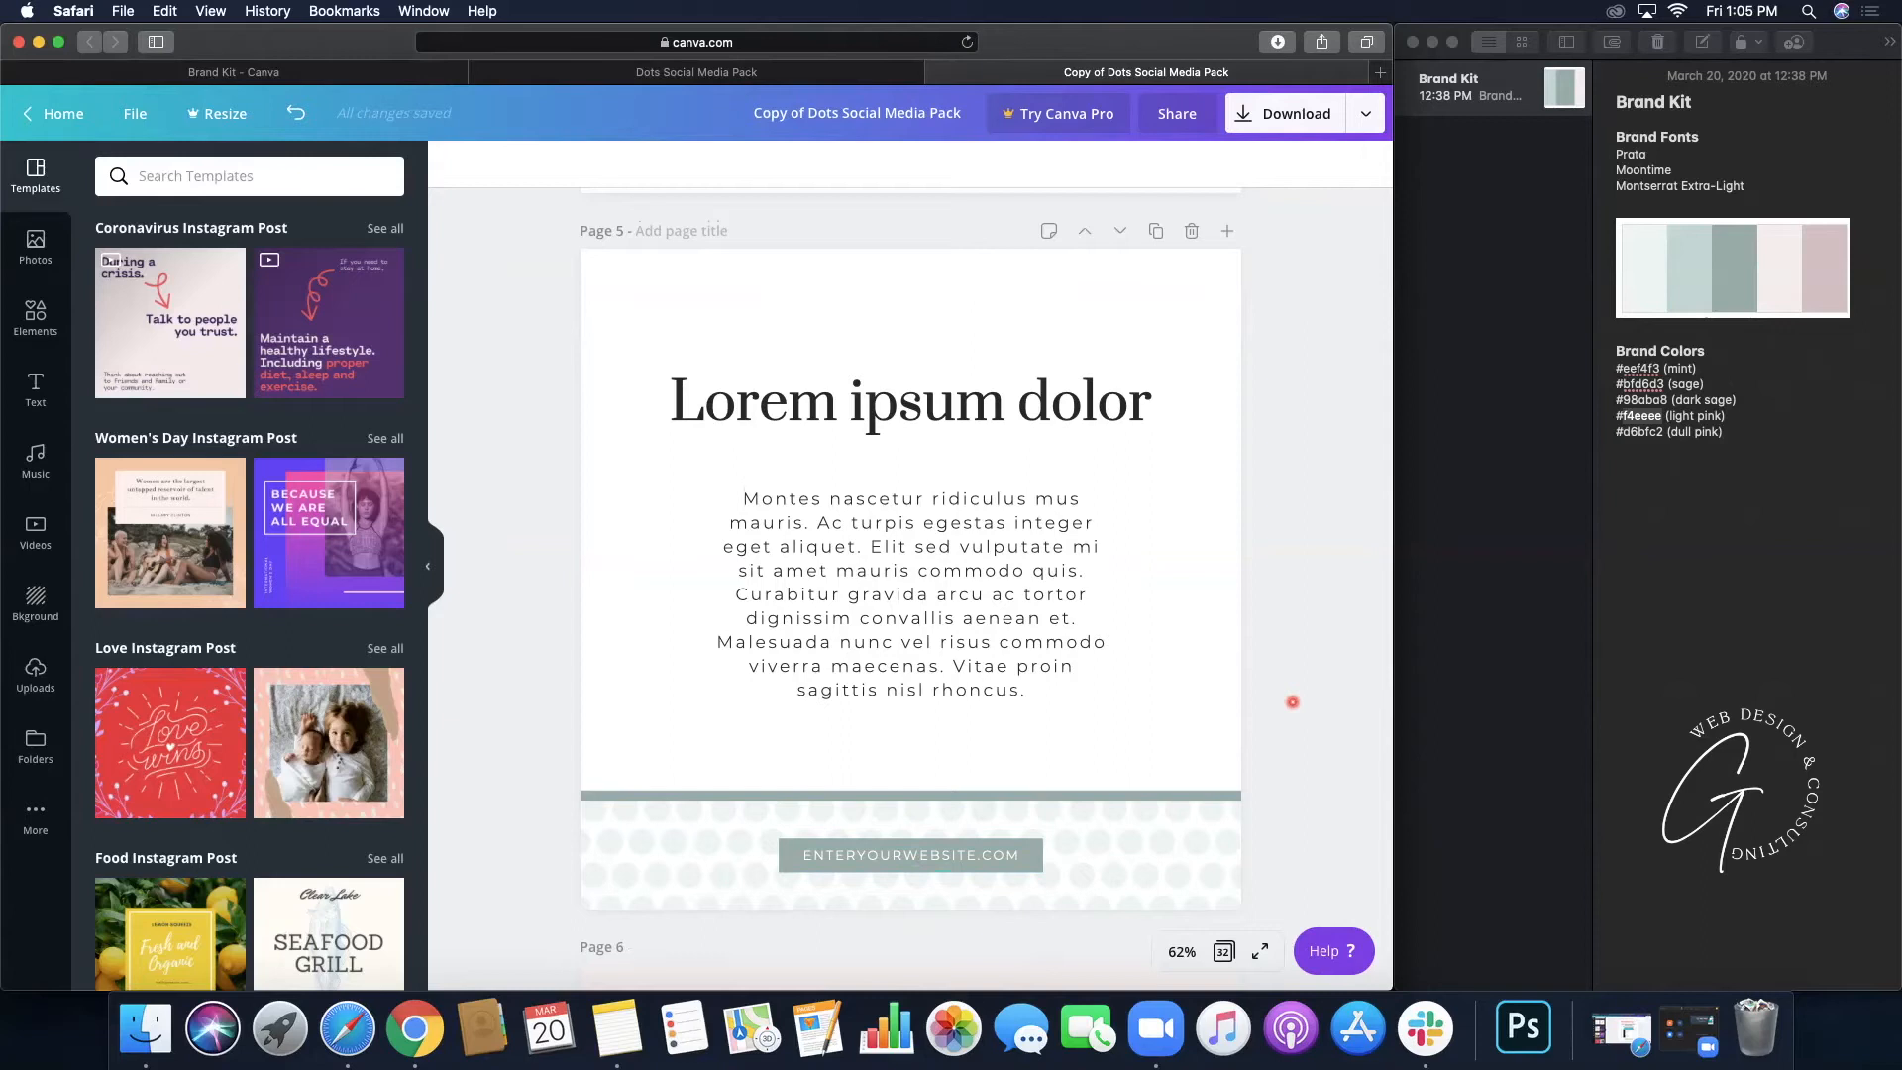
pyautogui.scroll(-5, 1291, 702)
pyautogui.scroll(-3, 1288, 718)
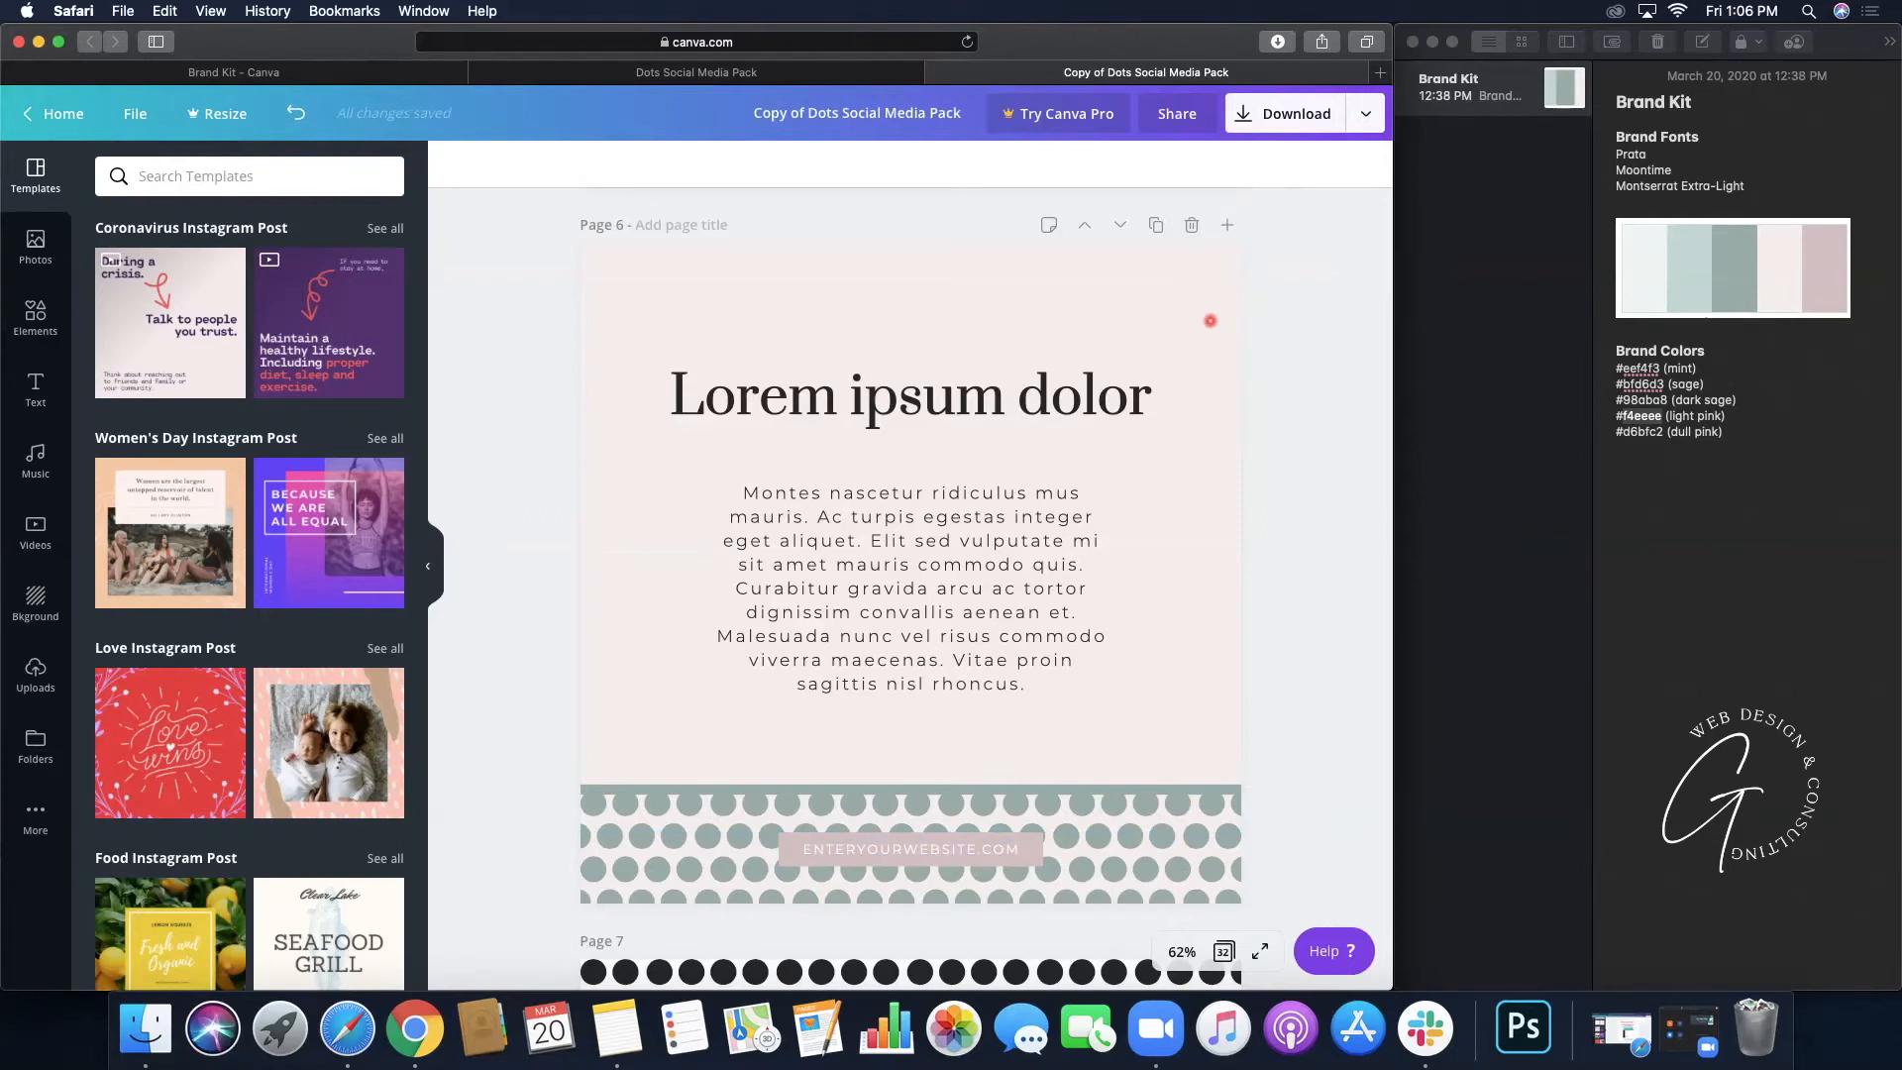
pyautogui.click(1209, 321)
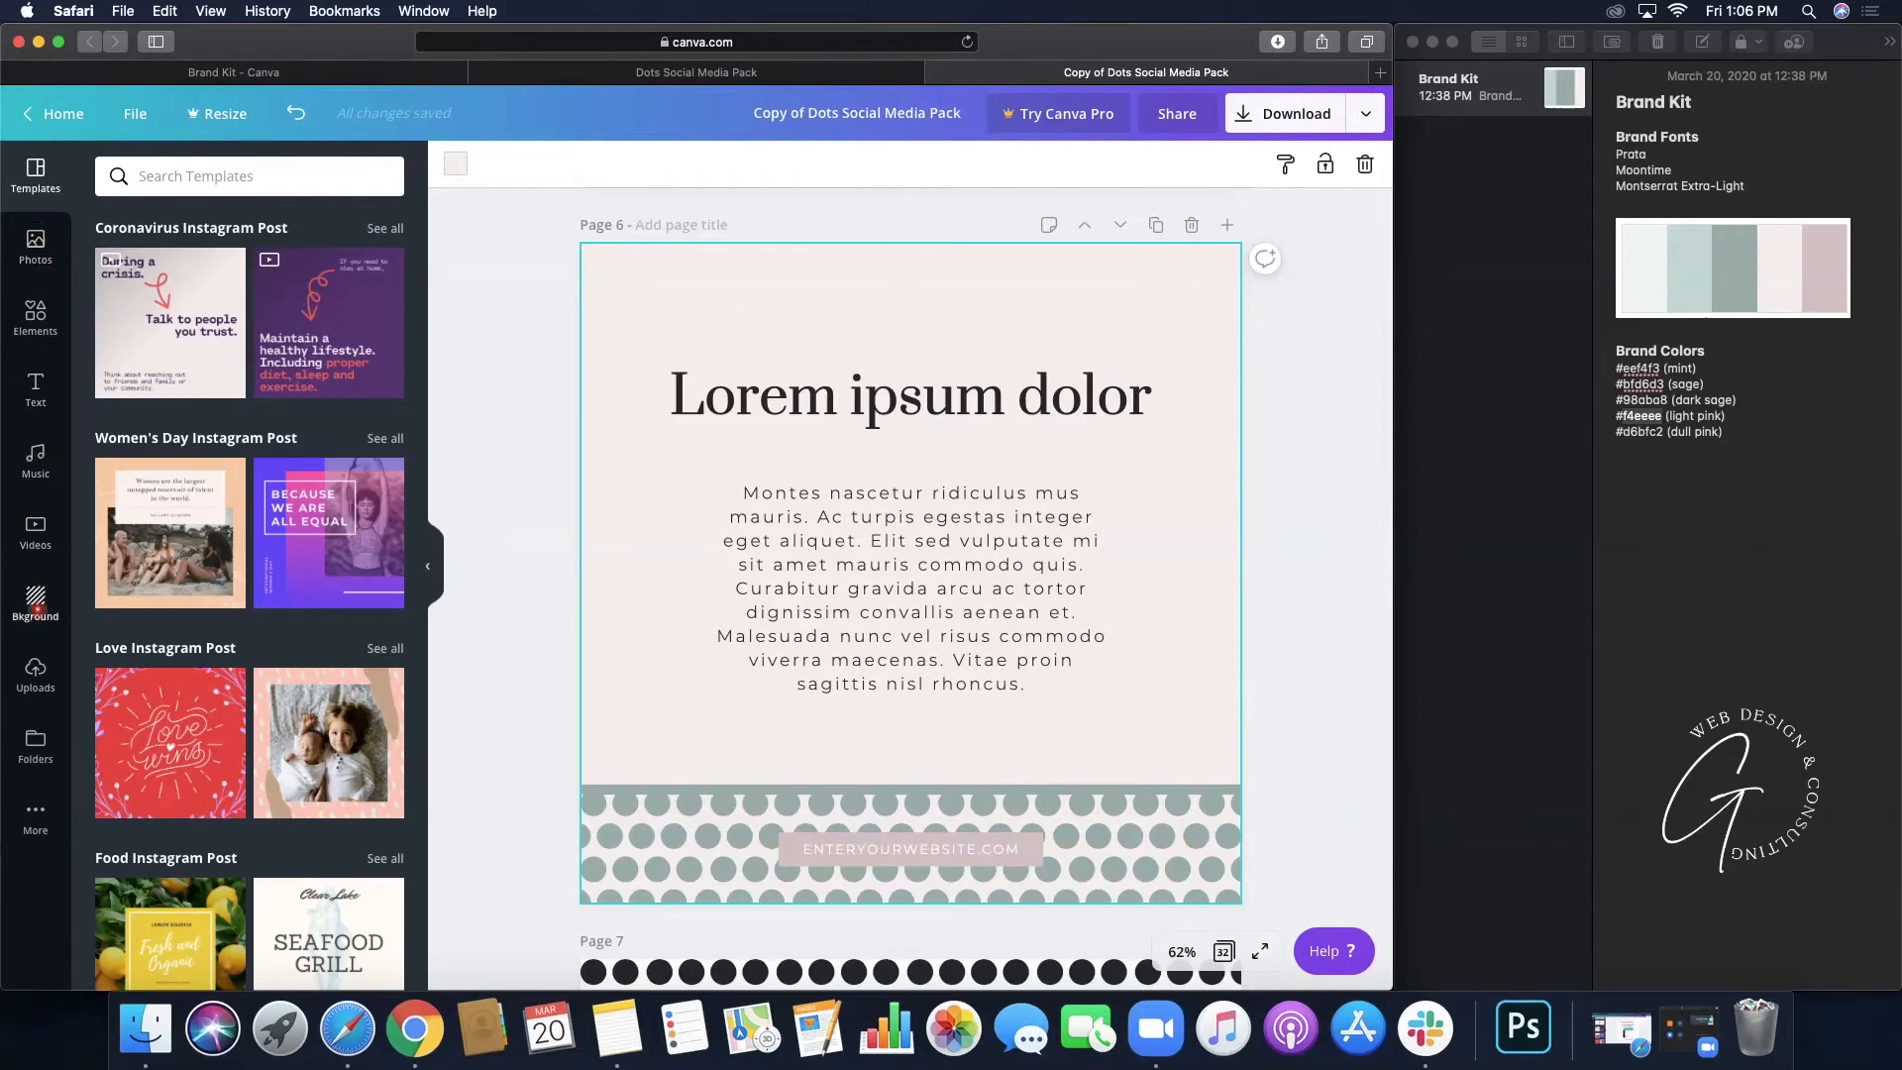
# - Set page 6's background to the rose pink Document Colors swatch via the Background panel
pyautogui.click(37, 604)
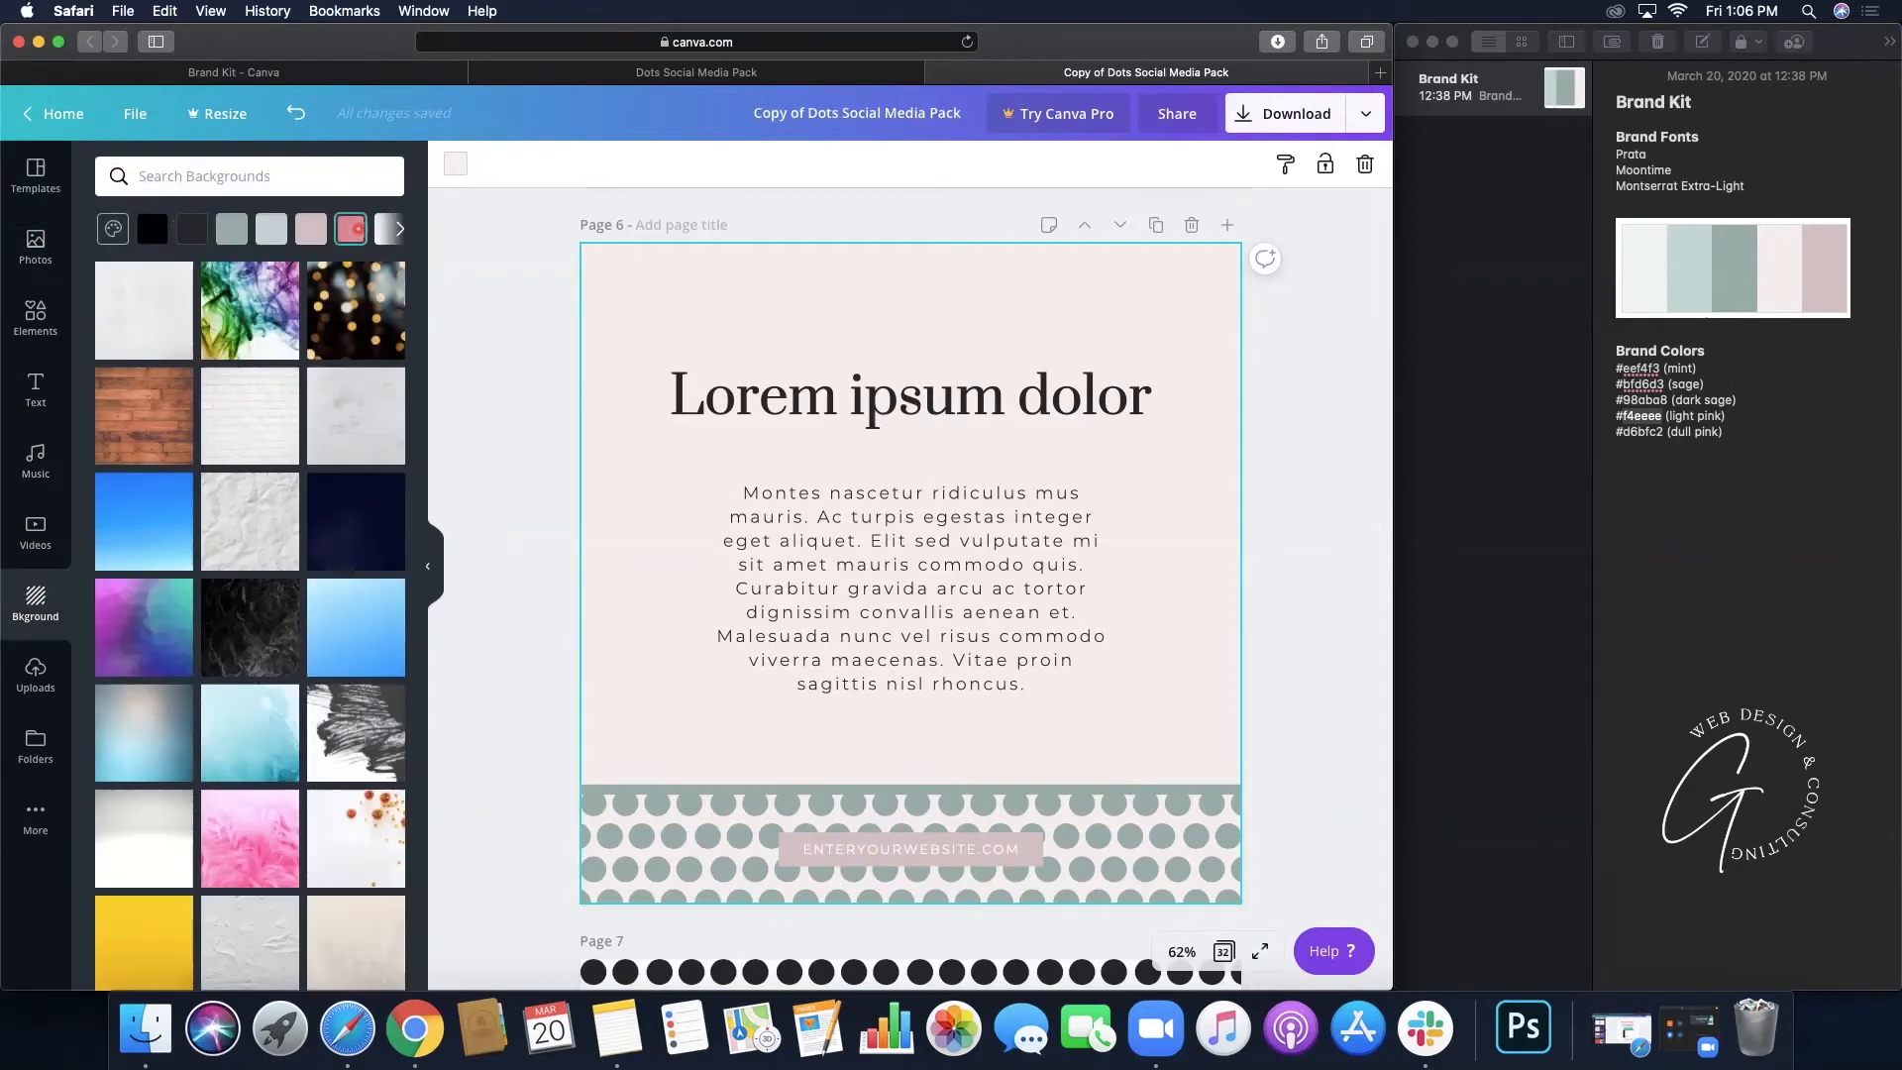
pyautogui.click(115, 233)
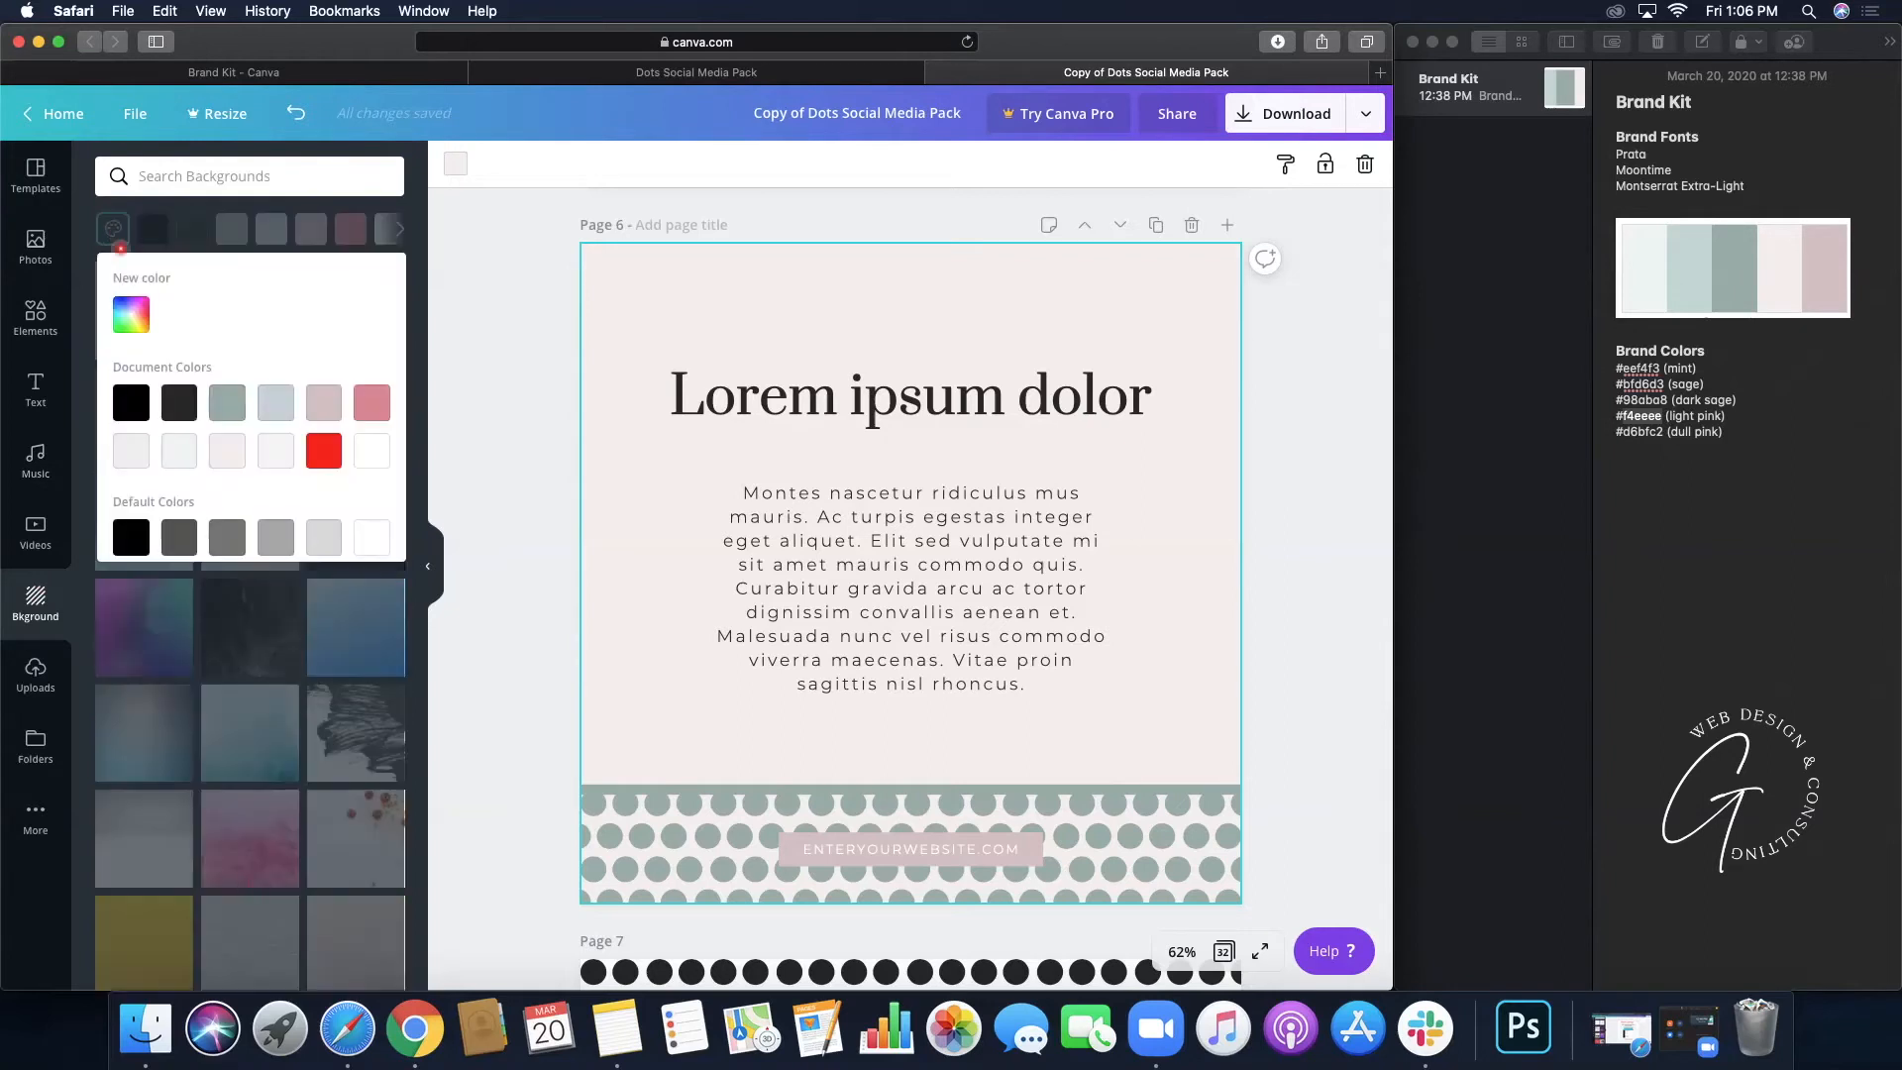
pyautogui.scroll(-5, 164, 488)
pyautogui.scroll(5, 164, 488)
pyautogui.click(372, 403)
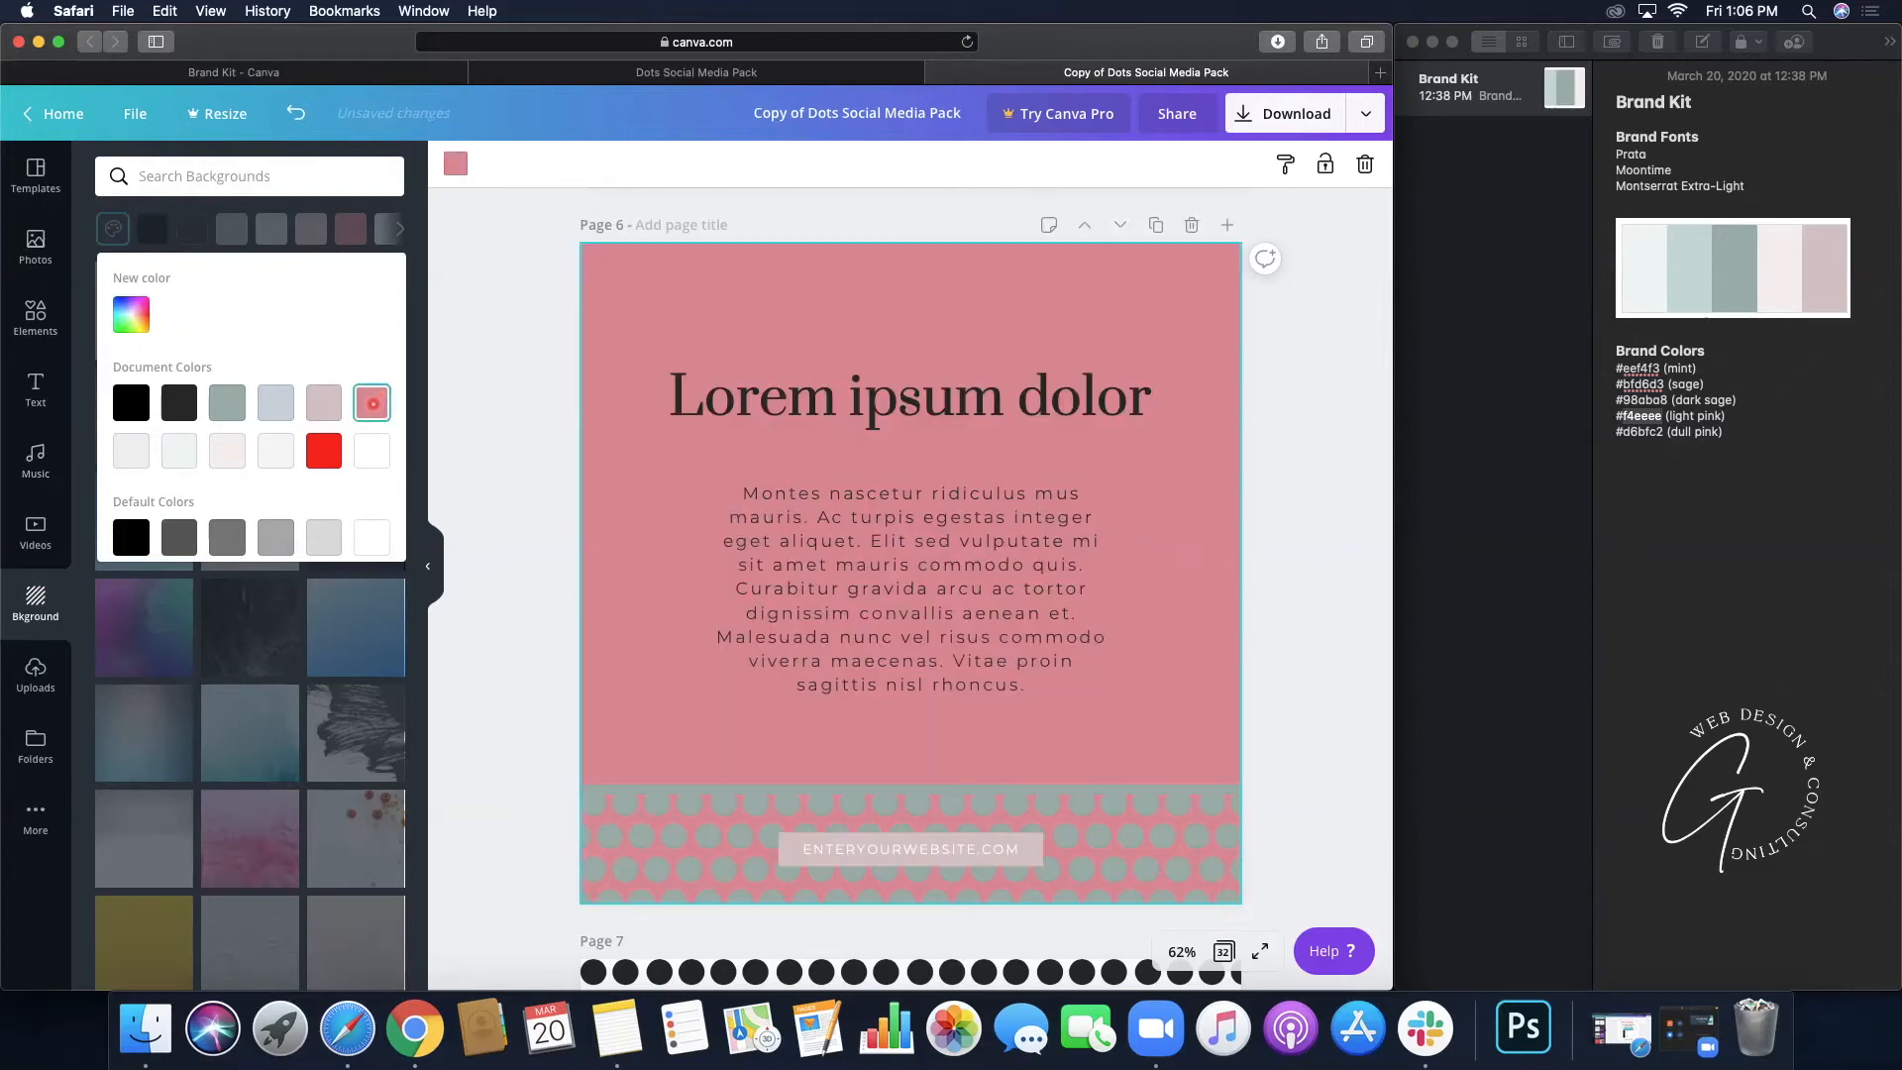
pyautogui.click(512, 363)
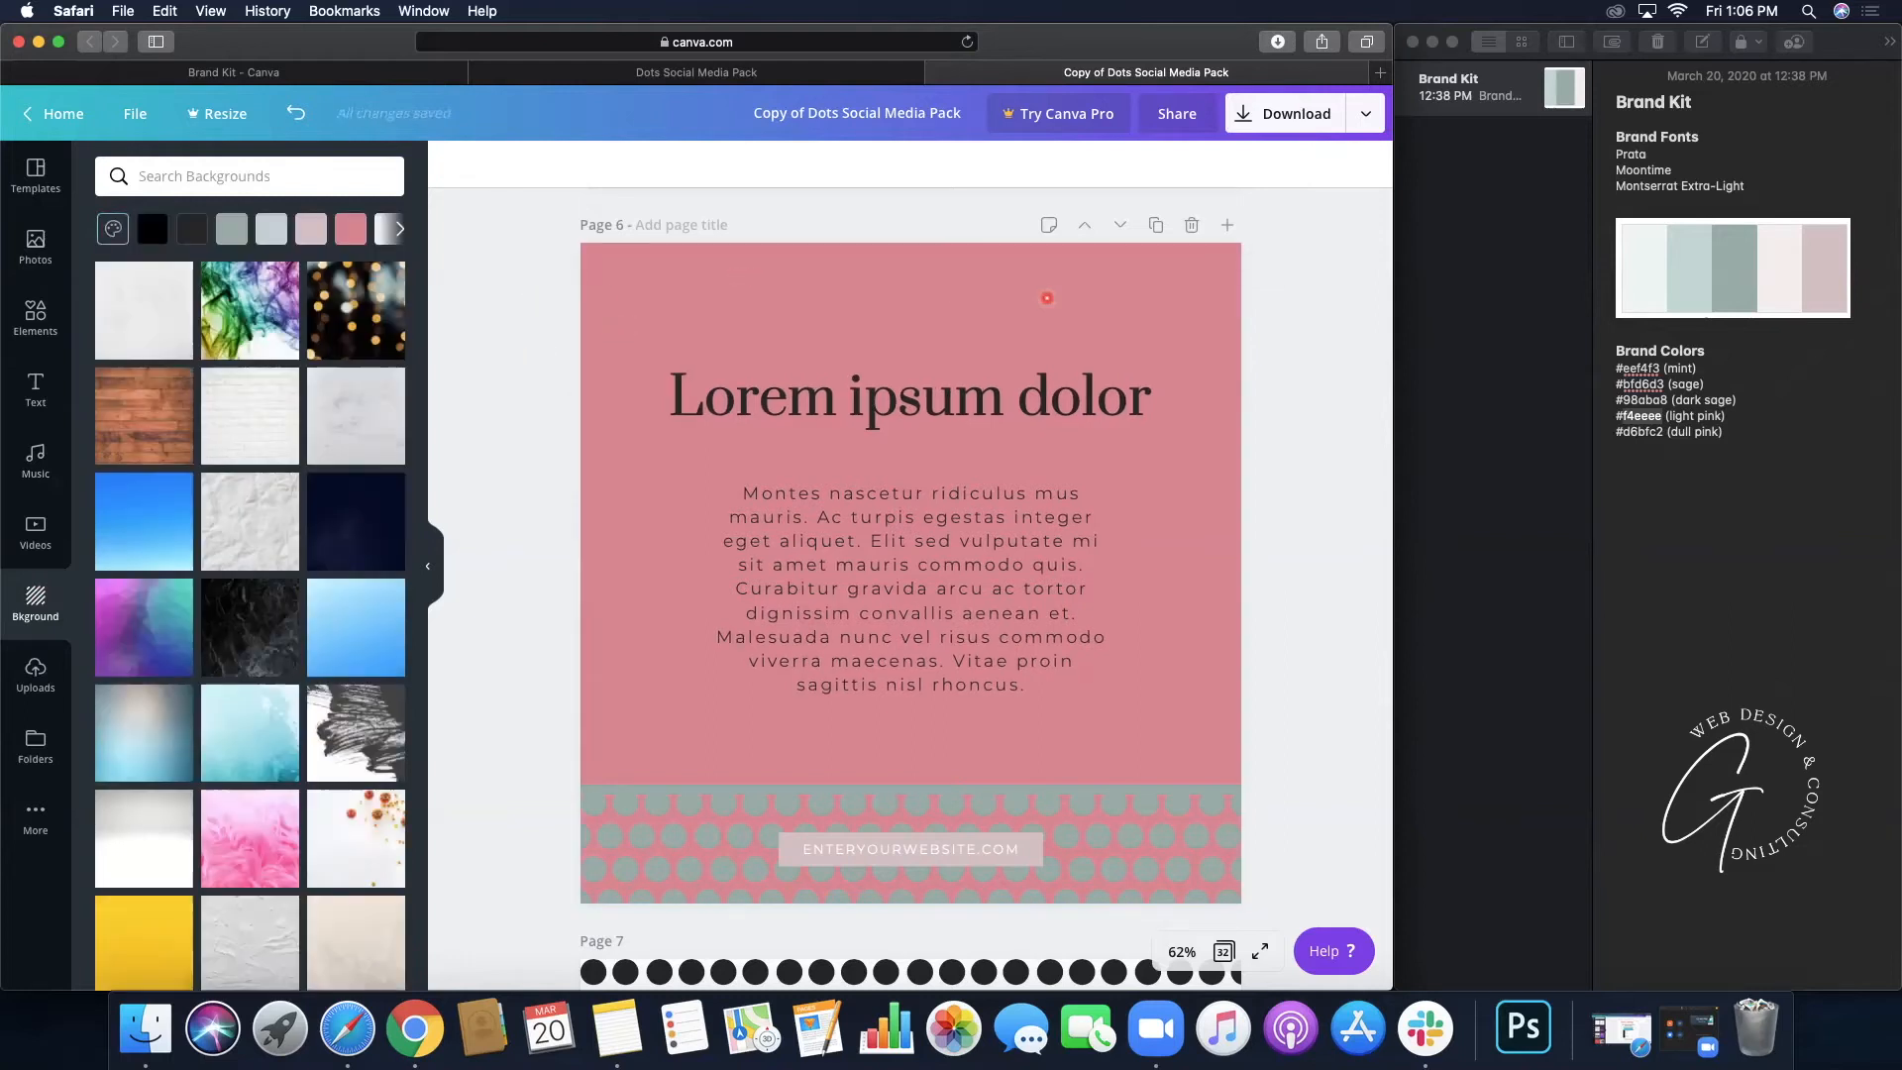
pyautogui.click(623, 285)
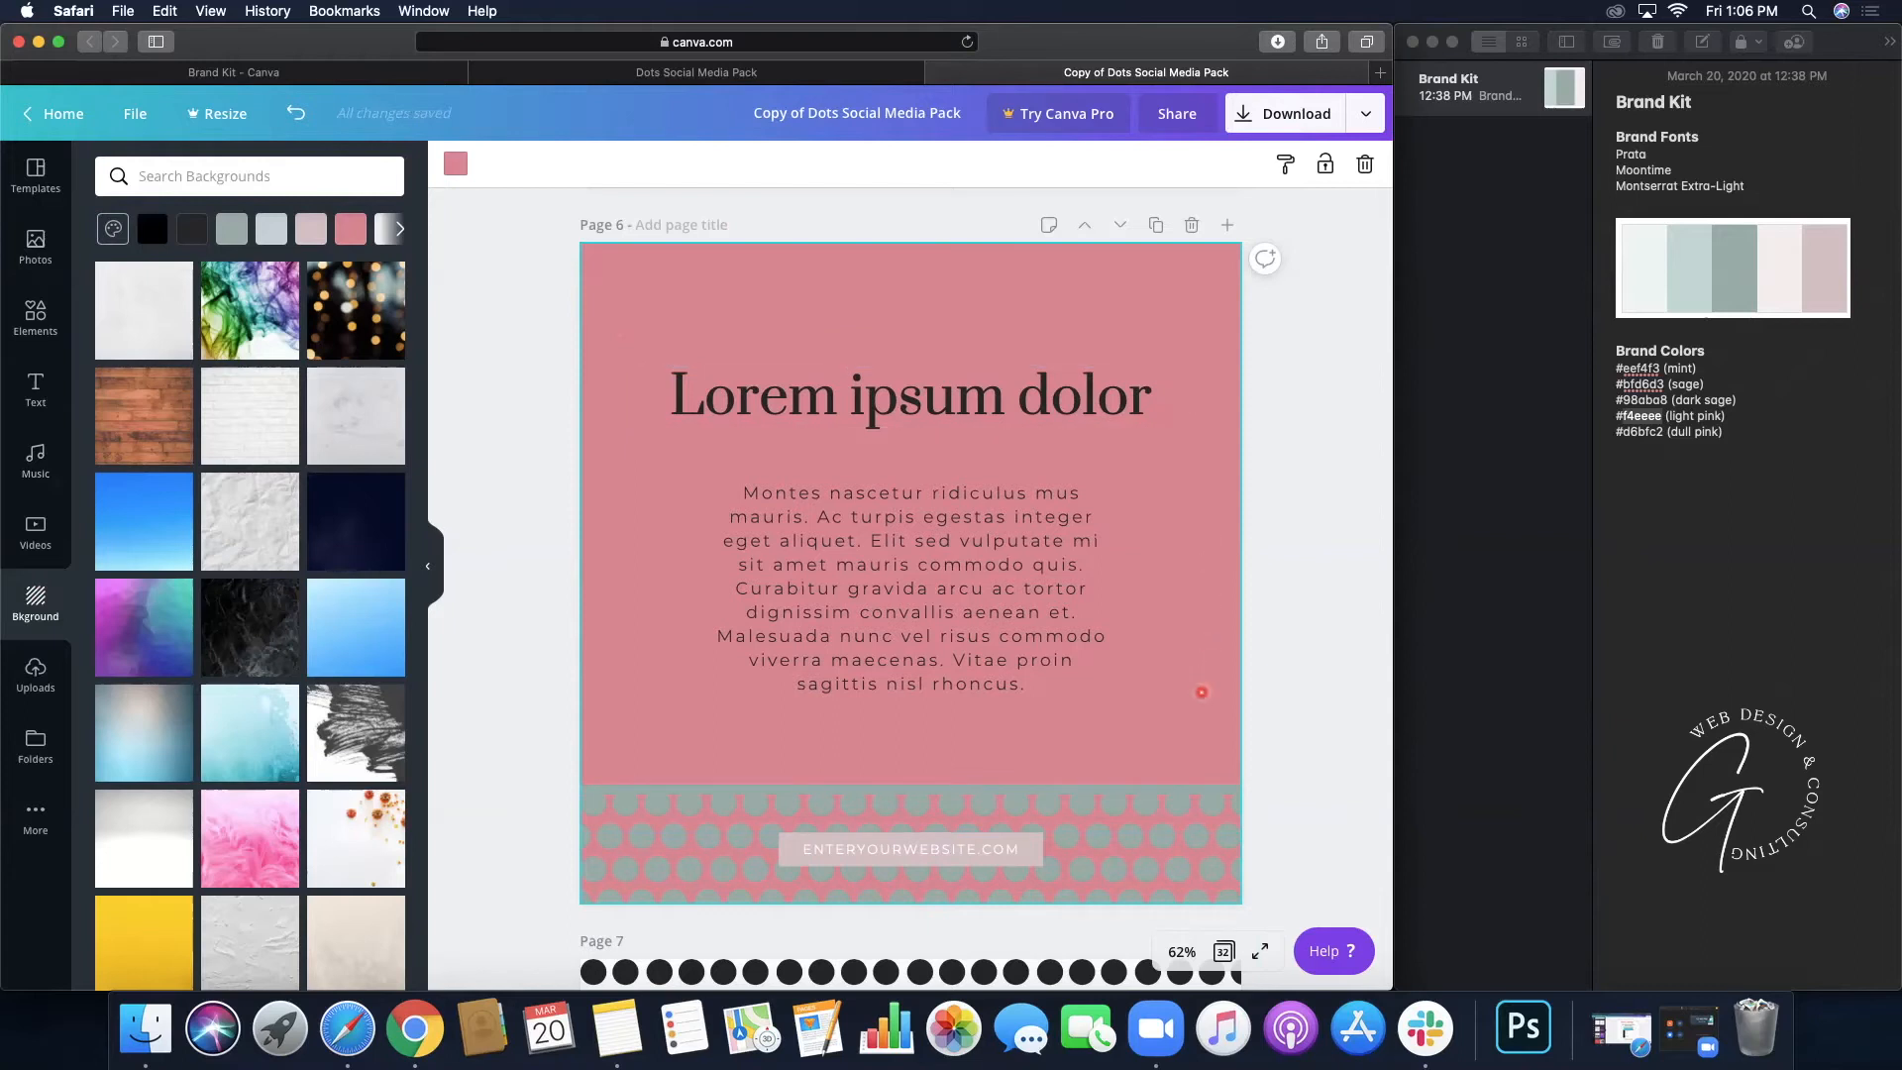
# - Turn page 6's footer dots and the thin strip above them white
pyautogui.click(1192, 855)
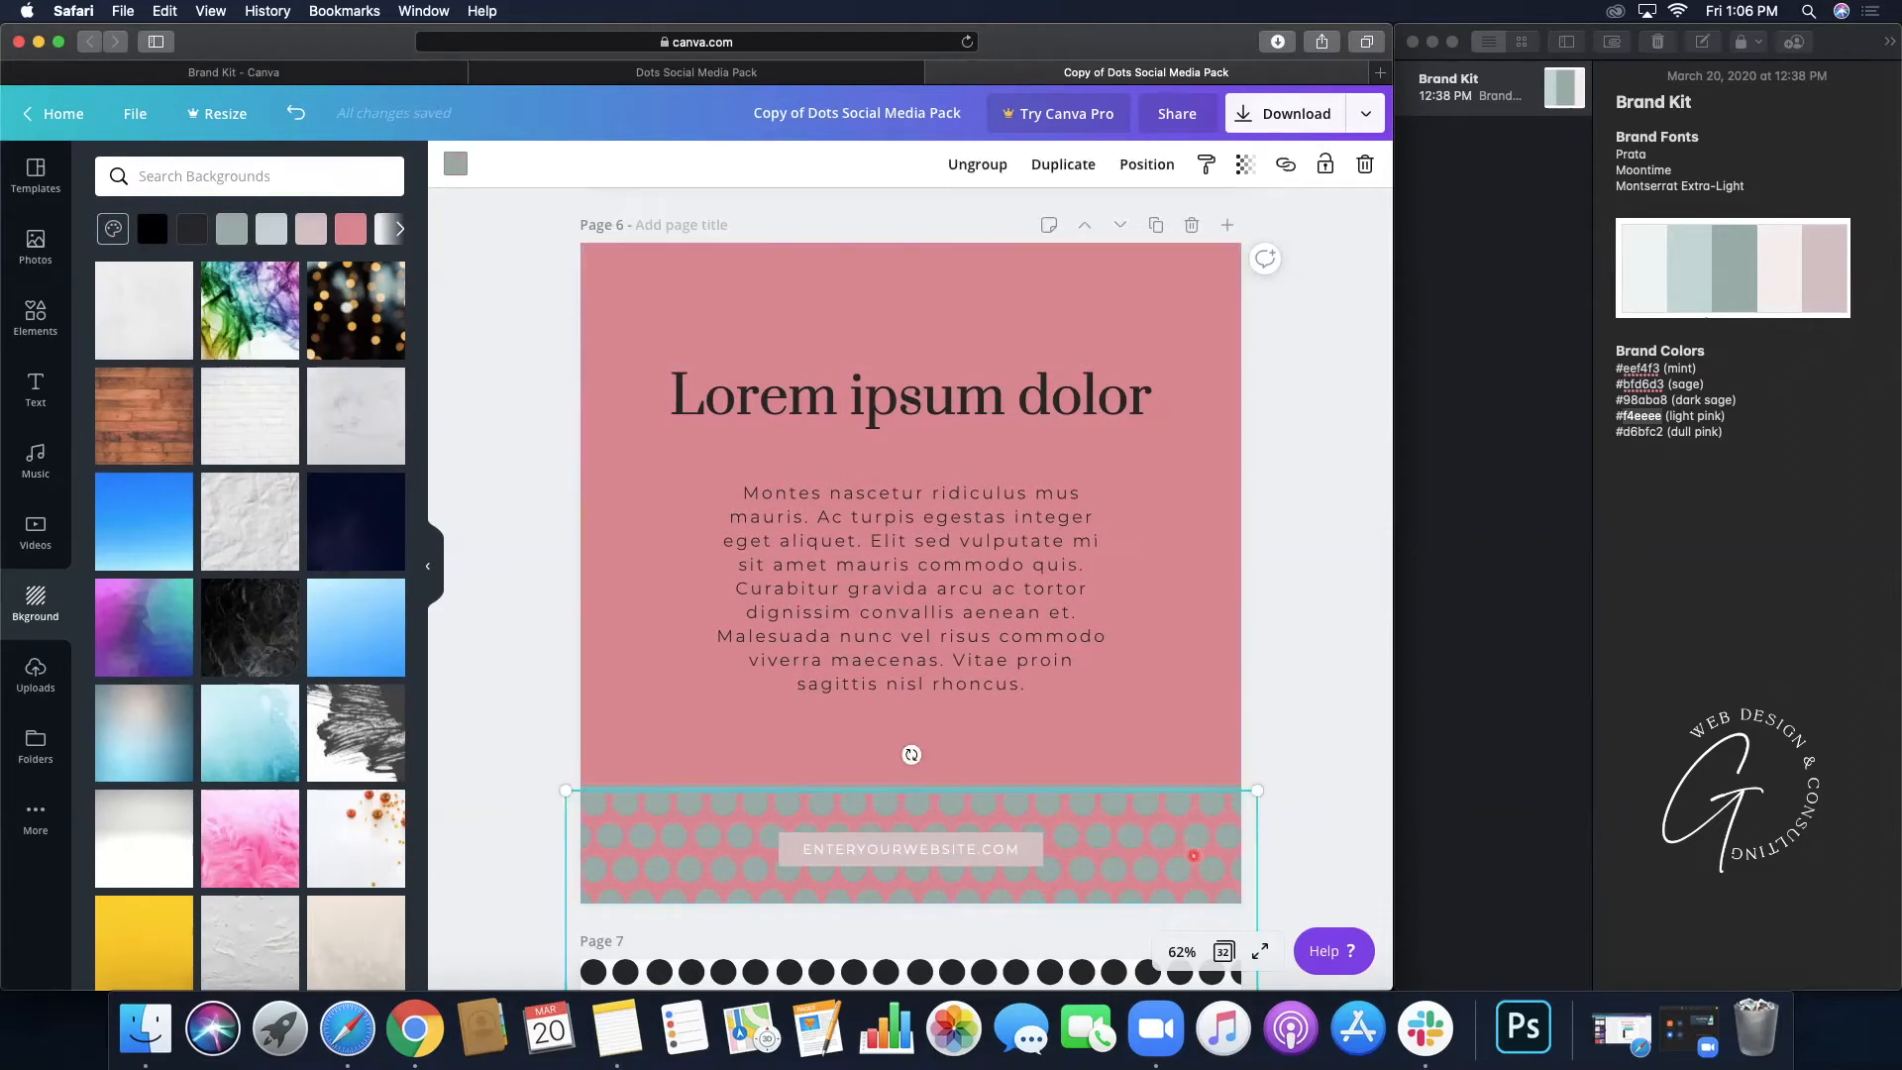
pyautogui.click(455, 163)
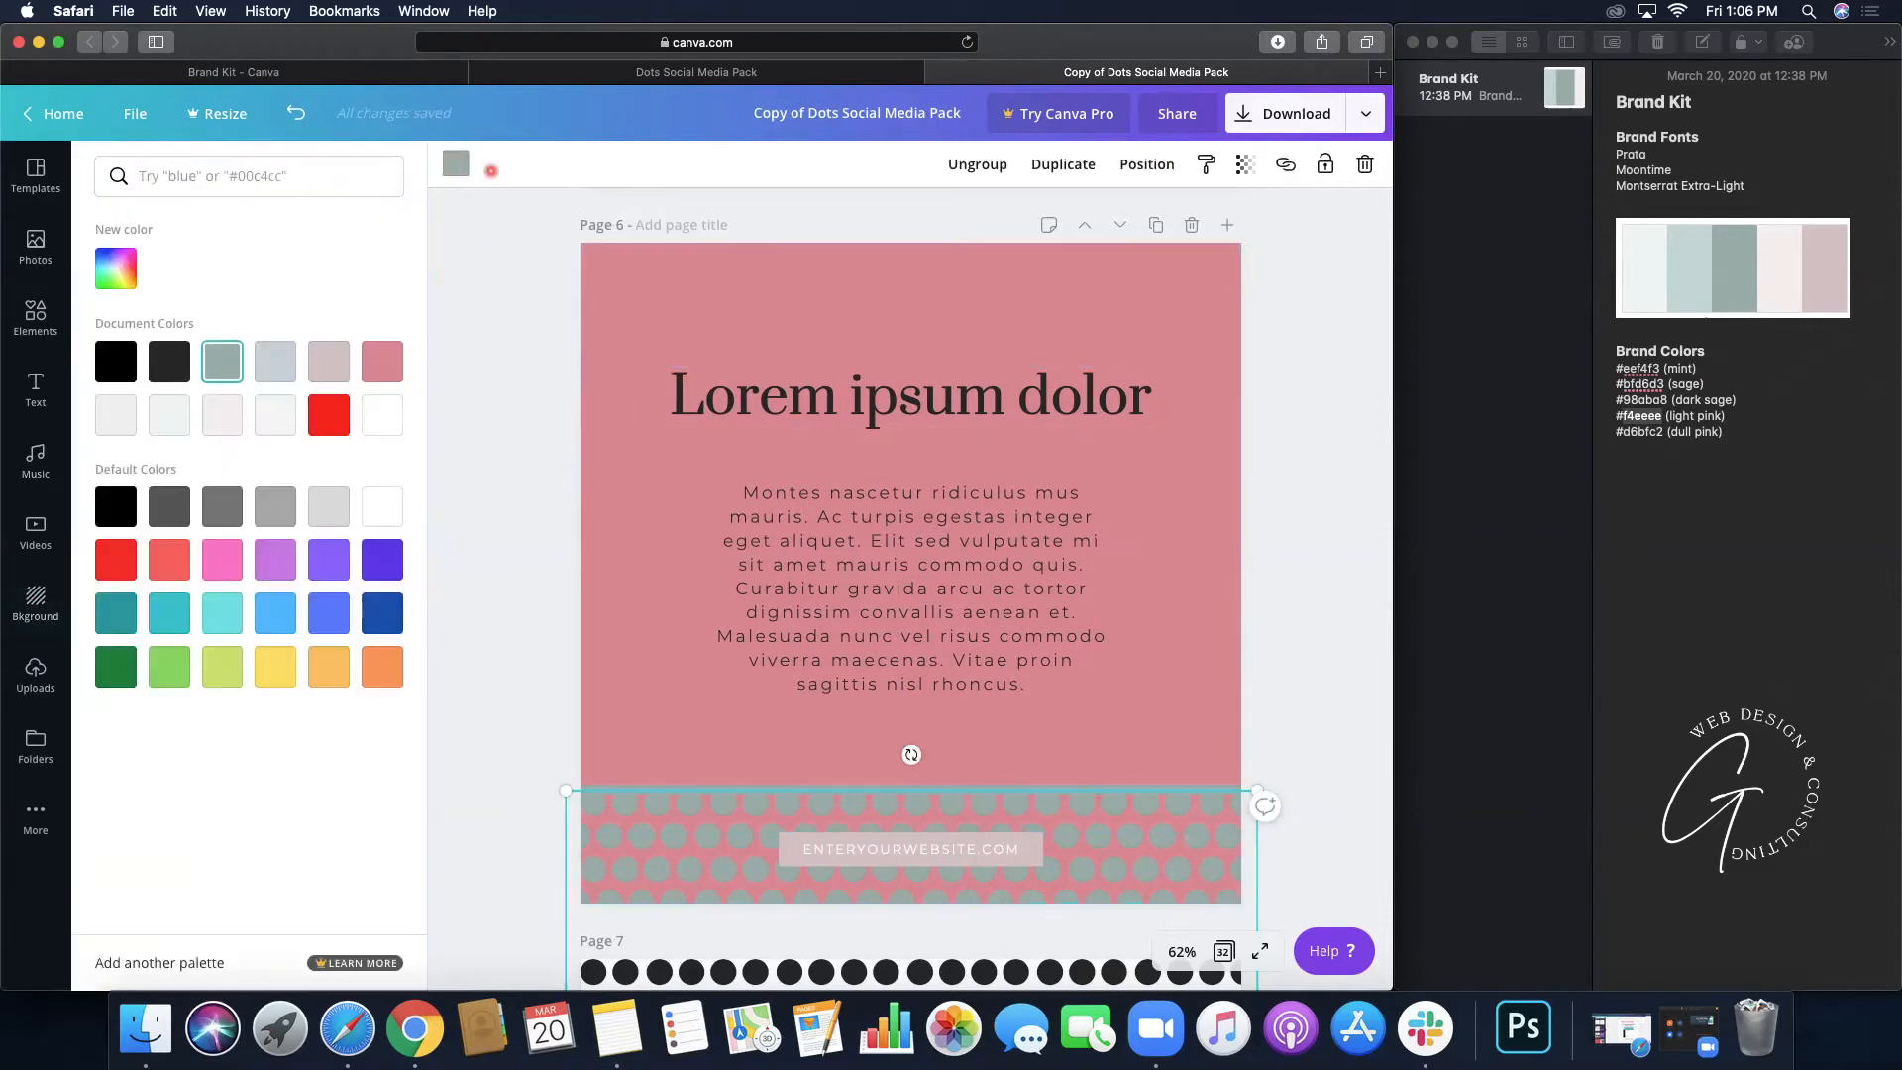
pyautogui.click(382, 506)
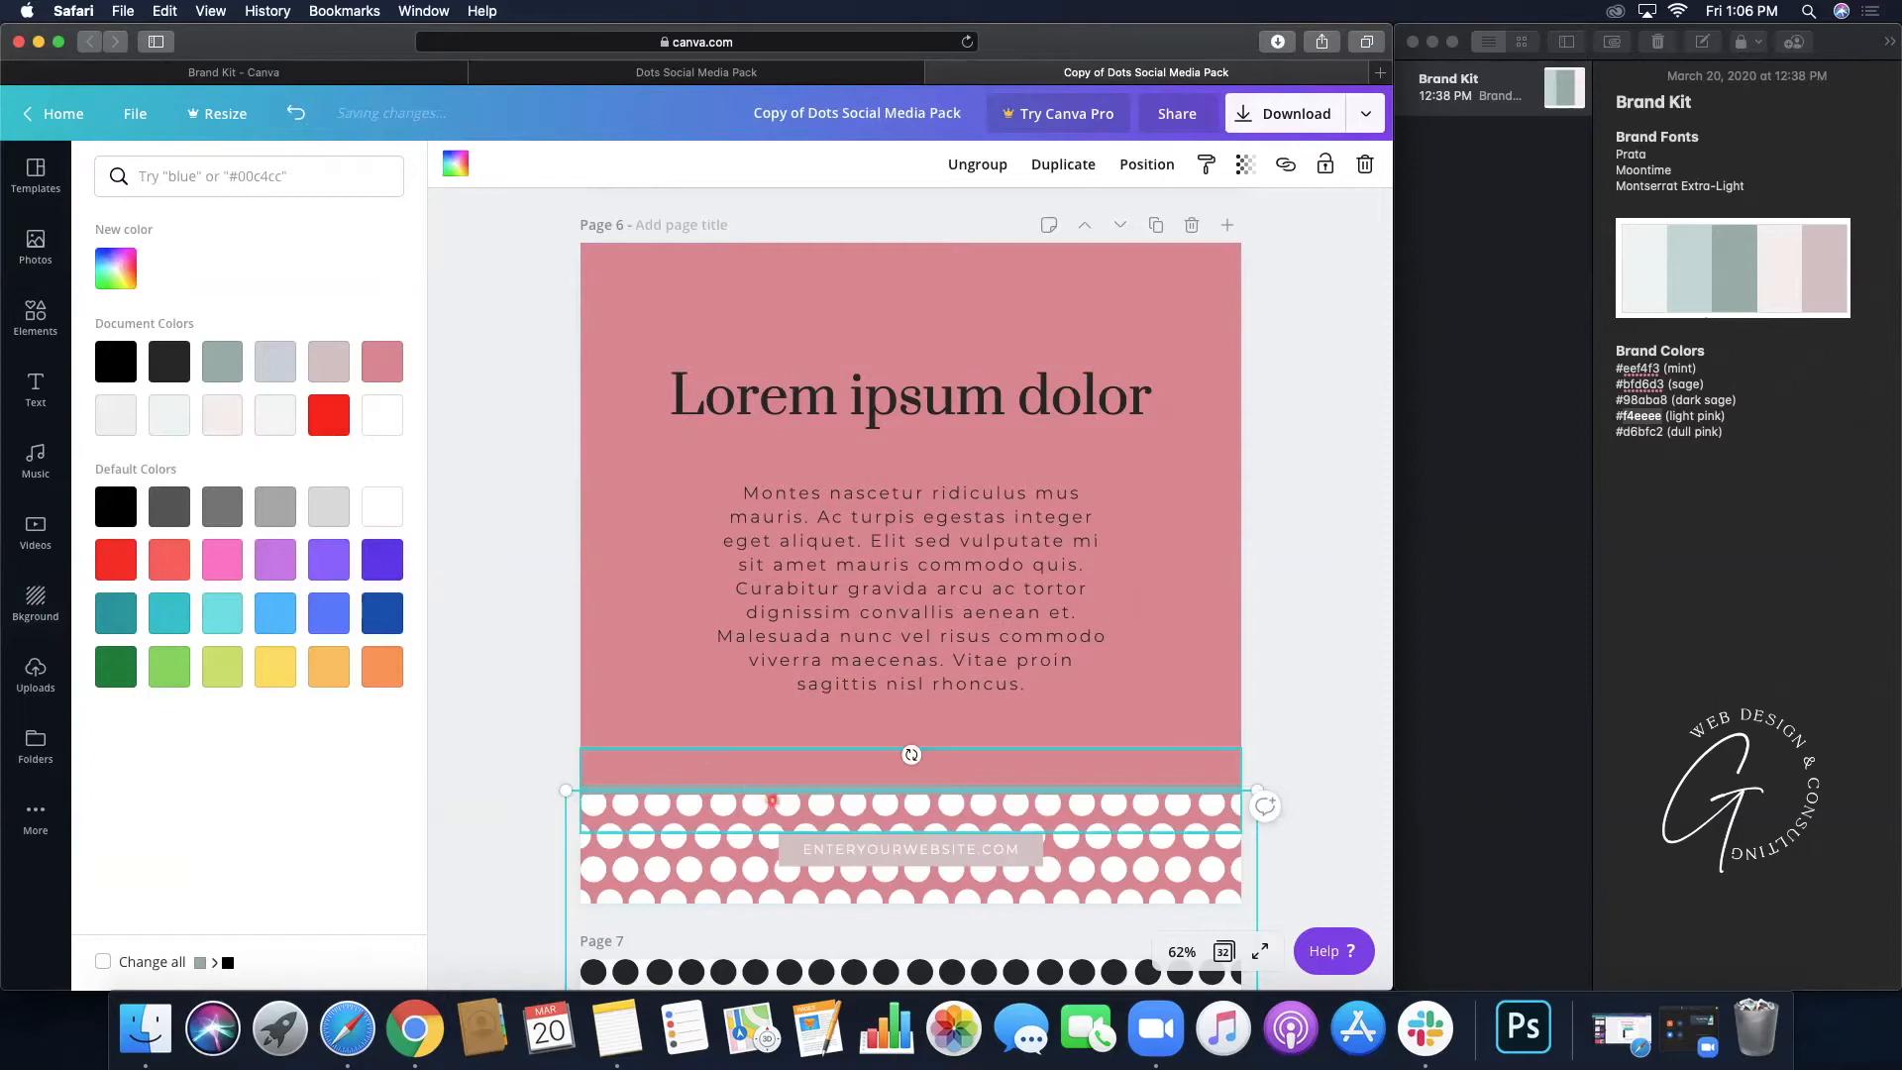
pyautogui.click(764, 789)
pyautogui.click(377, 499)
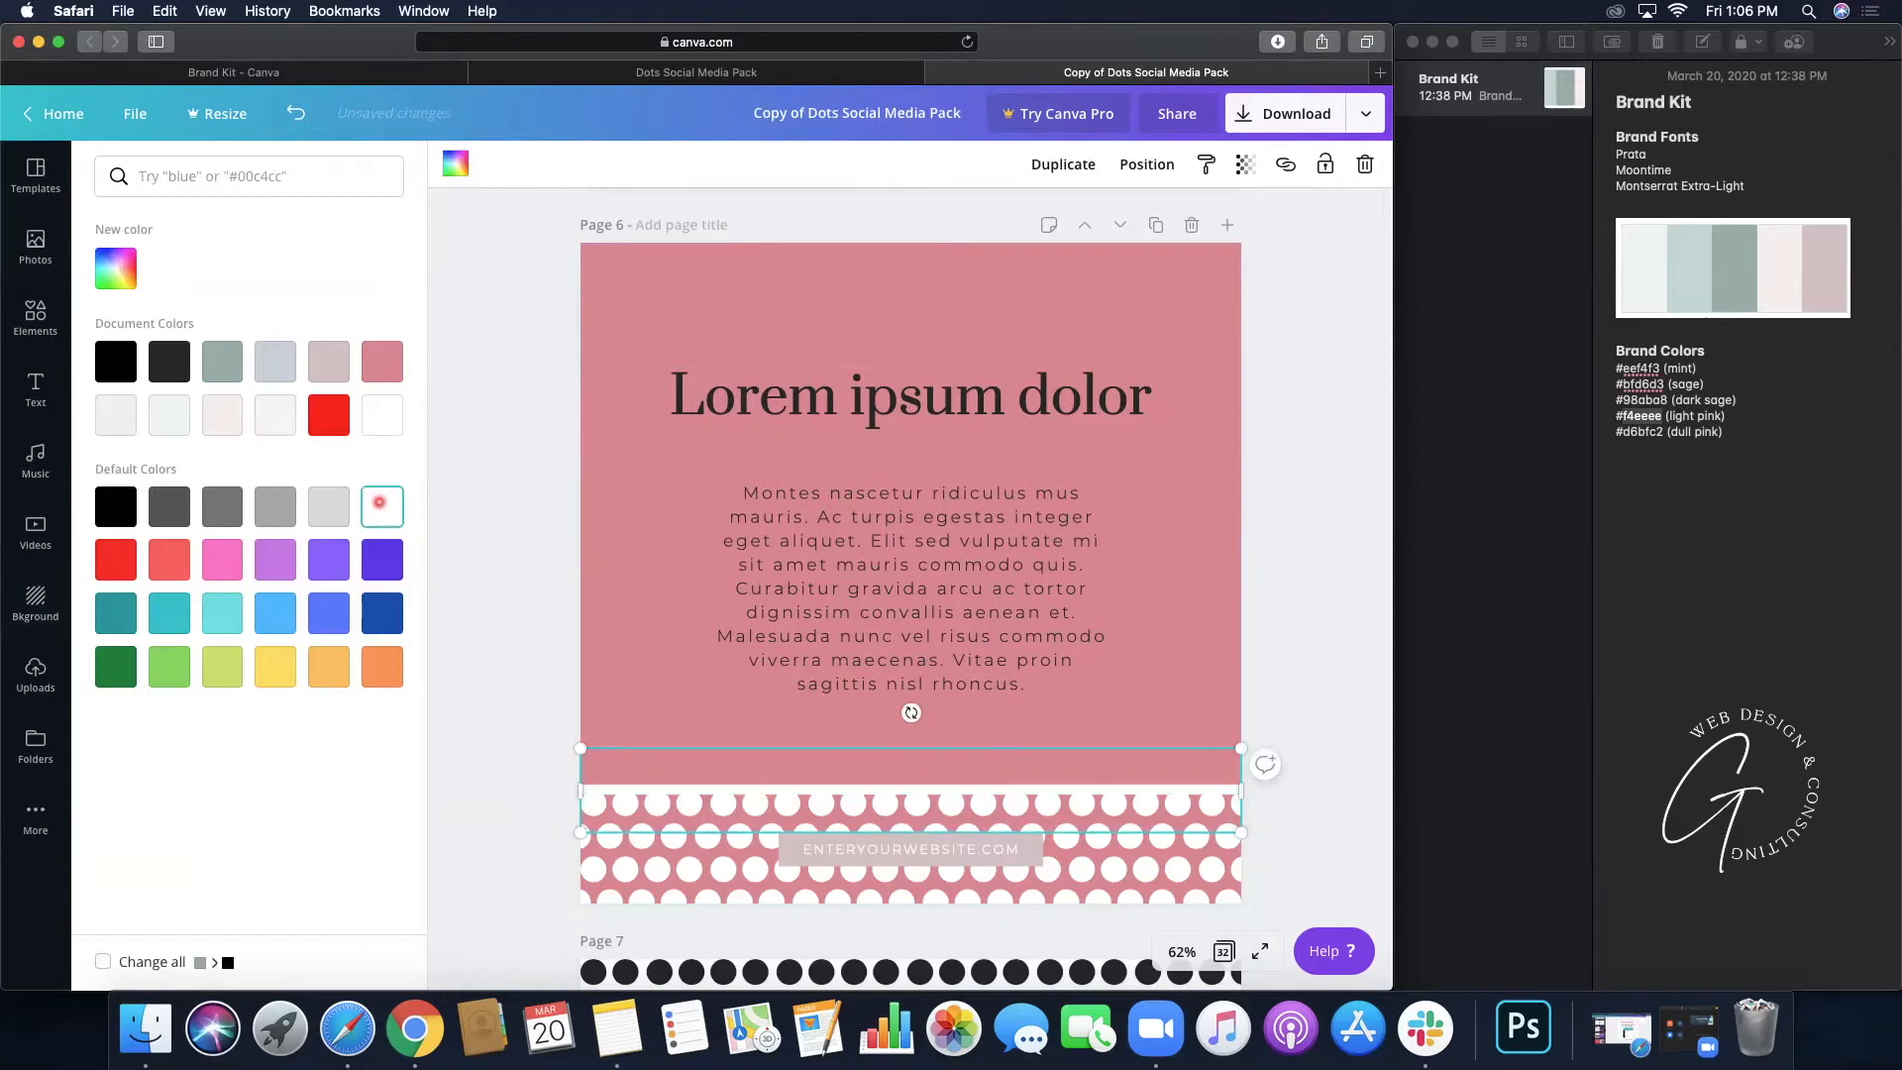
# - Make the body text and the Lorem ipsum dolor heading white
pyautogui.click(919, 552)
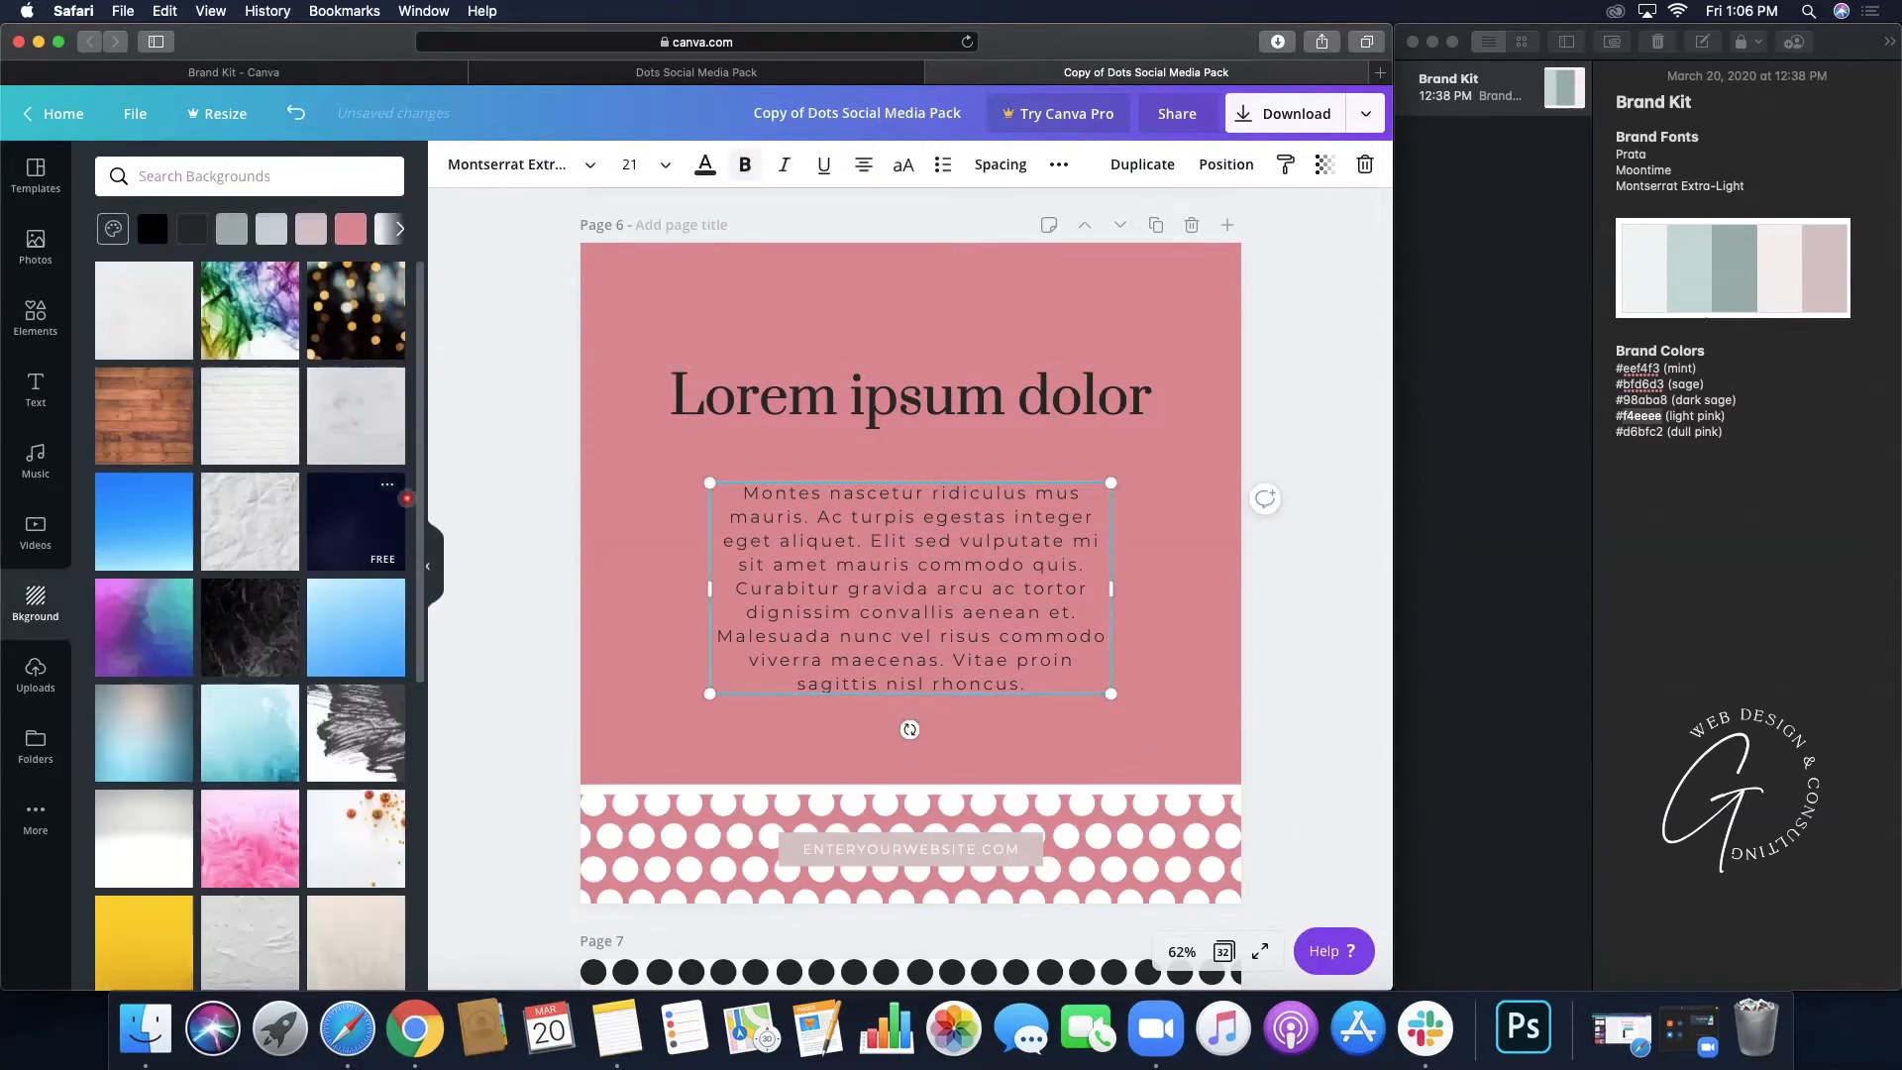
pyautogui.click(681, 184)
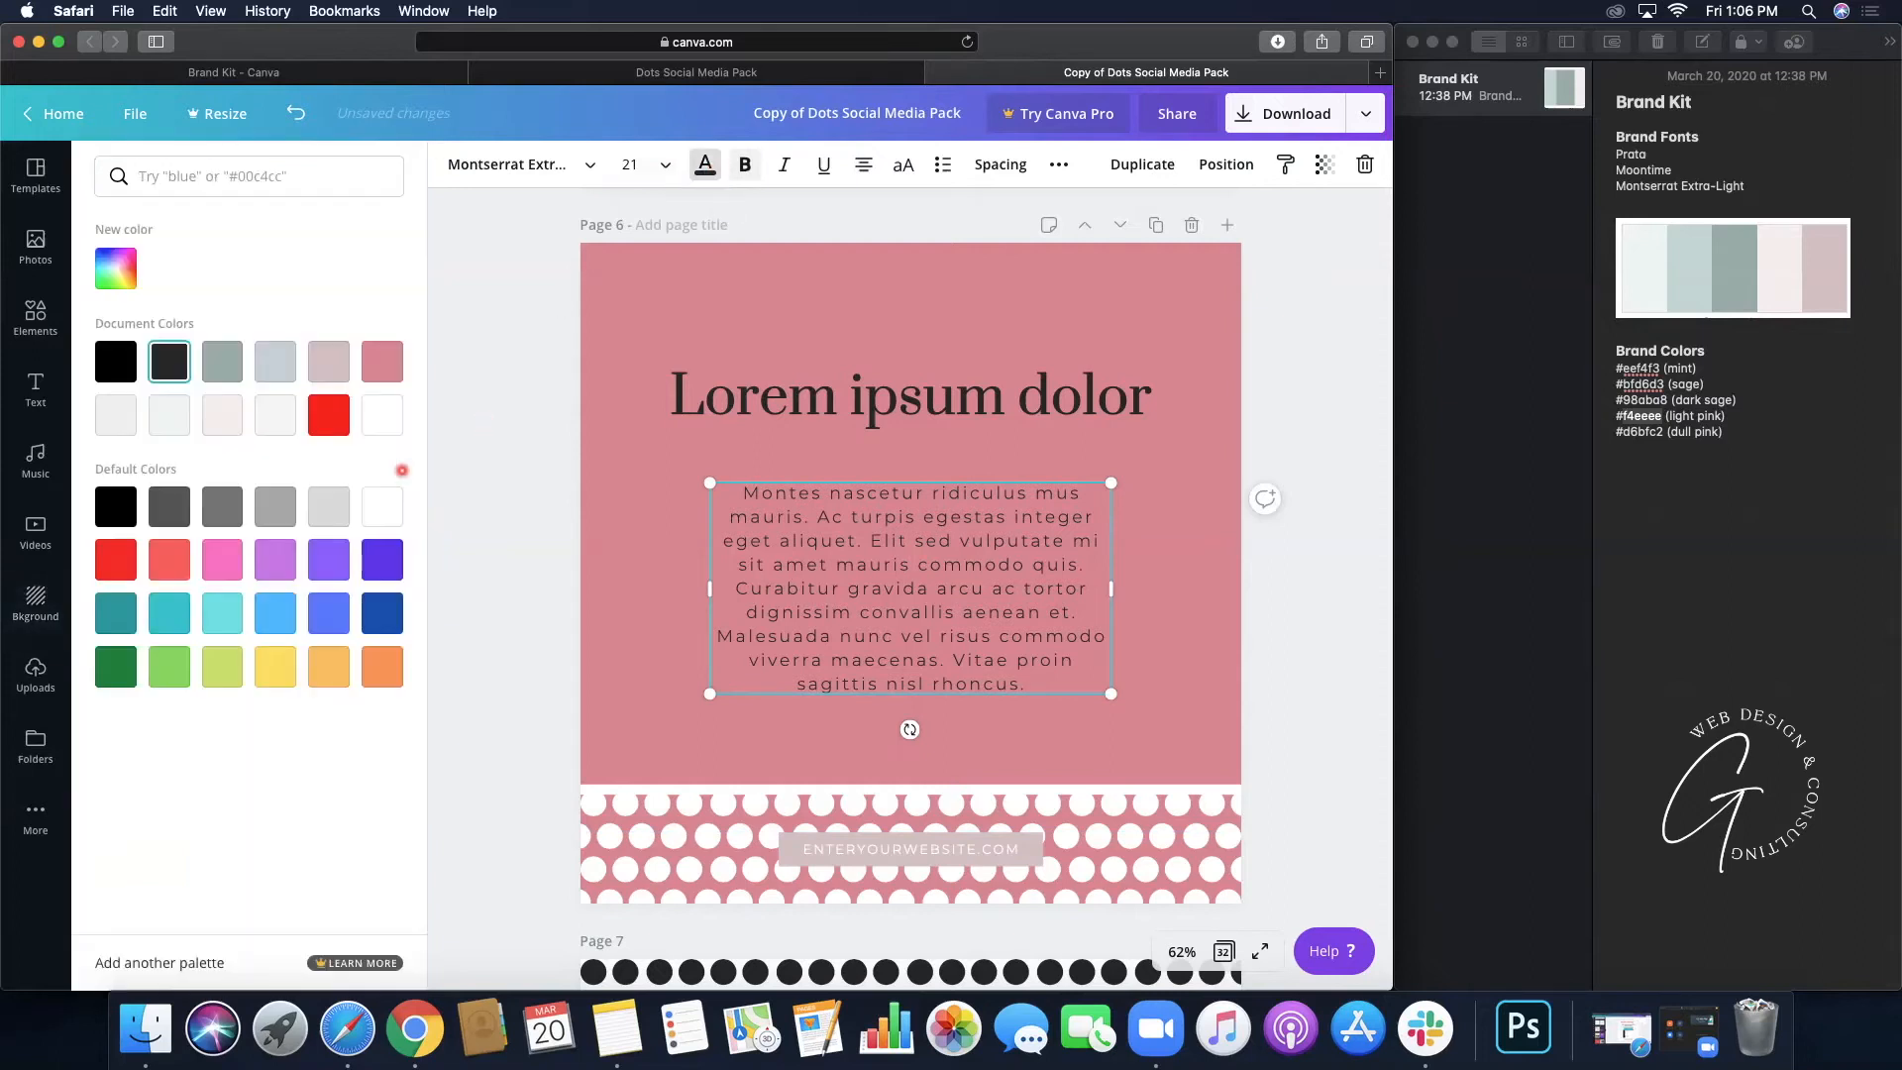
pyautogui.click(388, 511)
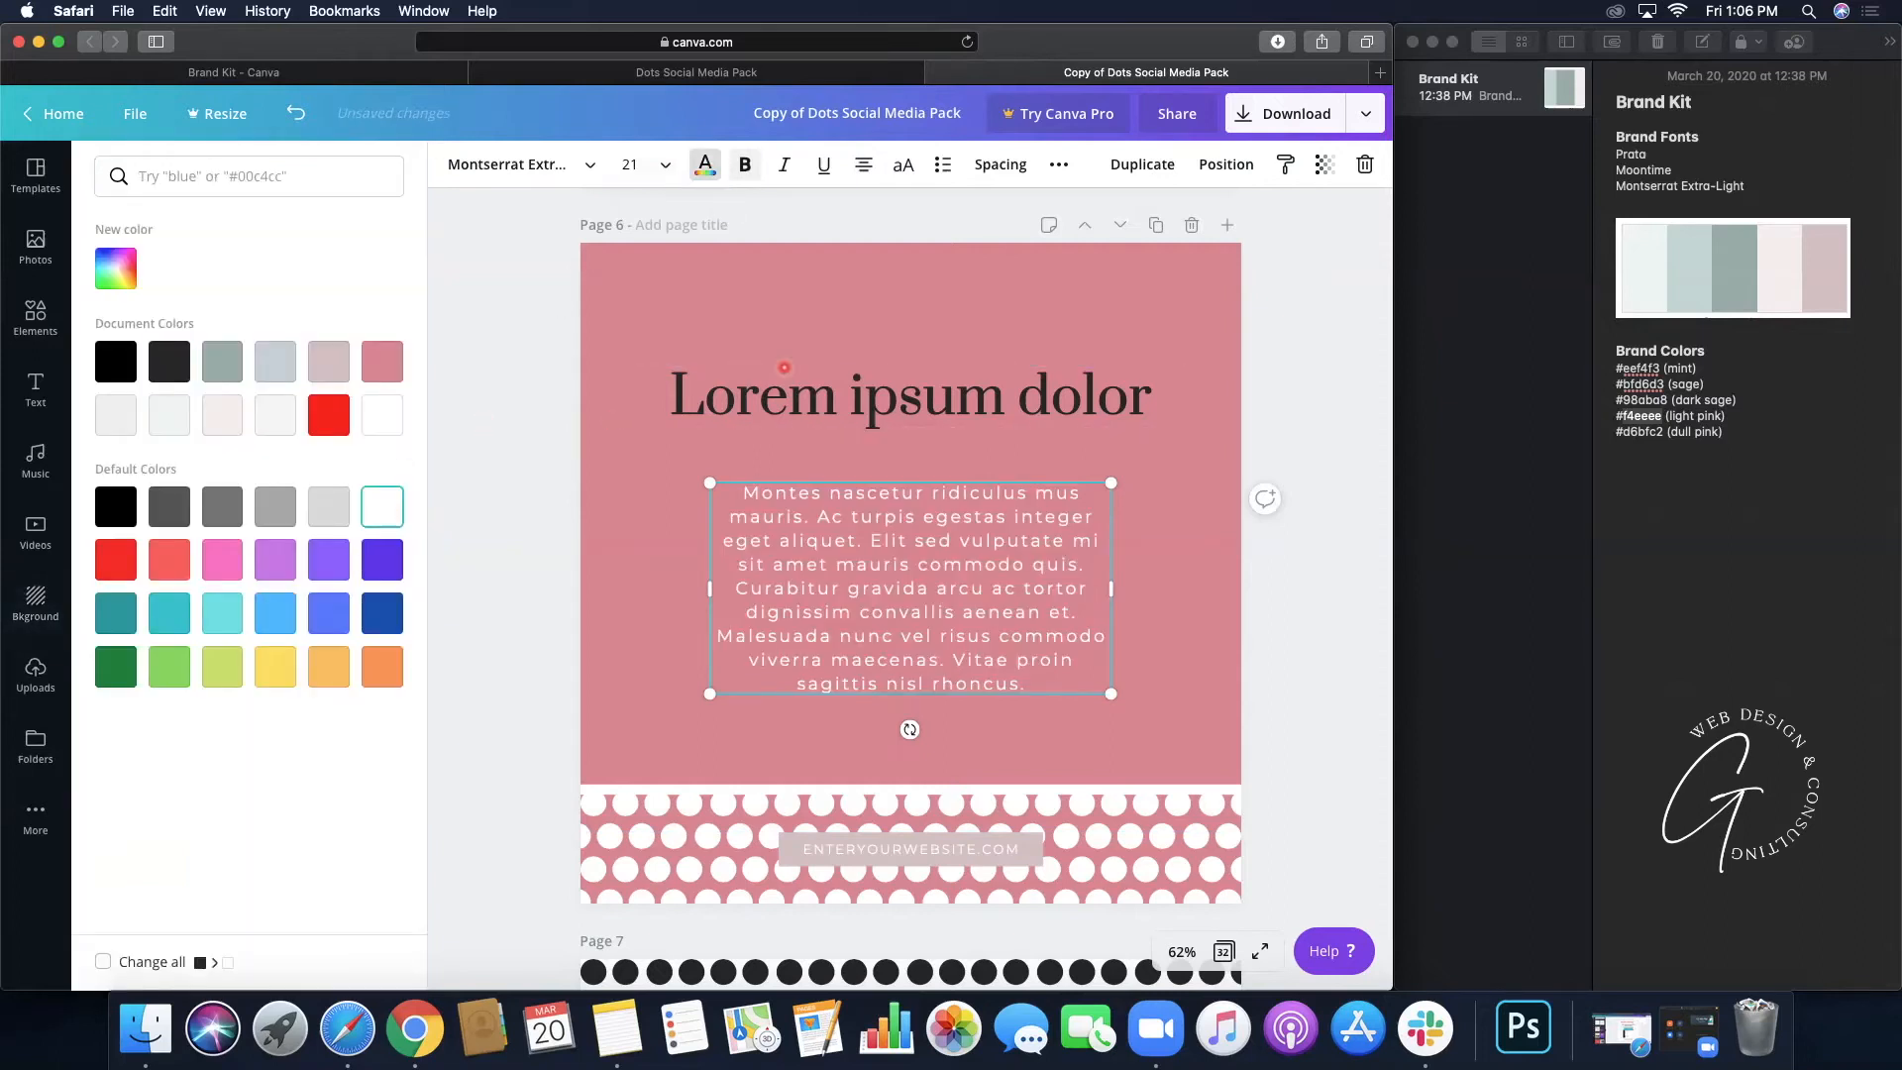
pyautogui.click(784, 372)
pyautogui.click(373, 498)
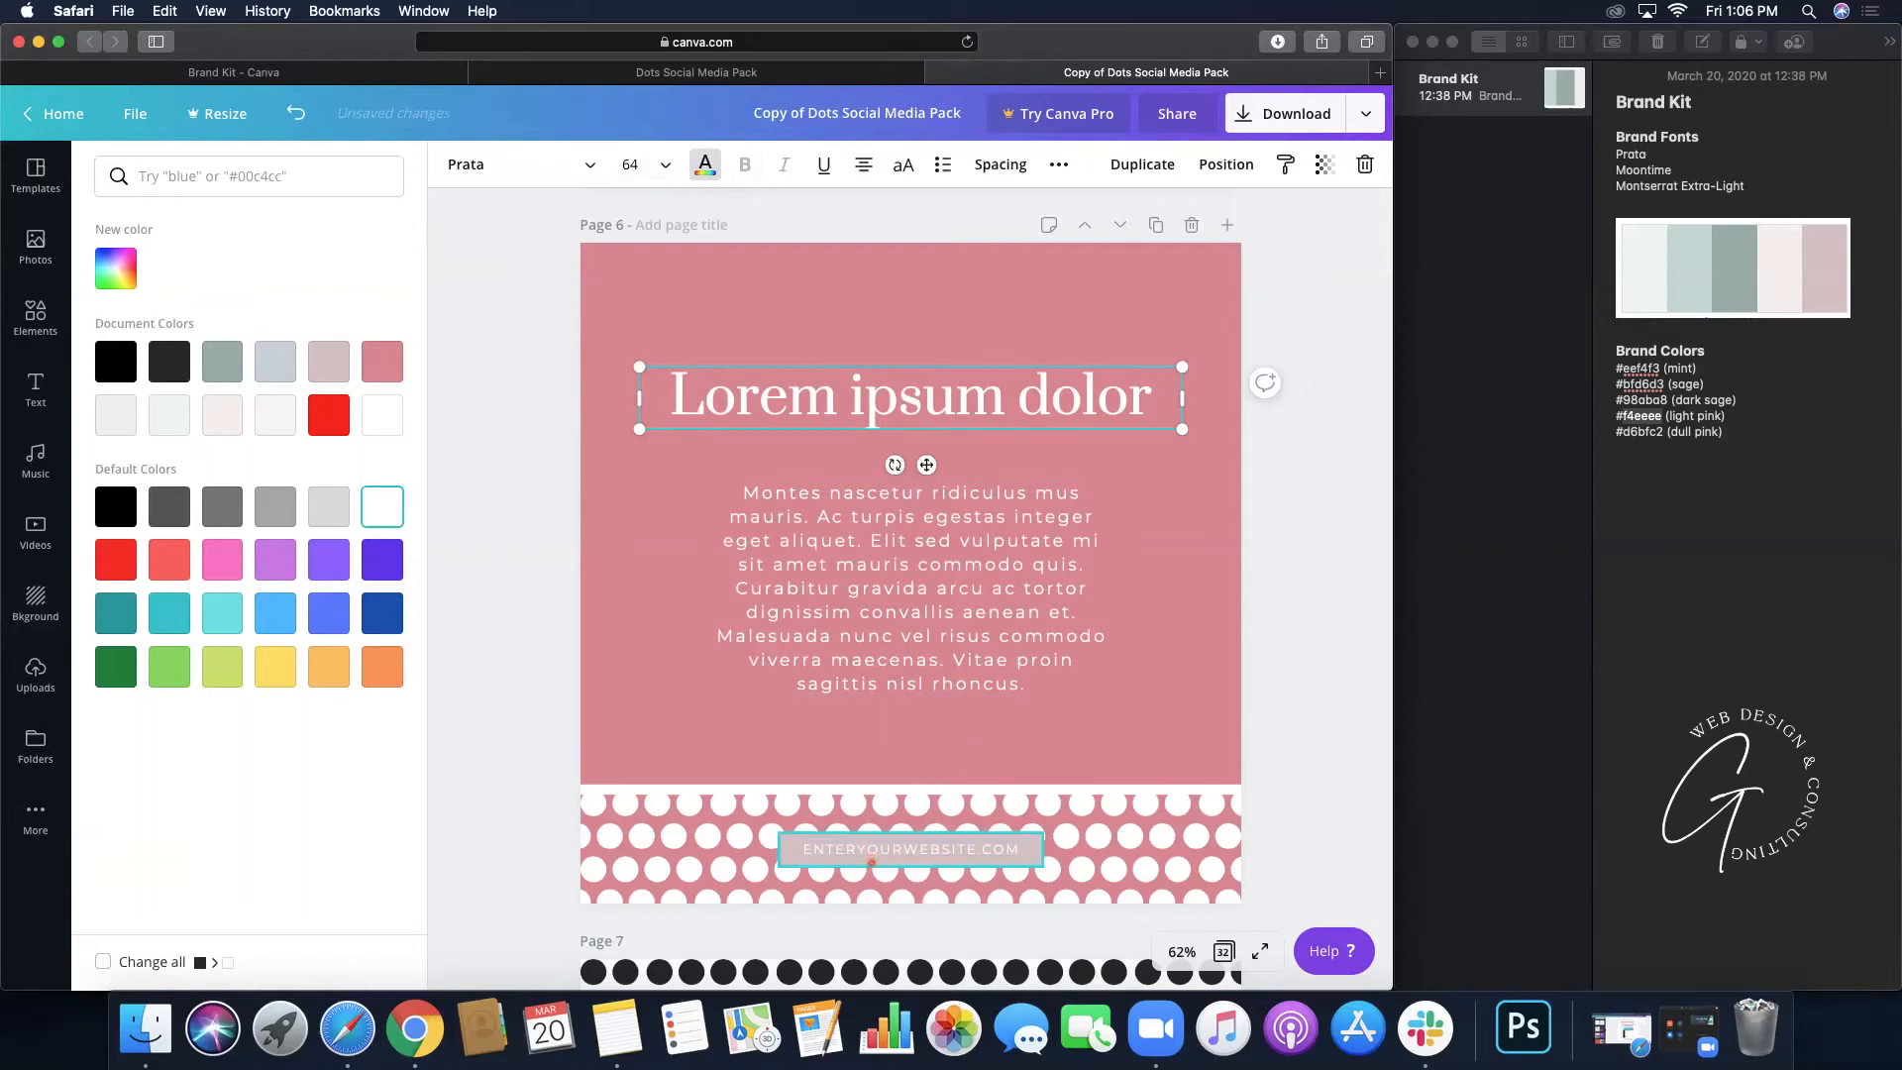
# - Give the website label box a white fill
pyautogui.click(871, 861)
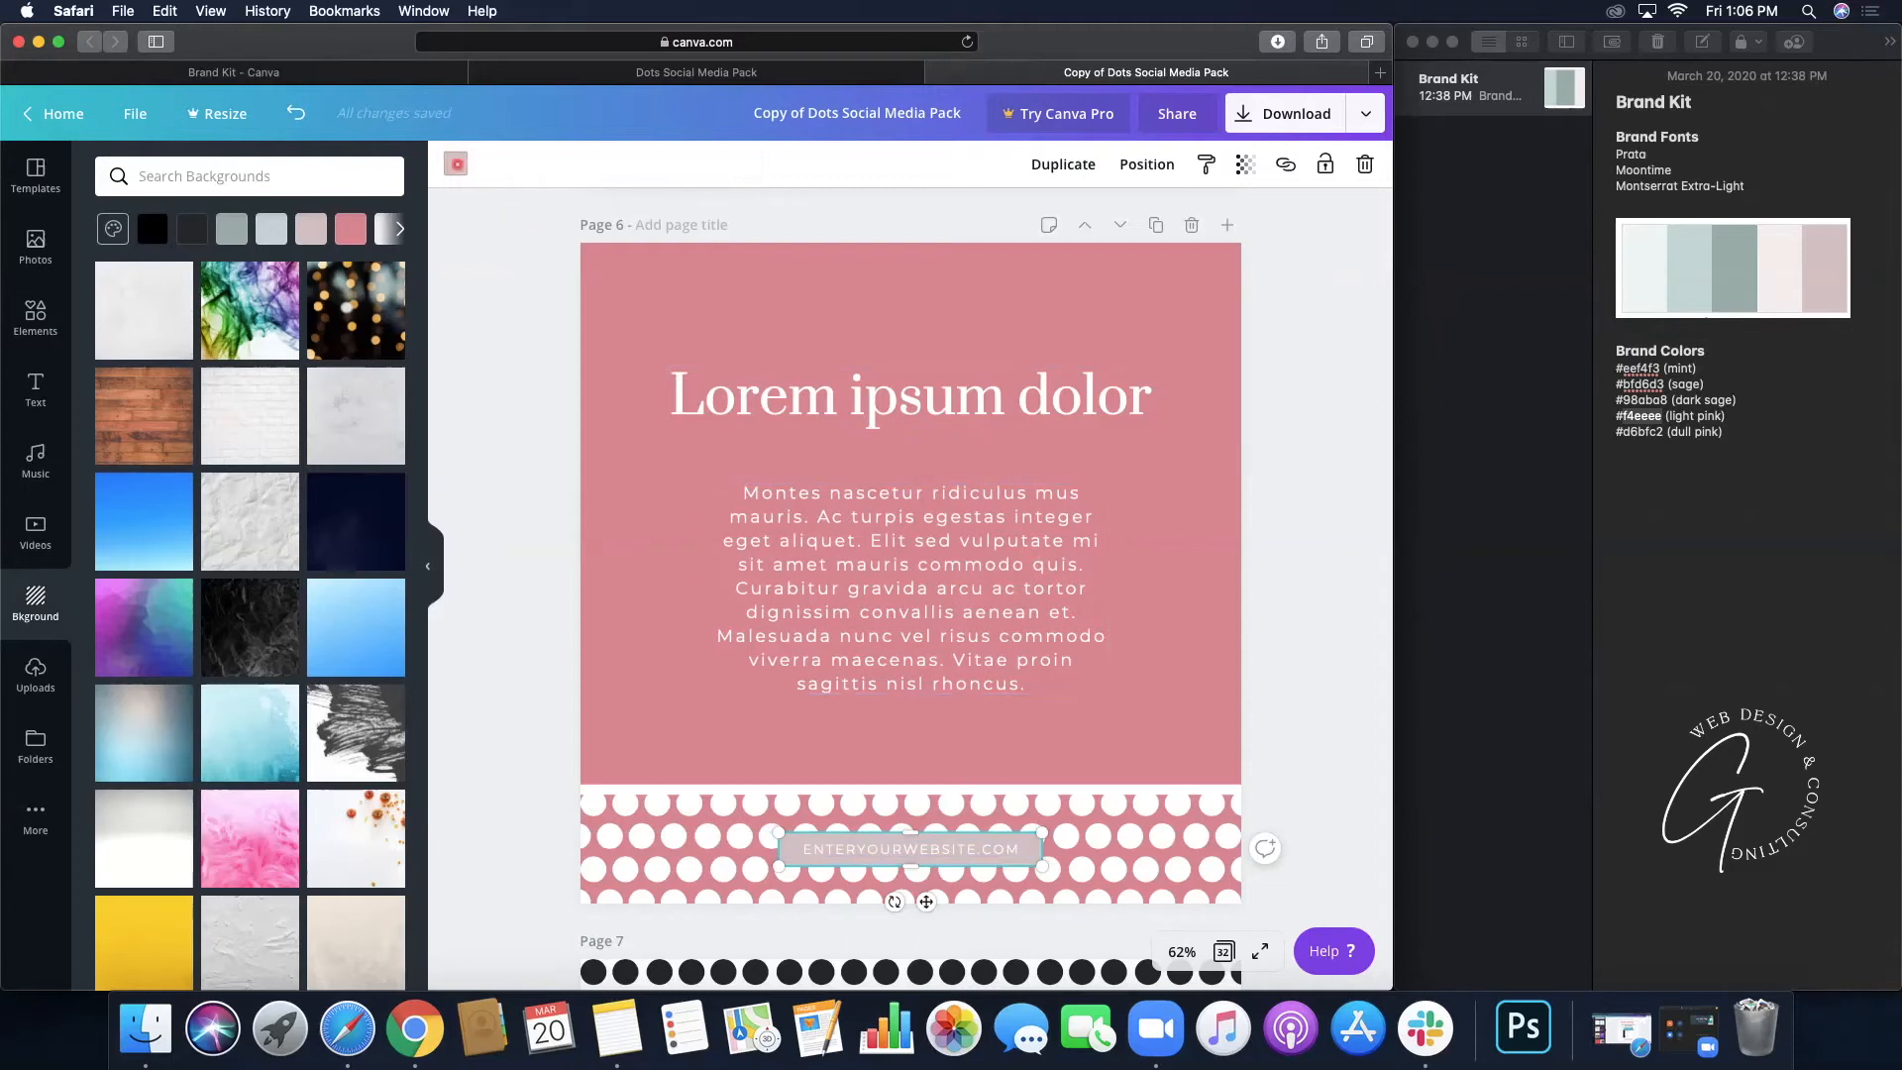
pyautogui.click(454, 164)
pyautogui.click(225, 412)
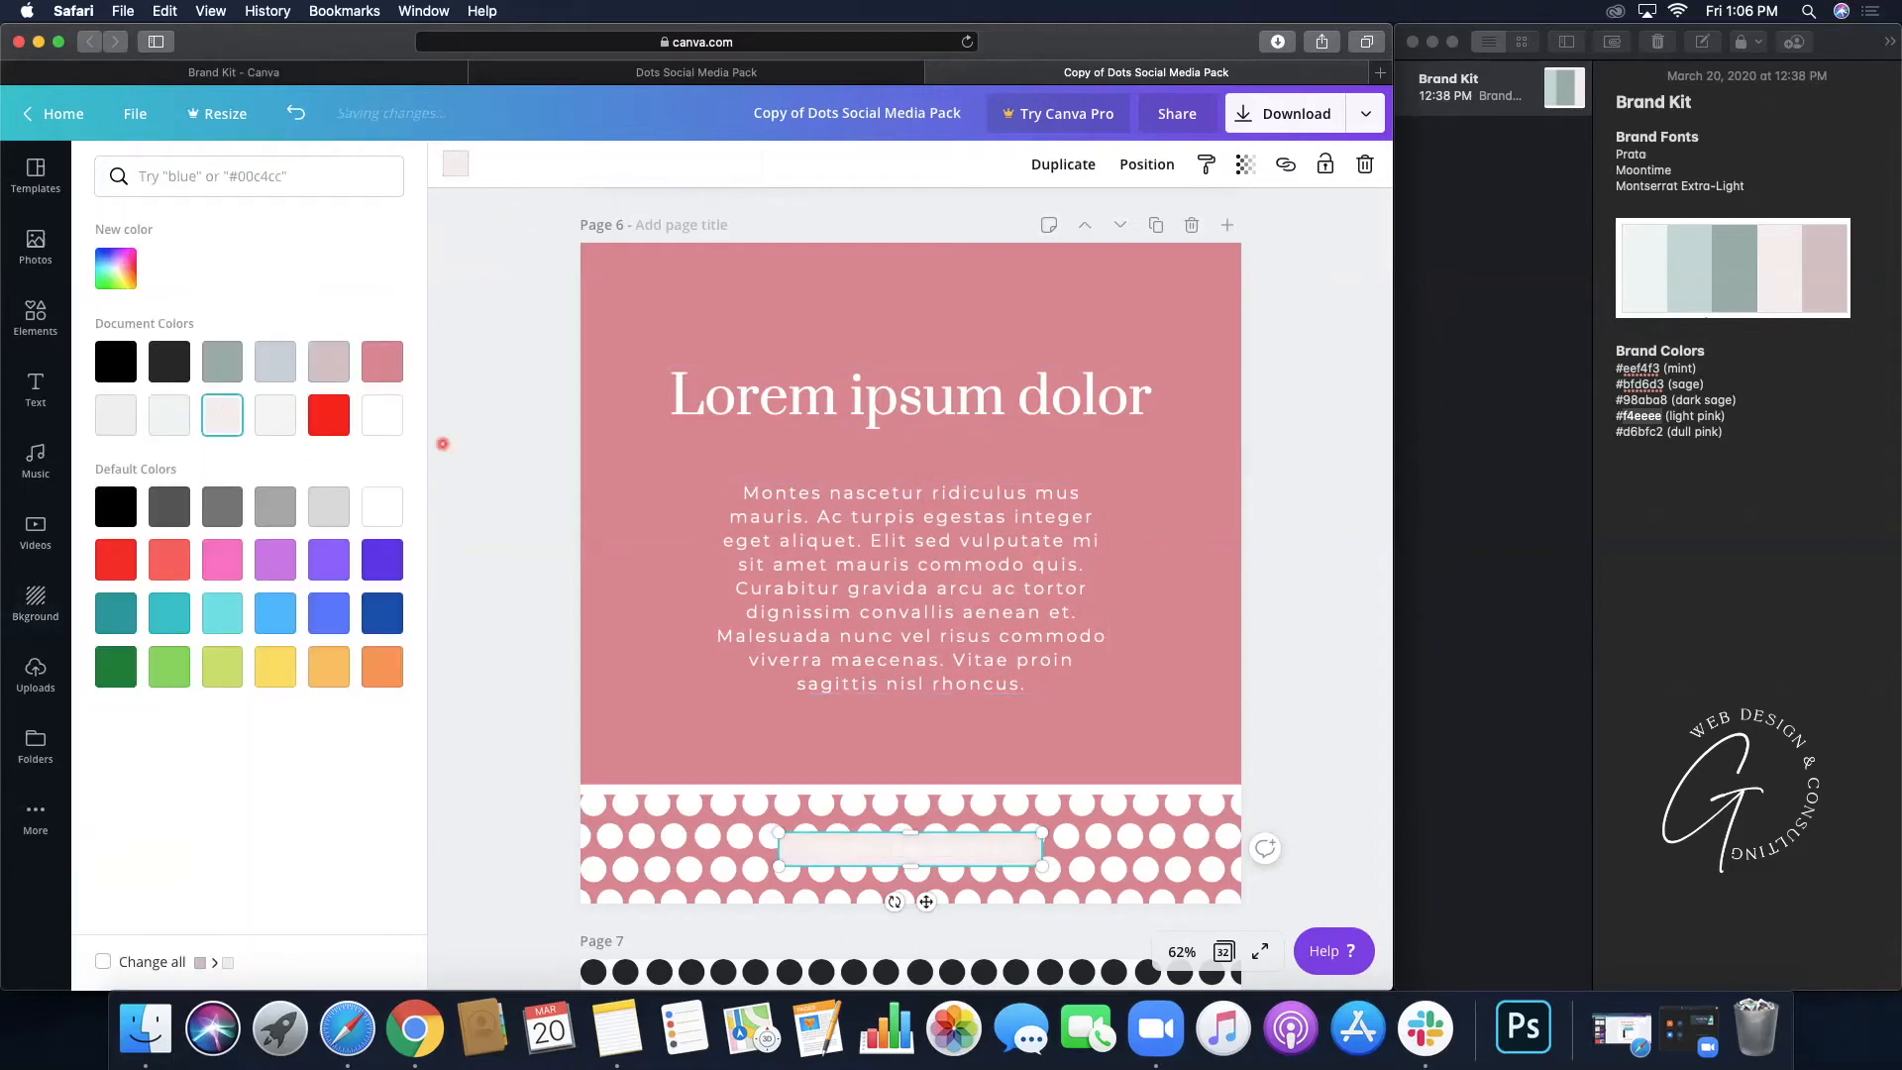
pyautogui.click(384, 507)
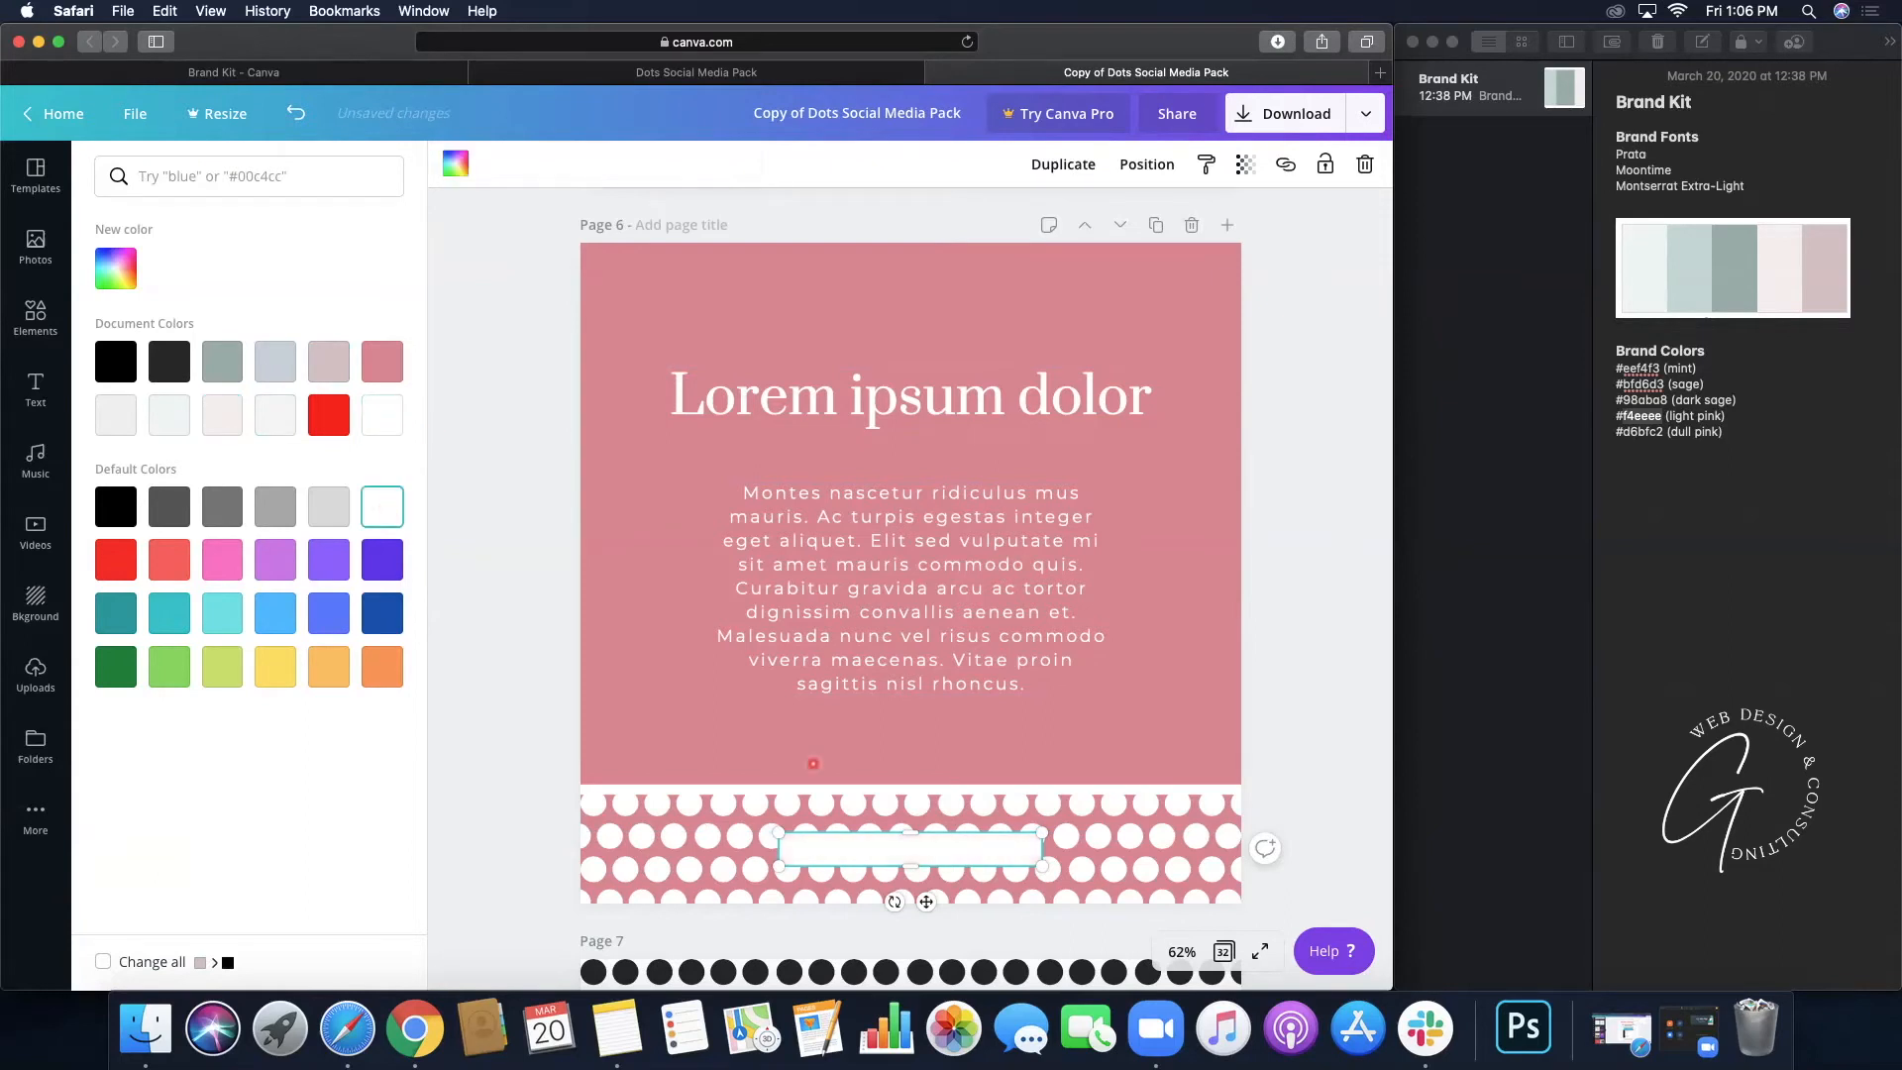
pyautogui.click(961, 848)
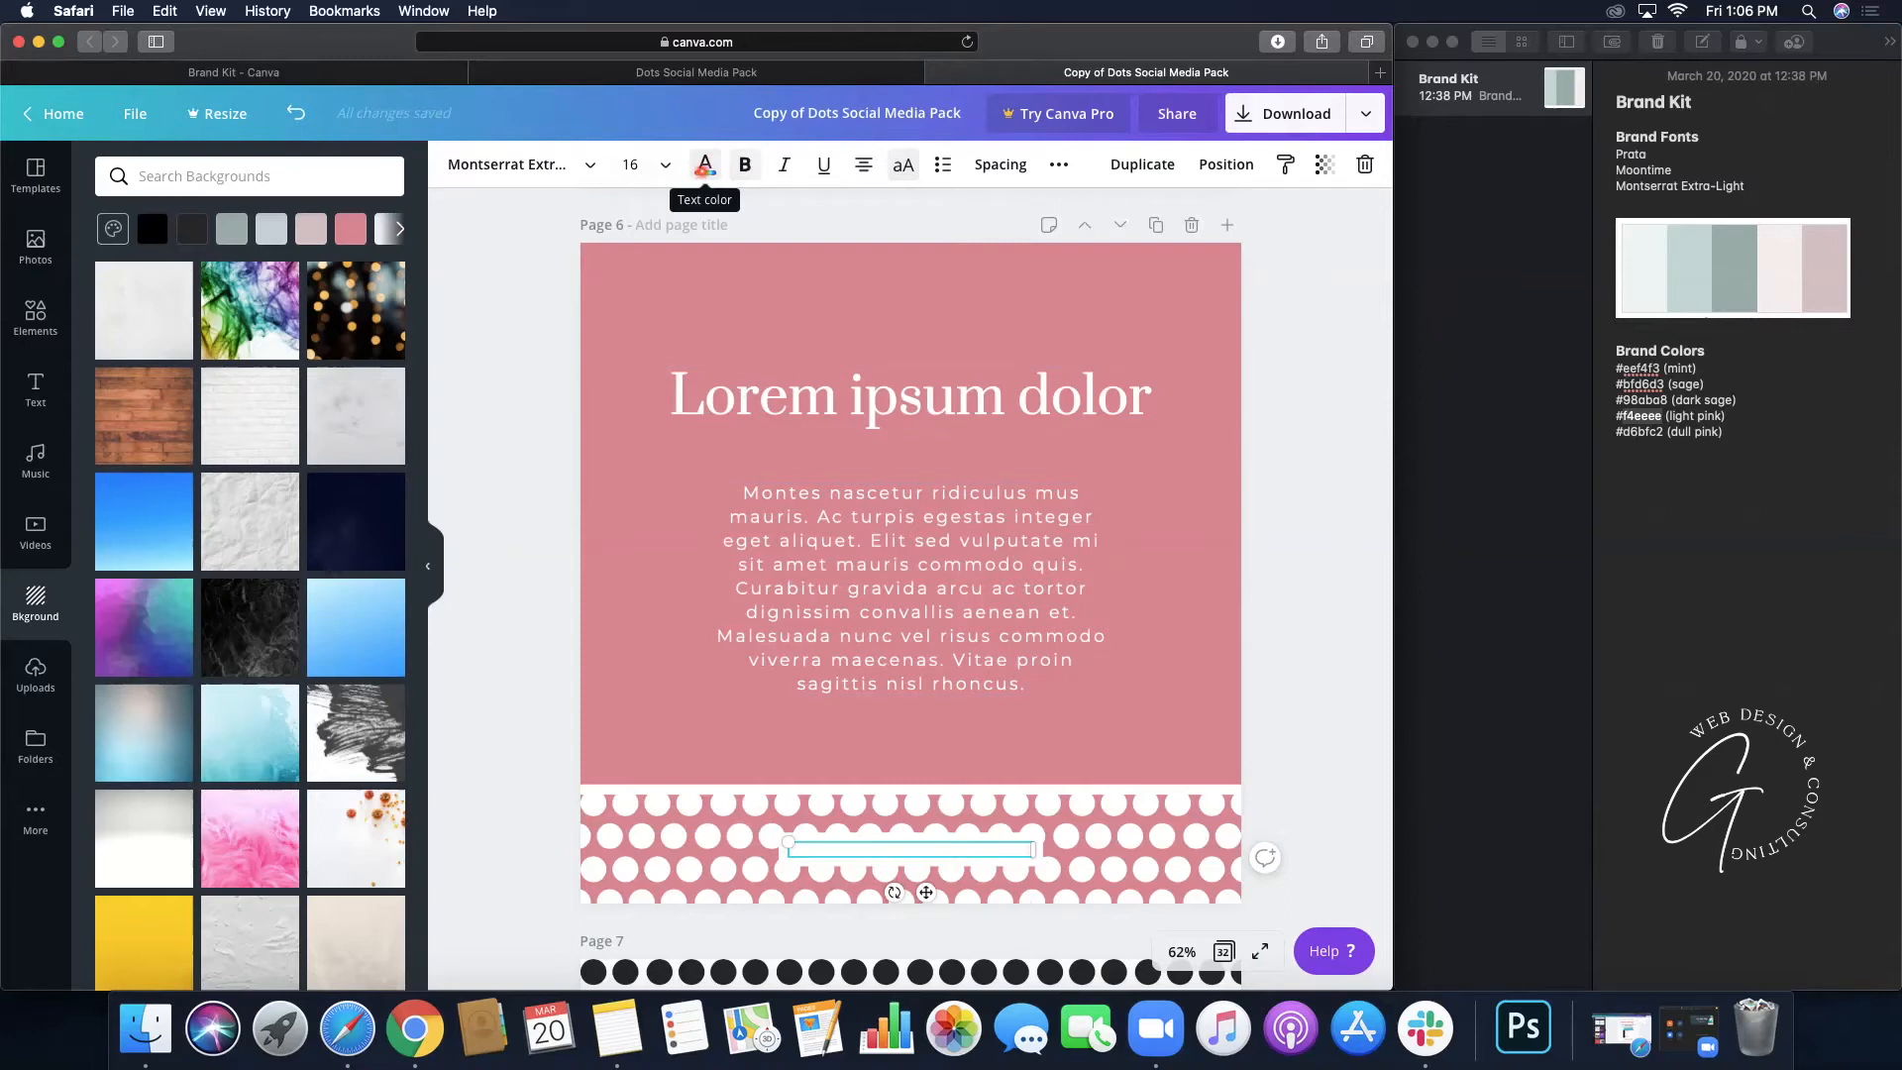
# - Make the website text black and widen its letter spacing to 154
pyautogui.click(701, 170)
pyautogui.click(116, 506)
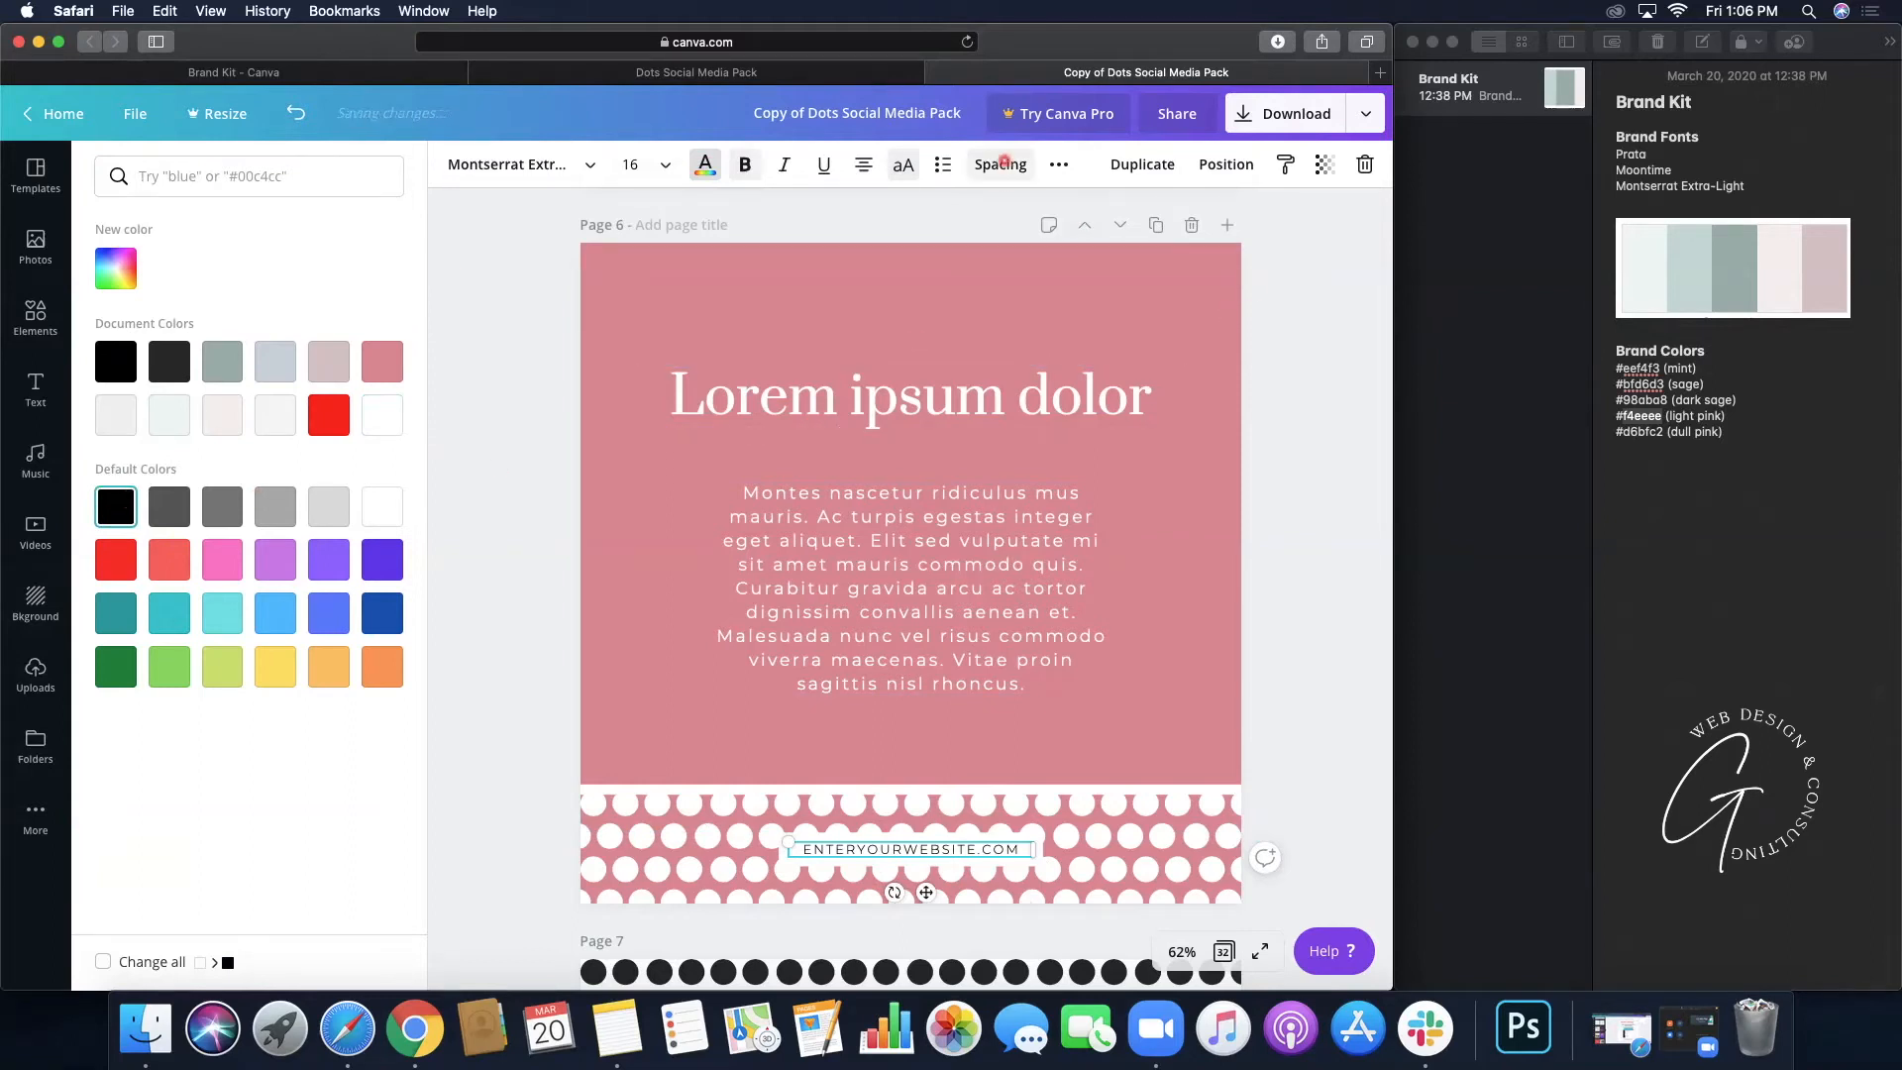
pyautogui.click(1003, 163)
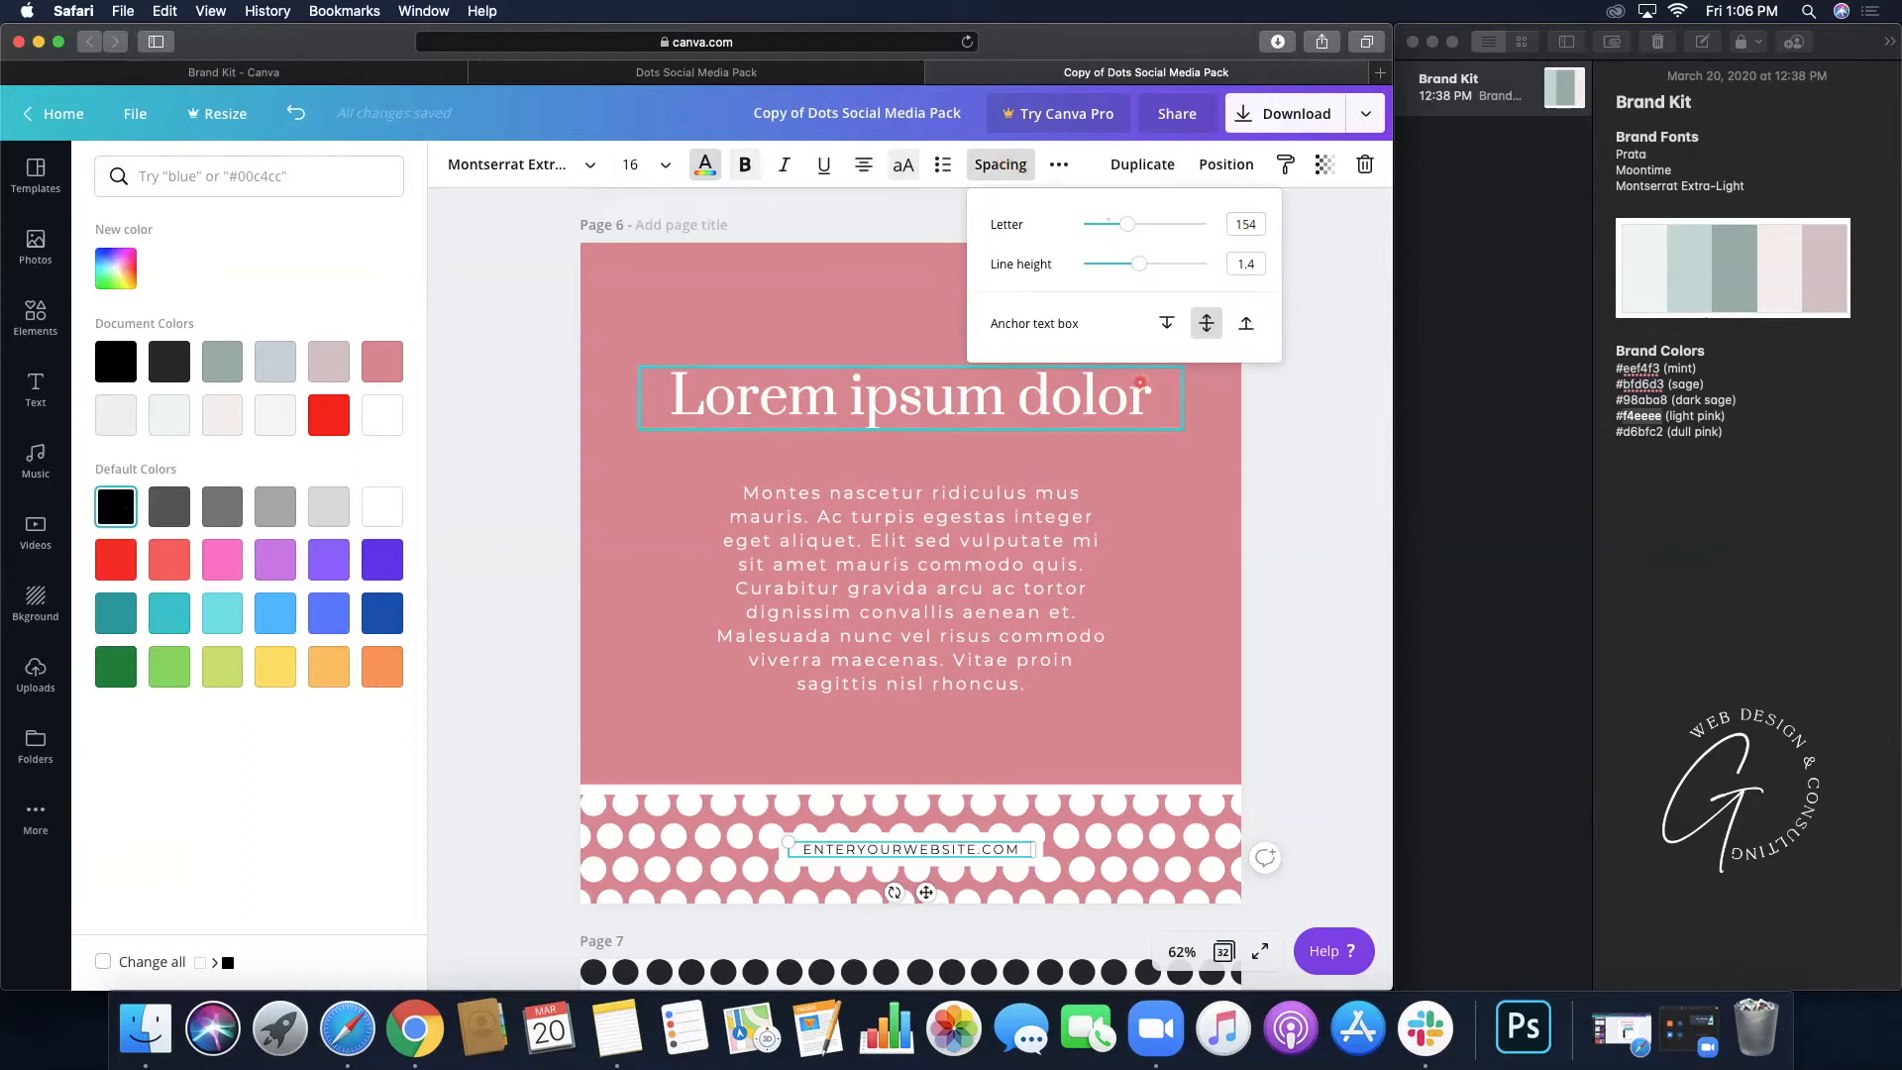
pyautogui.moveTo(1128, 224)
pyautogui.mouseDown()
pyautogui.moveTo(1209, 230)
pyautogui.moveTo(1120, 238)
pyautogui.mouseUp()
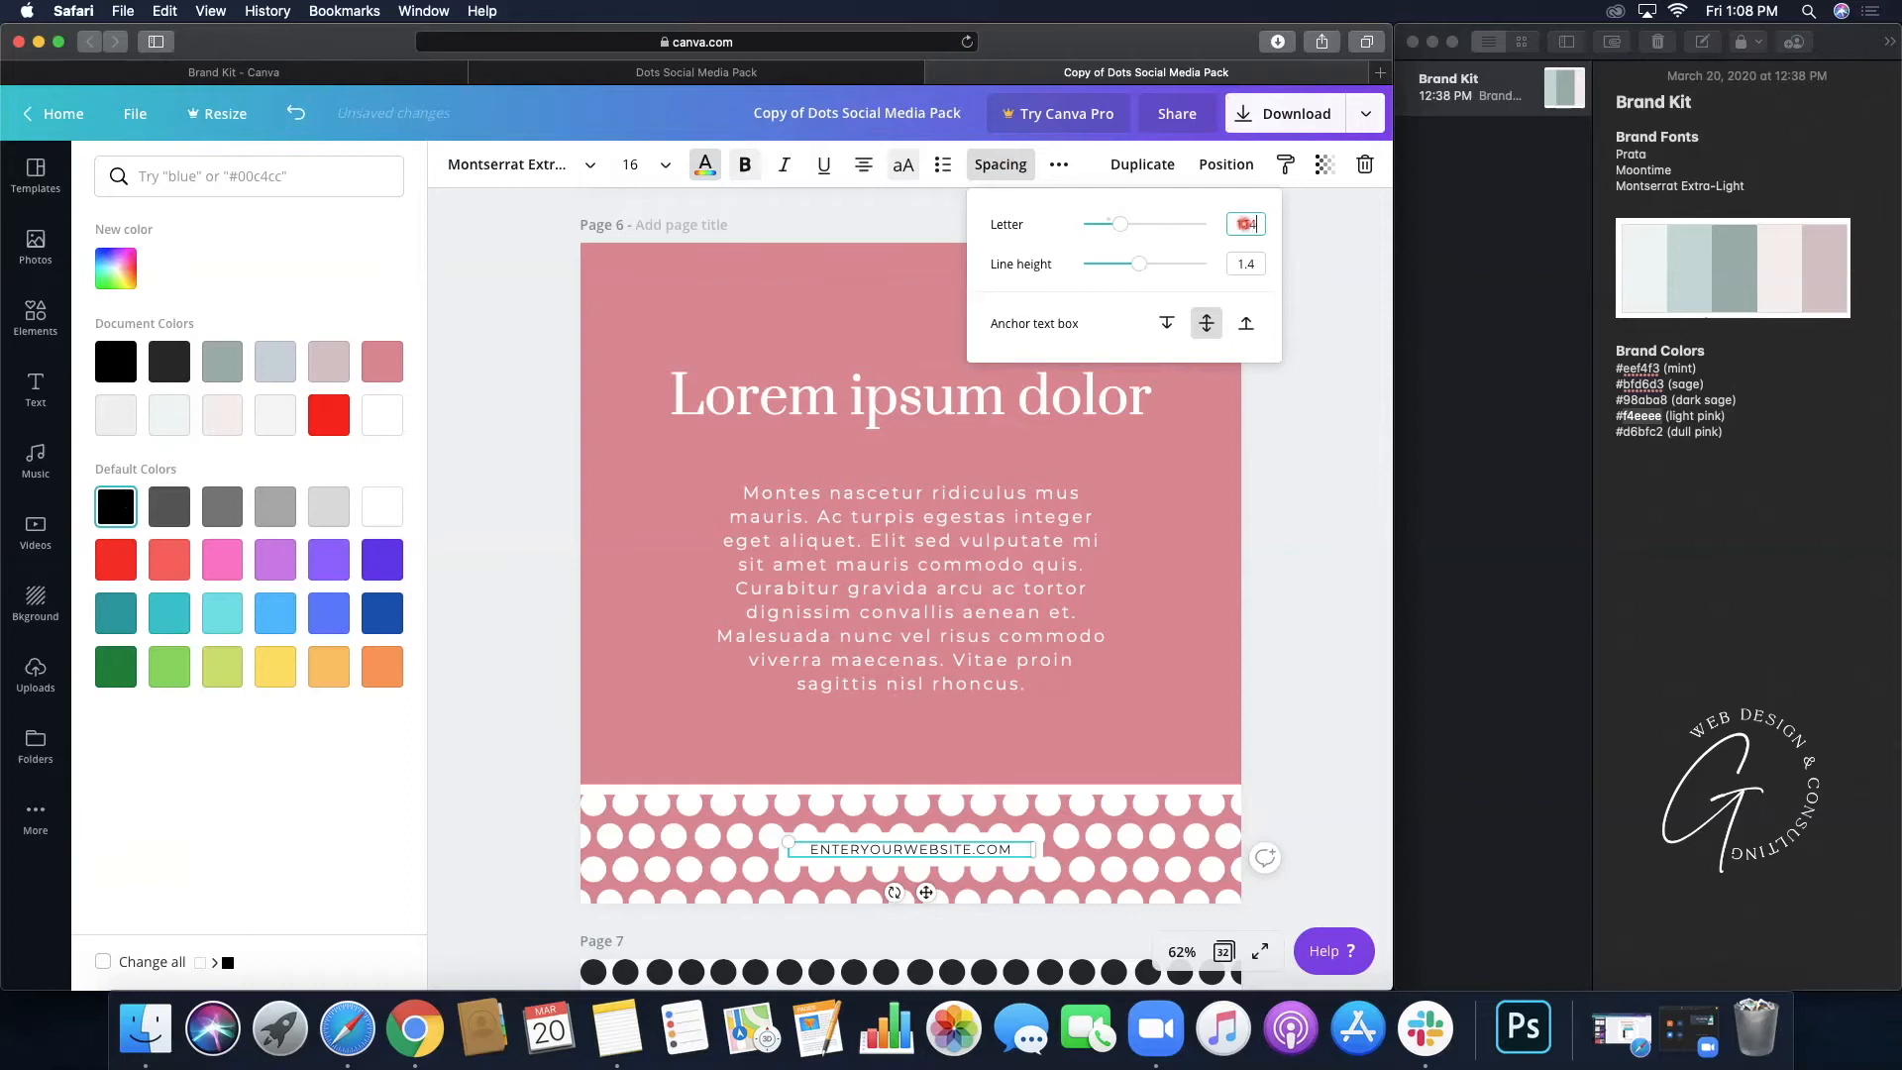
pyautogui.moveTo(1120, 224); pyautogui.dragTo(1127, 224)
pyautogui.click(1135, 256)
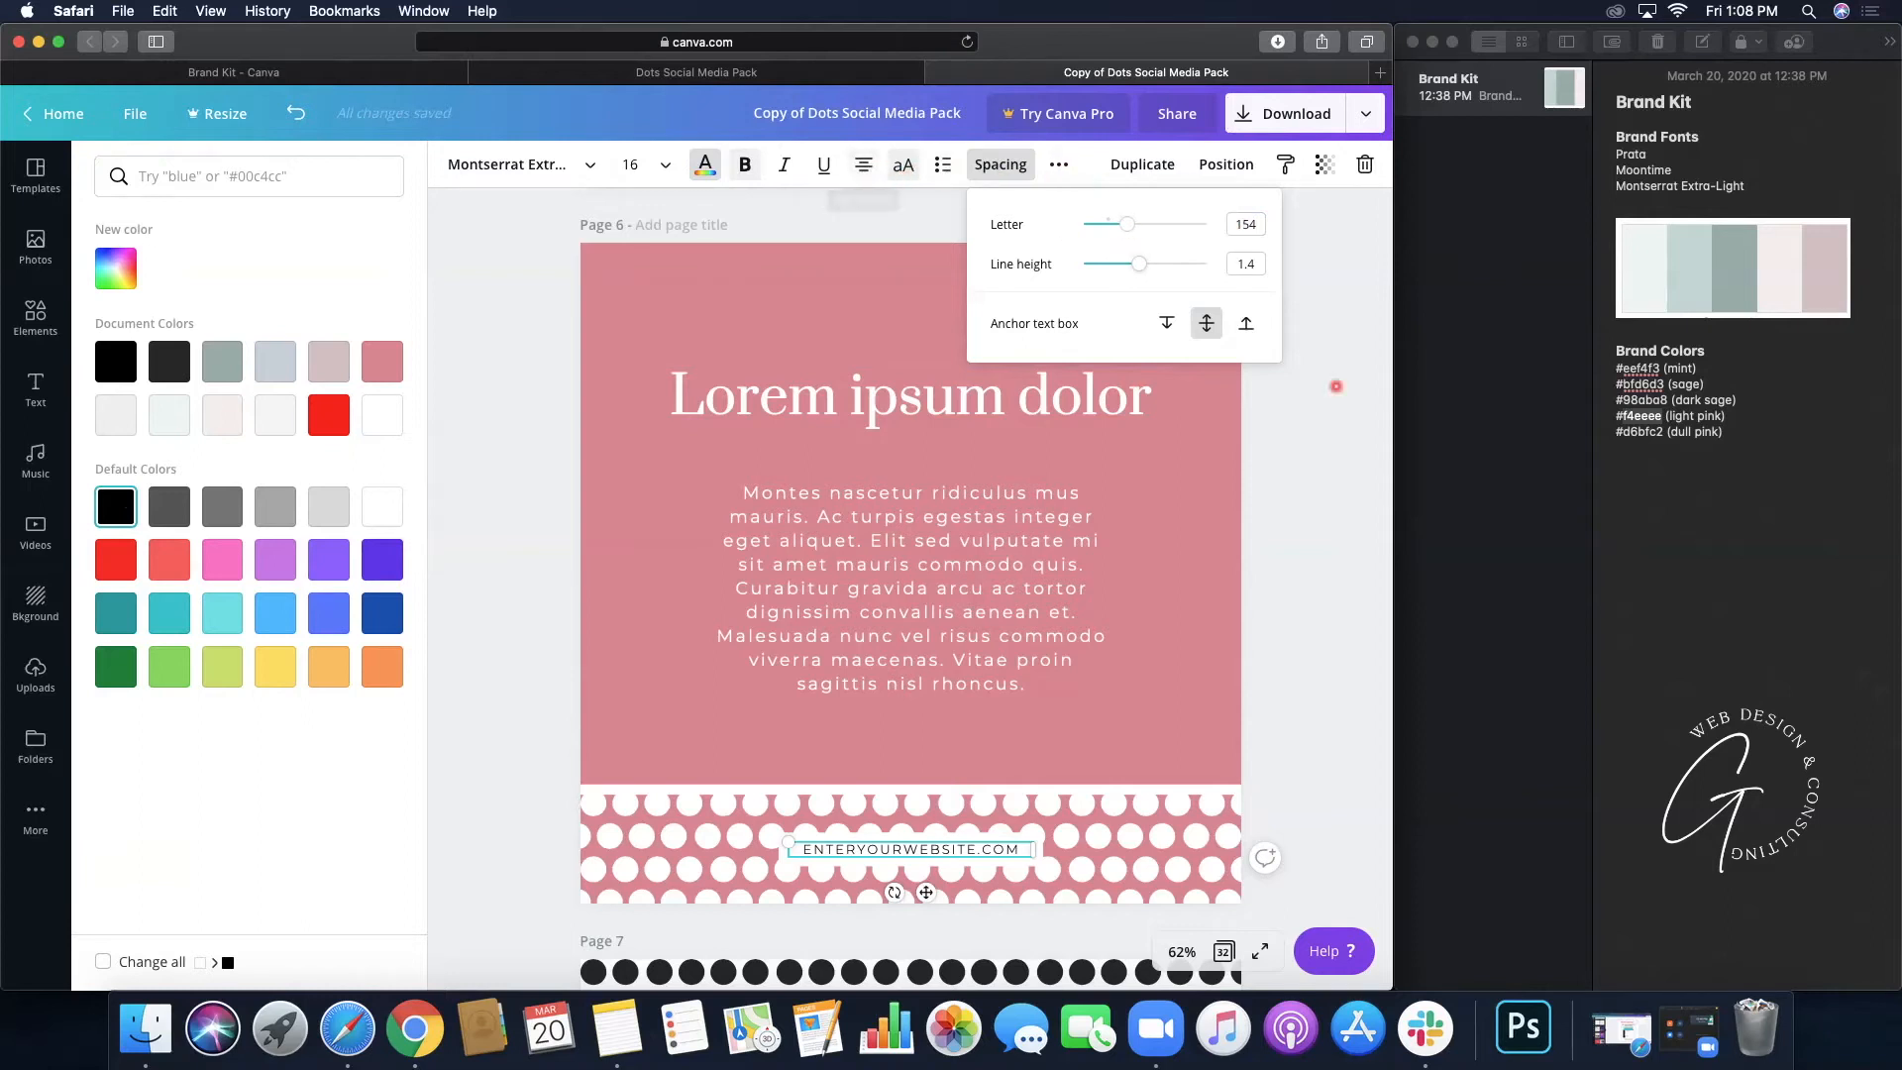
pyautogui.click(1307, 500)
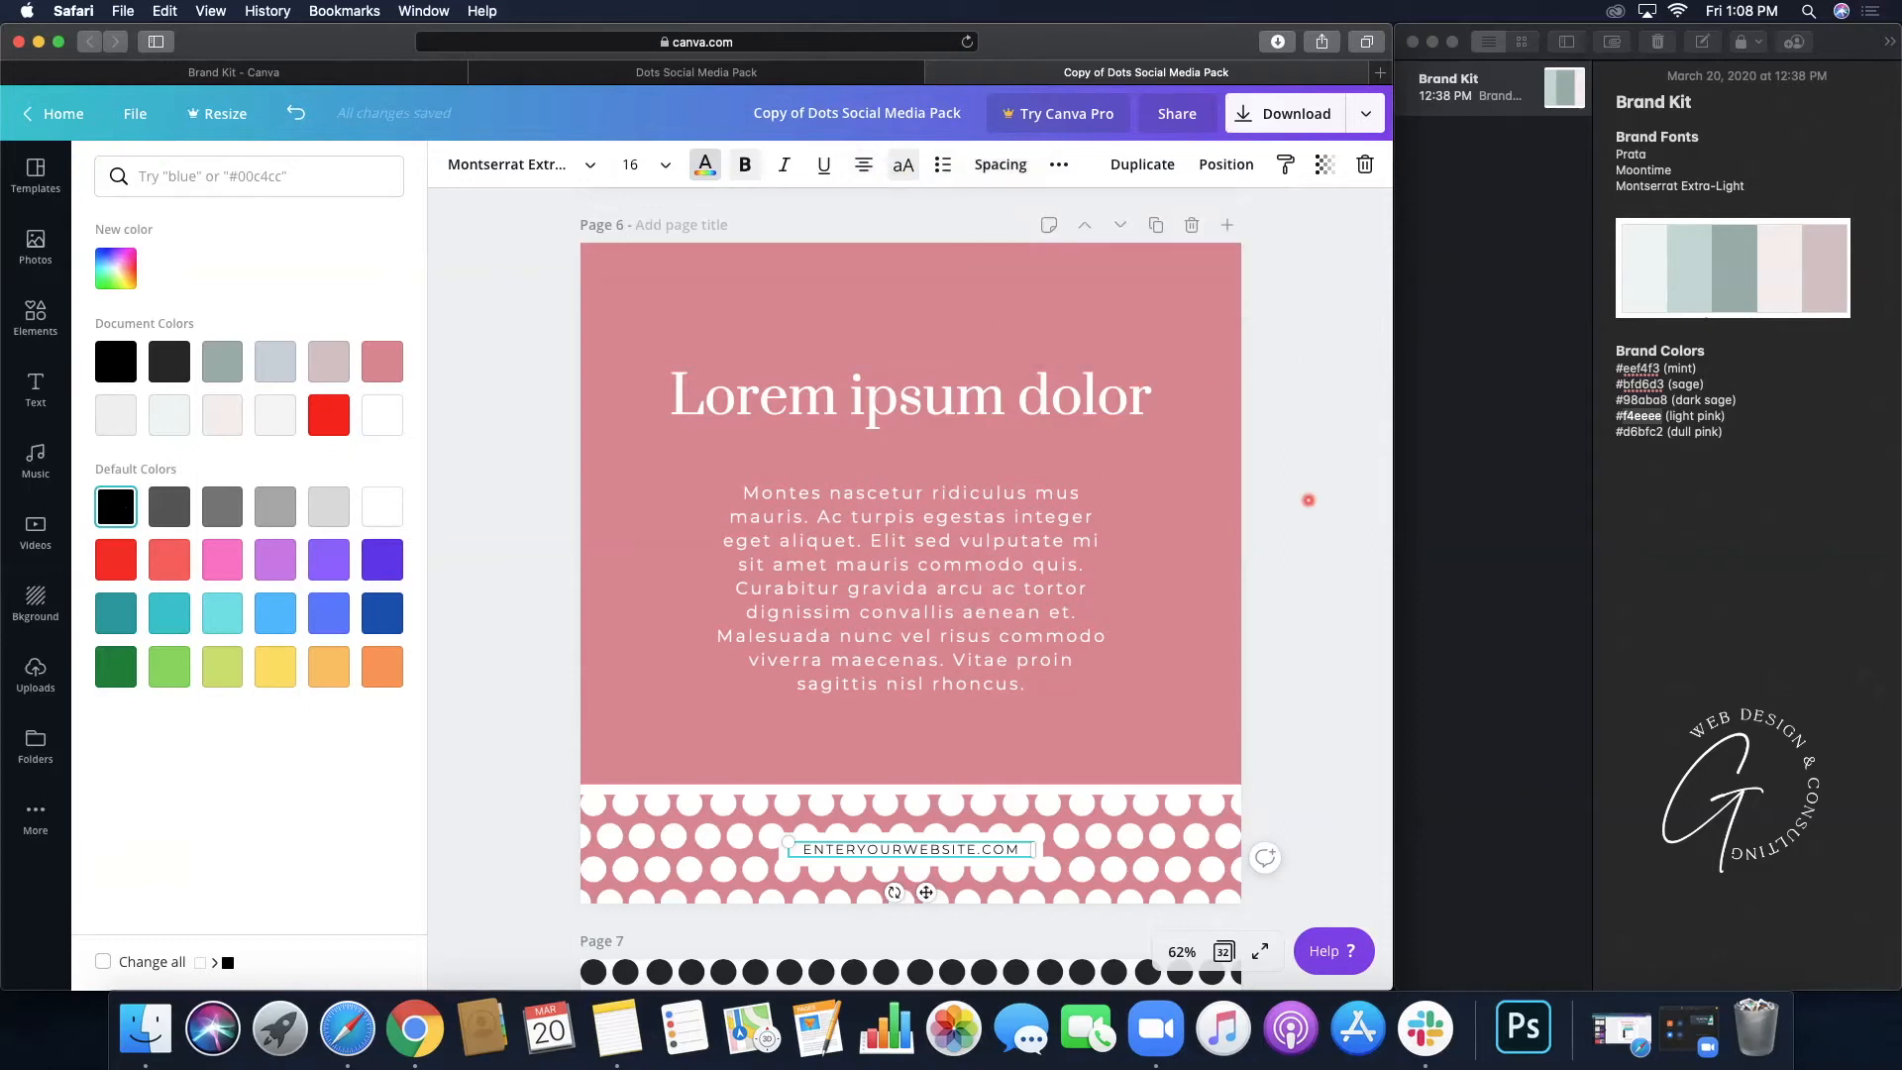
pyautogui.click(1307, 500)
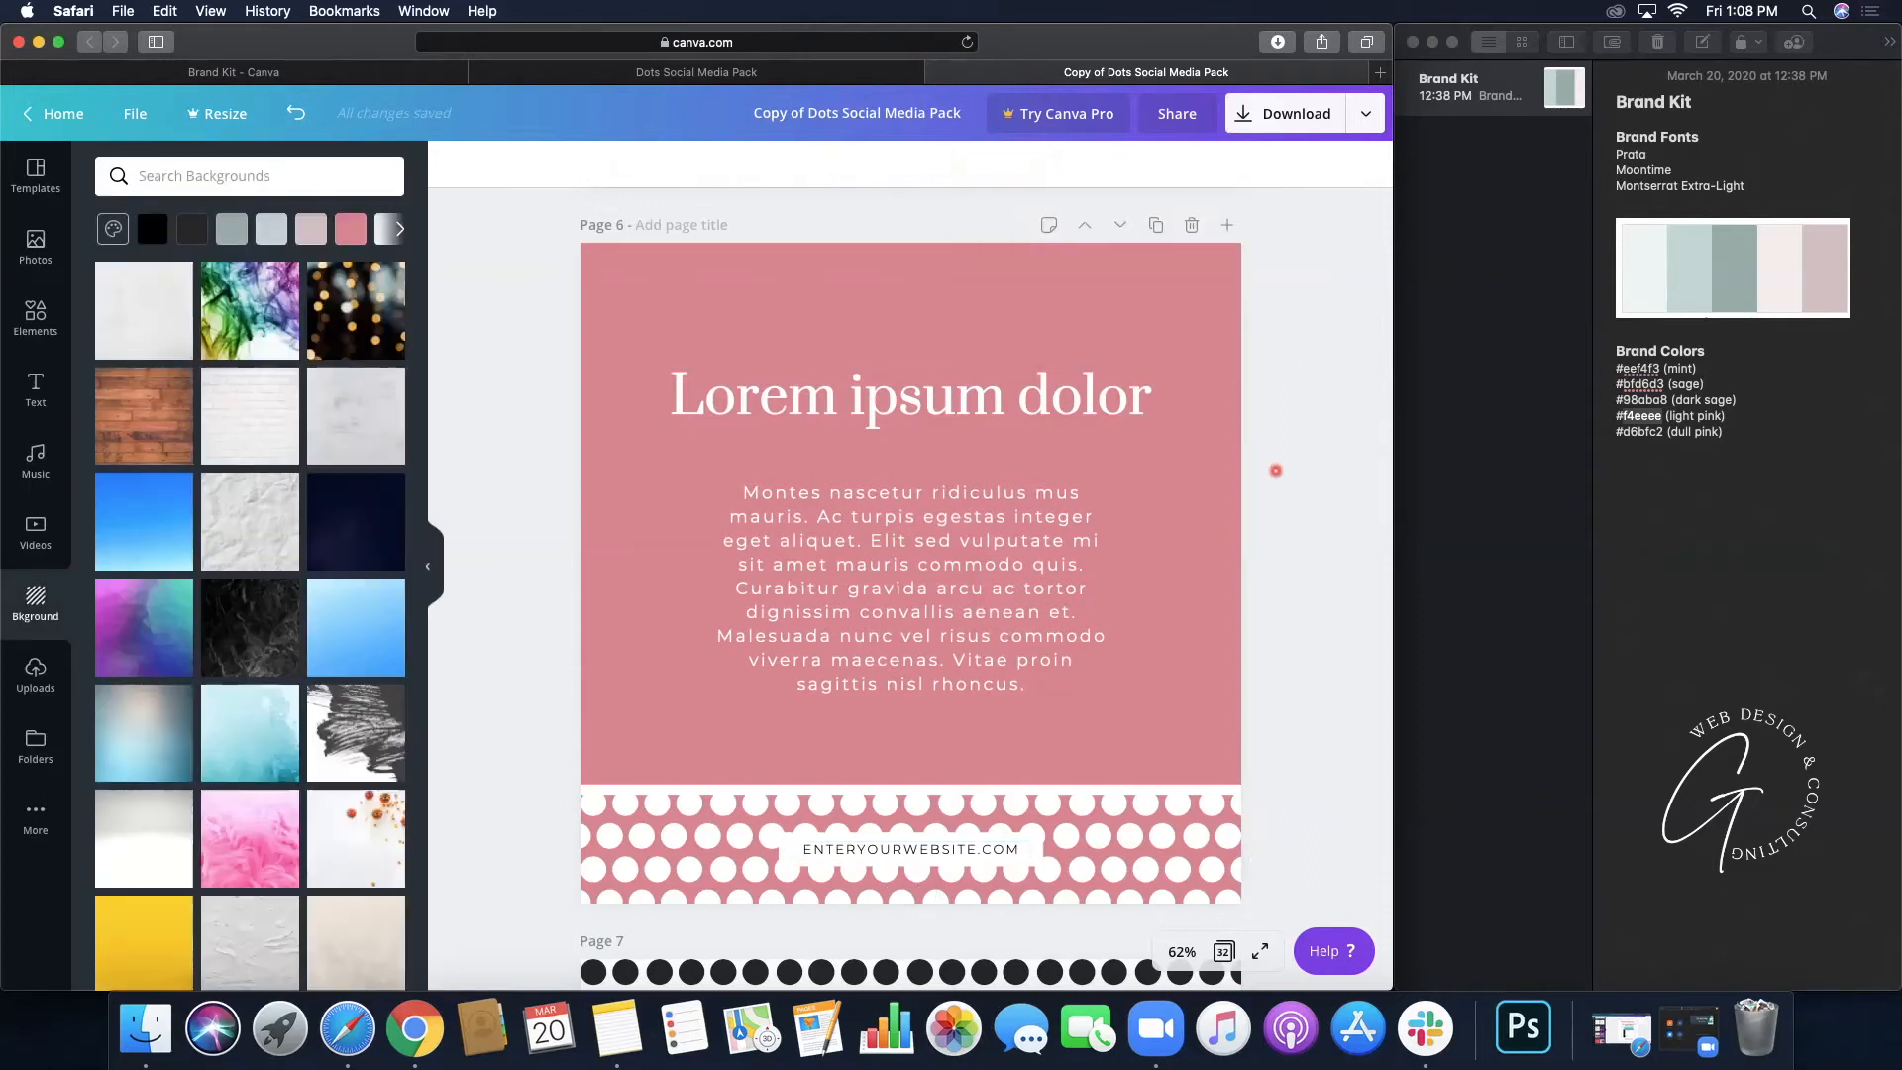
pyautogui.scroll(5, 1195, 325)
pyautogui.scroll(3, 1194, 325)
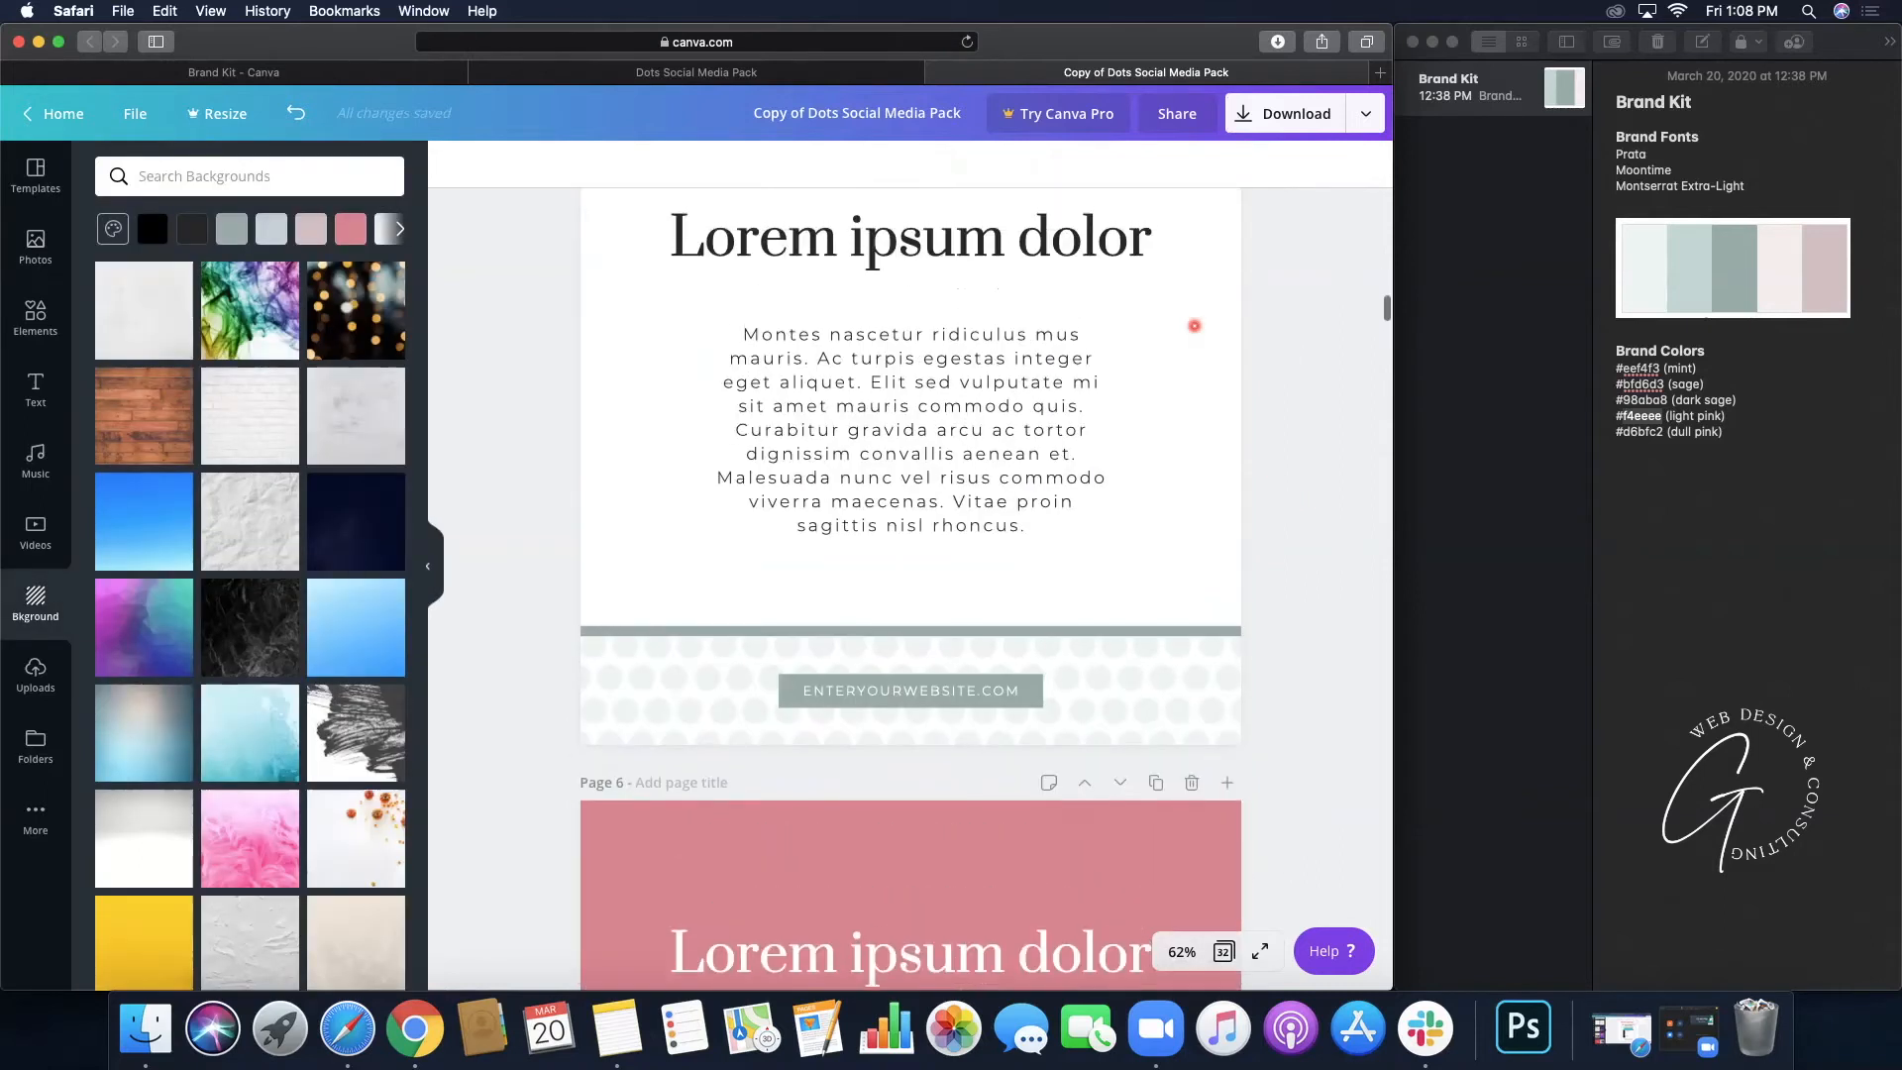
pyautogui.scroll(-2, 1195, 326)
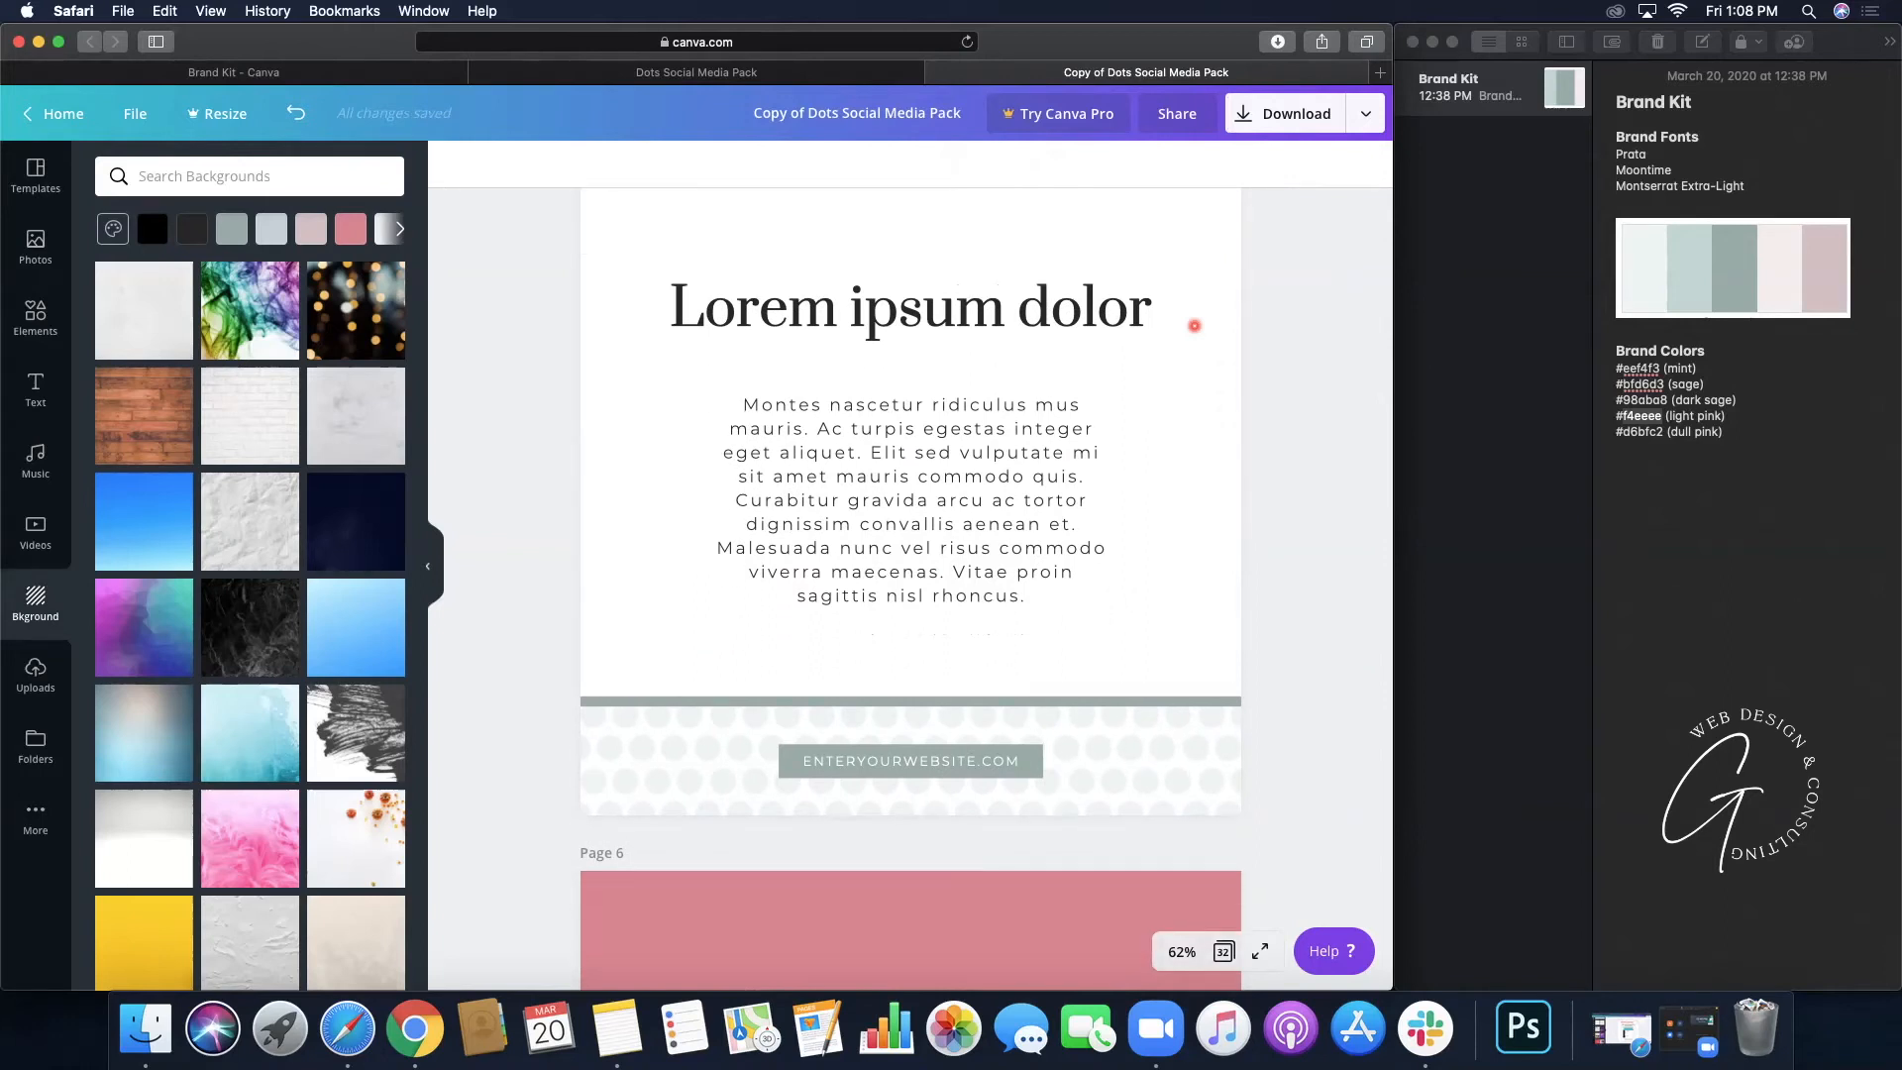
pyautogui.scroll(-2, 1195, 325)
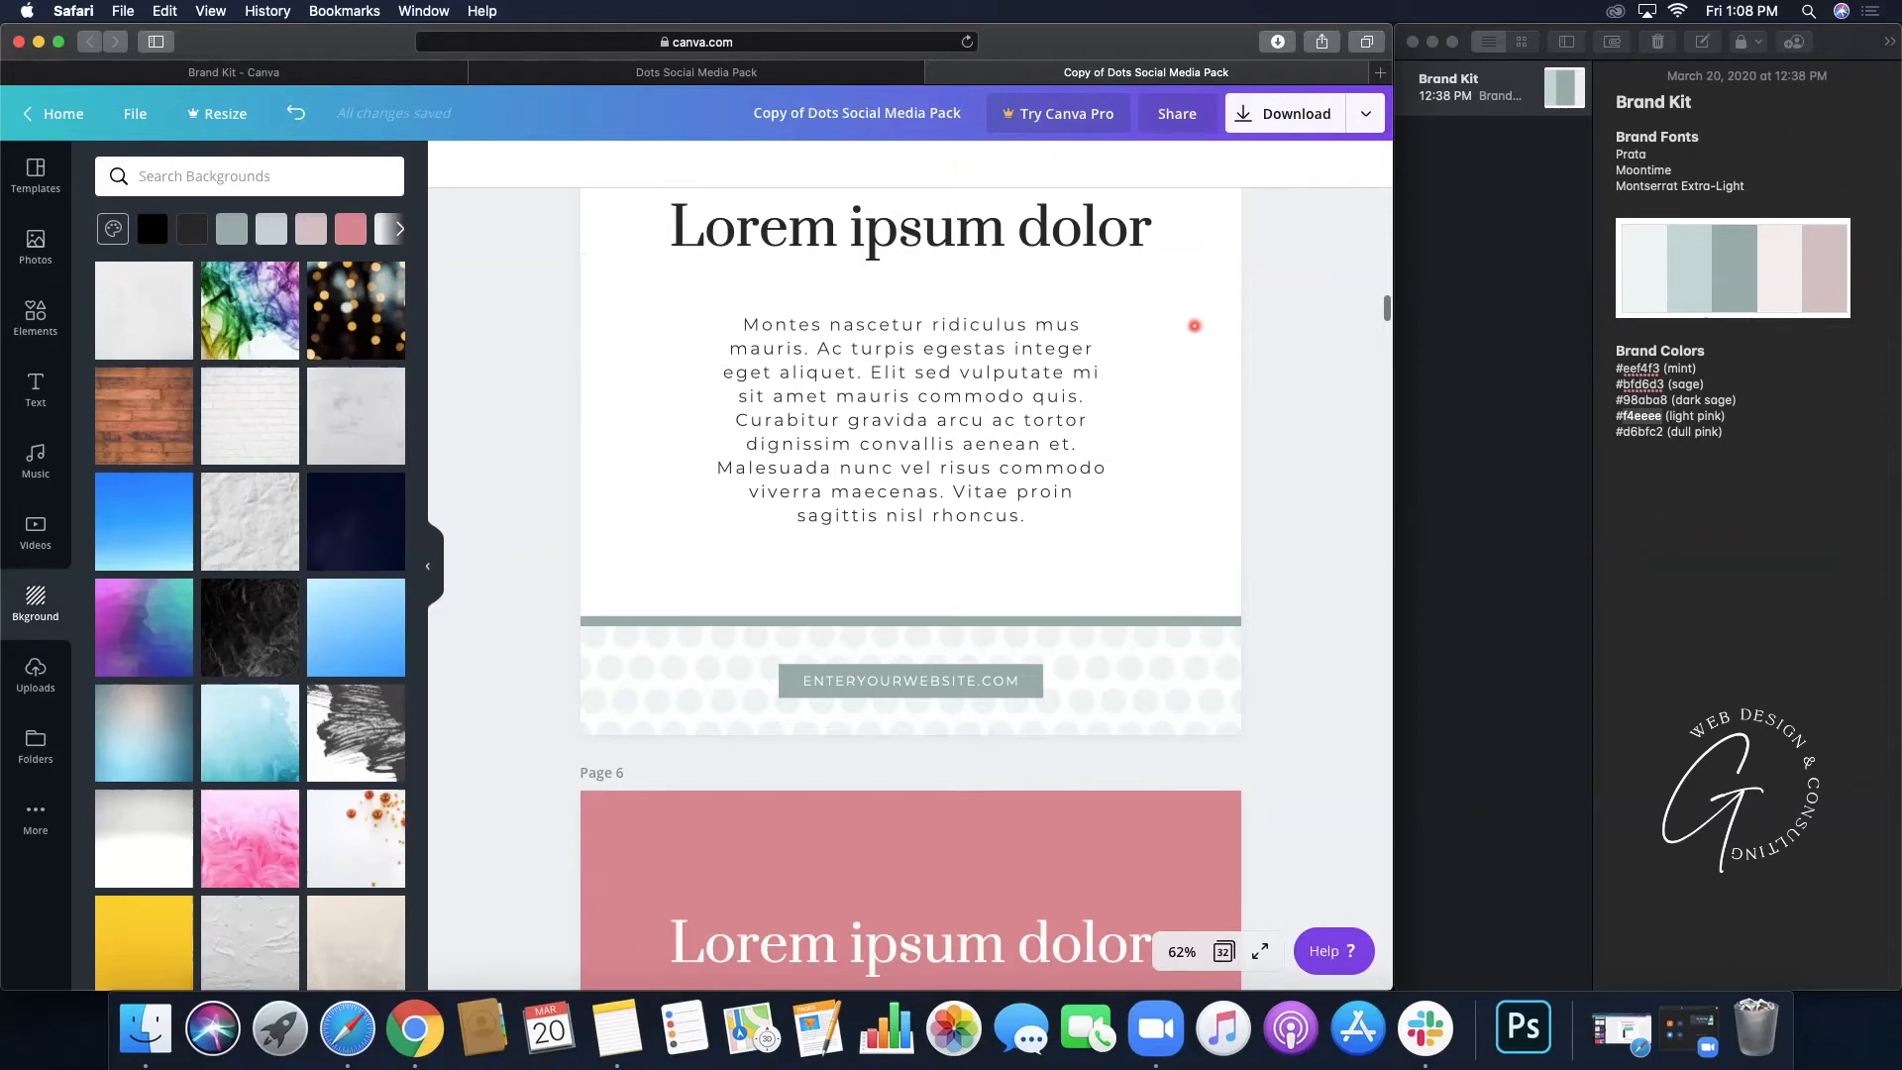
pyautogui.scroll(-10, 1194, 326)
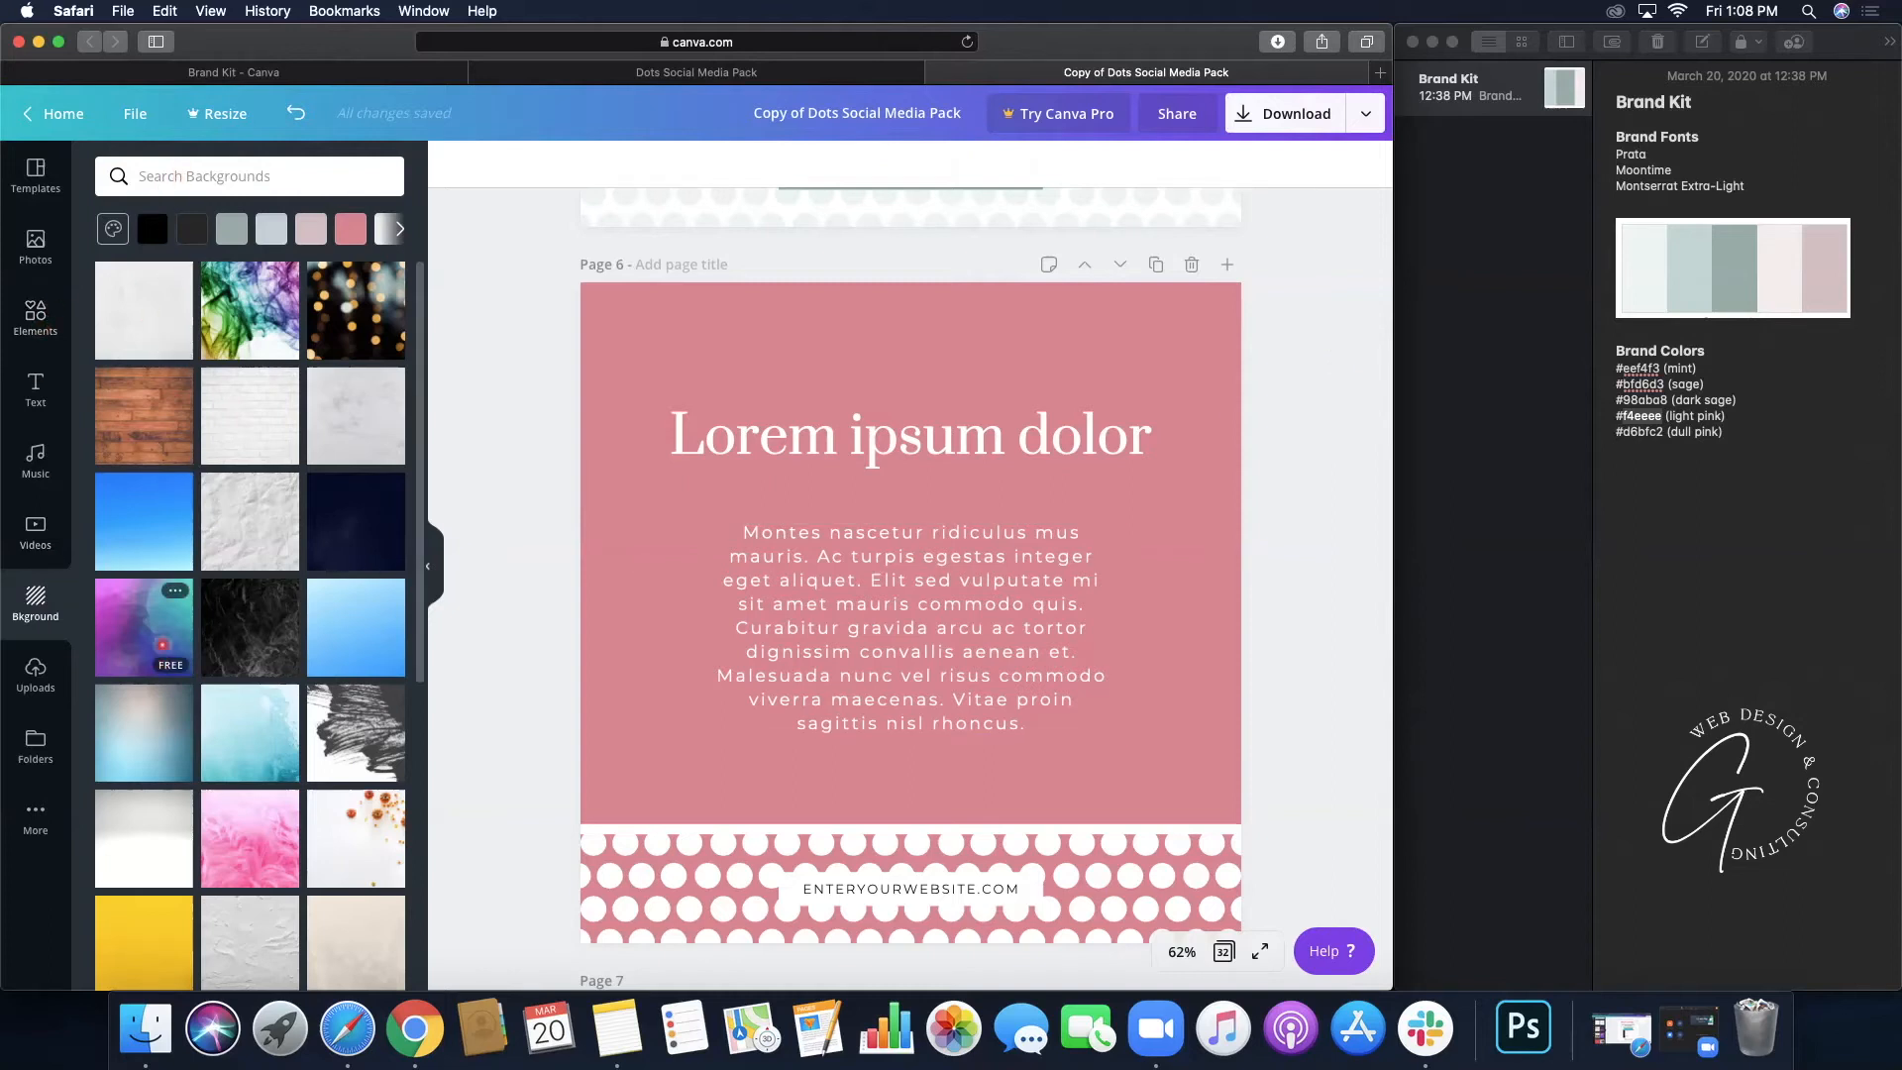
pyautogui.scroll(-3, 162, 645)
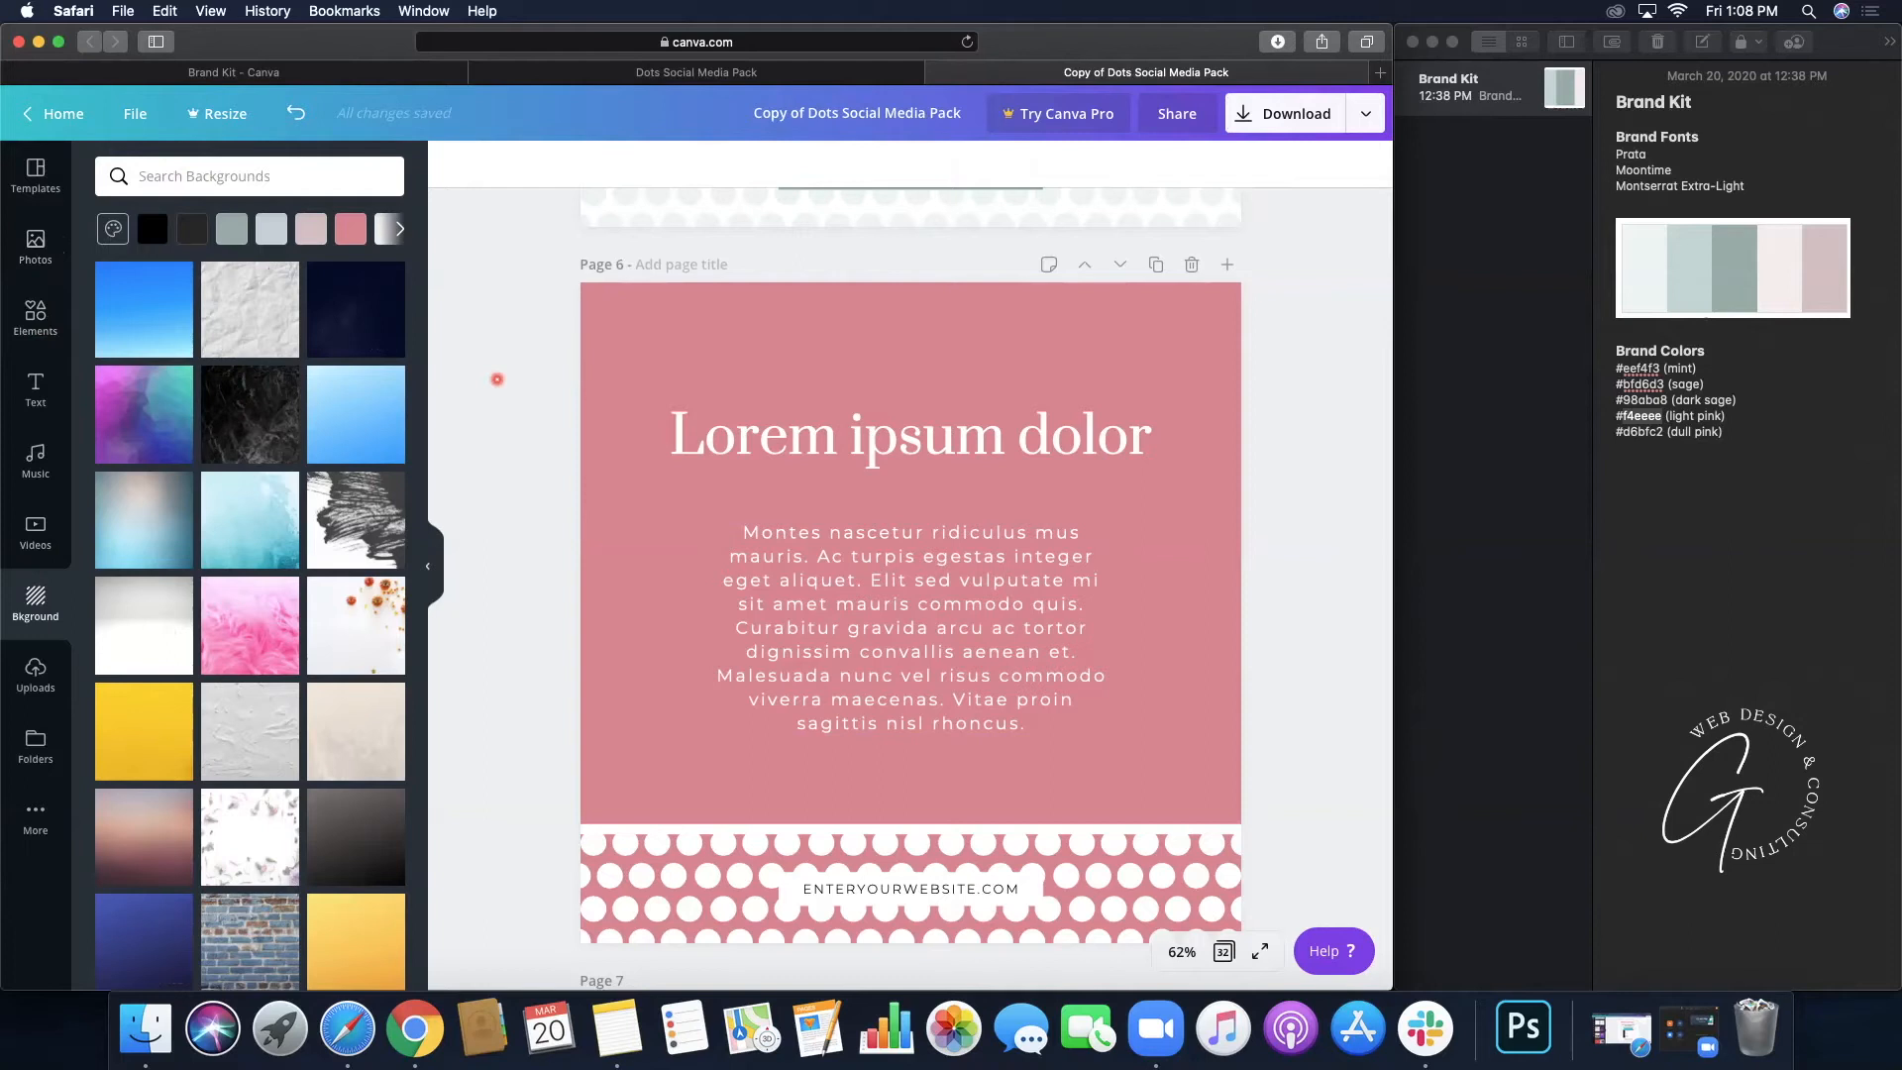
# - Undo a covering watercolour image and set the purple-to-teal low-poly gradient as page 6's background
pyautogui.moveTo(127, 415); pyautogui.dragTo(616, 343)
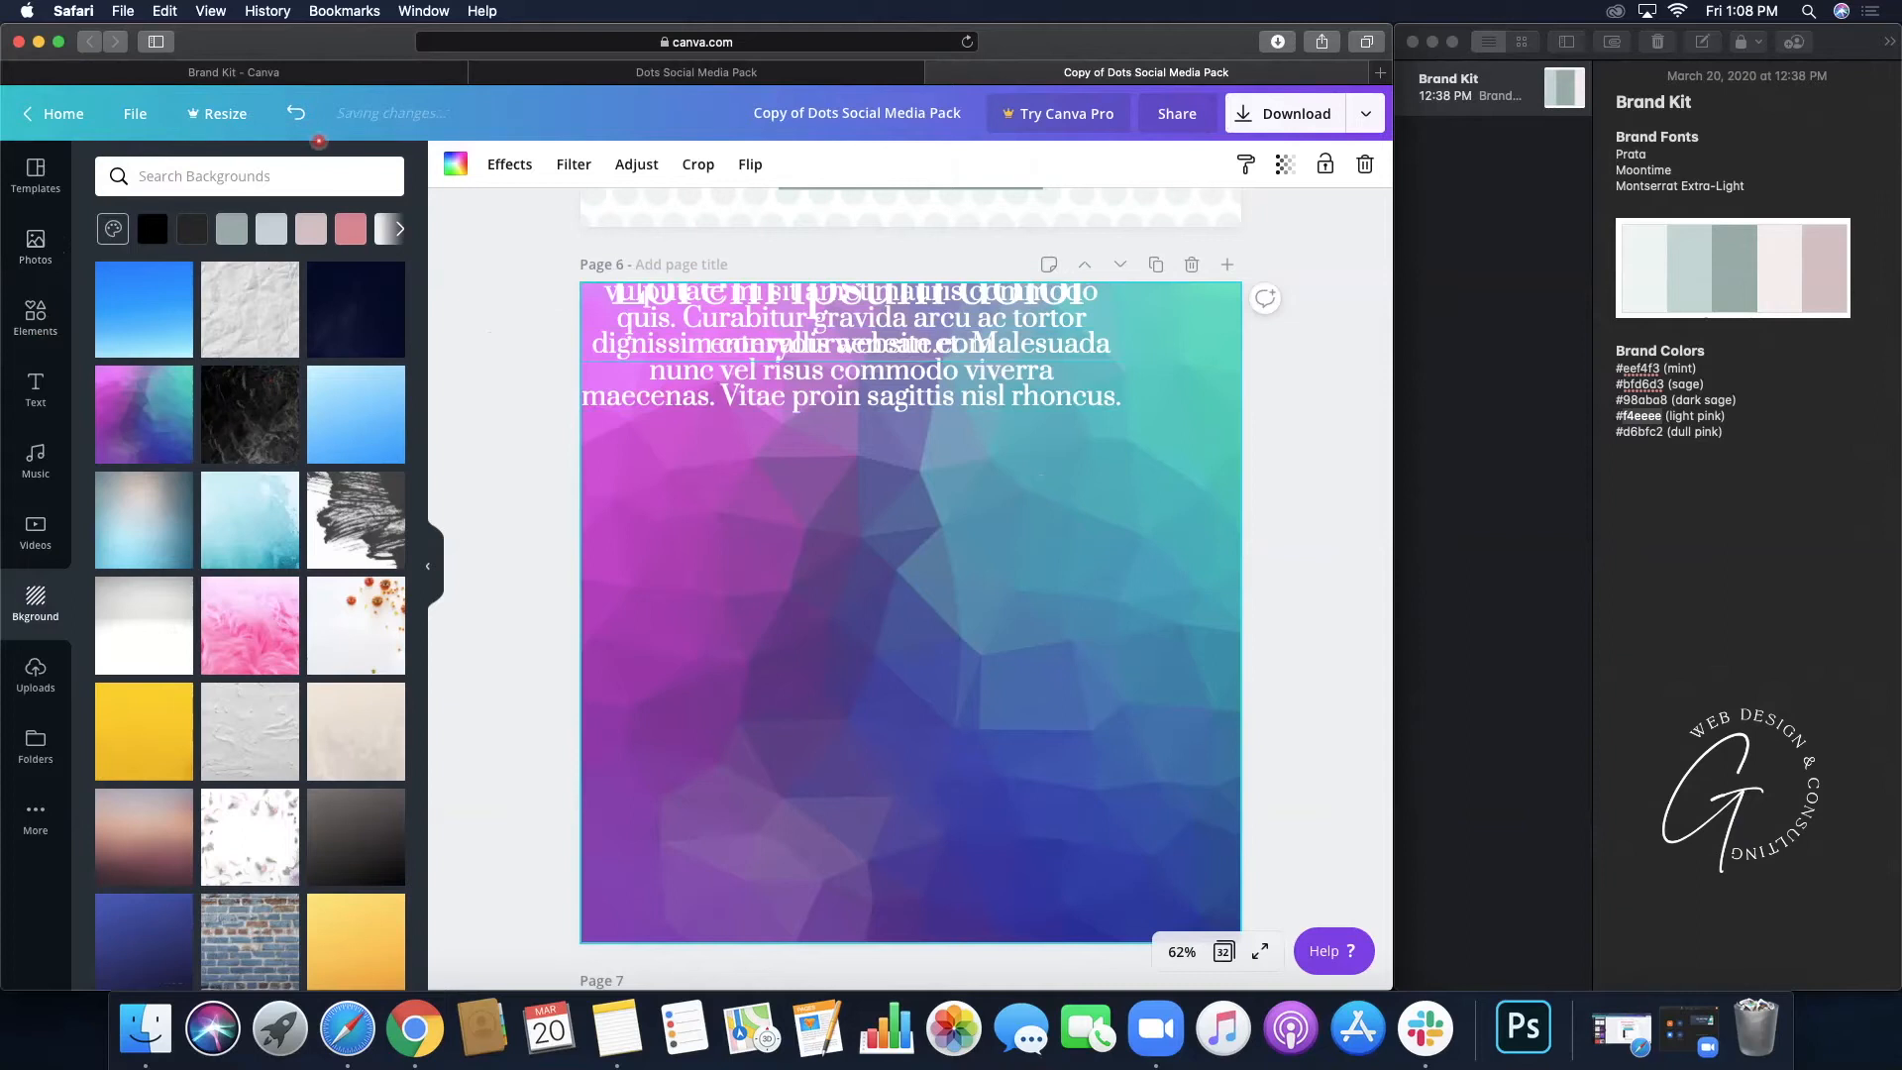
pyautogui.click(295, 117)
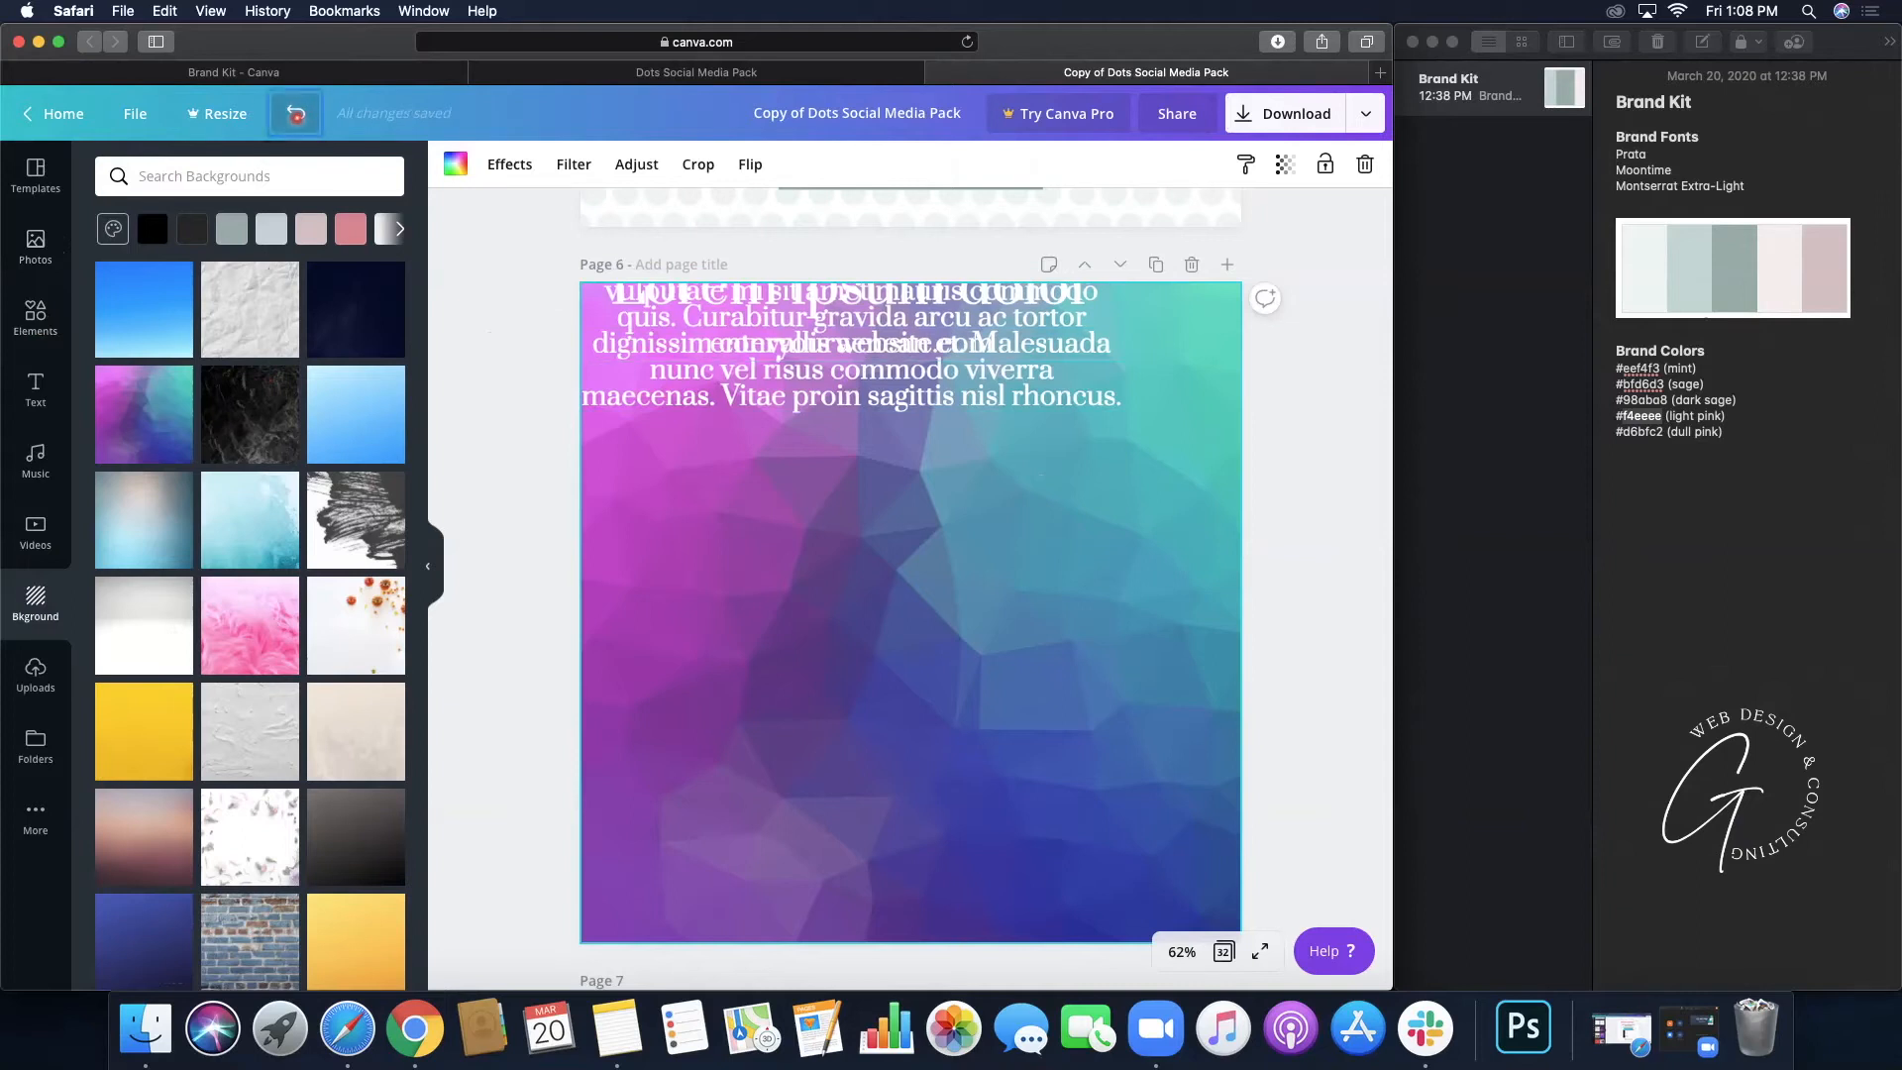
pyautogui.click(151, 408)
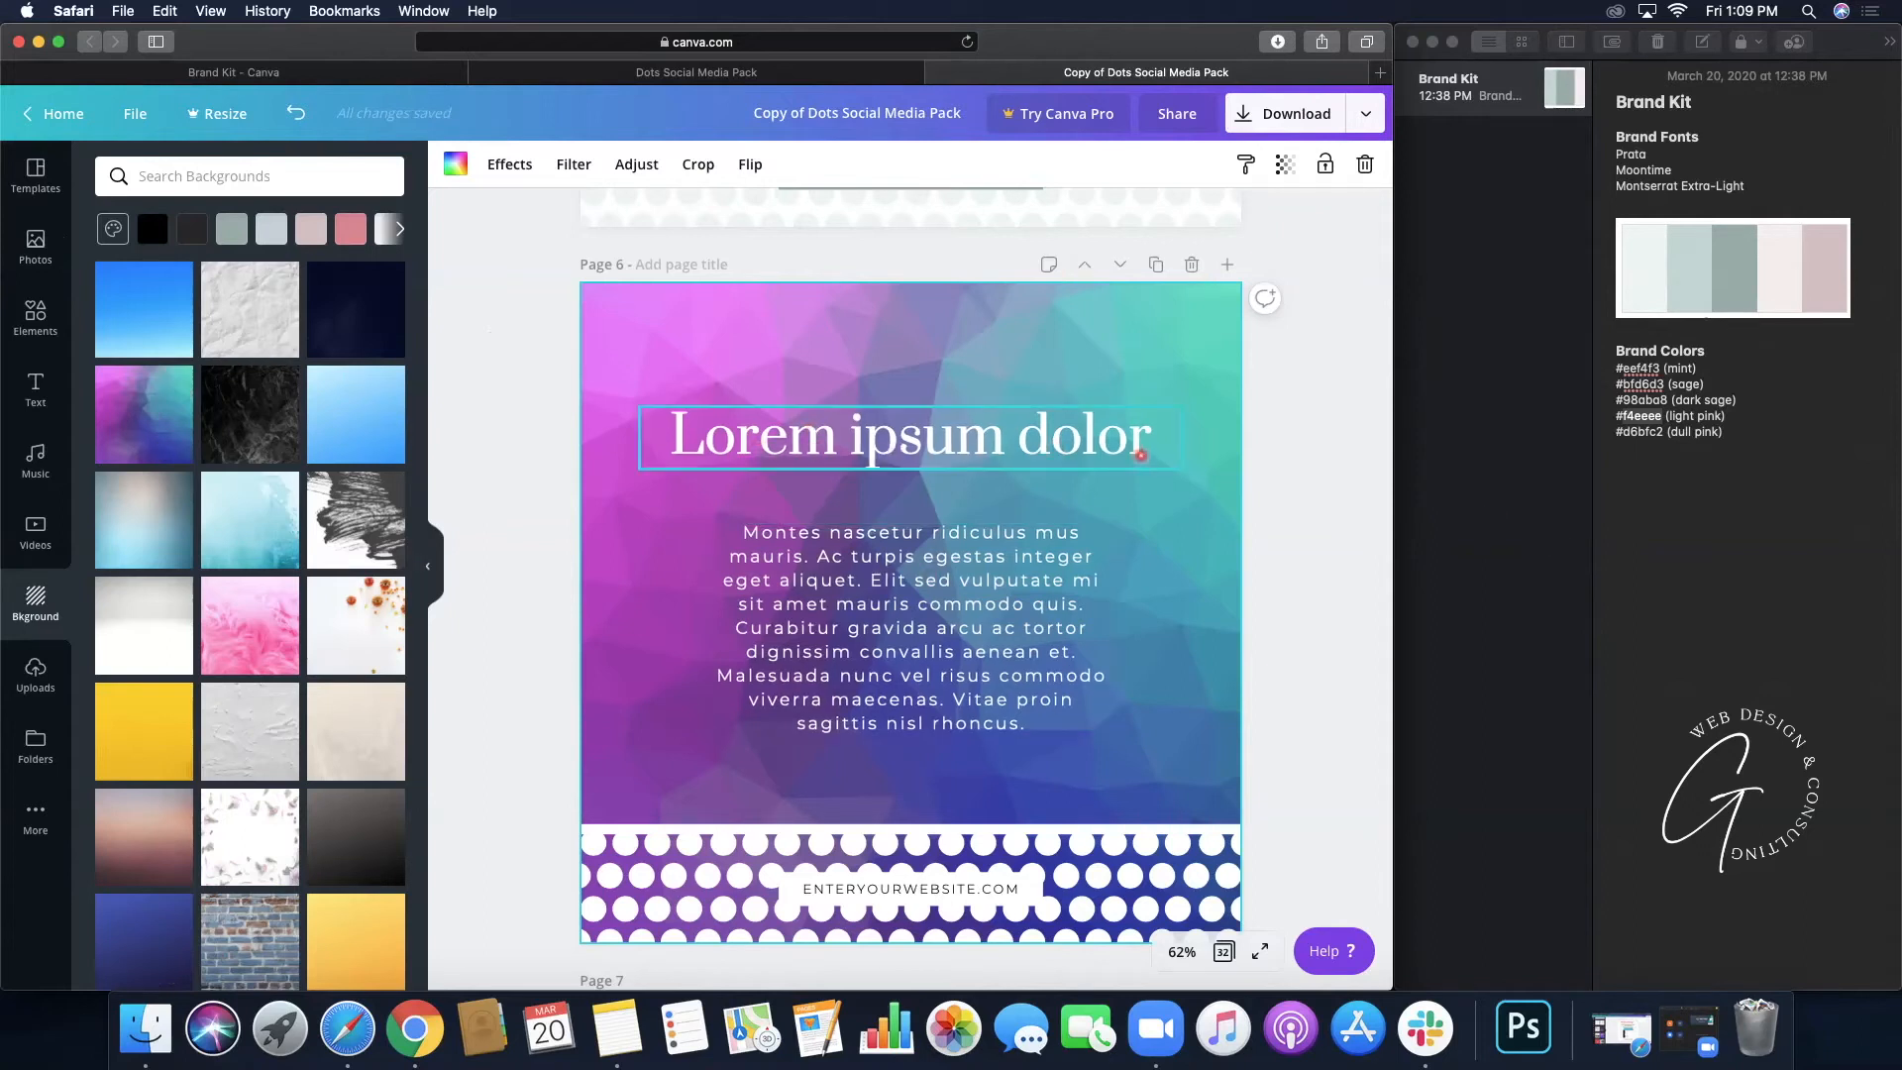
pyautogui.scroll(-3, 966, 690)
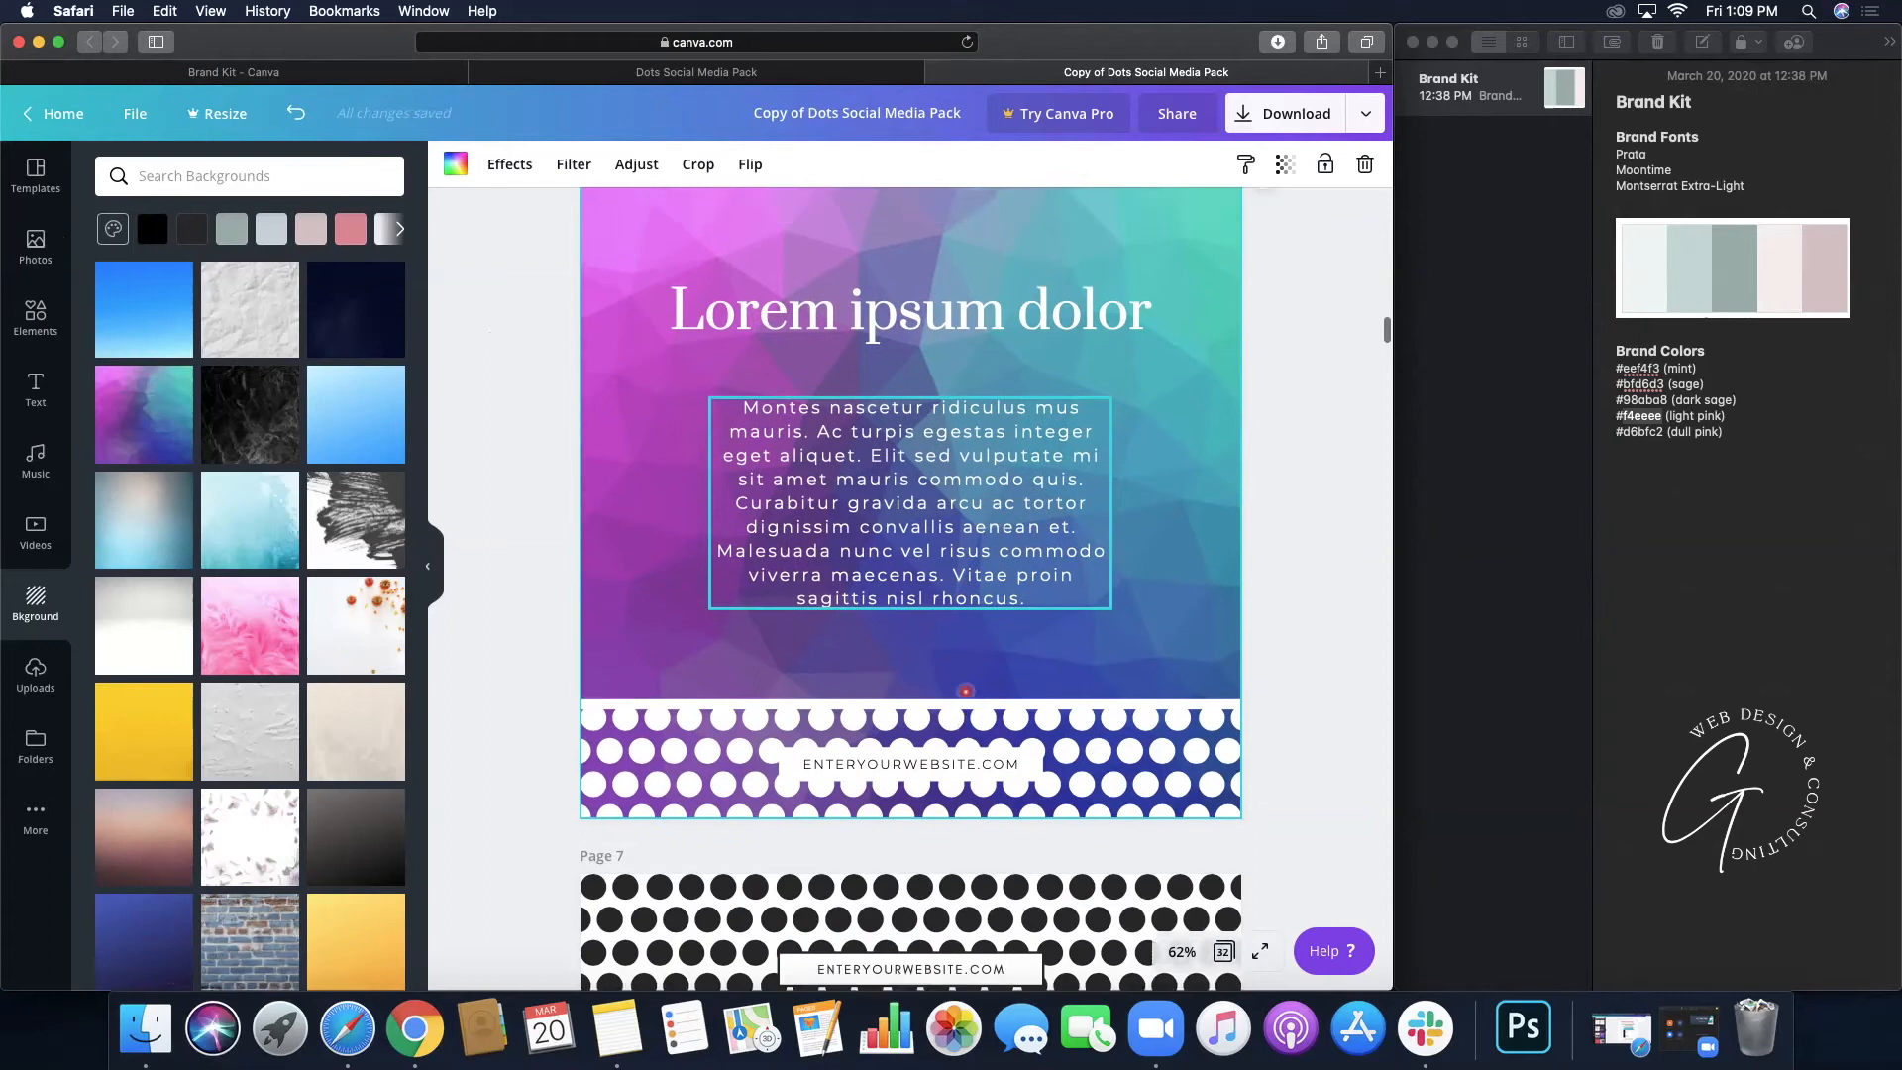
pyautogui.scroll(4, 965, 690)
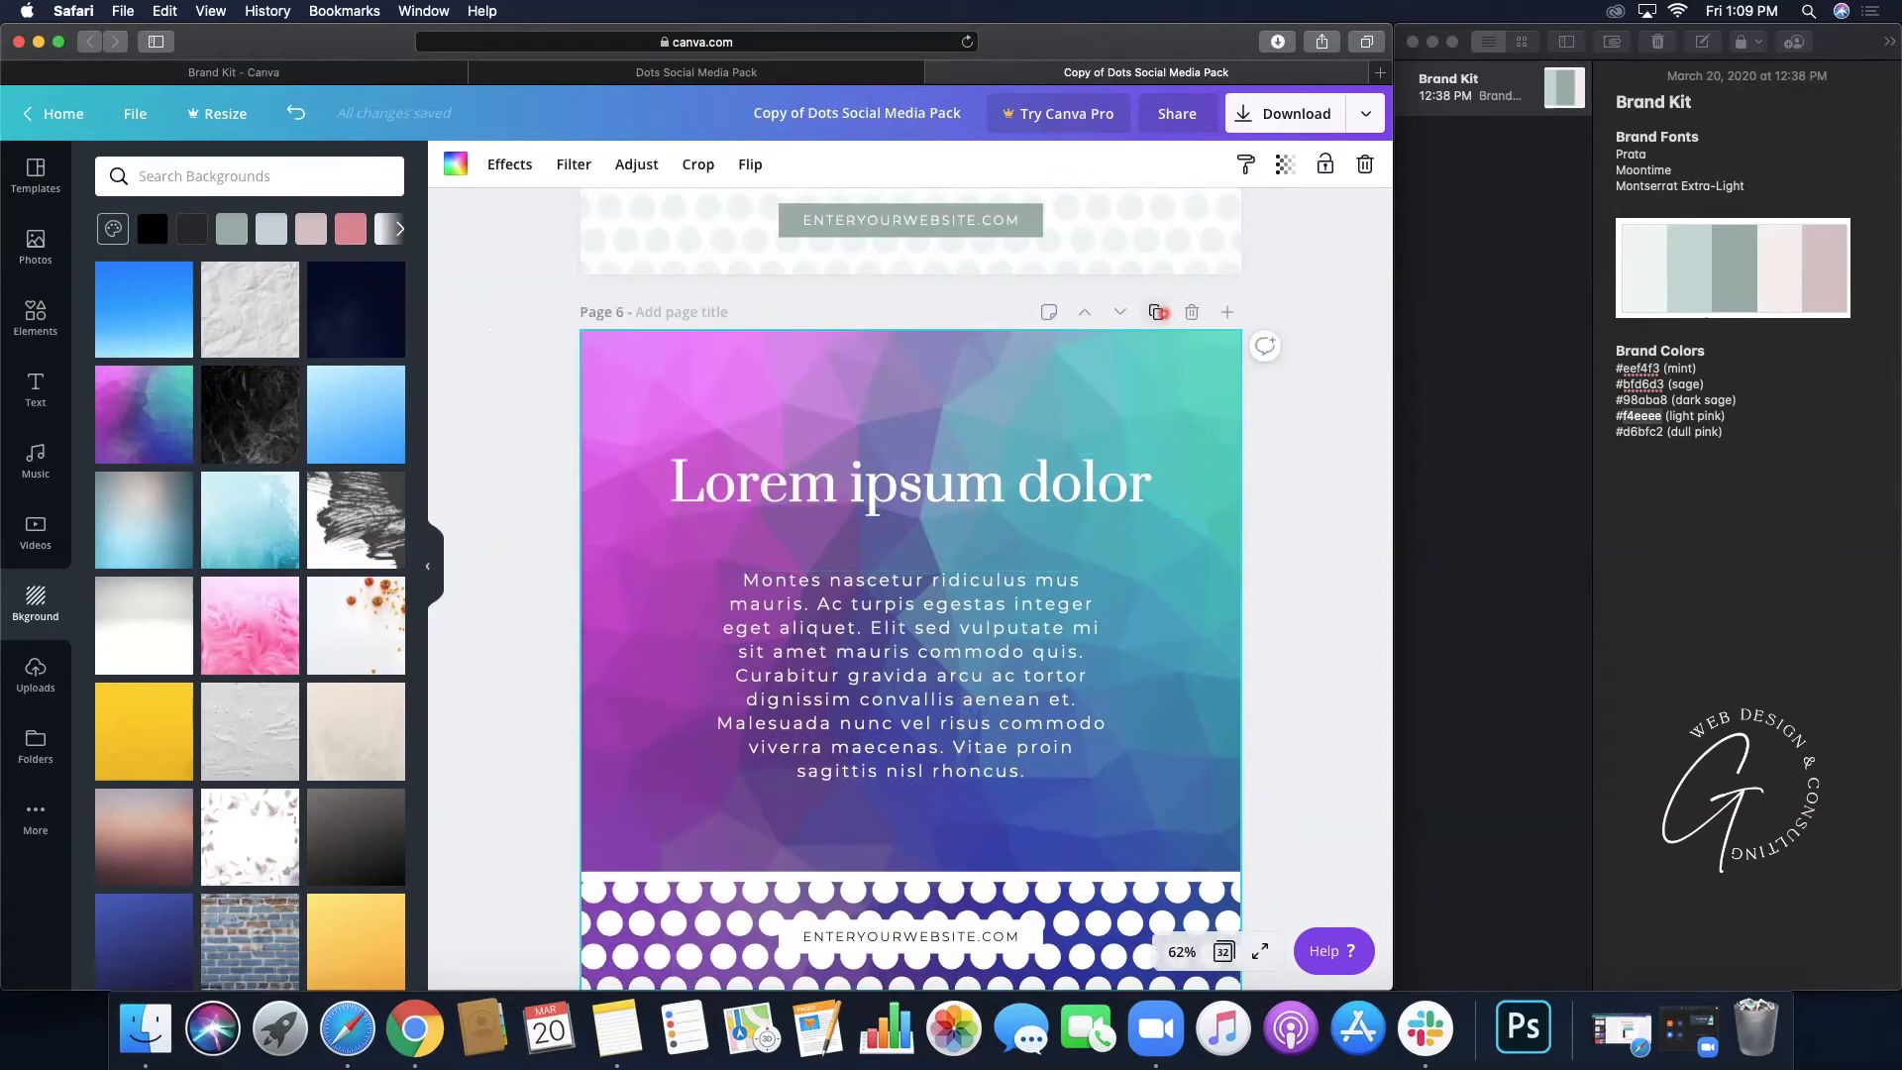
# - Duplicate page 6 as page 7, then start a search in the Photos library
pyautogui.click(1156, 312)
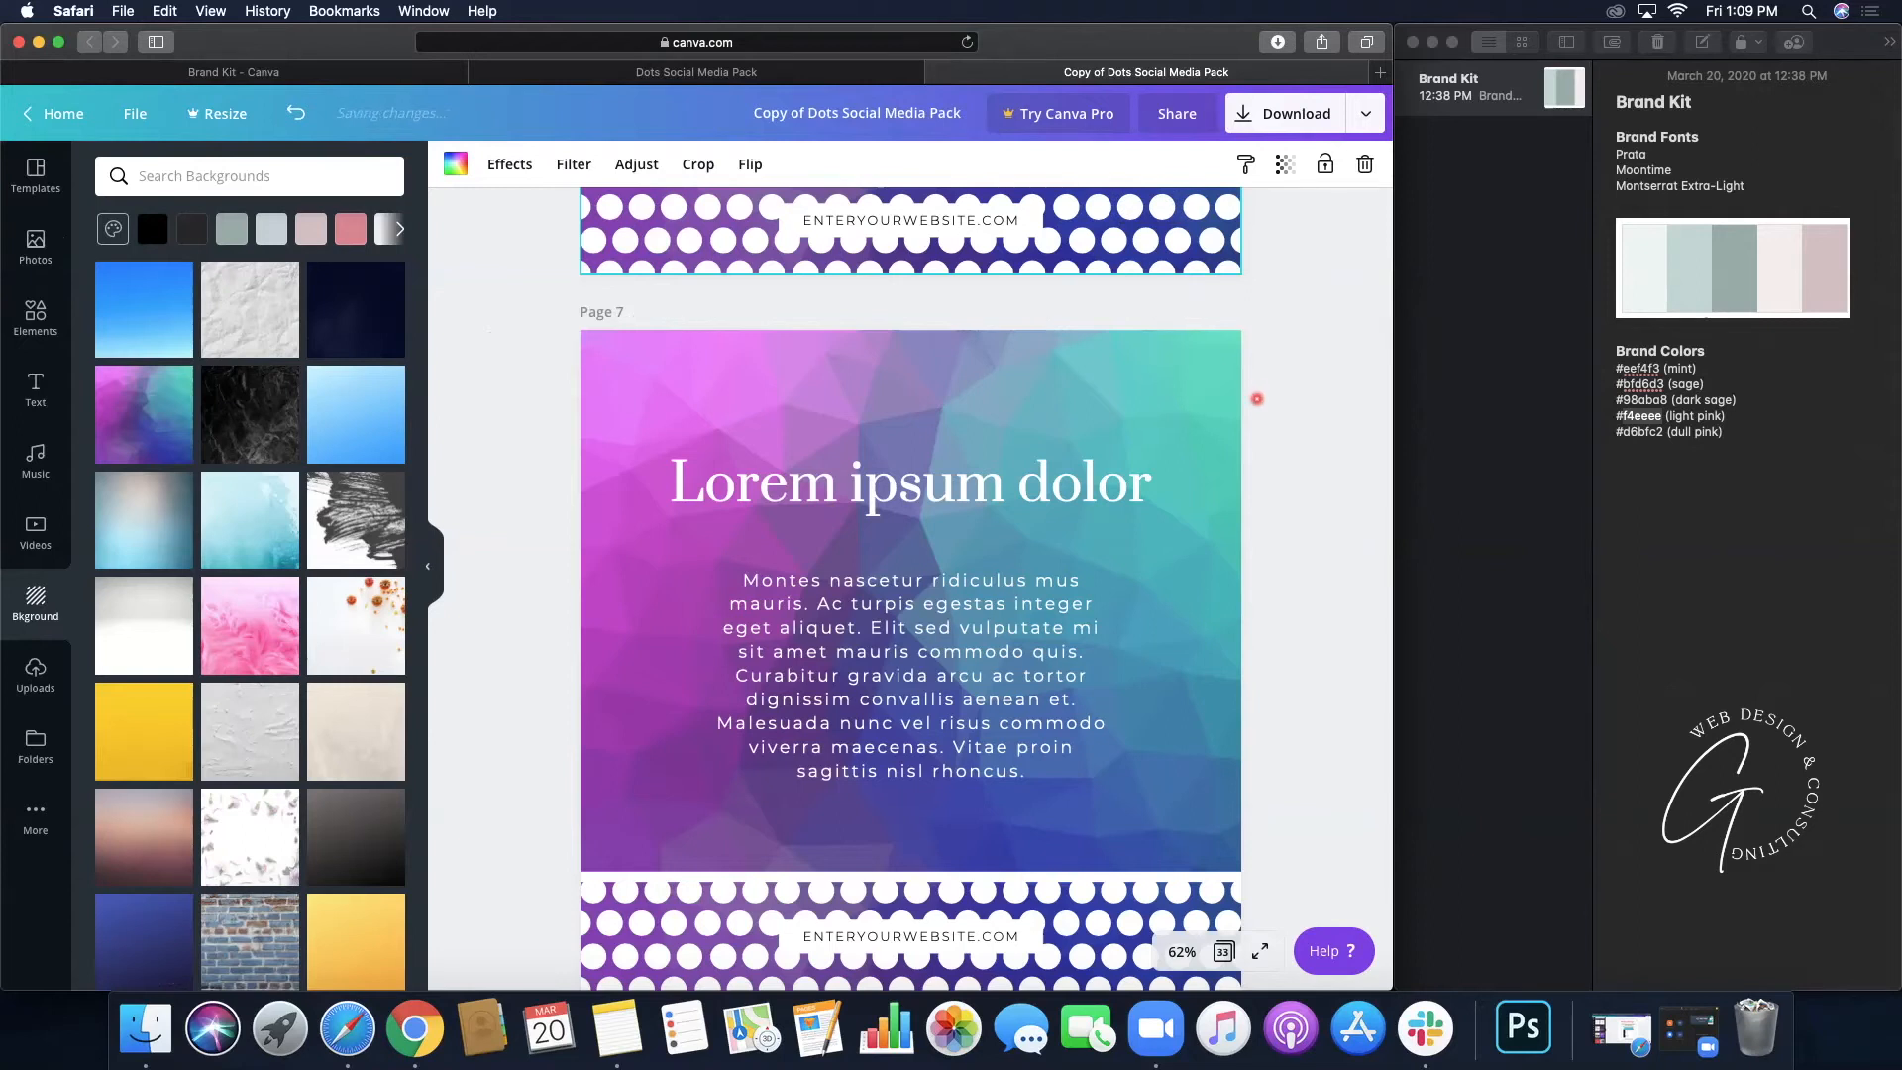
pyautogui.scroll(-2, 1256, 399)
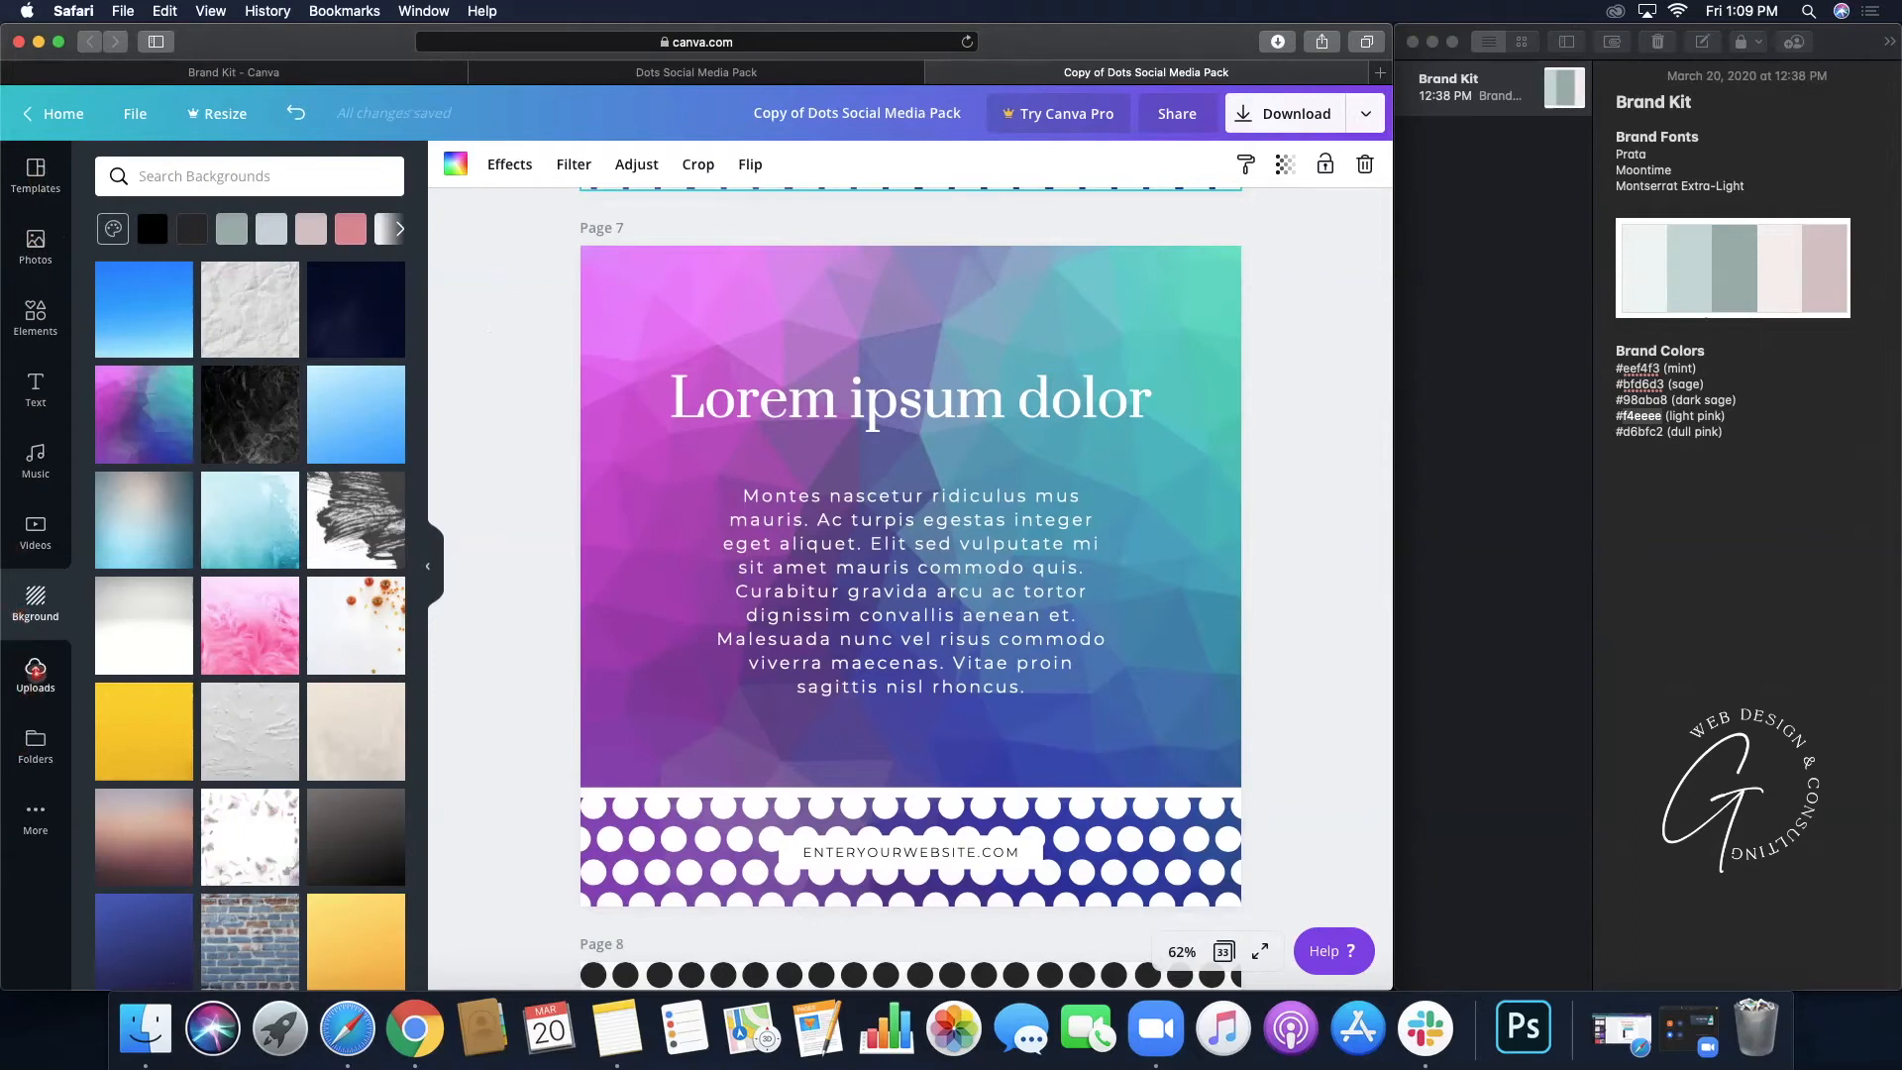
pyautogui.click(36, 672)
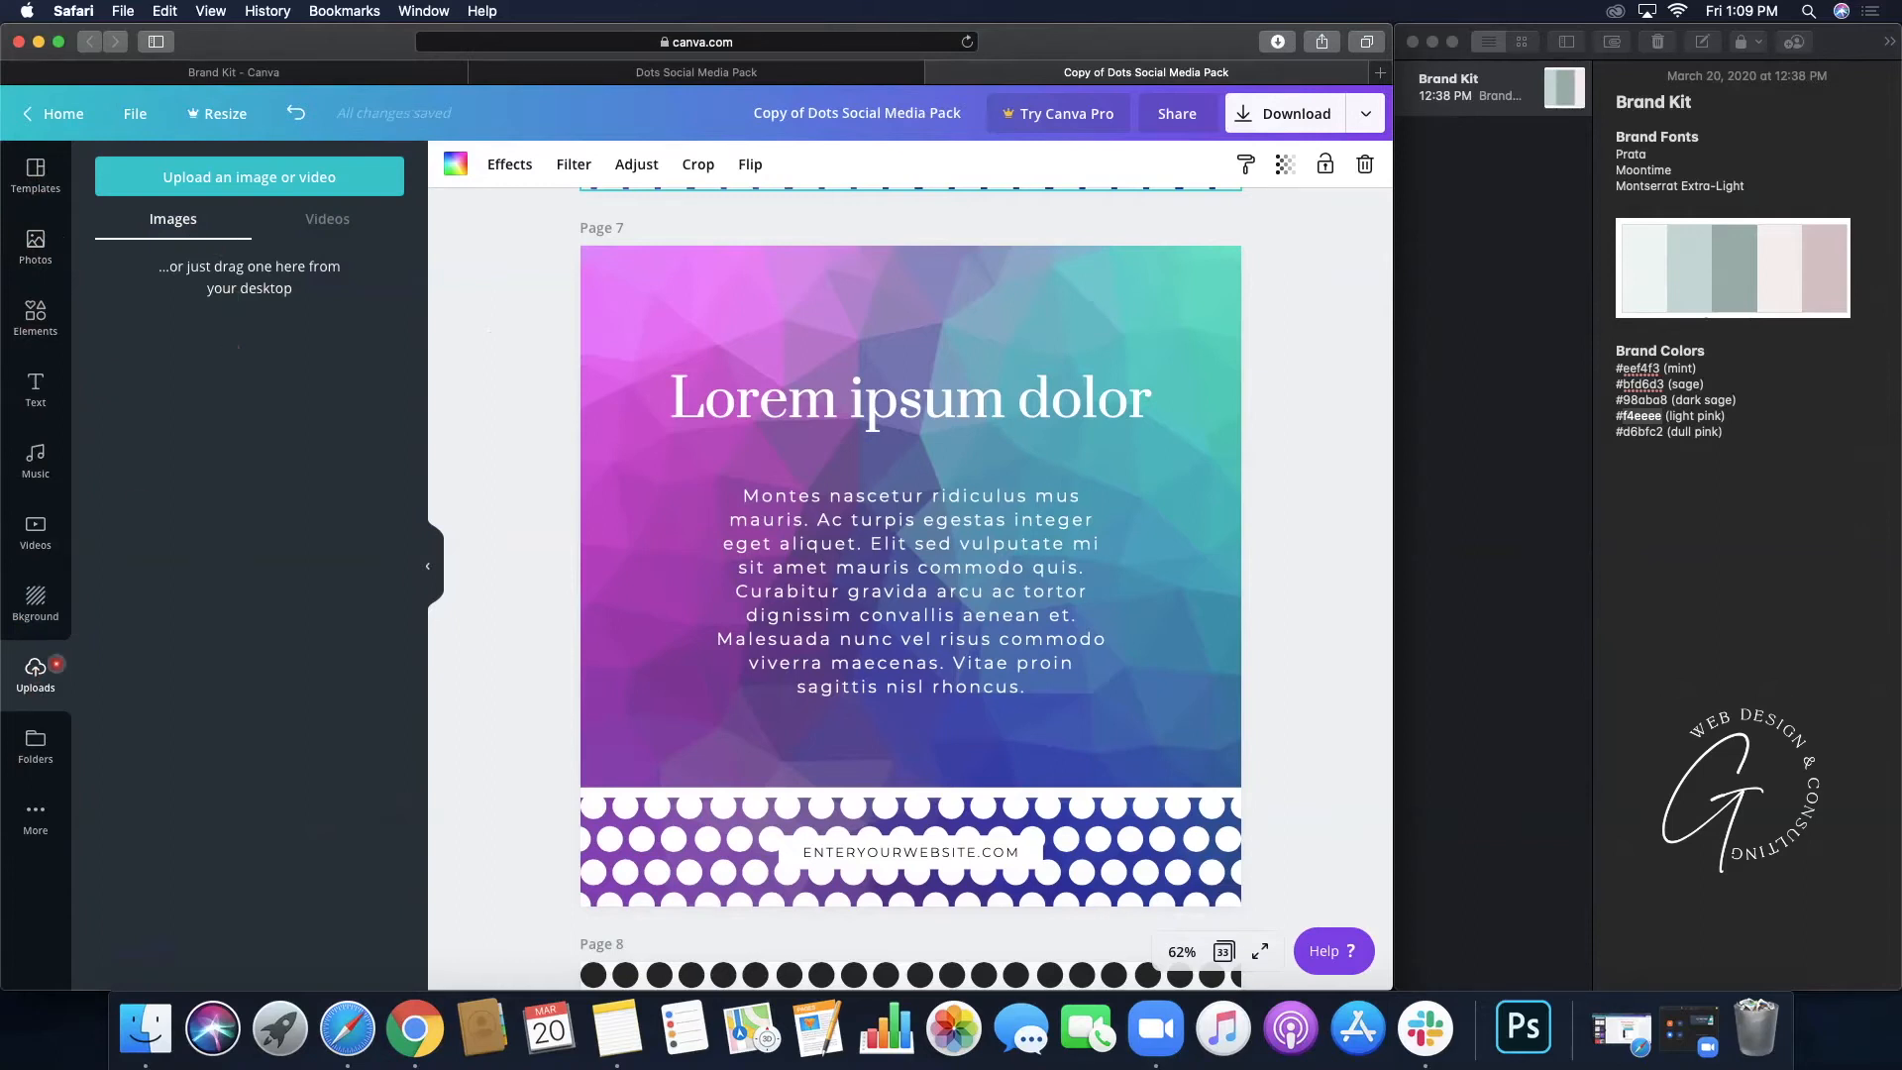
pyautogui.click(36, 747)
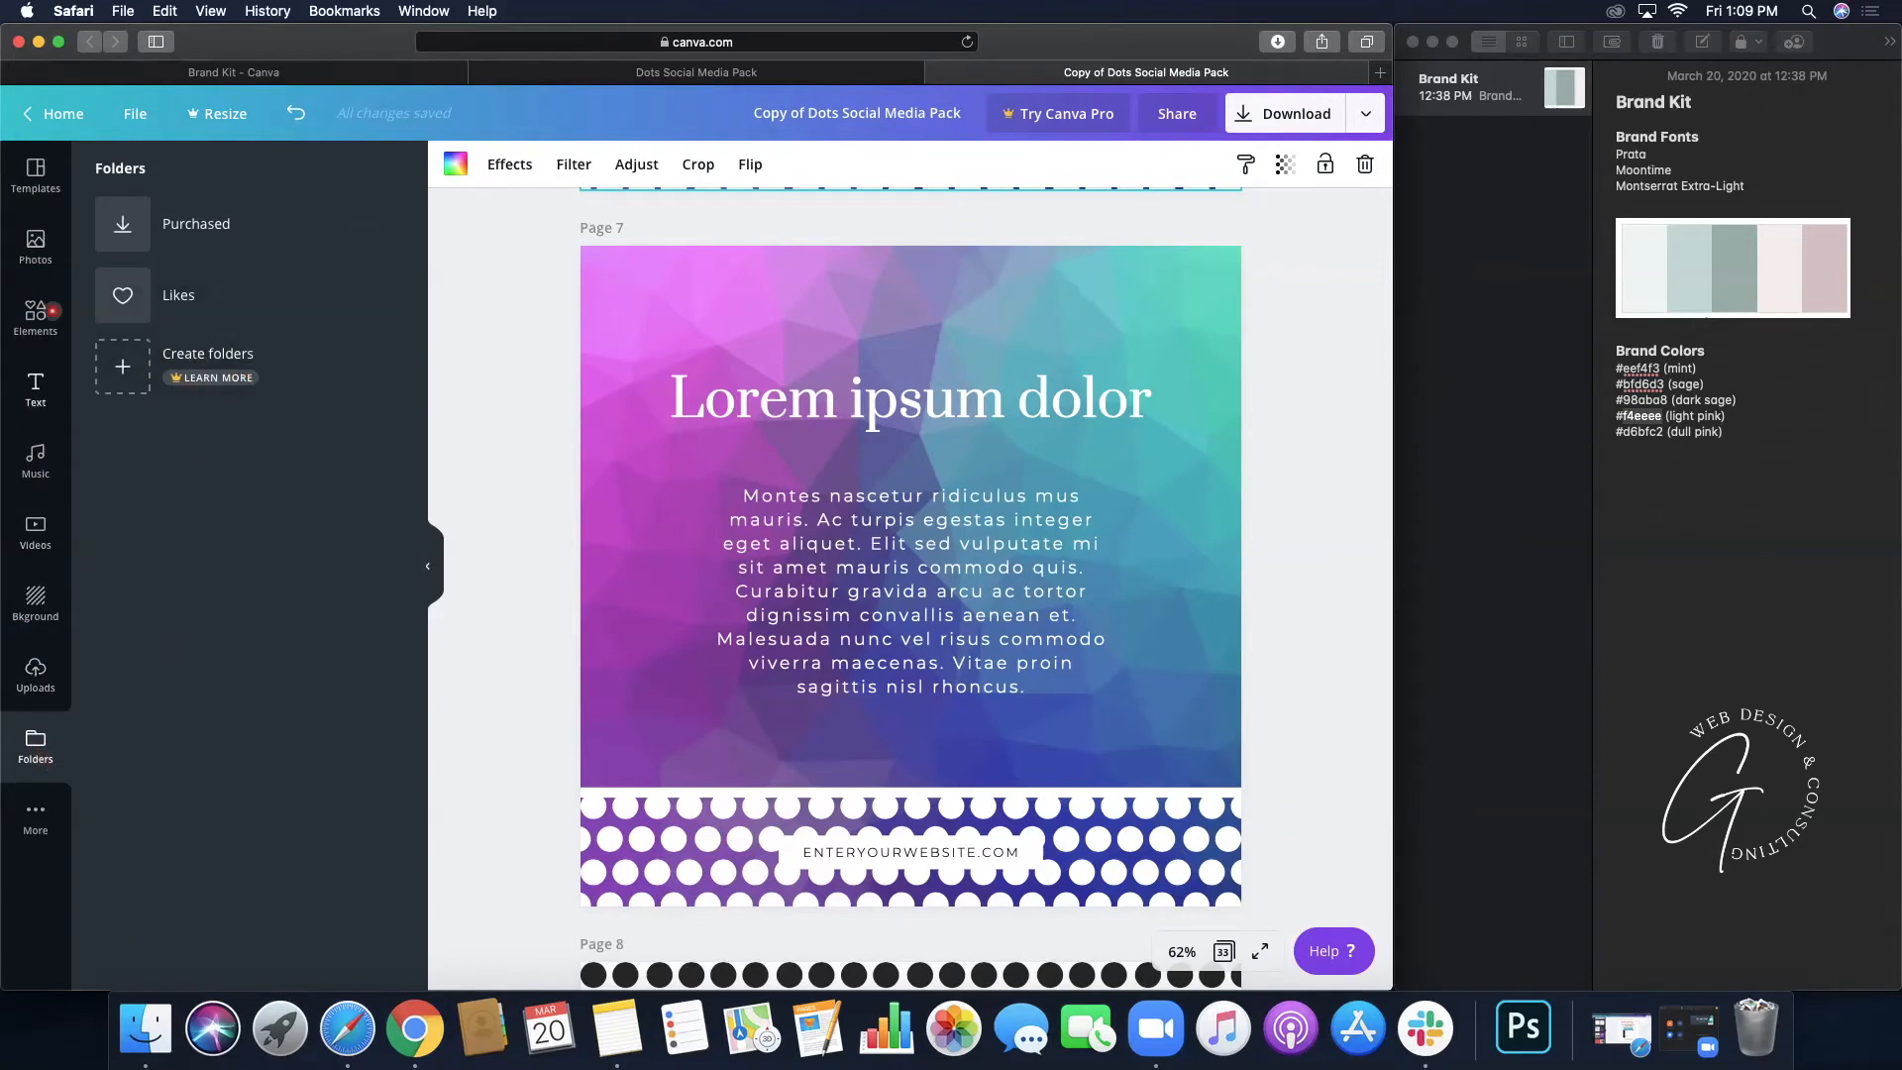
pyautogui.click(36, 242)
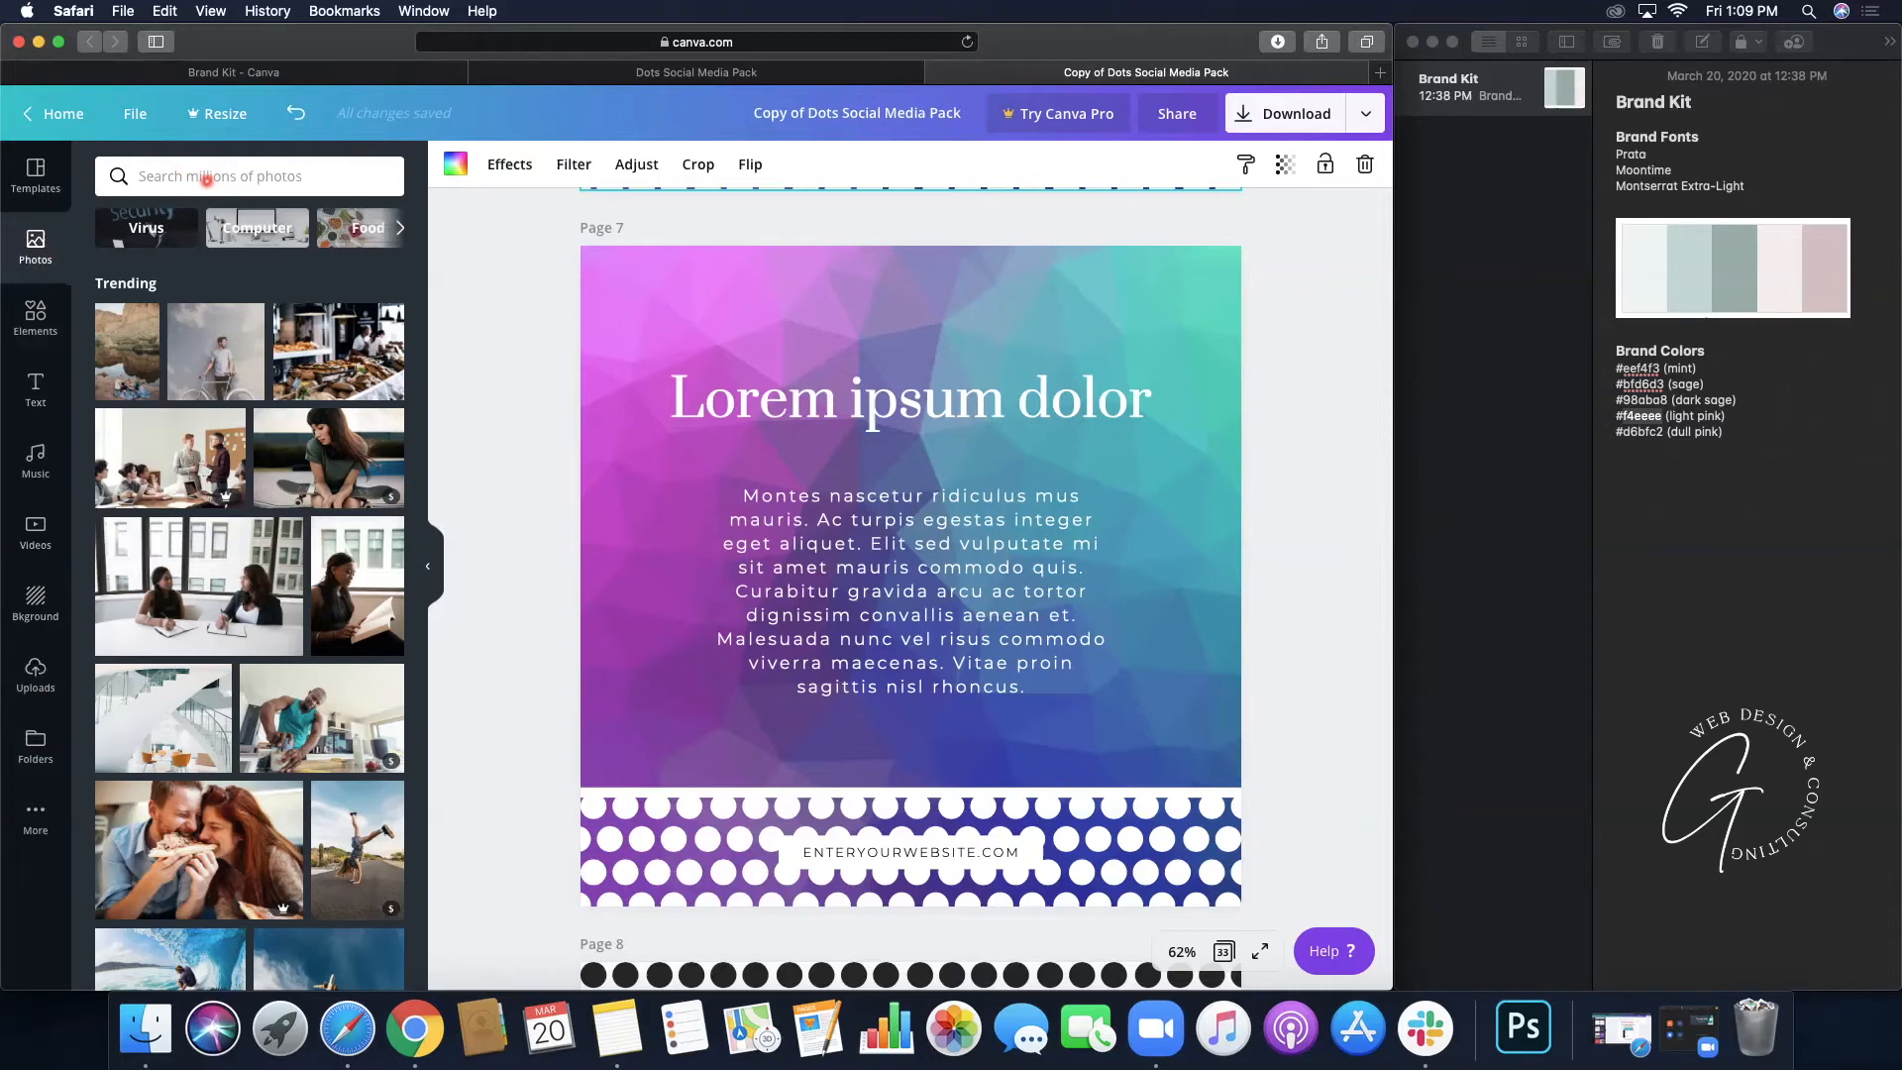
pyautogui.click(207, 181)
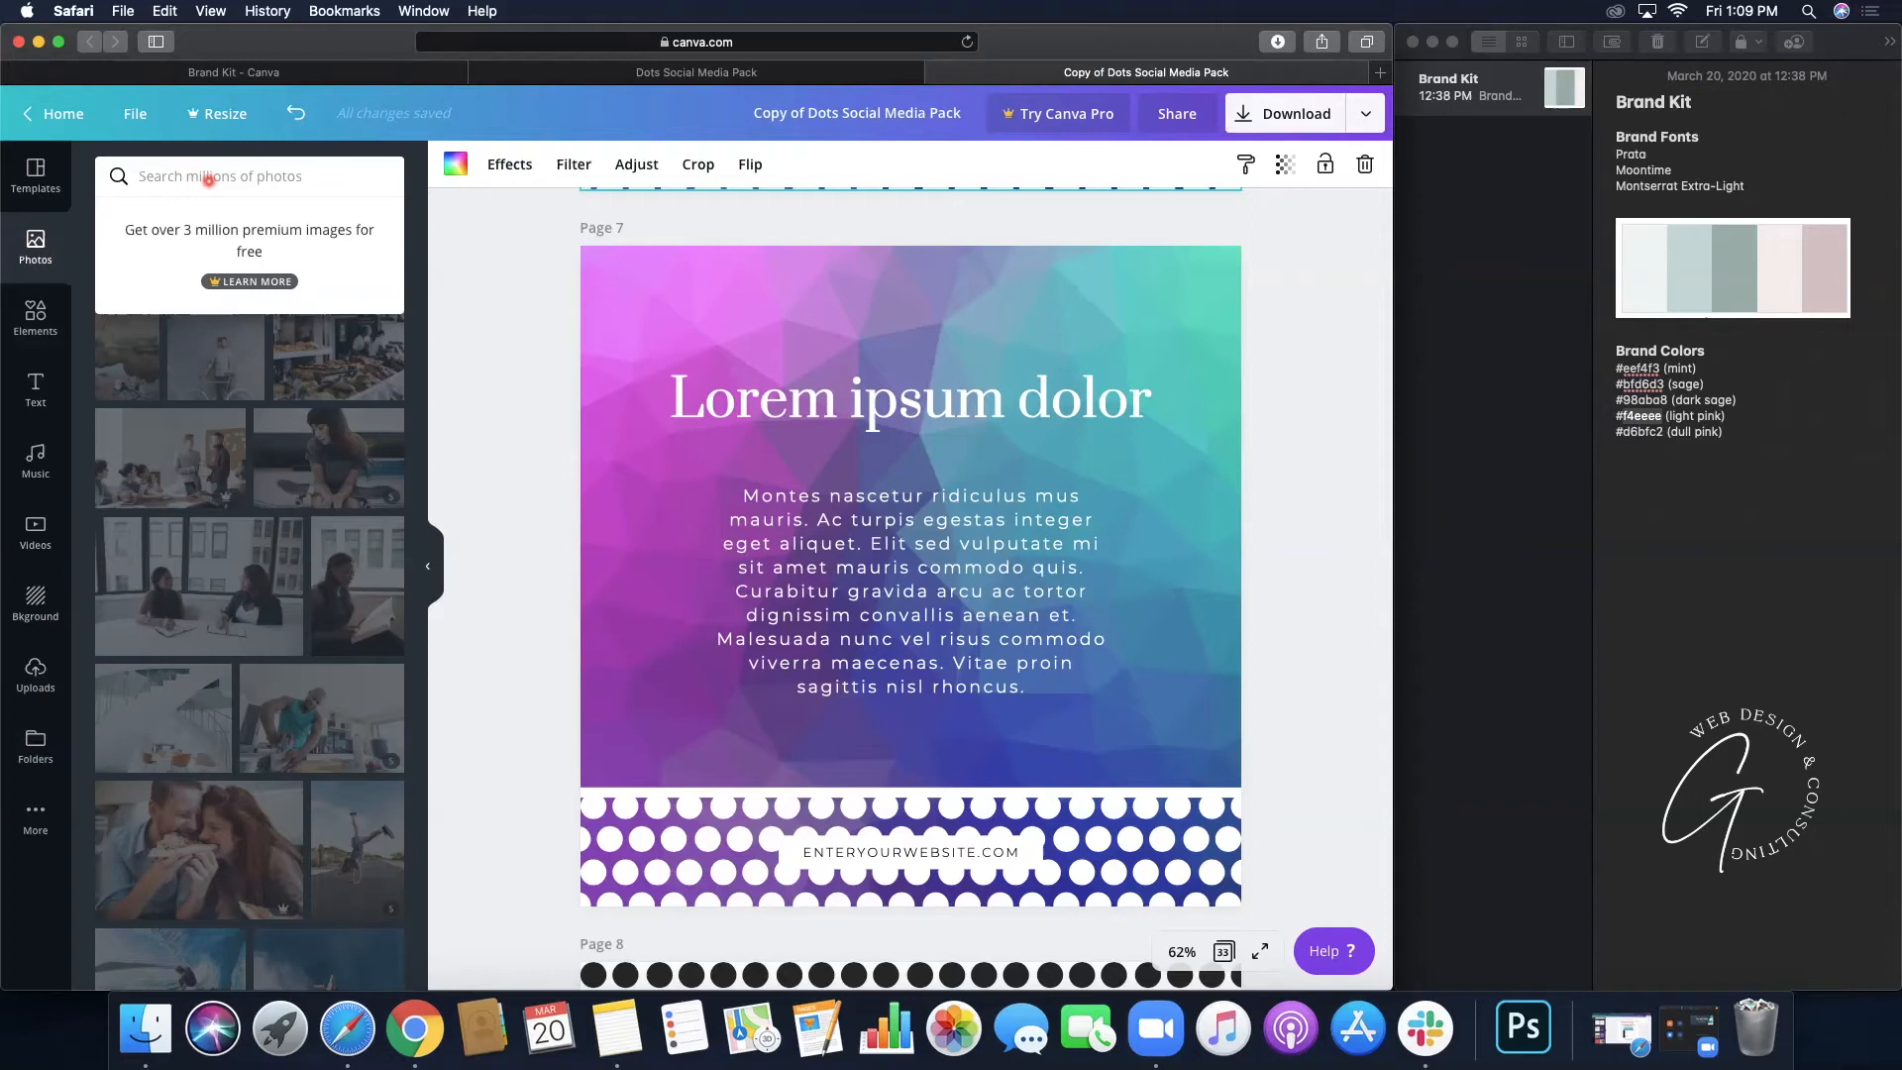
# - Search Photos for 'hair' and set the pink-haired woman photo as page 7's background
pyautogui.write('ha')
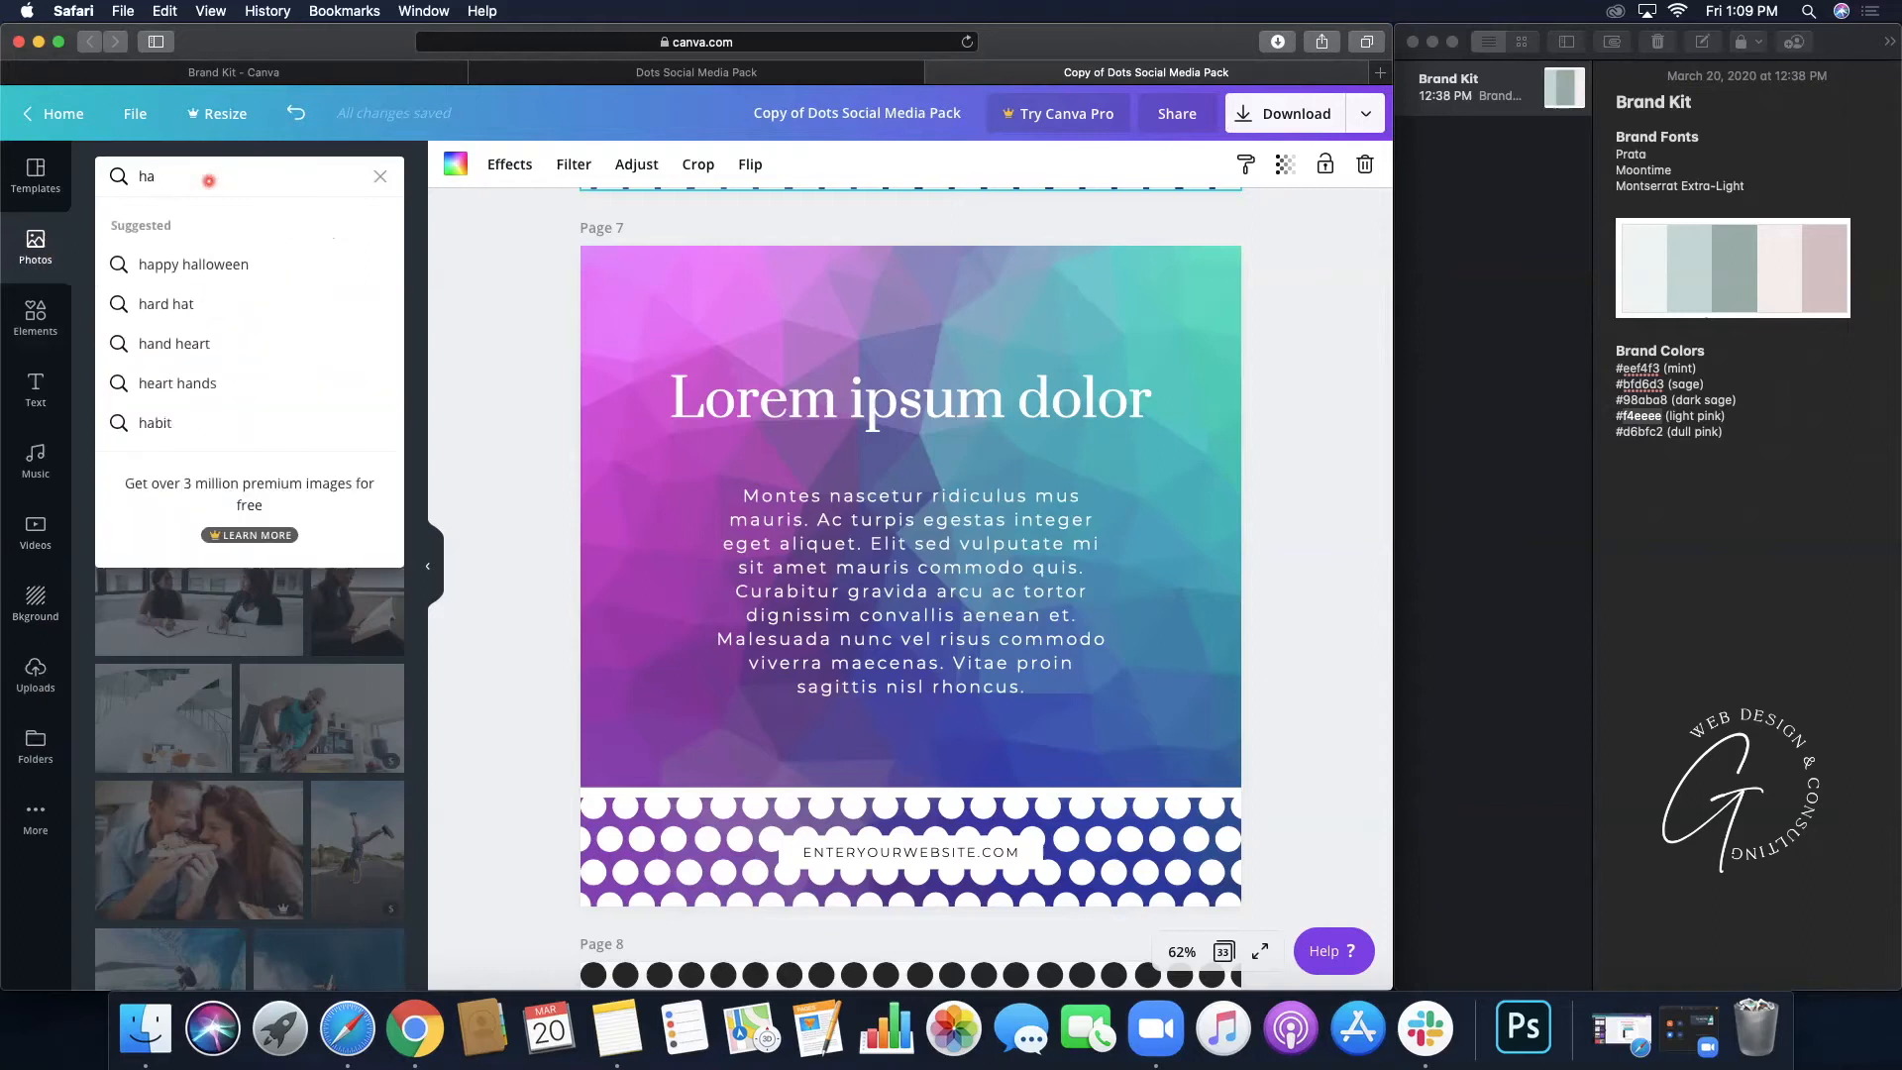
pyautogui.write('ir')
pyautogui.press('Return')
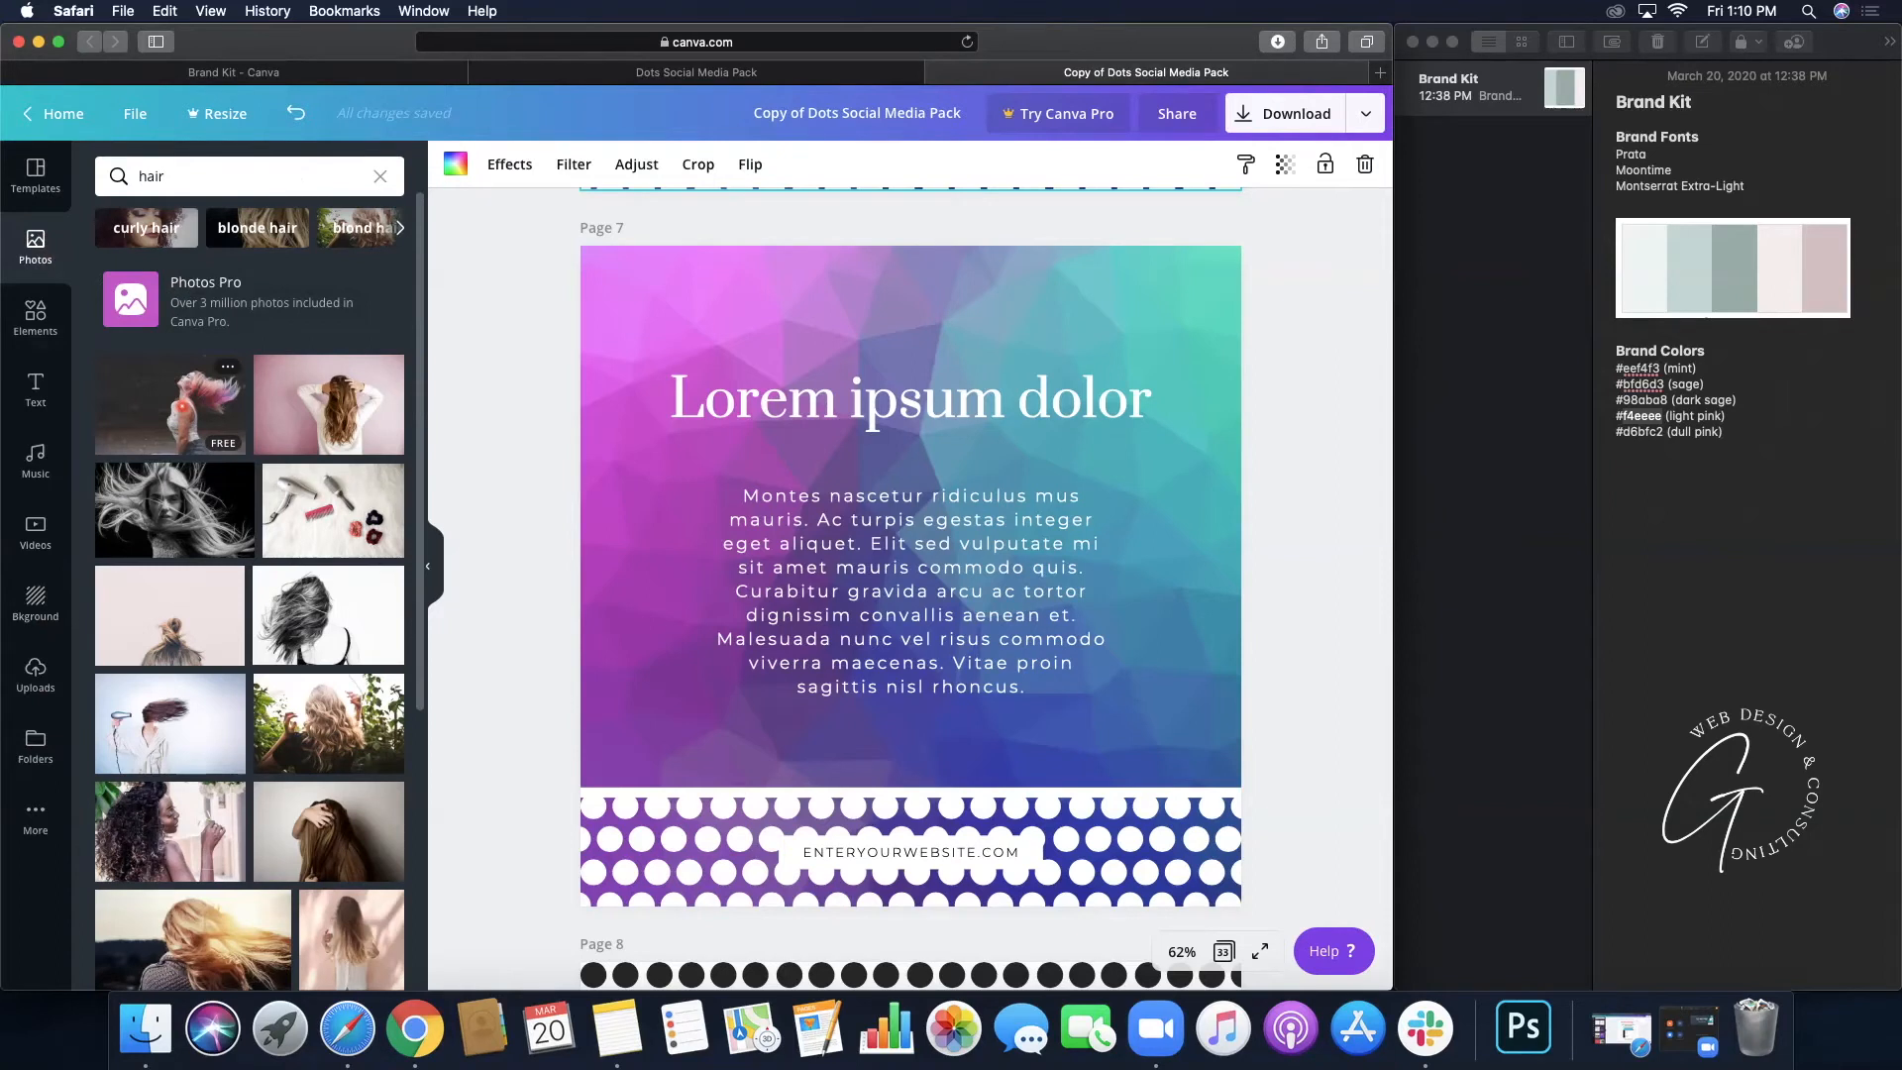
pyautogui.moveTo(245, 400); pyautogui.dragTo(592, 397)
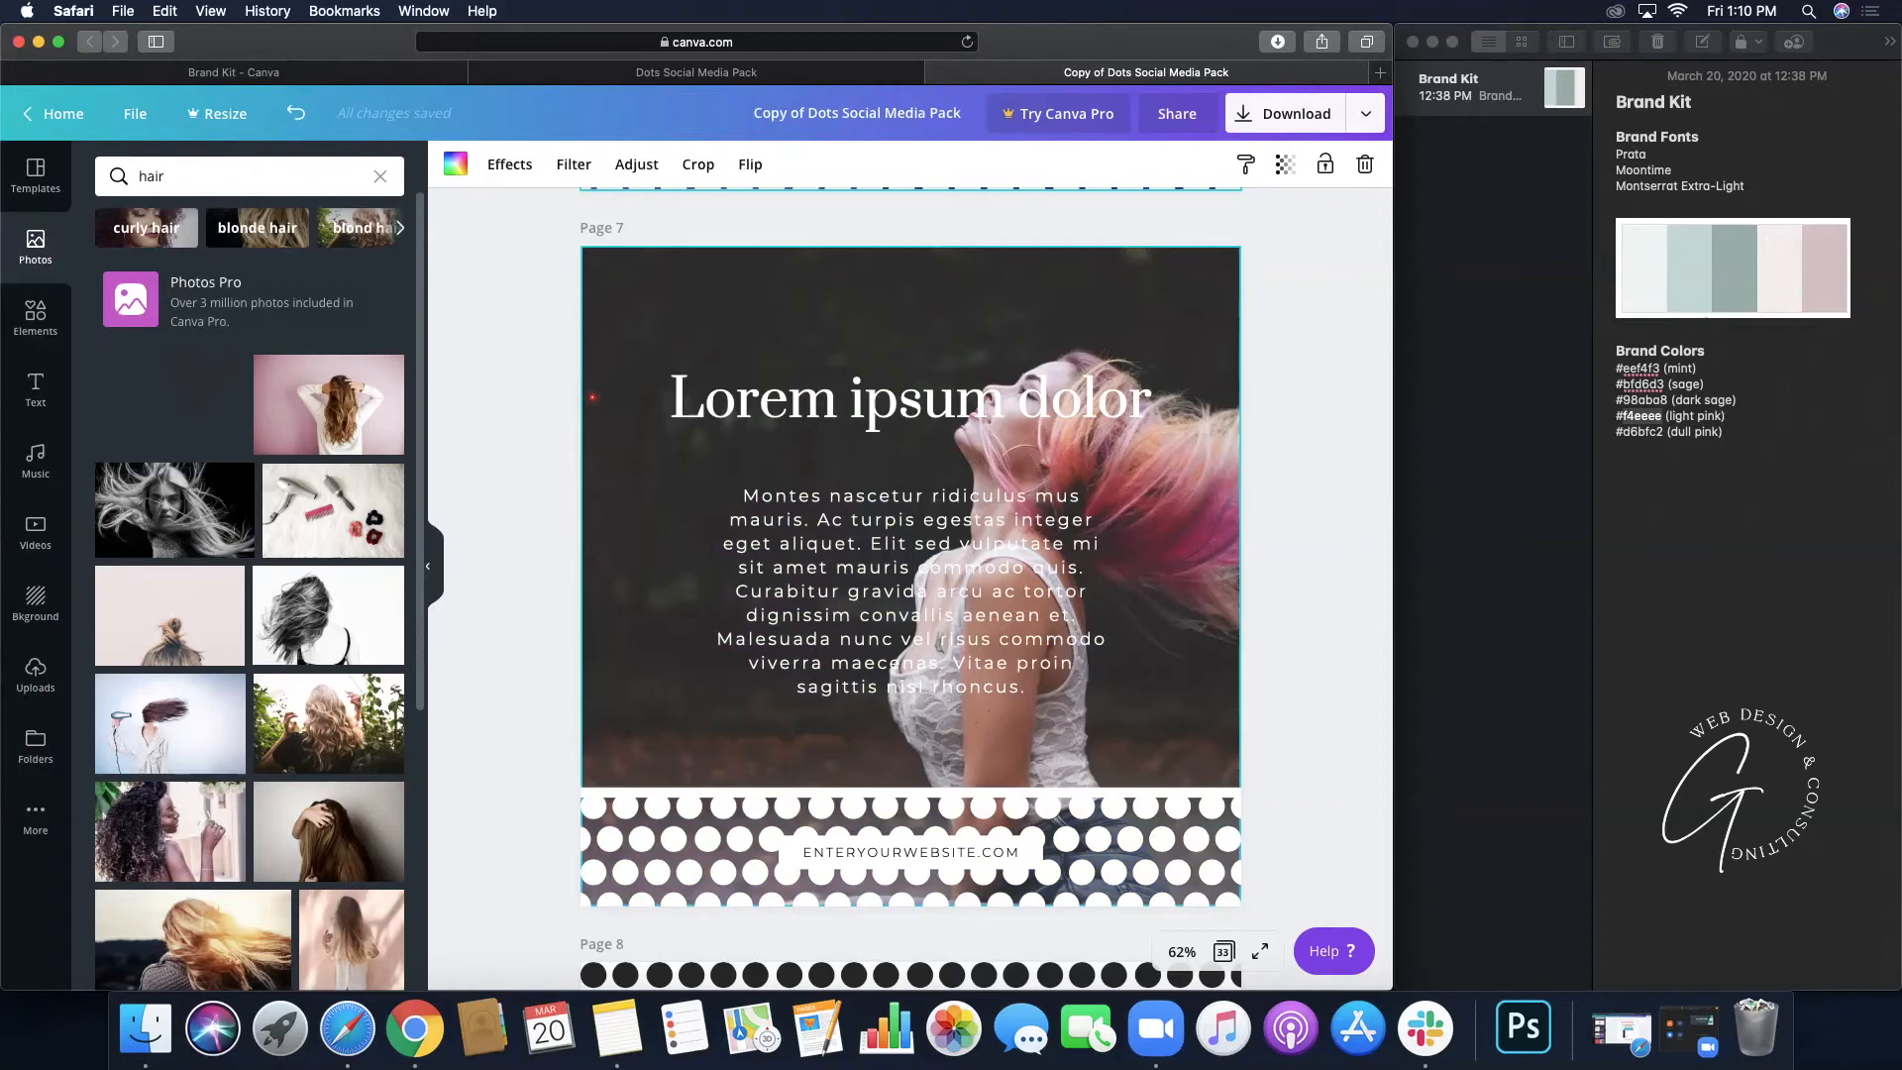
pyautogui.moveTo(592, 397); pyautogui.dragTo(589, 399)
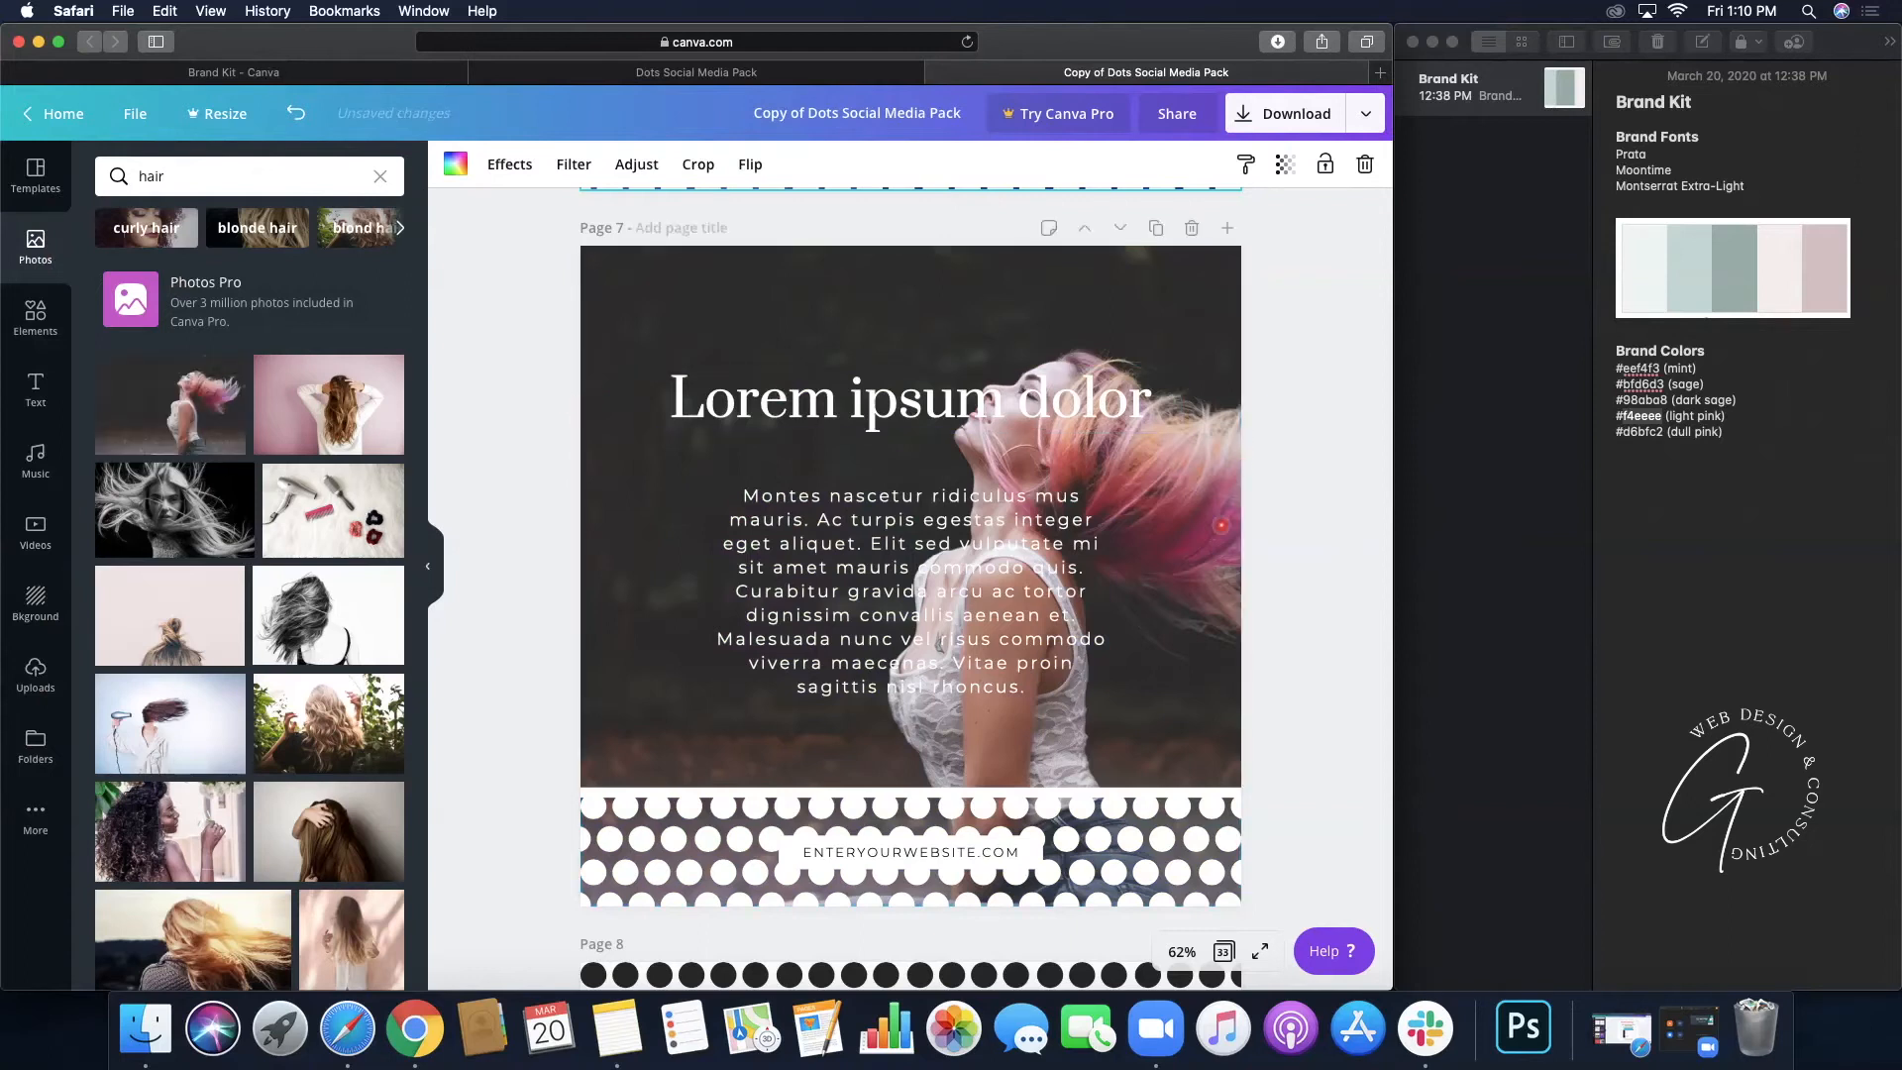
pyautogui.click(1226, 528)
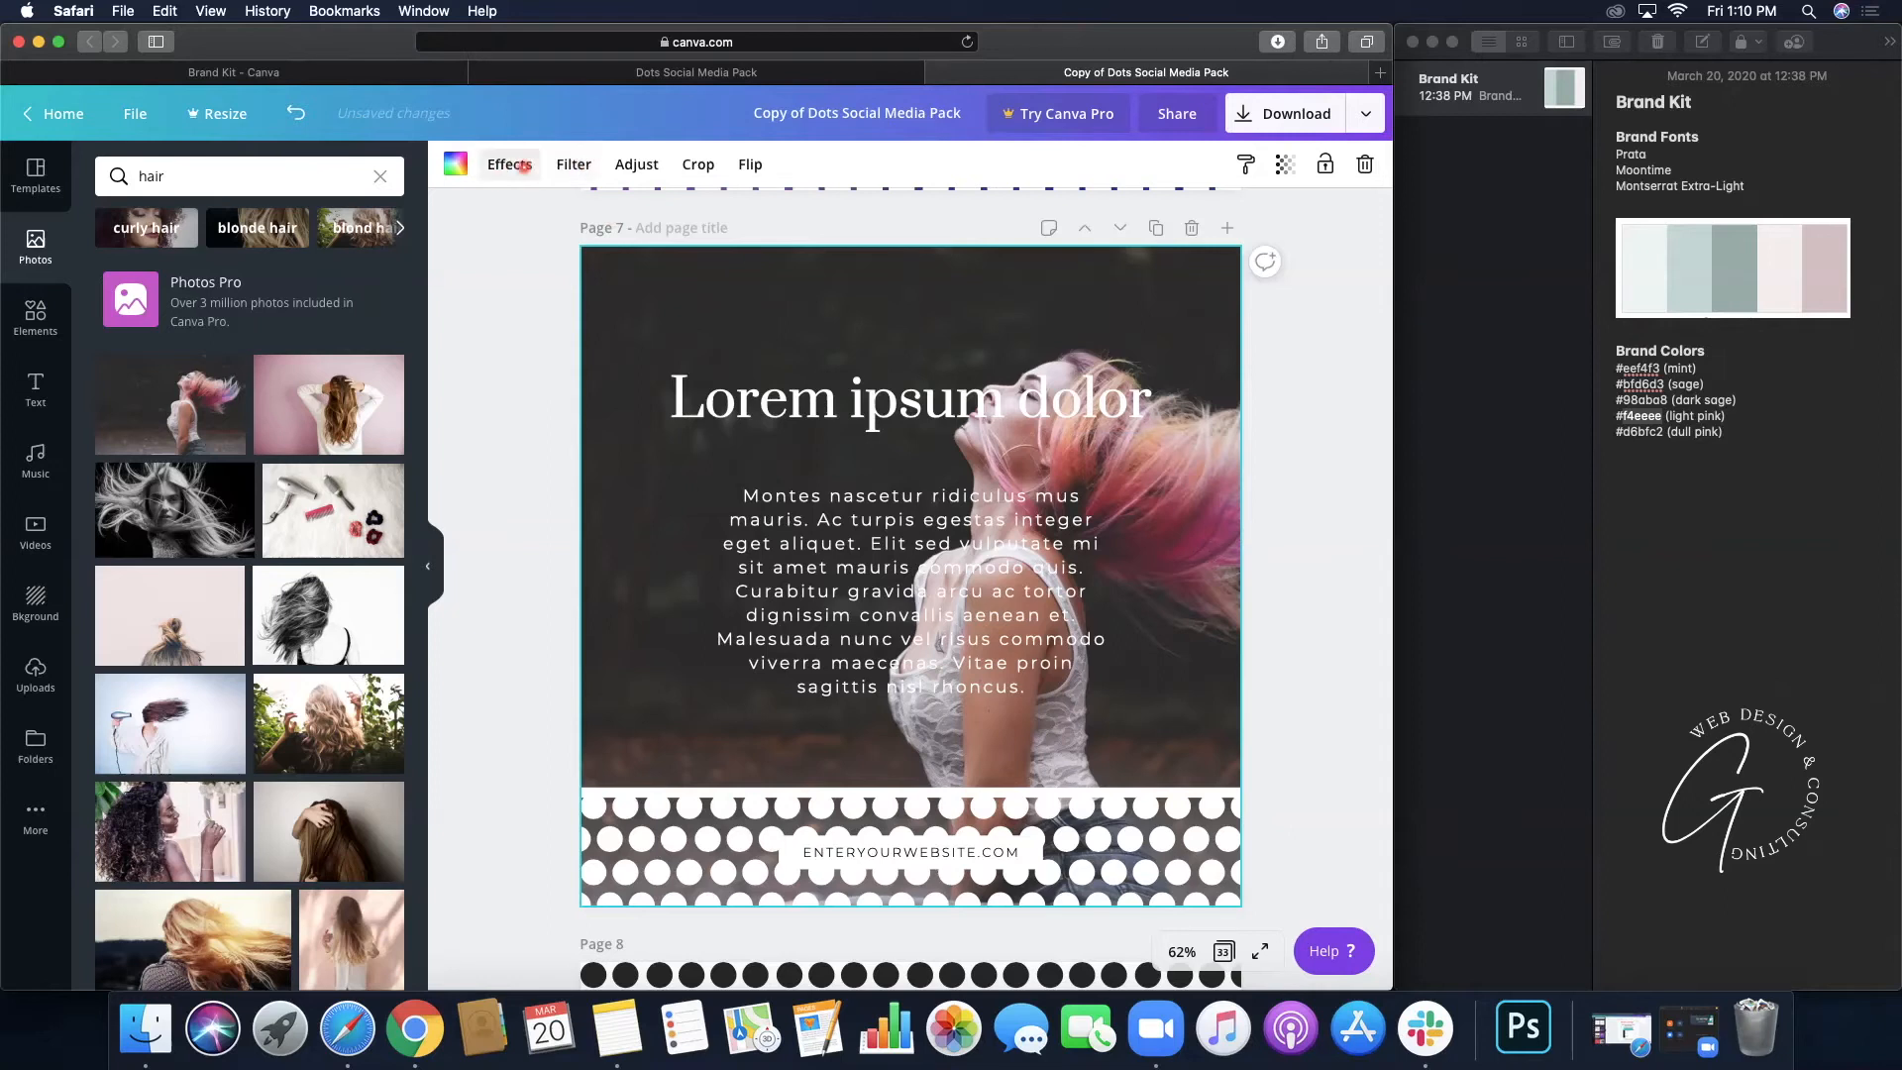
# - Apply the Pastel duotone effect to page 7's hair photo
pyautogui.click(523, 167)
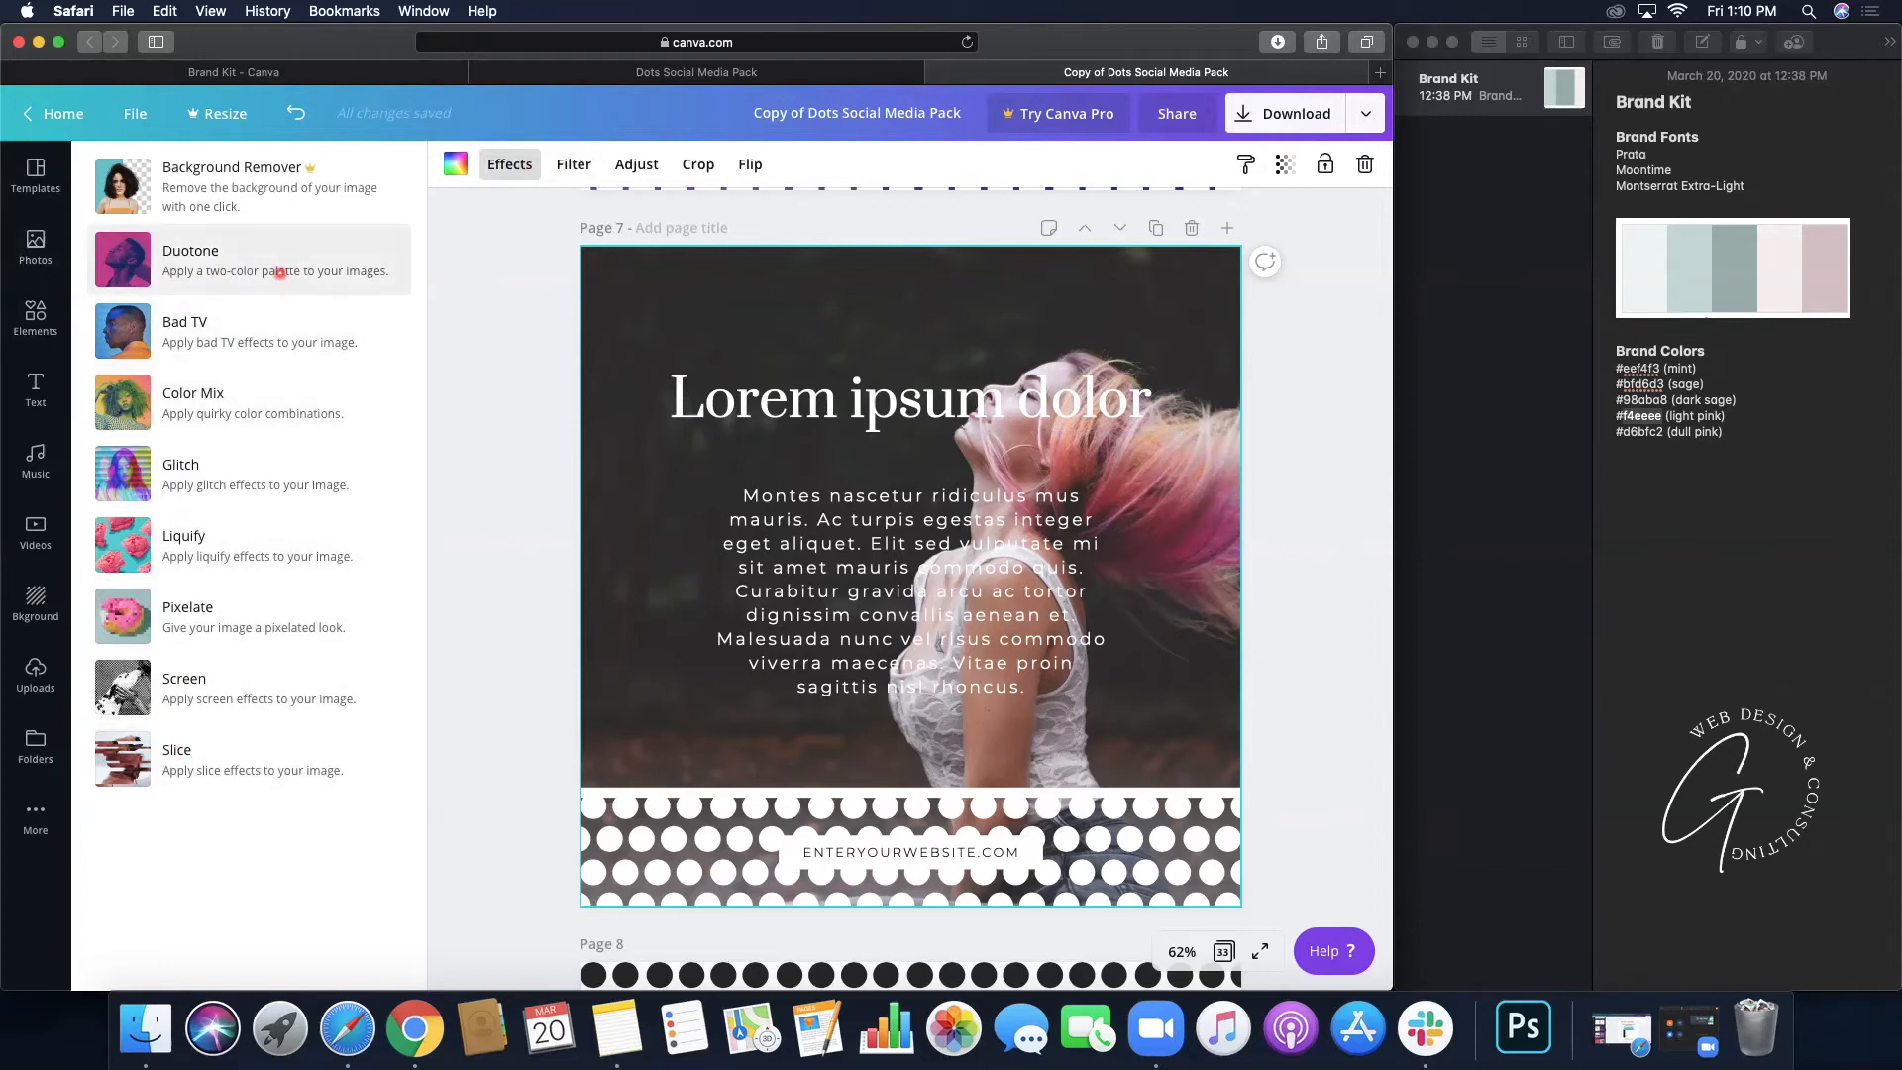
pyautogui.click(280, 272)
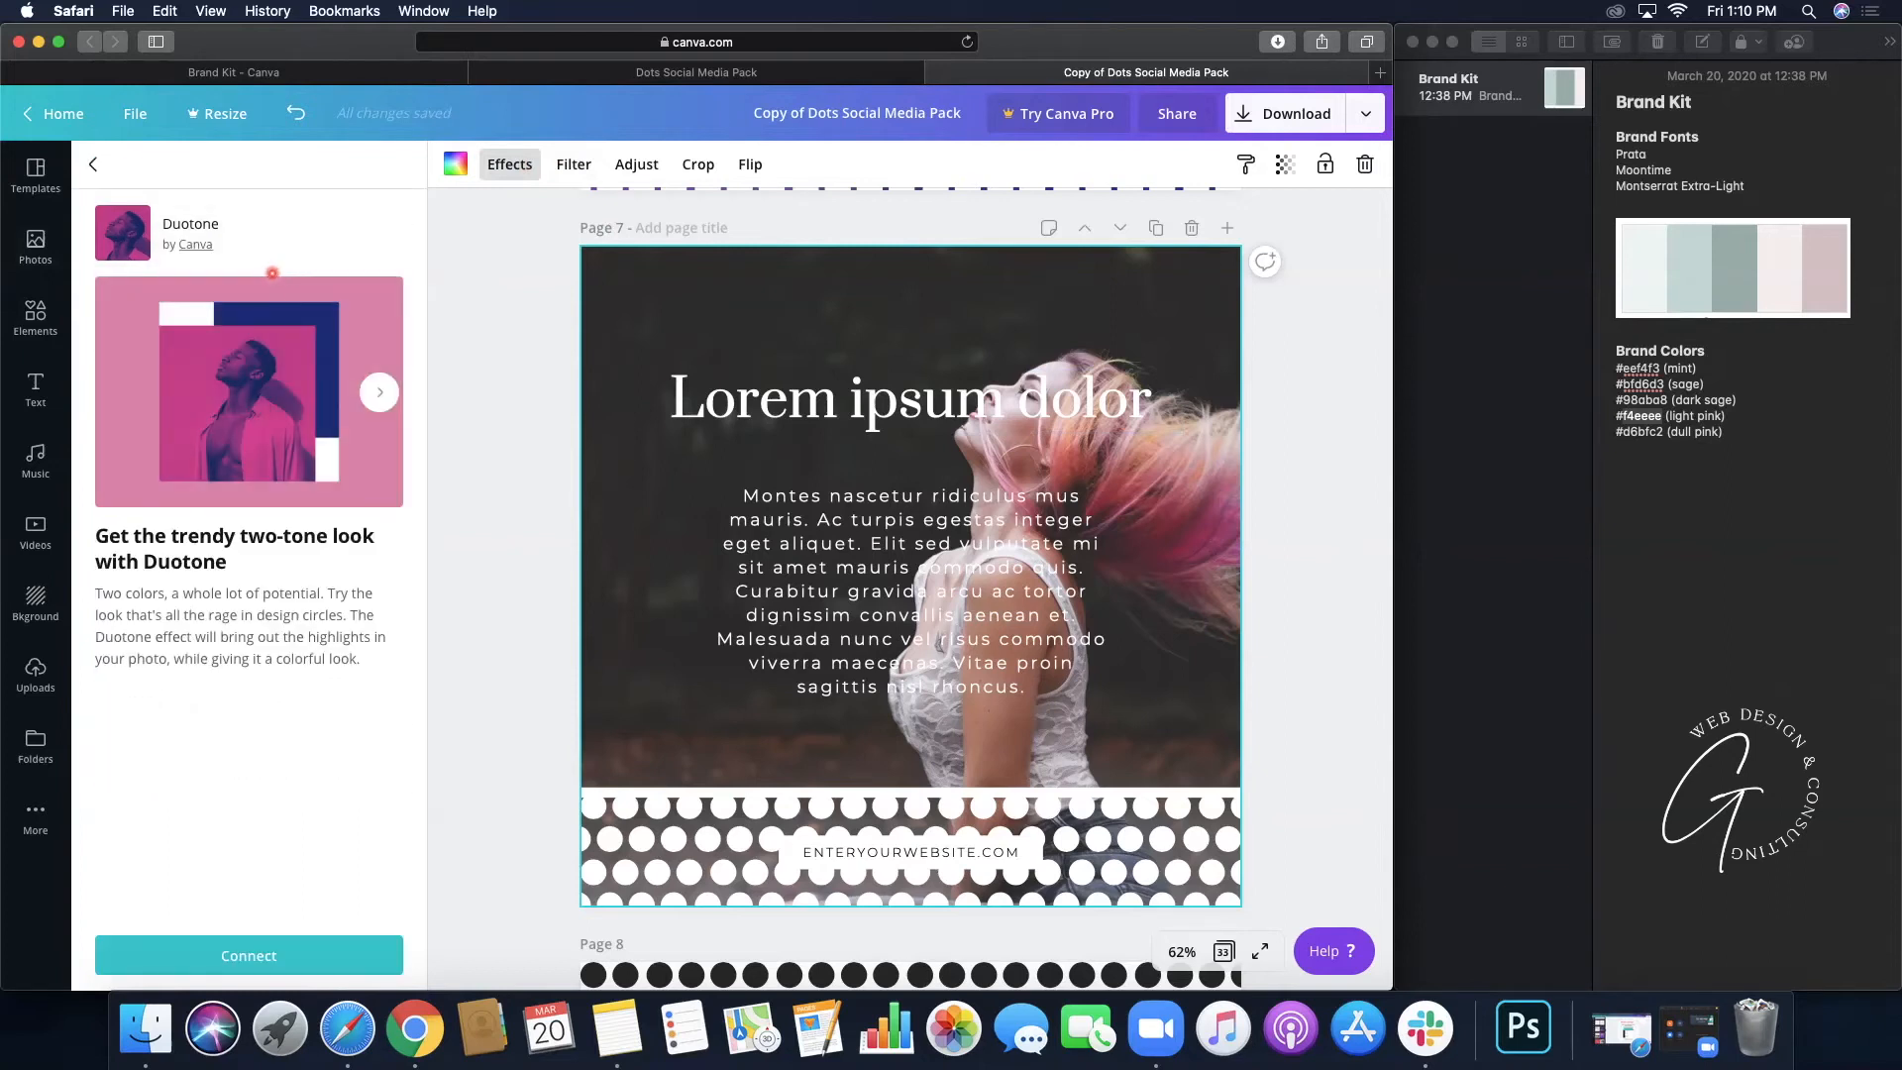
pyautogui.click(232, 953)
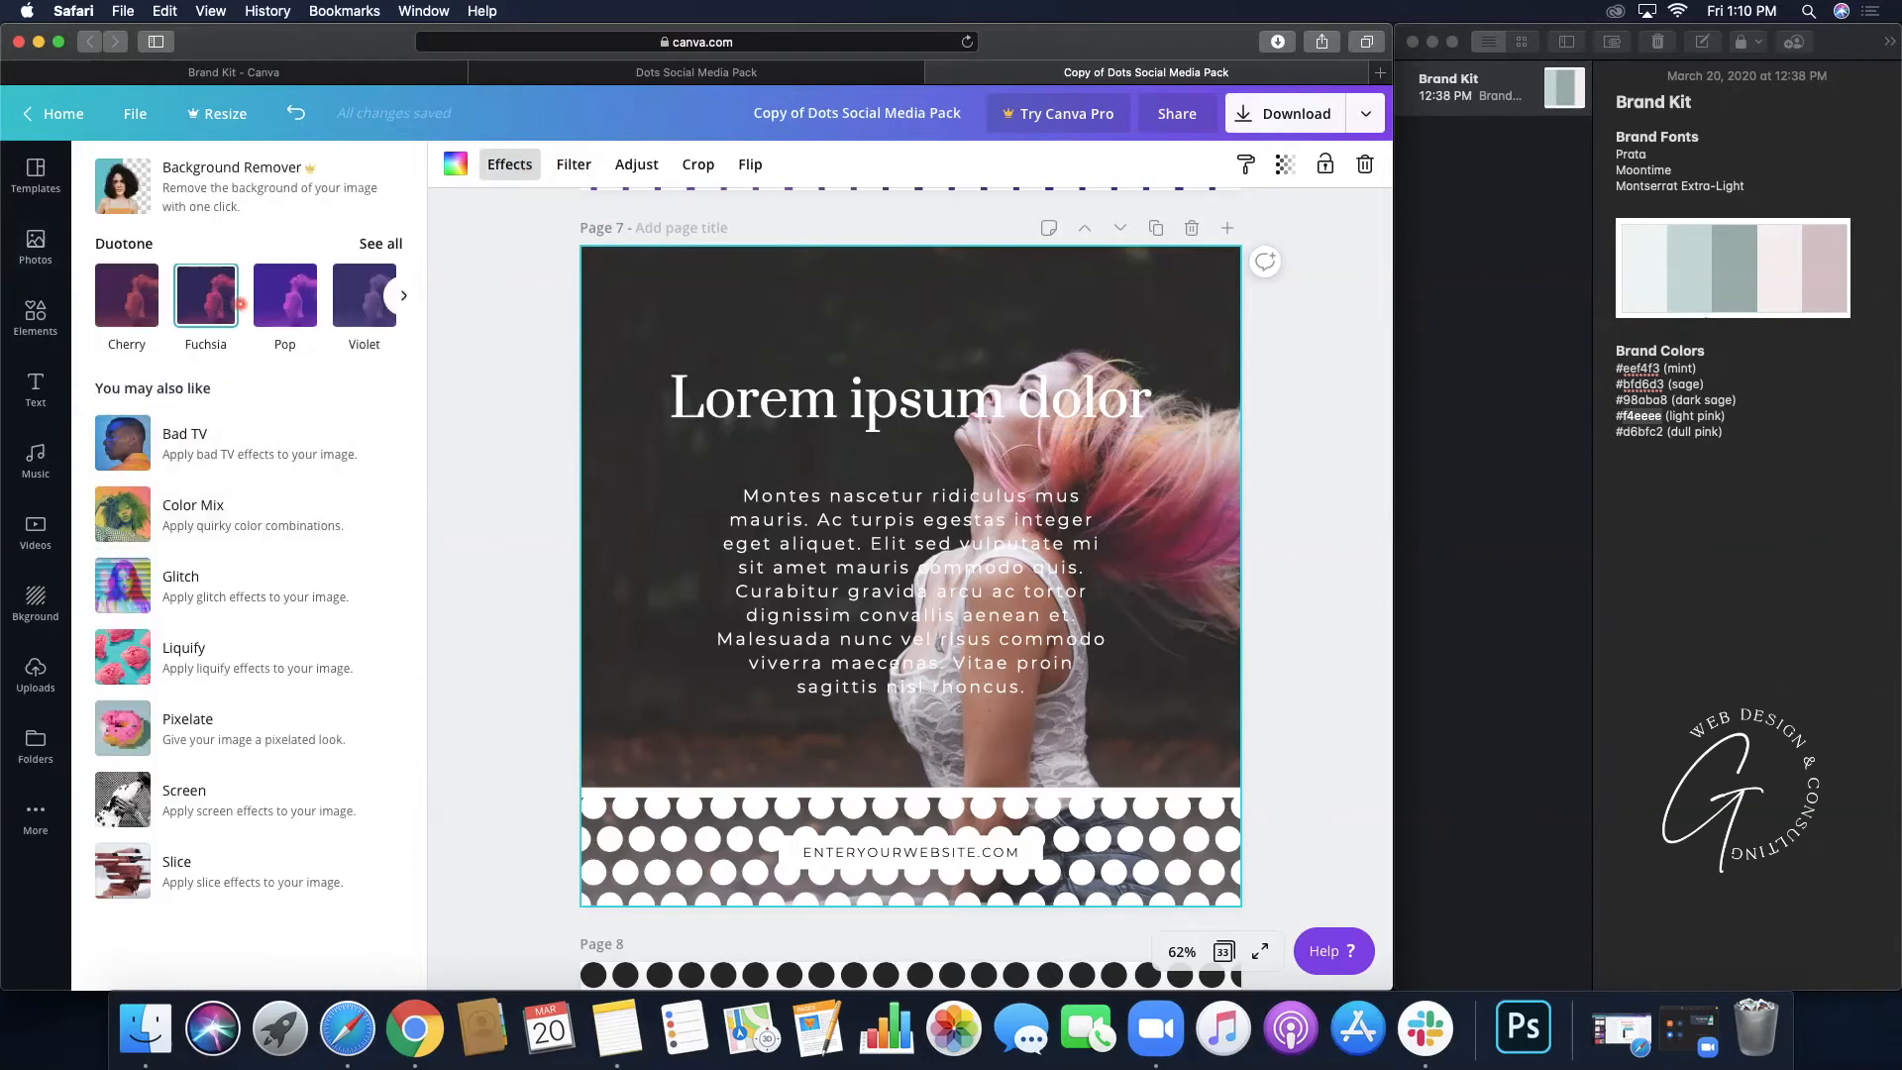
pyautogui.click(401, 295)
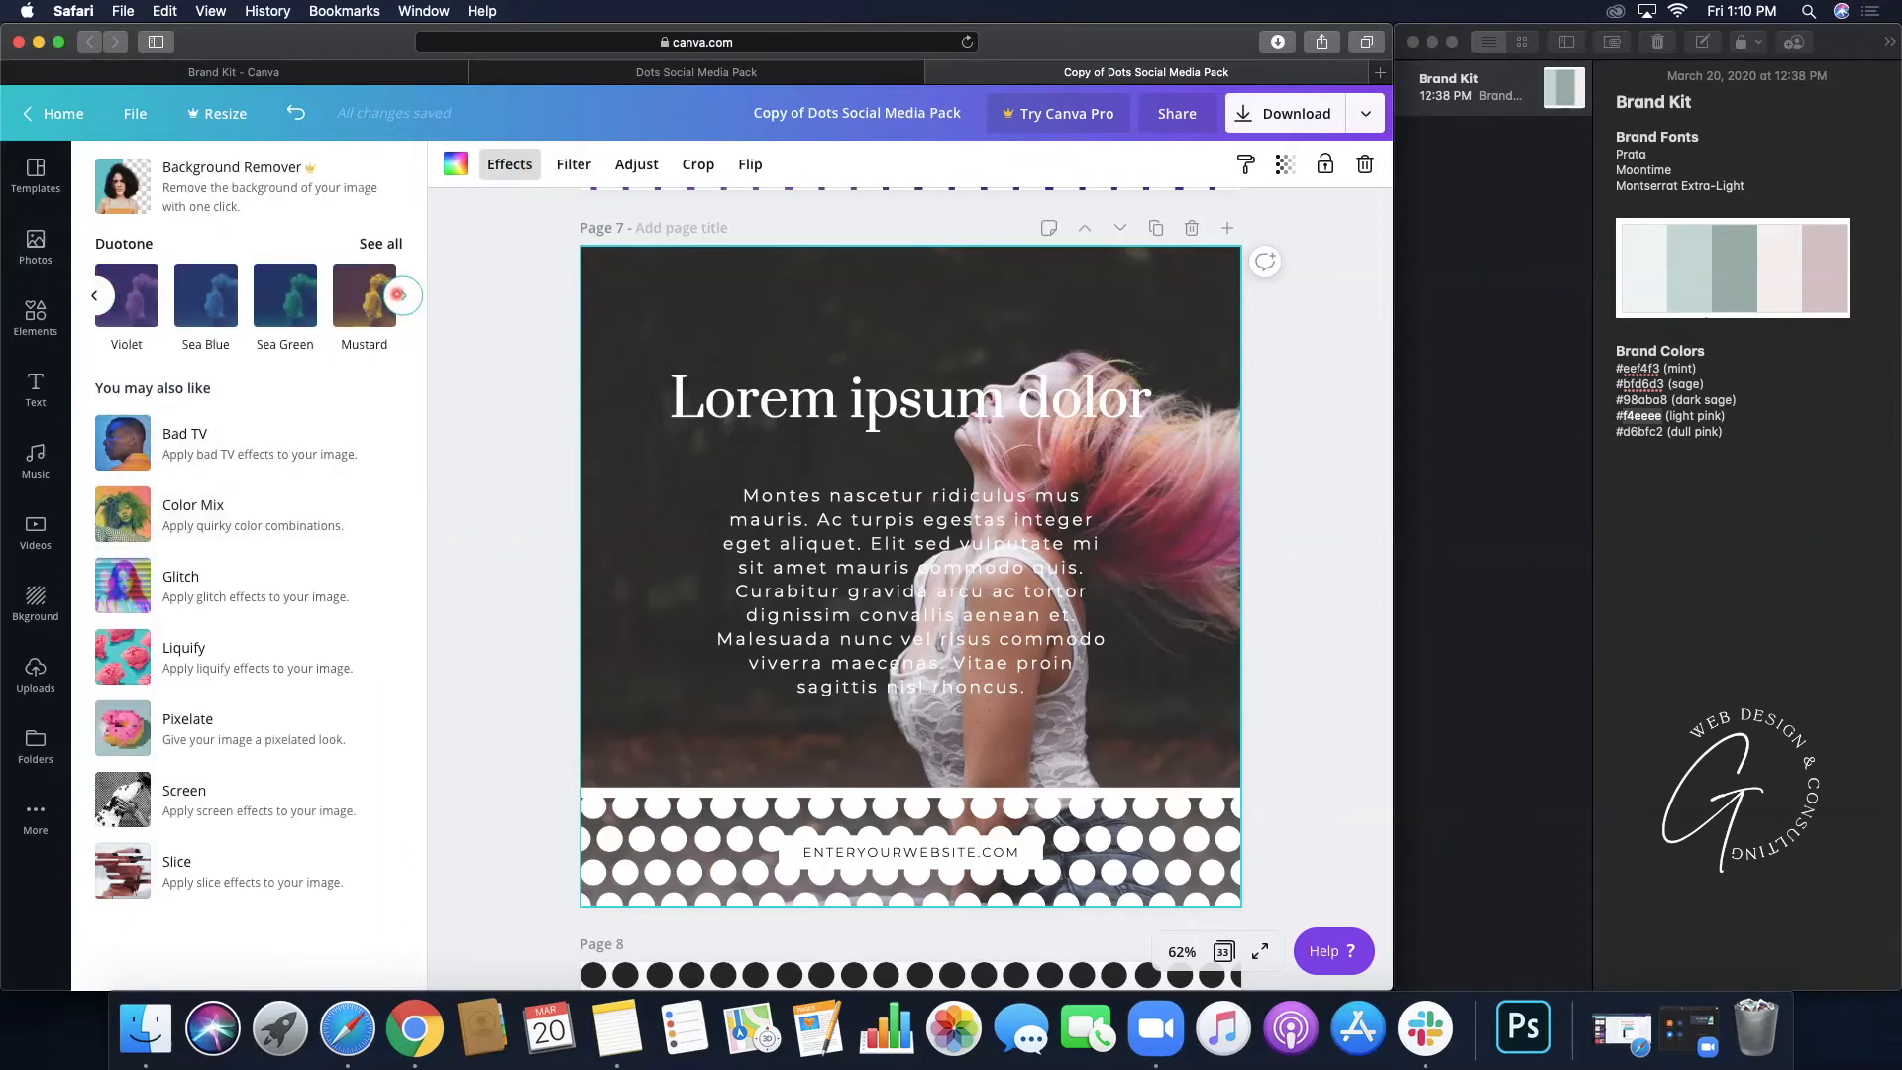
pyautogui.click(401, 295)
pyautogui.click(401, 295)
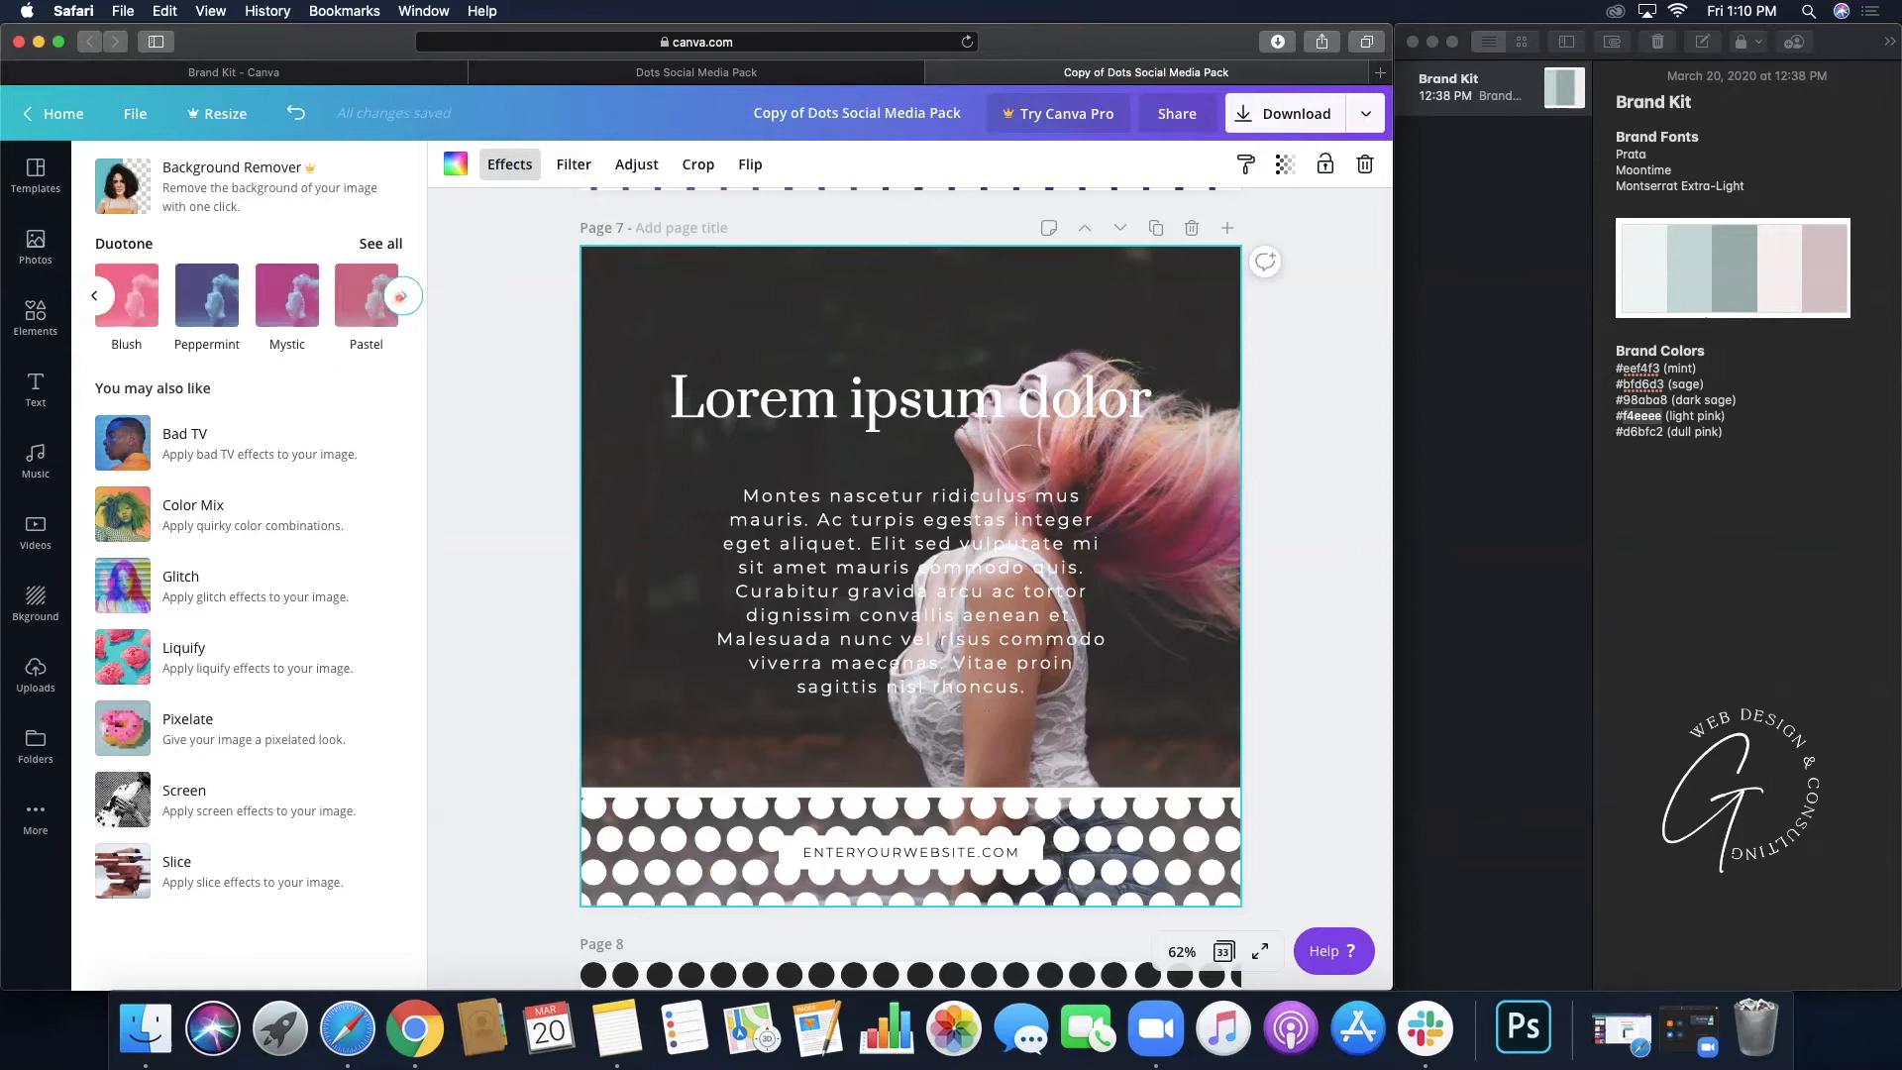
pyautogui.click(401, 295)
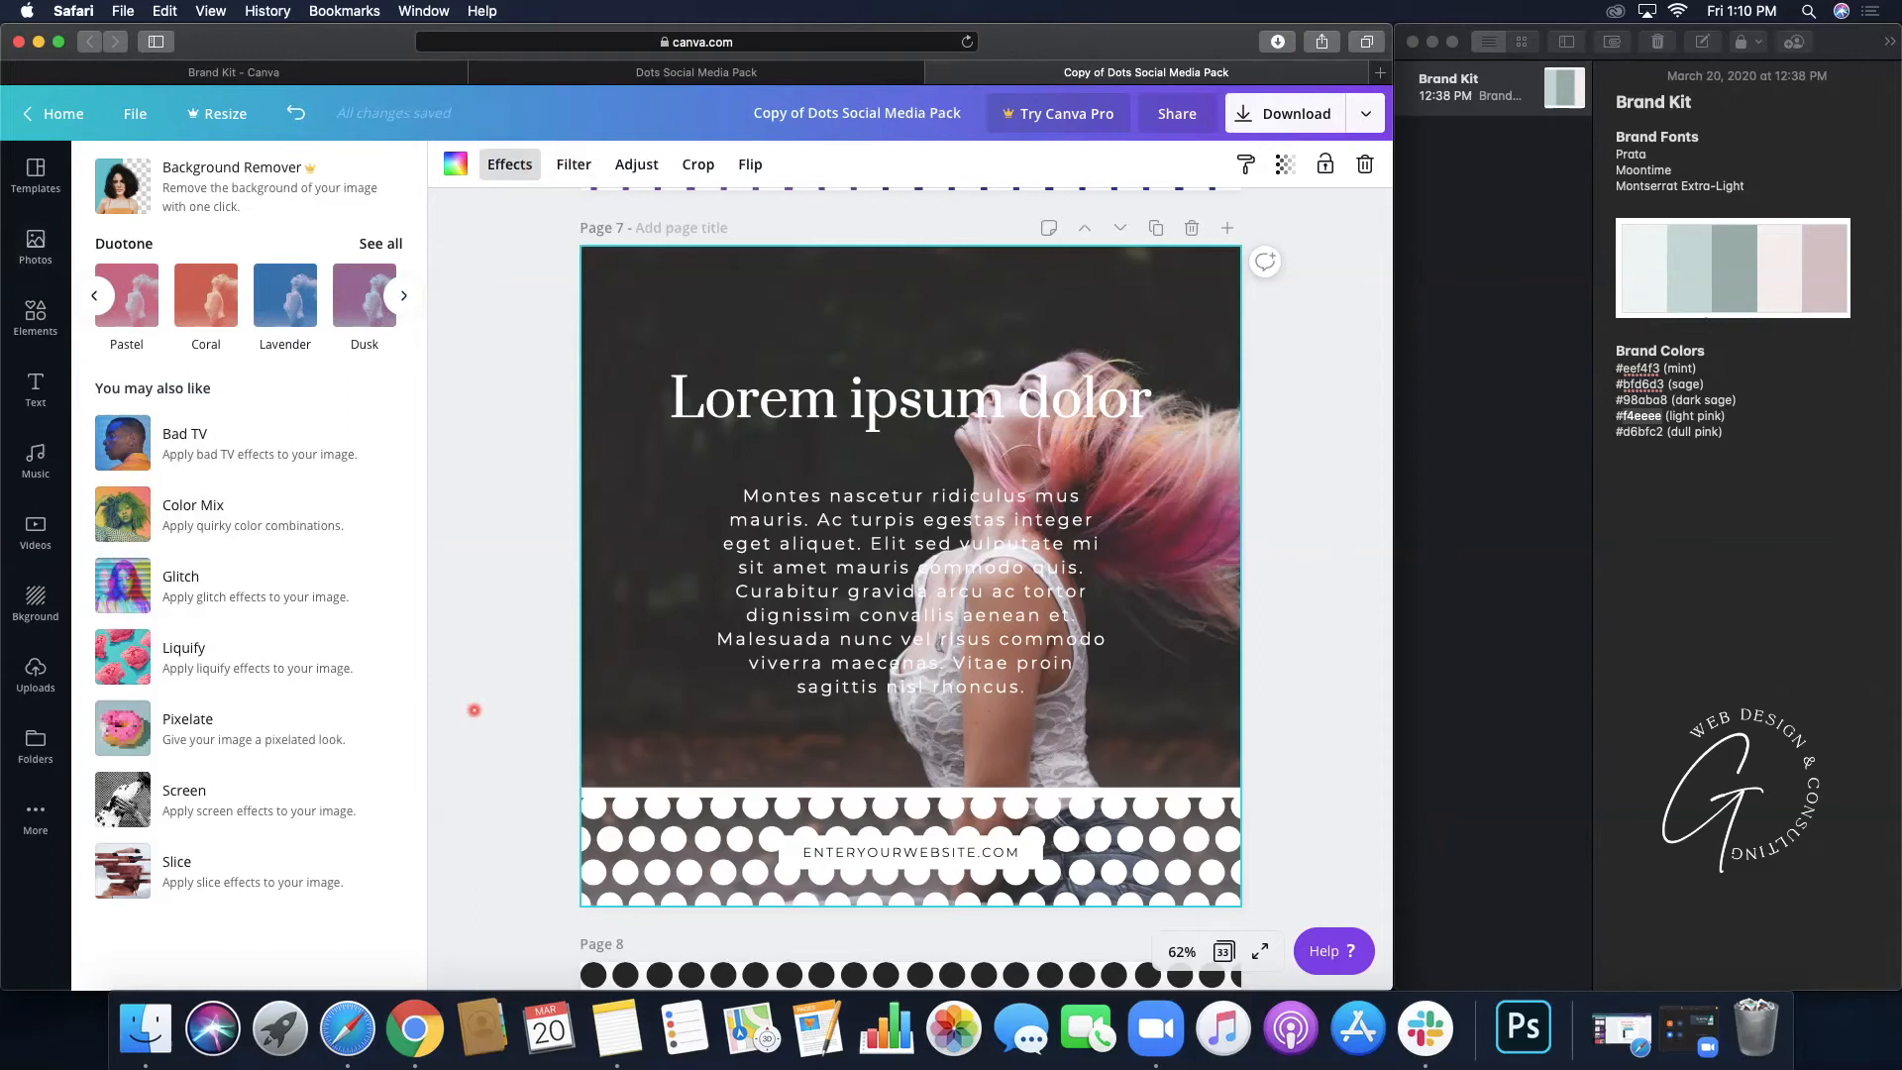
pyautogui.click(134, 309)
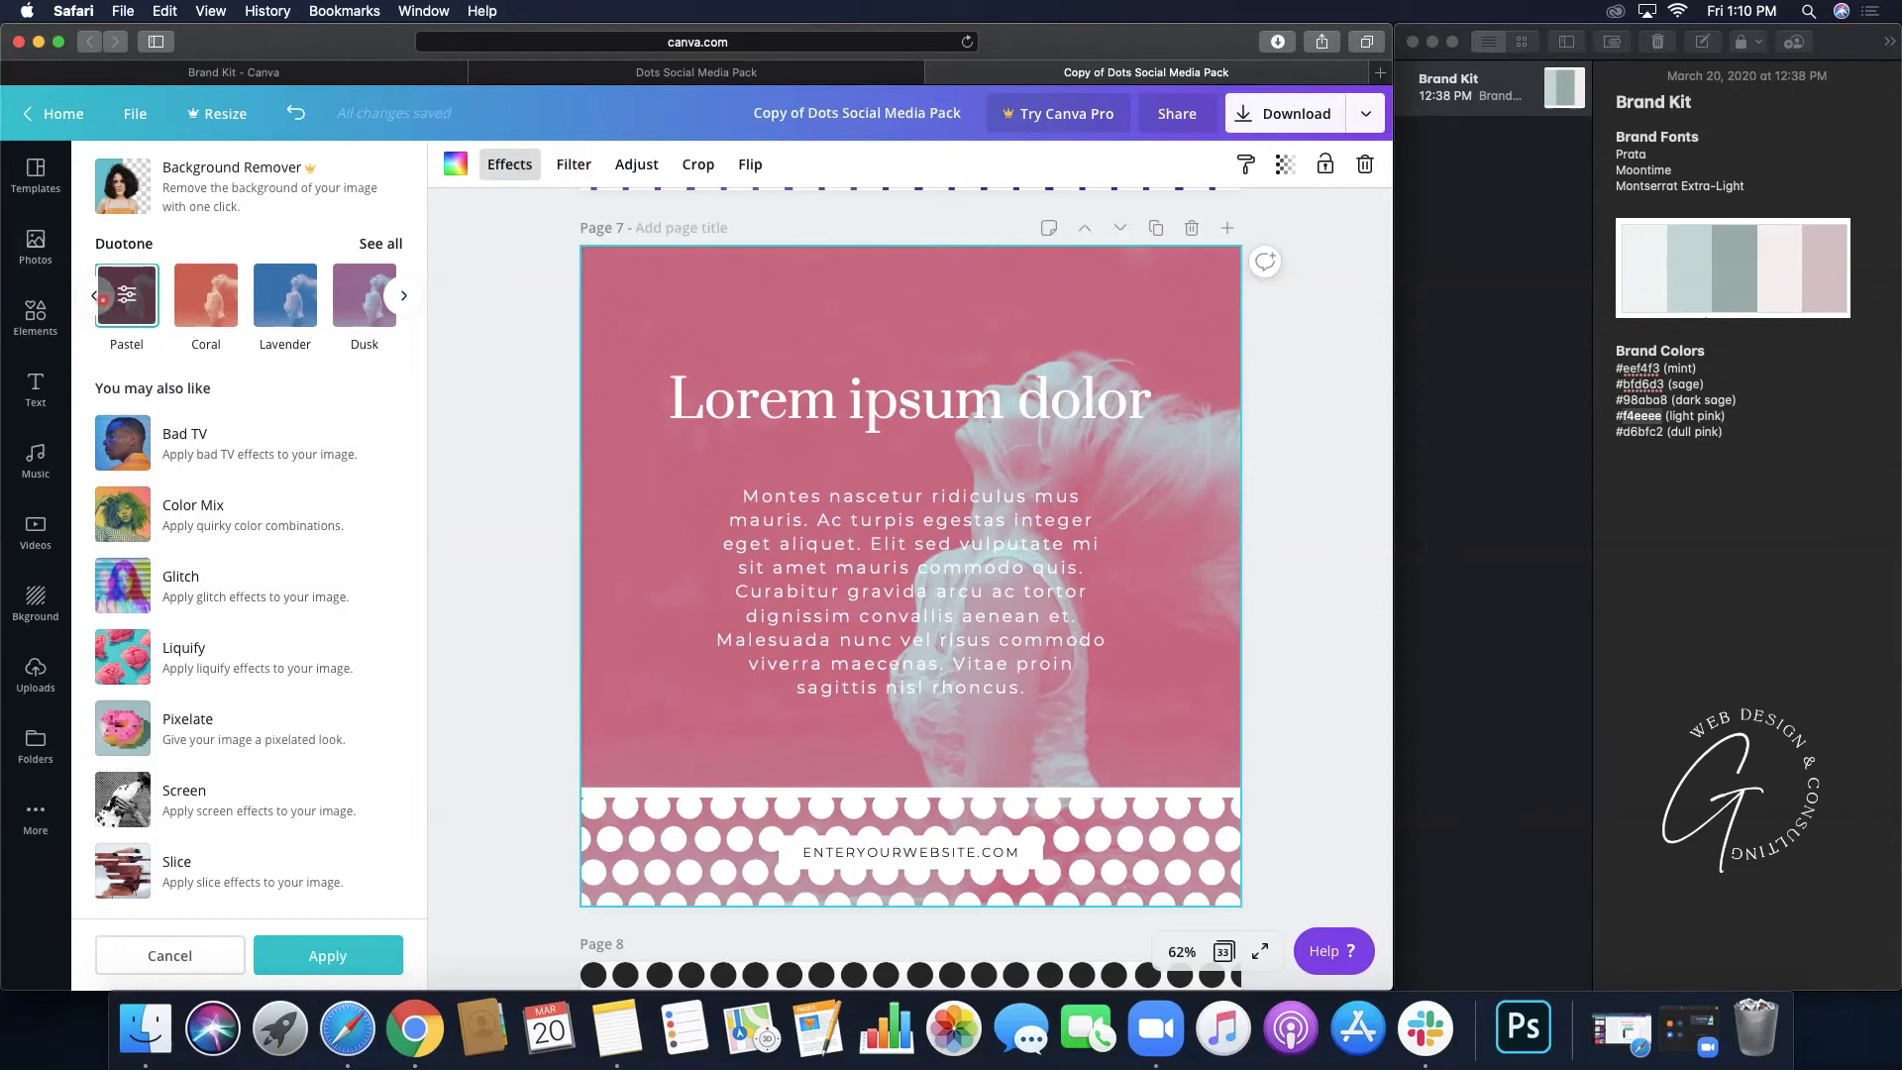
# - Lower the Pastel duotone intensity to 0.55
pyautogui.click(128, 293)
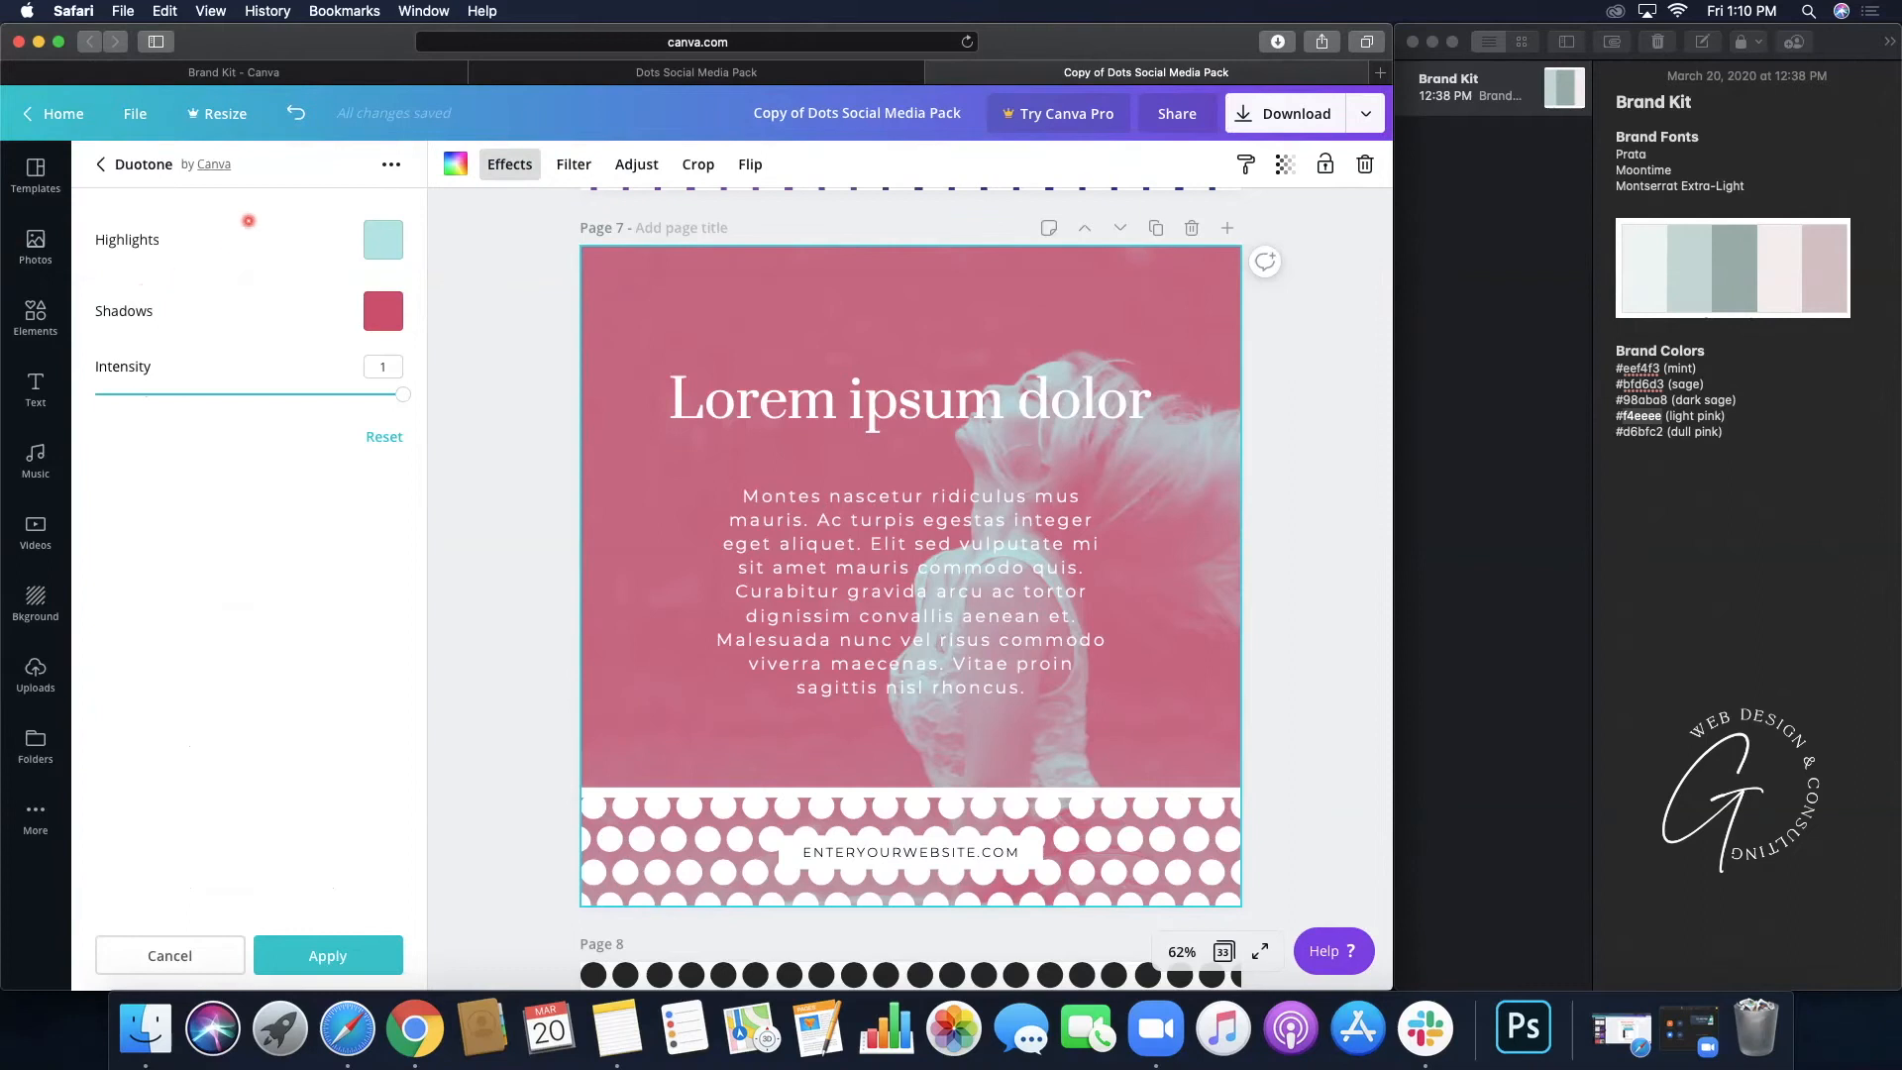
pyautogui.moveTo(401, 394); pyautogui.dragTo(301, 398)
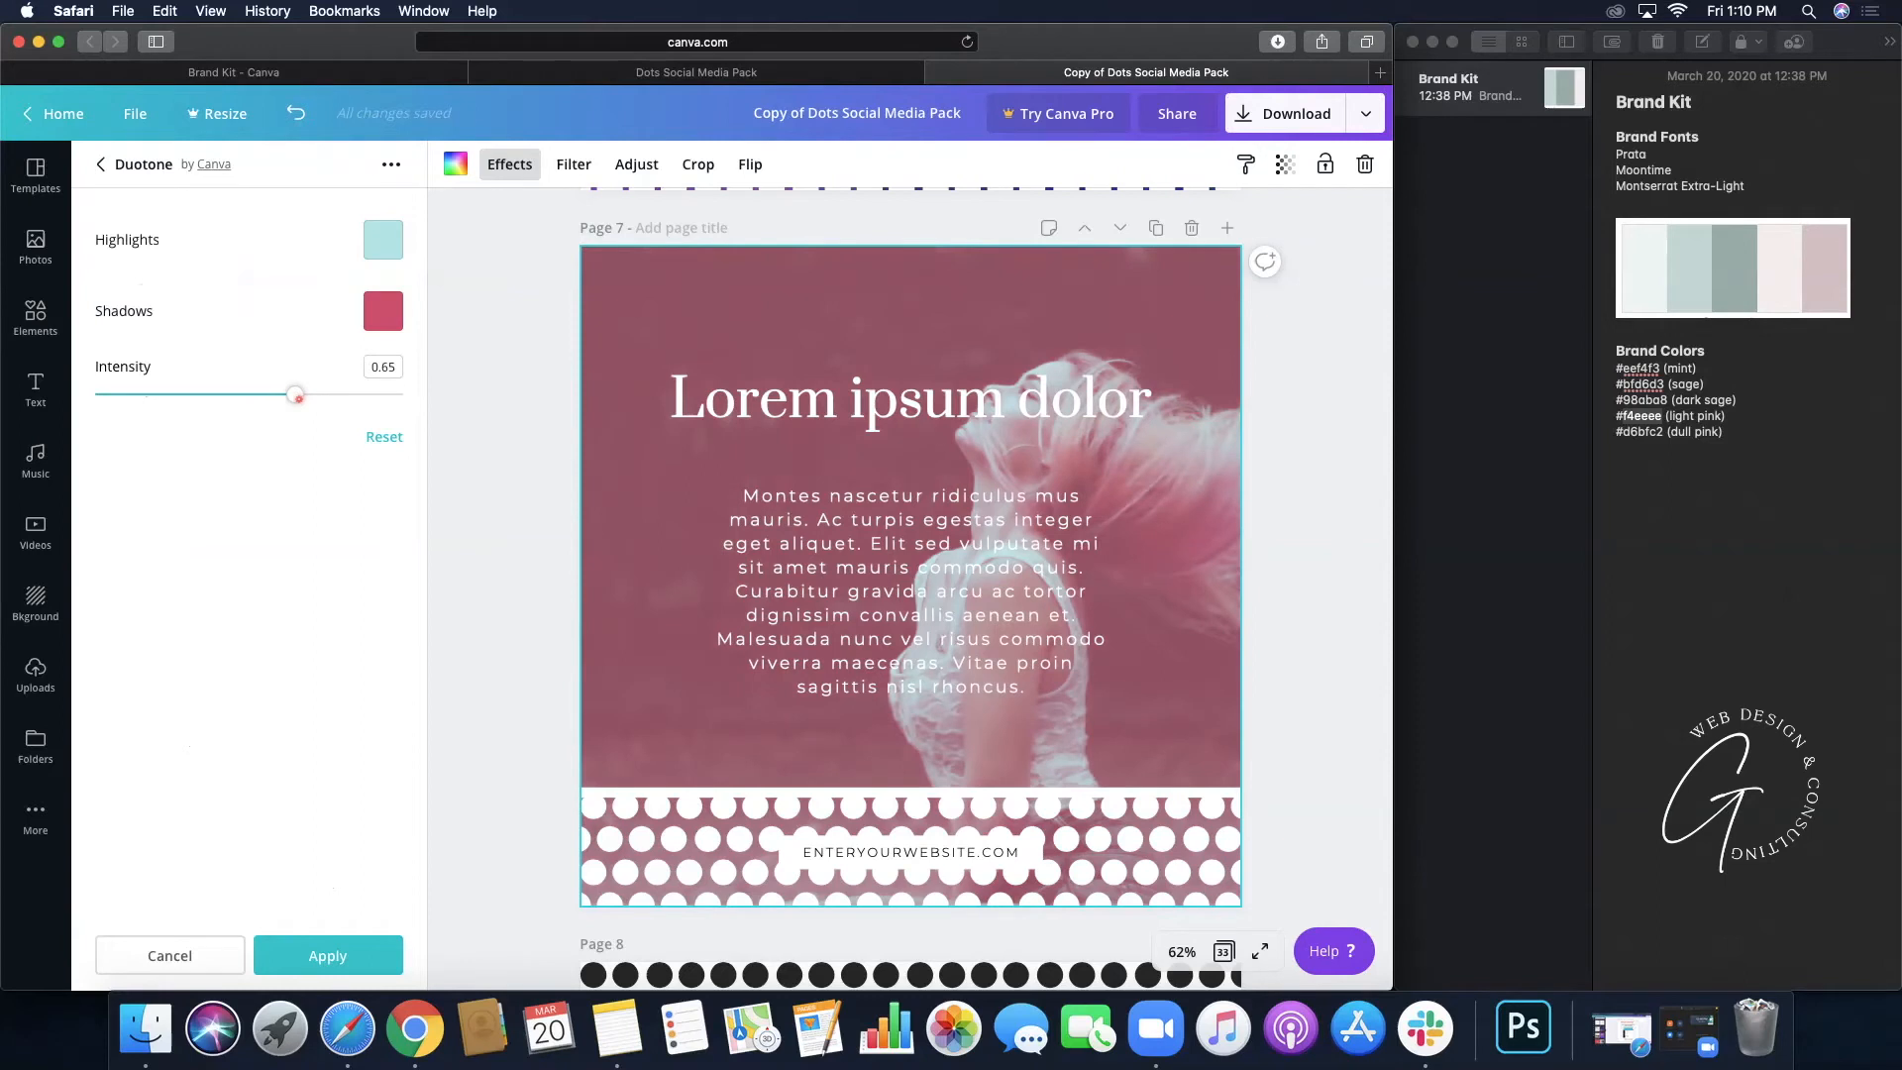
pyautogui.moveTo(289, 399); pyautogui.dragTo(270, 402)
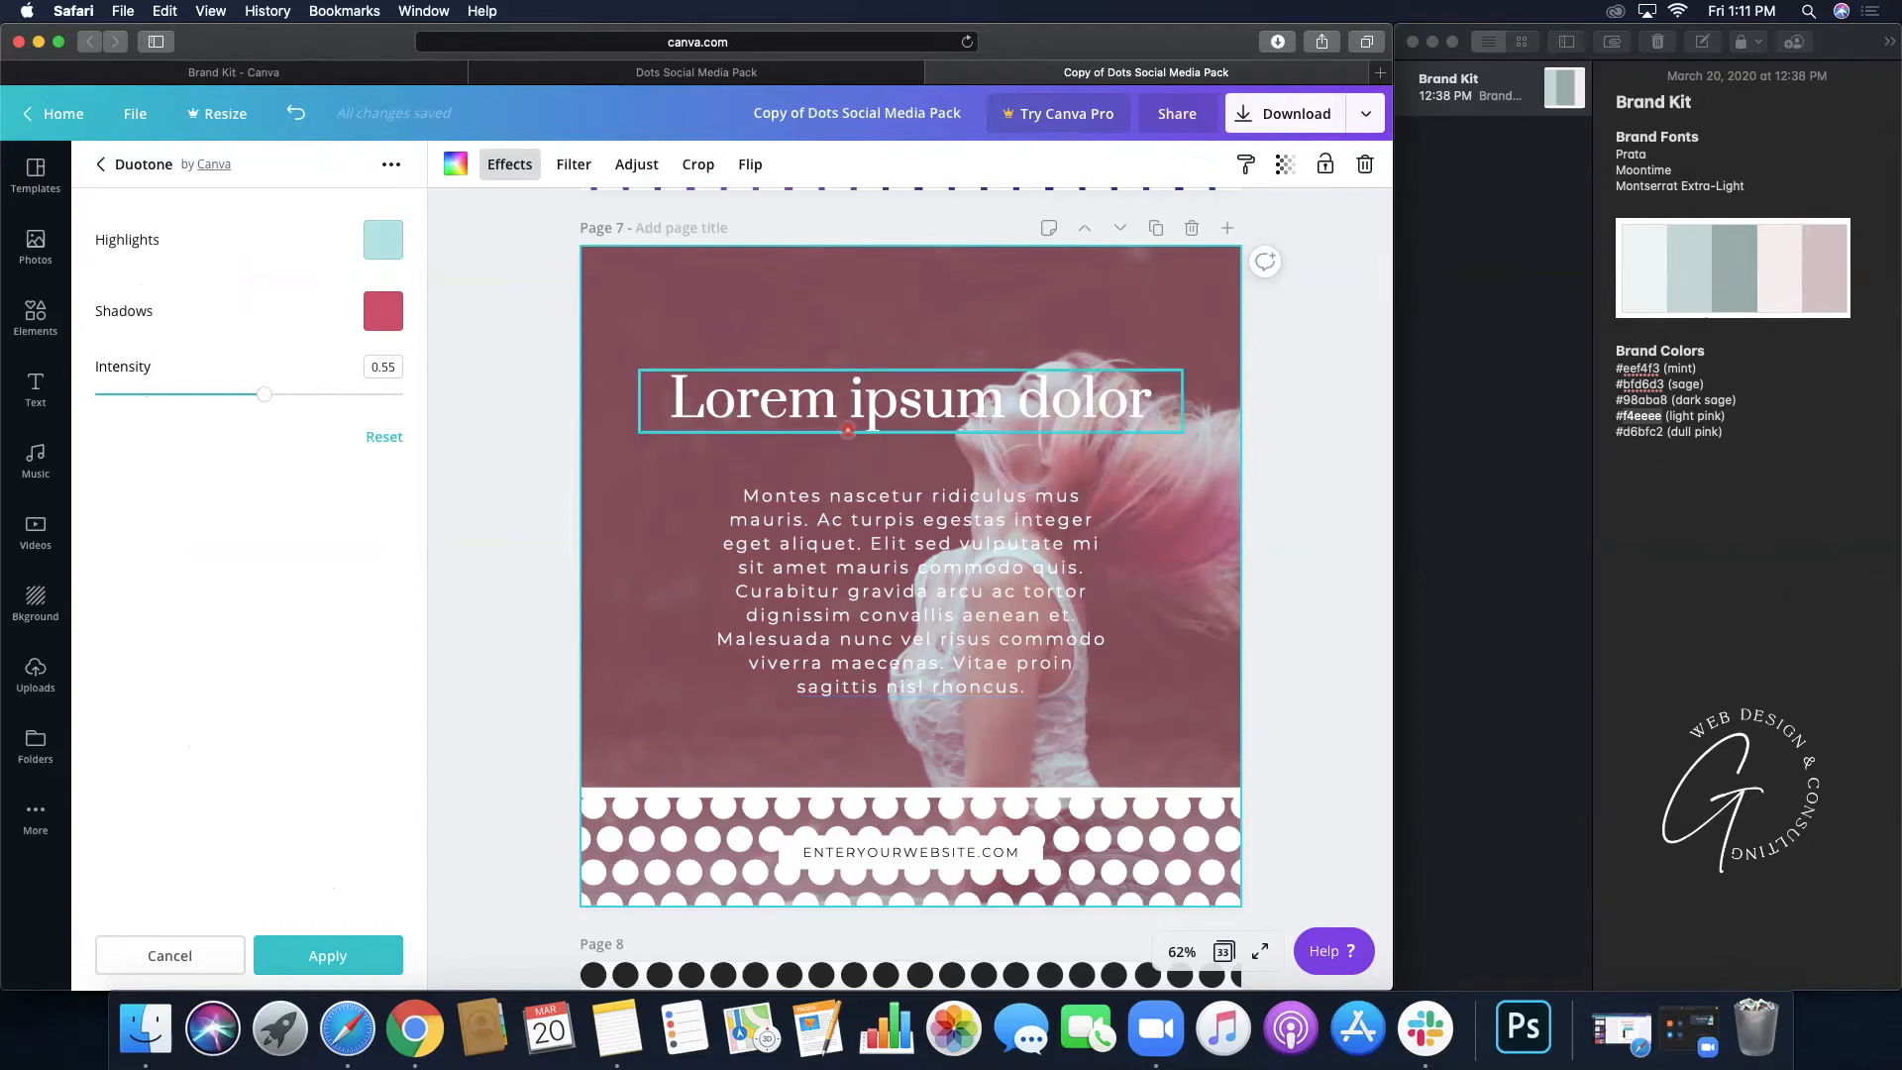
# - Left-align the Lorem ipsum dolor title, narrow it to two lines, and move it top-left
pyautogui.click(847, 429)
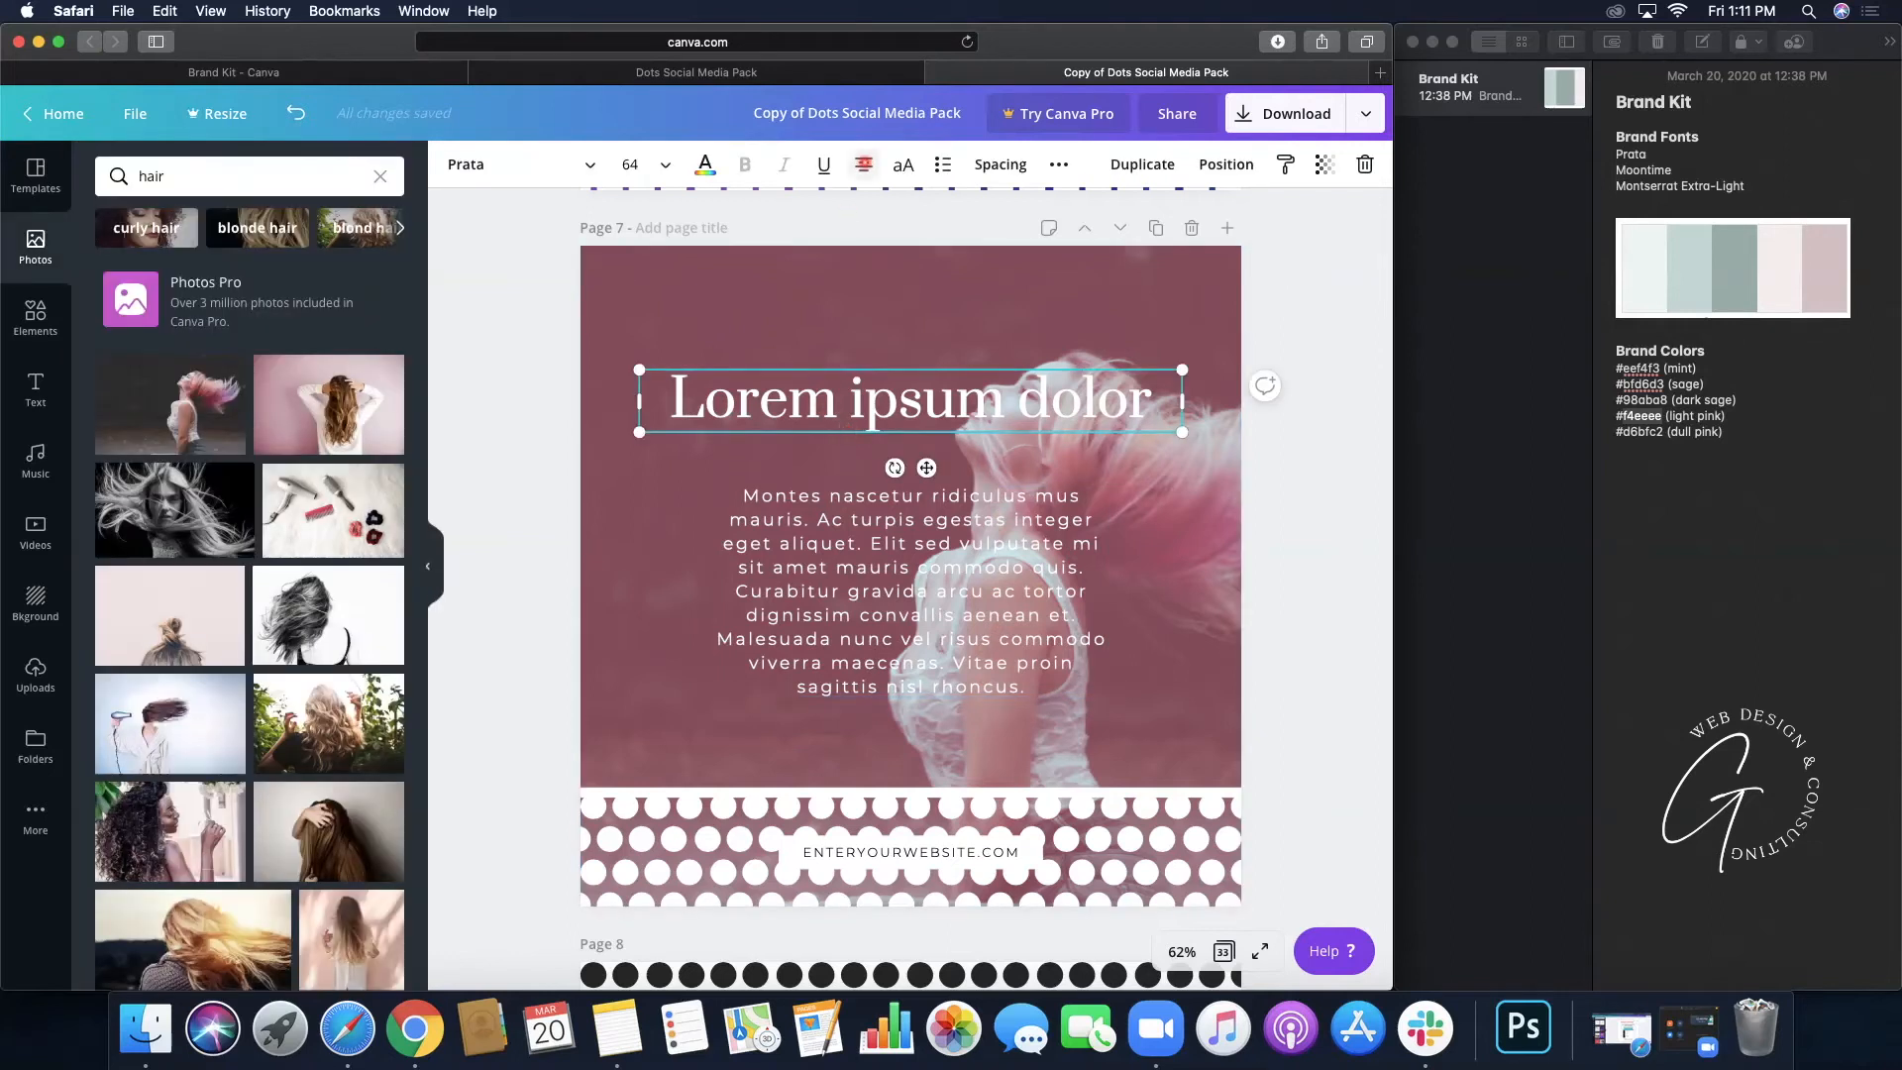
pyautogui.click(863, 164)
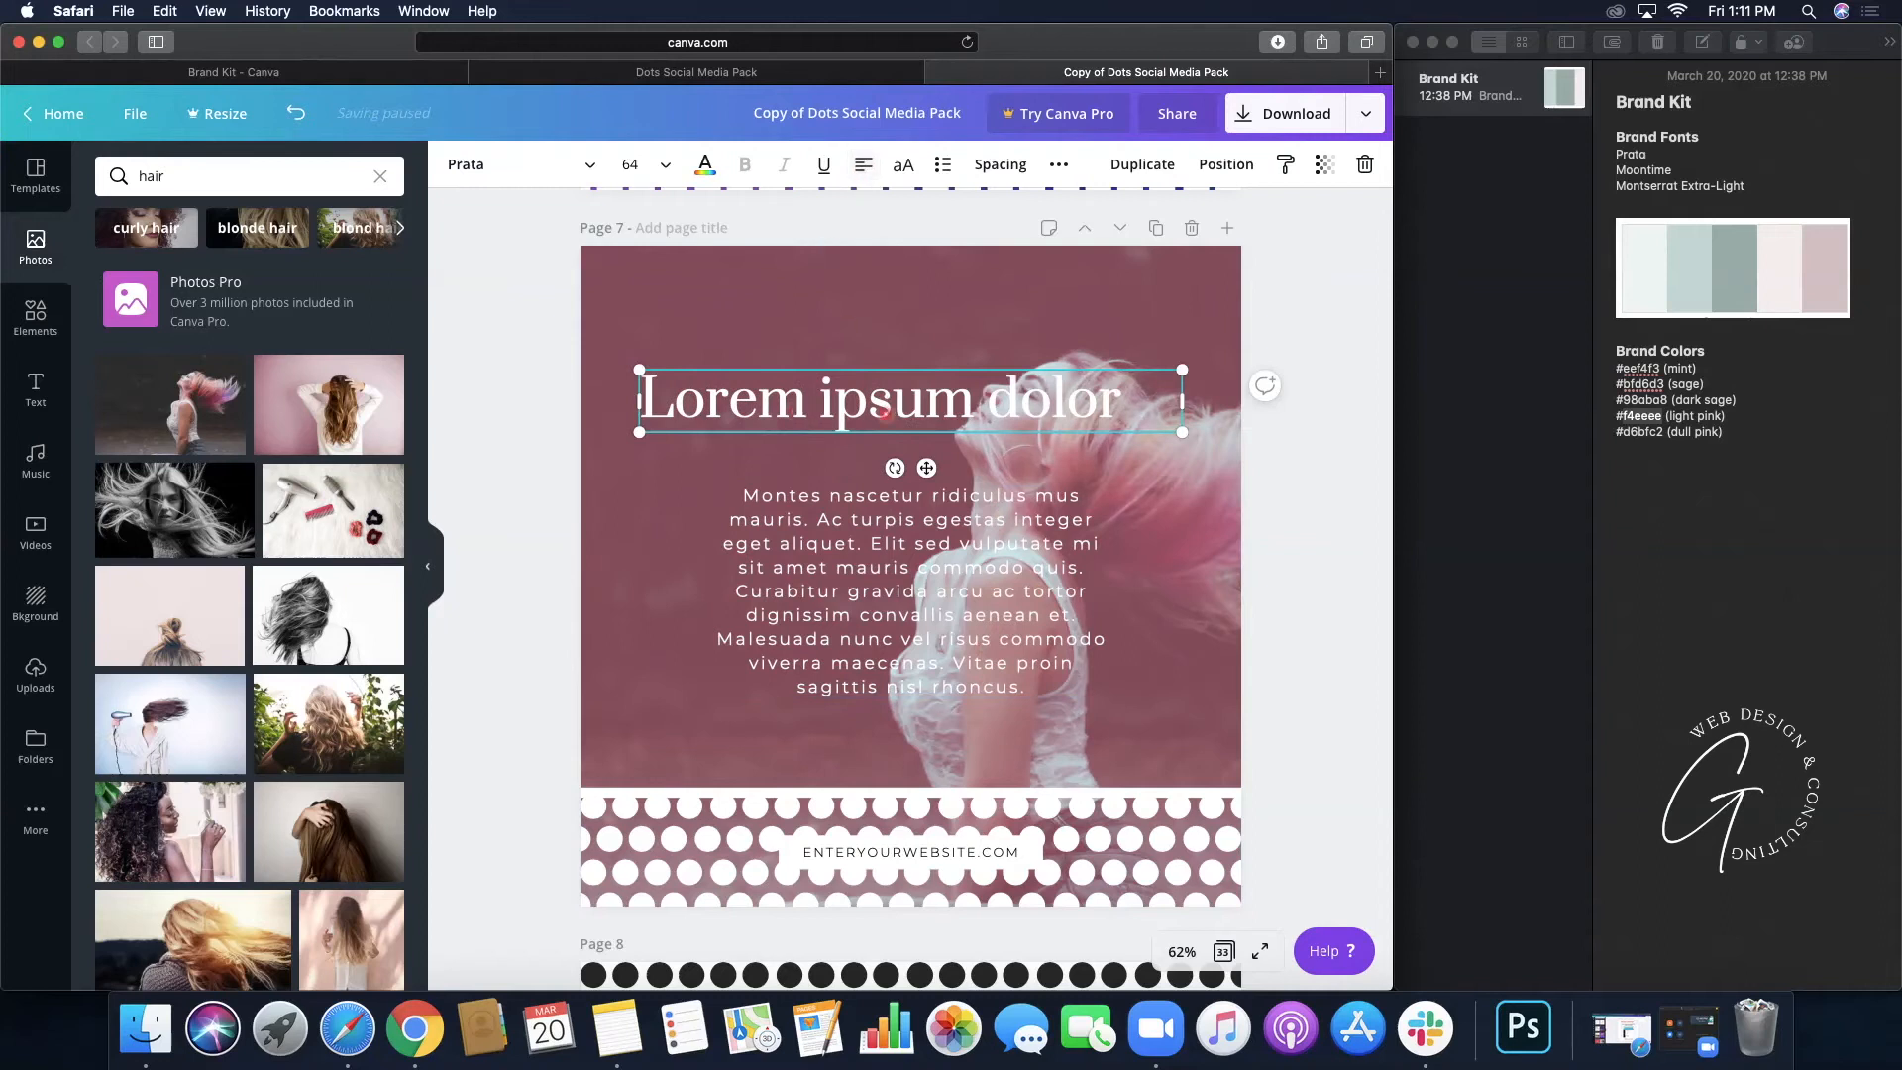
pyautogui.moveTo(1181, 400); pyautogui.dragTo(995, 404)
pyautogui.moveTo(733, 428); pyautogui.dragTo(709, 369)
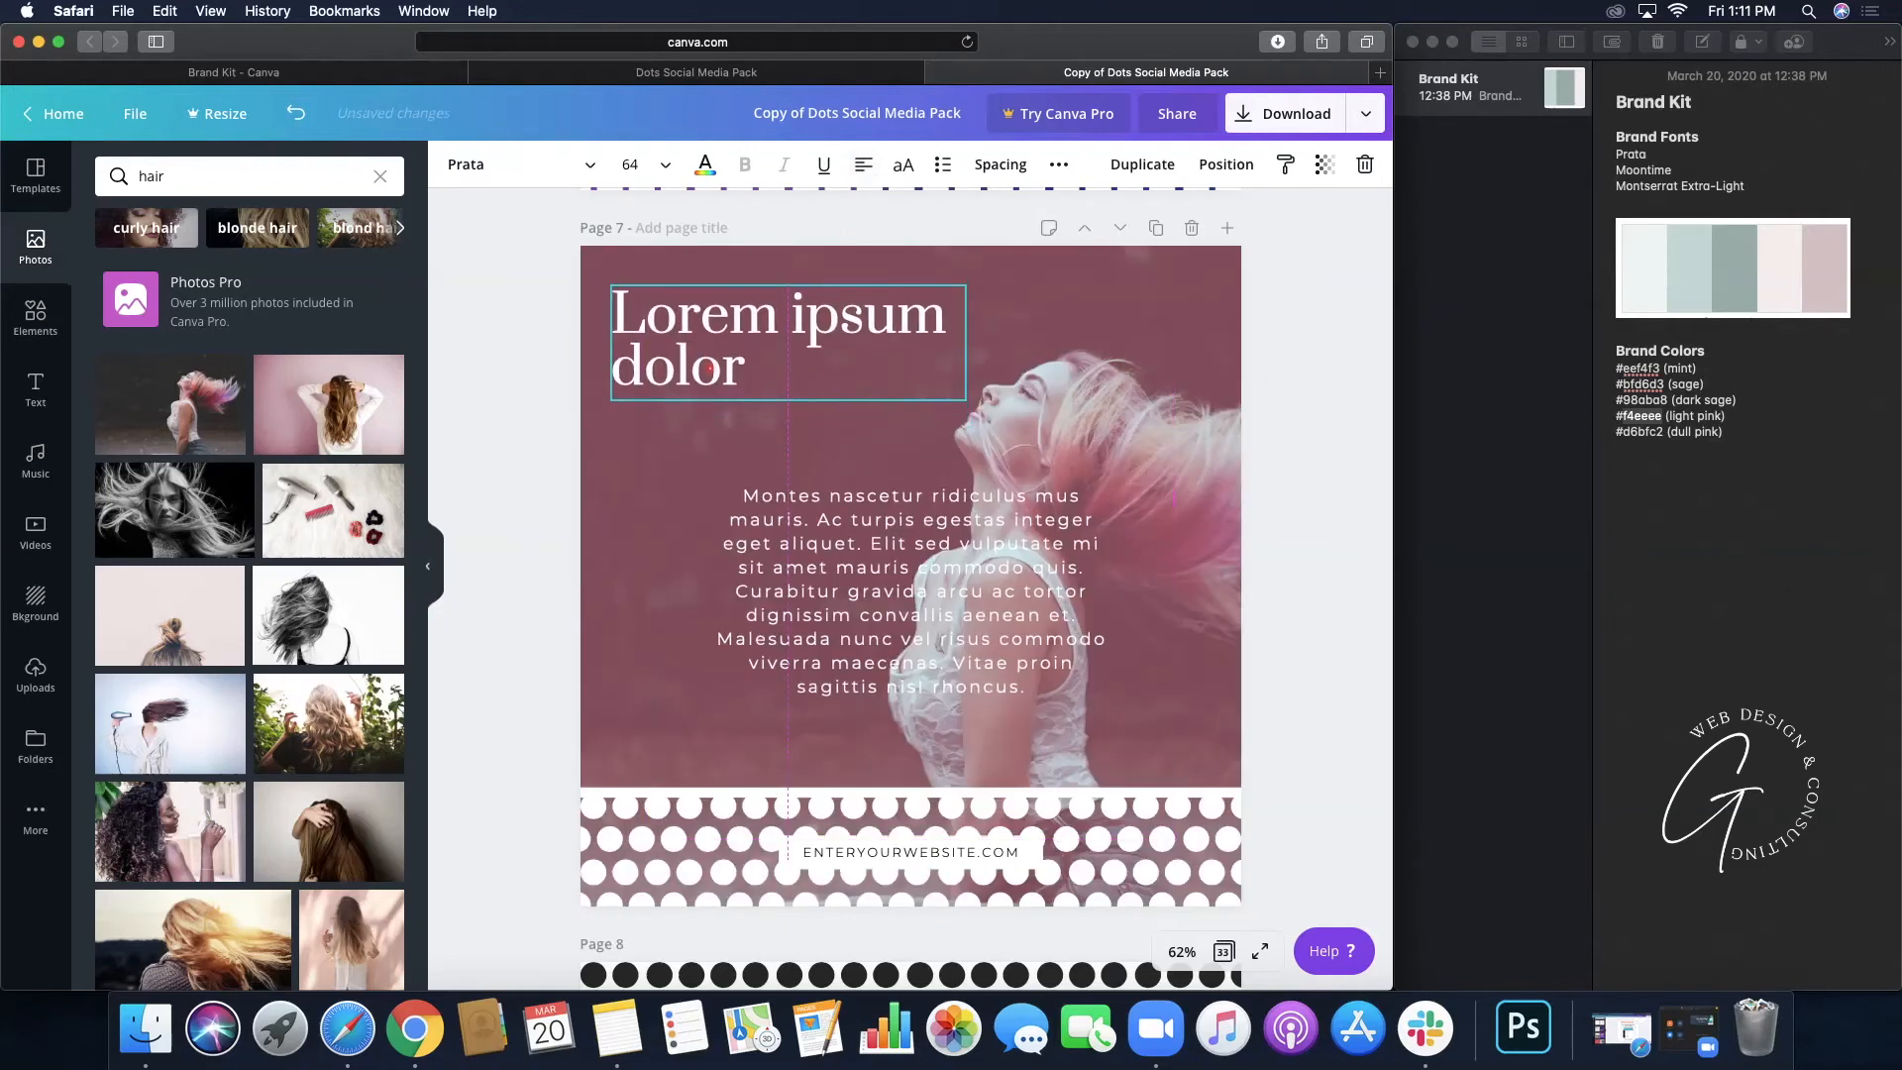
# - Left-align the body text, narrow it to about 520 wide, and place it under the title
pyautogui.click(870, 571)
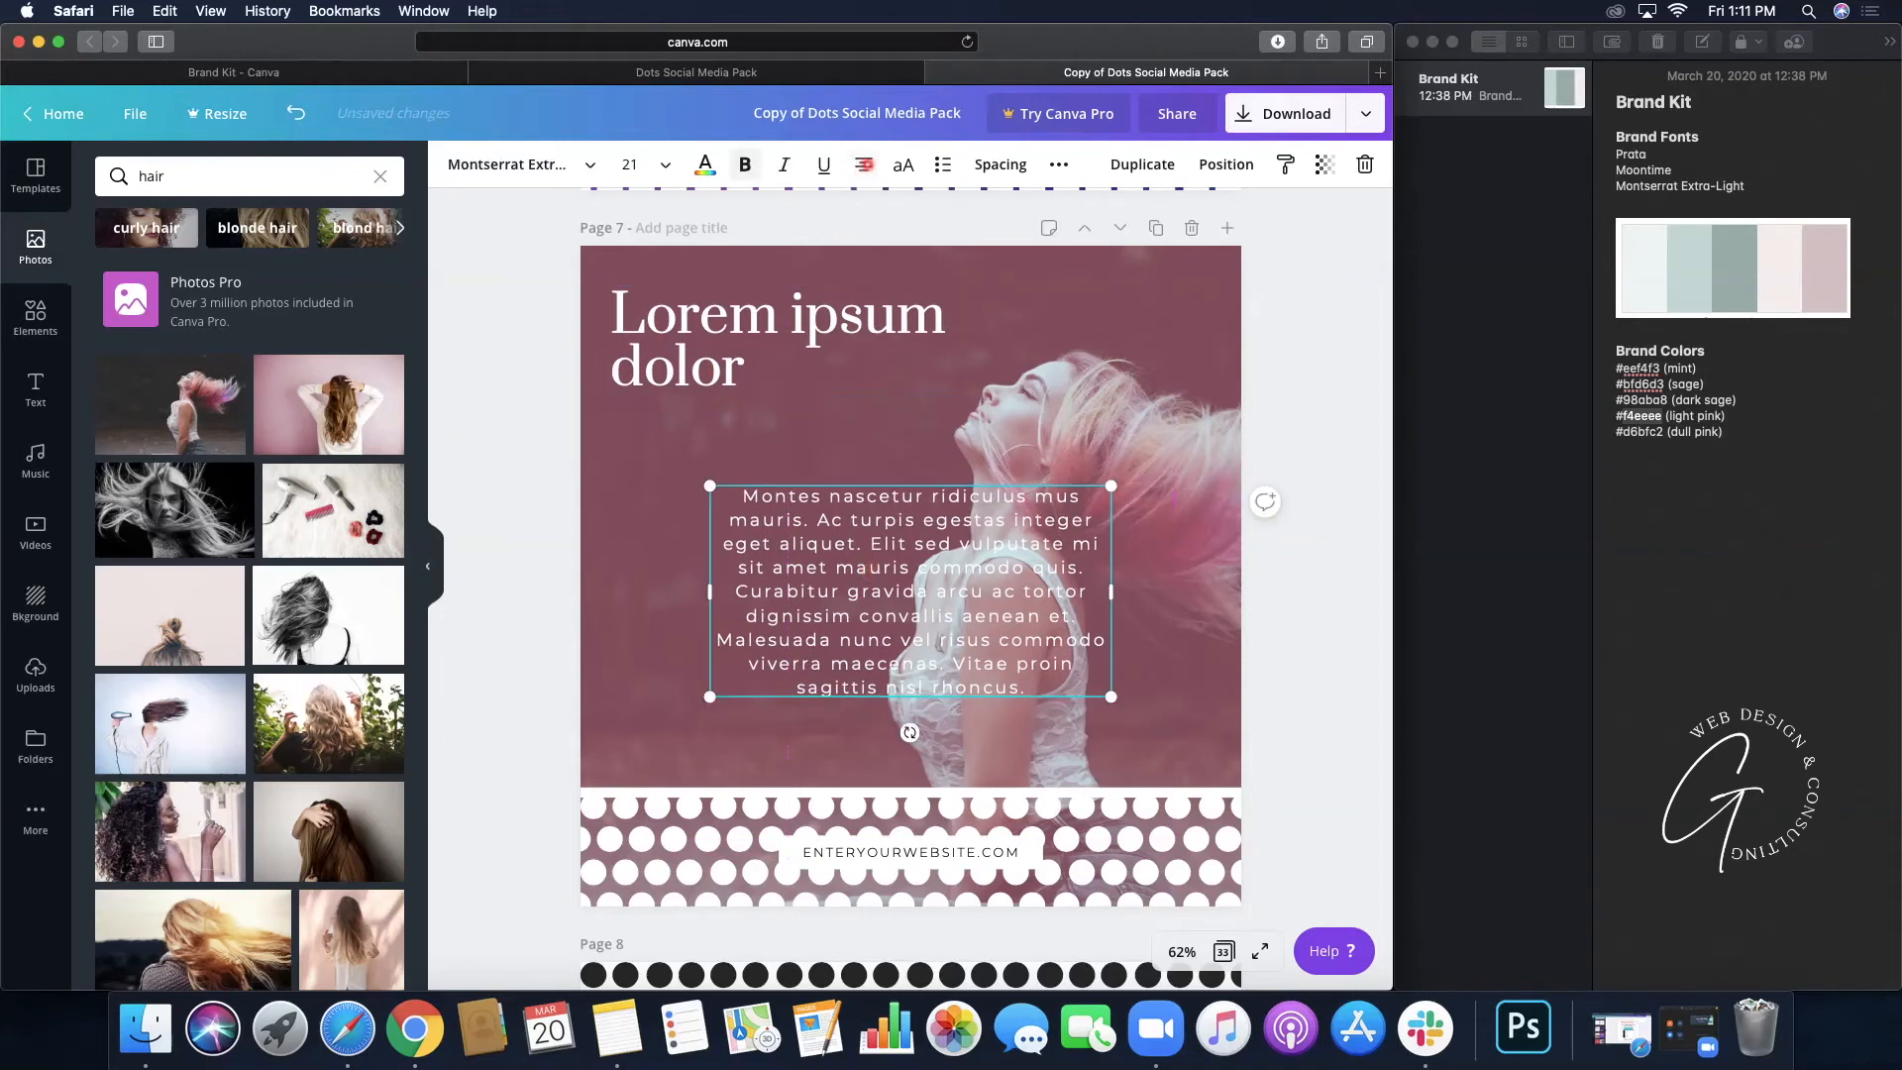
pyautogui.click(862, 165)
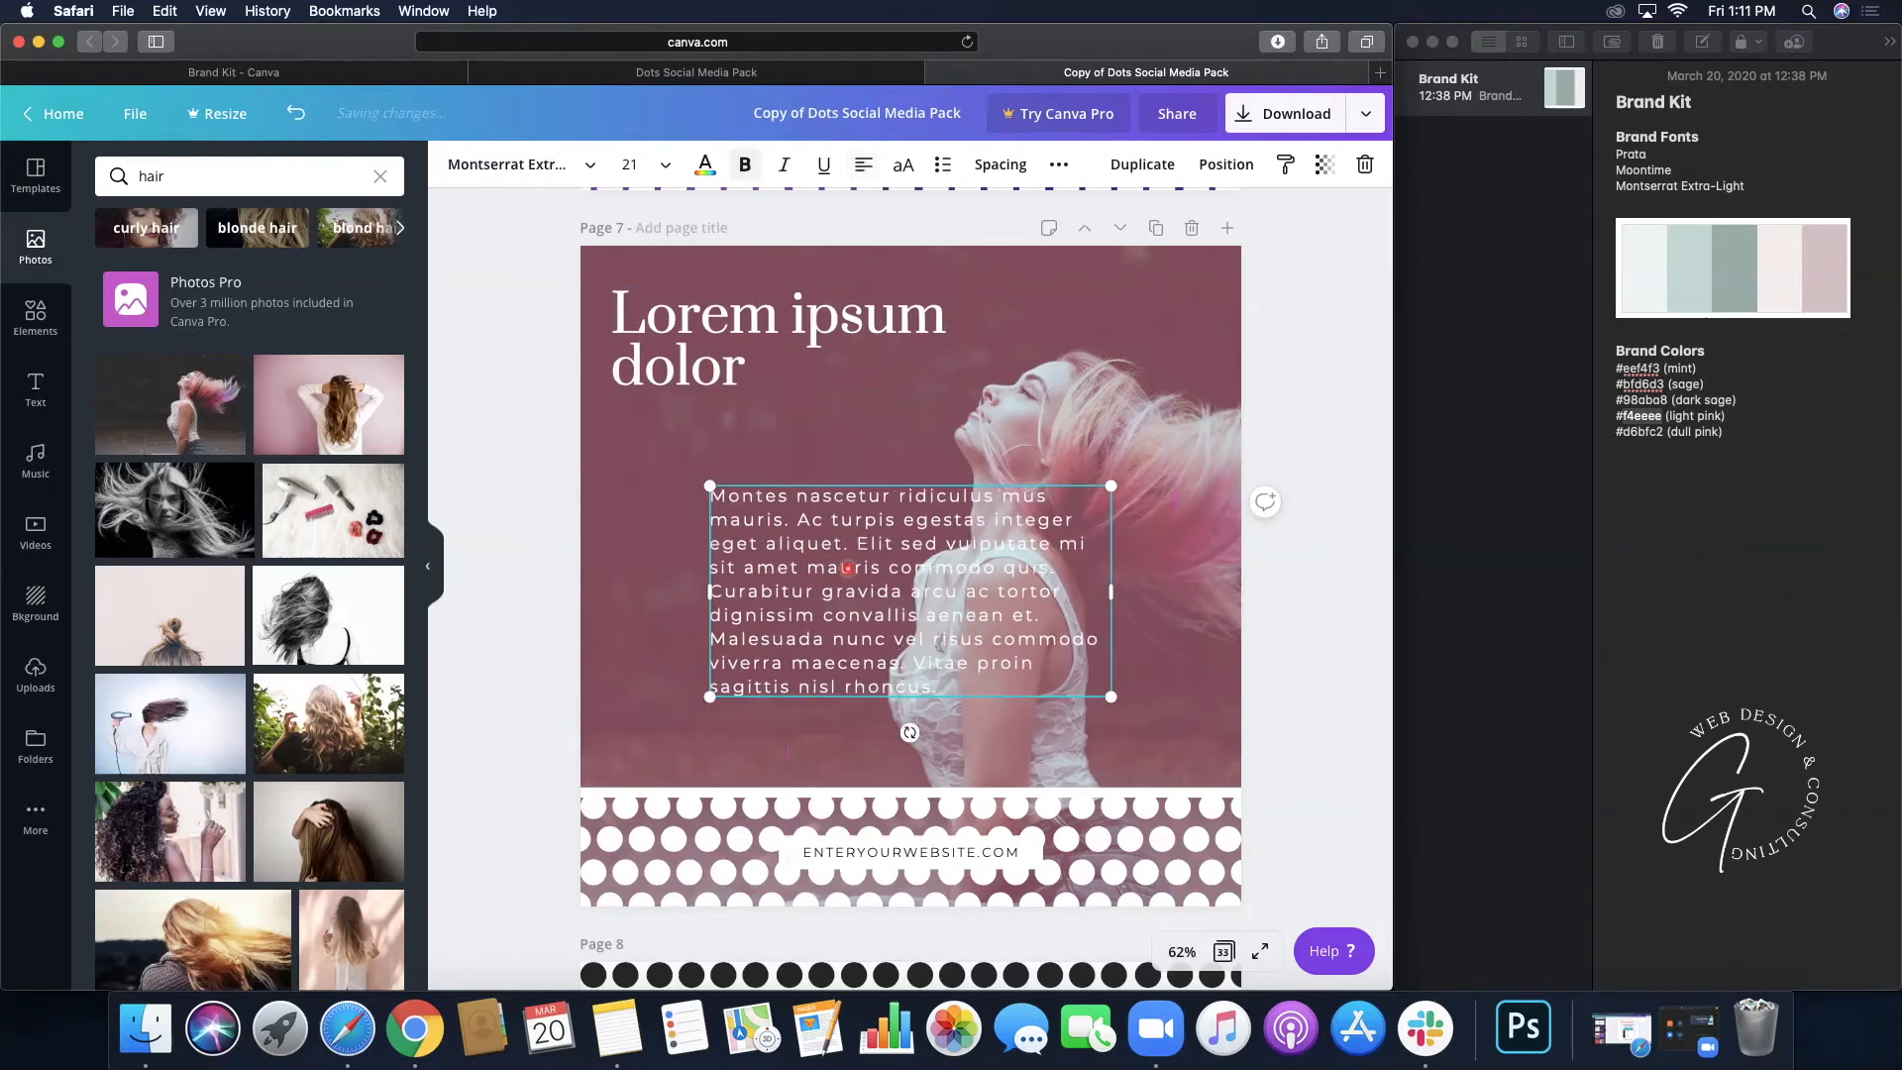
pyautogui.moveTo(804, 566); pyautogui.dragTo(706, 499)
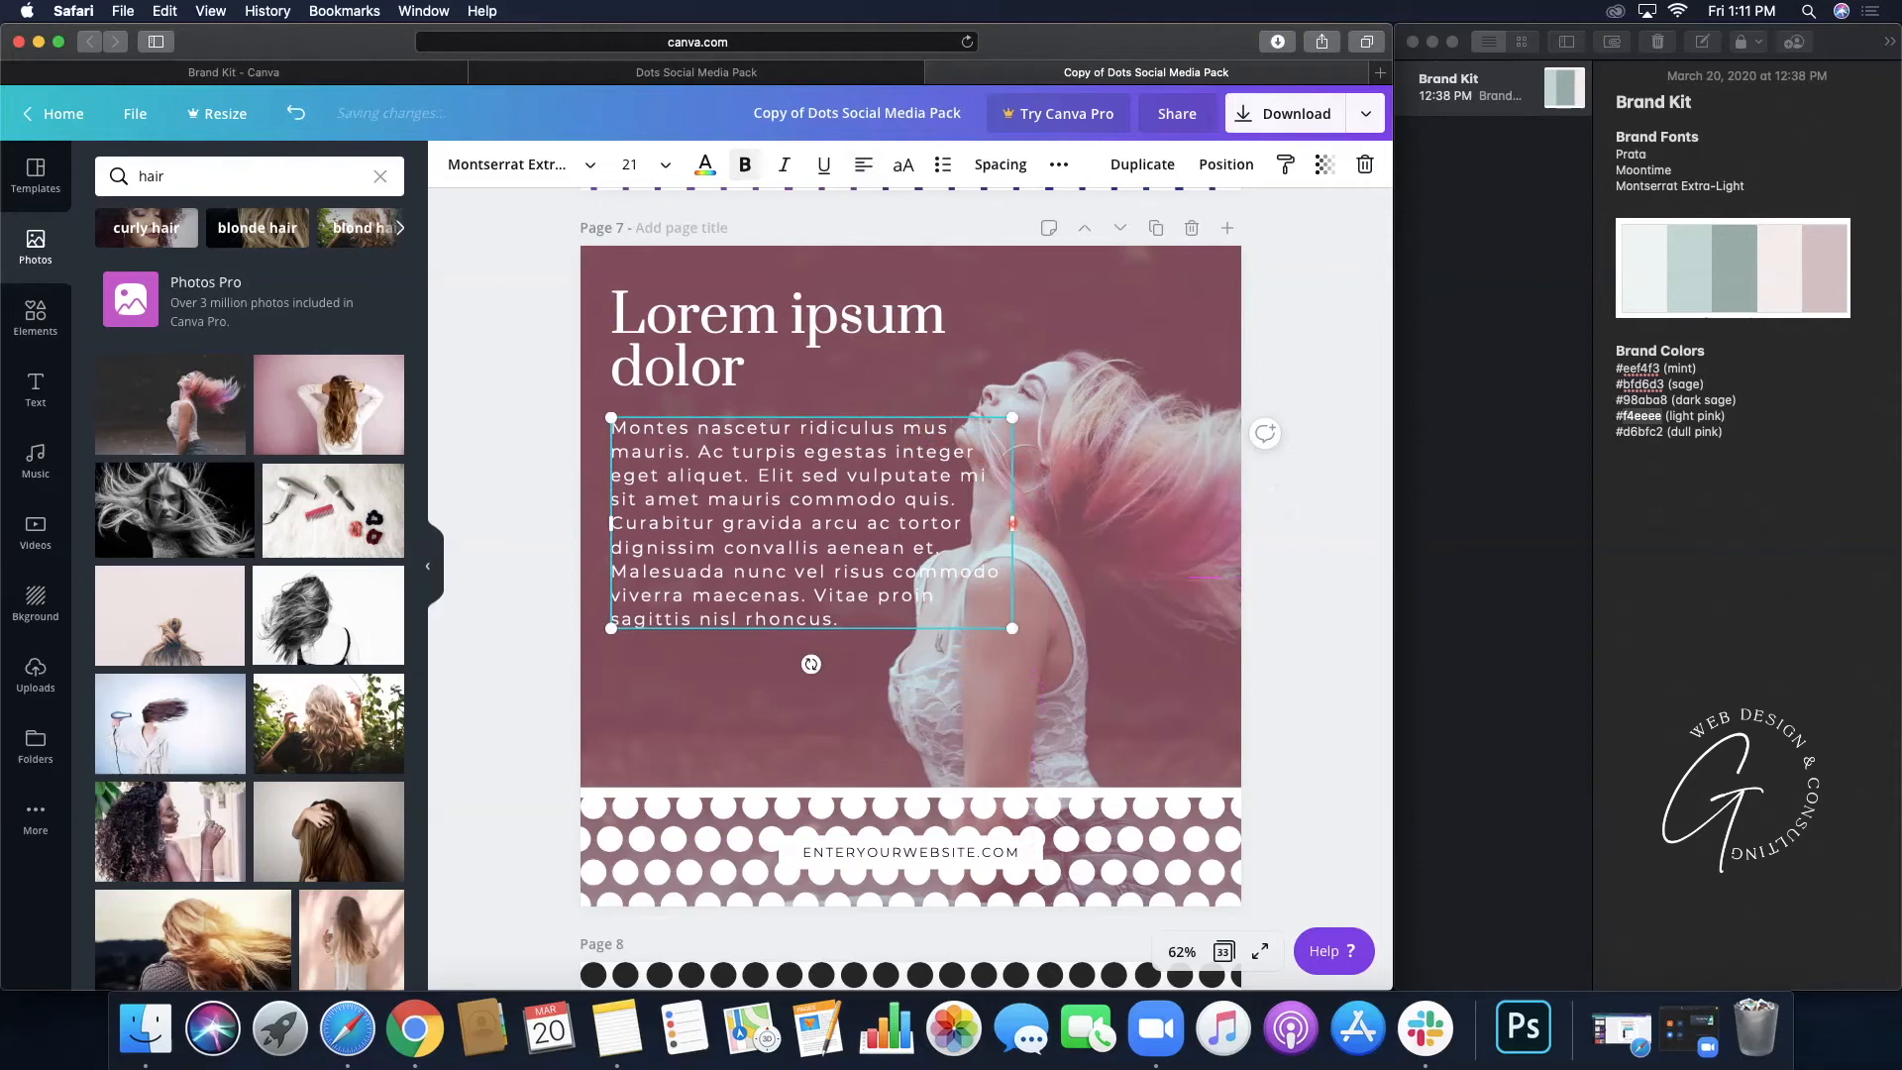
pyautogui.moveTo(1011, 523); pyautogui.dragTo(909, 526)
pyautogui.moveTo(666, 439); pyautogui.dragTo(665, 470)
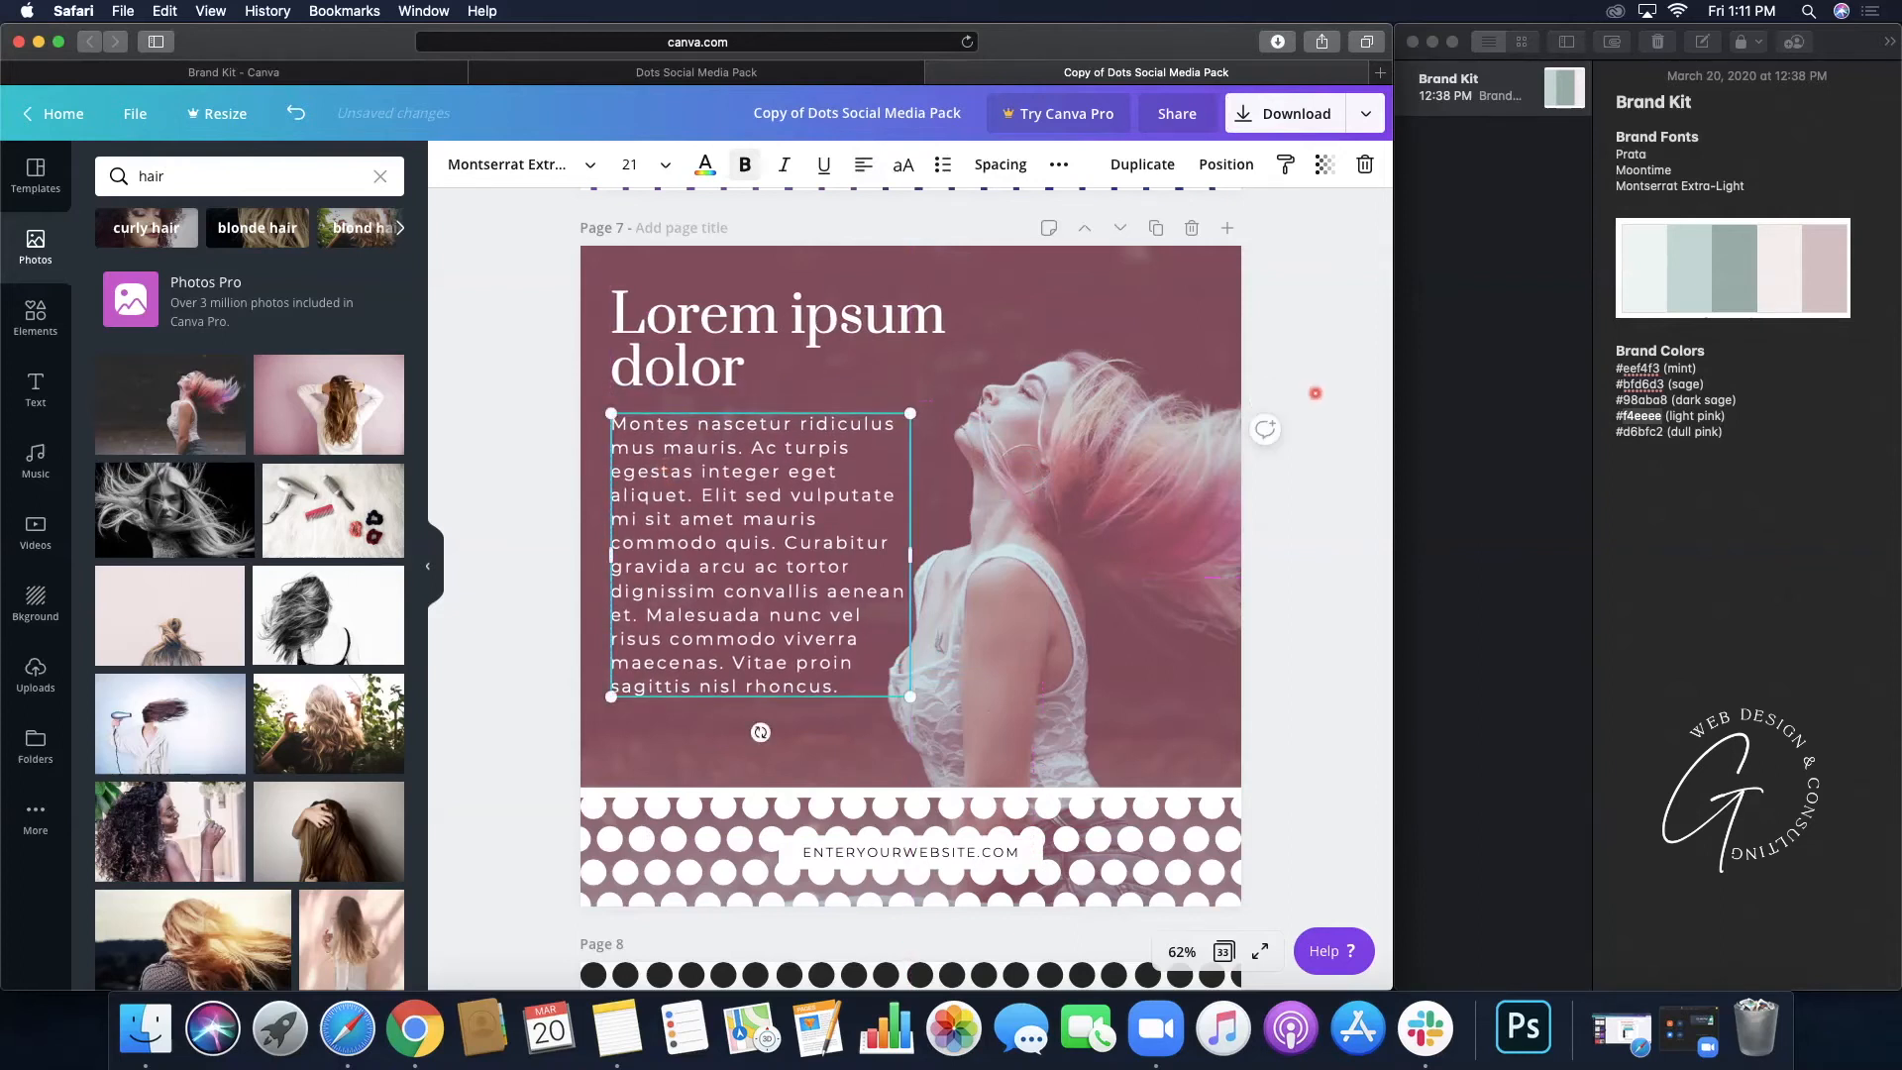
pyautogui.click(1315, 395)
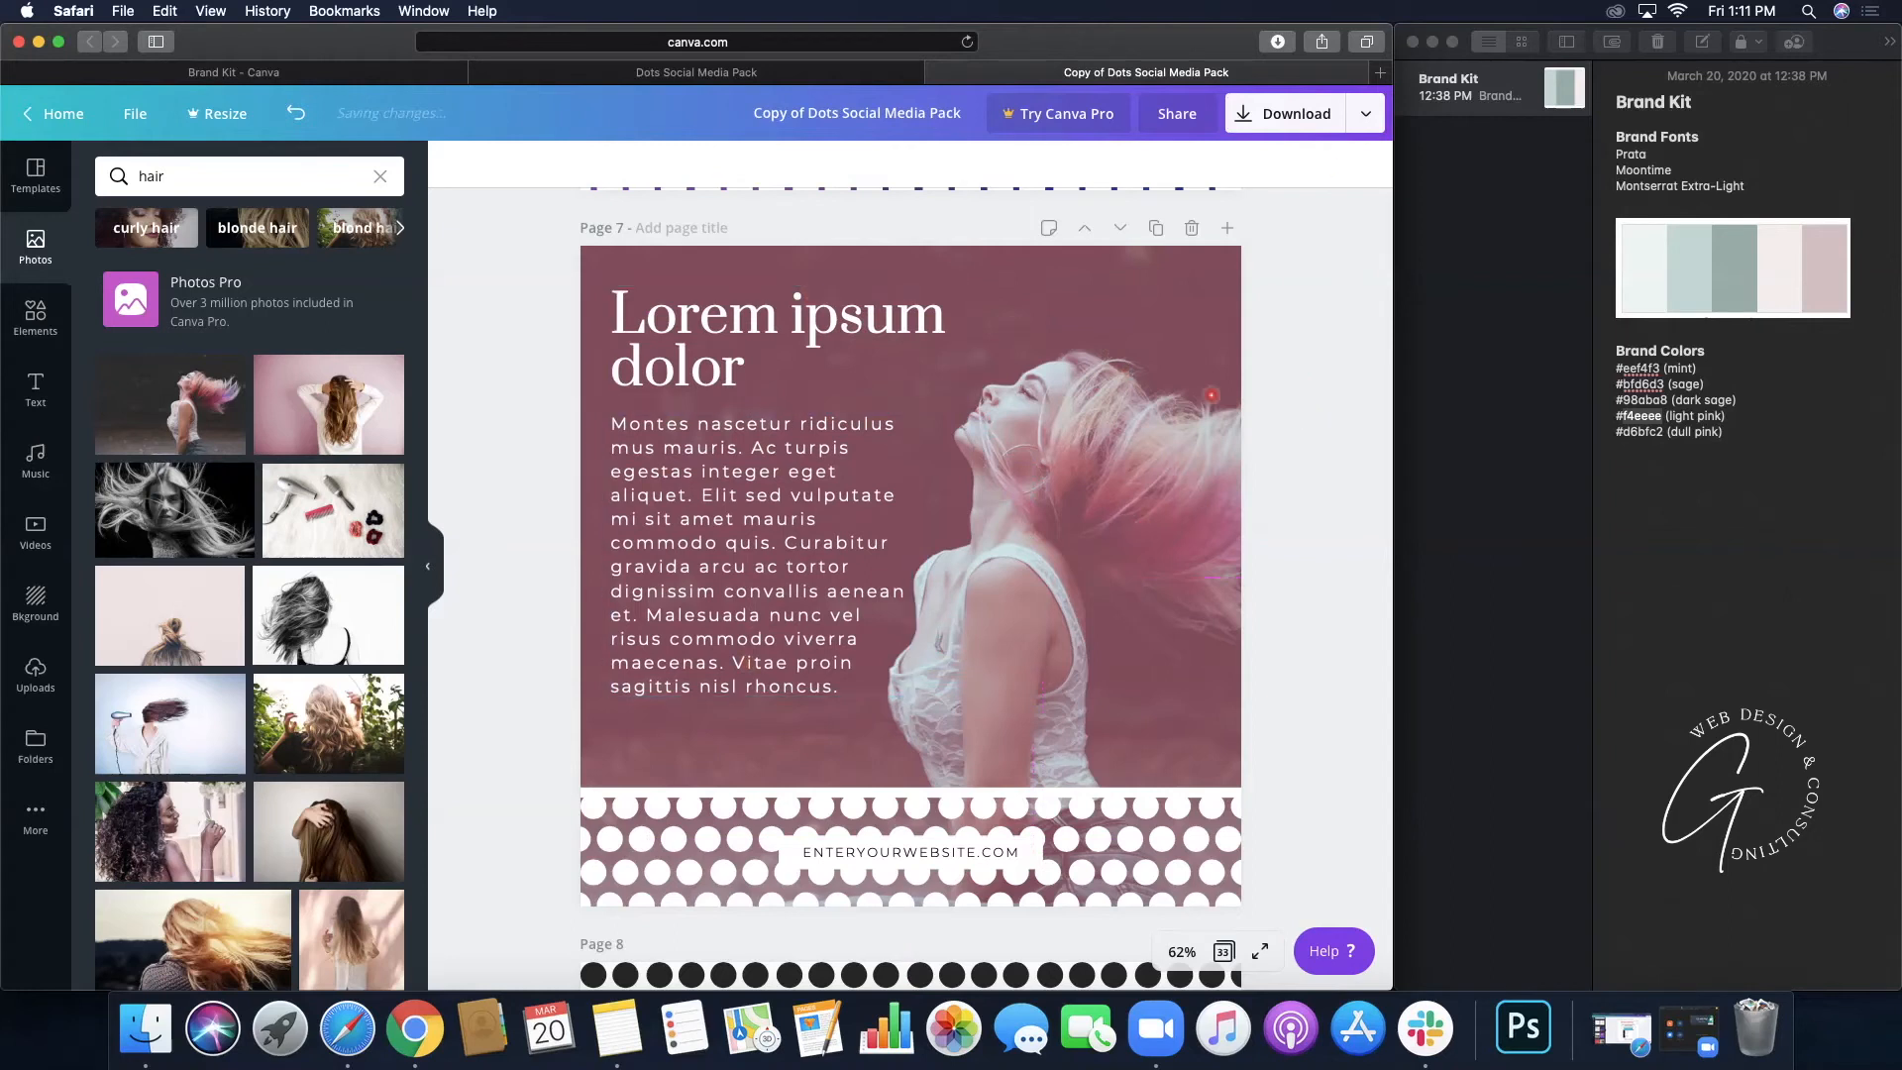
# - Compare against the original Dots Social Media Pack design, then return to the copy
pyautogui.scroll(10, 1276, 322)
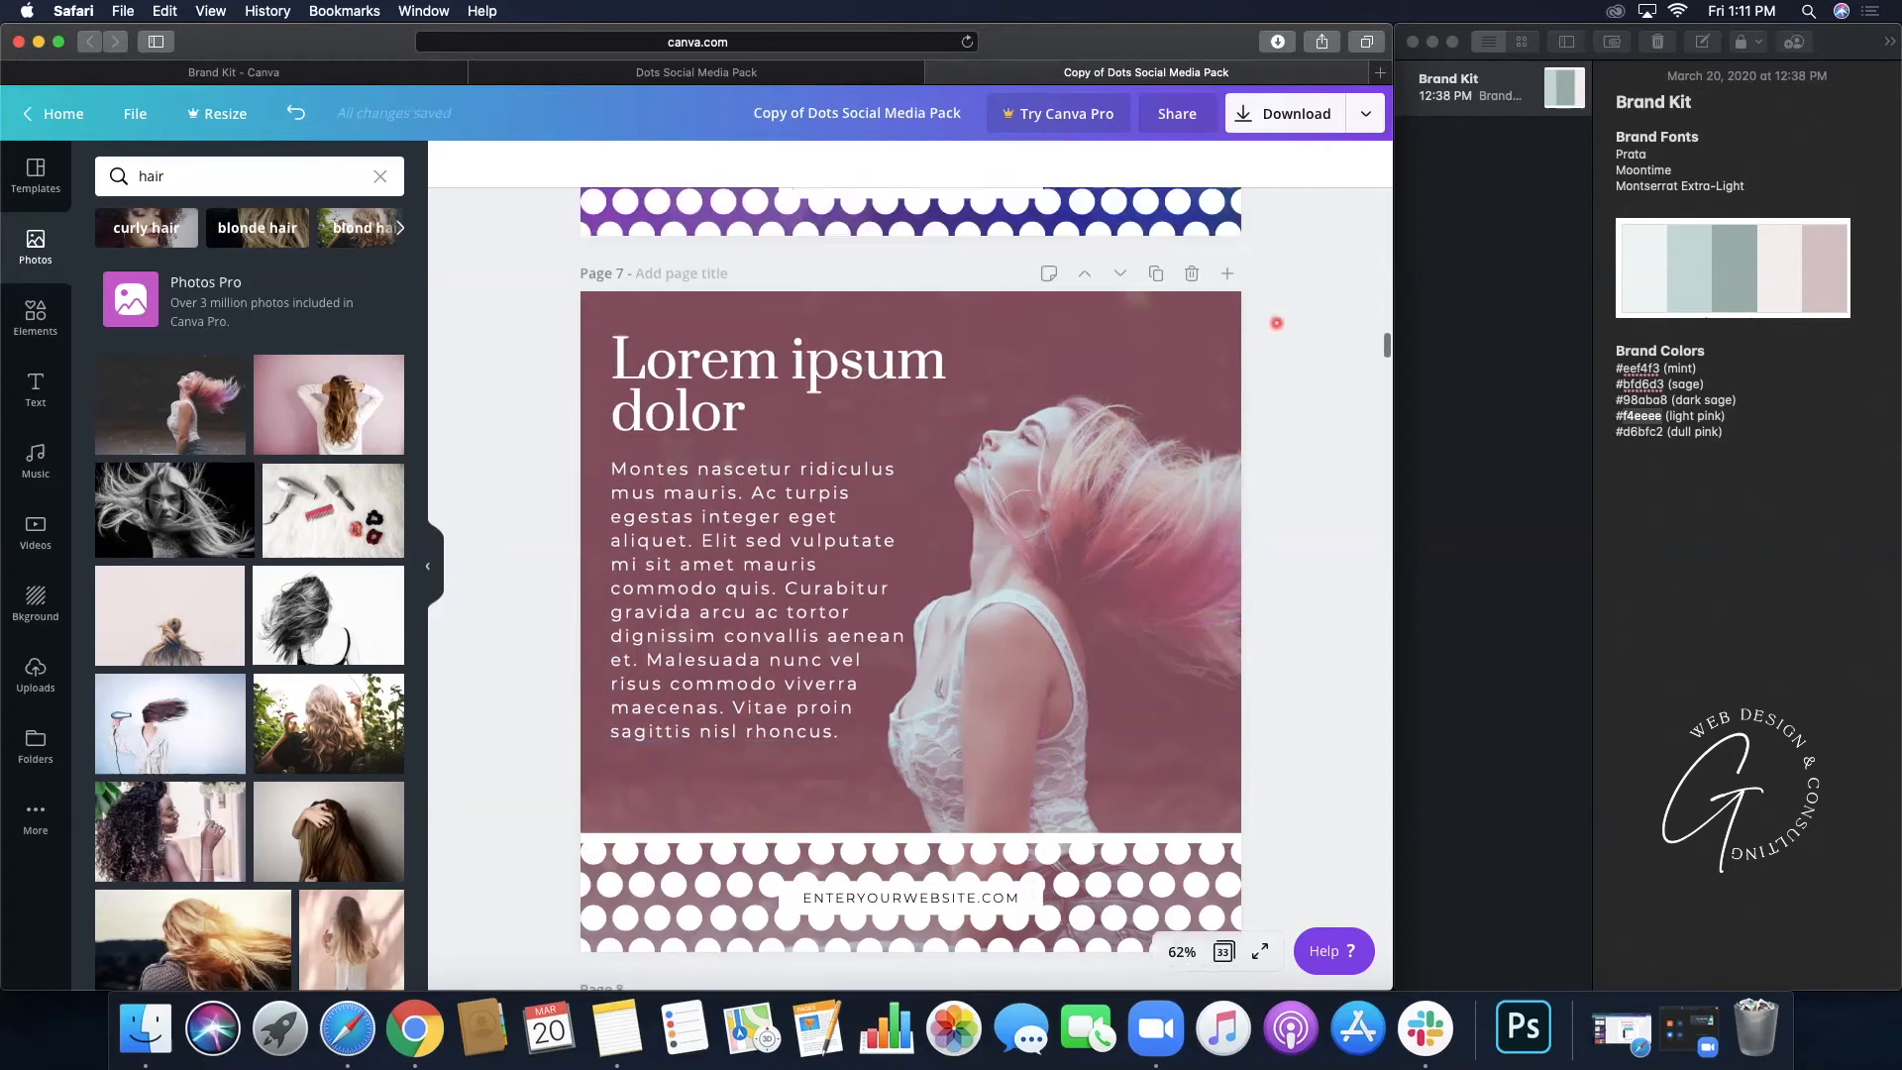
pyautogui.scroll(3, 1276, 323)
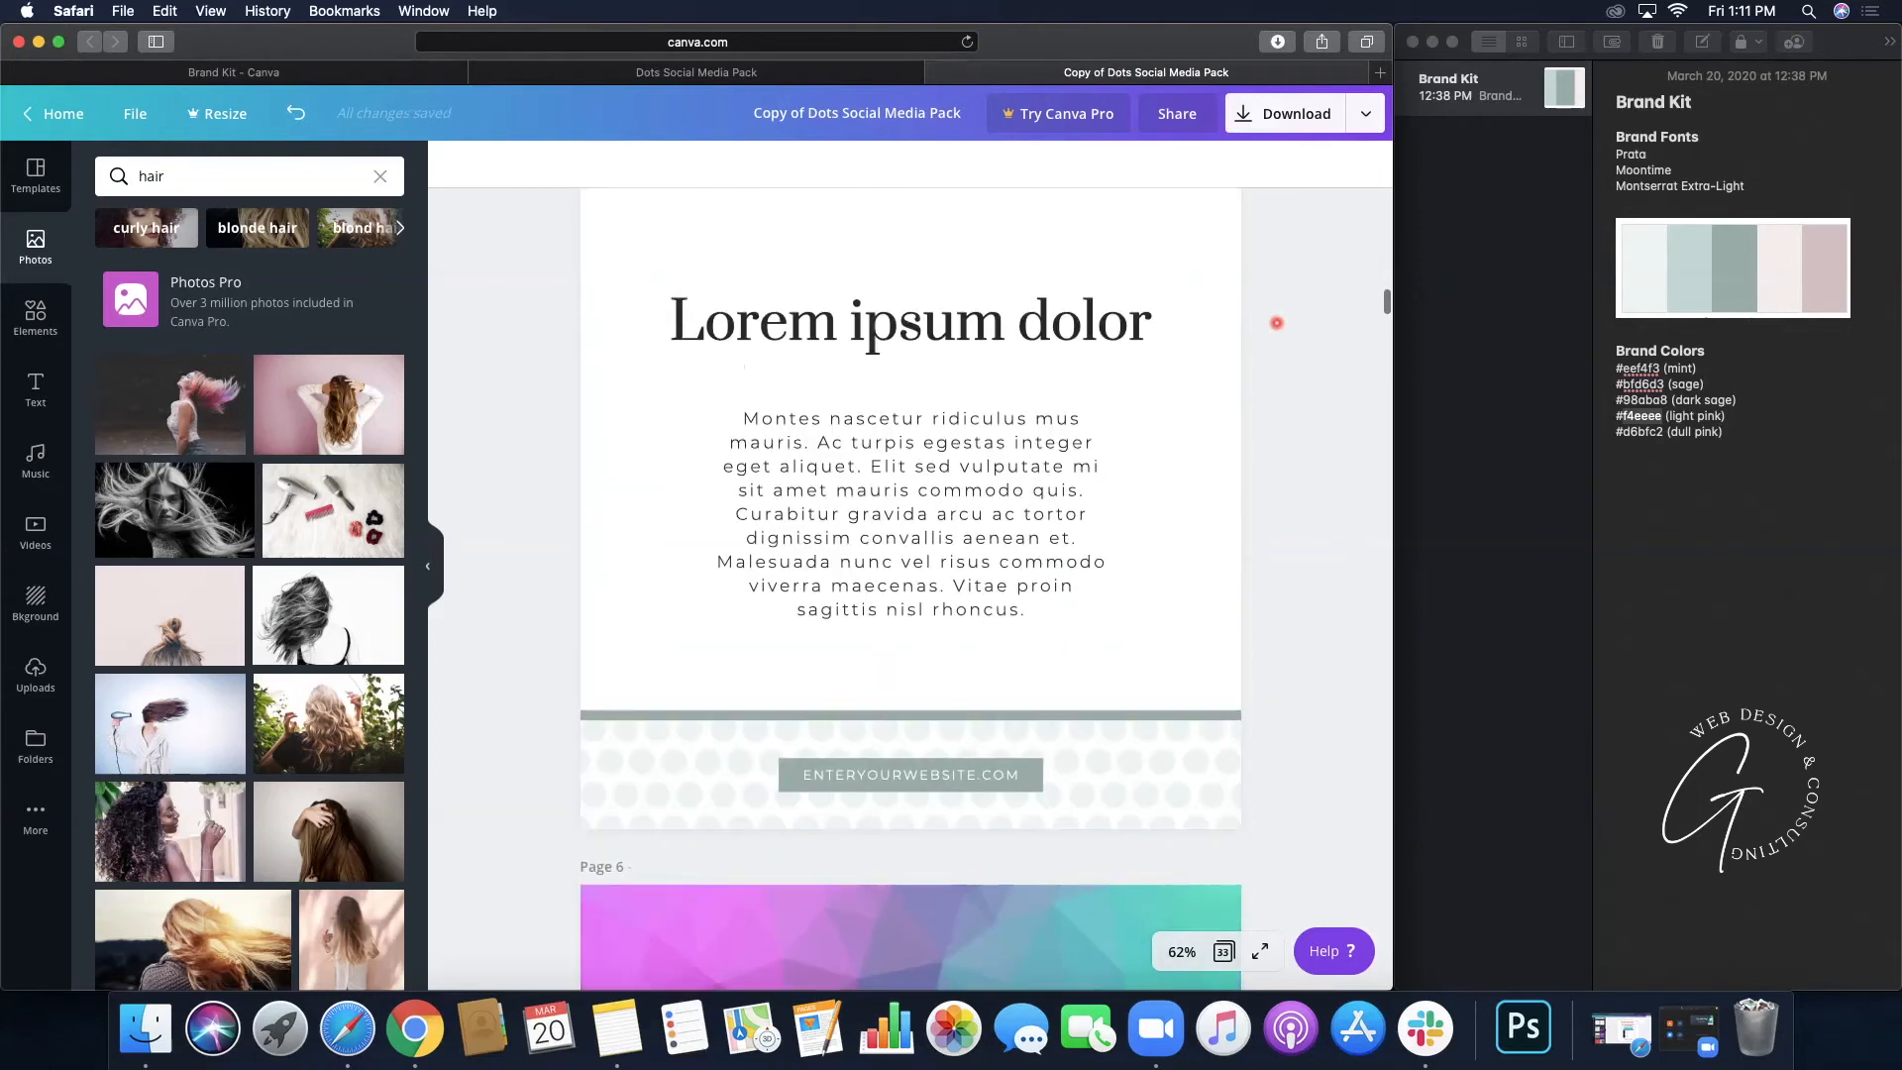
pyautogui.click(580, 78)
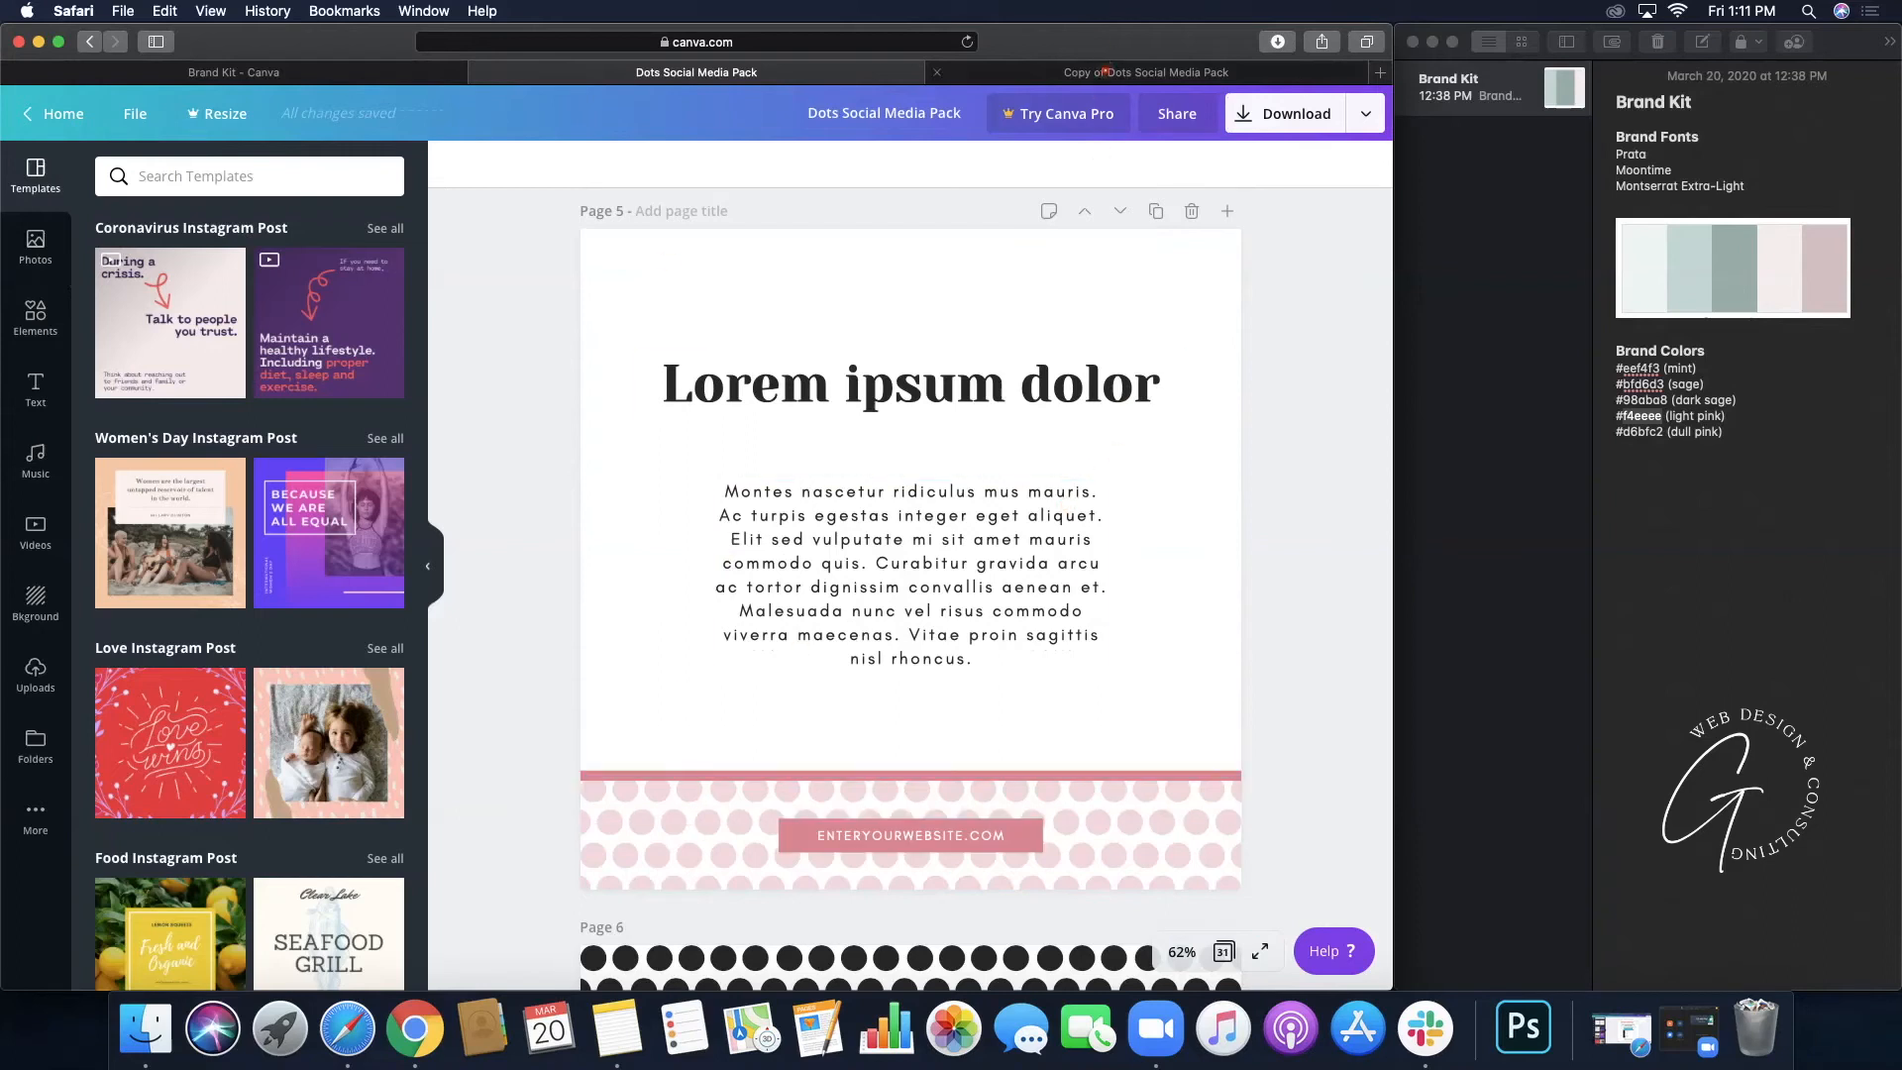
pyautogui.click(1106, 73)
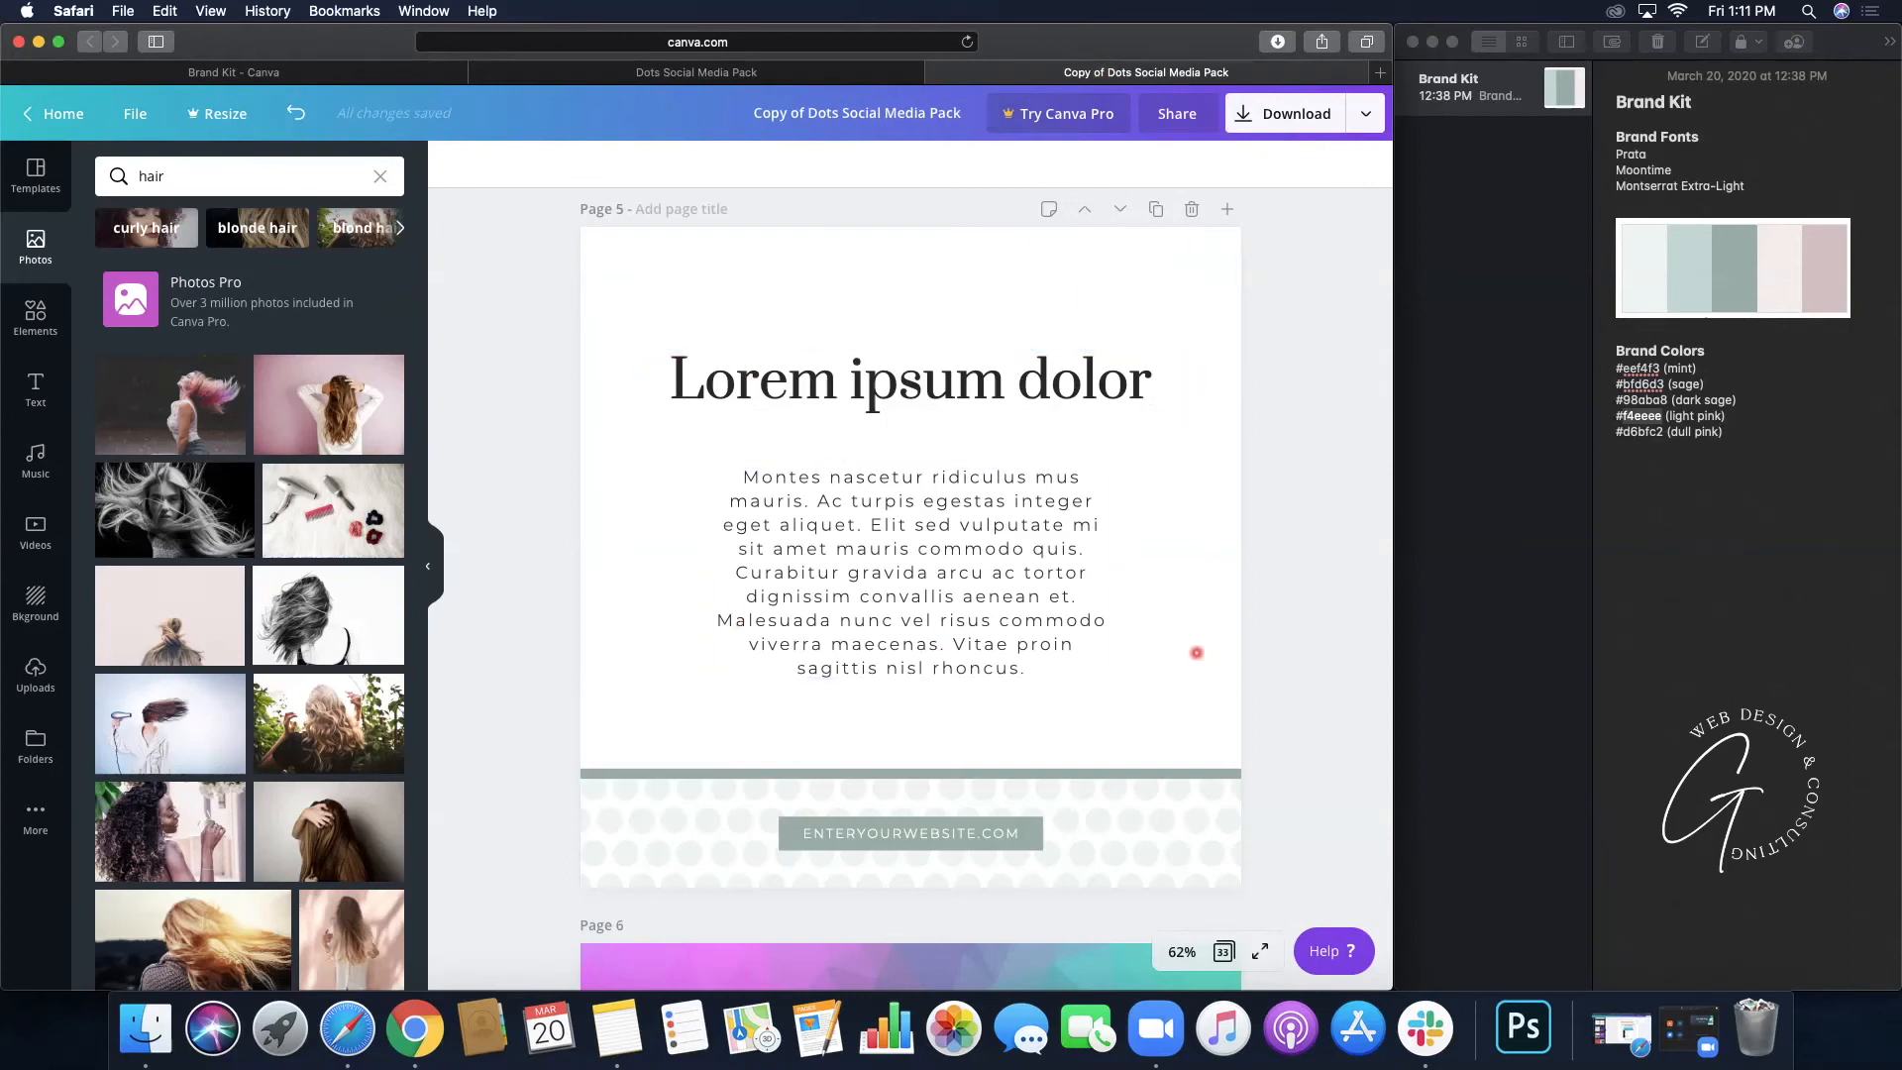
pyautogui.scroll(-3, 1188, 634)
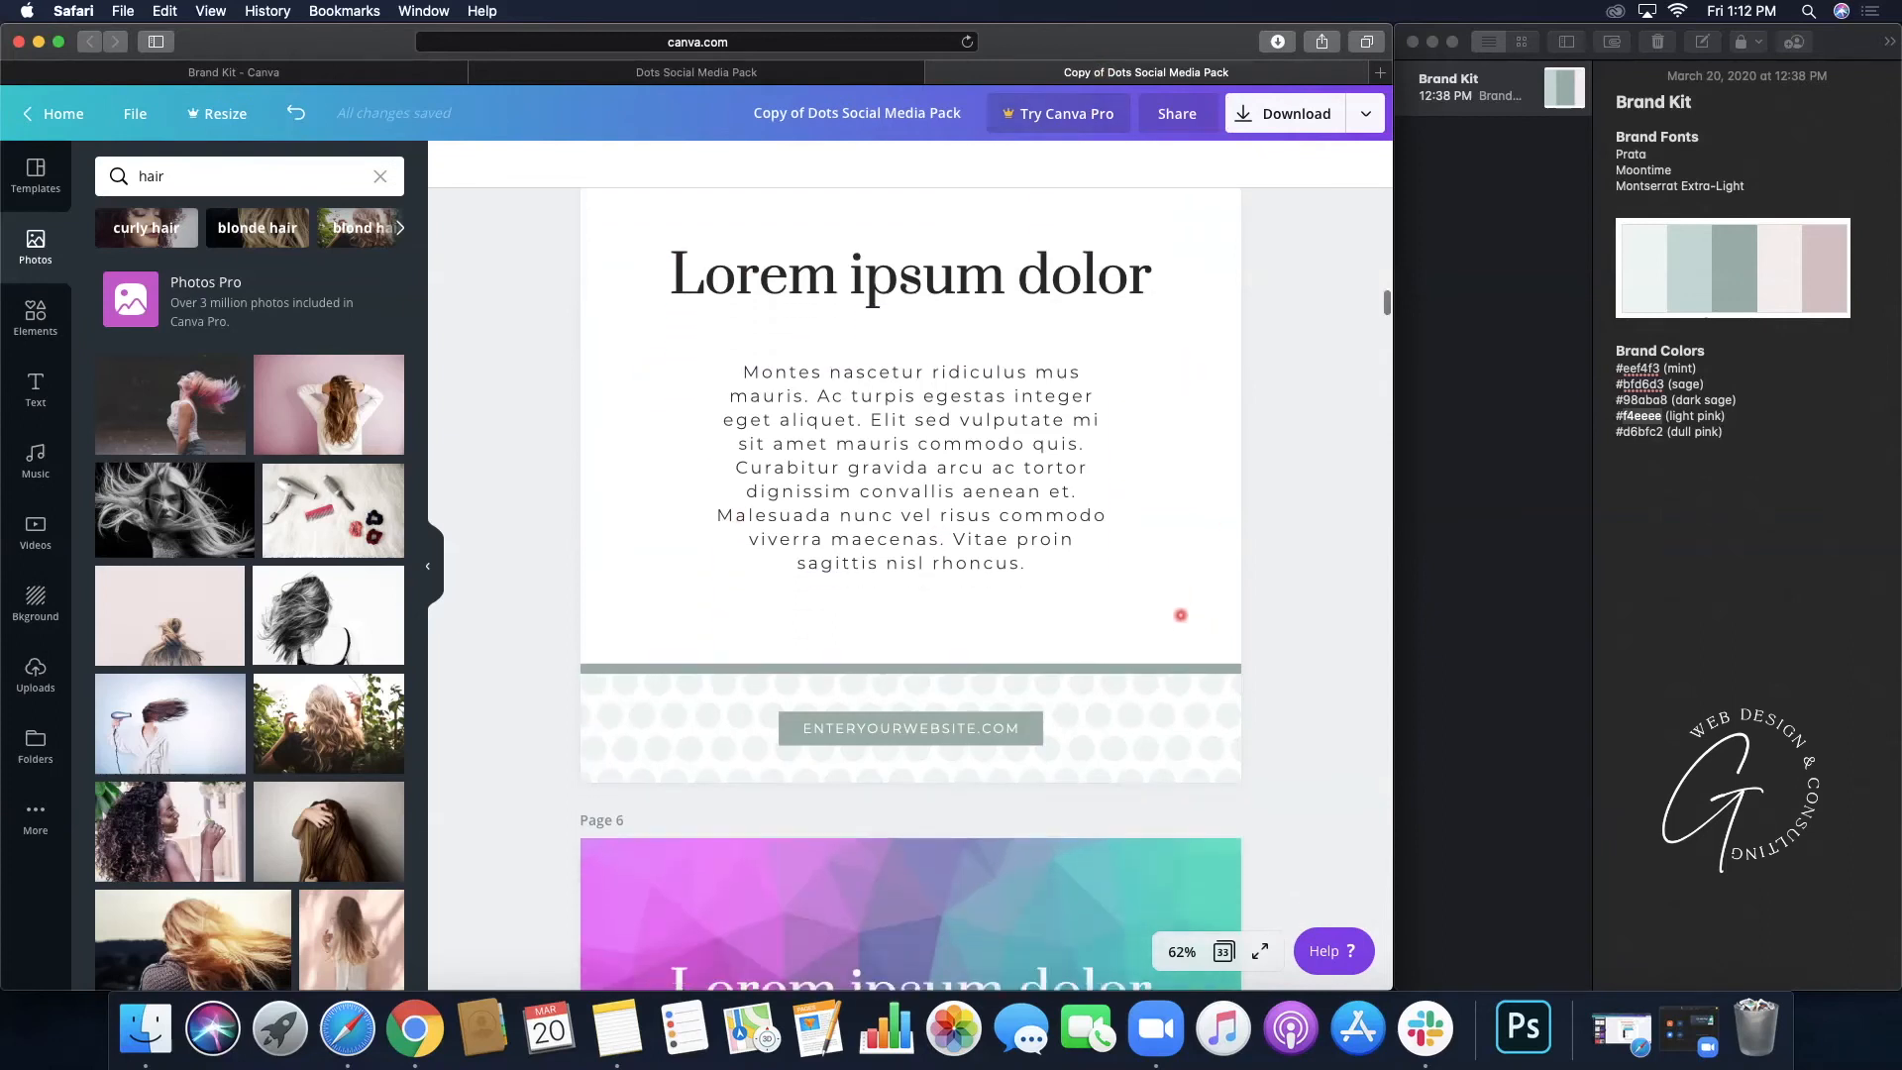
pyautogui.scroll(-2, 1179, 615)
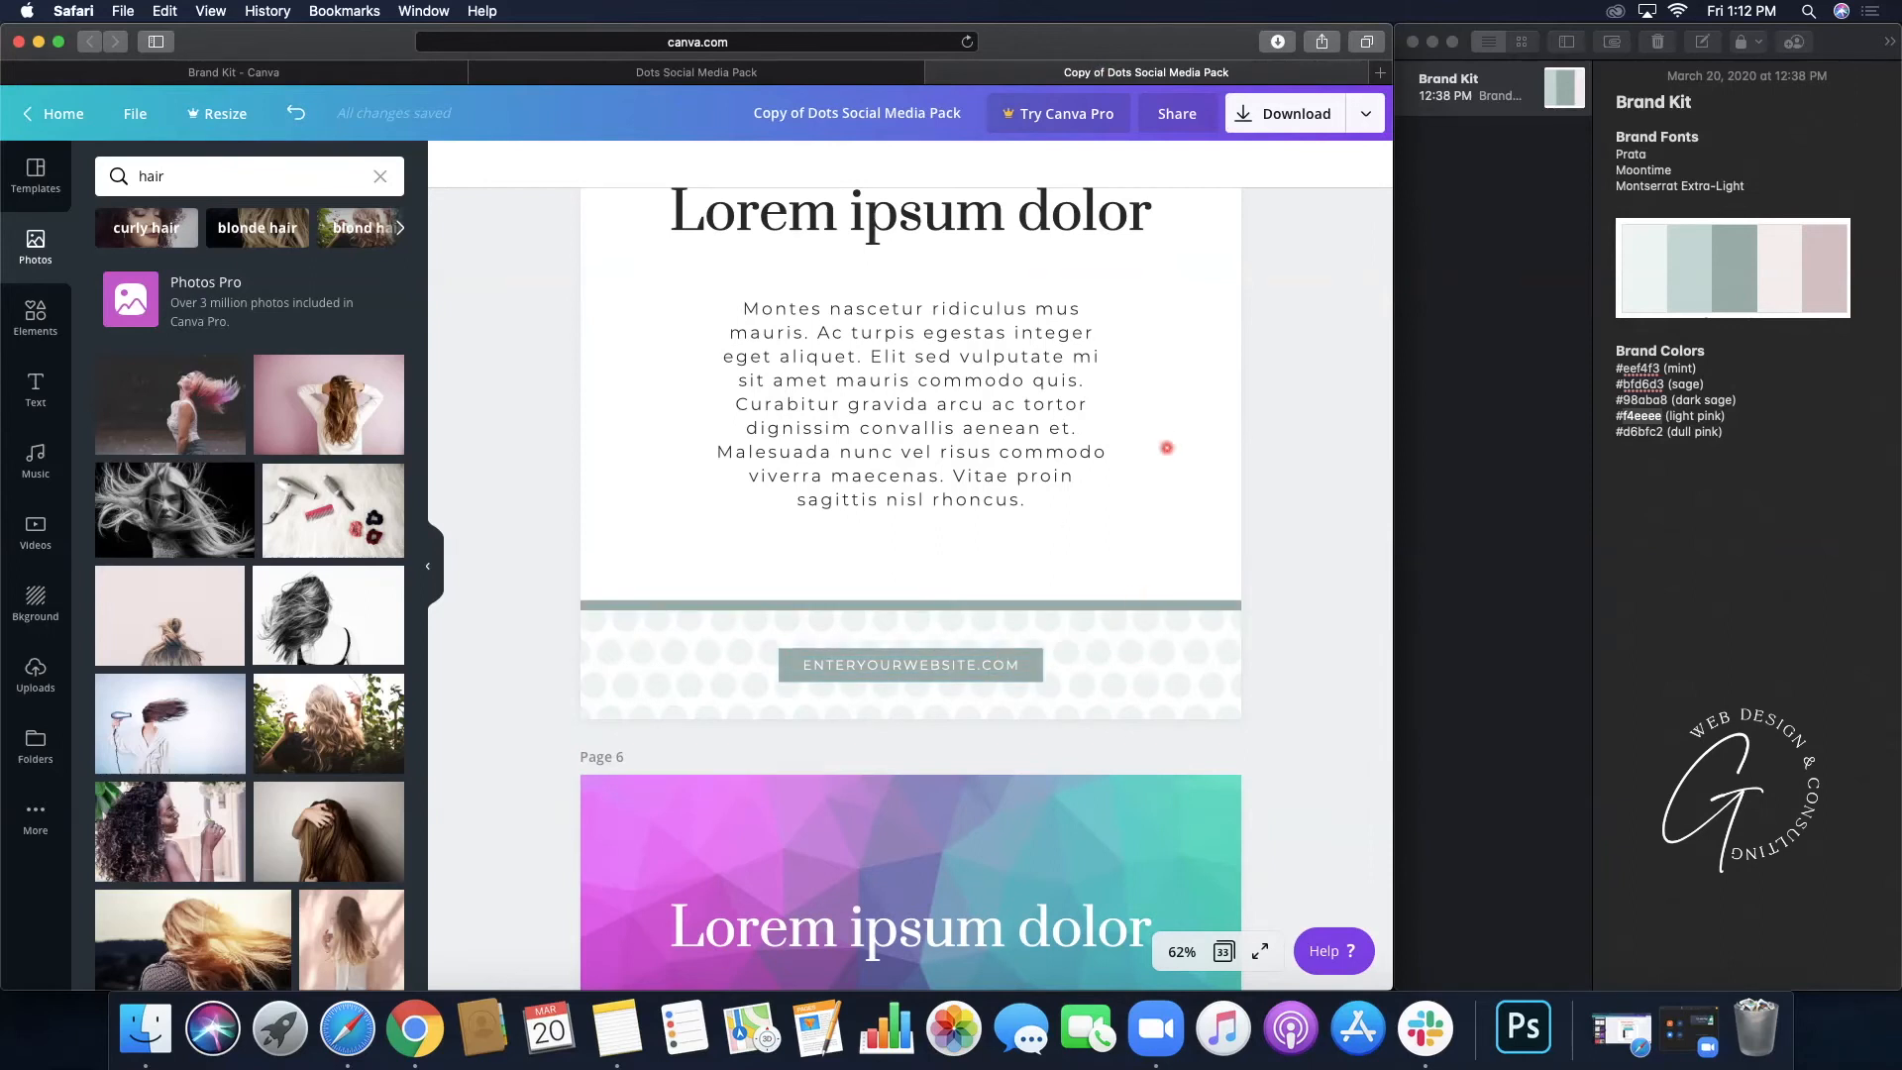
pyautogui.scroll(4, 1213, 302)
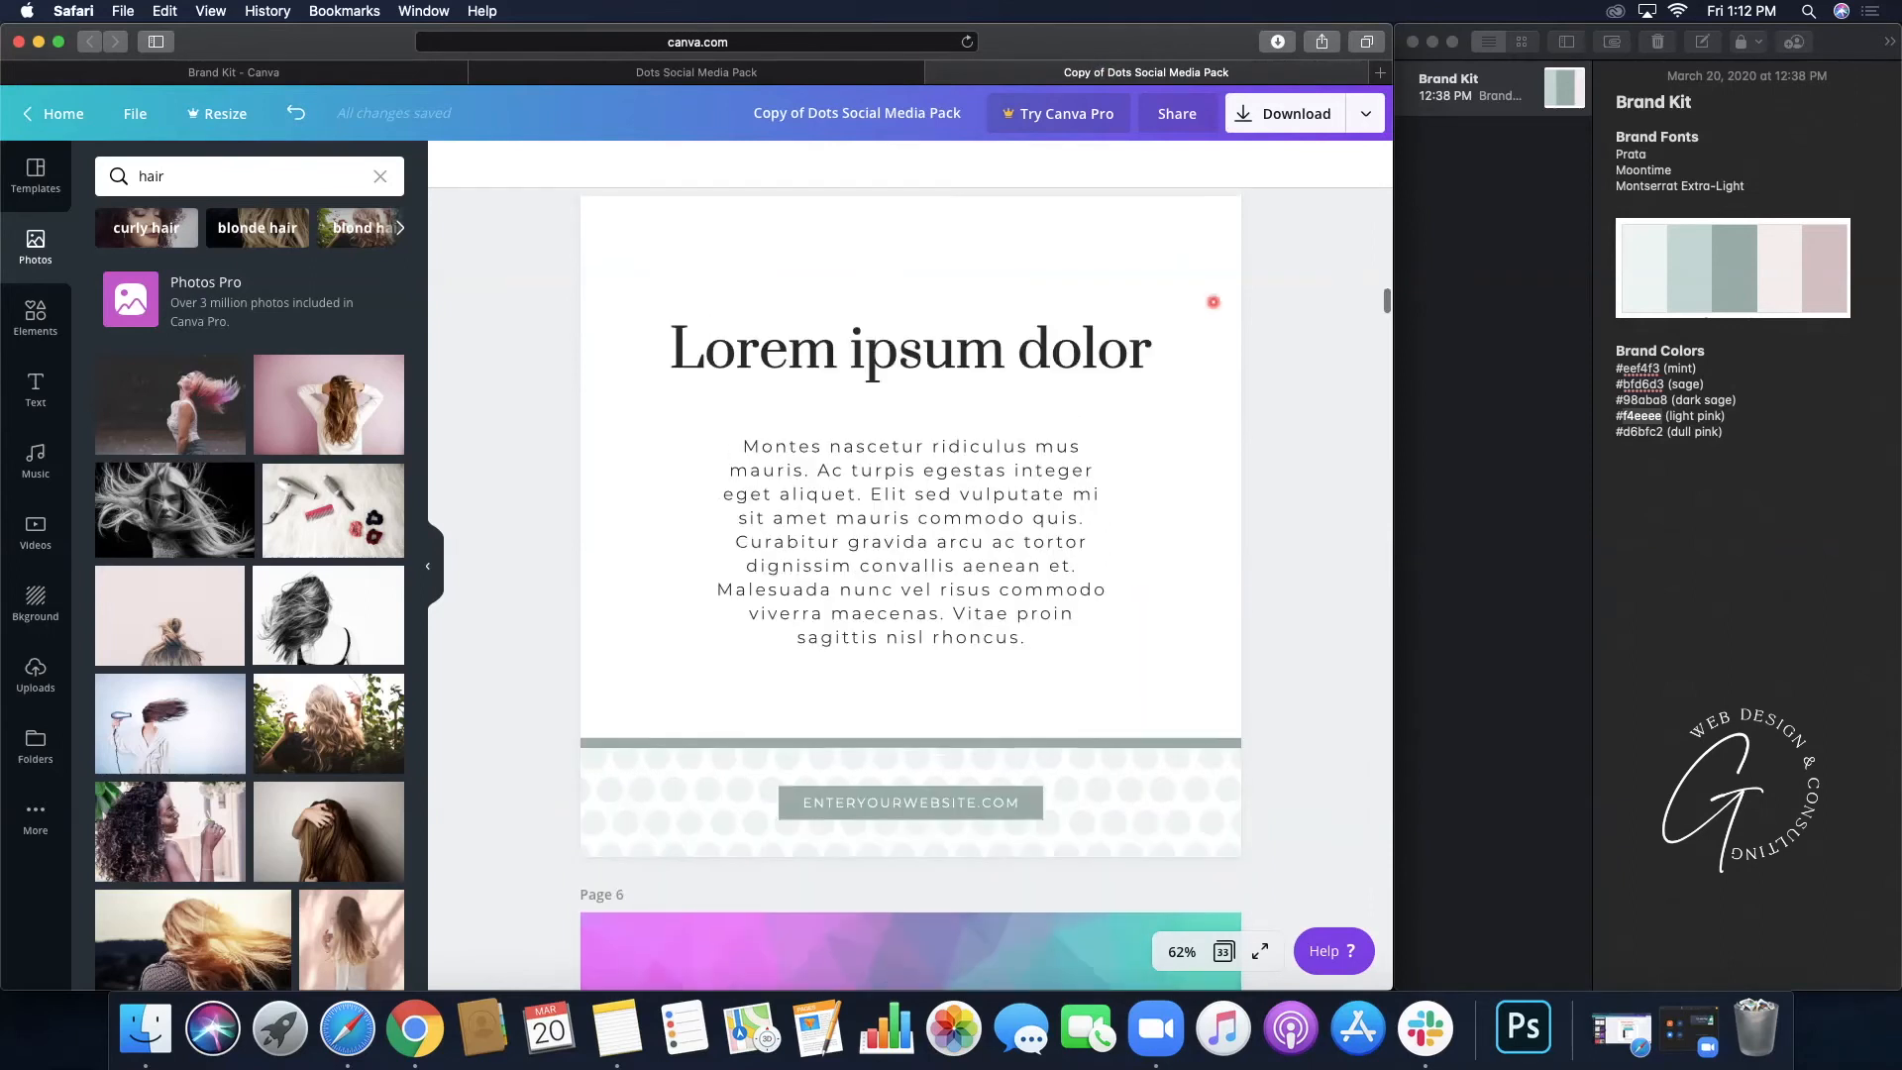
pyautogui.scroll(1, 1213, 302)
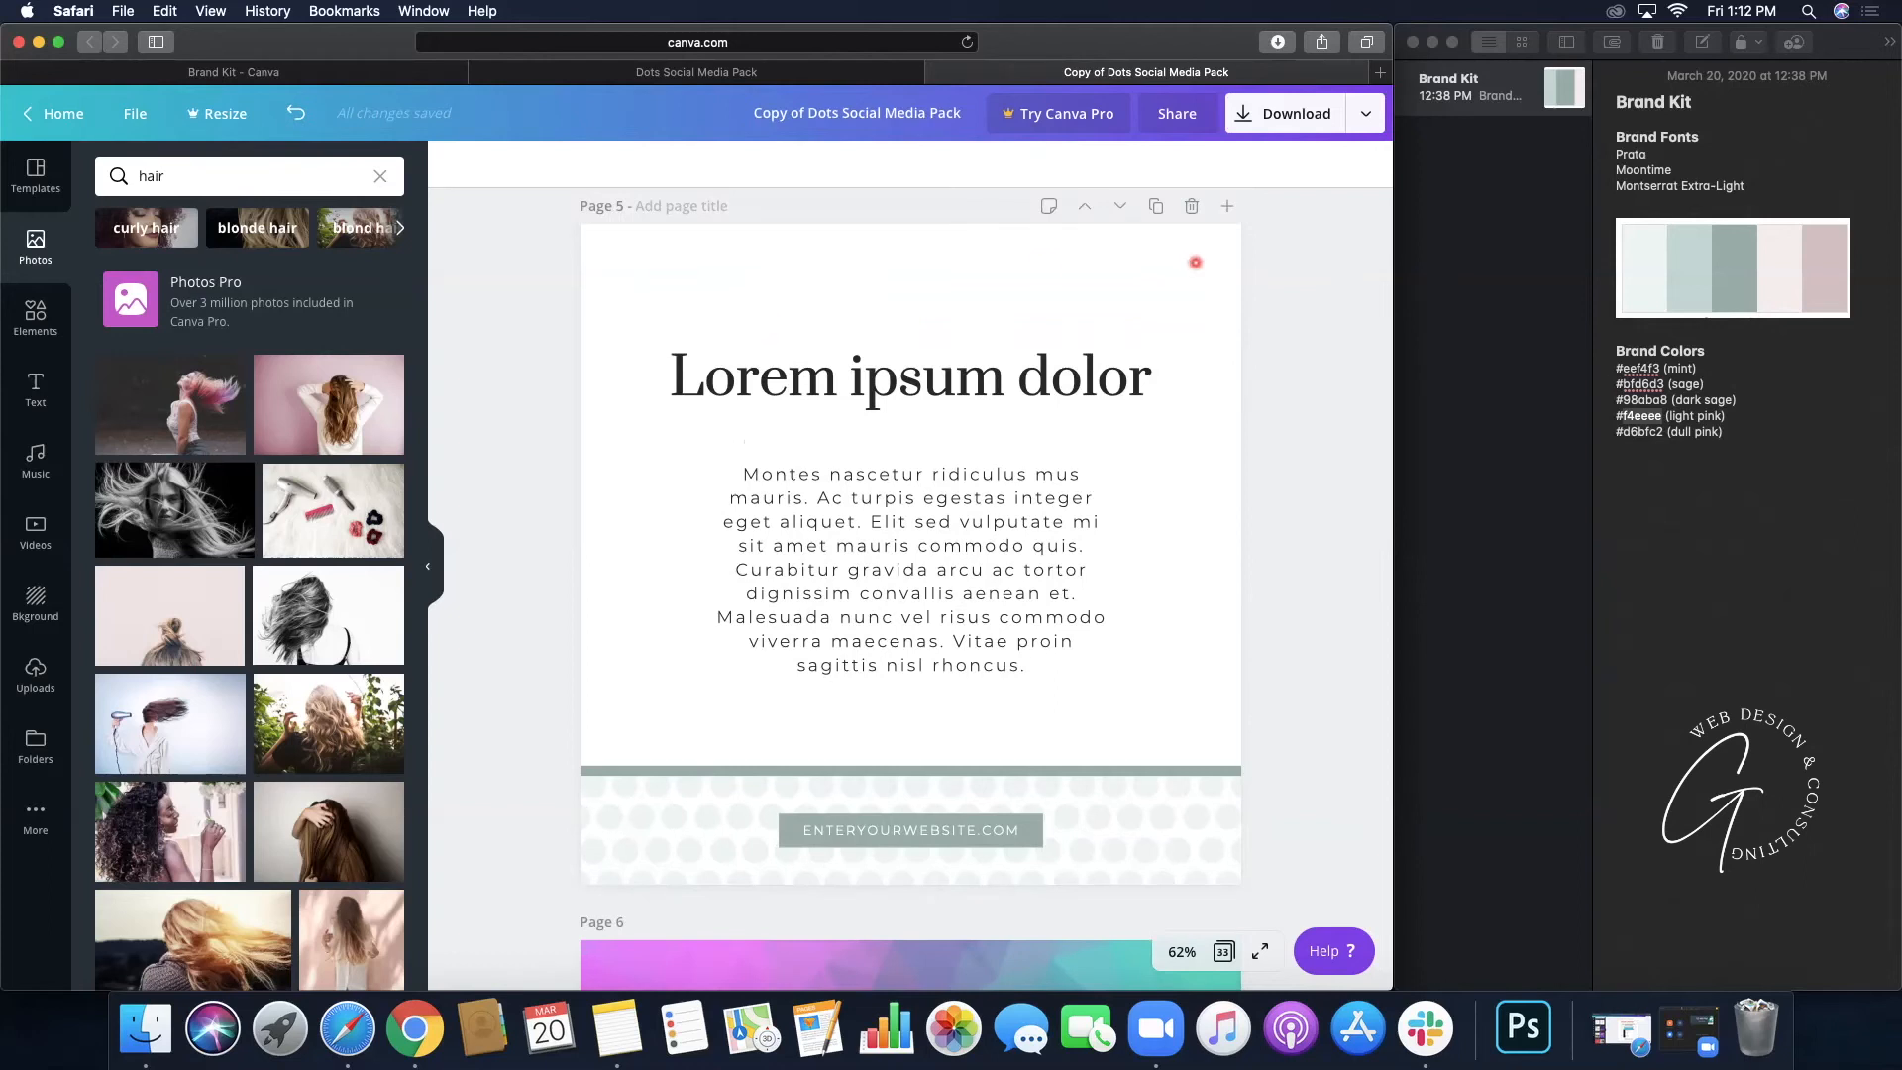
# - Select page 5, check its background colour choices, and bring up the background library
pyautogui.click(1194, 262)
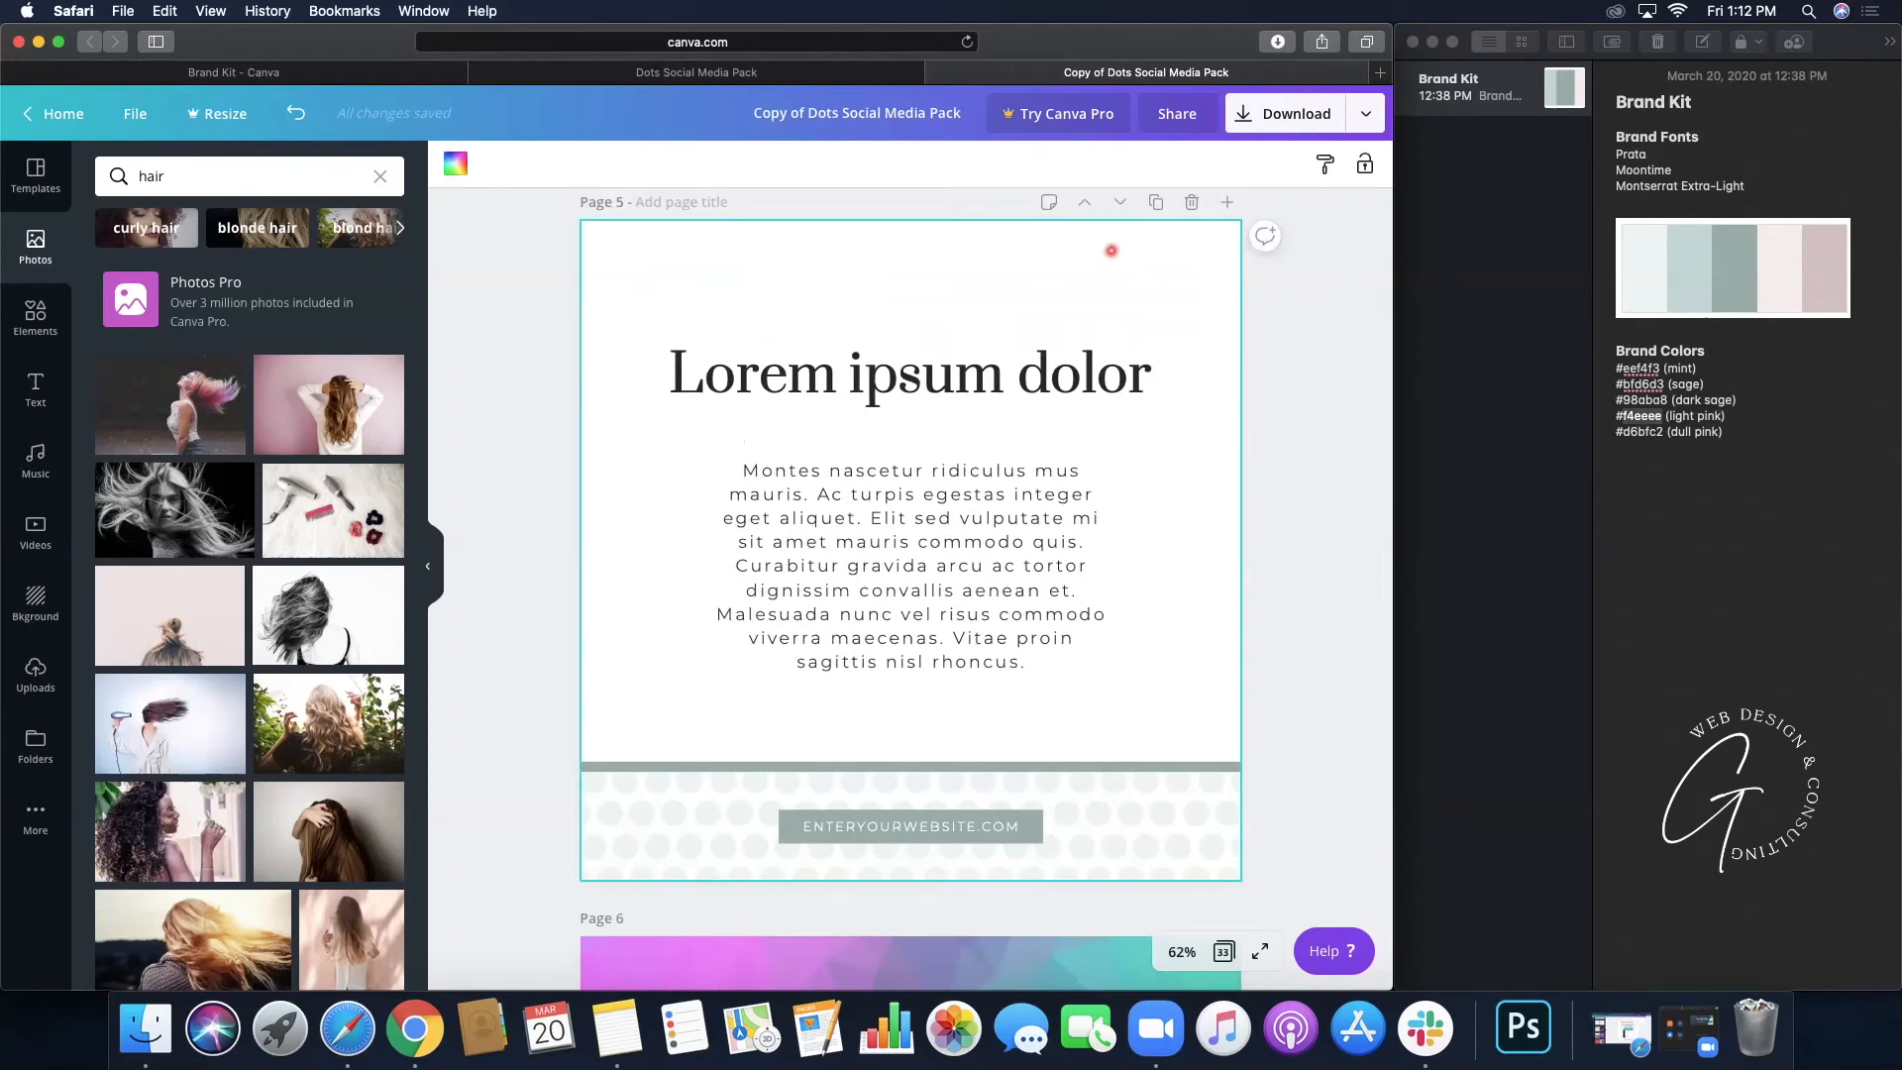
pyautogui.click(455, 163)
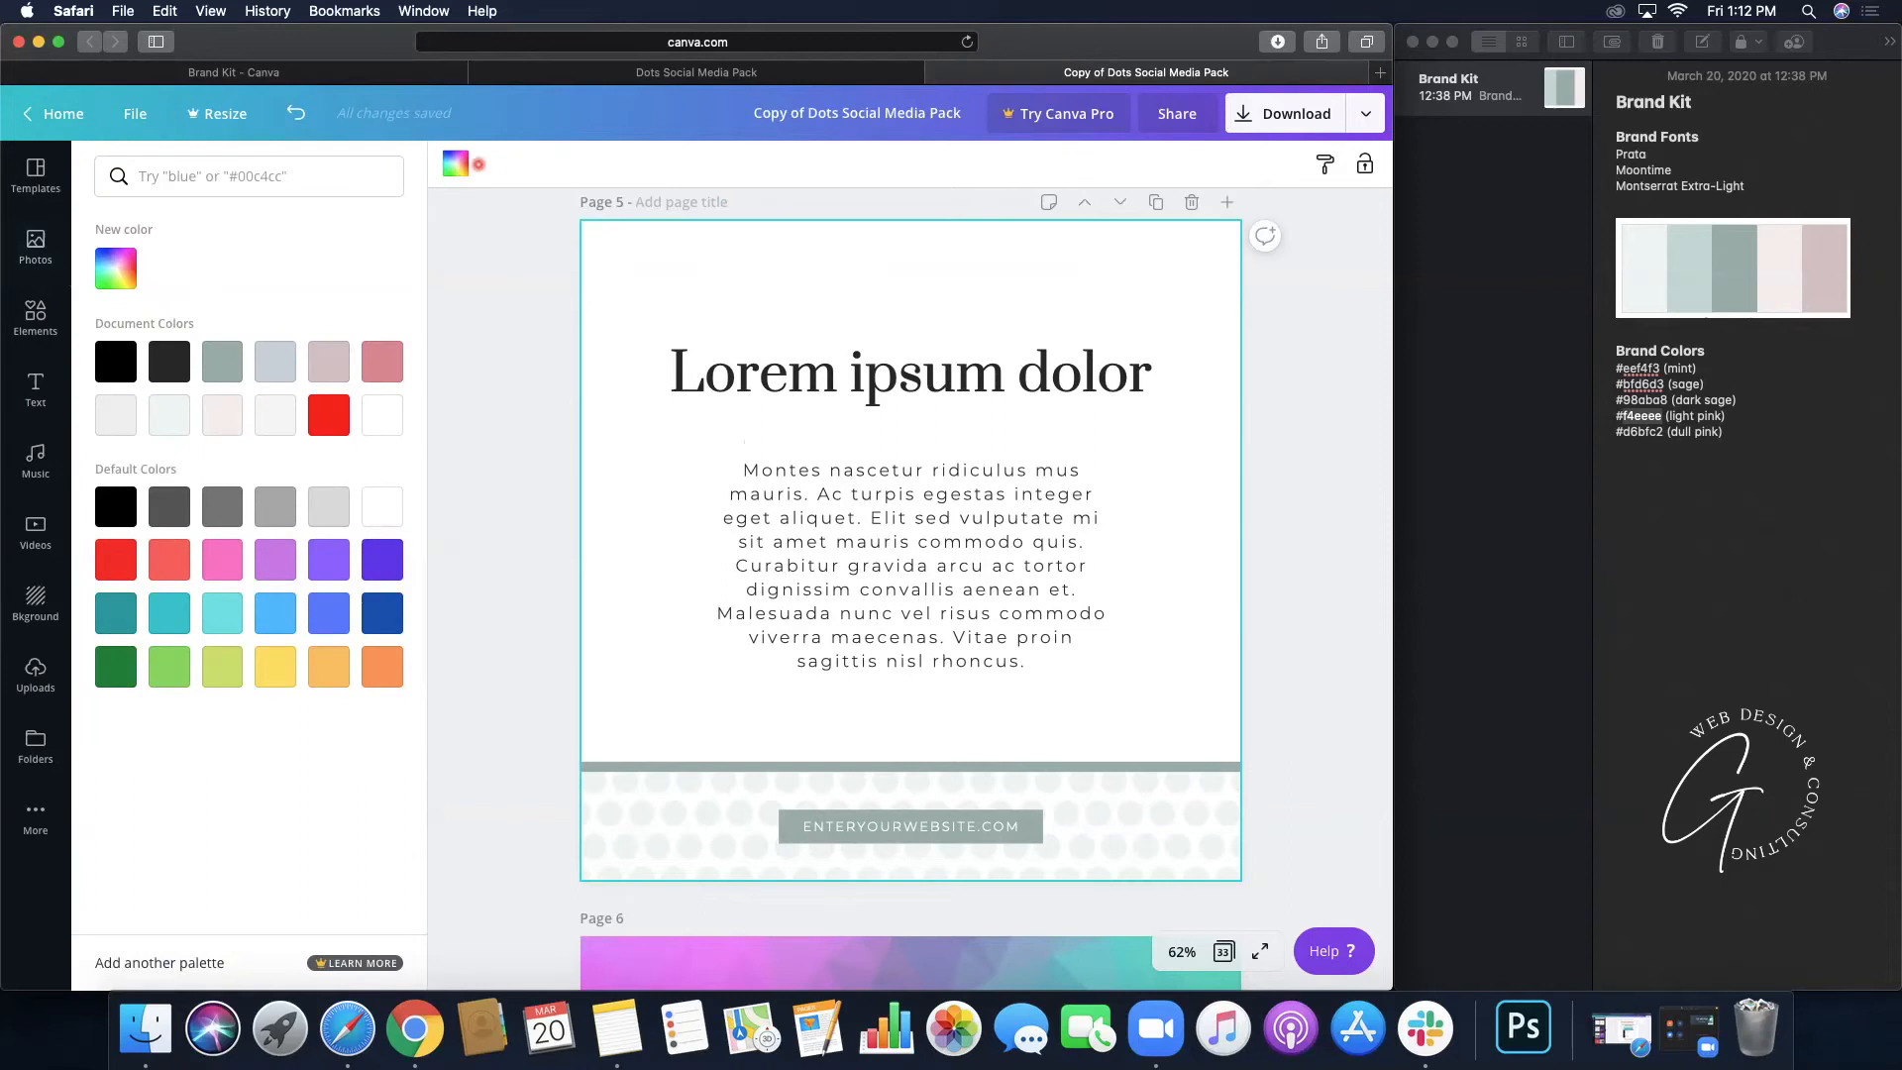
pyautogui.click(455, 163)
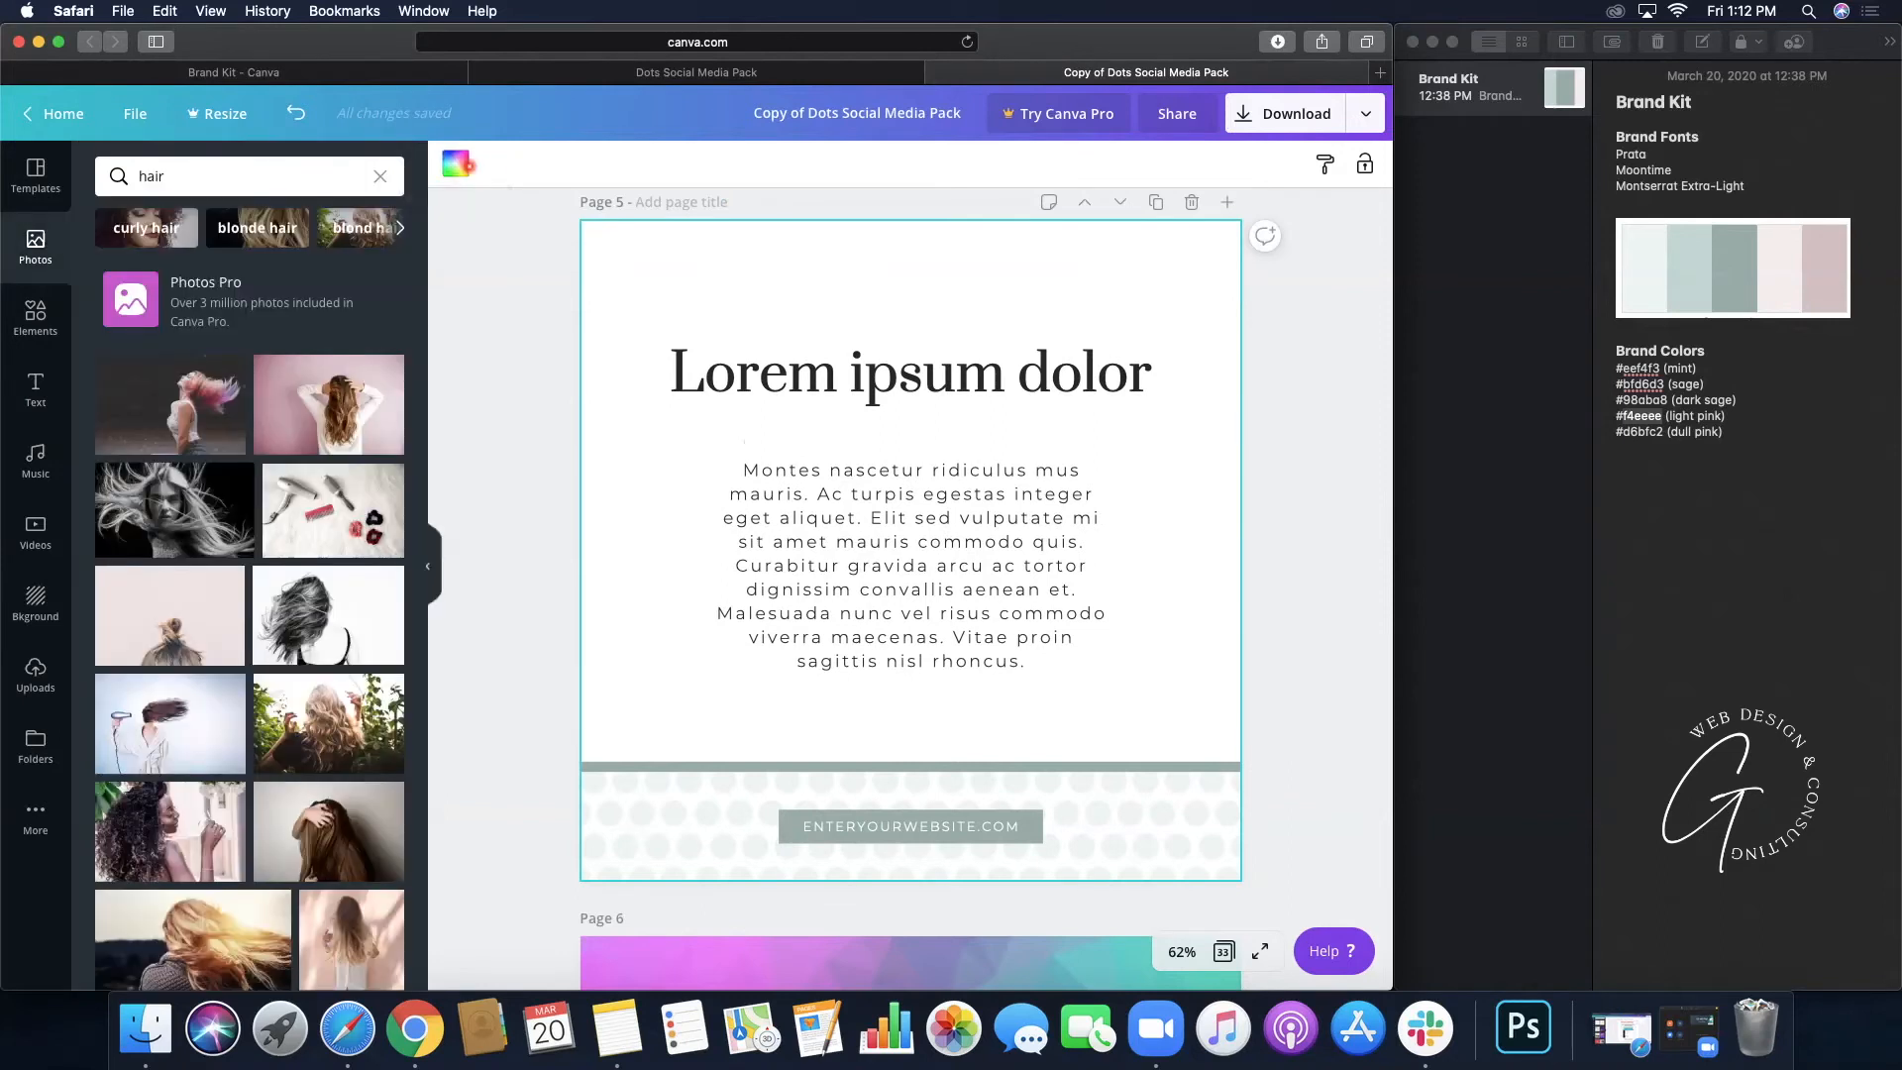
pyautogui.click(36, 598)
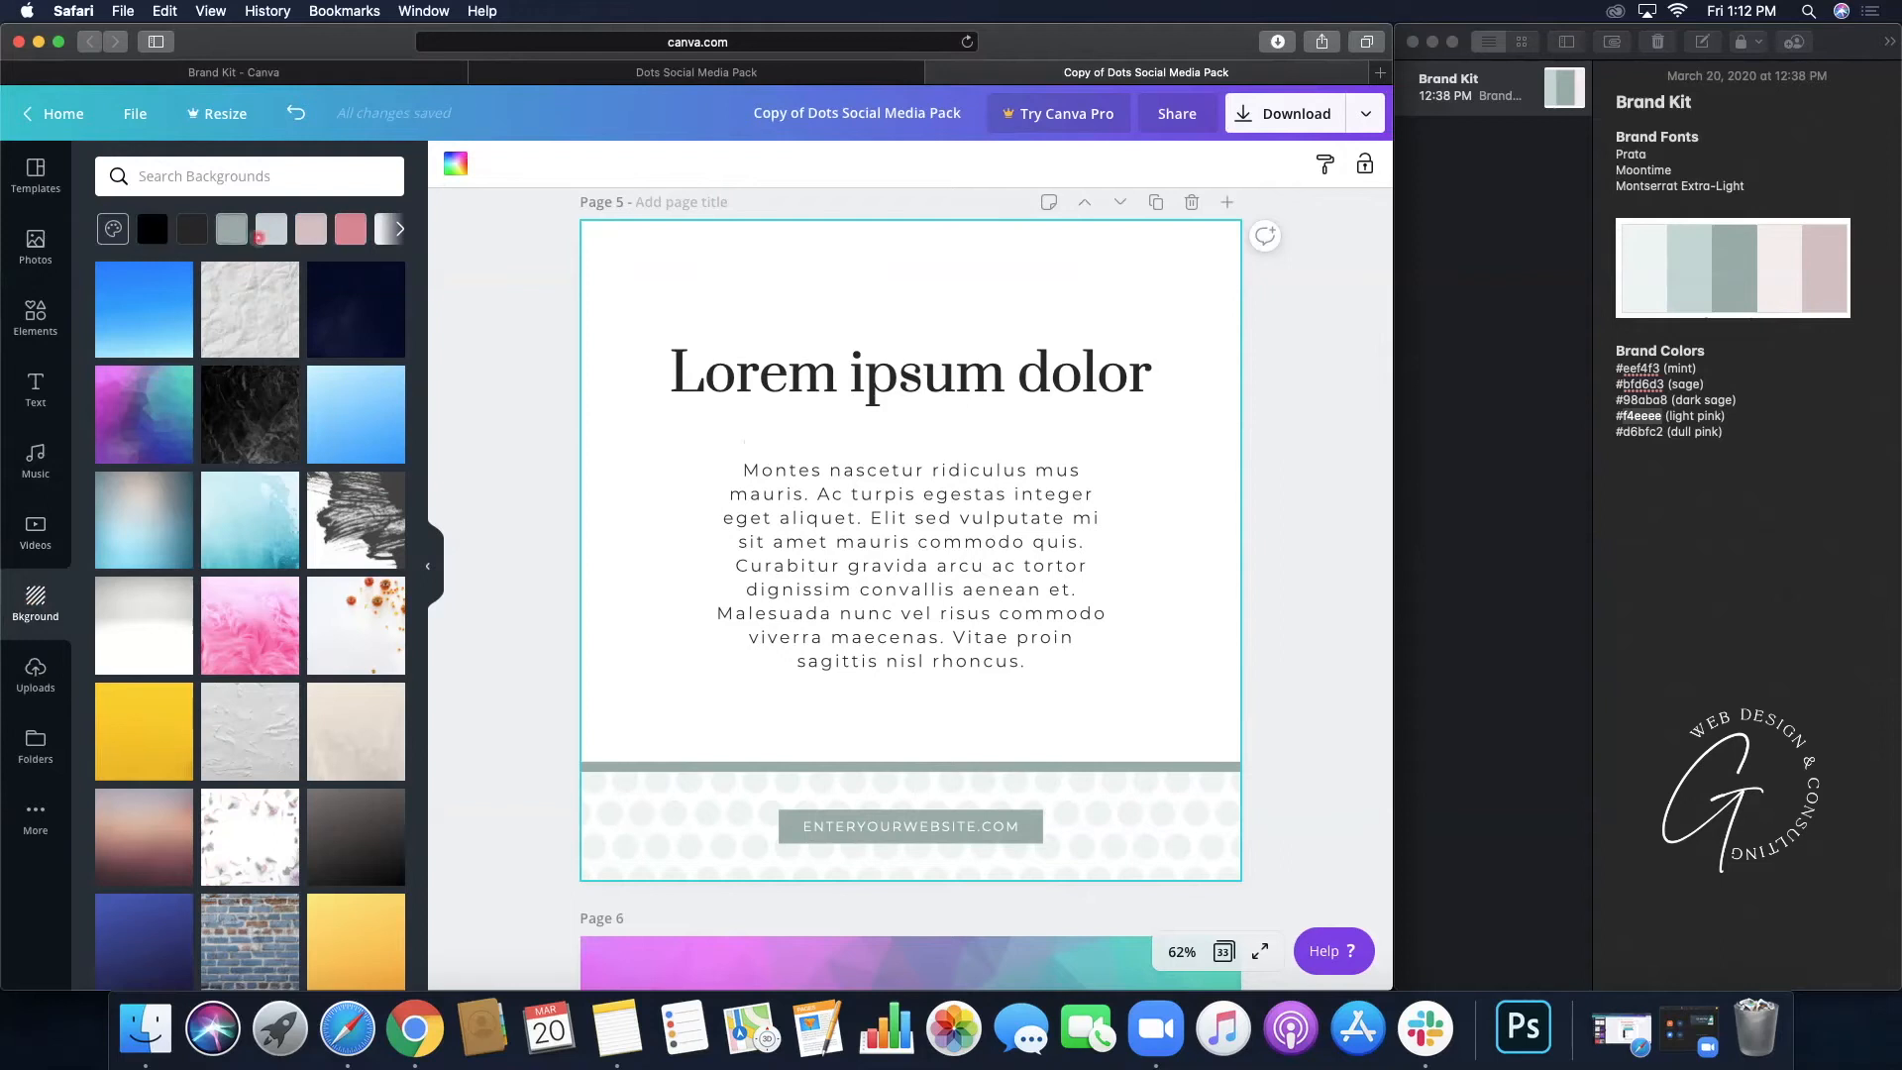
pyautogui.click(532, 277)
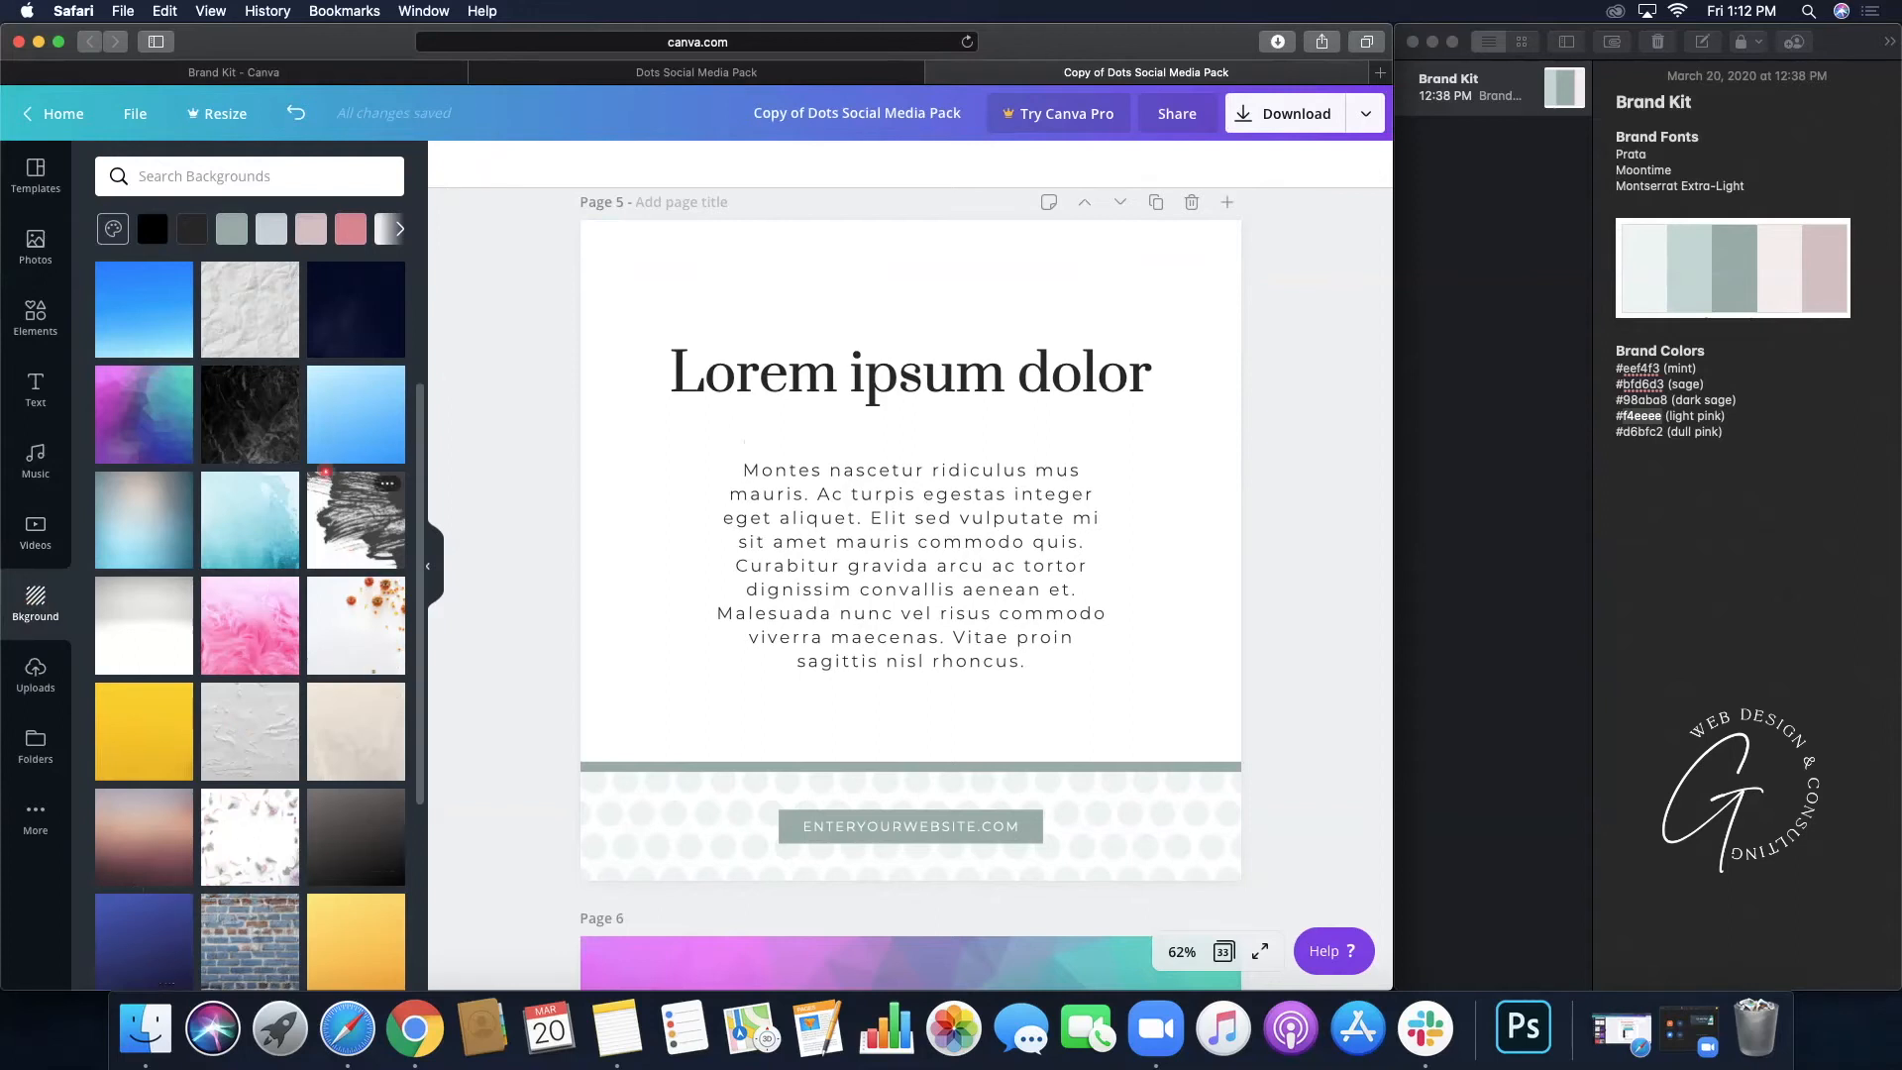
pyautogui.scroll(-7, 501, 542)
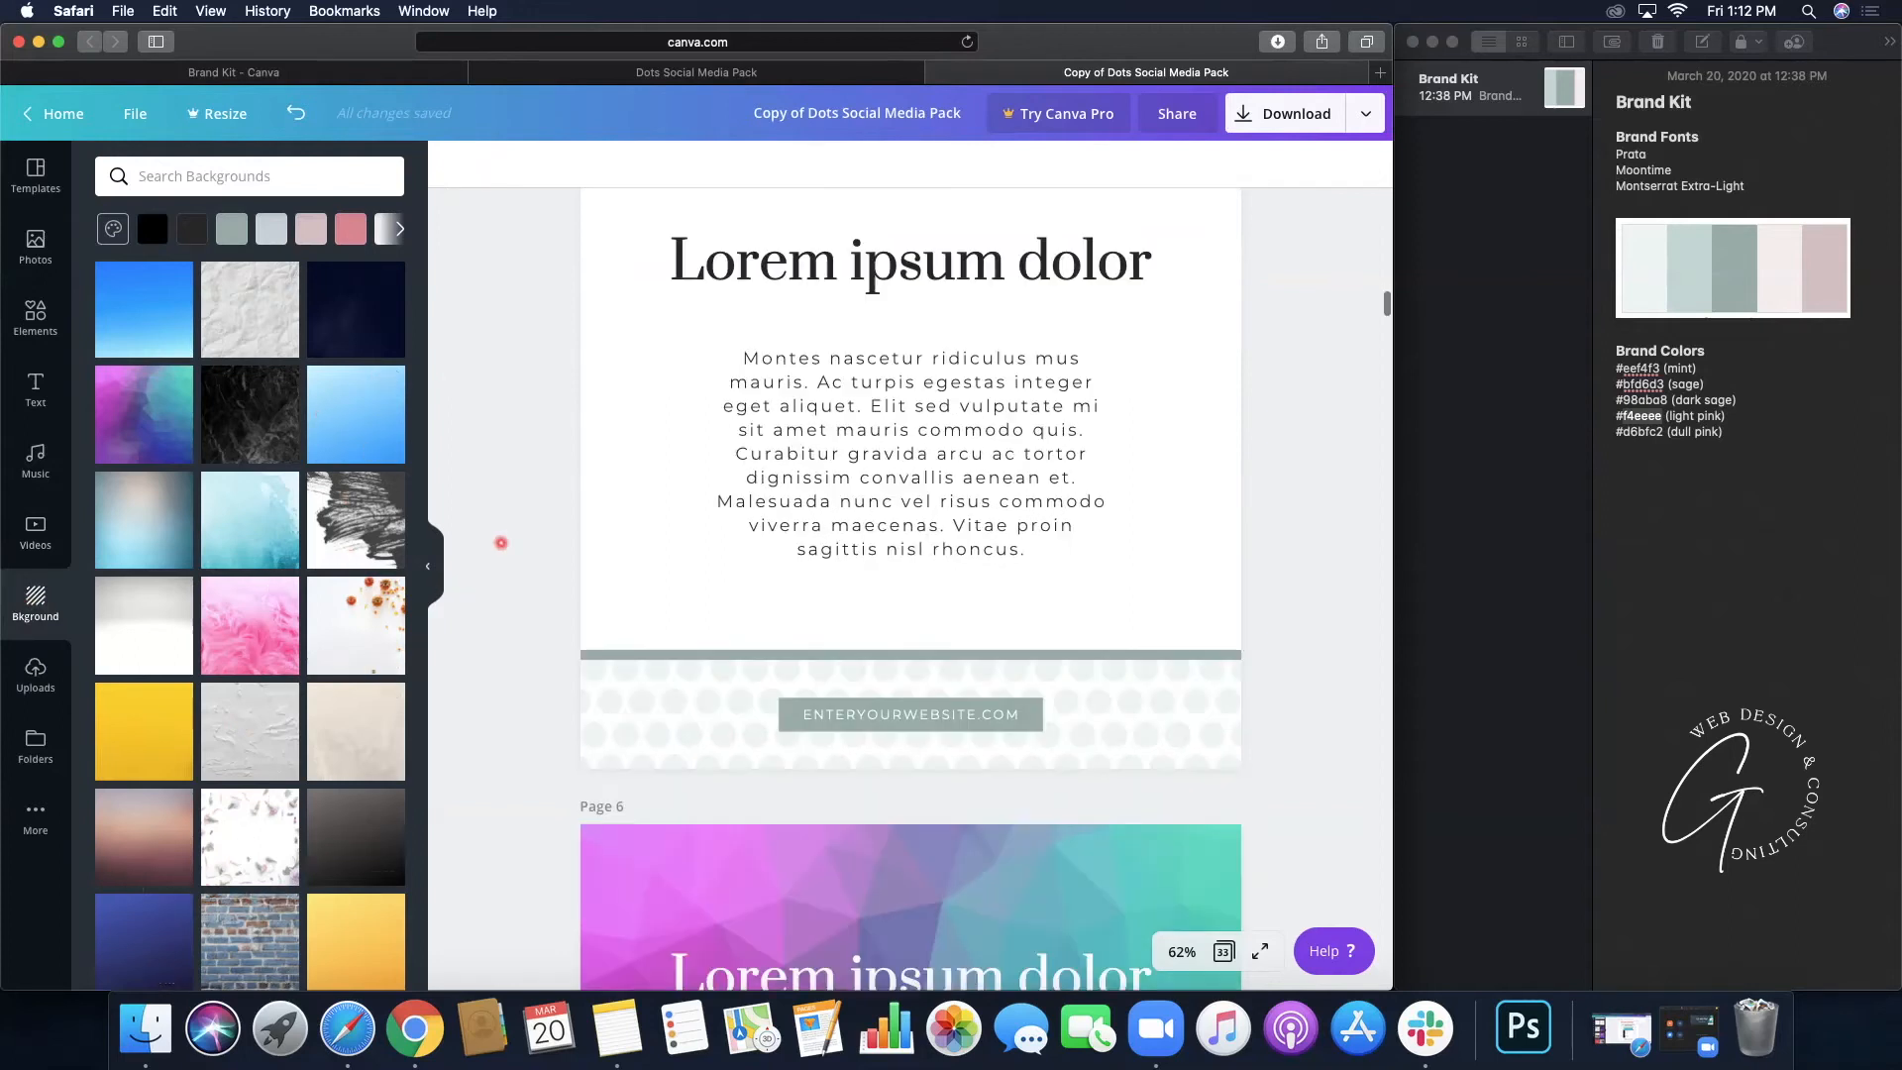
pyautogui.scroll(-1, 502, 543)
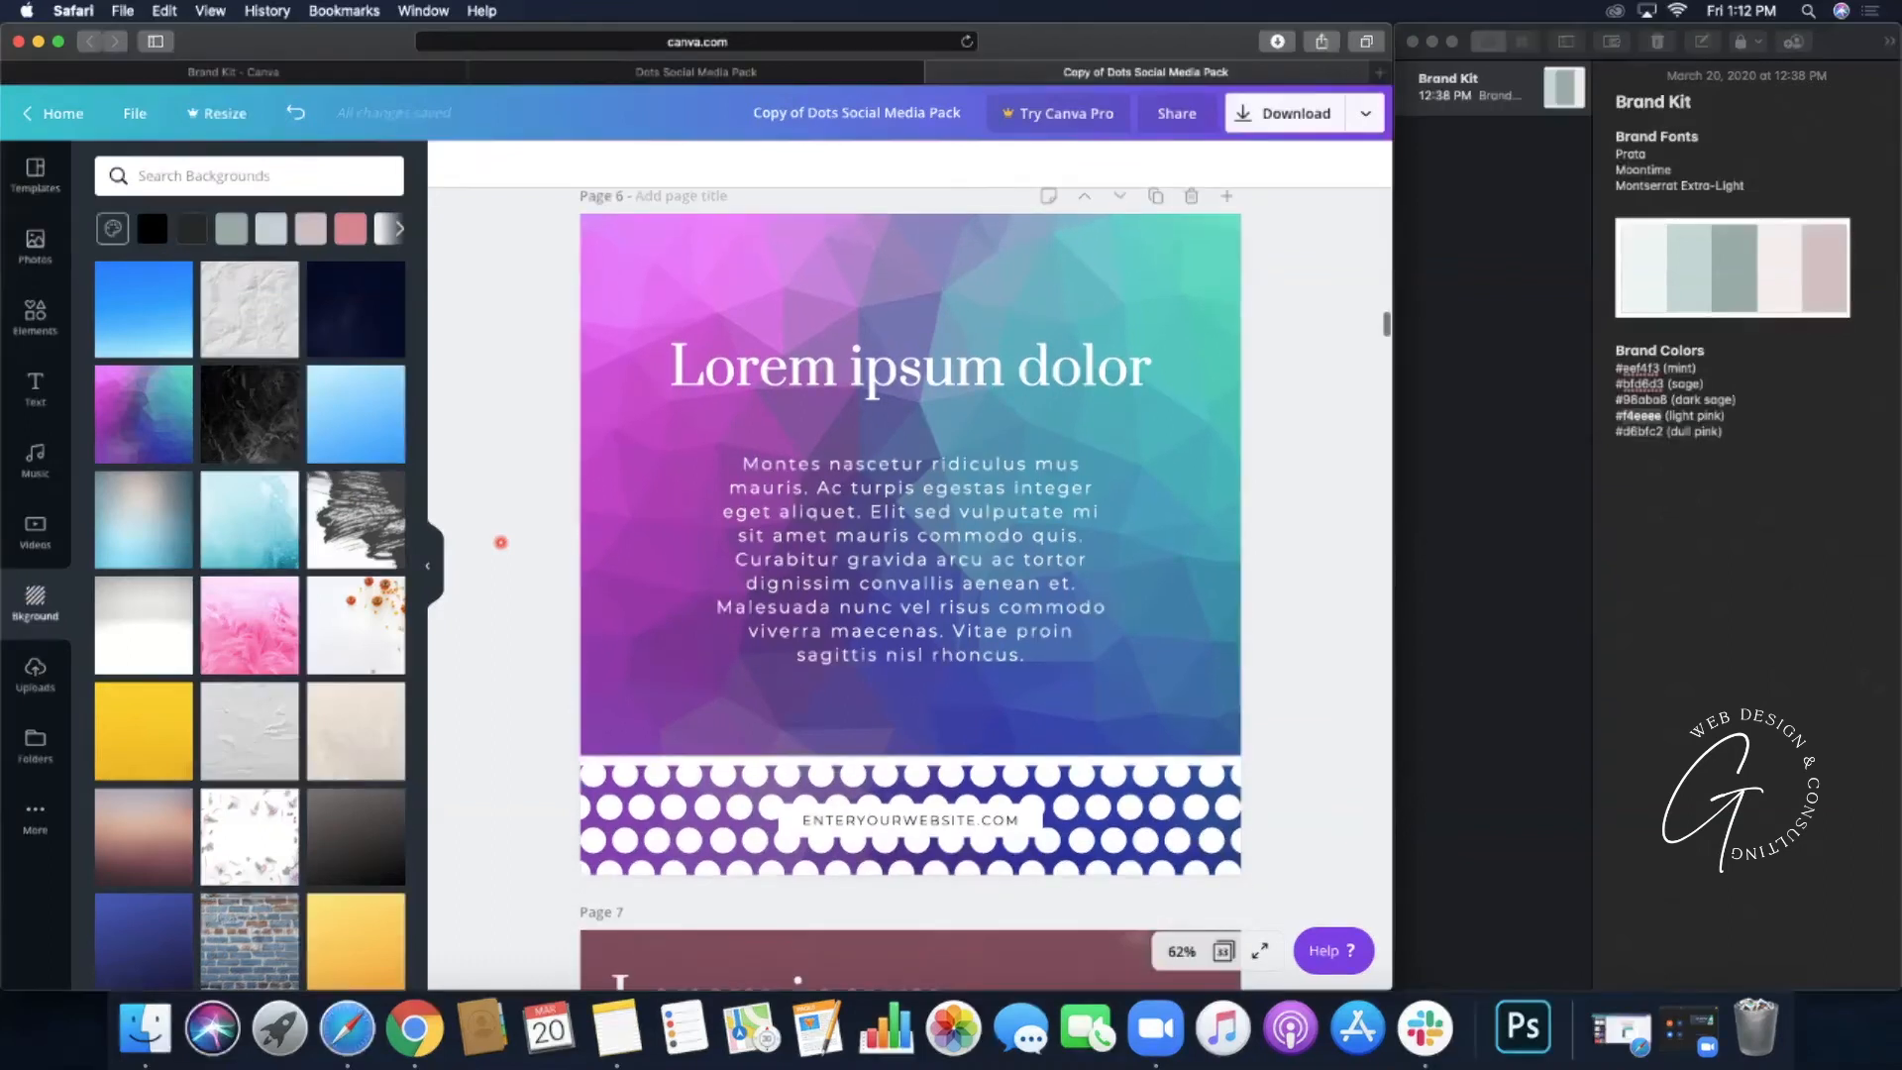
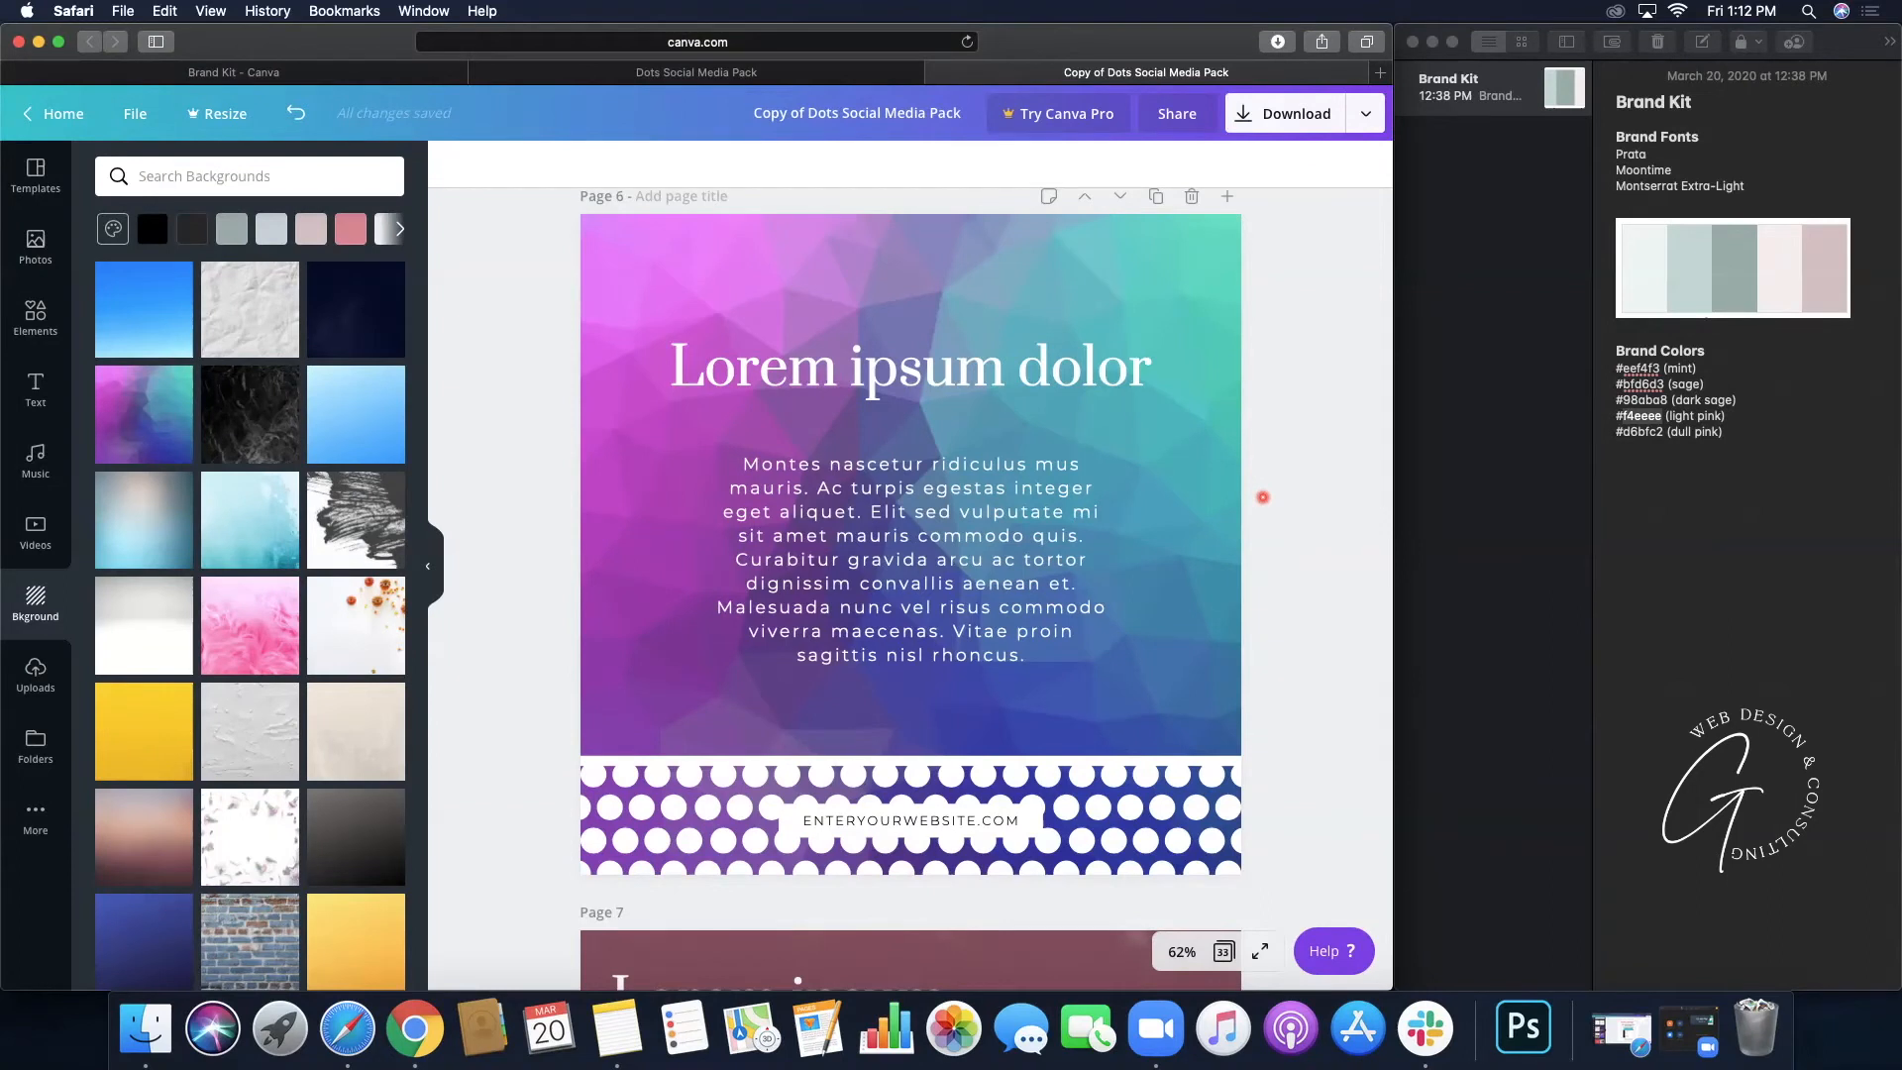
# - Scroll to Page 7's pink photo design and frame its heading, body text and photo fully
pyautogui.scroll(-3, 1262, 497)
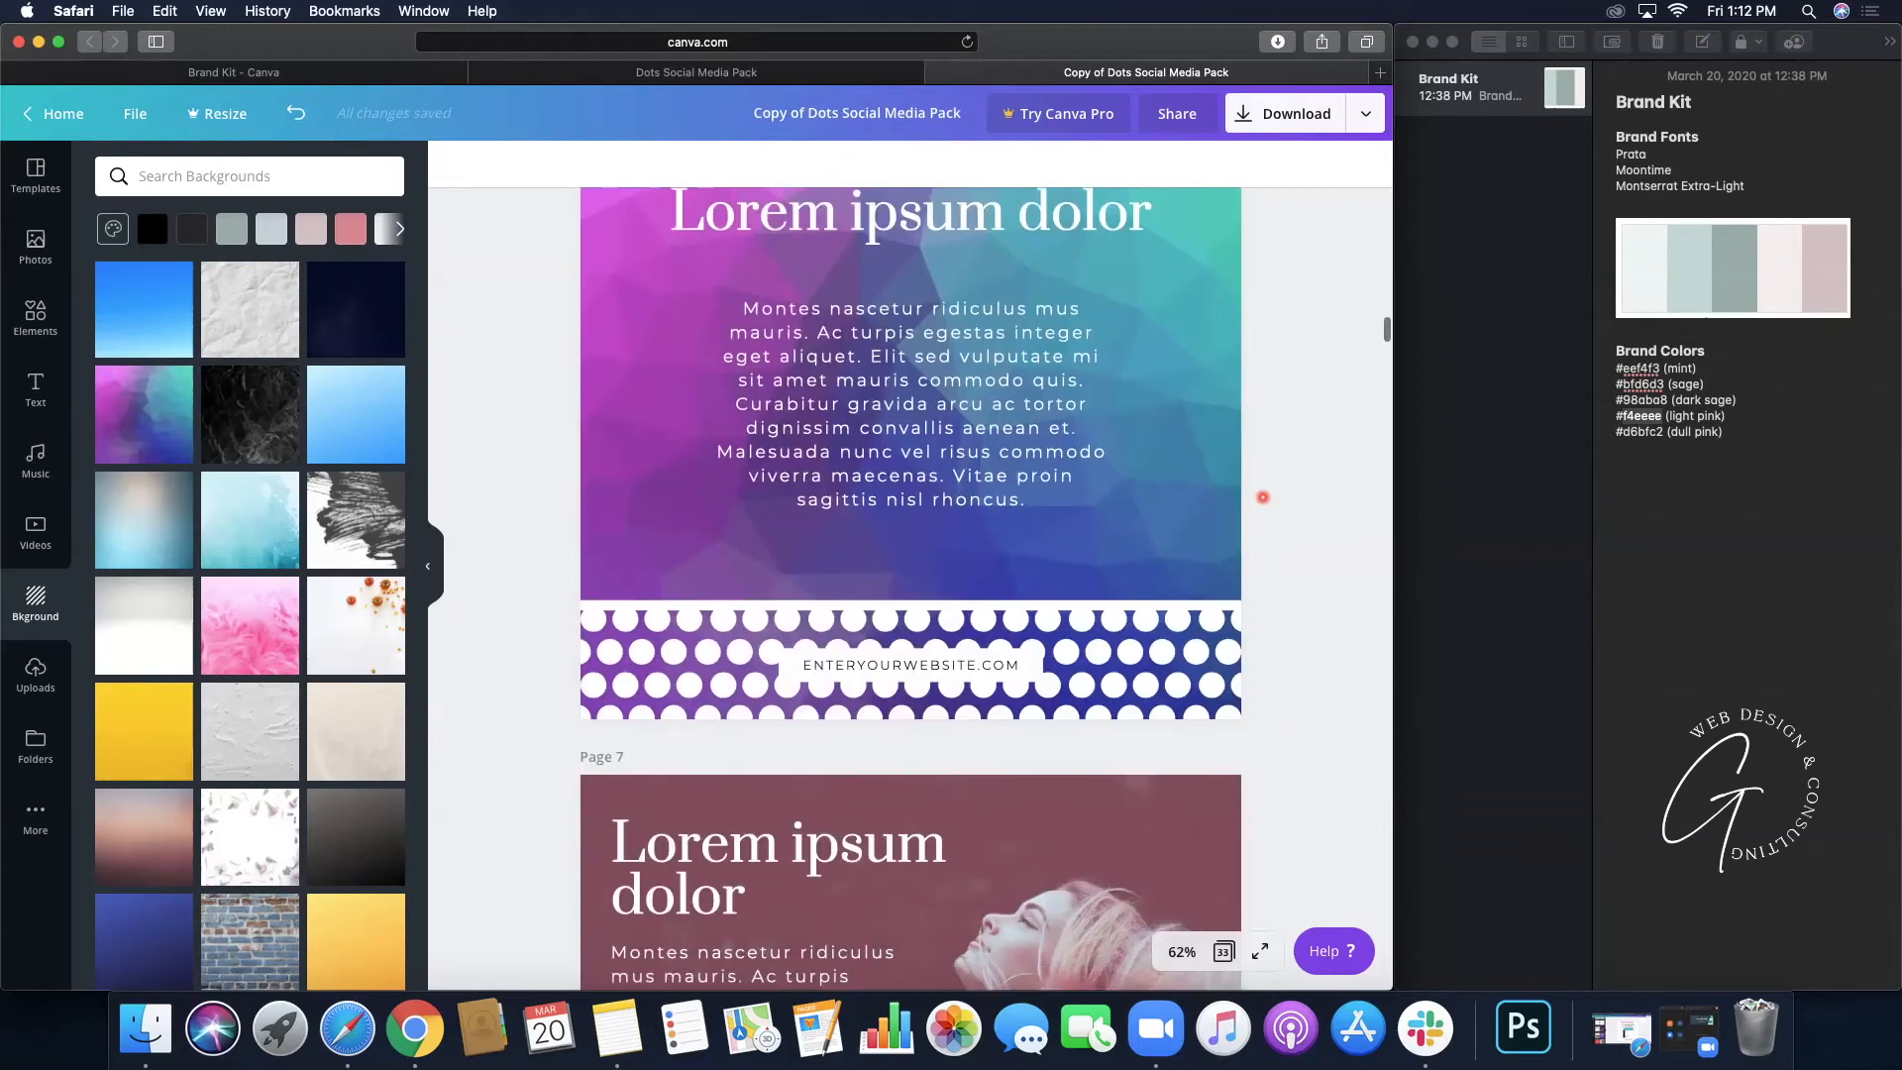
pyautogui.scroll(-10, 1262, 497)
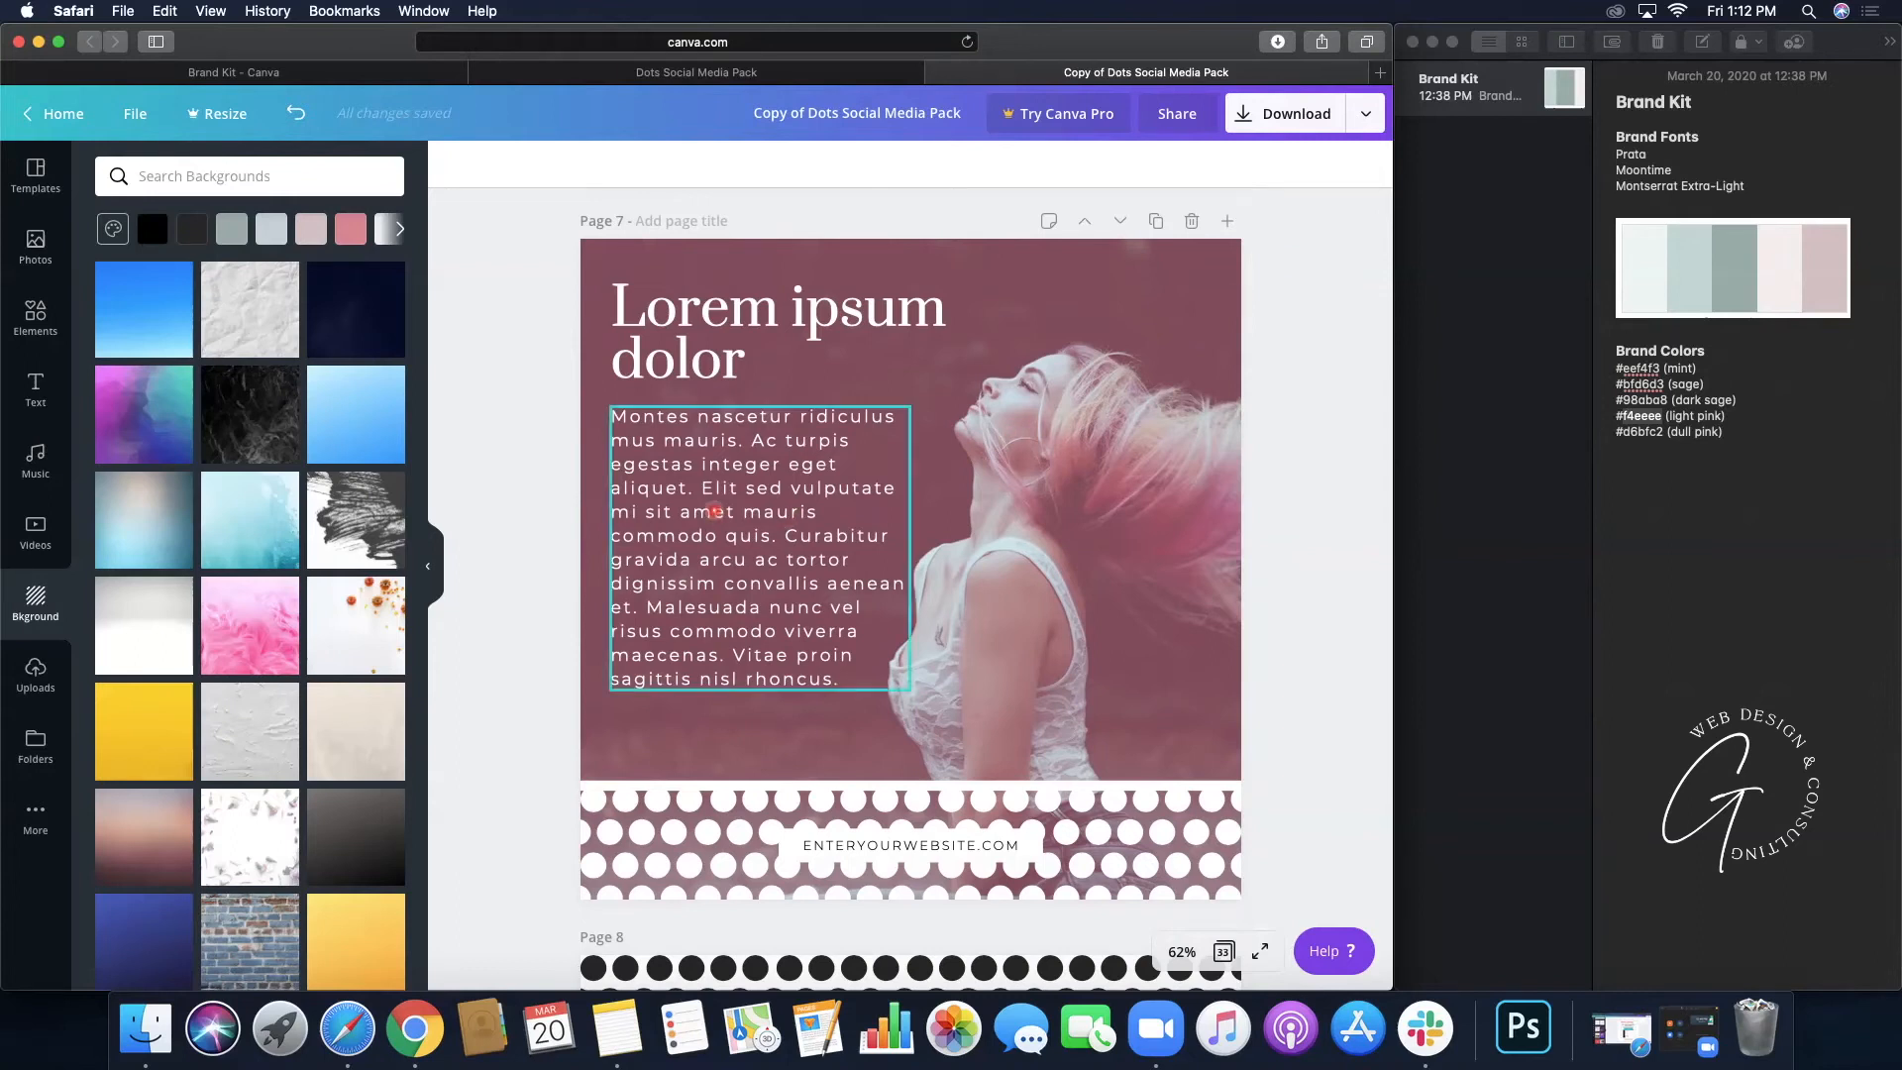
pyautogui.click(715, 511)
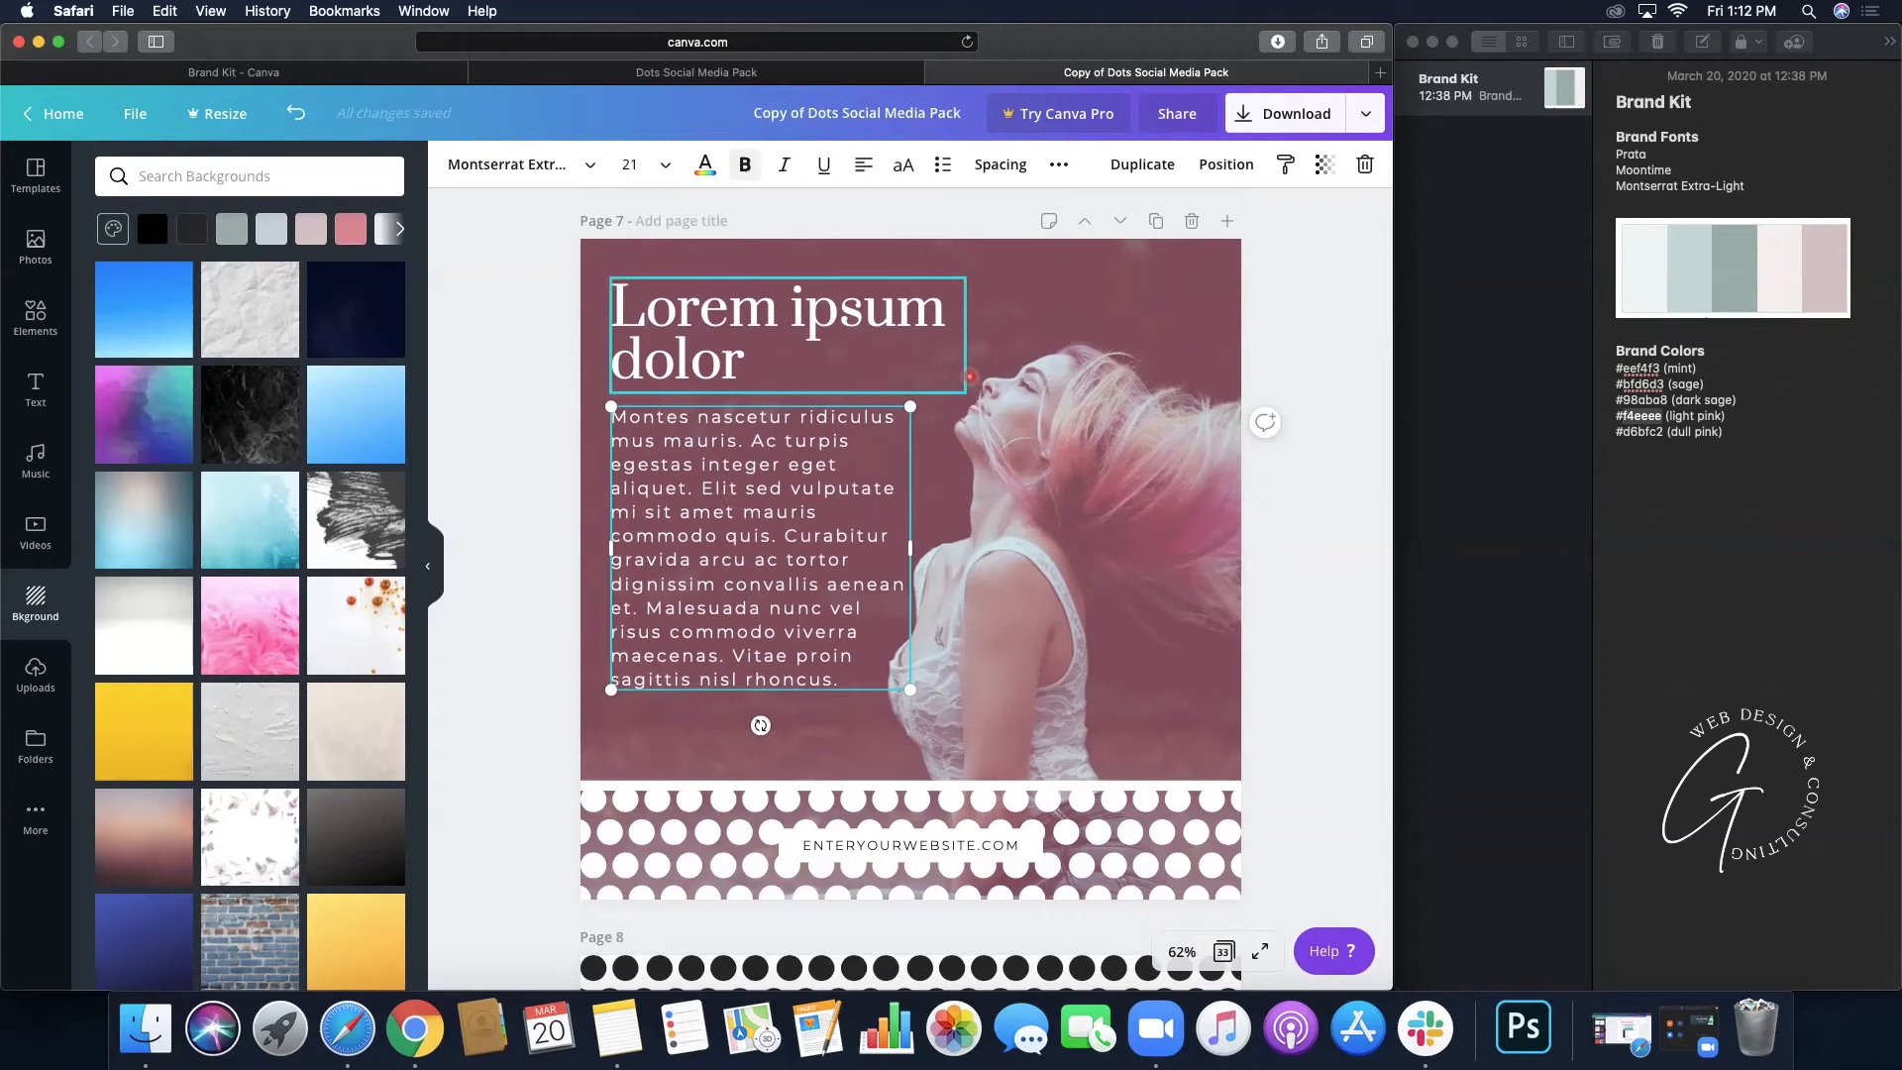
pyautogui.click(1312, 344)
pyautogui.scroll(10, 1313, 344)
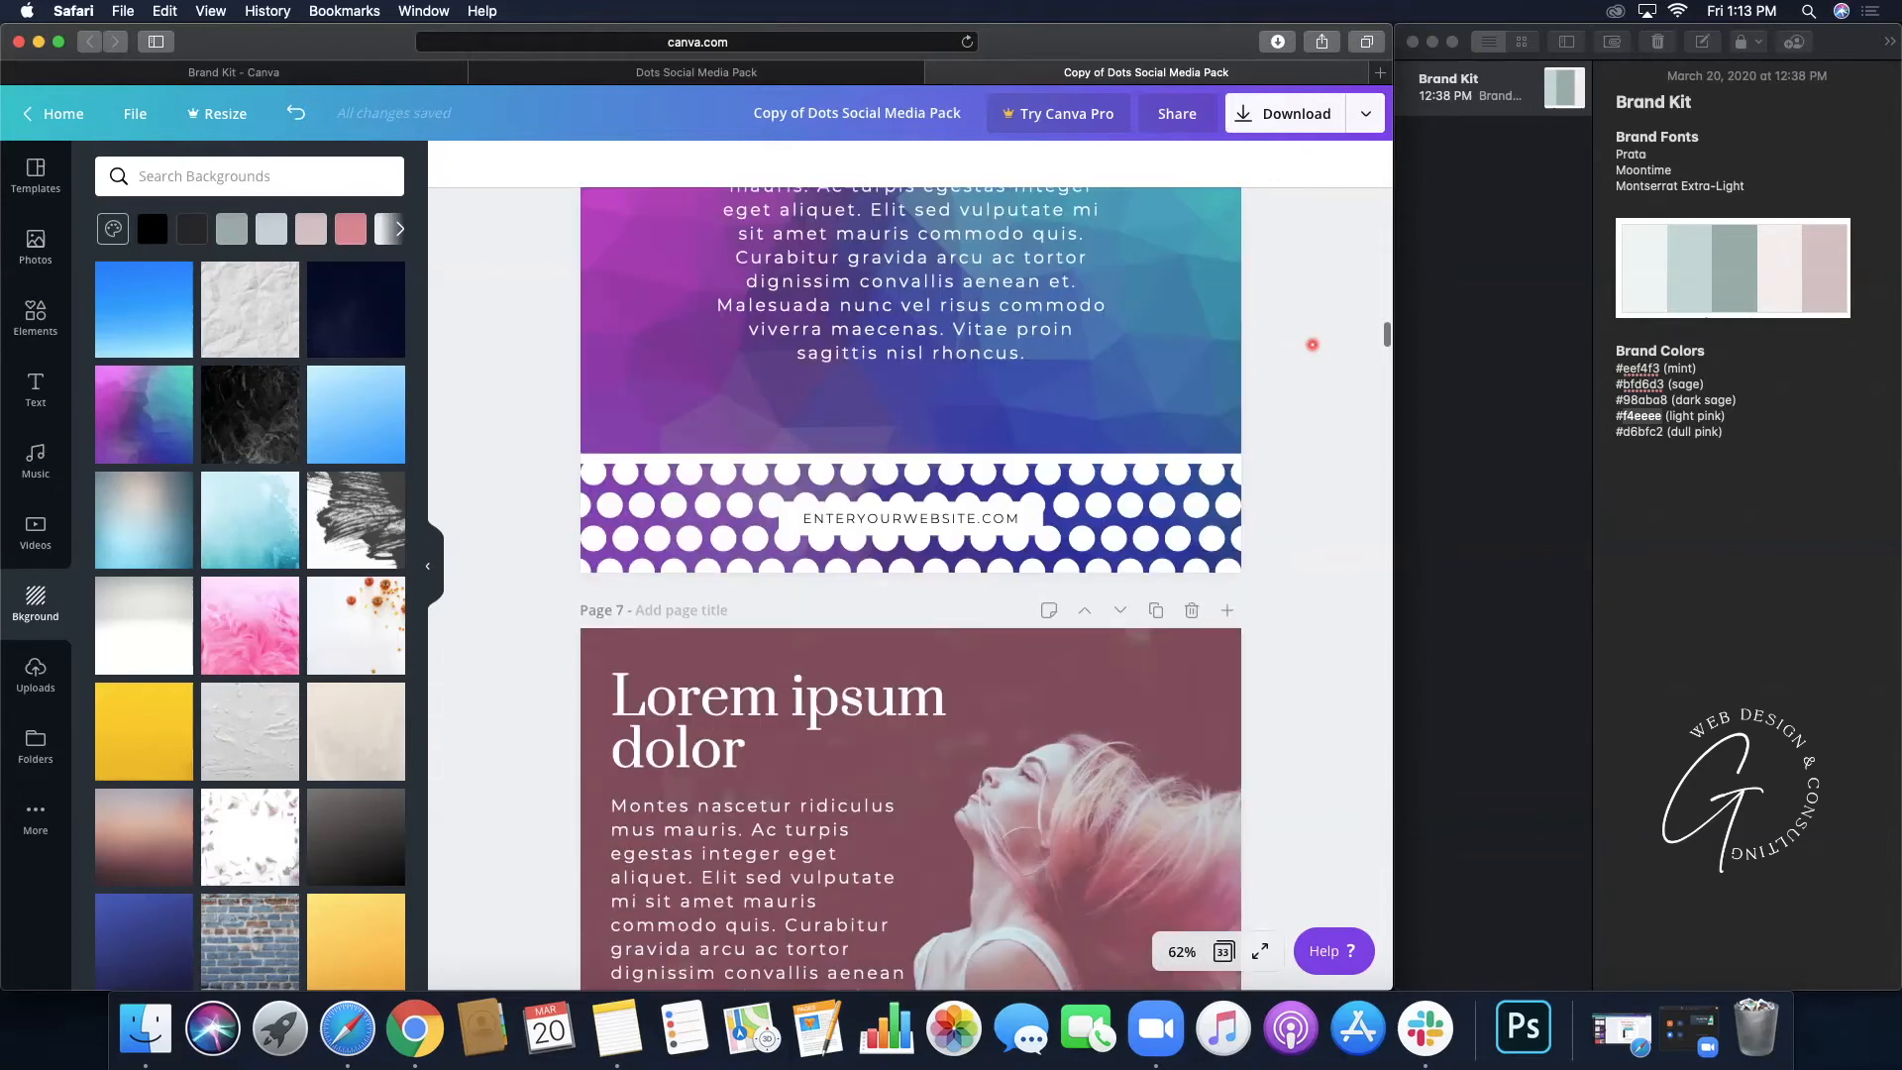
pyautogui.scroll(3, 1312, 345)
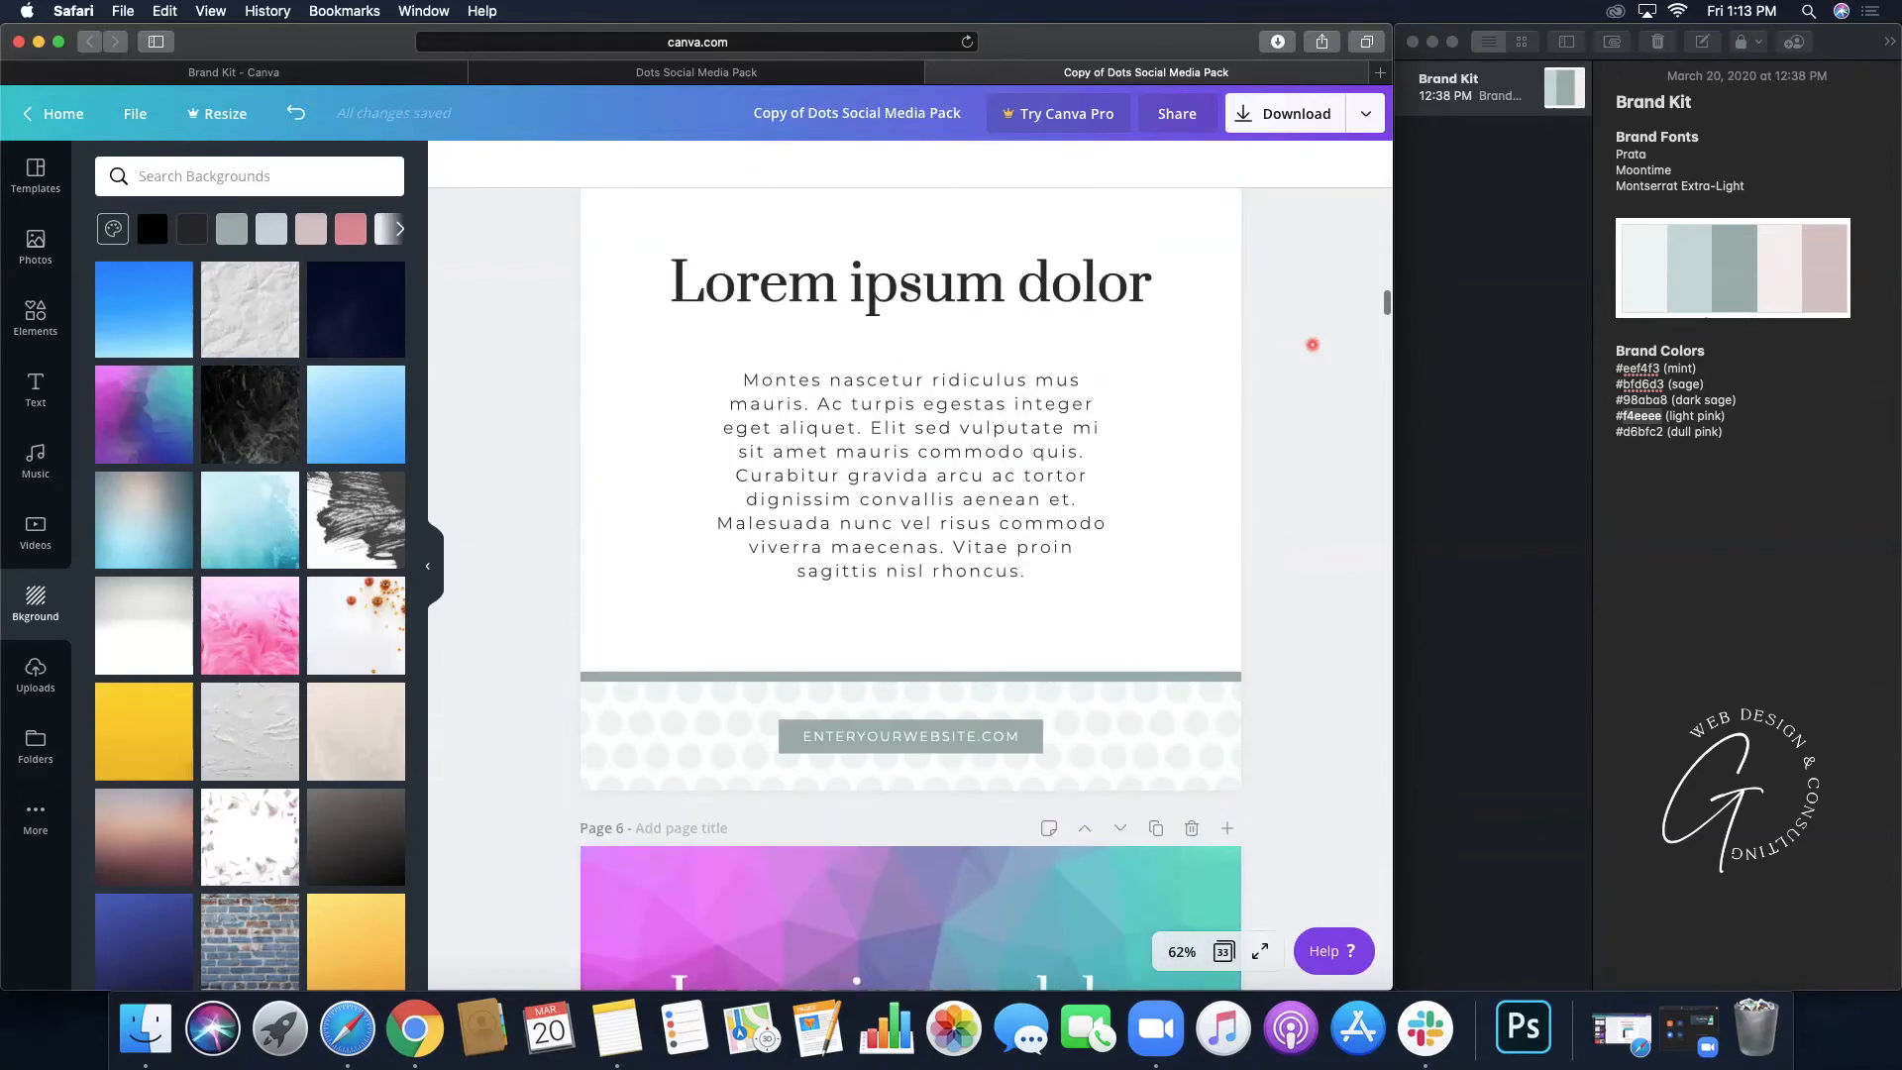
pyautogui.scroll(-7, 1312, 344)
pyautogui.scroll(-5, 1313, 345)
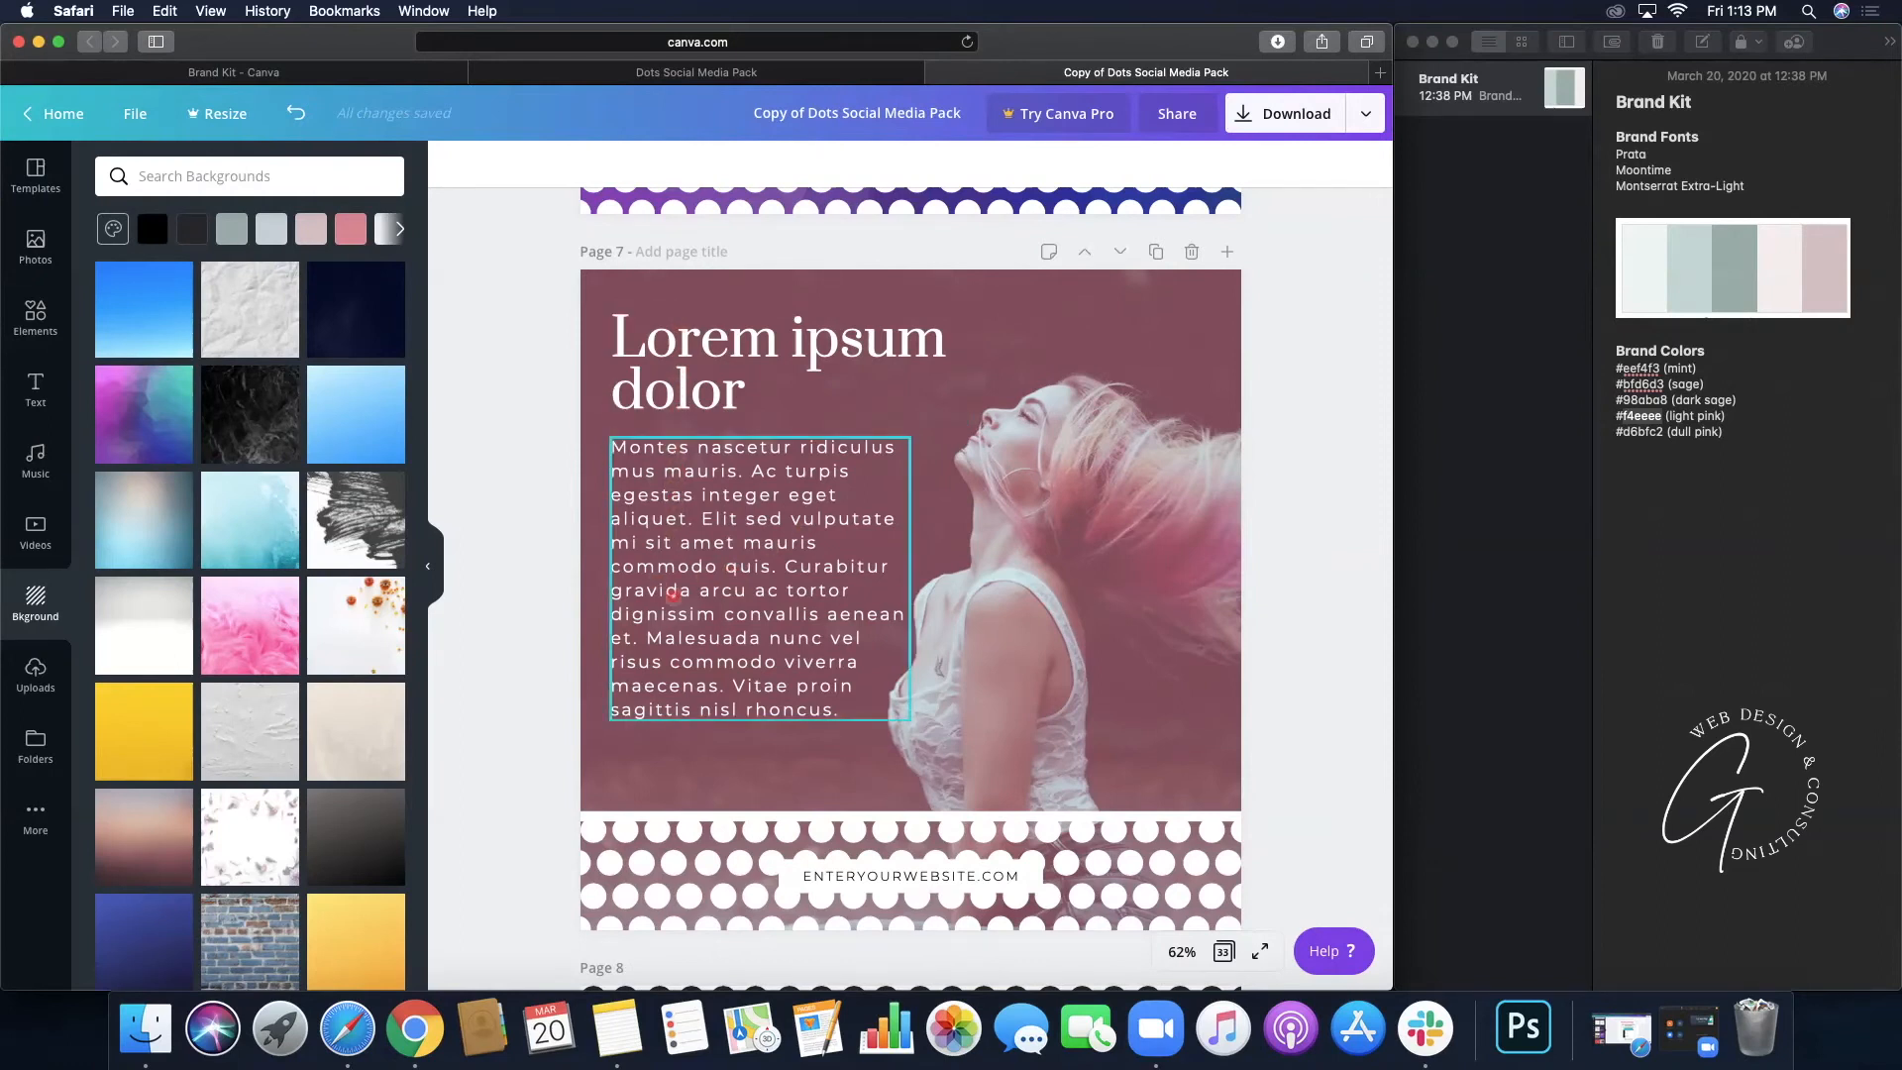
# - Select Page 7's body text and heading, move both slightly lower, and group them
pyautogui.click(672, 608)
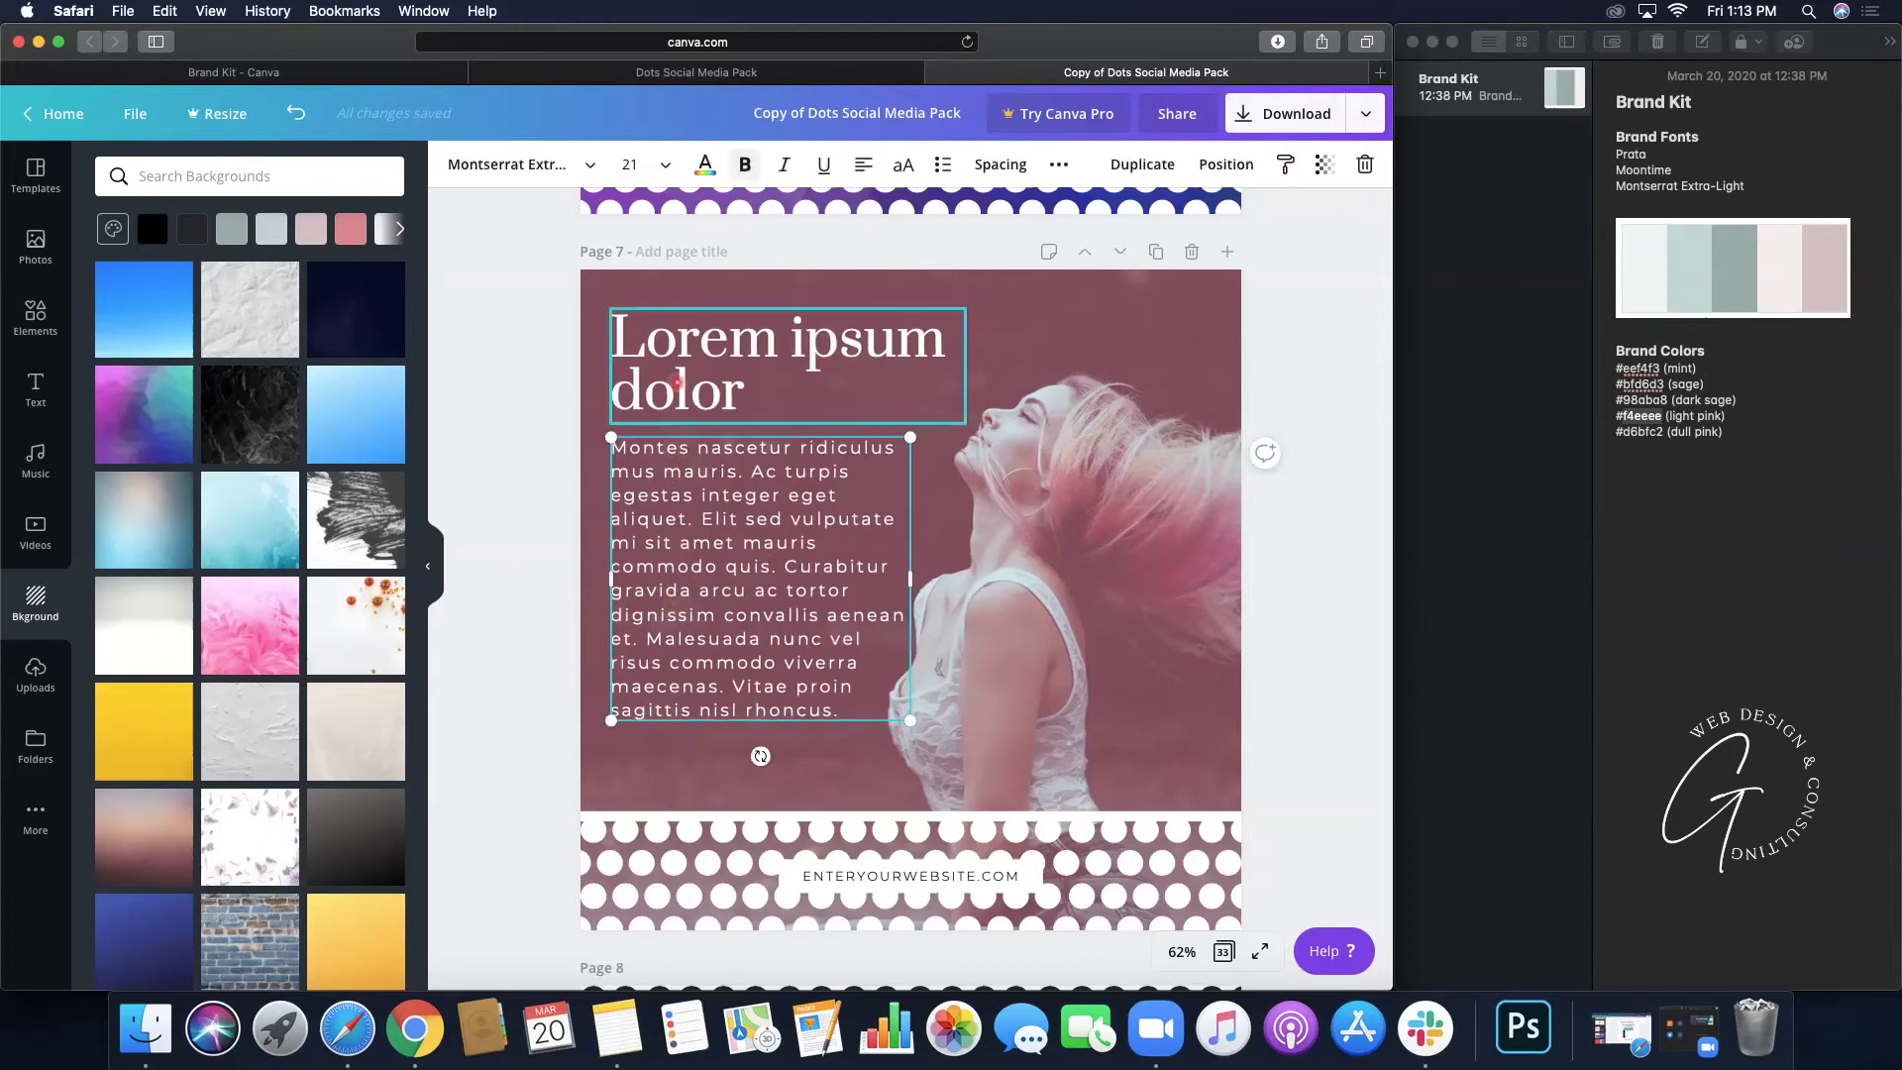
pyautogui.keyDown('shift'); pyautogui.click(678, 380); pyautogui.keyUp('shift')
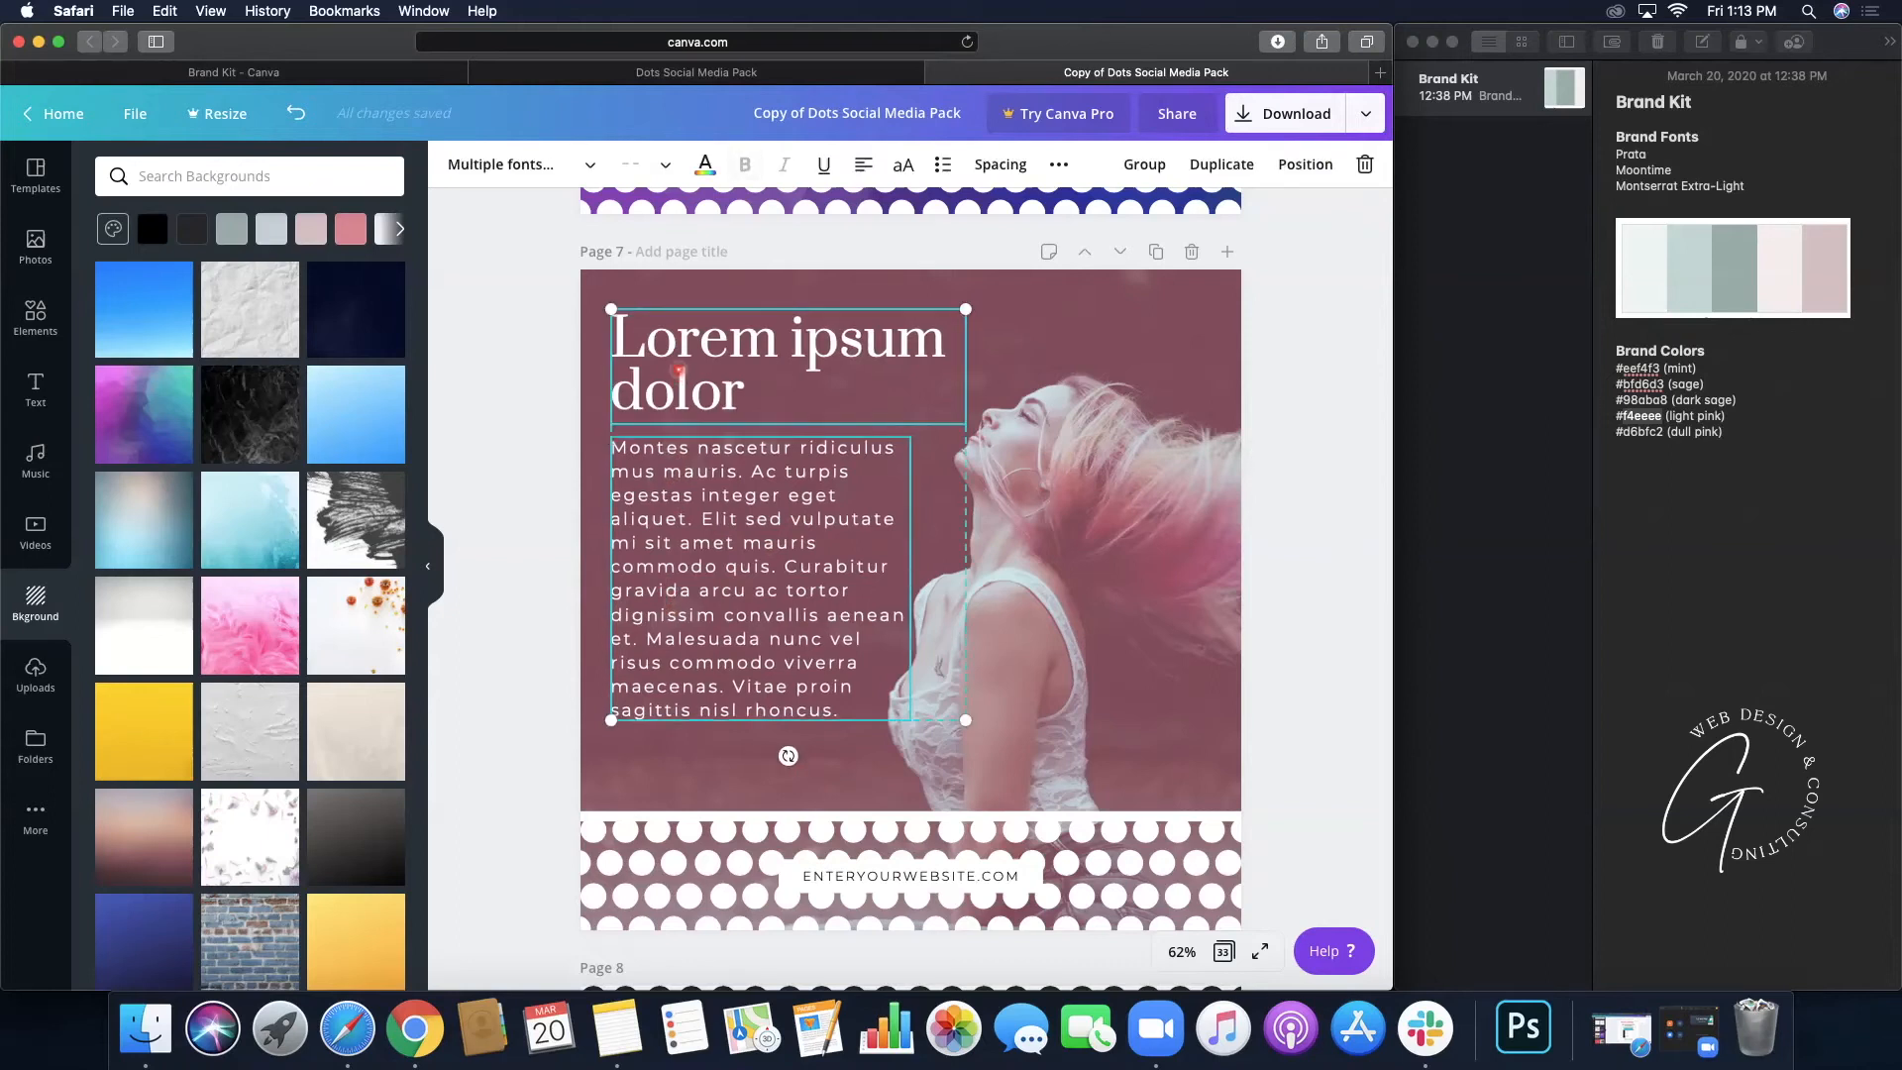
pyautogui.moveTo(677, 367); pyautogui.dragTo(677, 401)
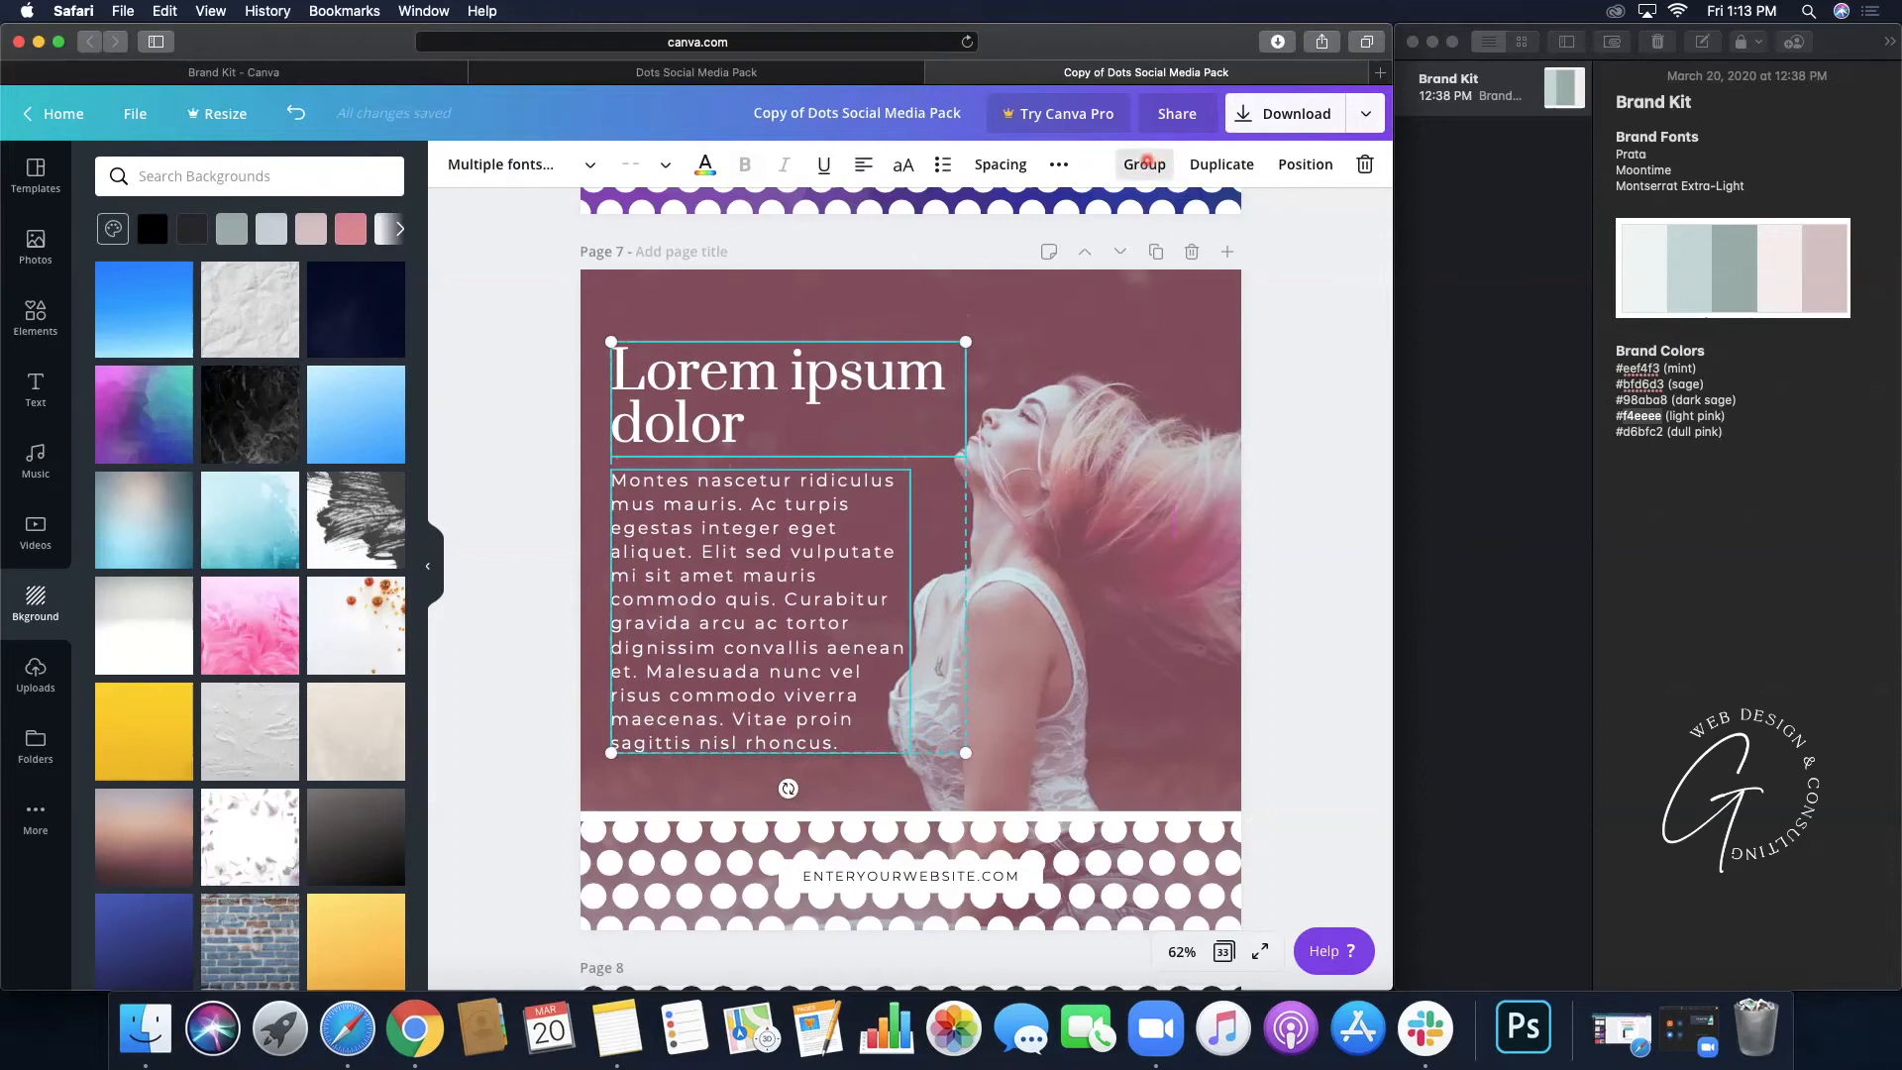
pyautogui.click(1146, 161)
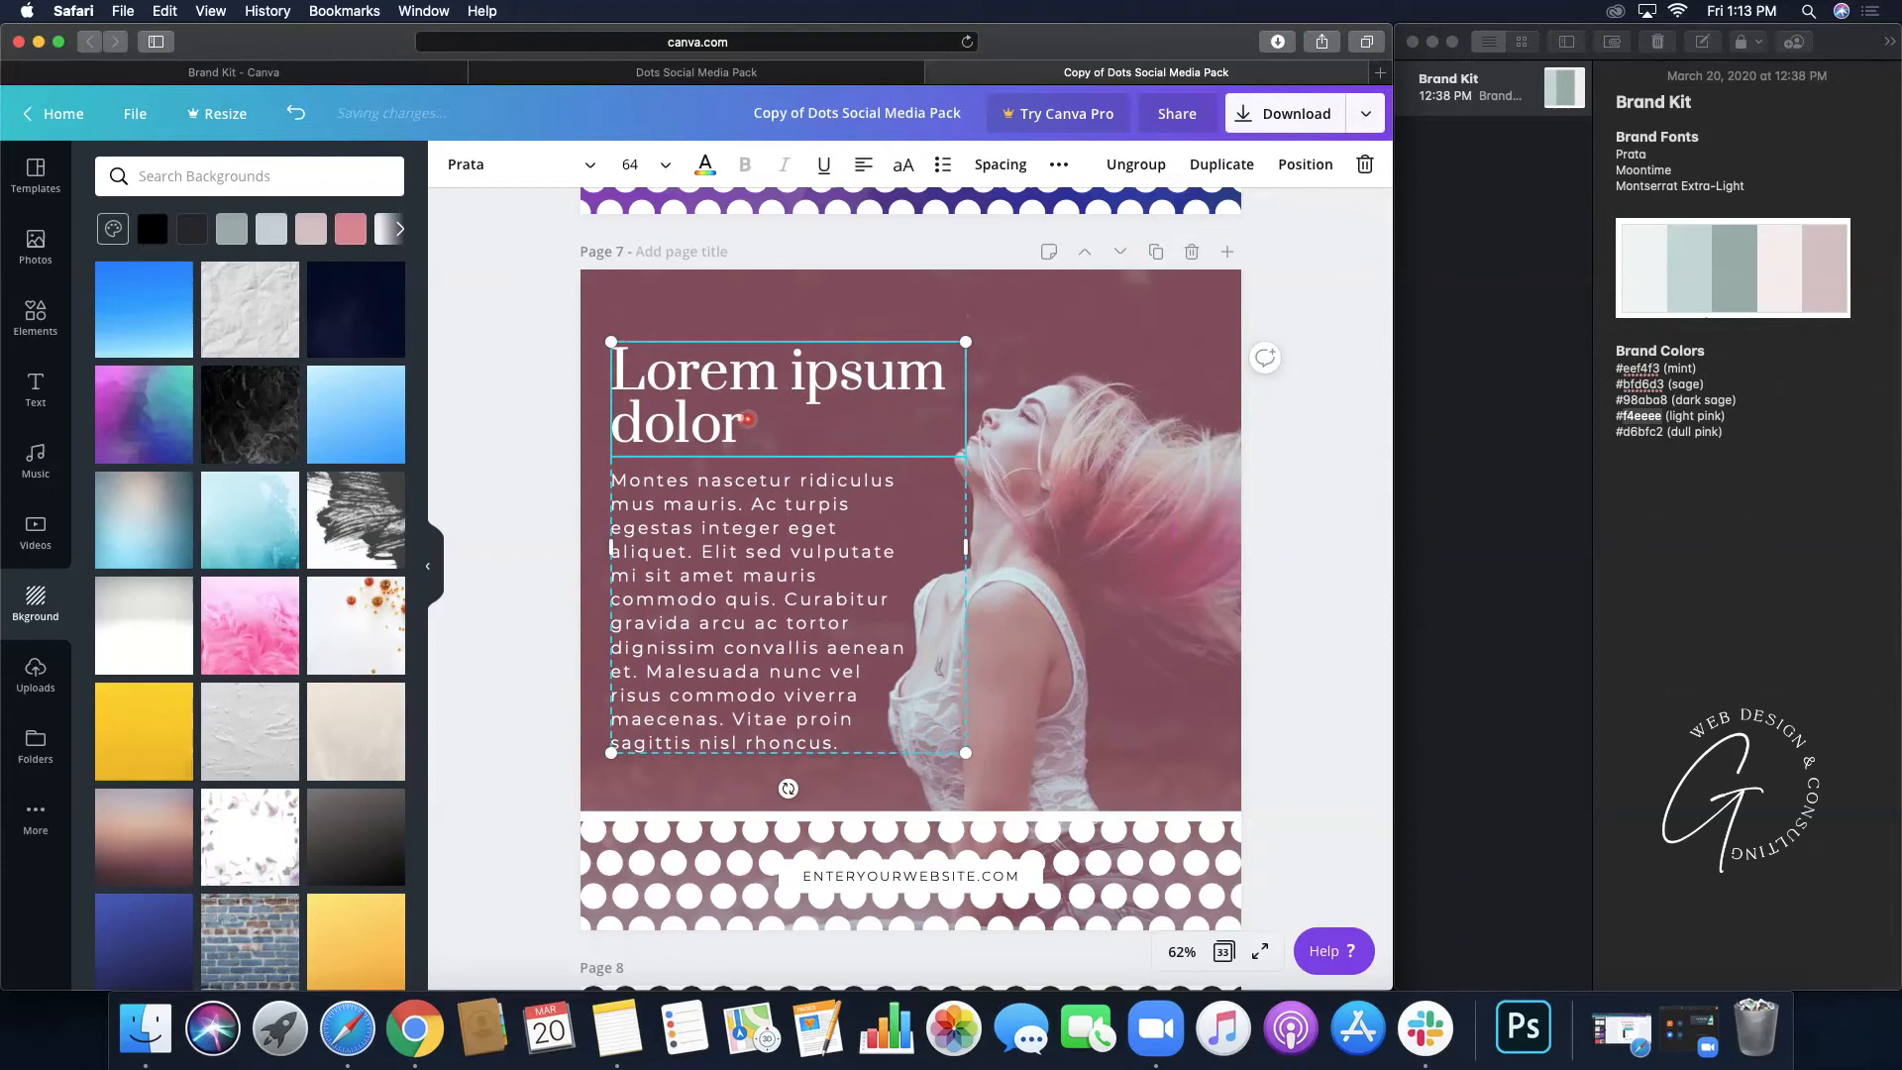
# - Remove stray typed characters so the heading reads 'Lorem ipsum dolor' again
pyautogui.write('oiuyhgagdhcj dhf')
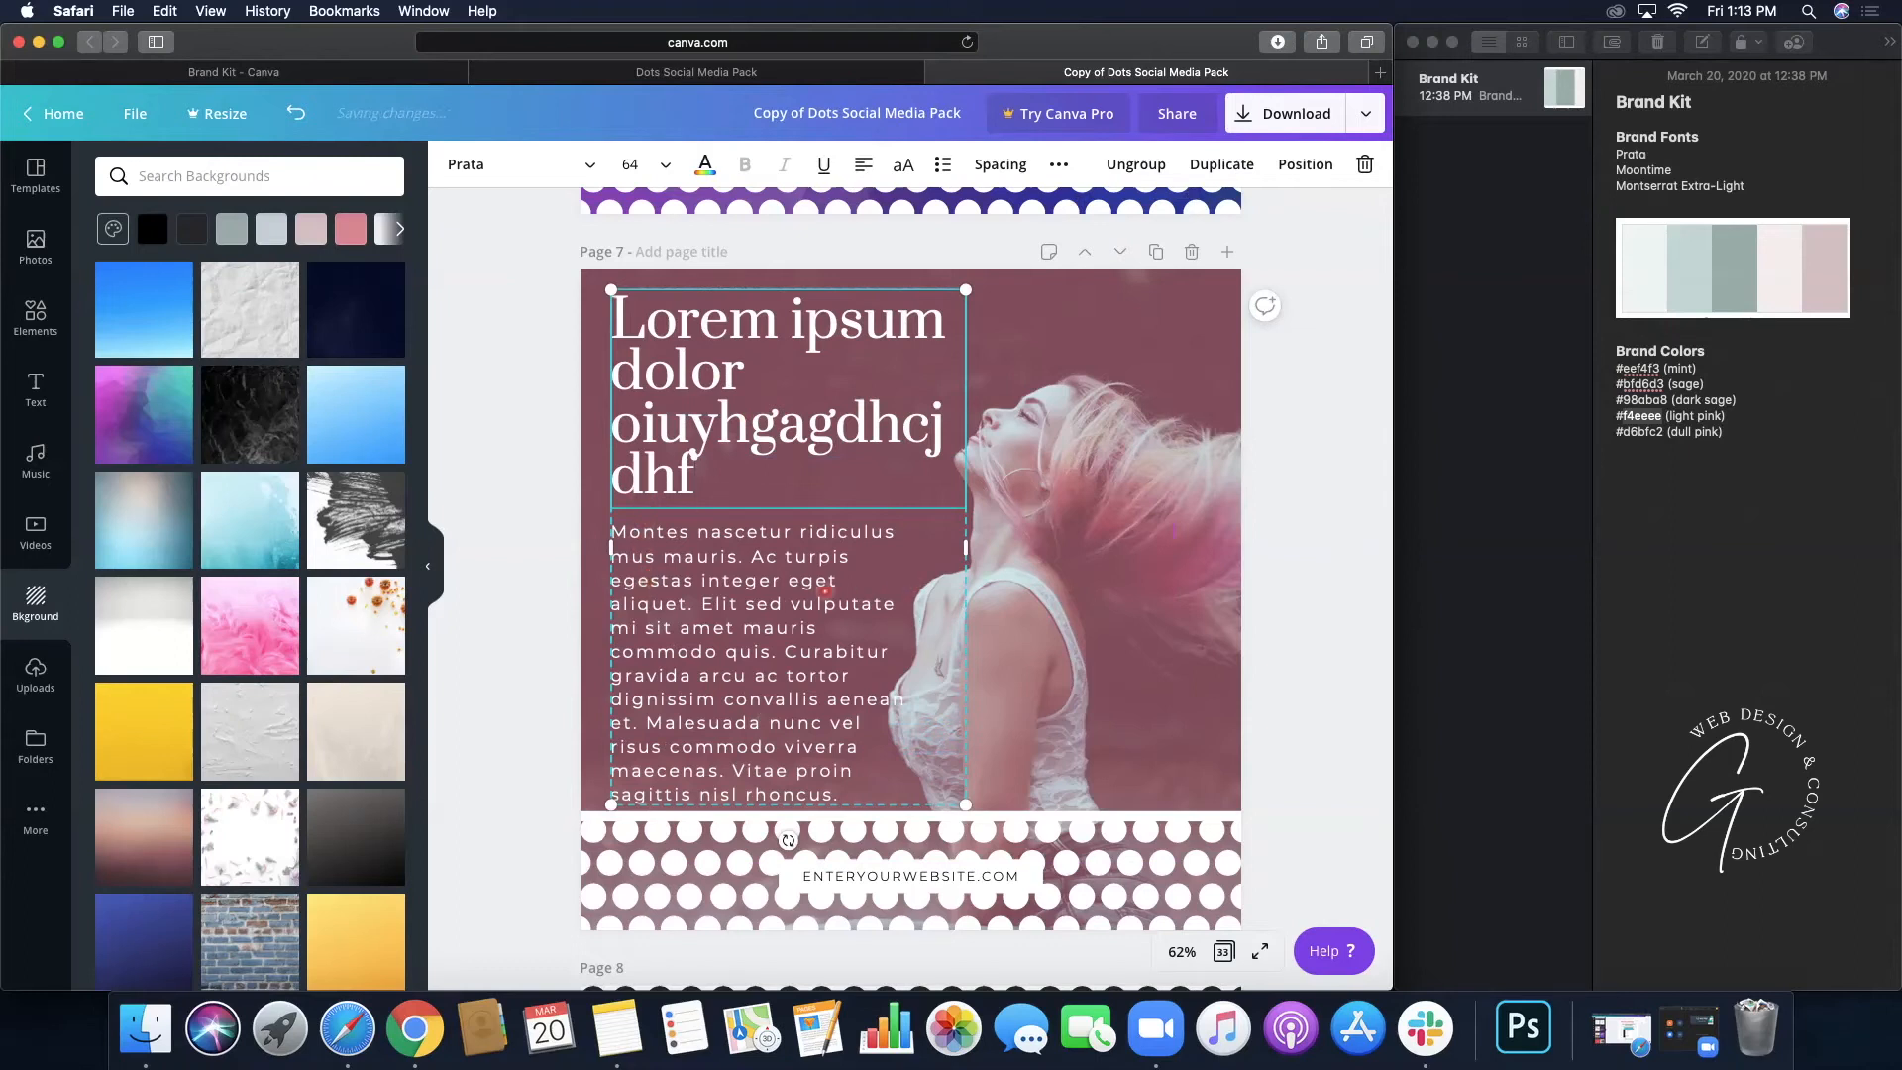
pyautogui.press('BackSpace')
pyautogui.press('BackSpace')
pyautogui.press('BackSpace')
pyautogui.press('BackSpace')
pyautogui.press('BackSpace')
pyautogui.press('BackSpace')
pyautogui.press('BackSpace')
pyautogui.press('BackSpace')
pyautogui.press('BackSpace')
pyautogui.press('BackSpace')
pyautogui.press('BackSpace')
pyautogui.press('BackSpace')
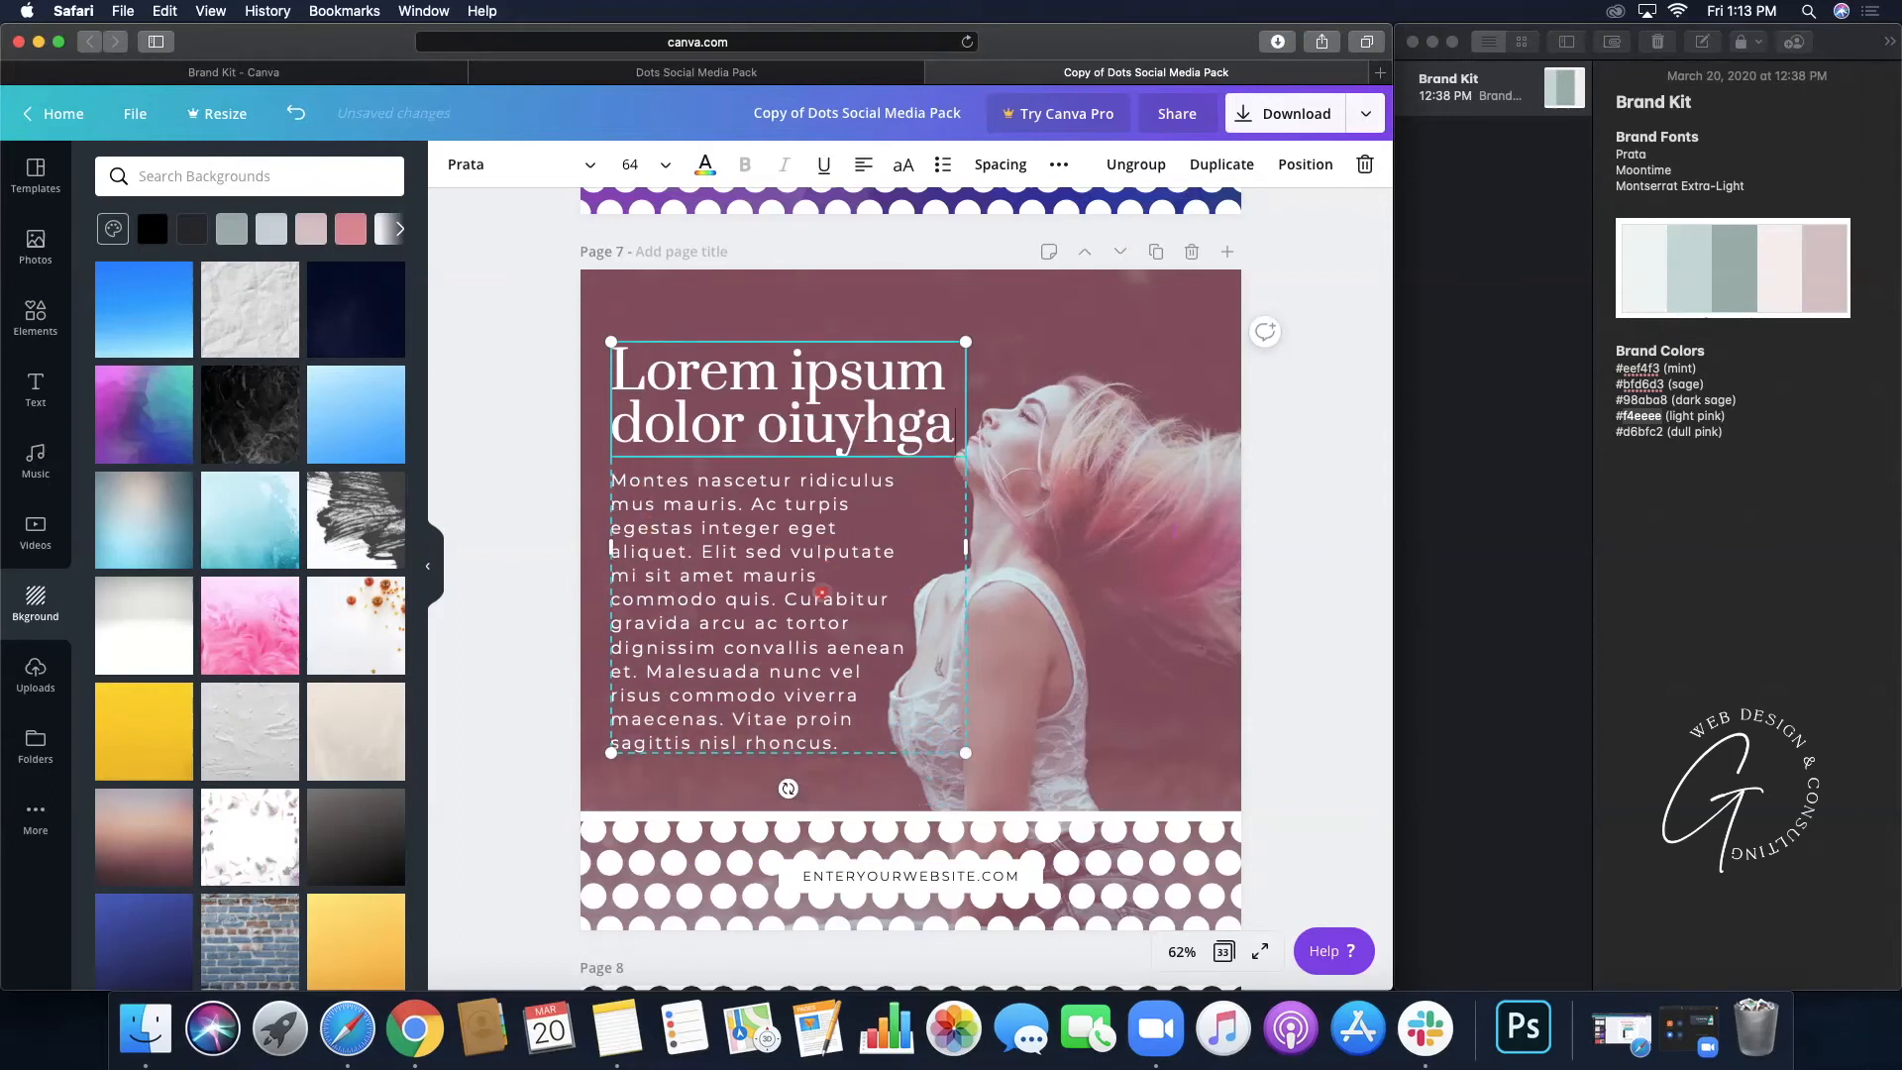
pyautogui.press('BackSpace')
pyautogui.press('BackSpace')
pyautogui.press('BackSpace')
pyautogui.press('BackSpace')
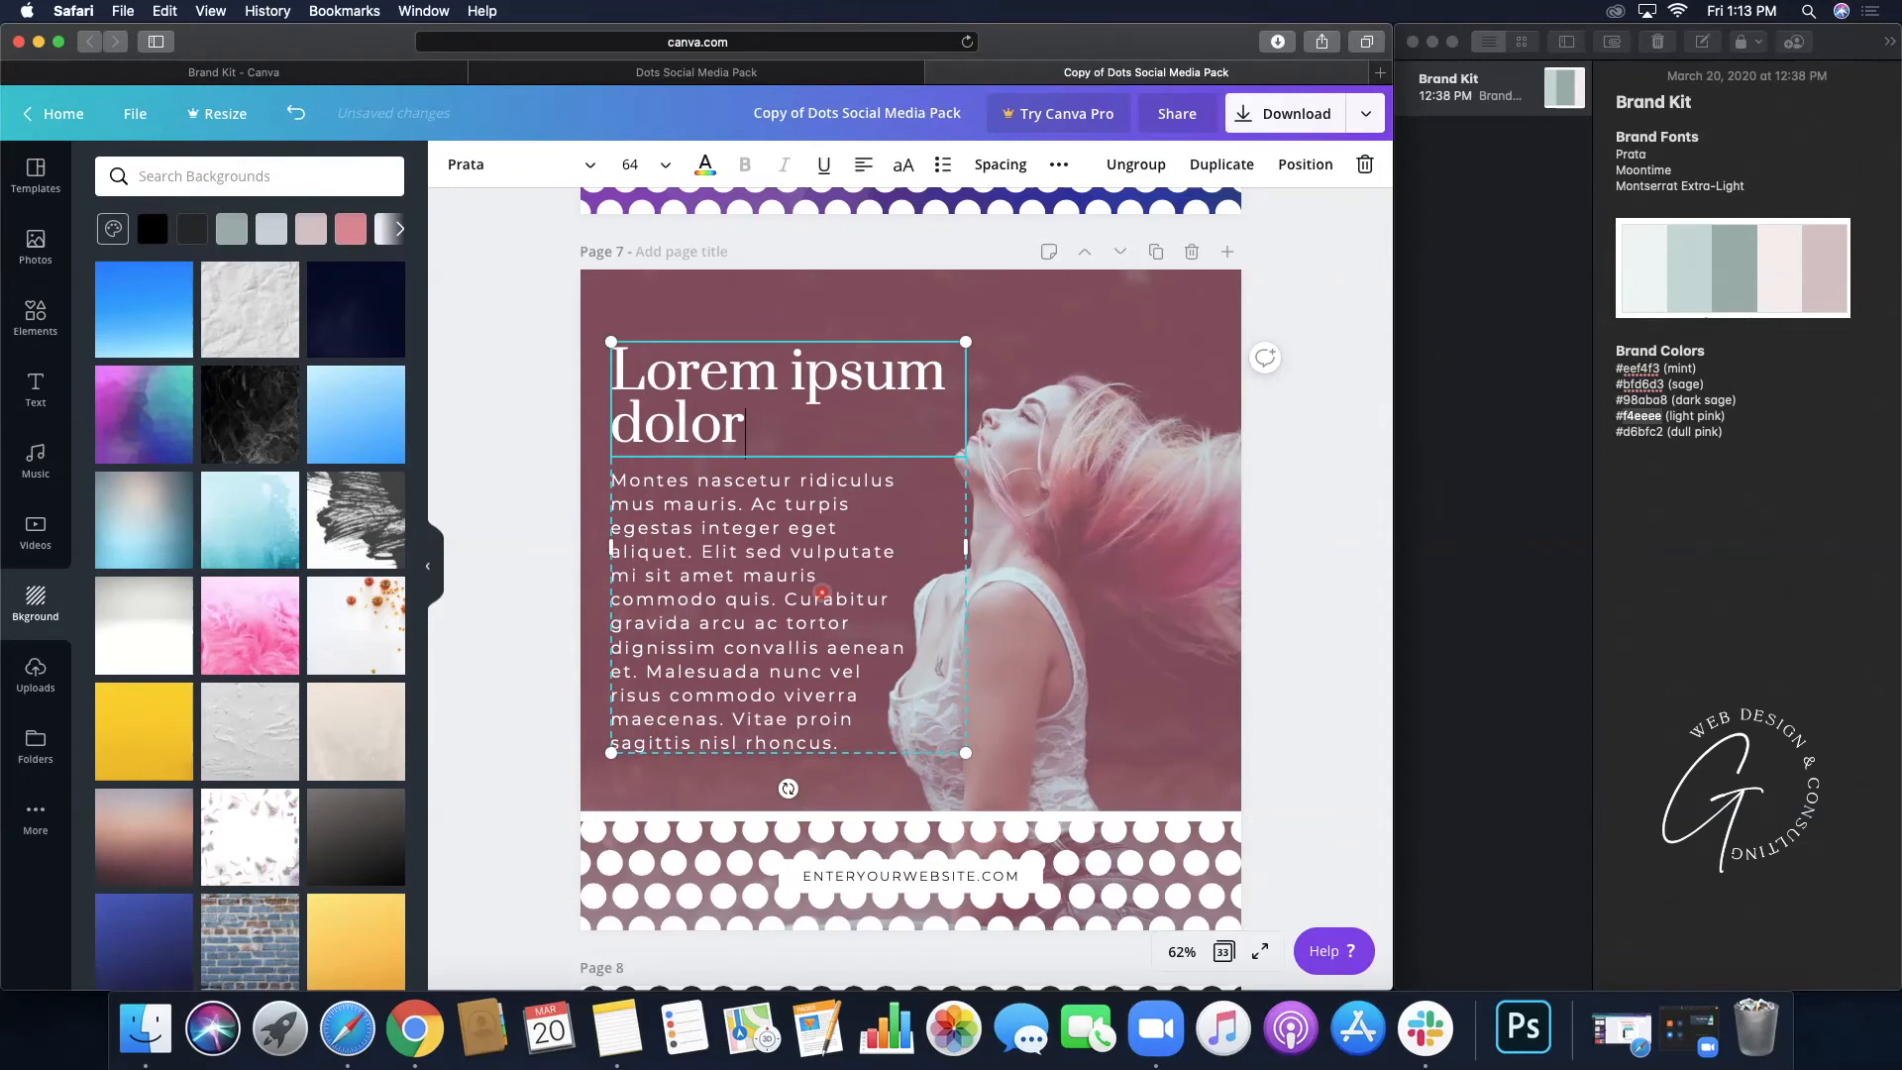
pyautogui.click(1285, 604)
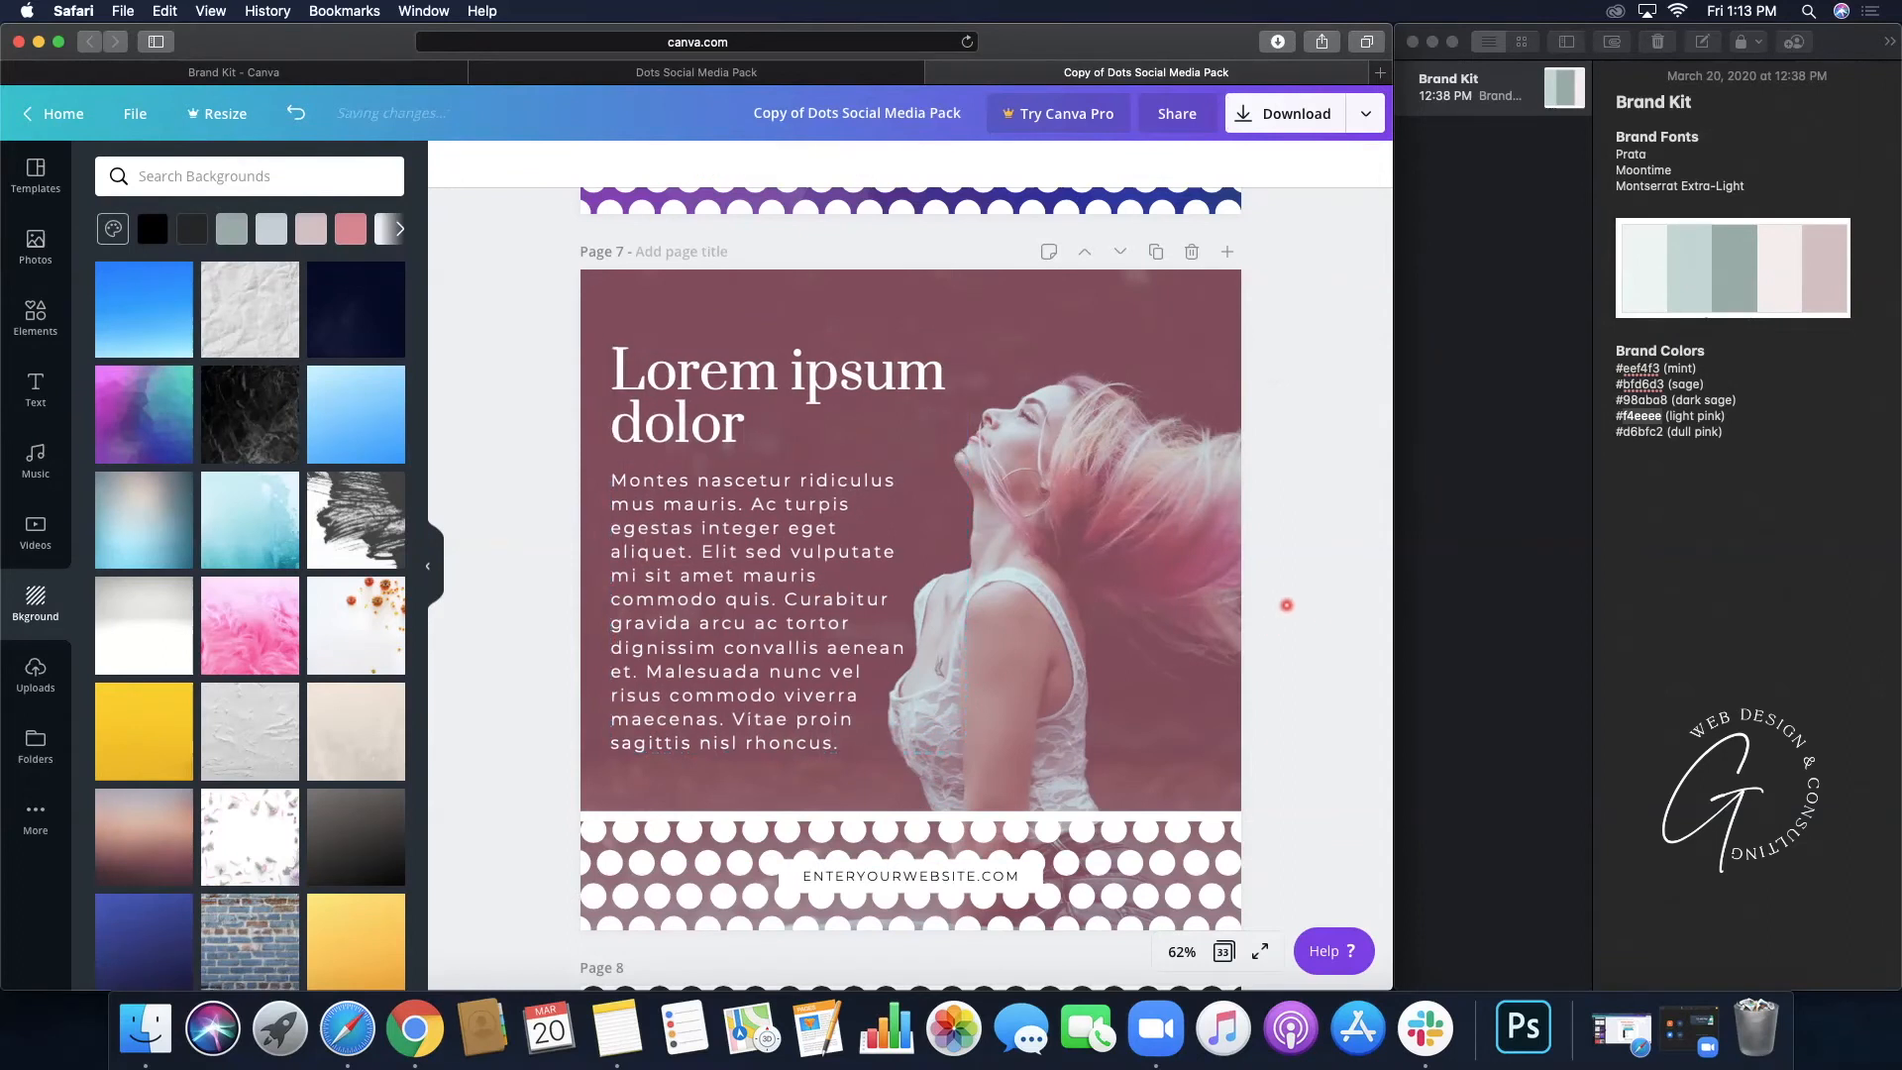
# - Scroll down past pages 8–12 until Page 13's script quote on pale dots fills the view
pyautogui.scroll(-3, 1311, 583)
pyautogui.scroll(-8, 1311, 583)
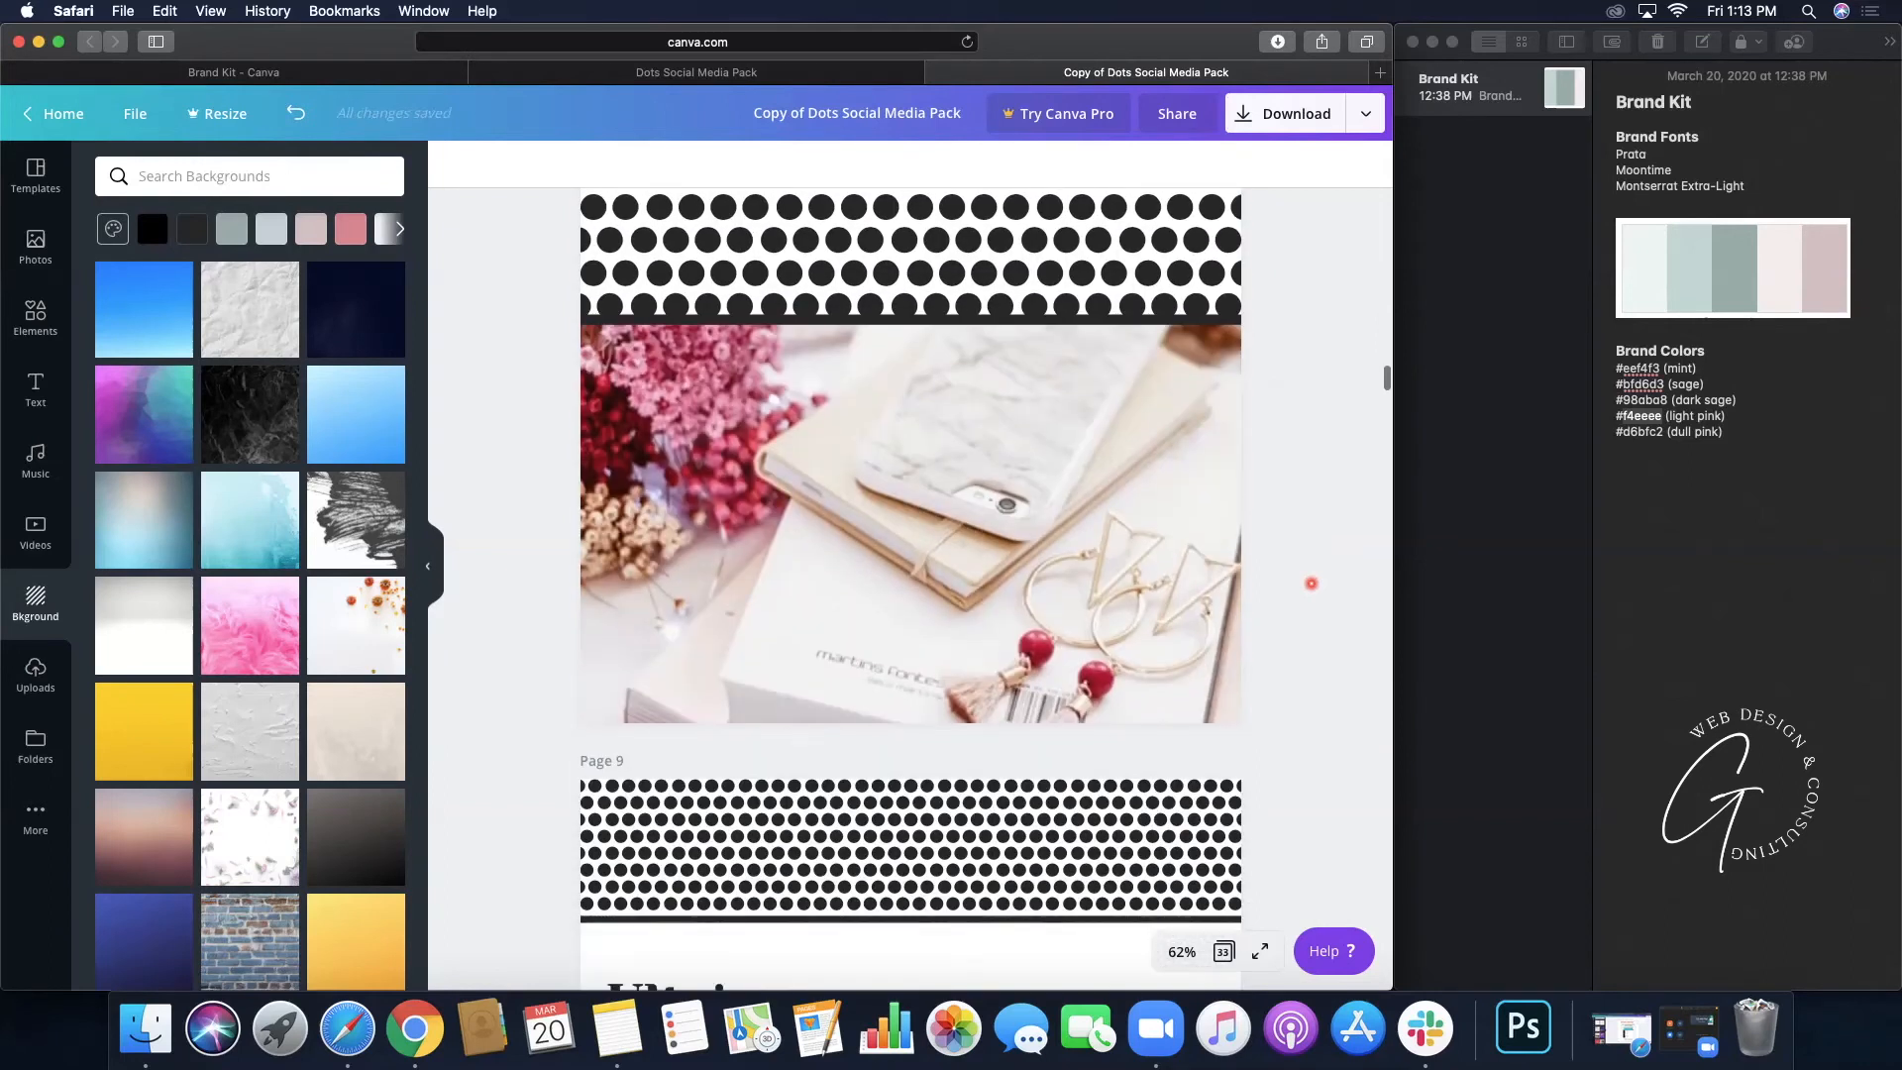
pyautogui.scroll(-15, 1311, 583)
pyautogui.scroll(-12, 1312, 583)
pyautogui.scroll(-10, 1311, 584)
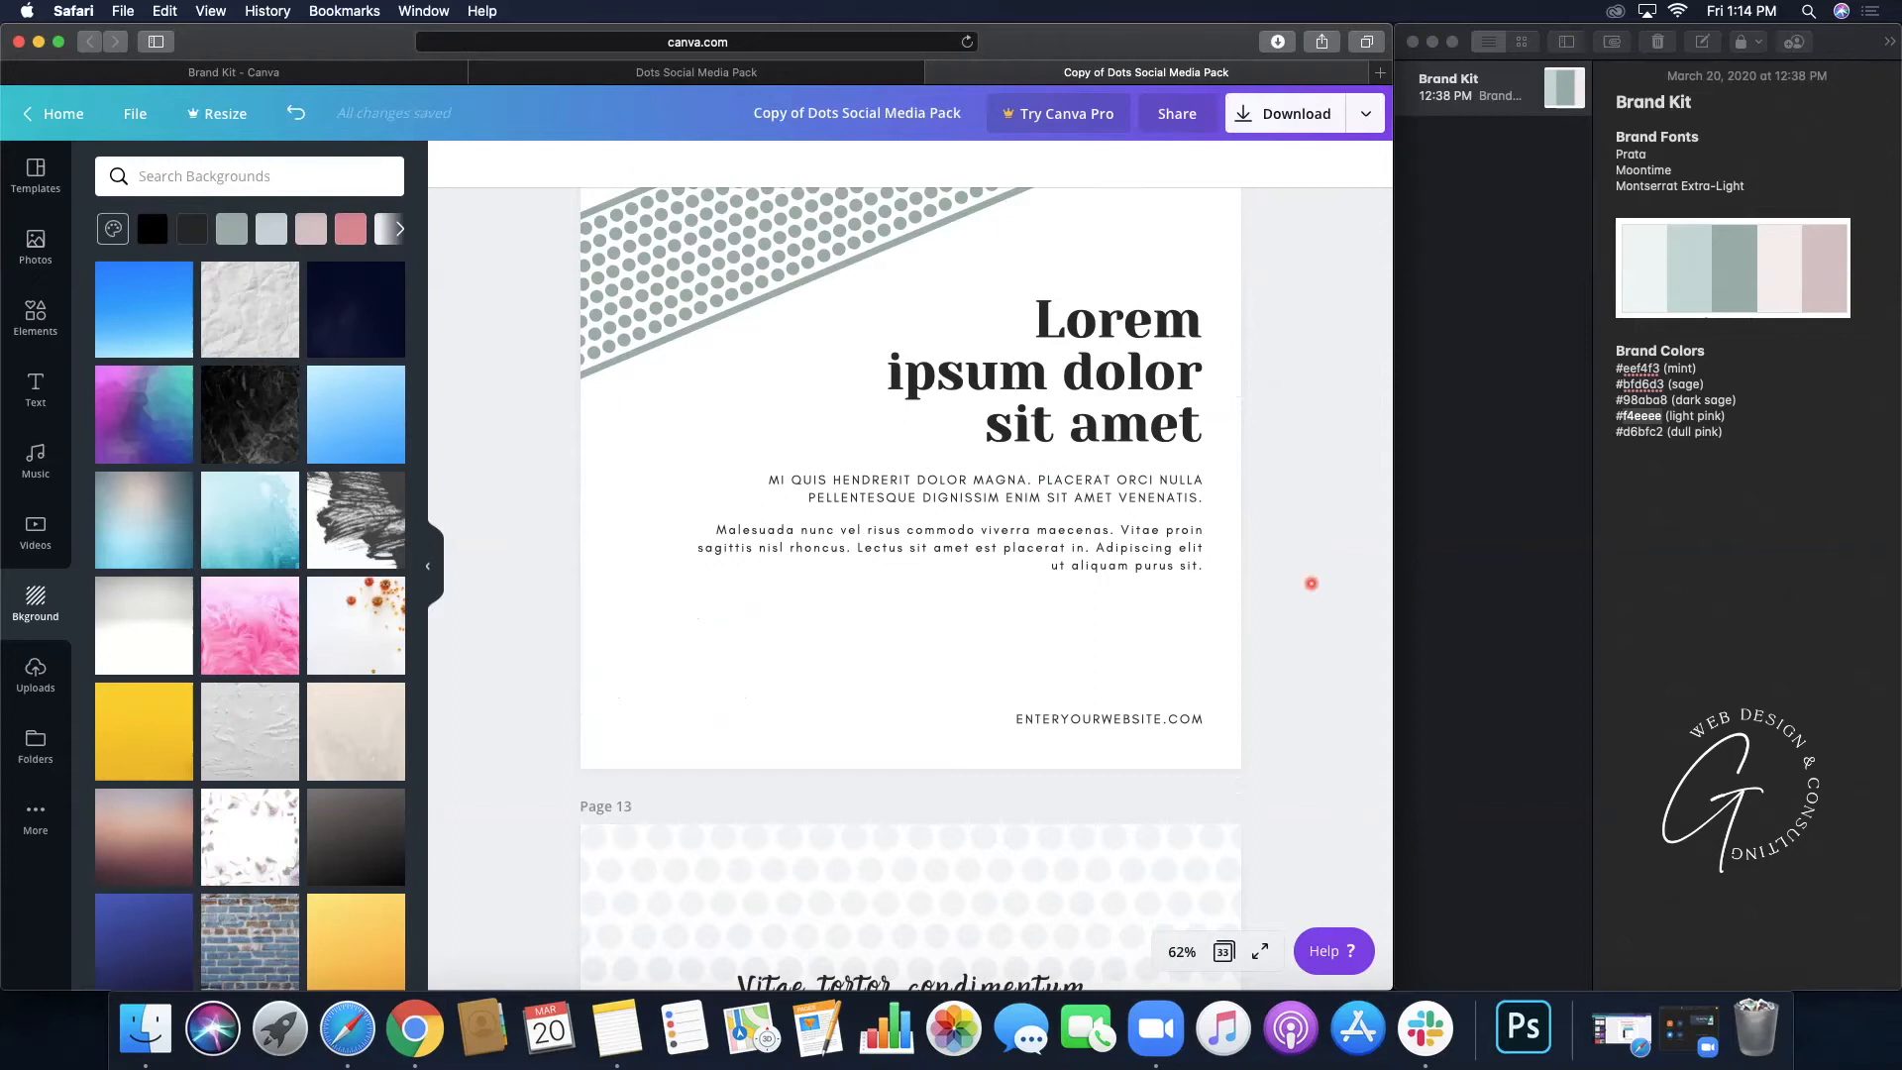
pyautogui.scroll(-1, 1312, 584)
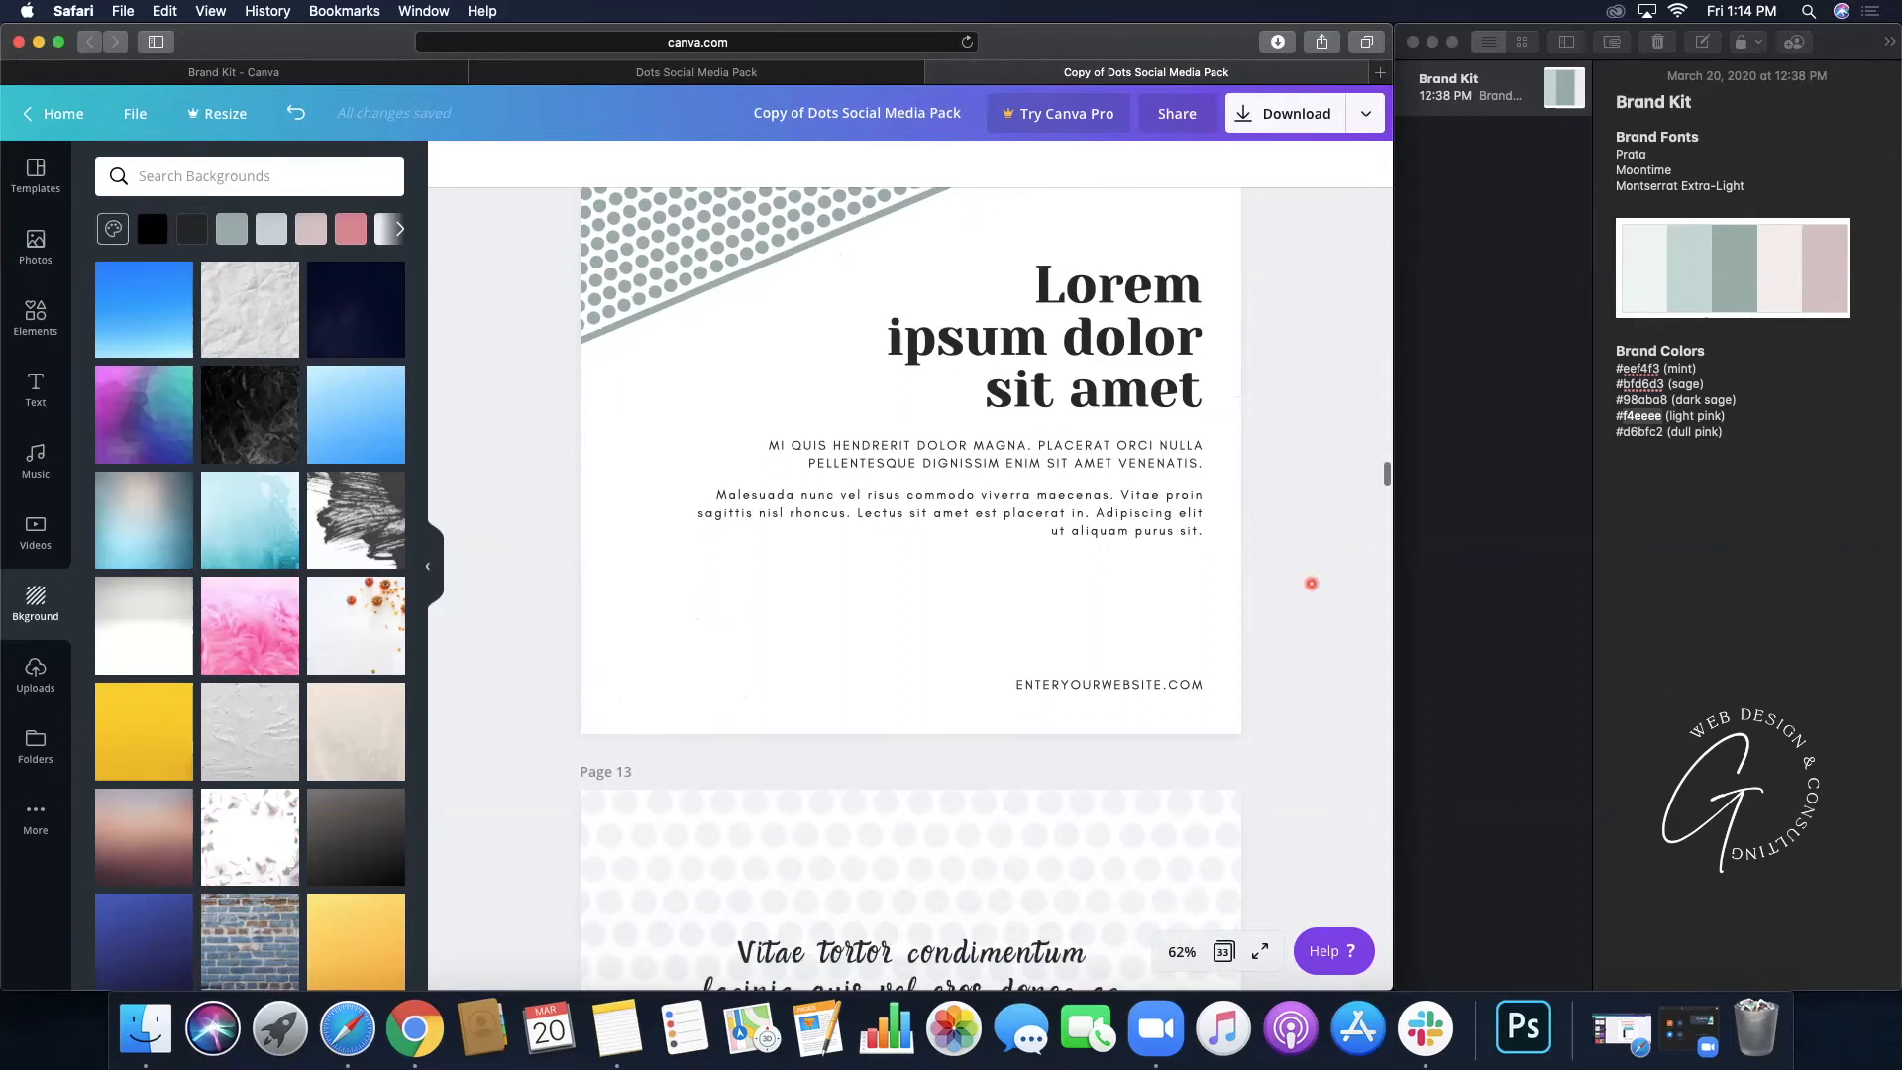
pyautogui.scroll(-5, 1312, 583)
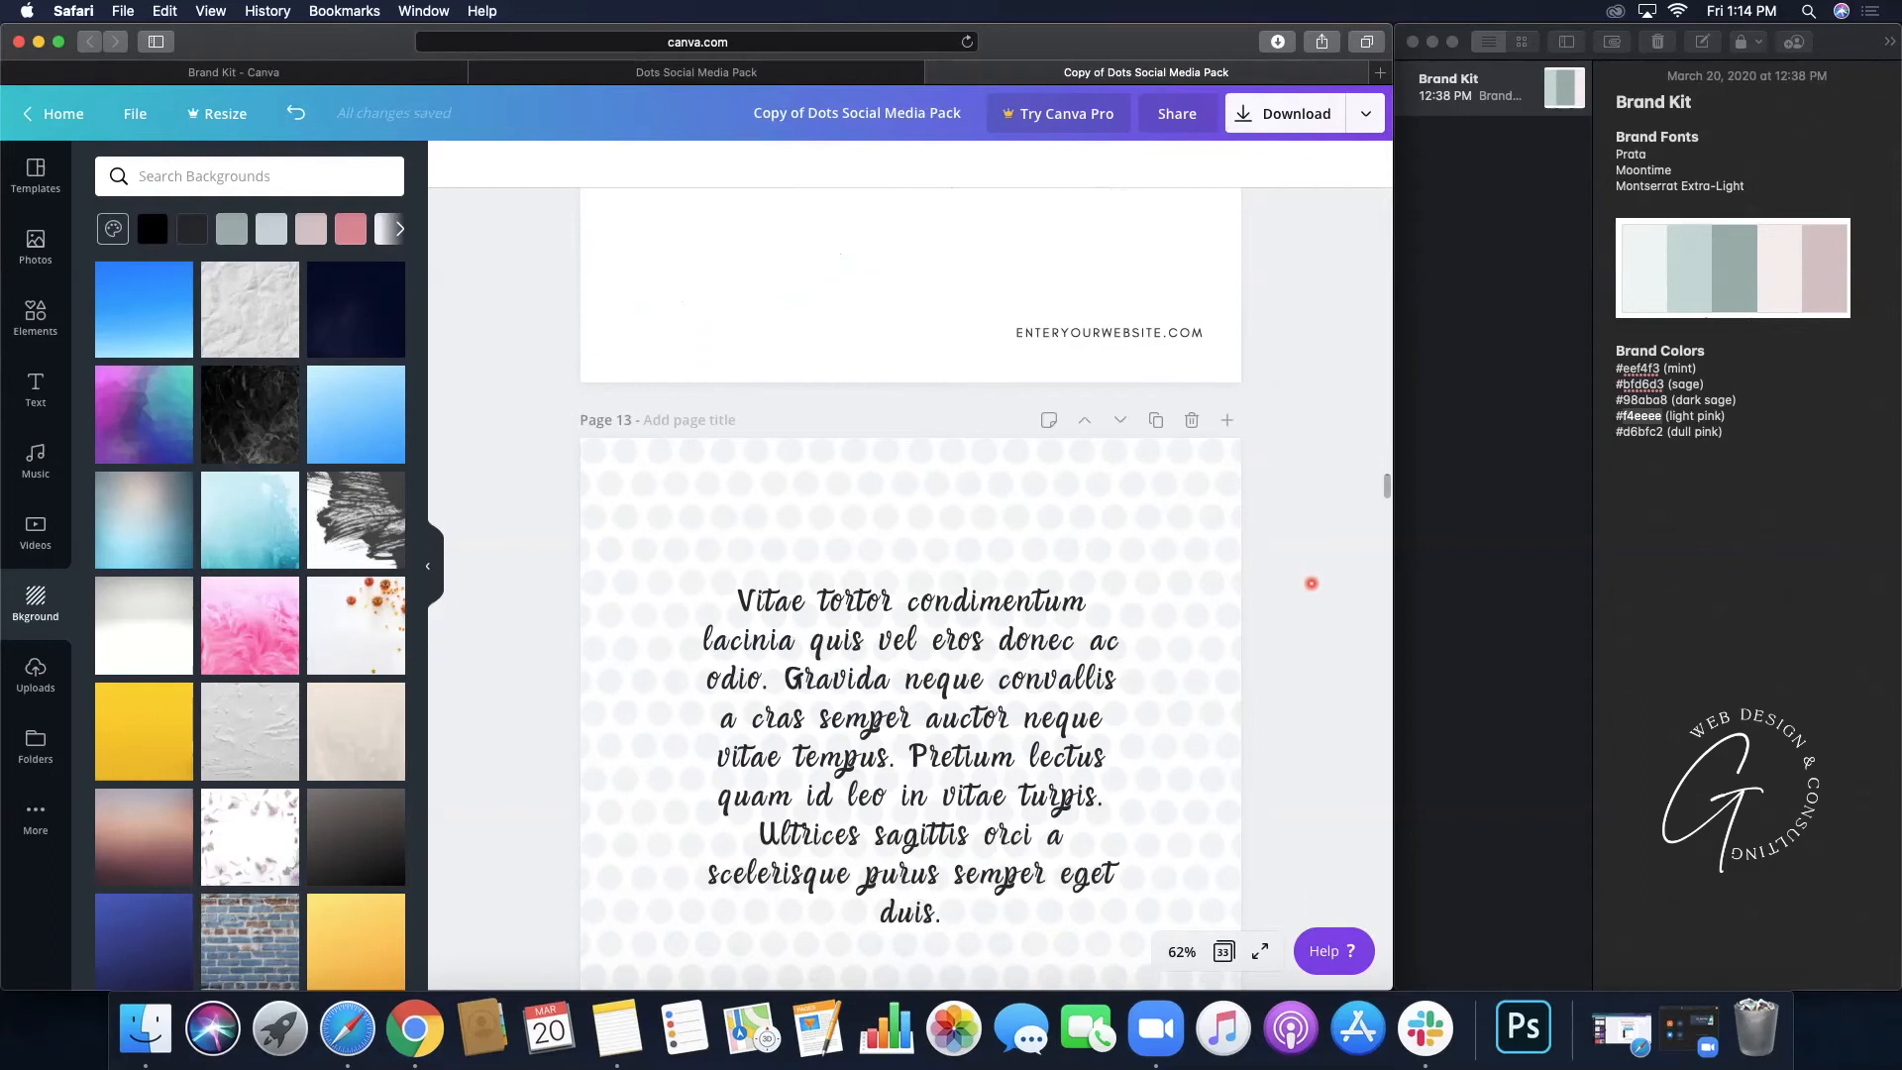
pyautogui.scroll(-5, 1312, 583)
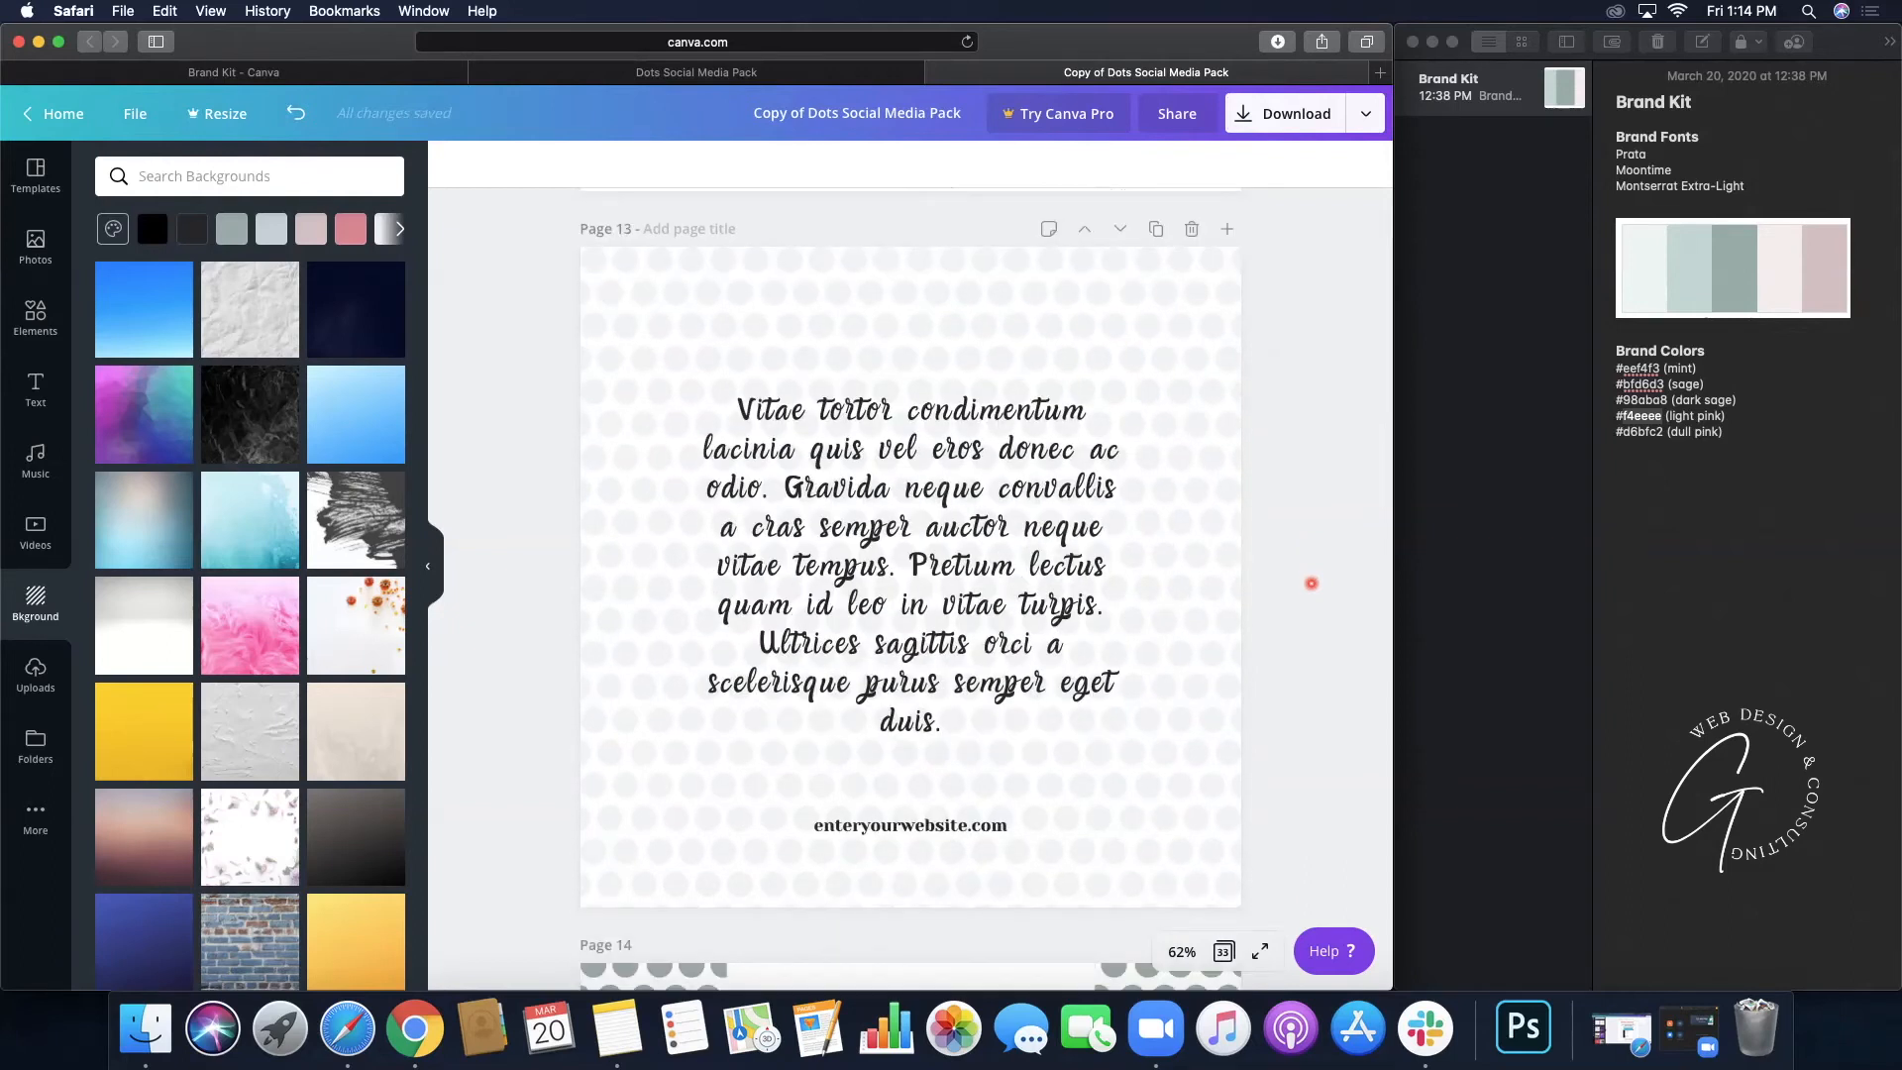
# - Recolour Page 13's grouped dot pattern to the sage document colour
pyautogui.click(1232, 906)
pyautogui.click(1284, 861)
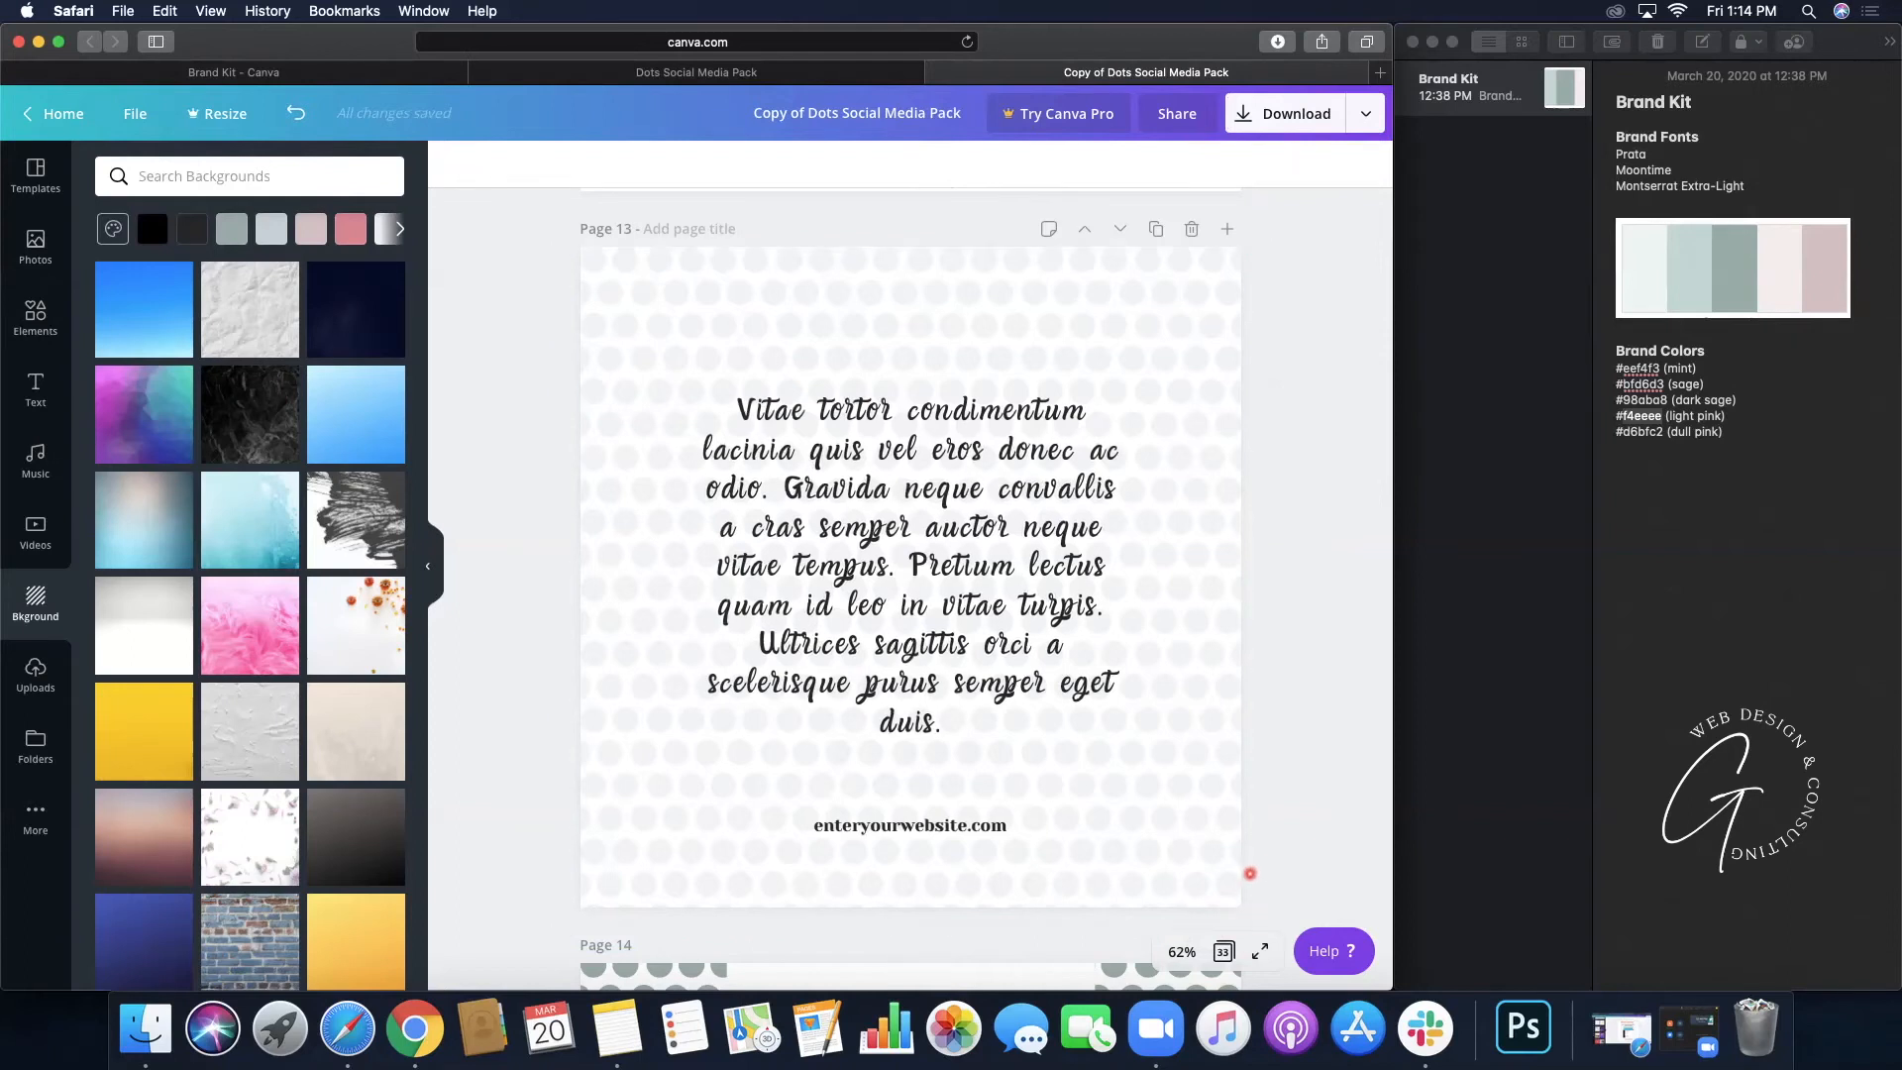
pyautogui.click(1227, 865)
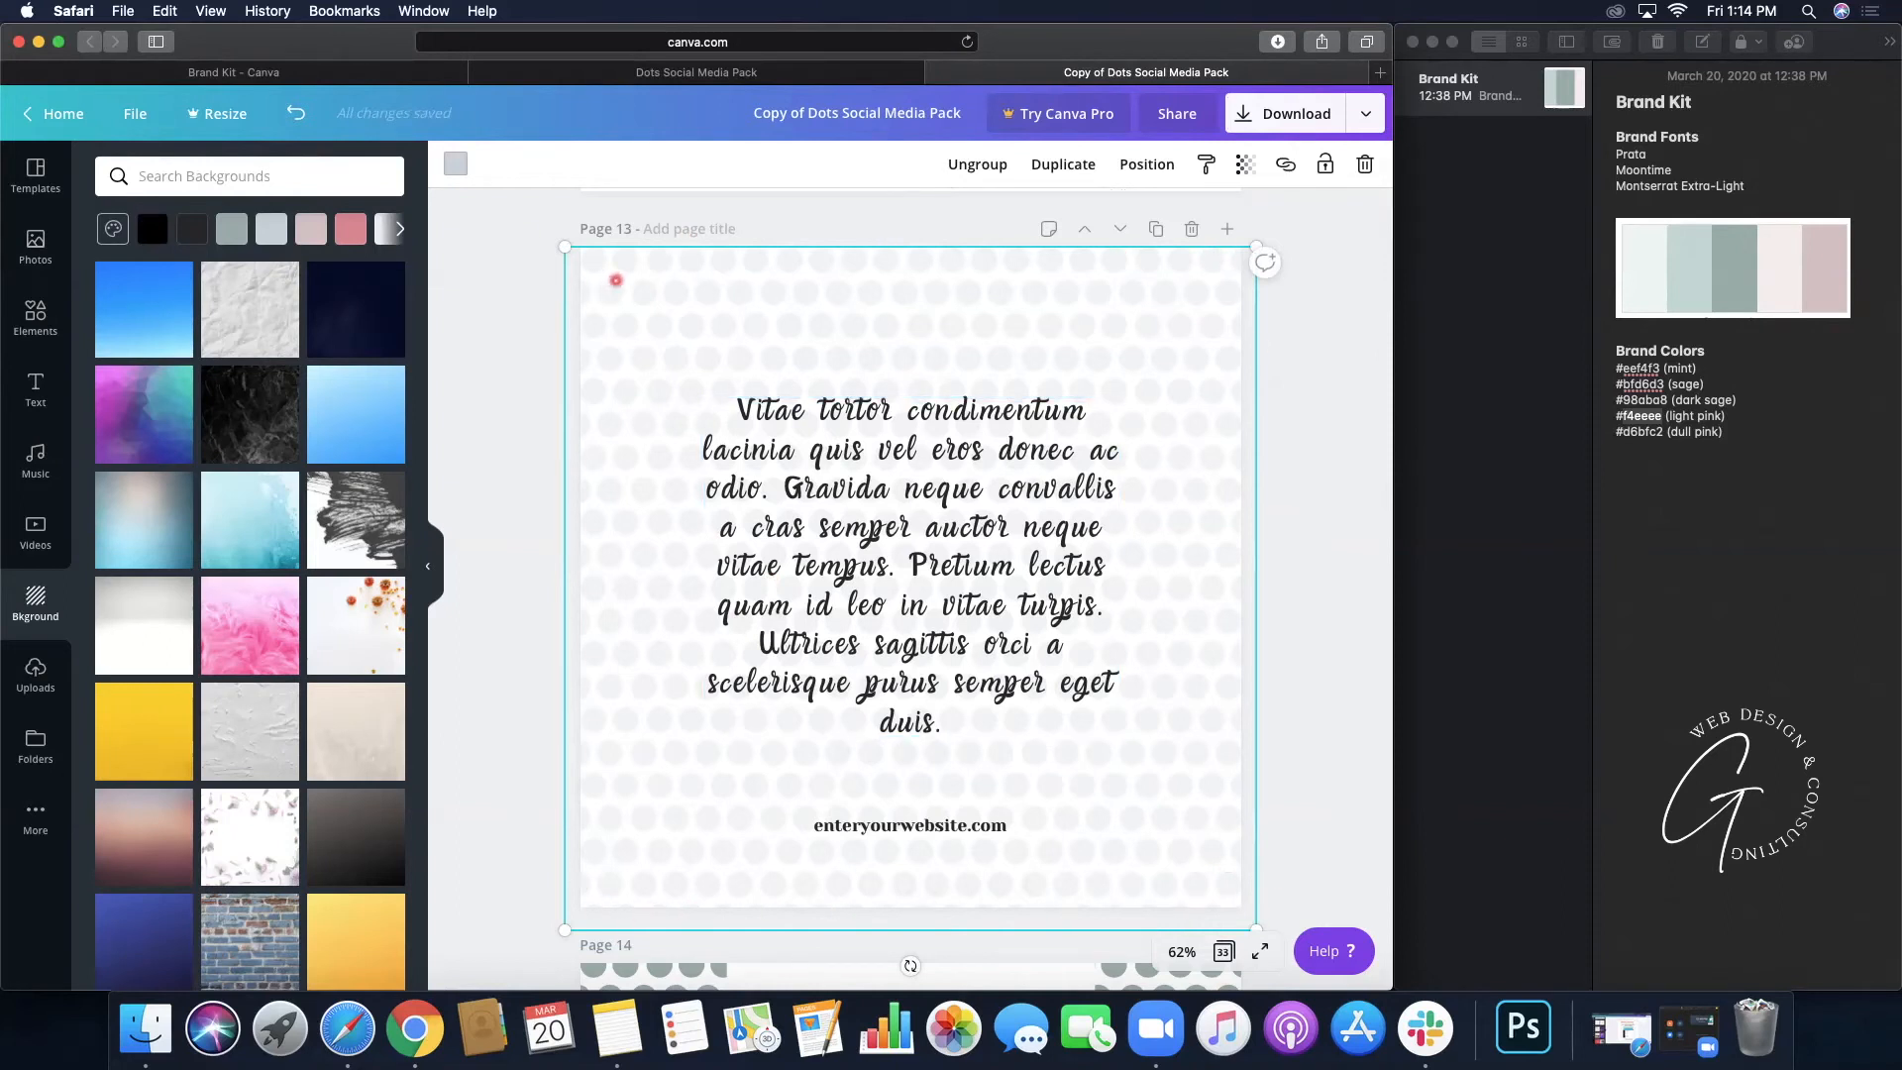
pyautogui.click(453, 166)
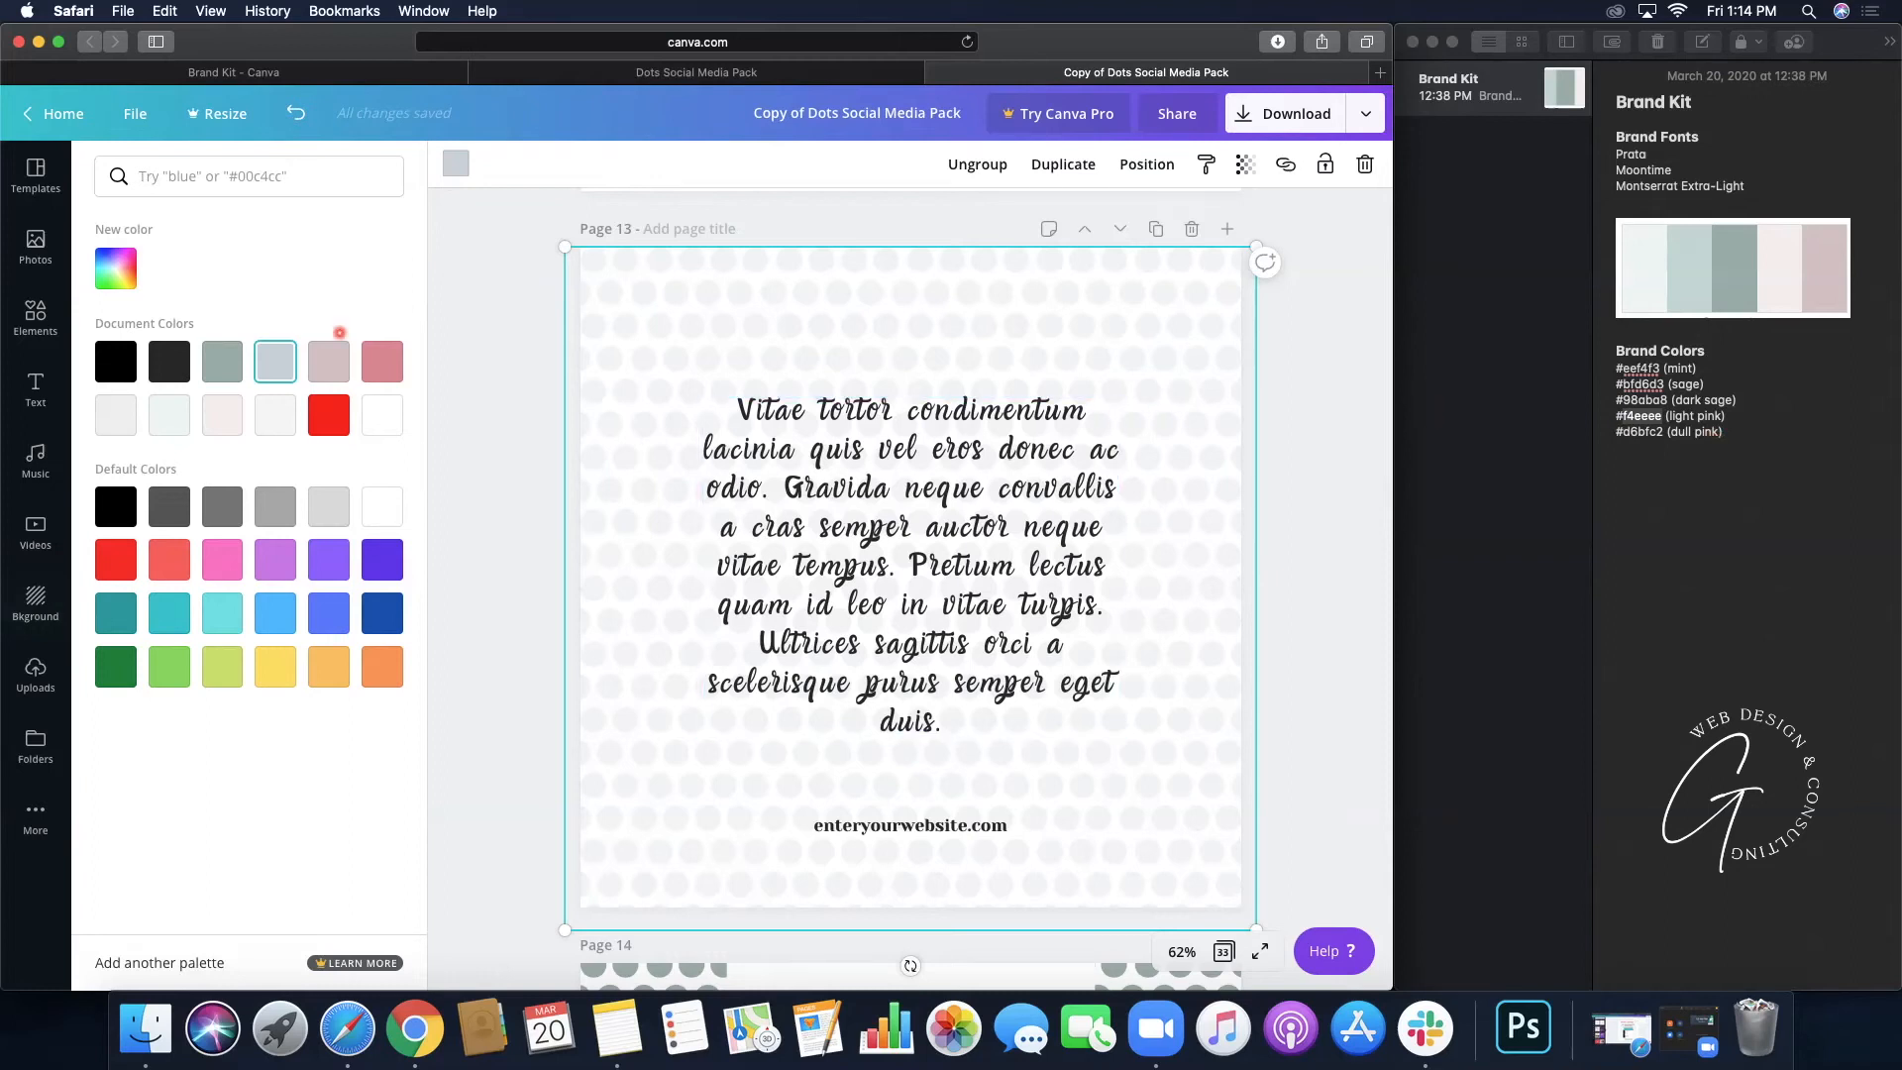
pyautogui.click(225, 368)
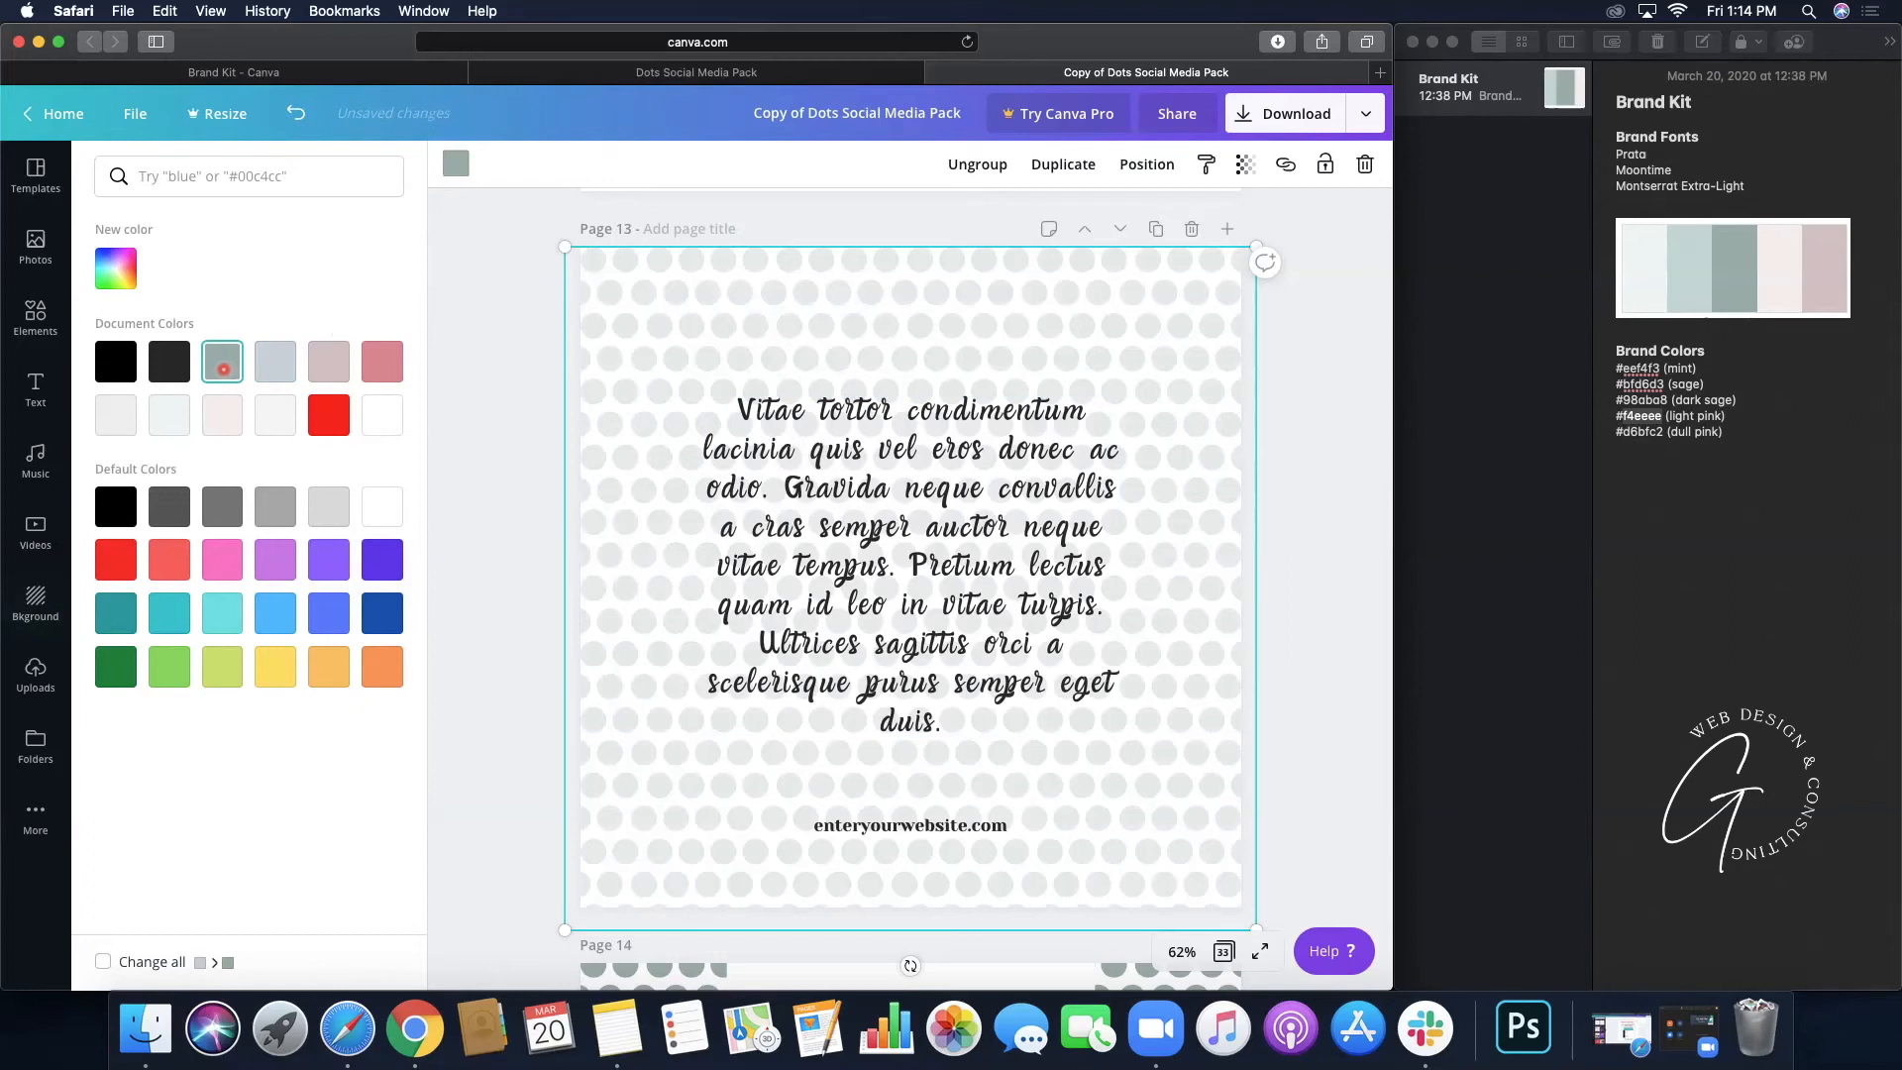
# - Fade the sage dots to transparency 18
pyautogui.click(1245, 165)
pyautogui.moveTo(1134, 214); pyautogui.dragTo(1083, 225)
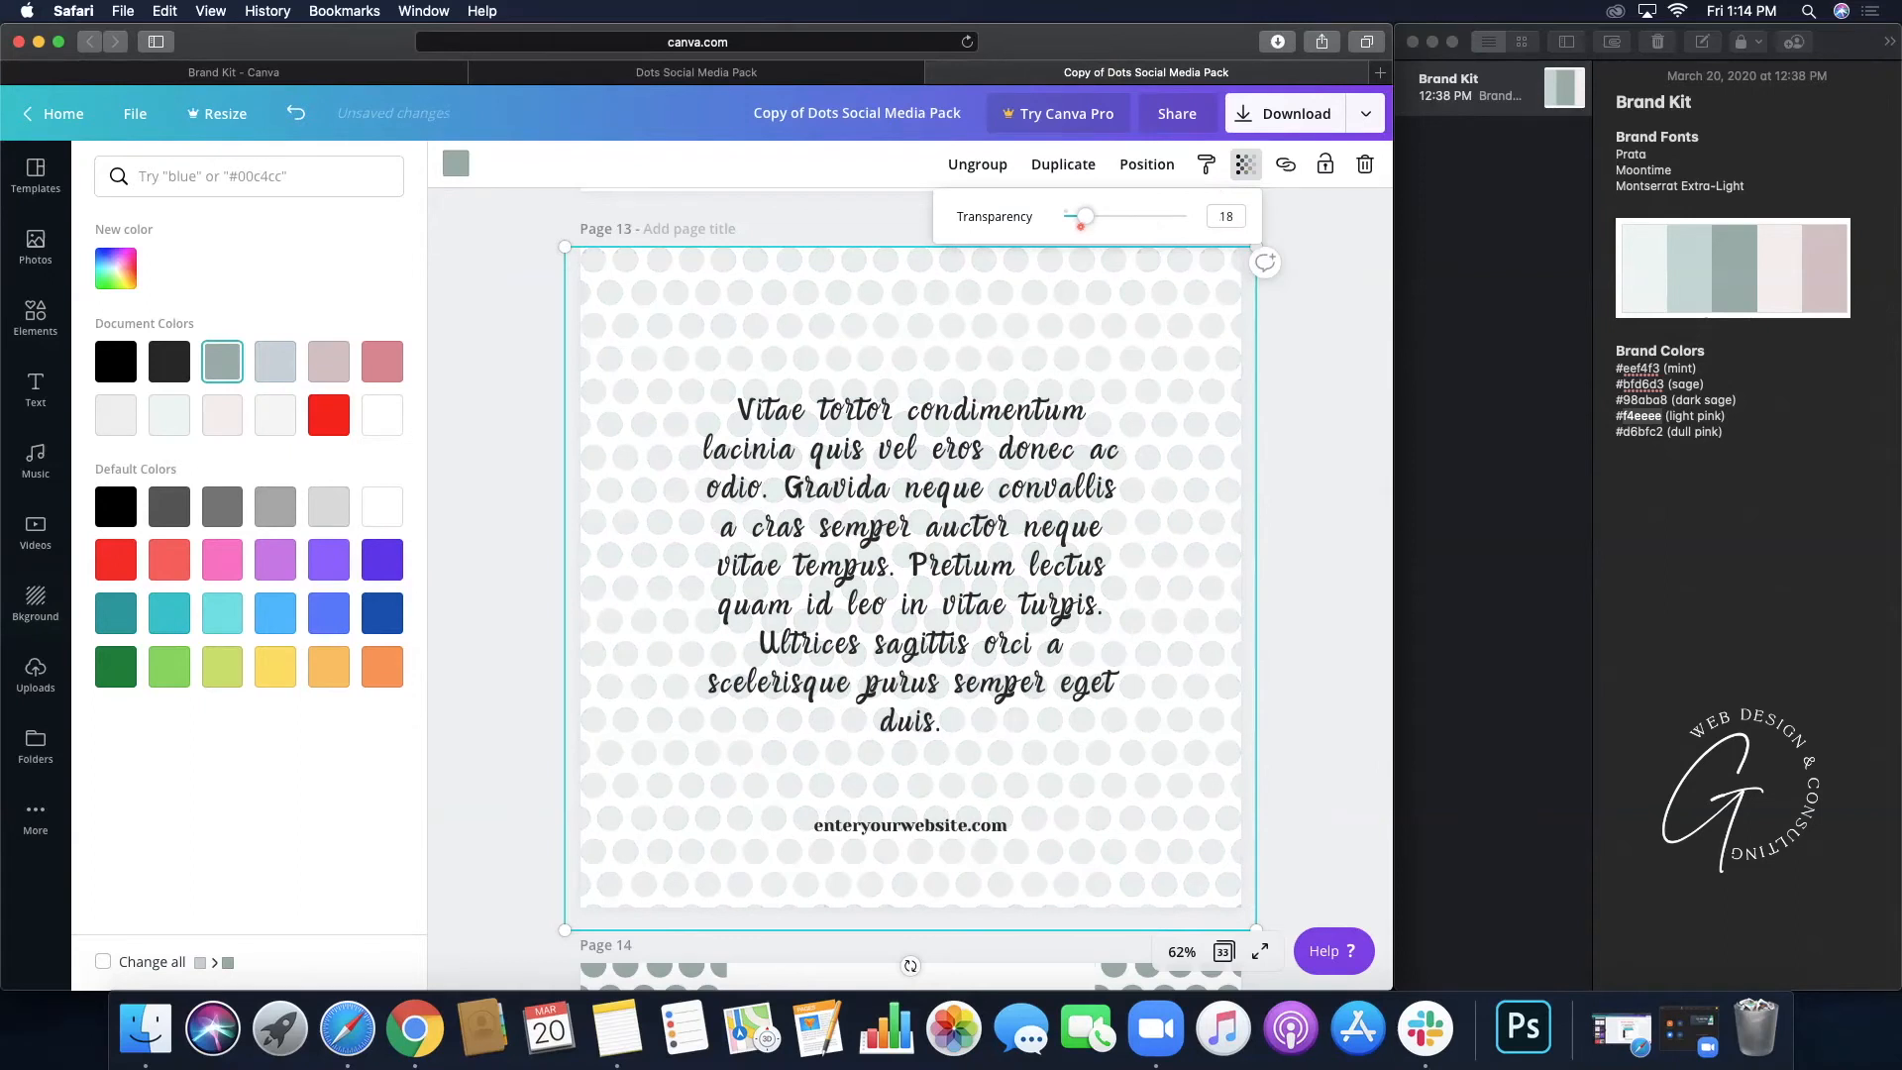
pyautogui.click(1306, 388)
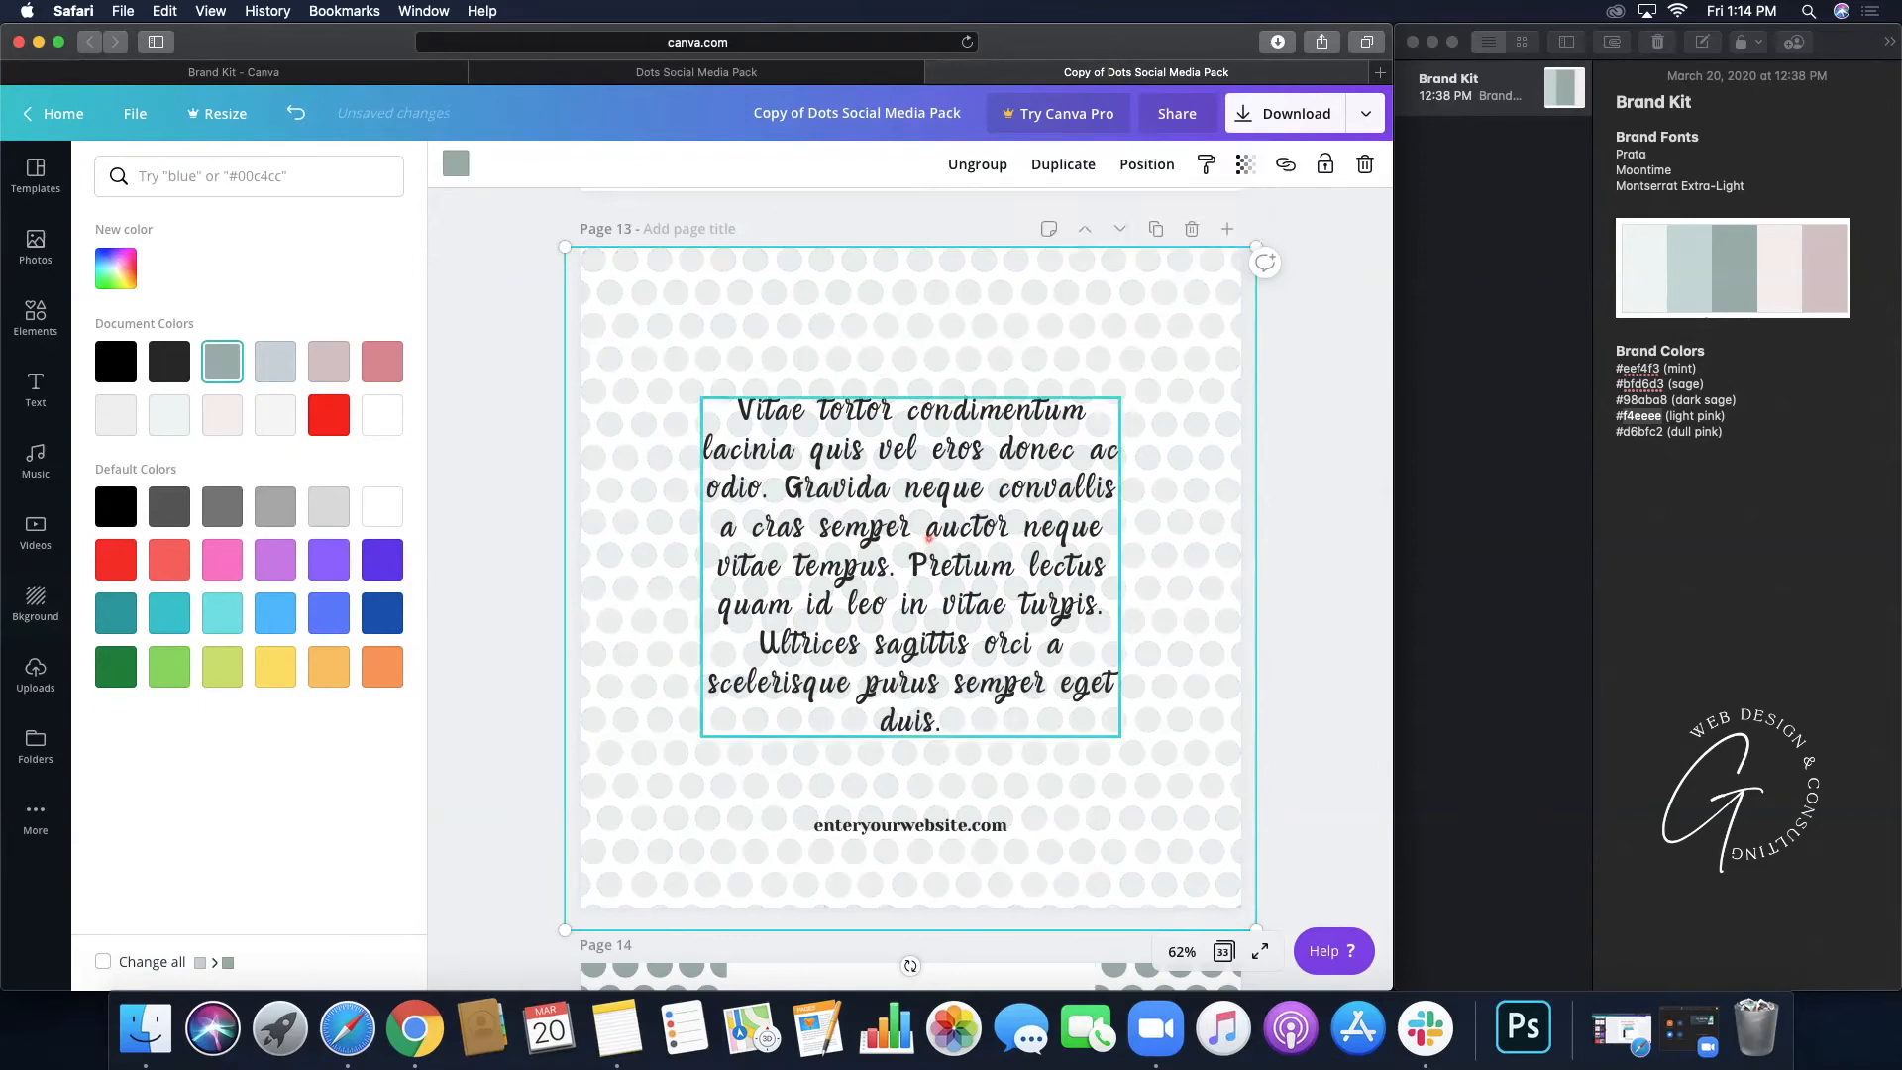
# - Set Page 13's script quote in Moontime at size 72
pyautogui.click(930, 540)
pyautogui.click(505, 164)
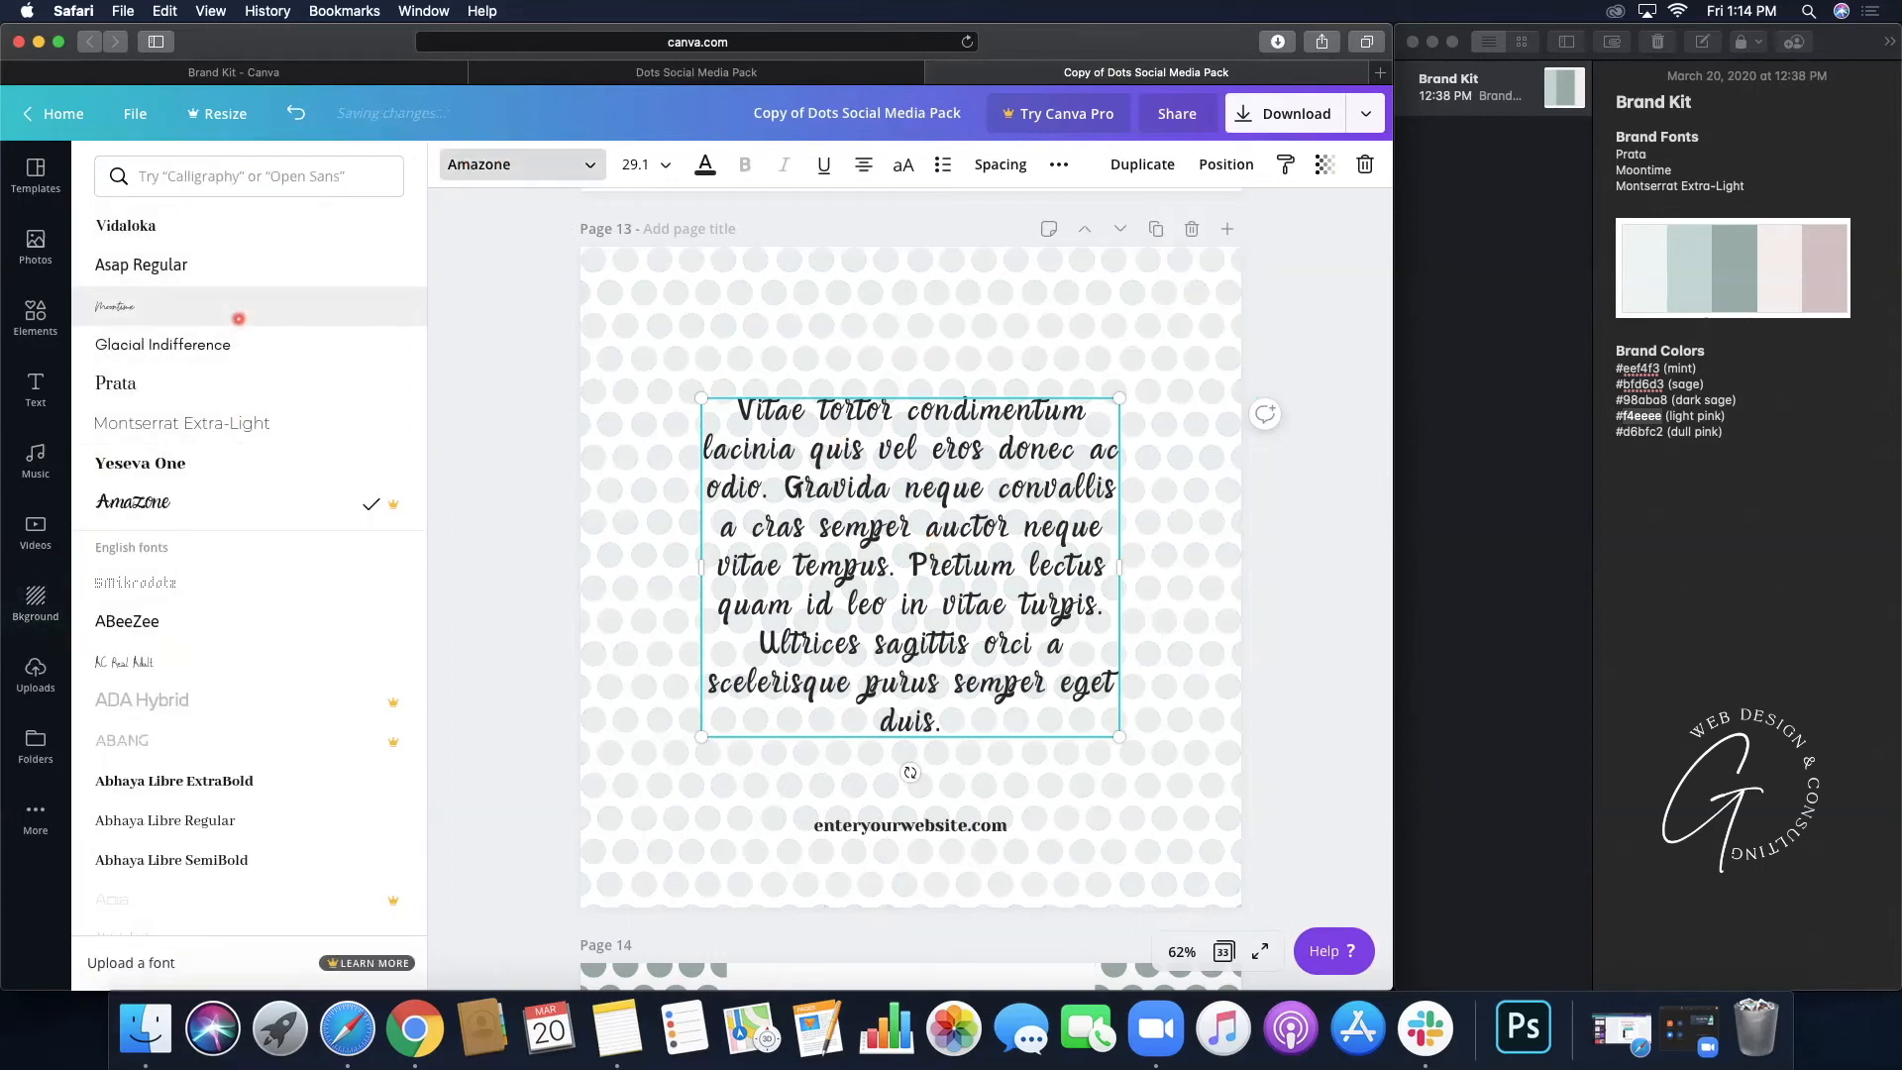
pyautogui.click(238, 313)
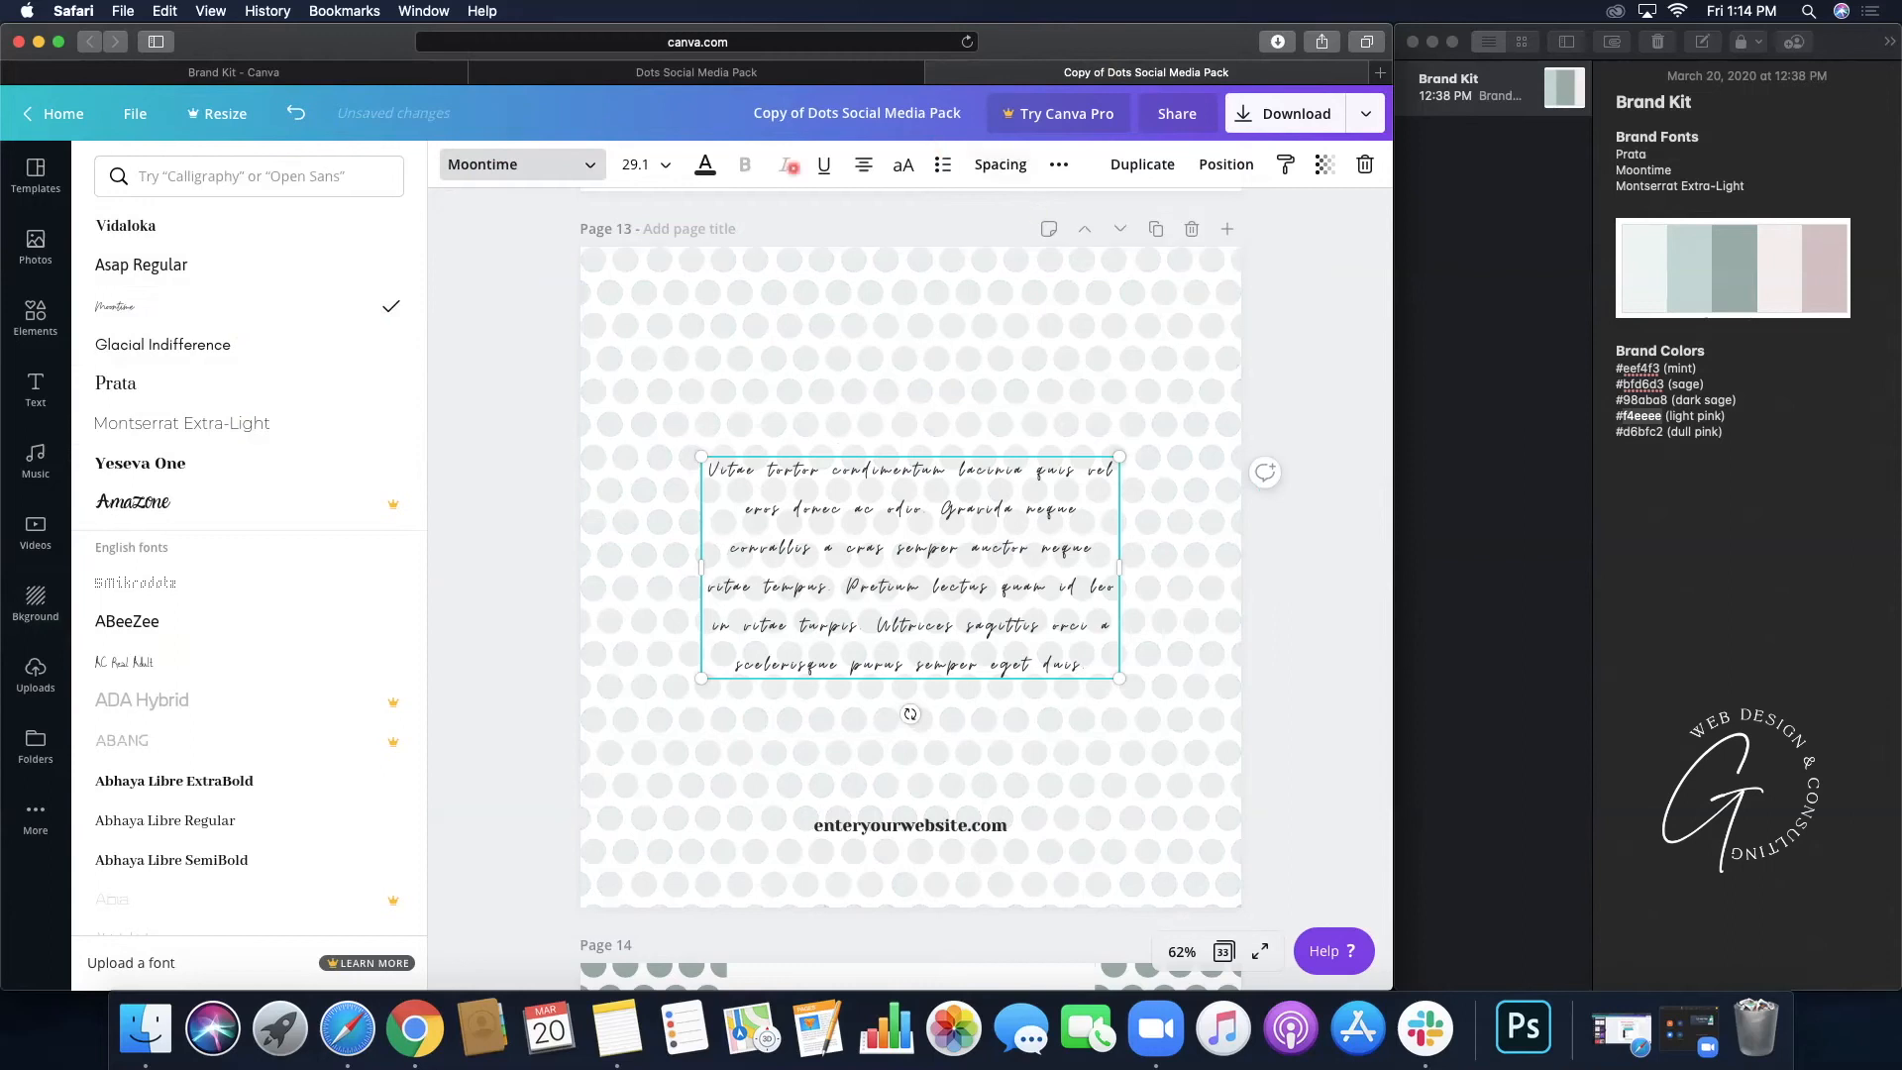
pyautogui.click(674, 166)
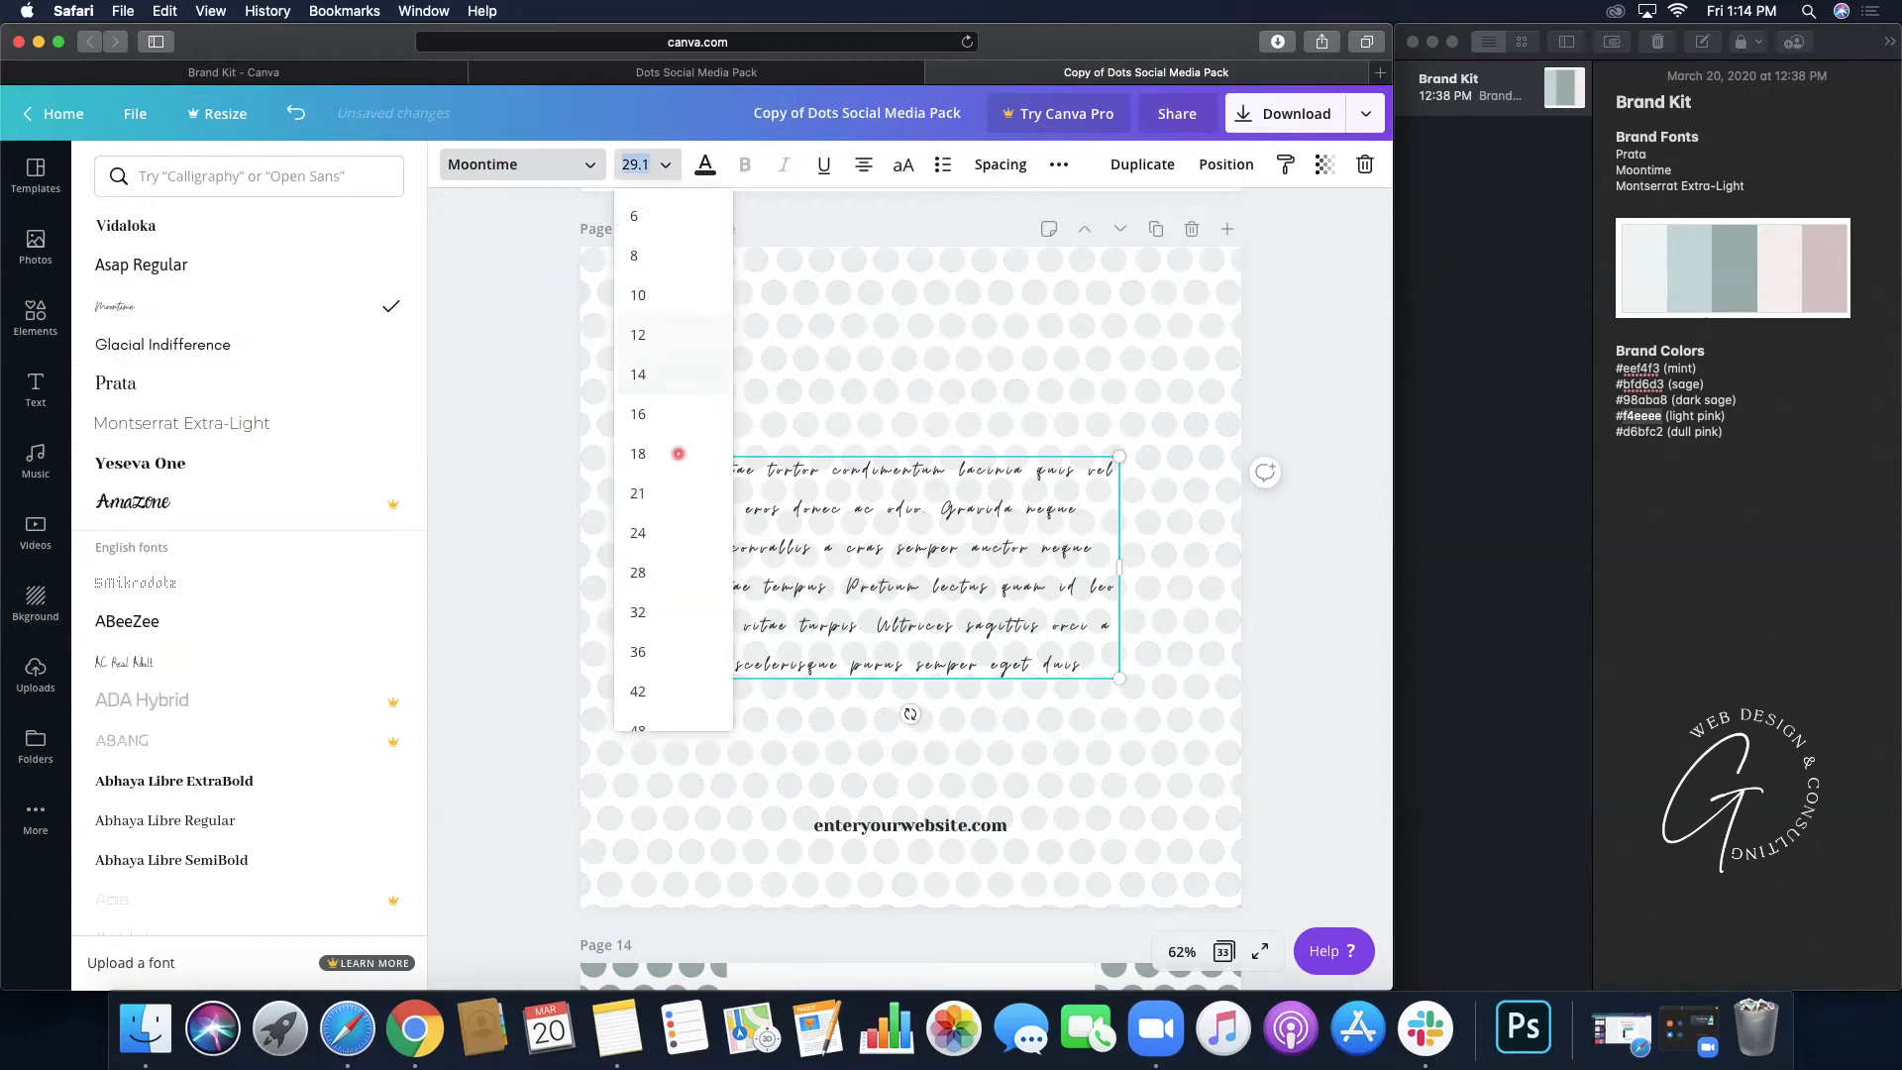
pyautogui.click(679, 691)
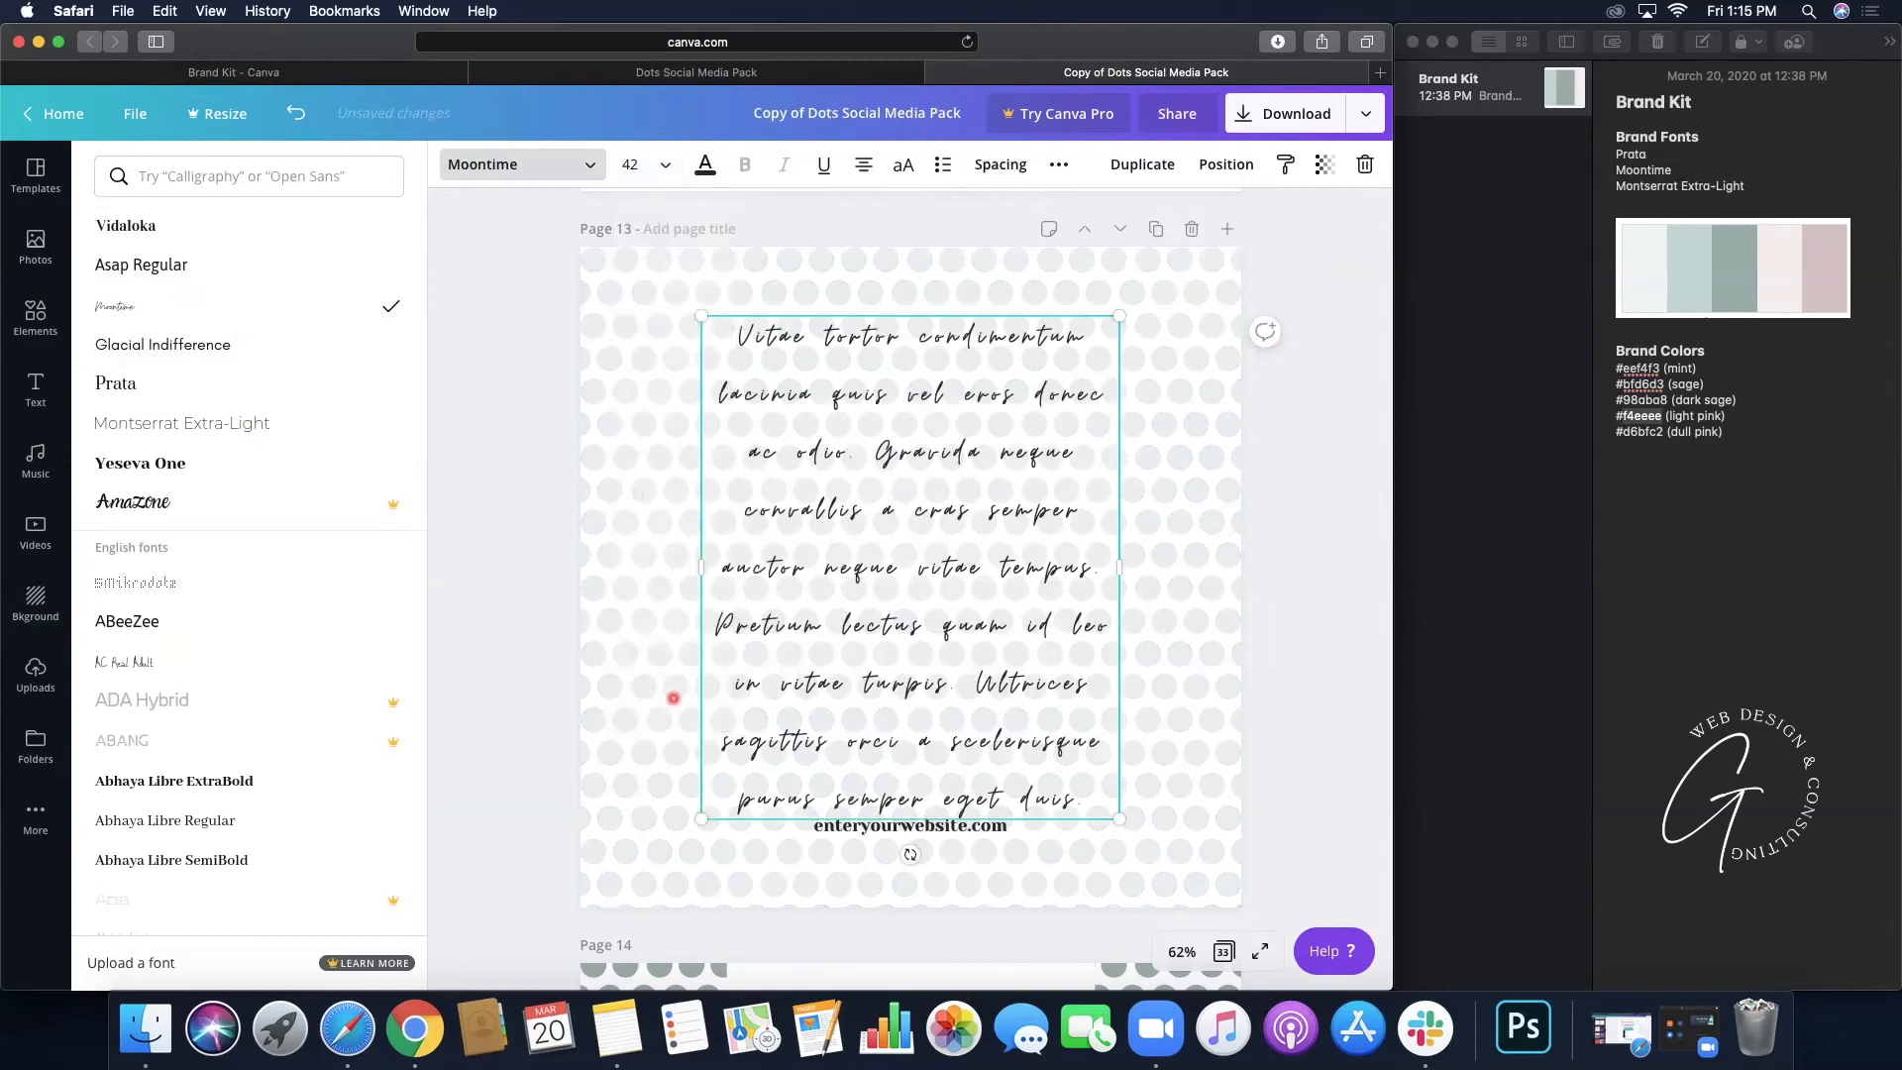
pyautogui.click(664, 164)
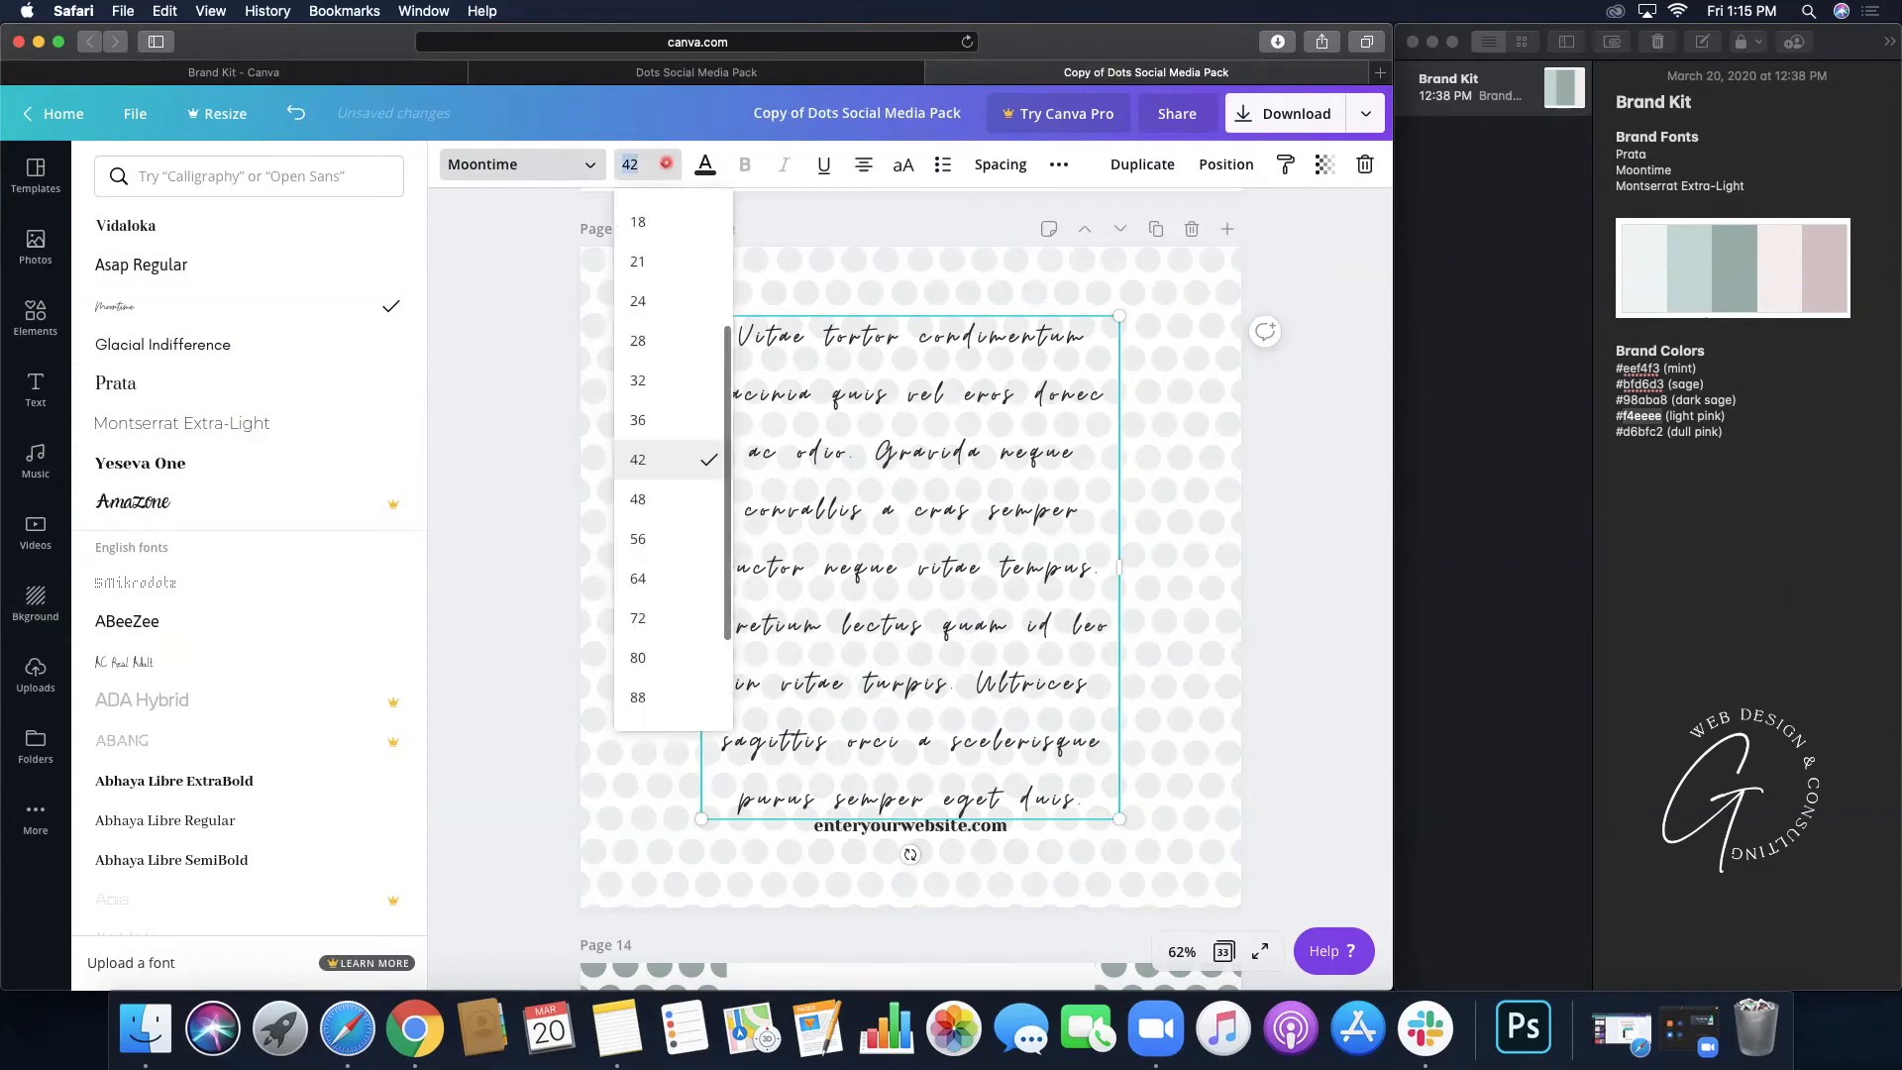
pyautogui.click(657, 696)
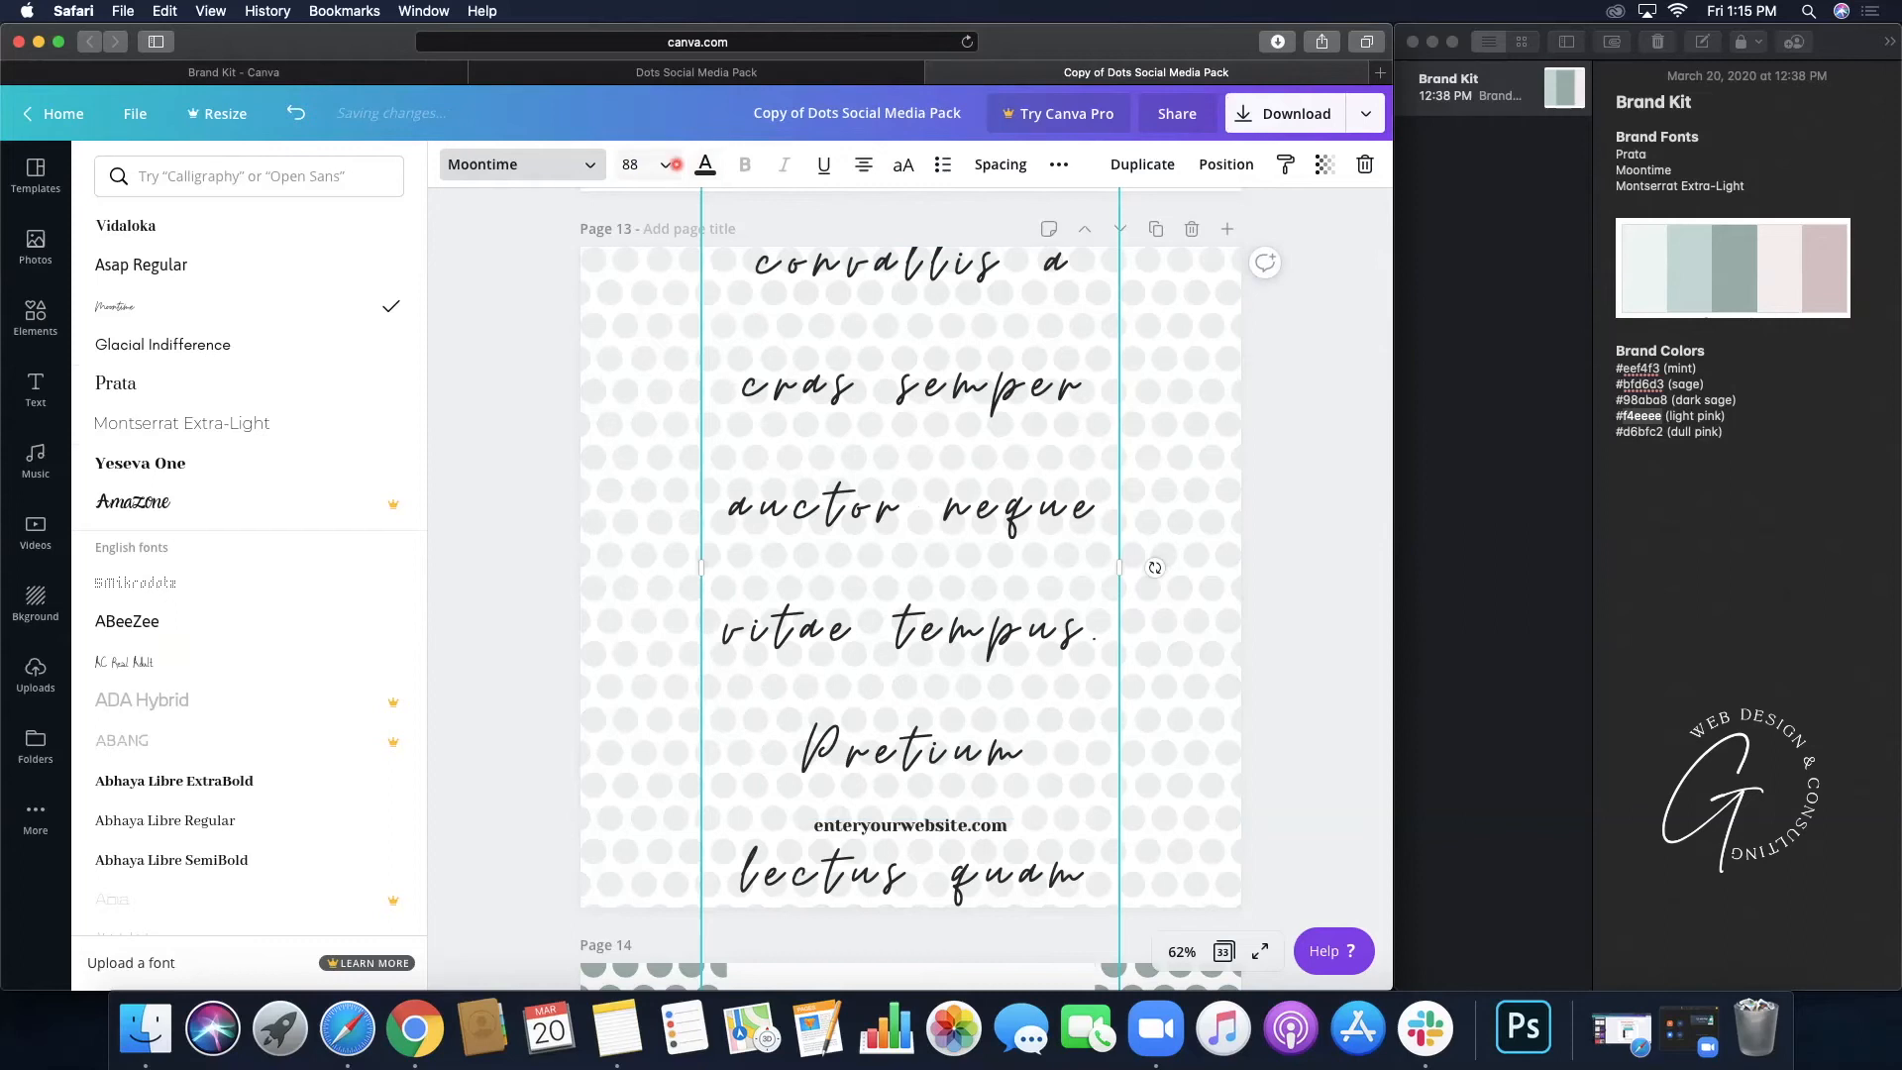
pyautogui.click(665, 162)
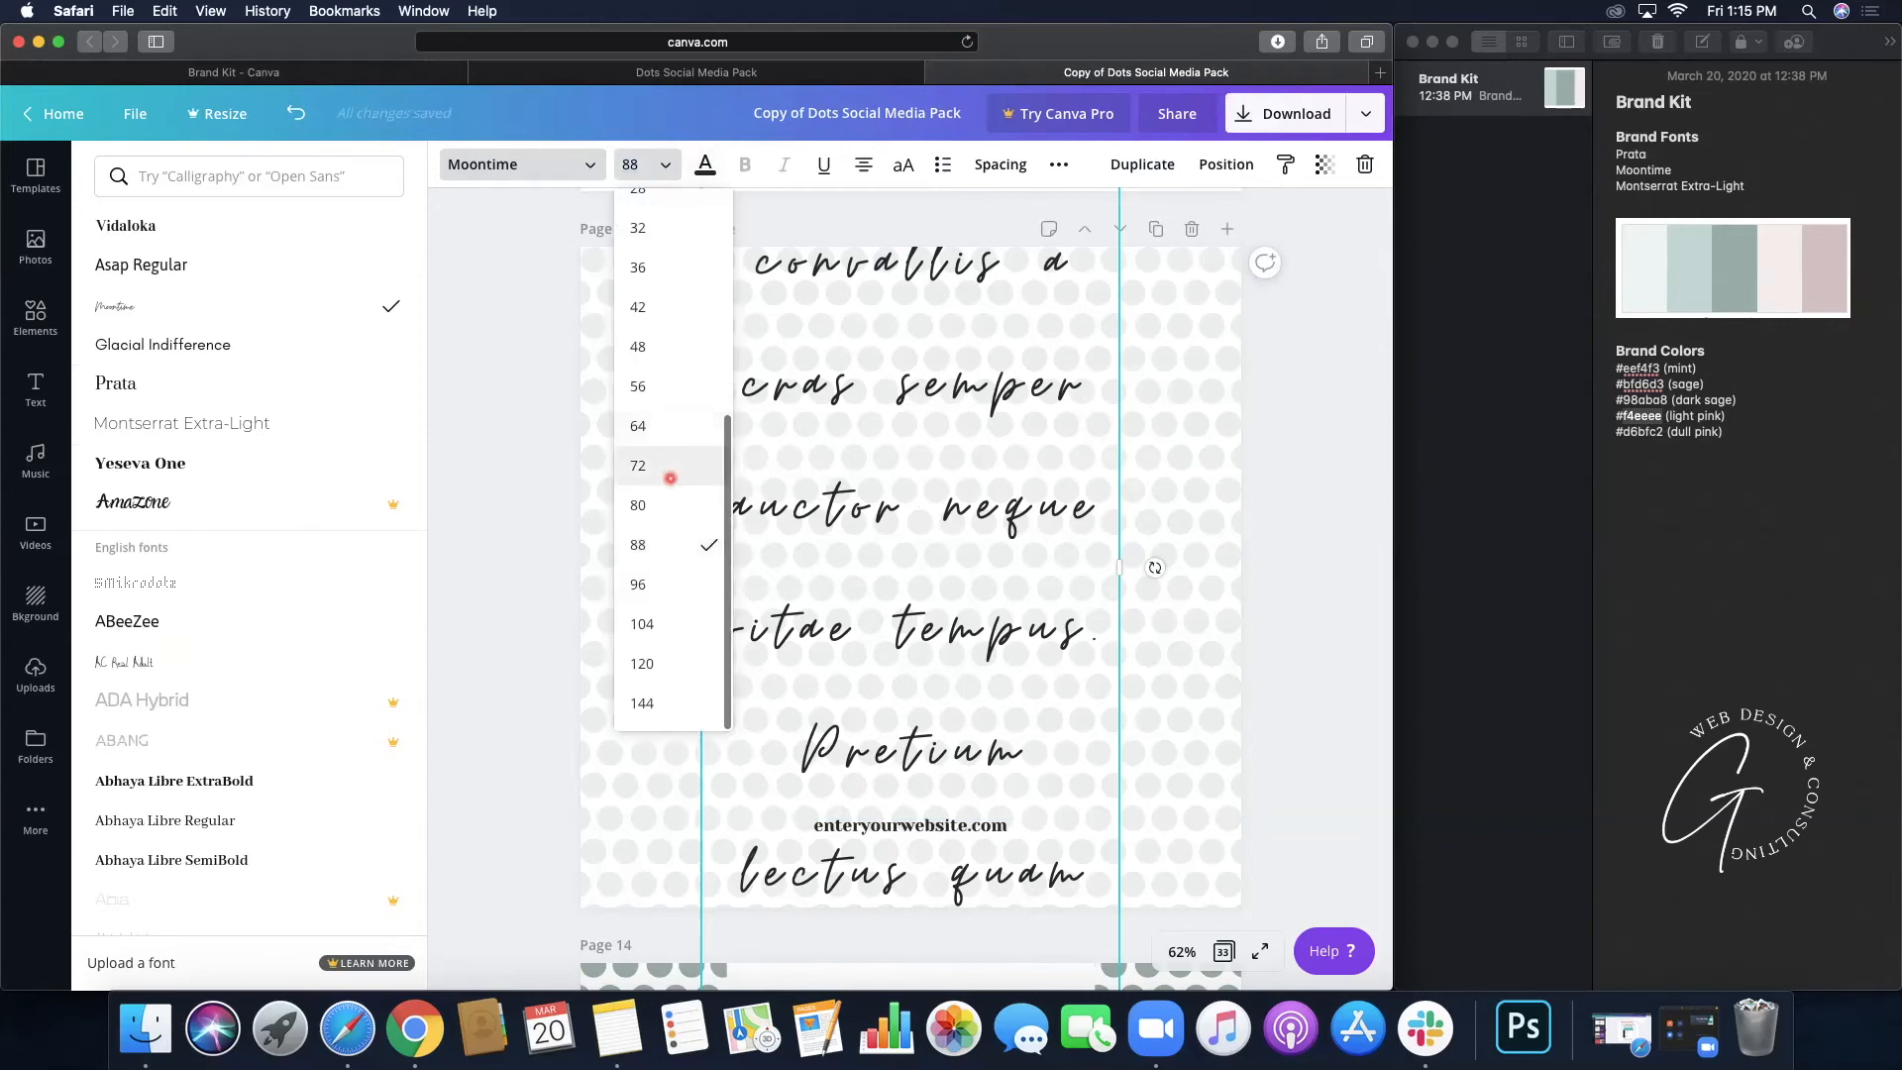
pyautogui.click(668, 474)
# - Tighten the quote's line height and widen its text box on both sides
pyautogui.click(1008, 164)
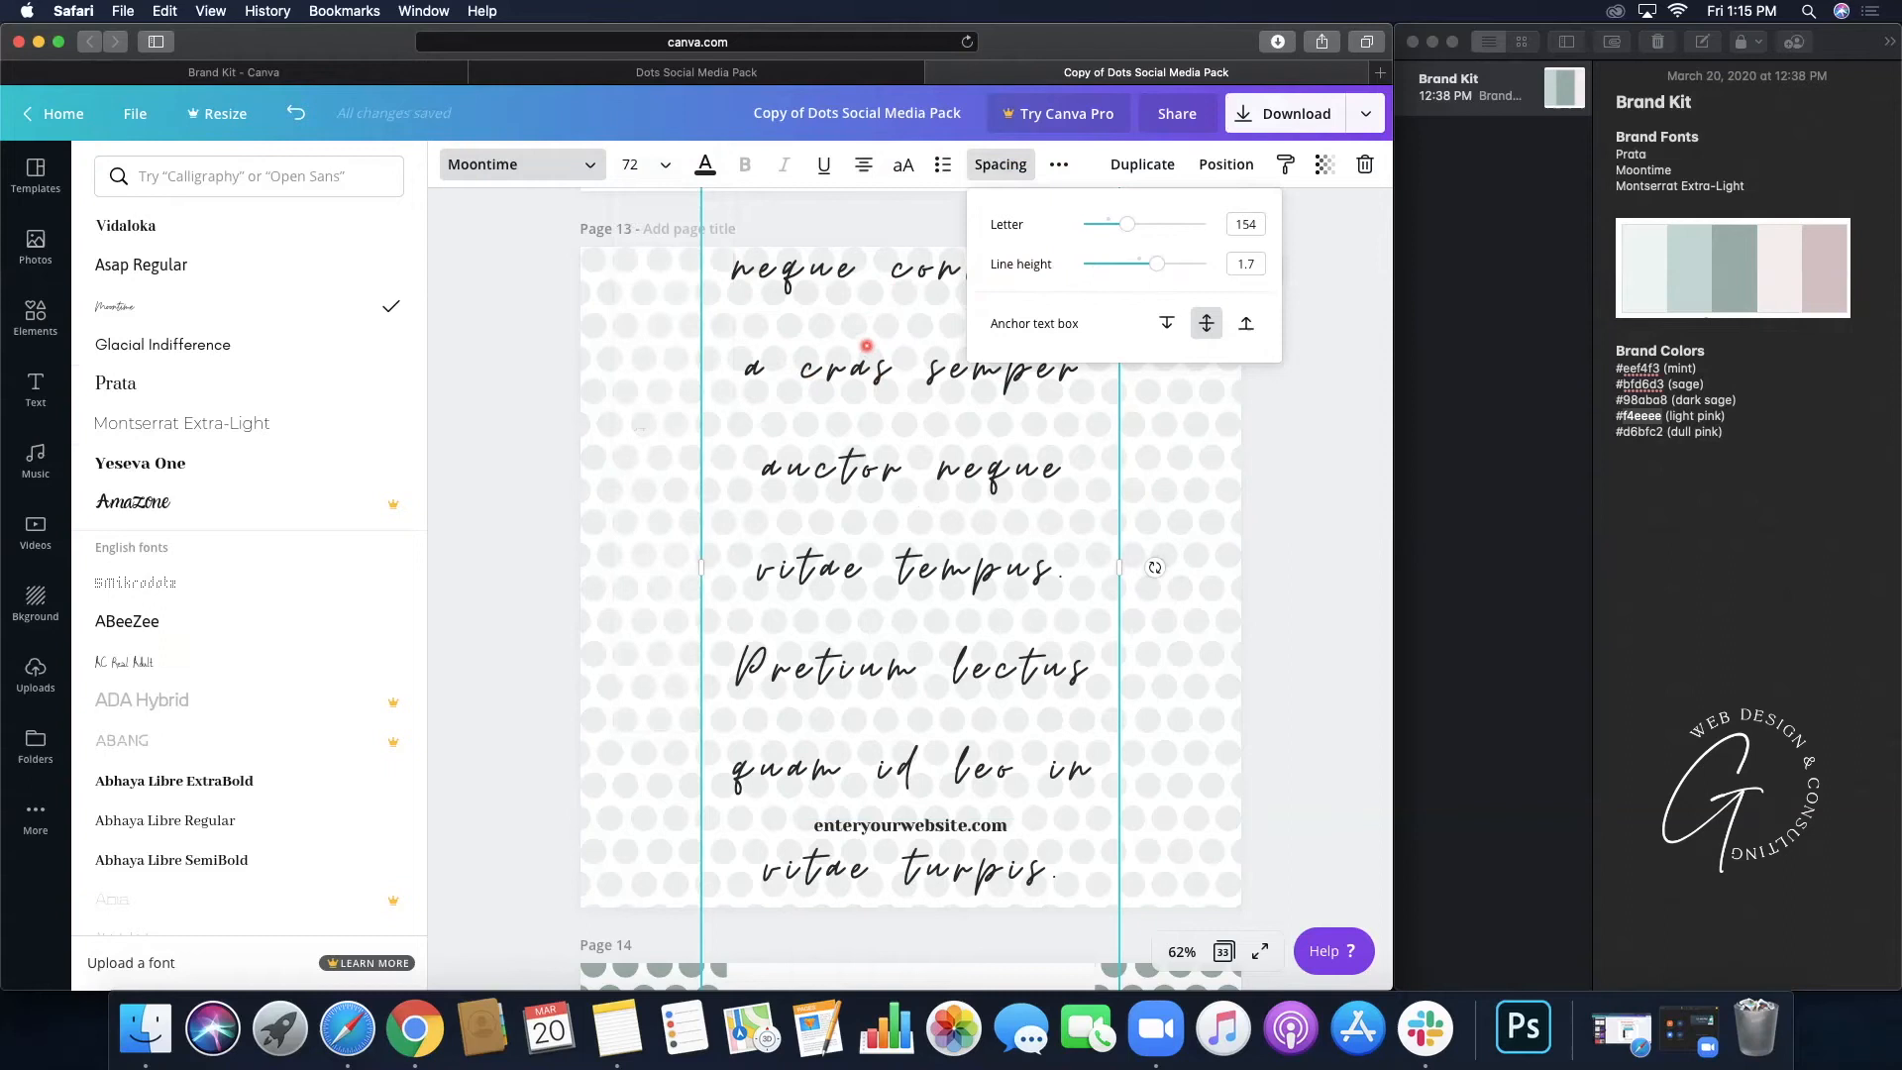
pyautogui.moveTo(1139, 267); pyautogui.dragTo(1102, 275)
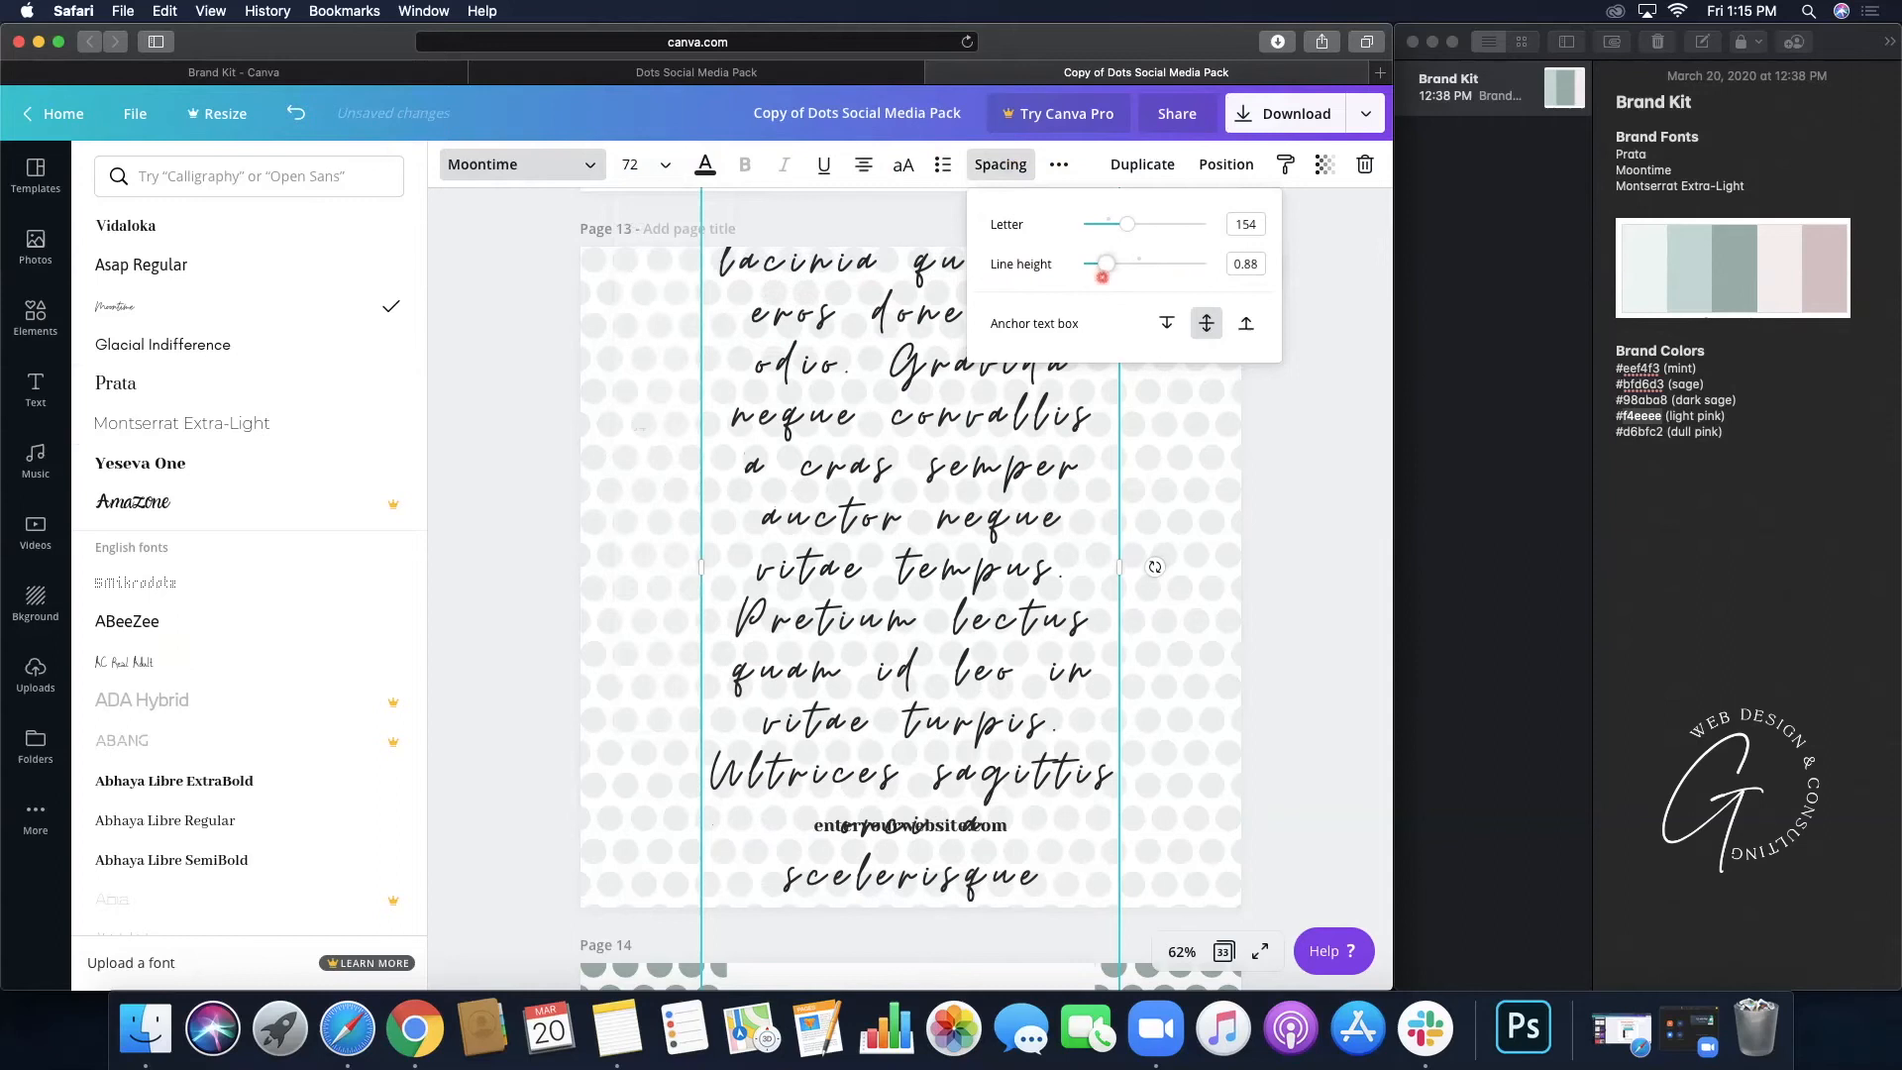
pyautogui.click(698, 569)
pyautogui.moveTo(699, 568); pyautogui.dragTo(606, 570)
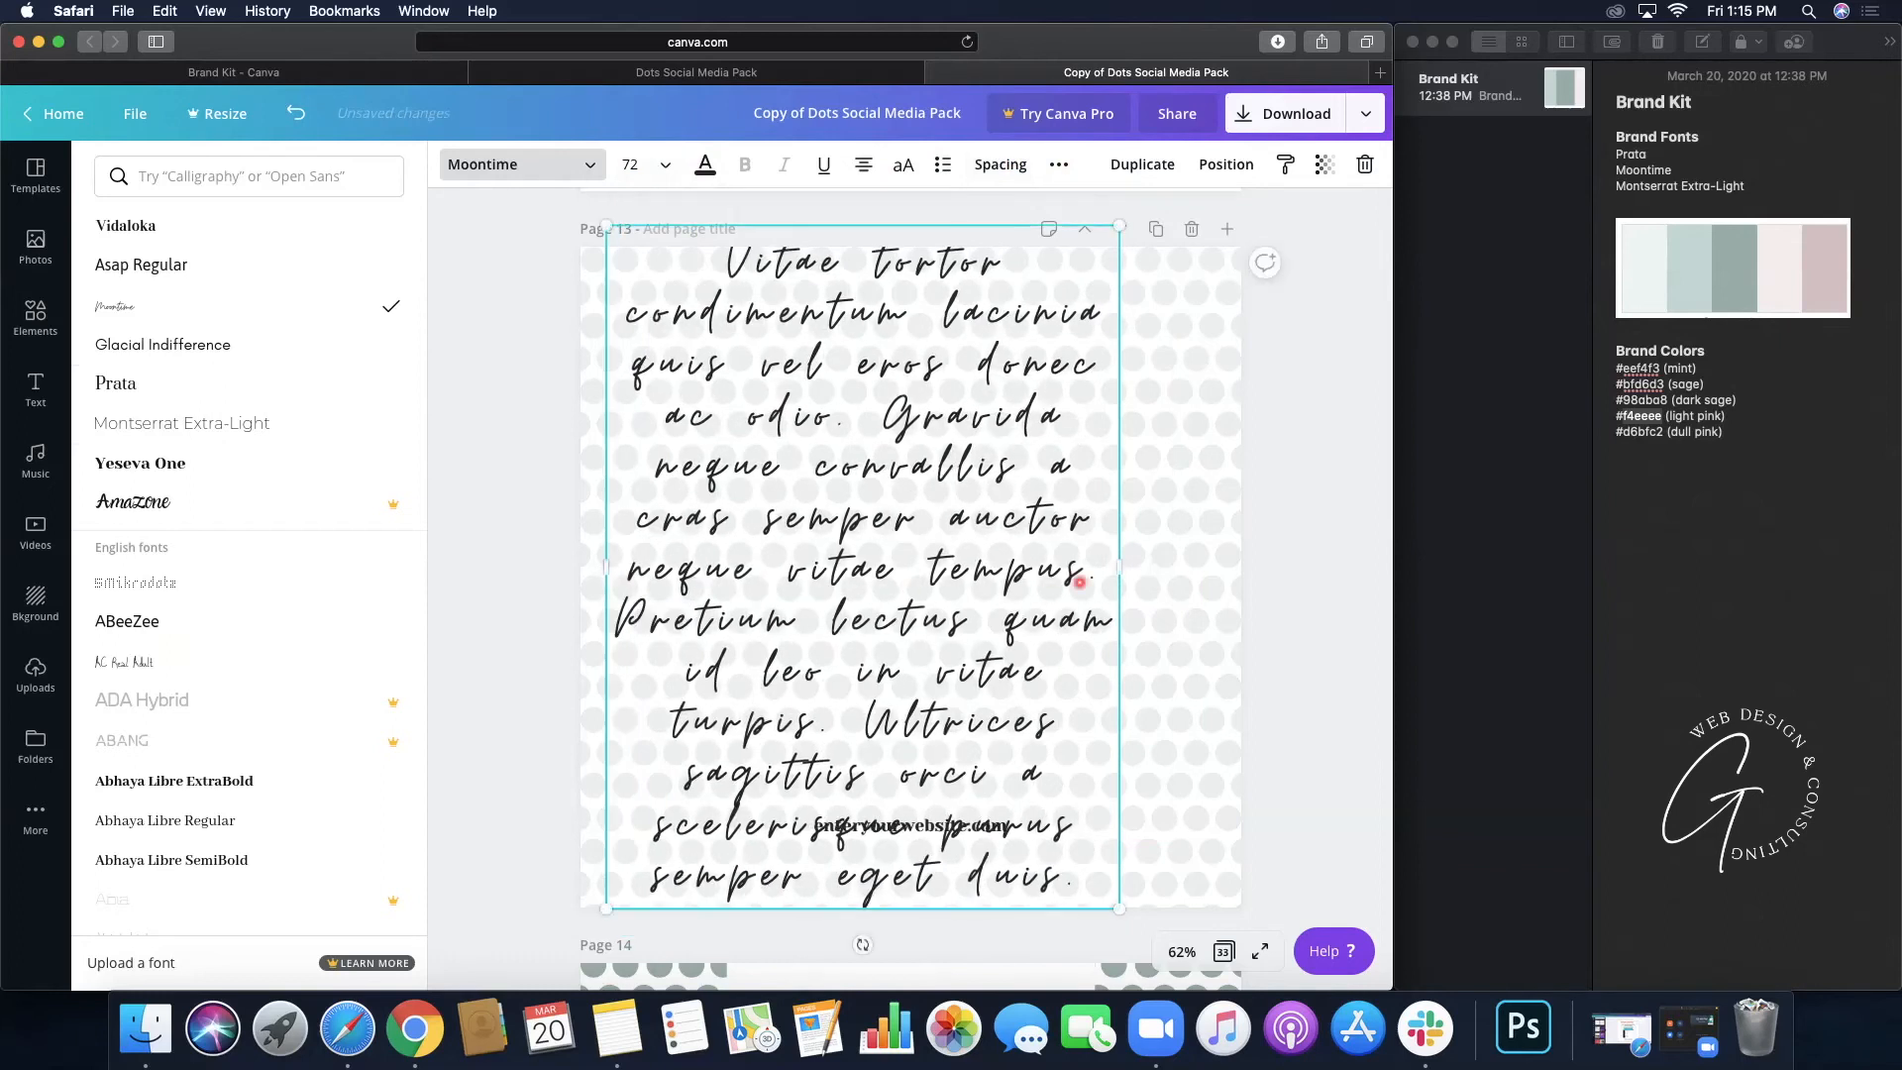
pyautogui.moveTo(1170, 571); pyautogui.dragTo(1216, 575)
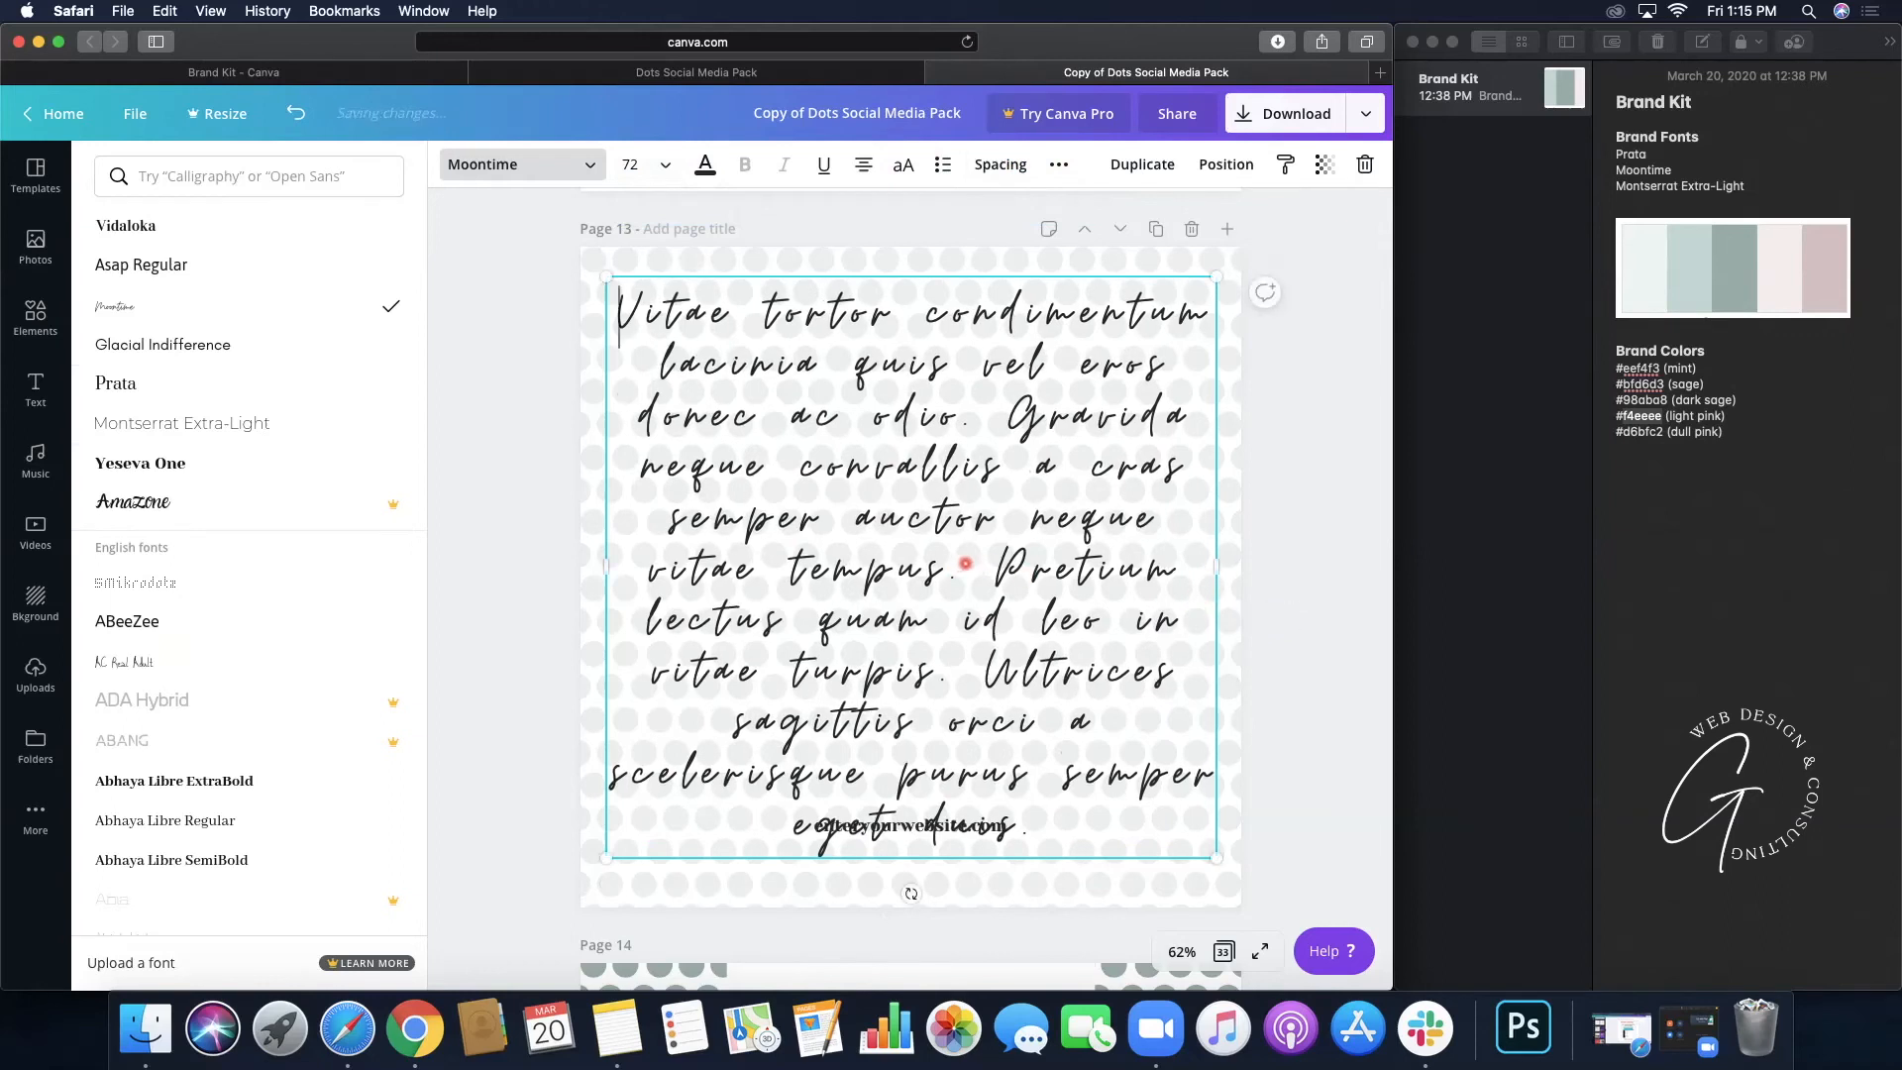
# - Cut the quote after 'vitae tempus.', set it to size 56, and narrow the box
pyautogui.click(985, 629)
pyautogui.moveTo(1070, 840); pyautogui.dragTo(964, 577)
pyautogui.press('BackSpace')
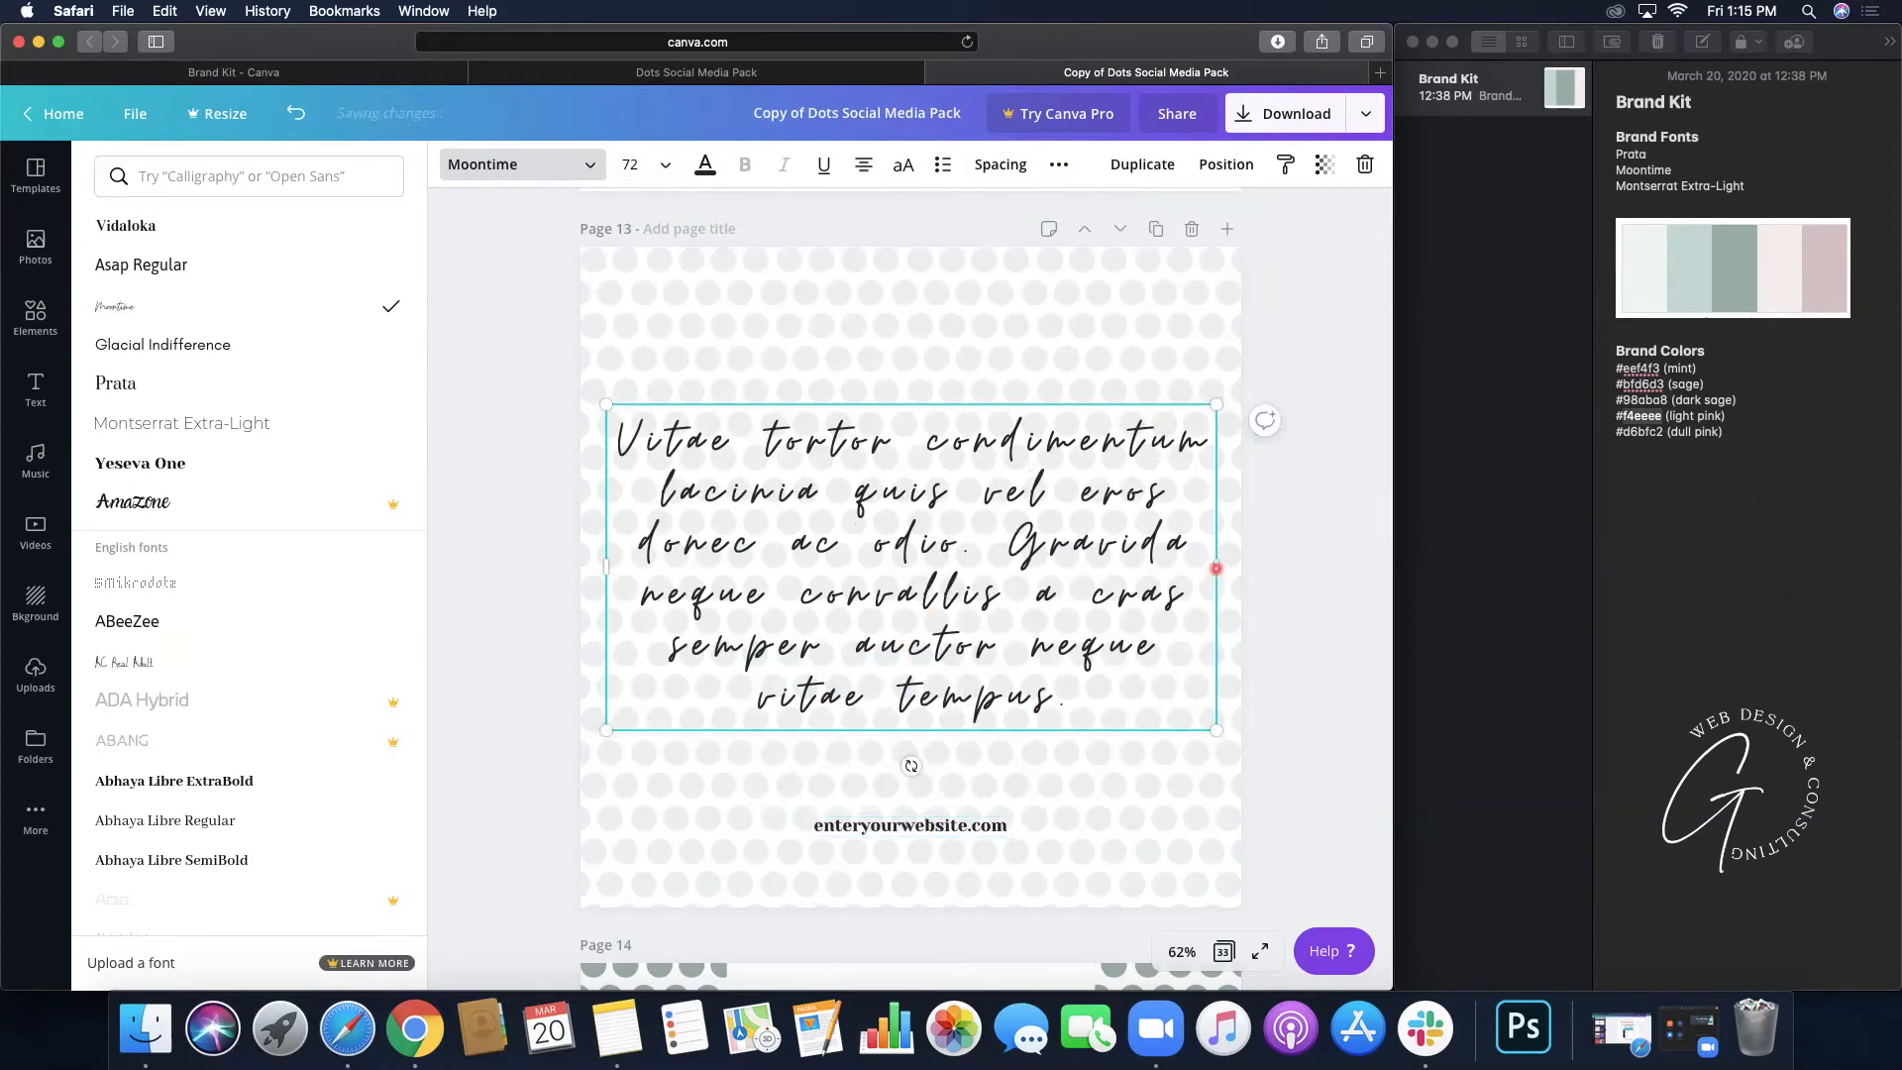
pyautogui.moveTo(1216, 567); pyautogui.dragTo(1160, 567)
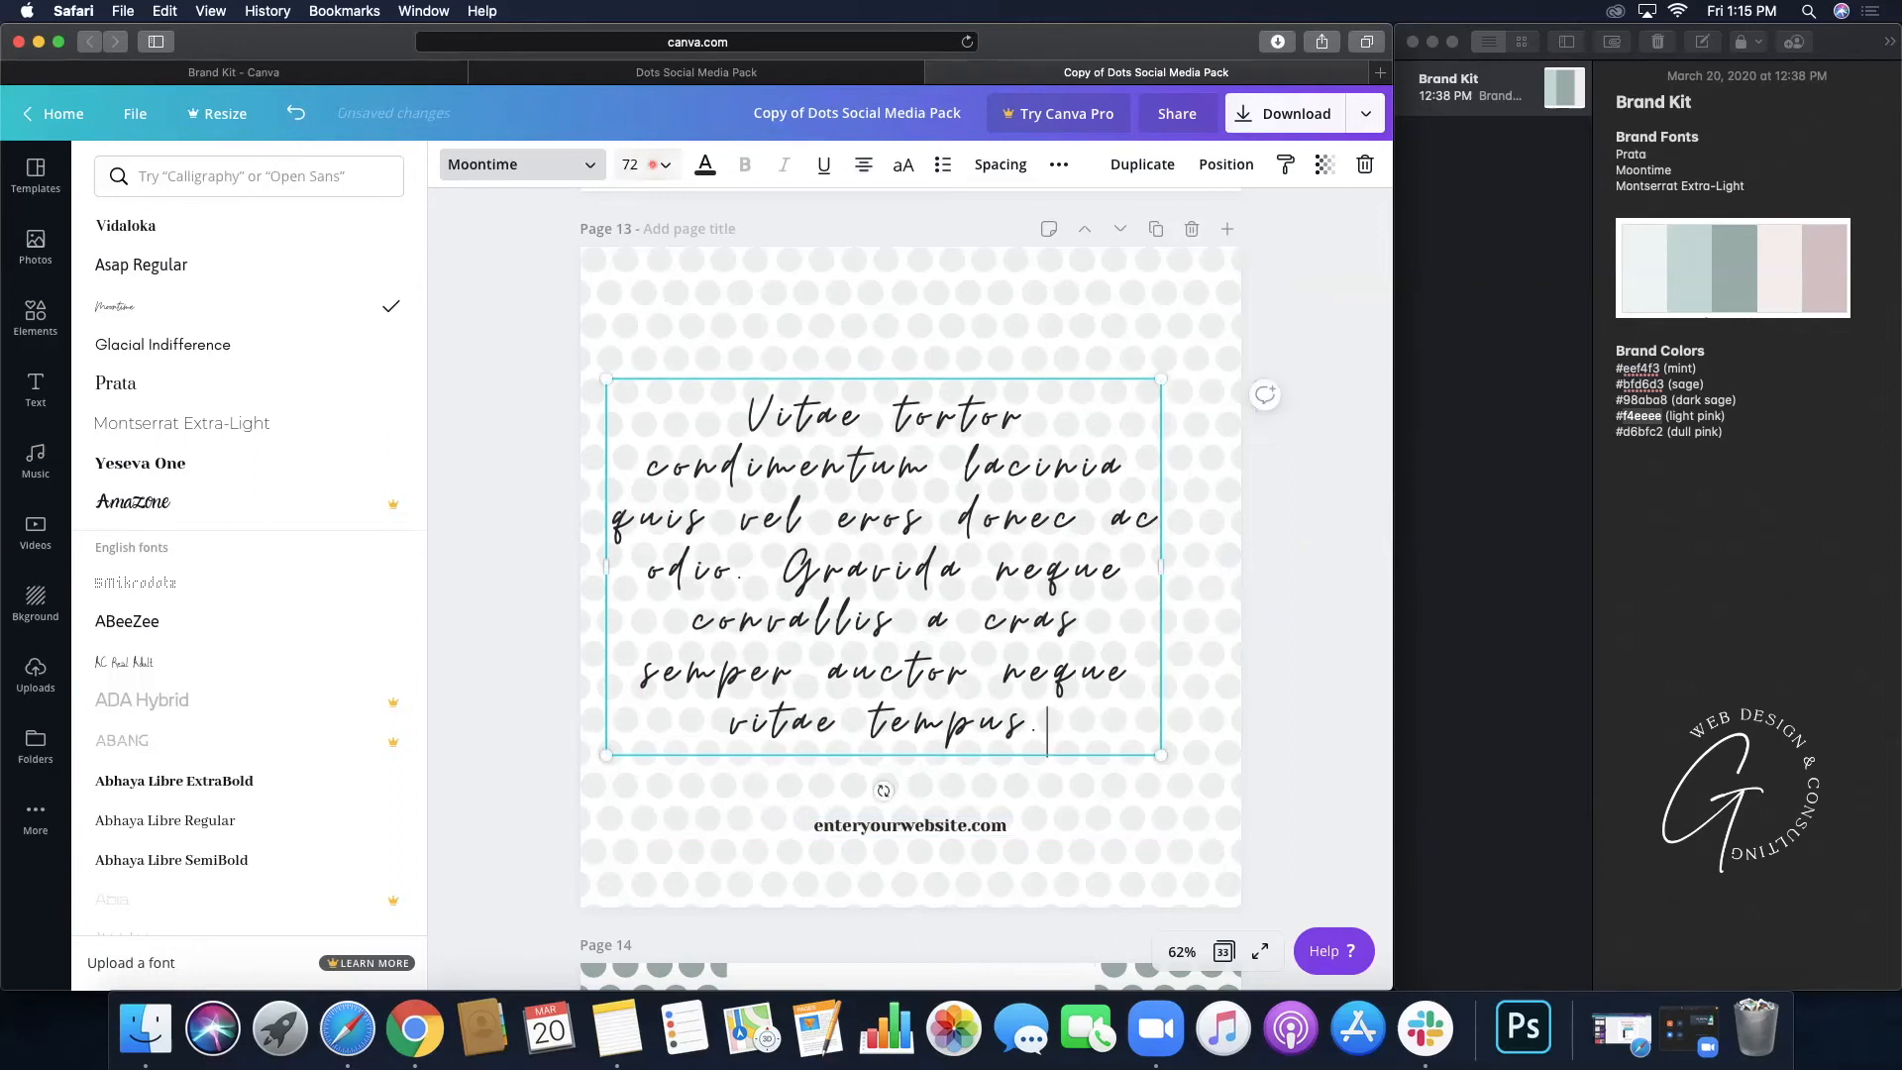
pyautogui.click(634, 165)
pyautogui.click(687, 387)
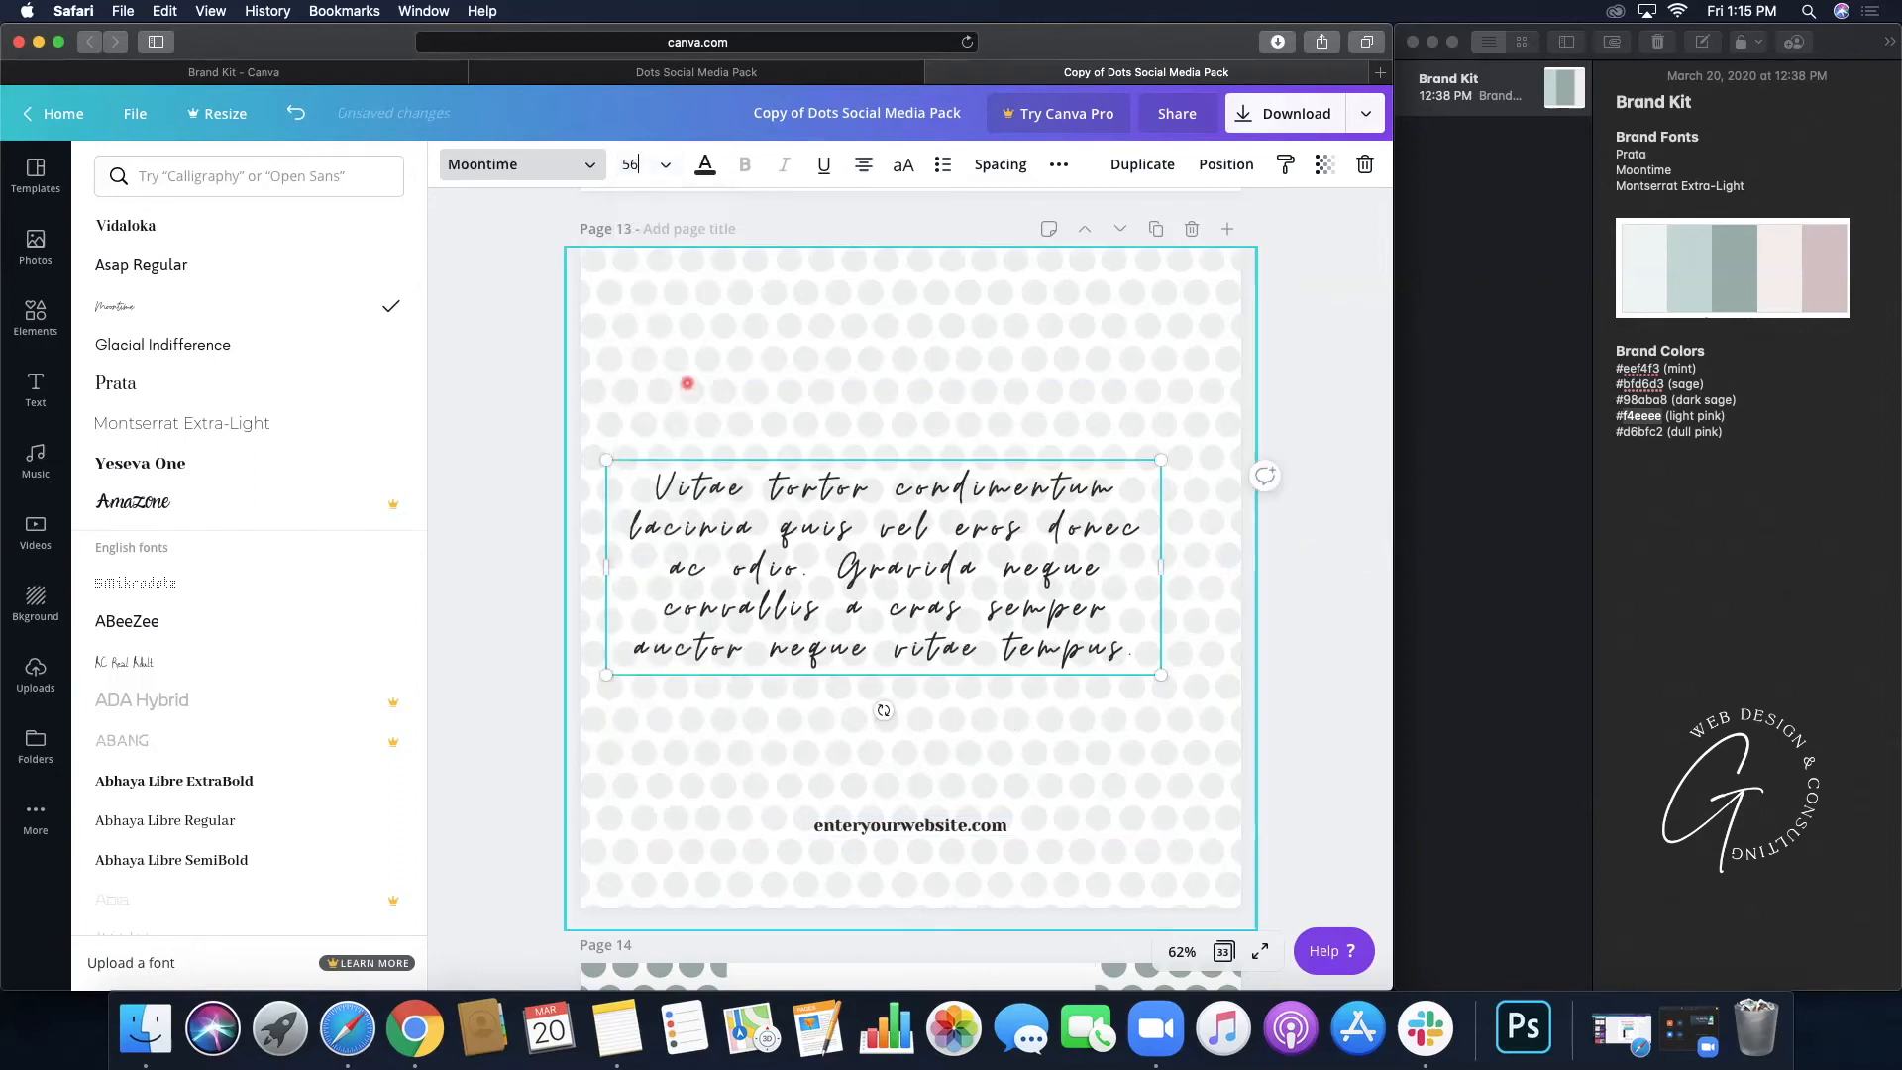
pyautogui.moveTo(606, 566); pyautogui.dragTo(677, 577)
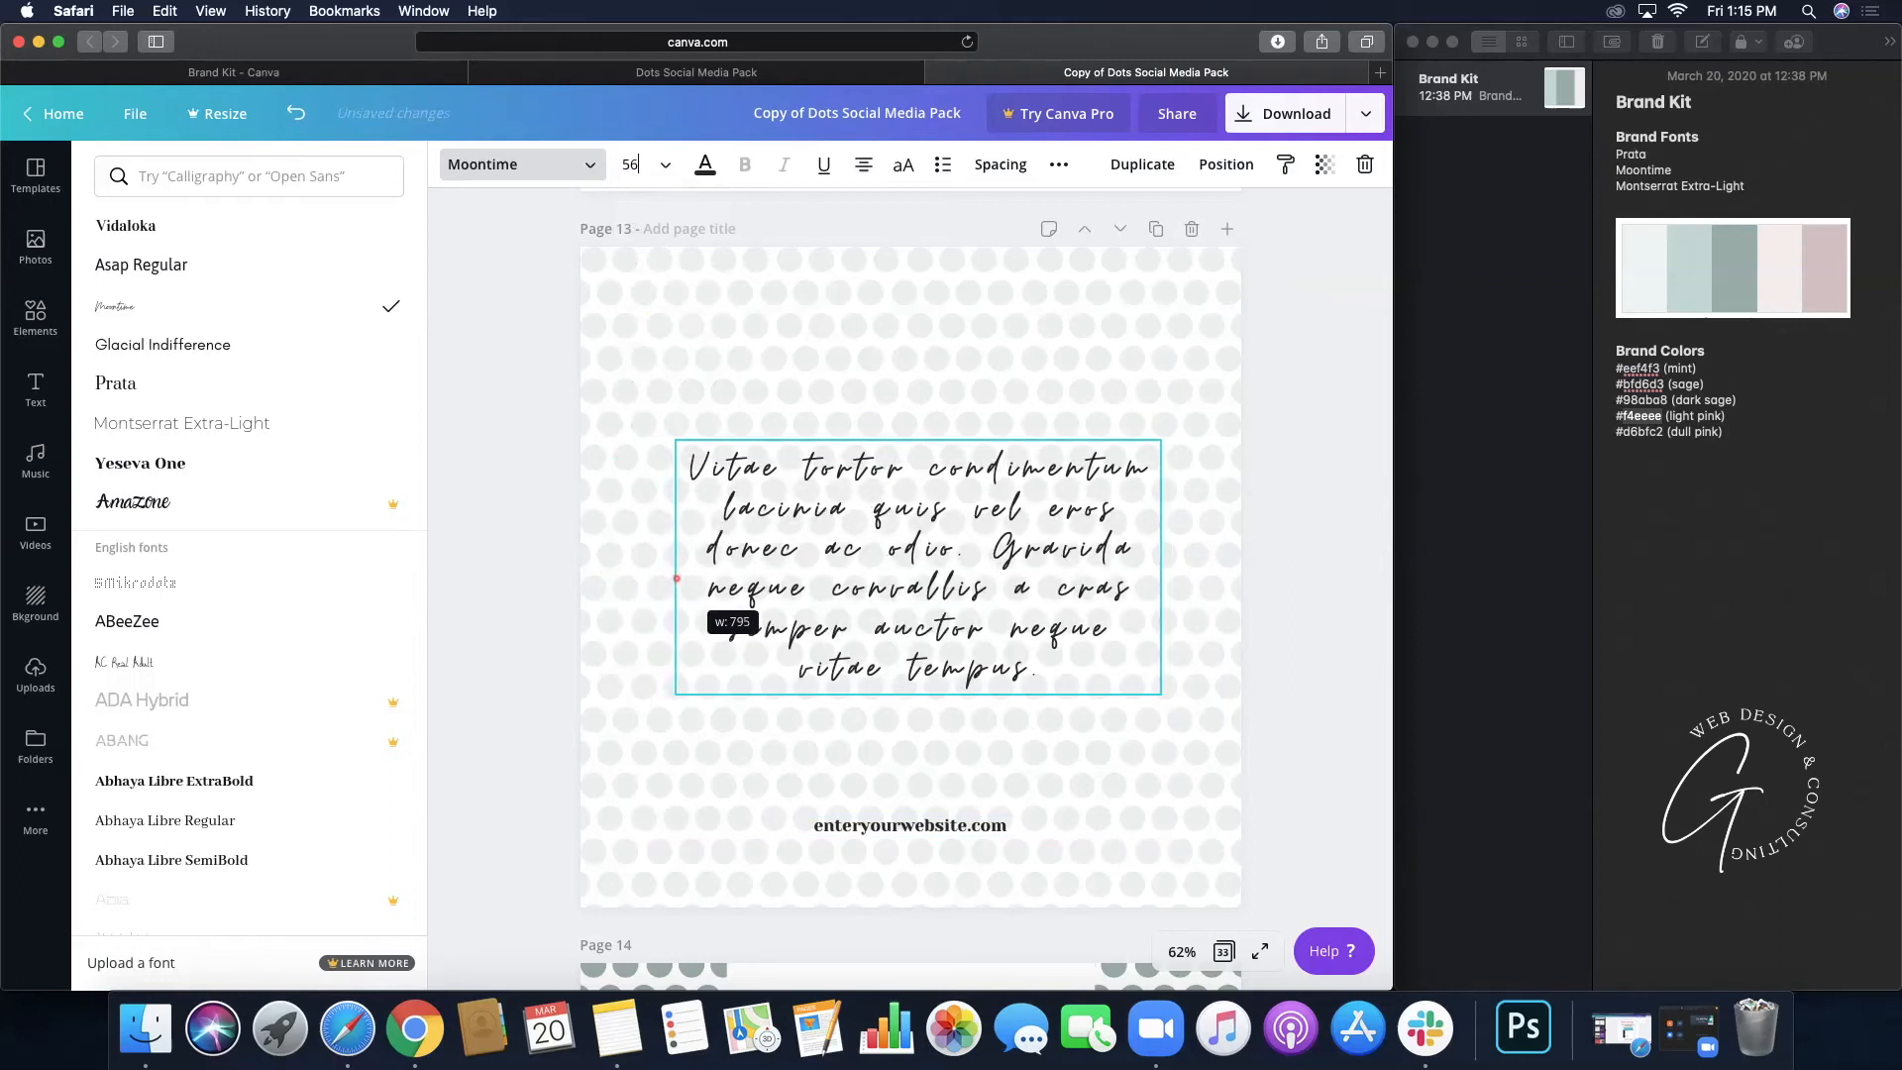
pyautogui.click(1292, 500)
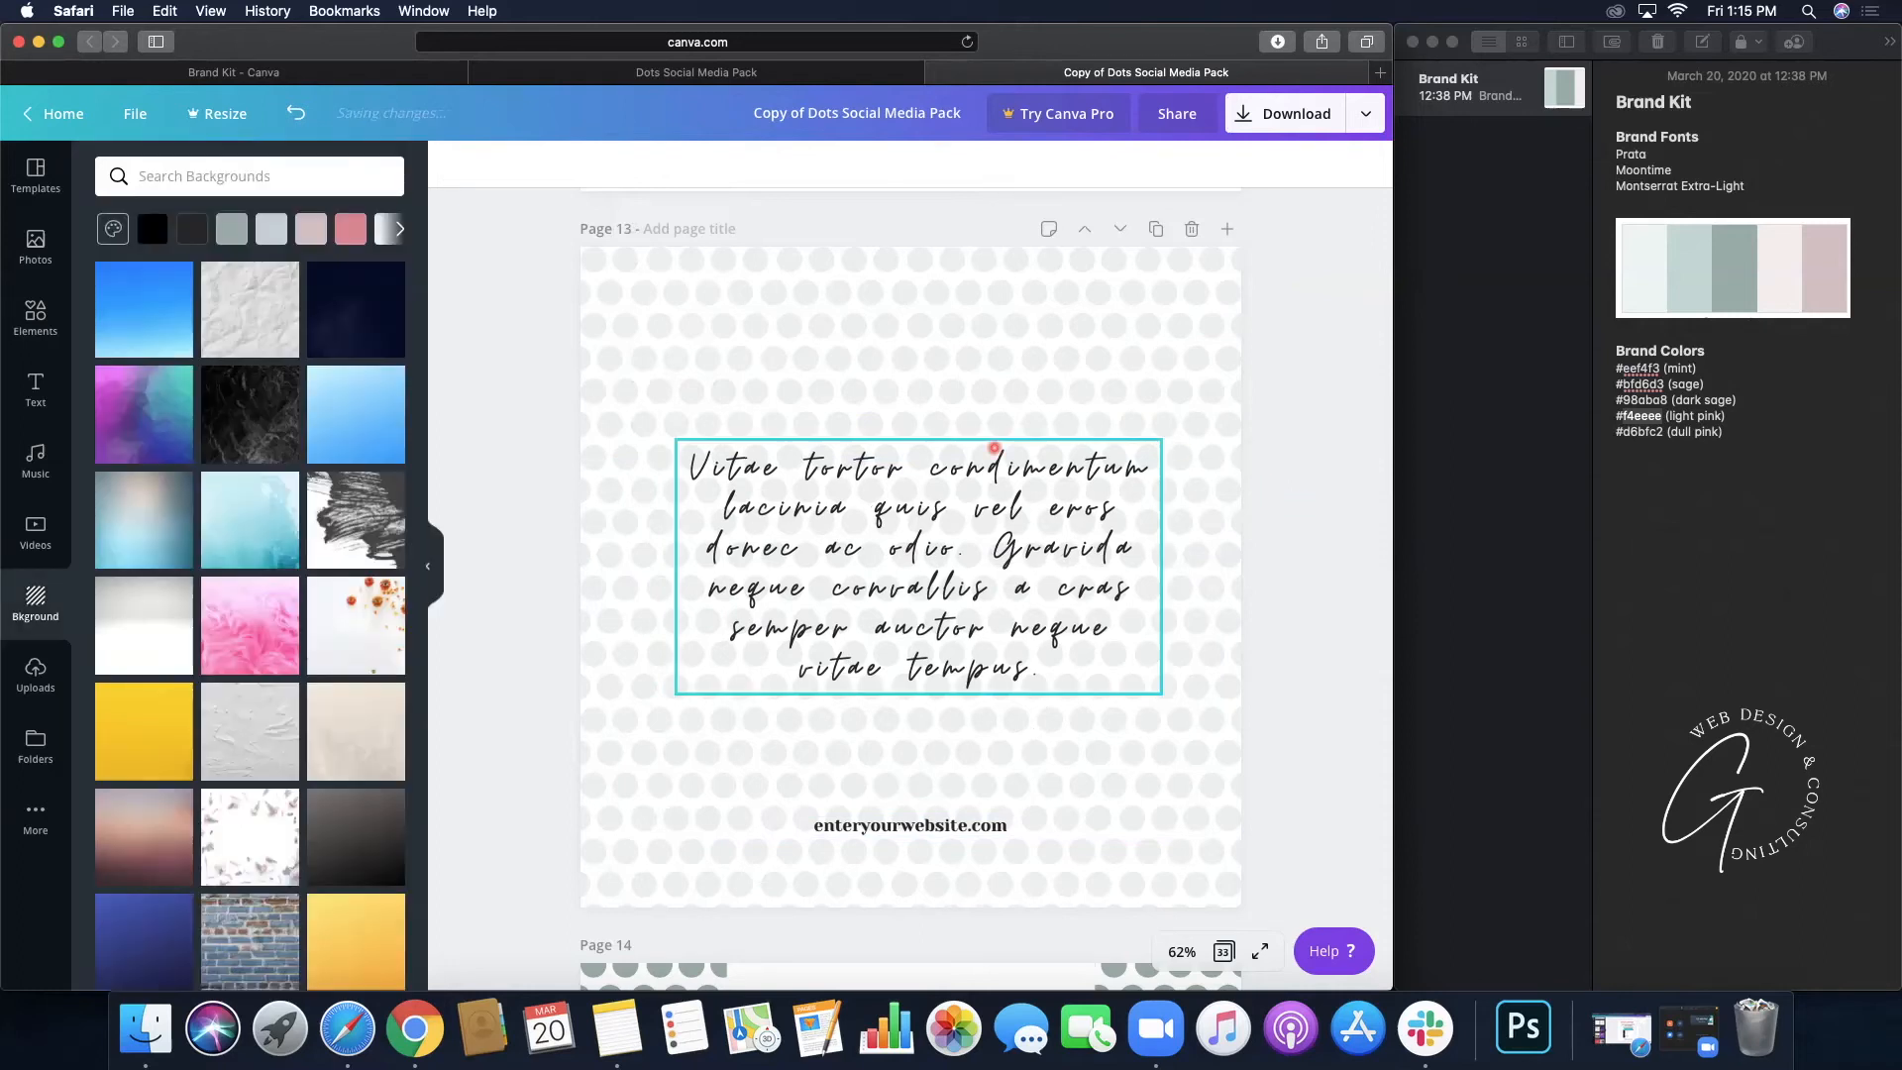
# - Colour the Page 13 quote with the dark charcoal document colour
pyautogui.click(907, 570)
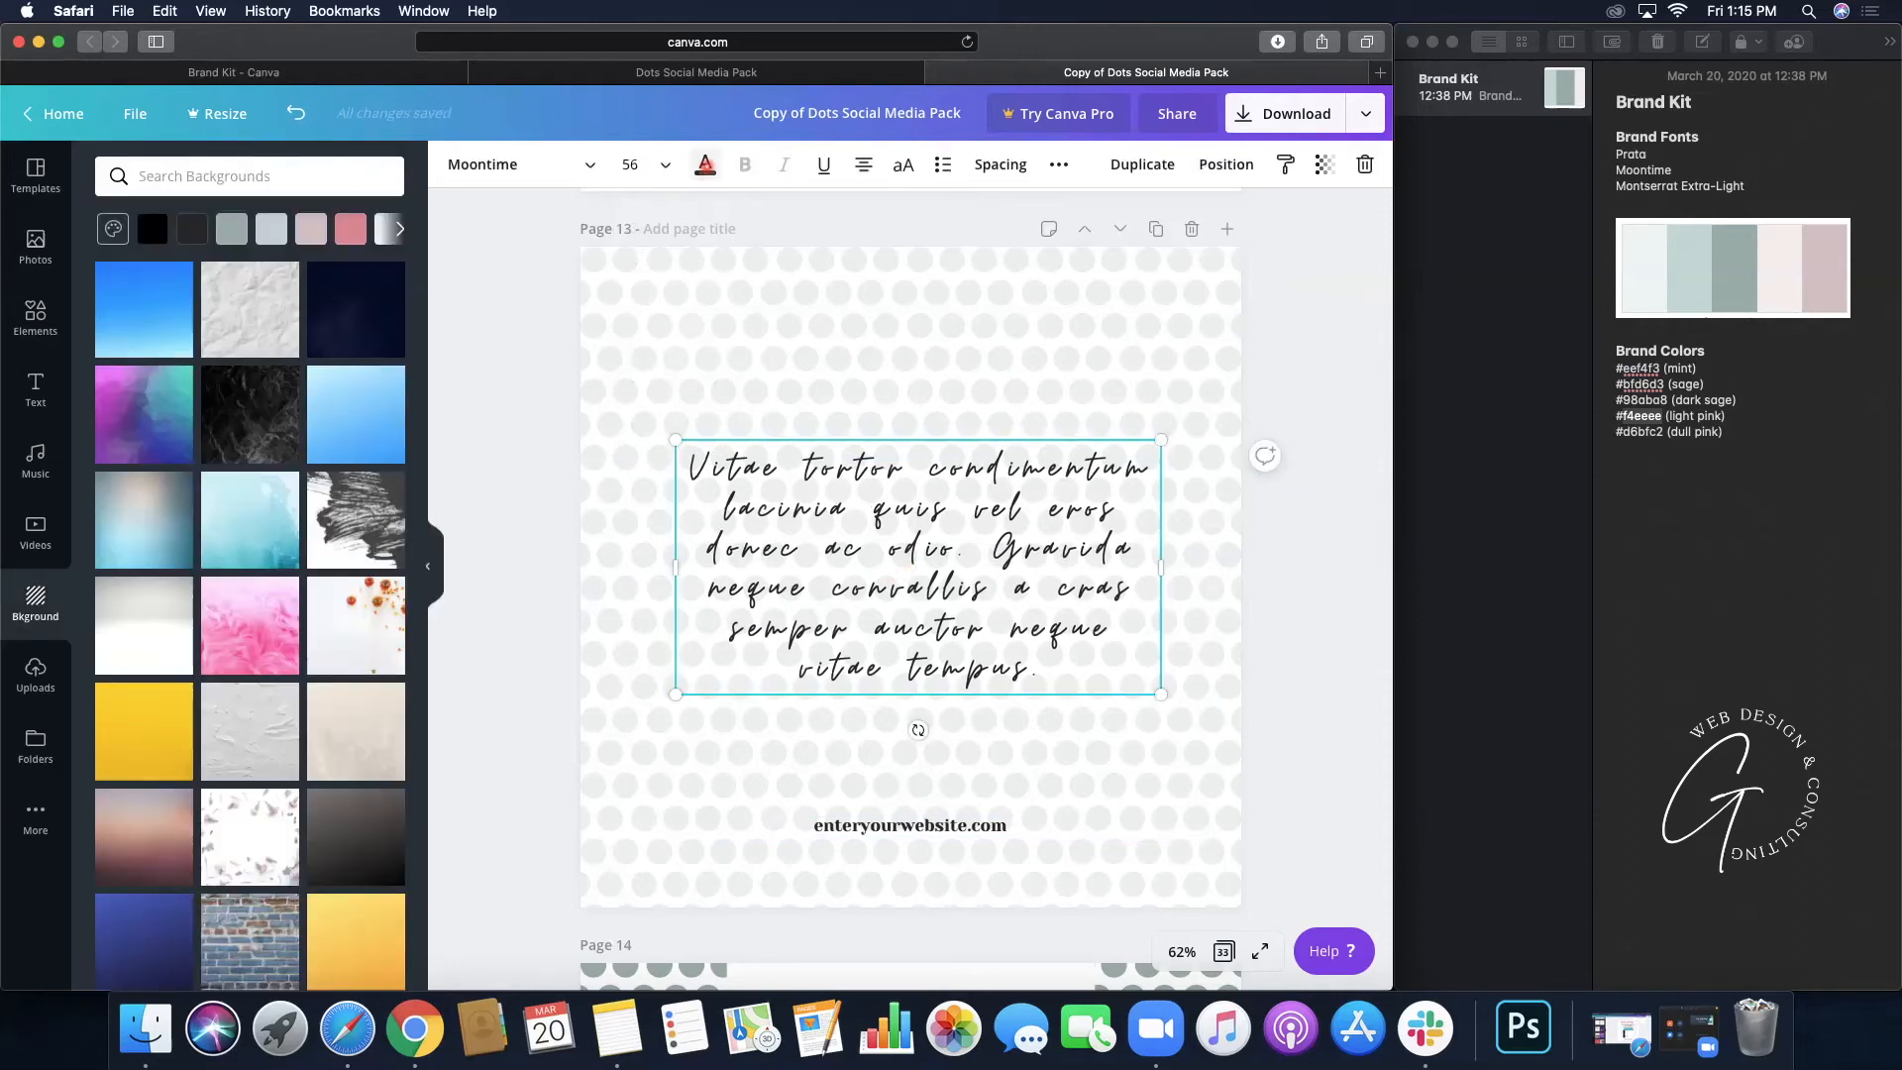
pyautogui.click(705, 165)
pyautogui.click(116, 513)
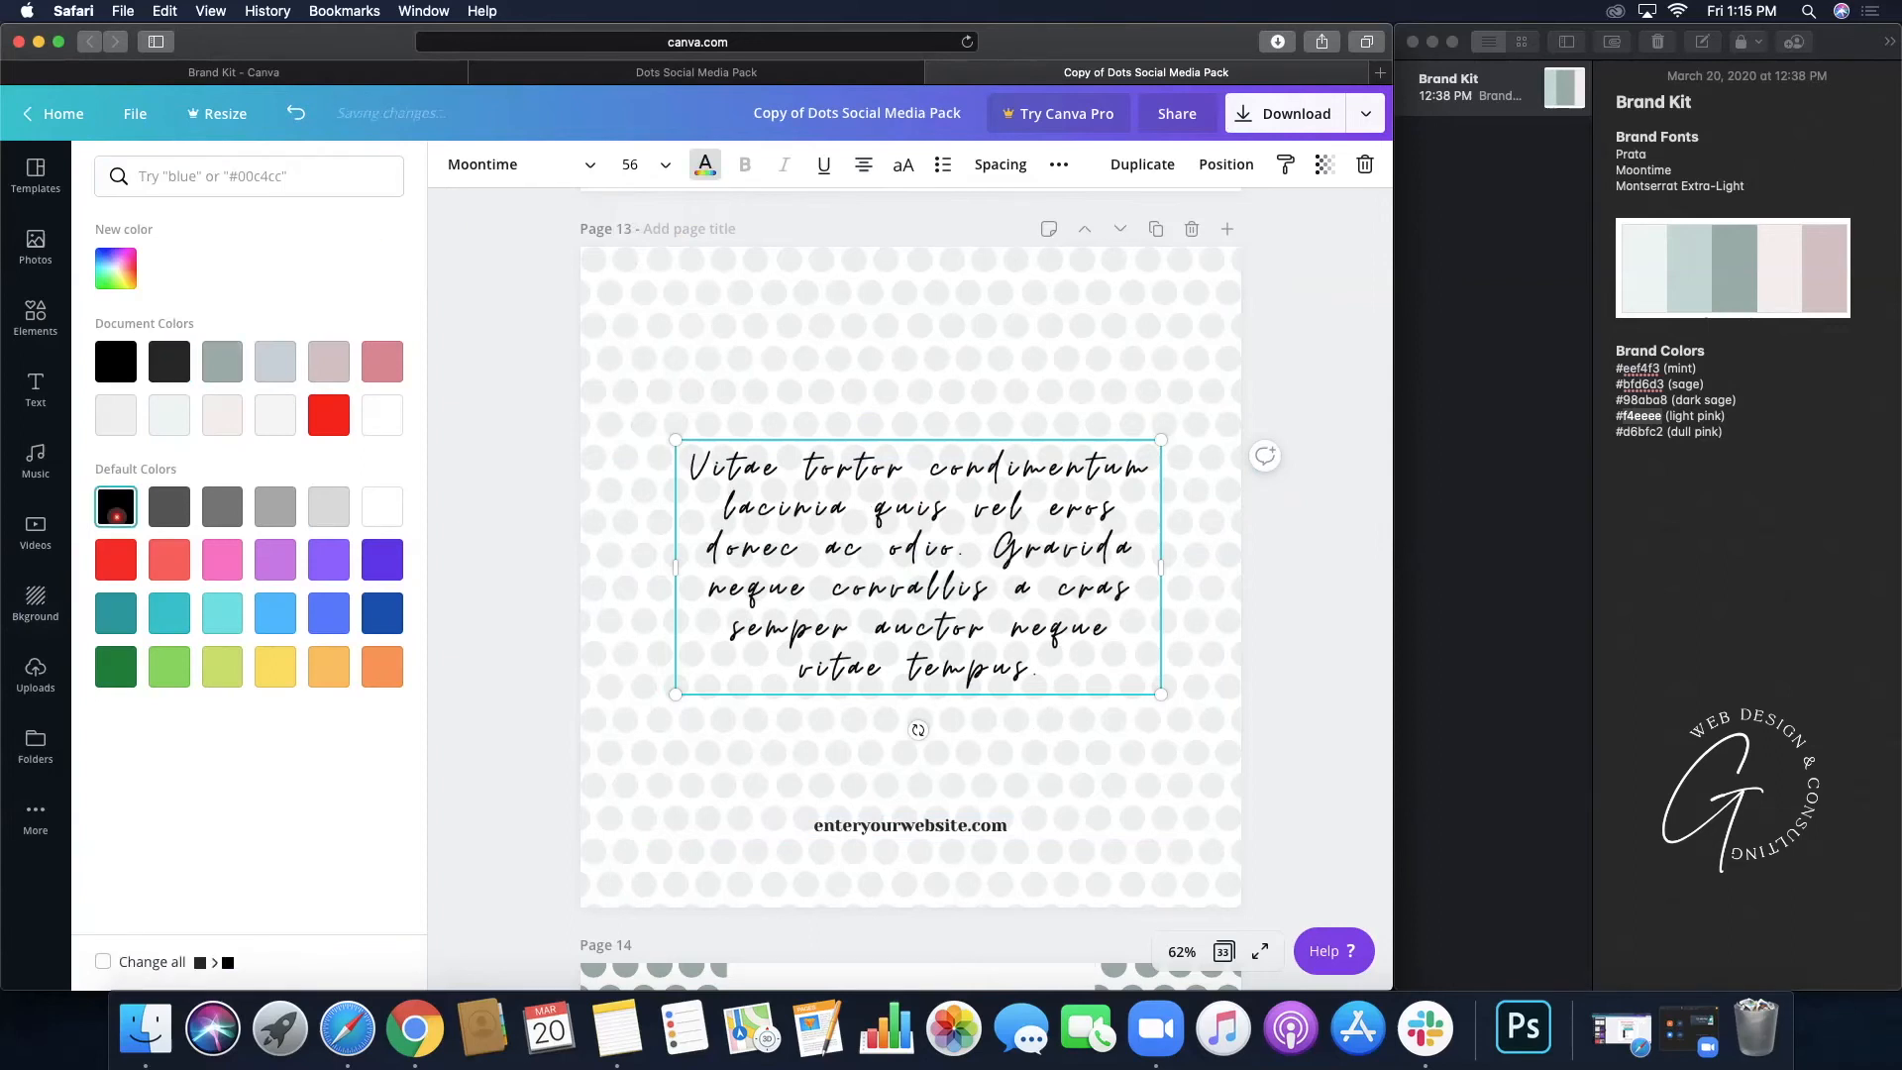
pyautogui.click(172, 363)
# - Change the enteryourwebsite.com line's font from Yeseva One to Prata
pyautogui.click(913, 826)
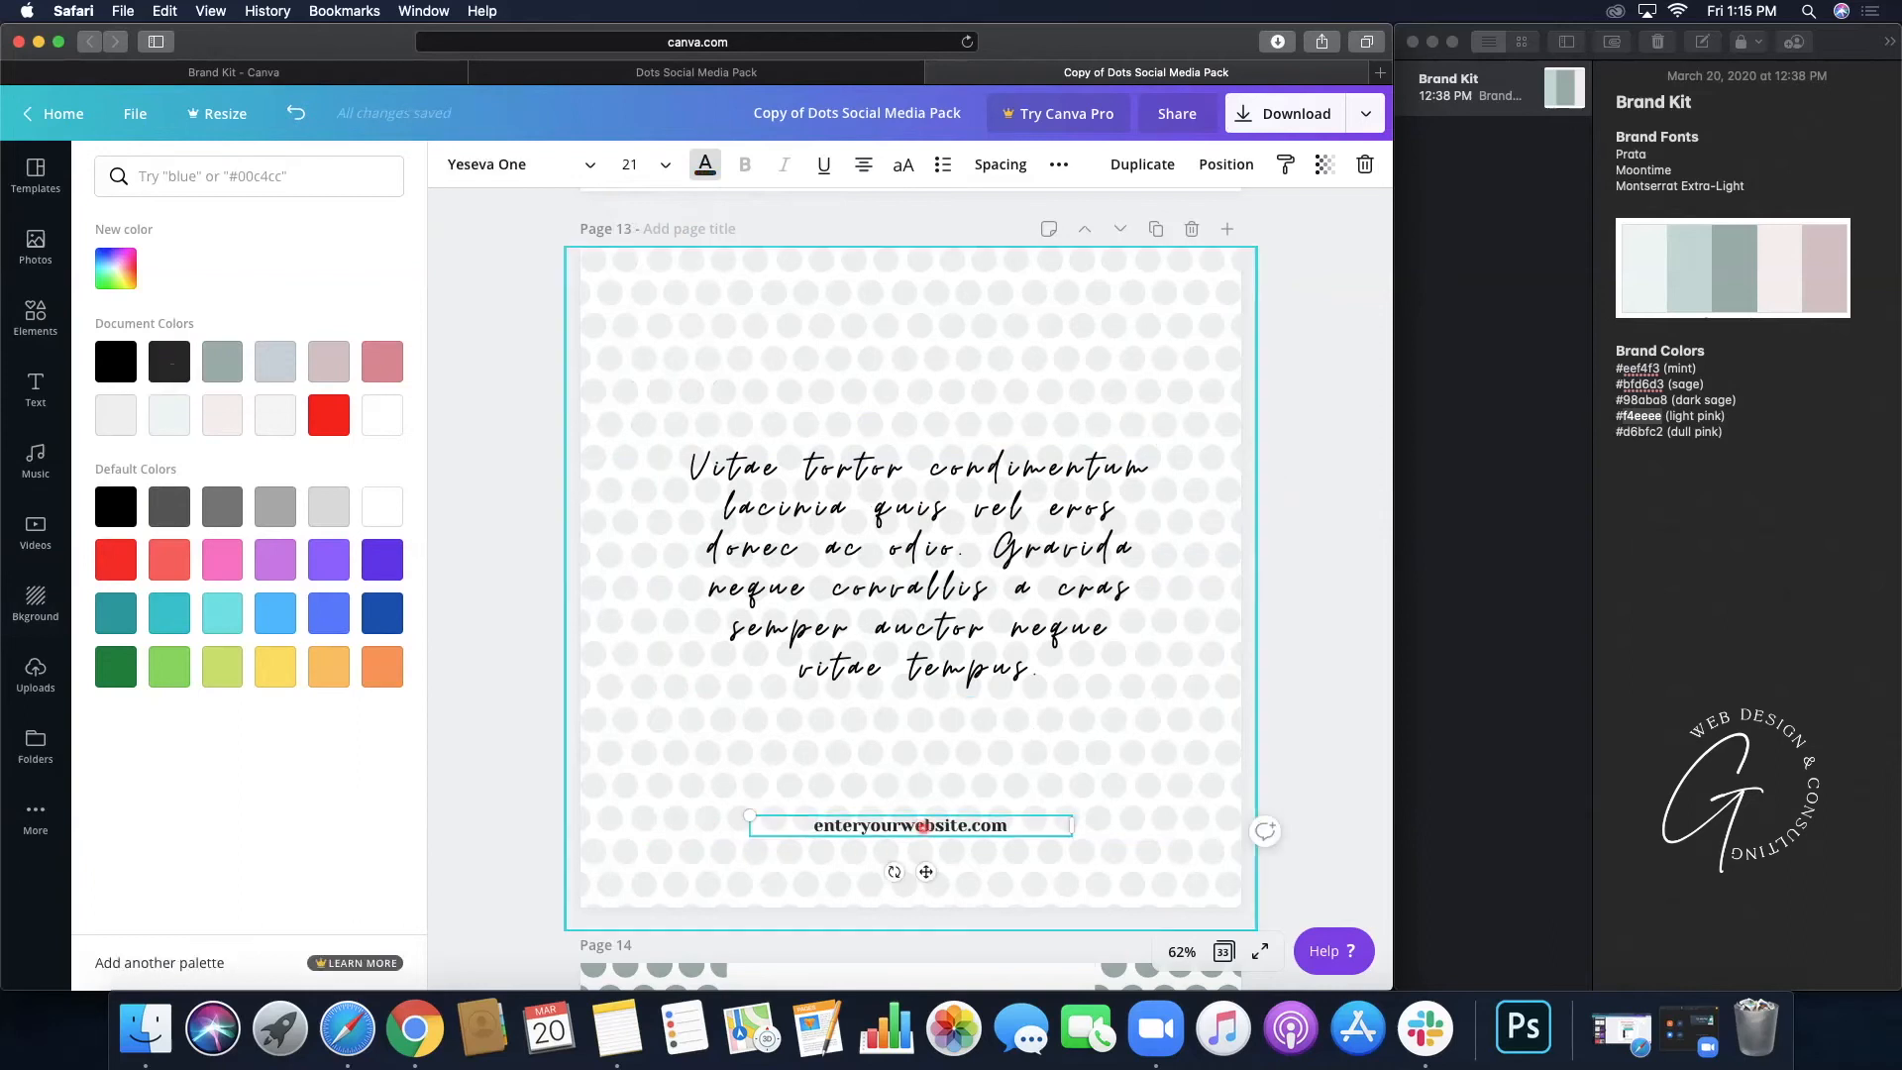
pyautogui.click(532, 165)
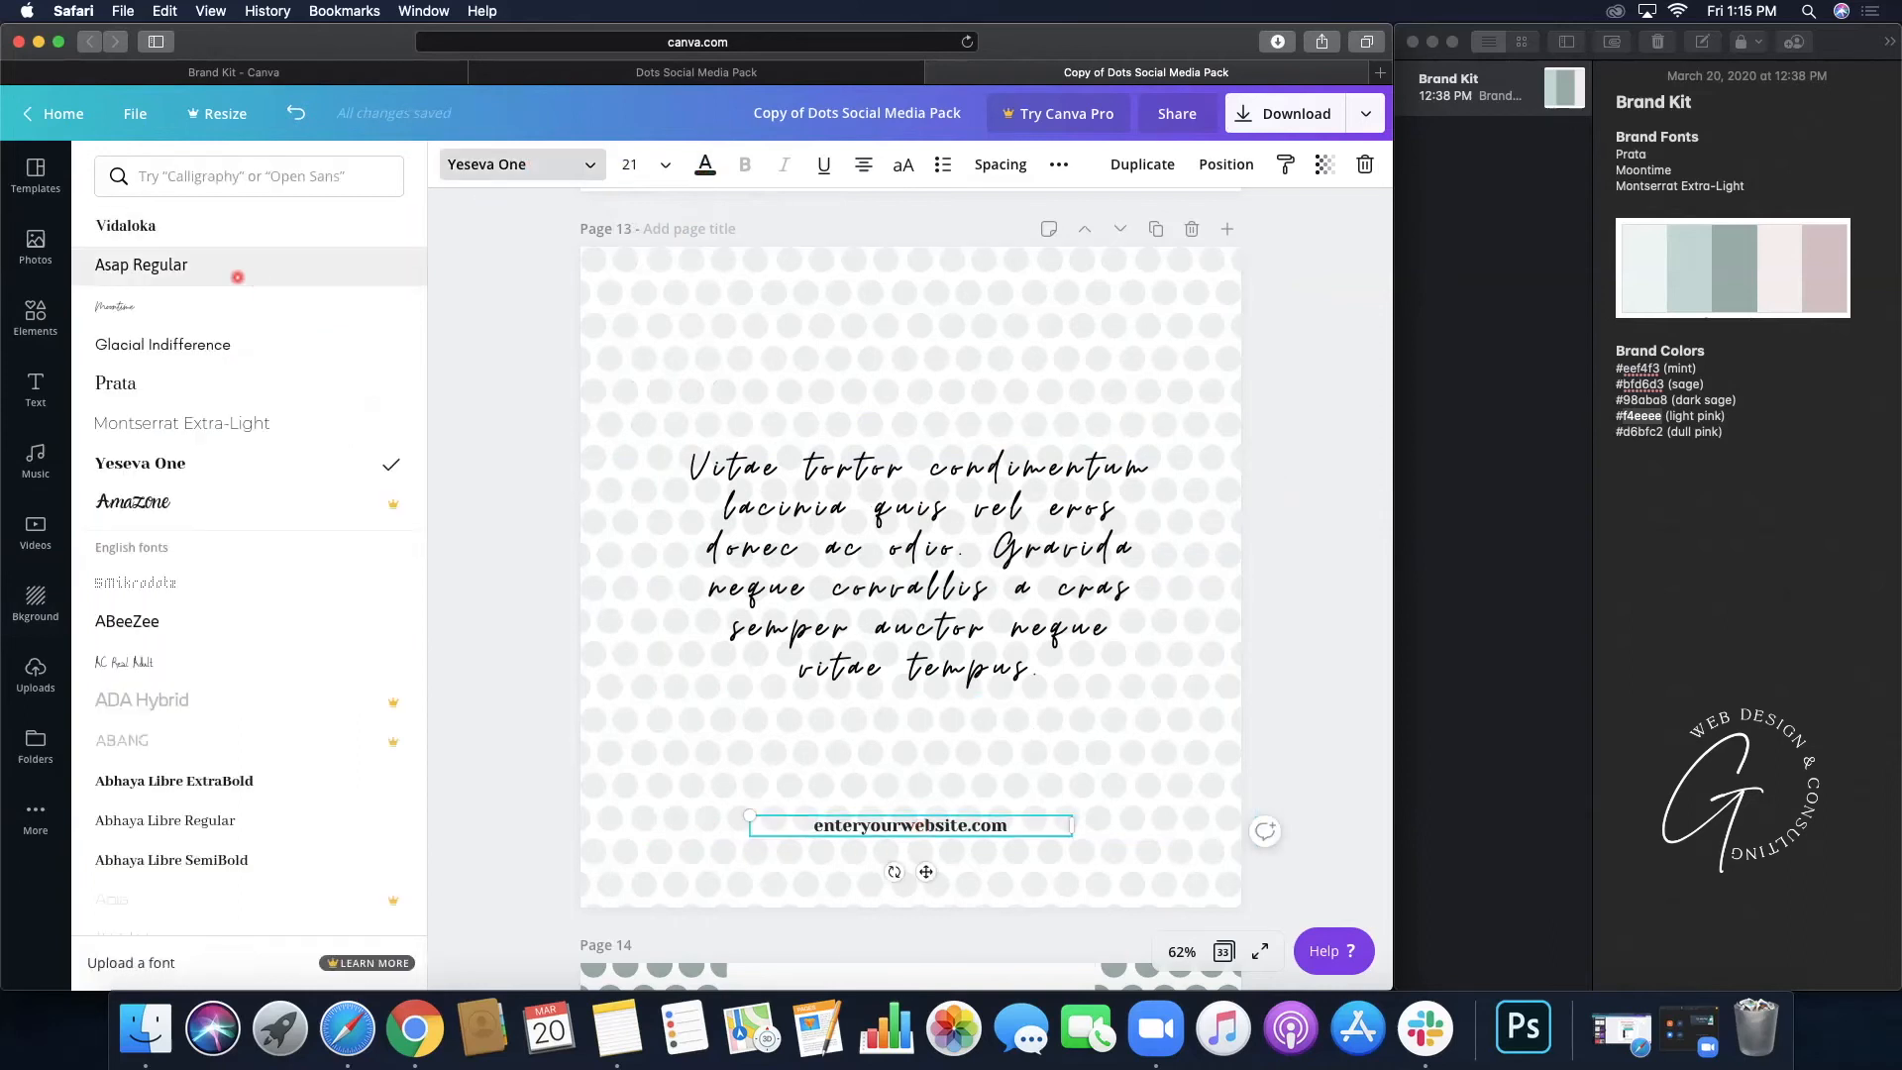
pyautogui.click(124, 388)
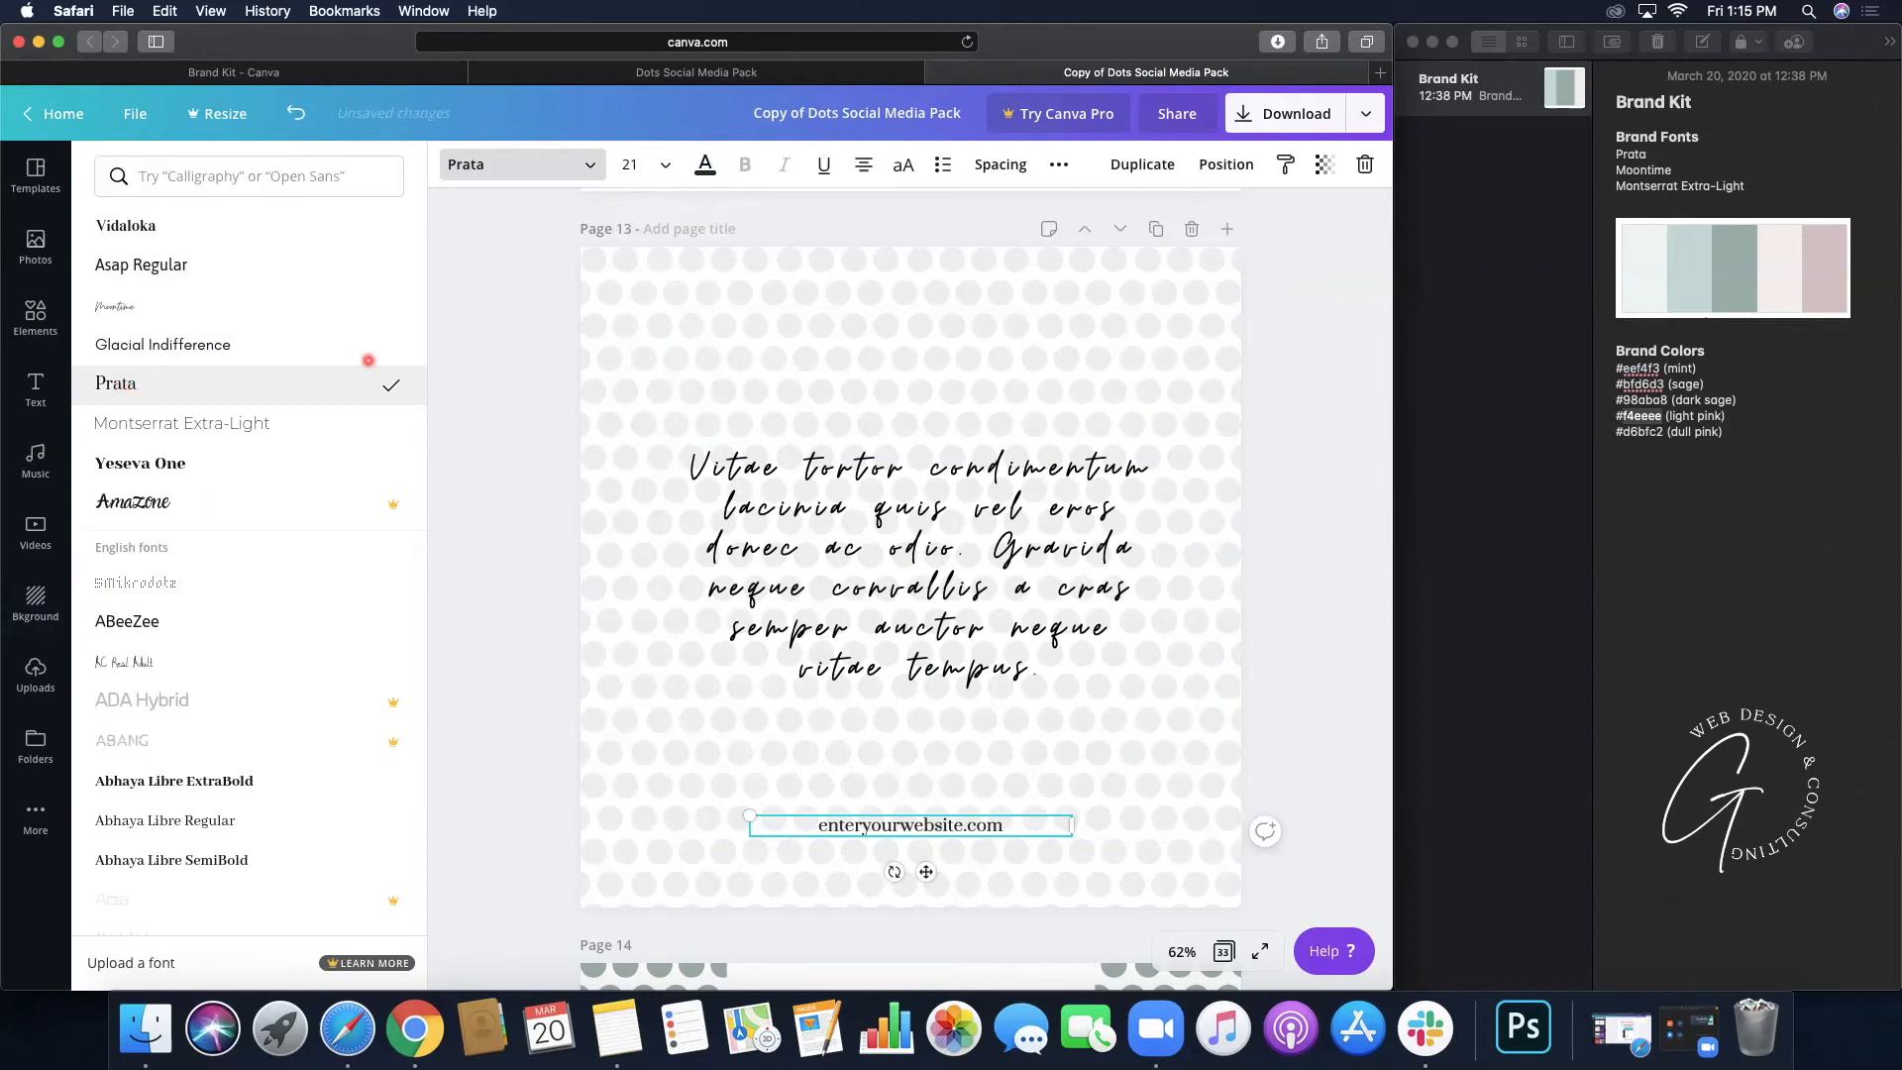
pyautogui.click(1312, 392)
pyautogui.click(1261, 398)
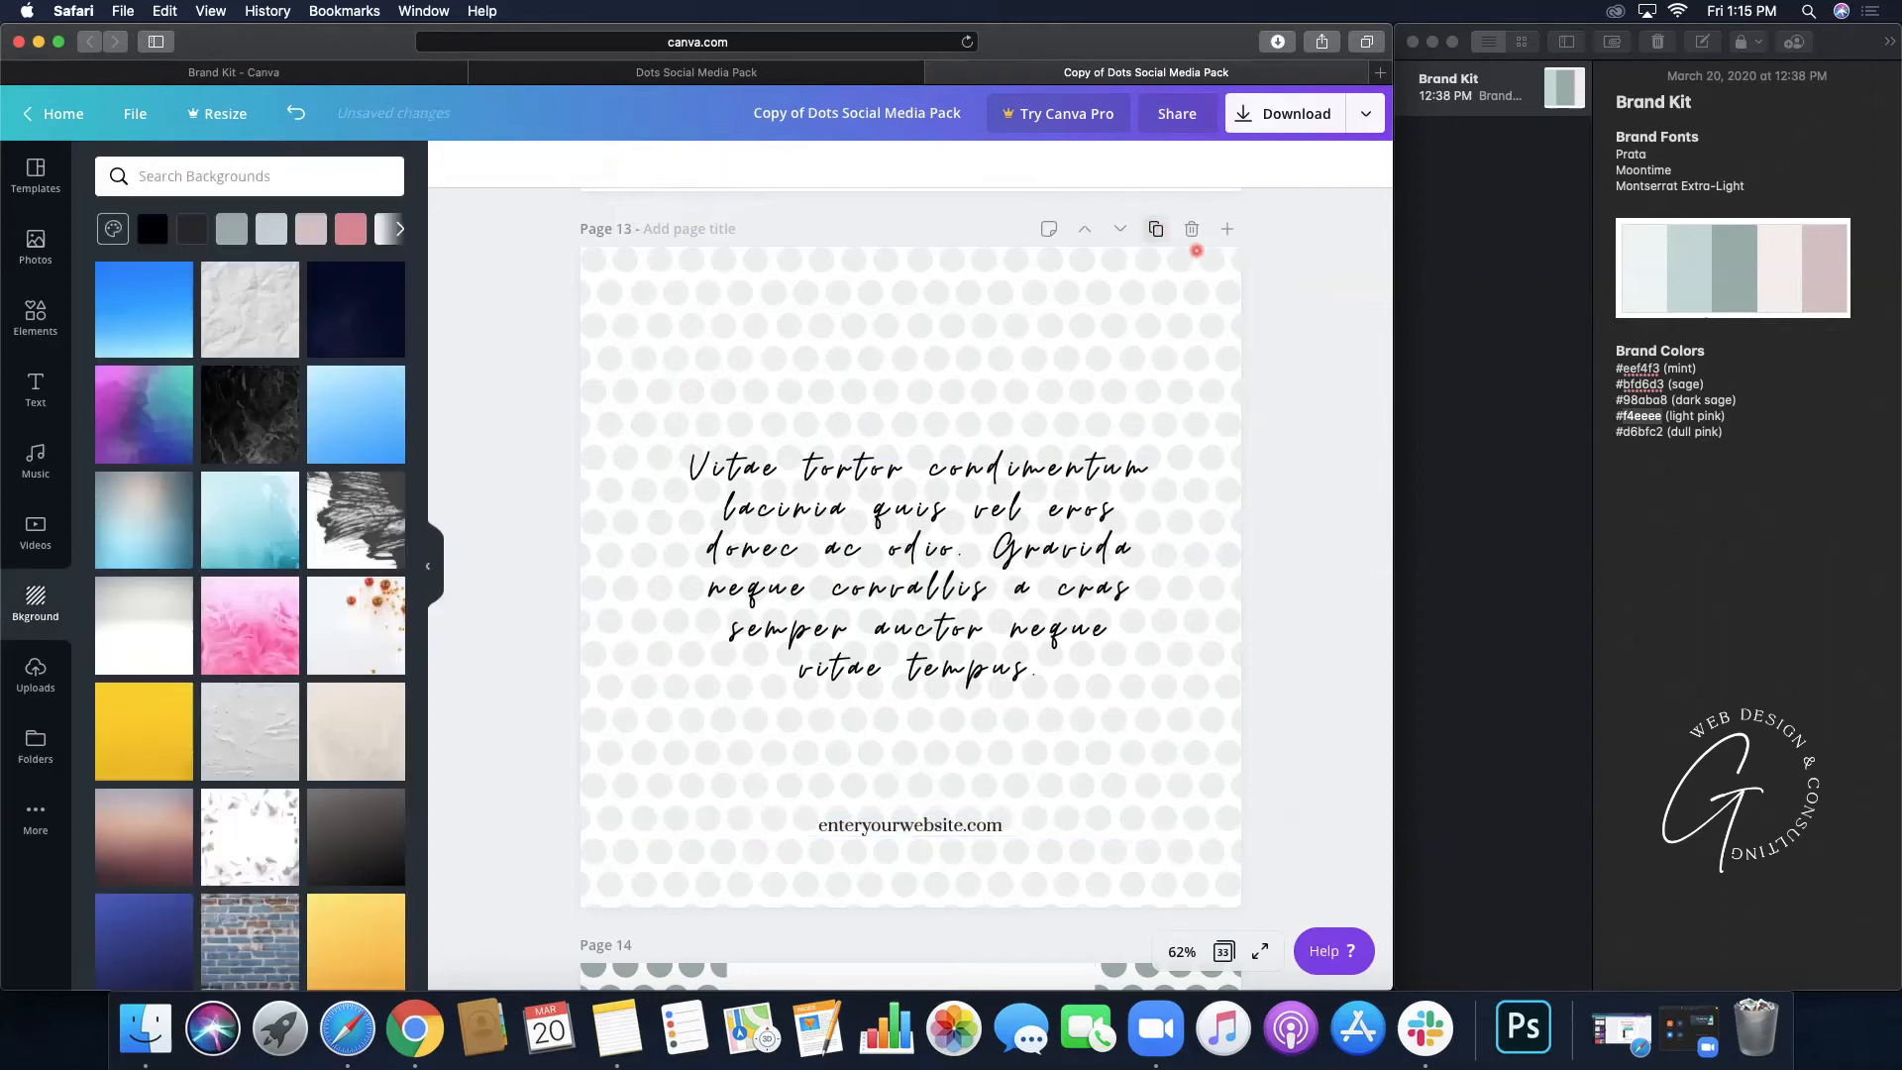
# - Duplicate Page 13 as Page 14 and select the new page's dot pattern
pyautogui.click(1155, 228)
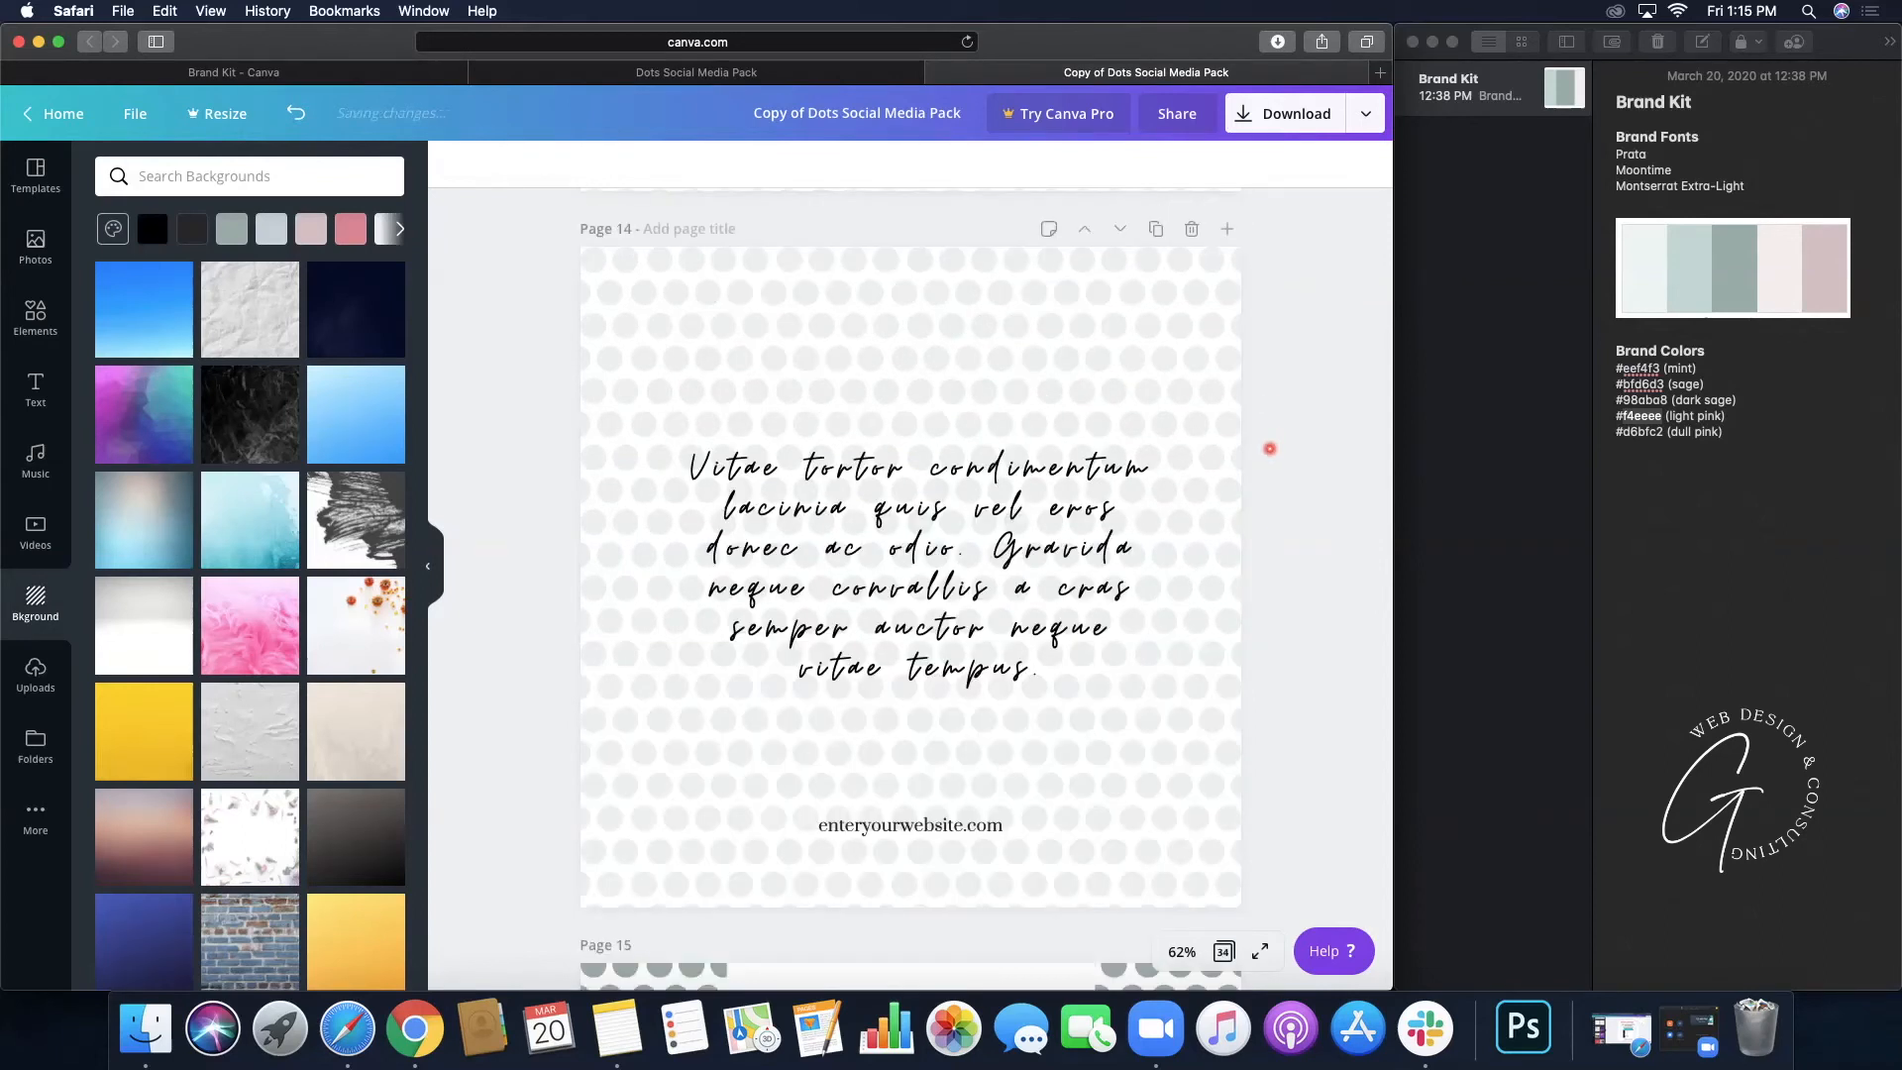
pyautogui.click(706, 360)
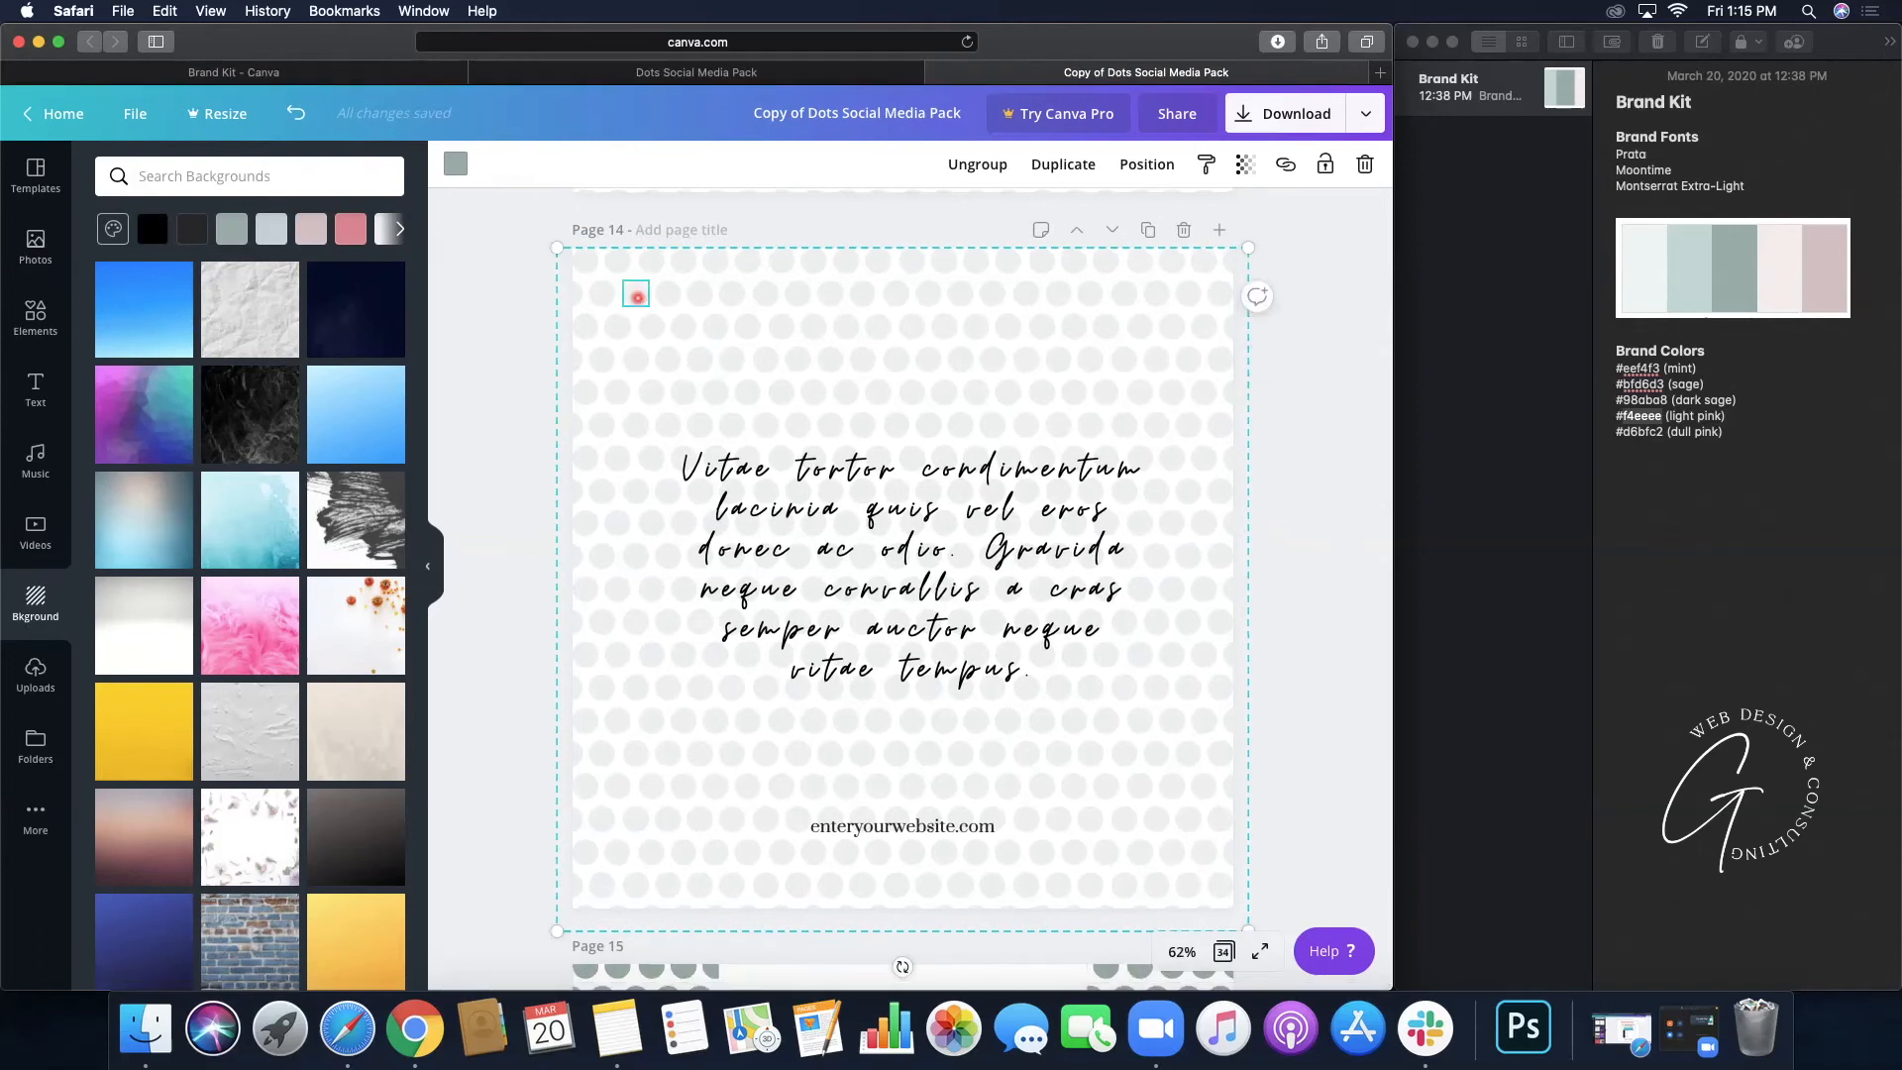
# - Turn the selected dot and three other scattered Page 14 dots the pink document colour
pyautogui.click(456, 163)
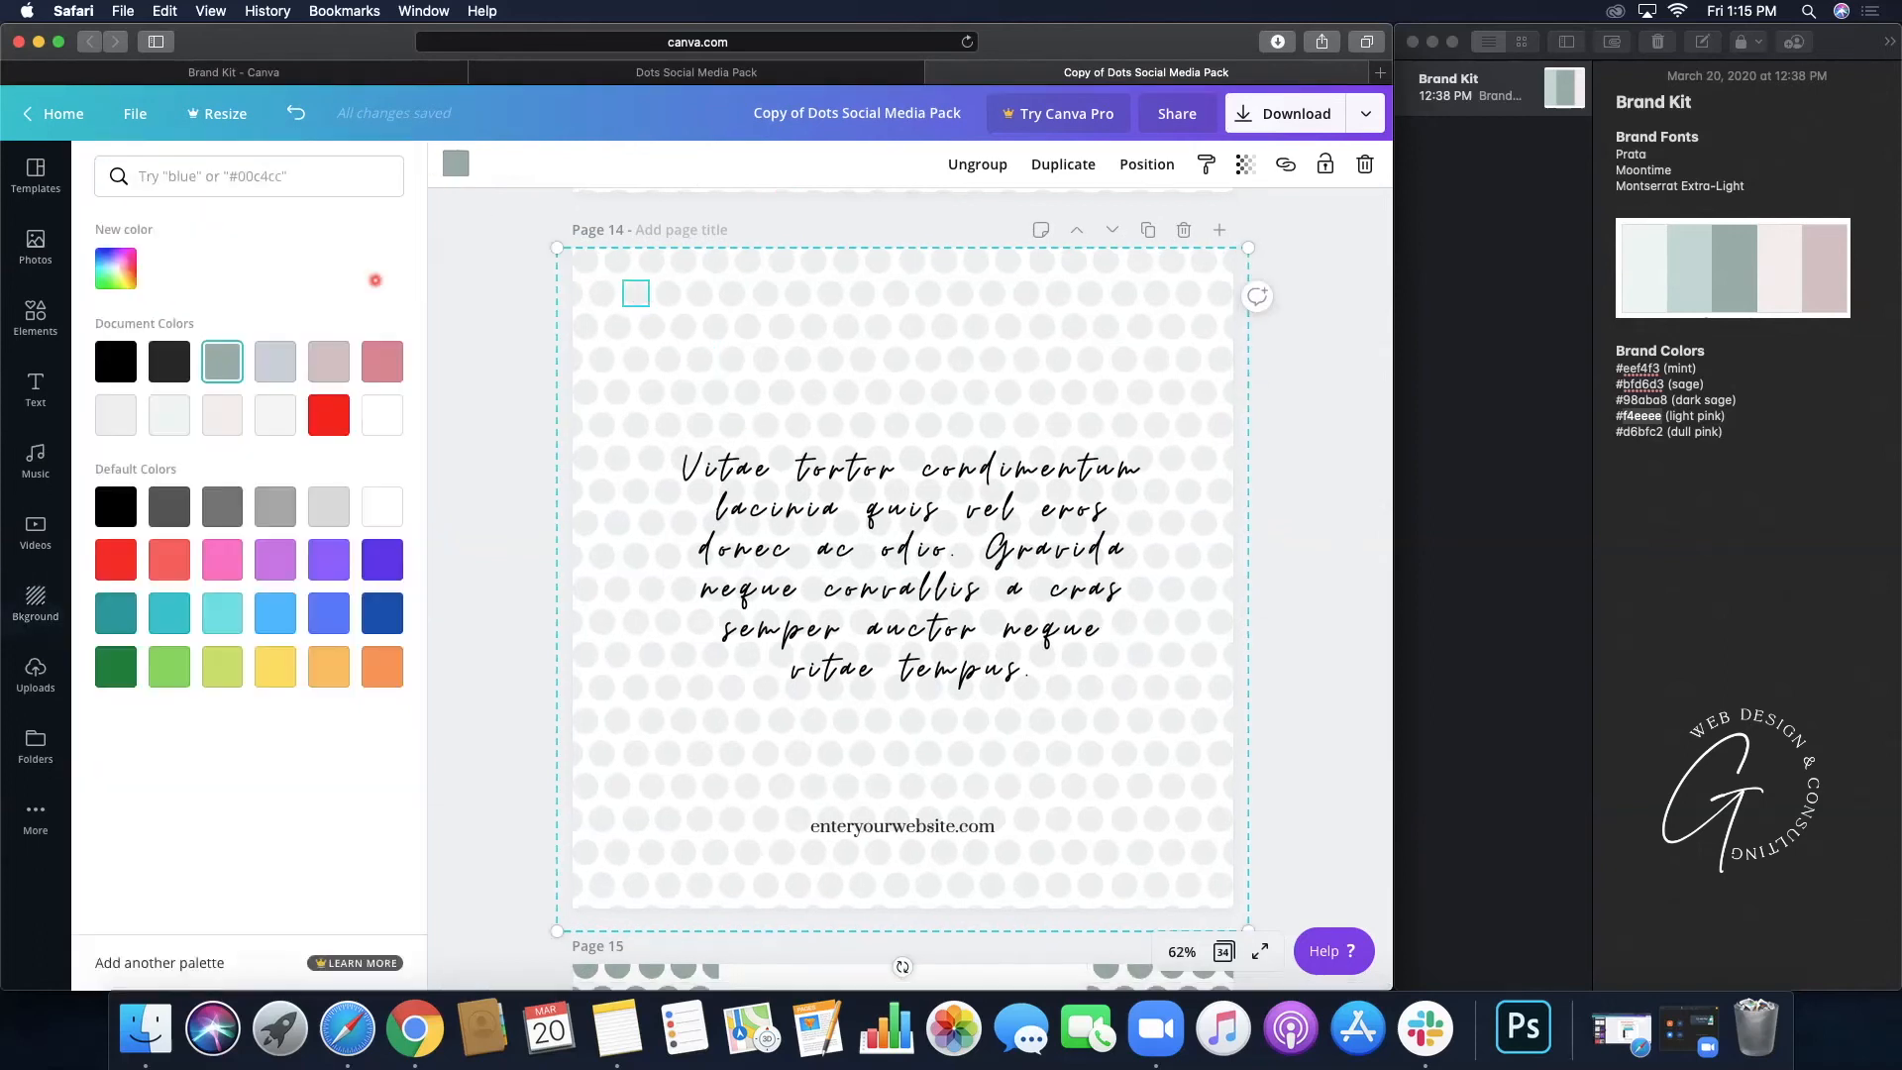
pyautogui.click(390, 372)
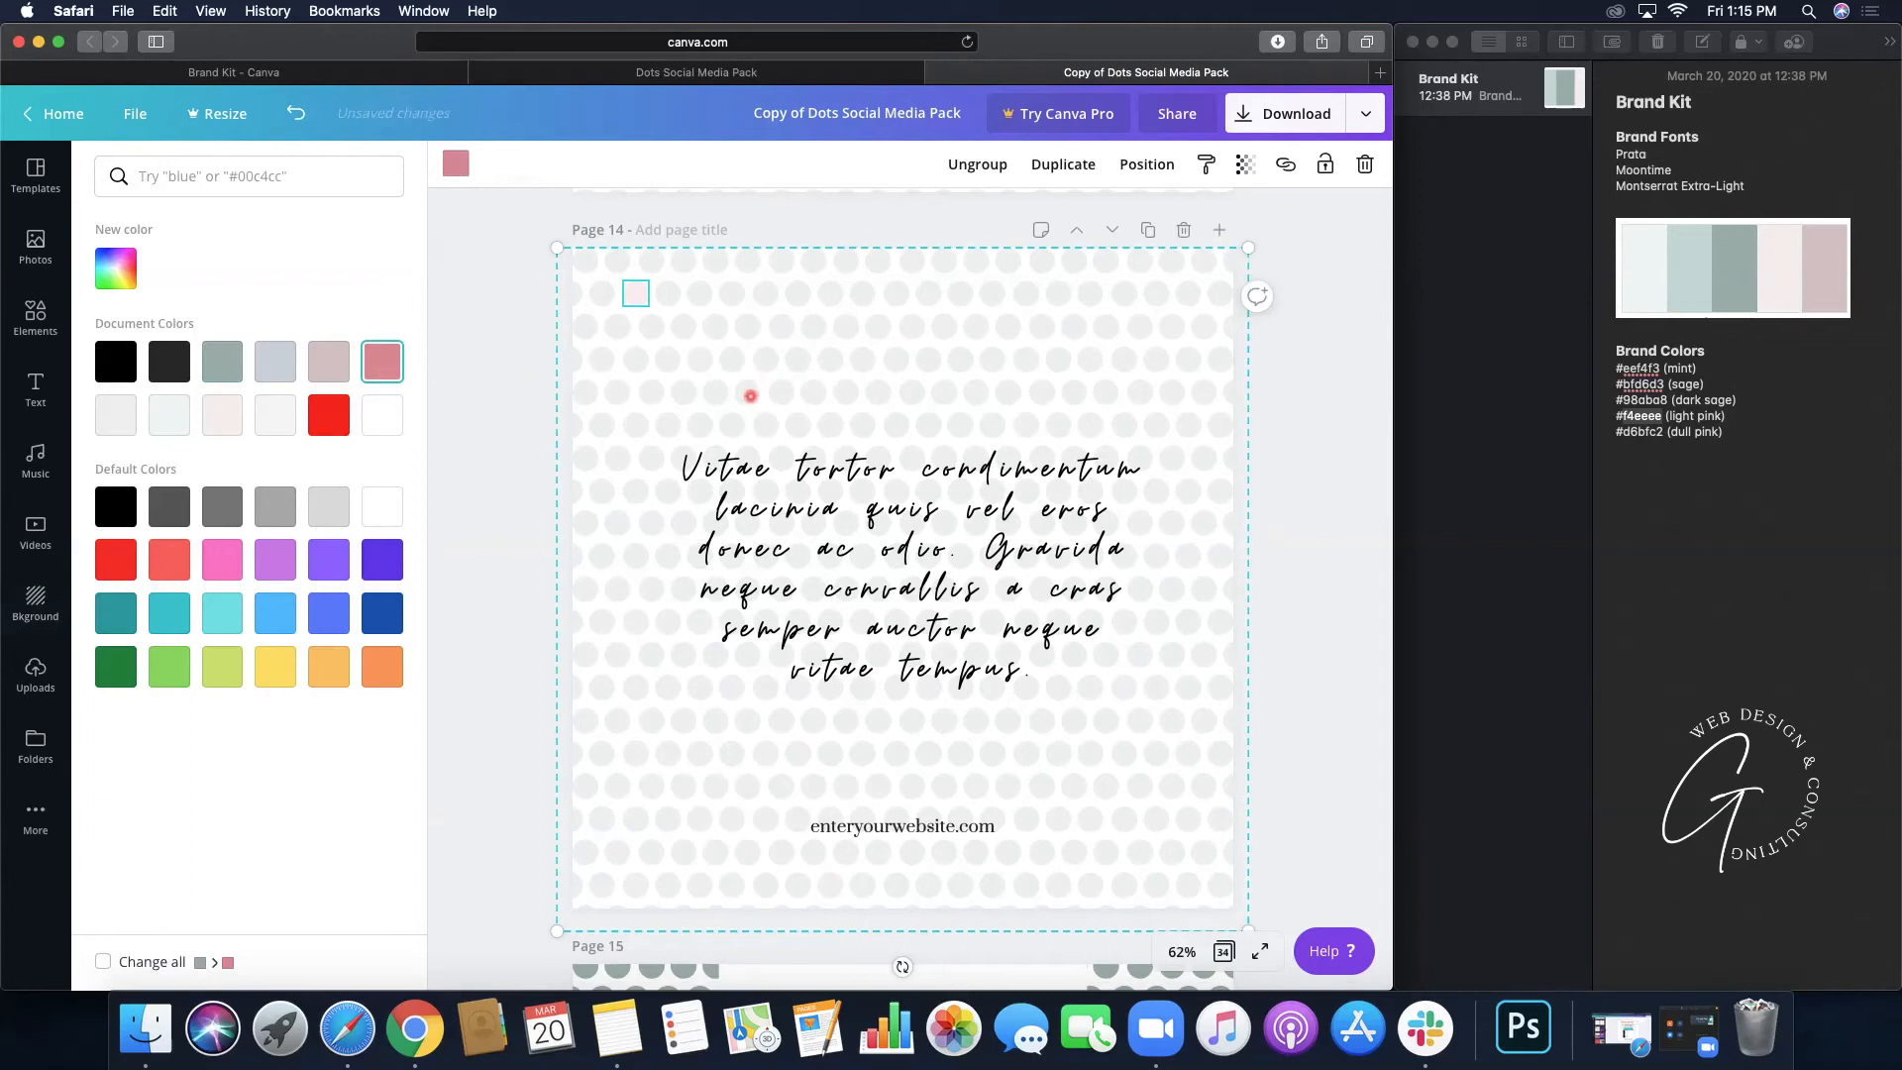
pyautogui.click(745, 399)
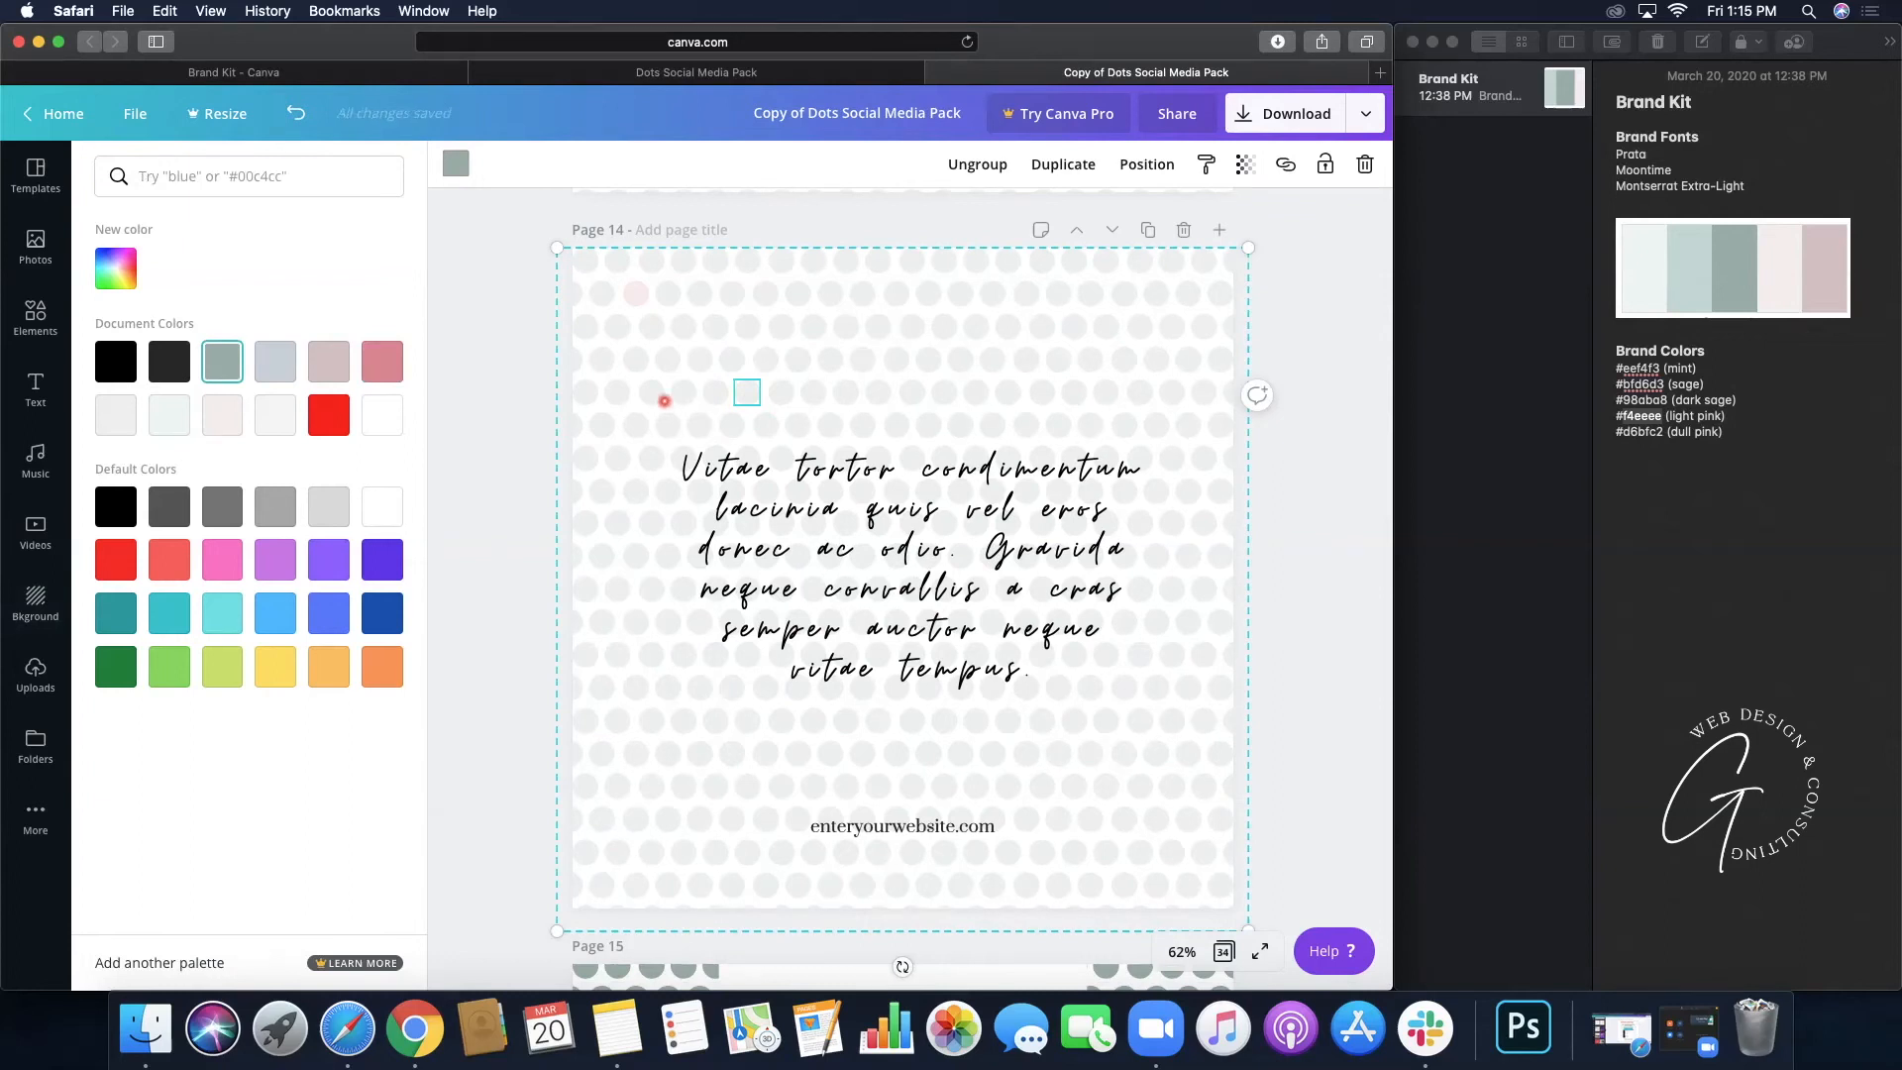
pyautogui.click(375, 369)
pyautogui.click(1126, 361)
pyautogui.click(385, 357)
pyautogui.click(1095, 731)
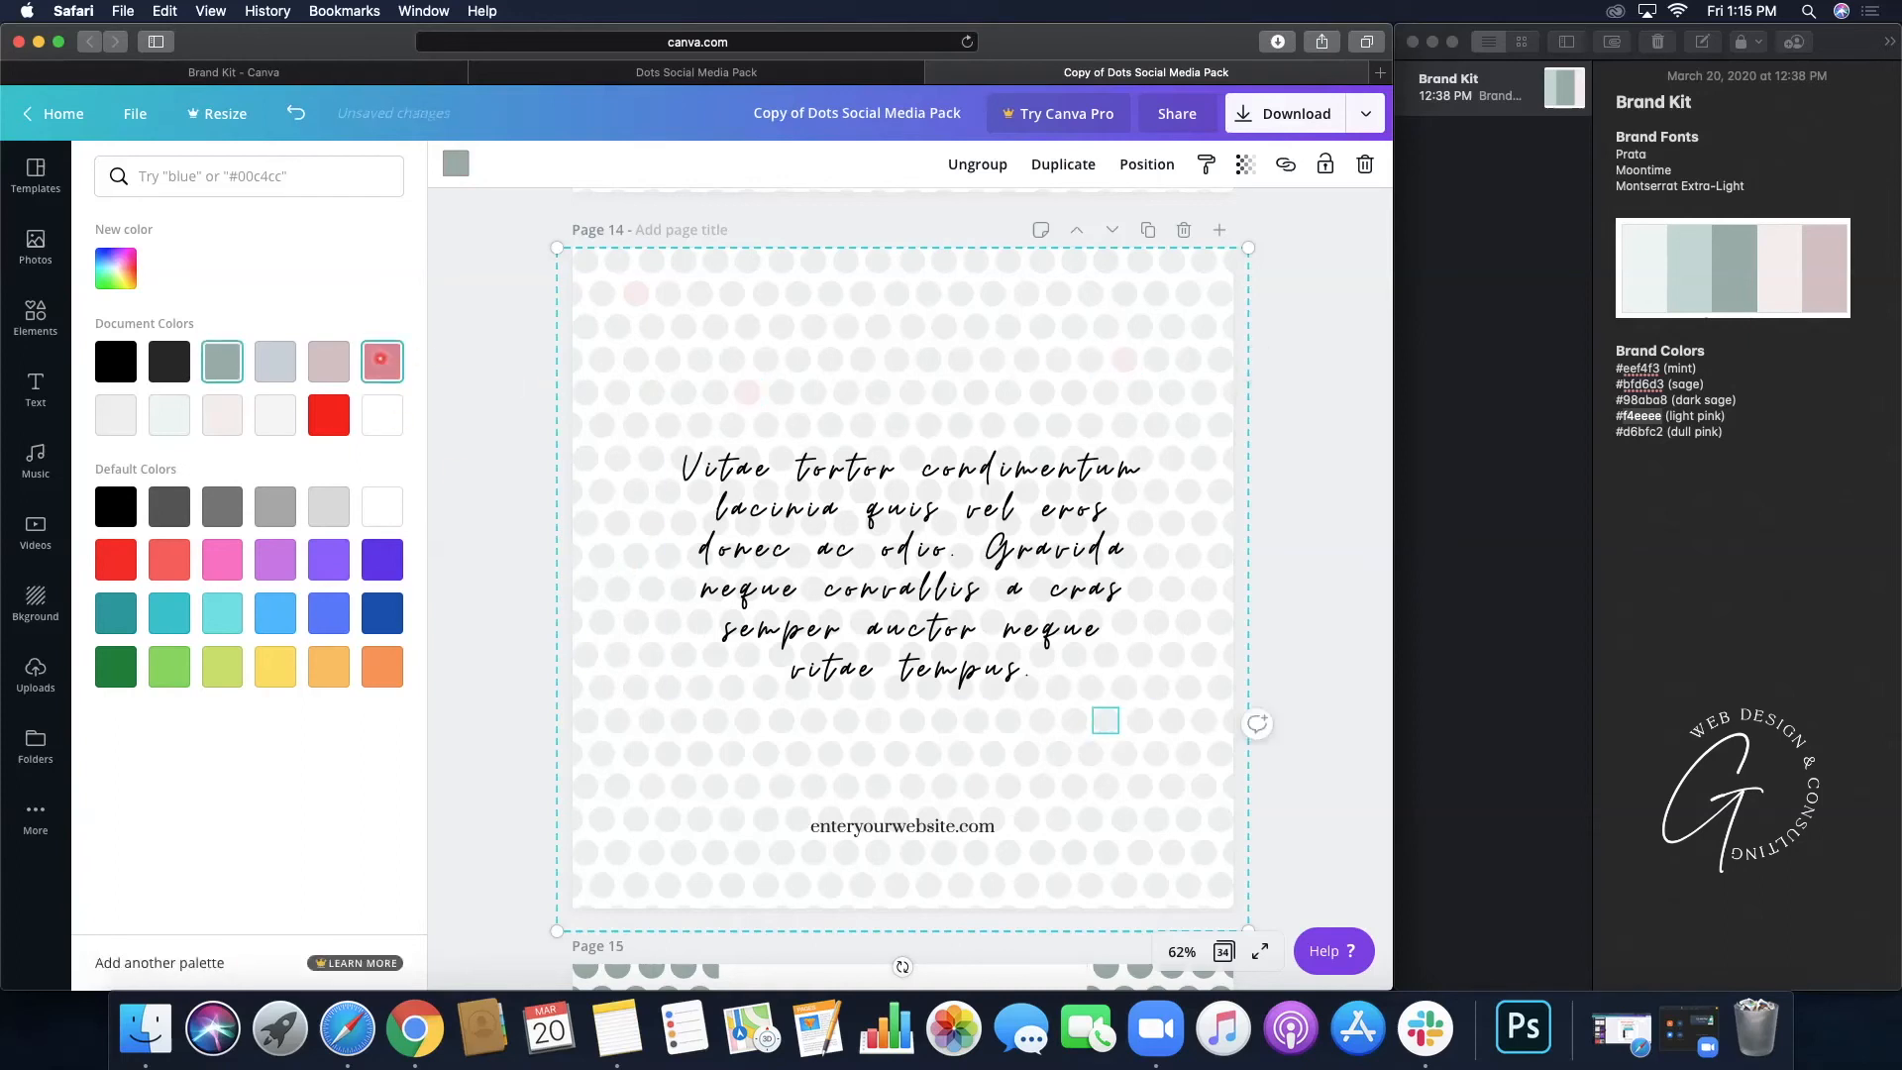
pyautogui.click(381, 359)
pyautogui.click(680, 784)
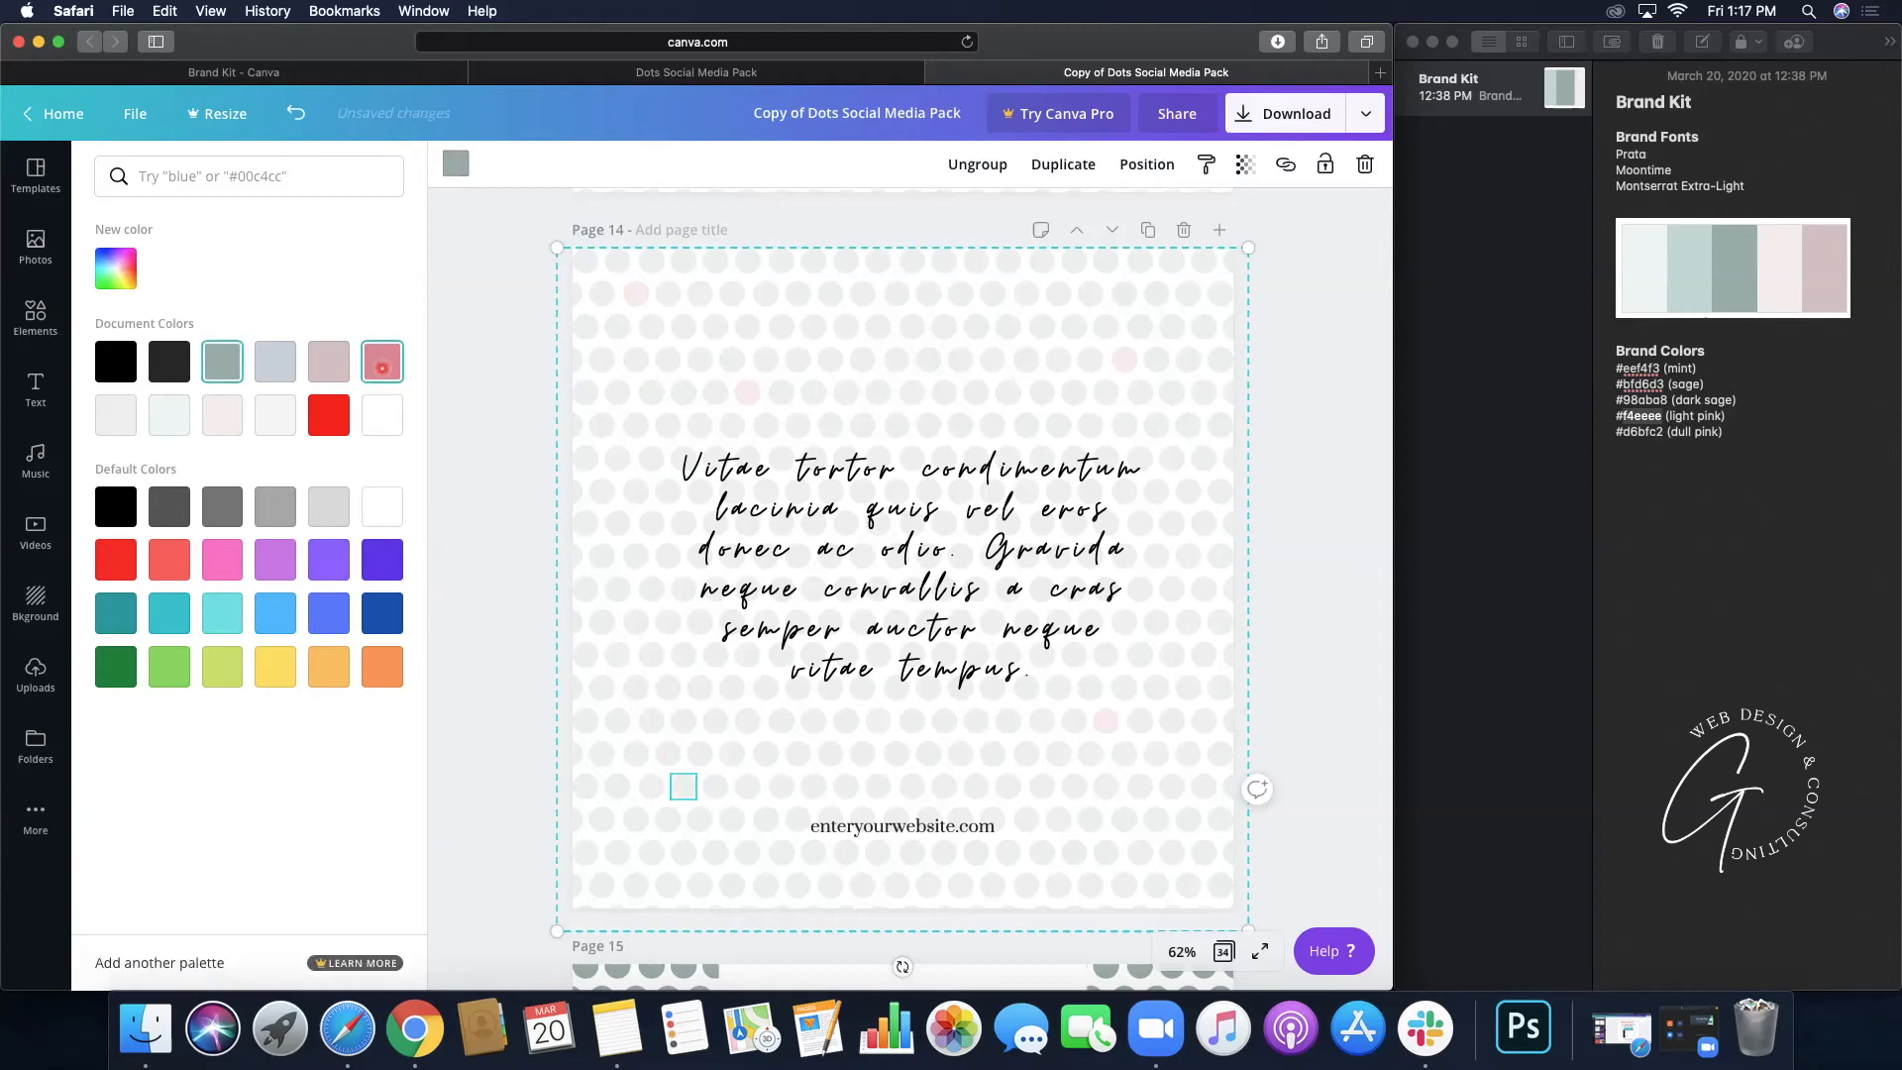
pyautogui.click(689, 680)
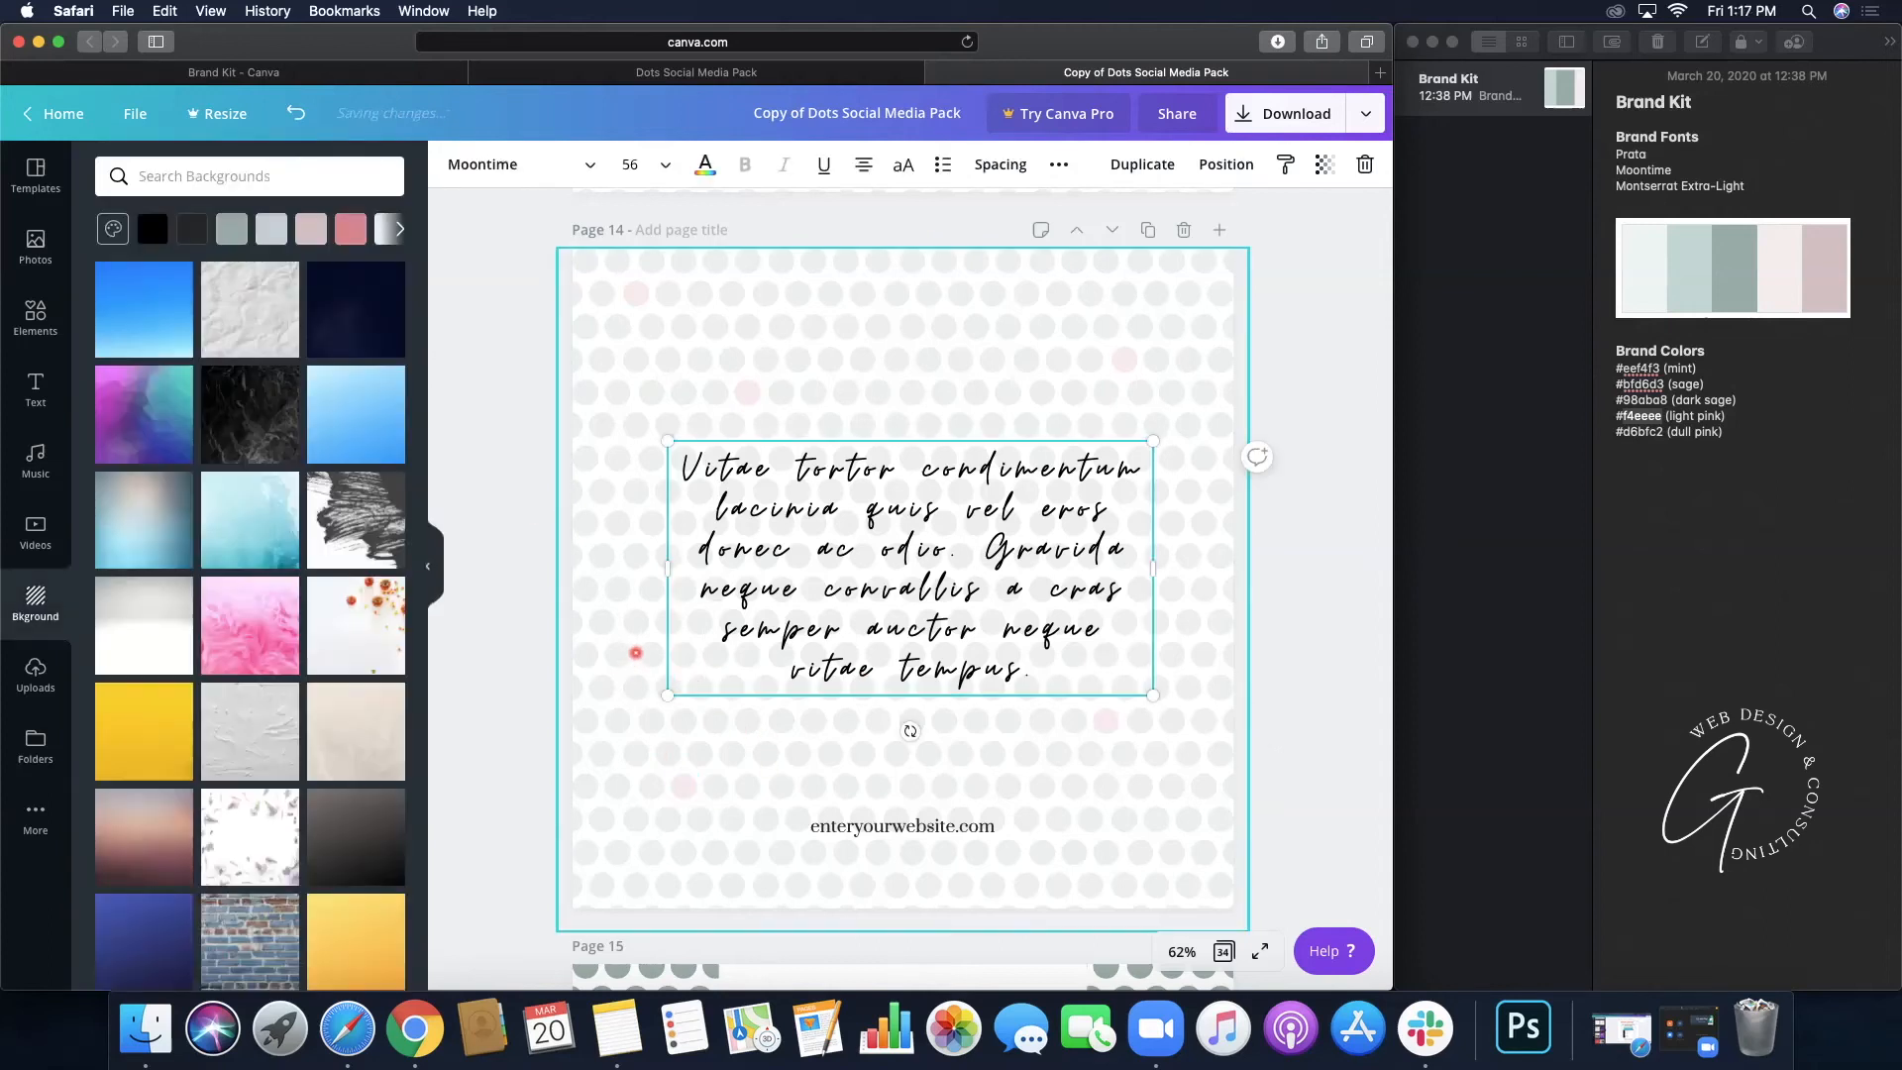
# - Make dots left of the quote and along the bottom pink too, then deselect
pyautogui.click(644, 652)
pyautogui.click(456, 164)
pyautogui.click(384, 363)
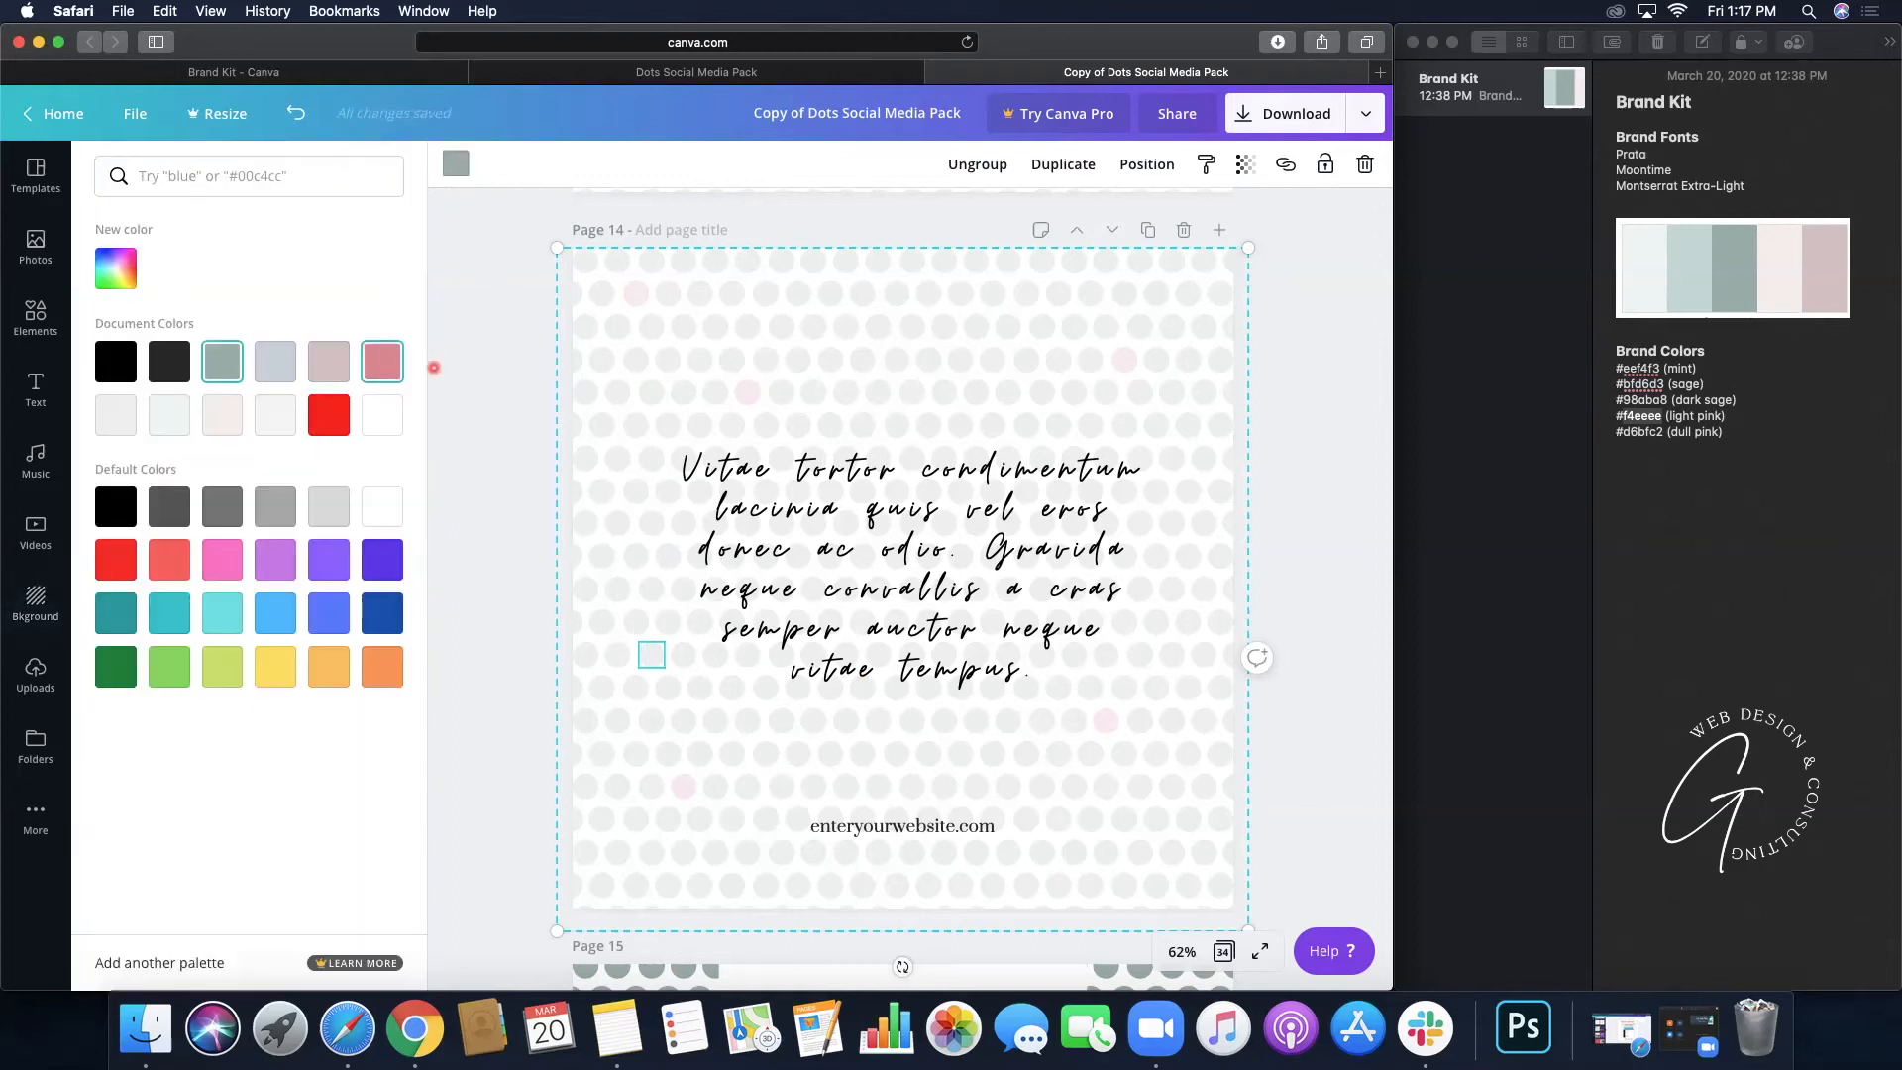
pyautogui.click(927, 291)
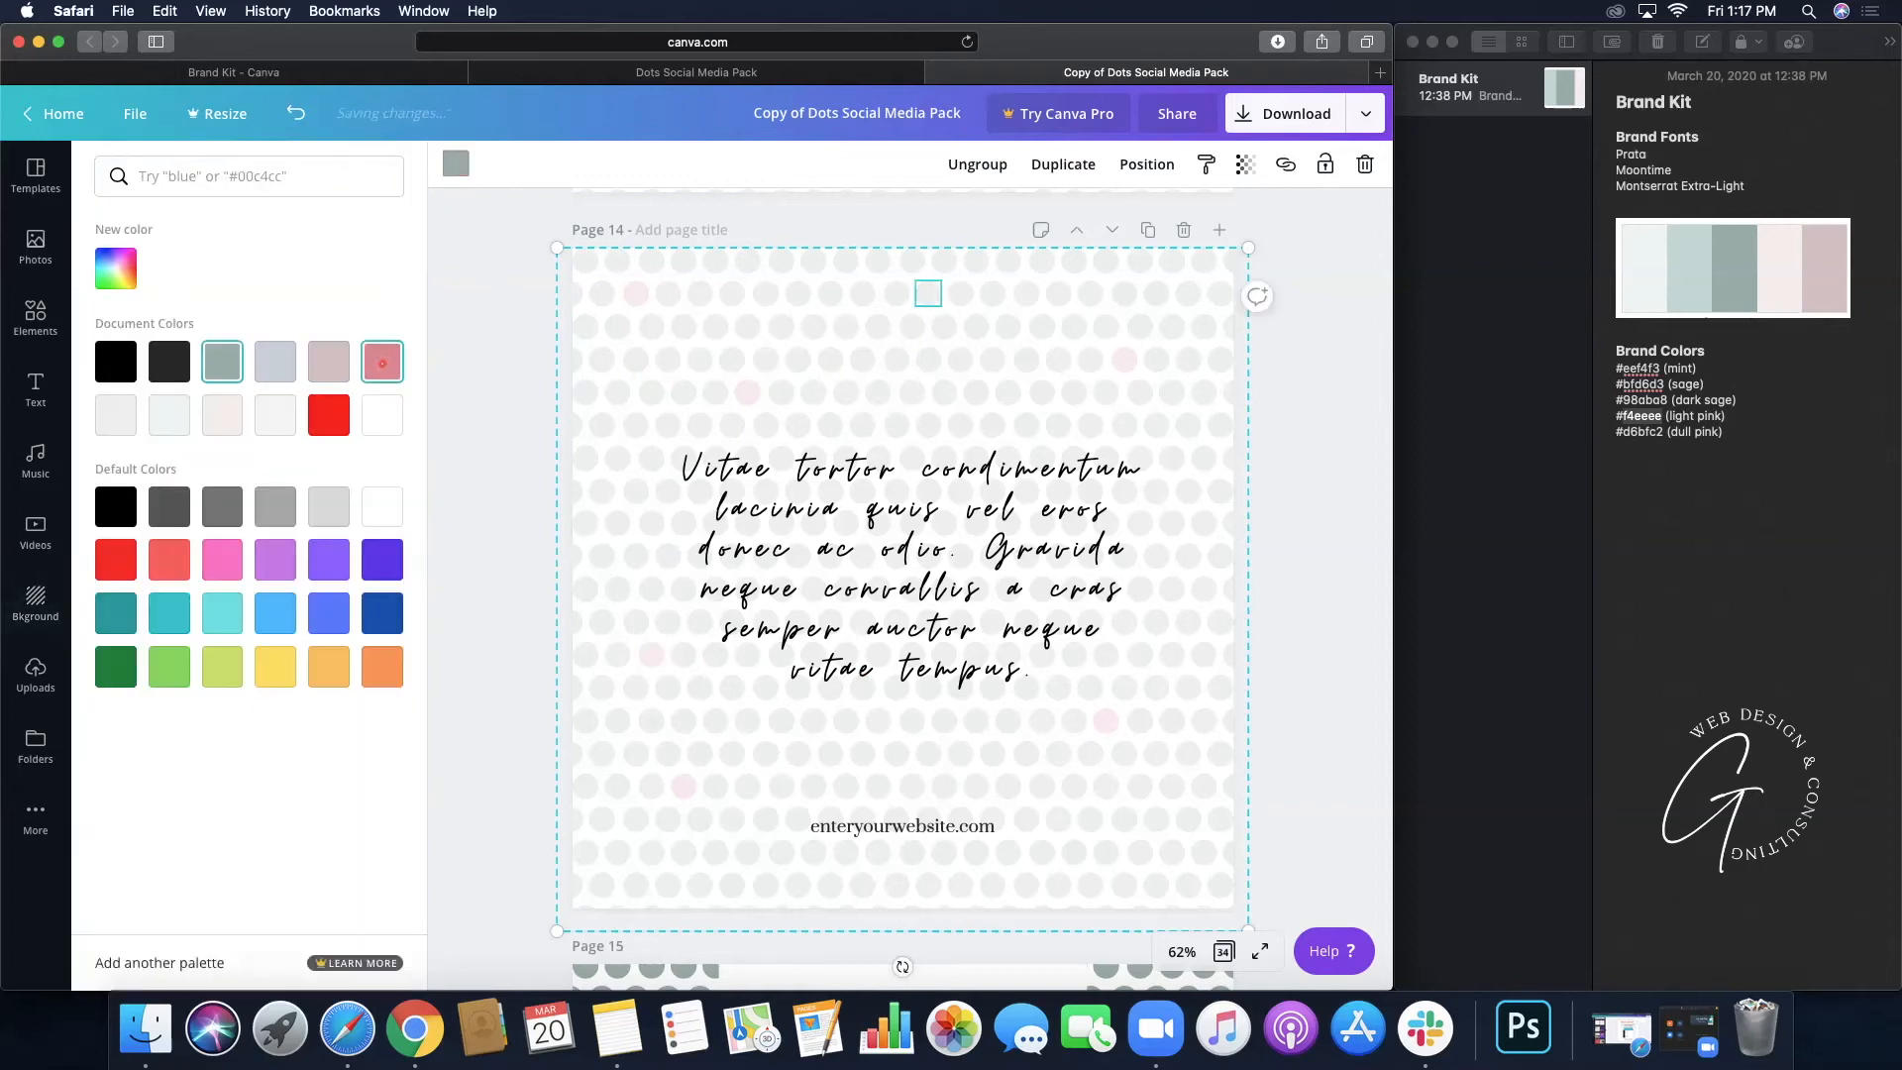
pyautogui.click(1036, 859)
pyautogui.click(382, 362)
pyautogui.click(731, 884)
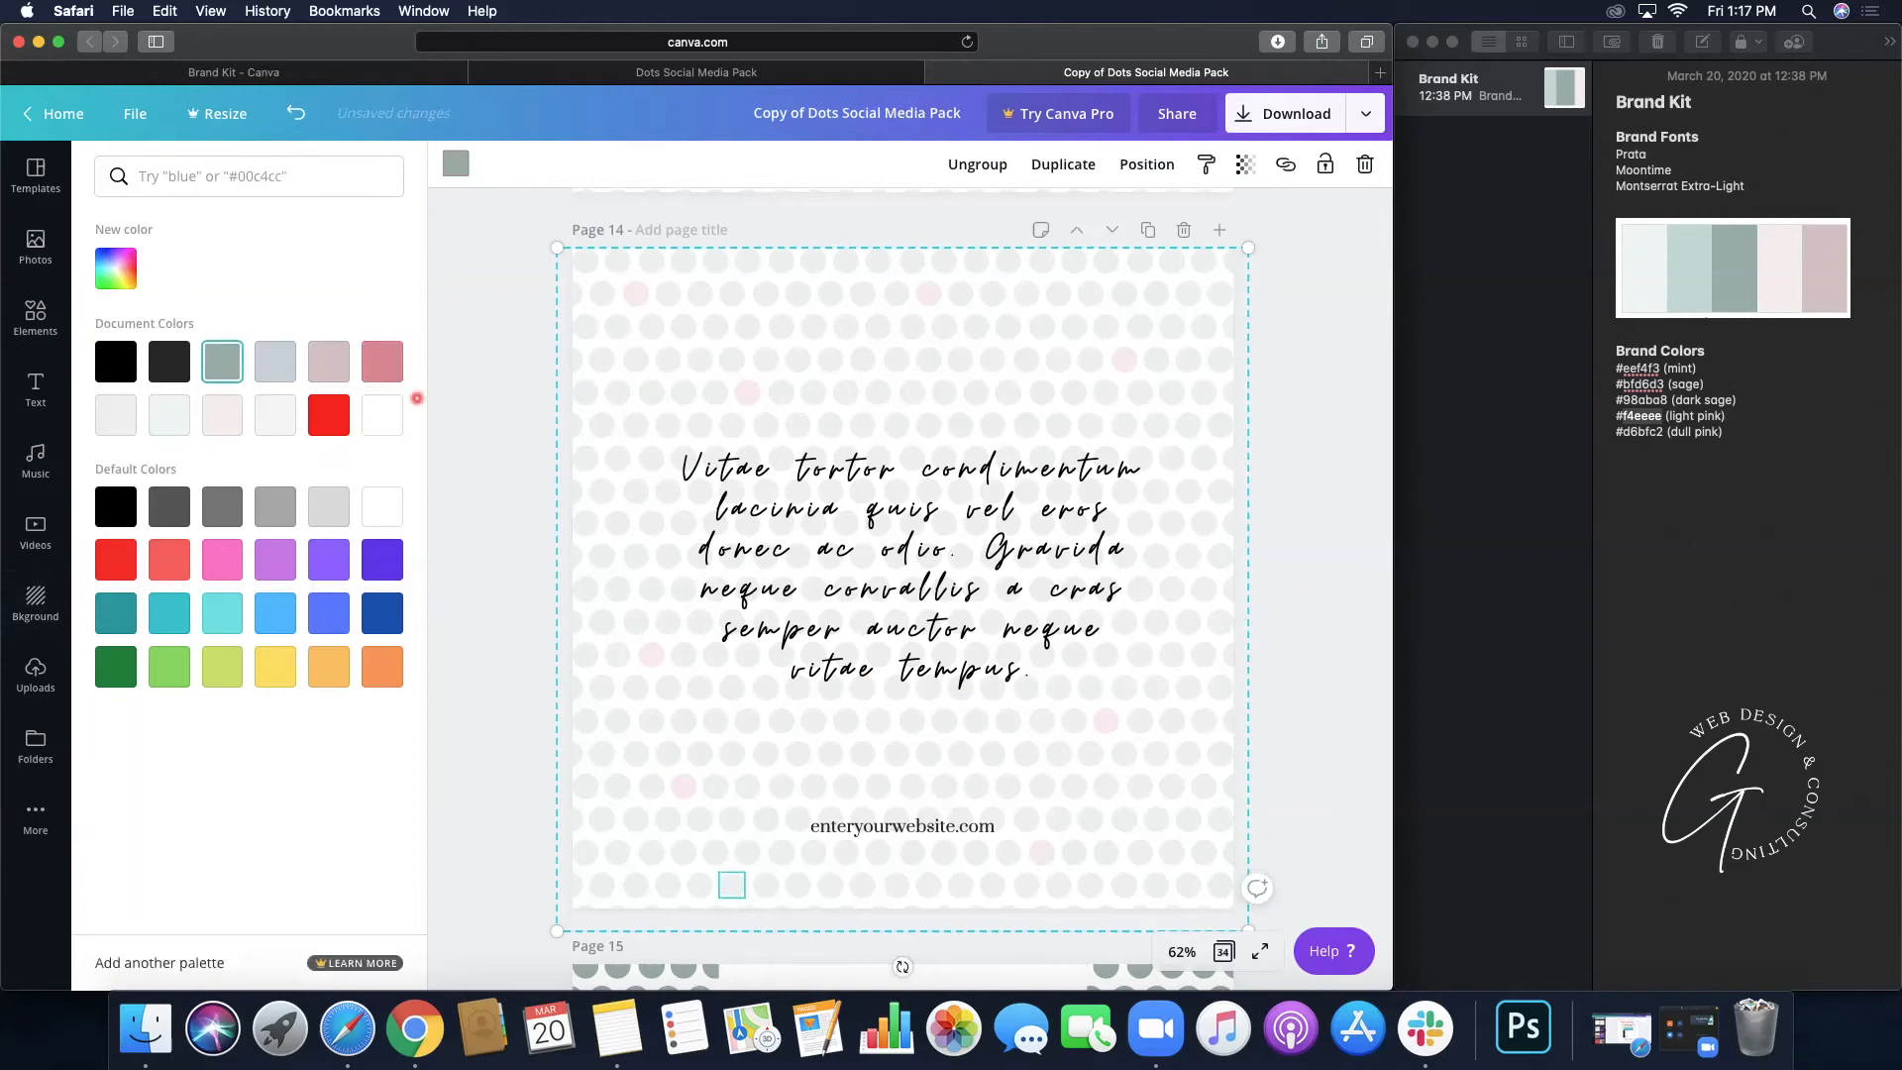
pyautogui.click(382, 362)
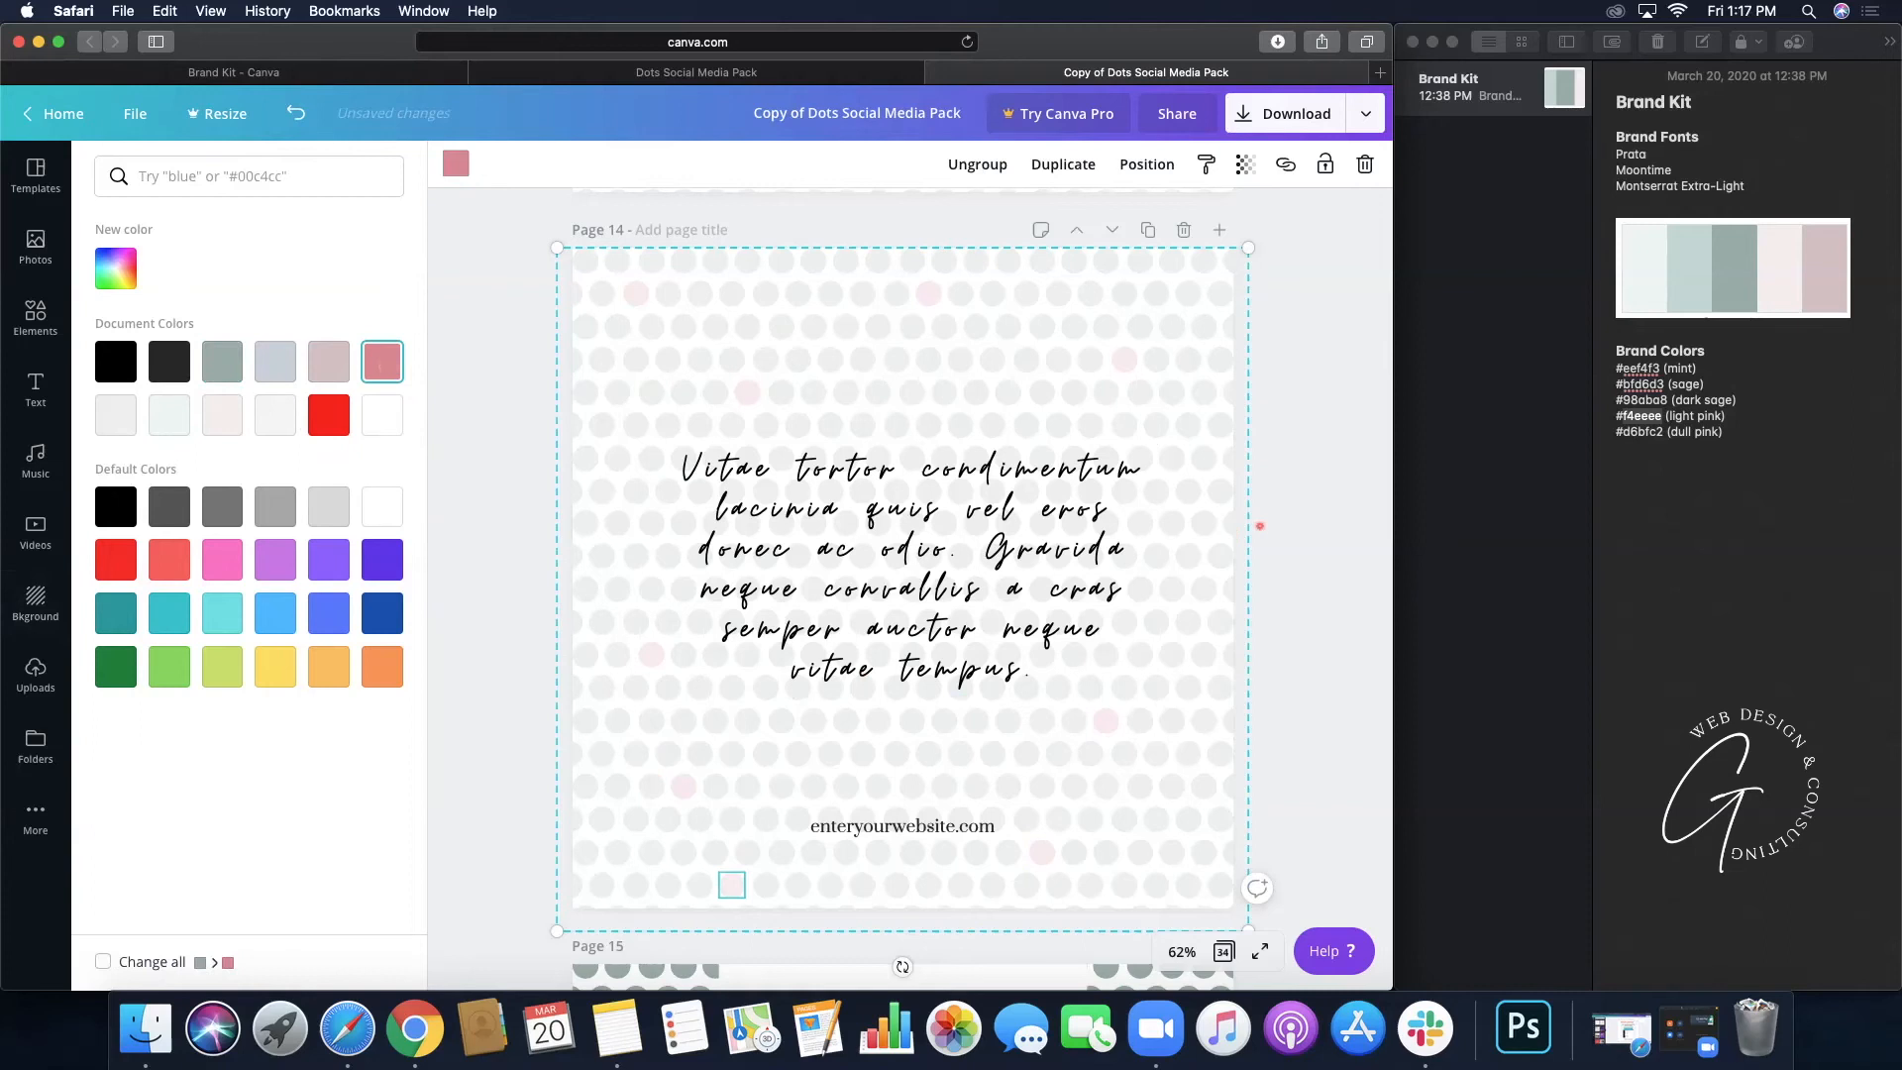
pyautogui.click(1260, 527)
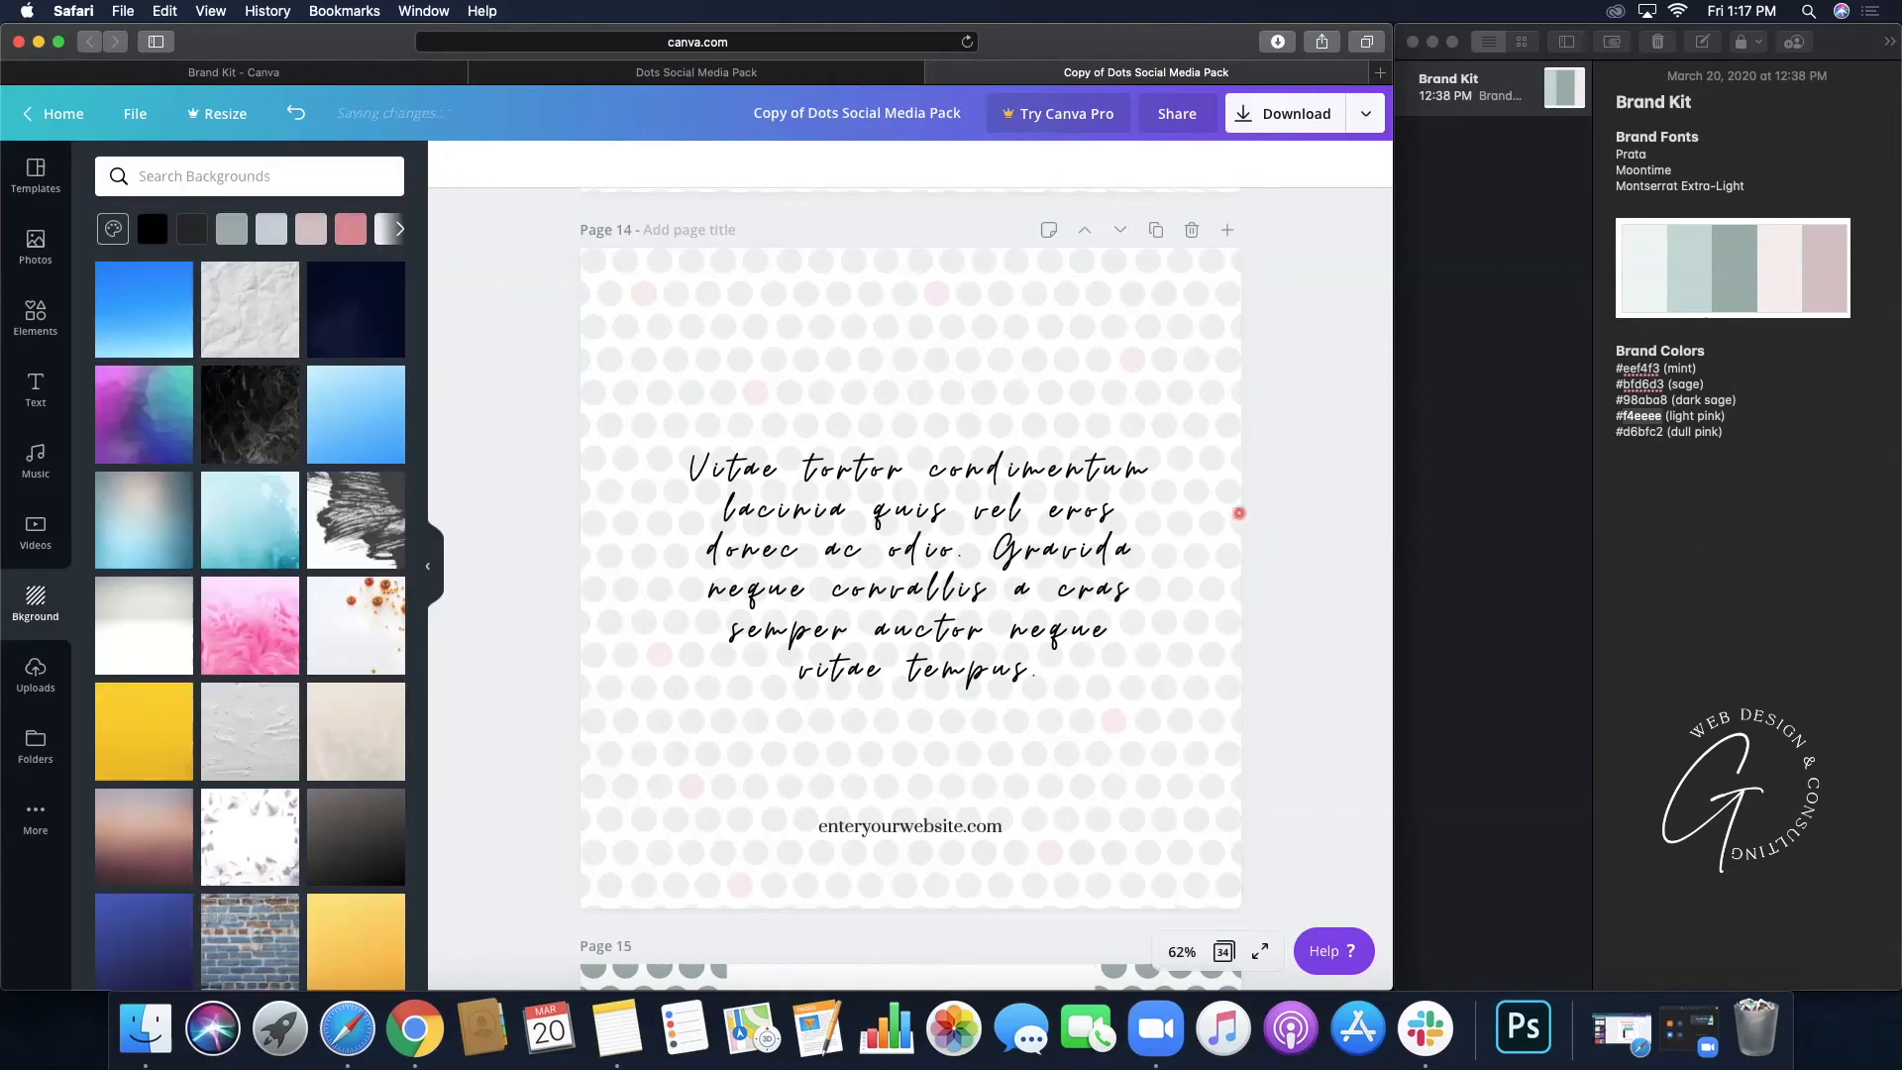
# - Browse the original Dots Social Media Pack down to its Page 11 script quote, then return to the copy
pyautogui.scroll(3, 1238, 505)
pyautogui.scroll(5, 1172, 470)
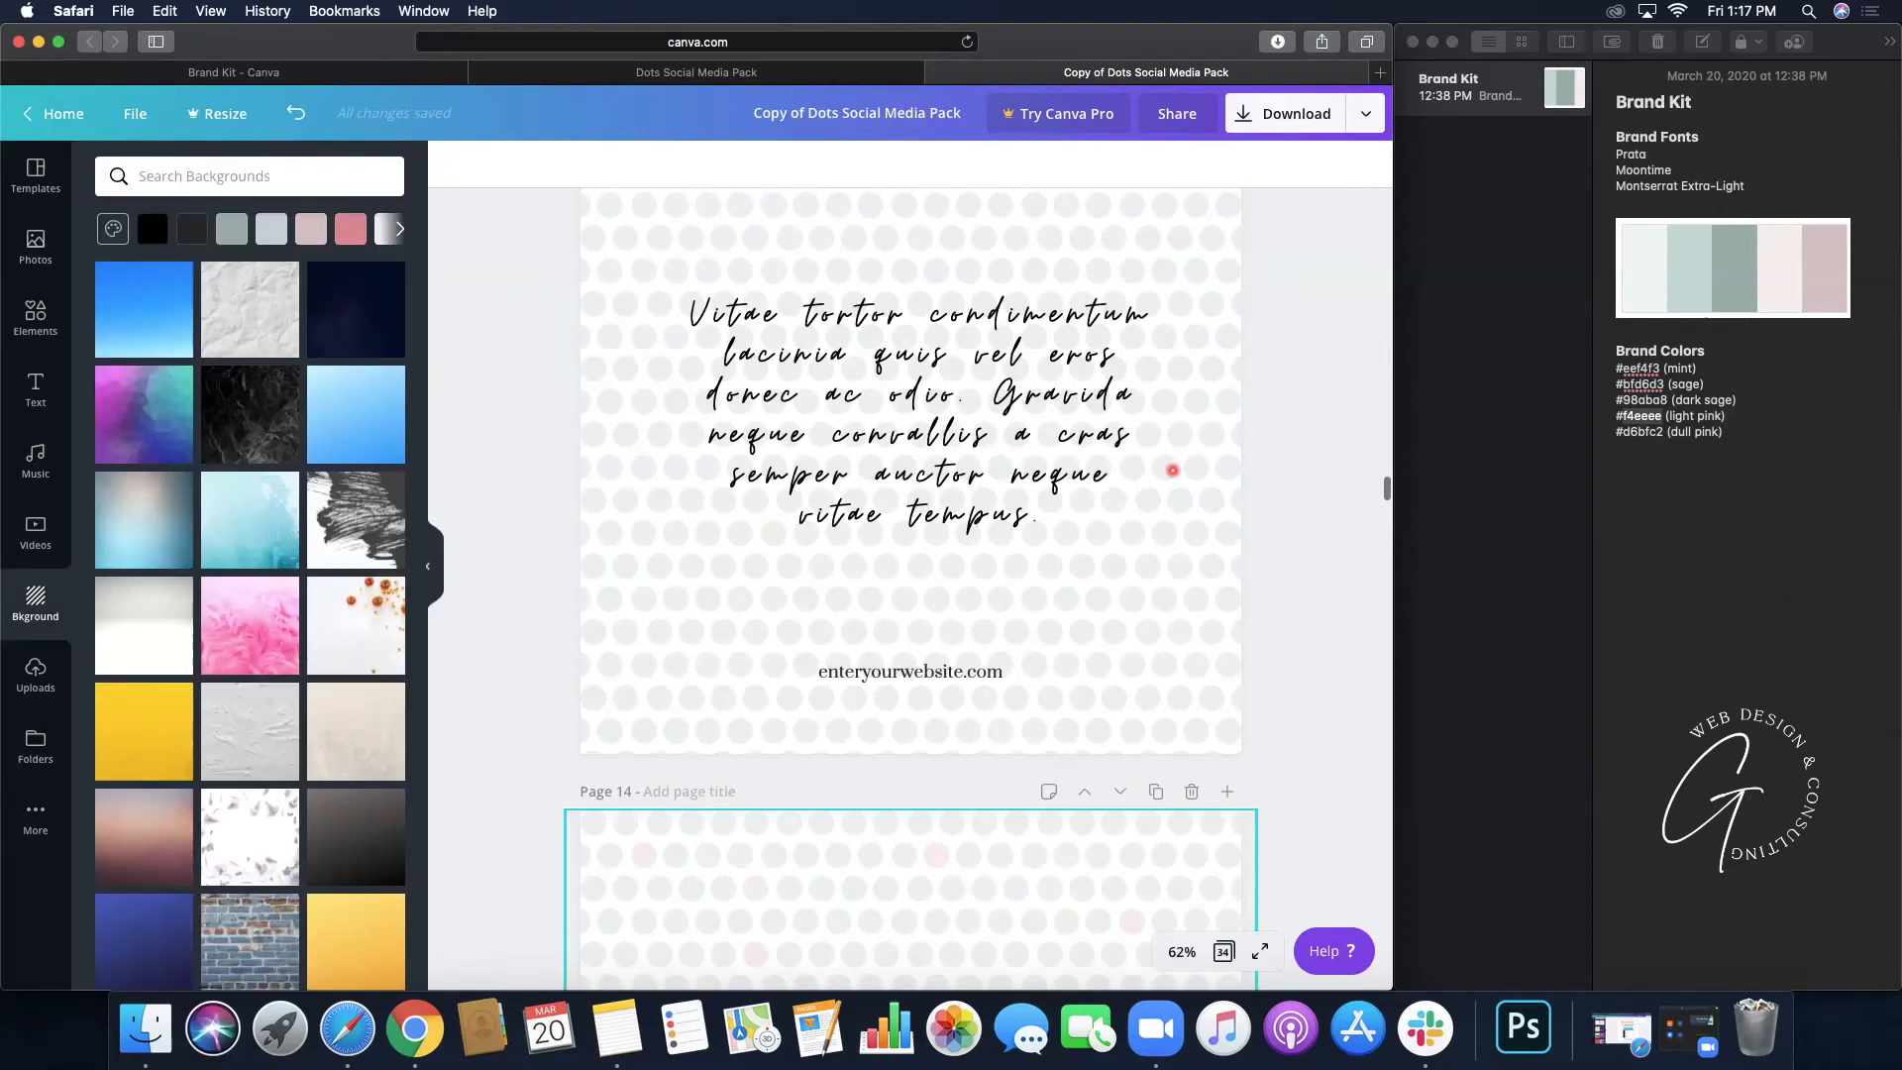
pyautogui.scroll(1, 1172, 470)
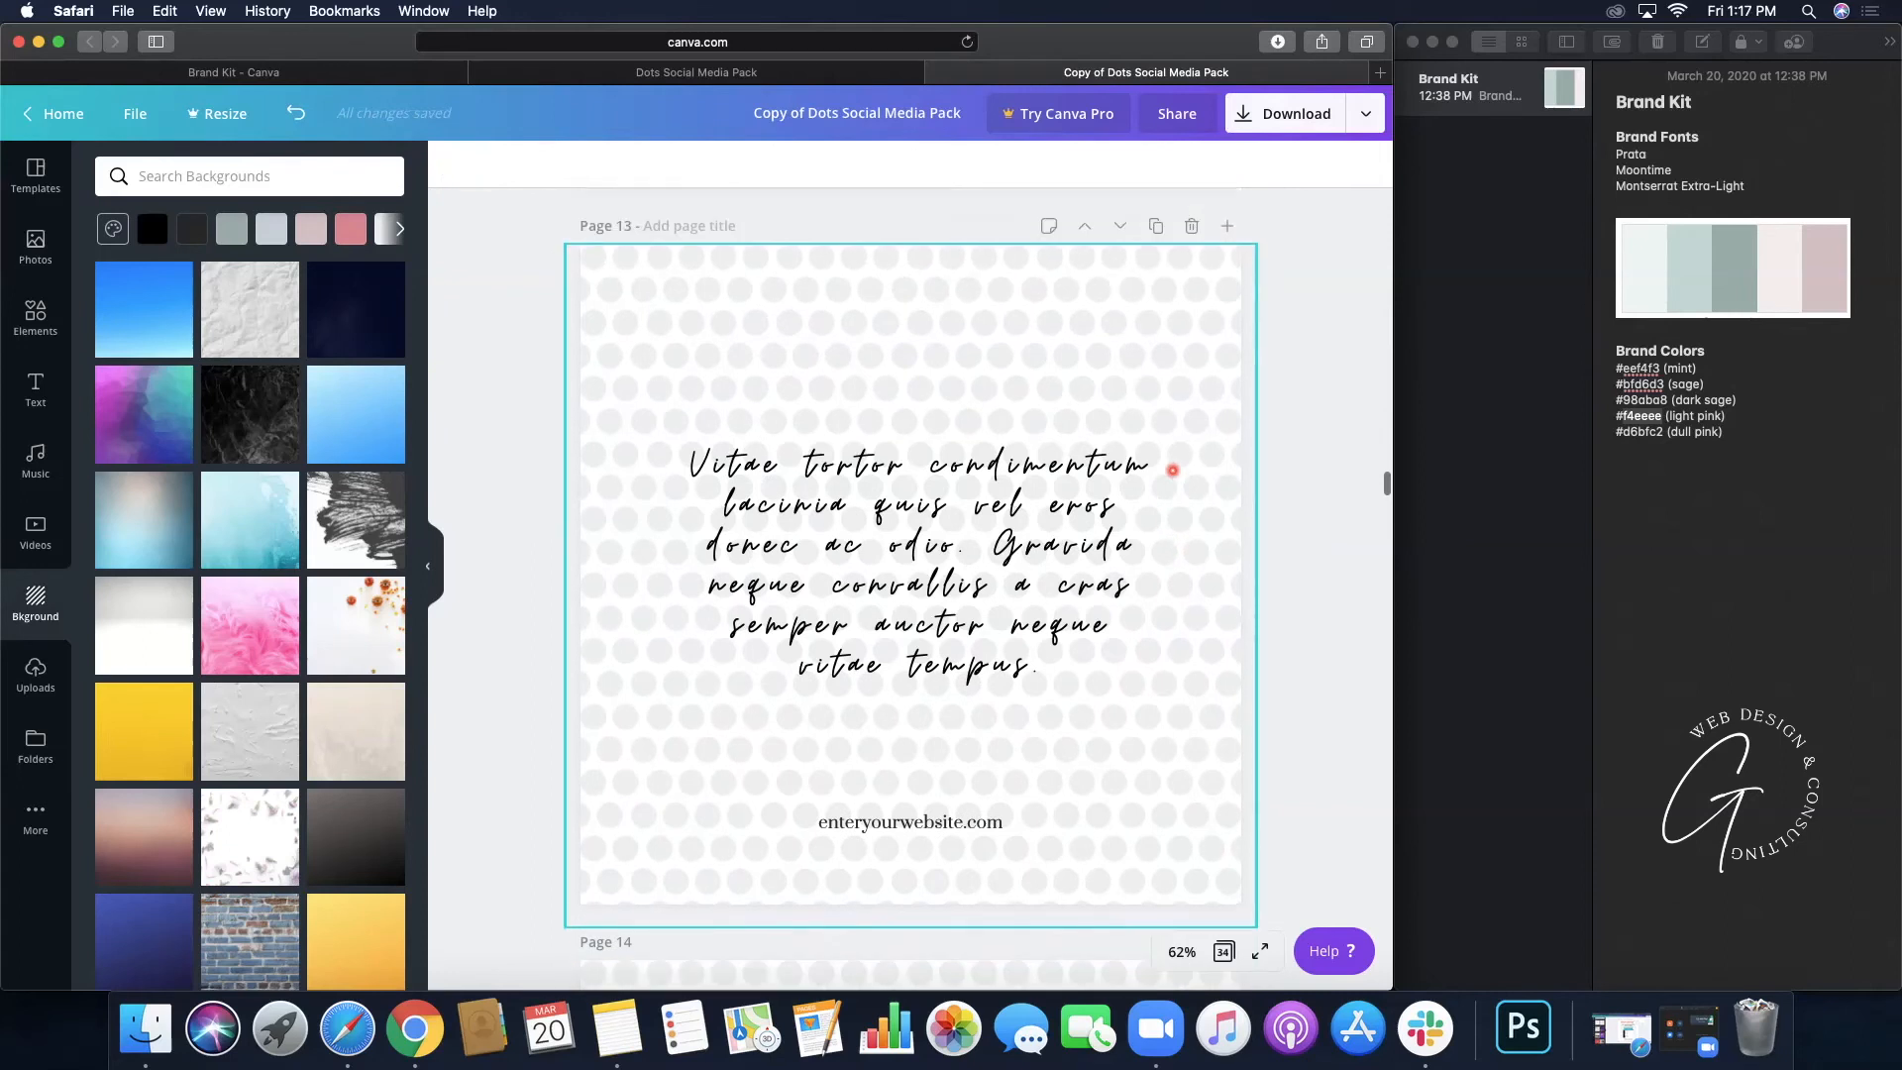
pyautogui.click(628, 72)
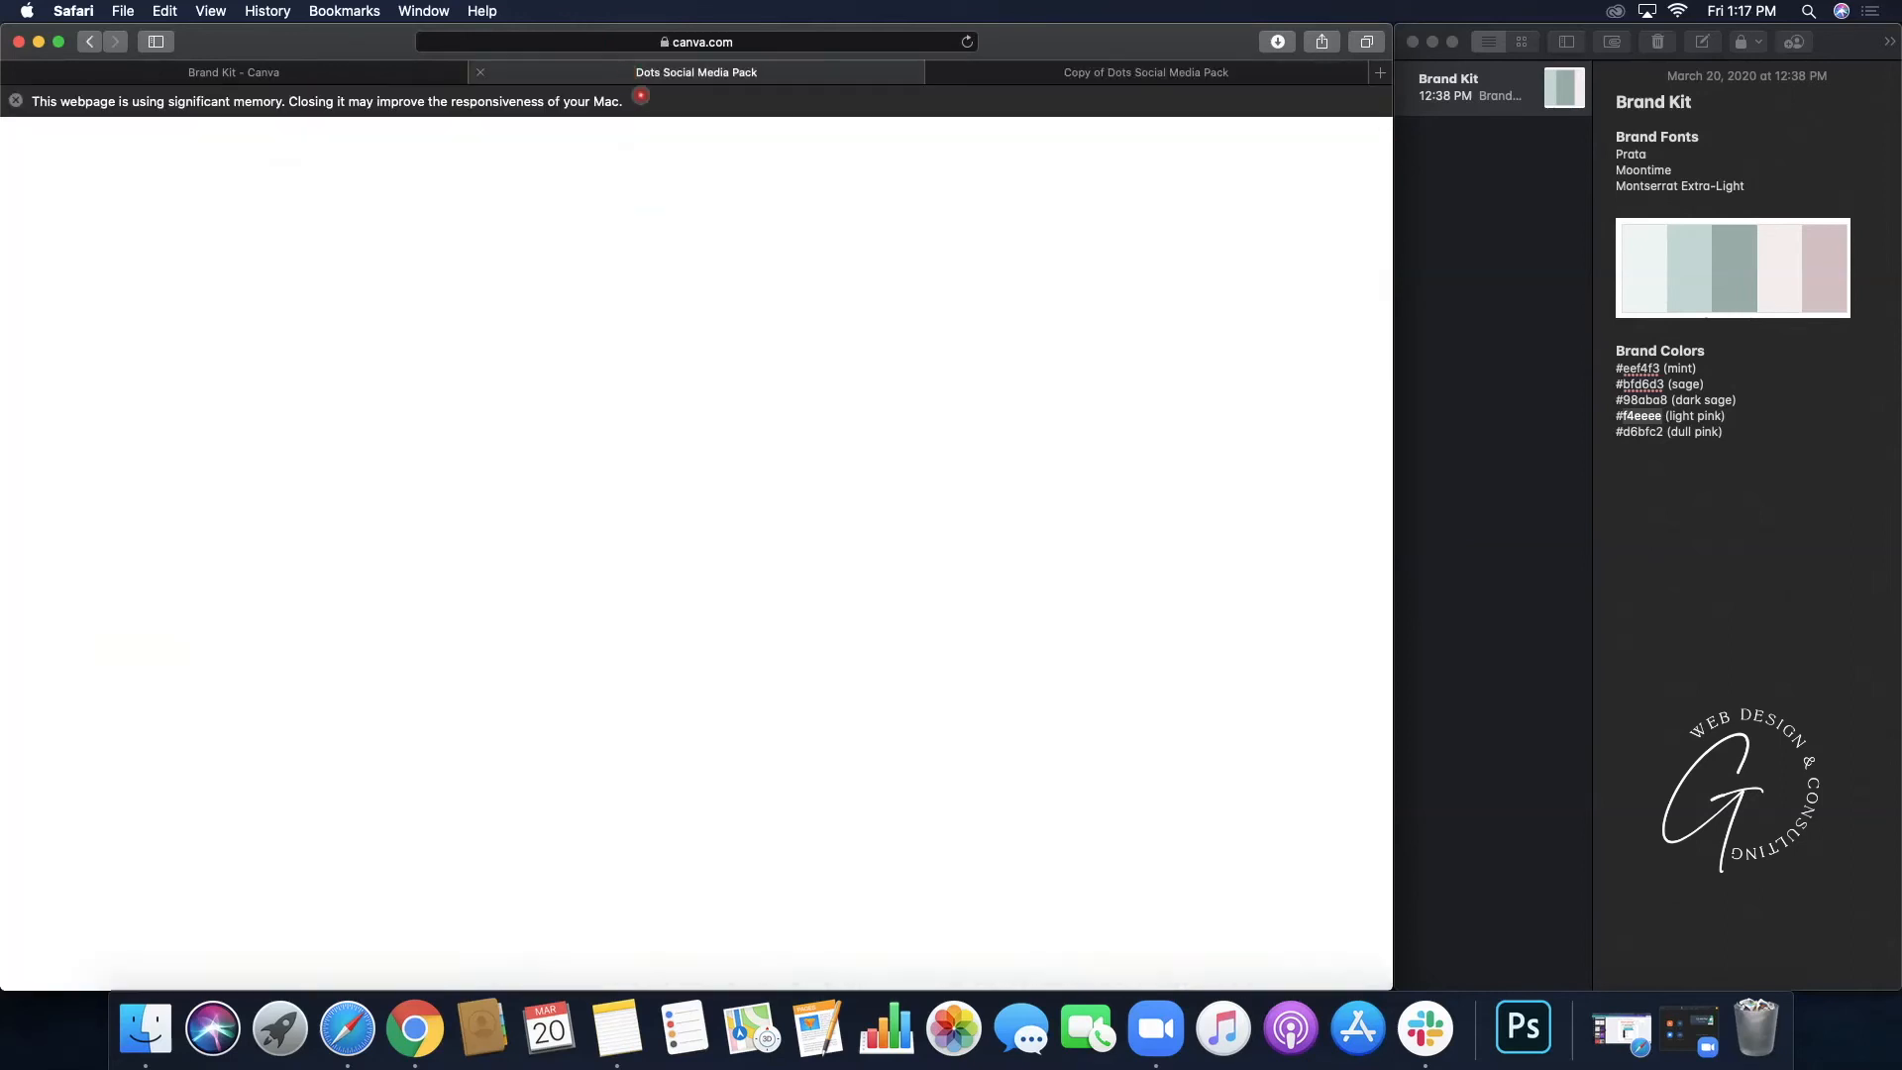
pyautogui.scroll(-3, 733, 441)
pyautogui.scroll(-12, 730, 446)
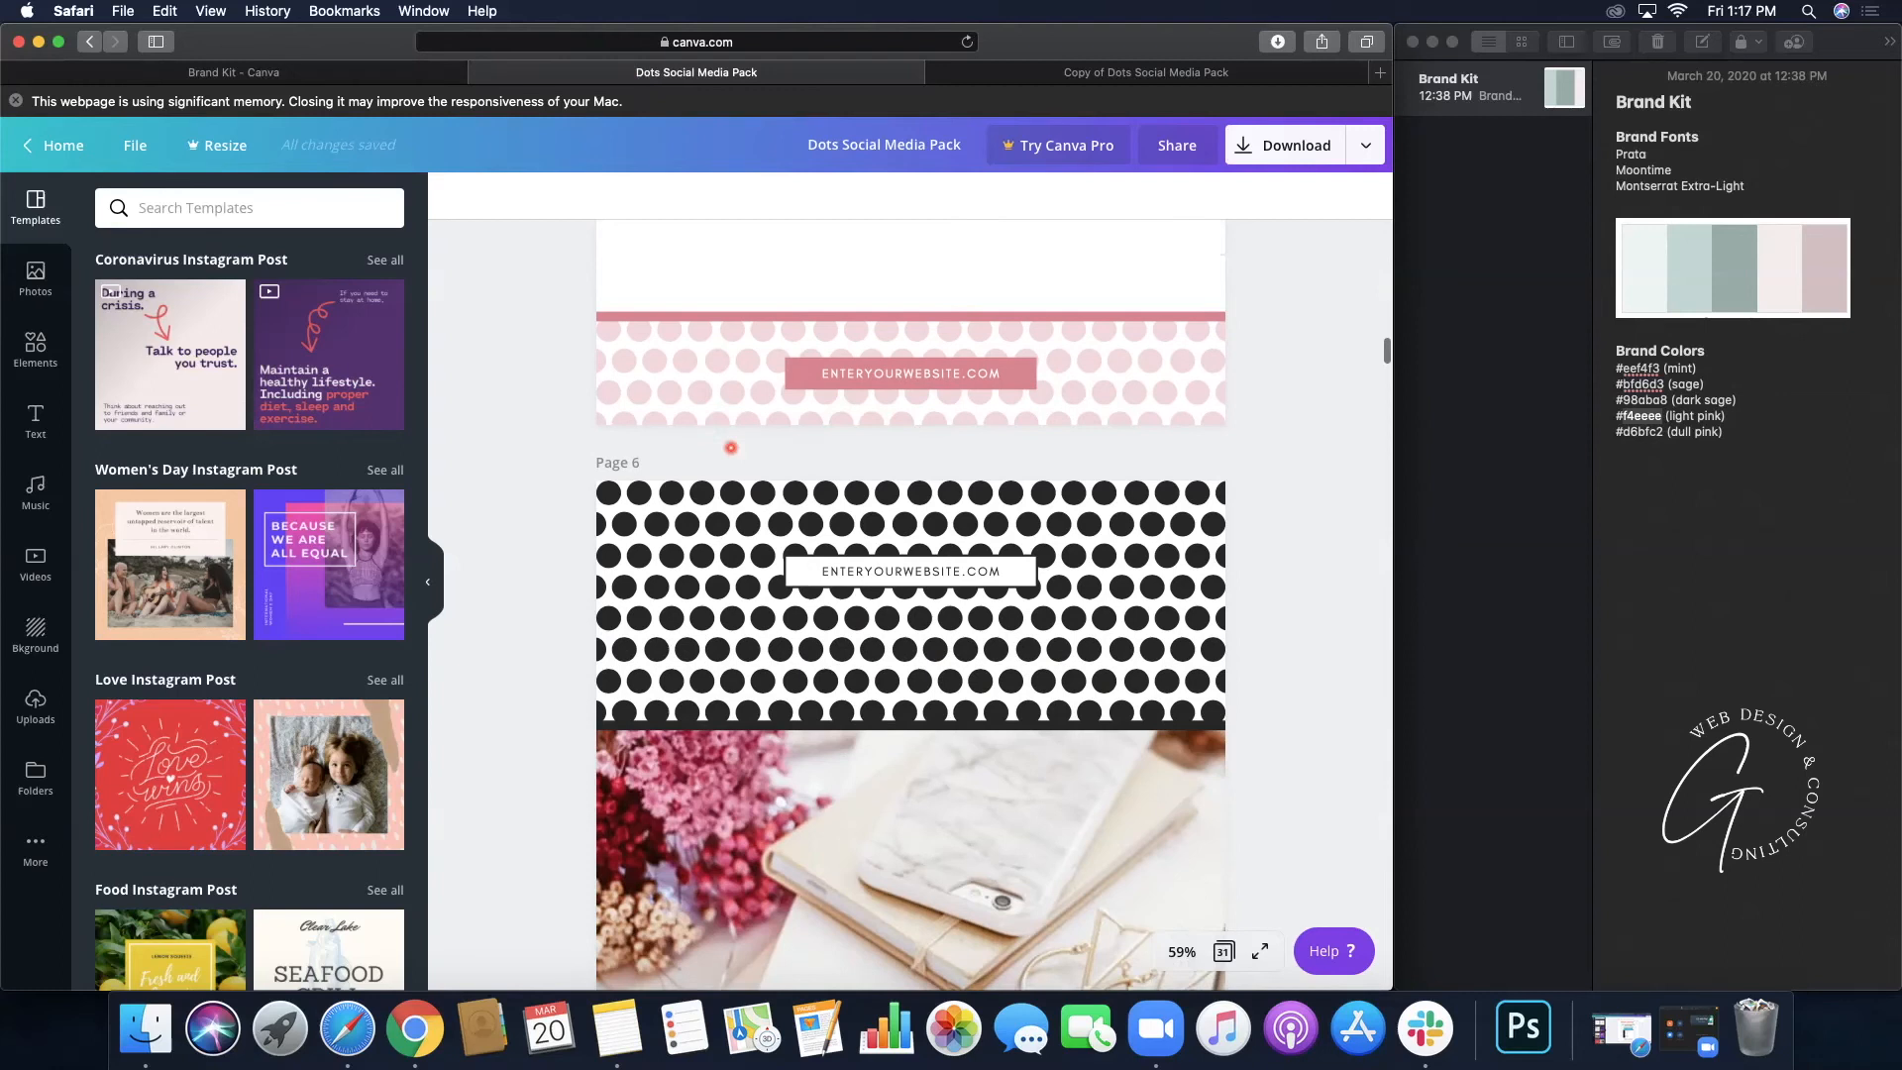
pyautogui.scroll(-15, 730, 447)
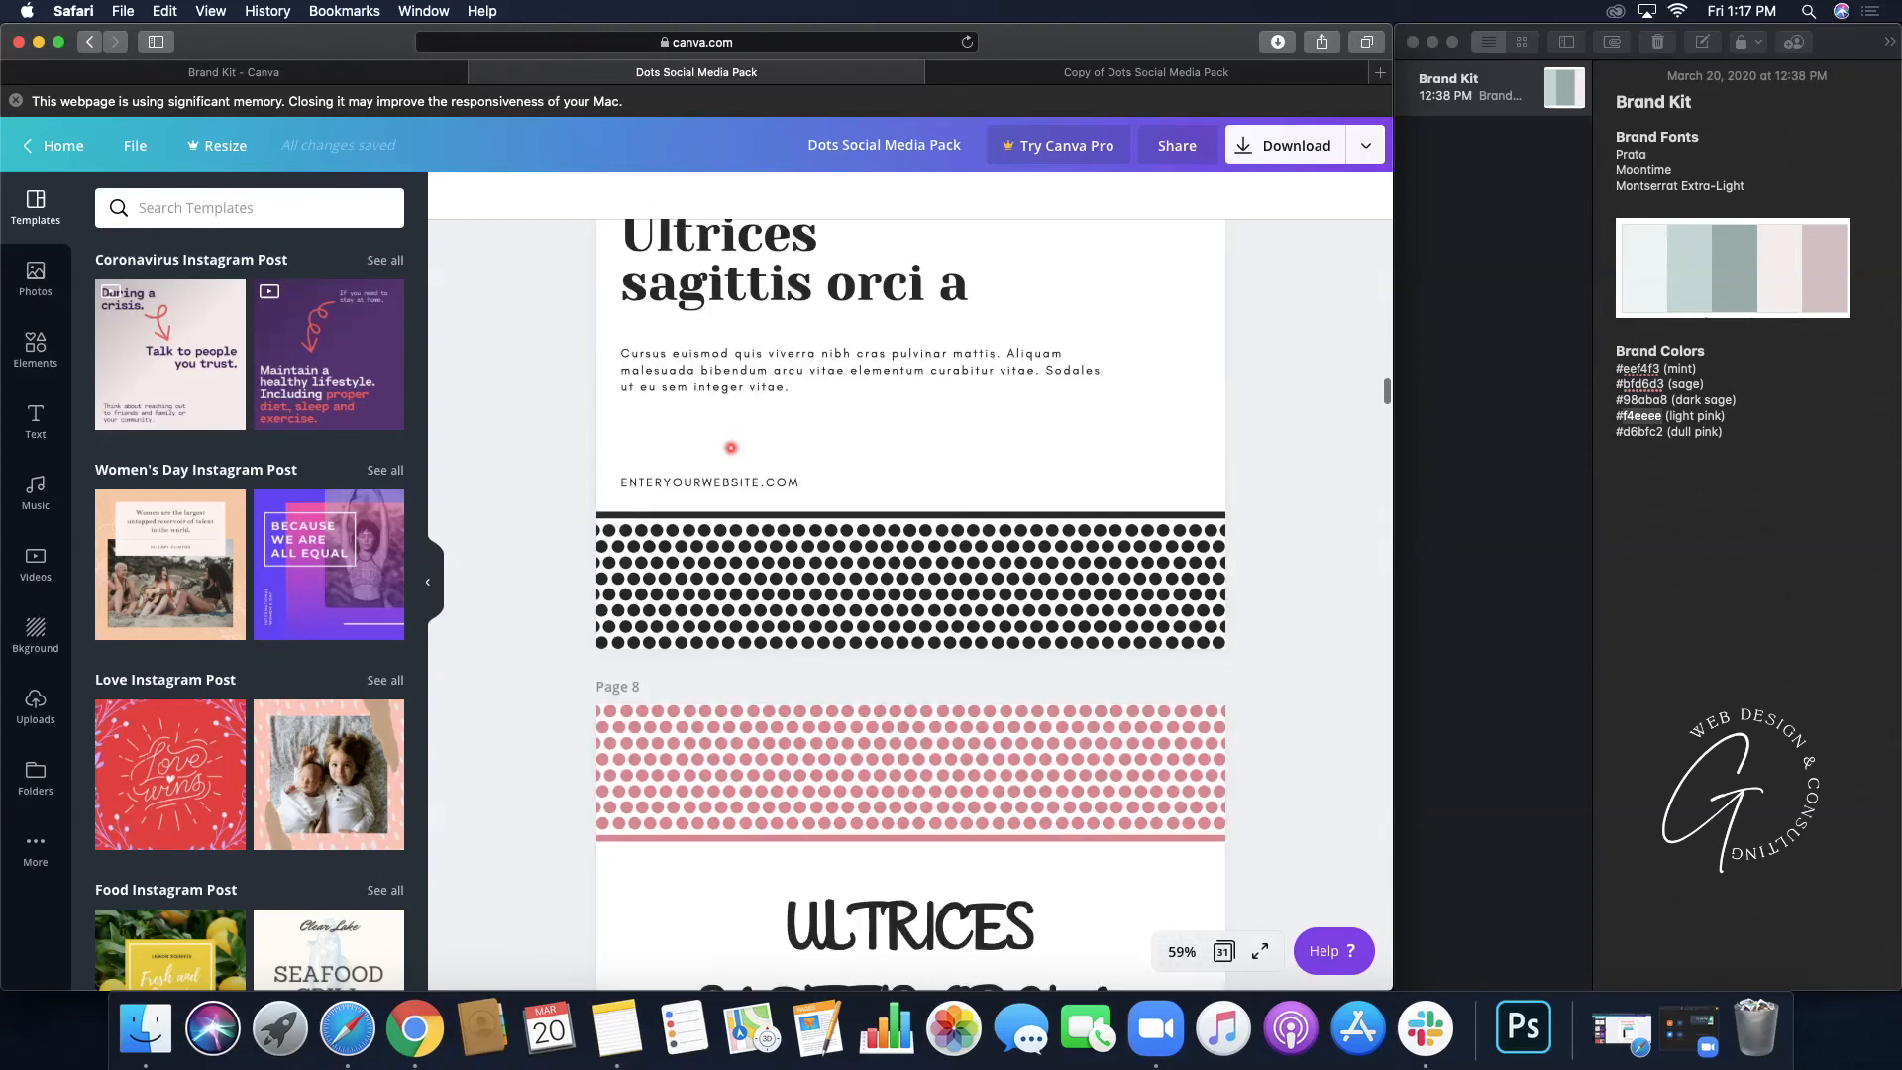
pyautogui.scroll(-10, 730, 448)
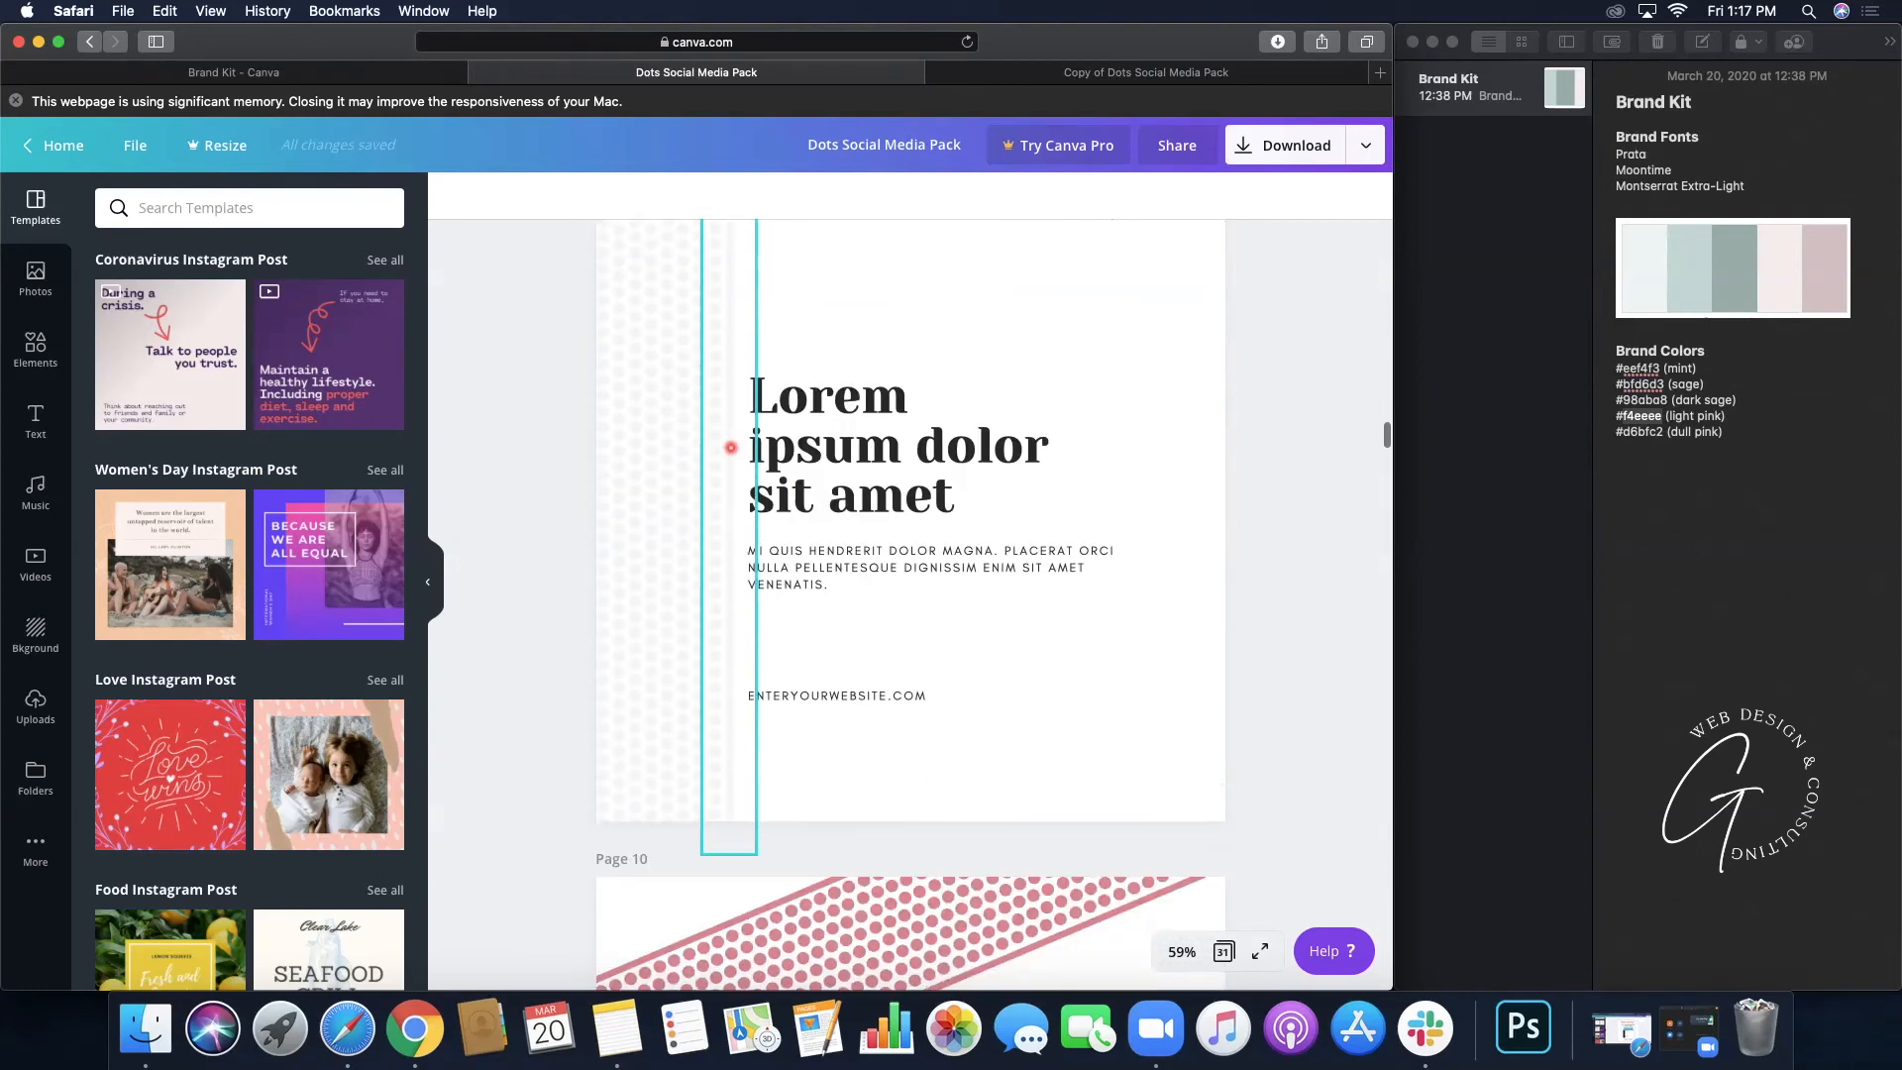
pyautogui.scroll(-5, 730, 446)
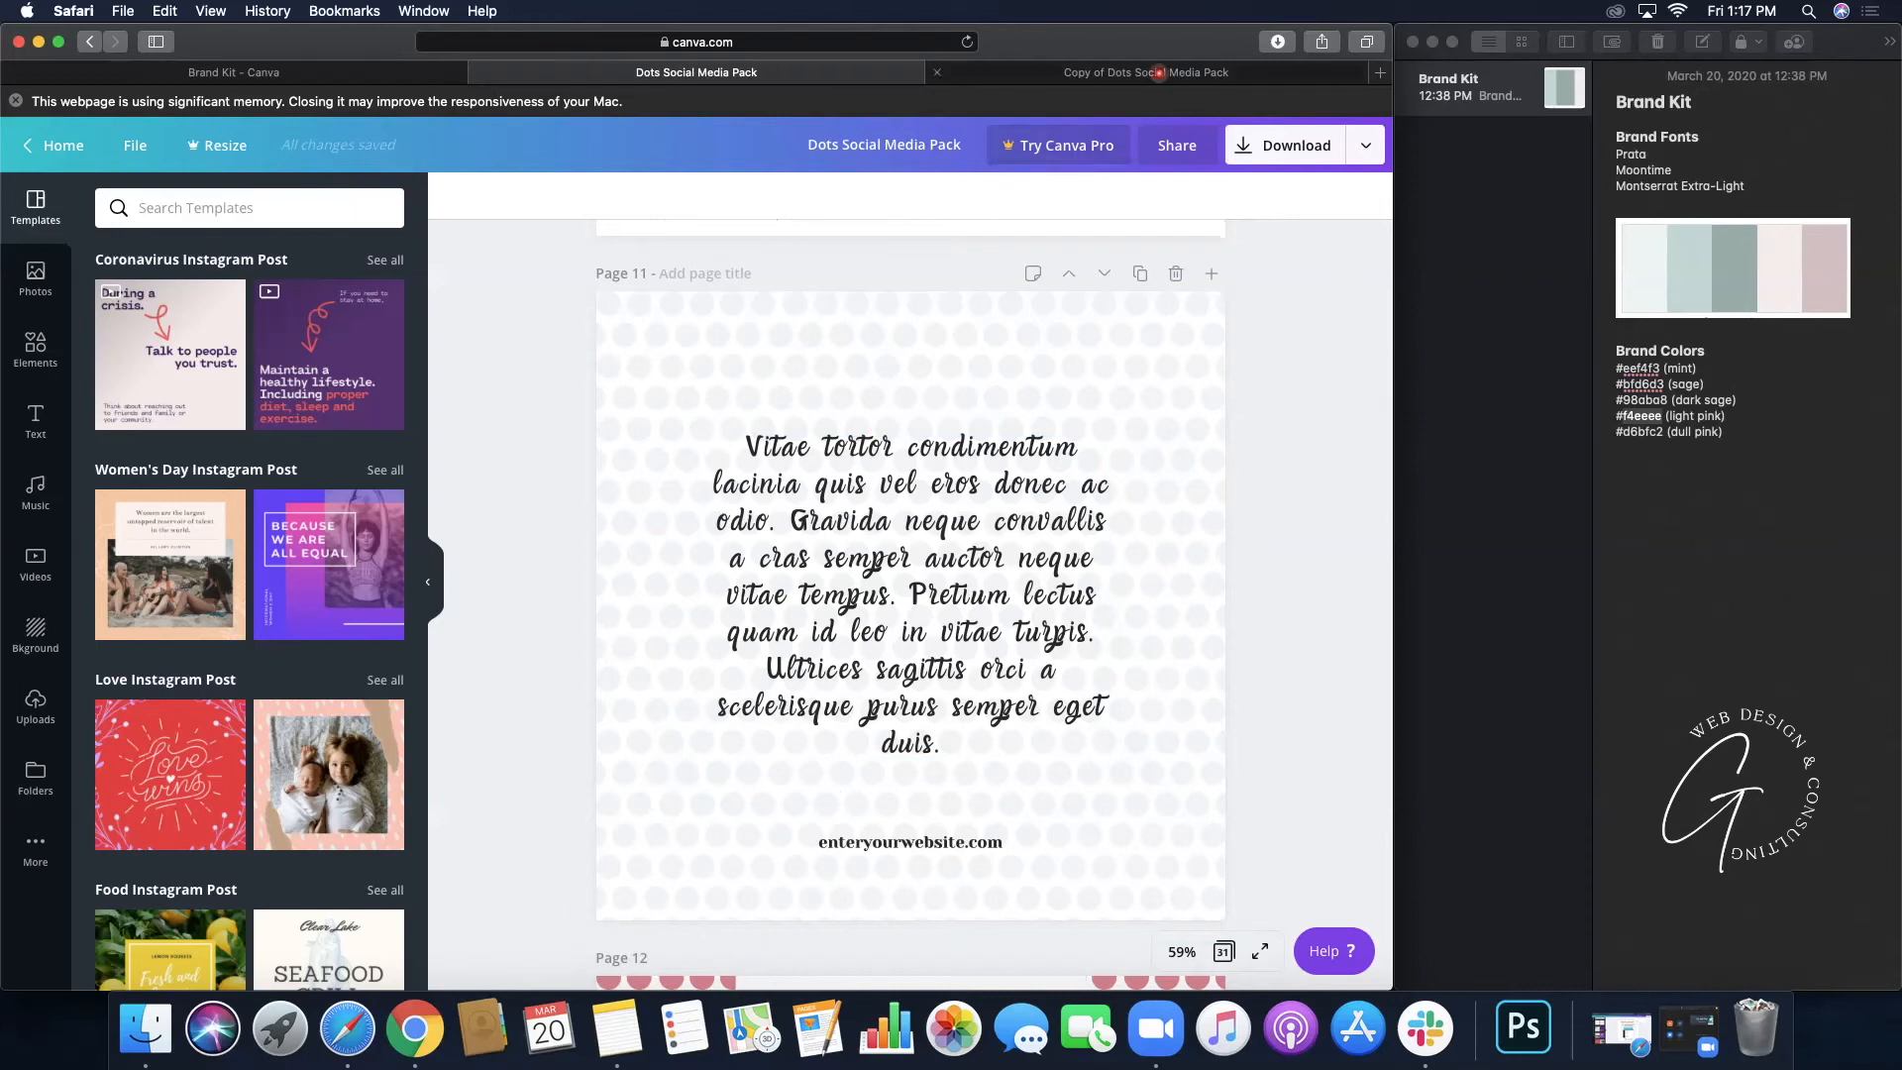
pyautogui.click(1159, 75)
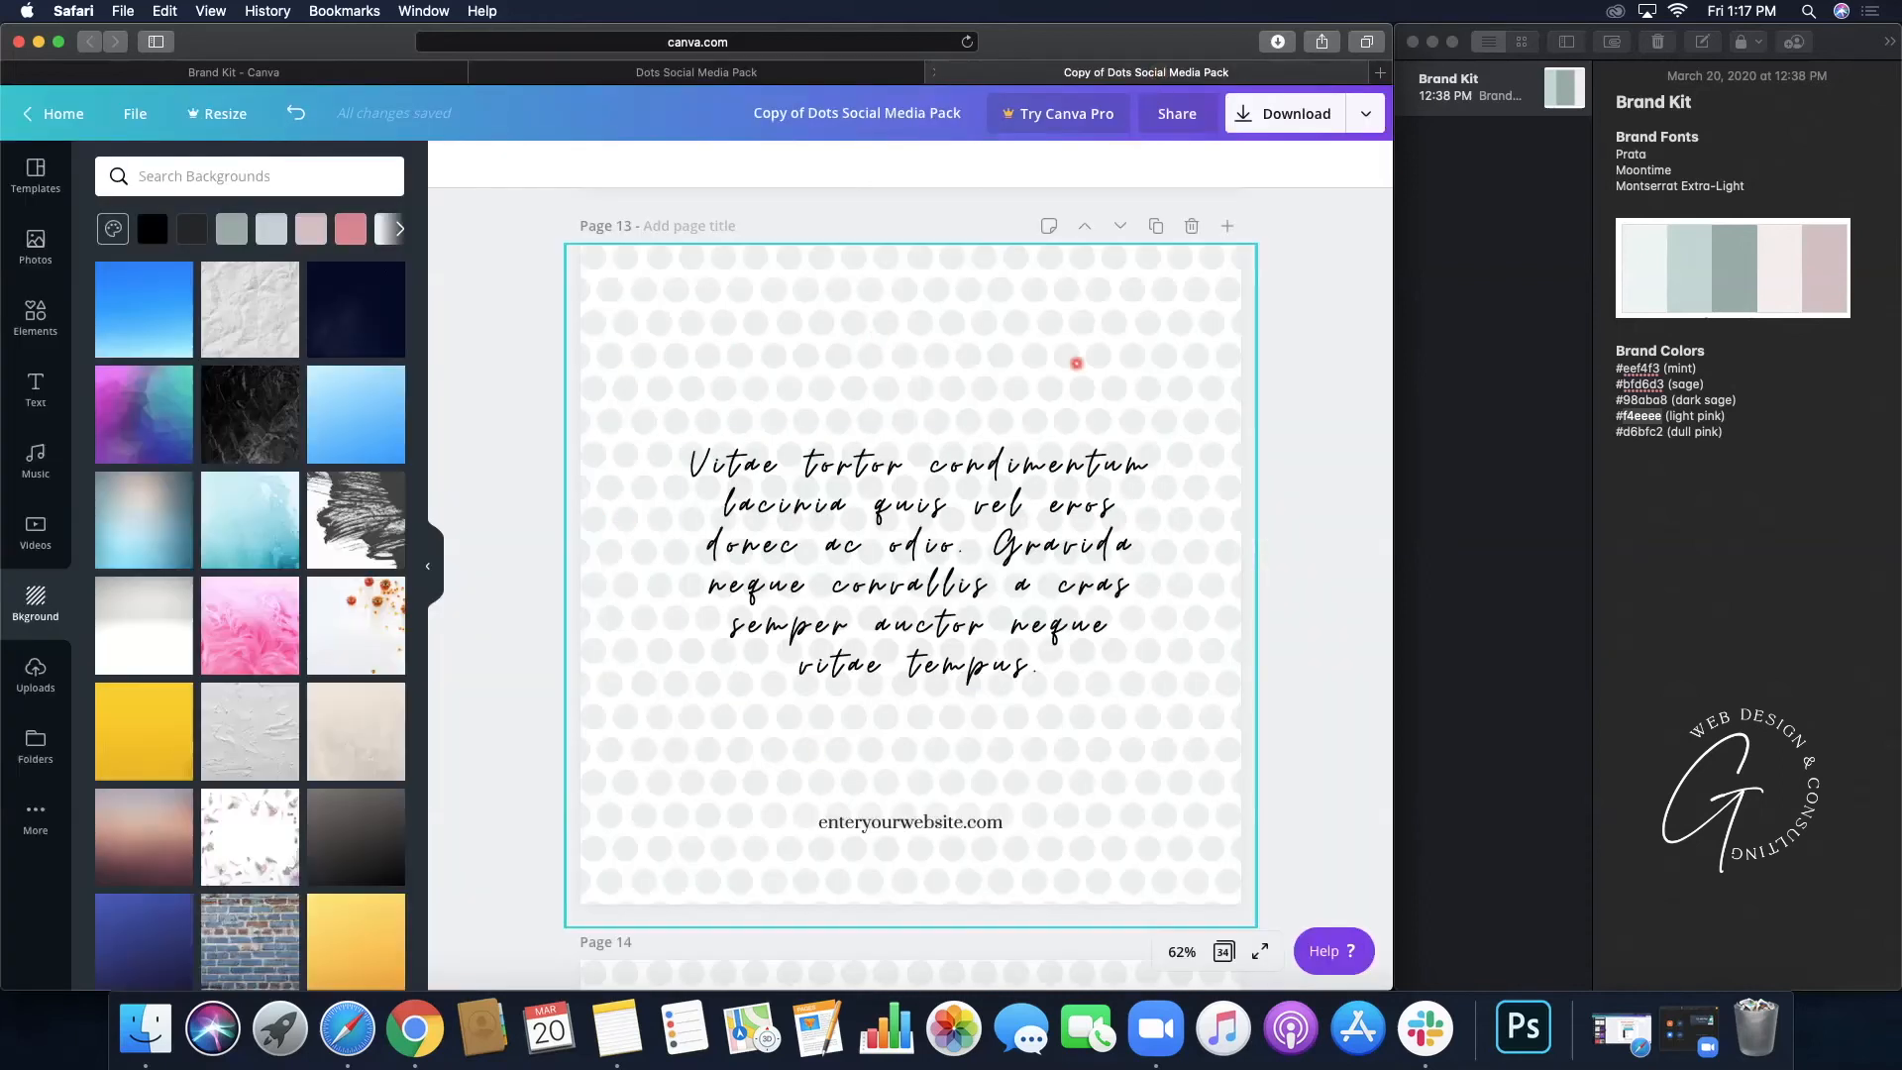
# - Scroll the copy from Page 13 down to Page 19's sage 'Lorem ipsum dolor sit amet' design
pyautogui.scroll(-3, 971, 702)
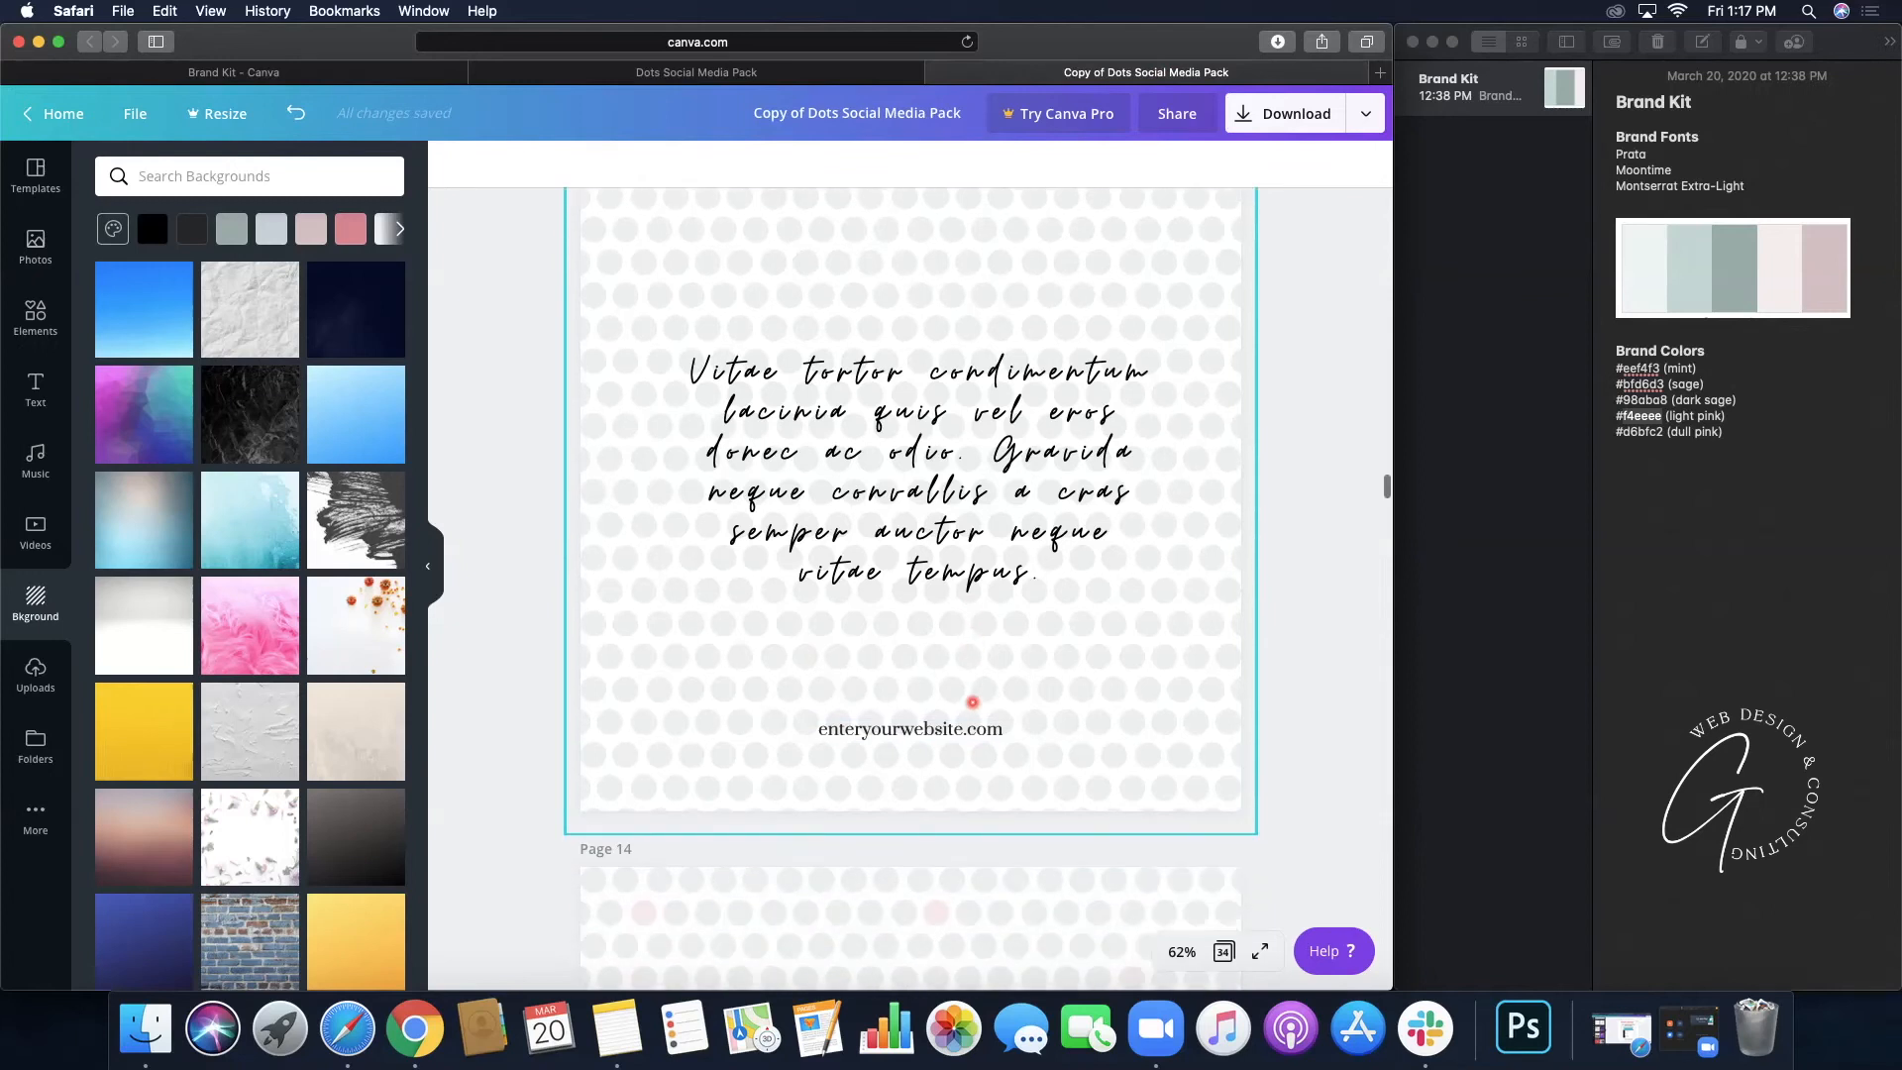
pyautogui.scroll(-8, 971, 702)
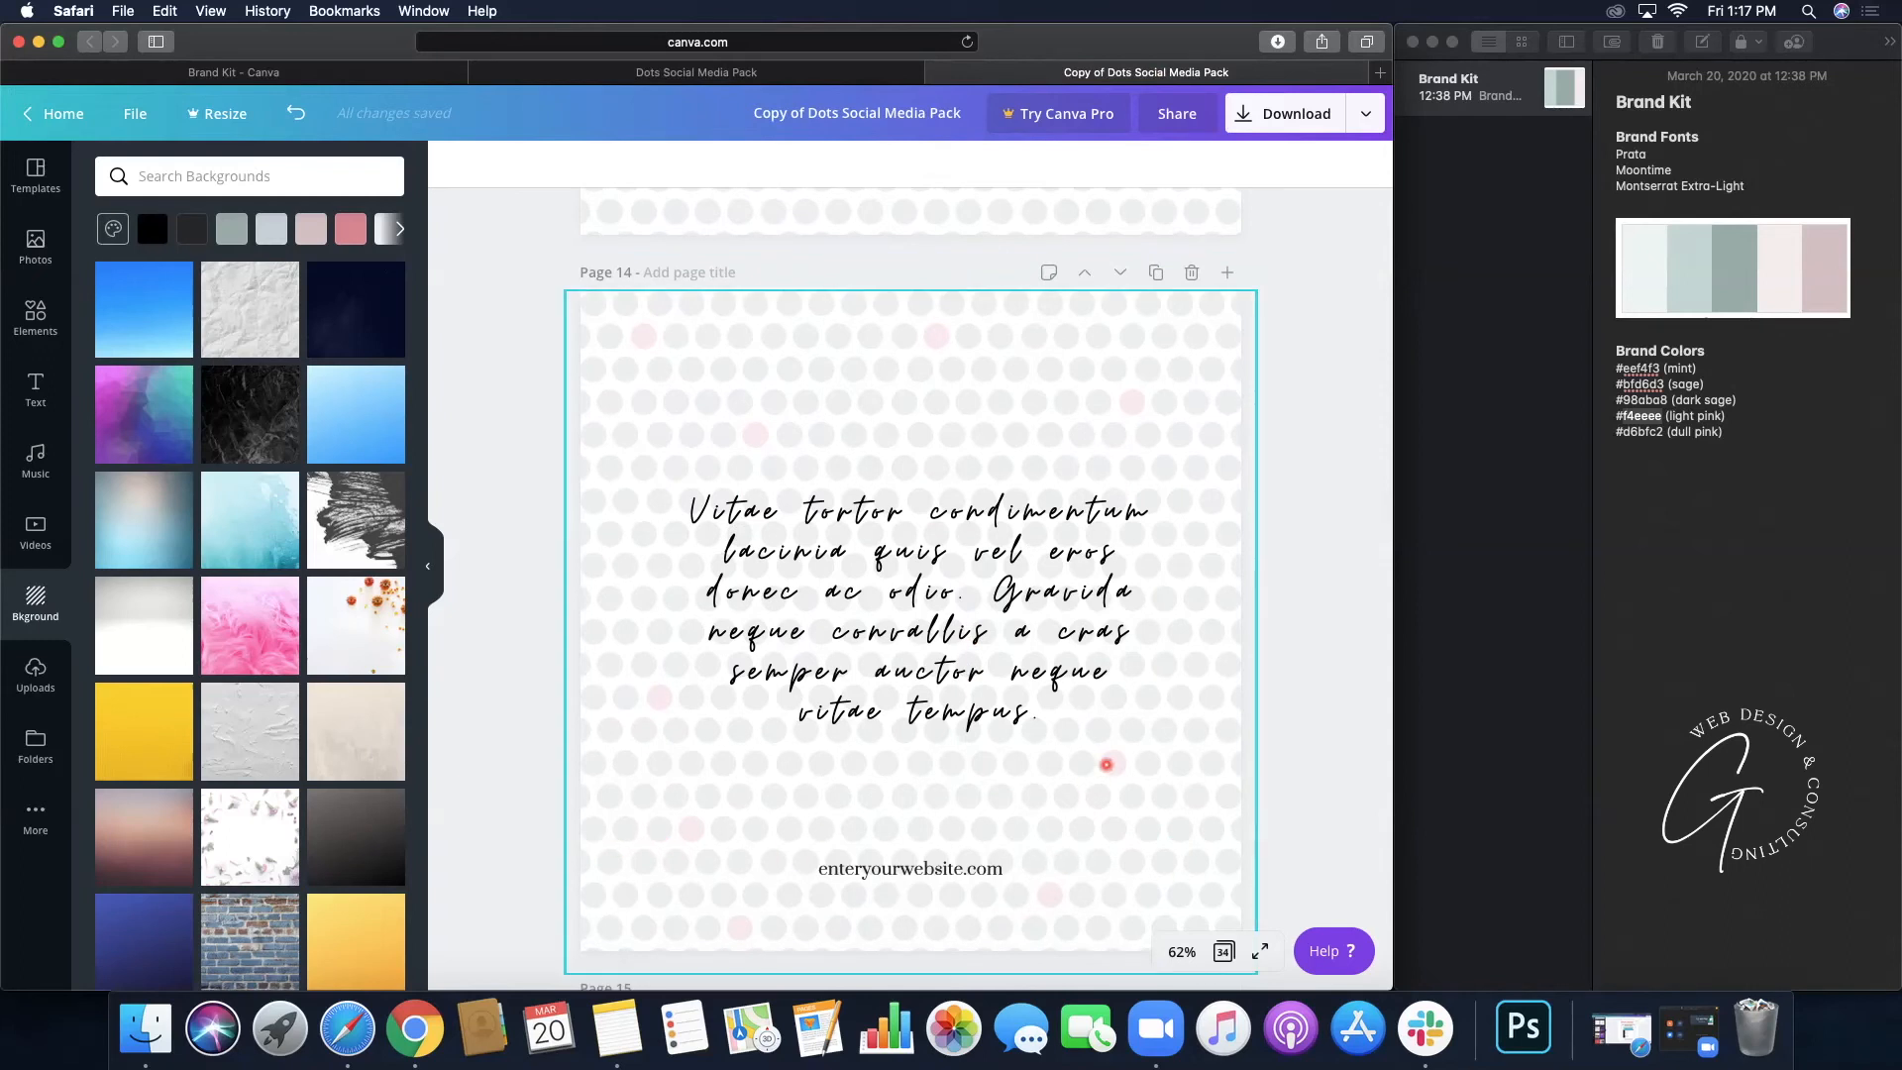
pyautogui.scroll(-5, 1105, 765)
pyautogui.scroll(-14, 1105, 765)
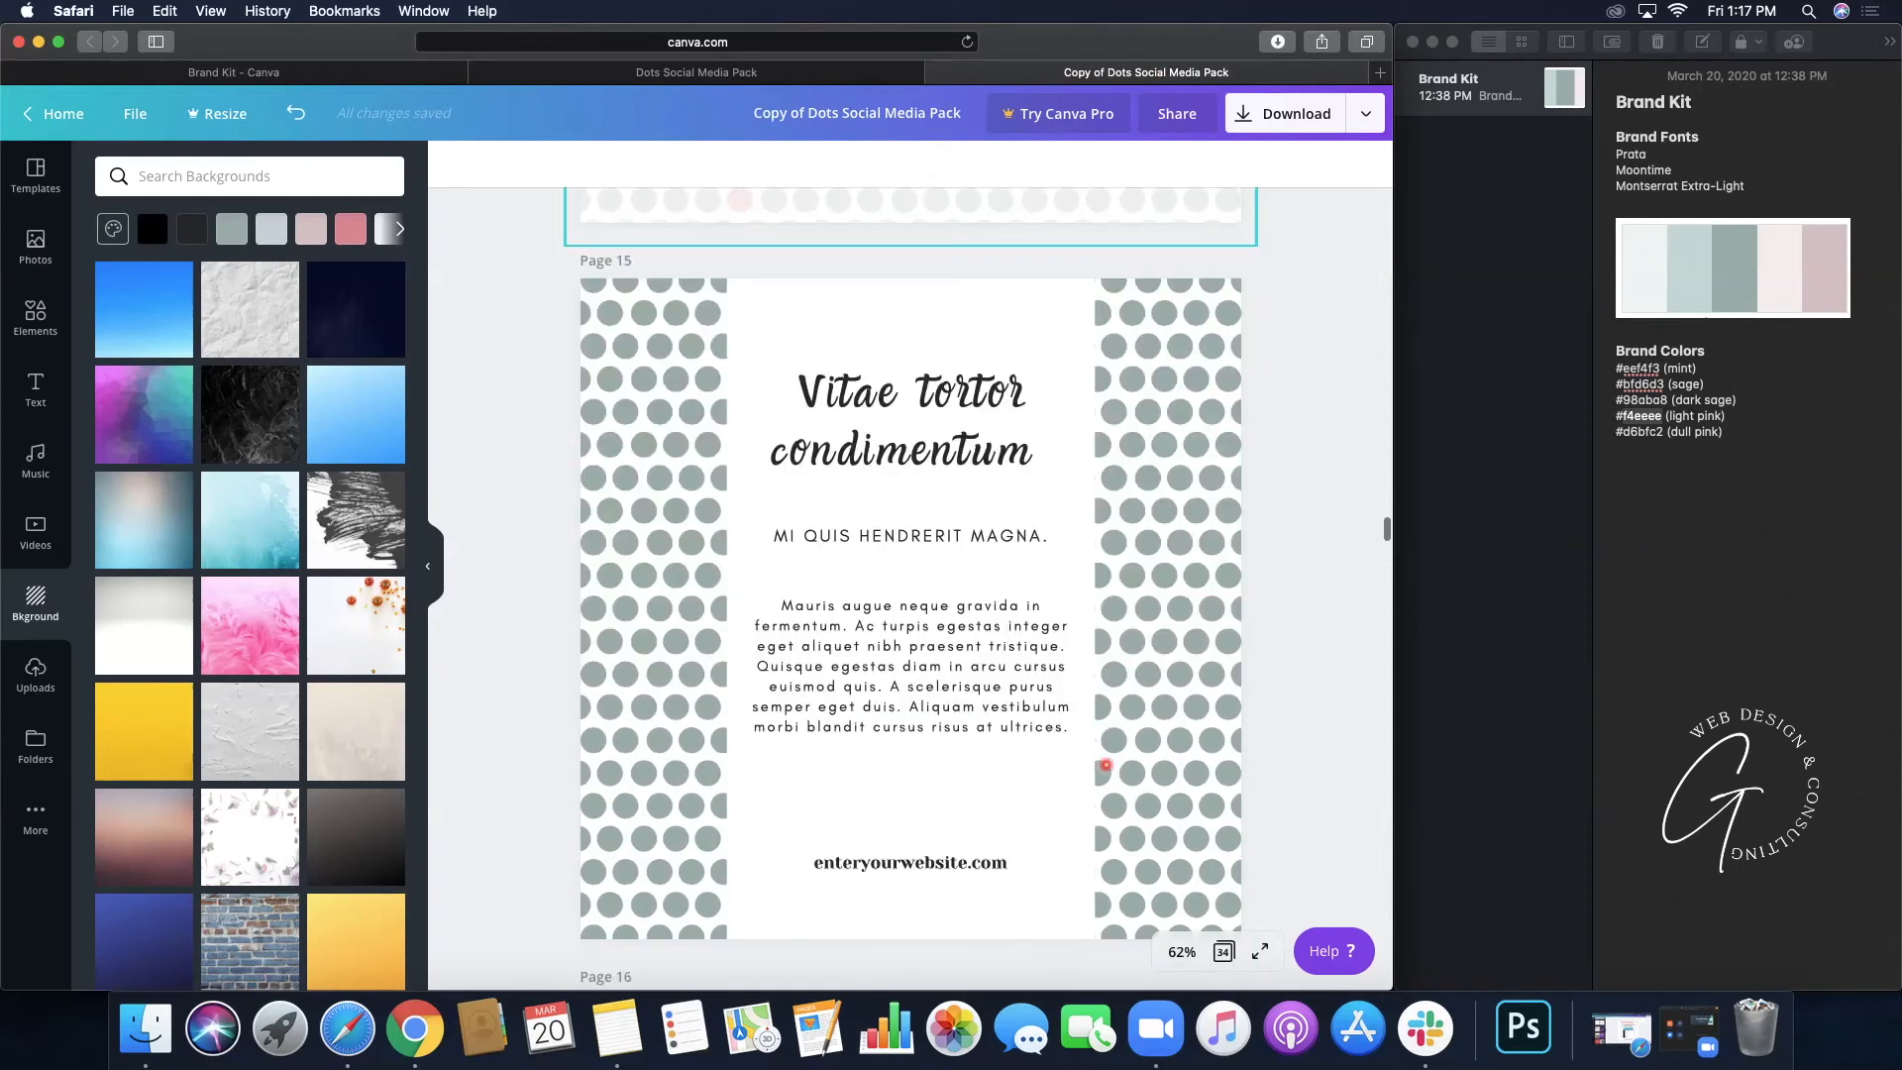
pyautogui.scroll(-14, 1105, 764)
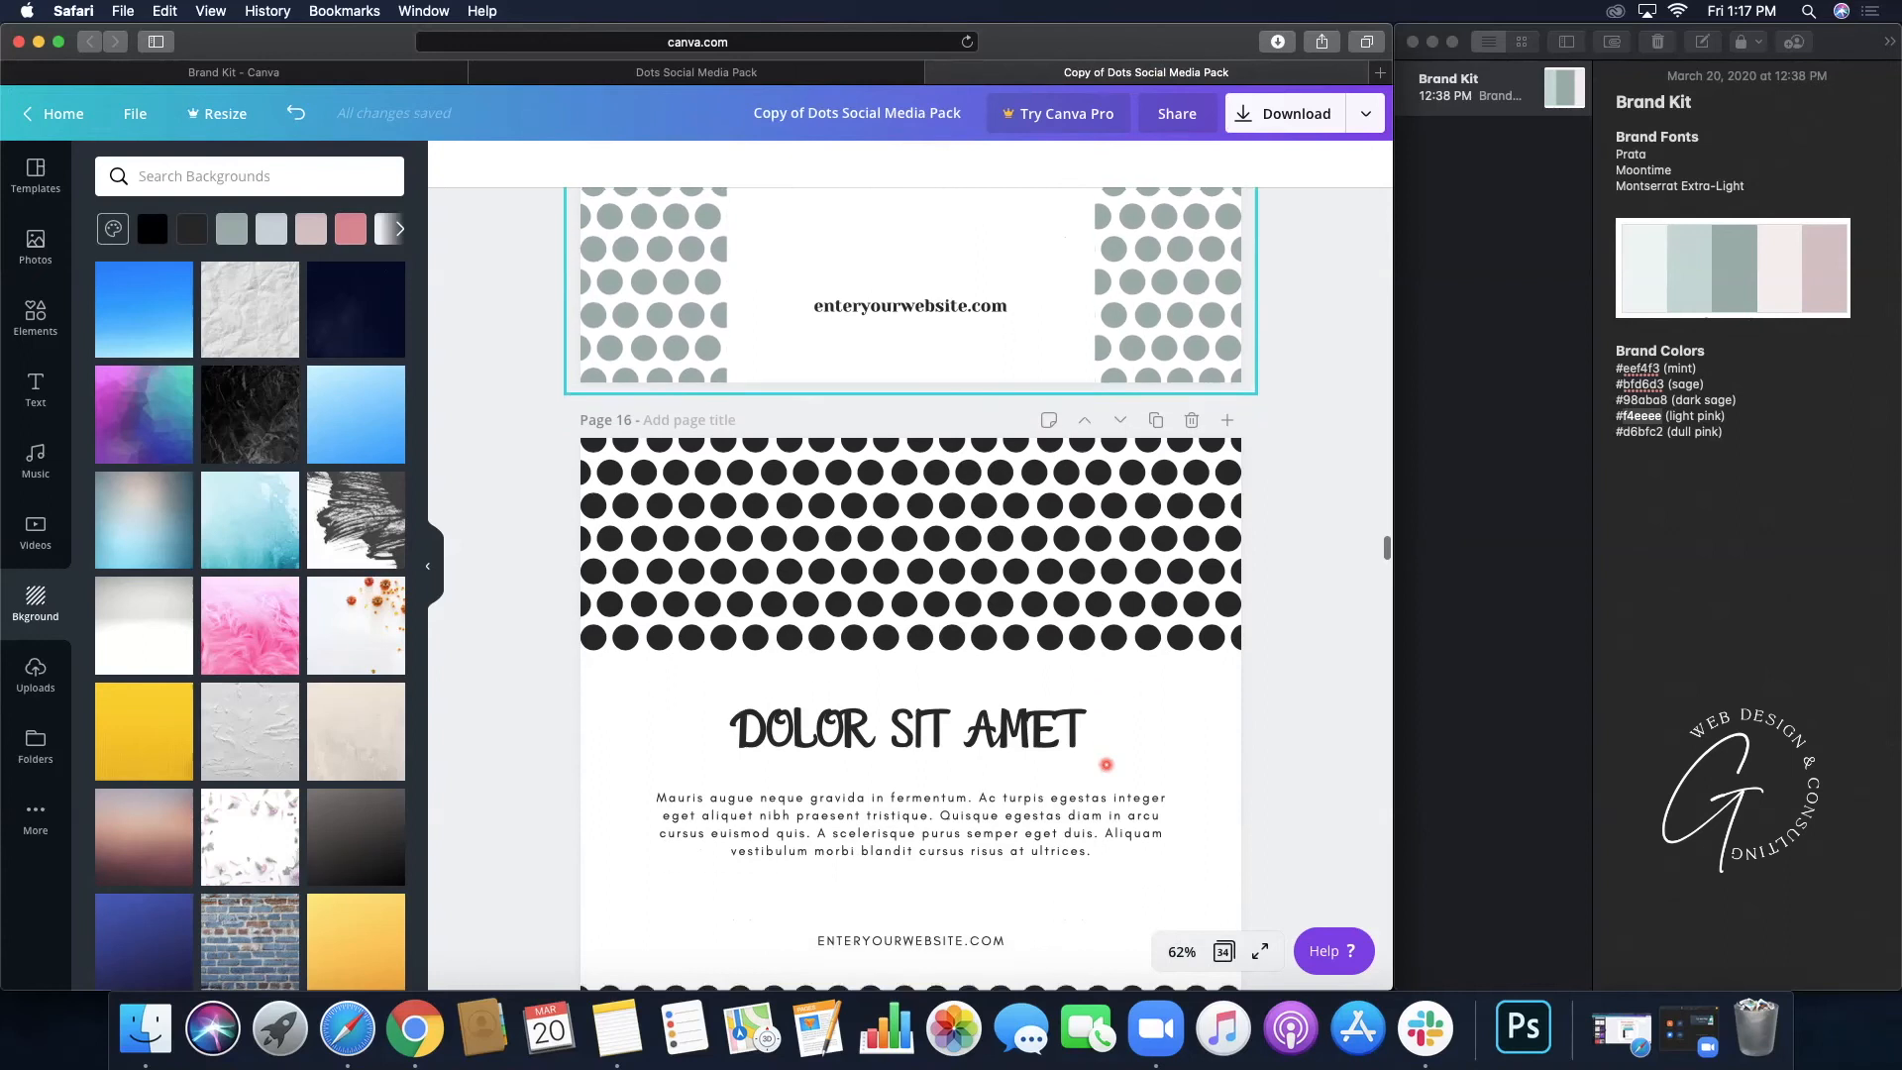
pyautogui.scroll(-5, 1105, 765)
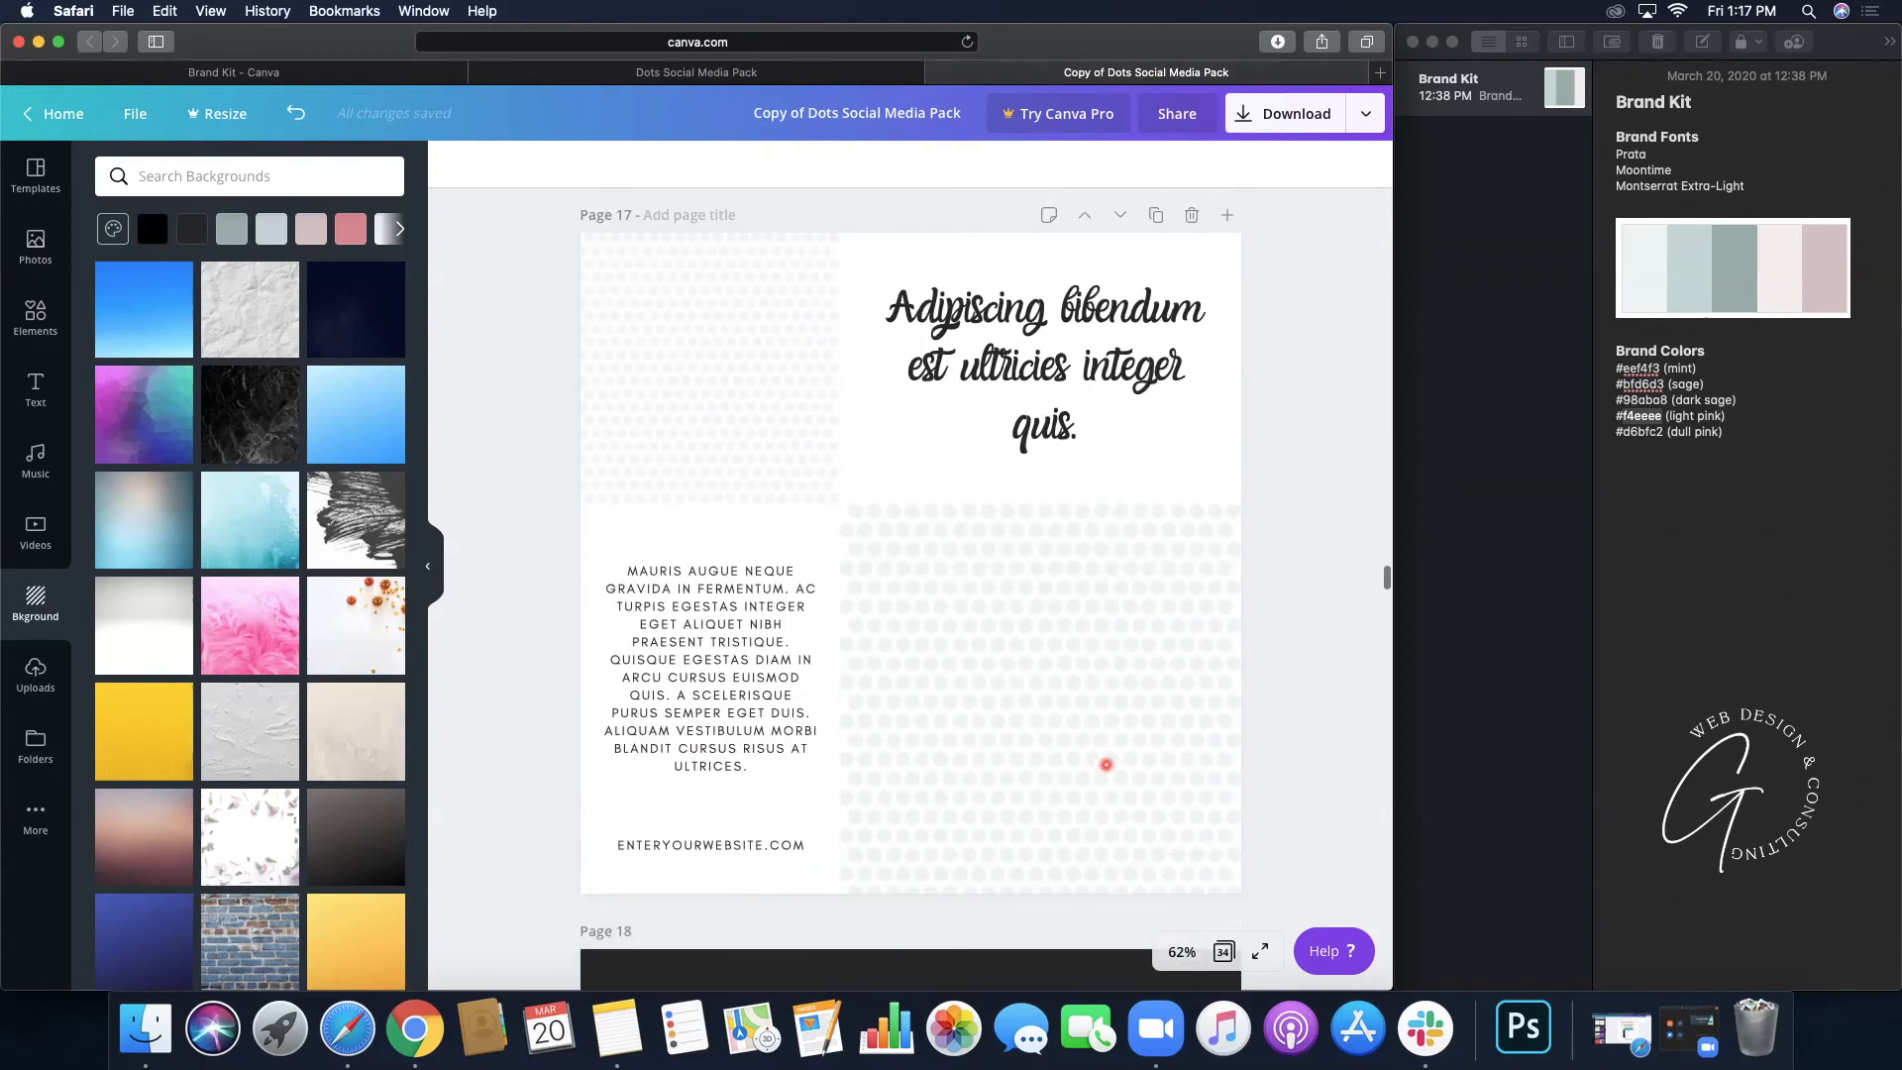
pyautogui.scroll(-13, 1106, 765)
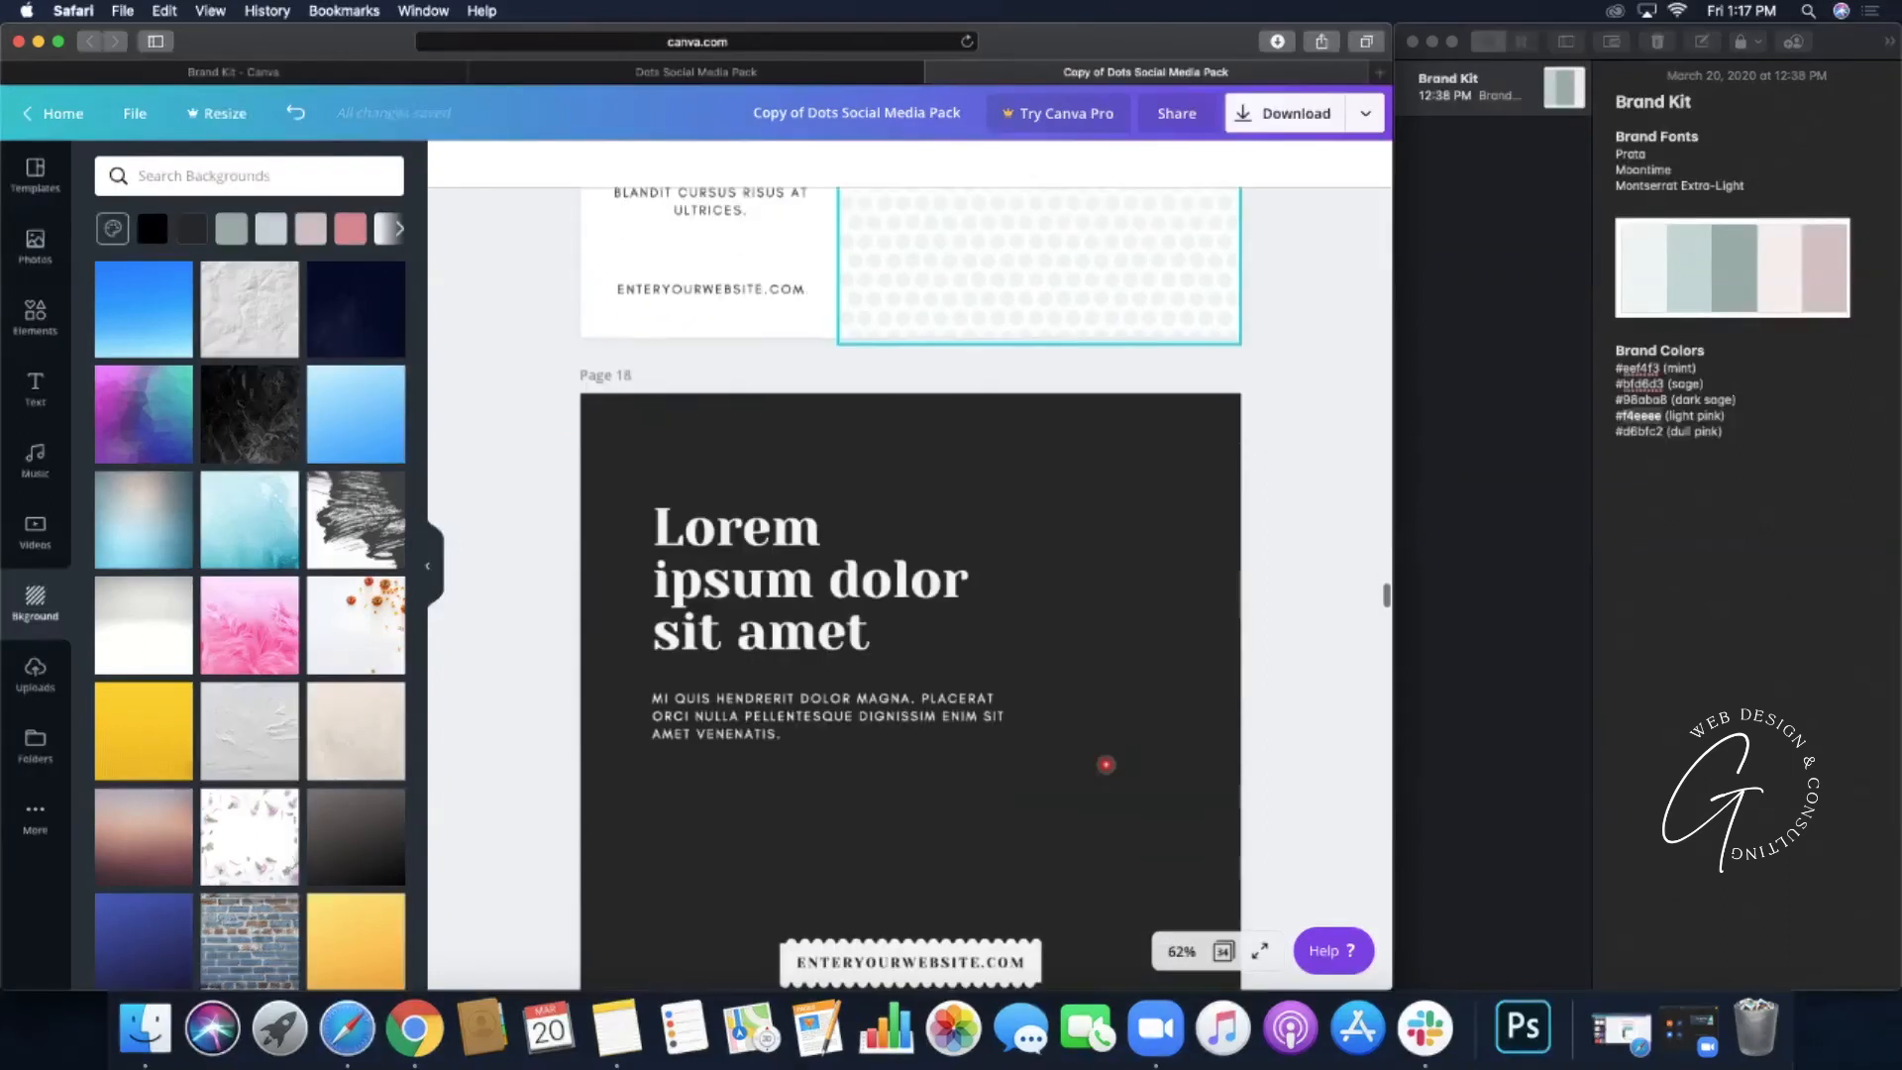
pyautogui.scroll(-7, 1105, 764)
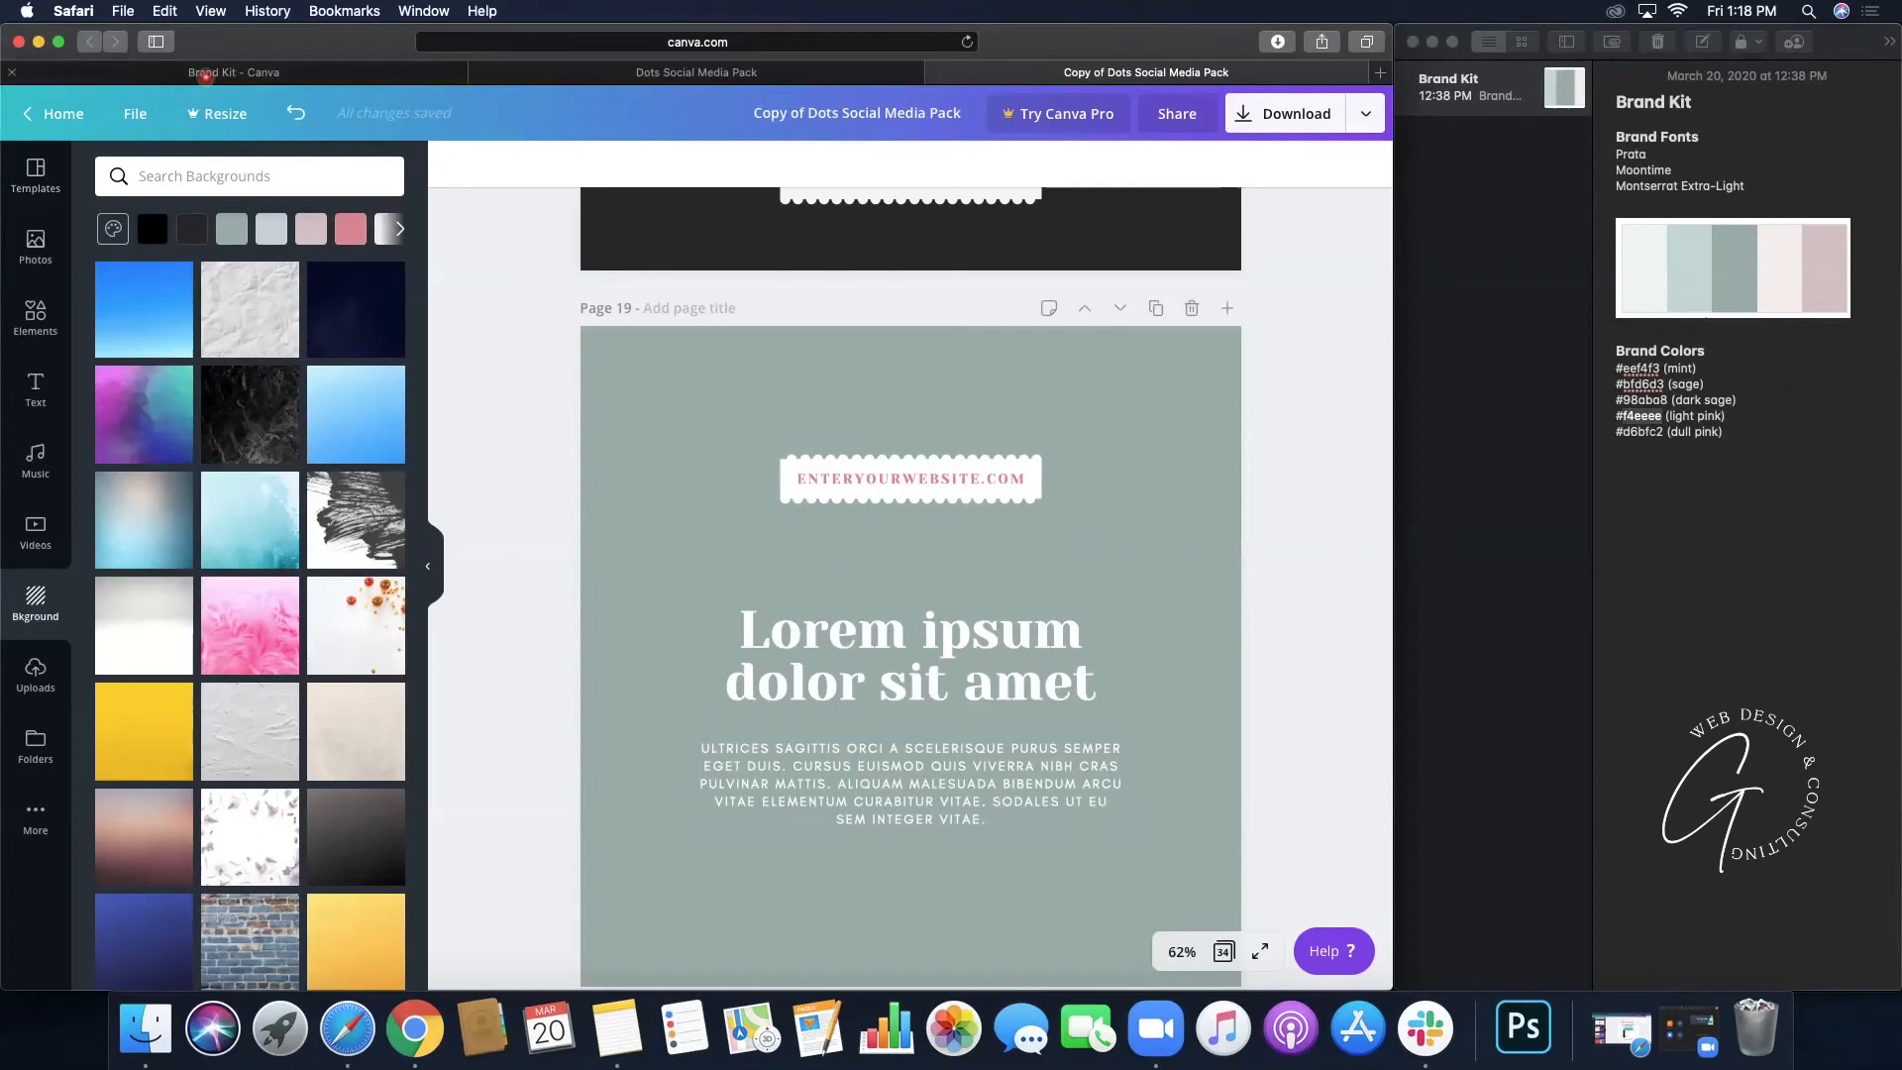
# - In the Brand Kit, try to set the heading font to Prata; it is Pro-only, so dismiss the upsell
pyautogui.click(205, 73)
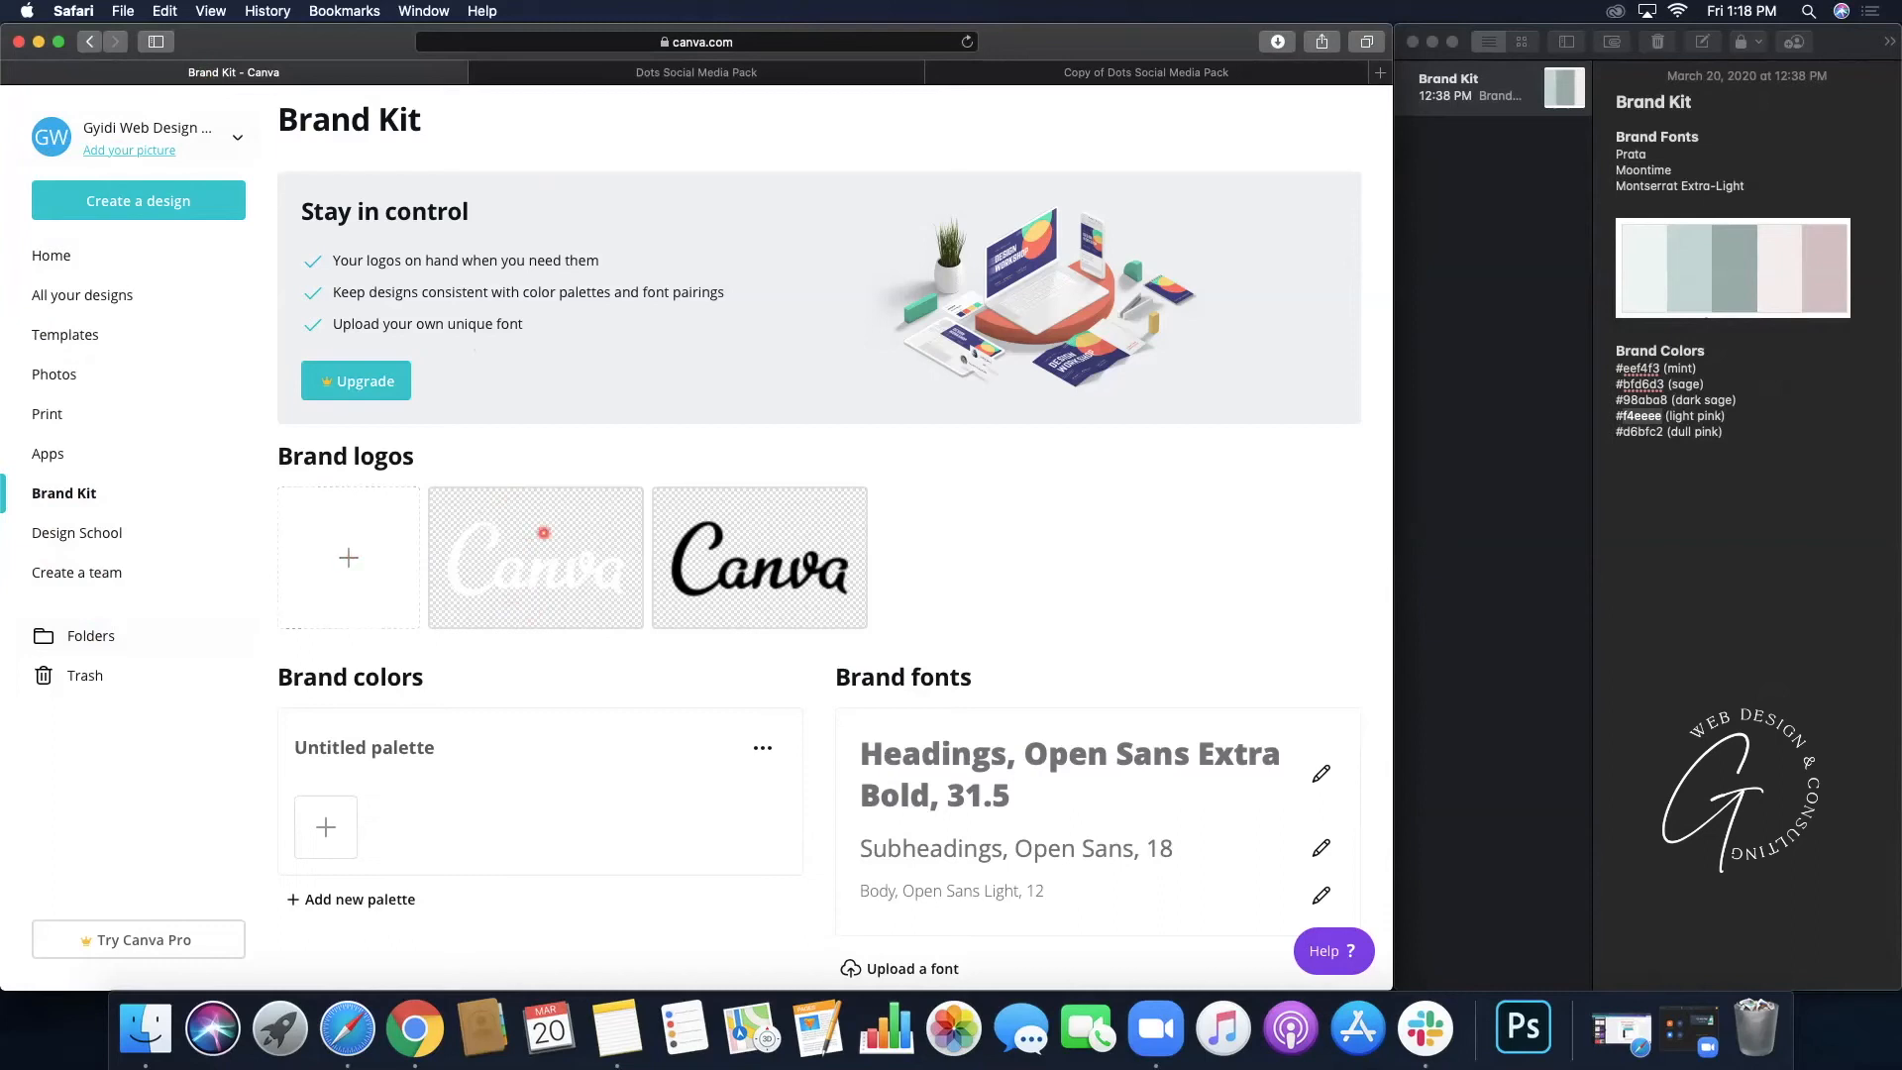
pyautogui.scroll(-1, 545, 534)
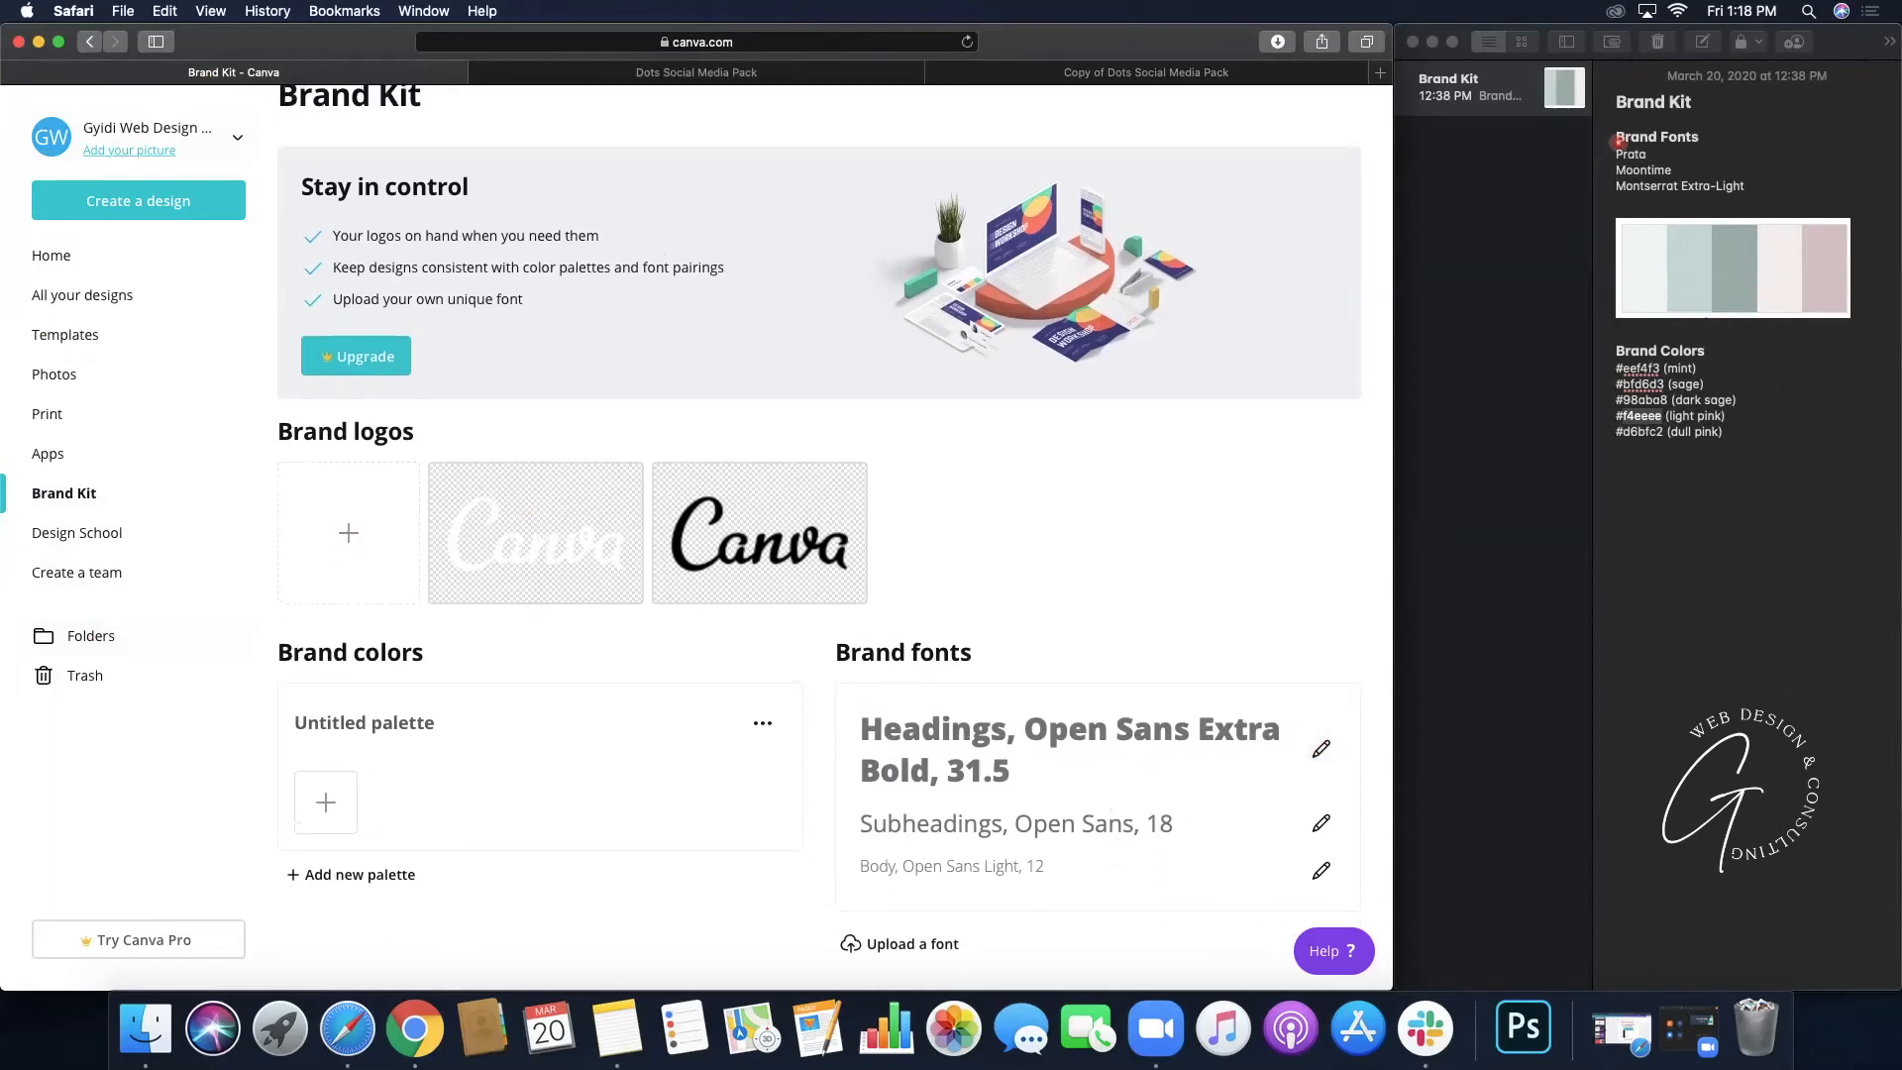
pyautogui.click(1320, 748)
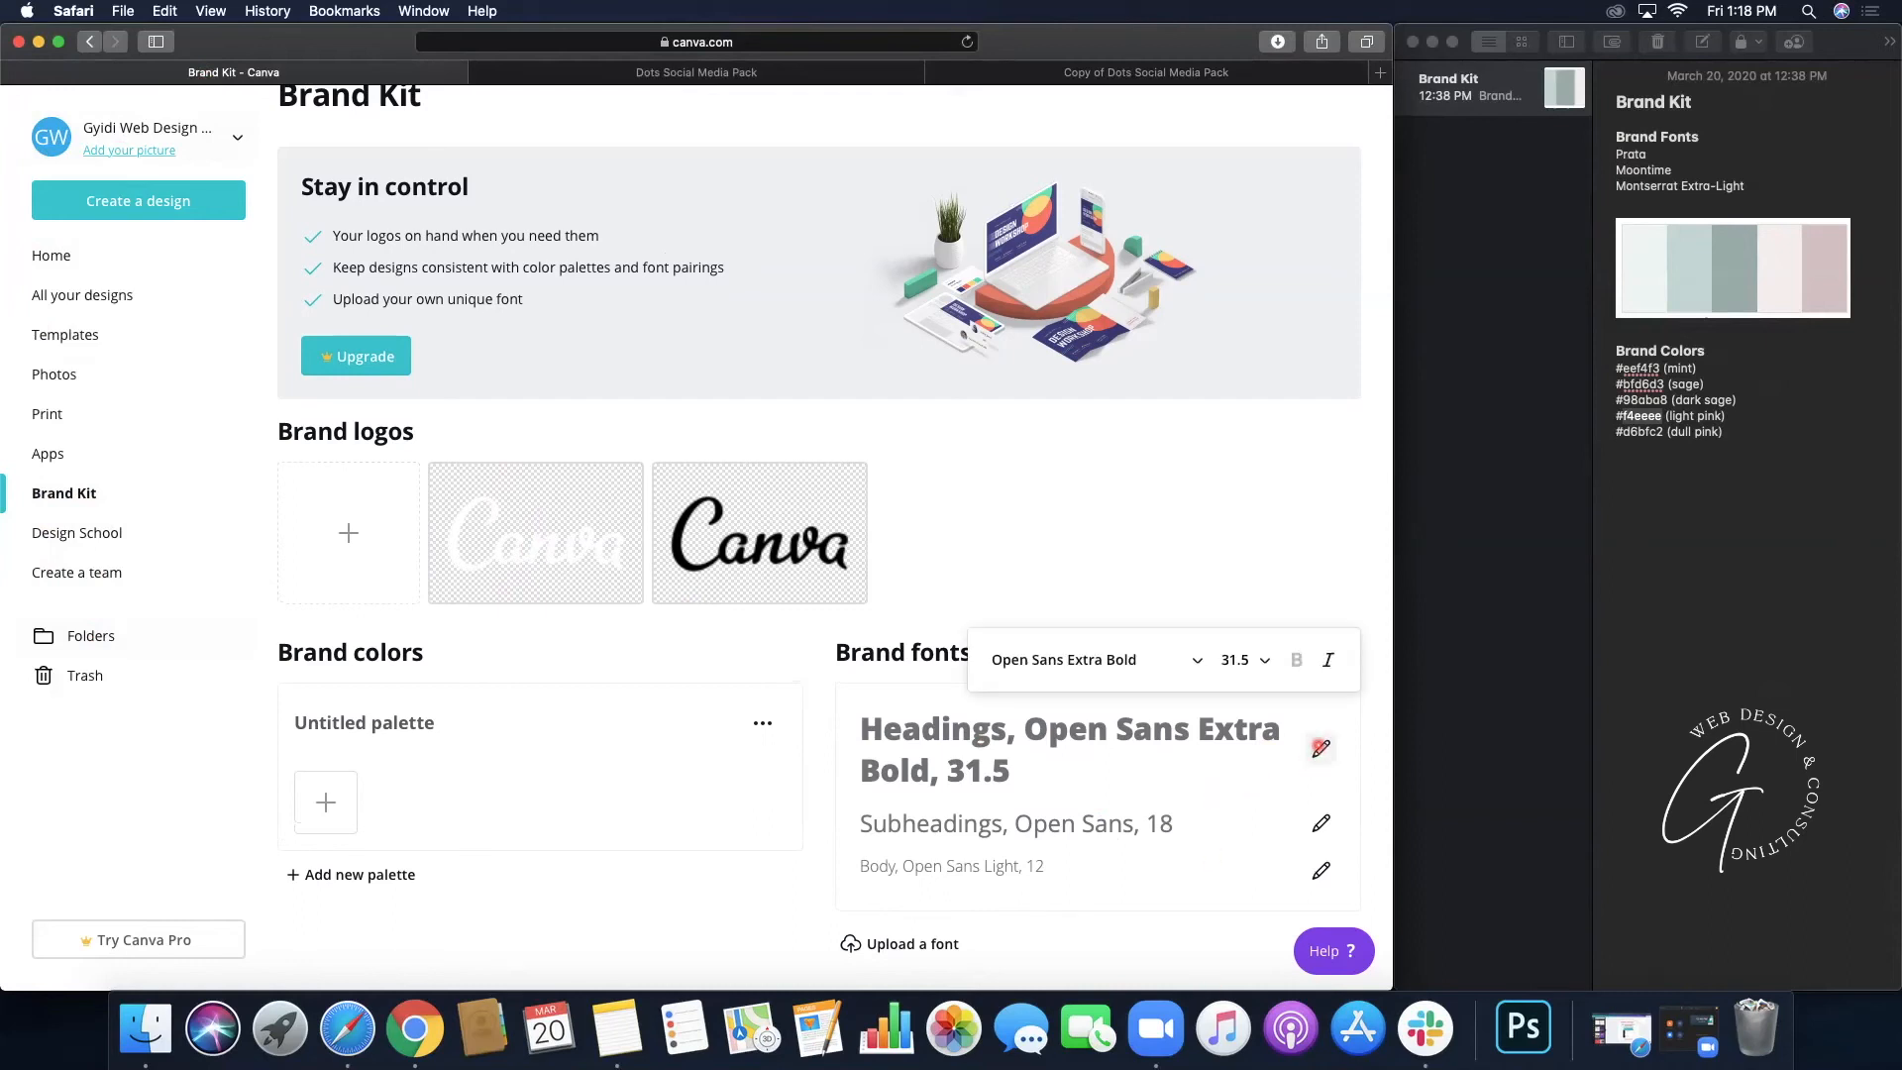
pyautogui.click(1173, 659)
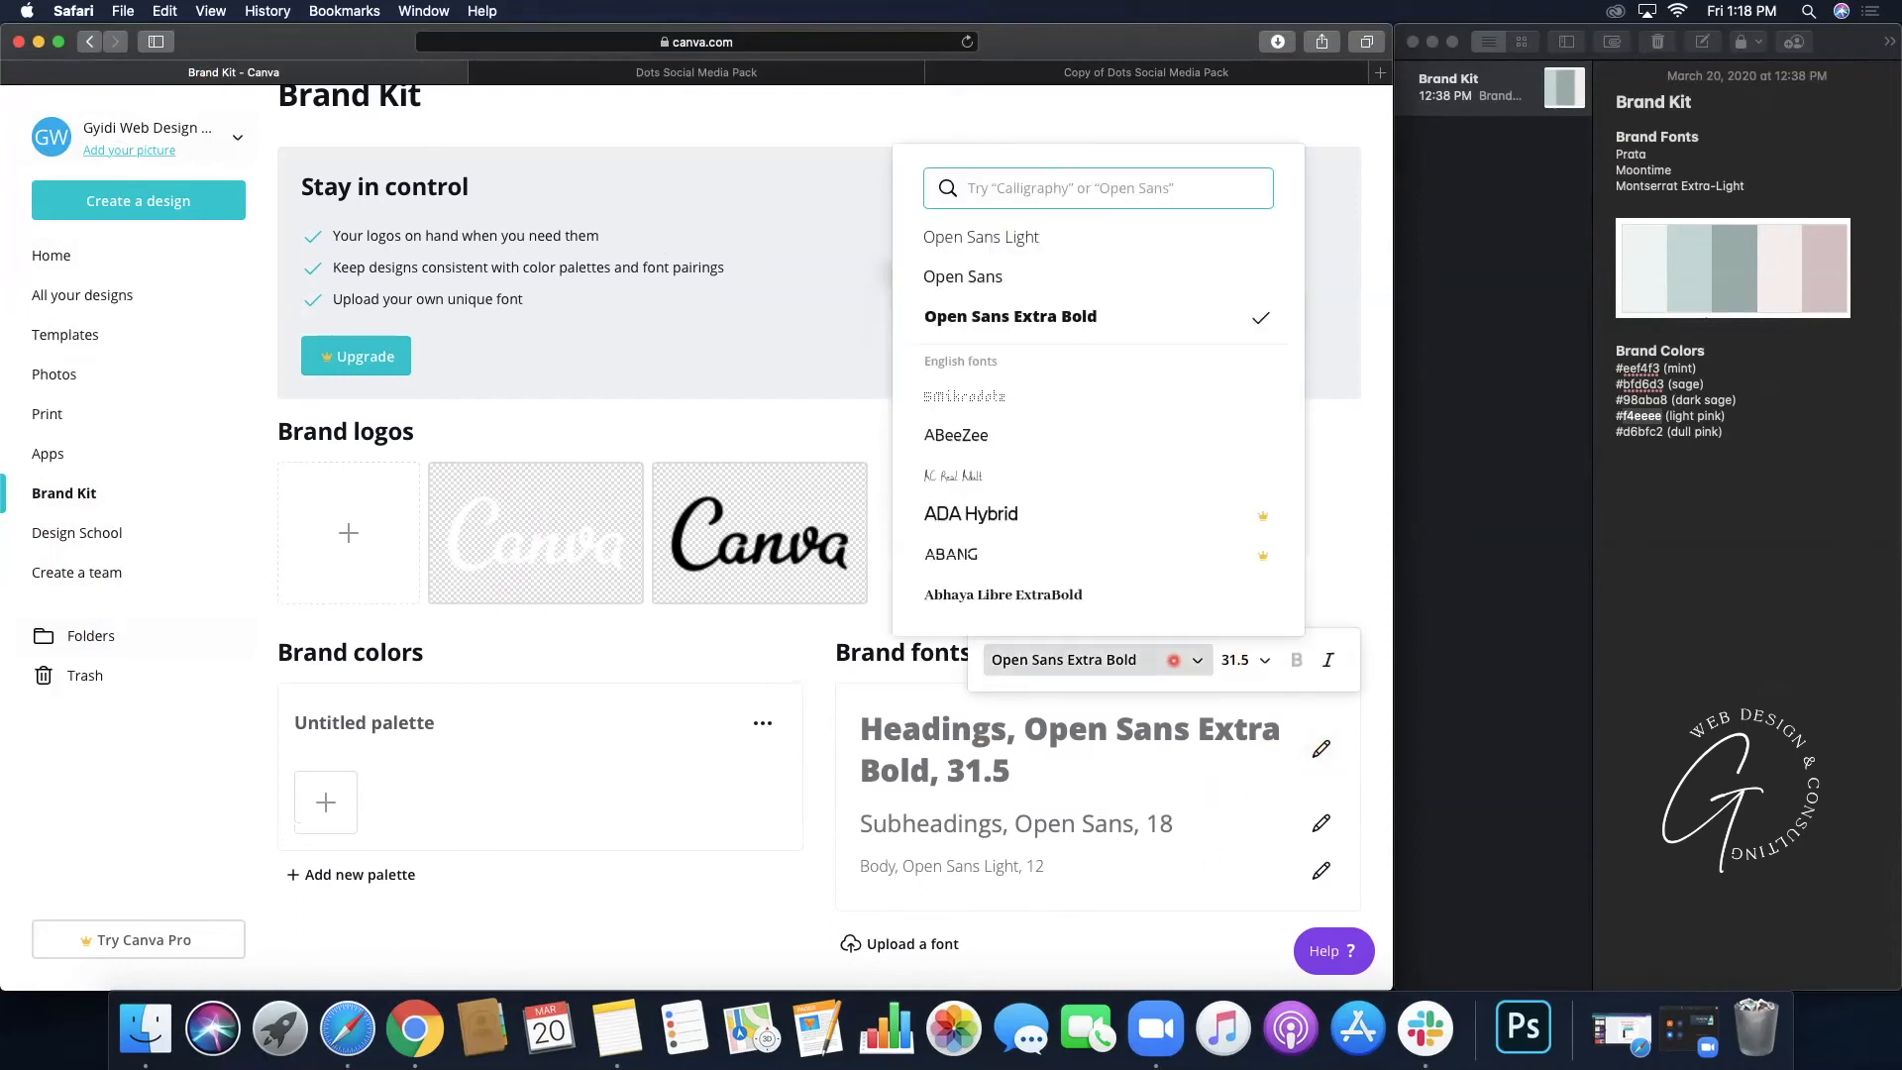
pyautogui.write('prata')
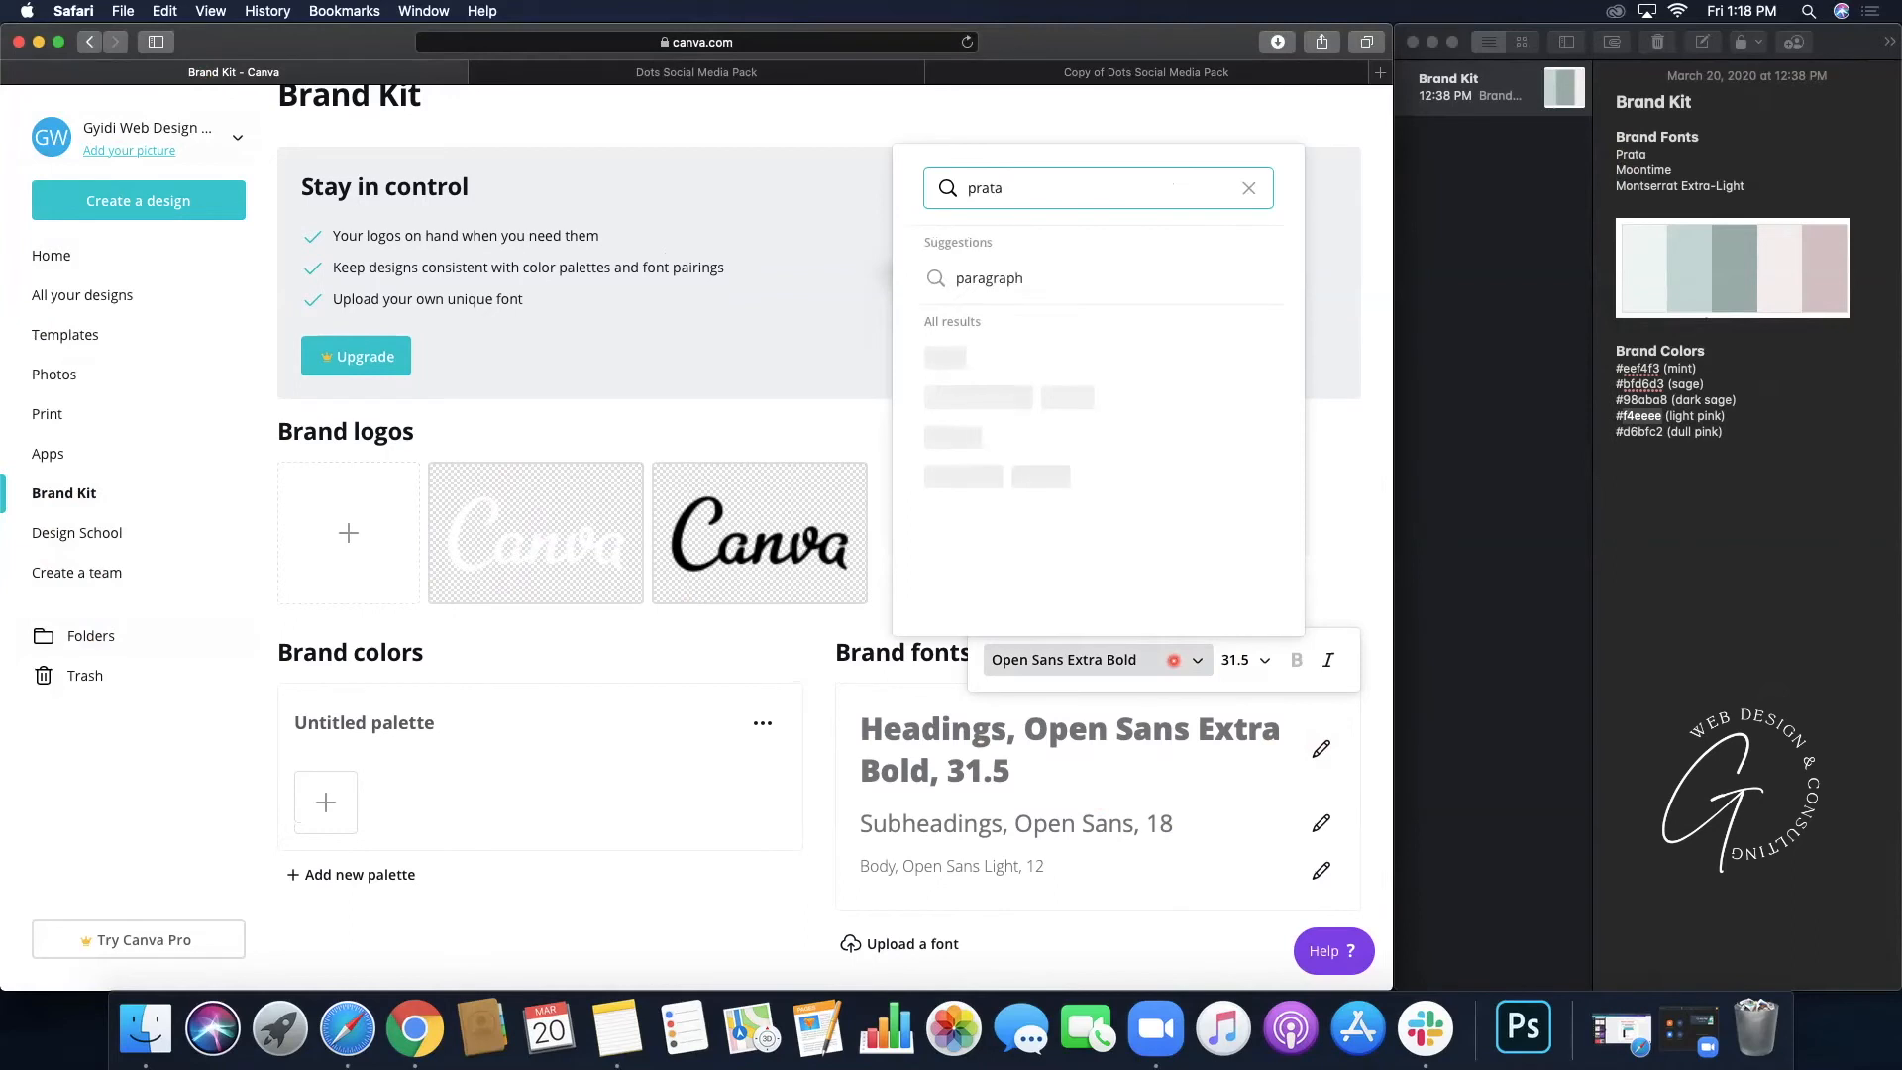
pyautogui.click(1132, 354)
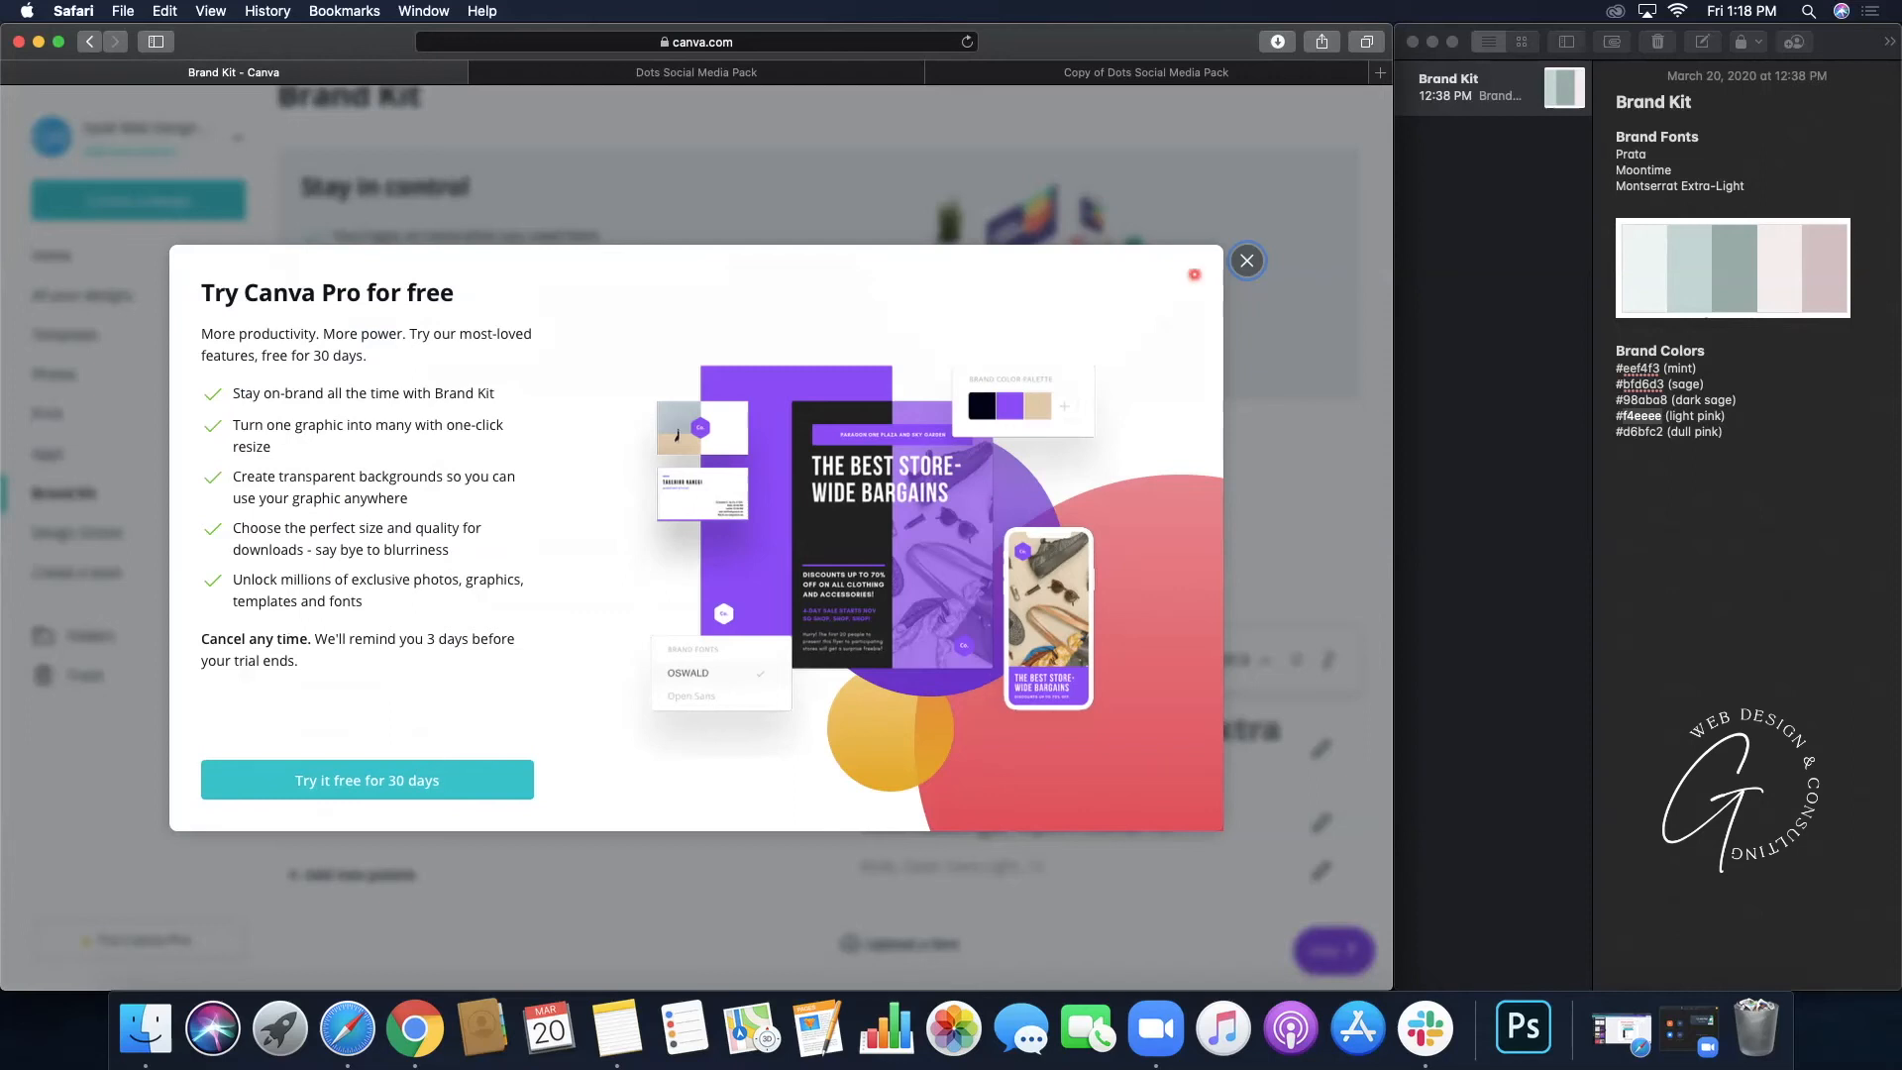
pyautogui.click(1247, 261)
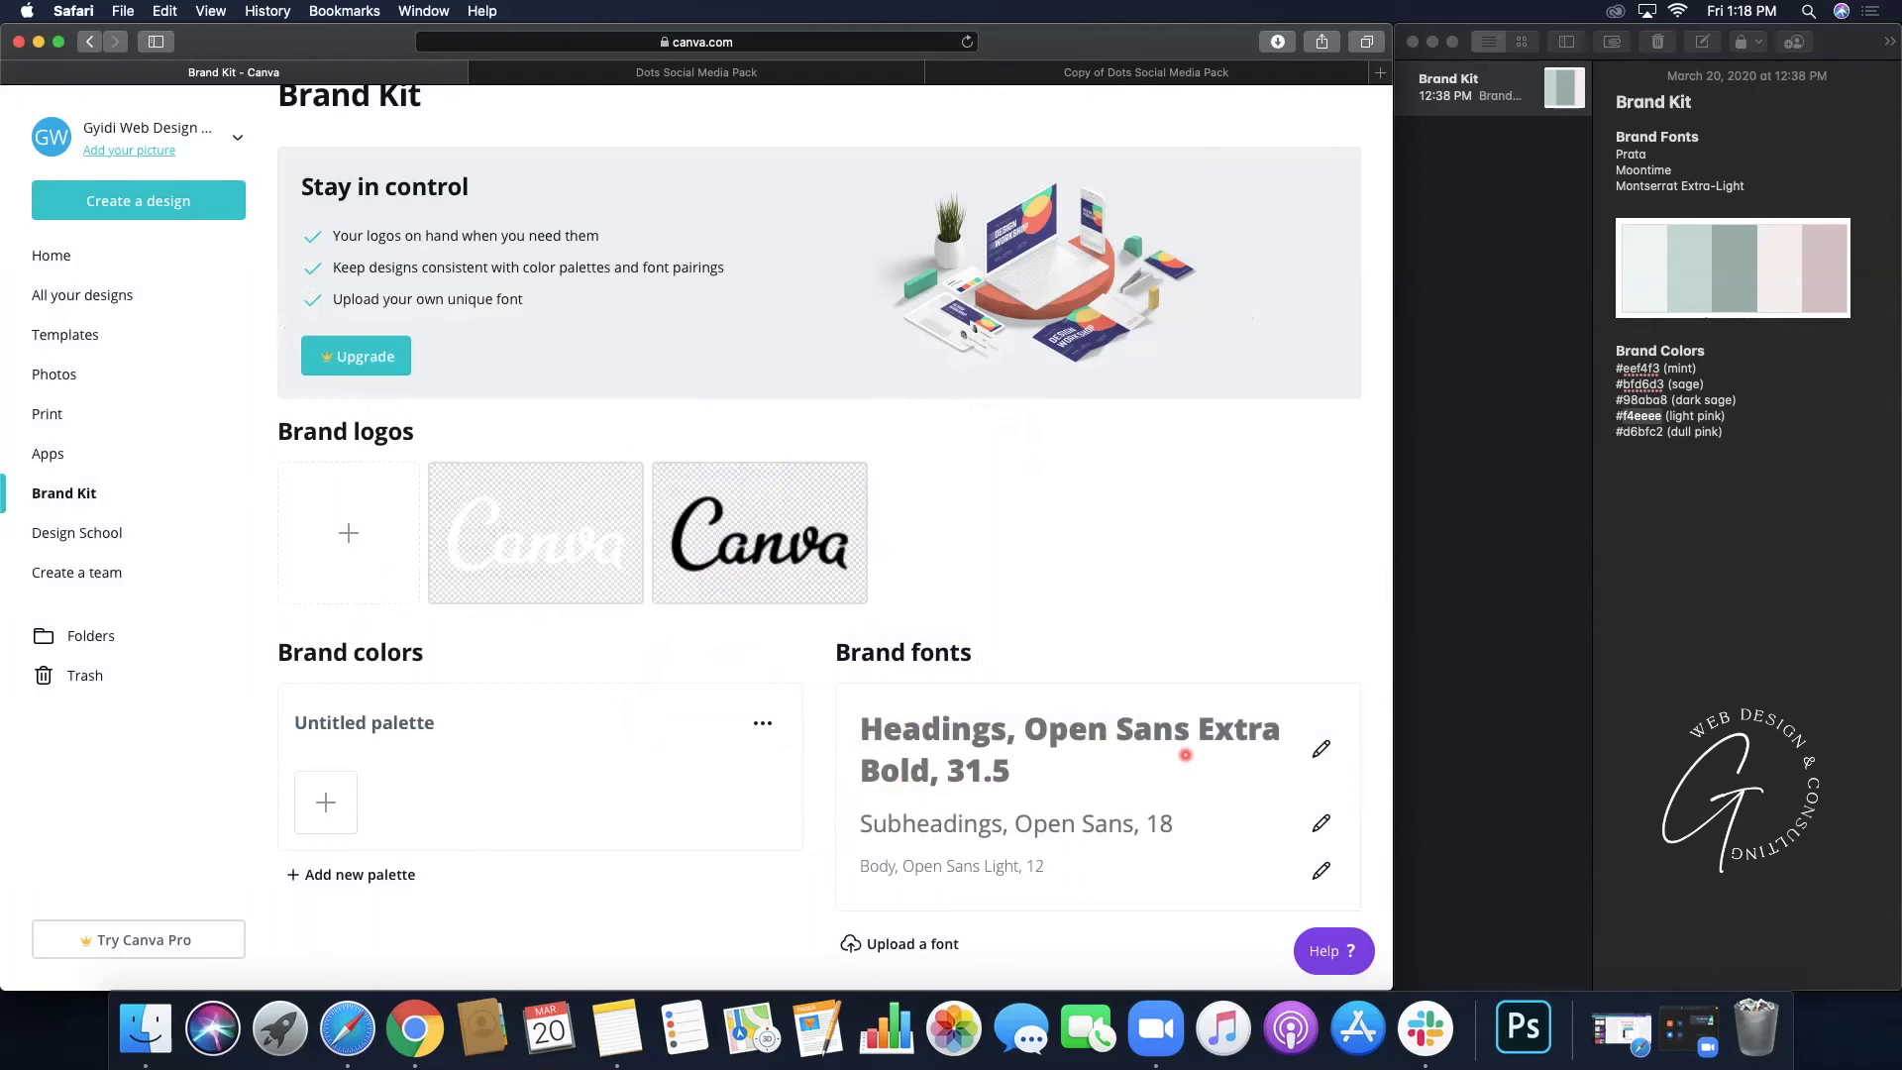
pyautogui.click(1320, 749)
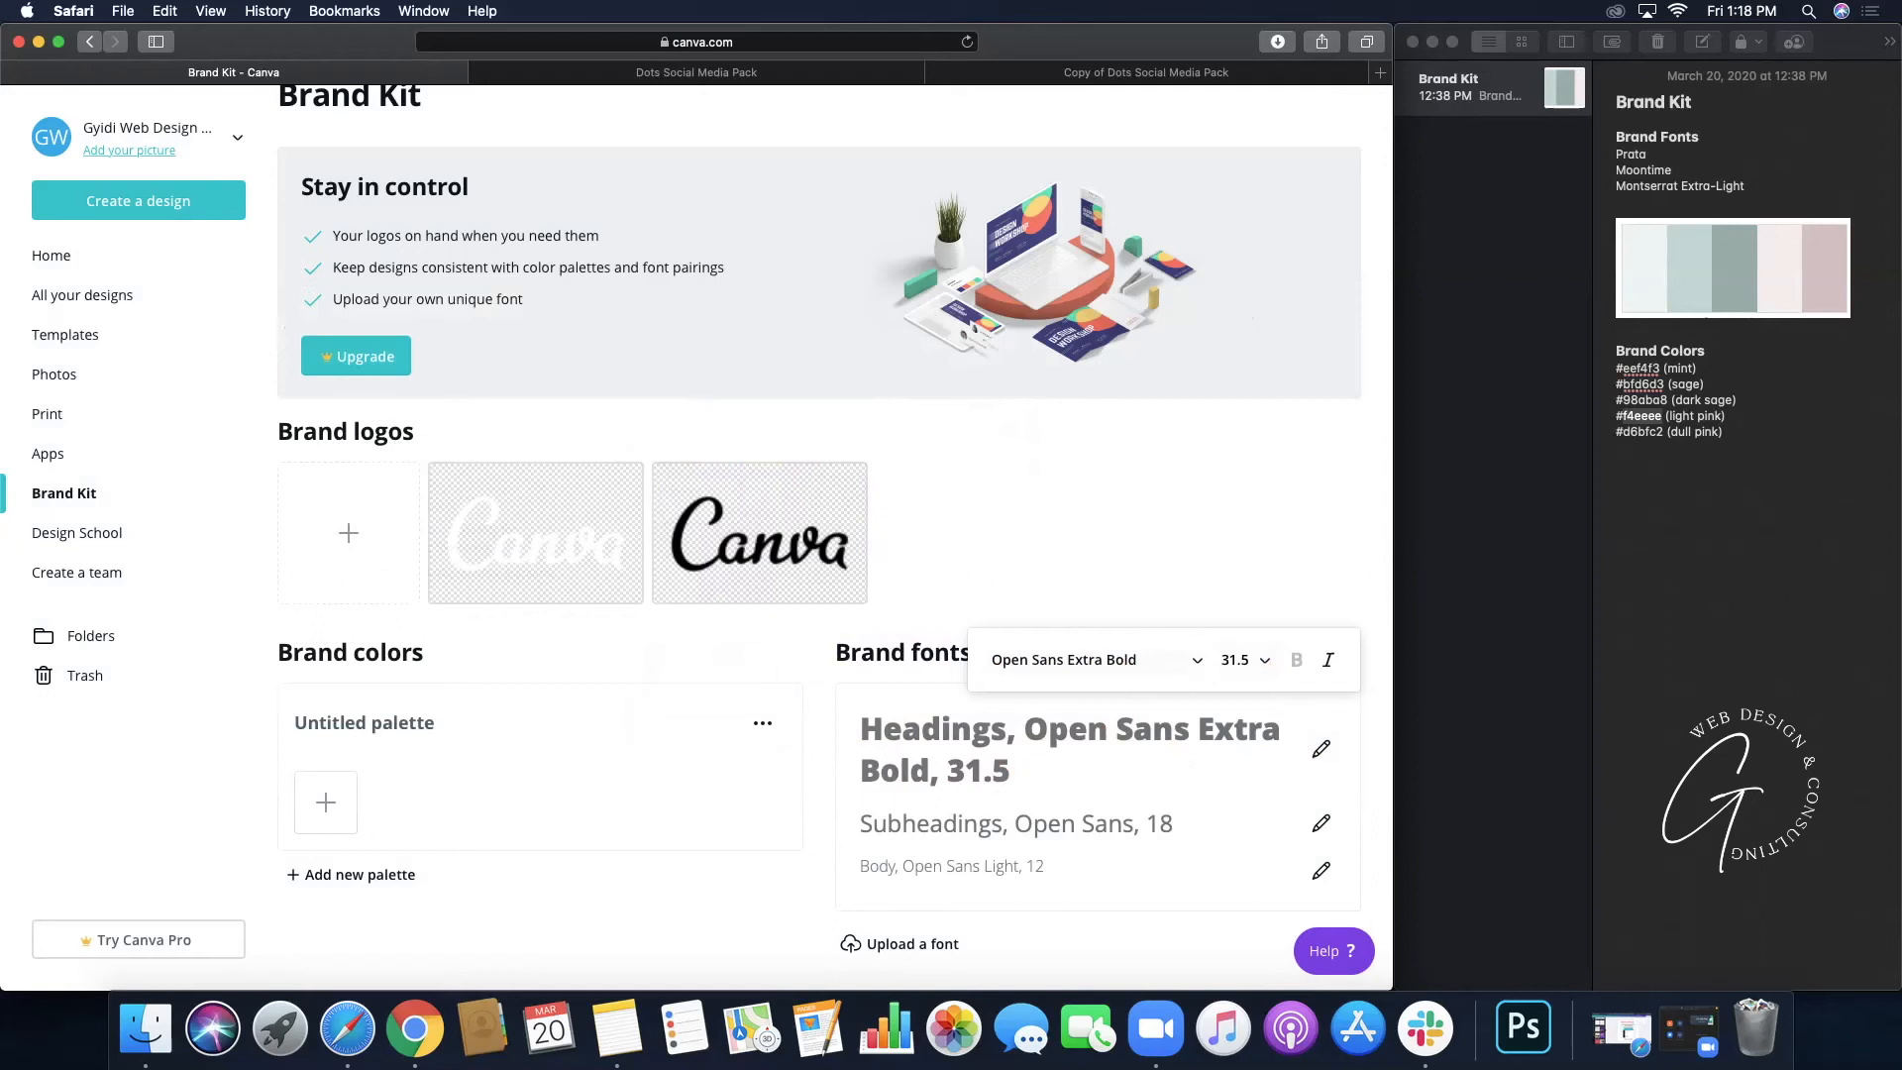
pyautogui.click(1170, 494)
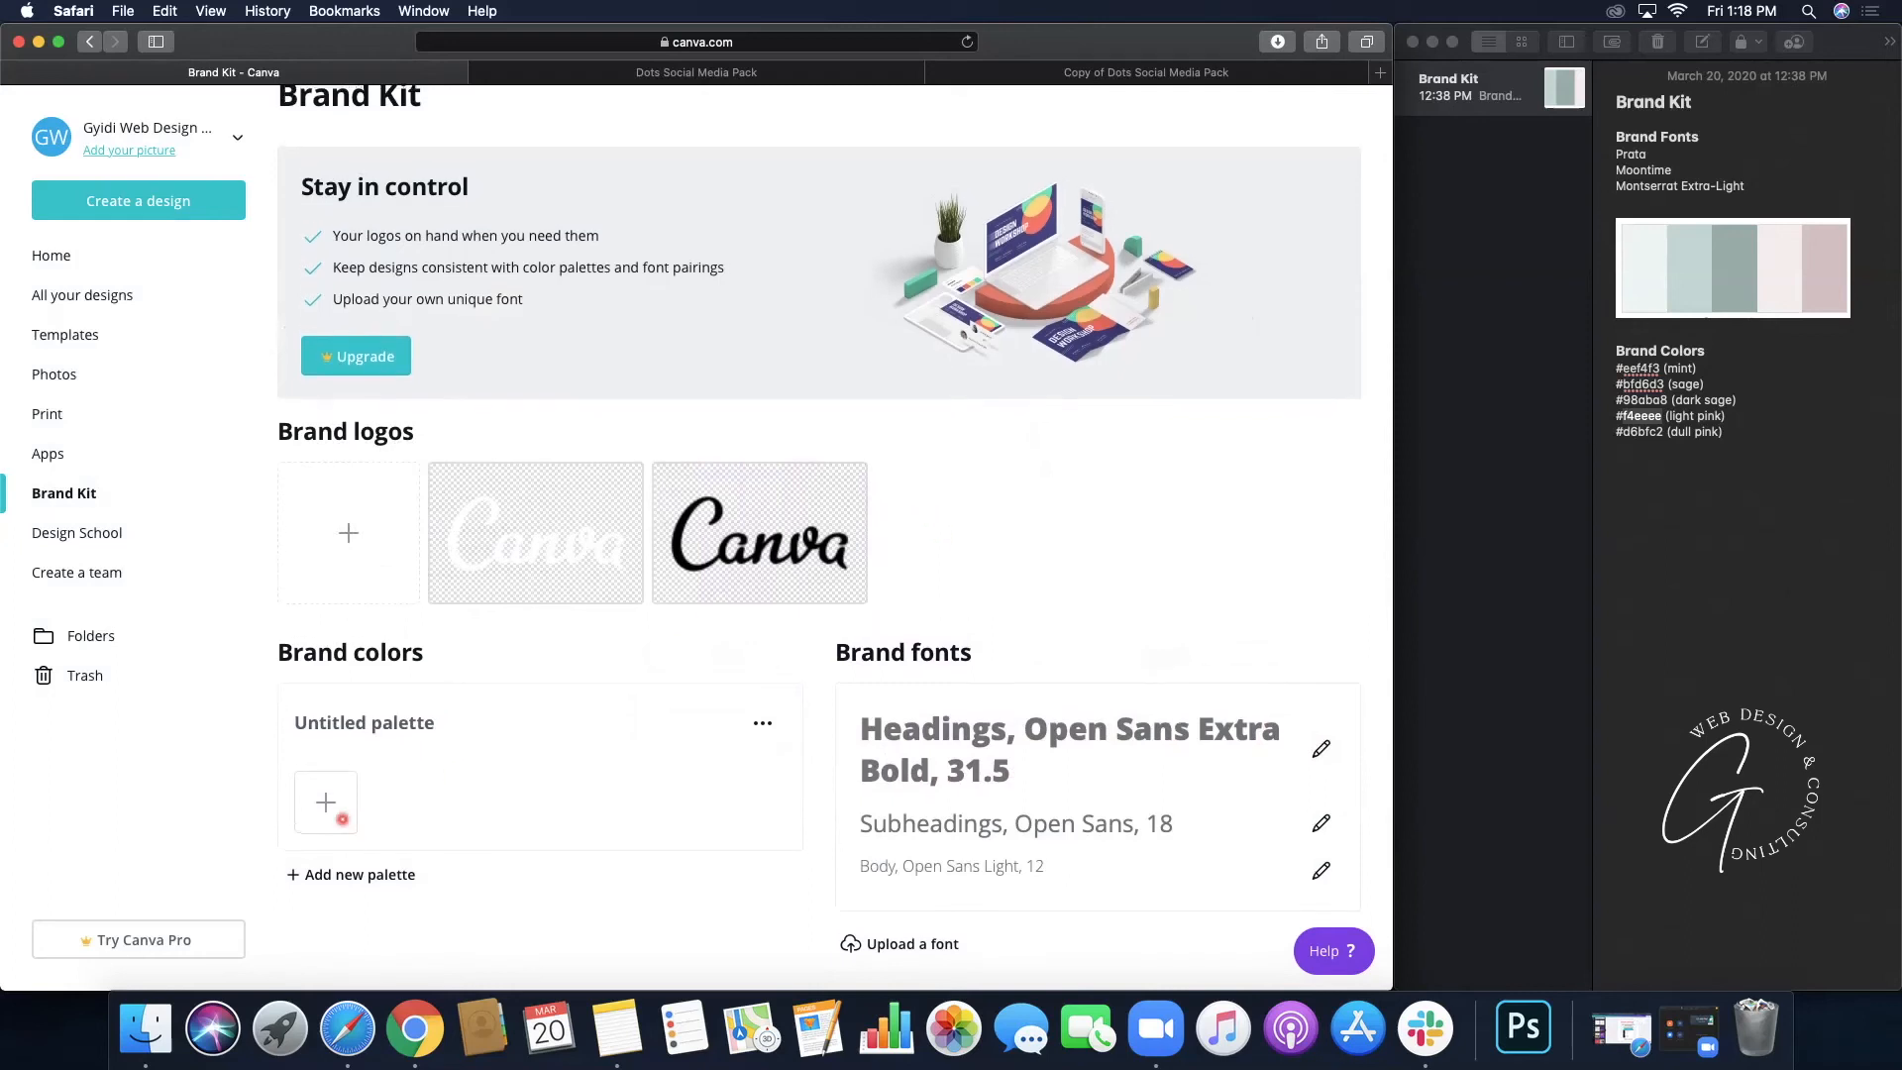
# - Add #f4eeee and a #ce1158 swatch to the brand palette, then return to the Dots copy
pyautogui.click(330, 801)
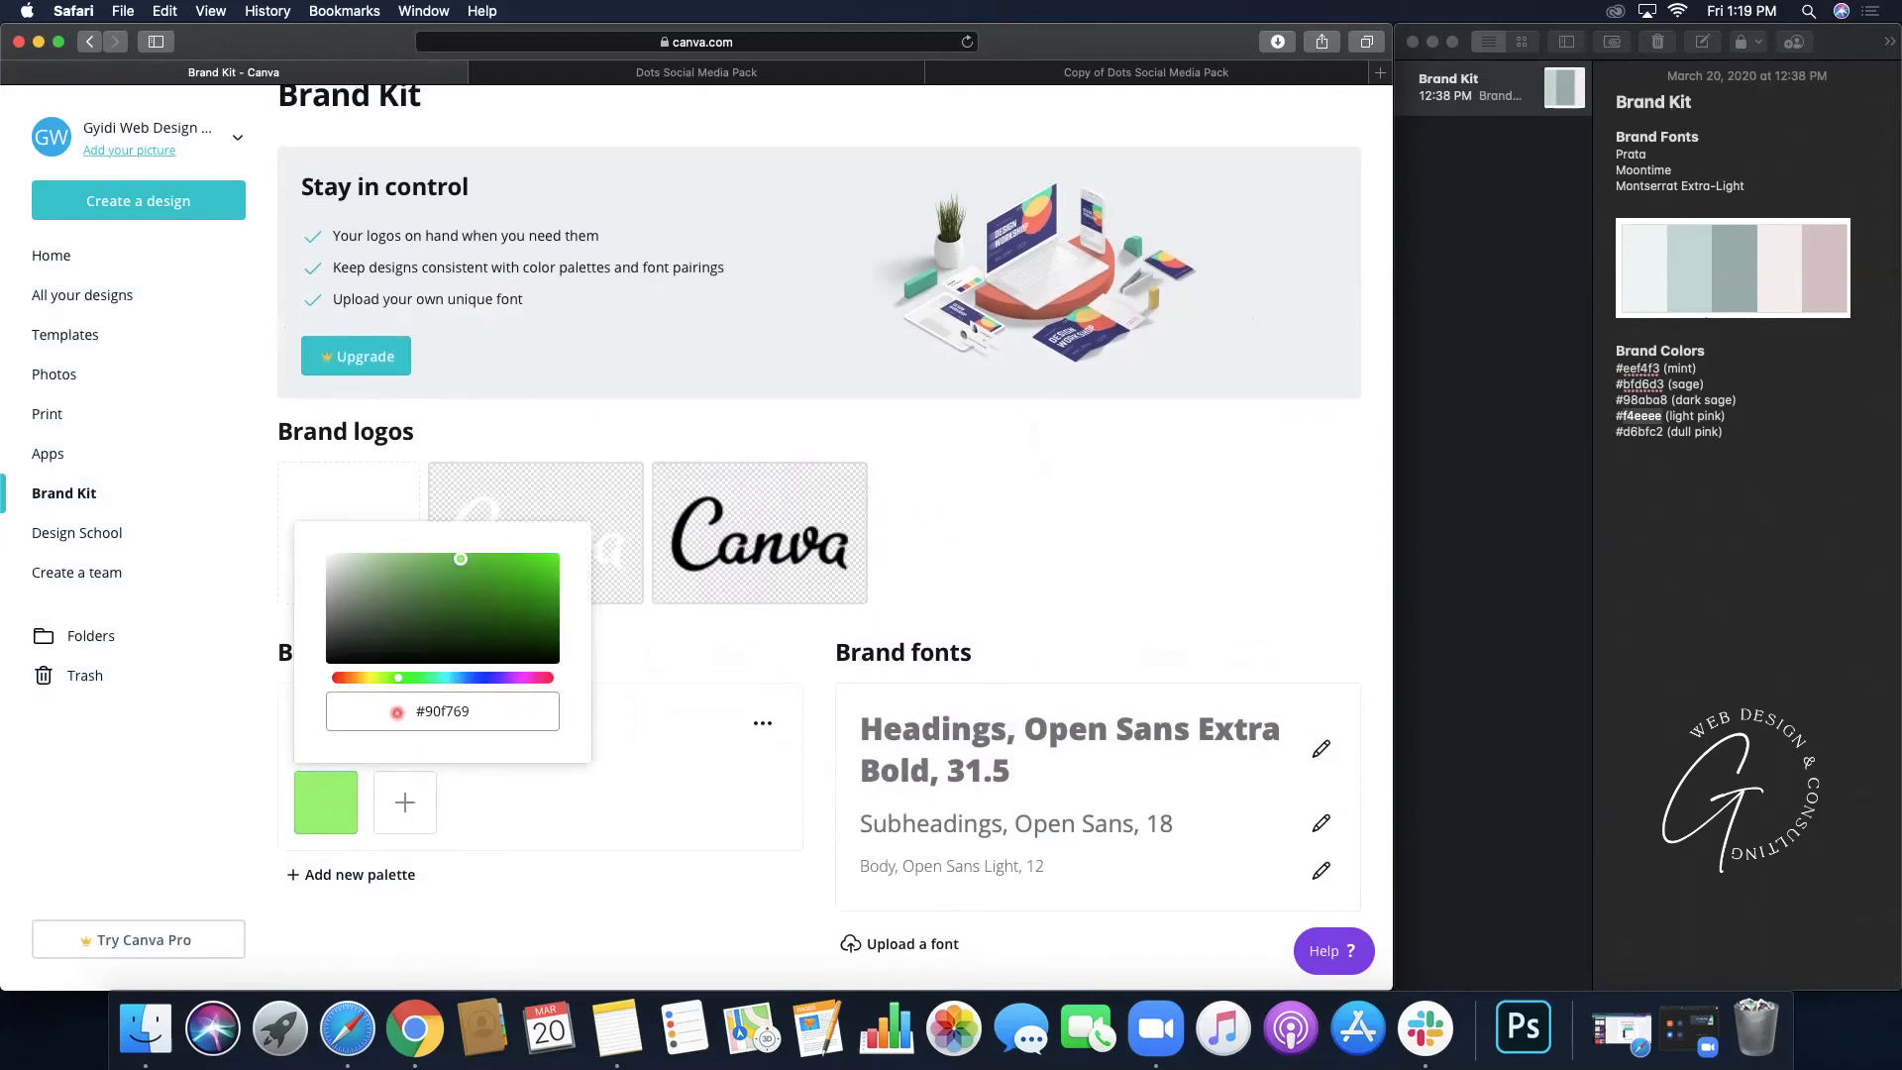
pyautogui.doubleClick(1641, 416)
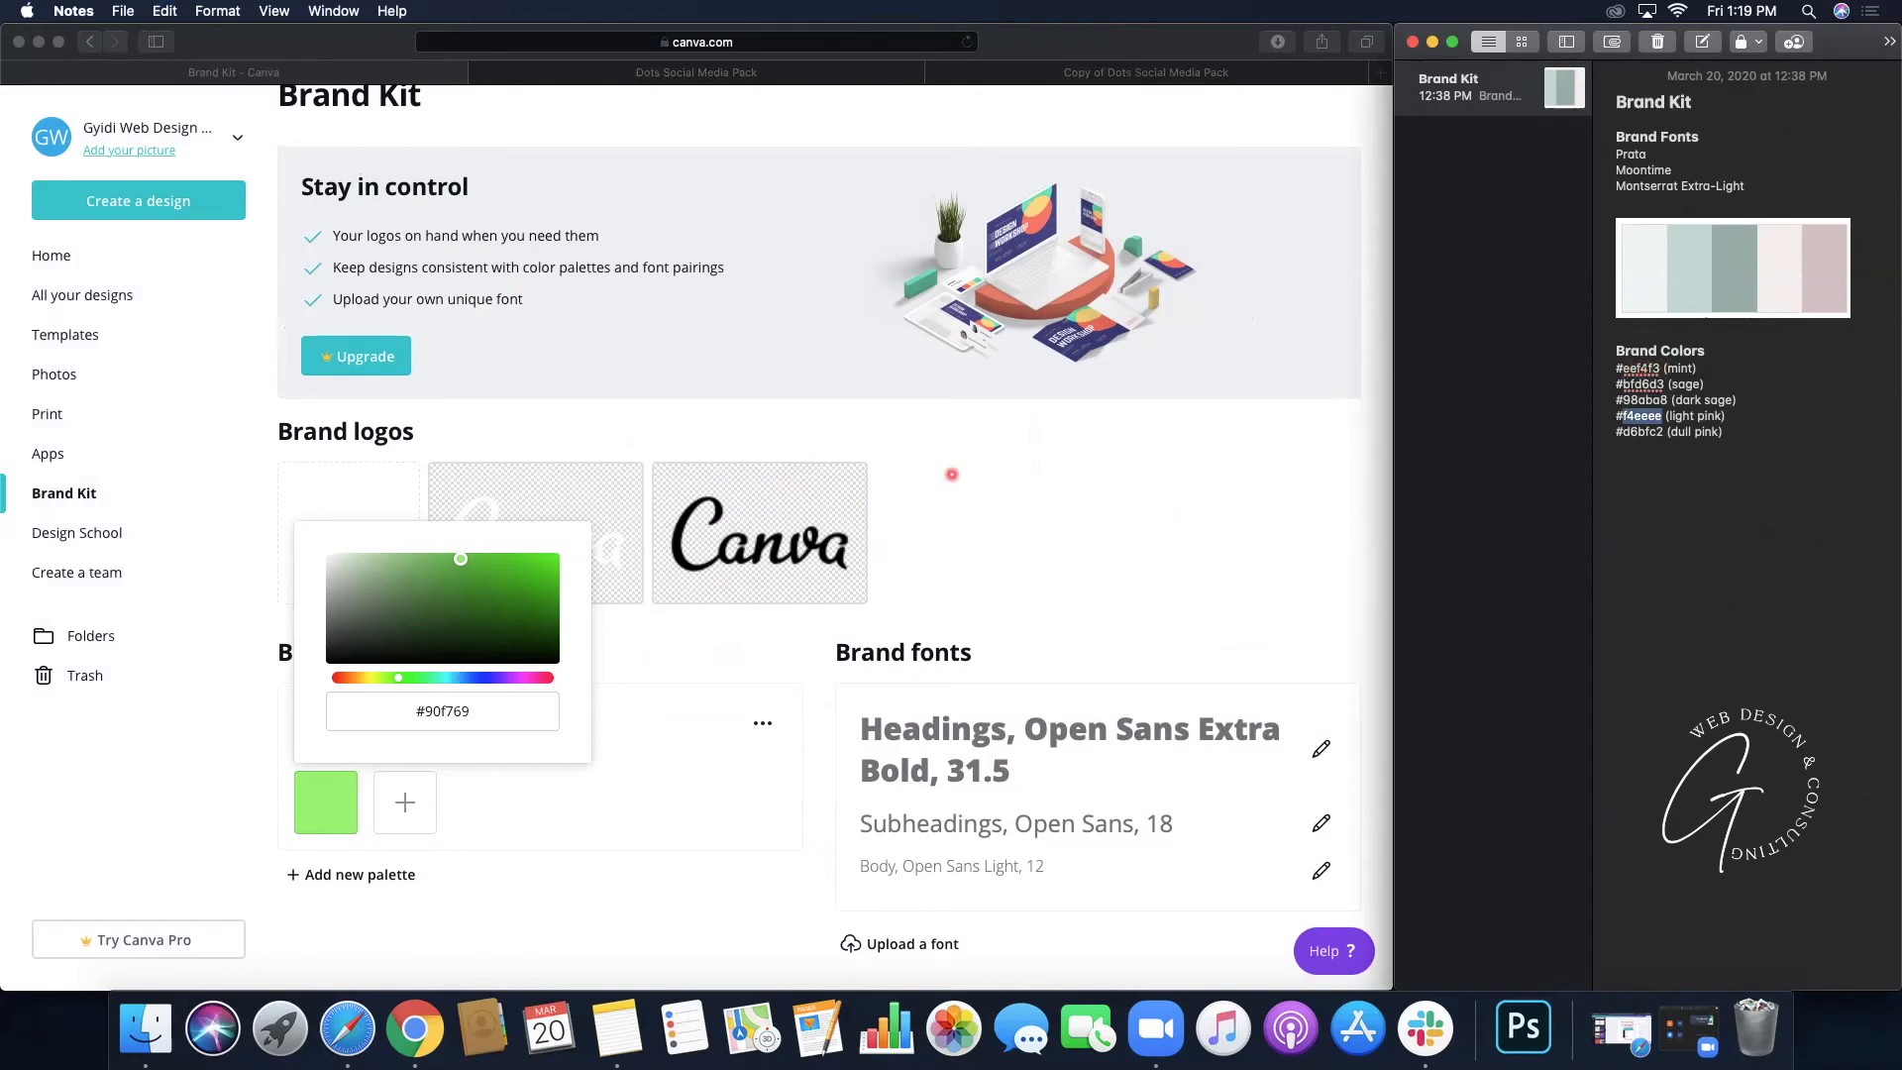
pyautogui.click(475, 722)
pyautogui.write('#f4eeee')
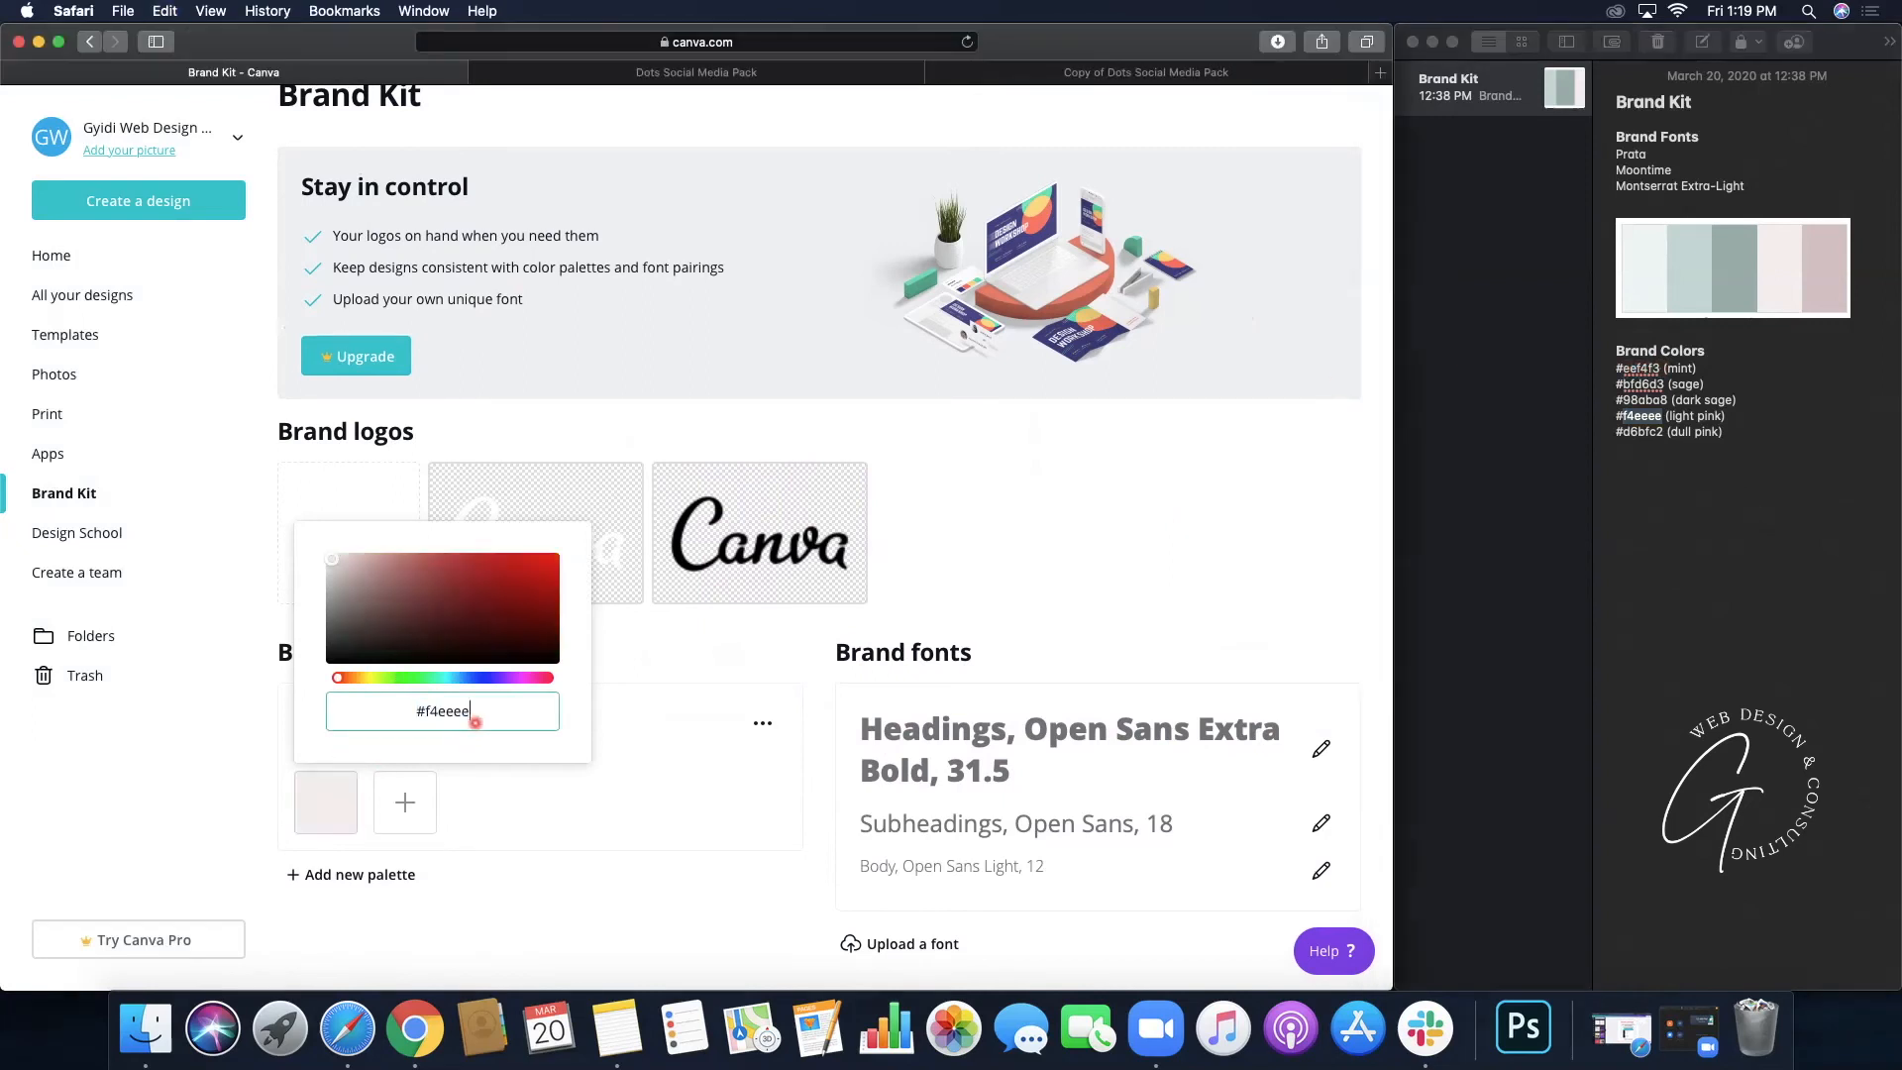
pyautogui.click(404, 801)
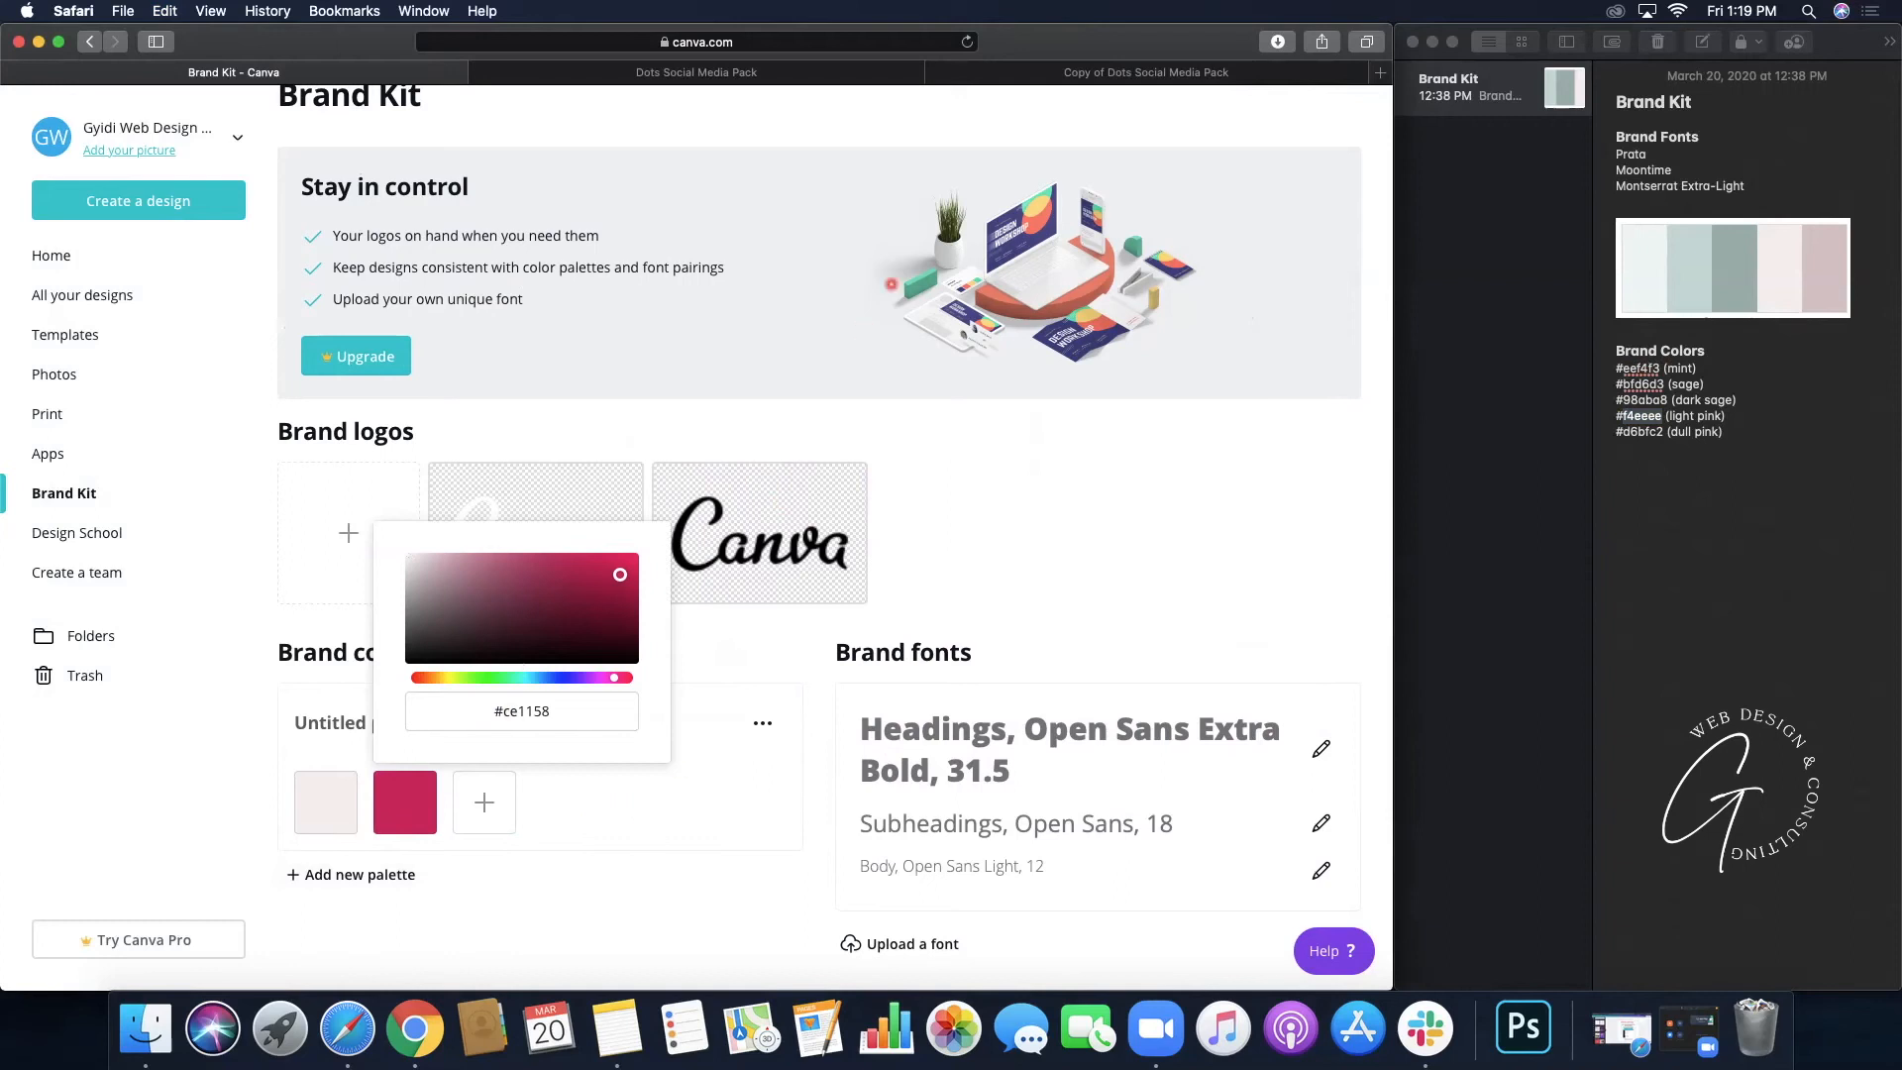
pyautogui.click(1121, 74)
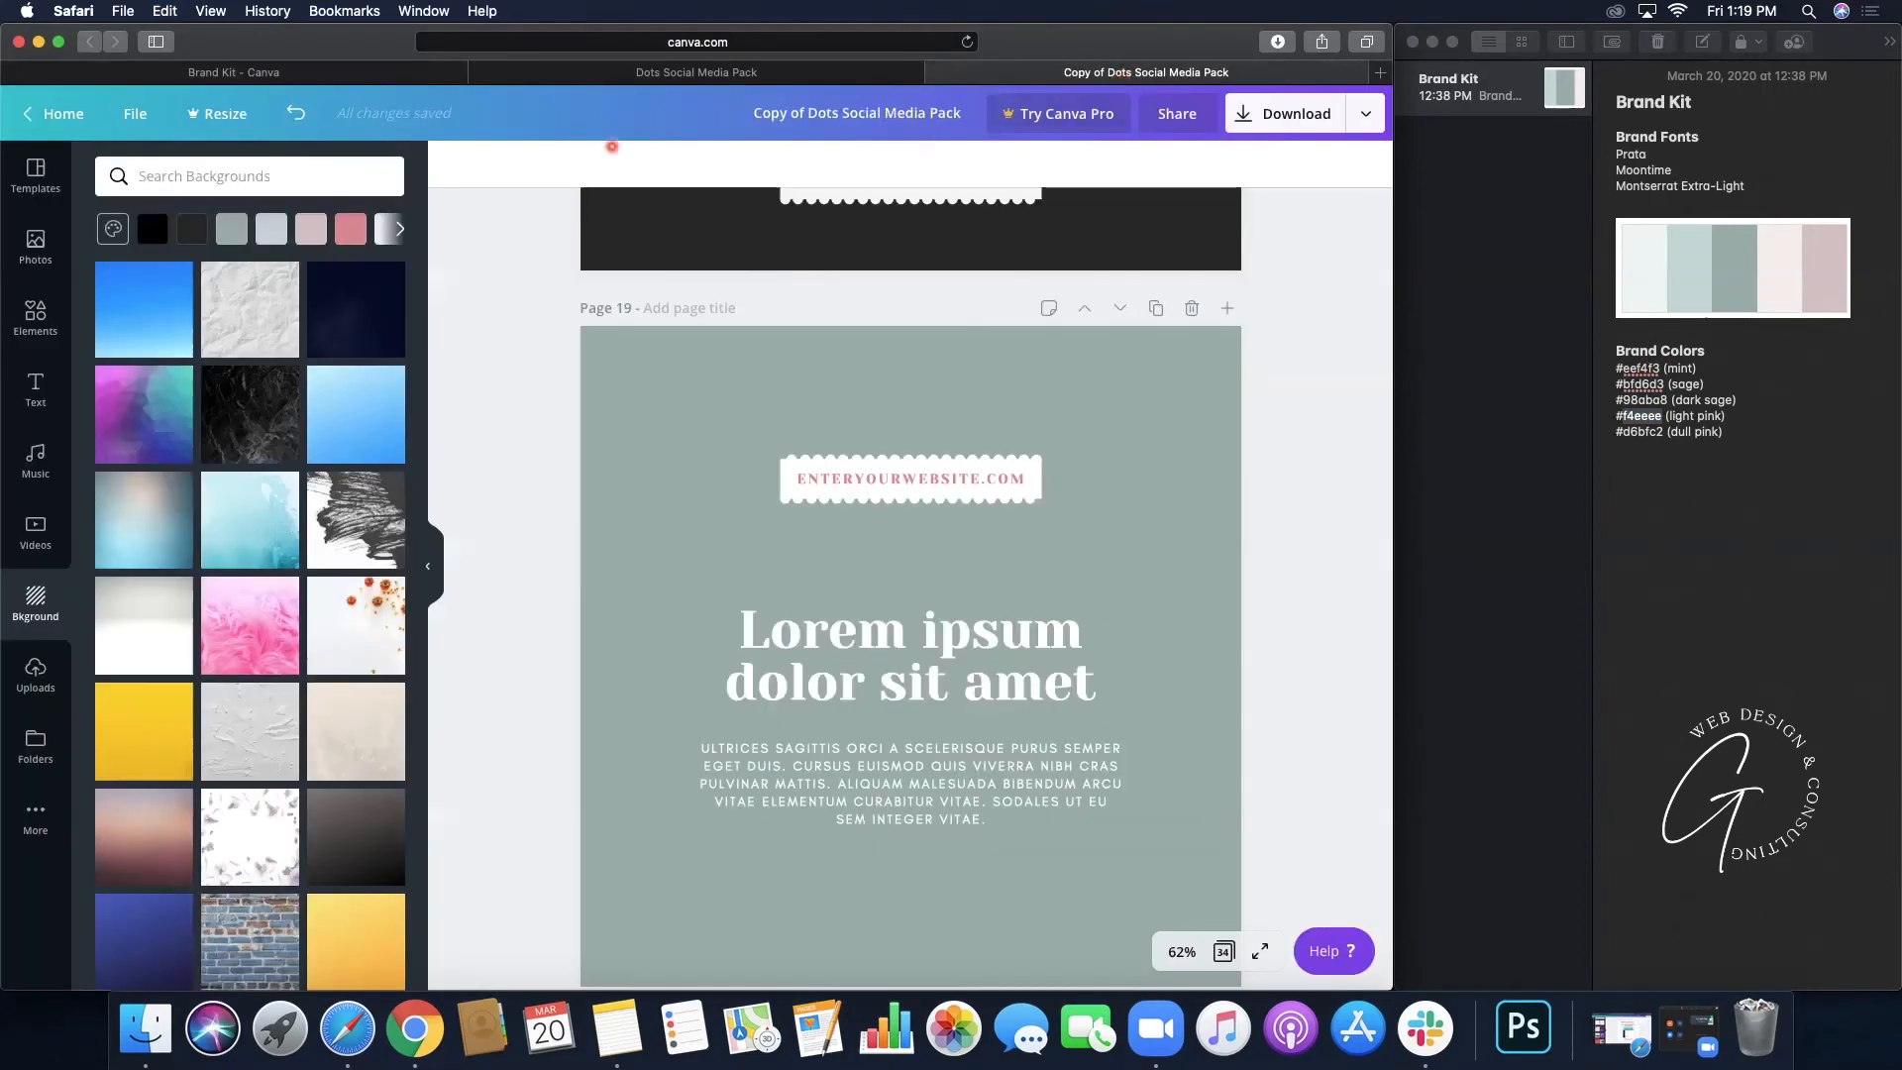
pyautogui.click(626, 332)
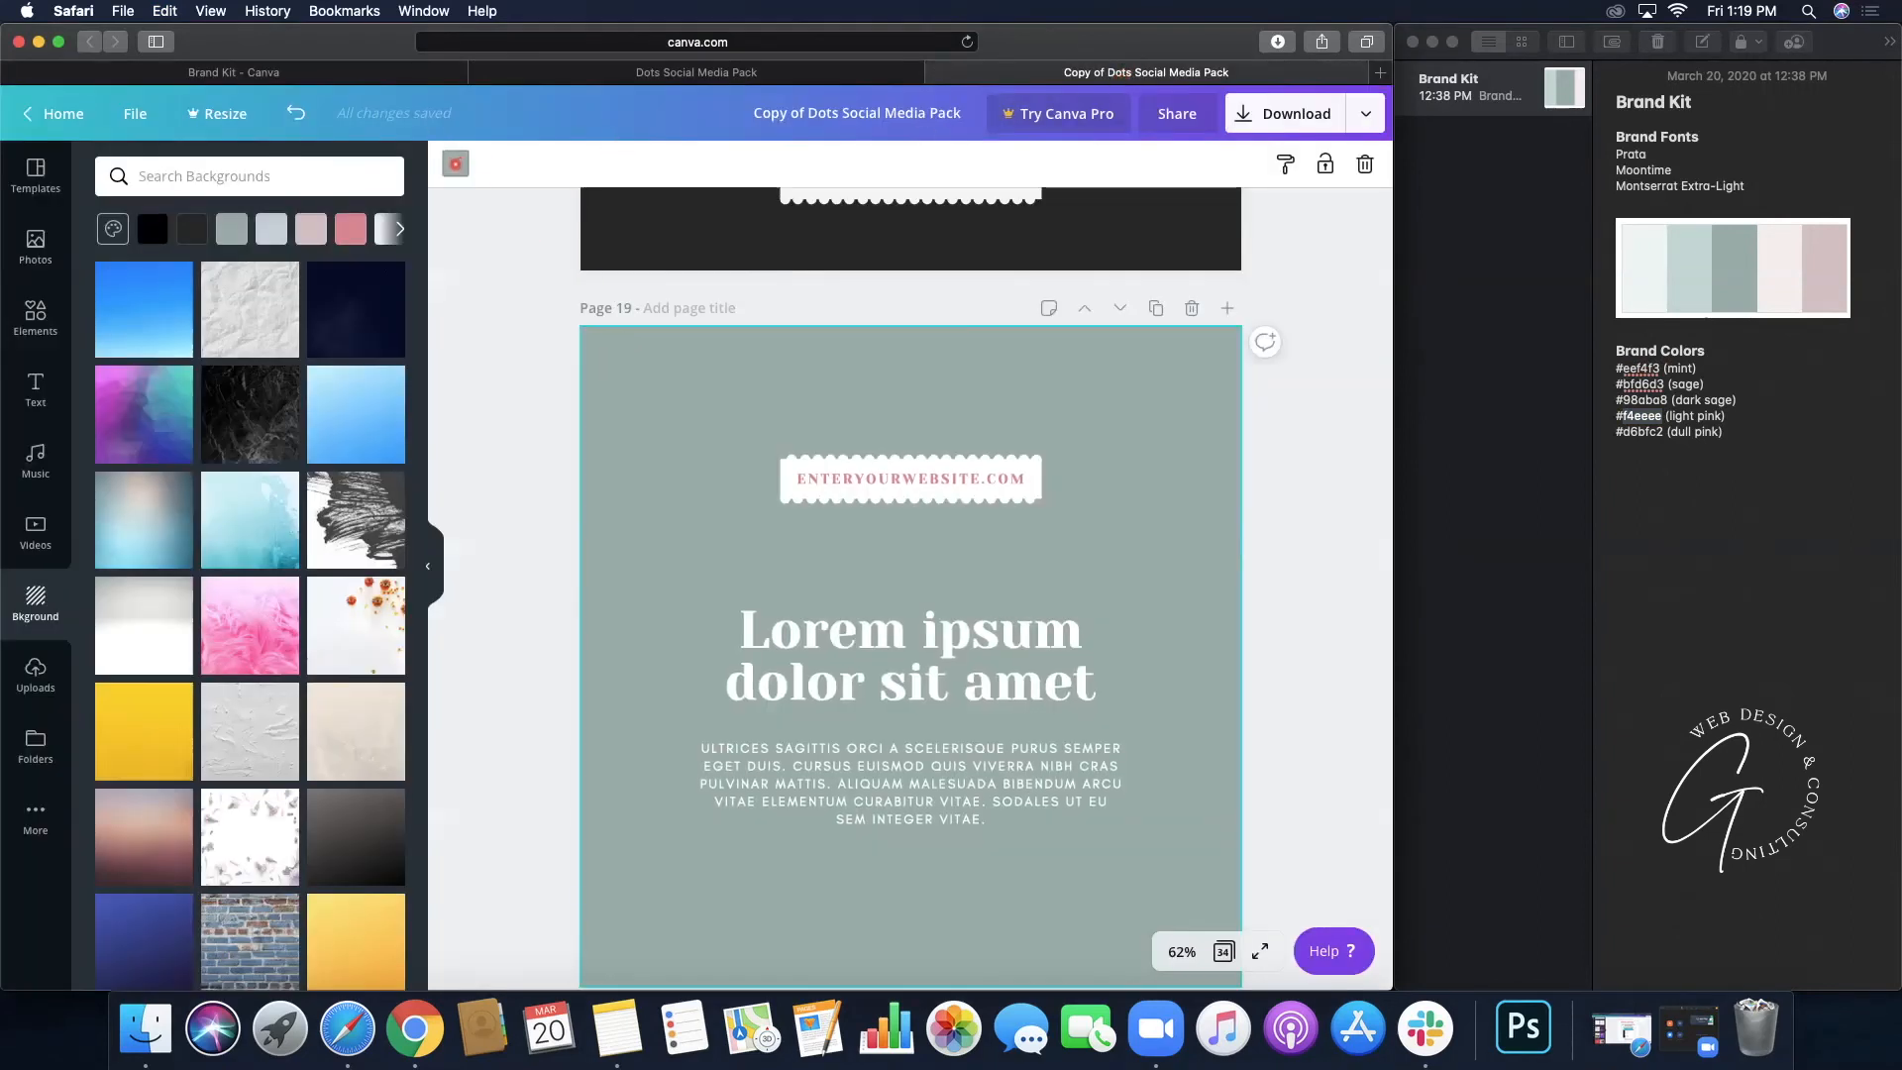
pyautogui.click(456, 163)
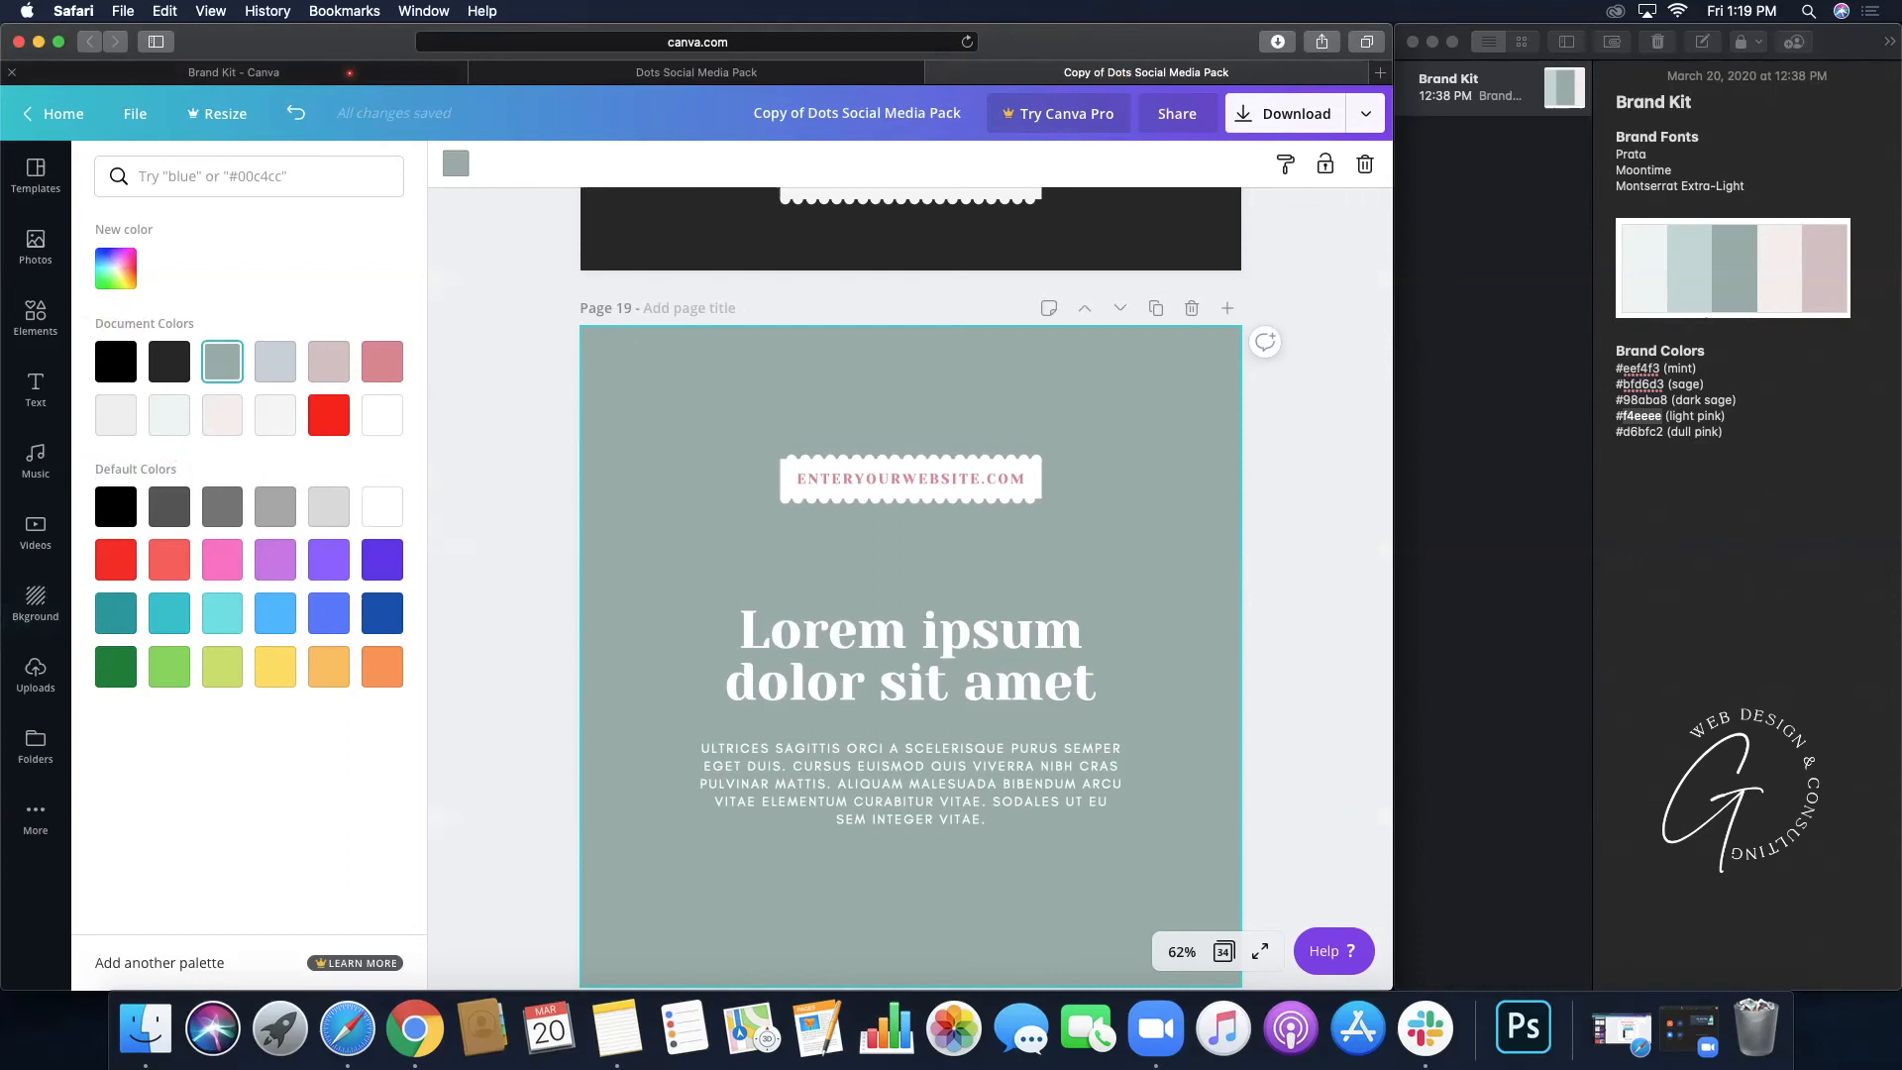
pyautogui.click(349, 73)
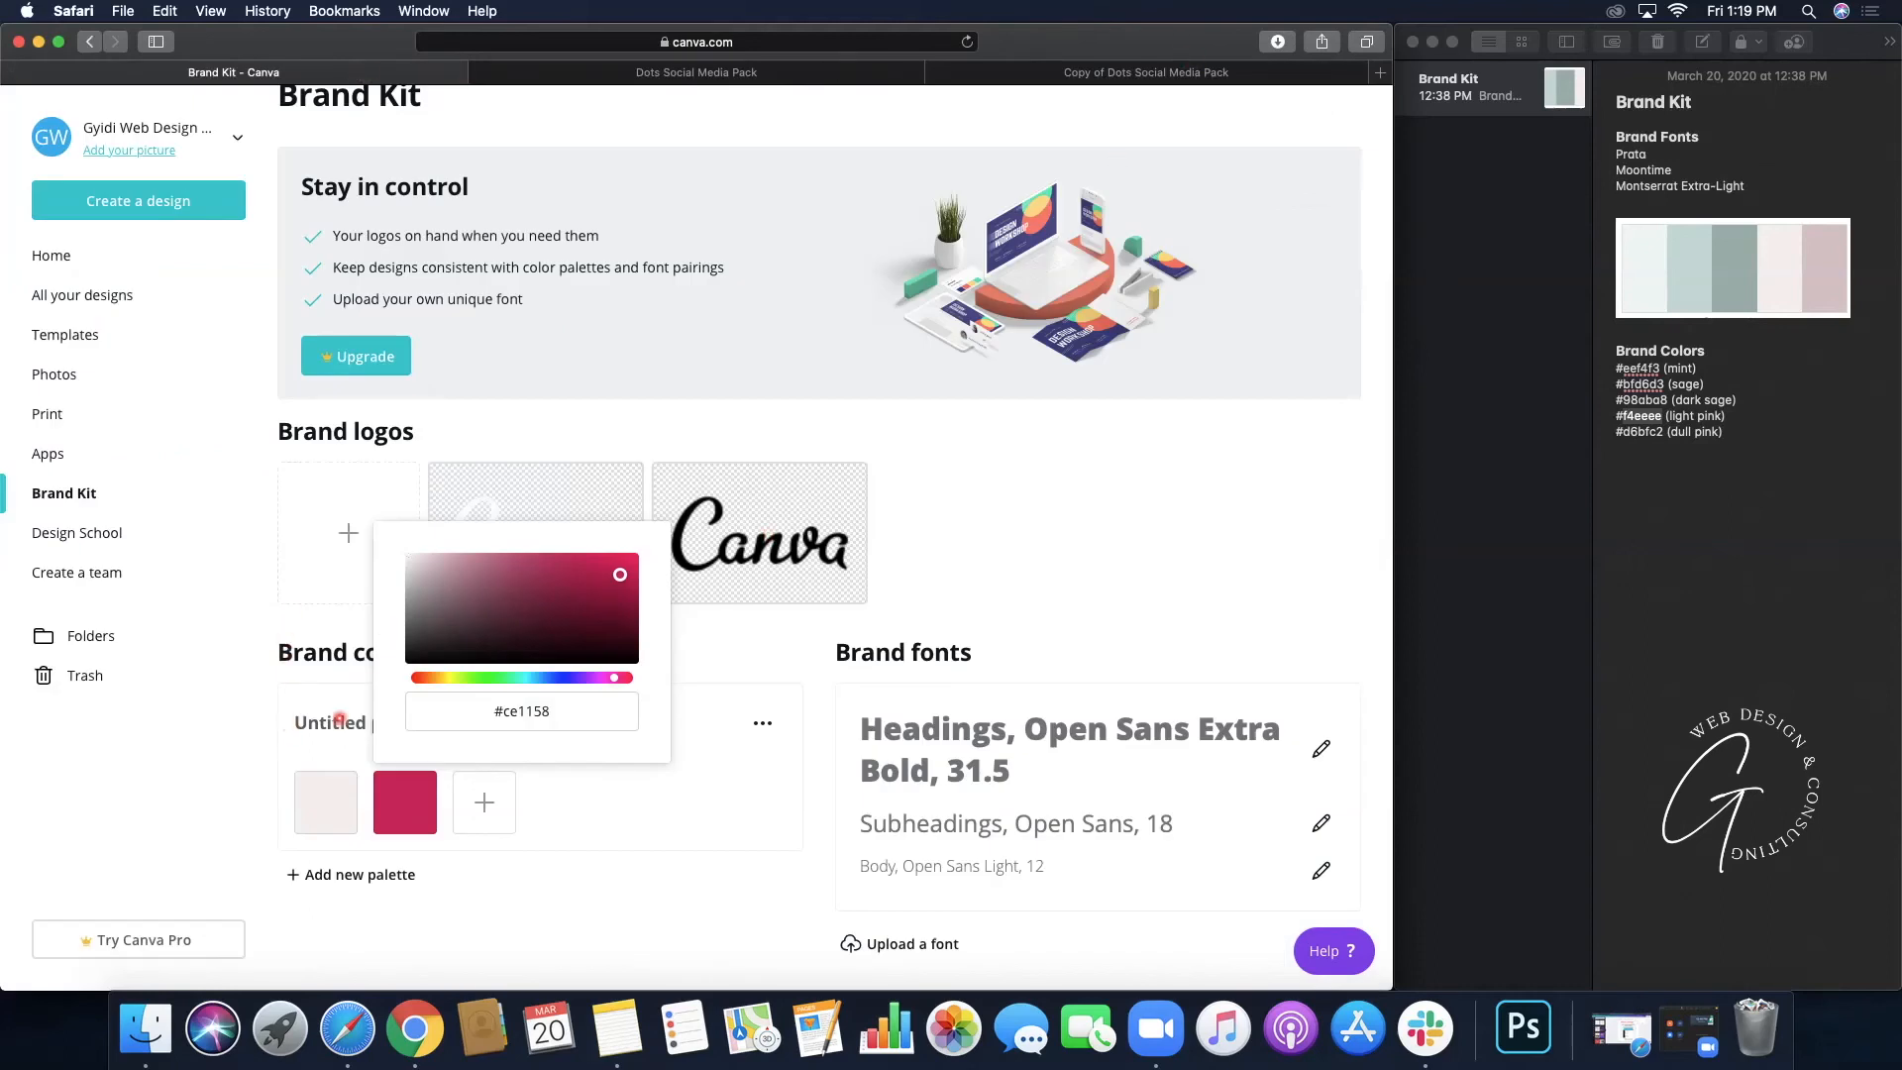
pyautogui.click(1134, 69)
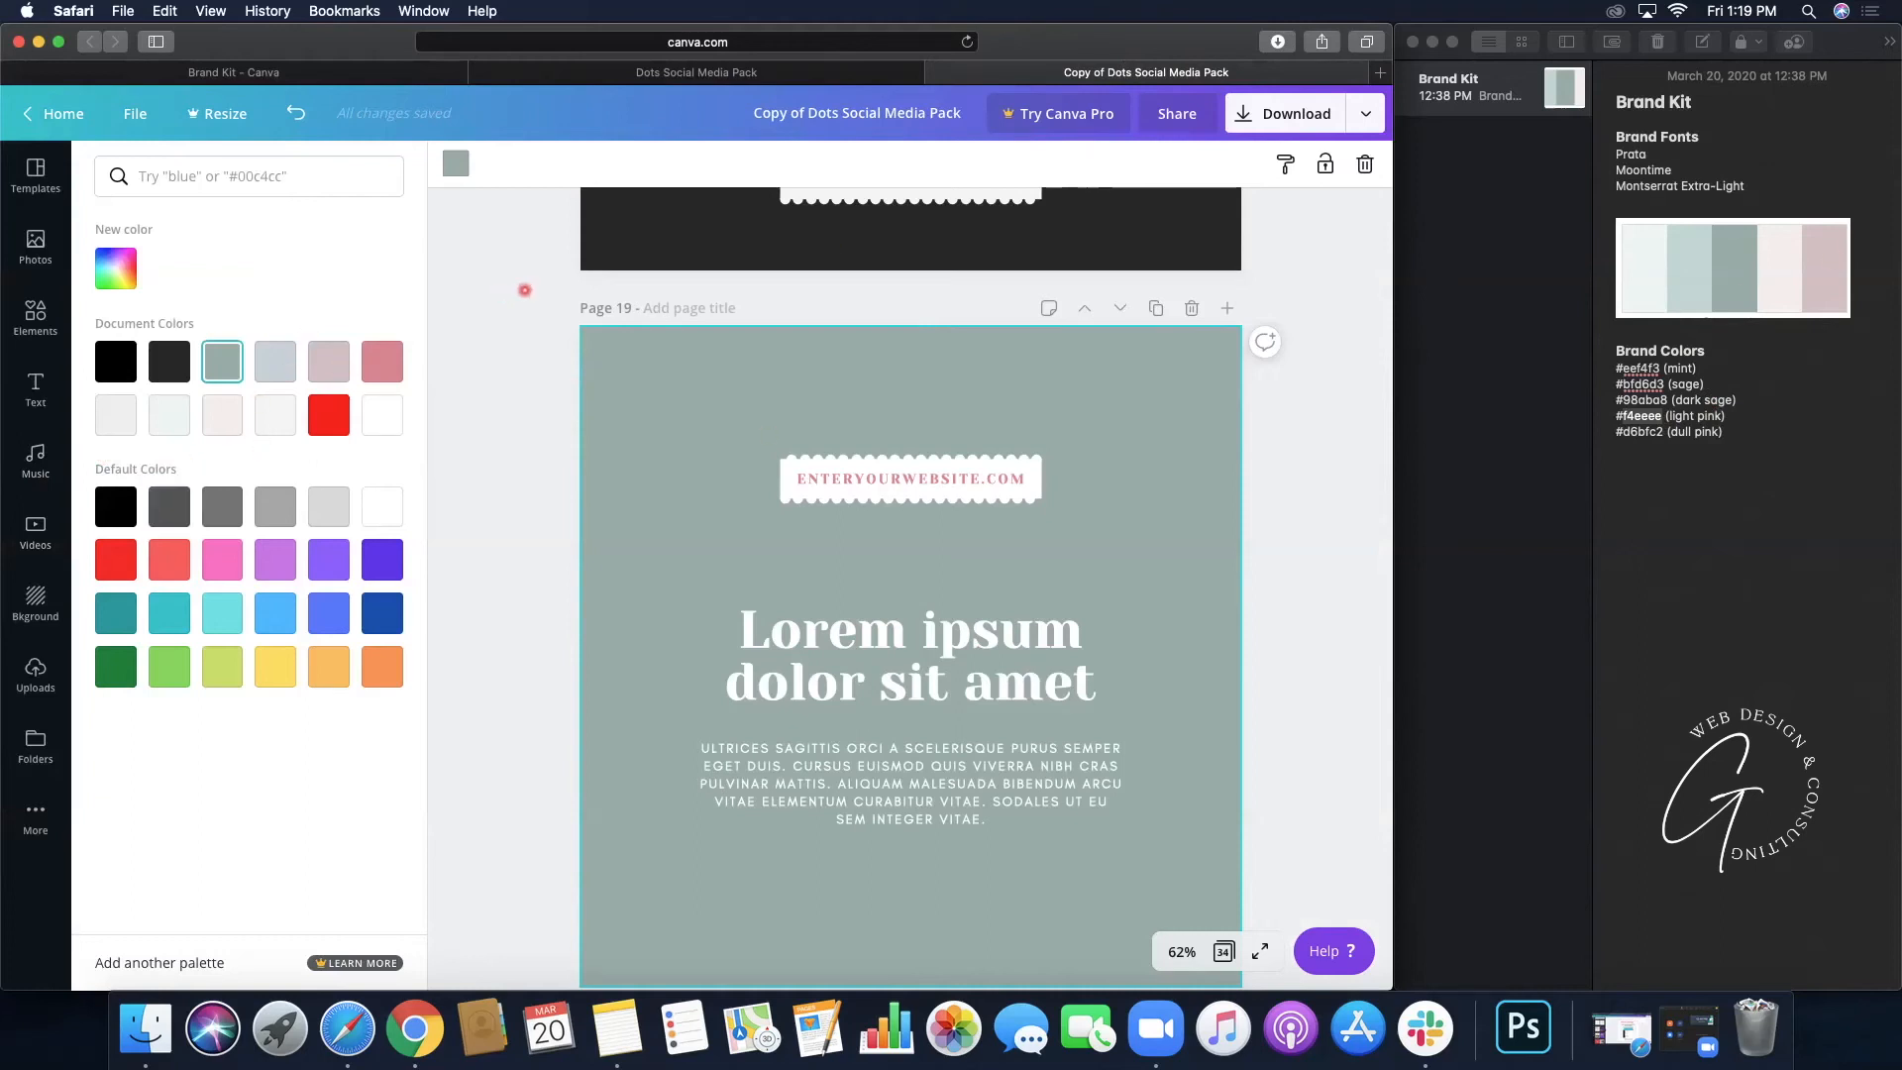
pyautogui.click(525, 289)
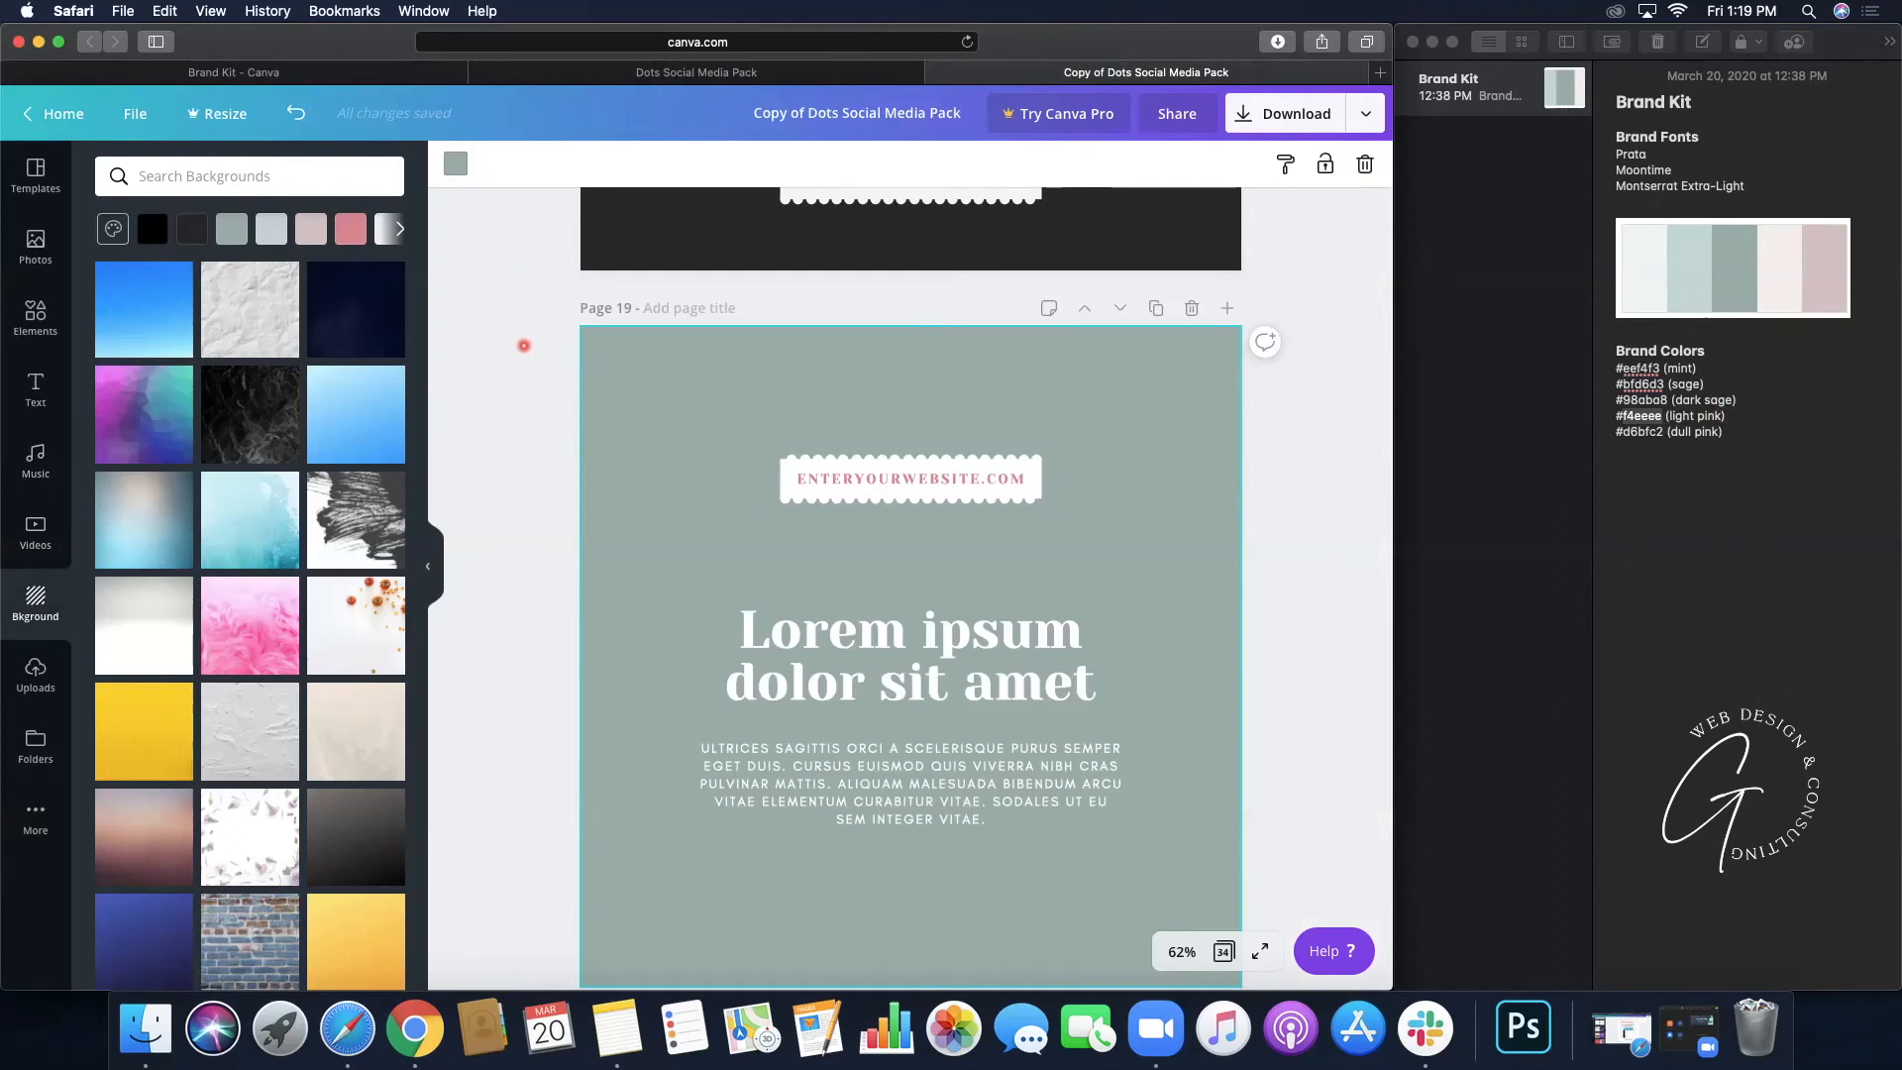
pyautogui.scroll(-4, 523, 345)
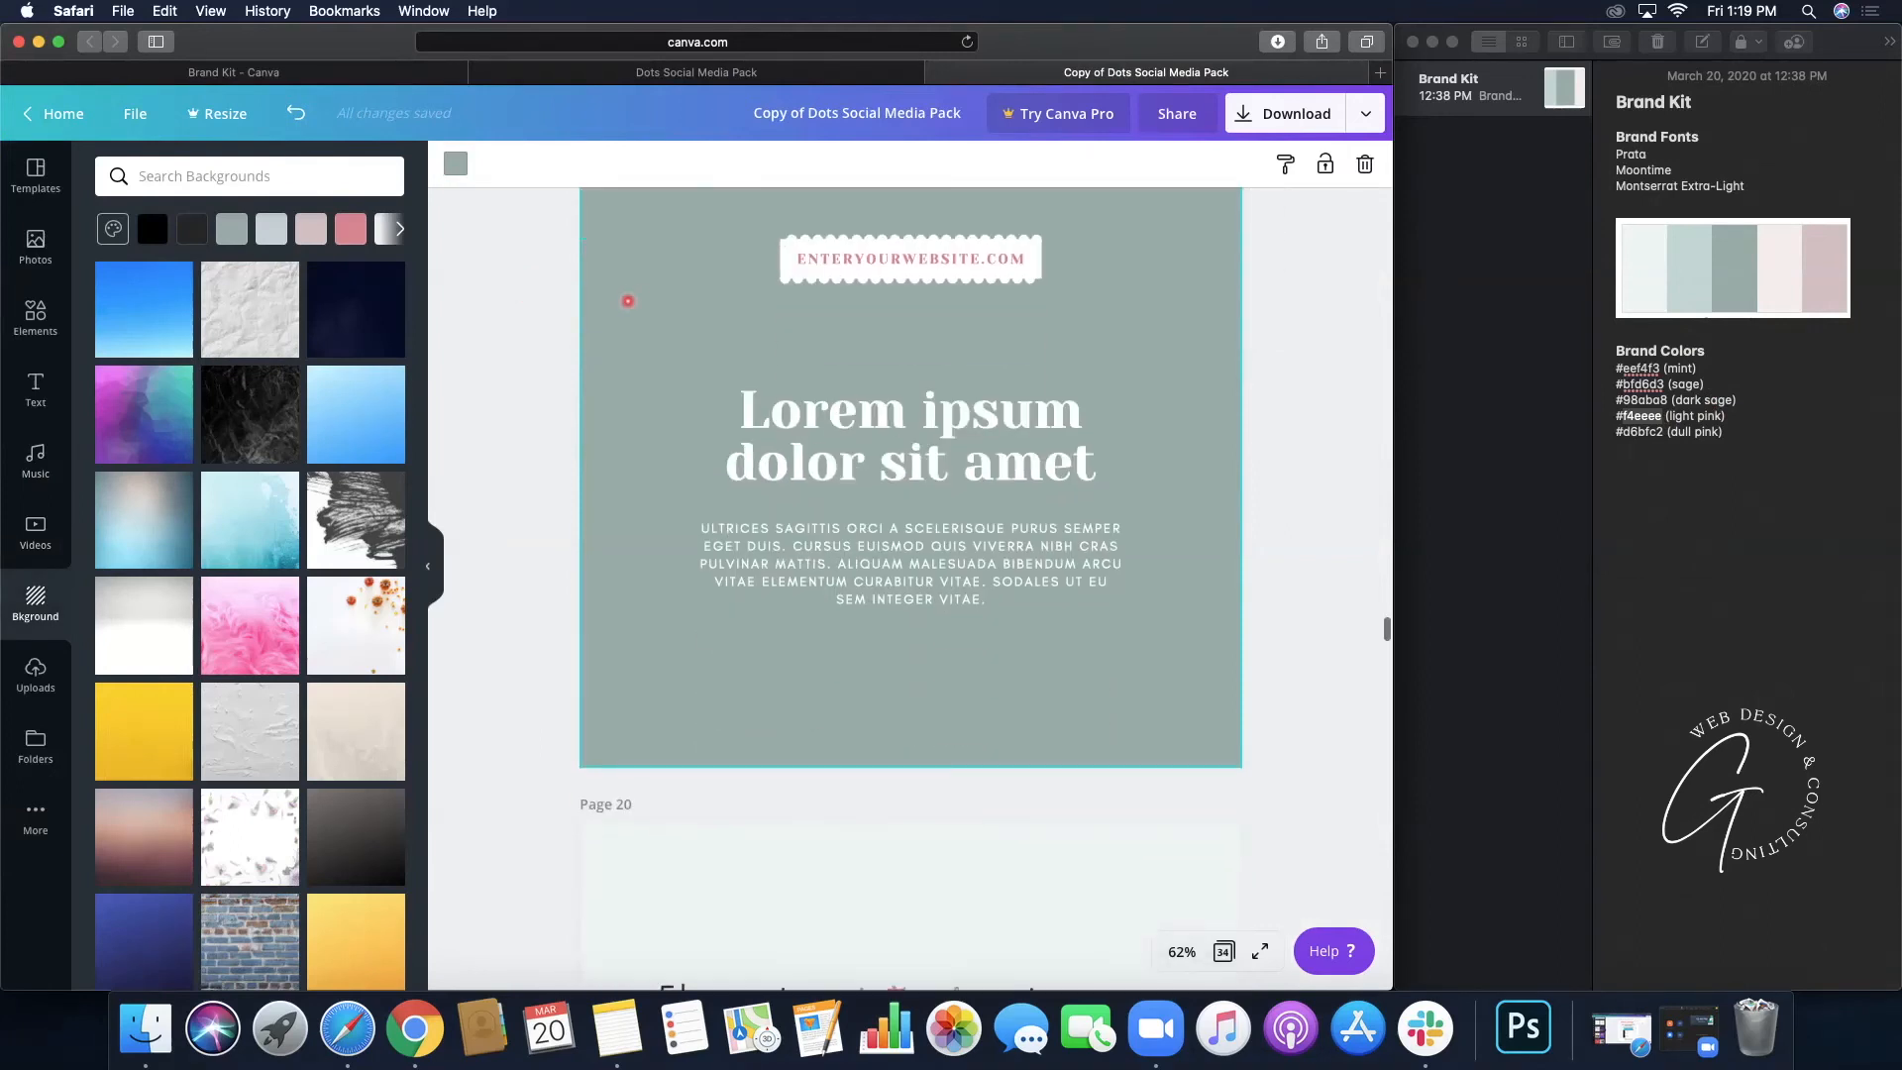
pyautogui.moveTo(633, 330); pyautogui.dragTo(685, 335)
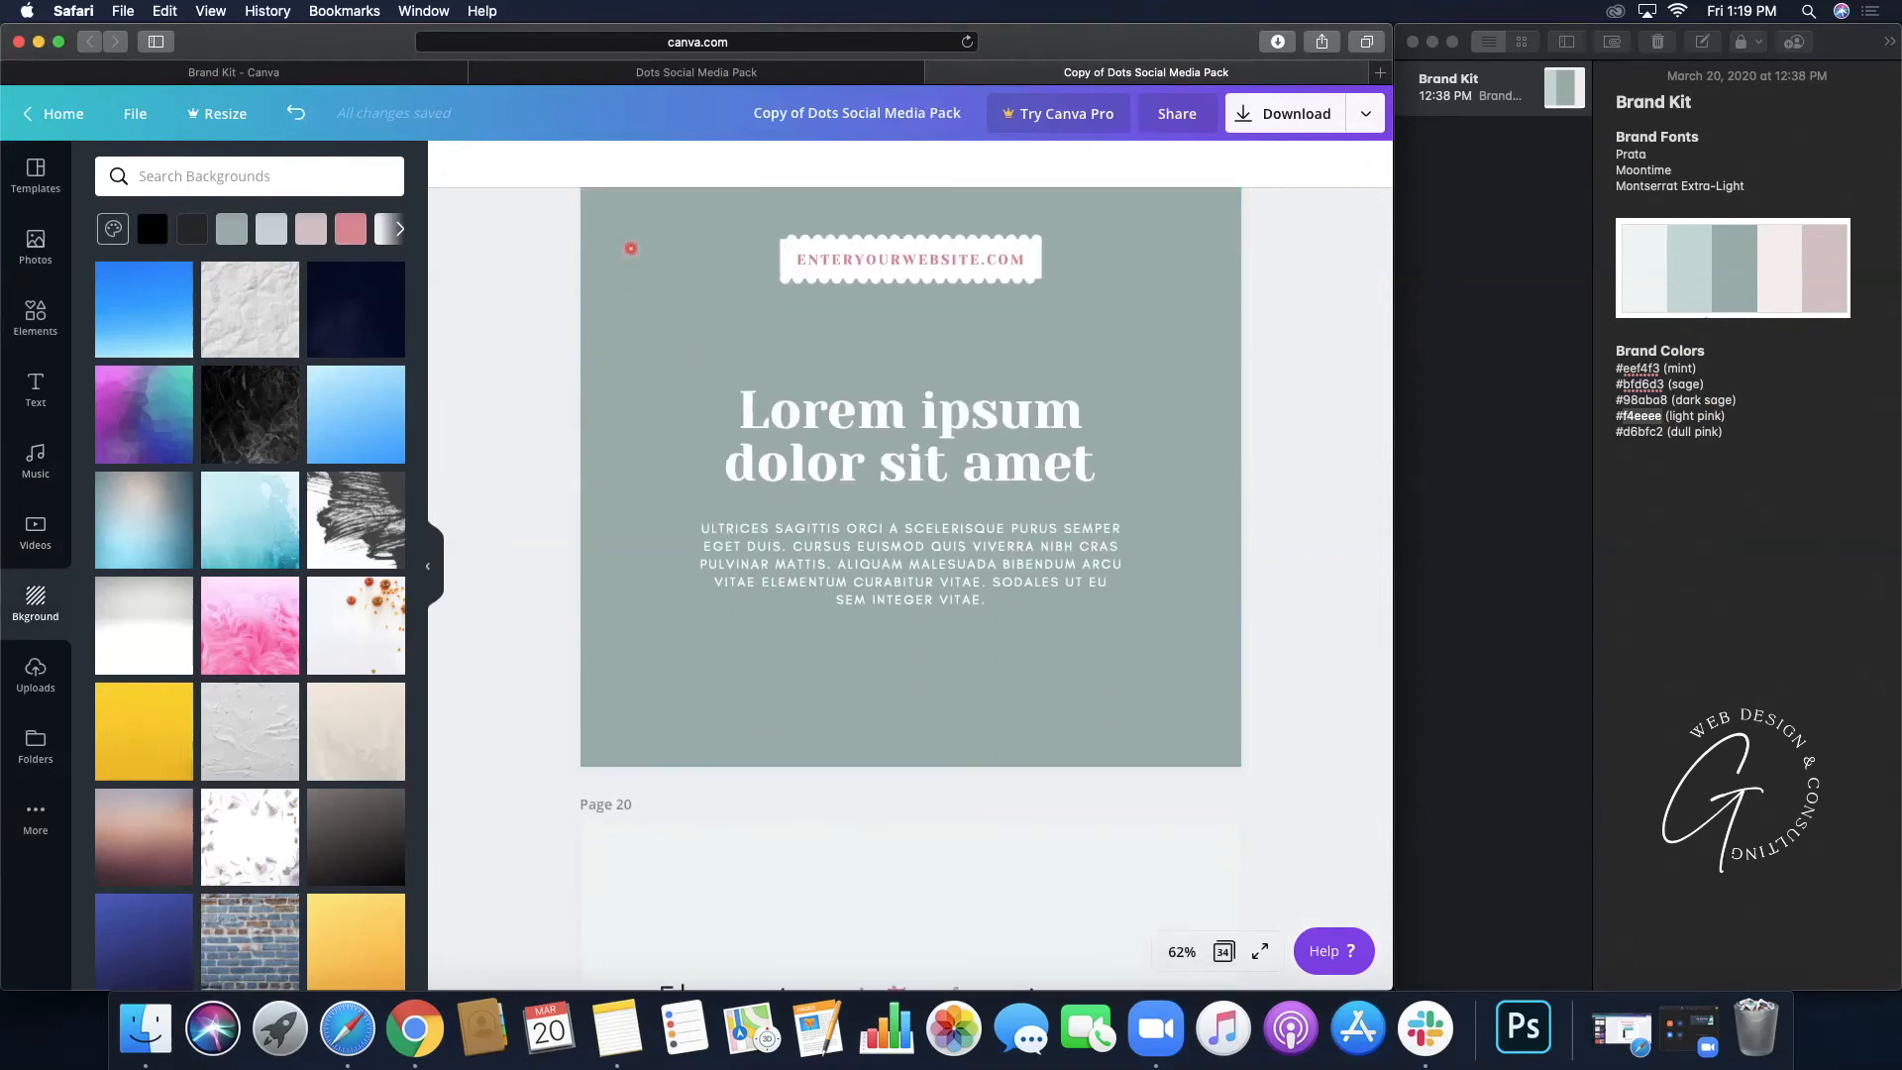
pyautogui.scroll(8, 645, 443)
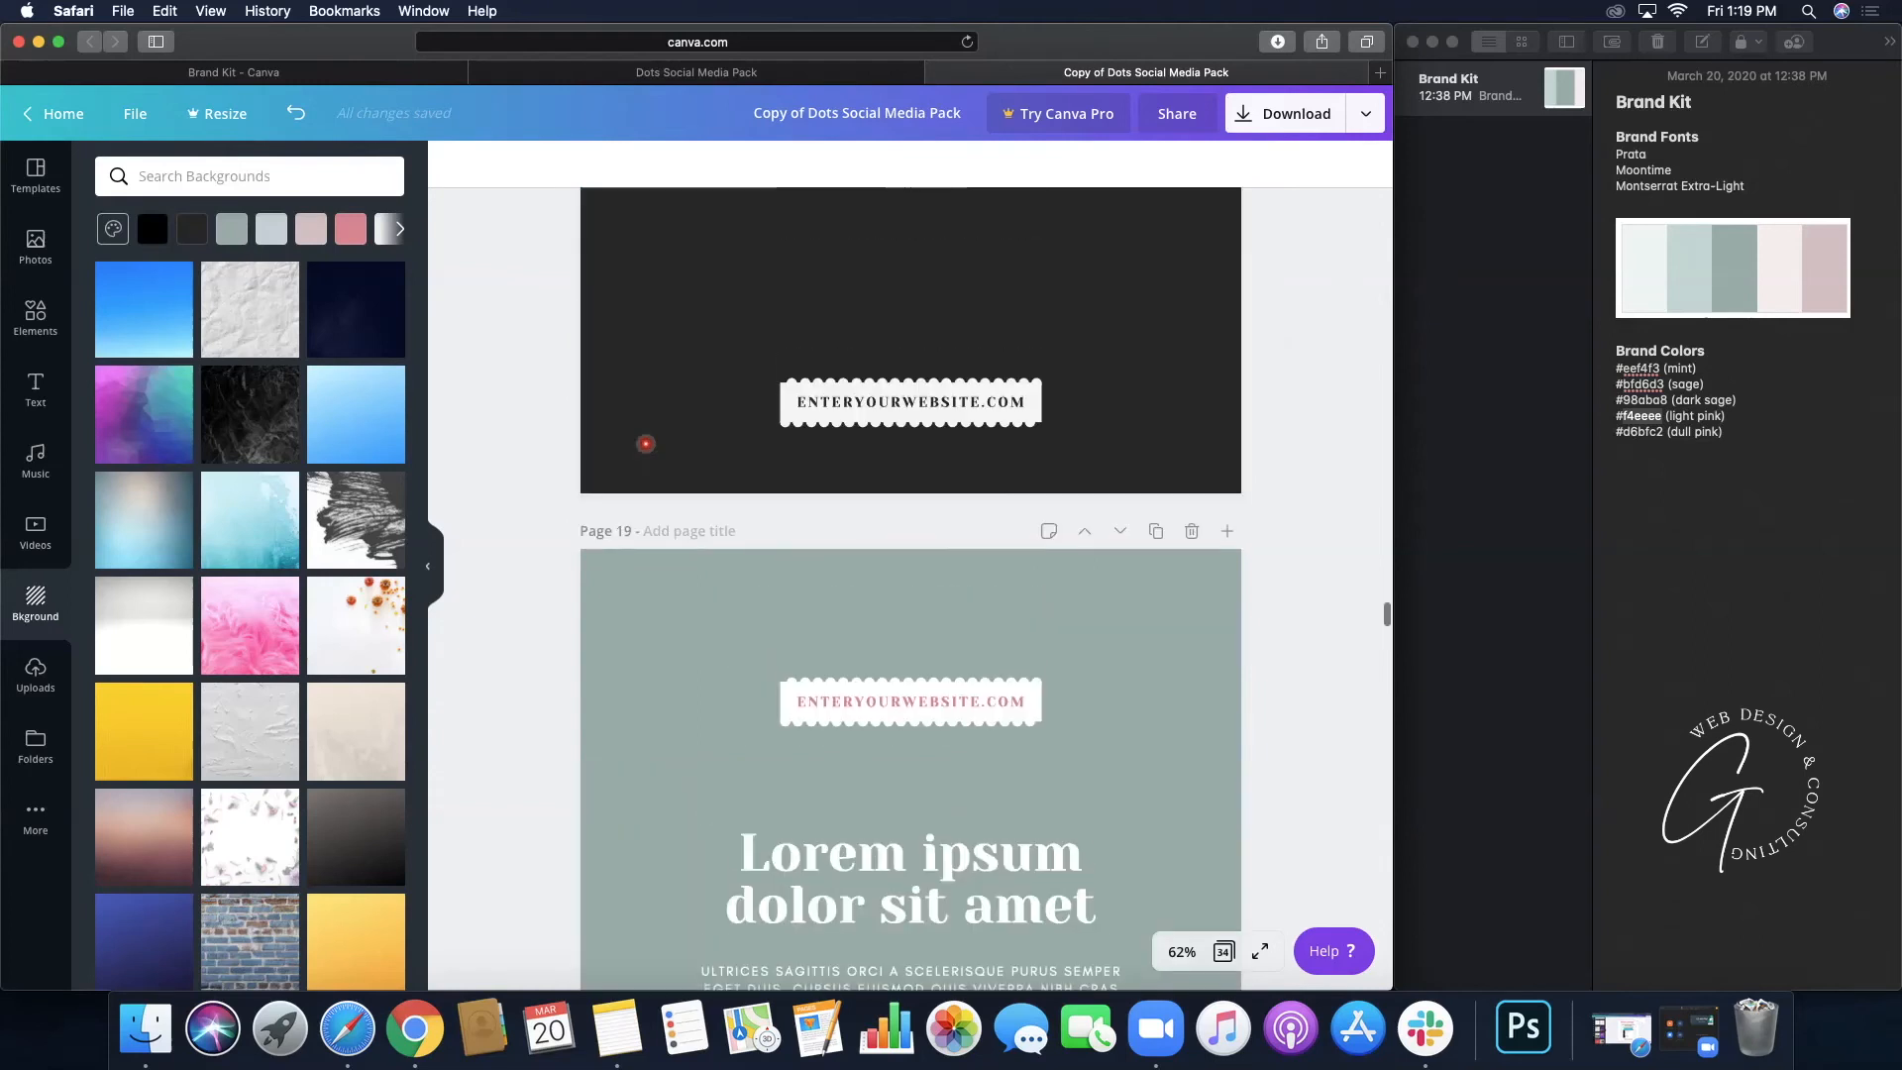
pyautogui.scroll(18, 645, 443)
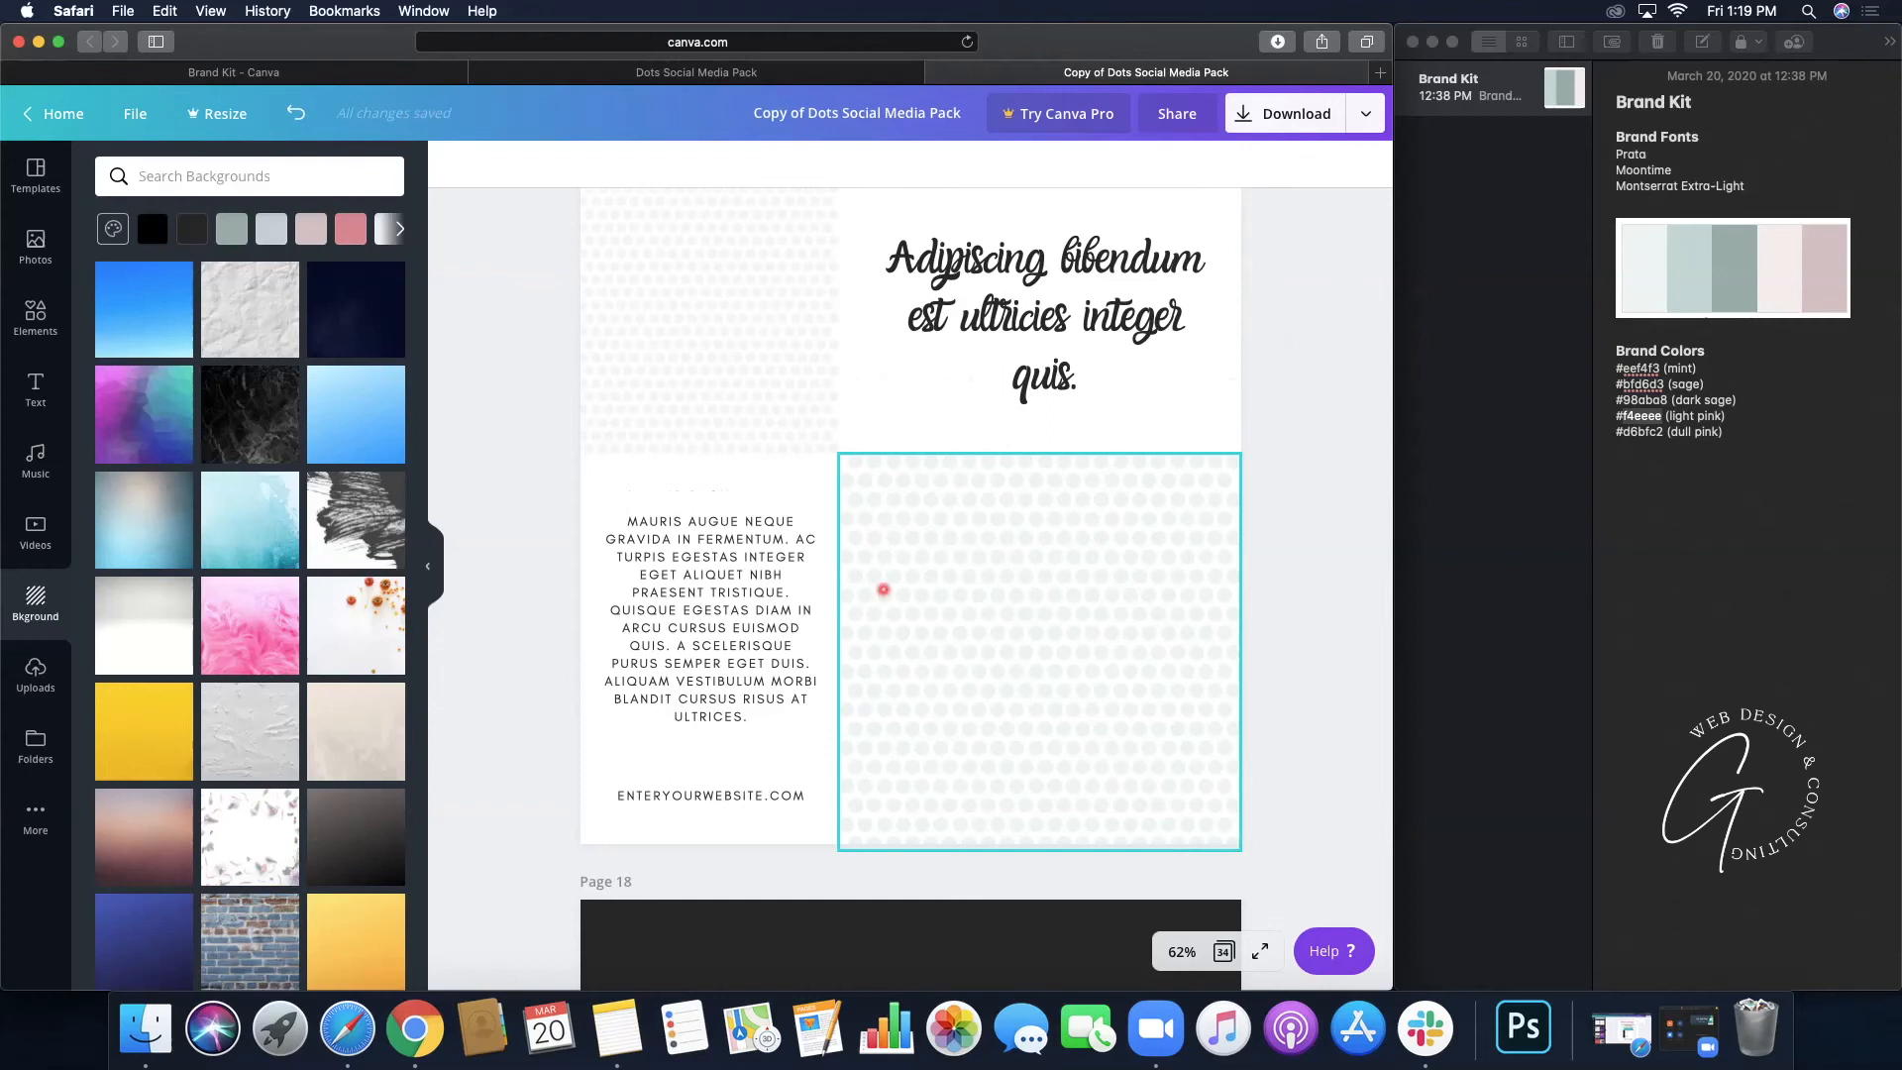
pyautogui.scroll(-15, 921, 628)
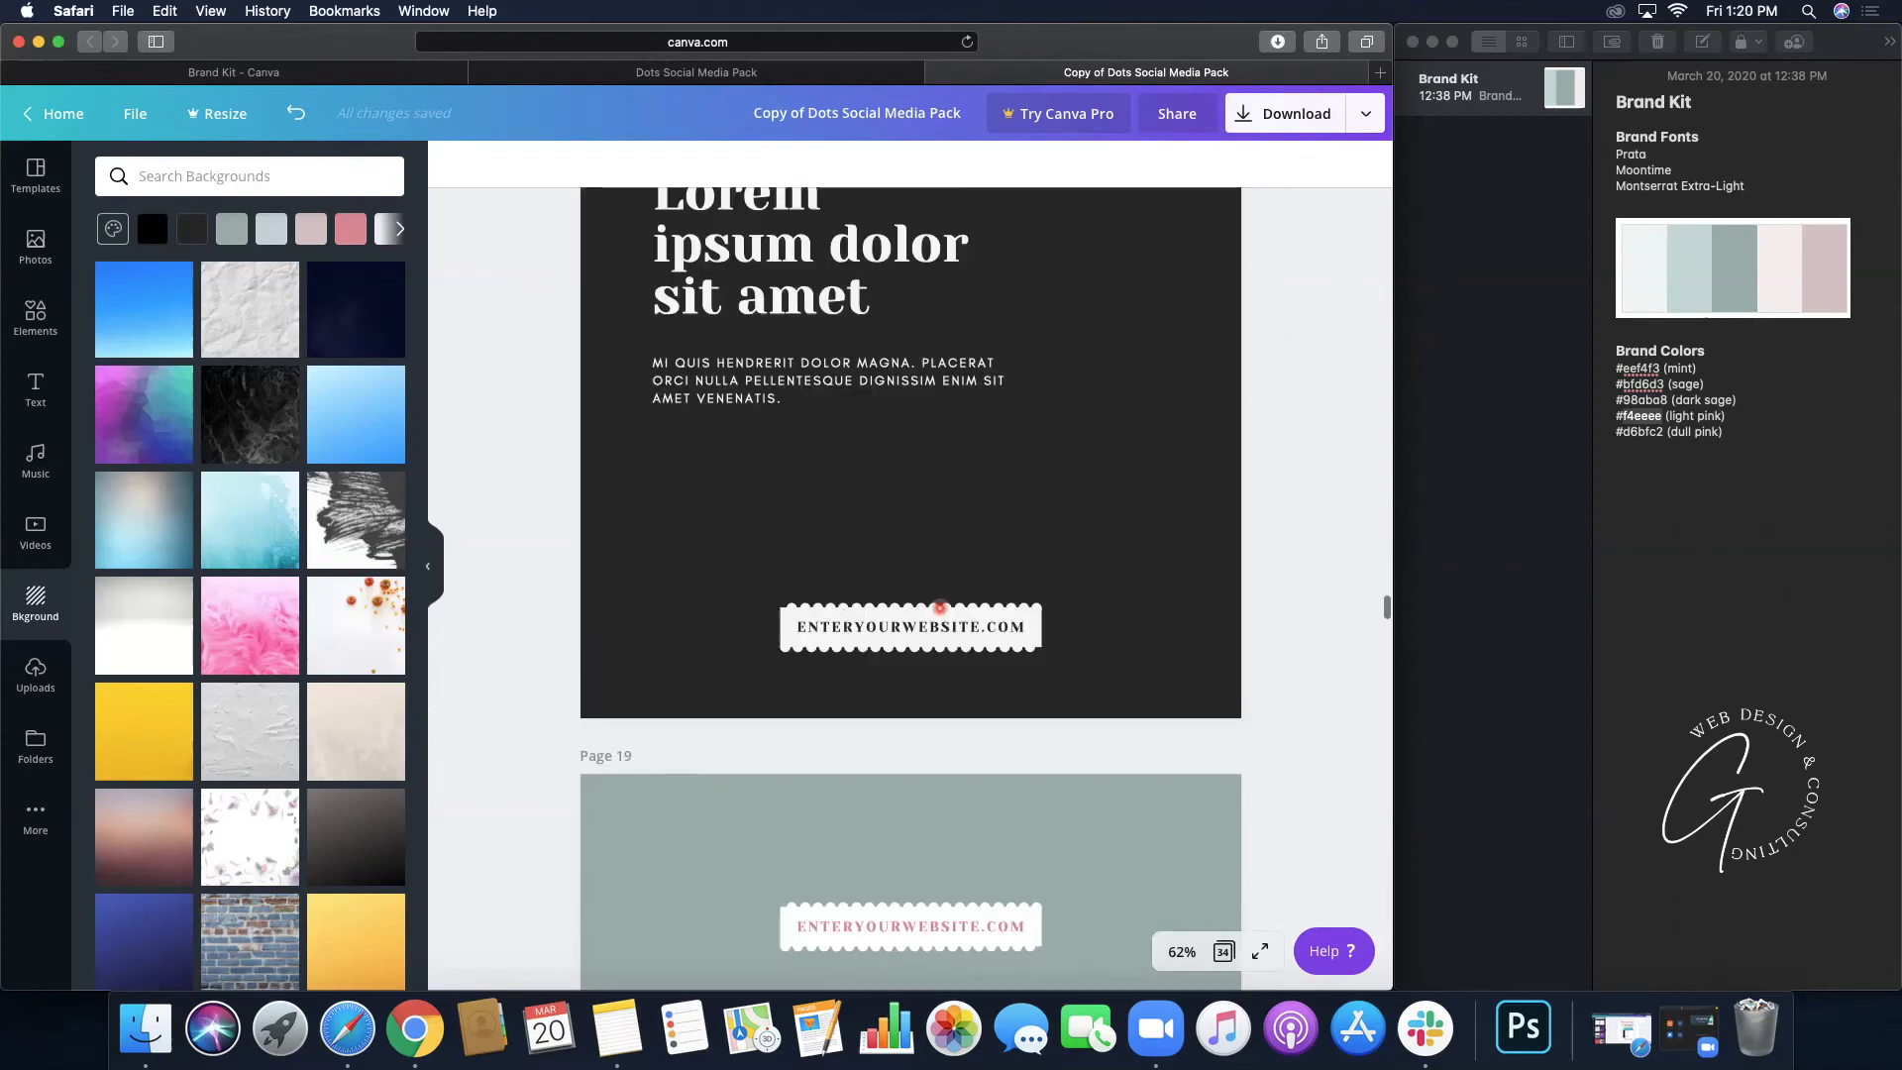
pyautogui.scroll(-20, 939, 607)
pyautogui.scroll(-4, 939, 608)
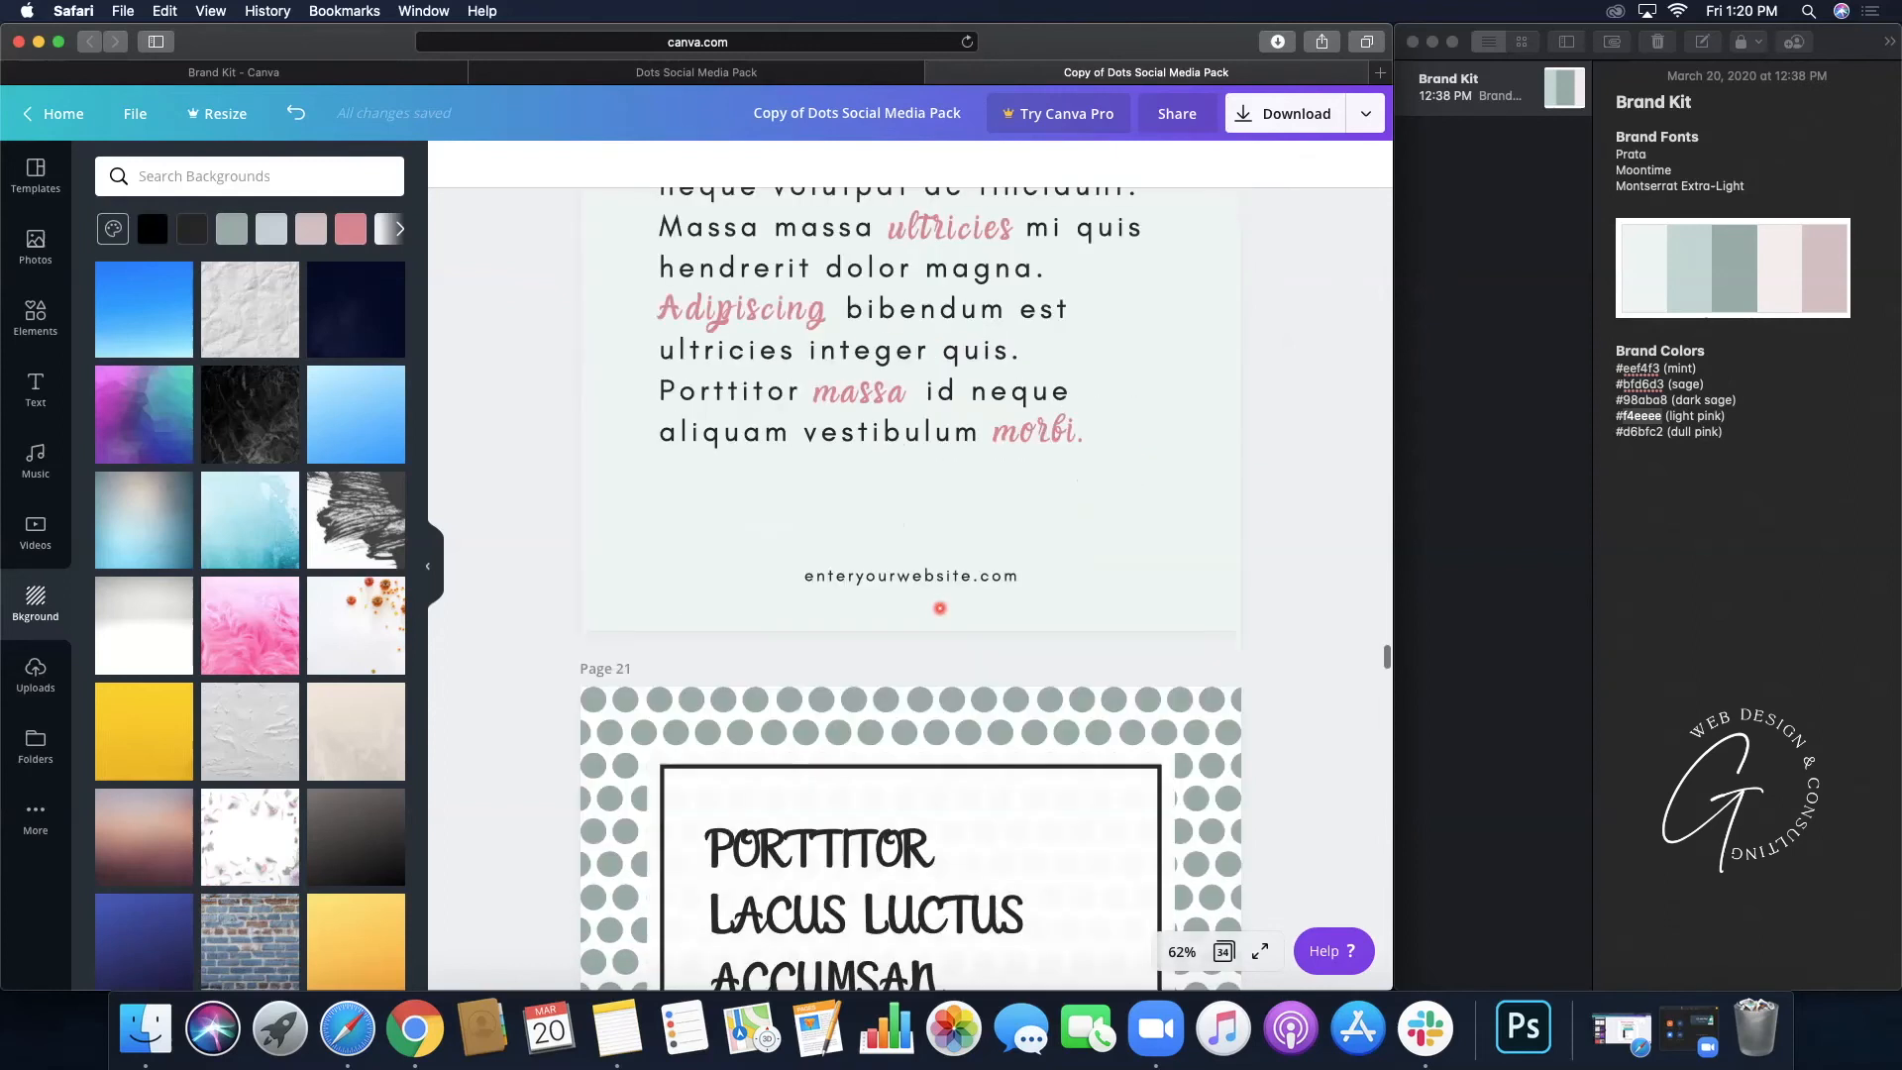
pyautogui.scroll(-7, 939, 607)
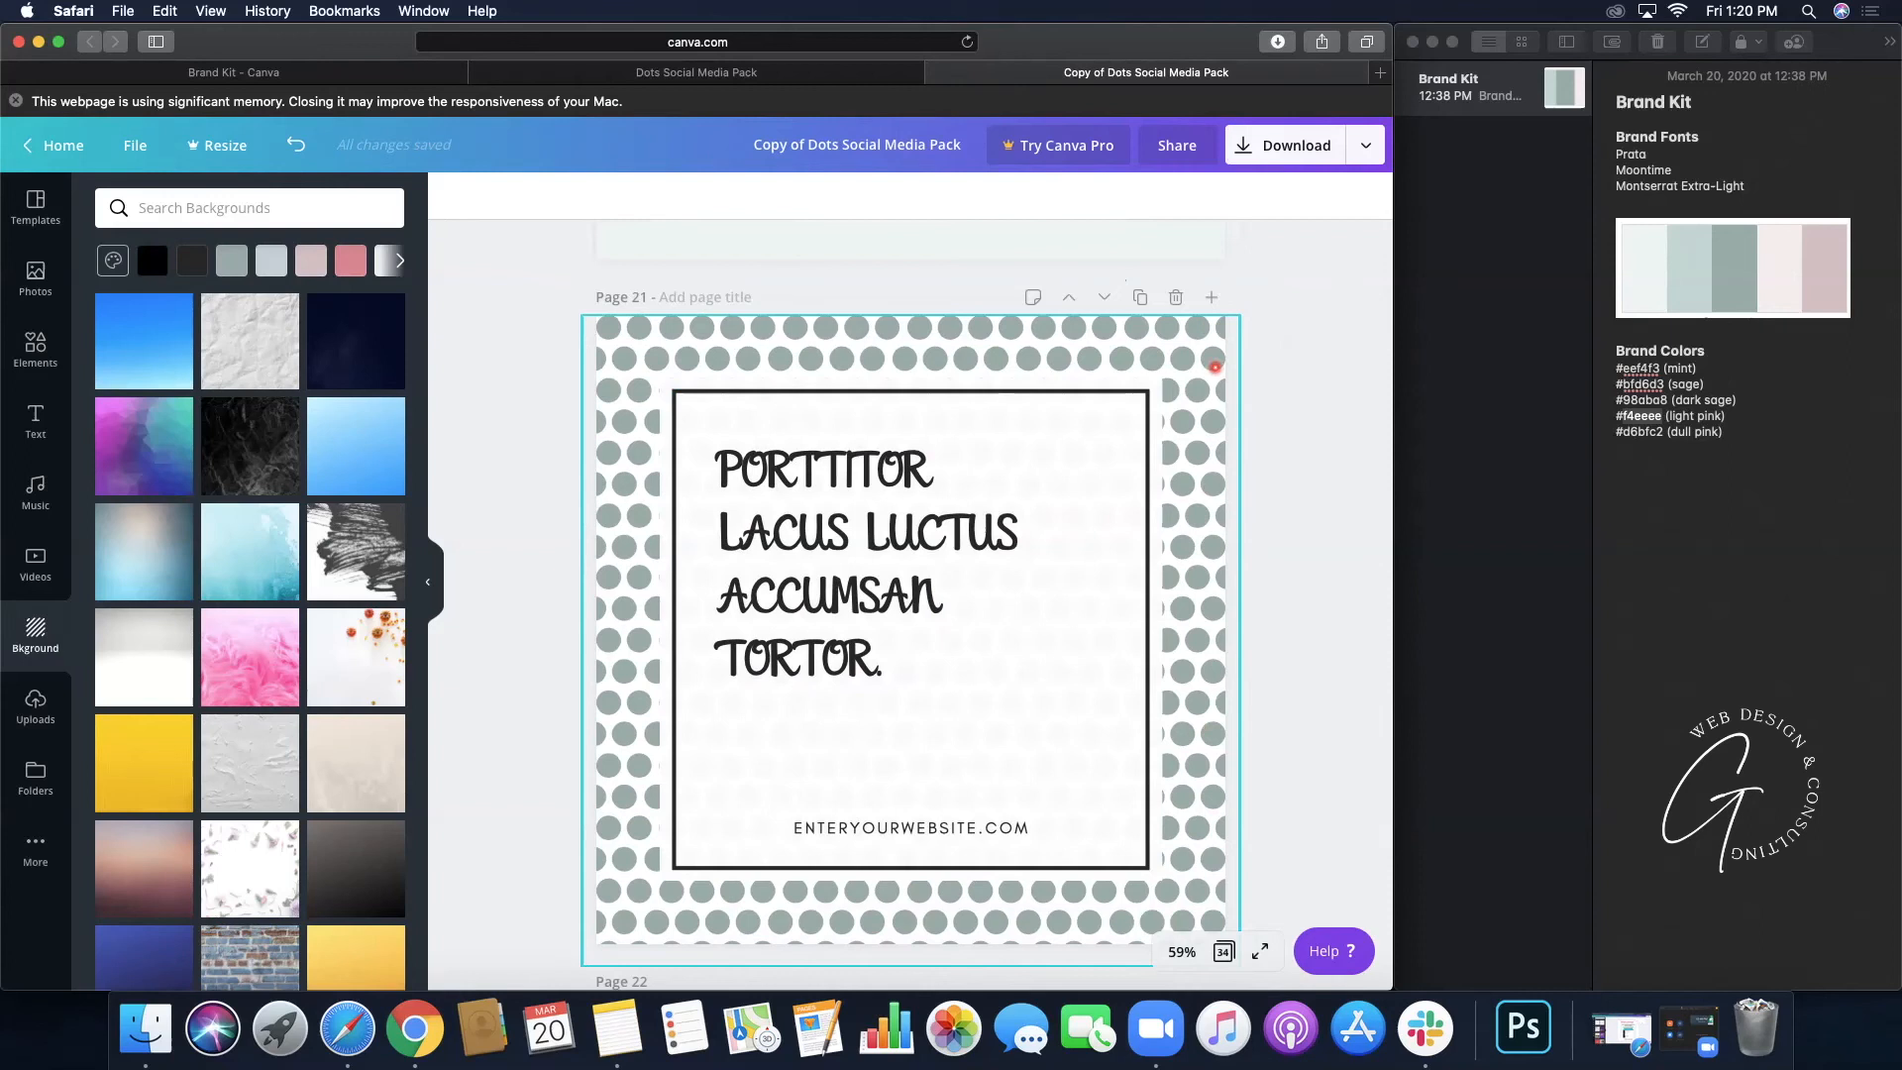
pyautogui.scroll(-3, 639, 486)
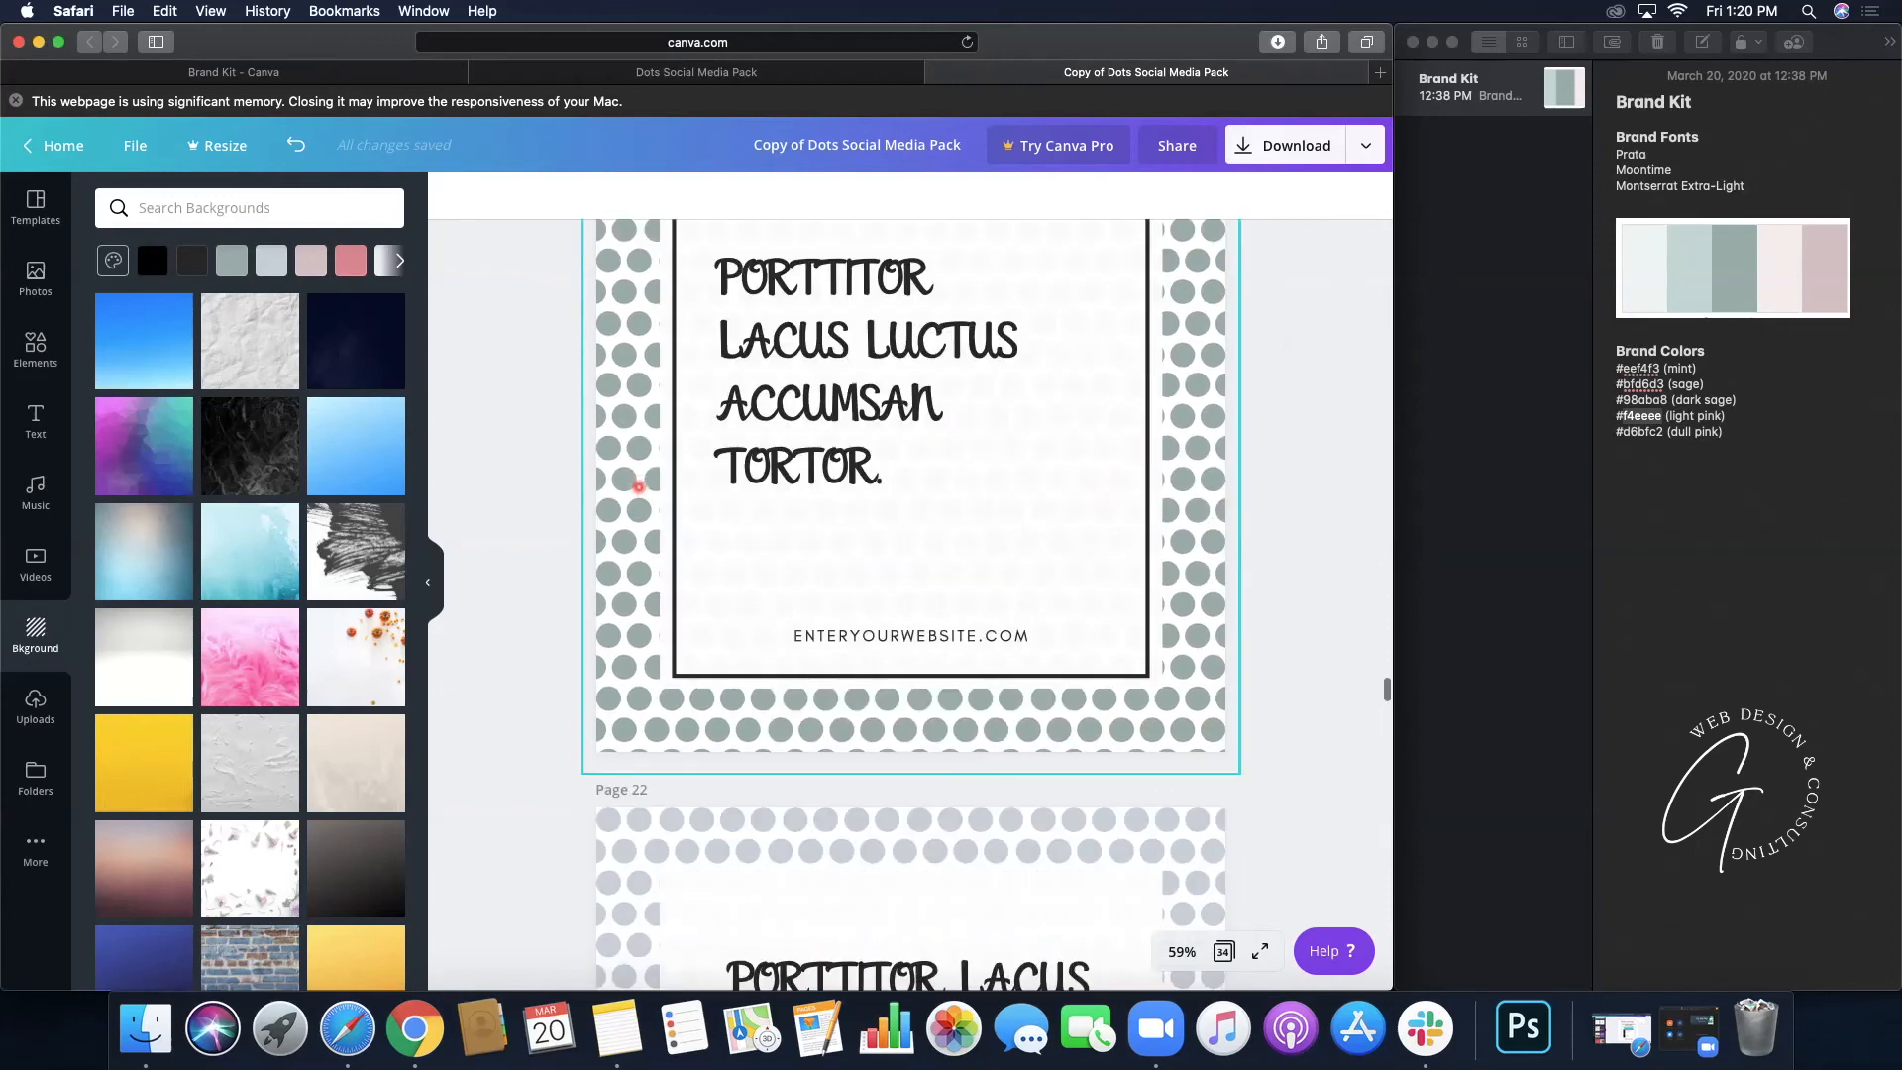
pyautogui.scroll(-10, 639, 486)
pyautogui.scroll(-8, 639, 486)
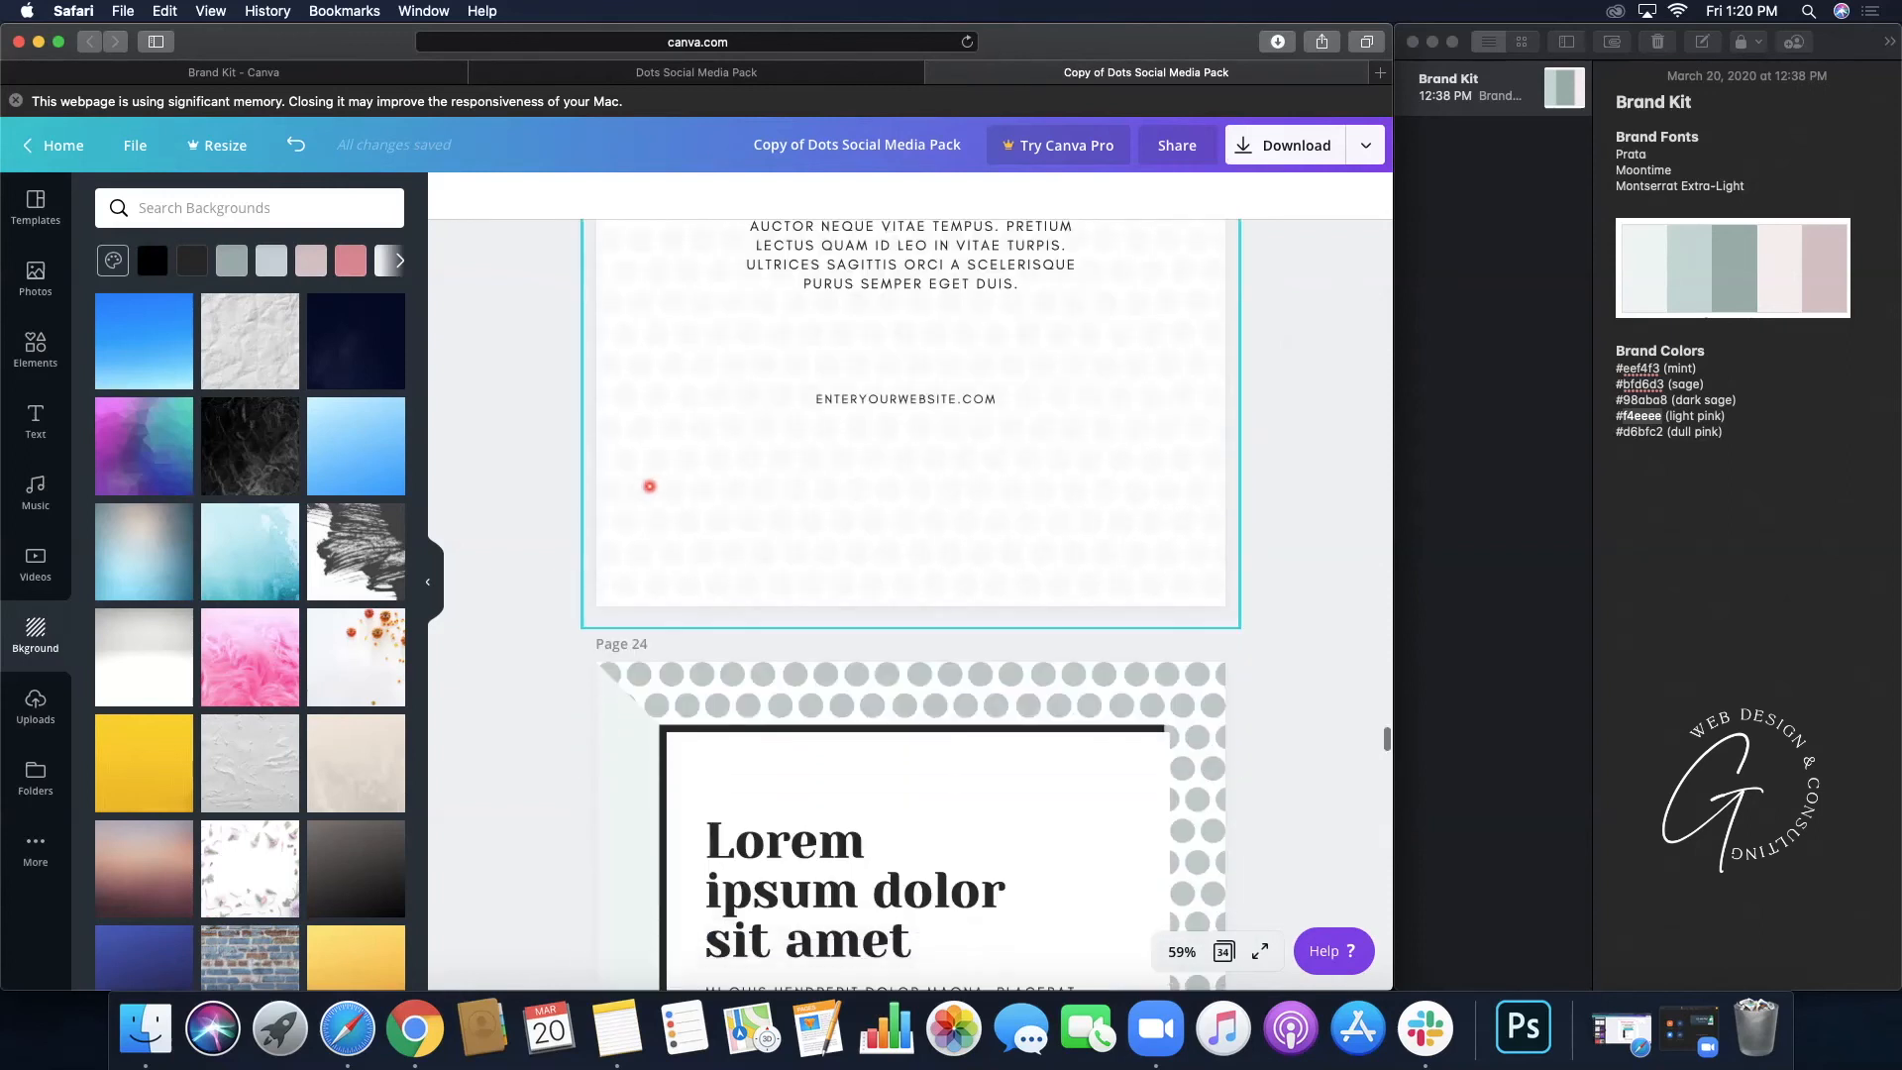
pyautogui.scroll(-1, 649, 486)
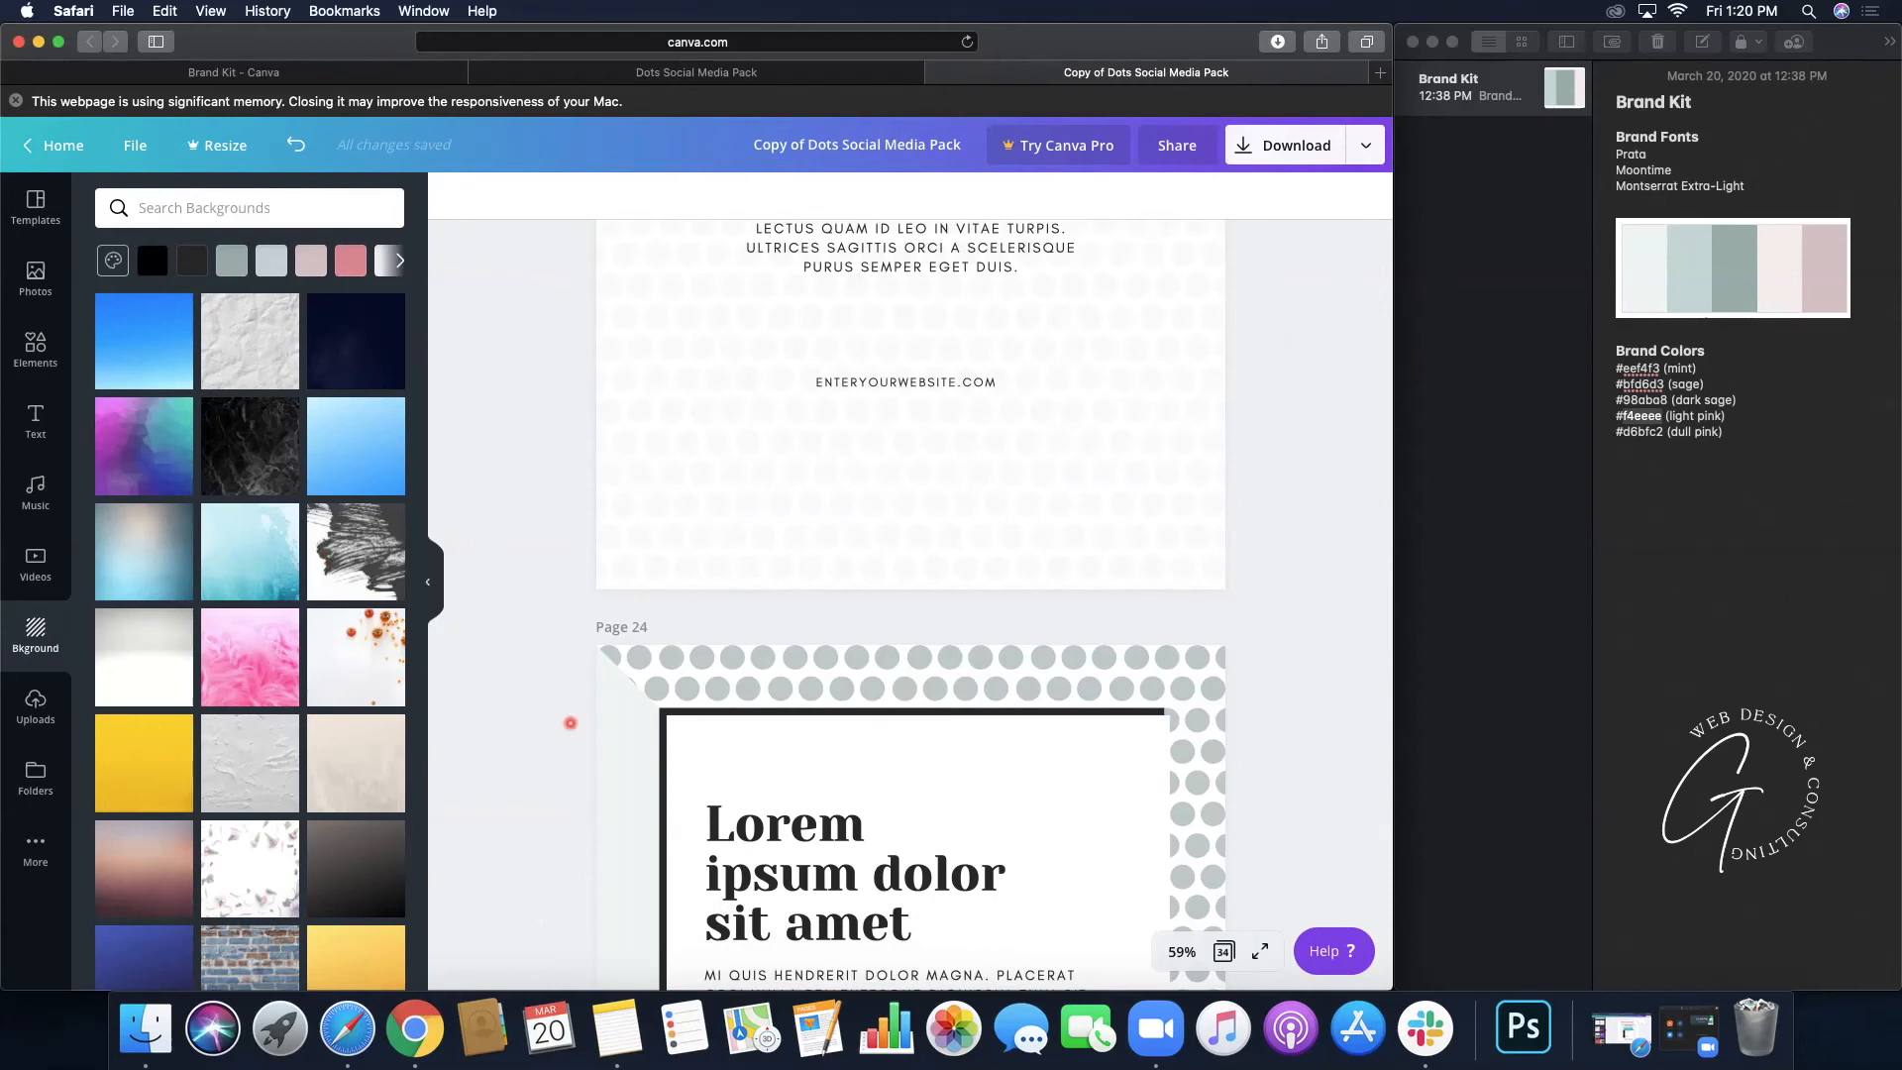
pyautogui.scroll(-8, 570, 722)
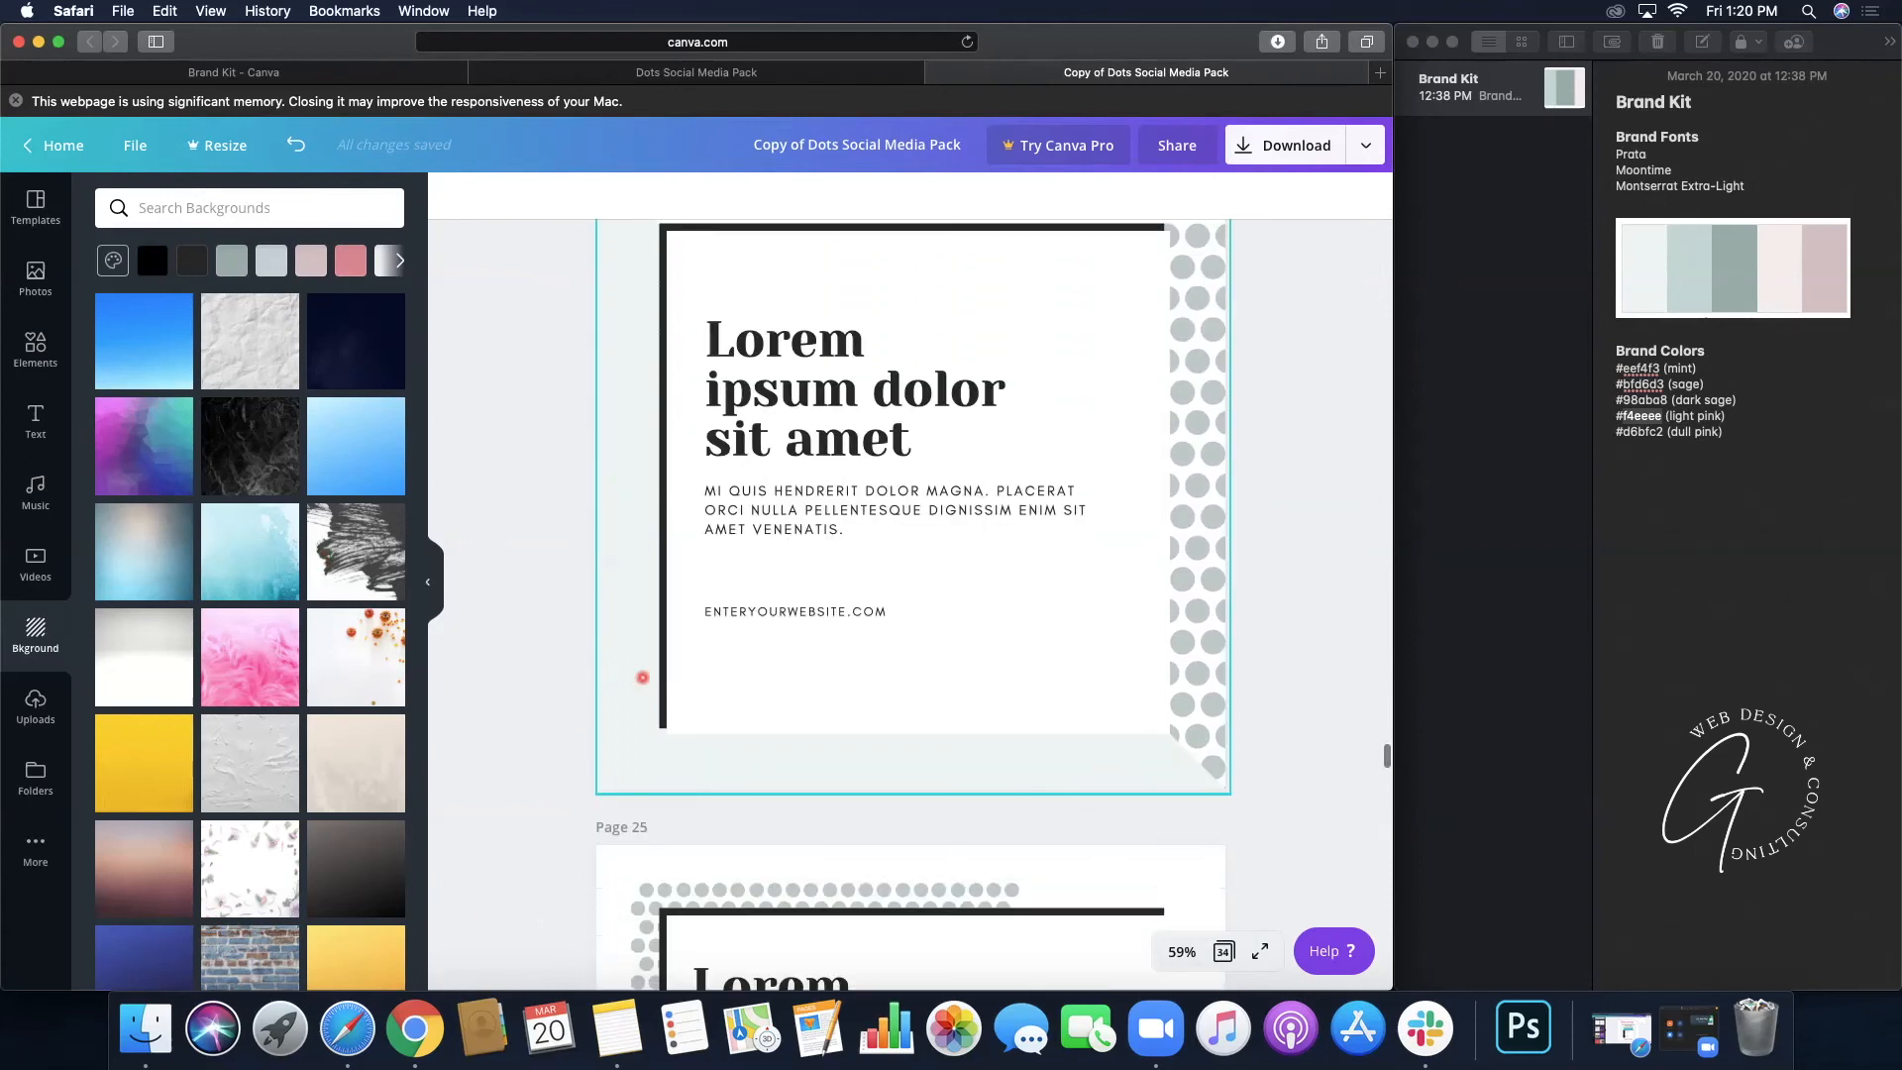
pyautogui.scroll(-2, 829, 632)
pyautogui.scroll(-8, 829, 632)
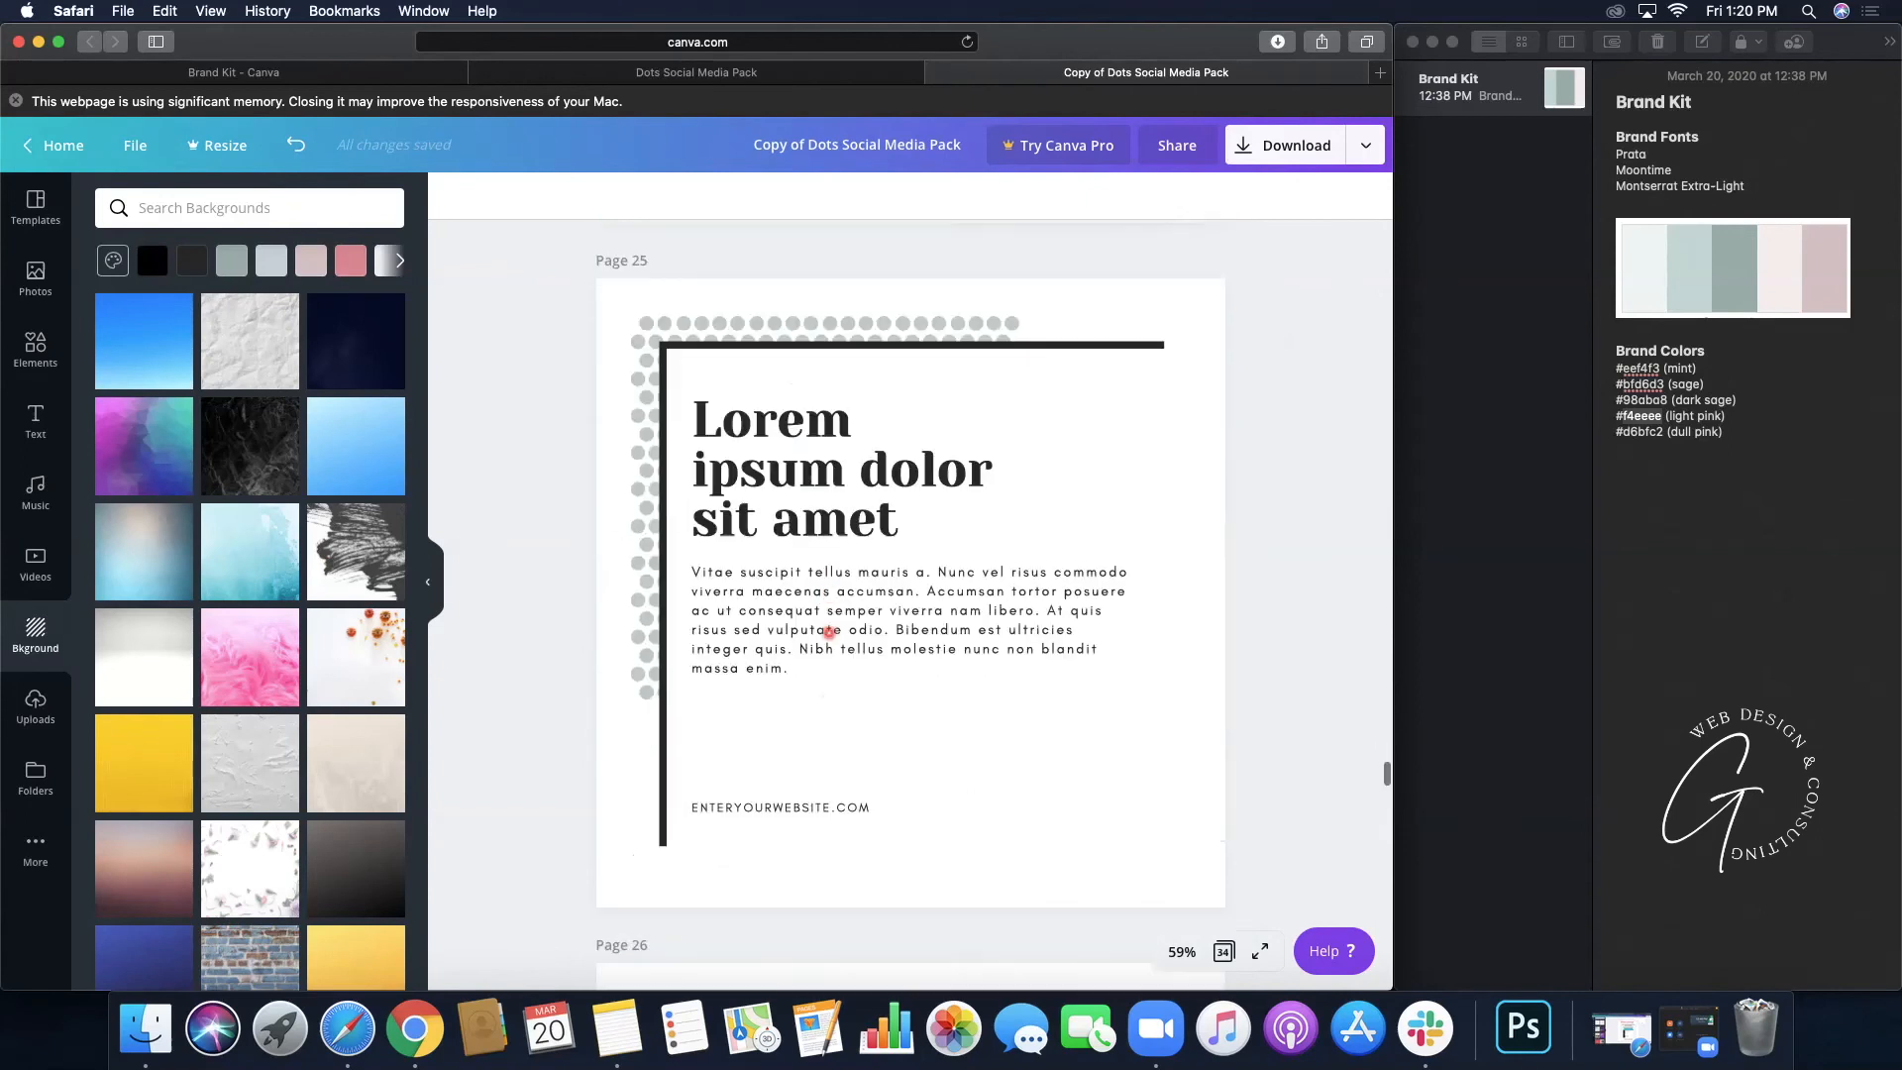
pyautogui.scroll(-13, 650, 383)
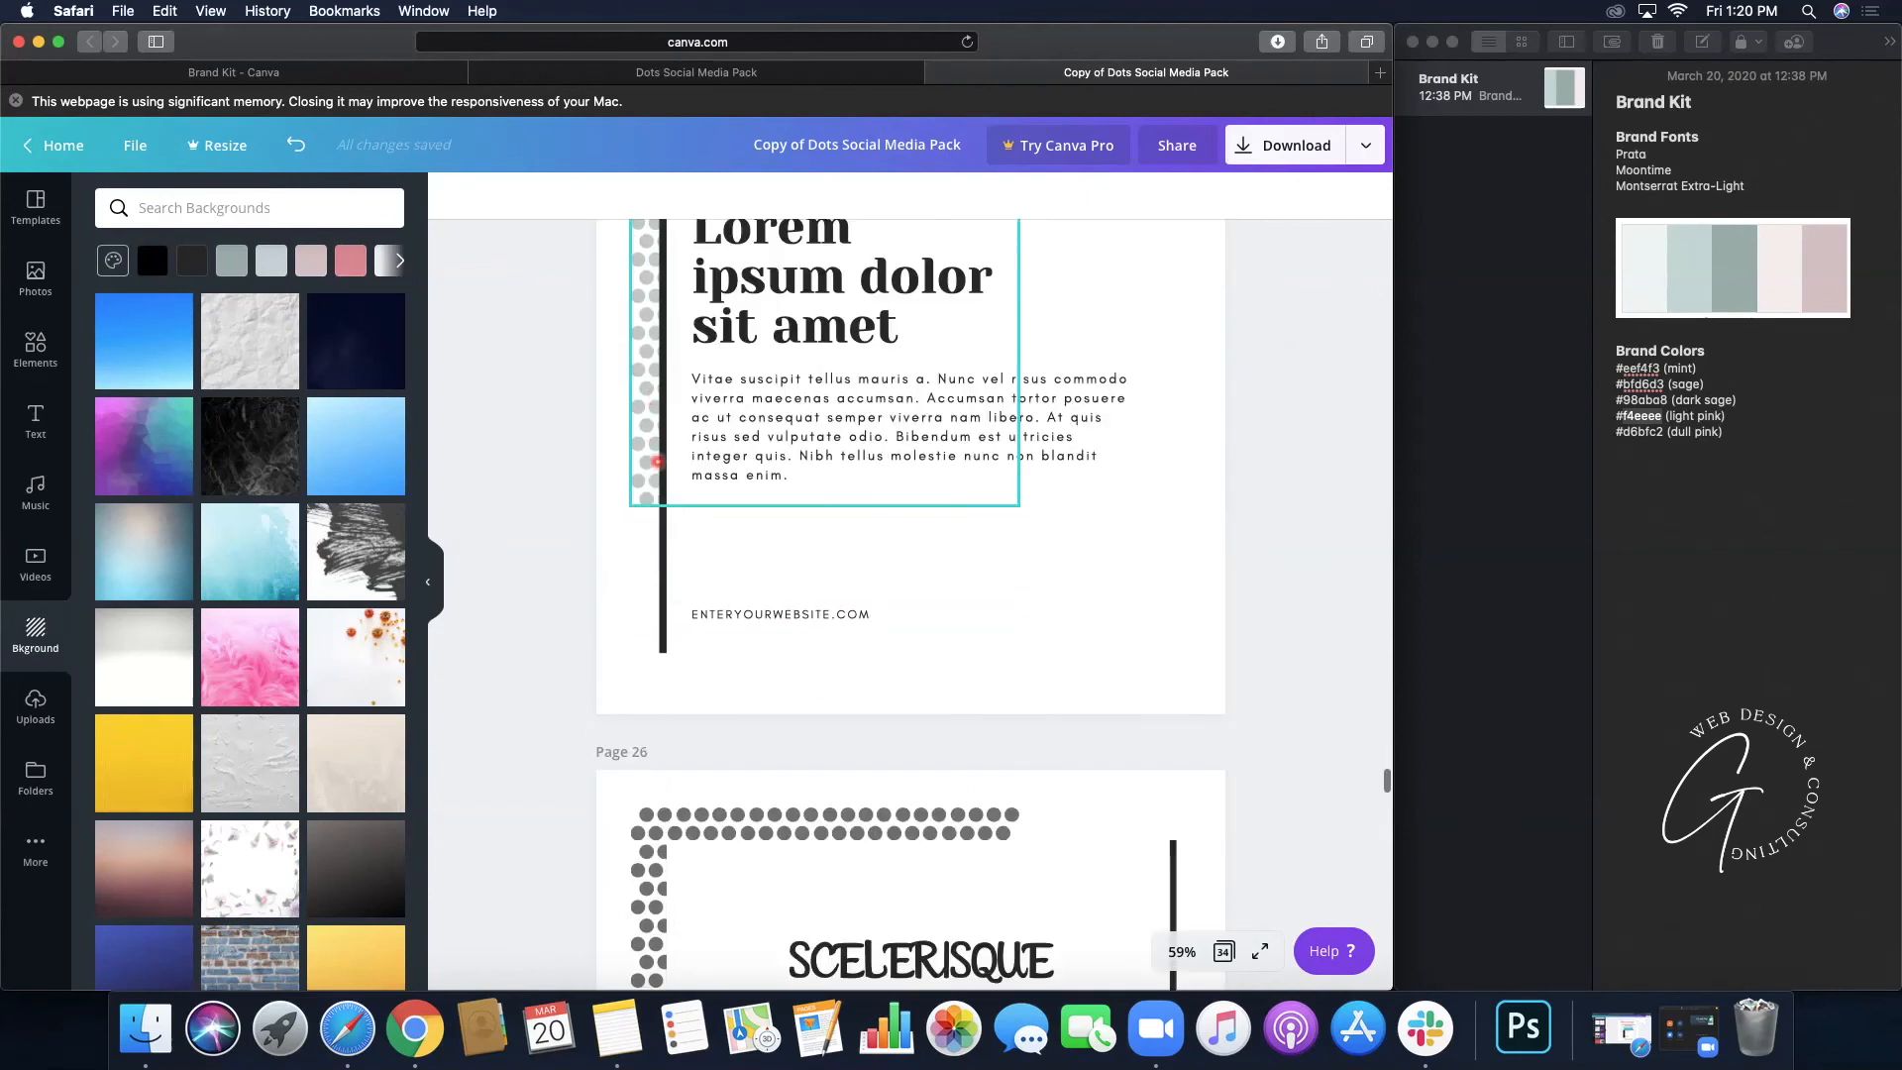
pyautogui.scroll(-11, 657, 460)
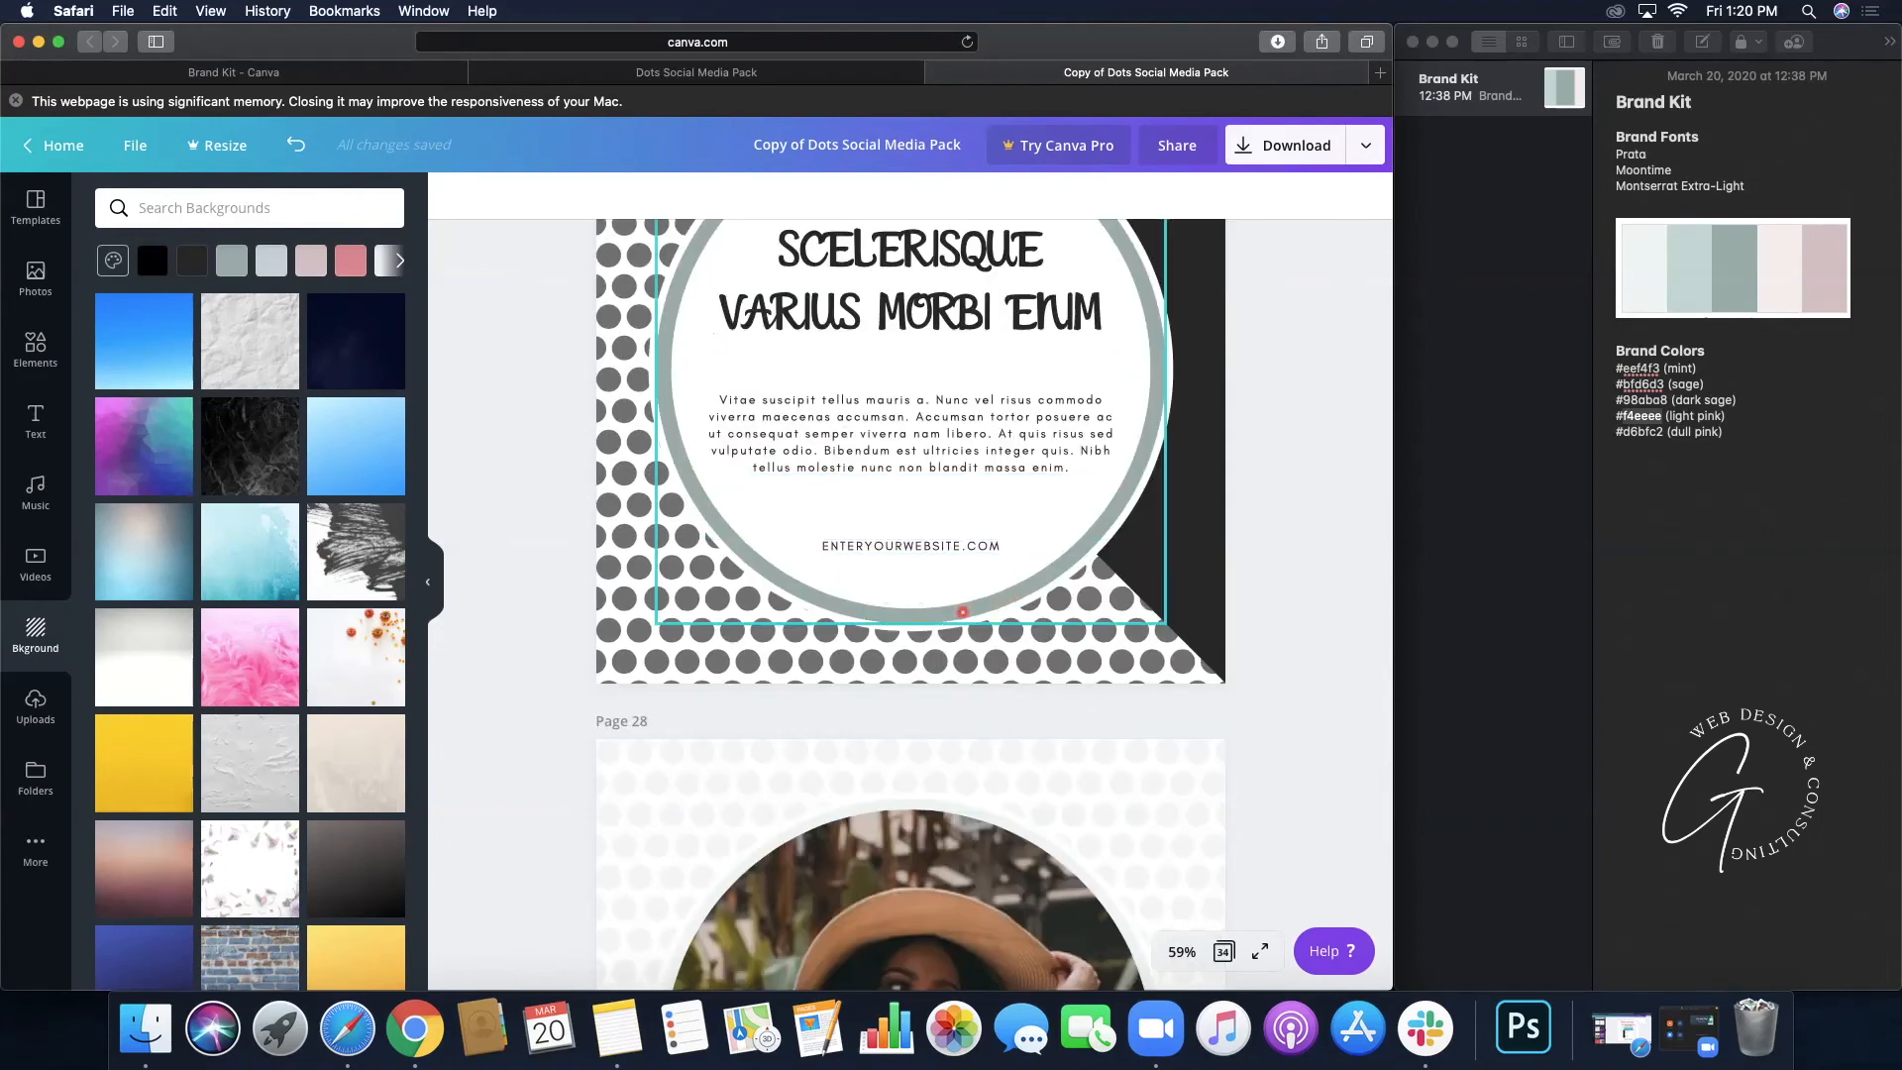
pyautogui.scroll(-8, 913, 587)
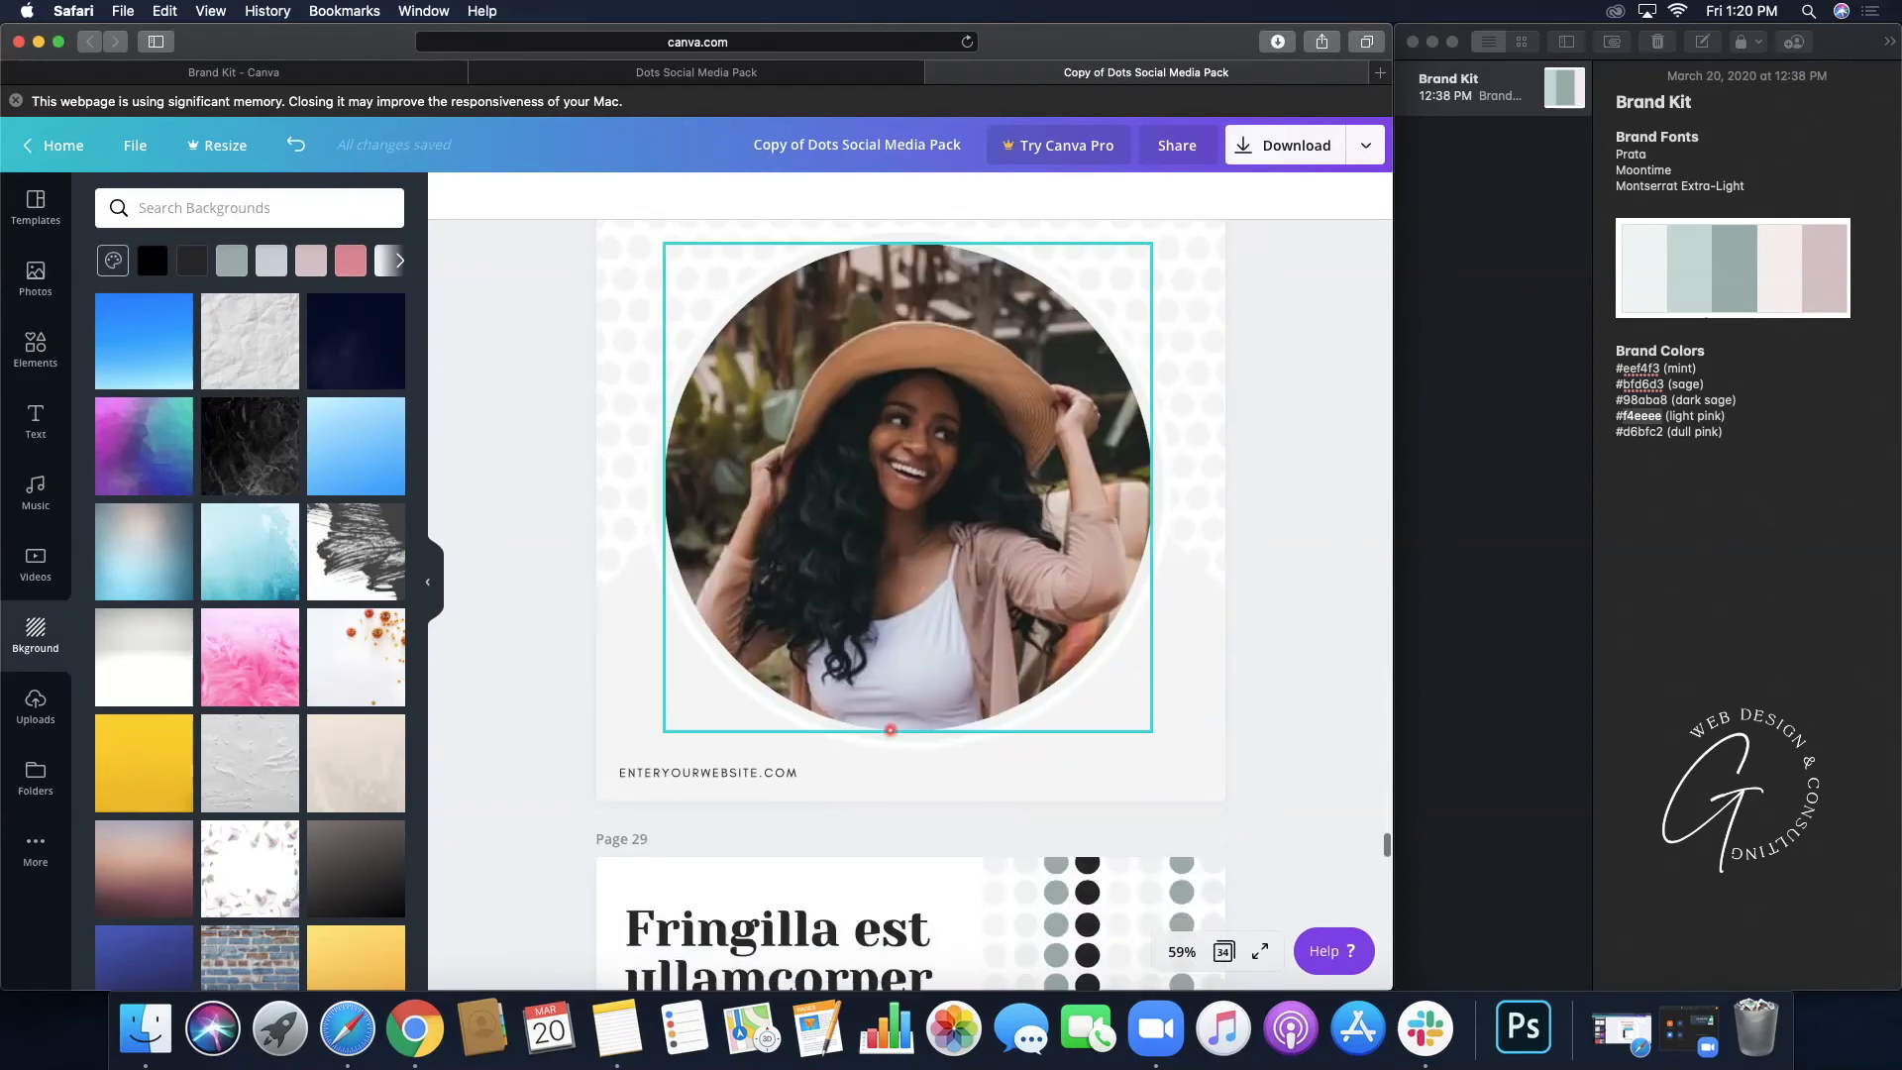
pyautogui.scroll(-11, 931, 728)
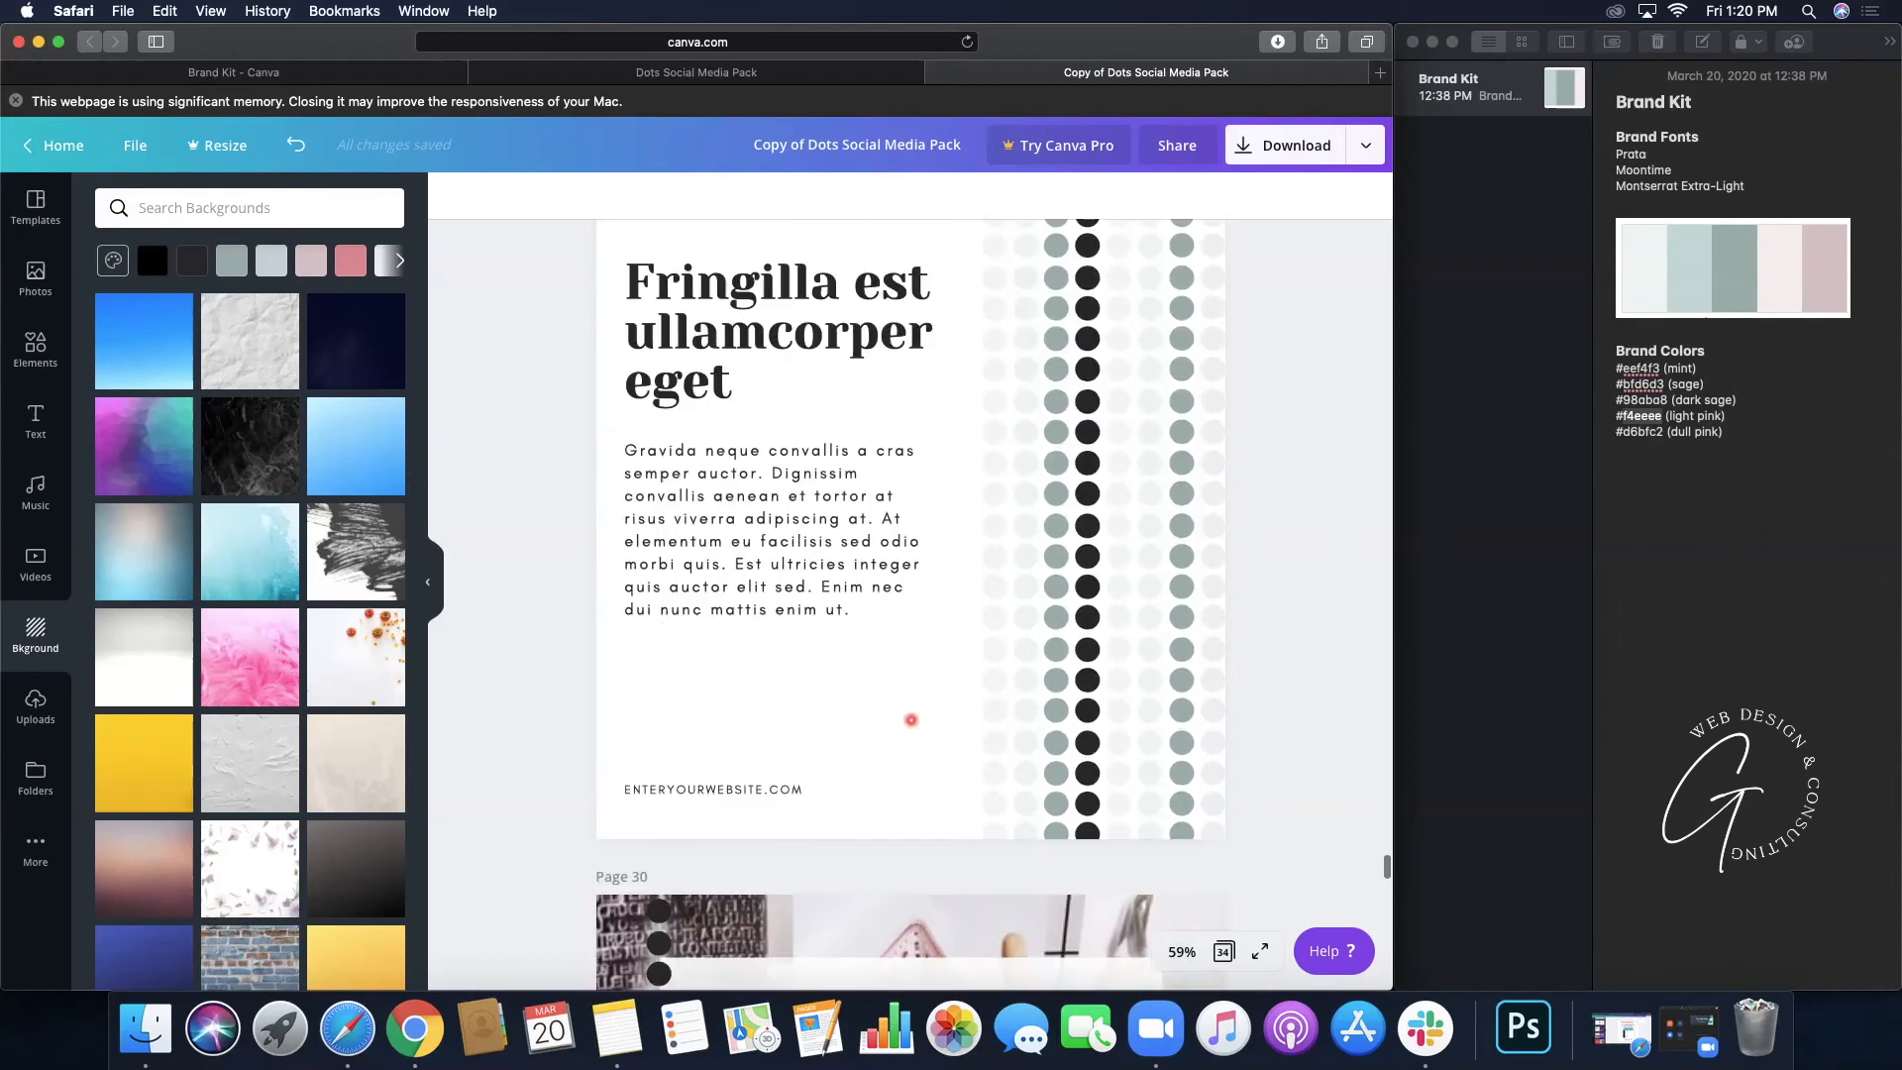
pyautogui.scroll(3, 910, 720)
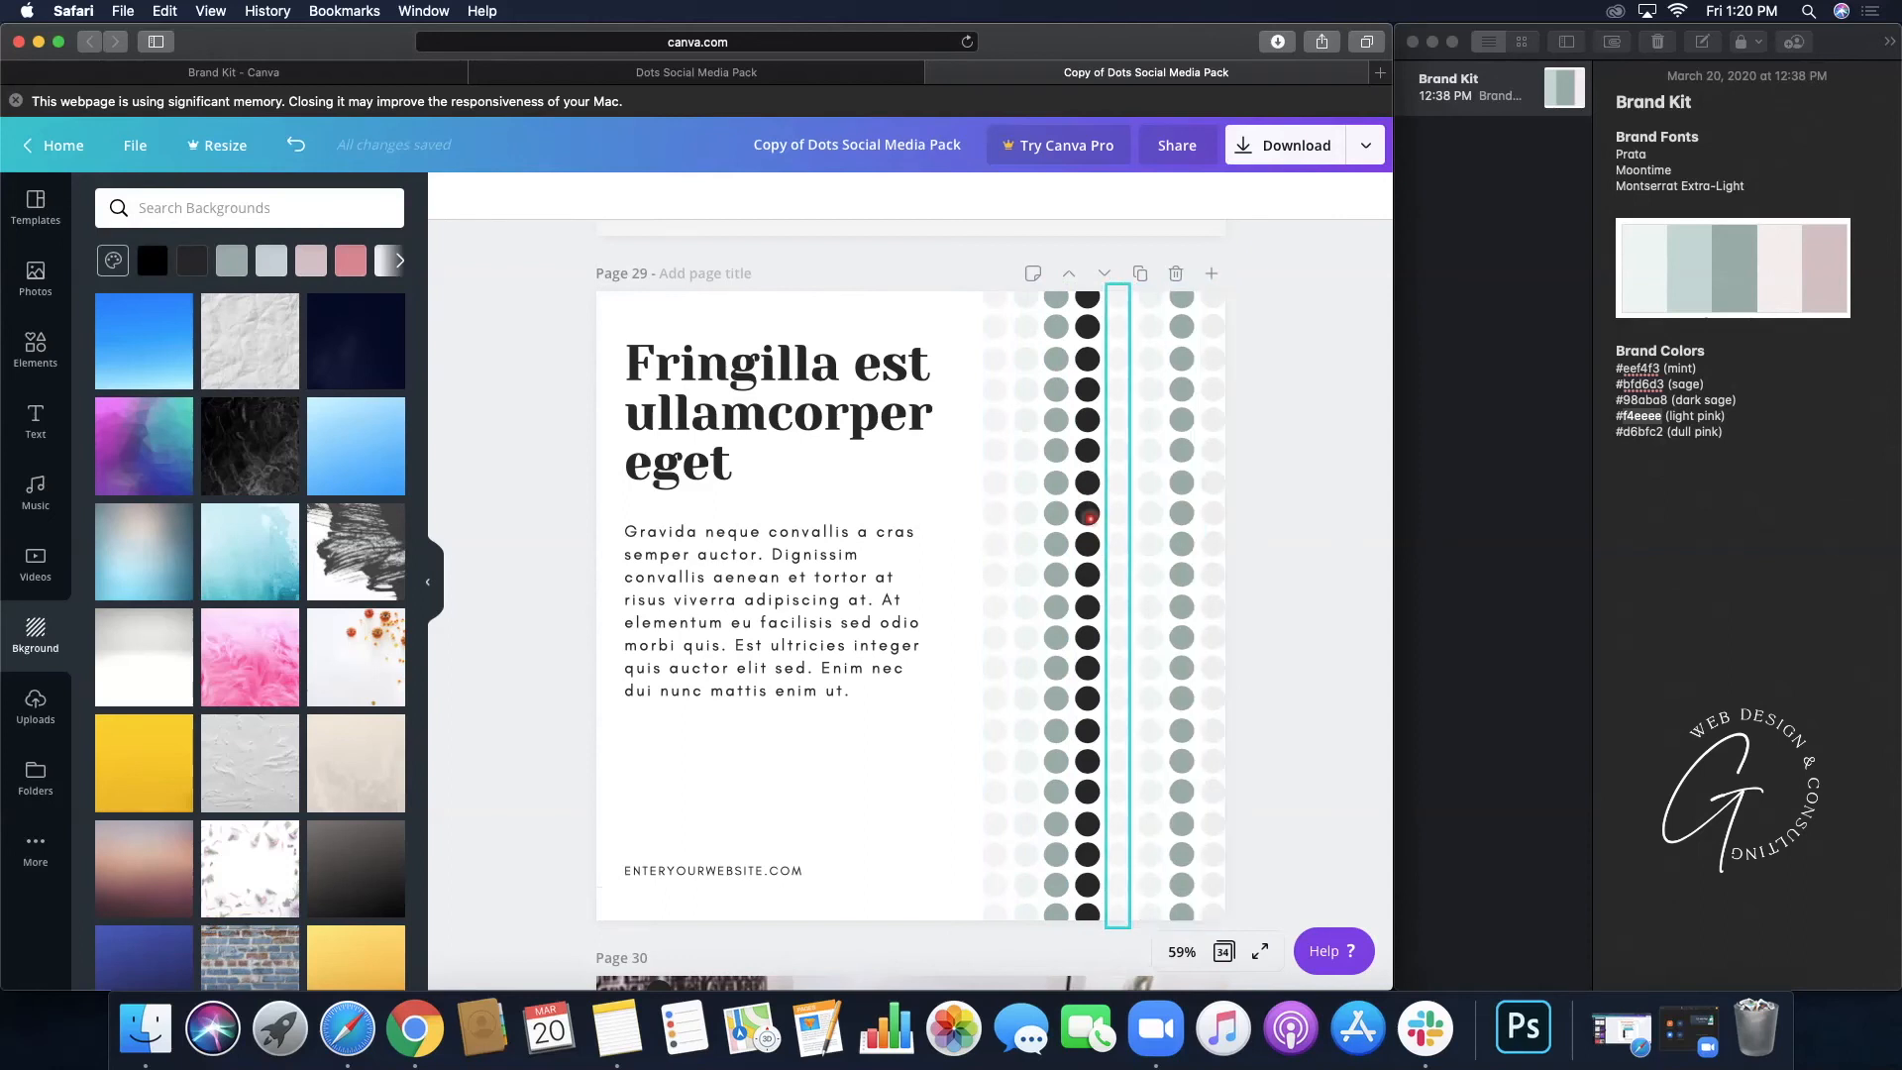
pyautogui.click(616, 73)
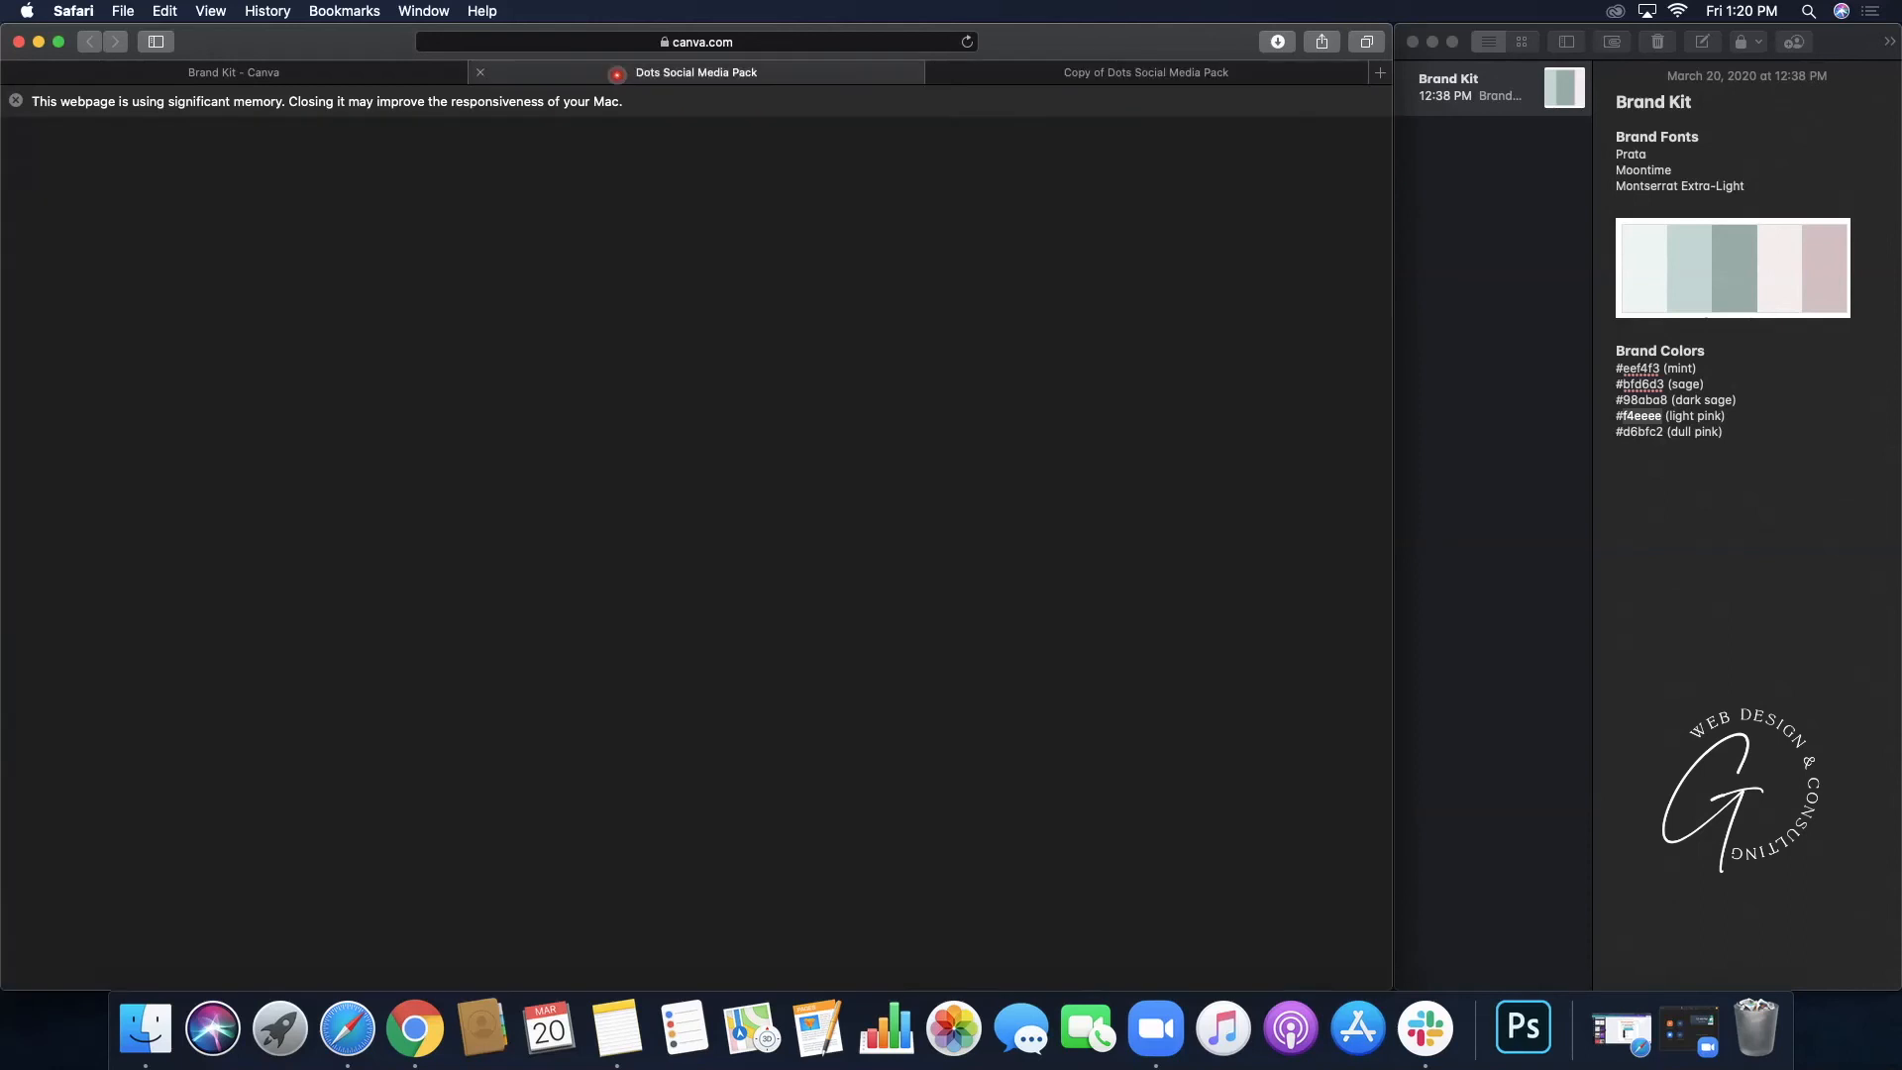
pyautogui.scroll(-4, 709, 357)
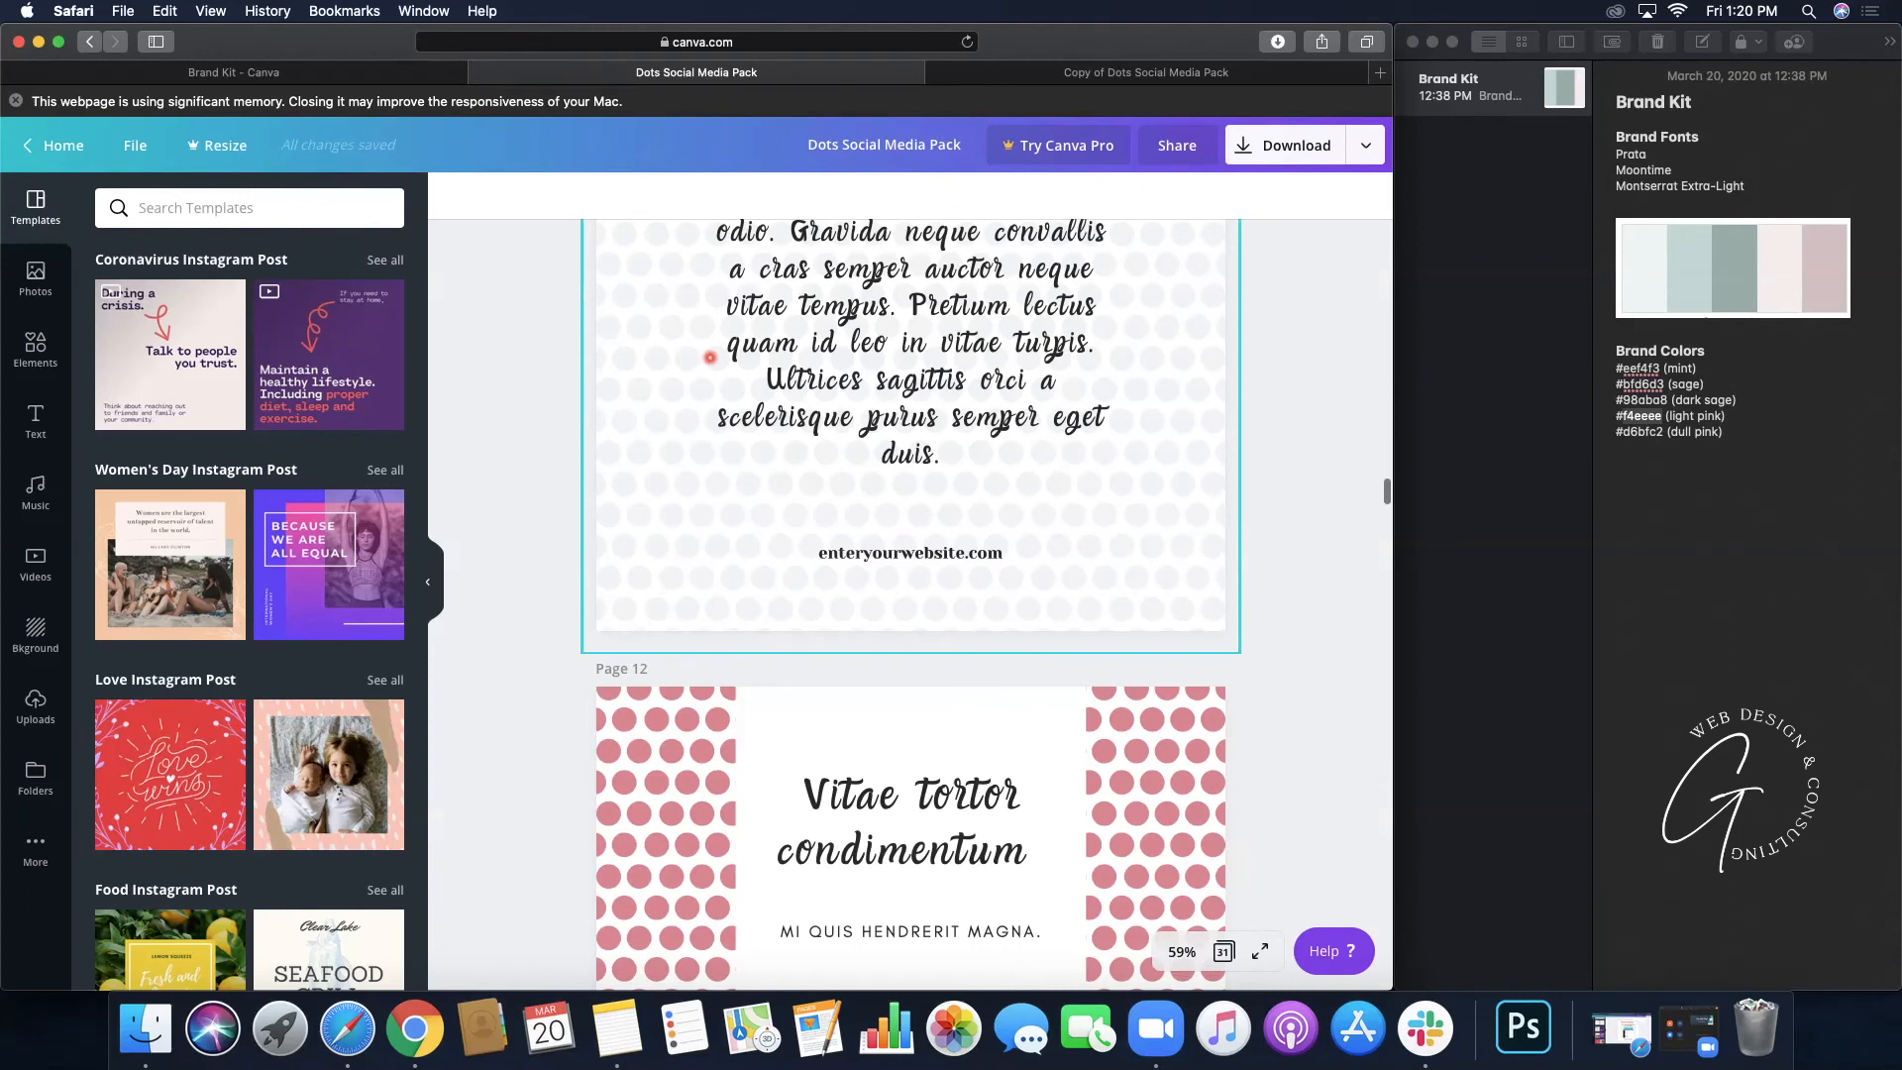
pyautogui.scroll(-15, 709, 357)
pyautogui.scroll(-15, 709, 358)
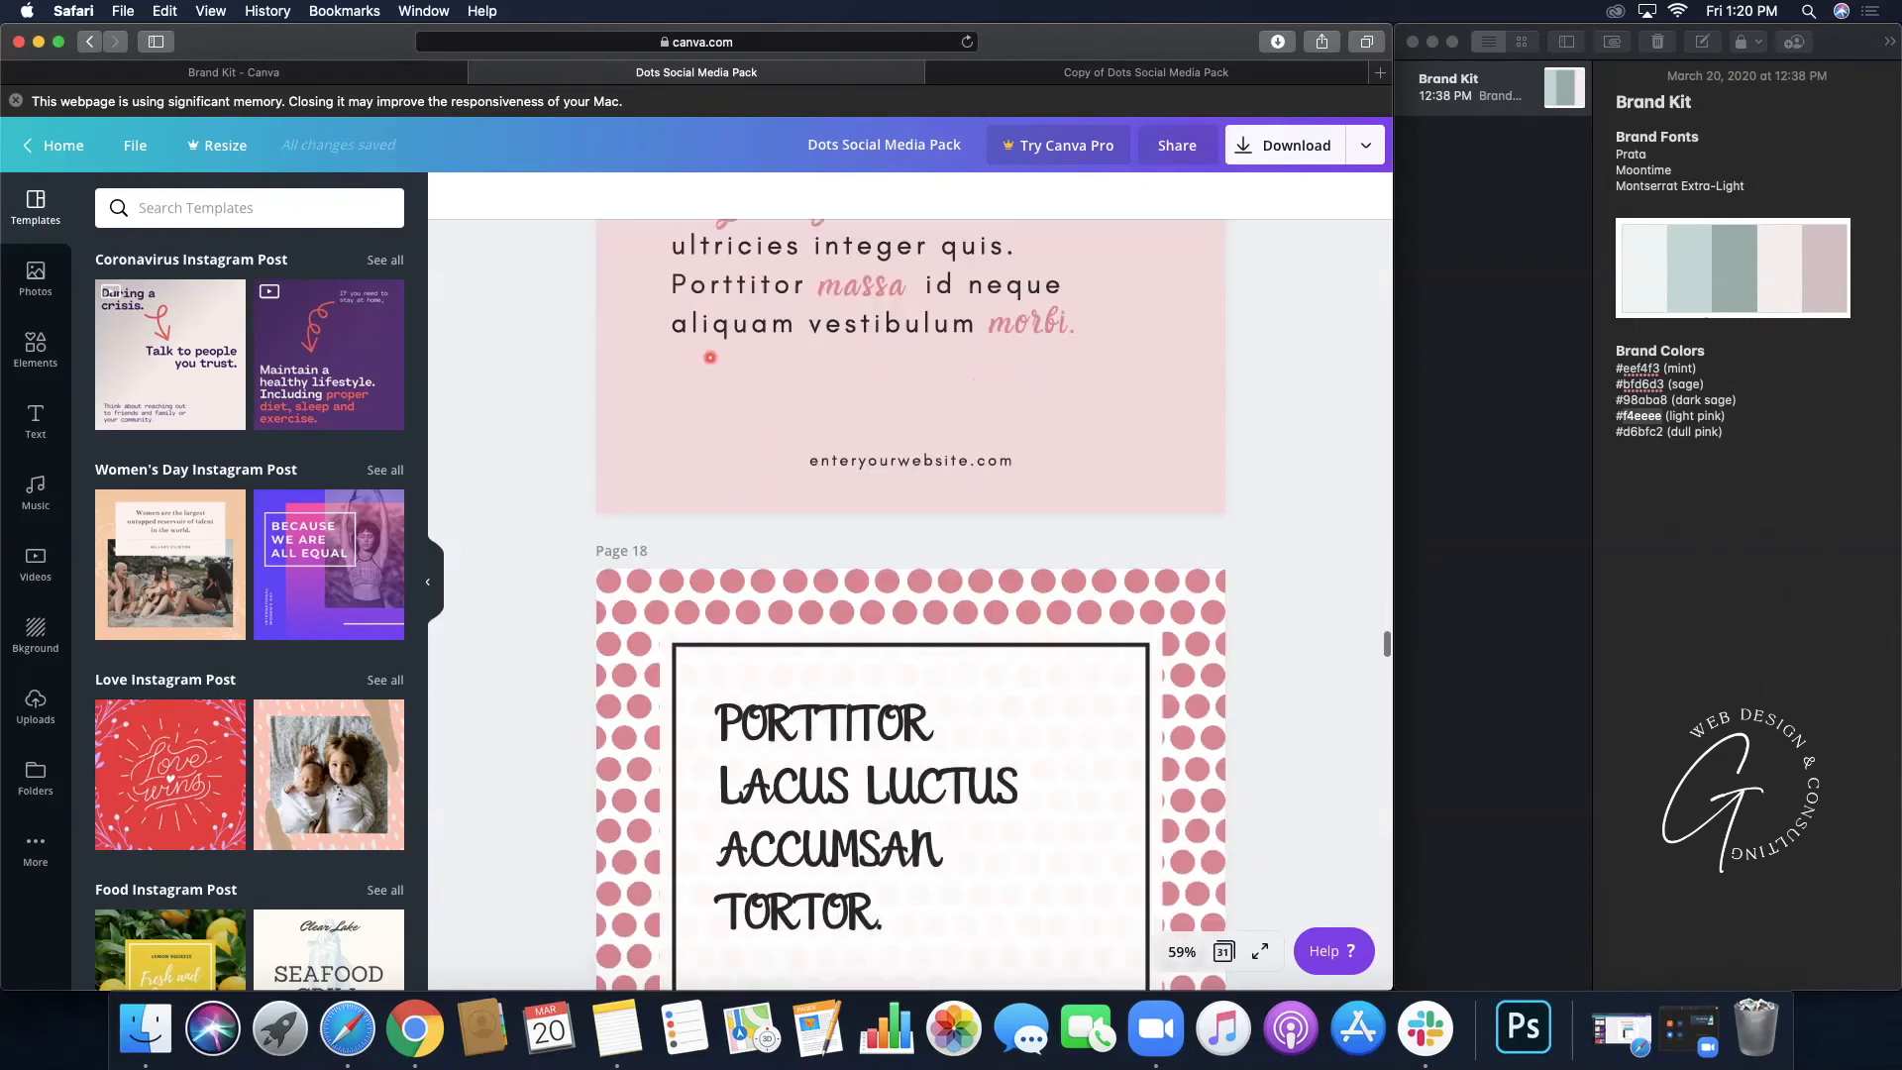
pyautogui.scroll(-5, 709, 358)
pyautogui.scroll(-15, 709, 357)
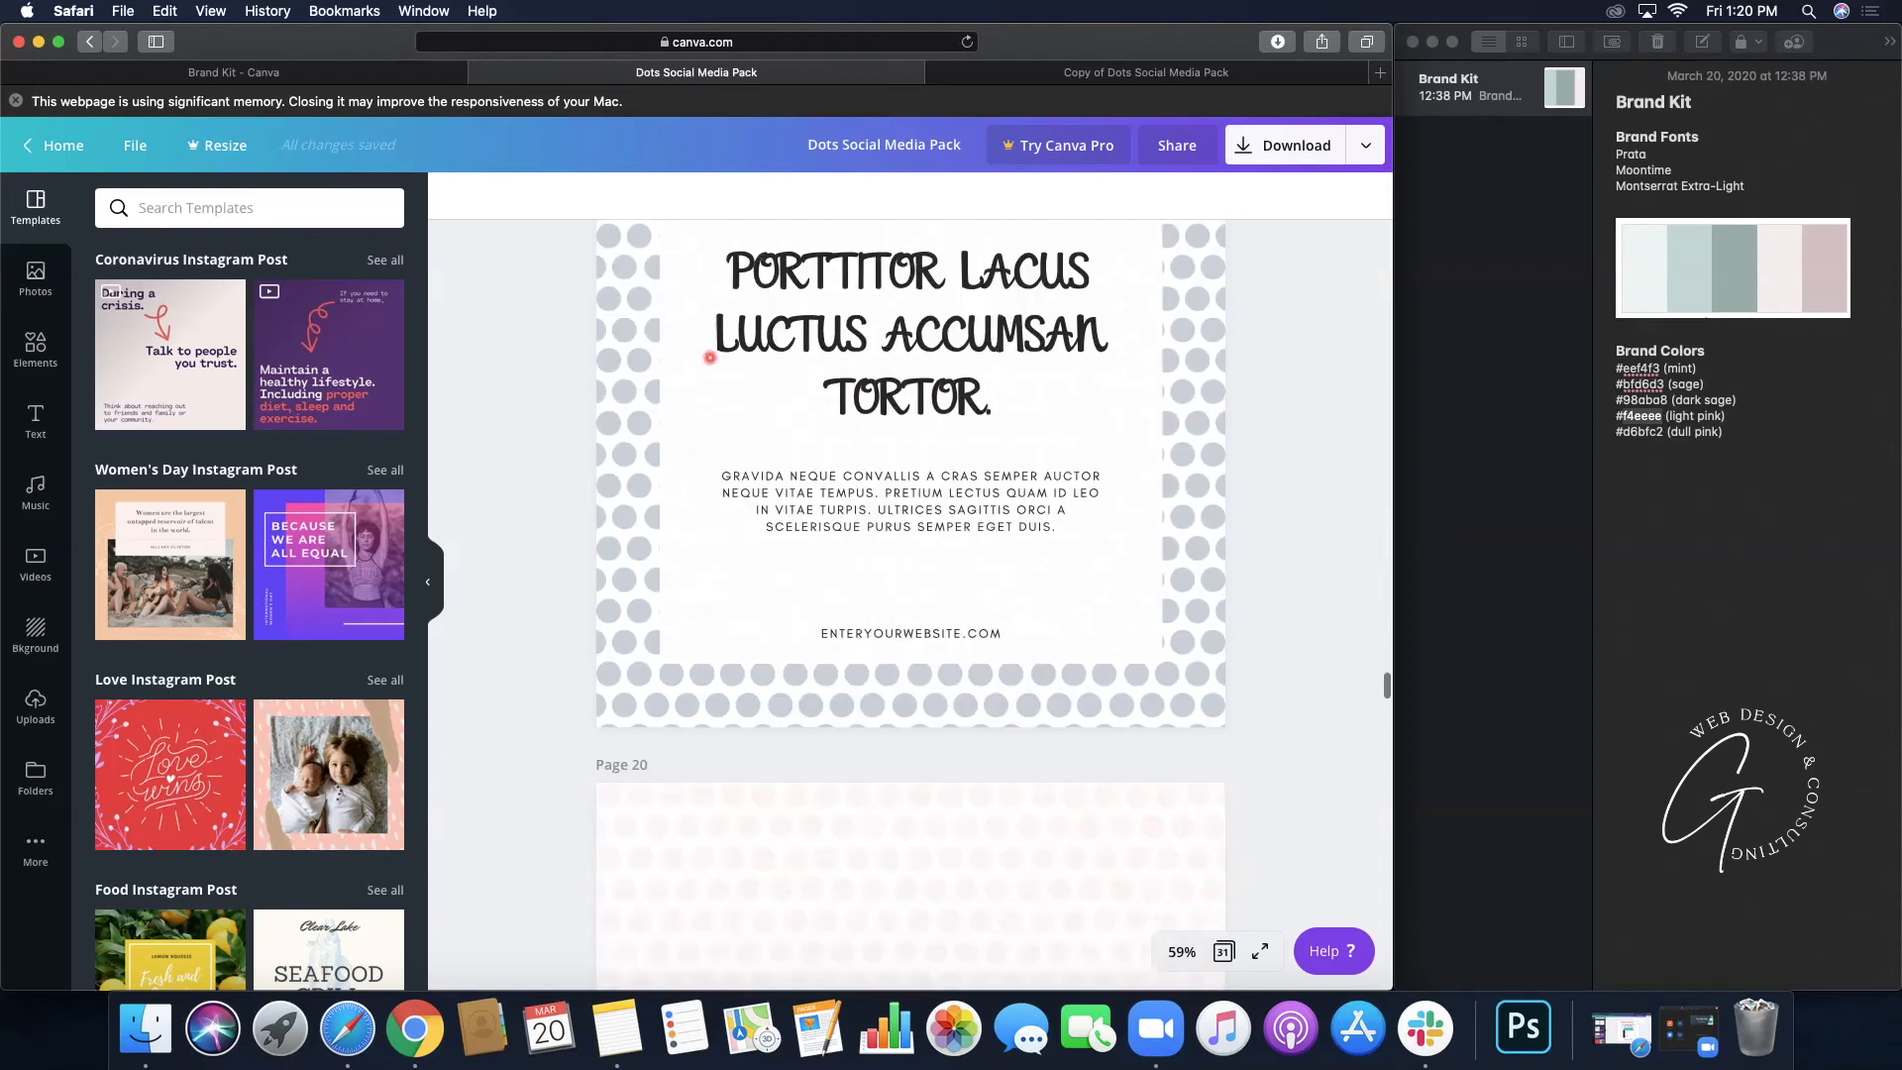
pyautogui.scroll(-15, 710, 358)
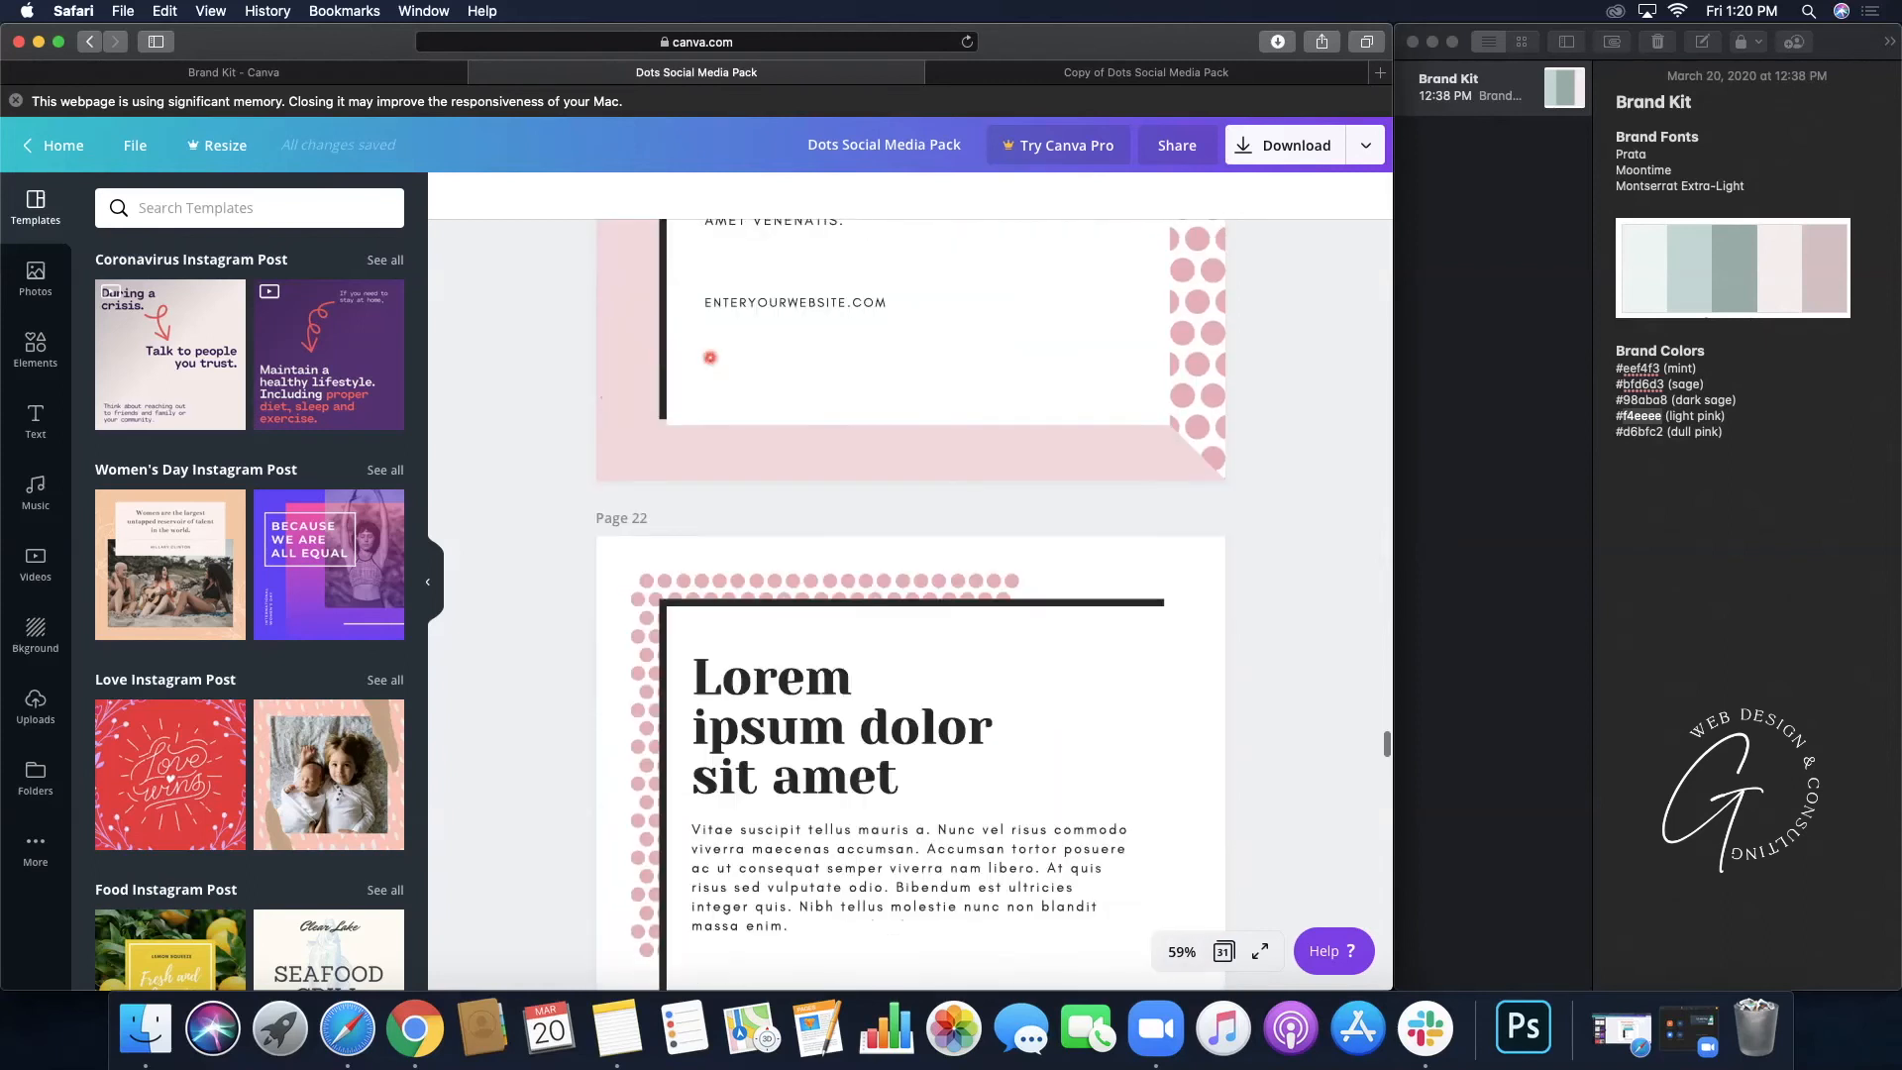
pyautogui.scroll(-15, 709, 357)
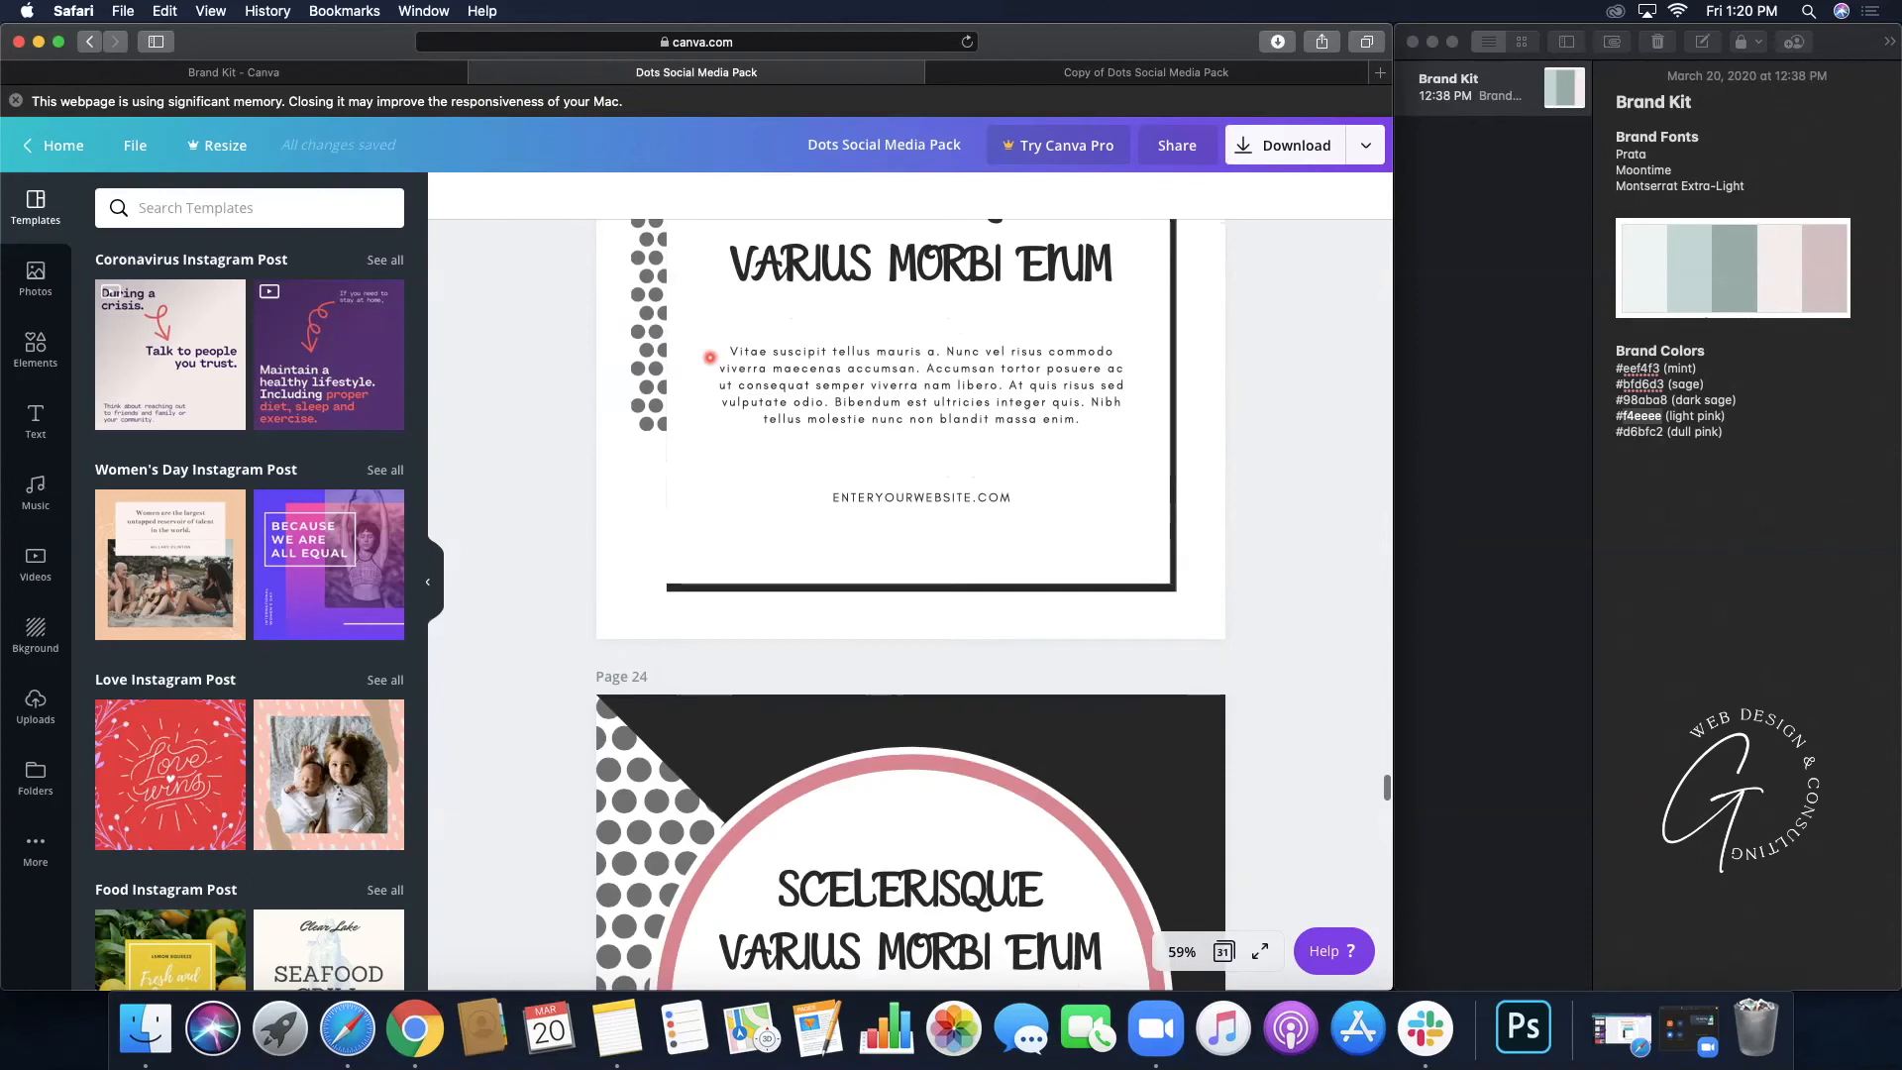
pyautogui.scroll(-8, 710, 358)
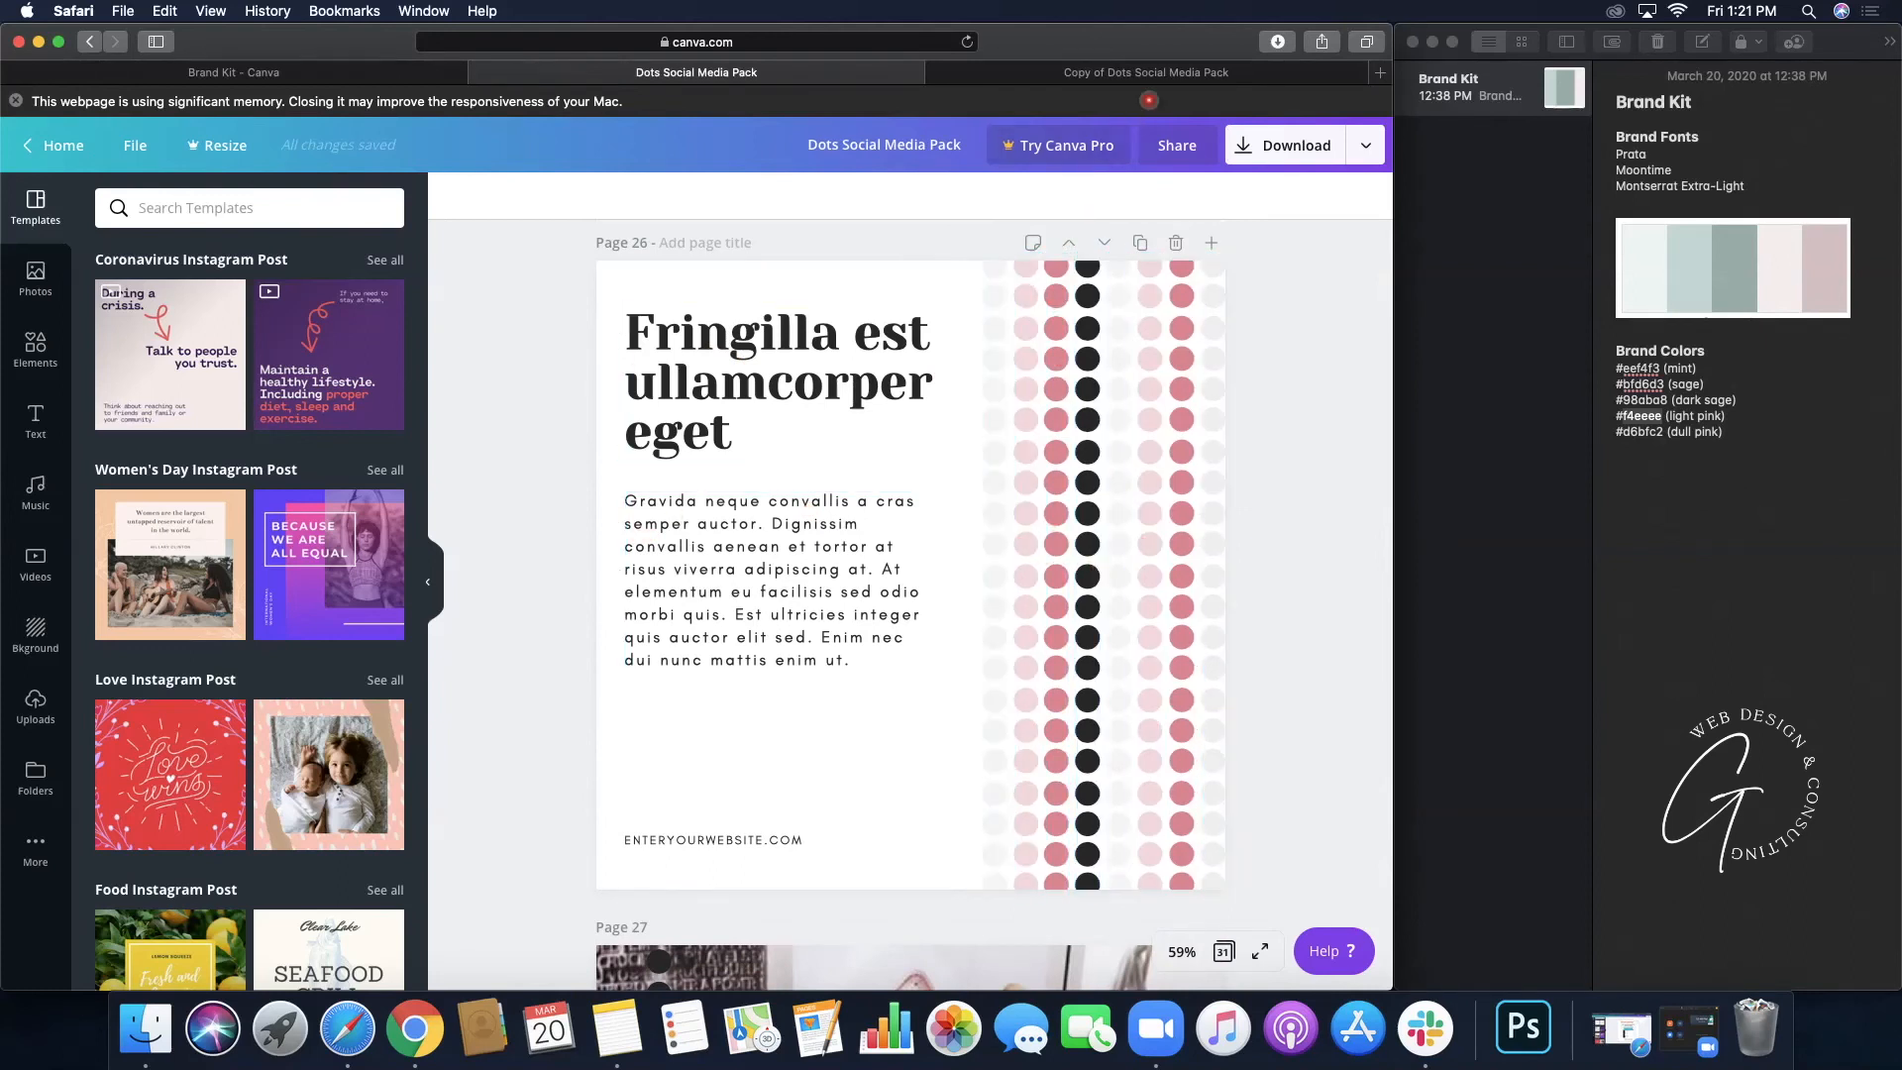
pyautogui.click(1157, 75)
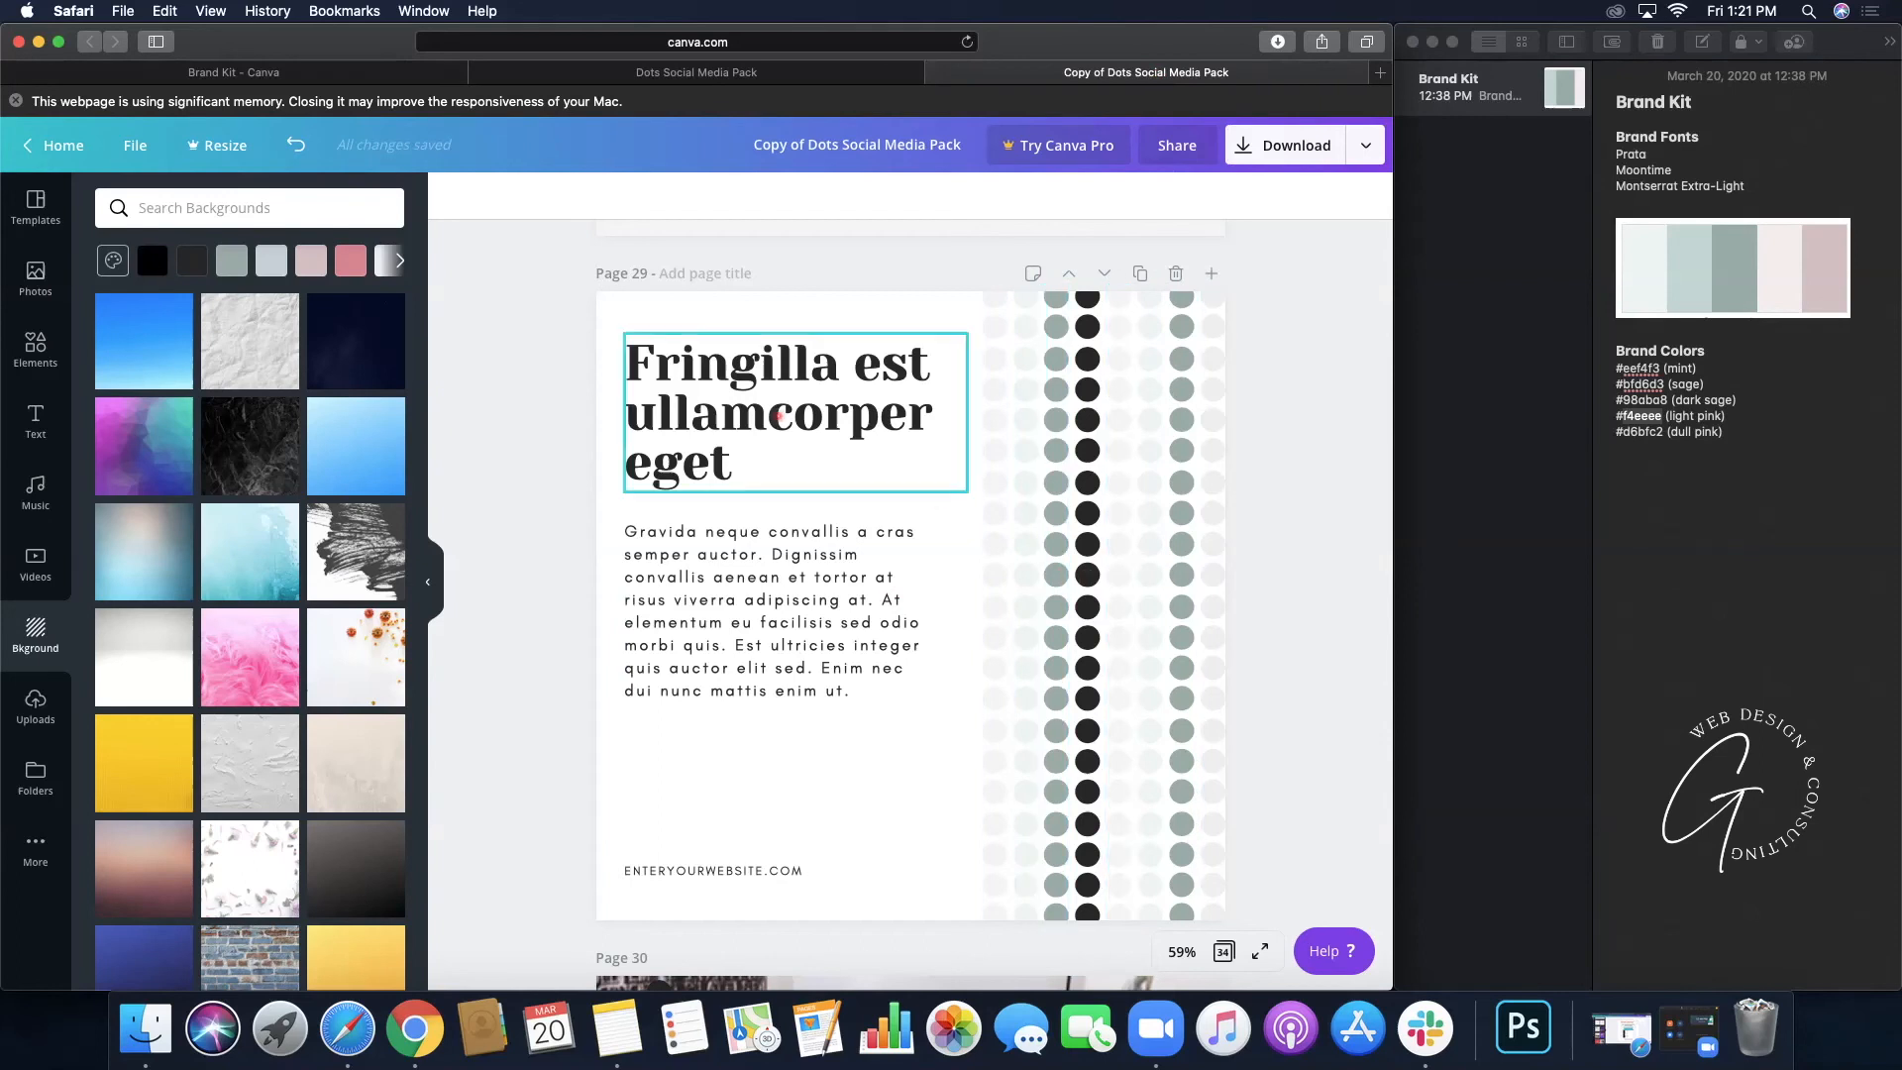
# - Set the 'Fringilla est ullamcorper eget' heading to Prata, and body and footer to Montserrat Extra-Light
pyautogui.click(792, 444)
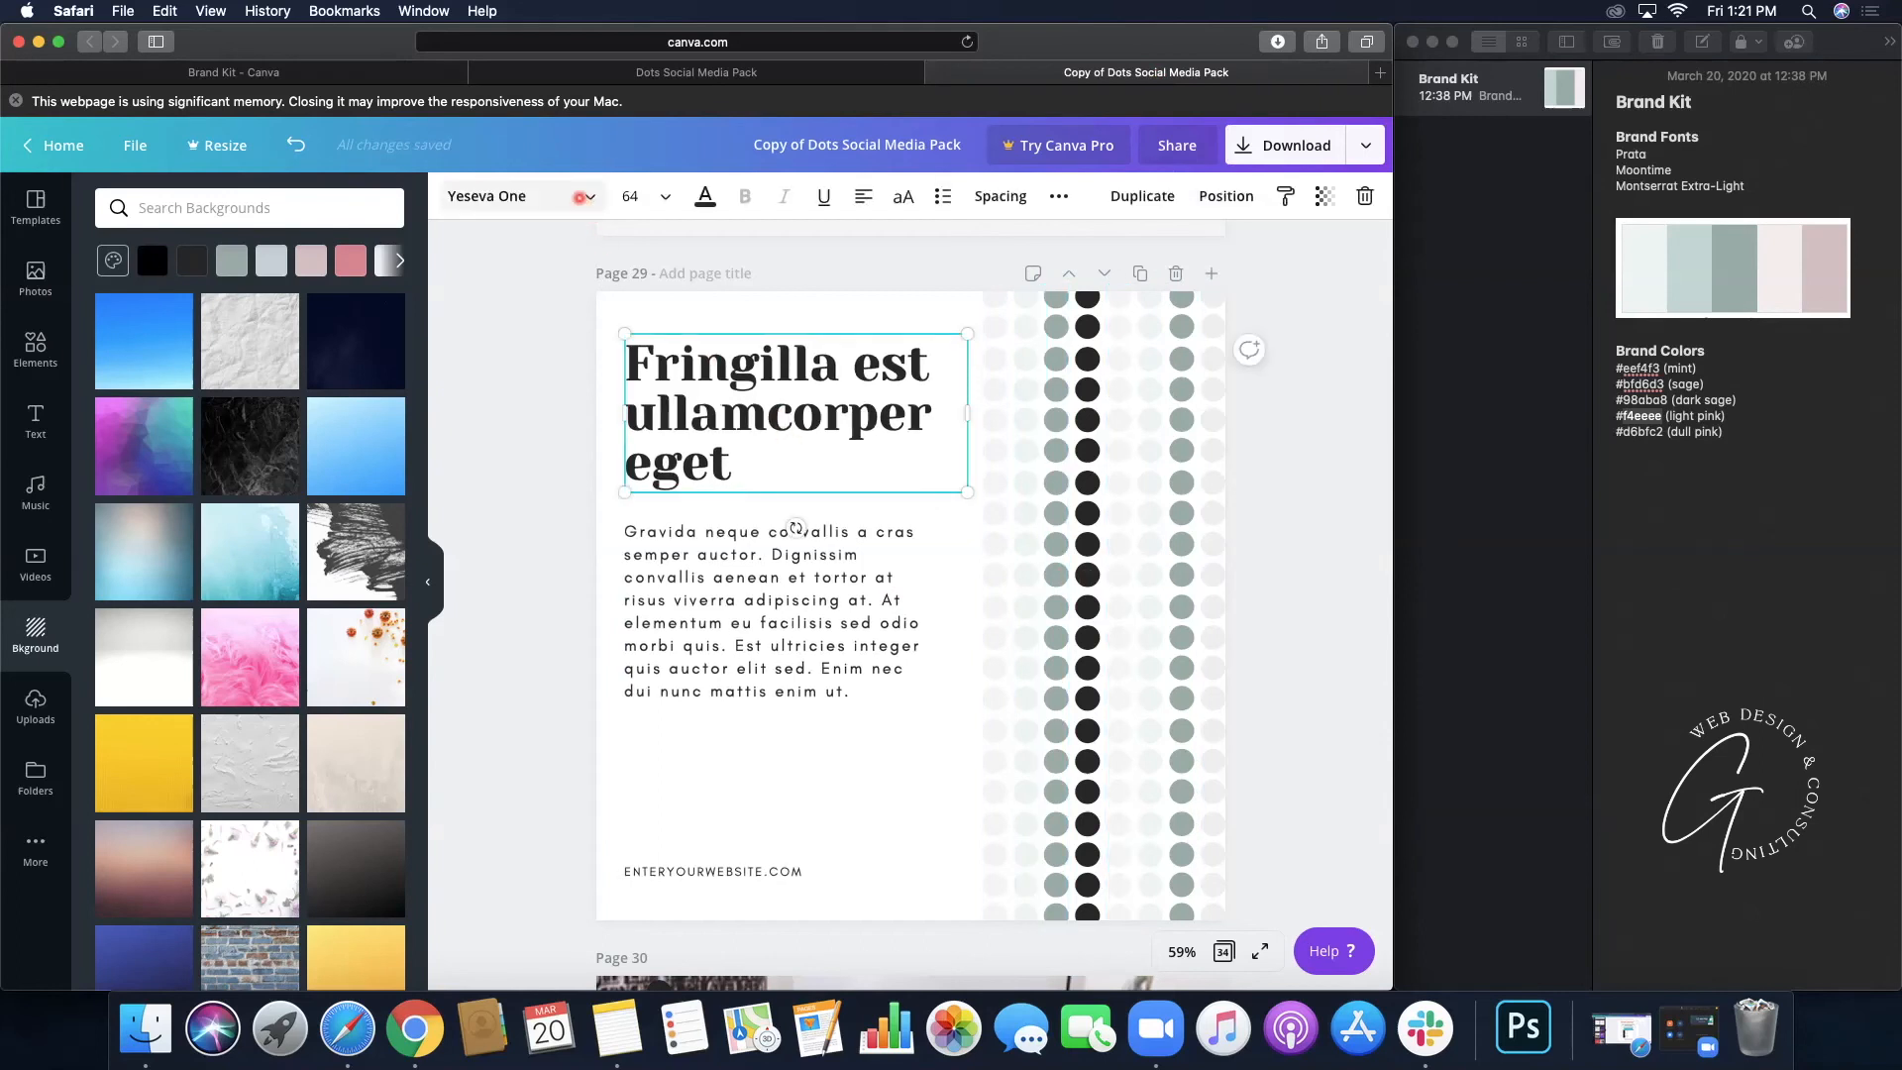
pyautogui.click(579, 196)
pyautogui.click(265, 434)
pyautogui.click(718, 614)
pyautogui.click(176, 461)
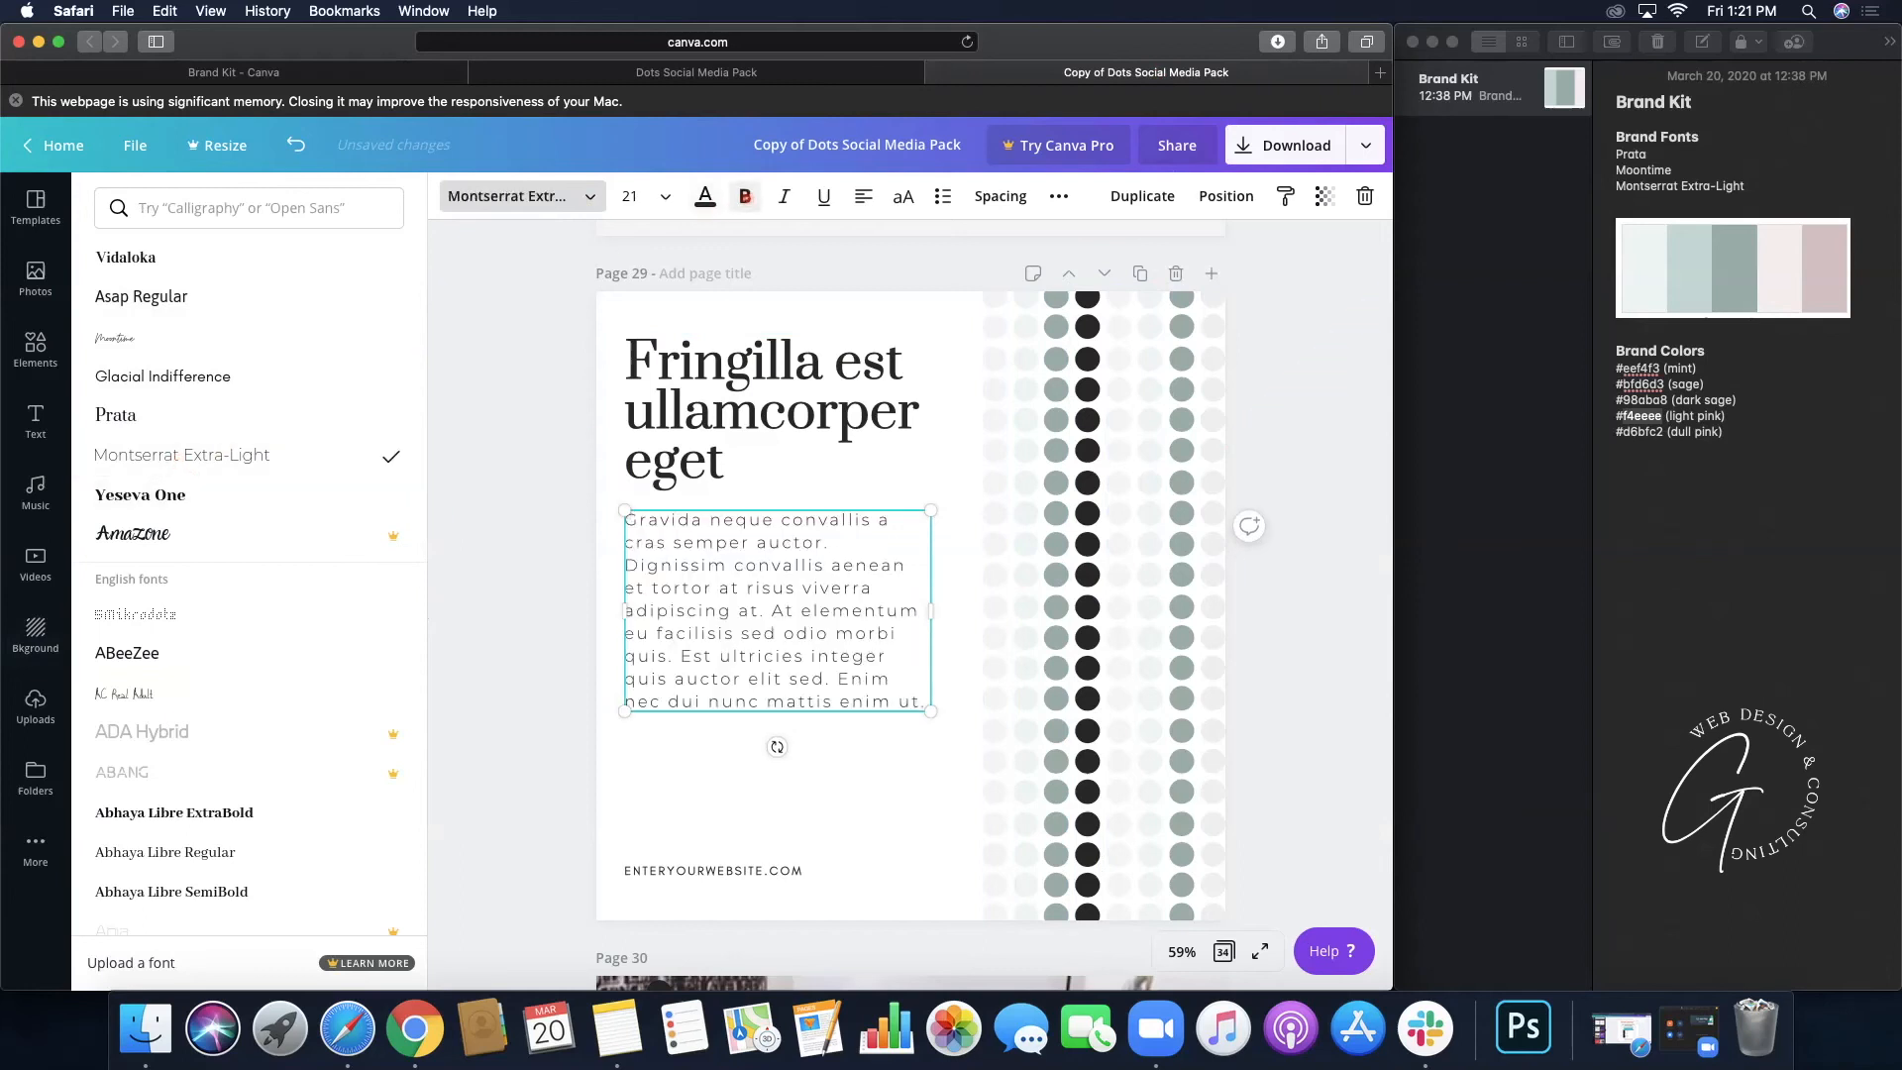
pyautogui.click(713, 871)
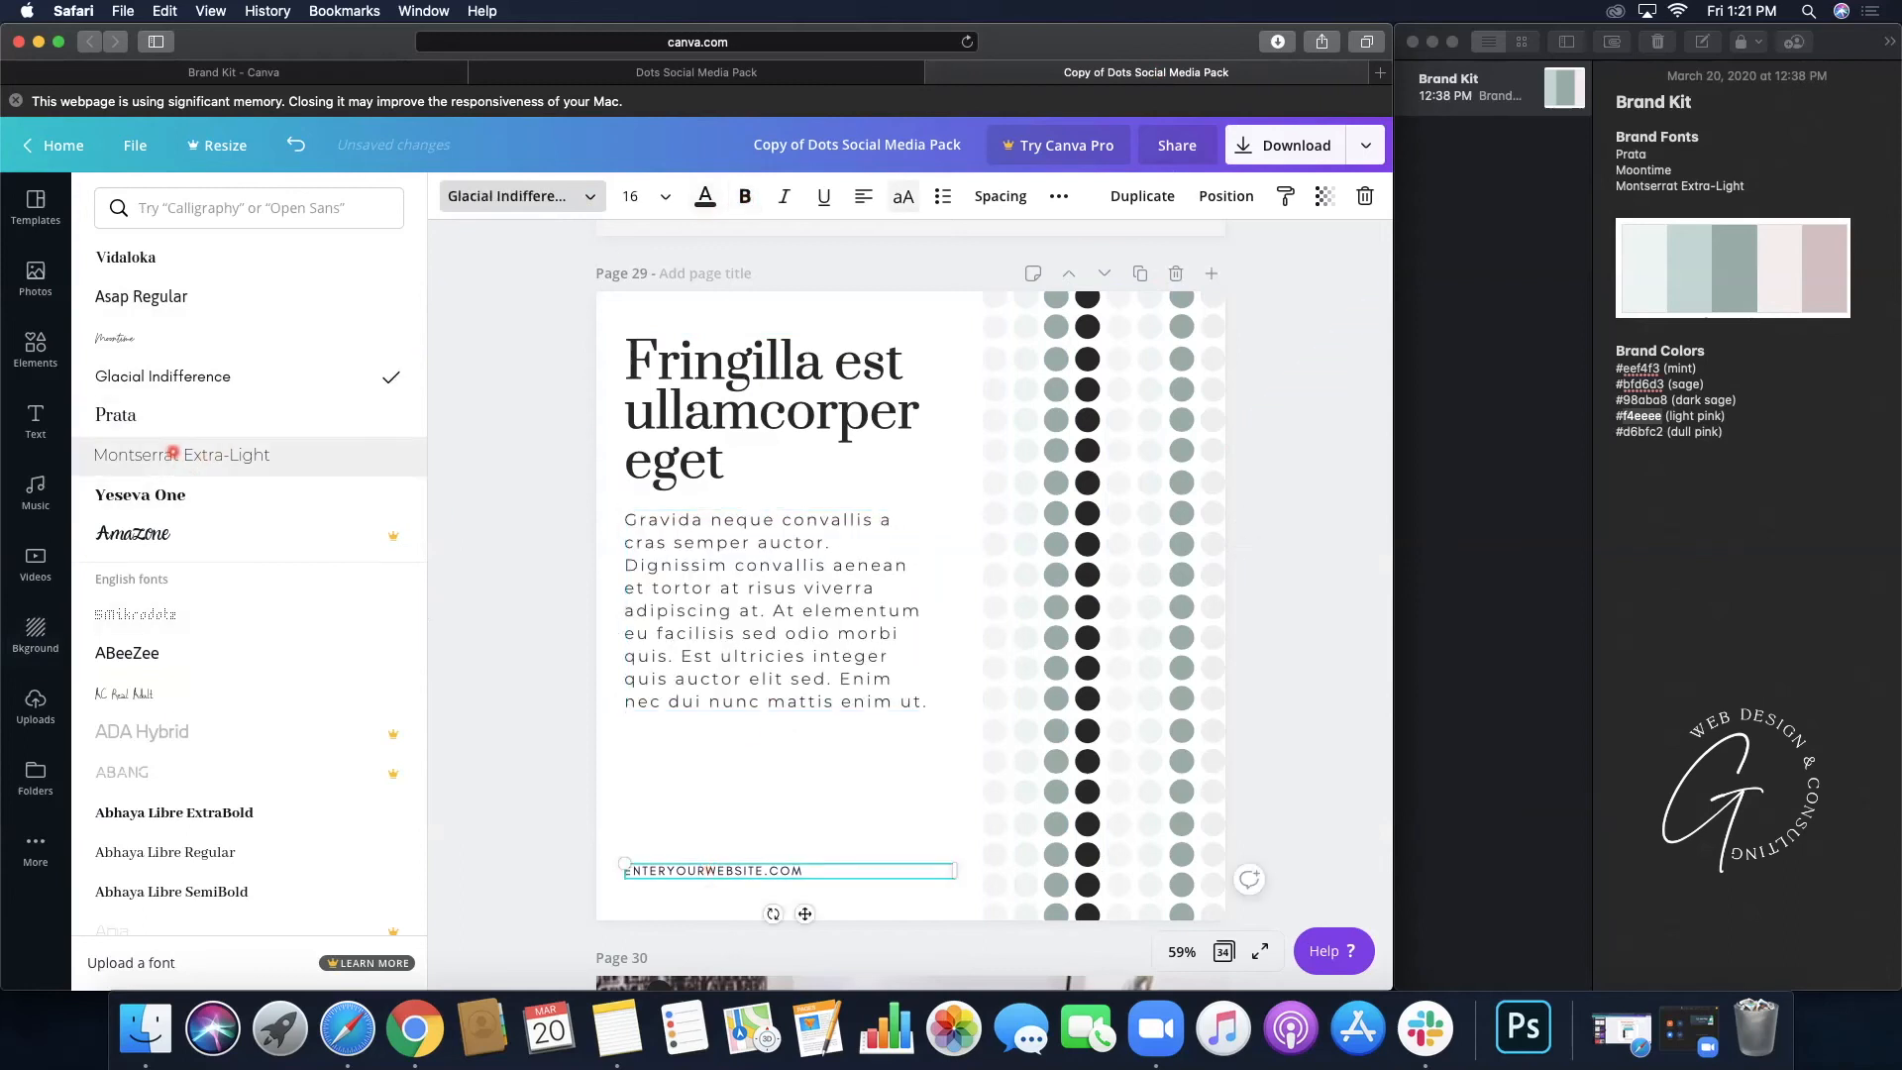
pyautogui.click(173, 453)
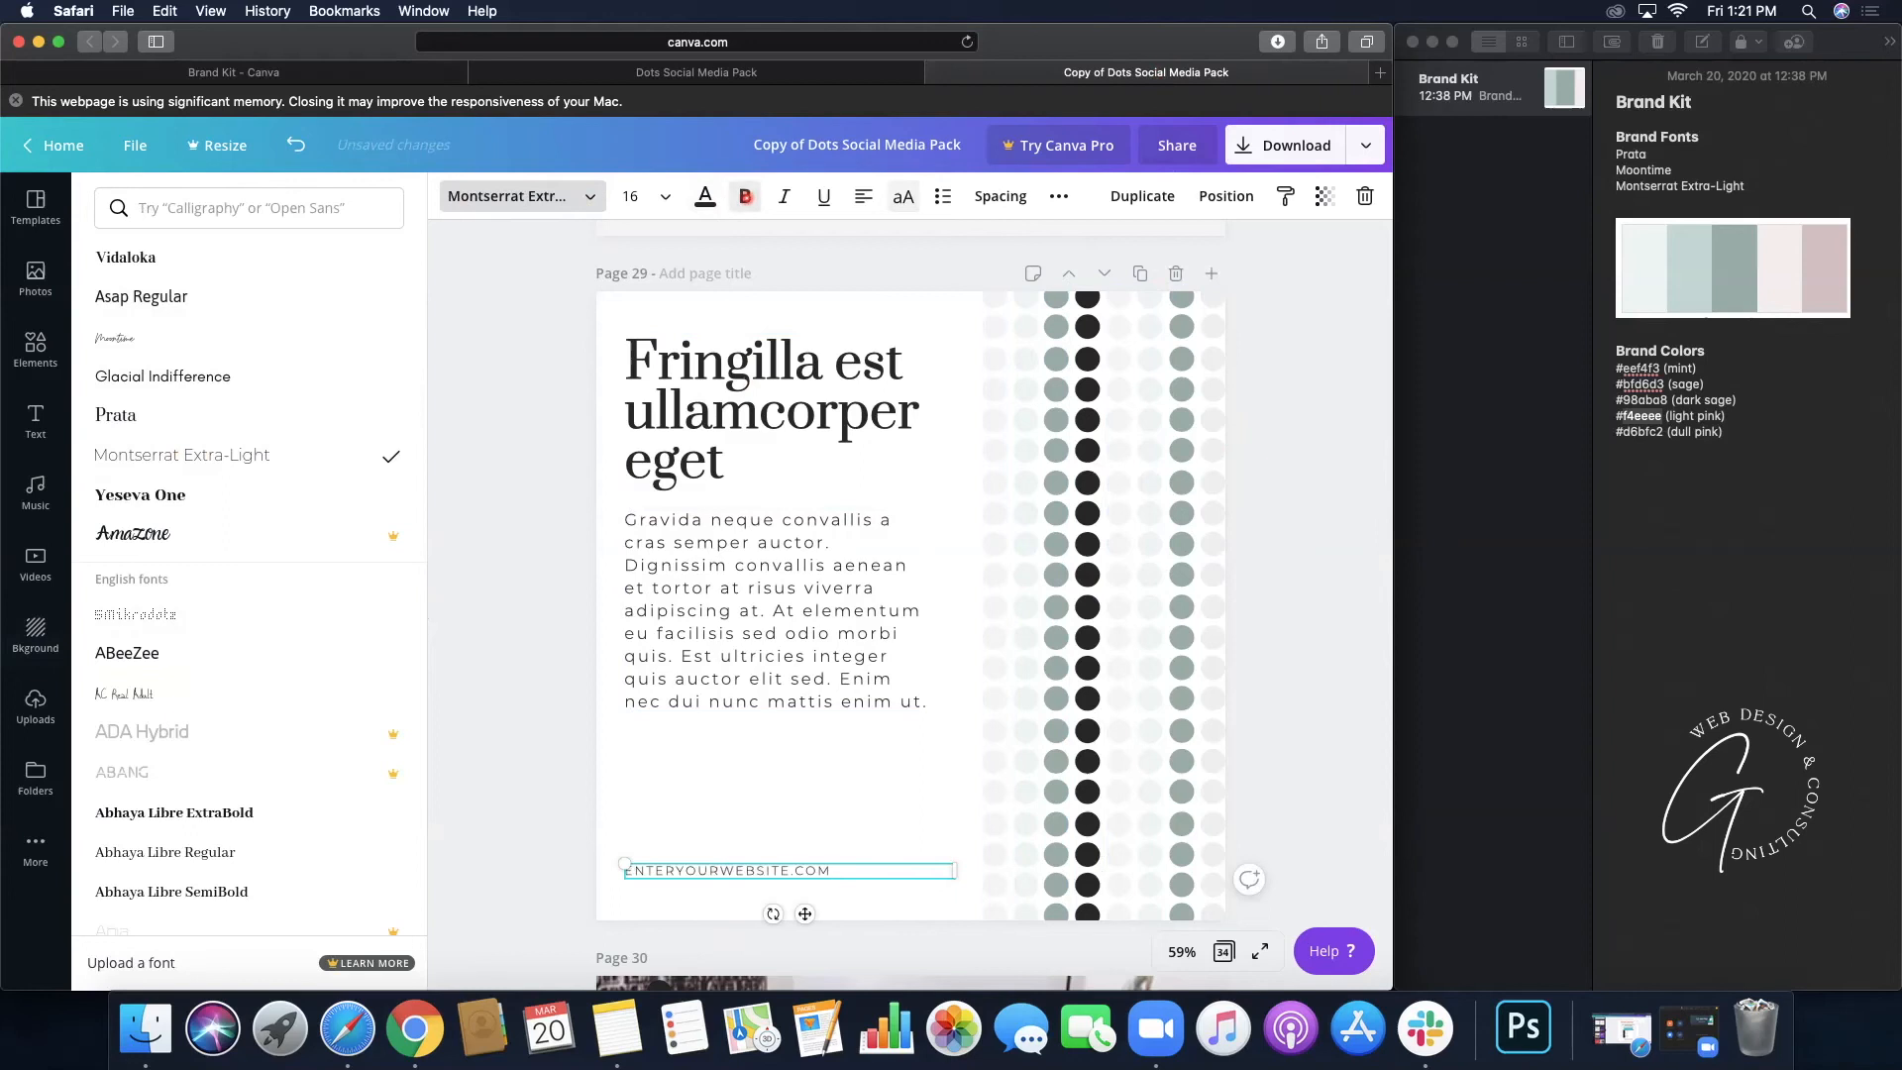
pyautogui.click(1288, 522)
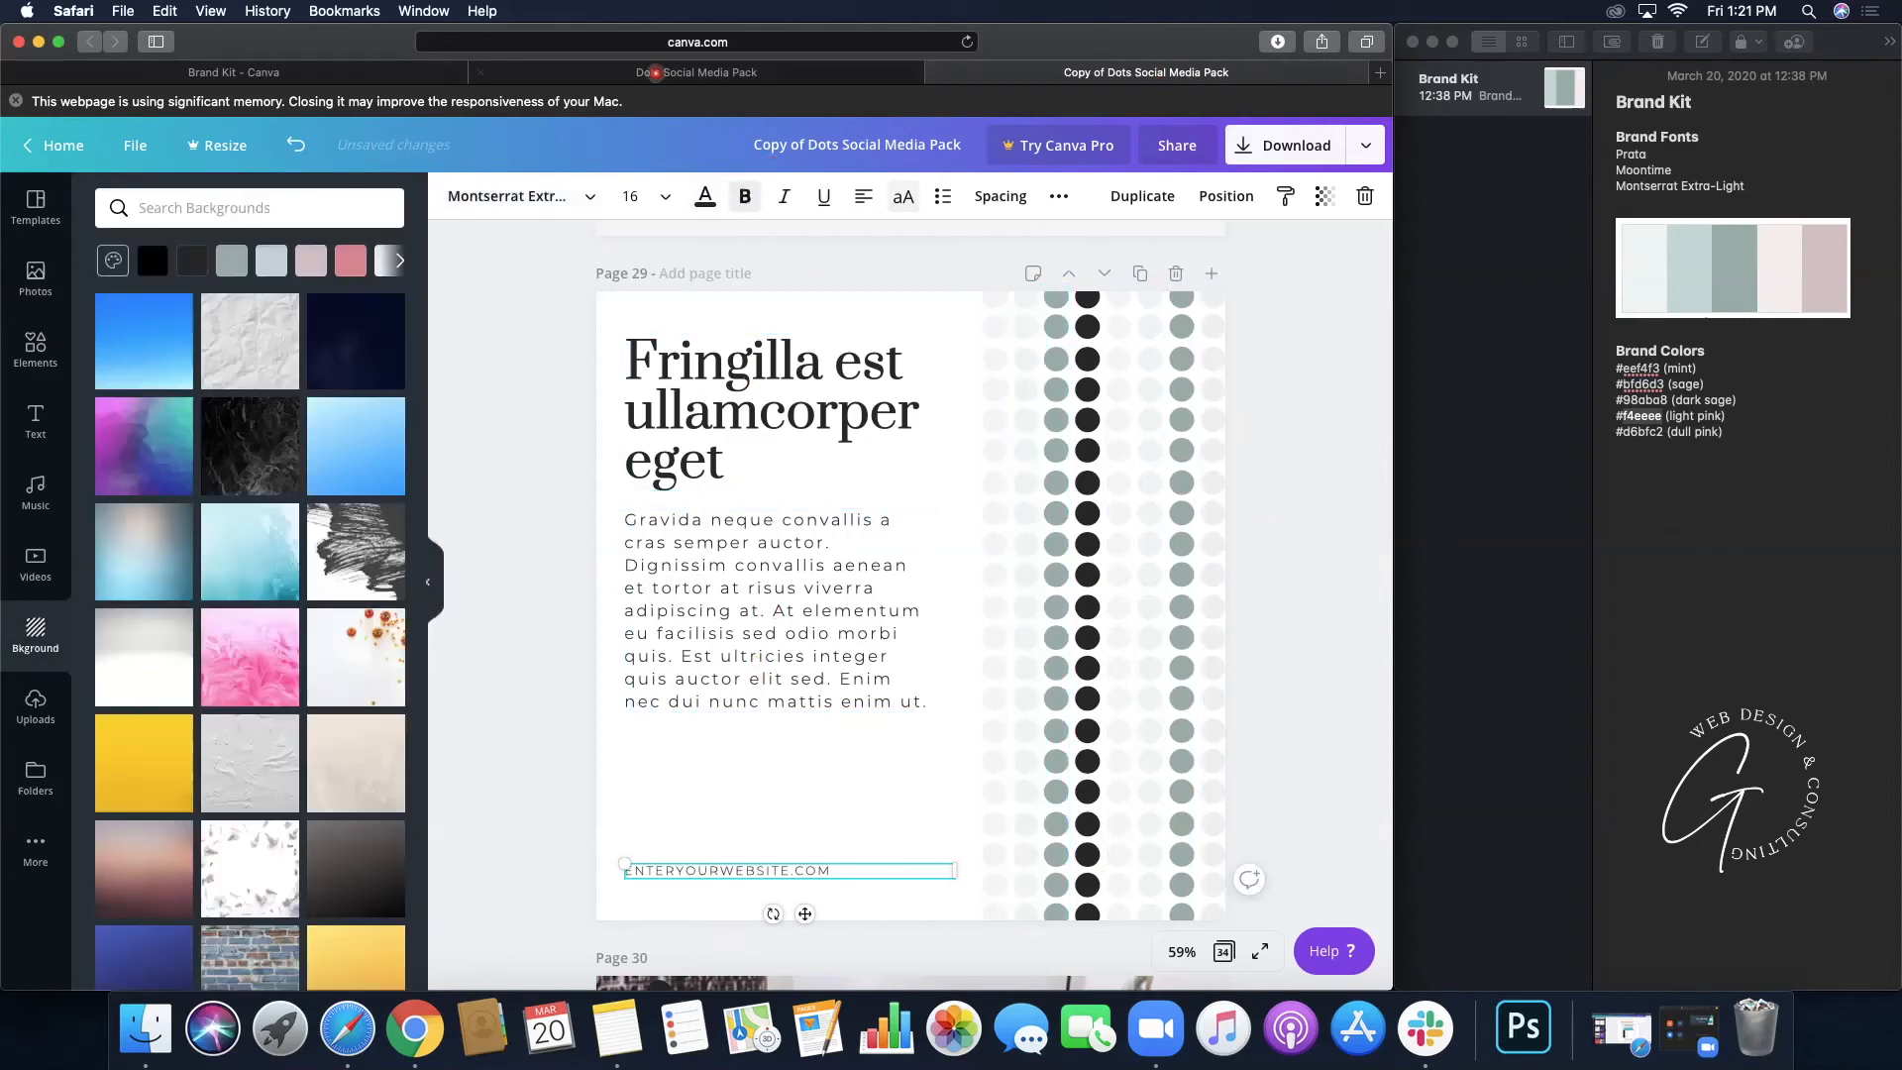
# - Compare with page 26 of the original design, then scroll down to page 30
pyautogui.click(616, 72)
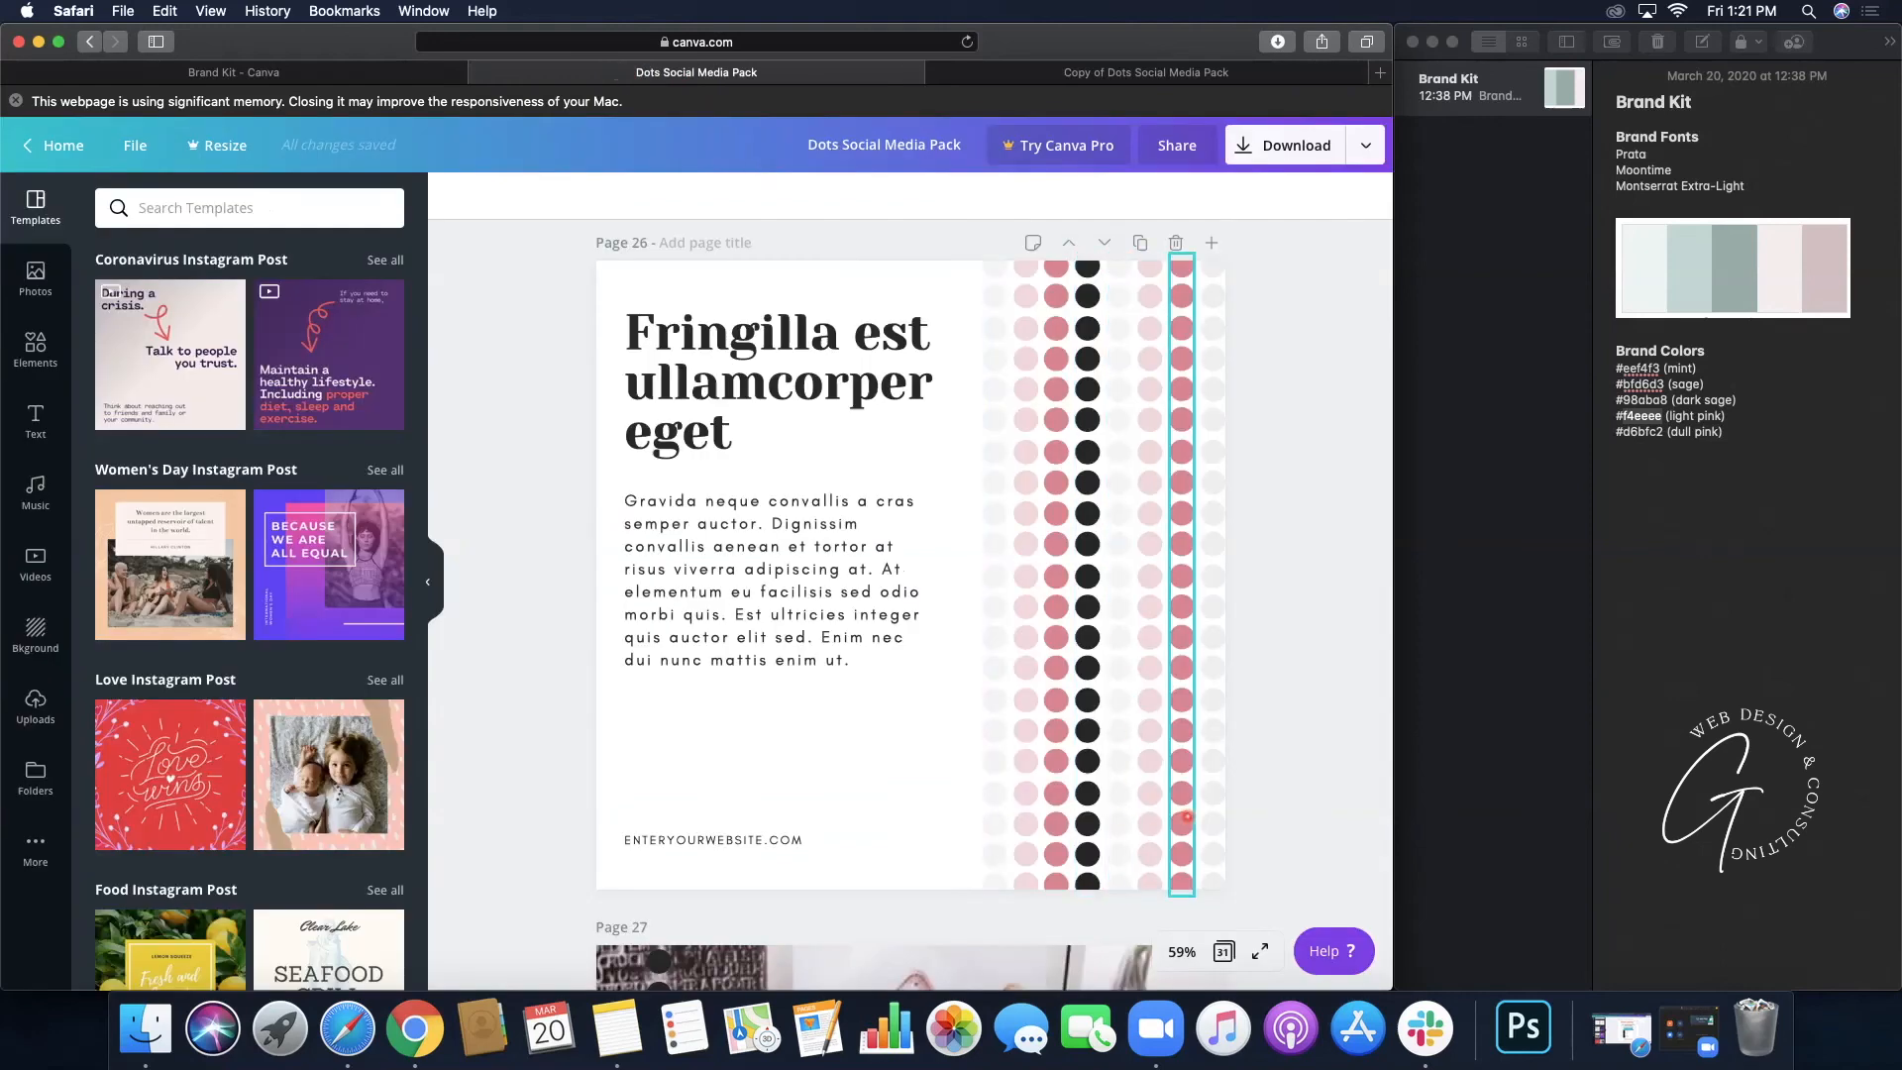
pyautogui.click(1122, 71)
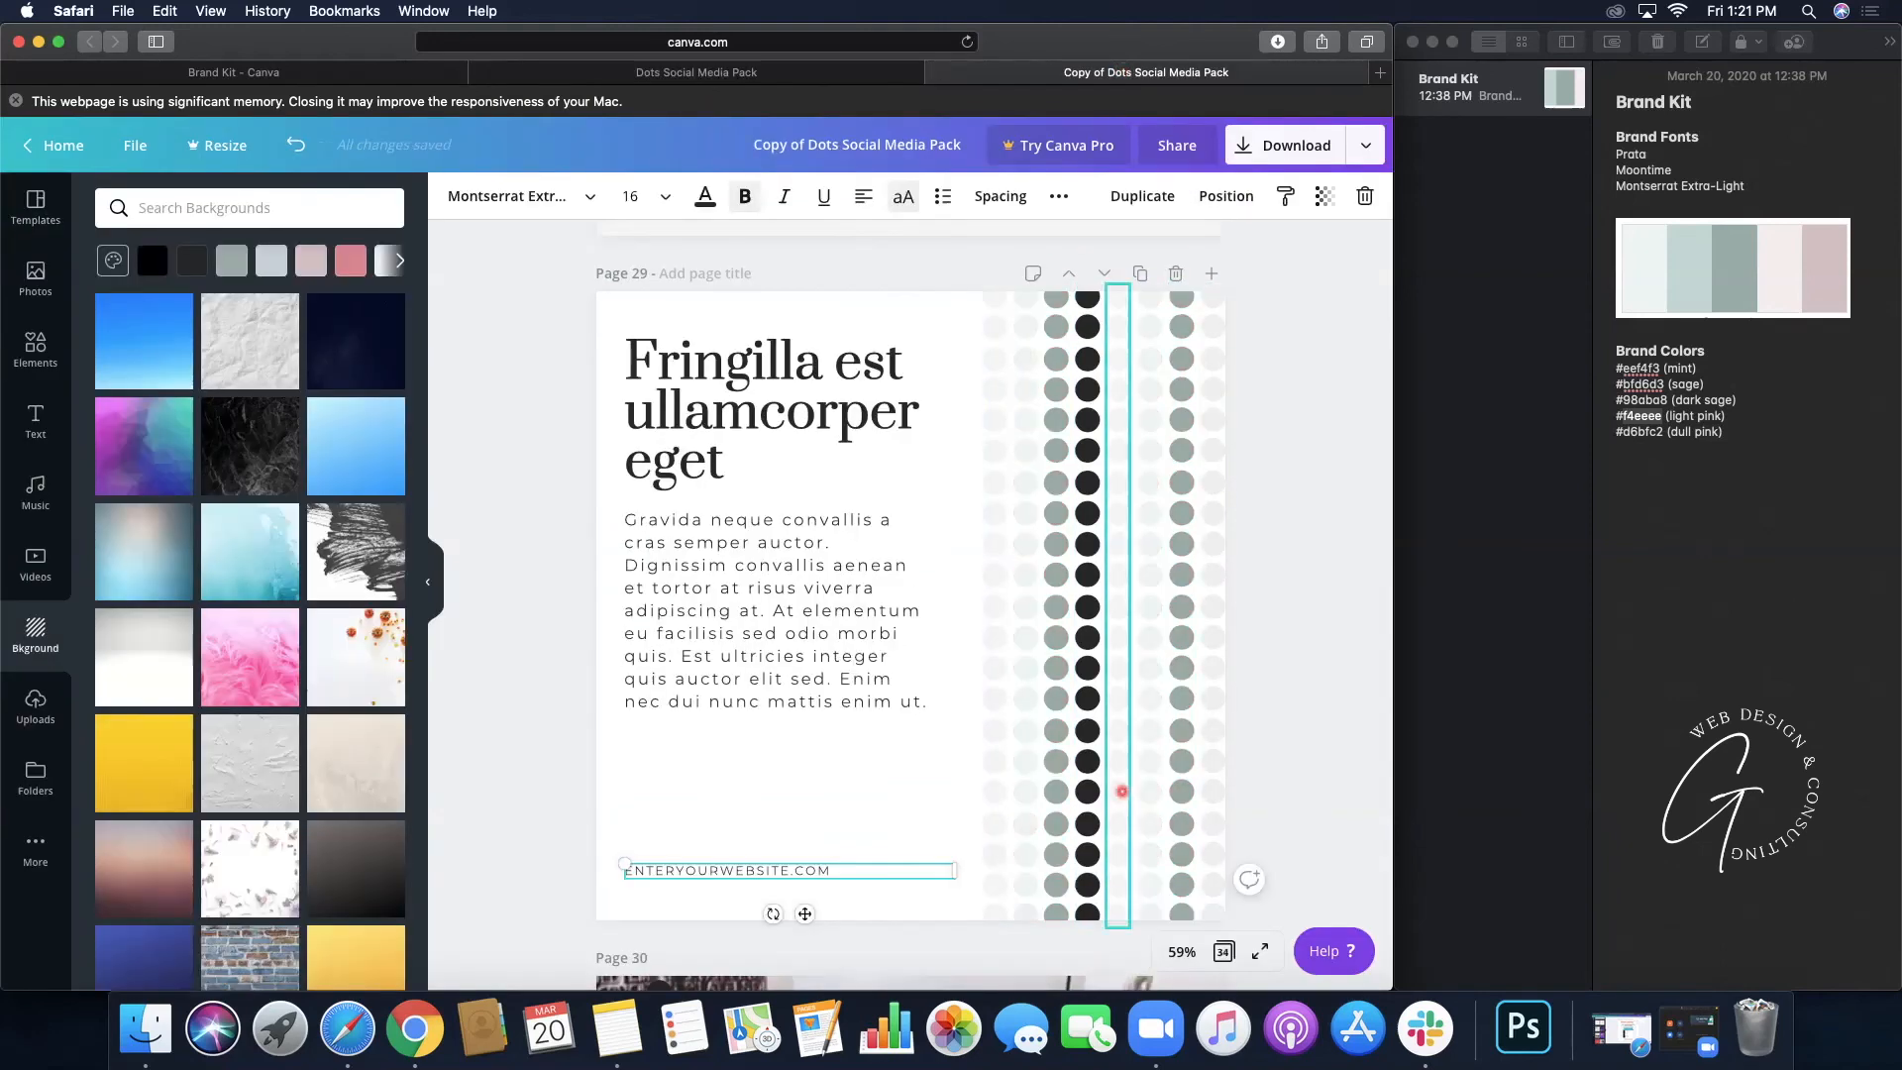
pyautogui.click(1325, 797)
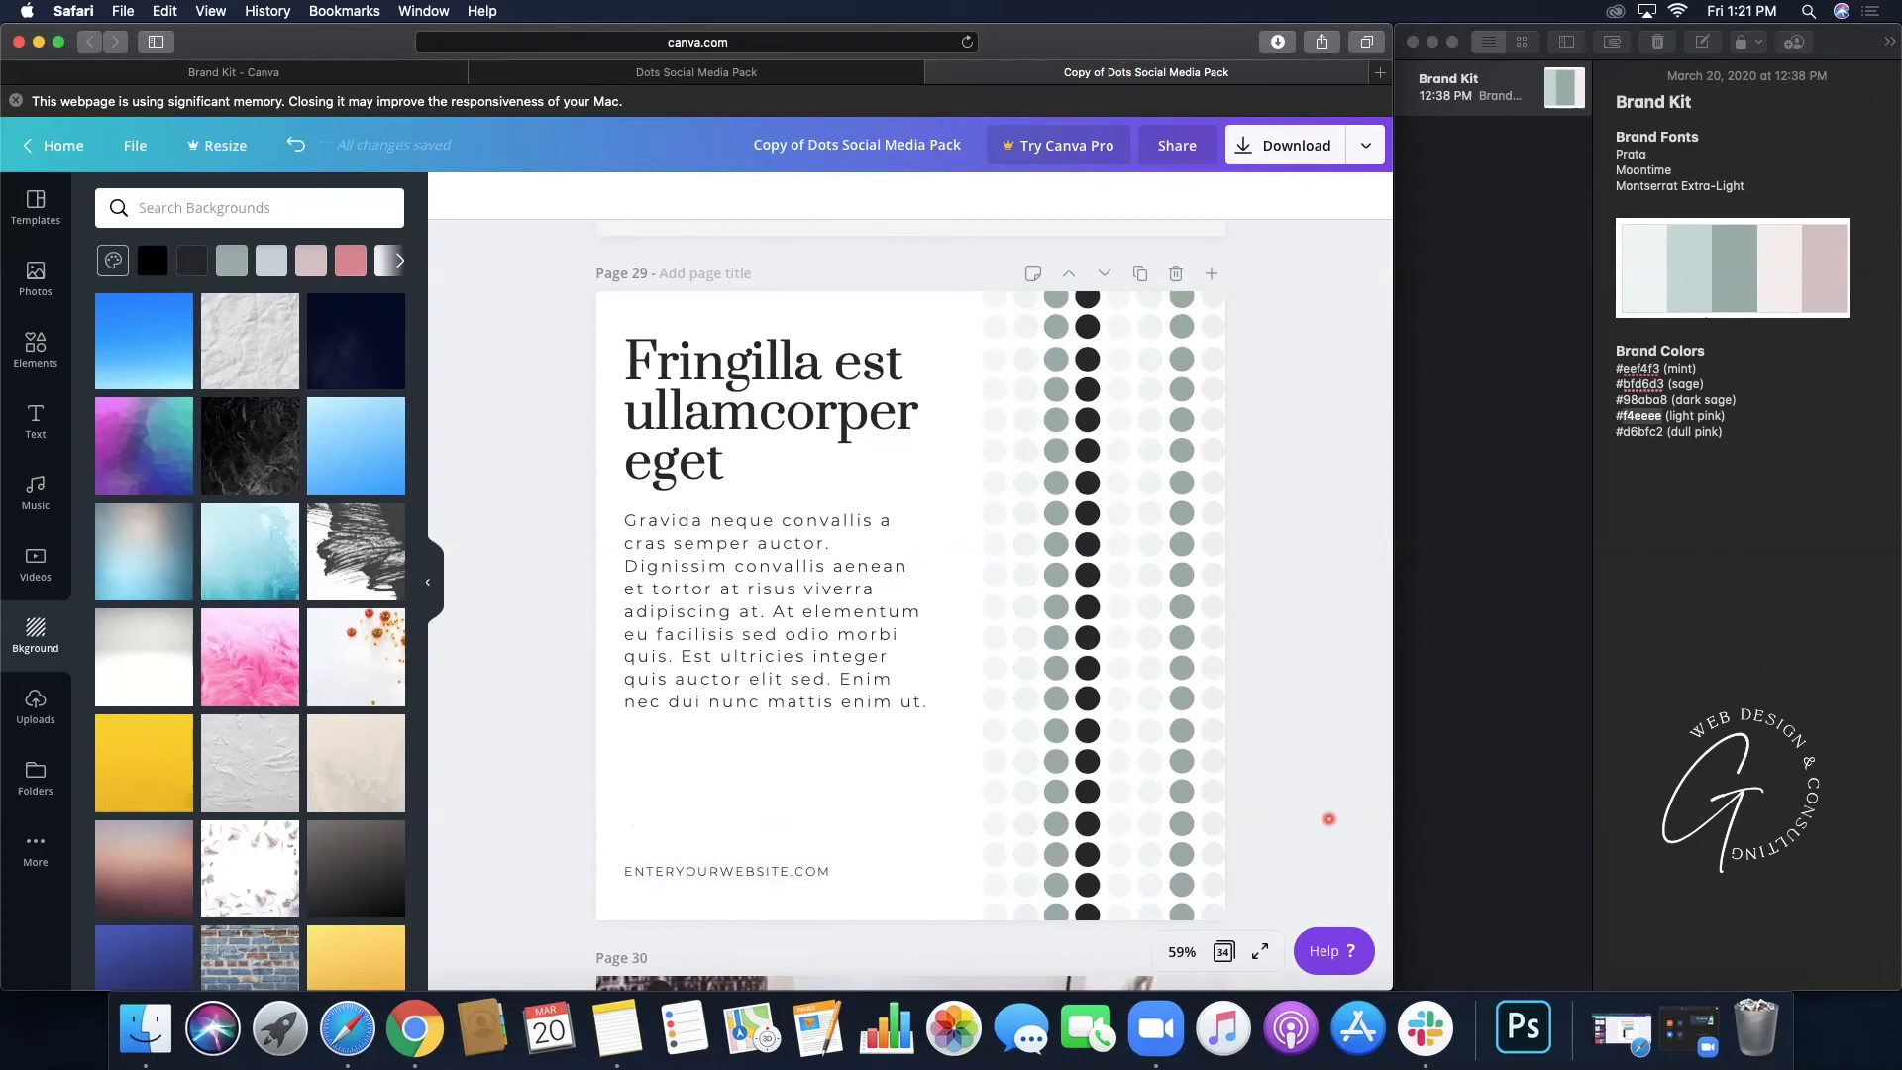
pyautogui.scroll(-3, 1314, 696)
pyautogui.scroll(-5, 1314, 697)
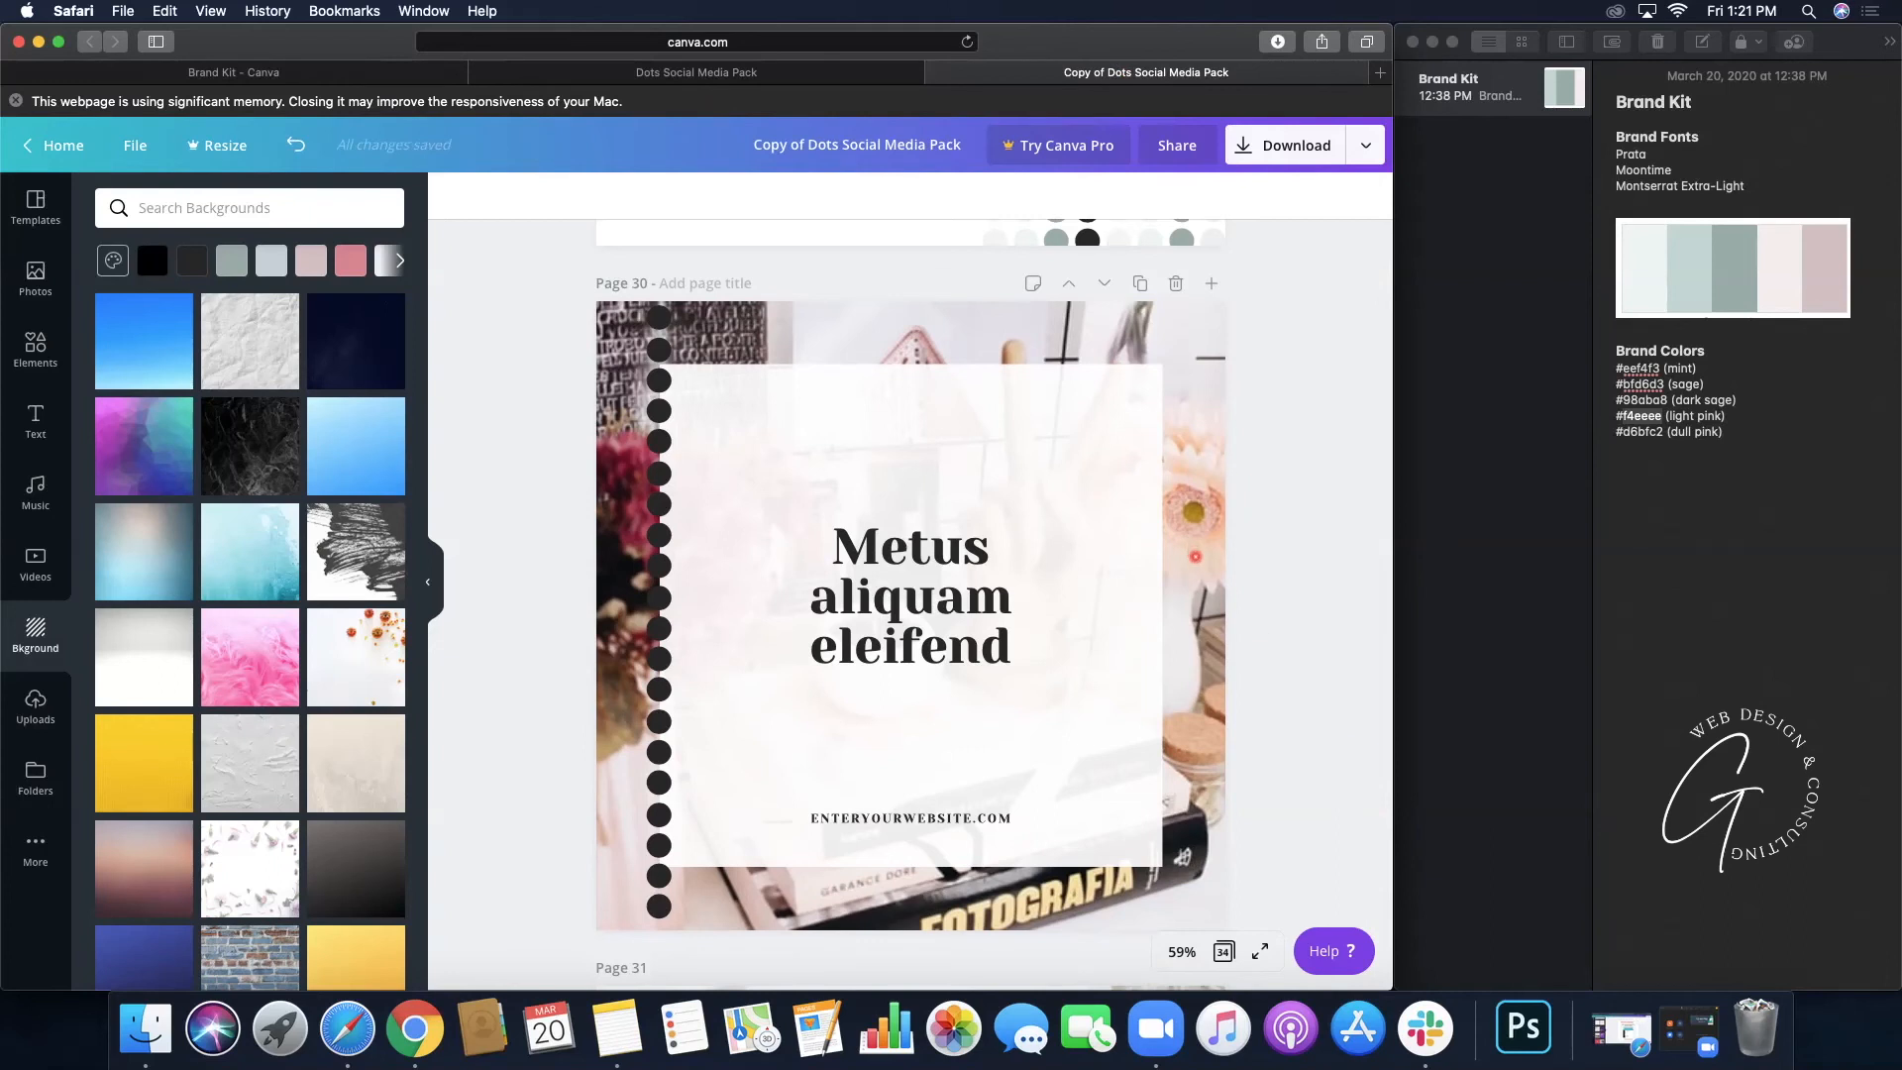
# - Set page 30's 'Metus aliquam eleifend' heading and bottom website line to Prata
pyautogui.click(1206, 337)
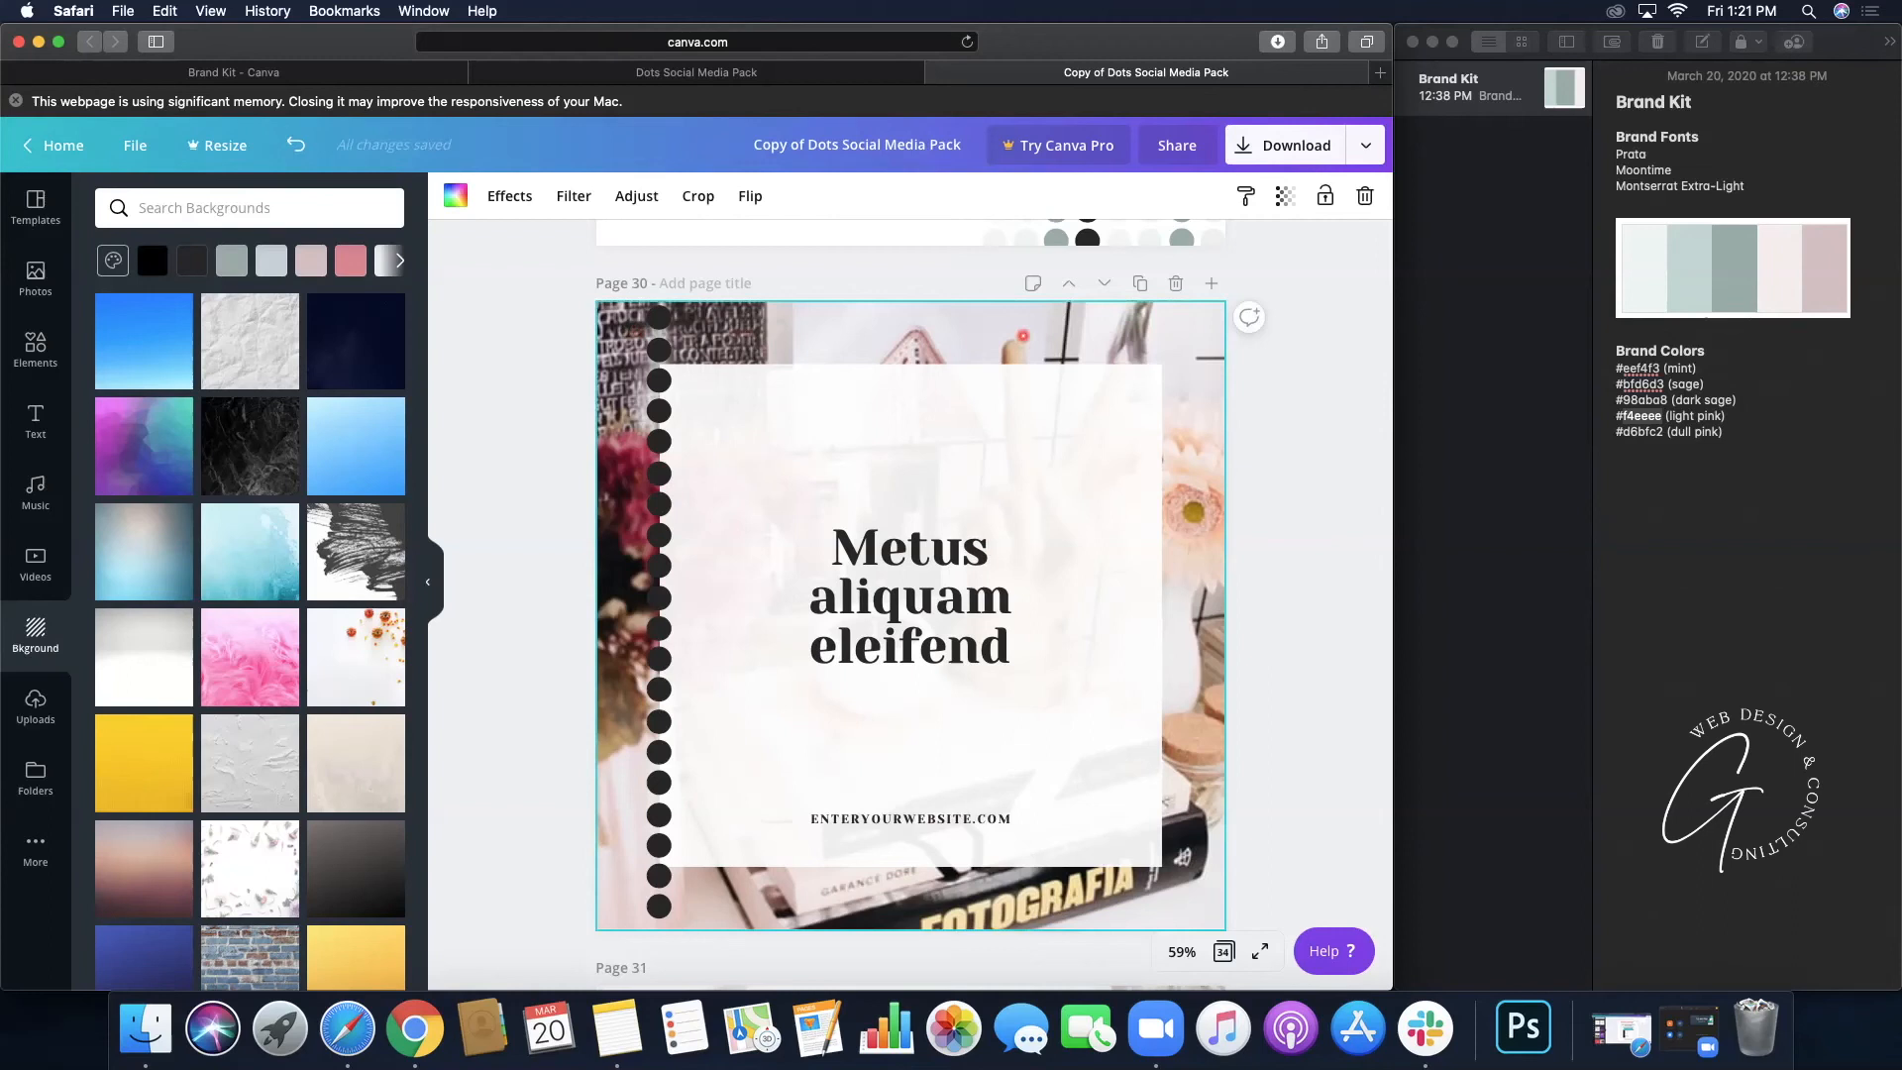
pyautogui.click(887, 654)
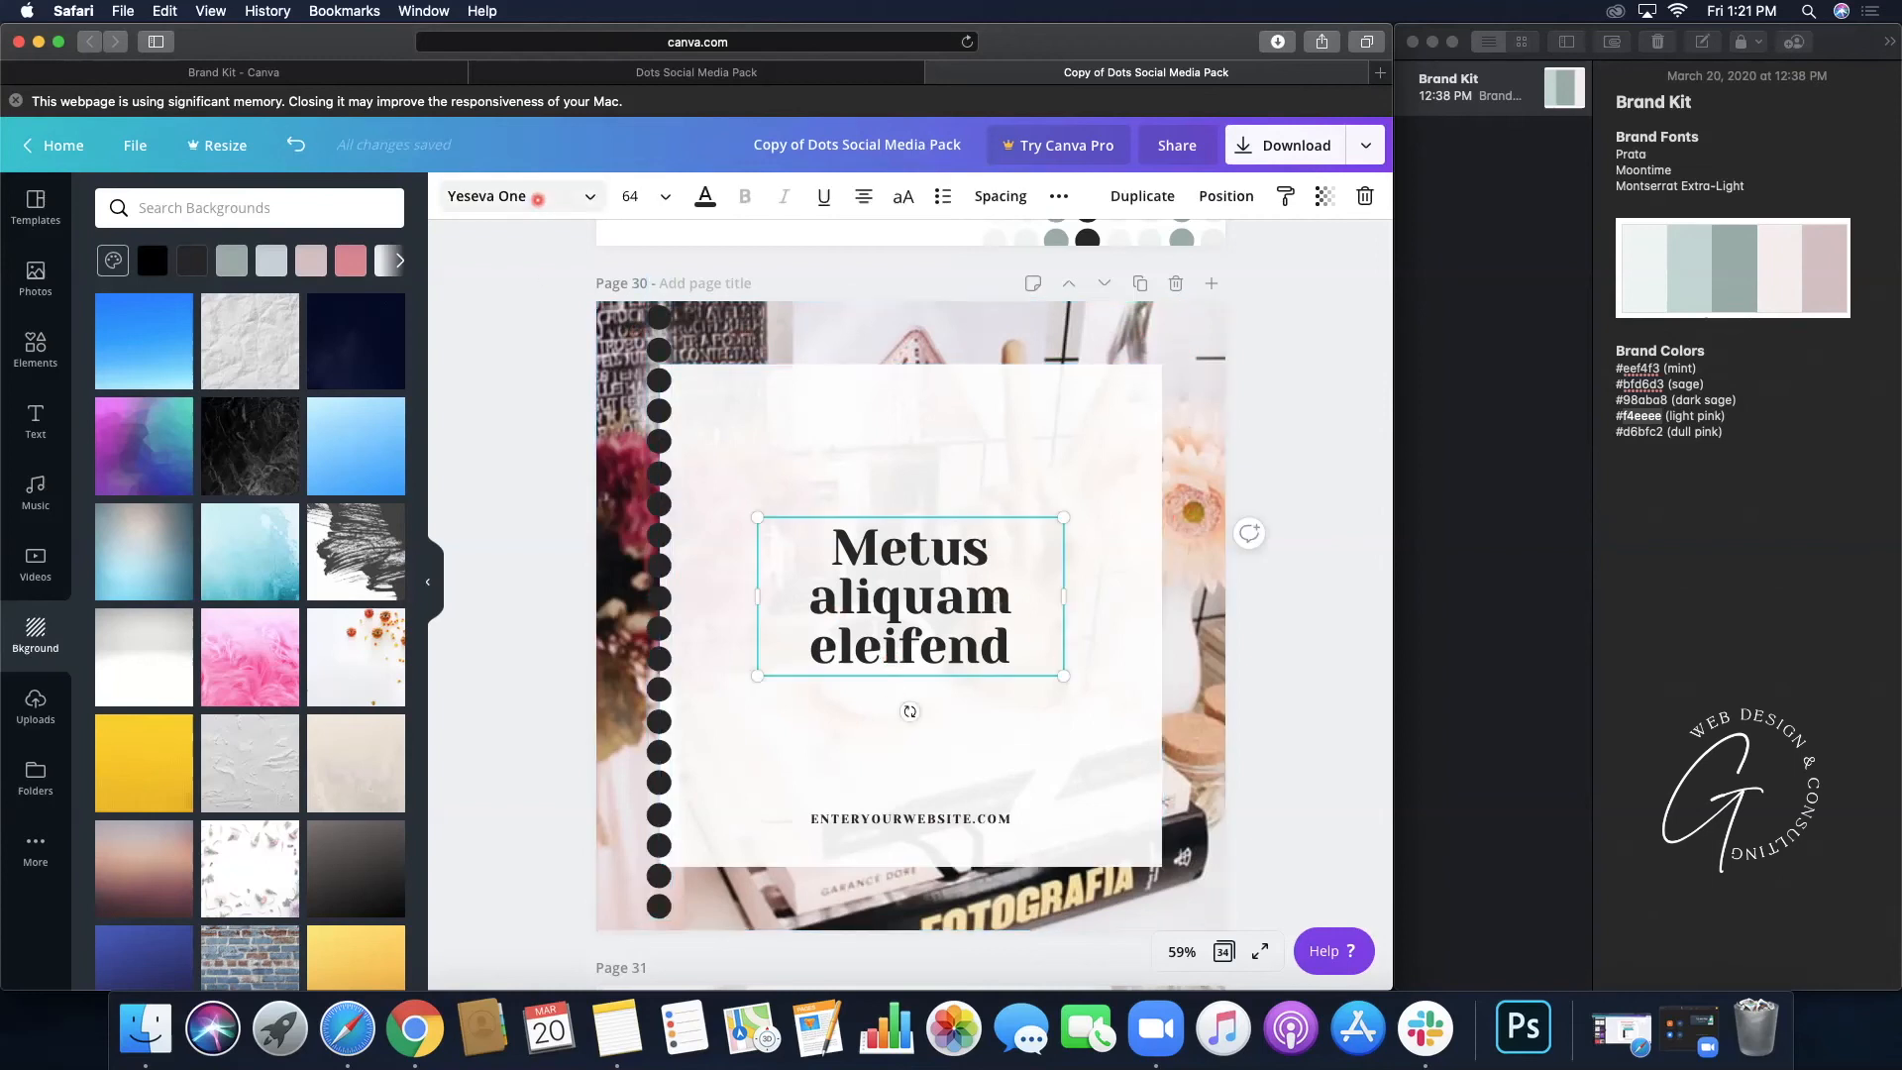
pyautogui.click(537, 199)
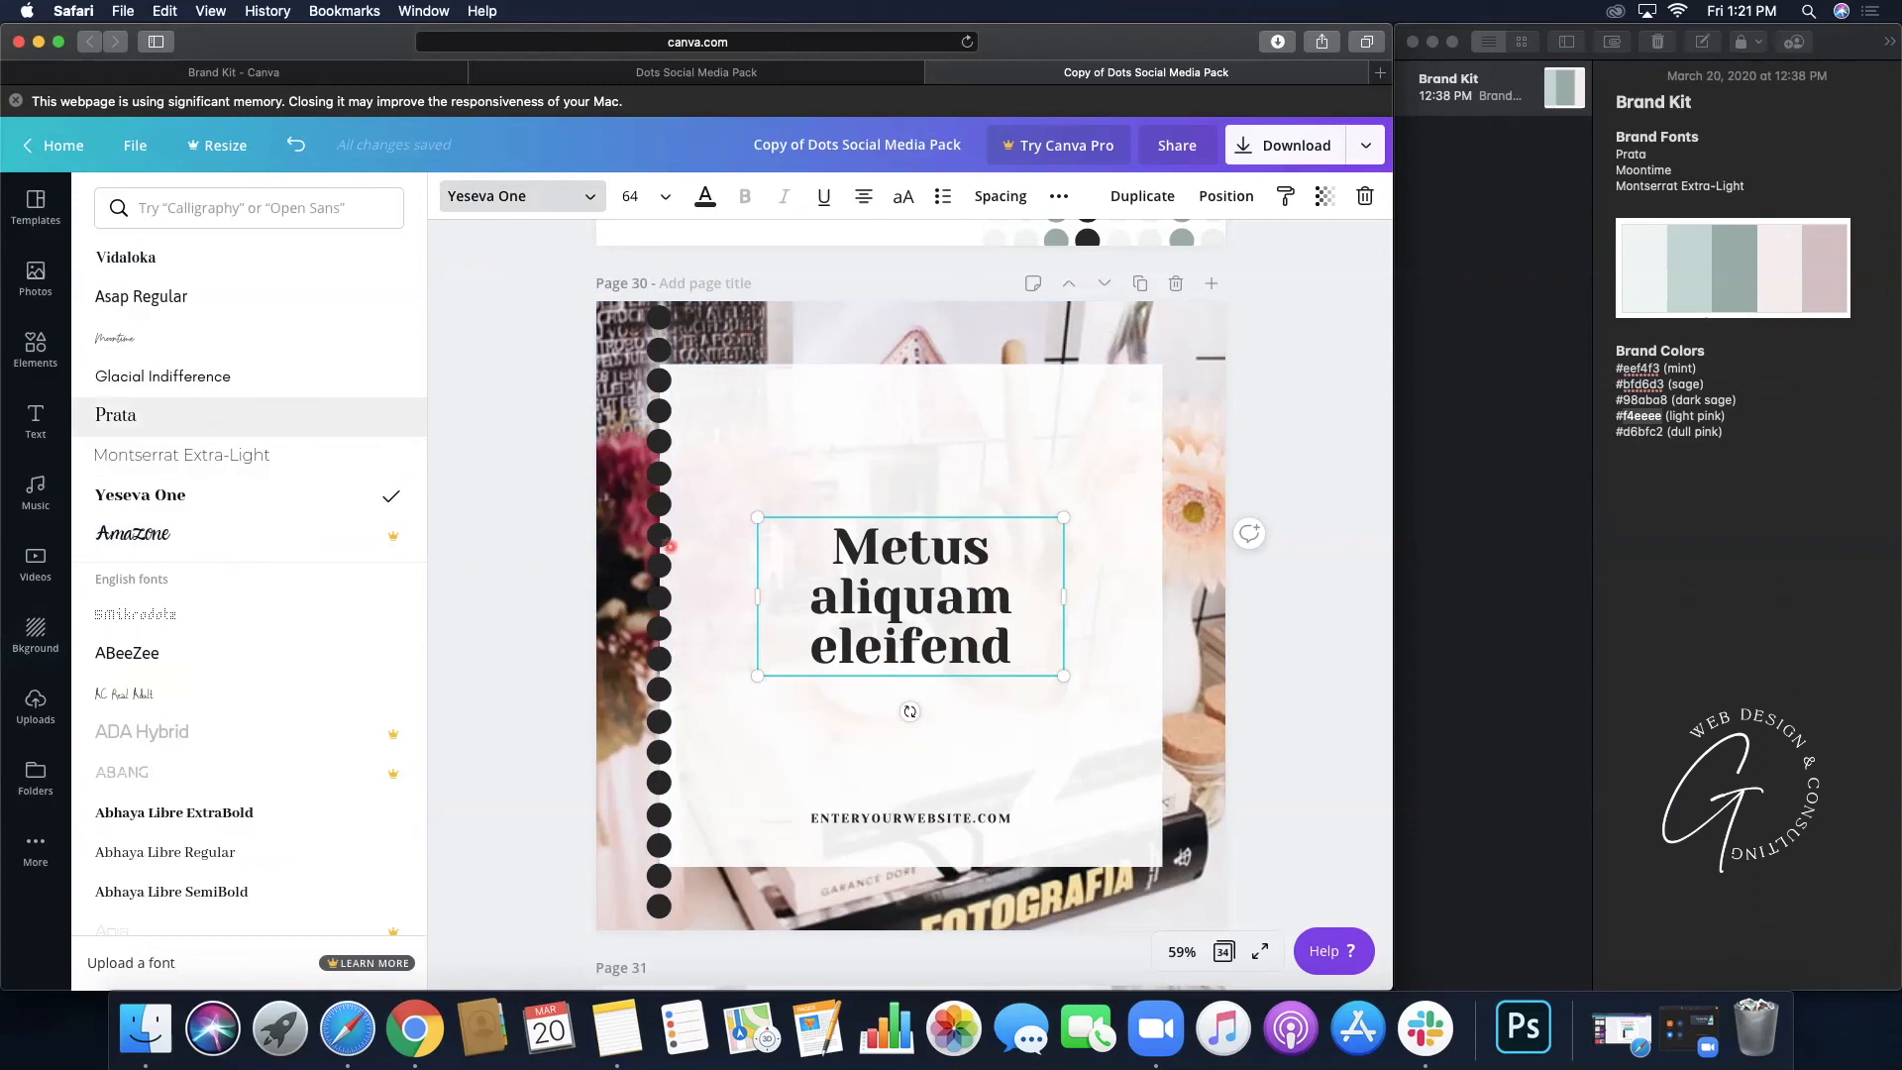
pyautogui.click(198, 415)
pyautogui.click(951, 818)
pyautogui.click(159, 415)
pyautogui.click(1157, 333)
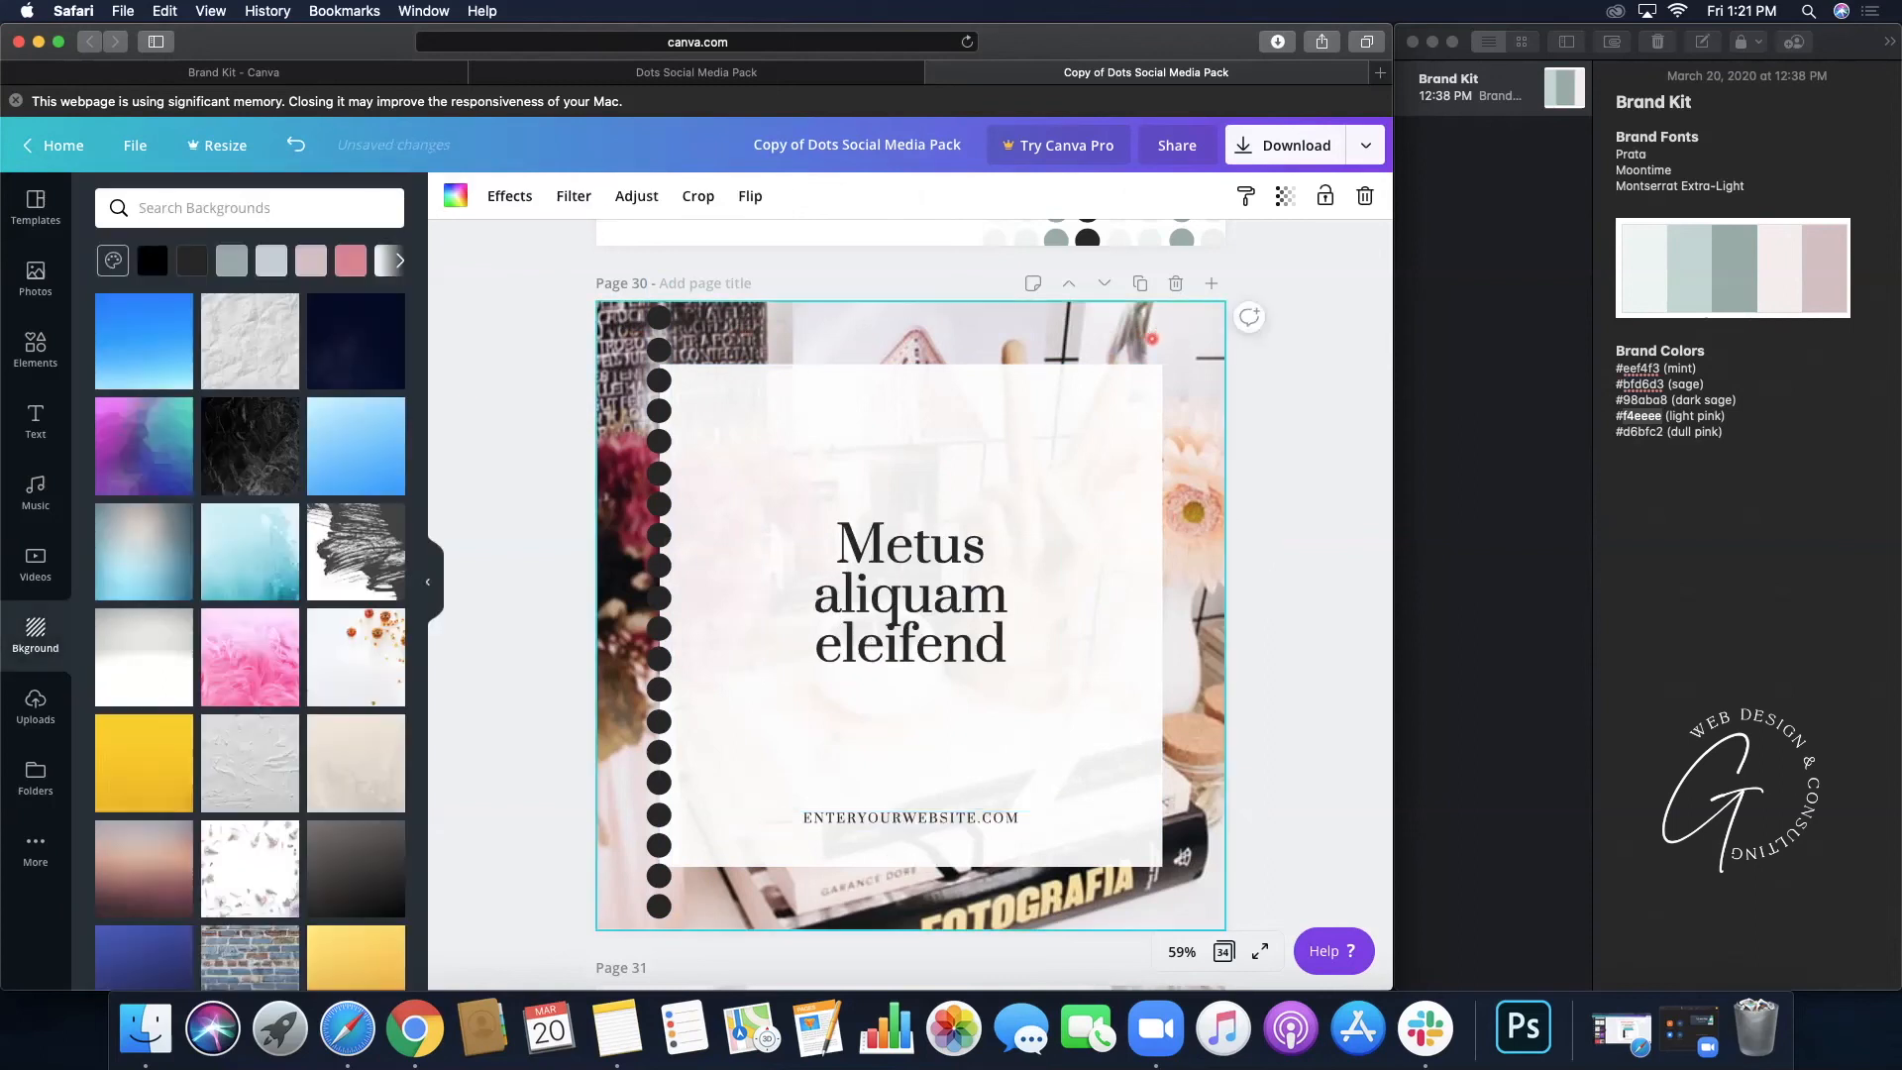
pyautogui.click(36, 277)
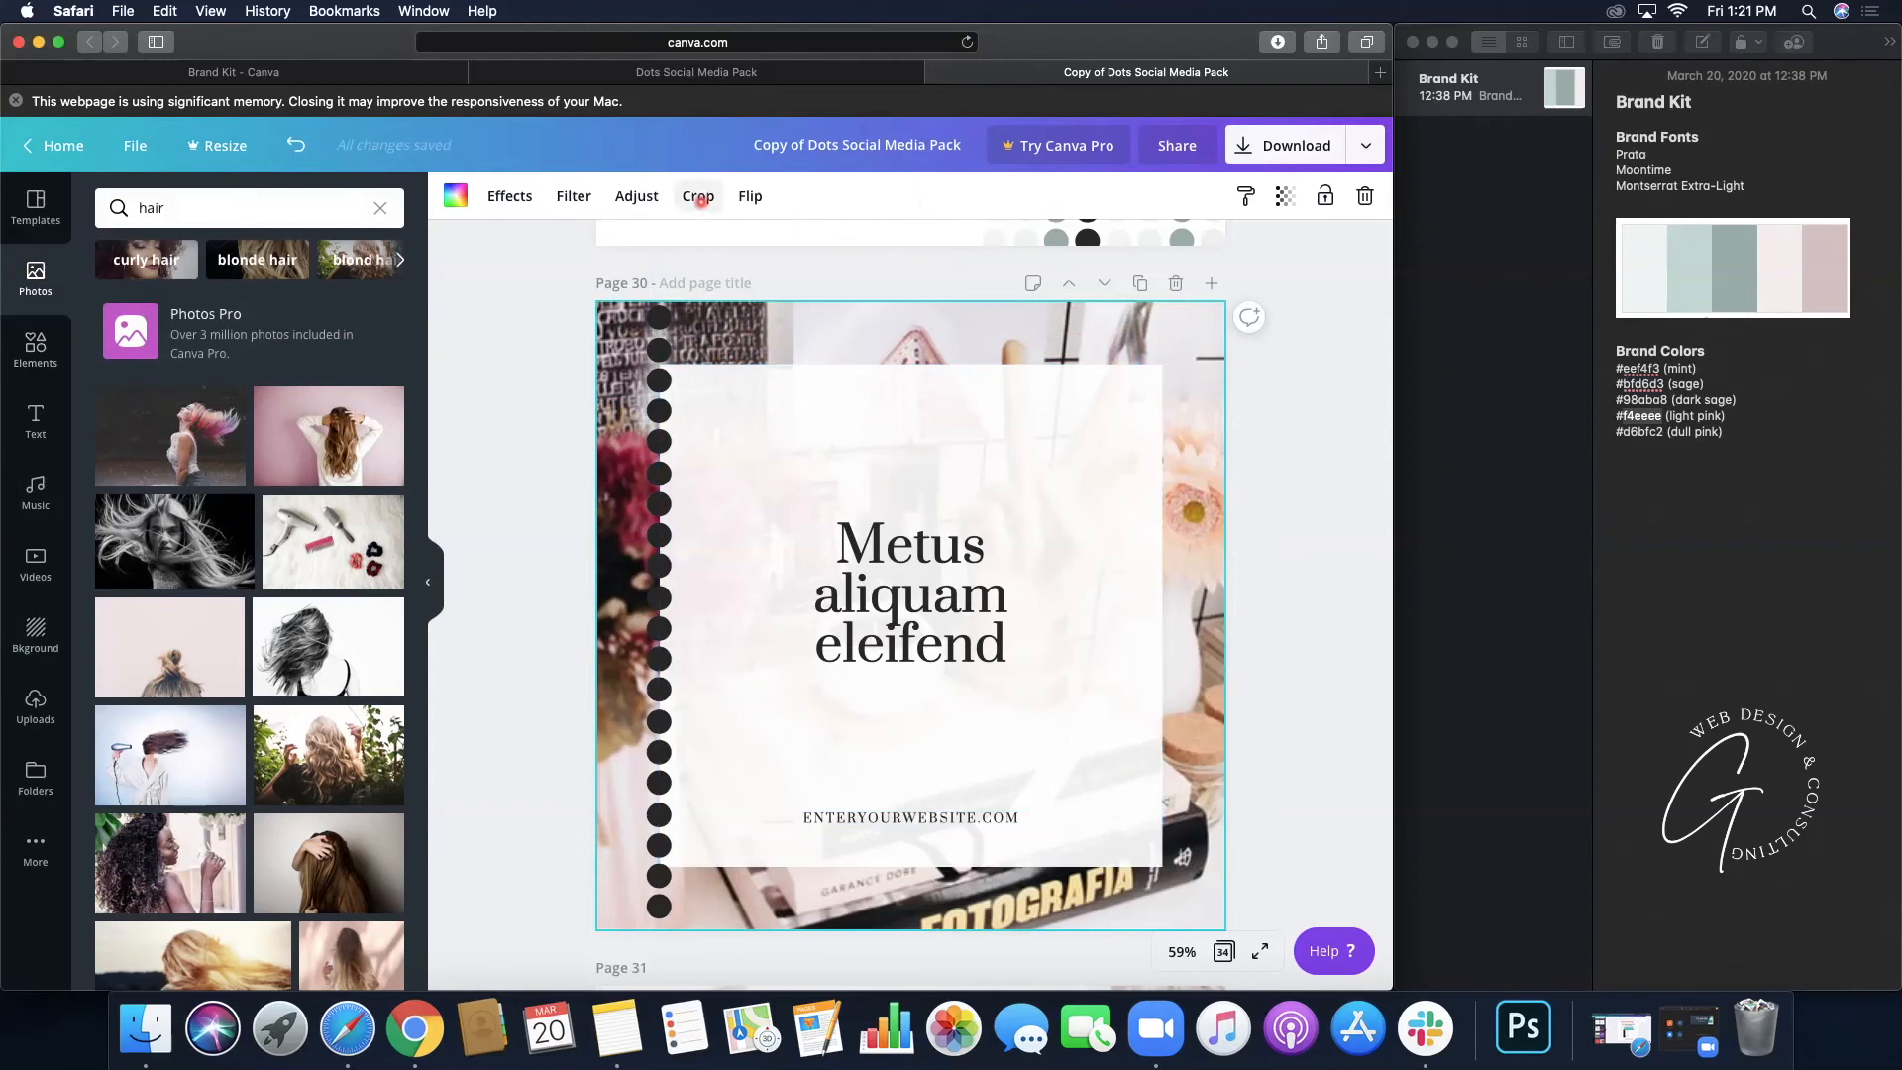
# - Crop page 30's photo: enlarge it from two corners and shift it to fill the page
pyautogui.click(698, 197)
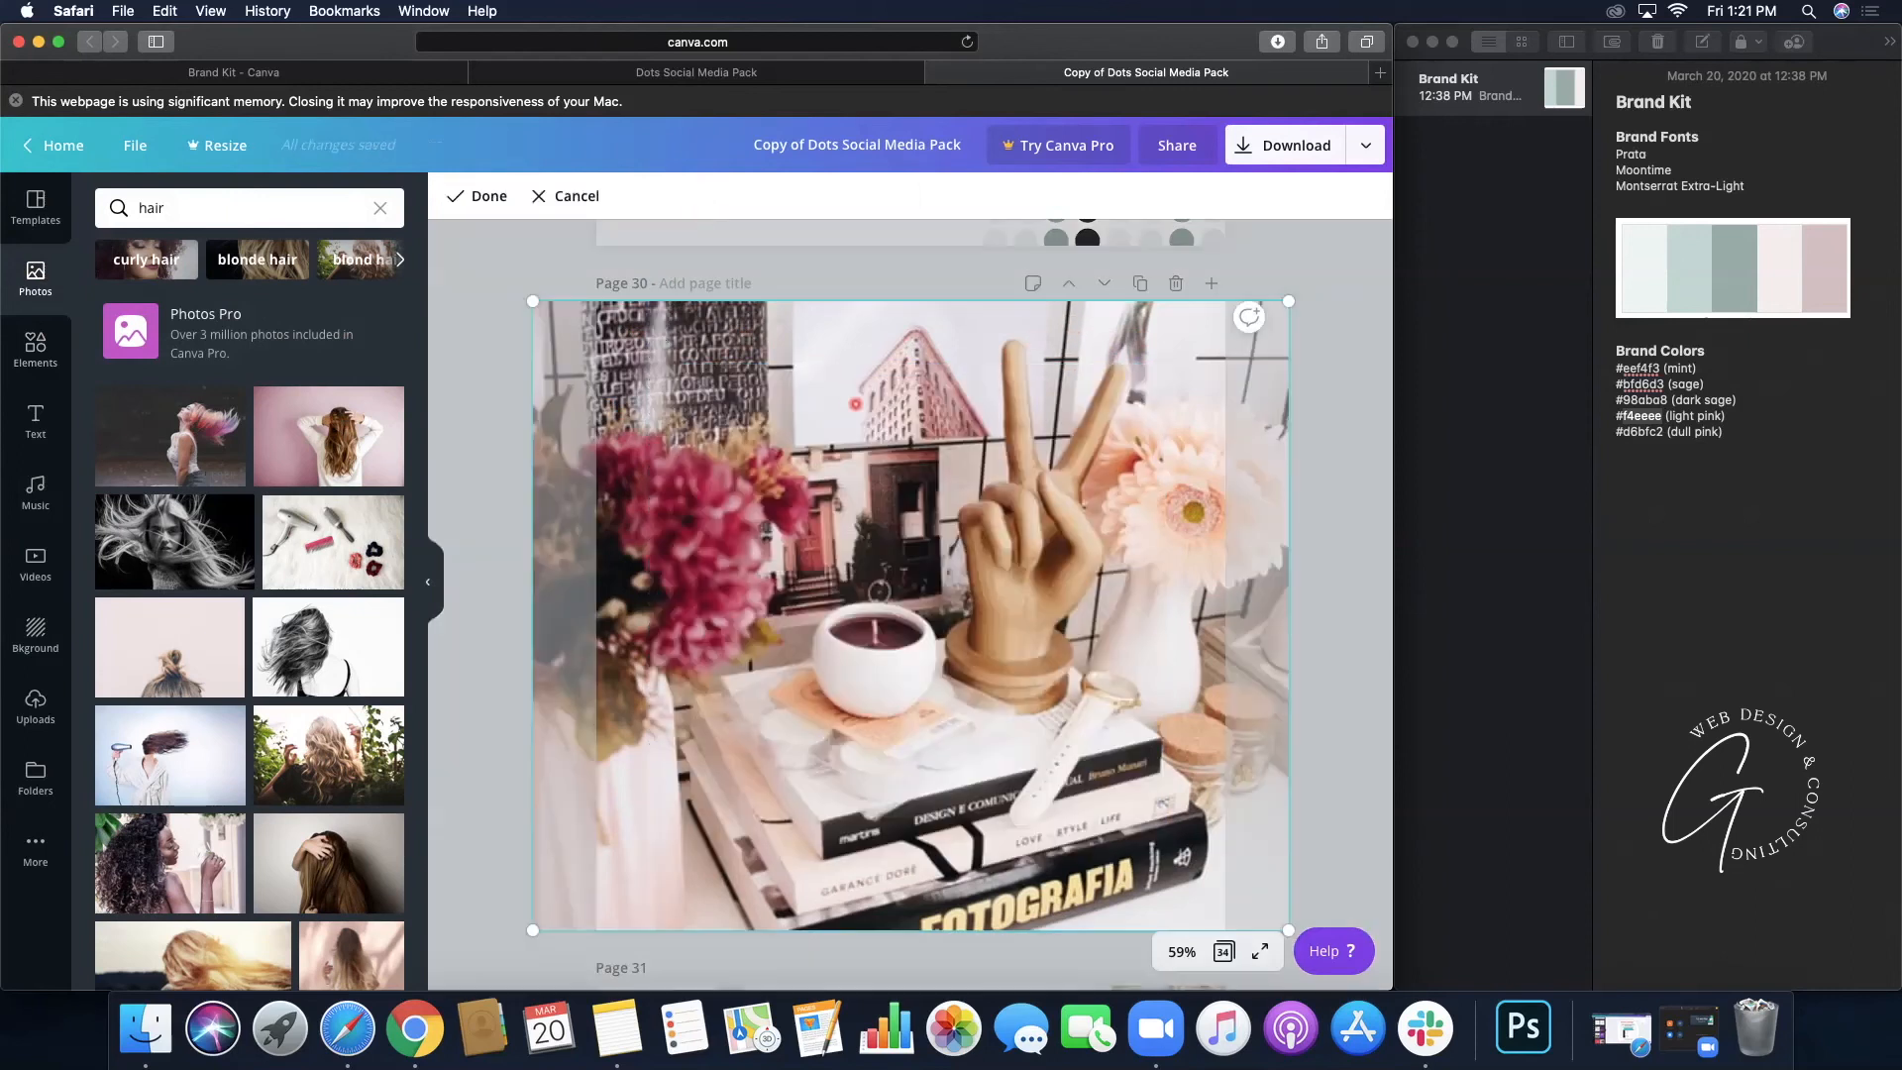
pyautogui.moveTo(1317, 276); pyautogui.dragTo(1362, 272)
pyautogui.moveTo(533, 930); pyautogui.dragTo(460, 956)
pyautogui.moveTo(664, 616); pyautogui.dragTo(615, 570)
pyautogui.moveTo(619, 459); pyautogui.dragTo(644, 367)
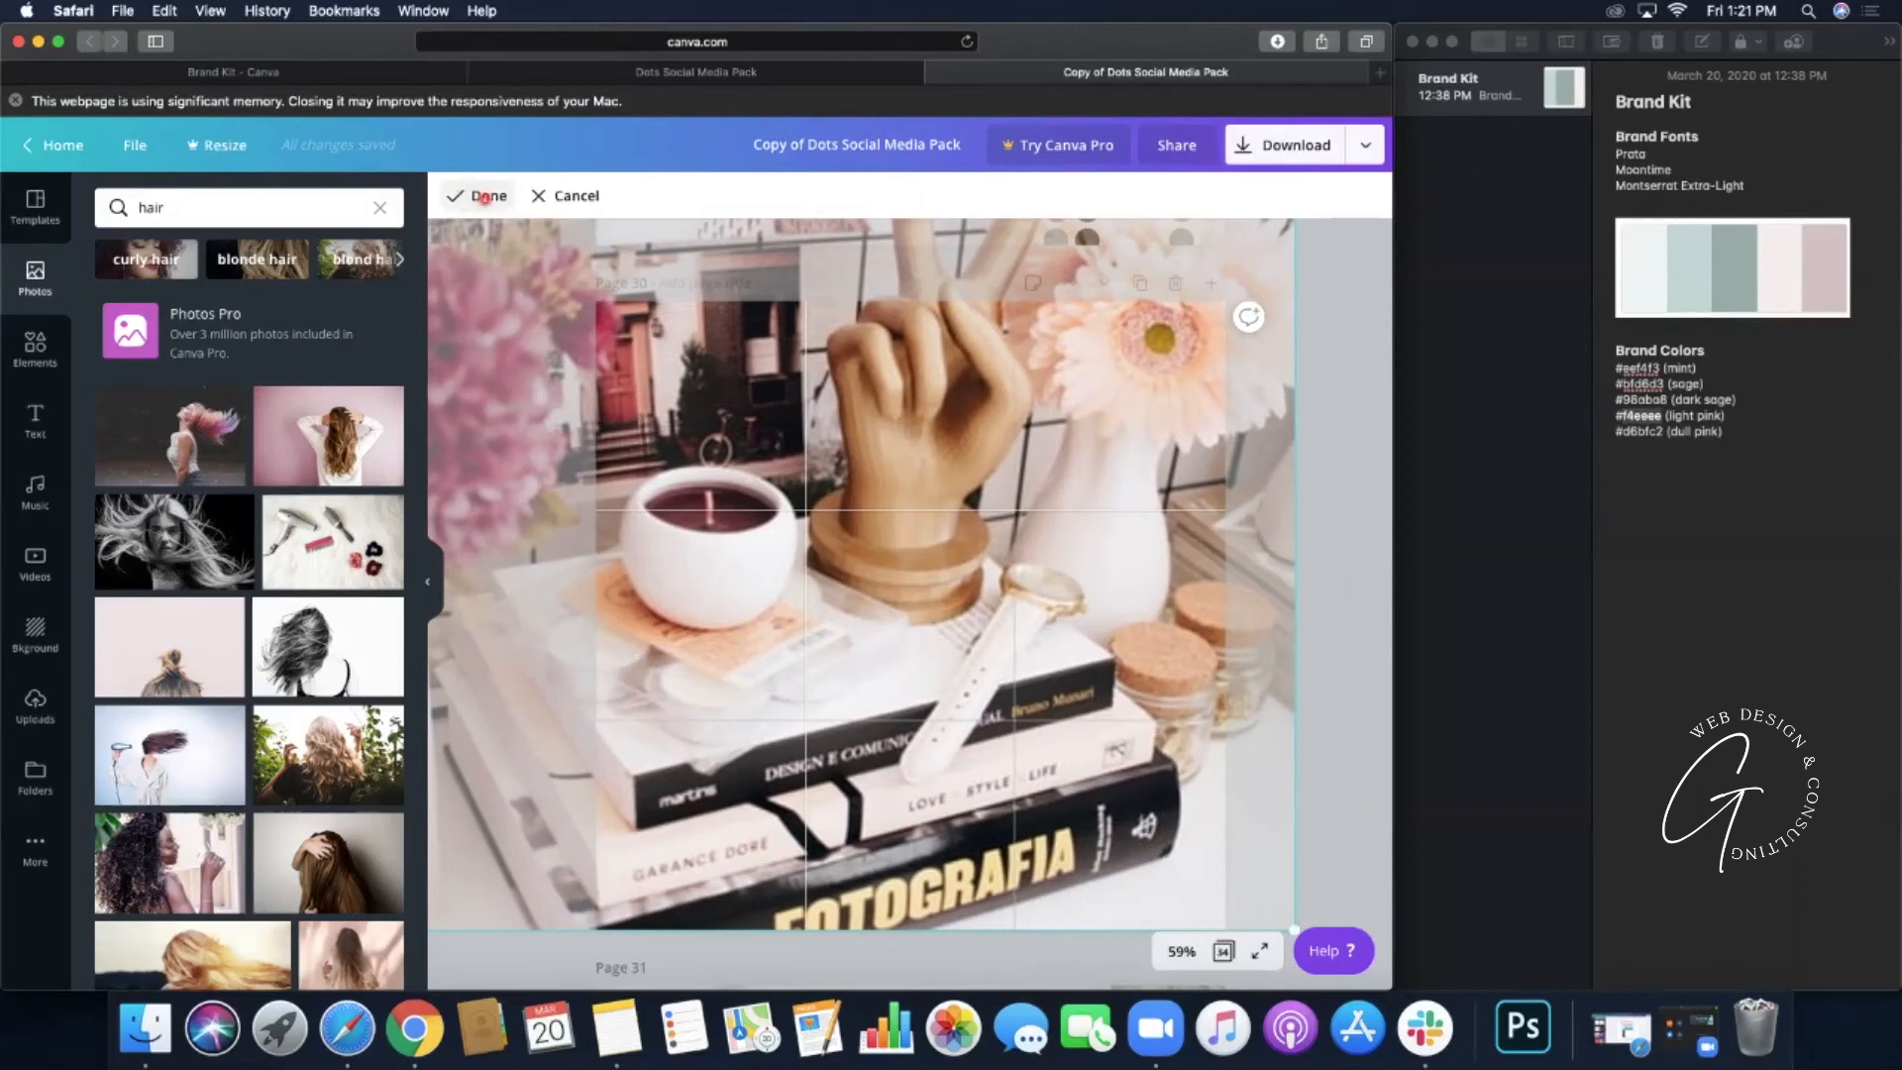
pyautogui.click(463, 195)
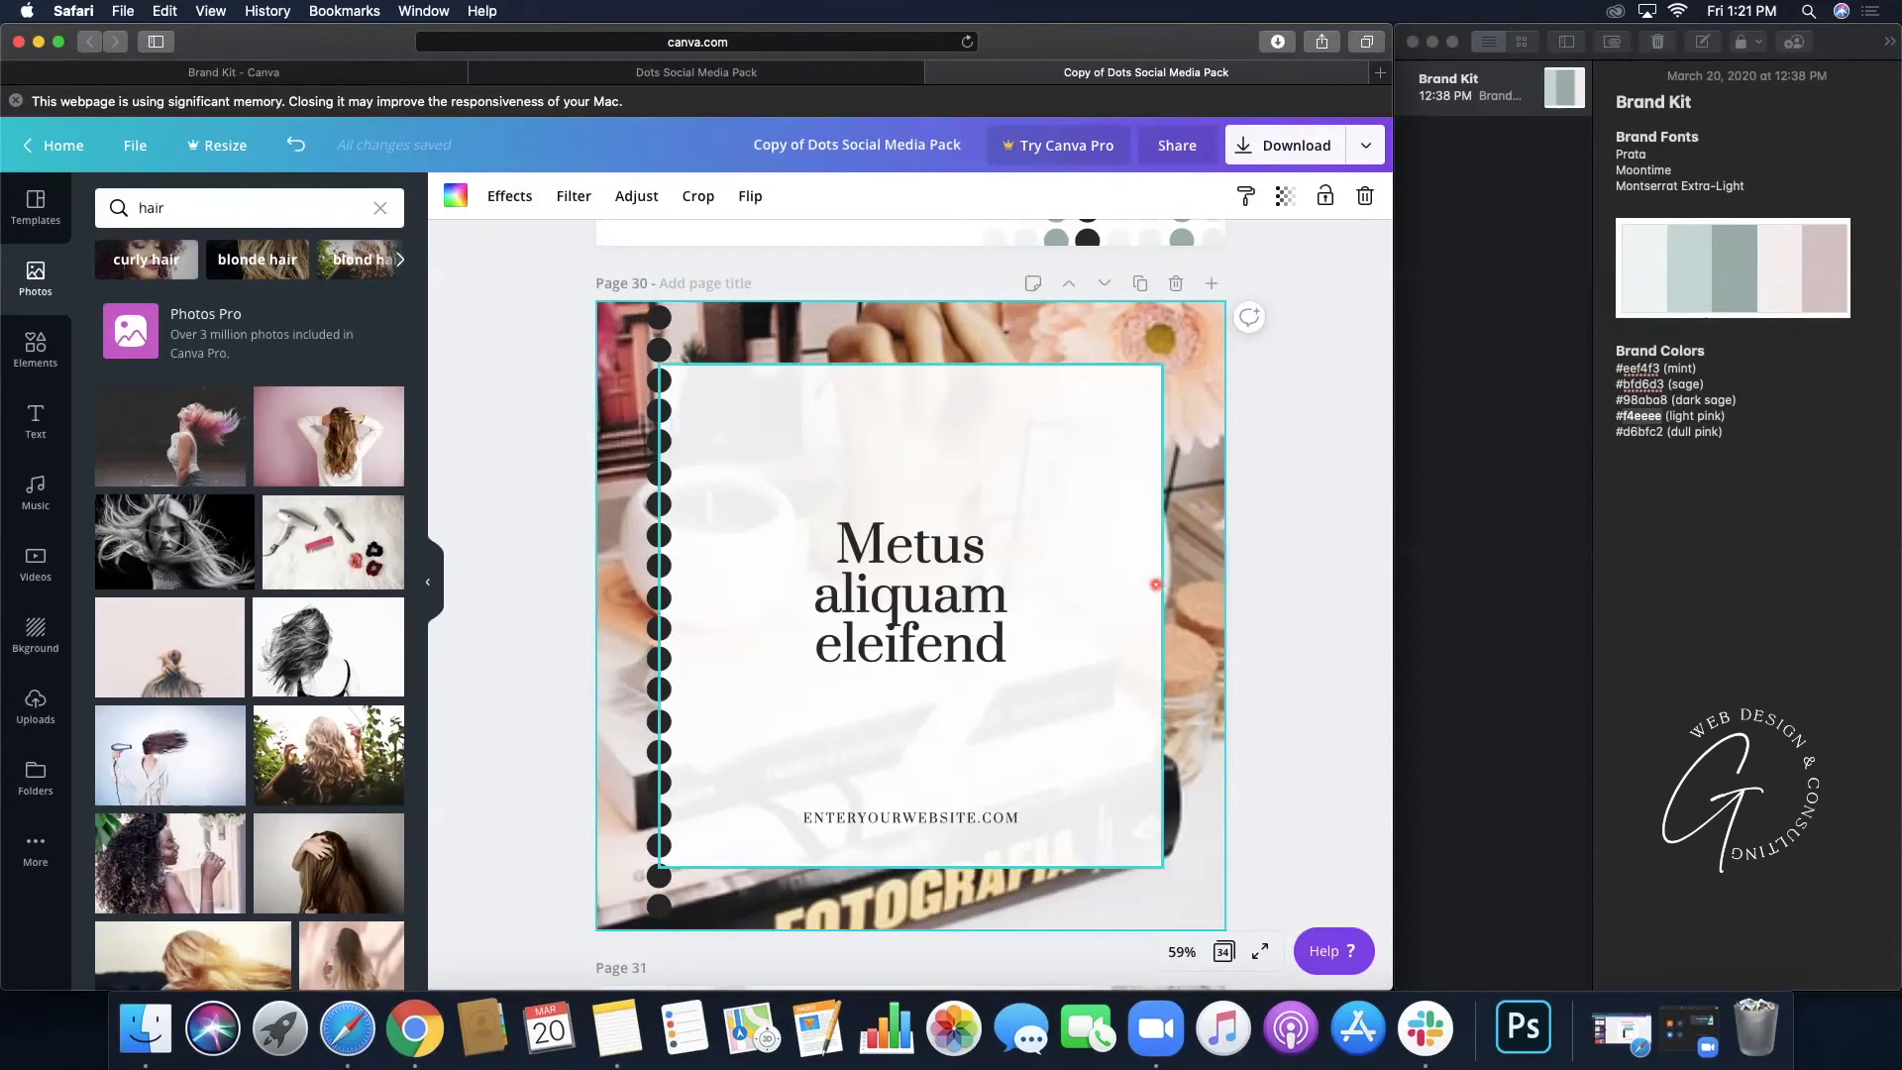
# - Scroll down to page 34 and select its LOREM IPSUM DOLOR heading
pyautogui.scroll(-10, 1276, 603)
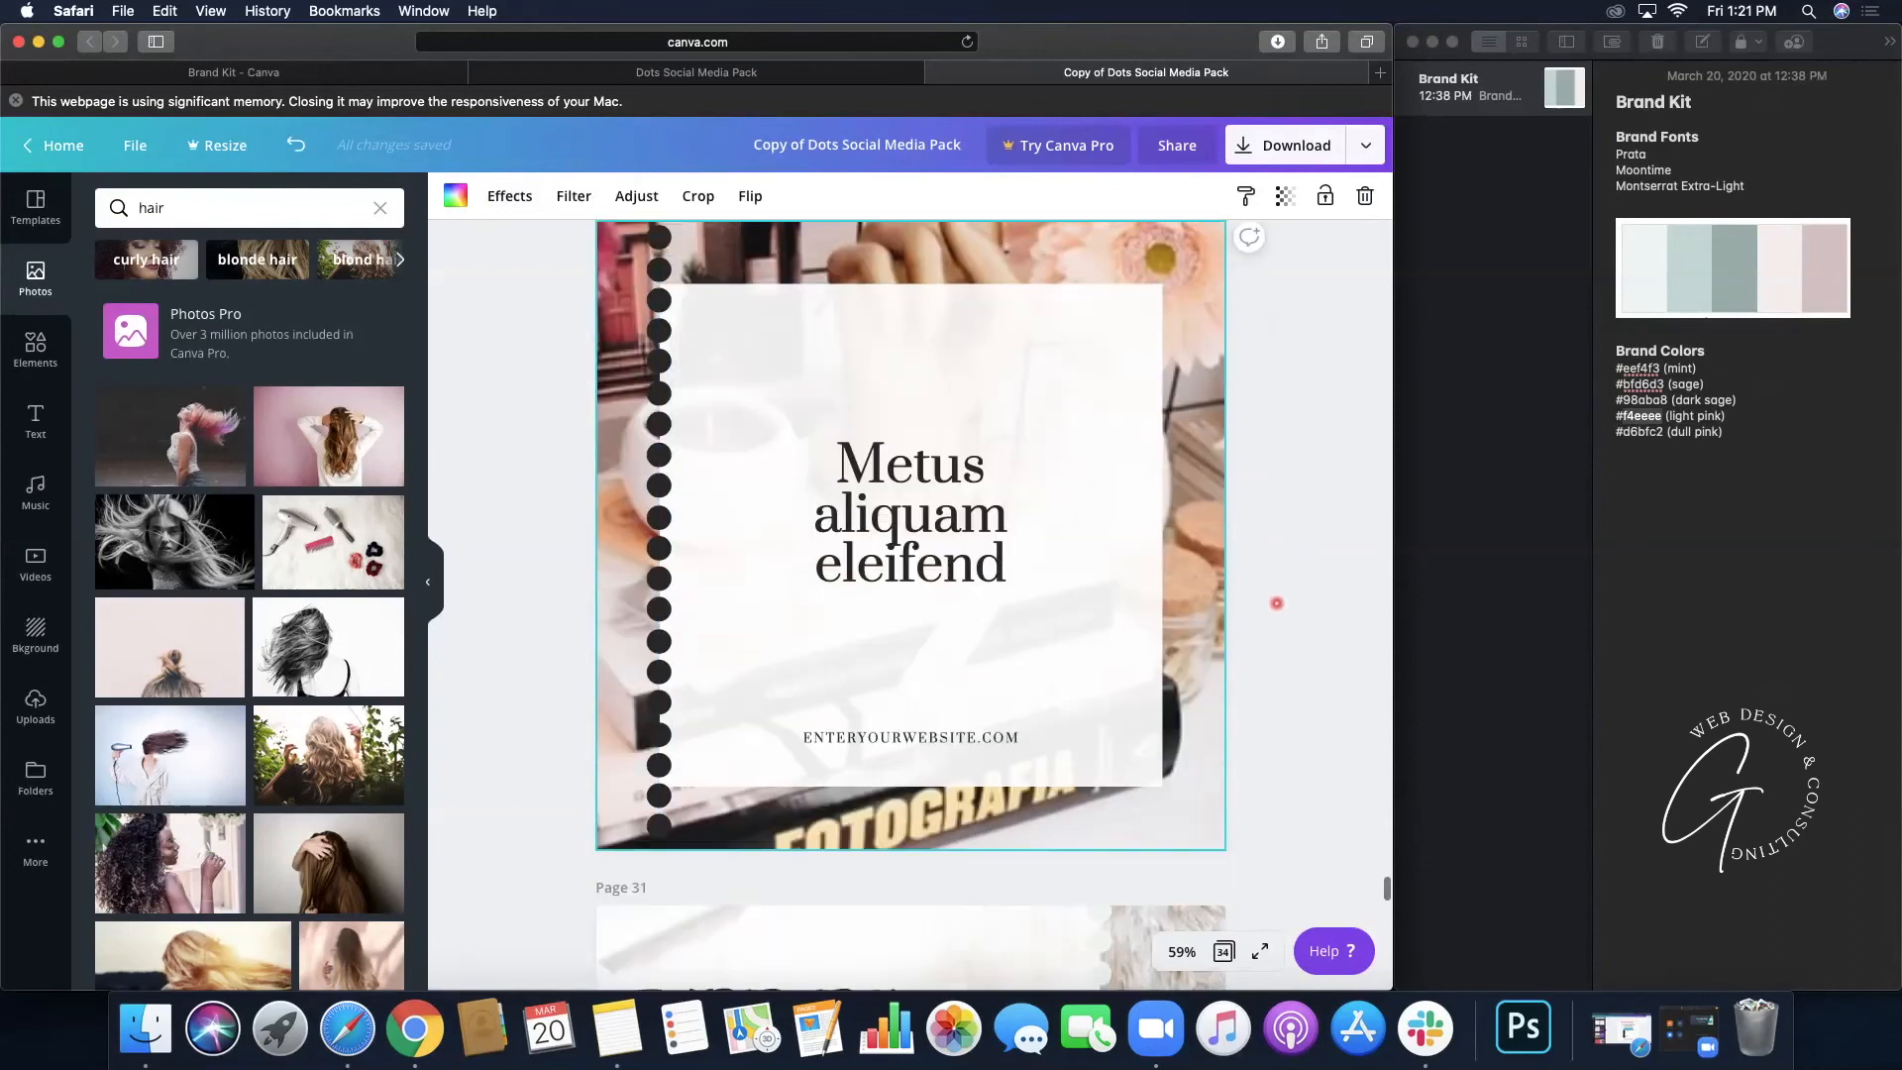
pyautogui.scroll(-10, 1276, 603)
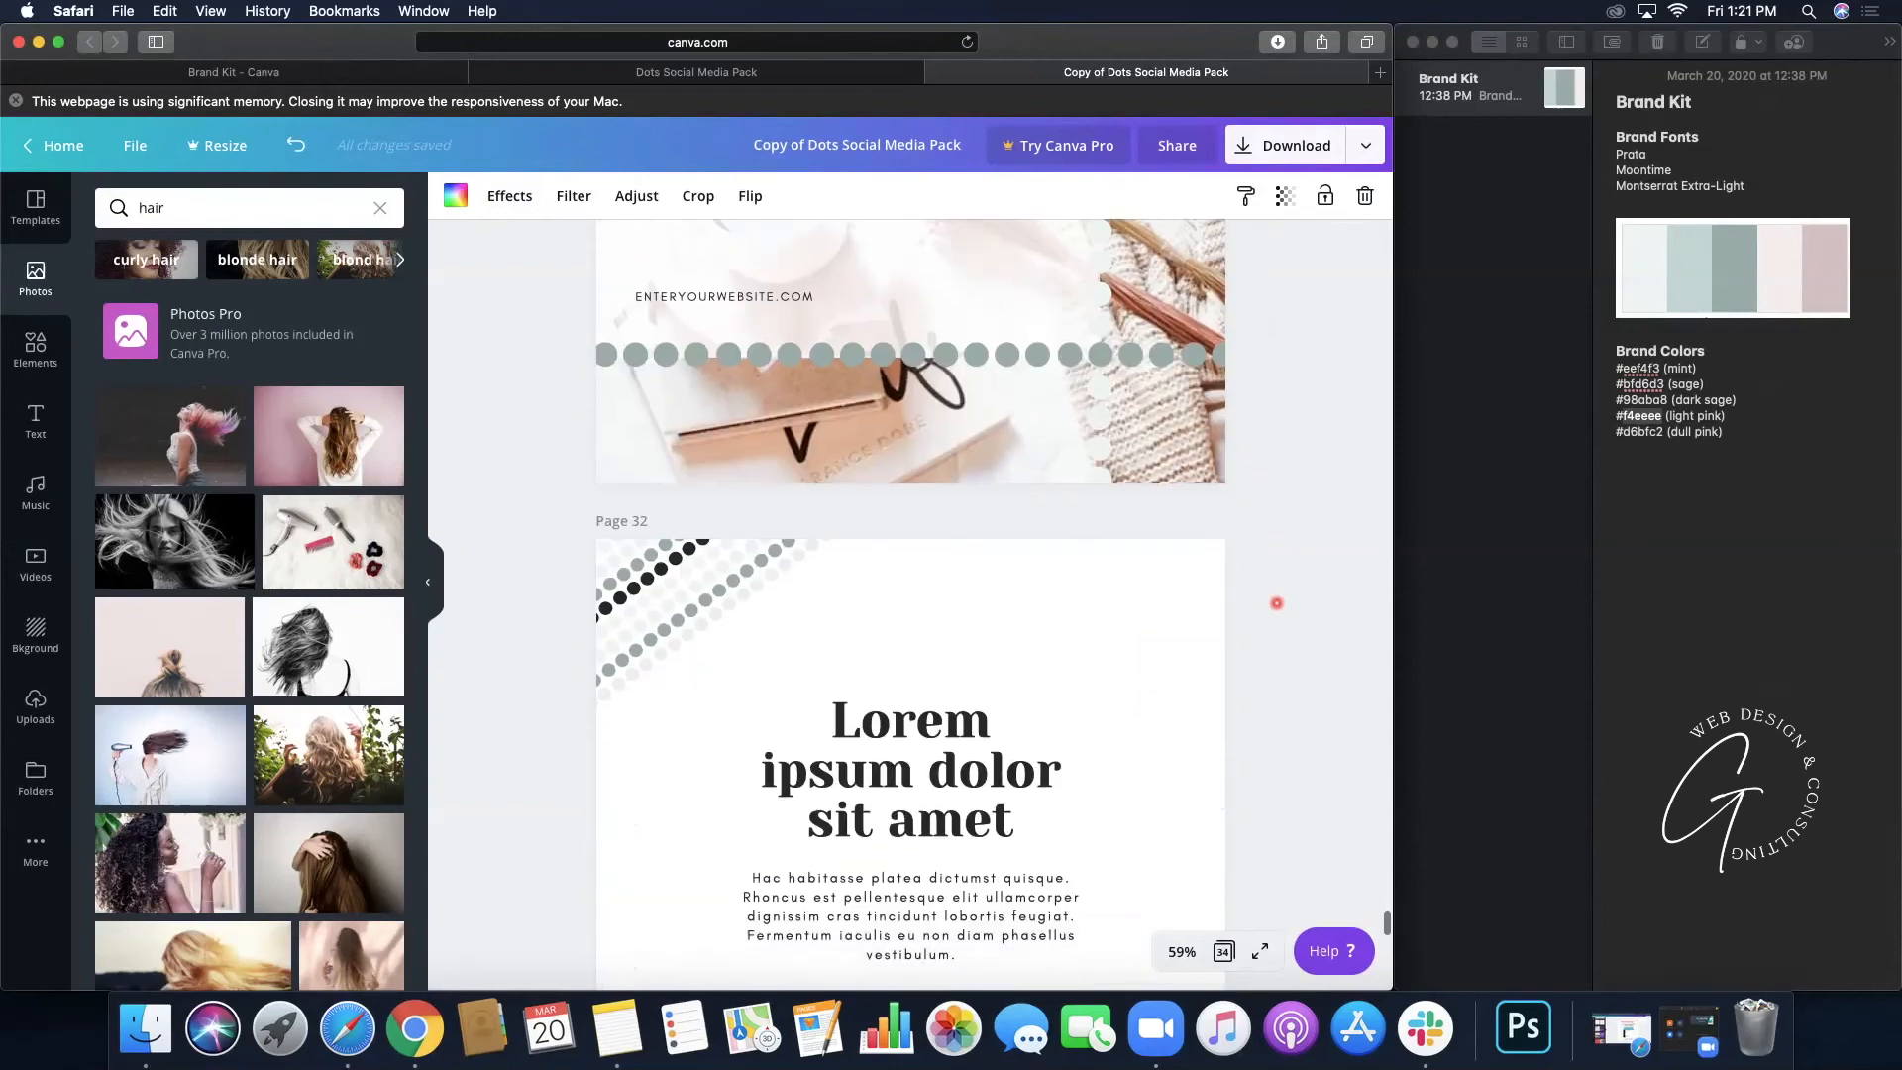
pyautogui.scroll(3, 1275, 603)
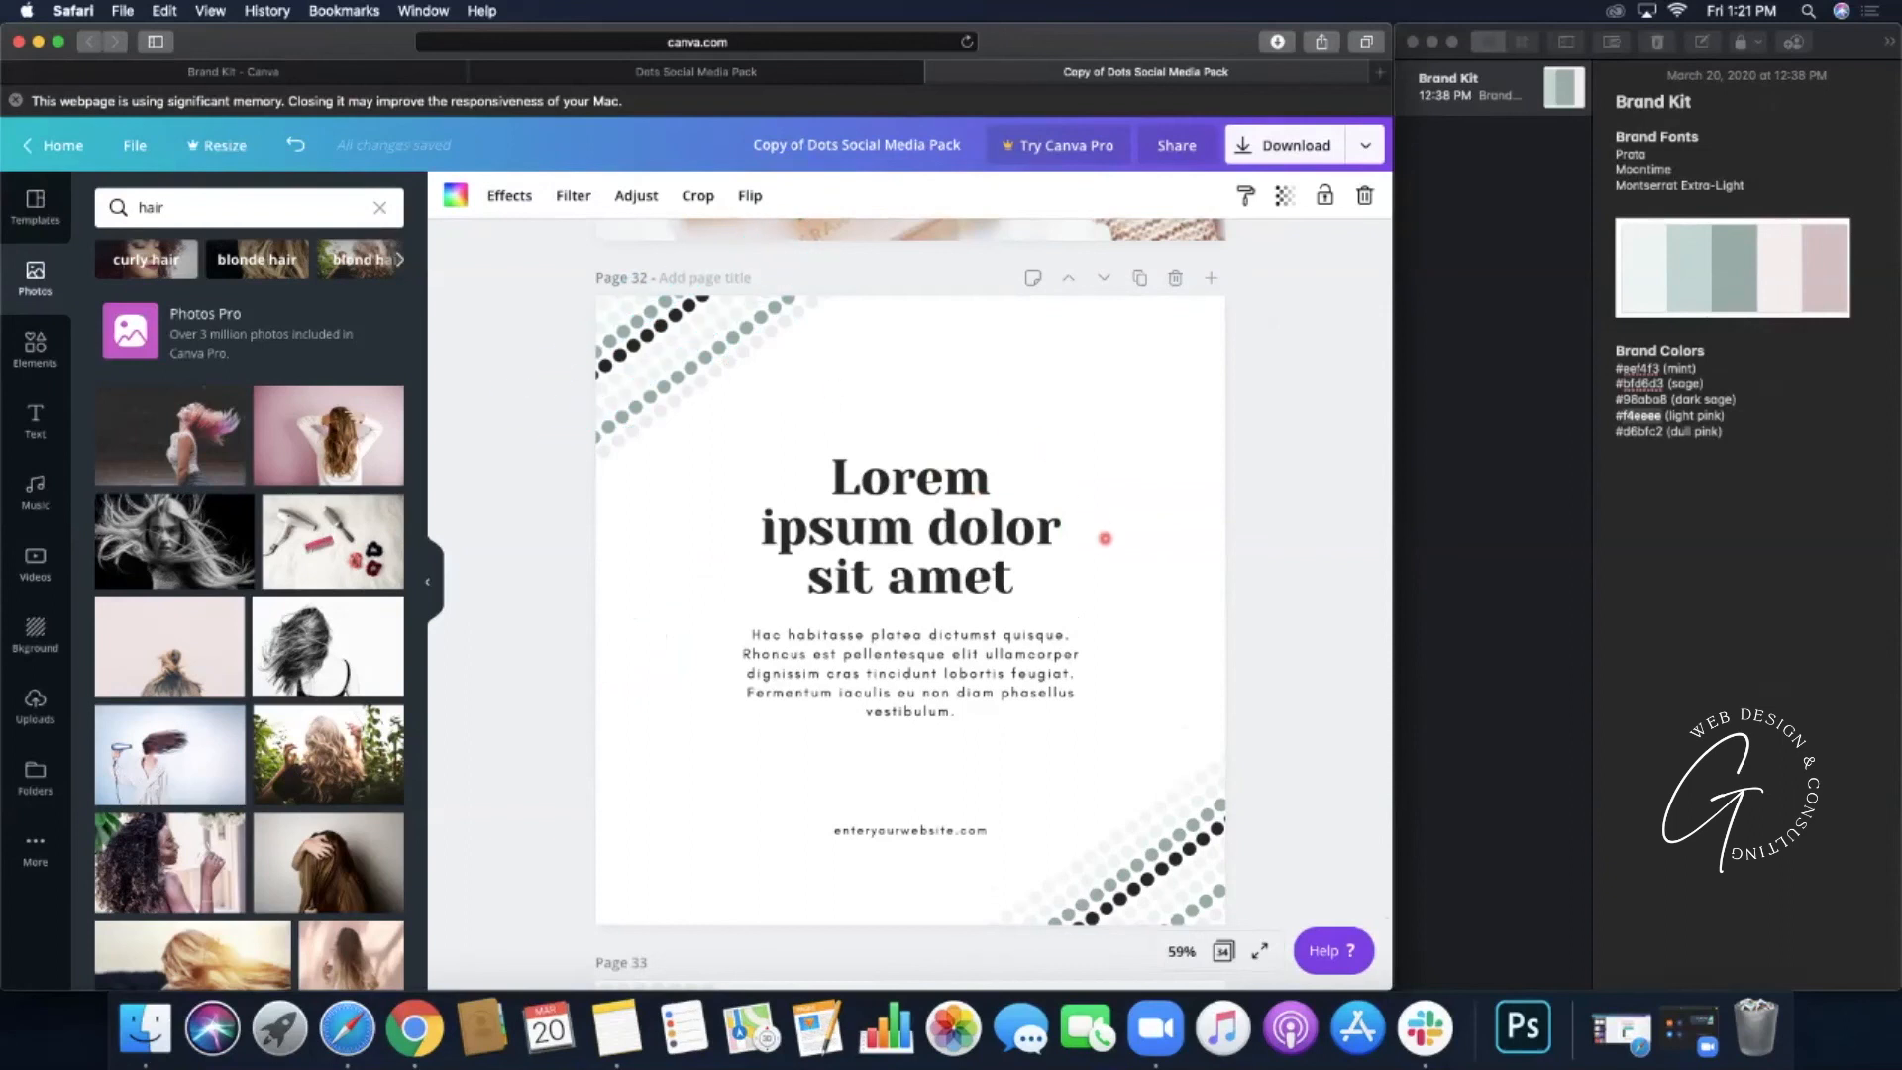
pyautogui.scroll(-10, 1105, 538)
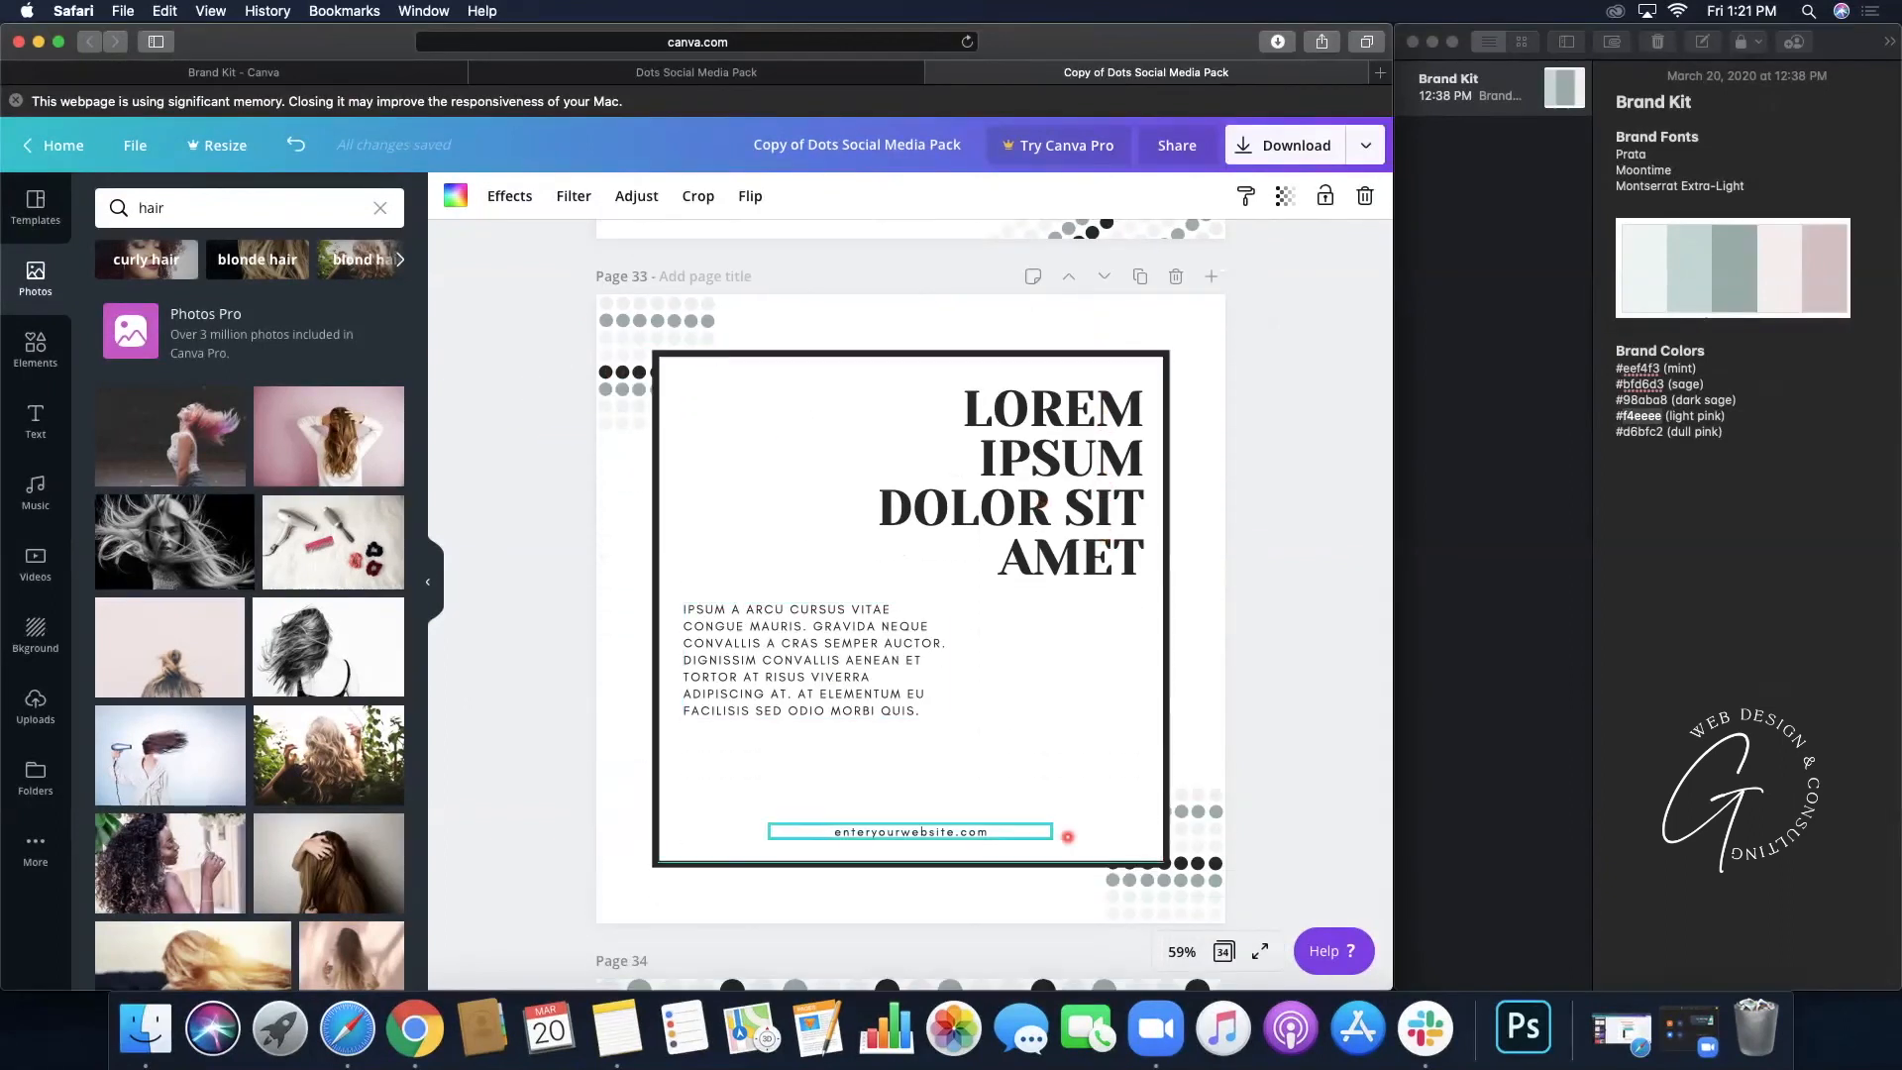
pyautogui.scroll(-8, 1194, 670)
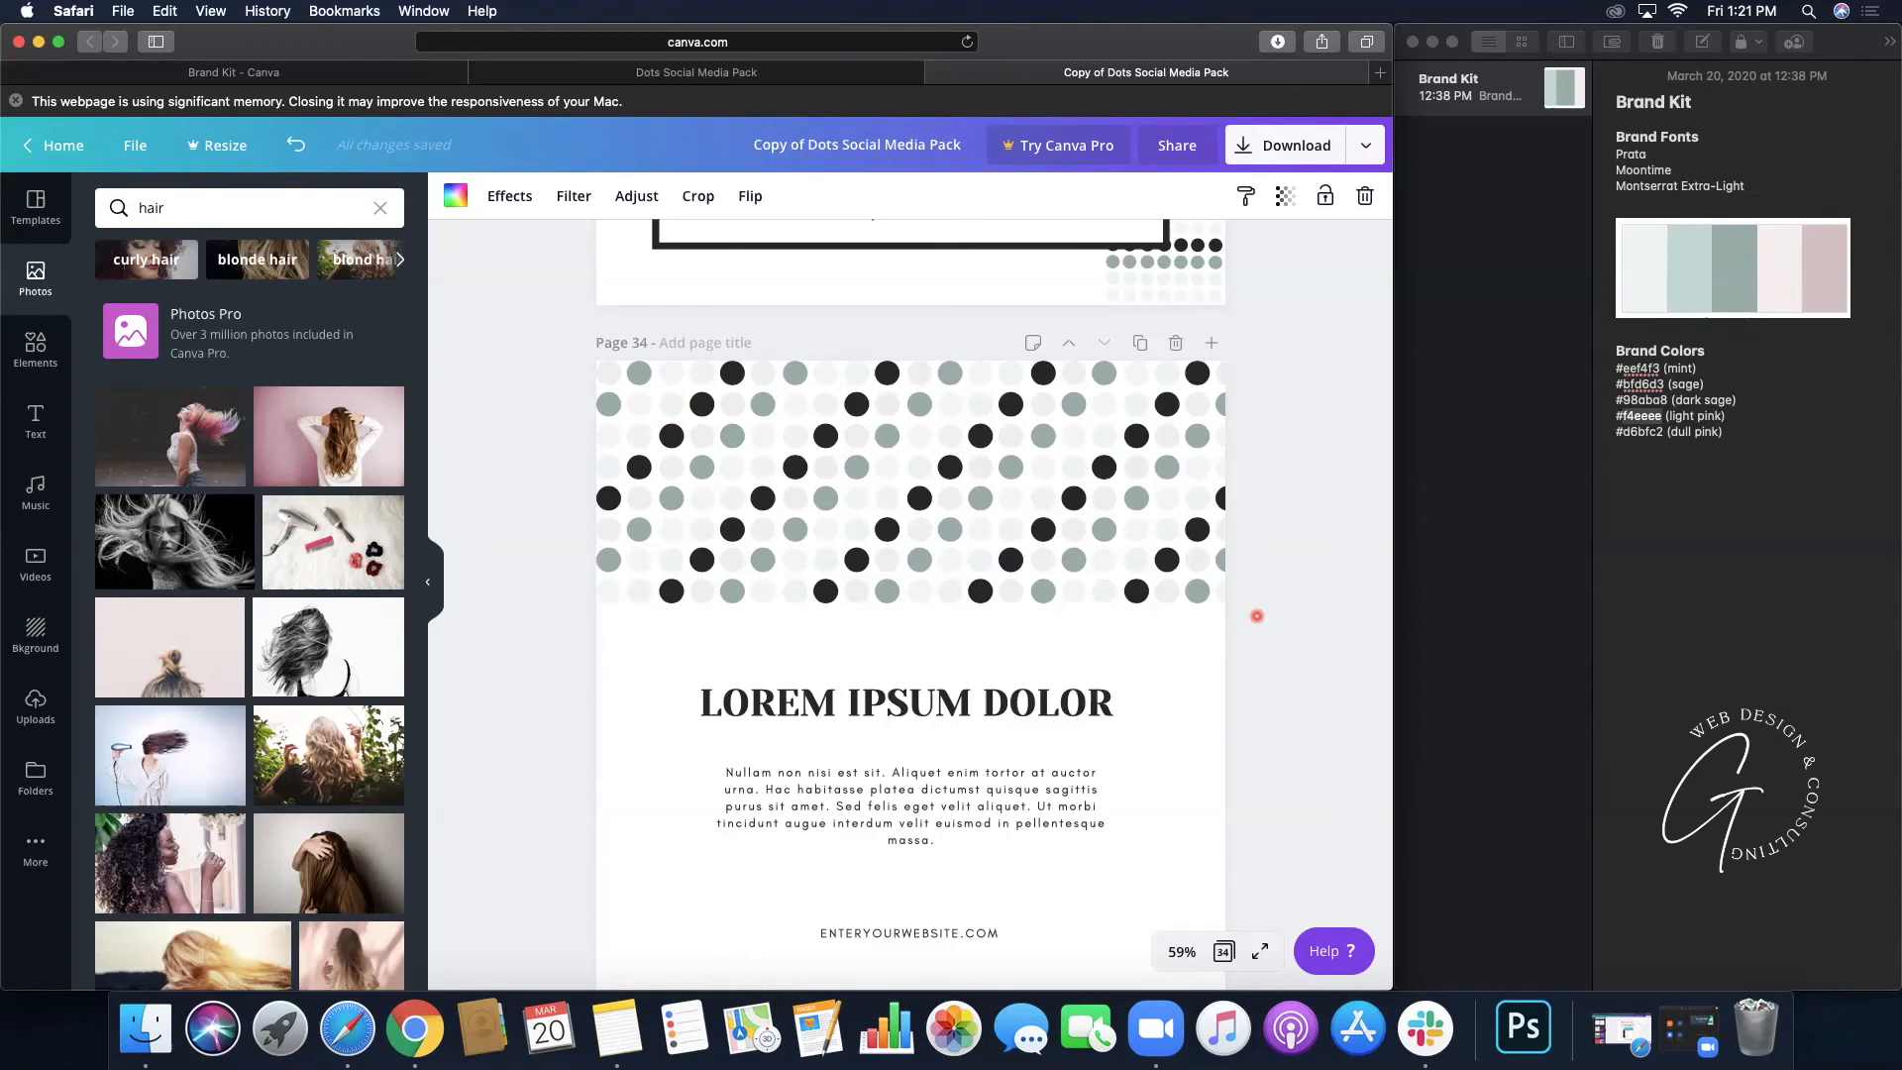
pyautogui.scroll(-2, 1130, 565)
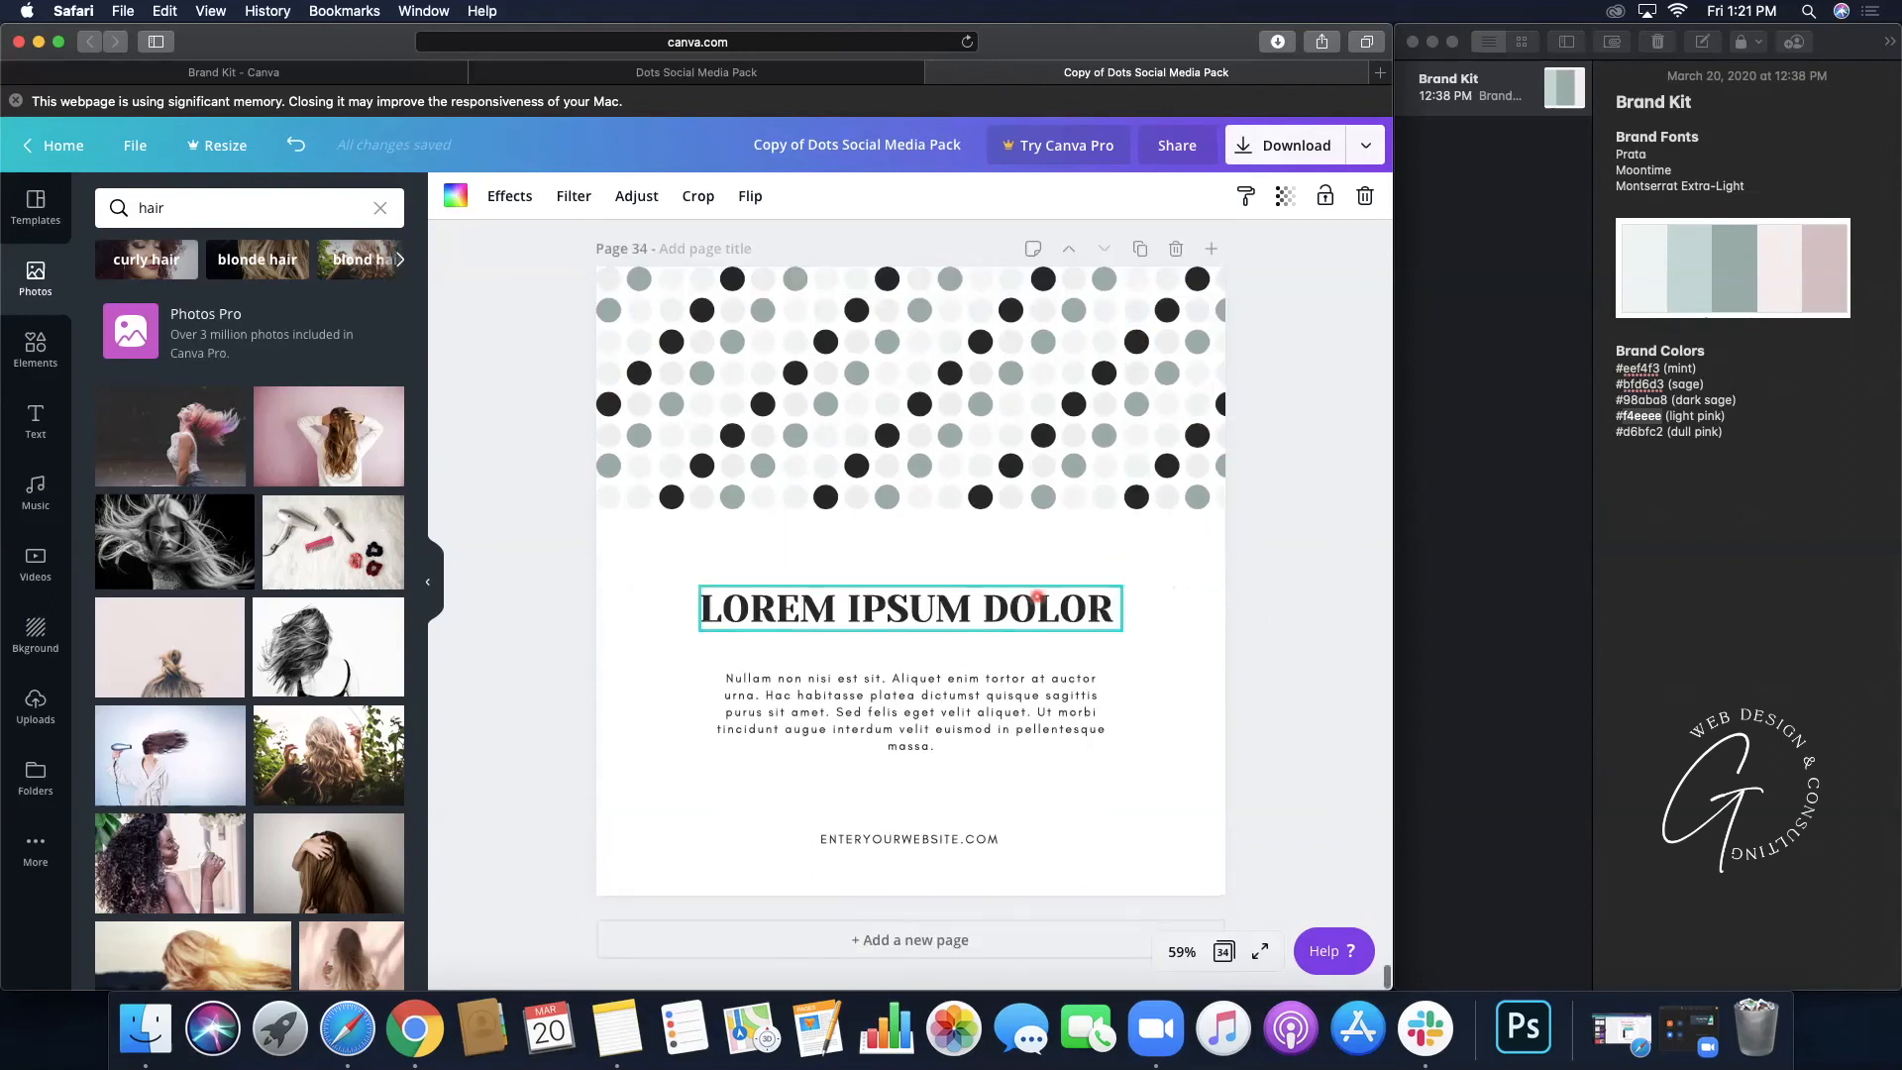
pyautogui.click(1006, 612)
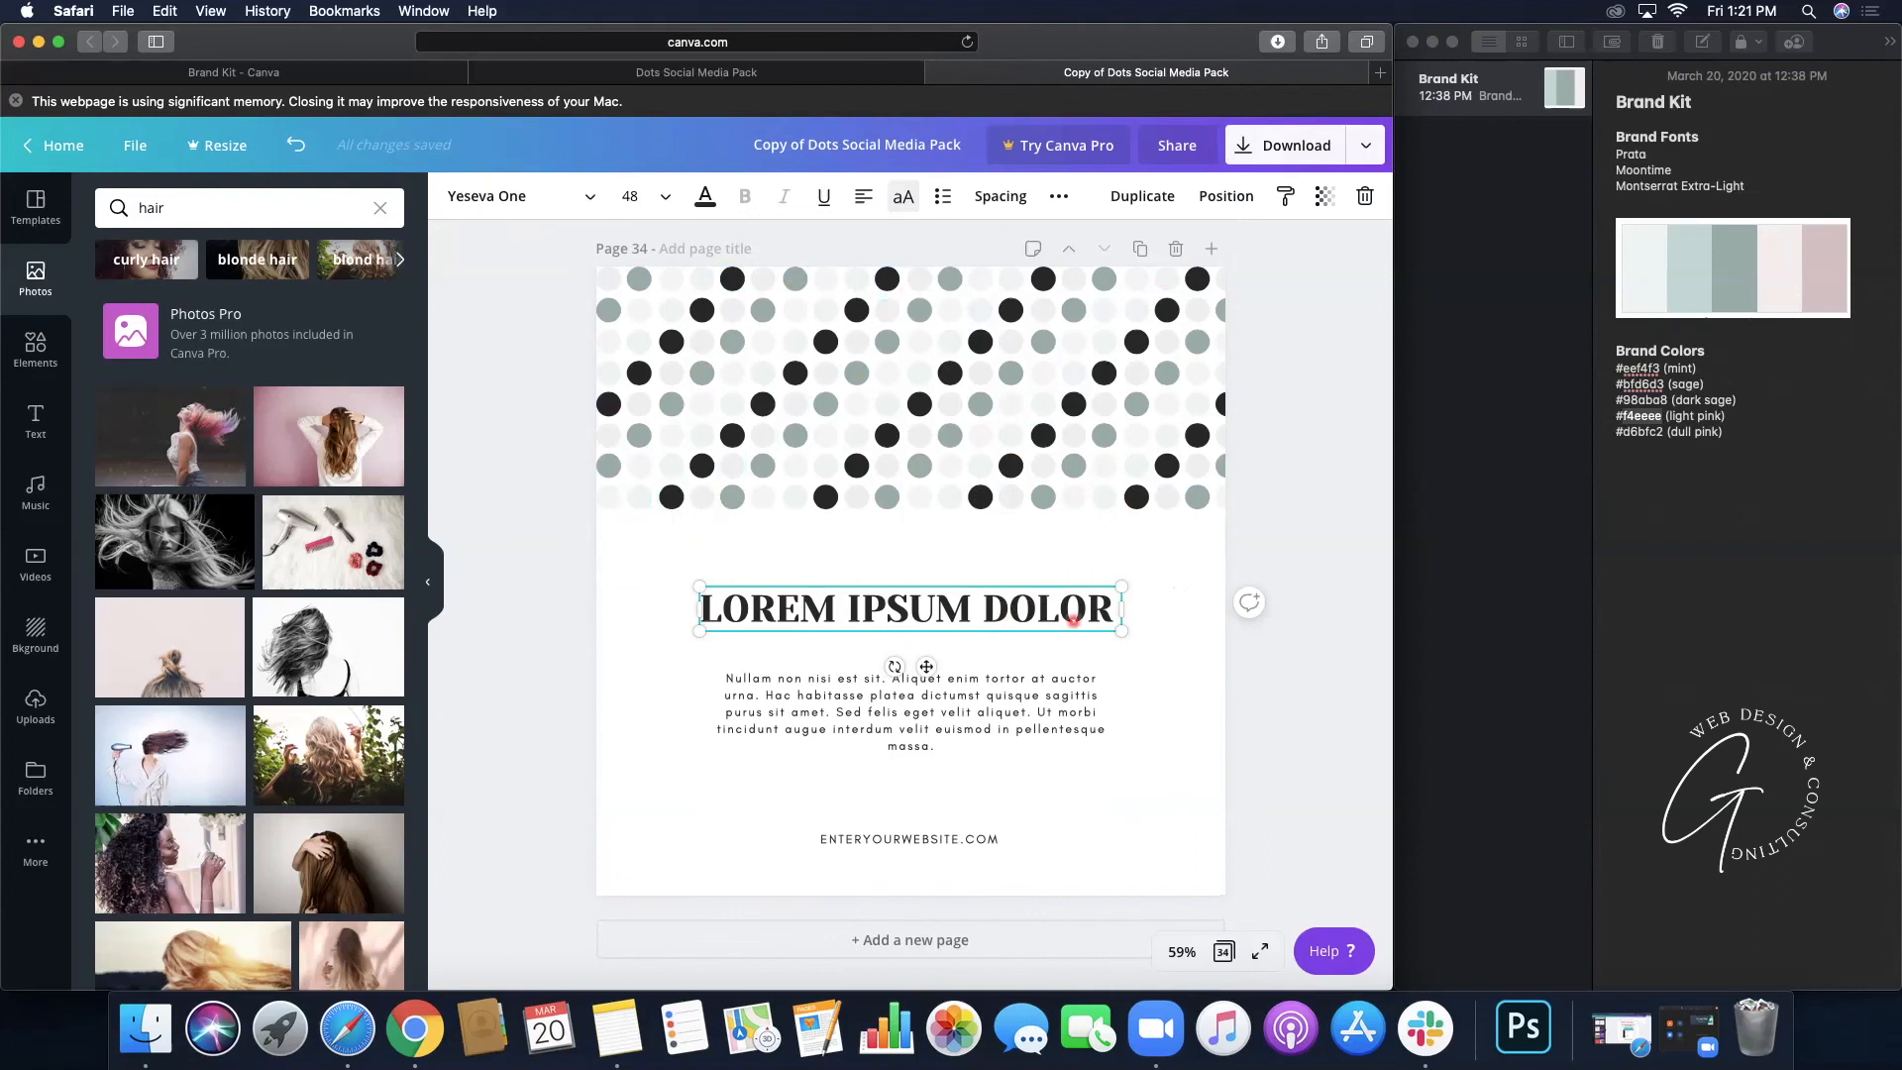
# - Set the LOREM IPSUM DOLOR heading to Prata, widened to one line, centre-aligned and centred
pyautogui.click(567, 203)
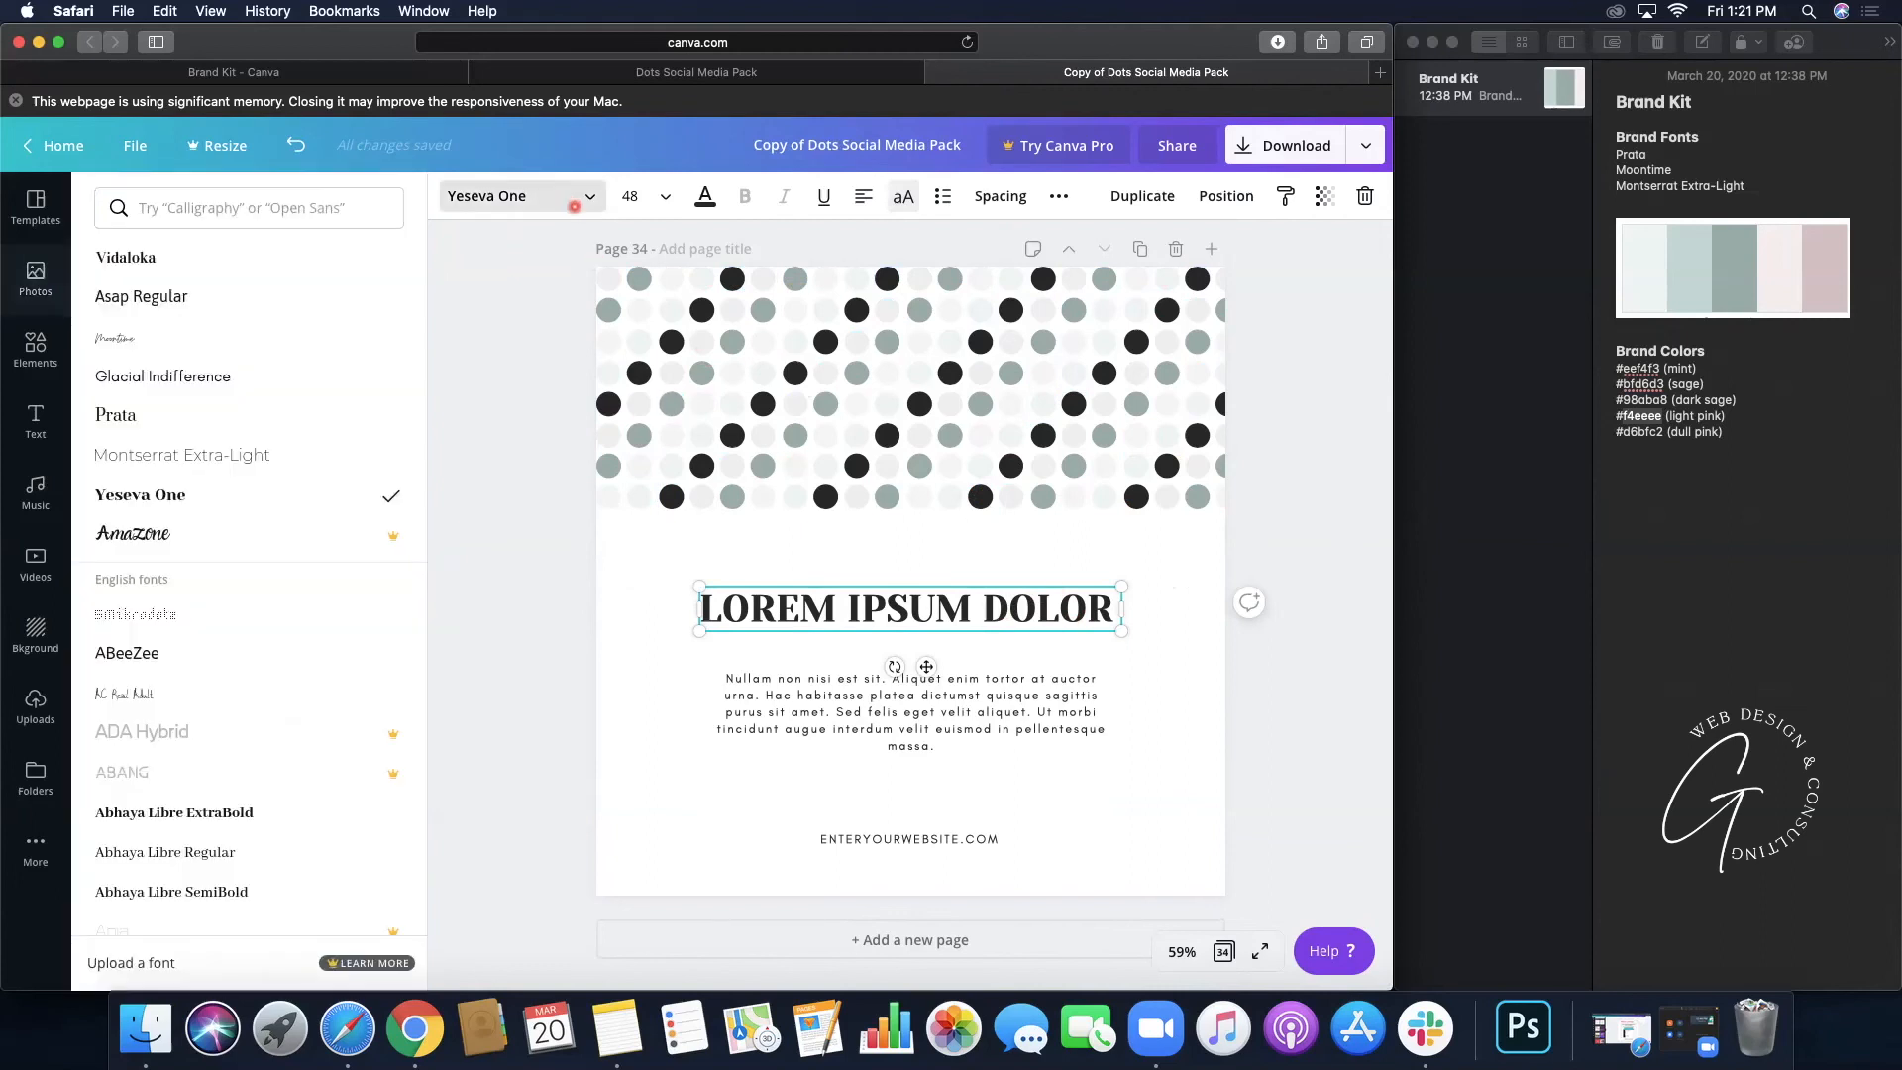
pyautogui.click(201, 407)
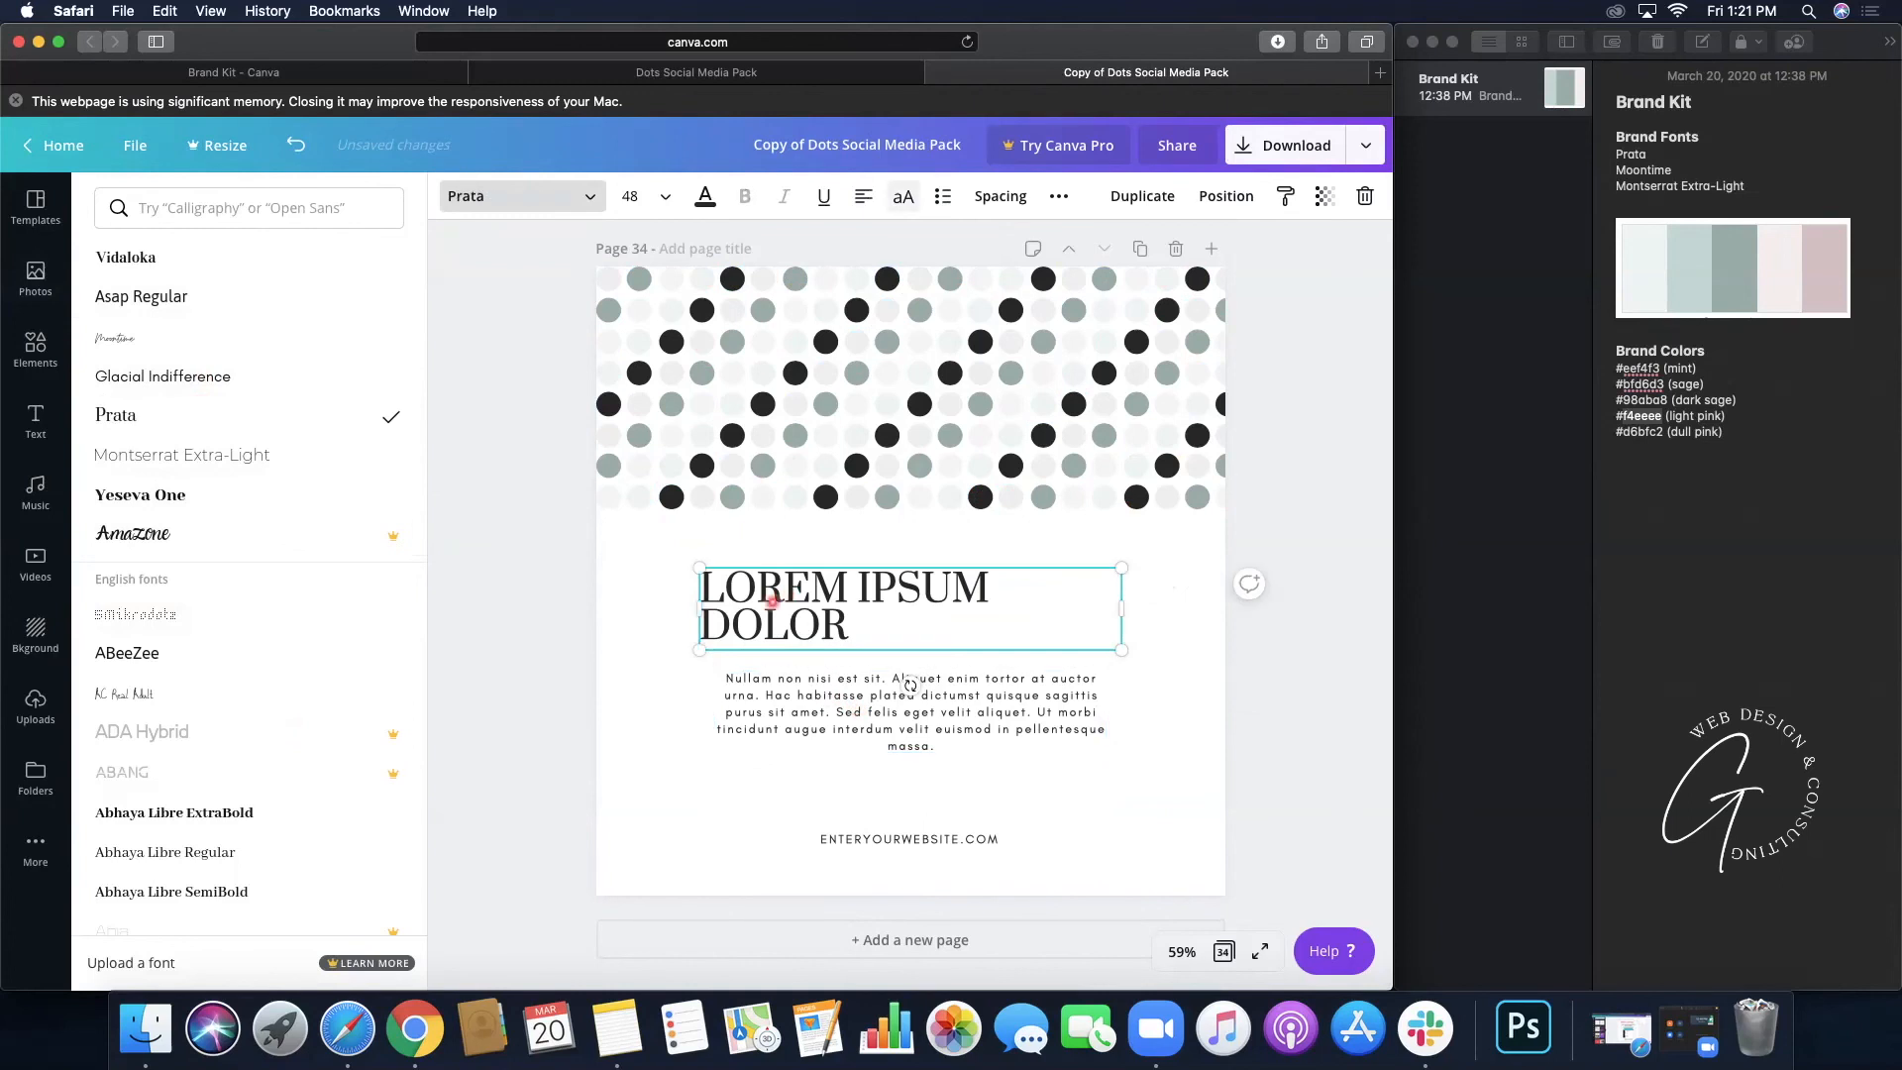
pyautogui.moveTo(1120, 606)
pyautogui.mouseDown()
pyautogui.moveTo(1171, 607)
pyautogui.moveTo(1095, 591)
pyautogui.mouseUp()
pyautogui.click(295, 144)
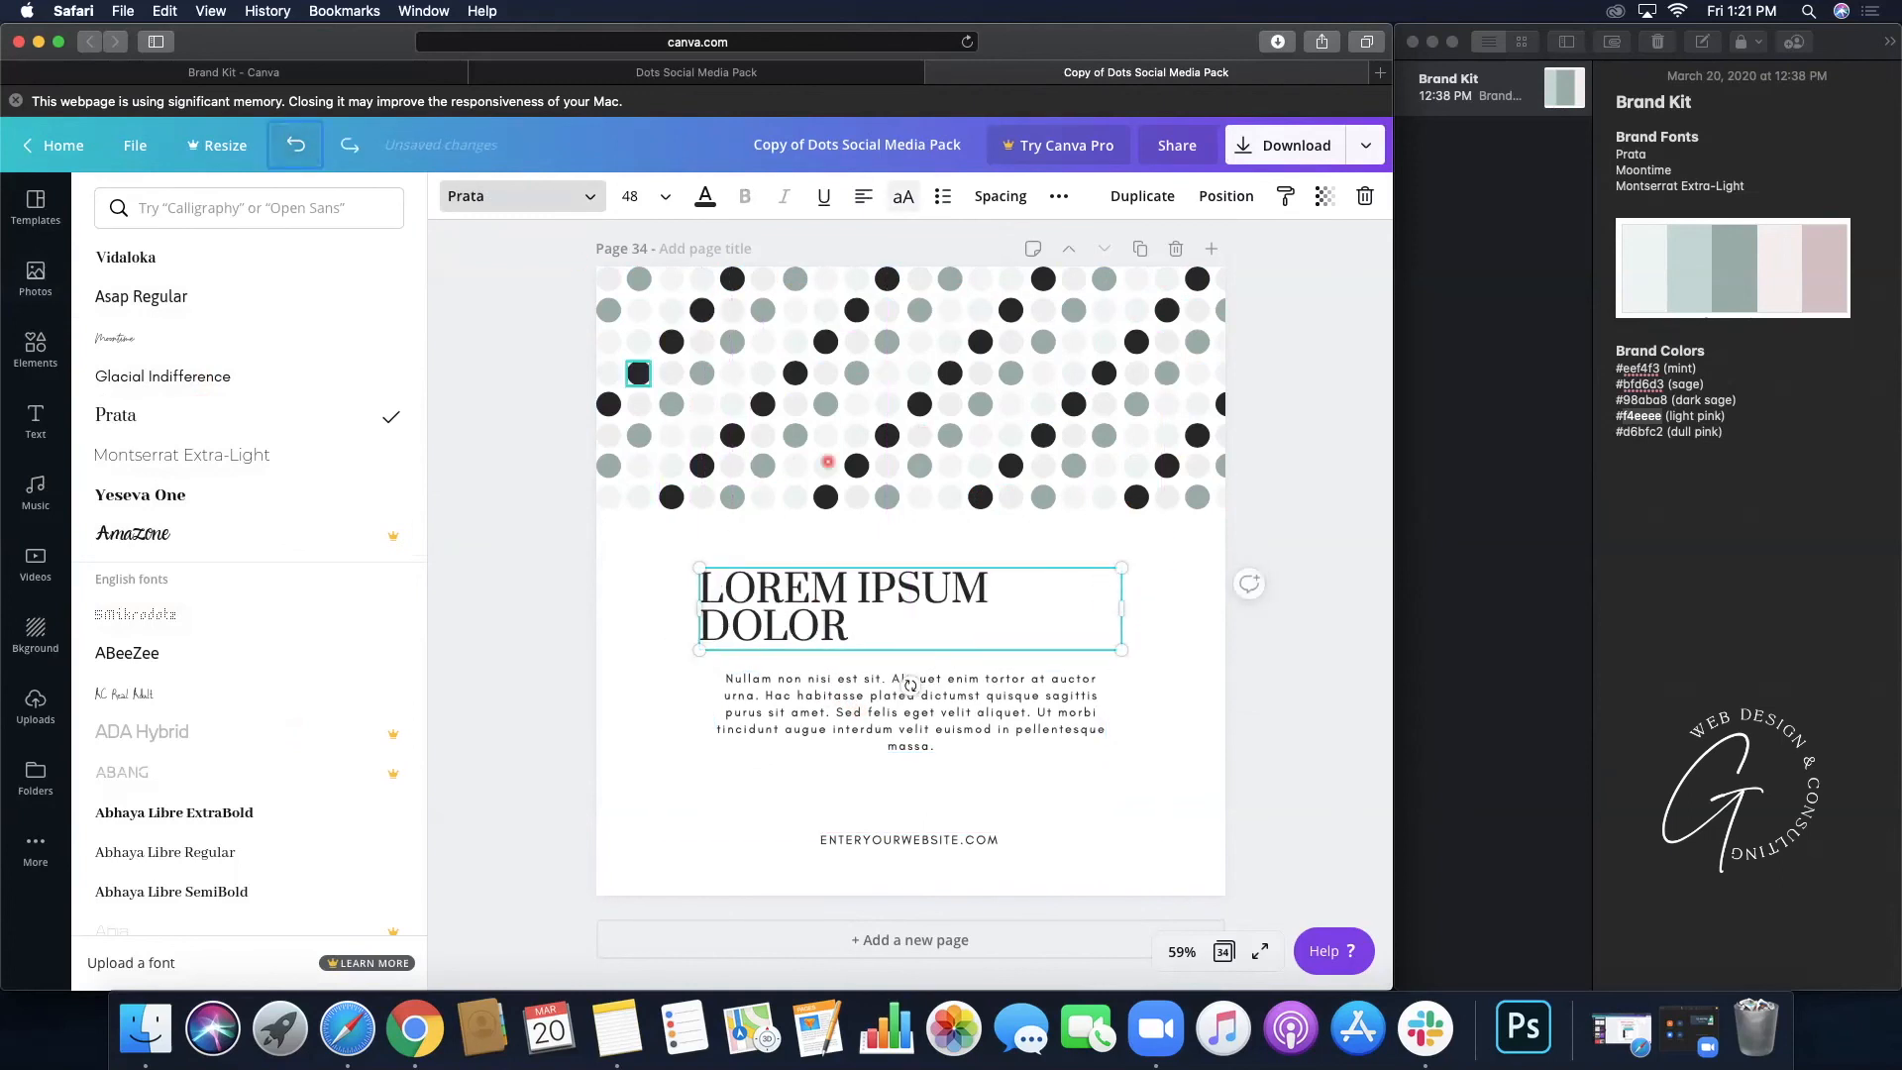
pyautogui.moveTo(1144, 608); pyautogui.dragTo(1231, 608)
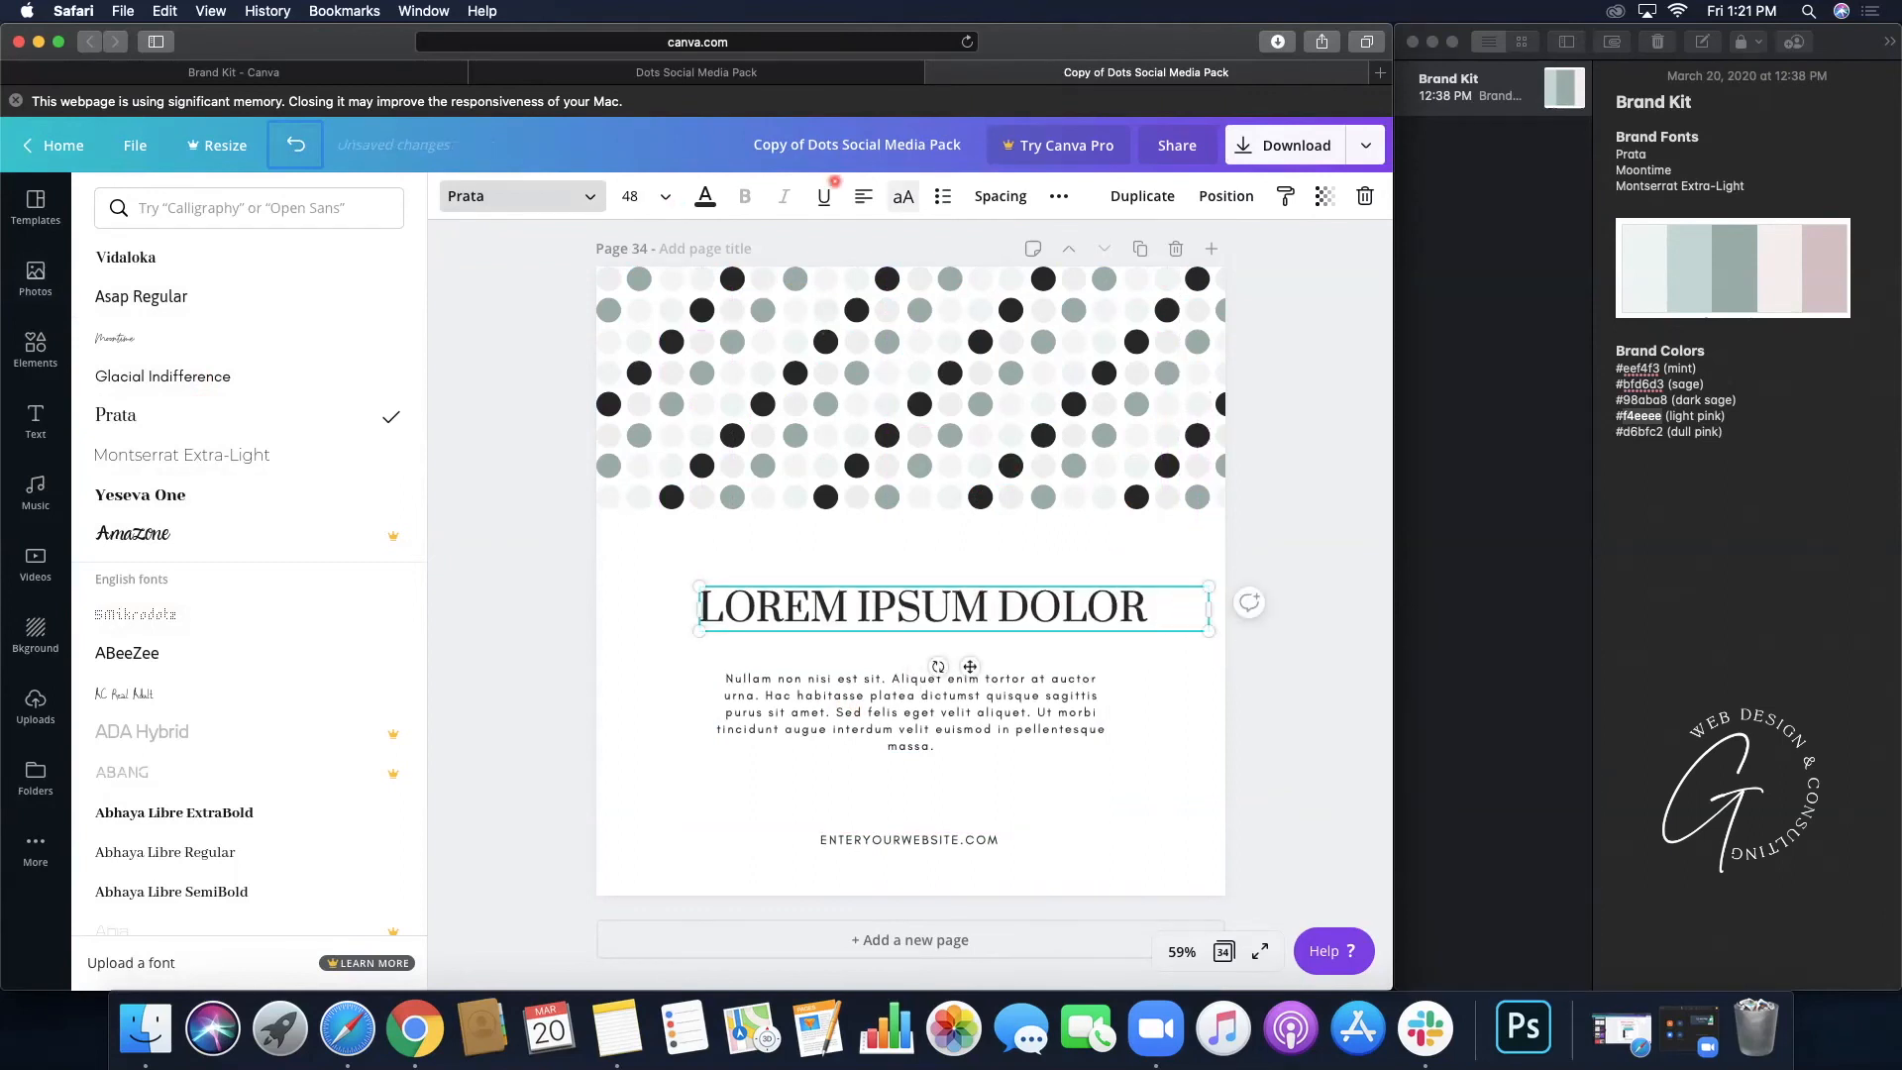
pyautogui.click(863, 196)
pyautogui.moveTo(1012, 621); pyautogui.dragTo(970, 624)
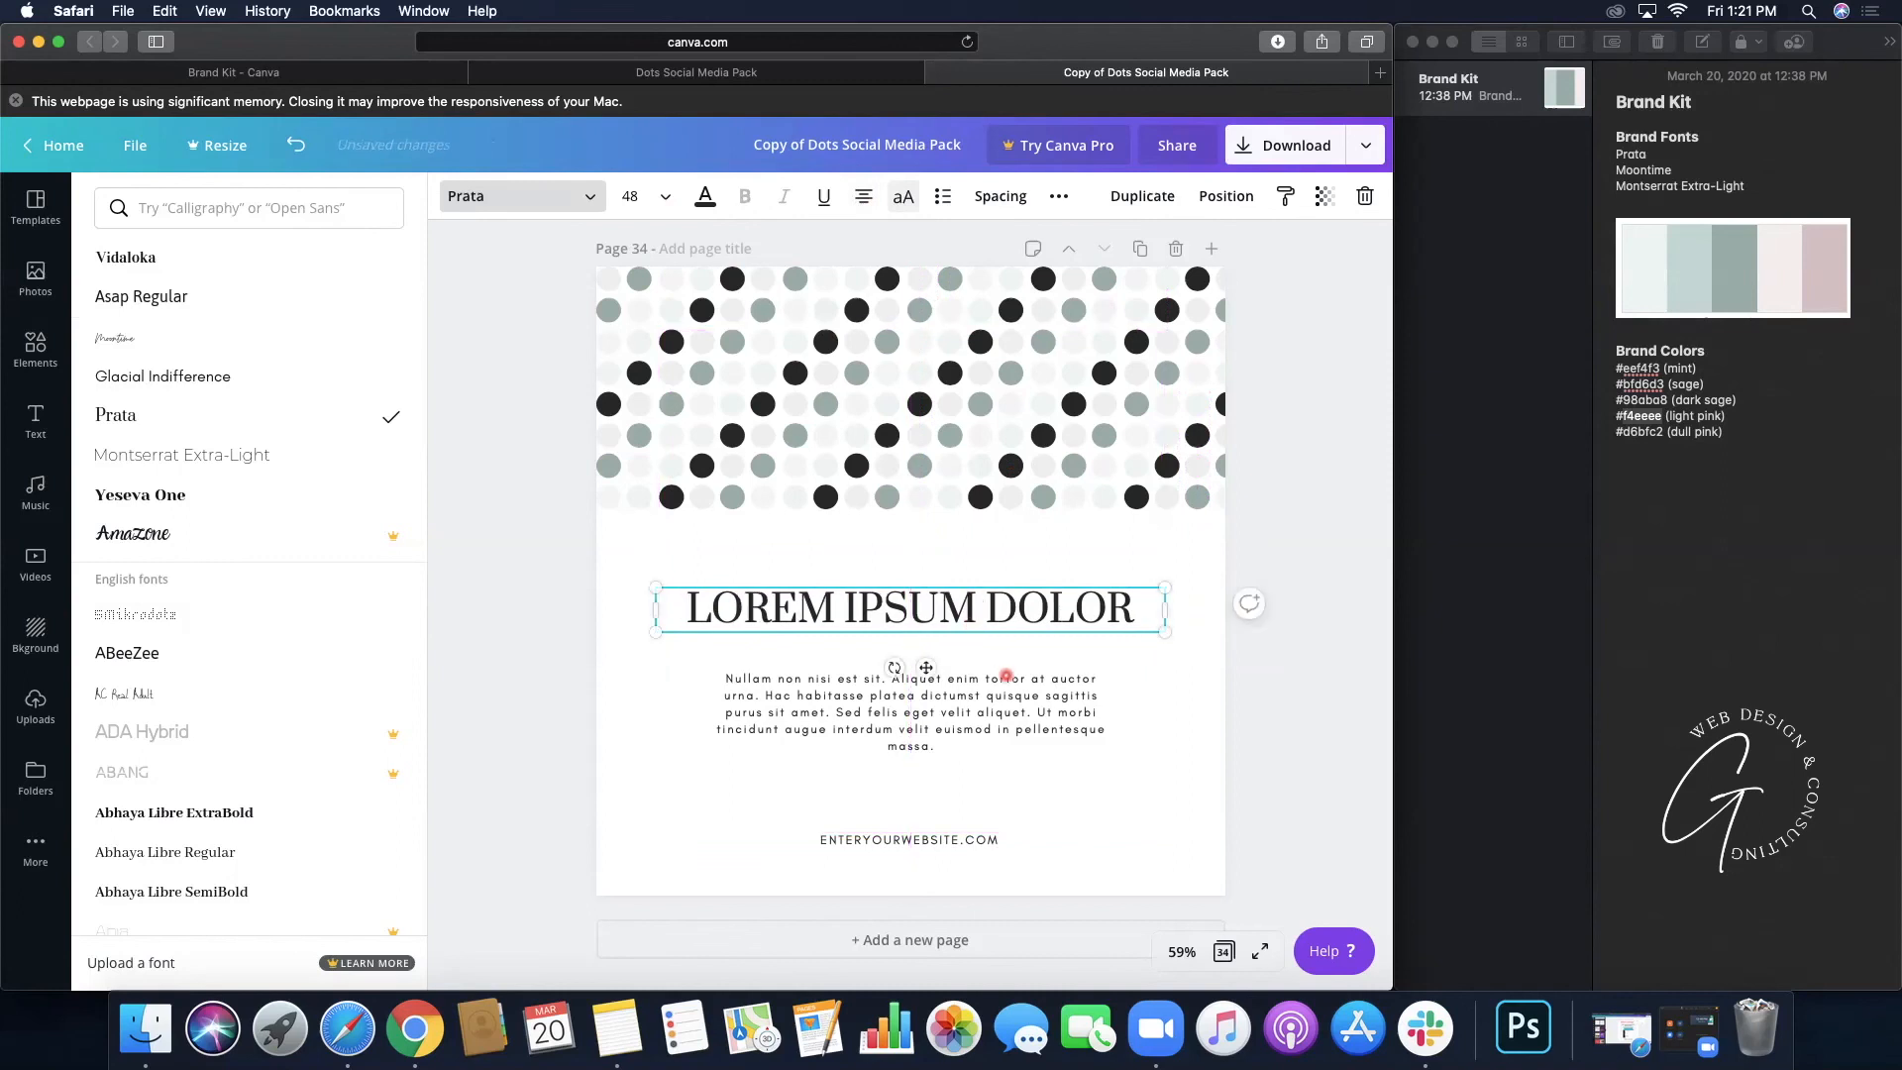
# - Set page 34's body paragraph and website line to Montserrat Extra-Light
pyautogui.click(1009, 715)
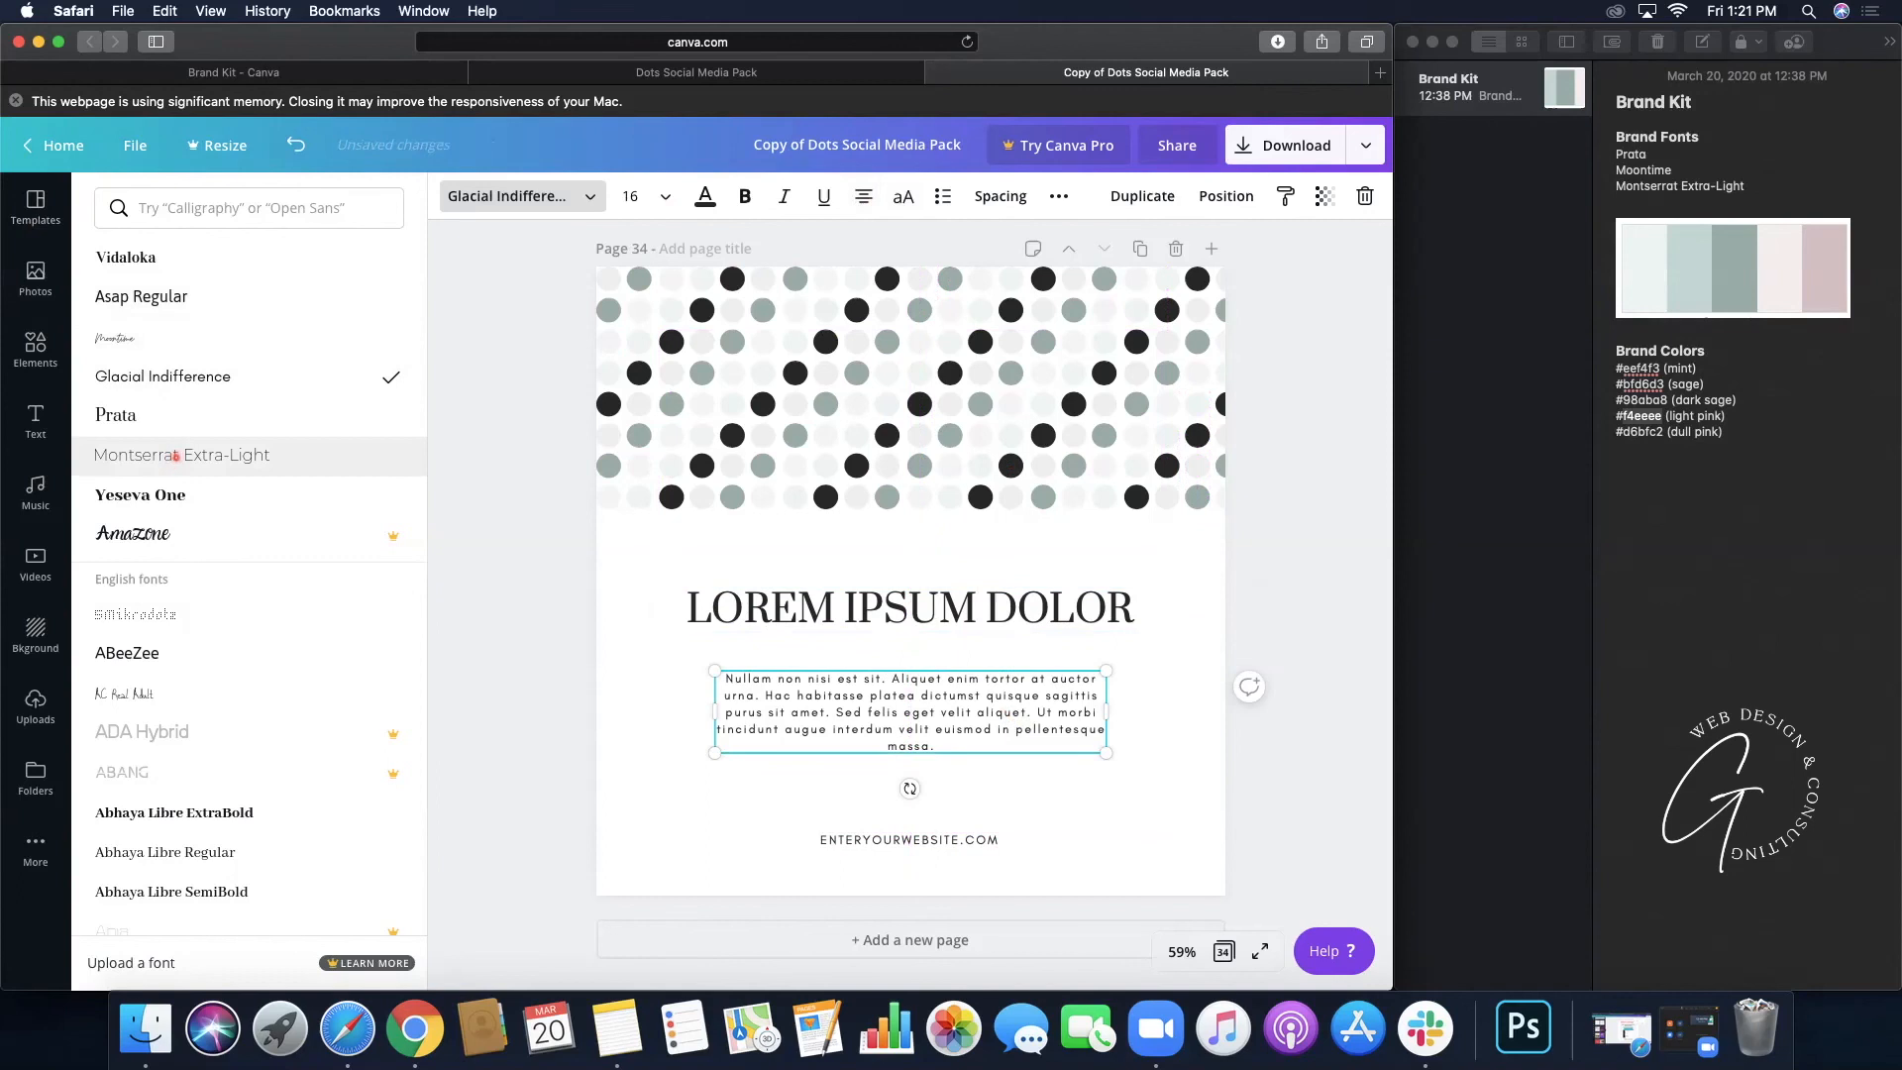
pyautogui.click(175, 455)
pyautogui.click(857, 838)
pyautogui.click(324, 452)
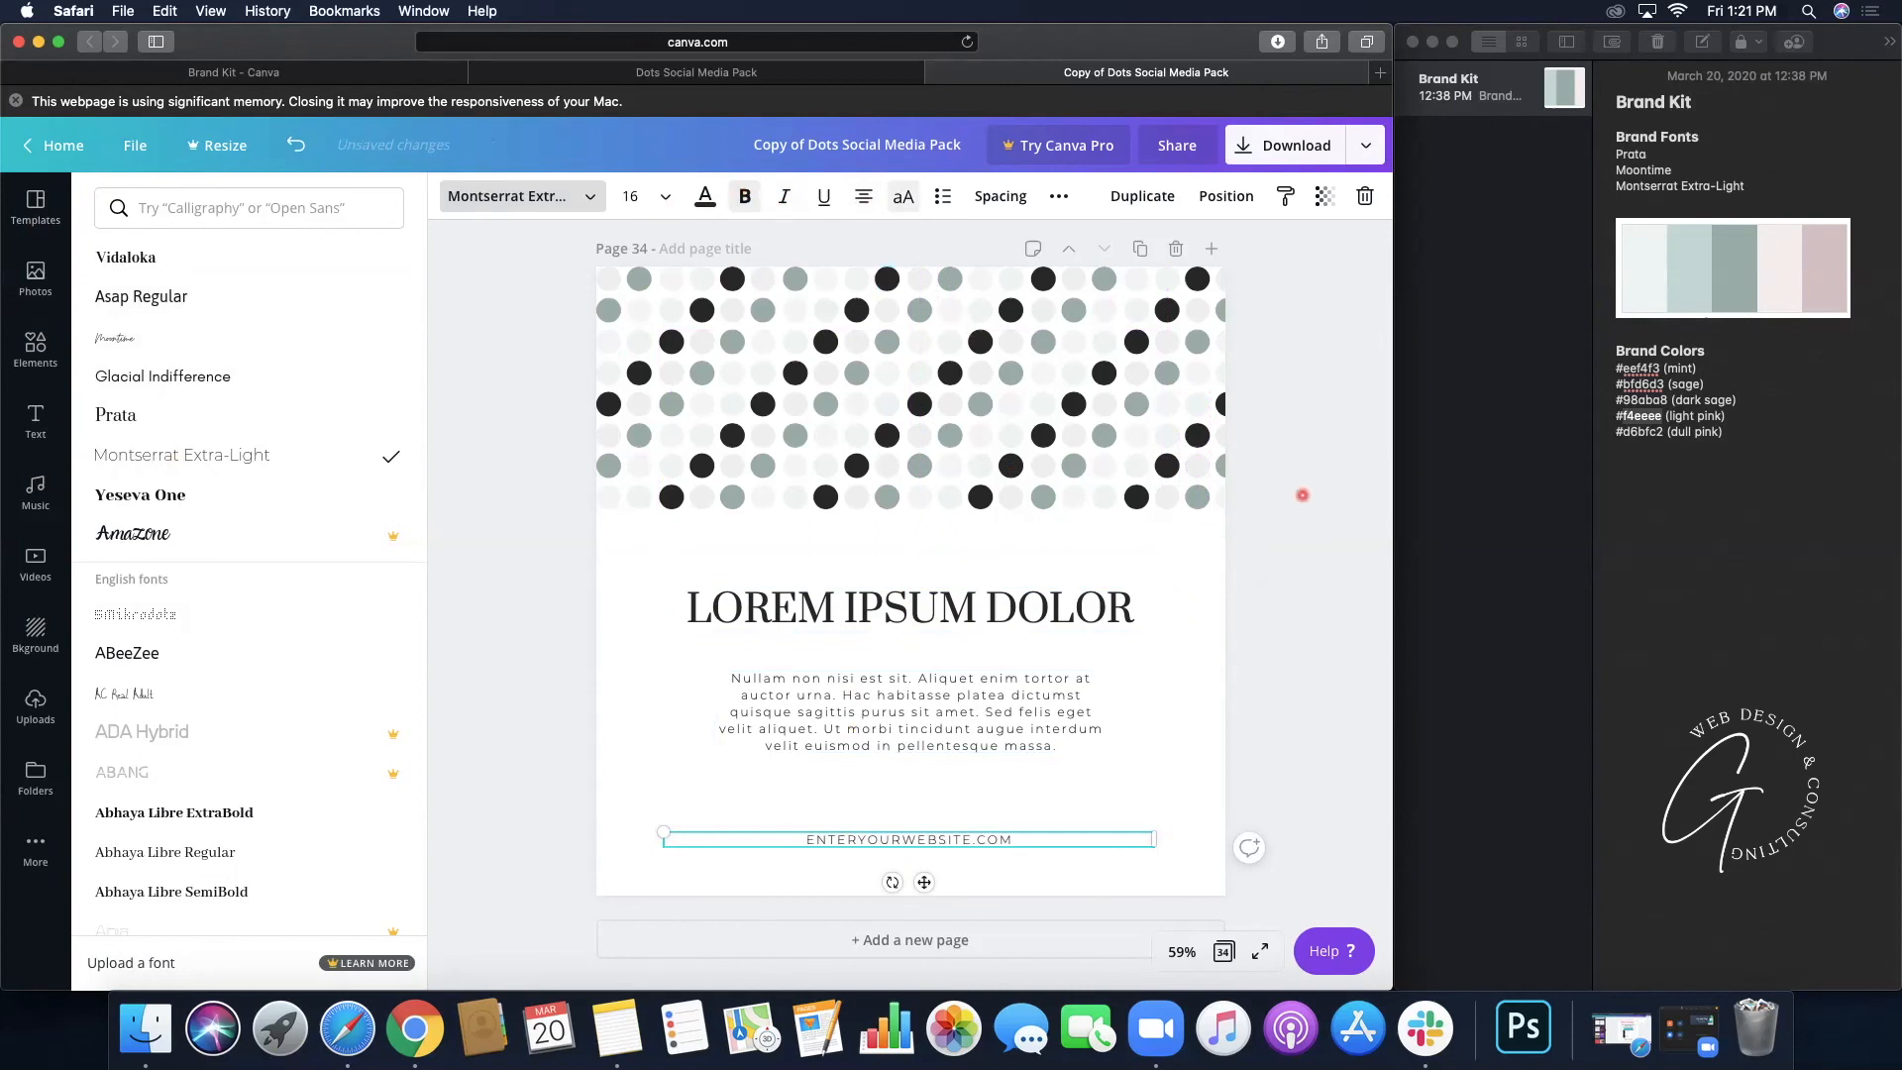
pyautogui.click(1302, 494)
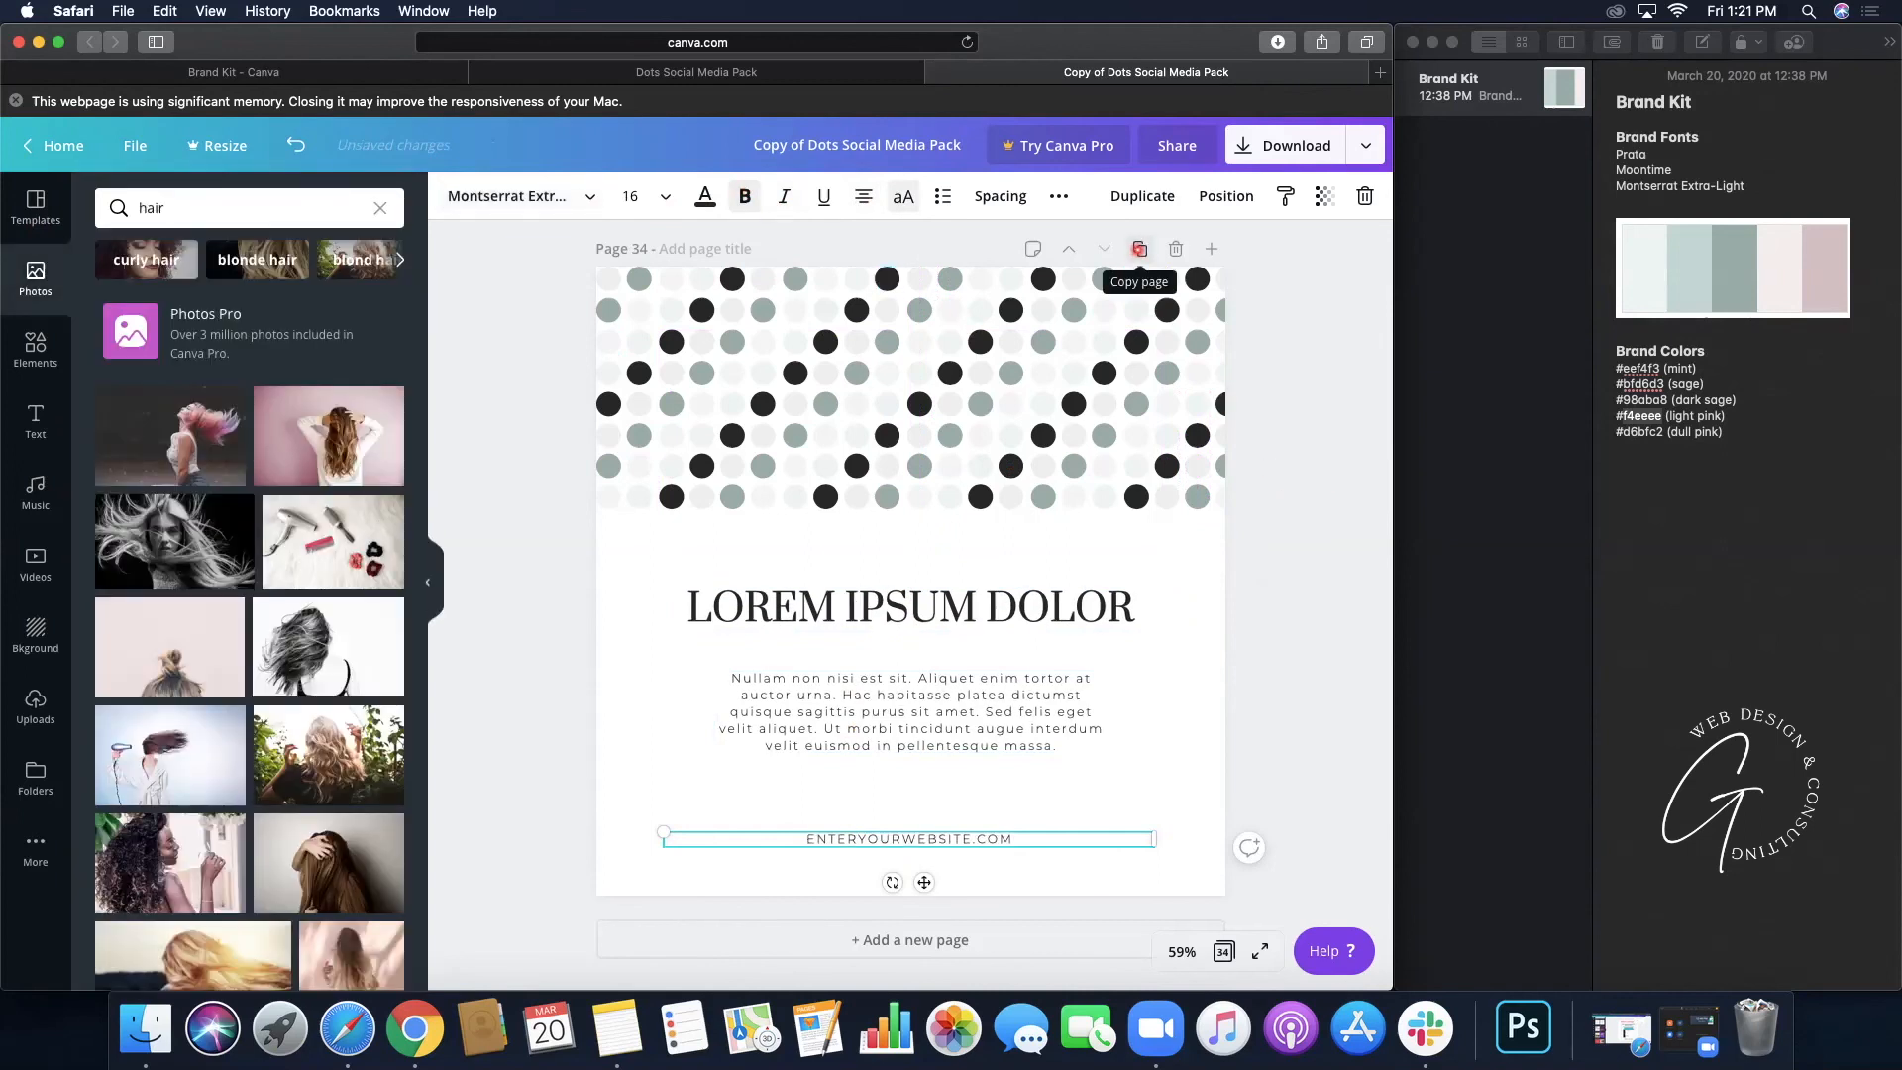
# - Duplicate page 34 into page 35 and select one of its black dots
pyautogui.click(1139, 249)
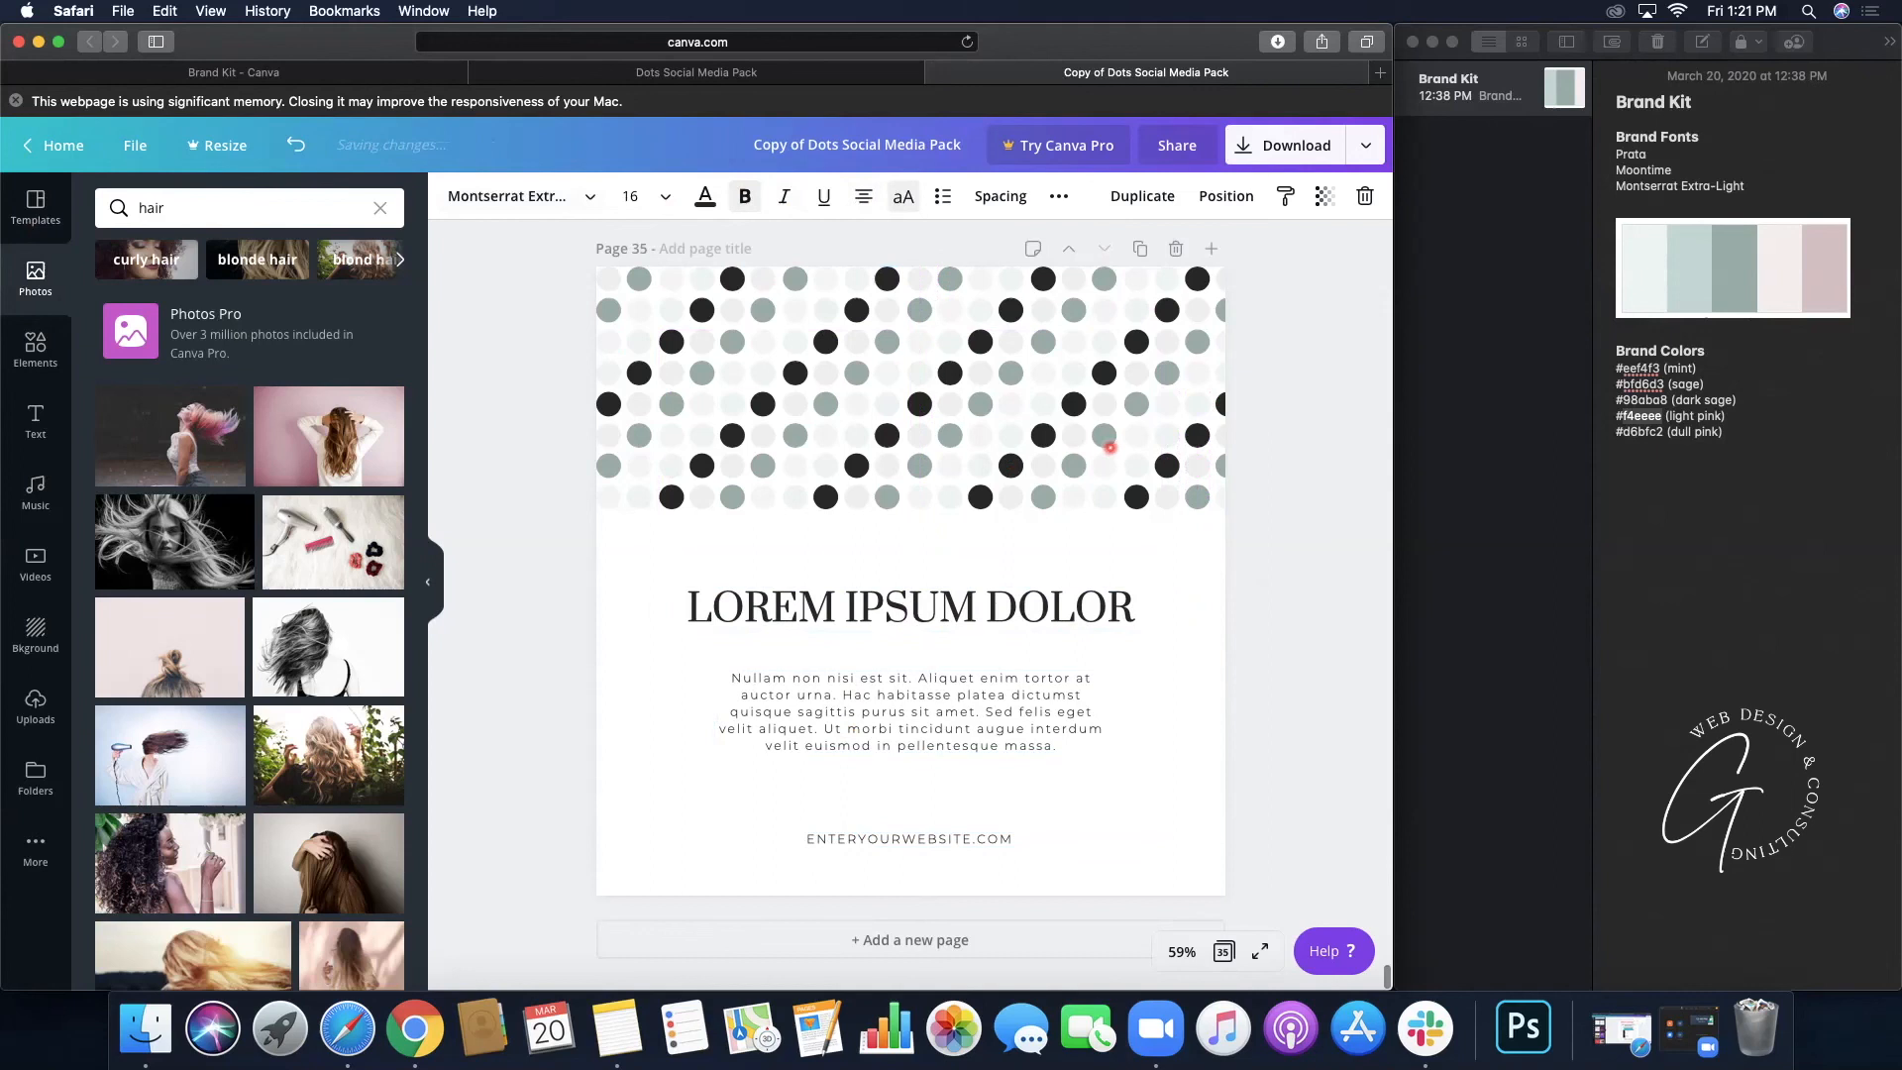
pyautogui.scroll(5, 1108, 558)
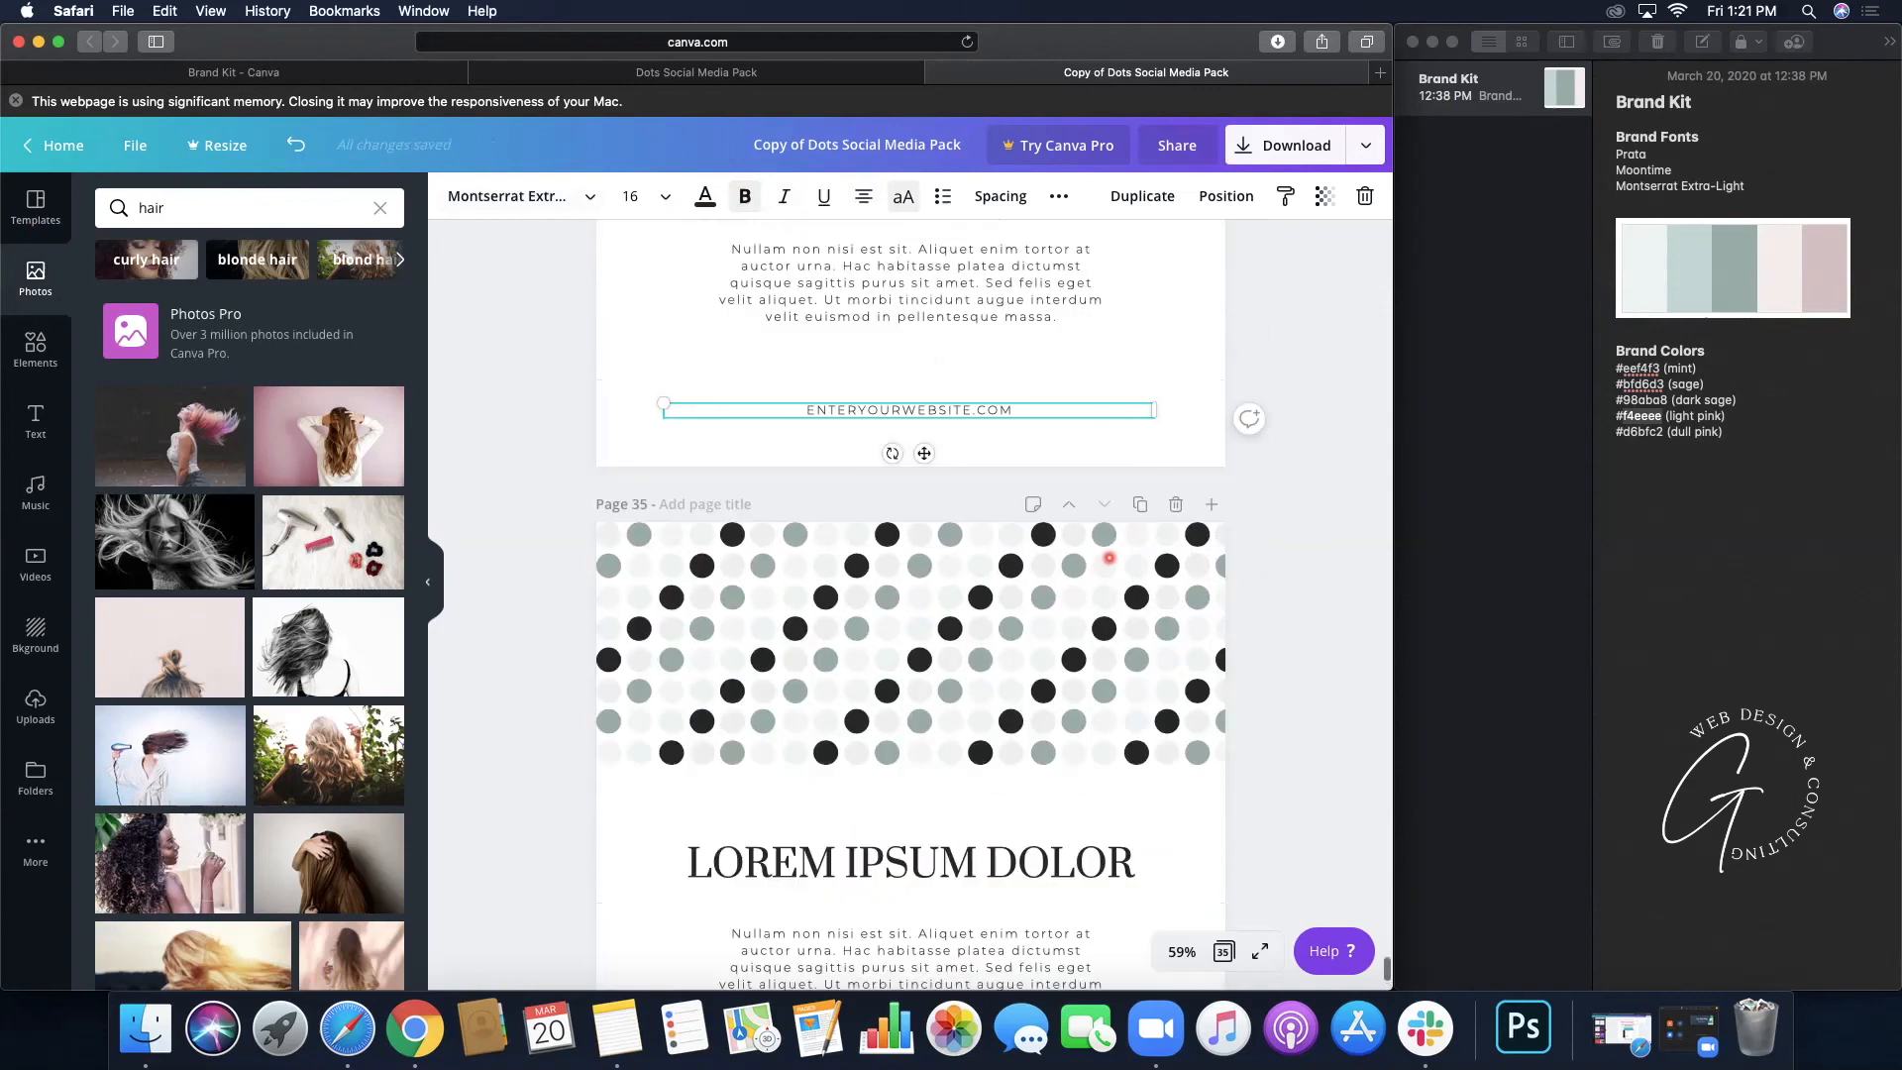
pyautogui.scroll(3, 1108, 558)
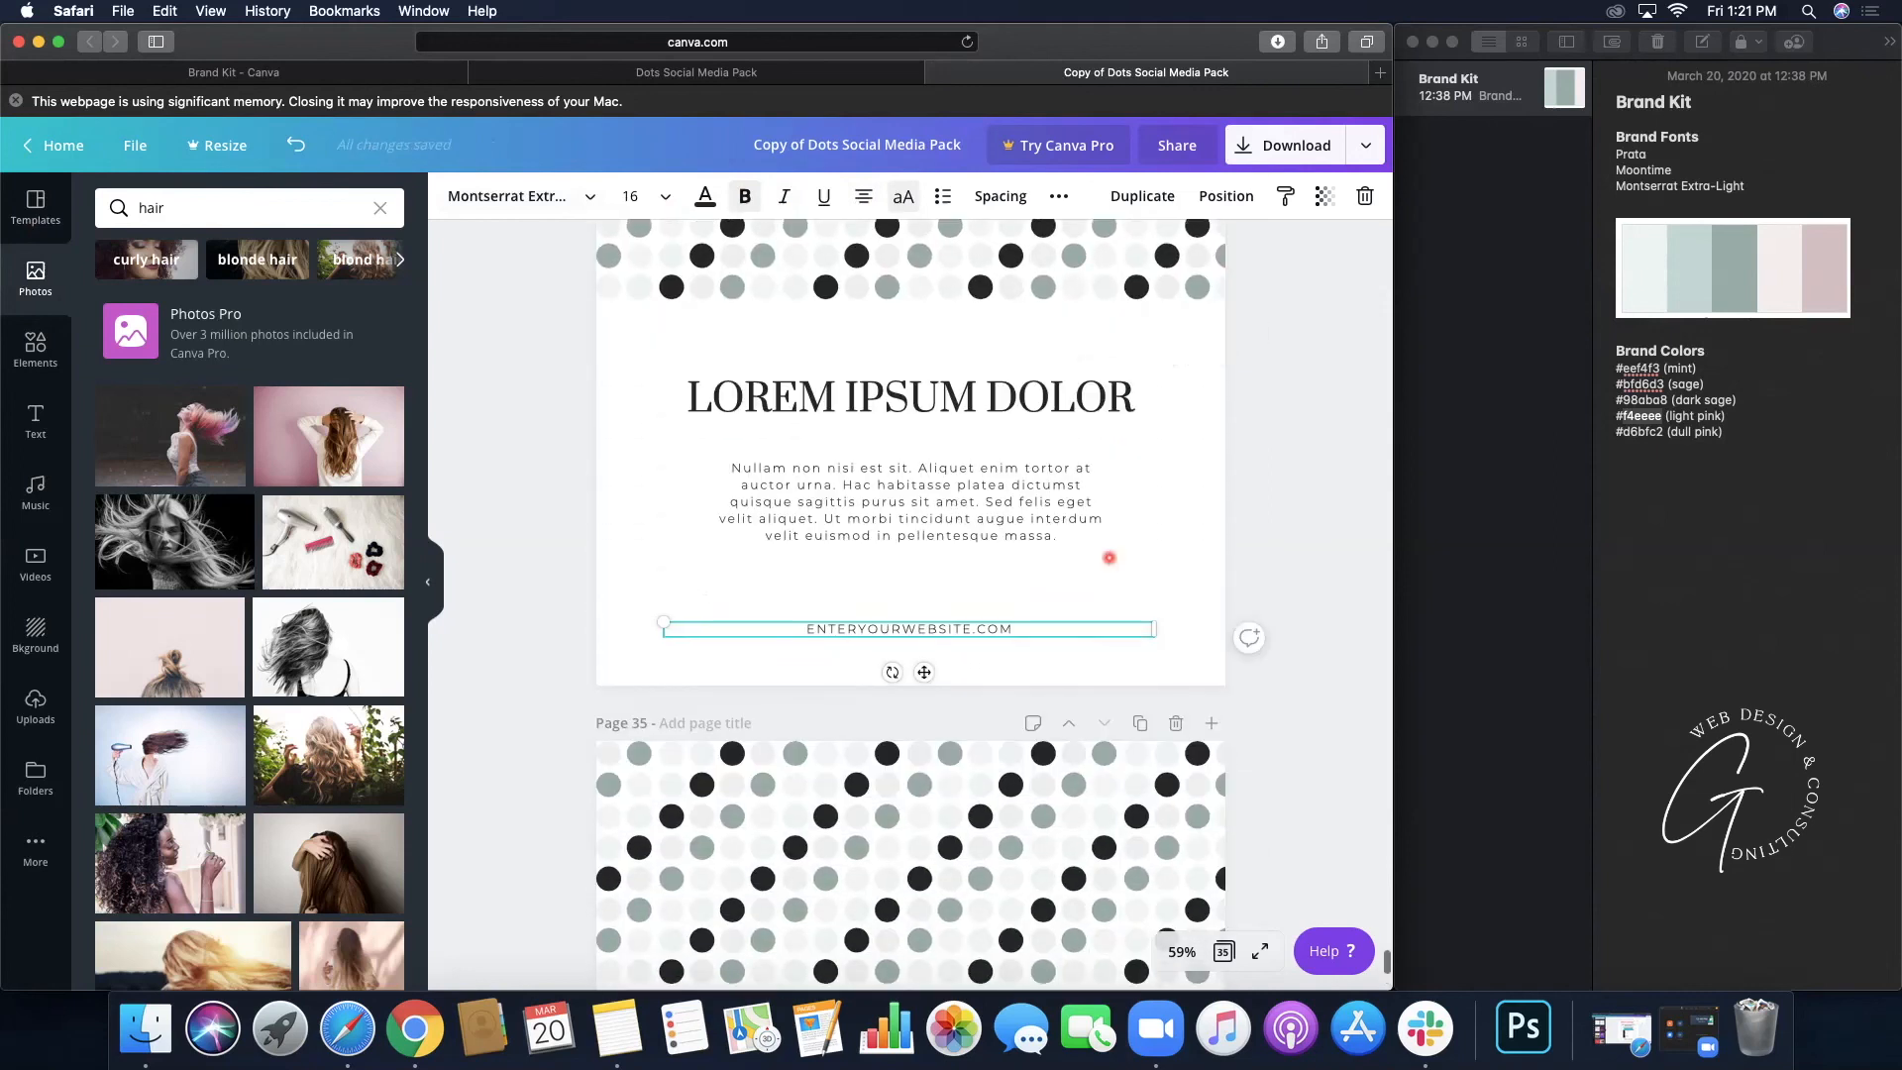
pyautogui.scroll(-6, 1108, 557)
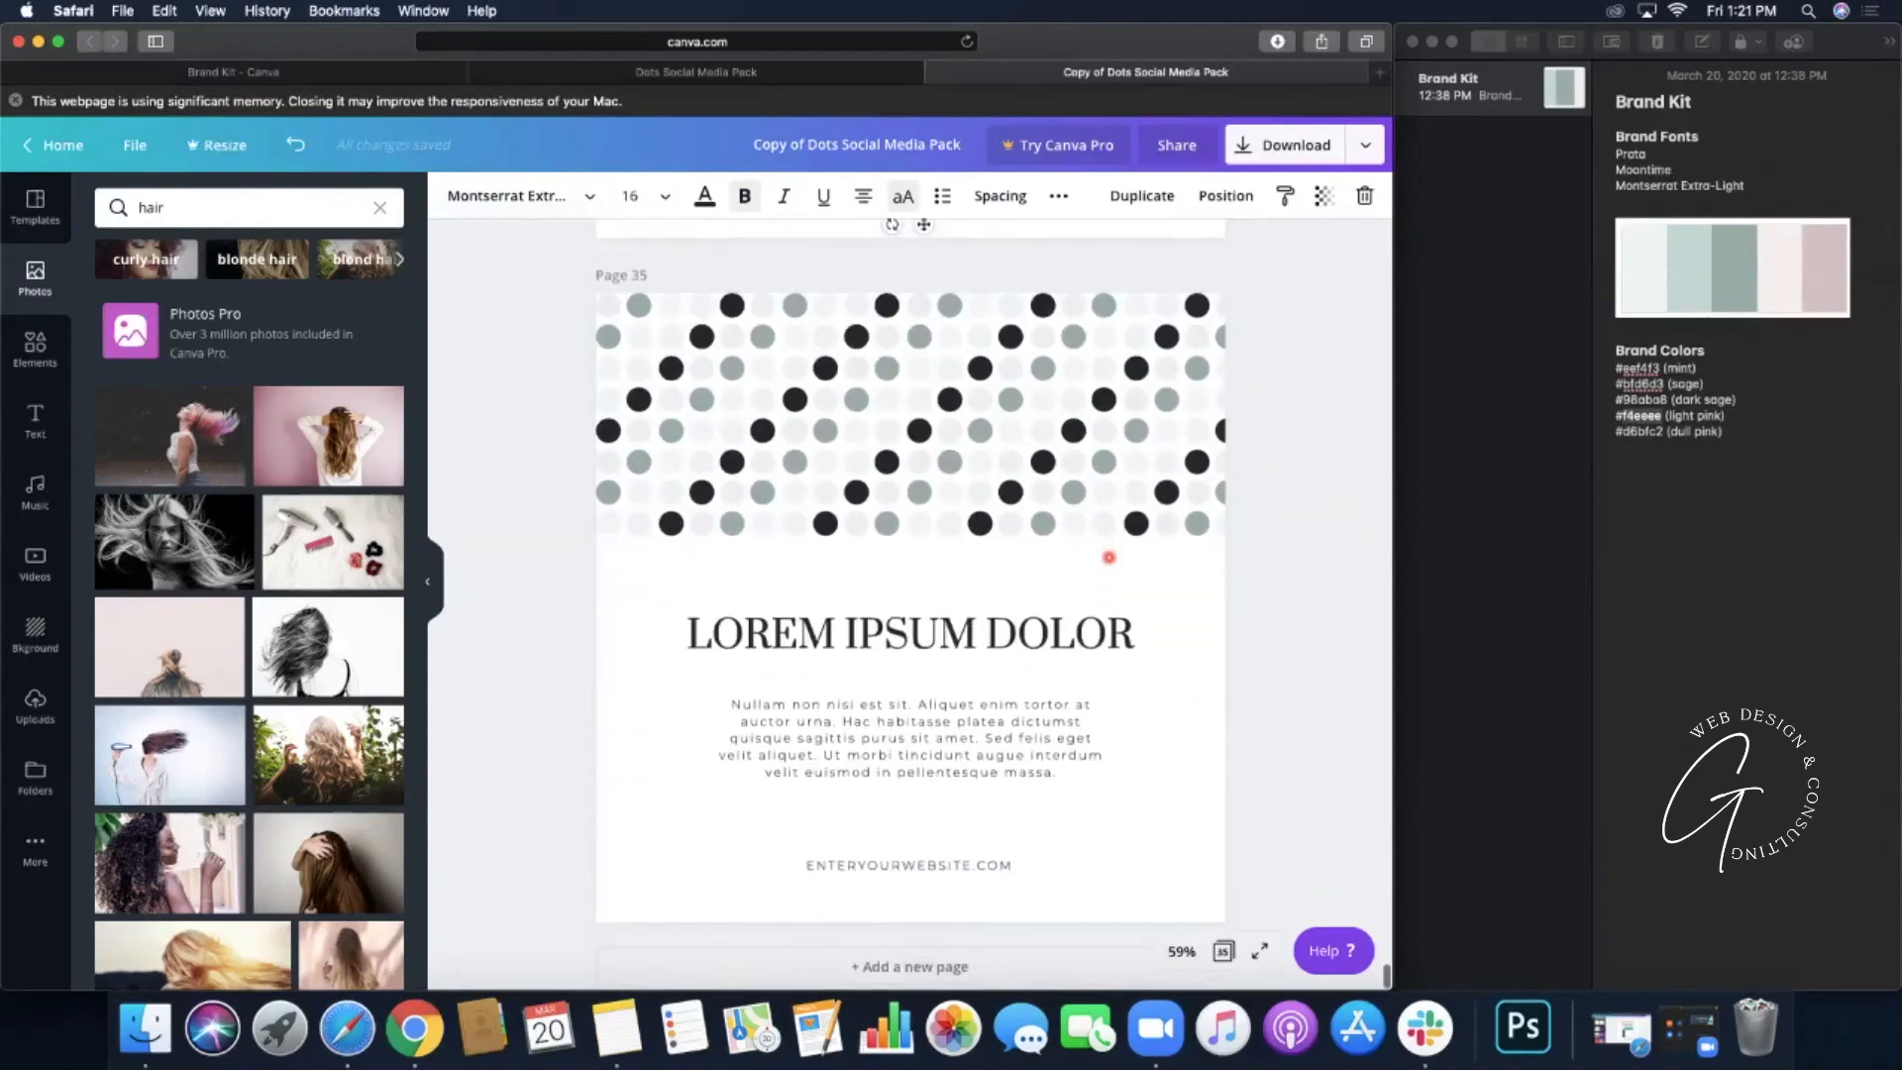
pyautogui.click(1176, 658)
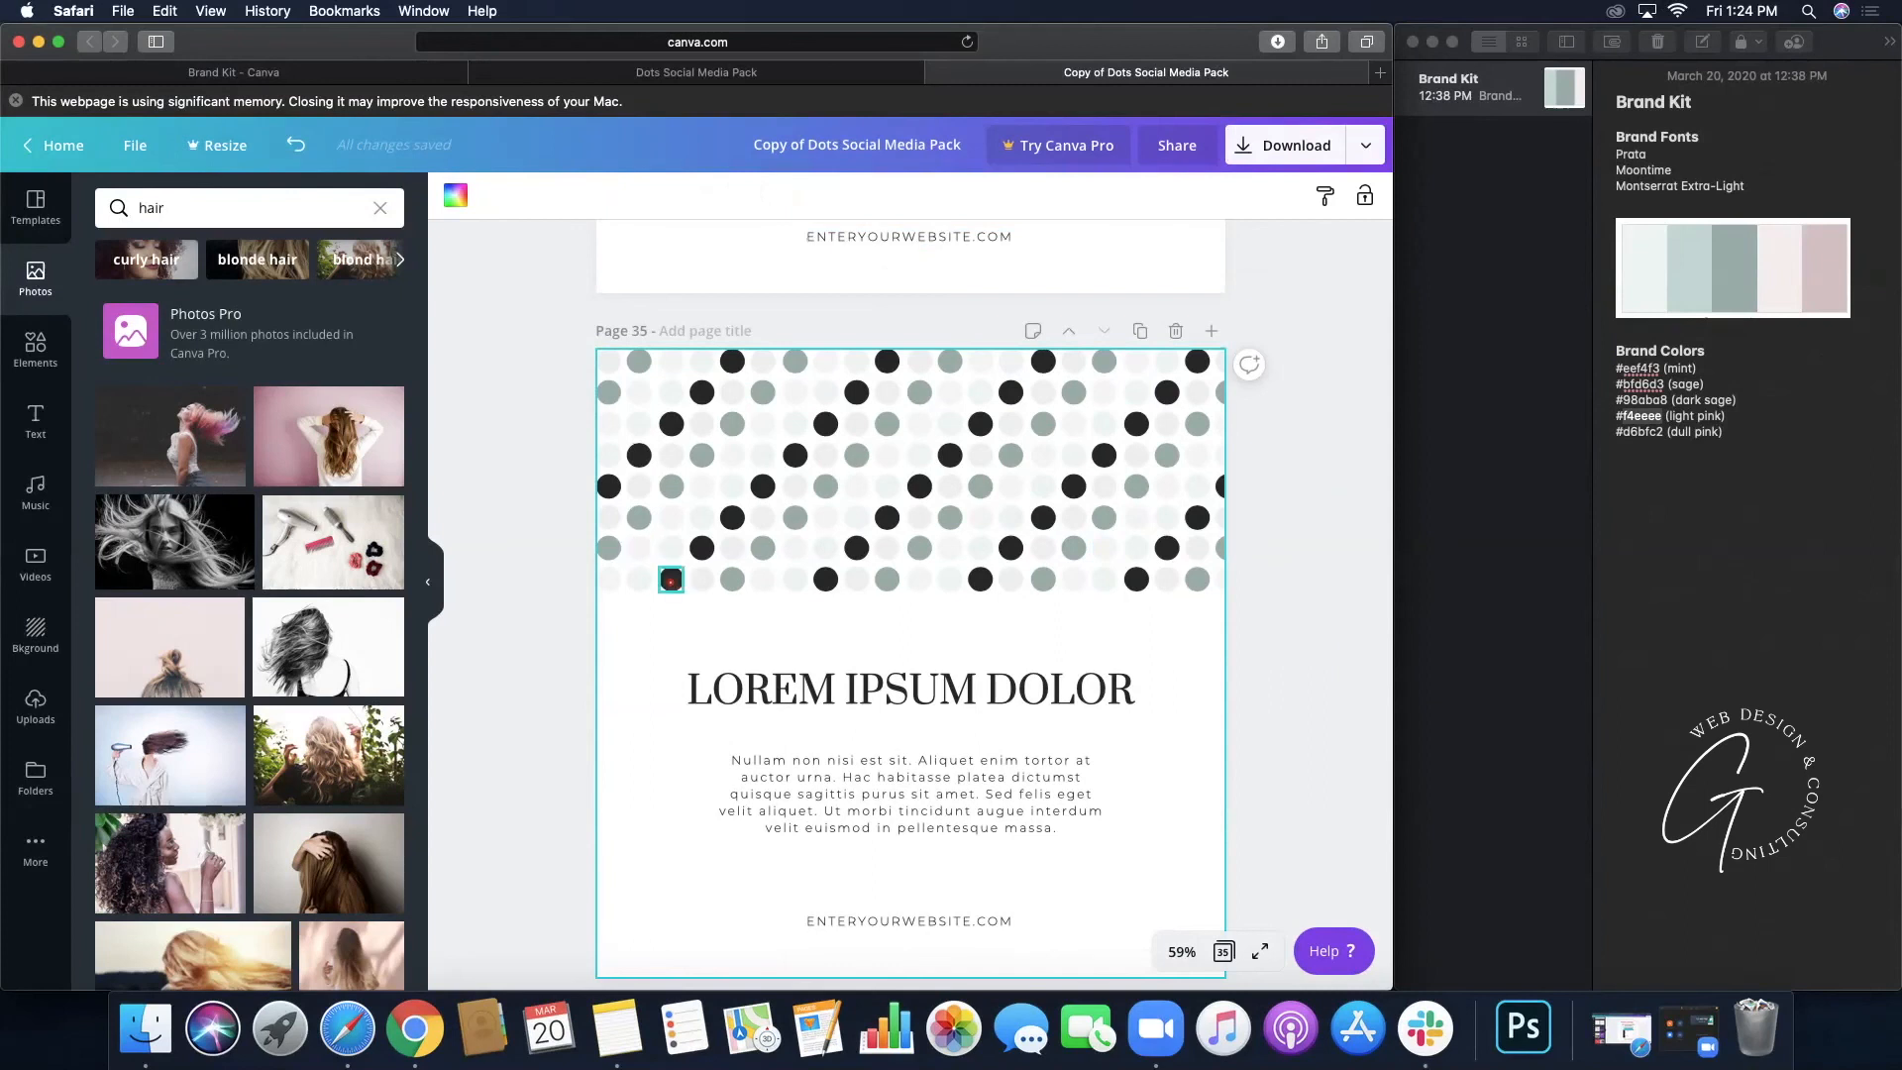
pyautogui.click(671, 579)
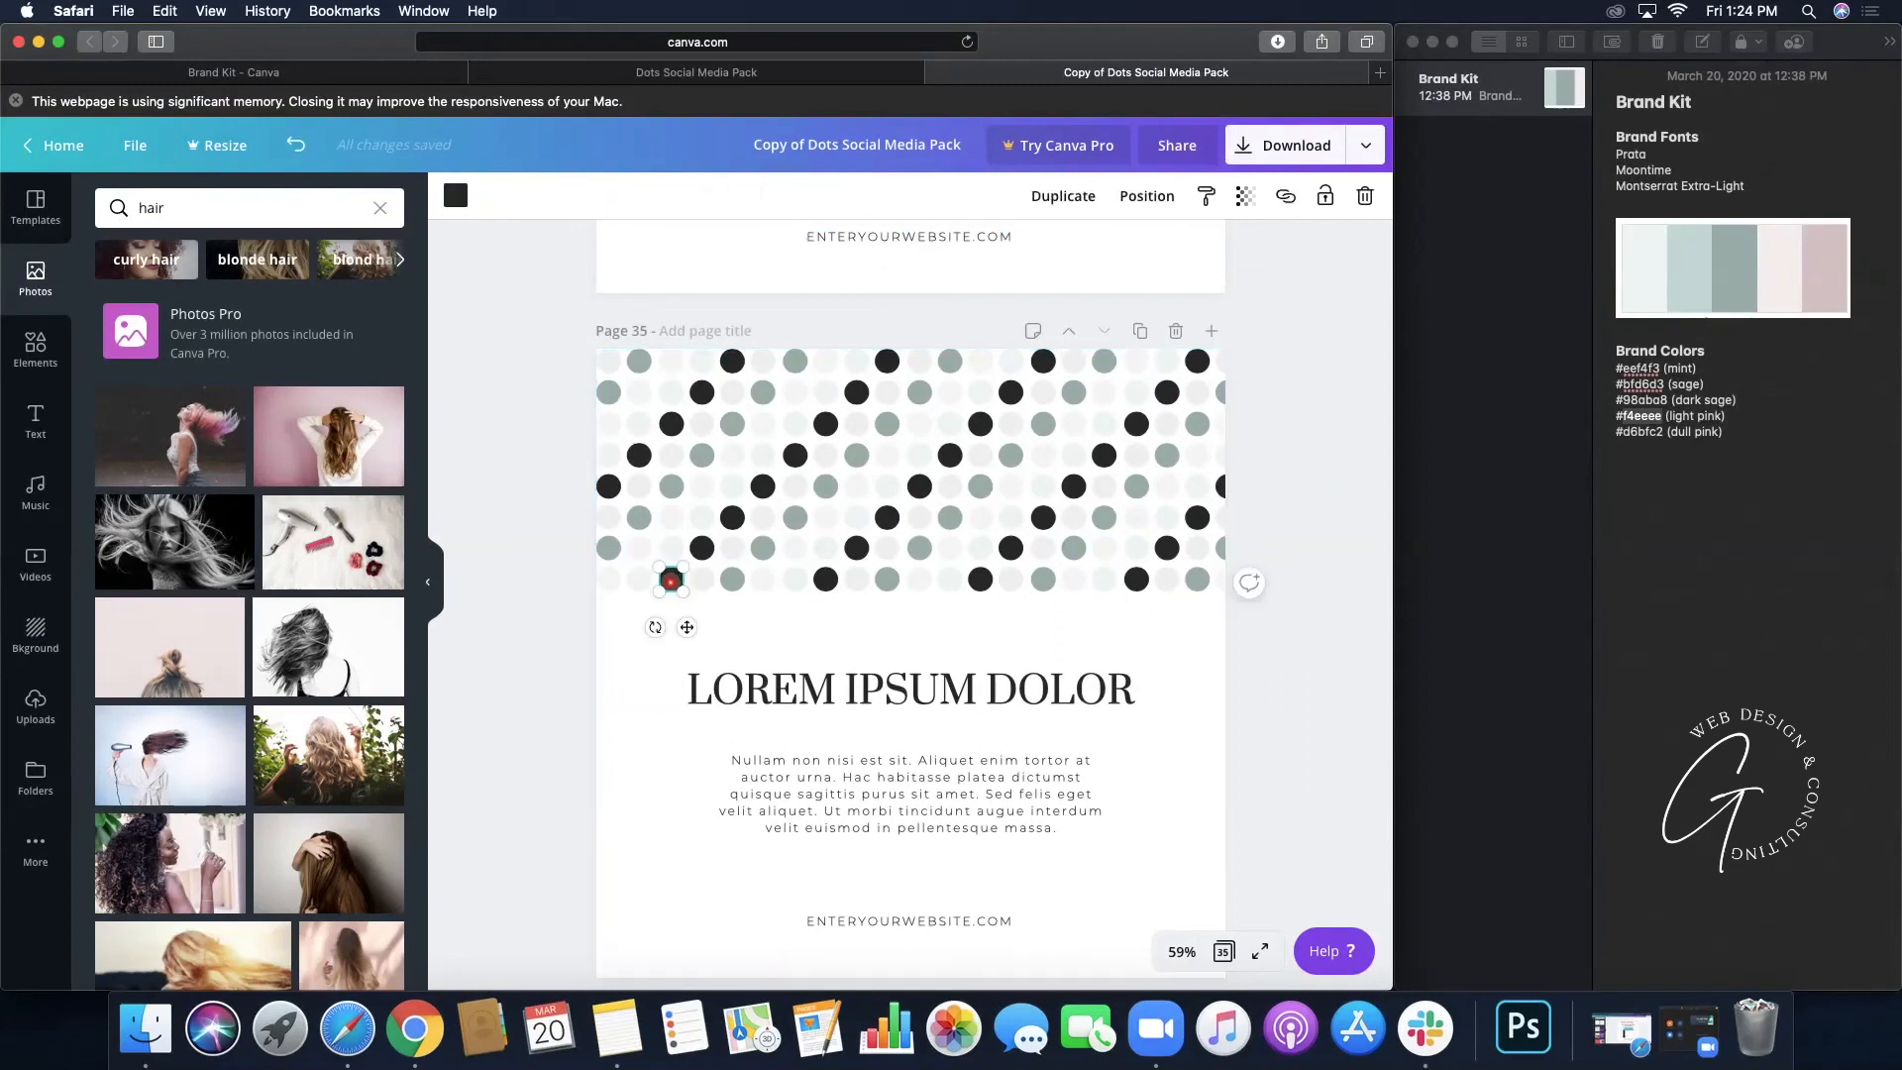
# - Drag the stray dot below page 35's pattern up into its top row
pyautogui.click(898, 624)
pyautogui.click(701, 547)
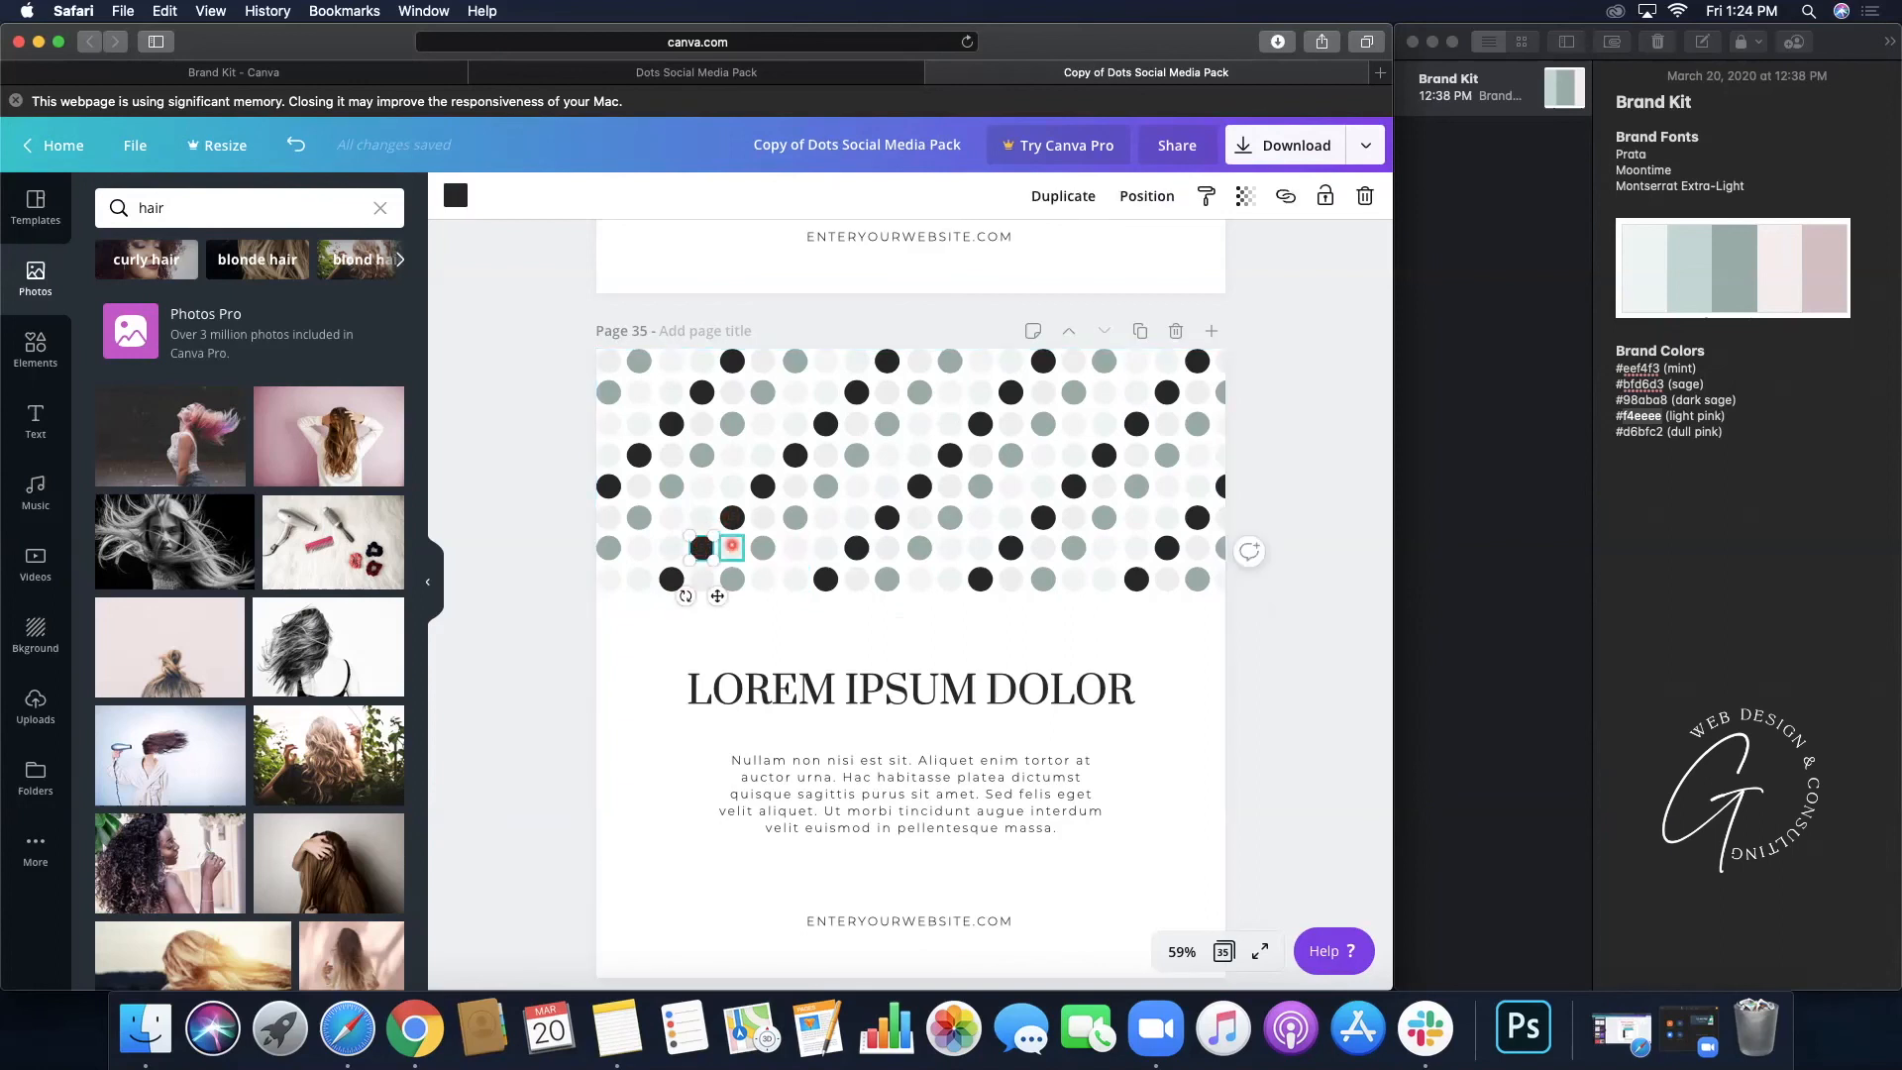
pyautogui.keyDown('shift'); pyautogui.click(731, 548); pyautogui.keyUp('shift')
pyautogui.keyDown('shift'); pyautogui.click(762, 547); pyautogui.keyUp('shift')
pyautogui.keyDown('shift'); pyautogui.click(731, 517); pyautogui.keyUp('shift')
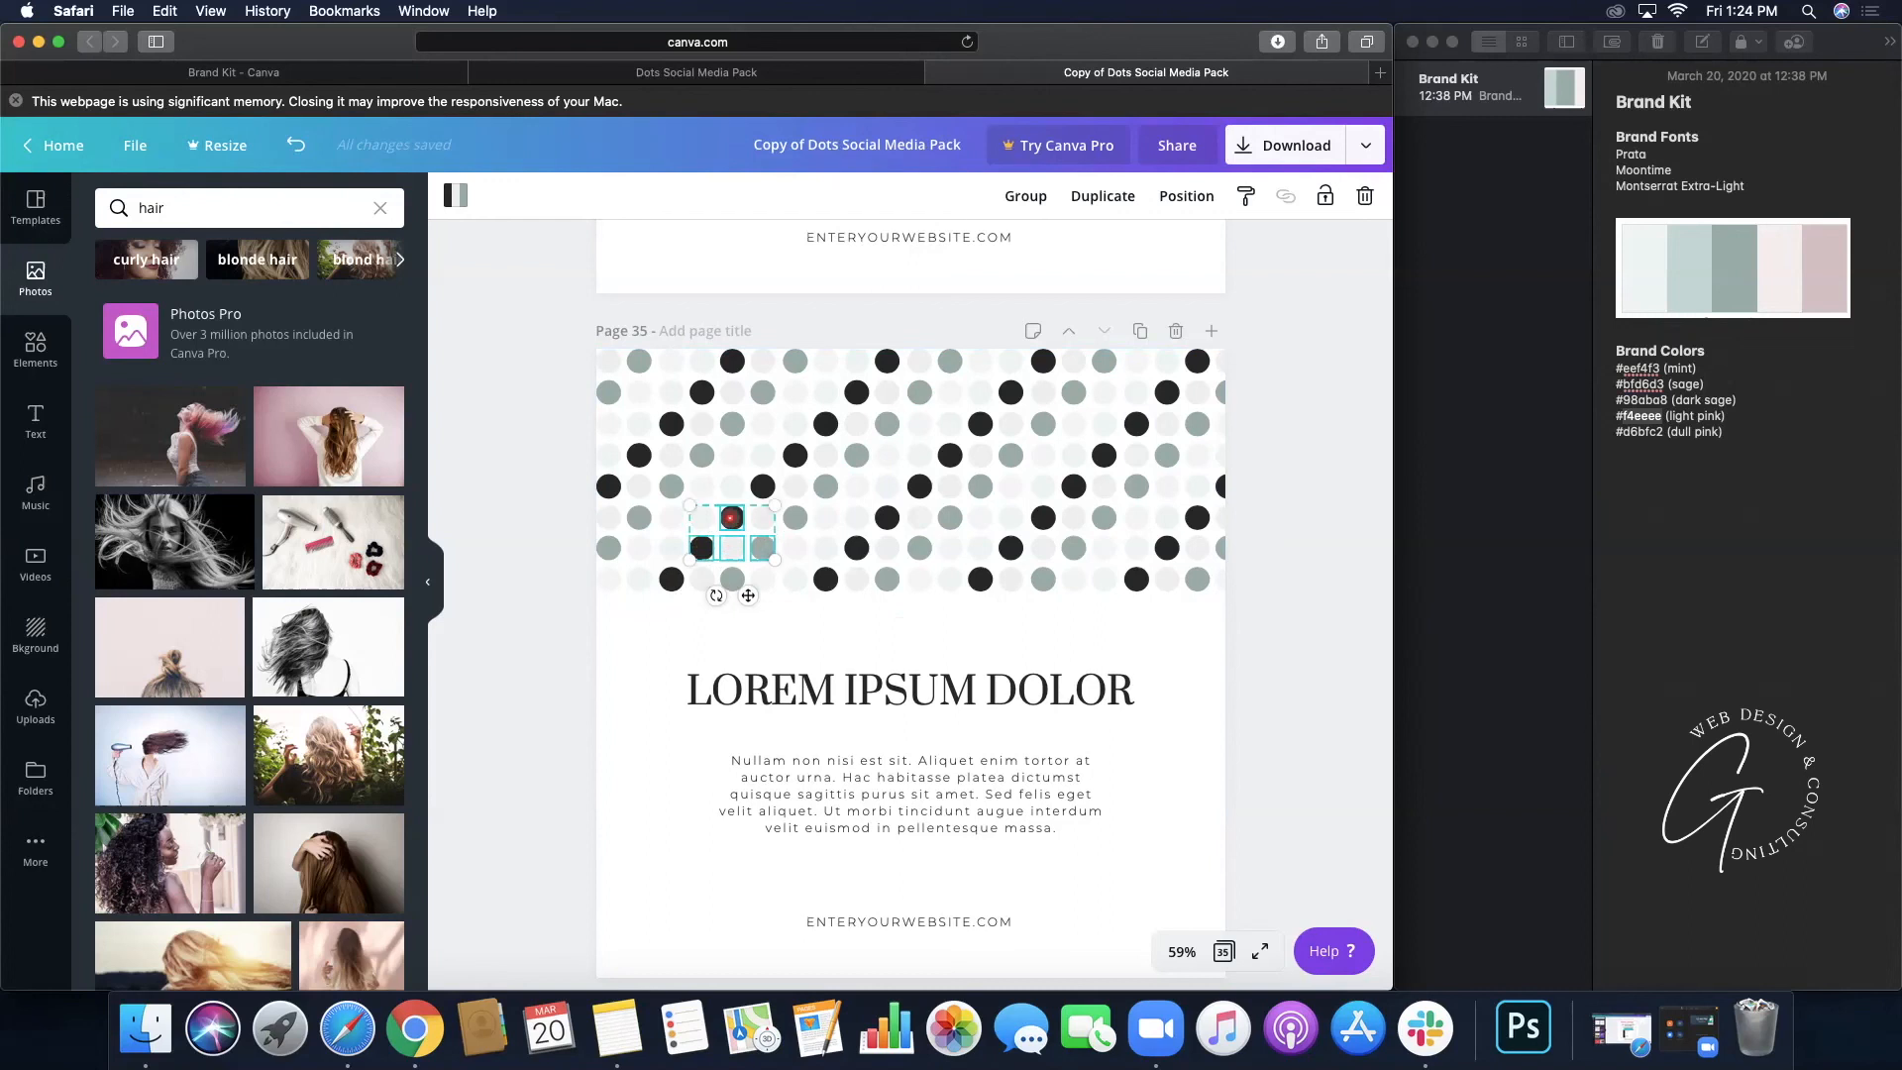
pyautogui.click(947, 647)
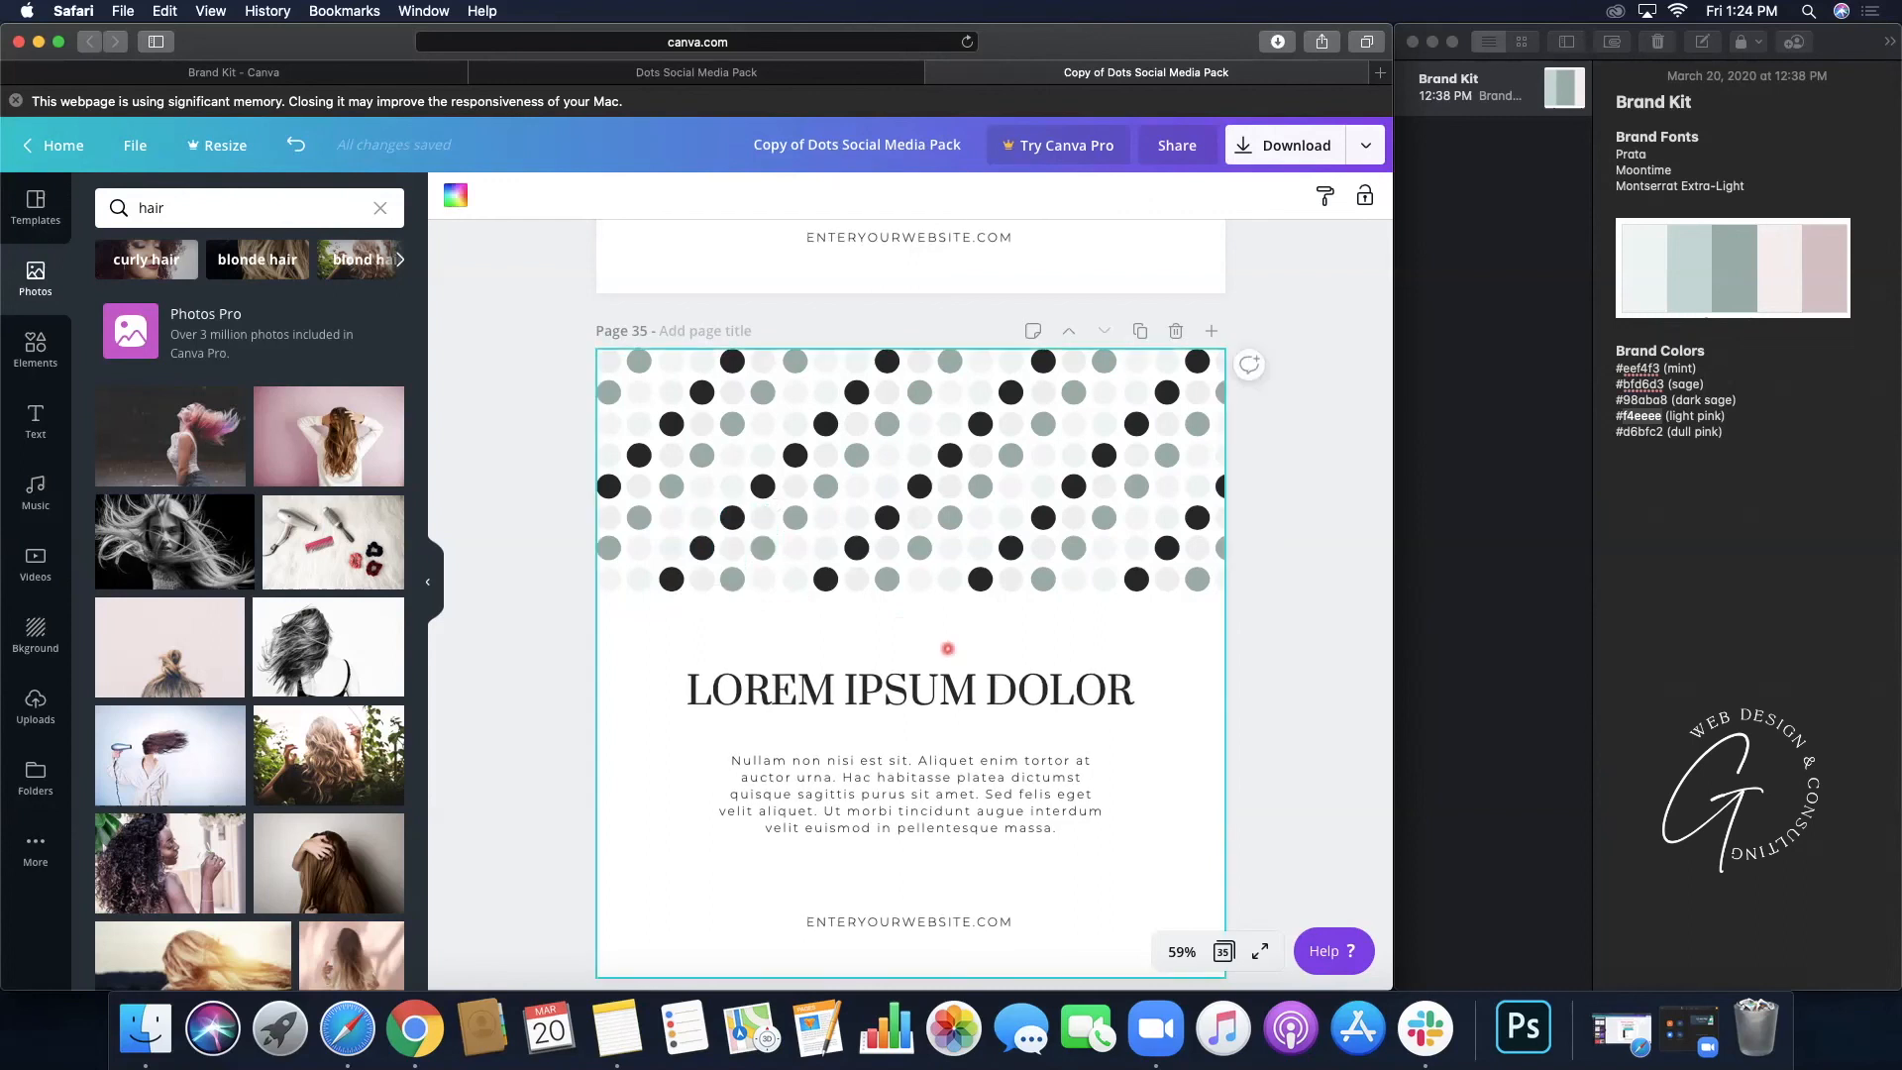
pyautogui.click(701, 548)
pyautogui.moveTo(701, 547); pyautogui.dragTo(888, 360)
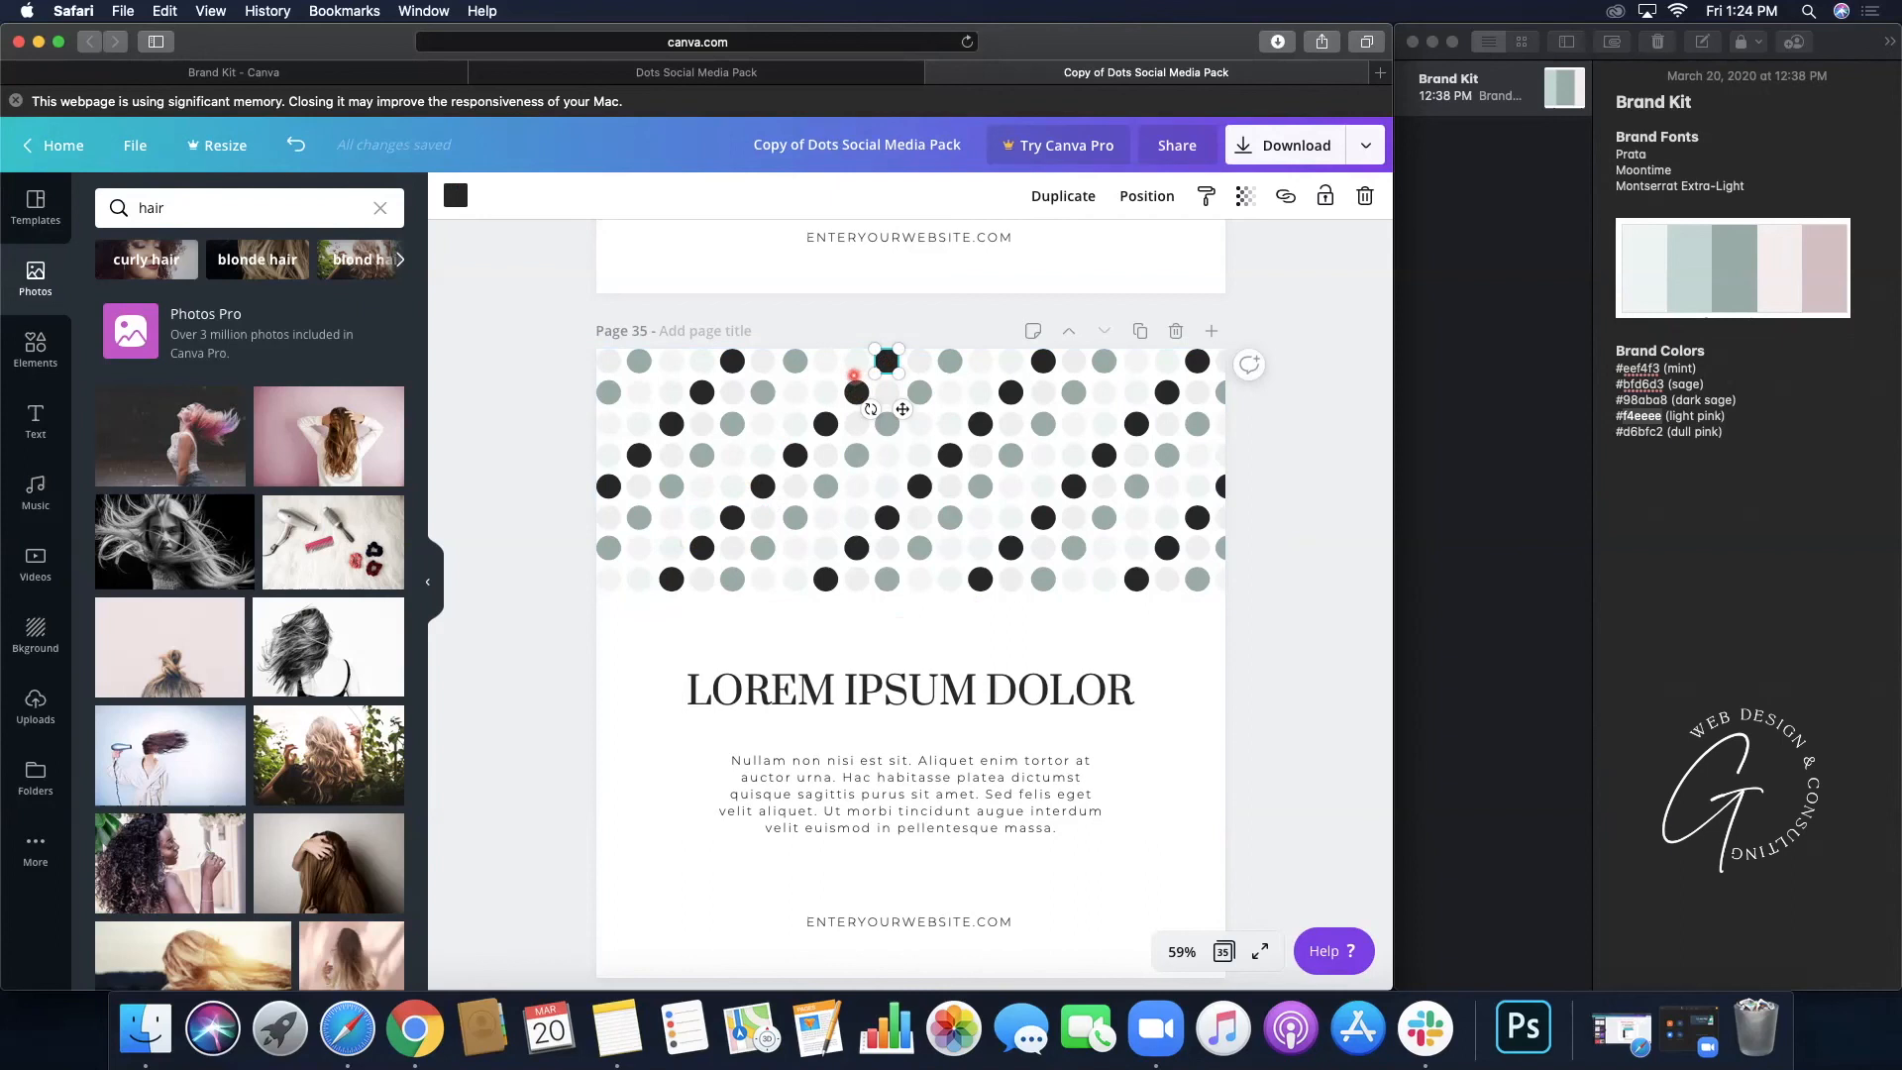
pyautogui.click(856, 392)
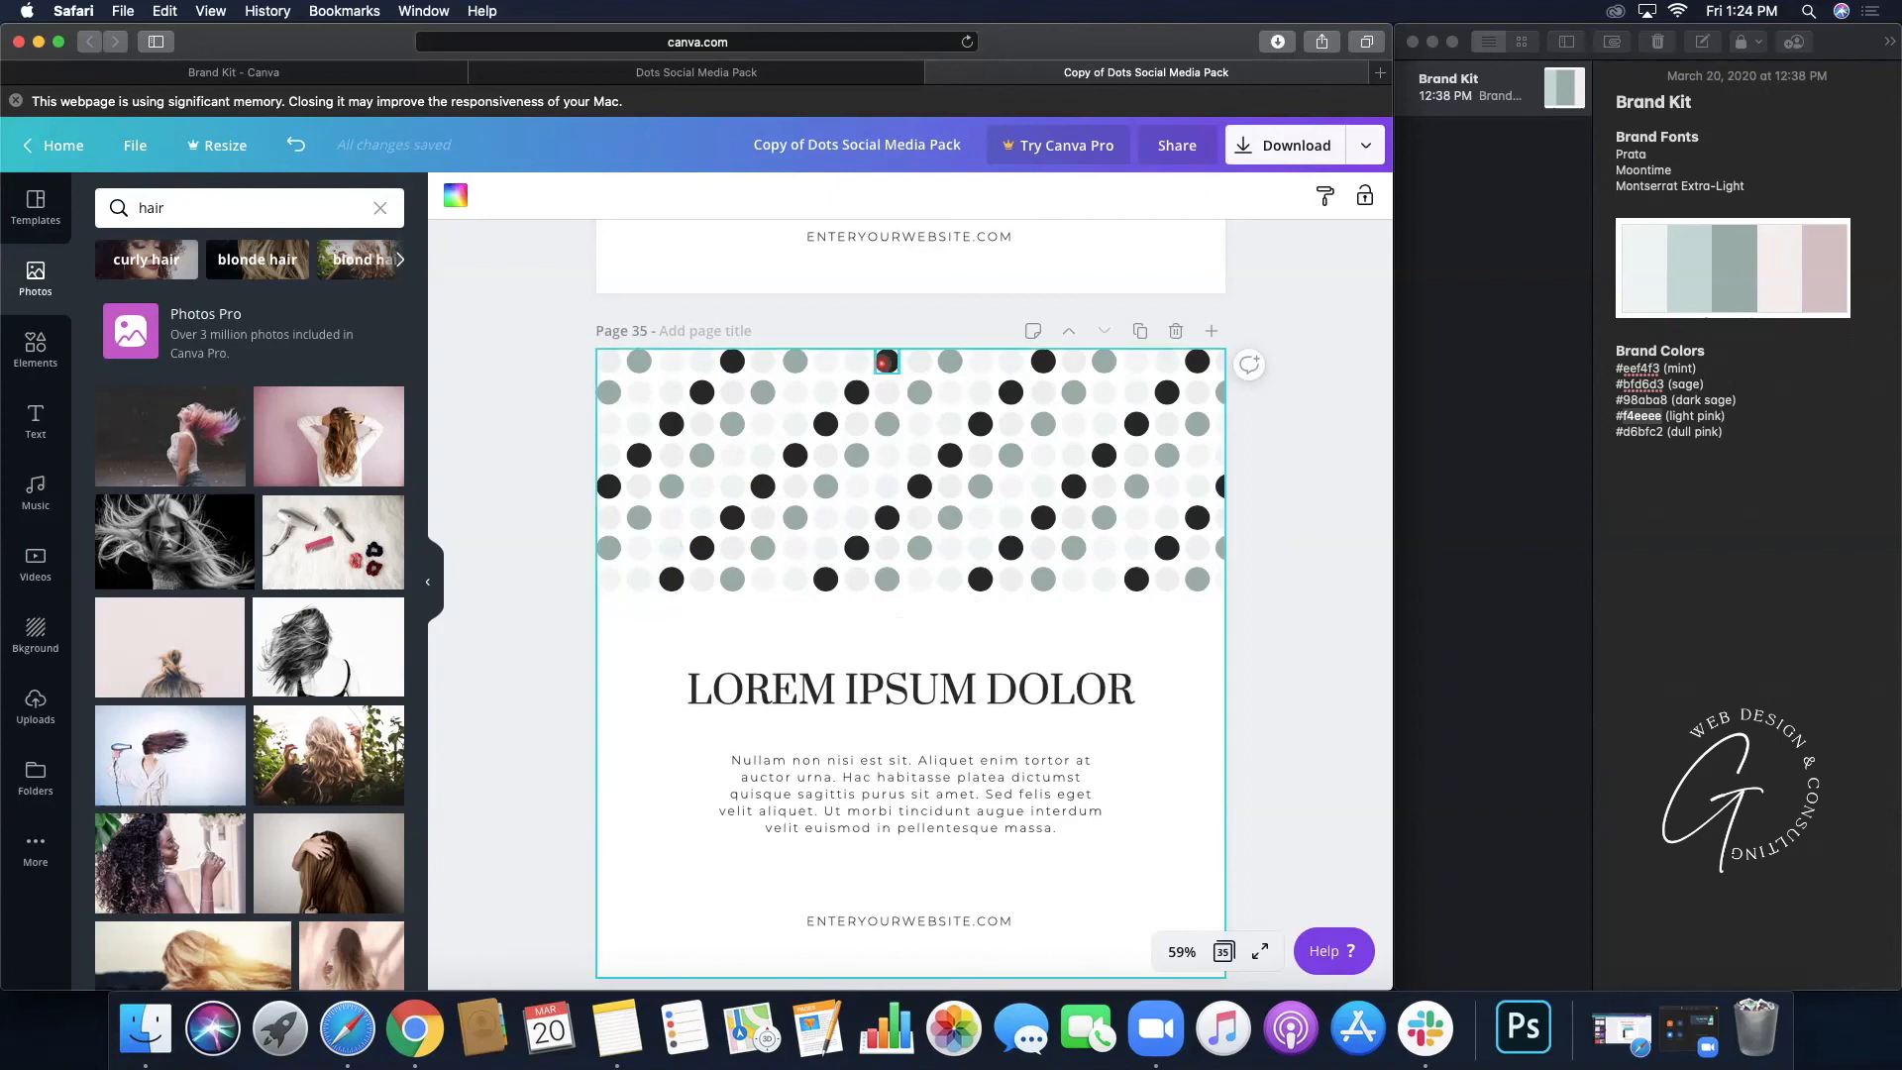
# - Shift-select the eight grey dots along the first diagonal of the pattern
pyautogui.click(855, 392)
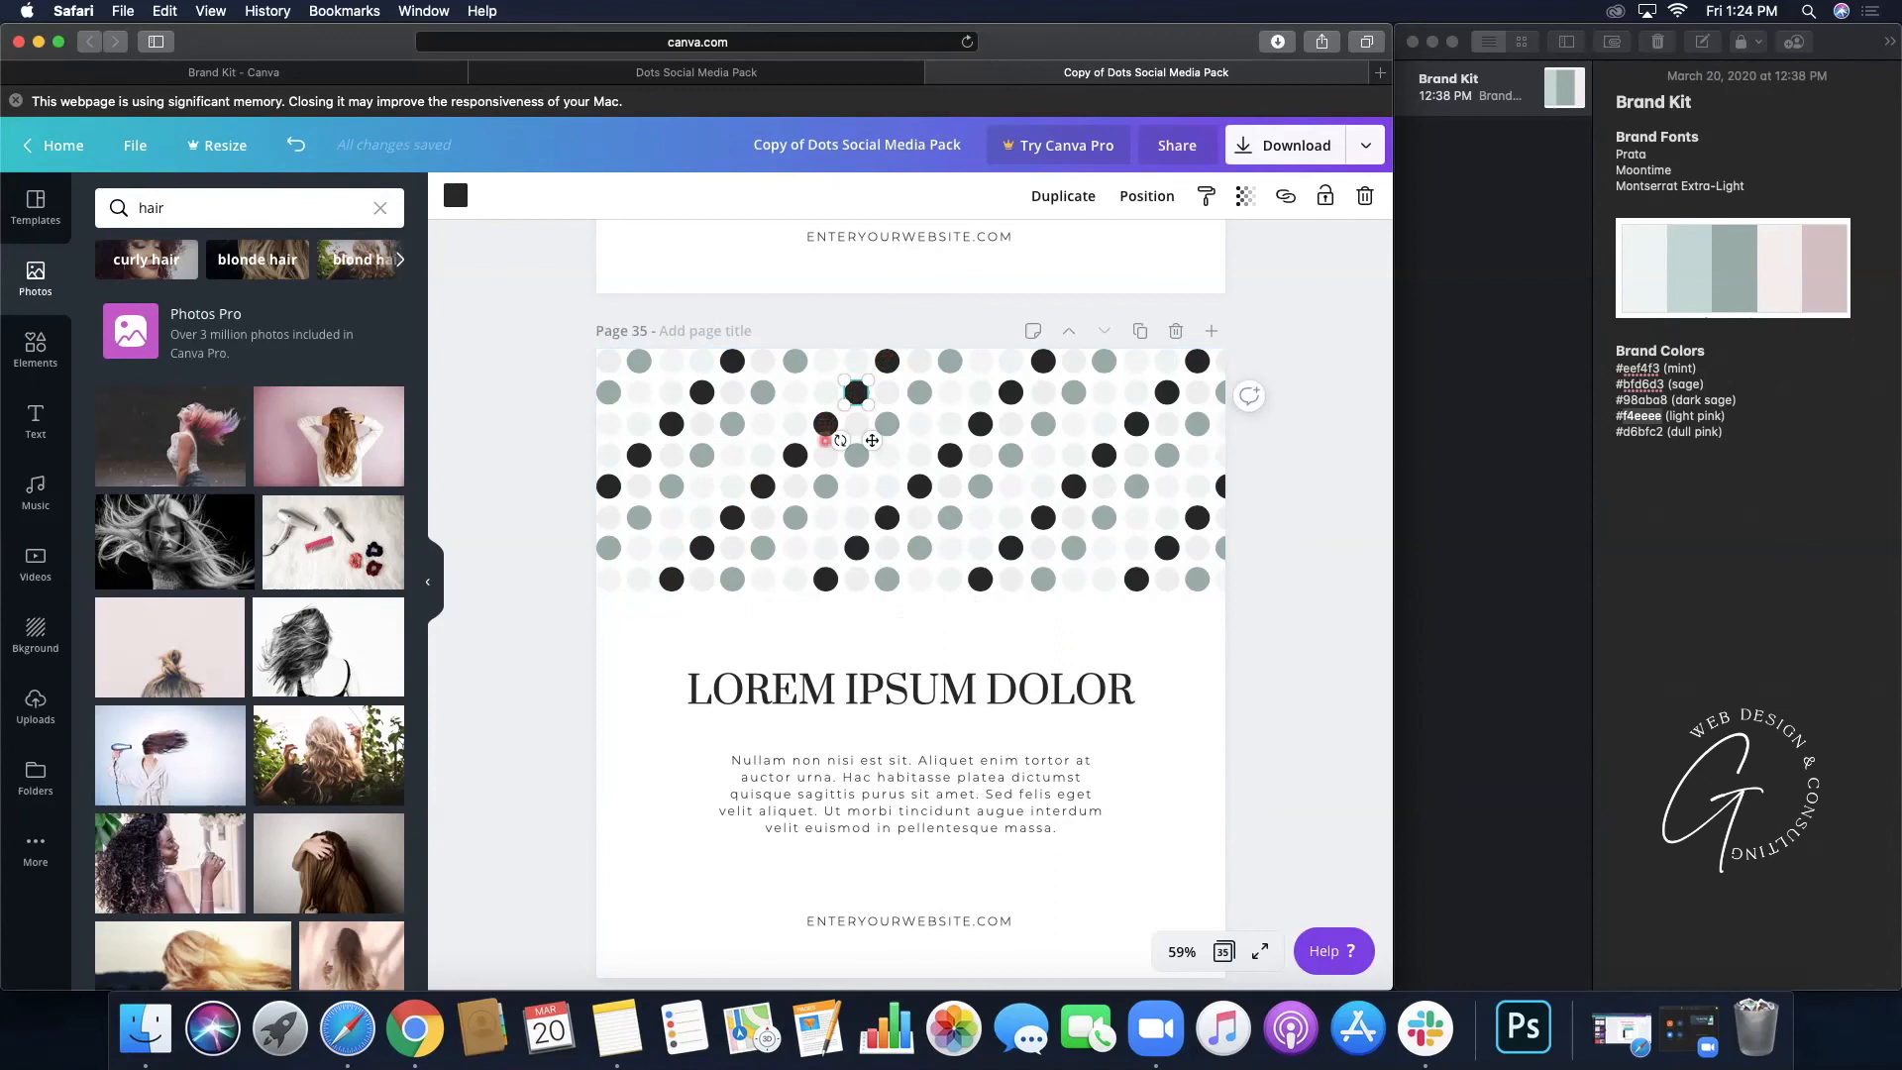
pyautogui.keyDown('shift'); pyautogui.click(826, 456); pyautogui.keyUp('shift')
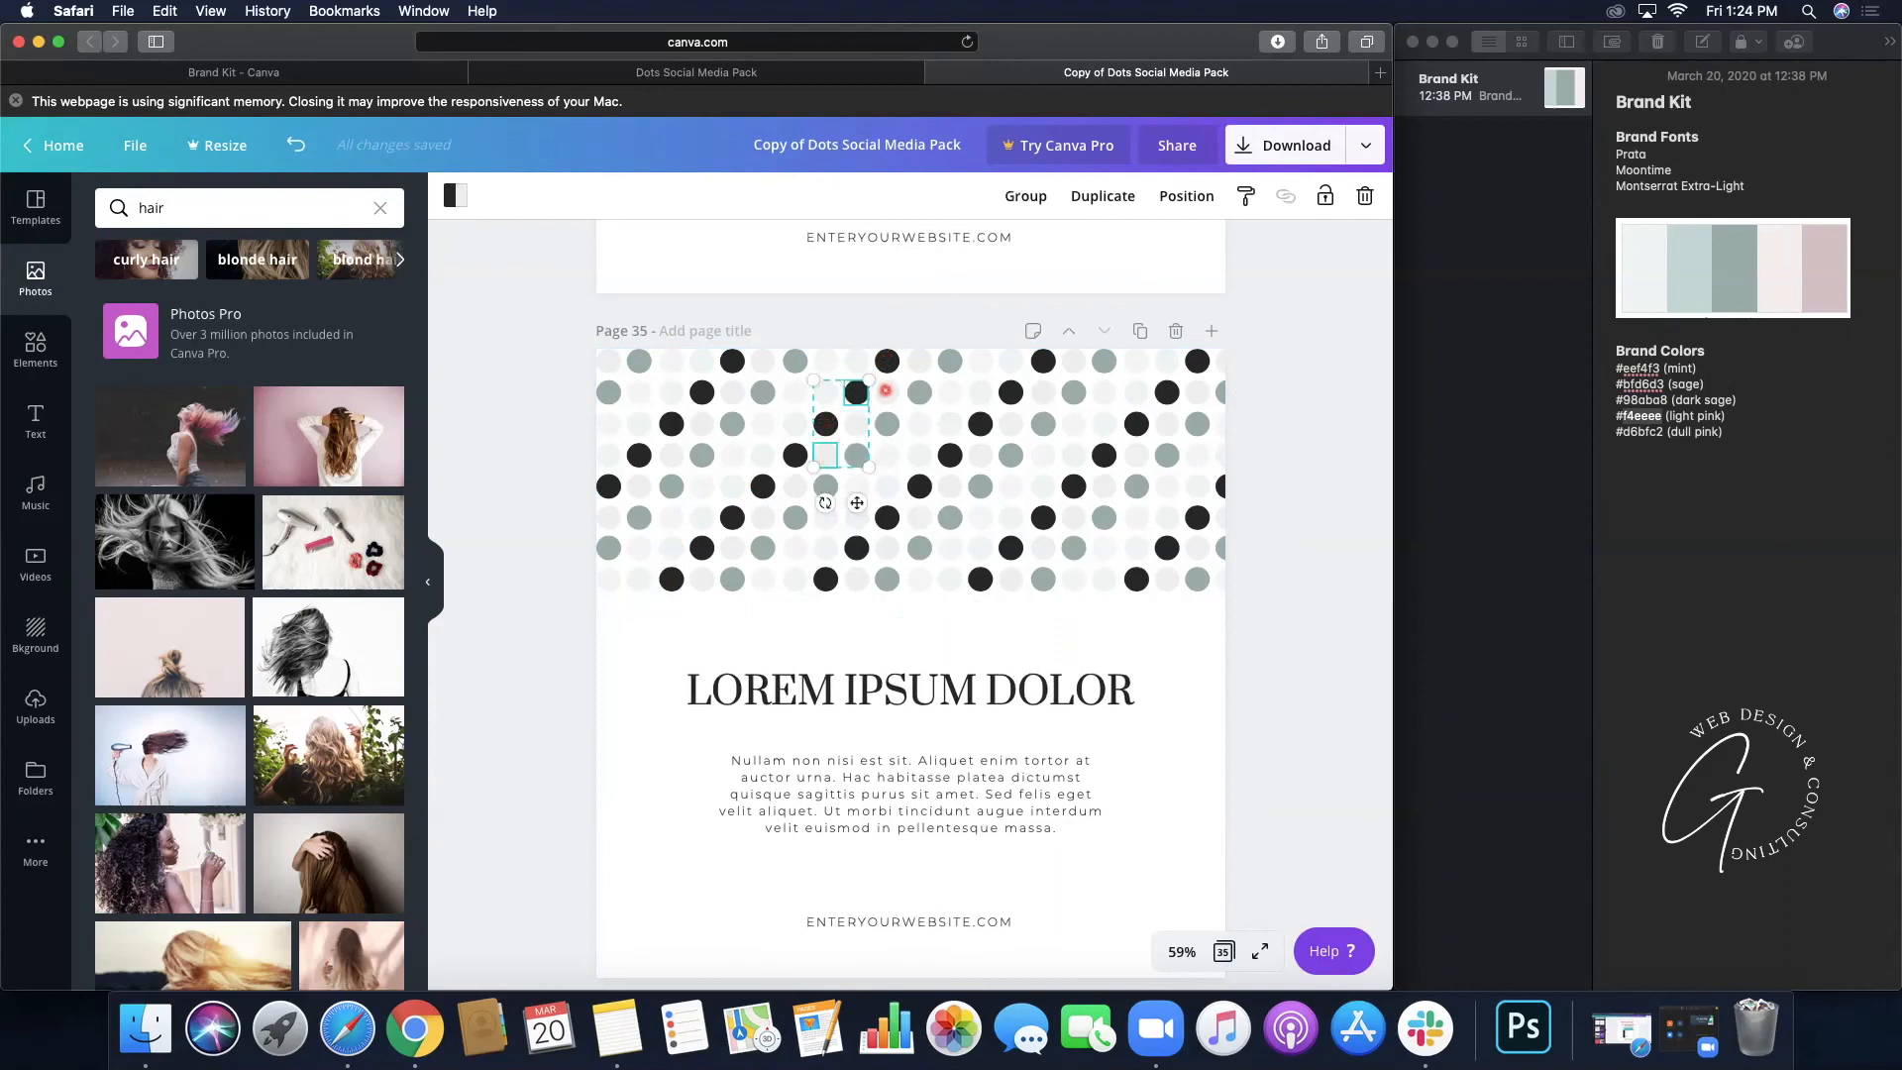
pyautogui.keyDown('shift'); pyautogui.click(887, 422); pyautogui.keyUp('shift')
pyautogui.keyDown('shift'); pyautogui.click(920, 392); pyautogui.keyUp('shift')
pyautogui.keyDown('shift'); pyautogui.click(948, 361); pyautogui.keyUp('shift')
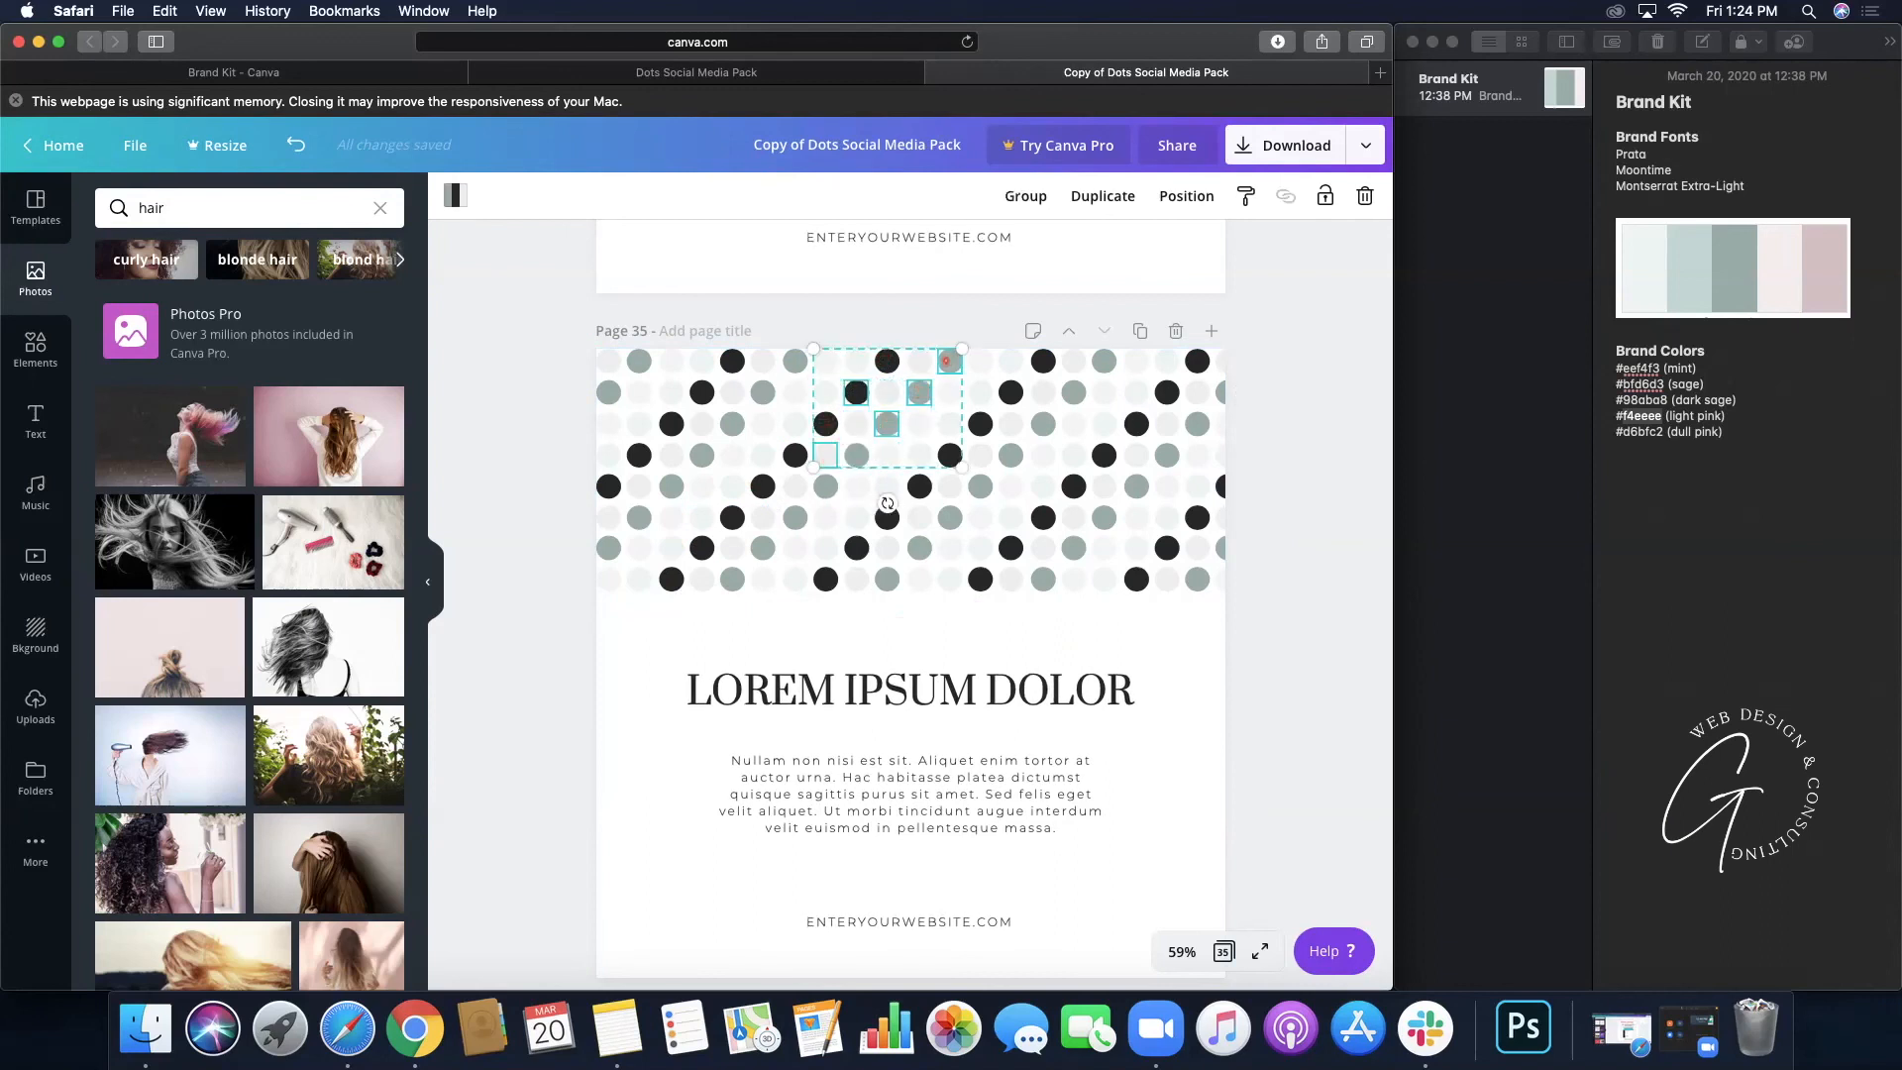
pyautogui.keyDown('shift'); pyautogui.click(980, 392); pyautogui.keyUp('shift')
pyautogui.keyDown('shift'); pyautogui.click(855, 455); pyautogui.keyUp('shift')
pyautogui.click(867, 621)
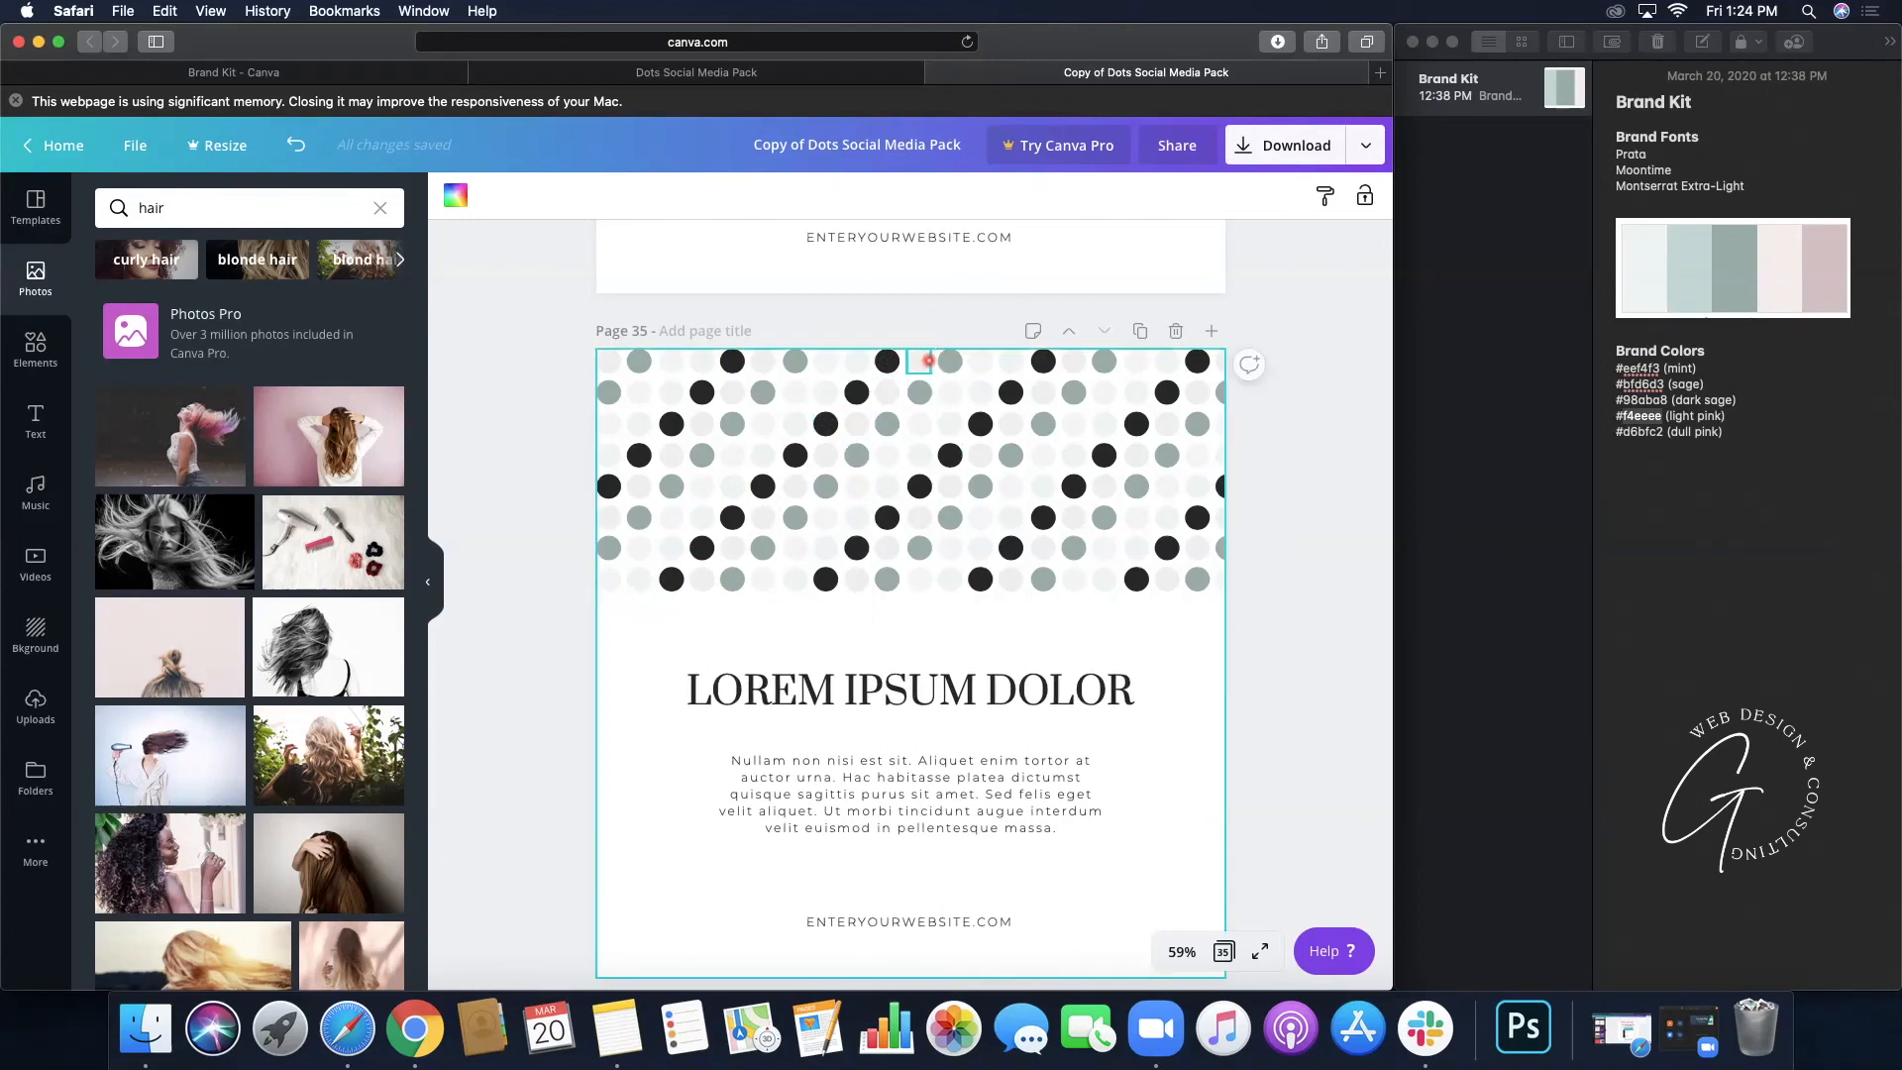
pyautogui.click(947, 360)
pyautogui.keyDown('shift'); pyautogui.click(881, 427); pyautogui.keyUp('shift')
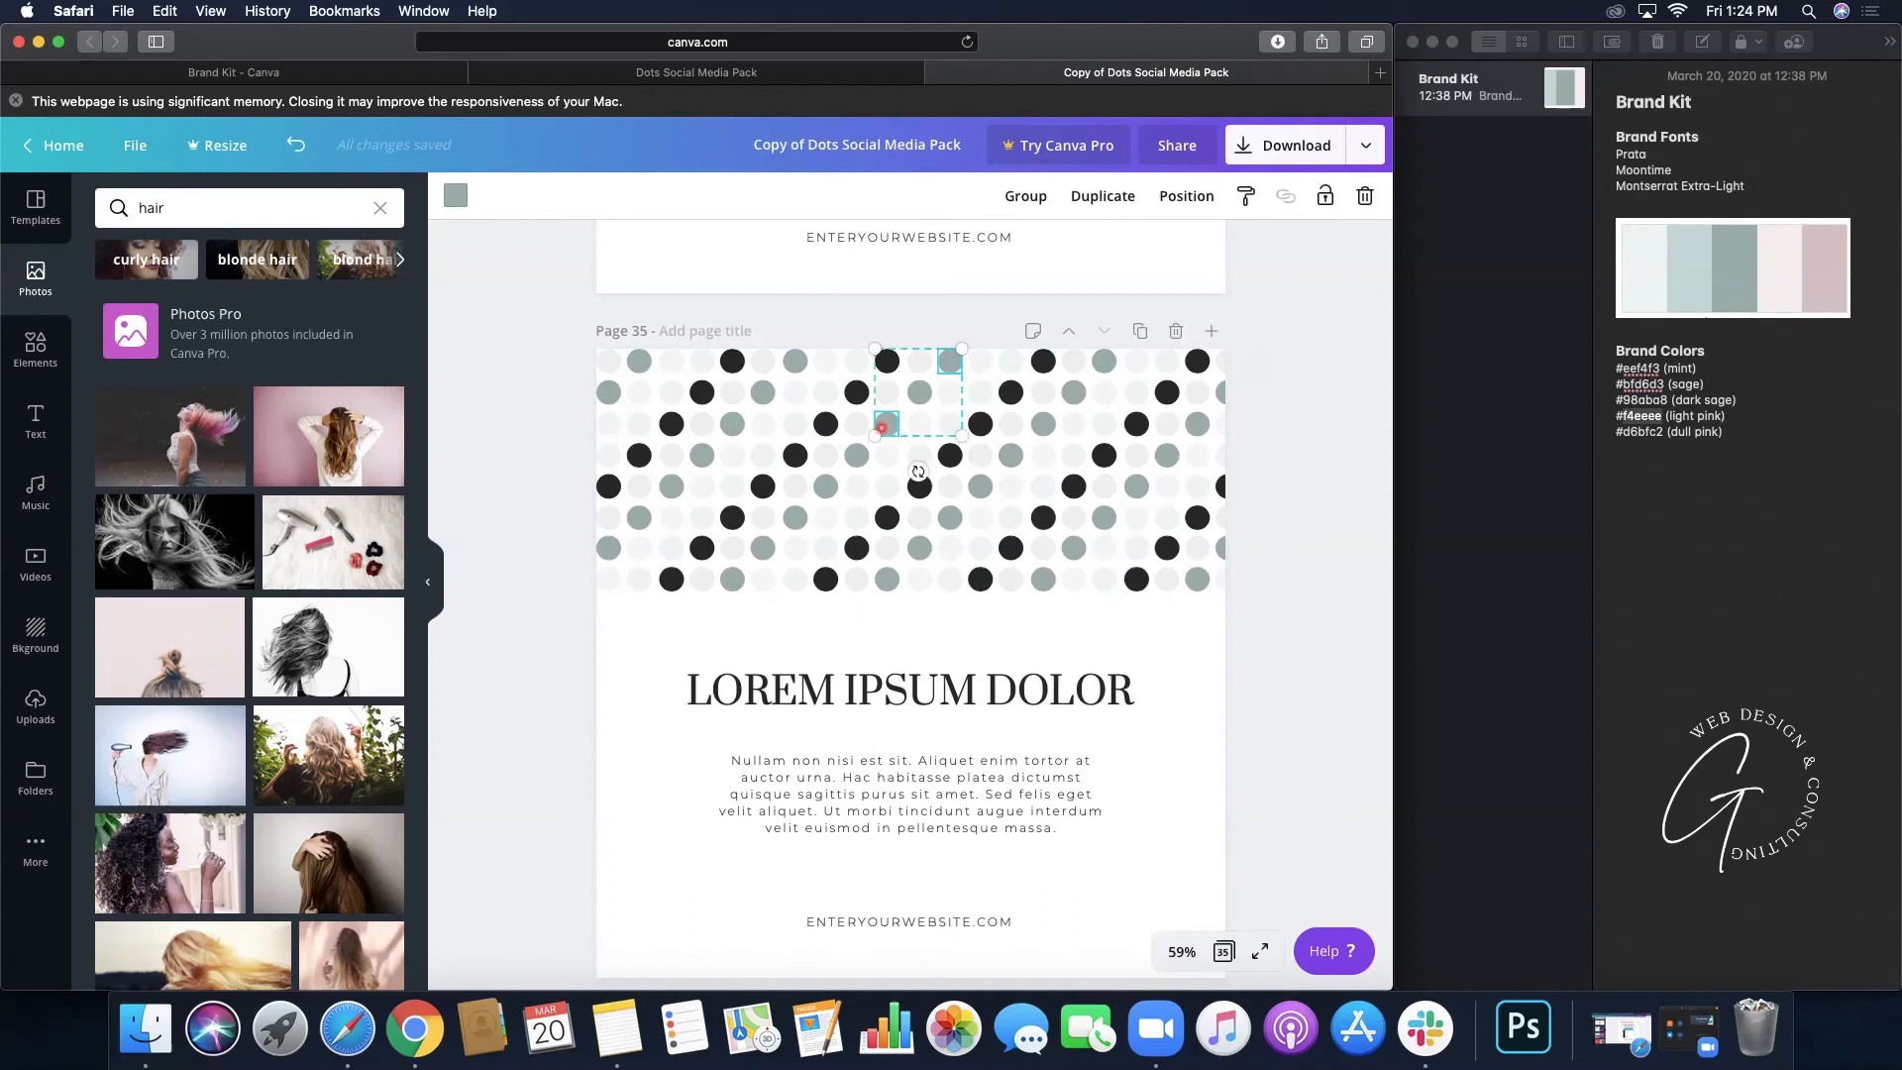
pyautogui.keyDown('shift'); pyautogui.click(856, 455); pyautogui.keyUp('shift')
pyautogui.keyDown('shift'); pyautogui.click(923, 392); pyautogui.keyUp('shift')
pyautogui.keyDown('shift'); pyautogui.click(827, 482); pyautogui.keyUp('shift')
pyautogui.keyDown('shift'); pyautogui.click(795, 516); pyautogui.keyUp('shift')
pyautogui.keyDown('shift'); pyautogui.click(764, 547); pyautogui.keyUp('shift')
pyautogui.keyDown('shift'); pyautogui.click(738, 578); pyautogui.keyUp('shift')
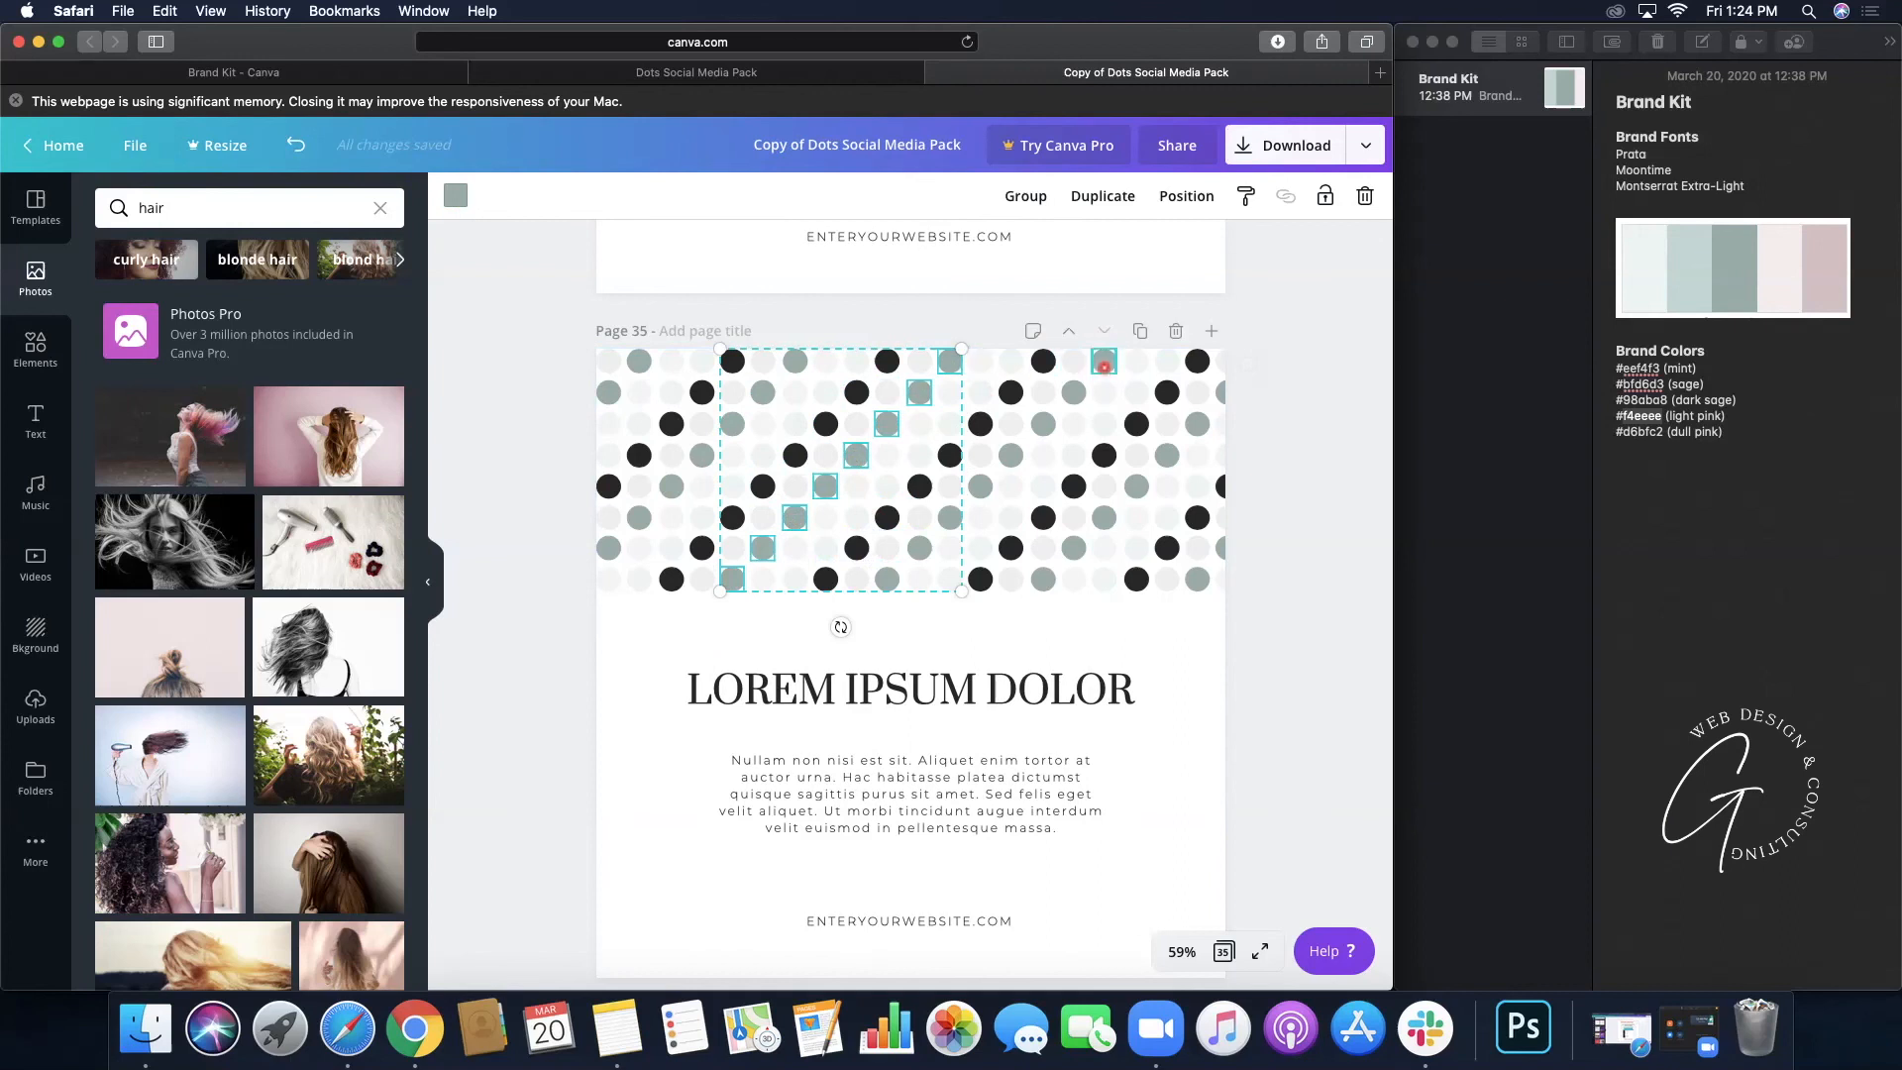
# - Add the second and third diagonals' grey dots to the selection and bring up colour choices
pyautogui.keyDown('shift'); pyautogui.click(1104, 362); pyautogui.keyUp('shift')
pyautogui.keyDown('shift'); pyautogui.click(1073, 392); pyautogui.keyUp('shift')
pyautogui.keyDown('shift'); pyautogui.click(1043, 423); pyautogui.keyUp('shift')
pyautogui.keyDown('shift'); pyautogui.click(1011, 455); pyautogui.keyUp('shift')
pyautogui.keyDown('shift'); pyautogui.click(980, 487); pyautogui.keyUp('shift')
pyautogui.keyDown('shift'); pyautogui.click(949, 521); pyautogui.keyUp('shift')
pyautogui.keyDown('shift'); pyautogui.click(919, 548); pyautogui.keyUp('shift')
pyautogui.keyDown('shift'); pyautogui.click(889, 580); pyautogui.keyUp('shift')
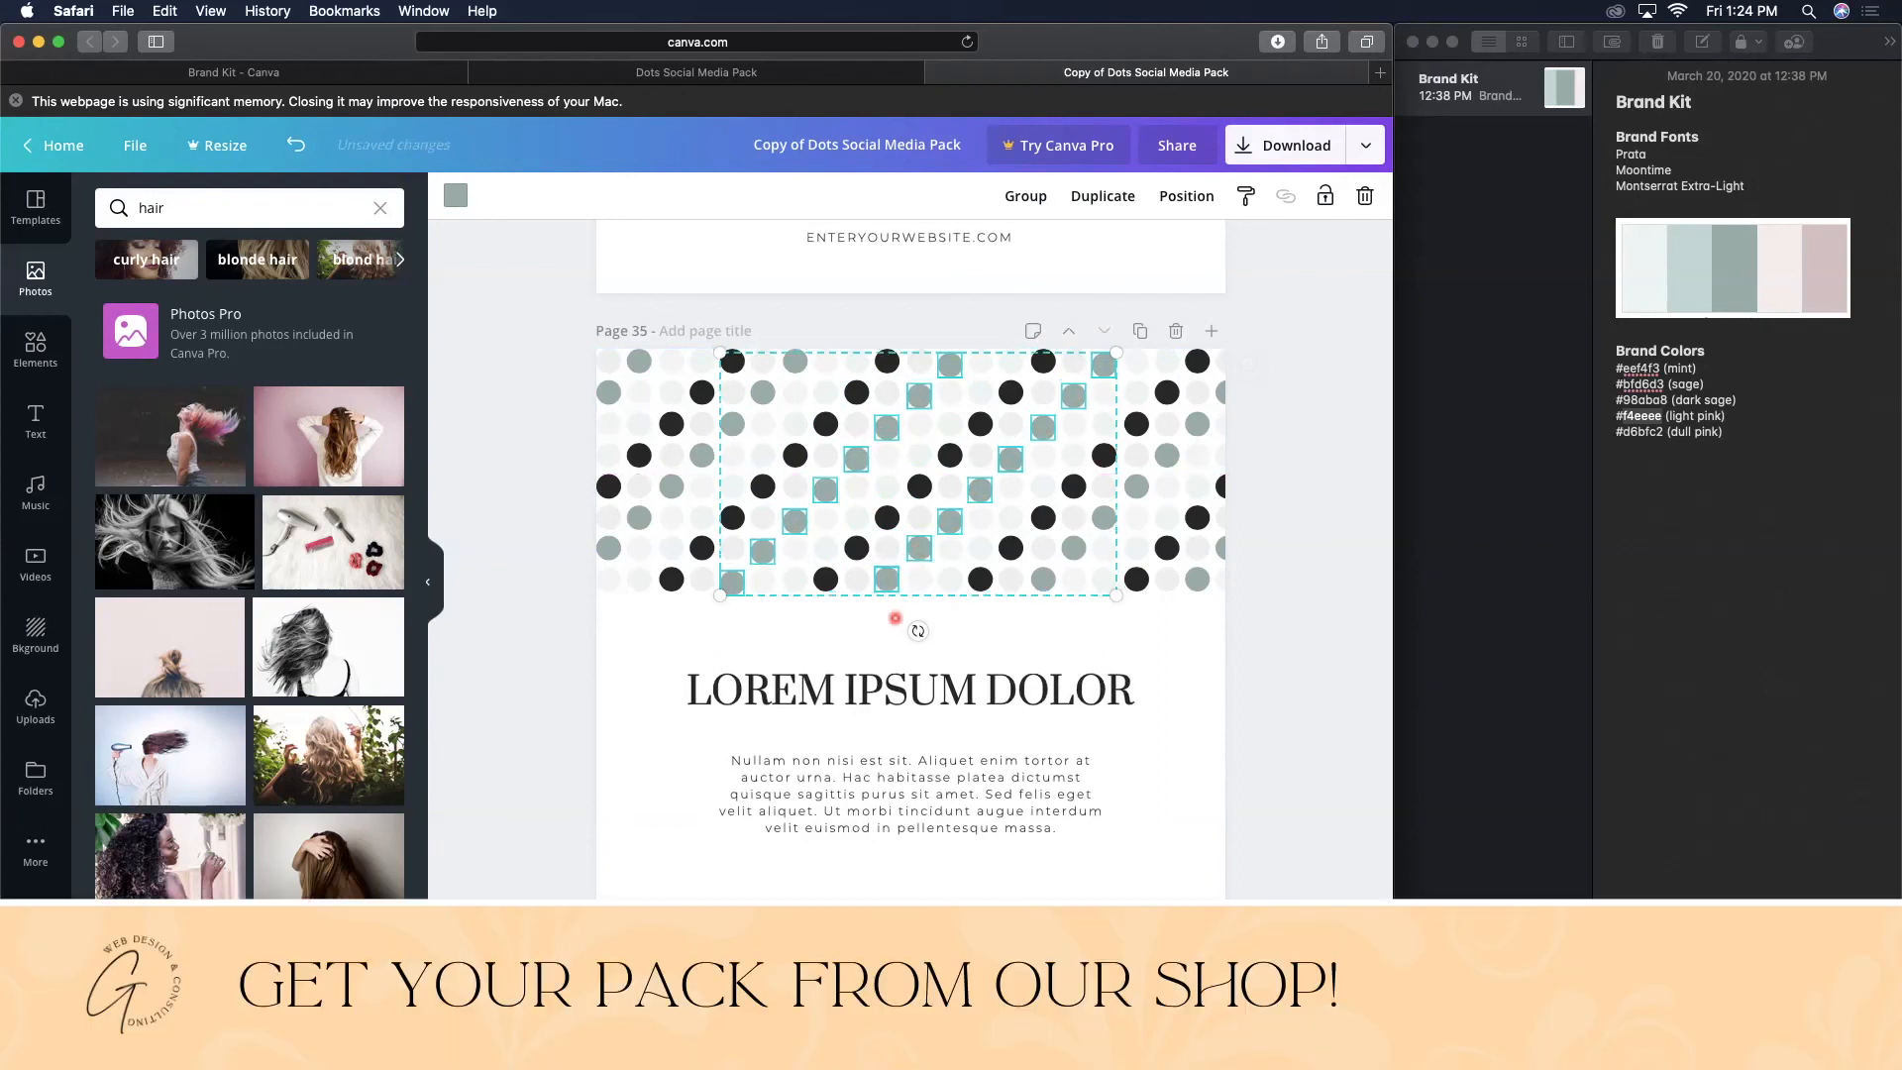
pyautogui.keyDown('shift'); pyautogui.click(1224, 394); pyautogui.keyUp('shift')
pyautogui.keyDown('shift'); pyautogui.click(1197, 424); pyautogui.keyUp('shift')
pyautogui.keyDown('shift'); pyautogui.click(1167, 455); pyautogui.keyUp('shift')
pyautogui.keyDown('shift'); pyautogui.click(1103, 517); pyautogui.keyUp('shift')
pyautogui.keyDown('shift'); pyautogui.click(1074, 548); pyautogui.keyUp('shift')
pyautogui.keyDown('shift'); pyautogui.click(1043, 578); pyautogui.keyUp('shift')
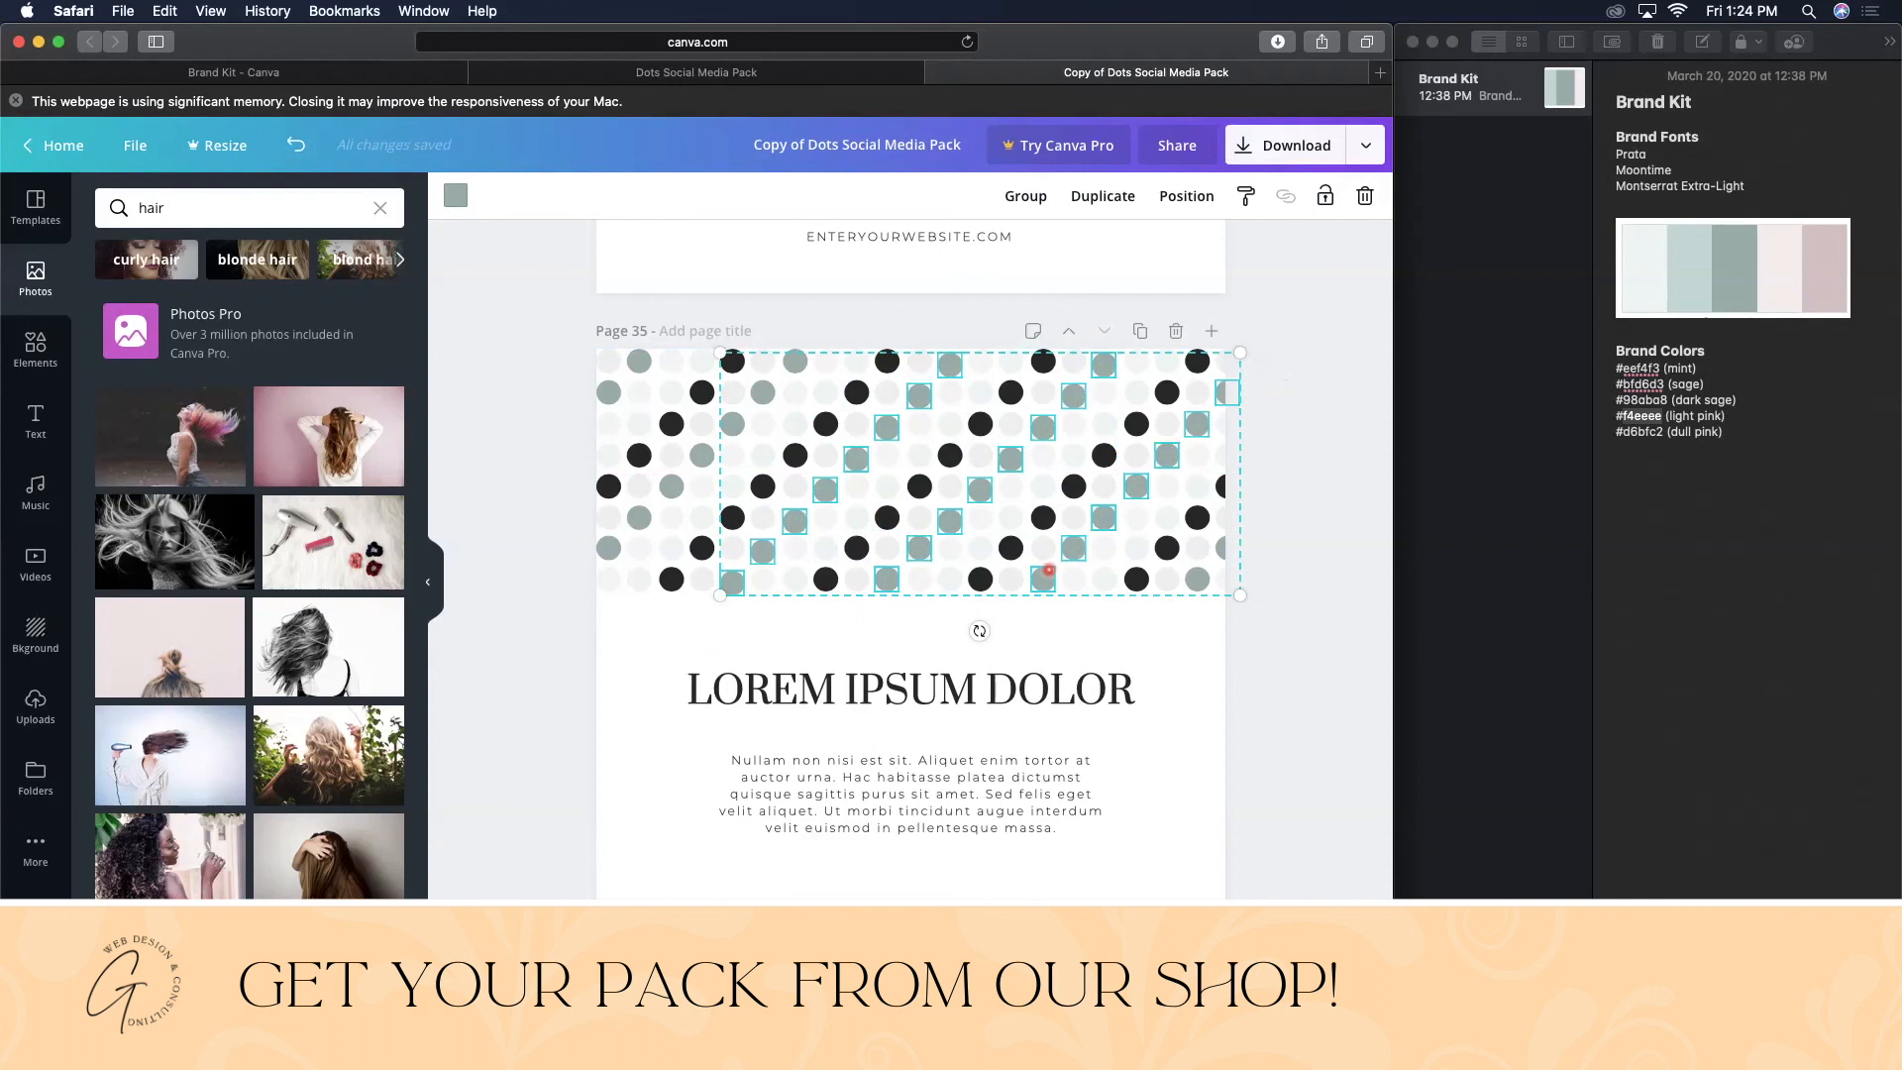
pyautogui.click(455, 195)
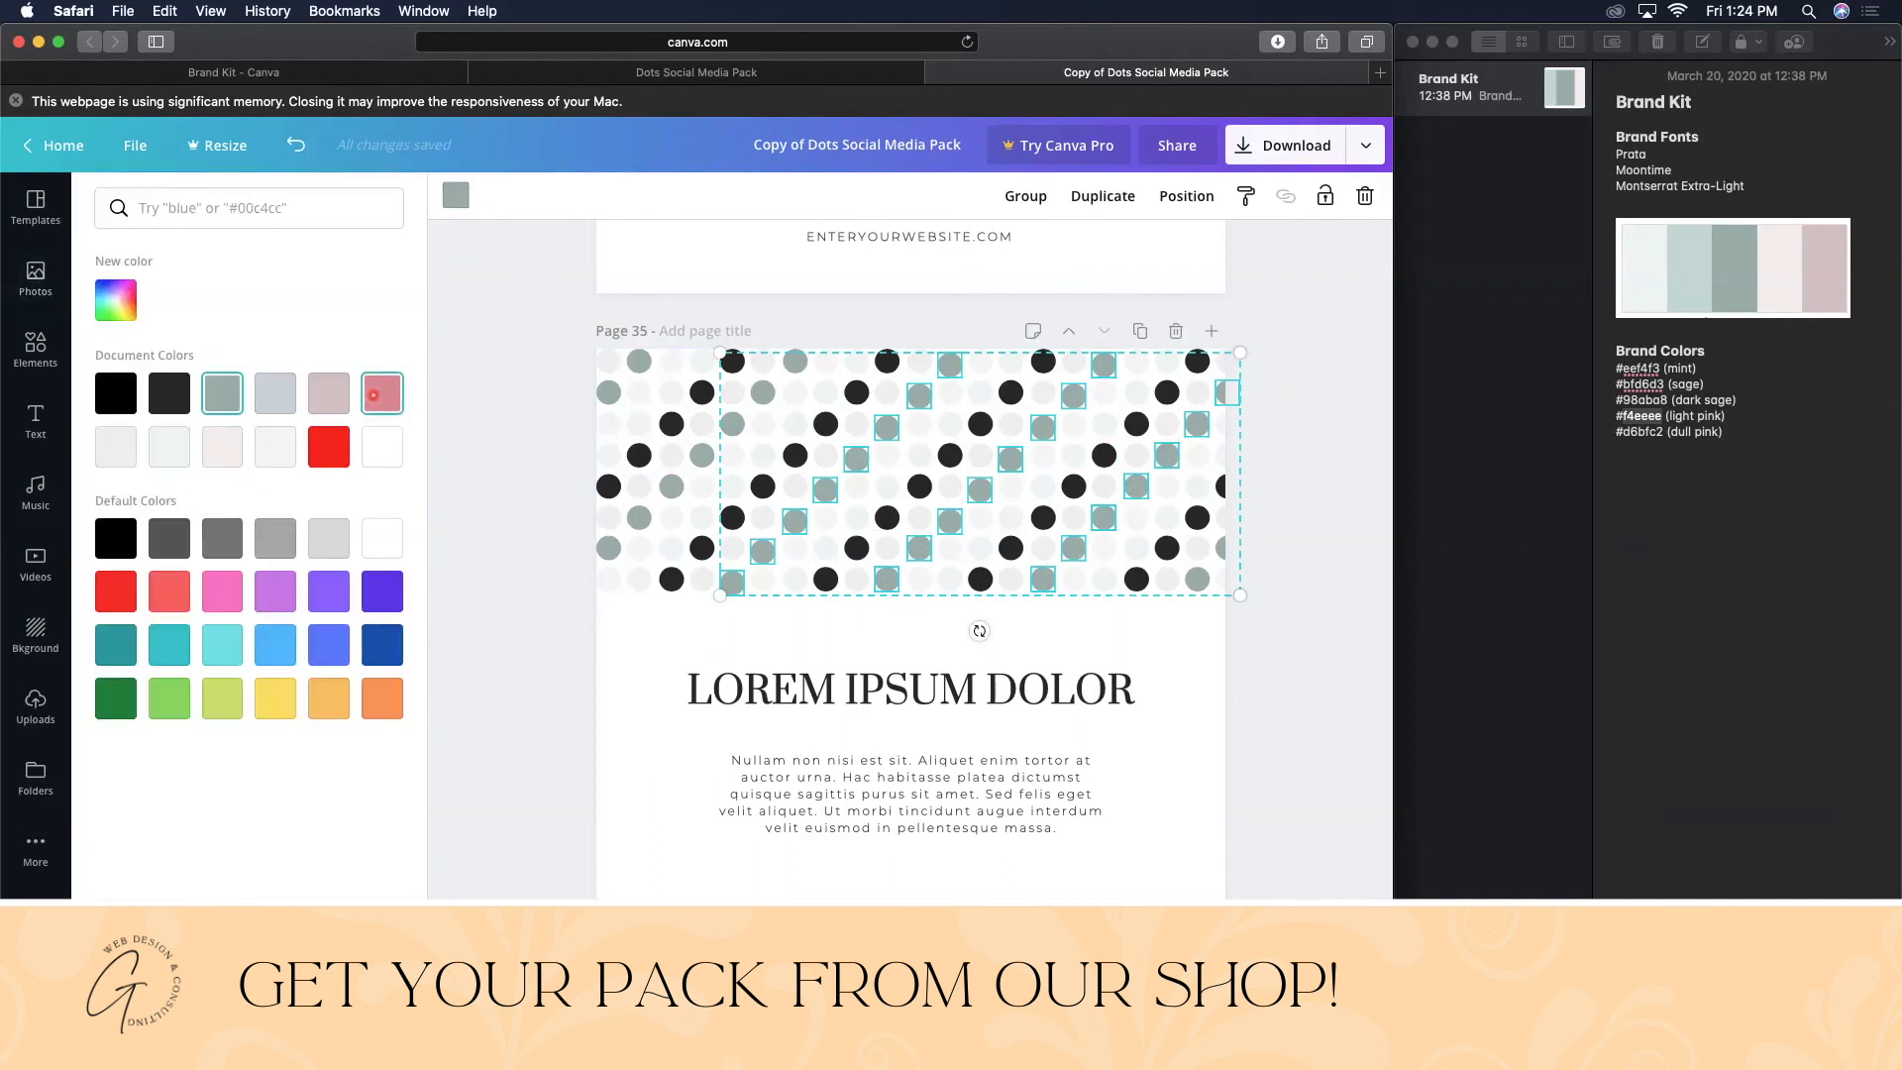
# - Turn the selected diagonal dots and one more grey dot the pink document colour
pyautogui.click(376, 394)
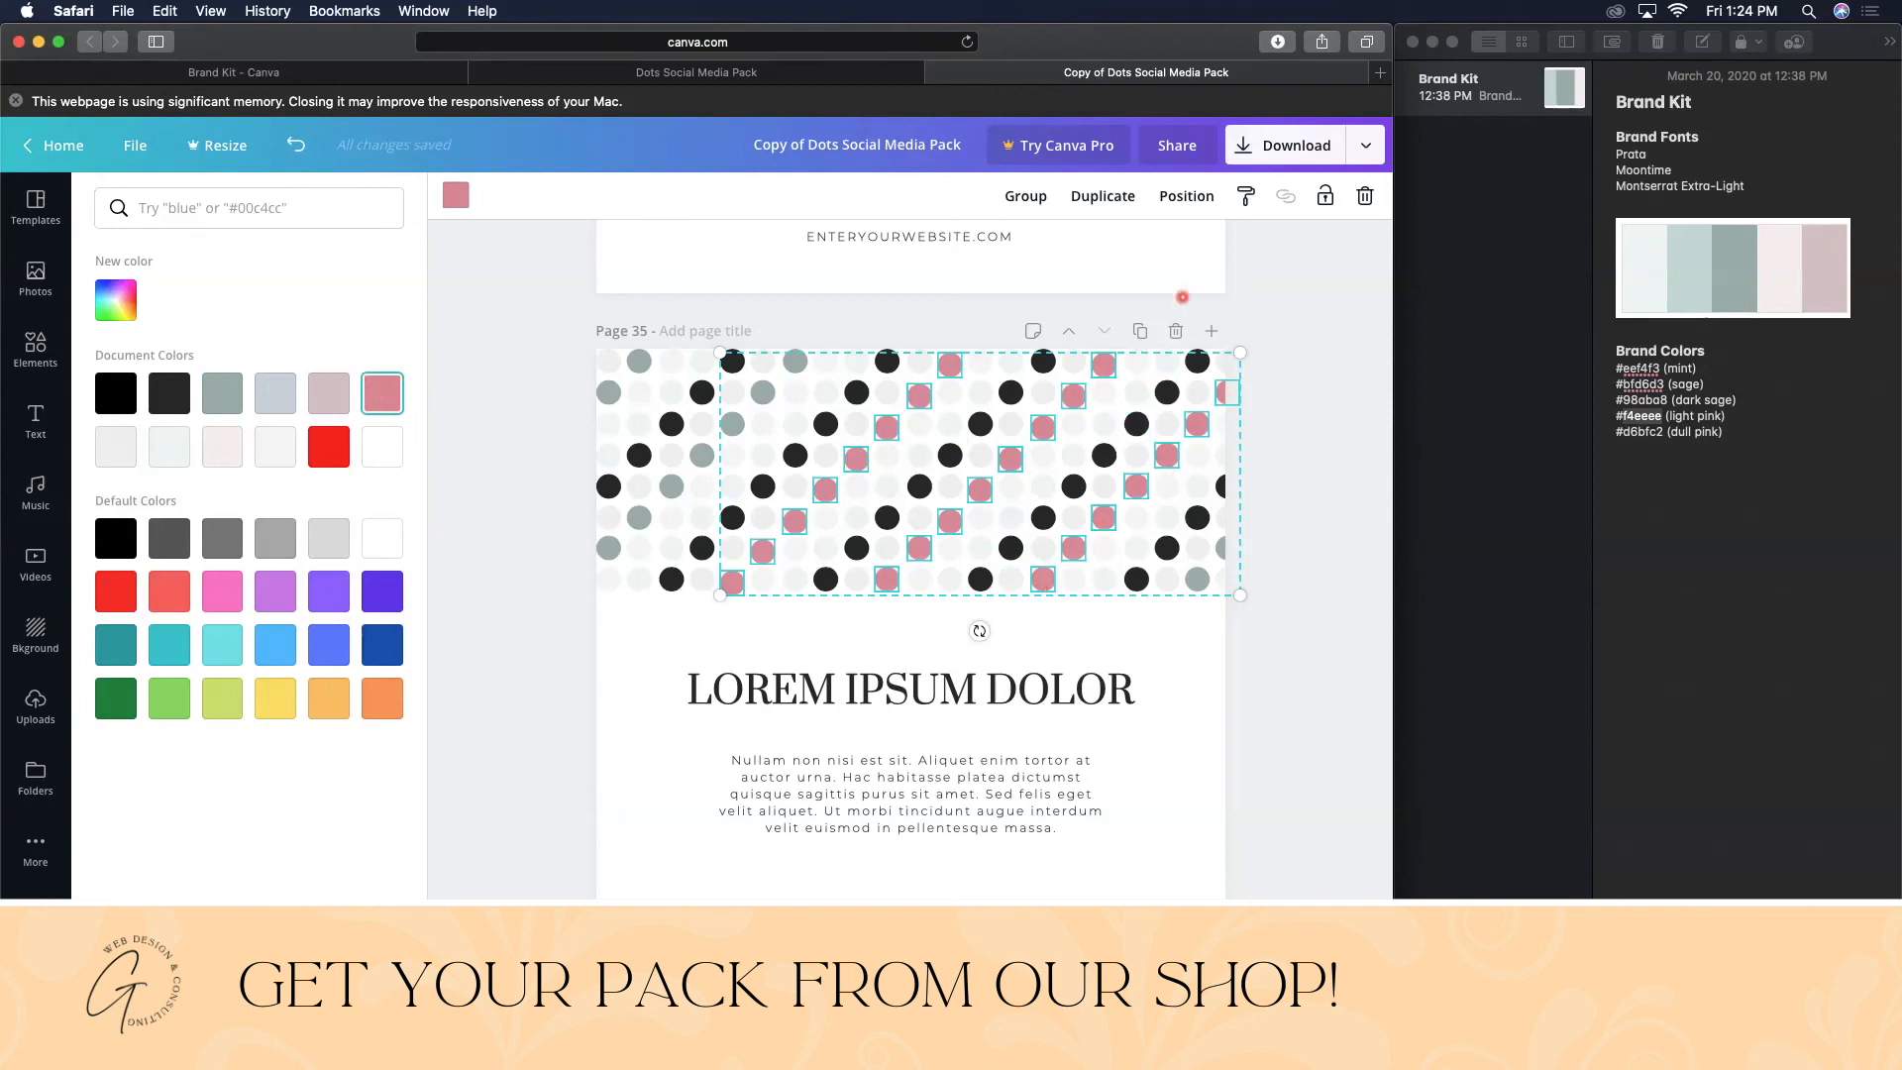
pyautogui.keyDown('shift'); pyautogui.click(1168, 495); pyautogui.keyUp('shift')
pyautogui.click(609, 548)
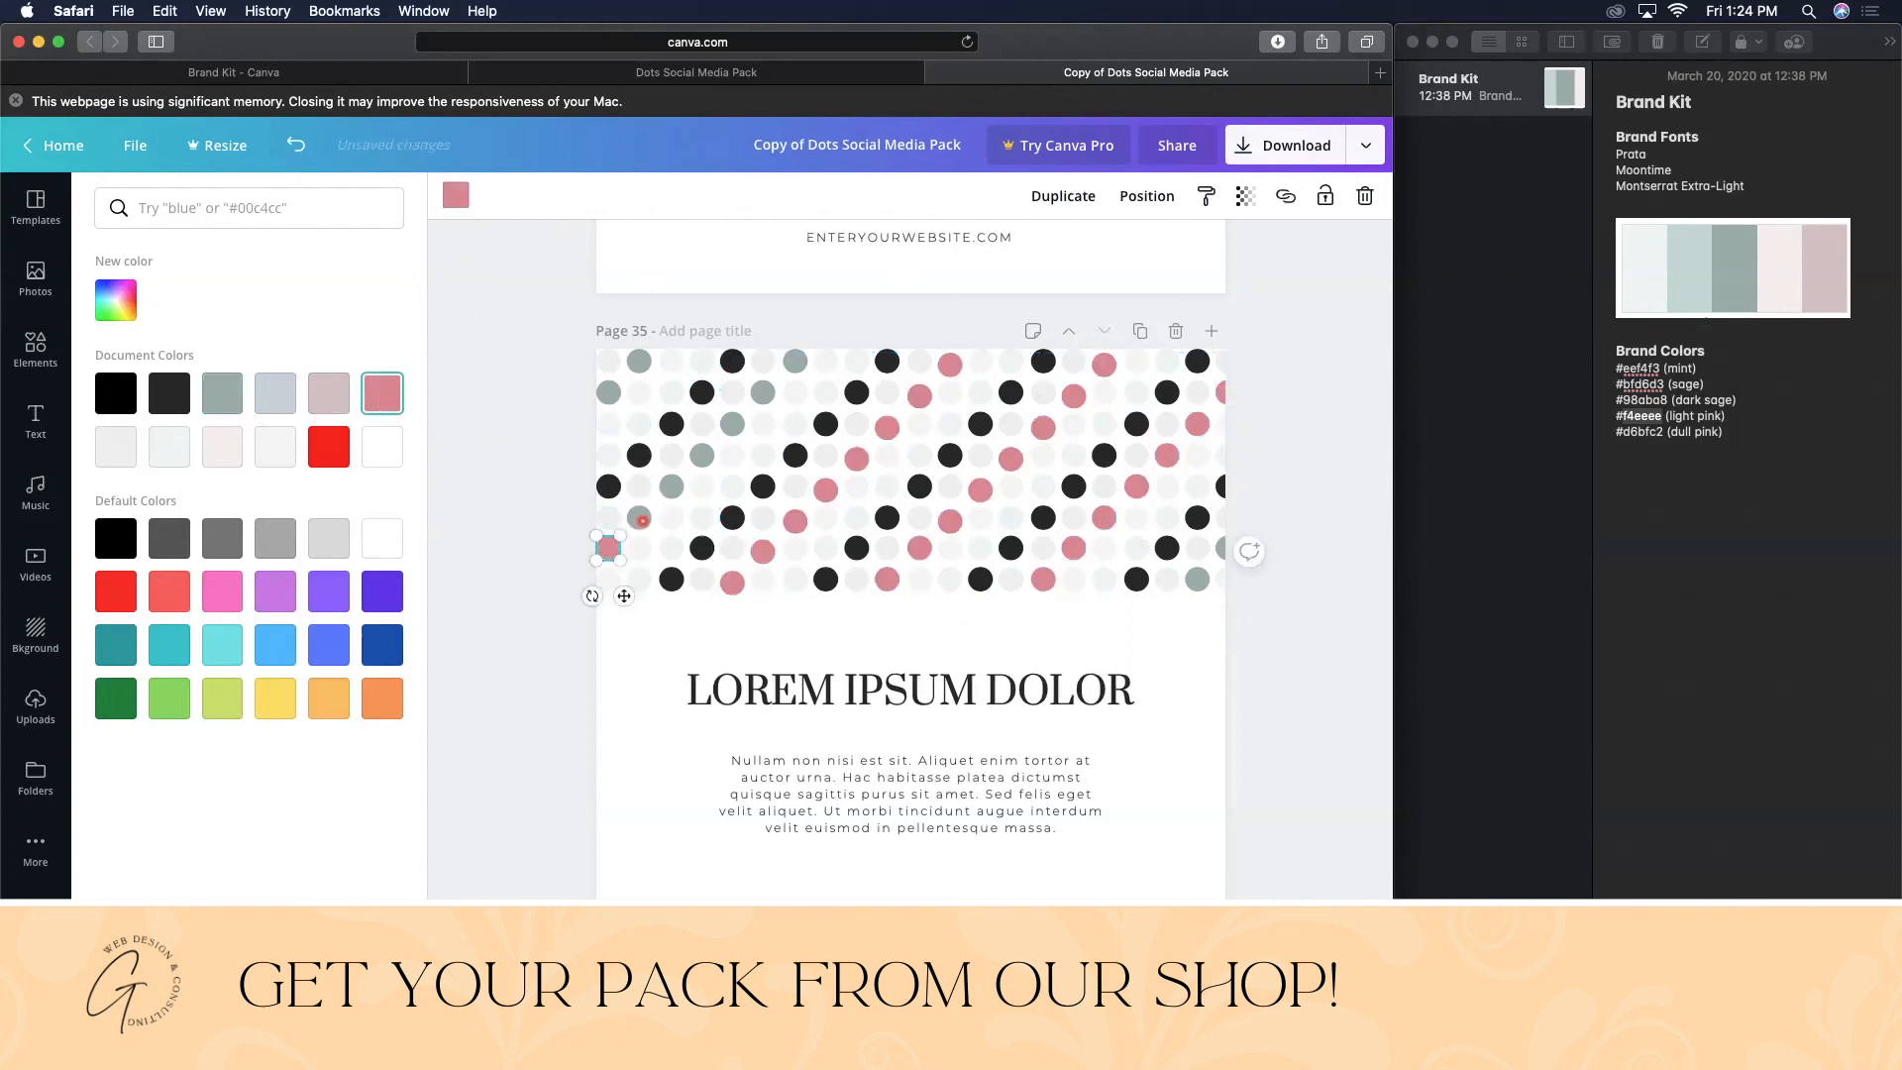
pyautogui.click(637, 521)
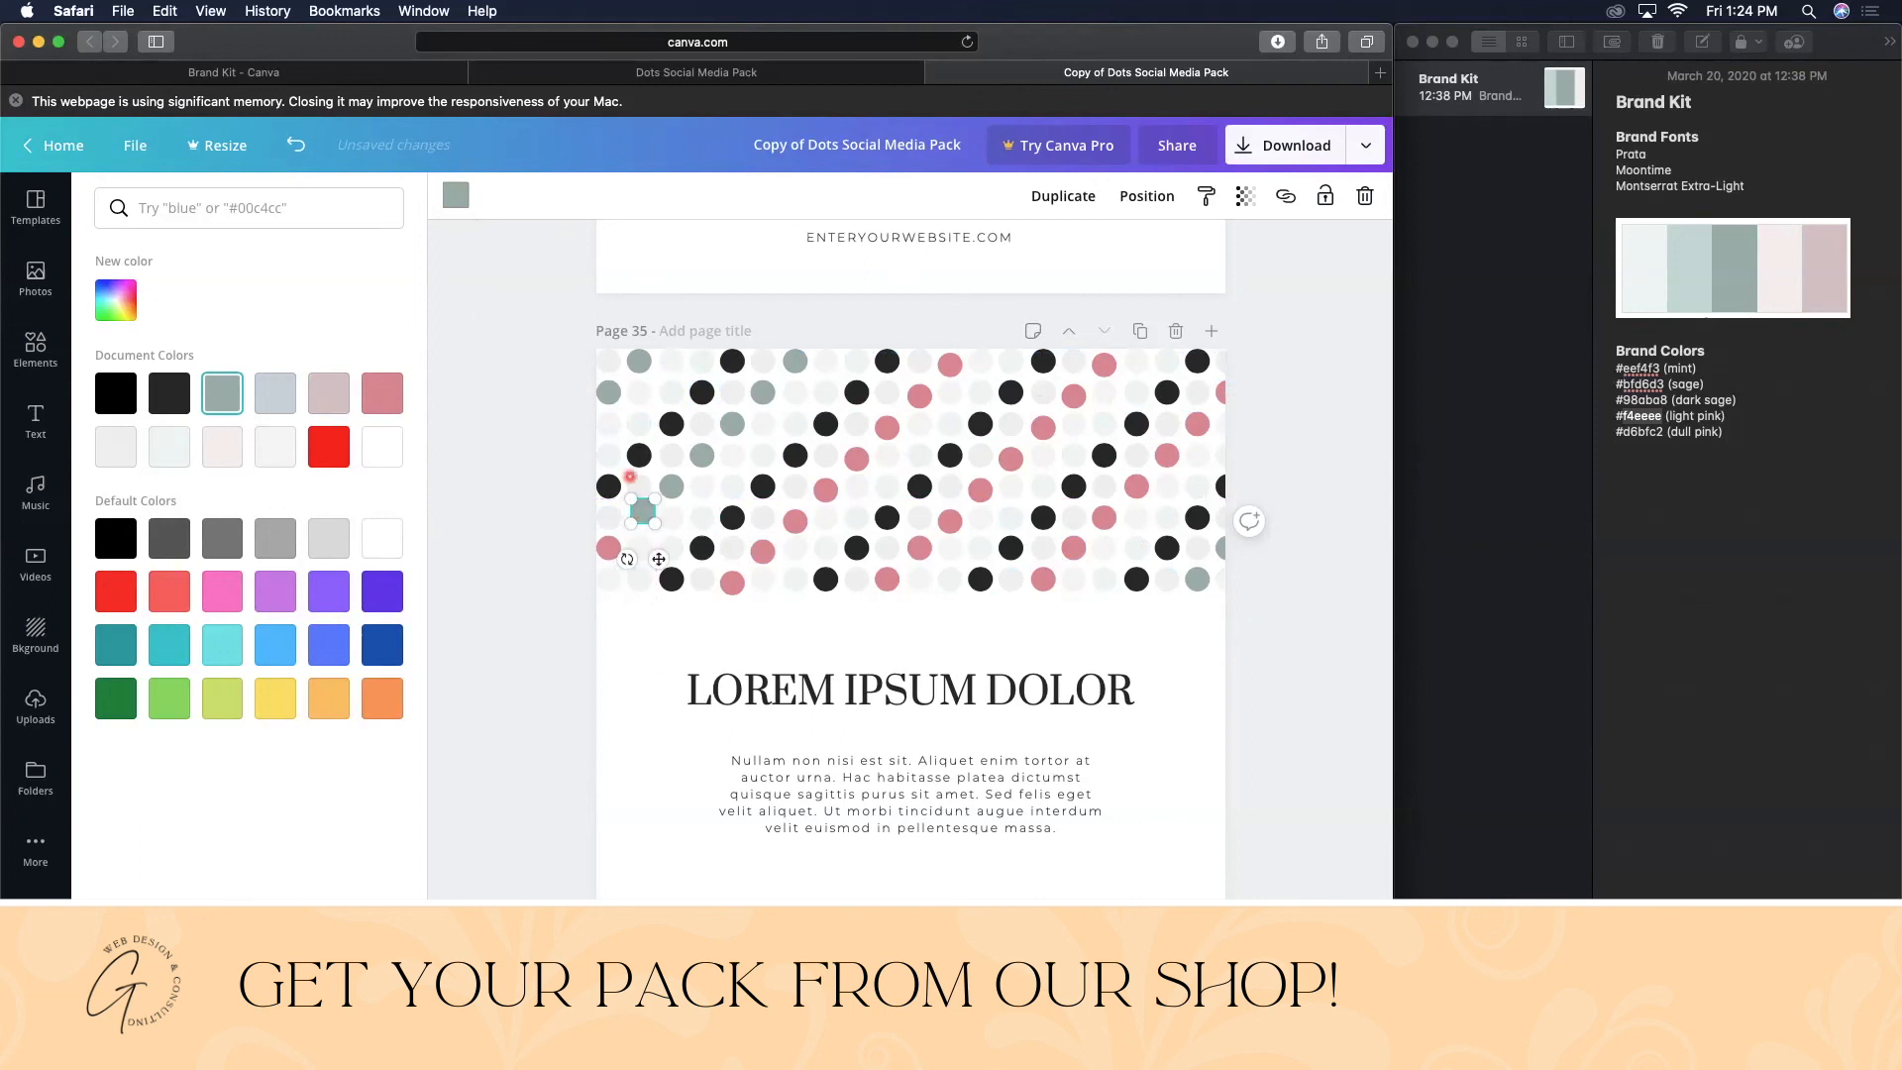
pyautogui.click(381, 394)
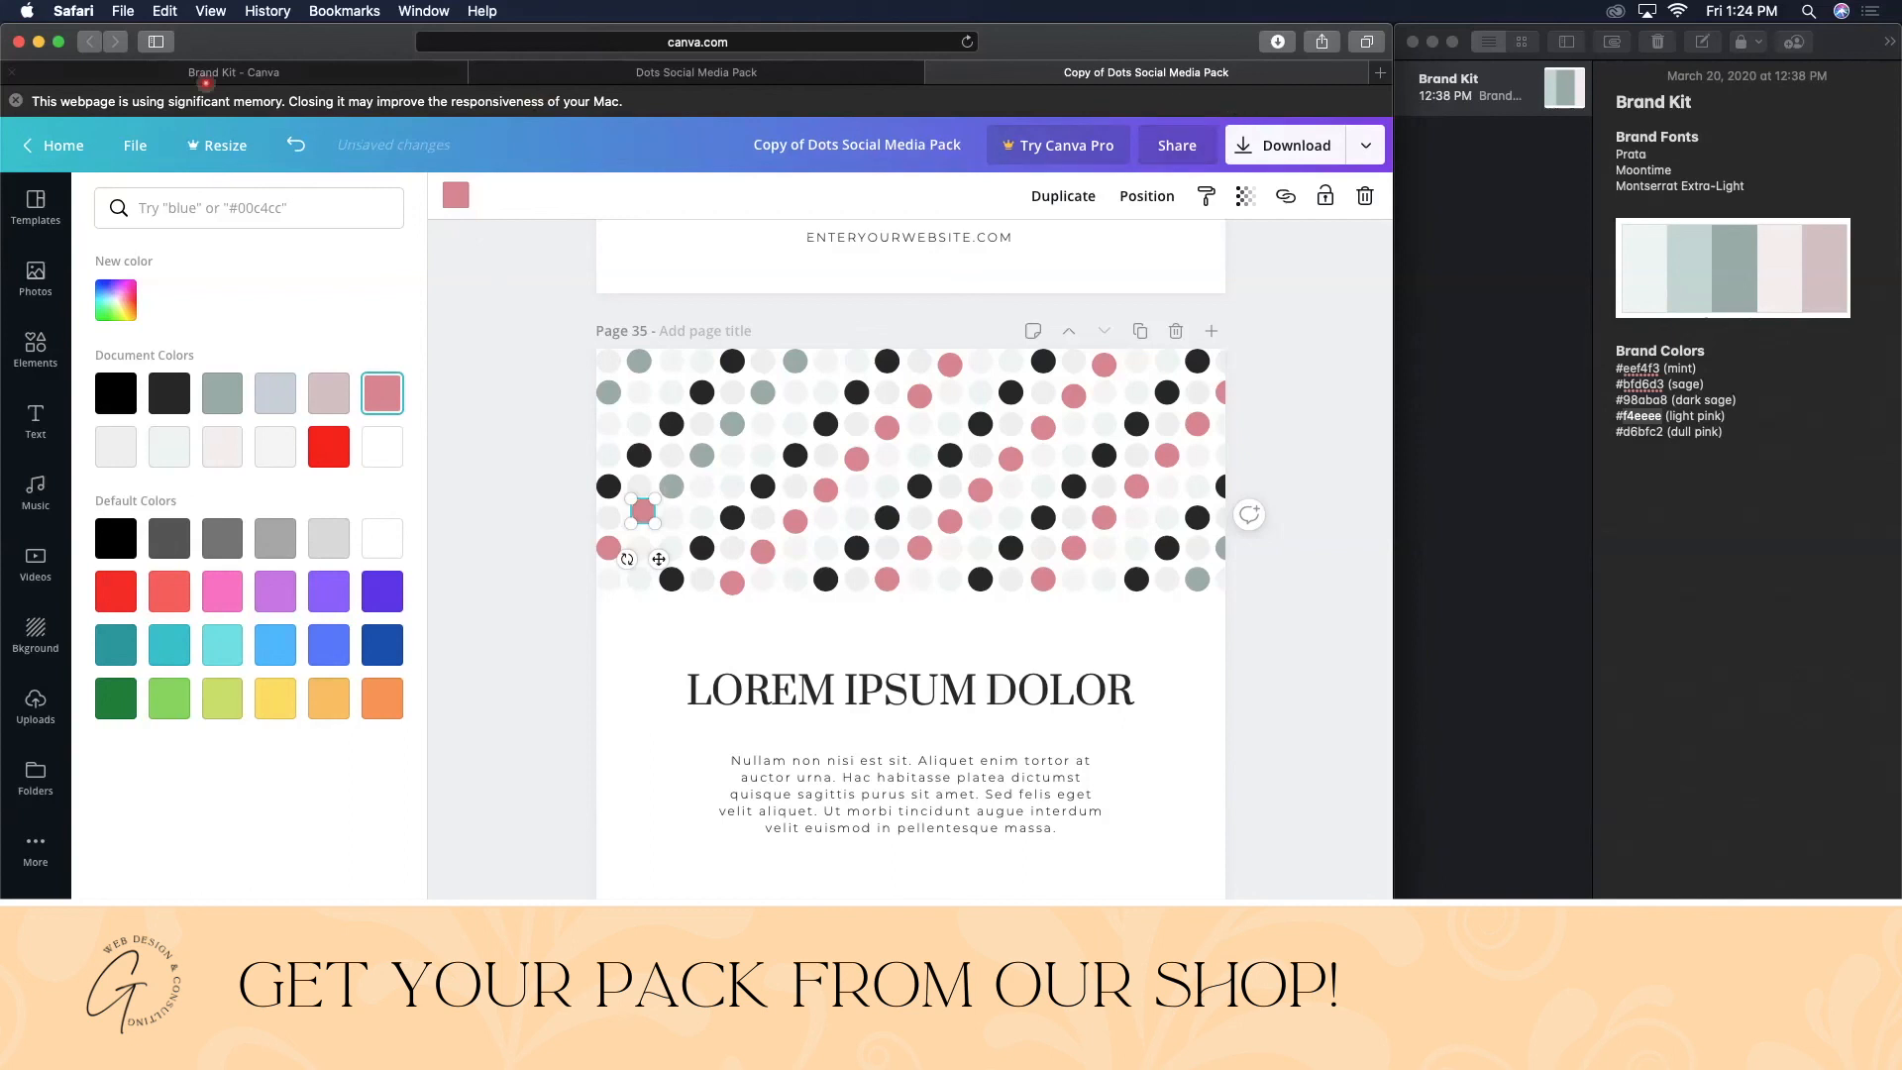
# - Dismiss the browser's memory warning and recolour four more individual sage dots pink
pyautogui.click(16, 101)
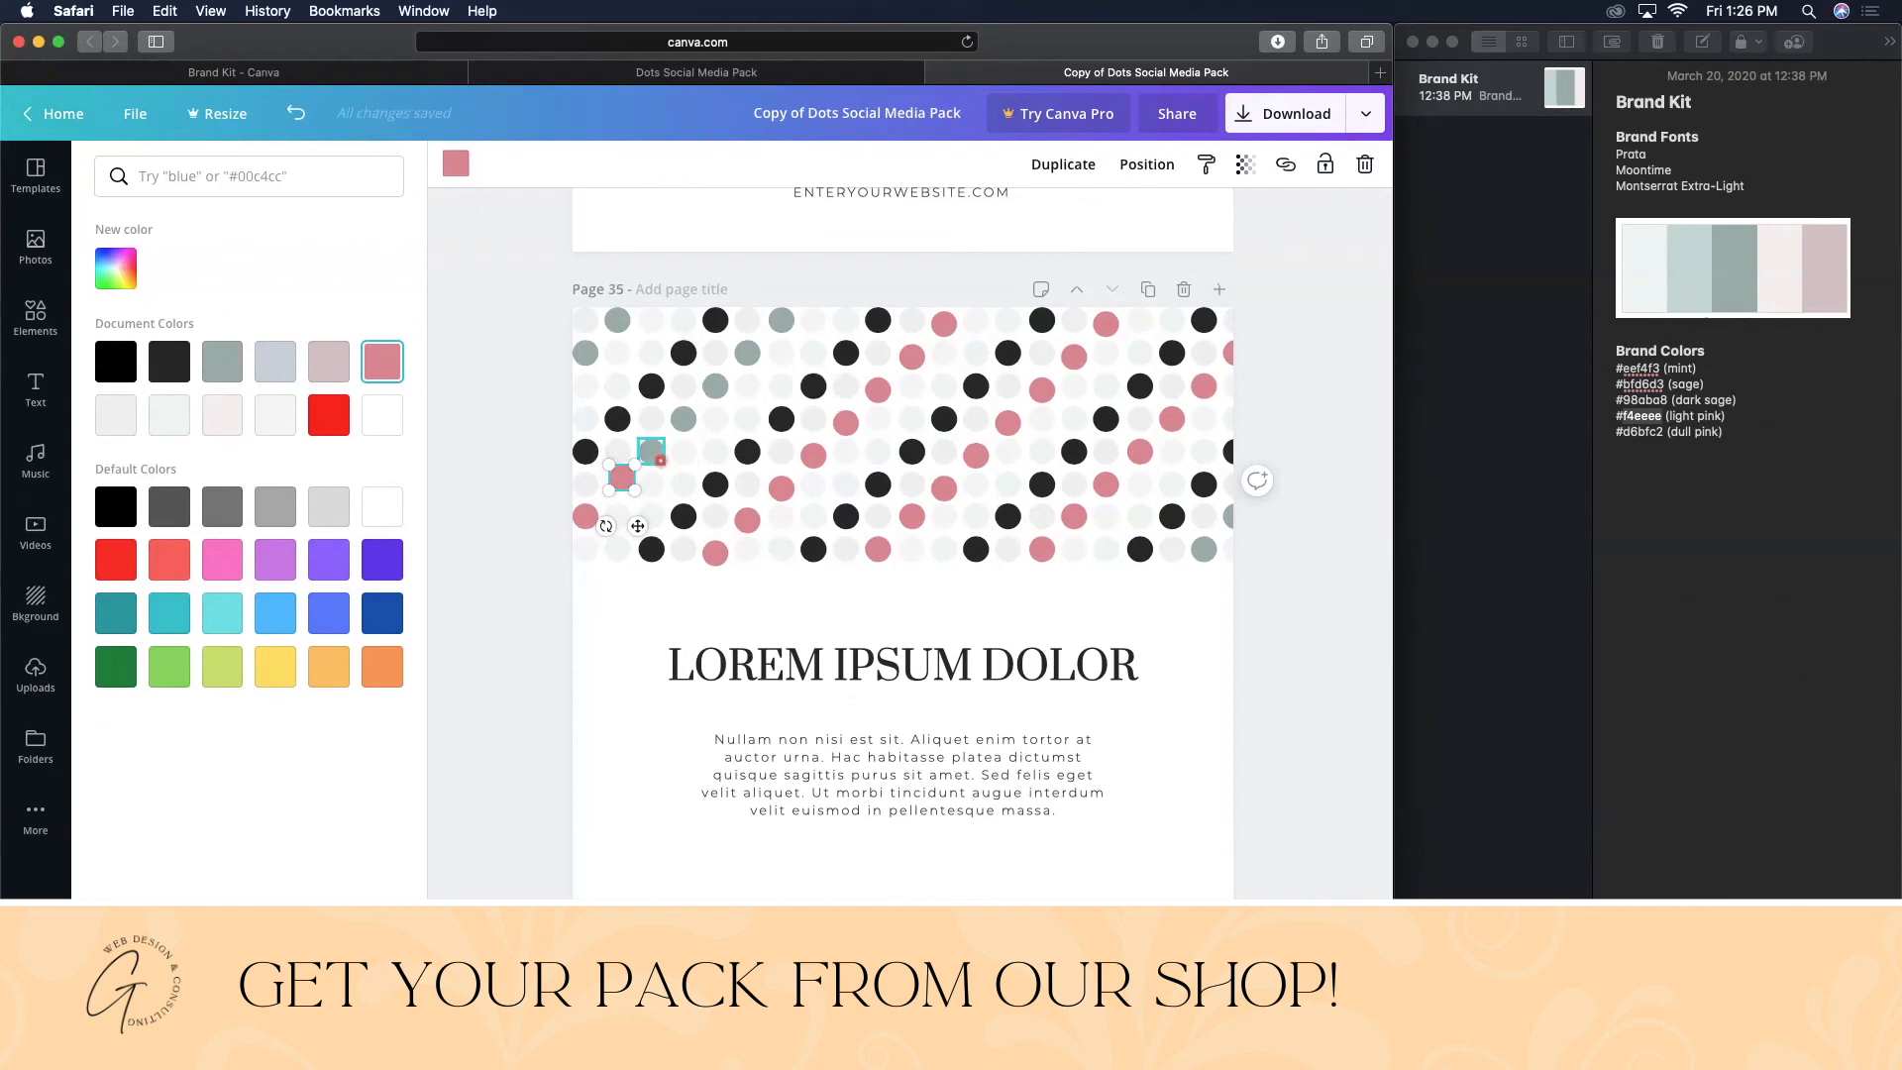
pyautogui.click(684, 418)
pyautogui.click(365, 363)
pyautogui.click(650, 451)
pyautogui.scroll(-5, 655, 463)
pyautogui.scroll(5, 655, 462)
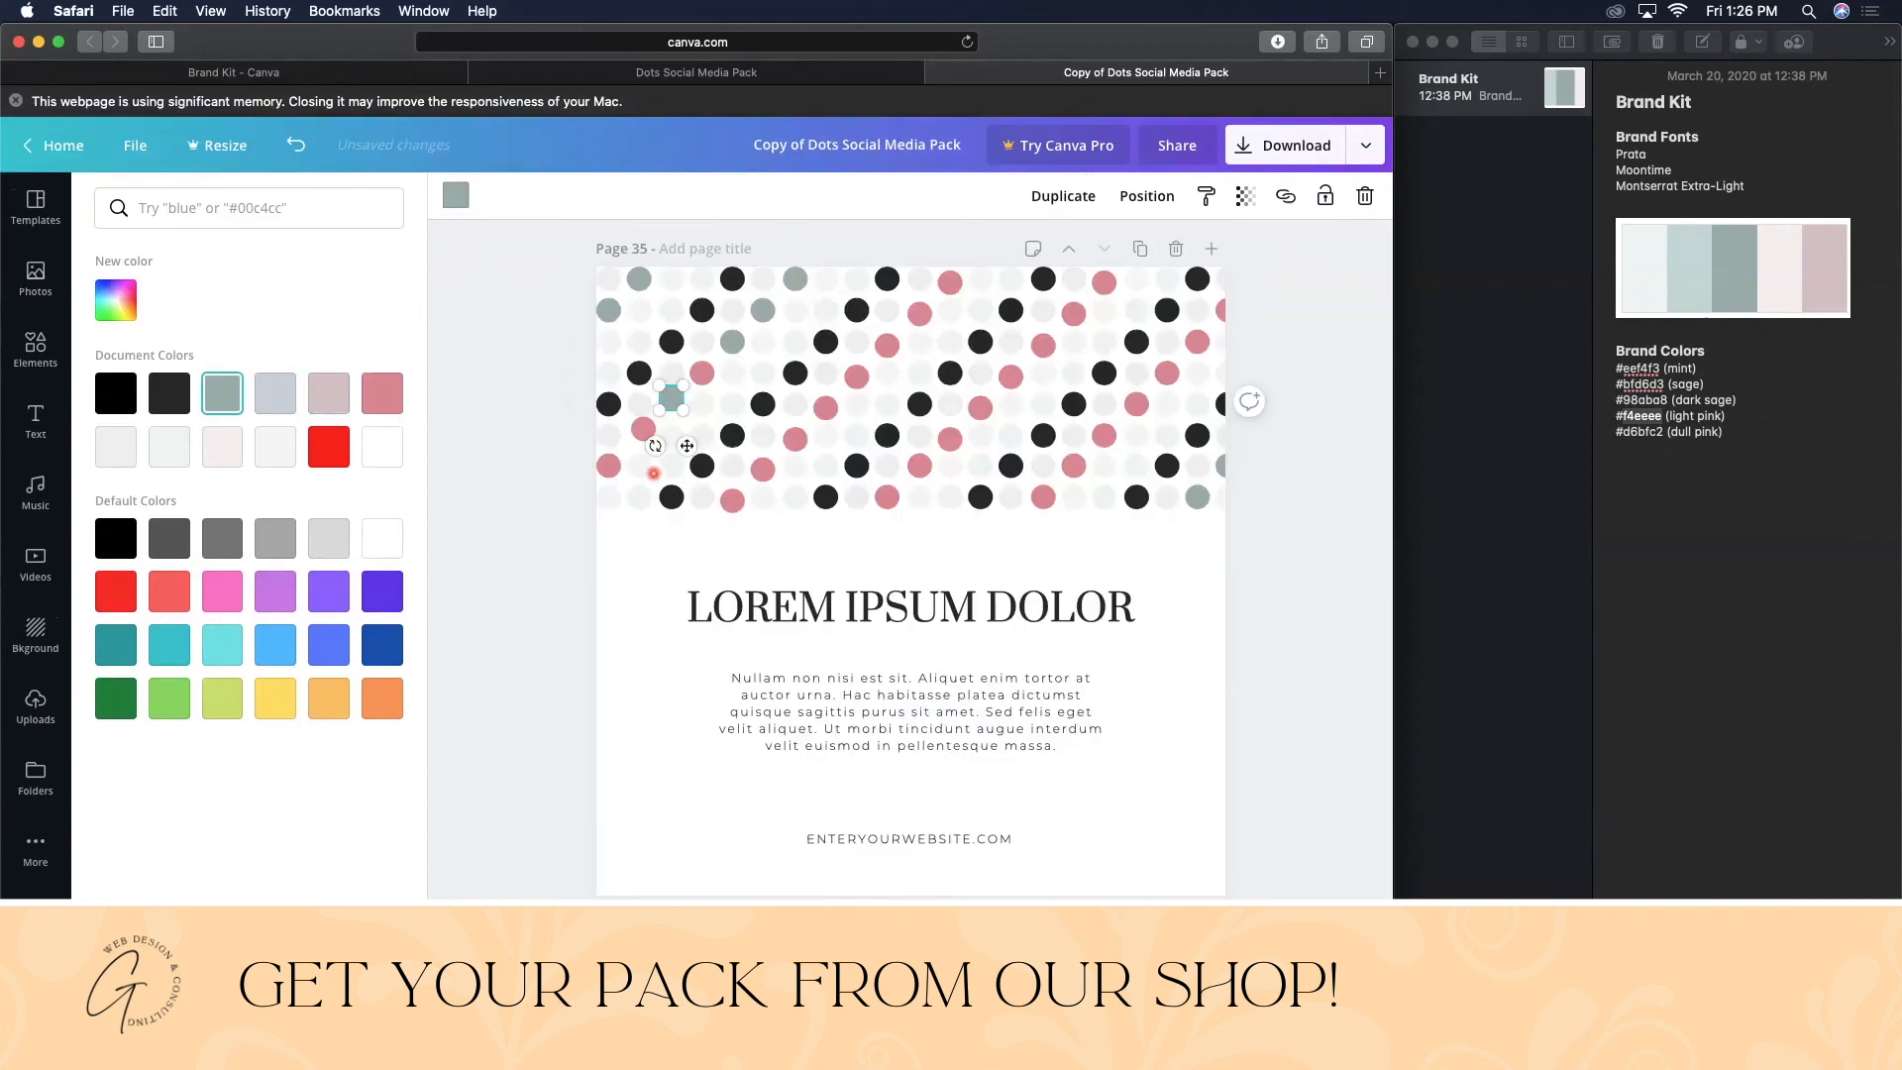
pyautogui.click(382, 392)
pyautogui.click(725, 339)
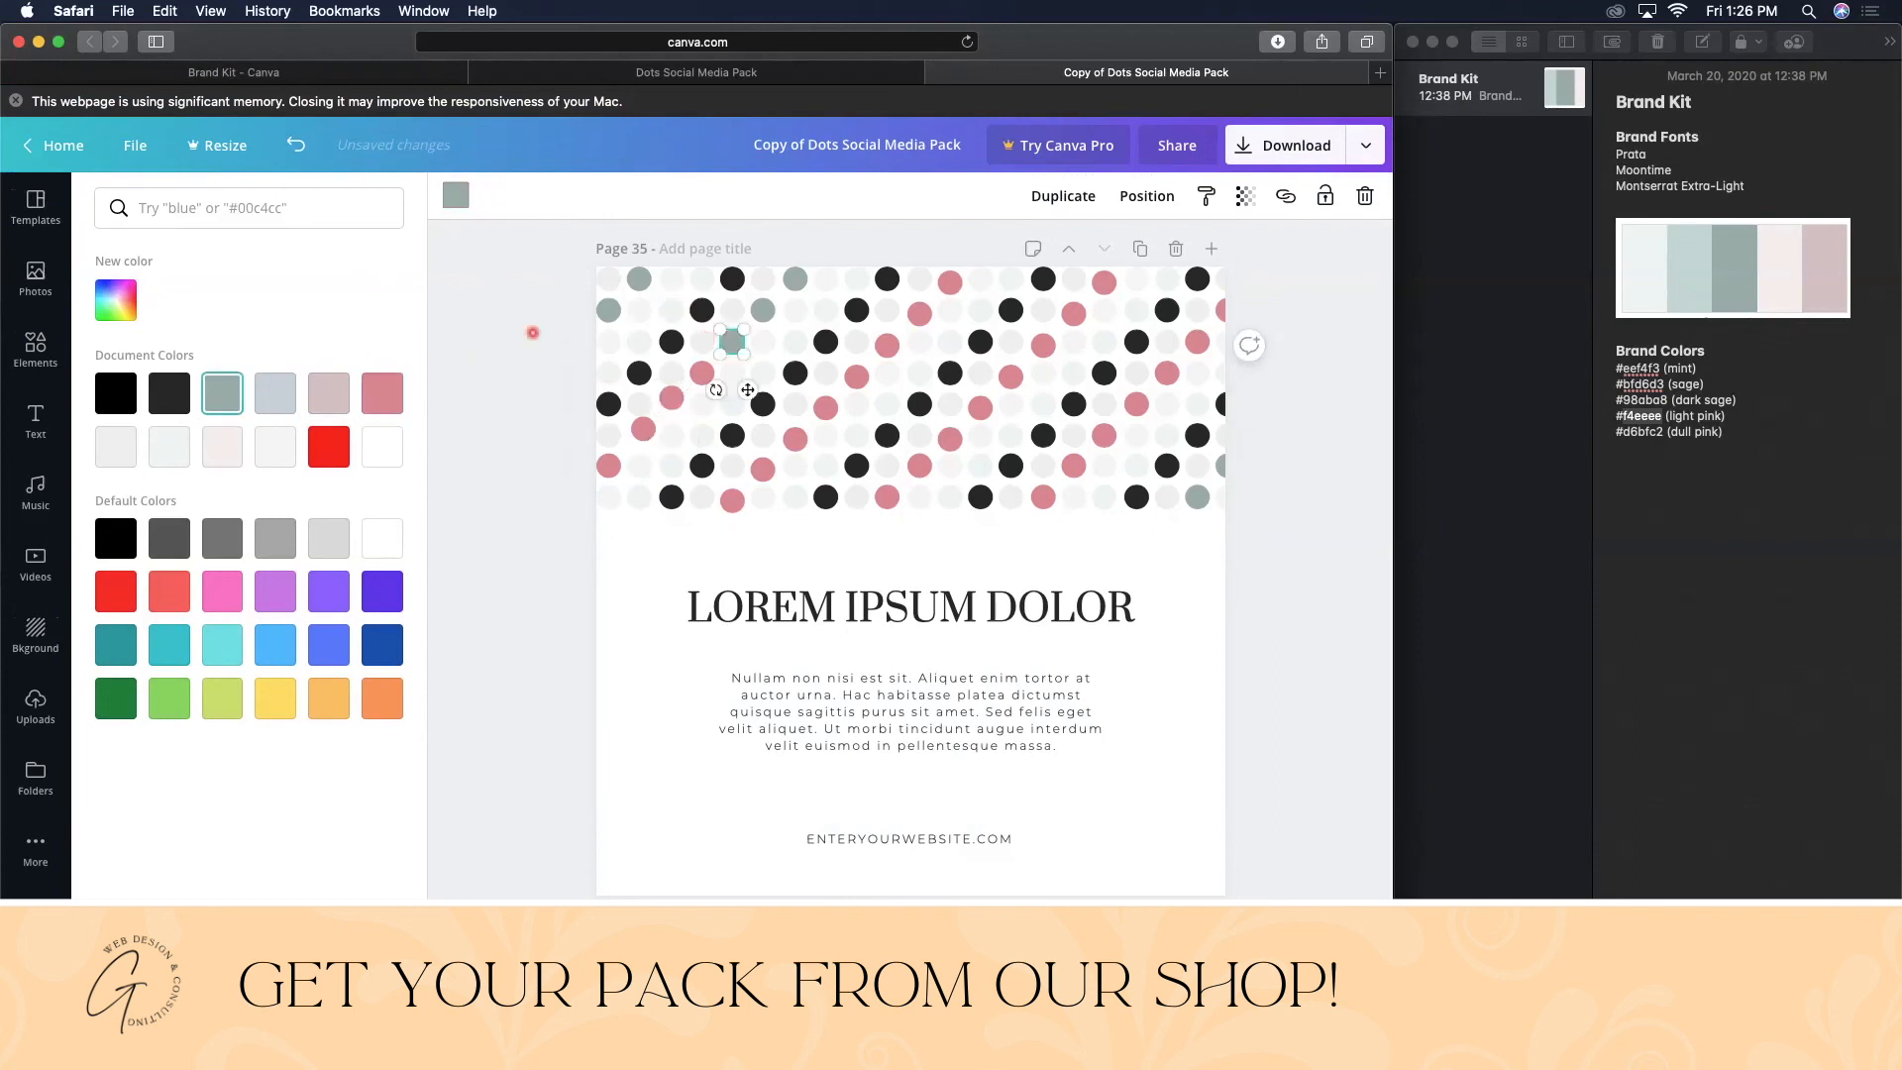
pyautogui.click(381, 393)
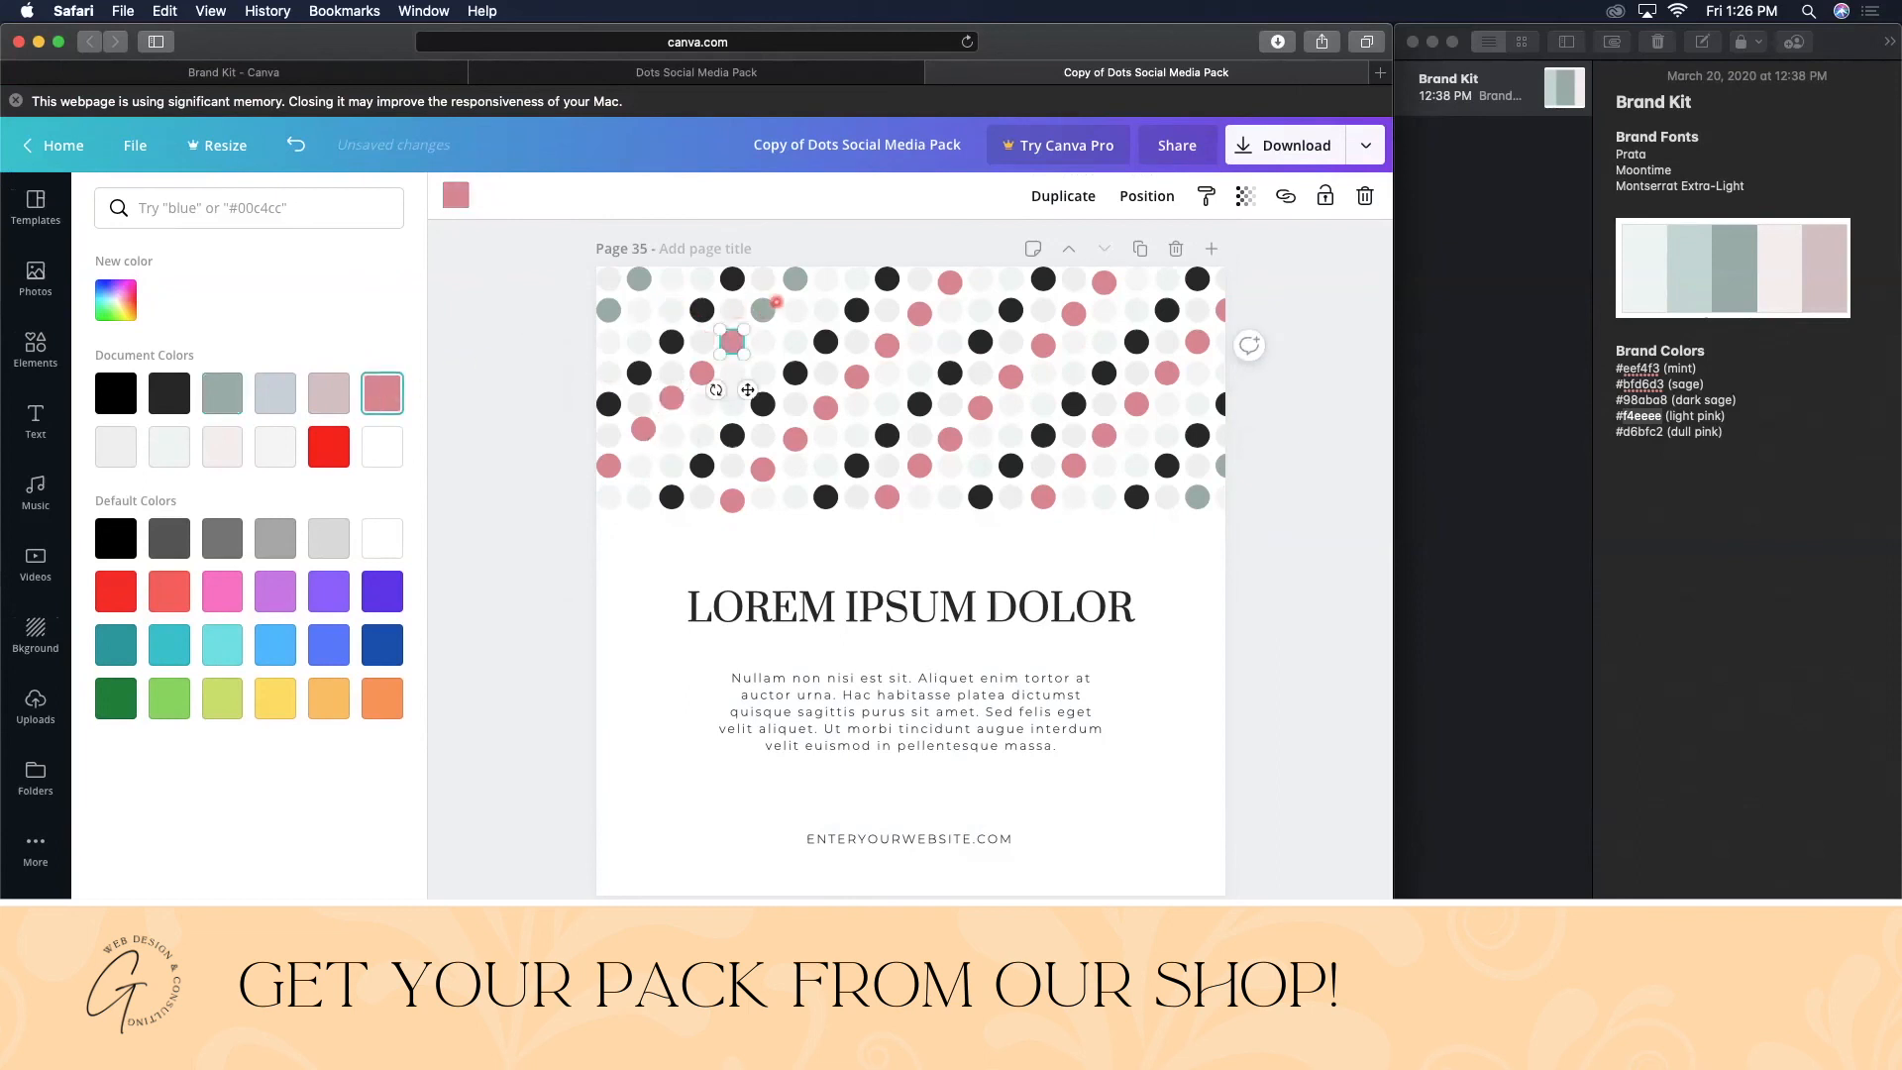
pyautogui.click(761, 311)
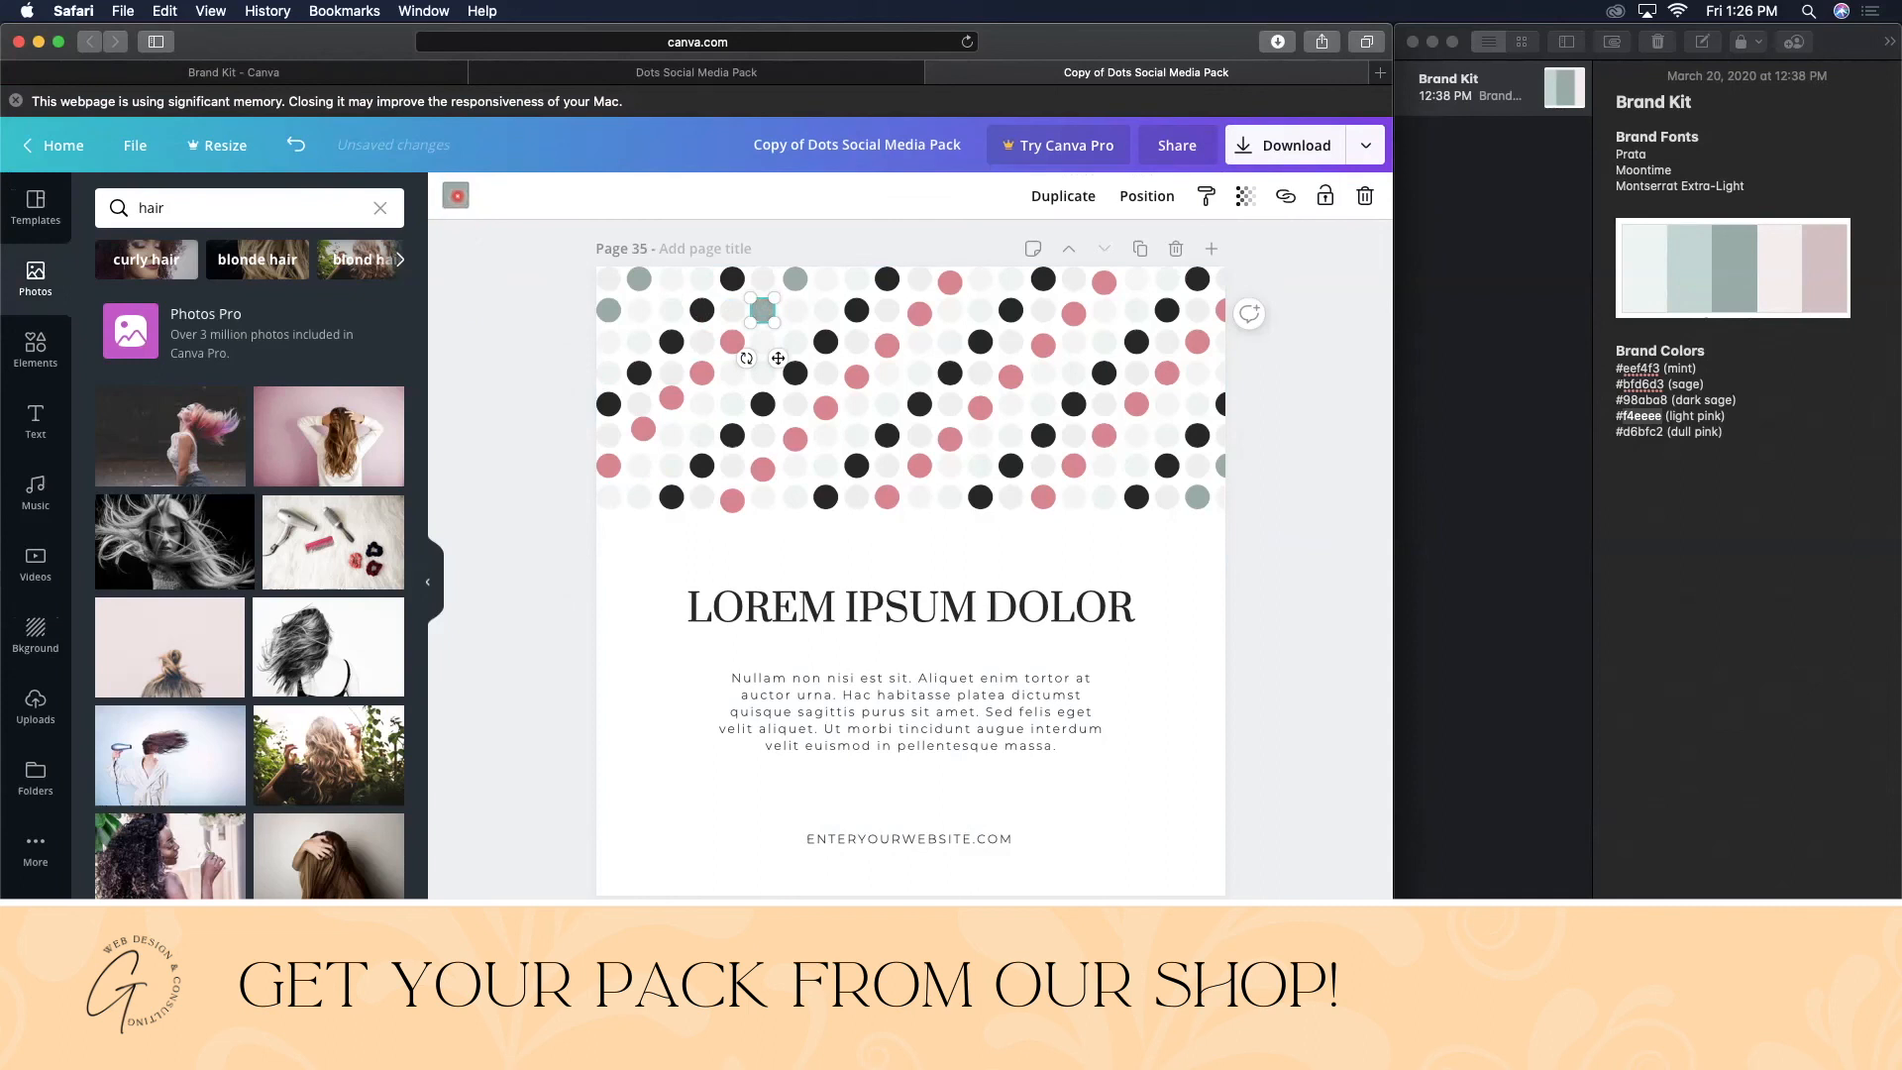
pyautogui.click(455, 195)
pyautogui.click(398, 404)
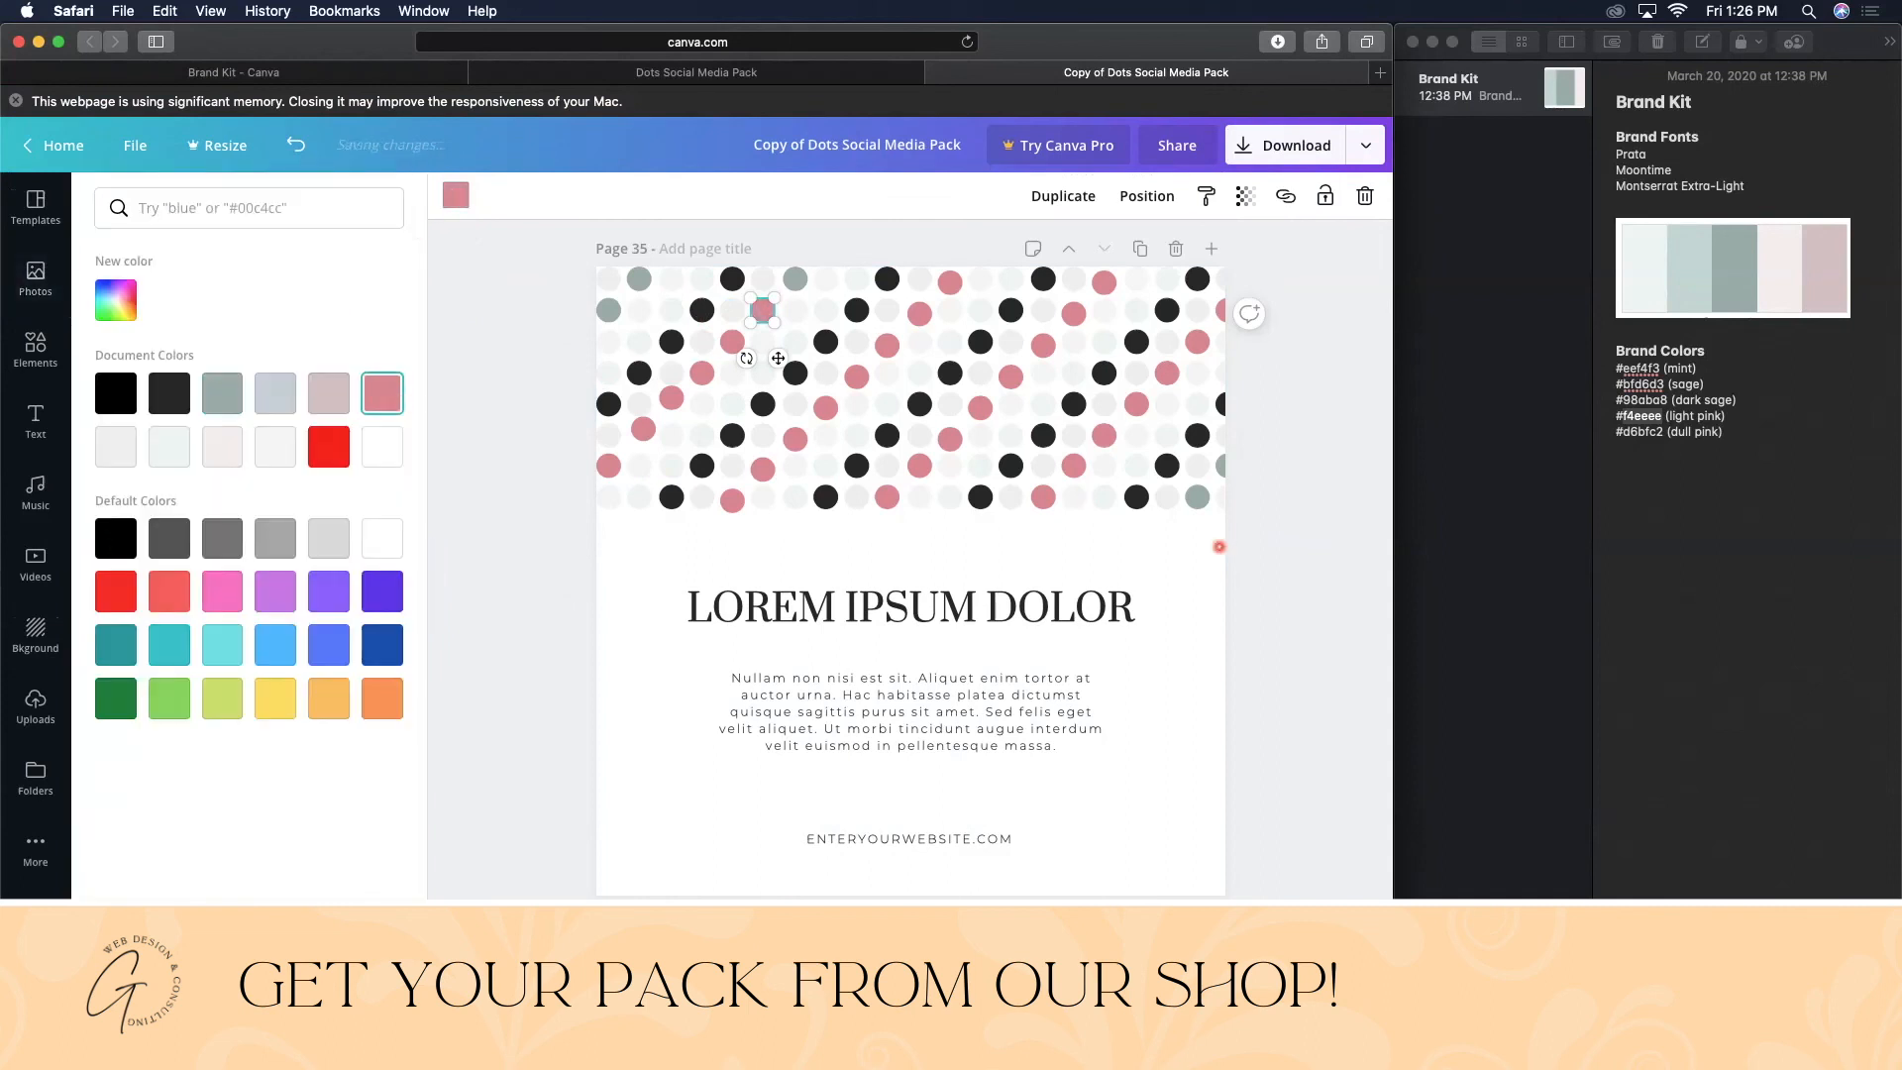
pyautogui.click(1204, 606)
pyautogui.scroll(3, 1203, 600)
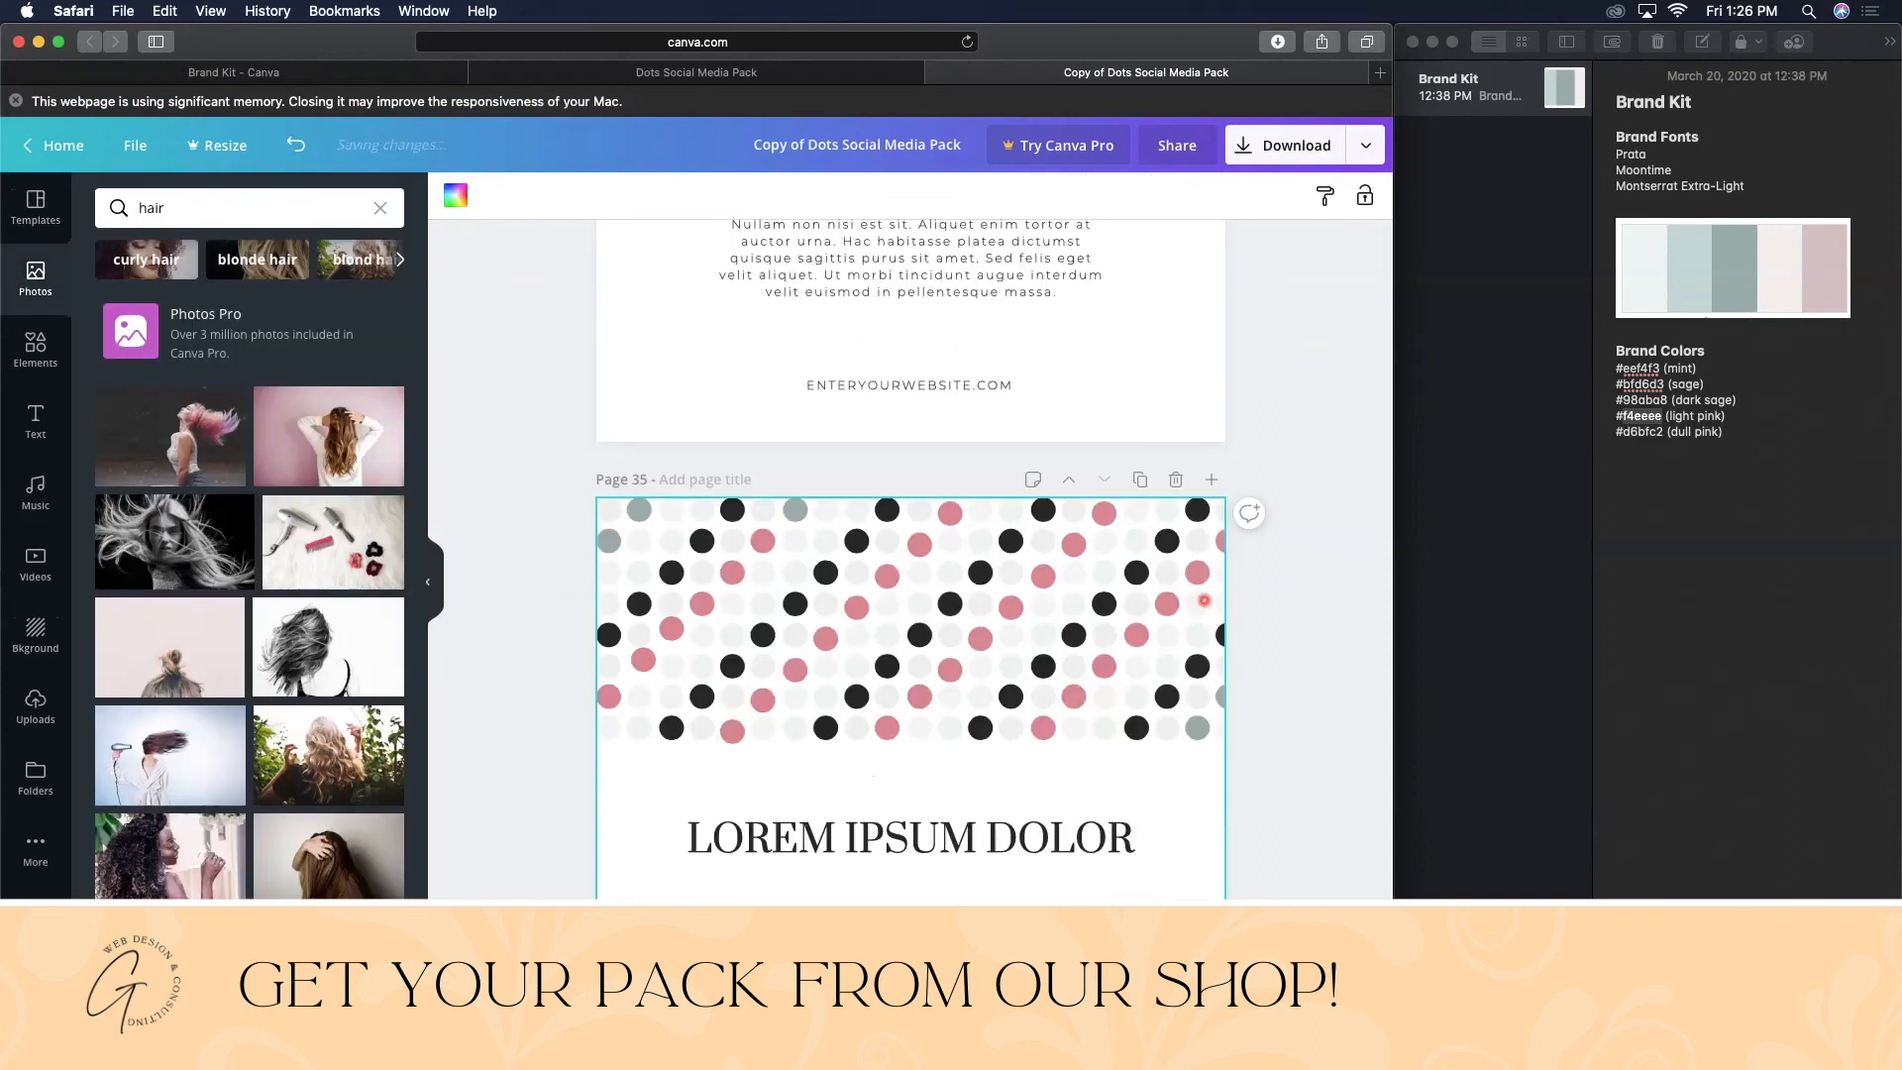
pyautogui.scroll(5, 1203, 600)
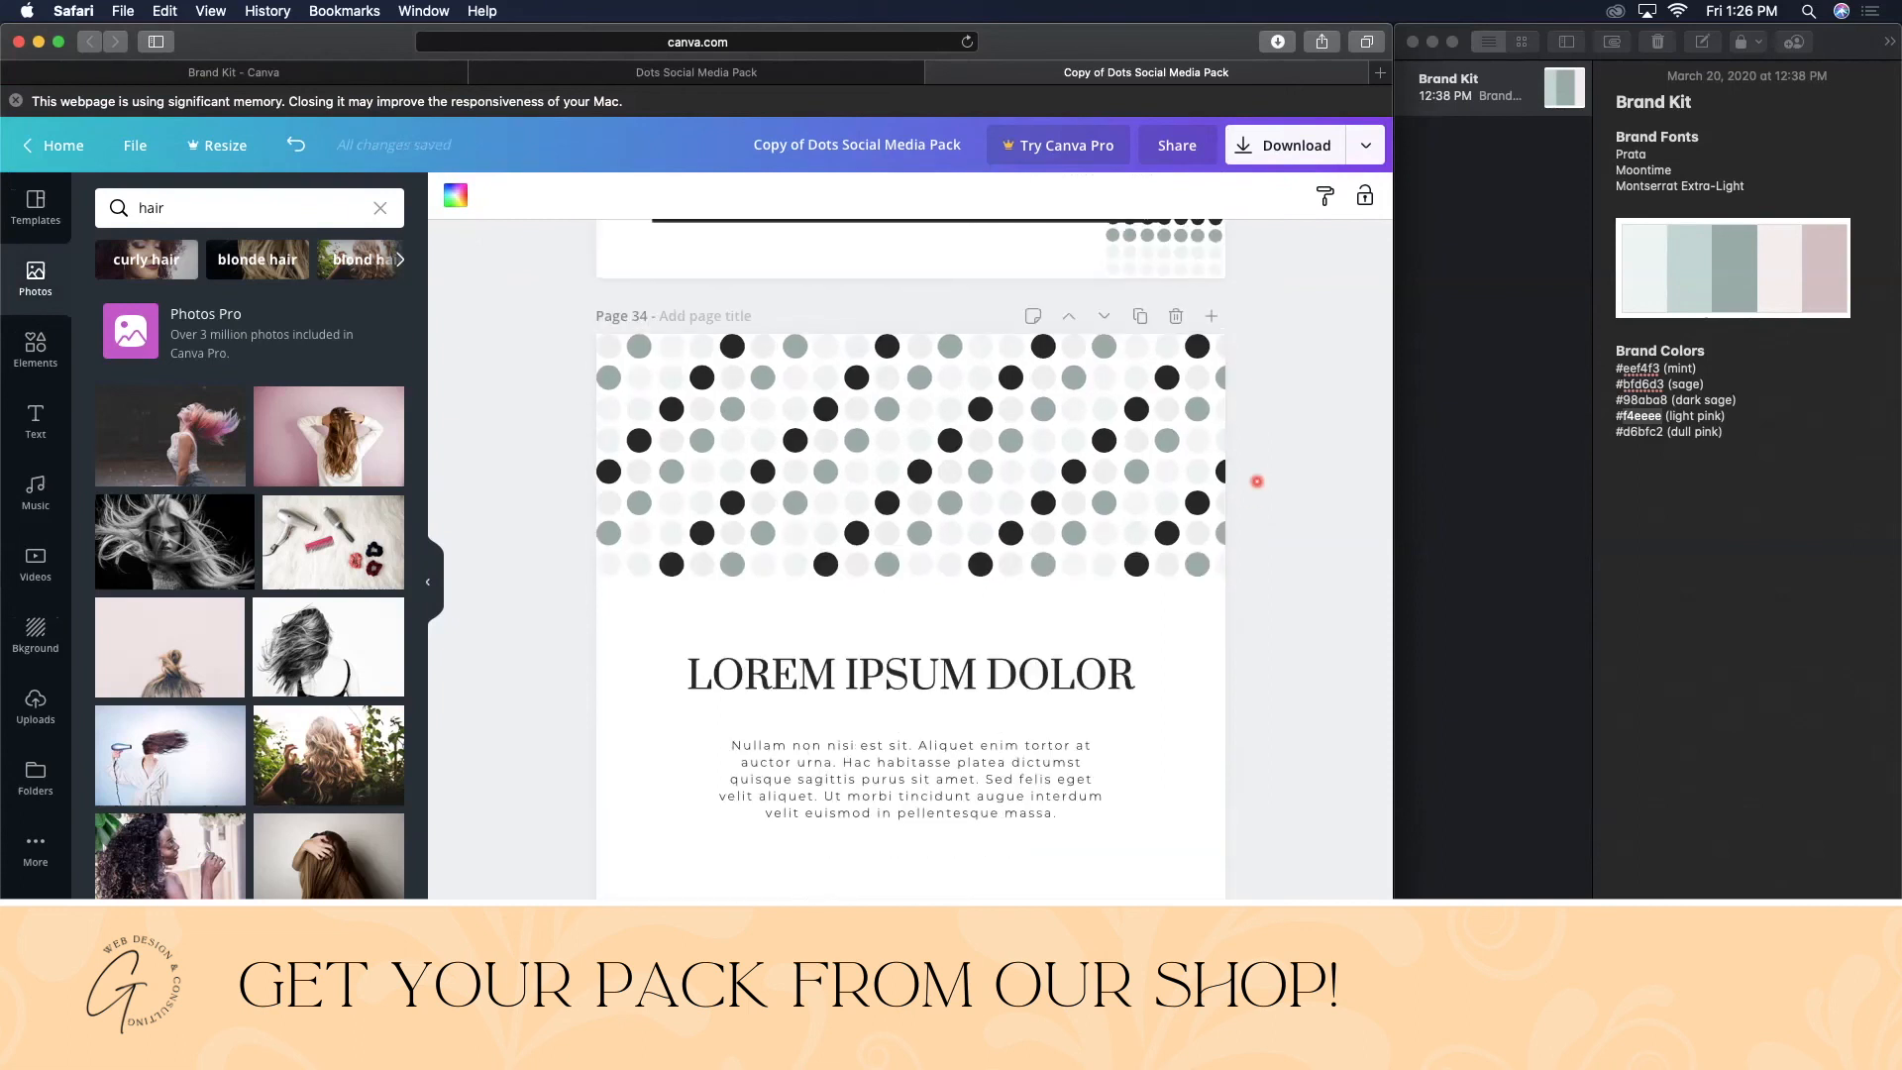
pyautogui.click(644, 72)
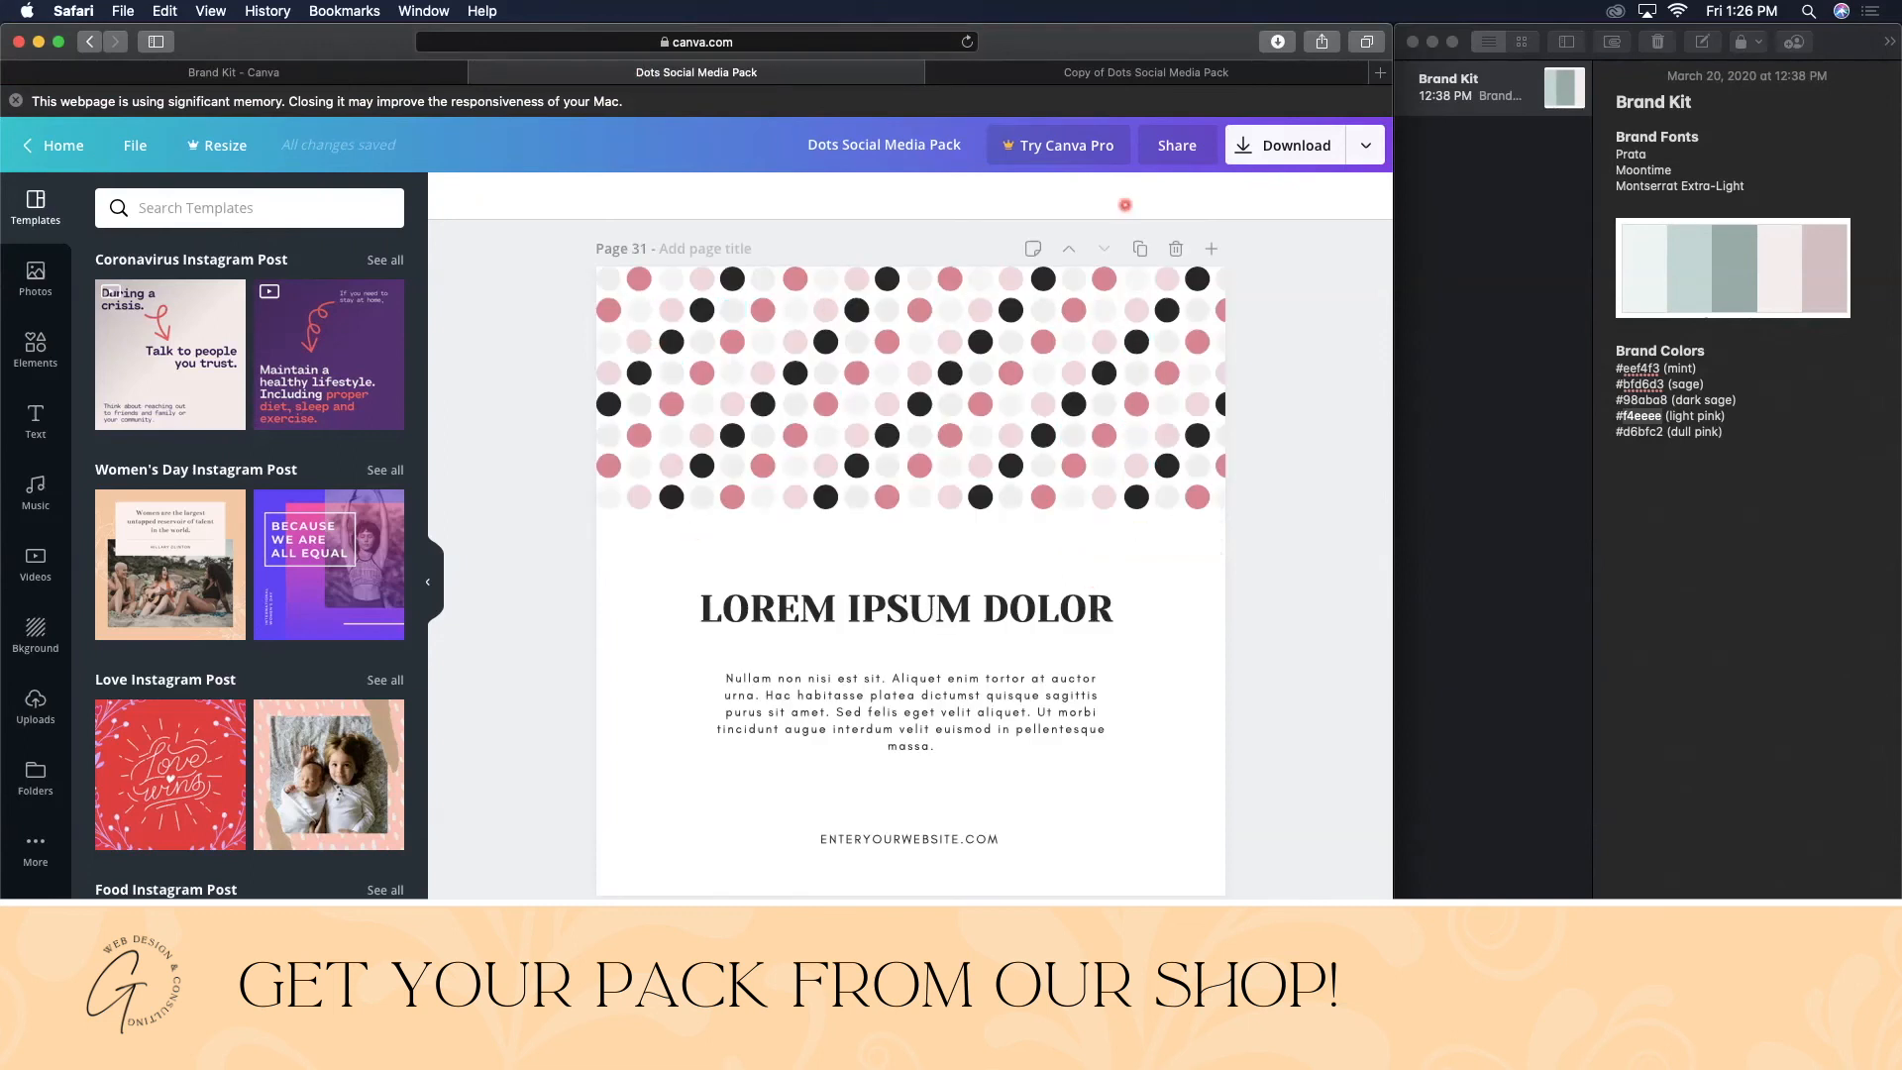
pyautogui.click(1148, 71)
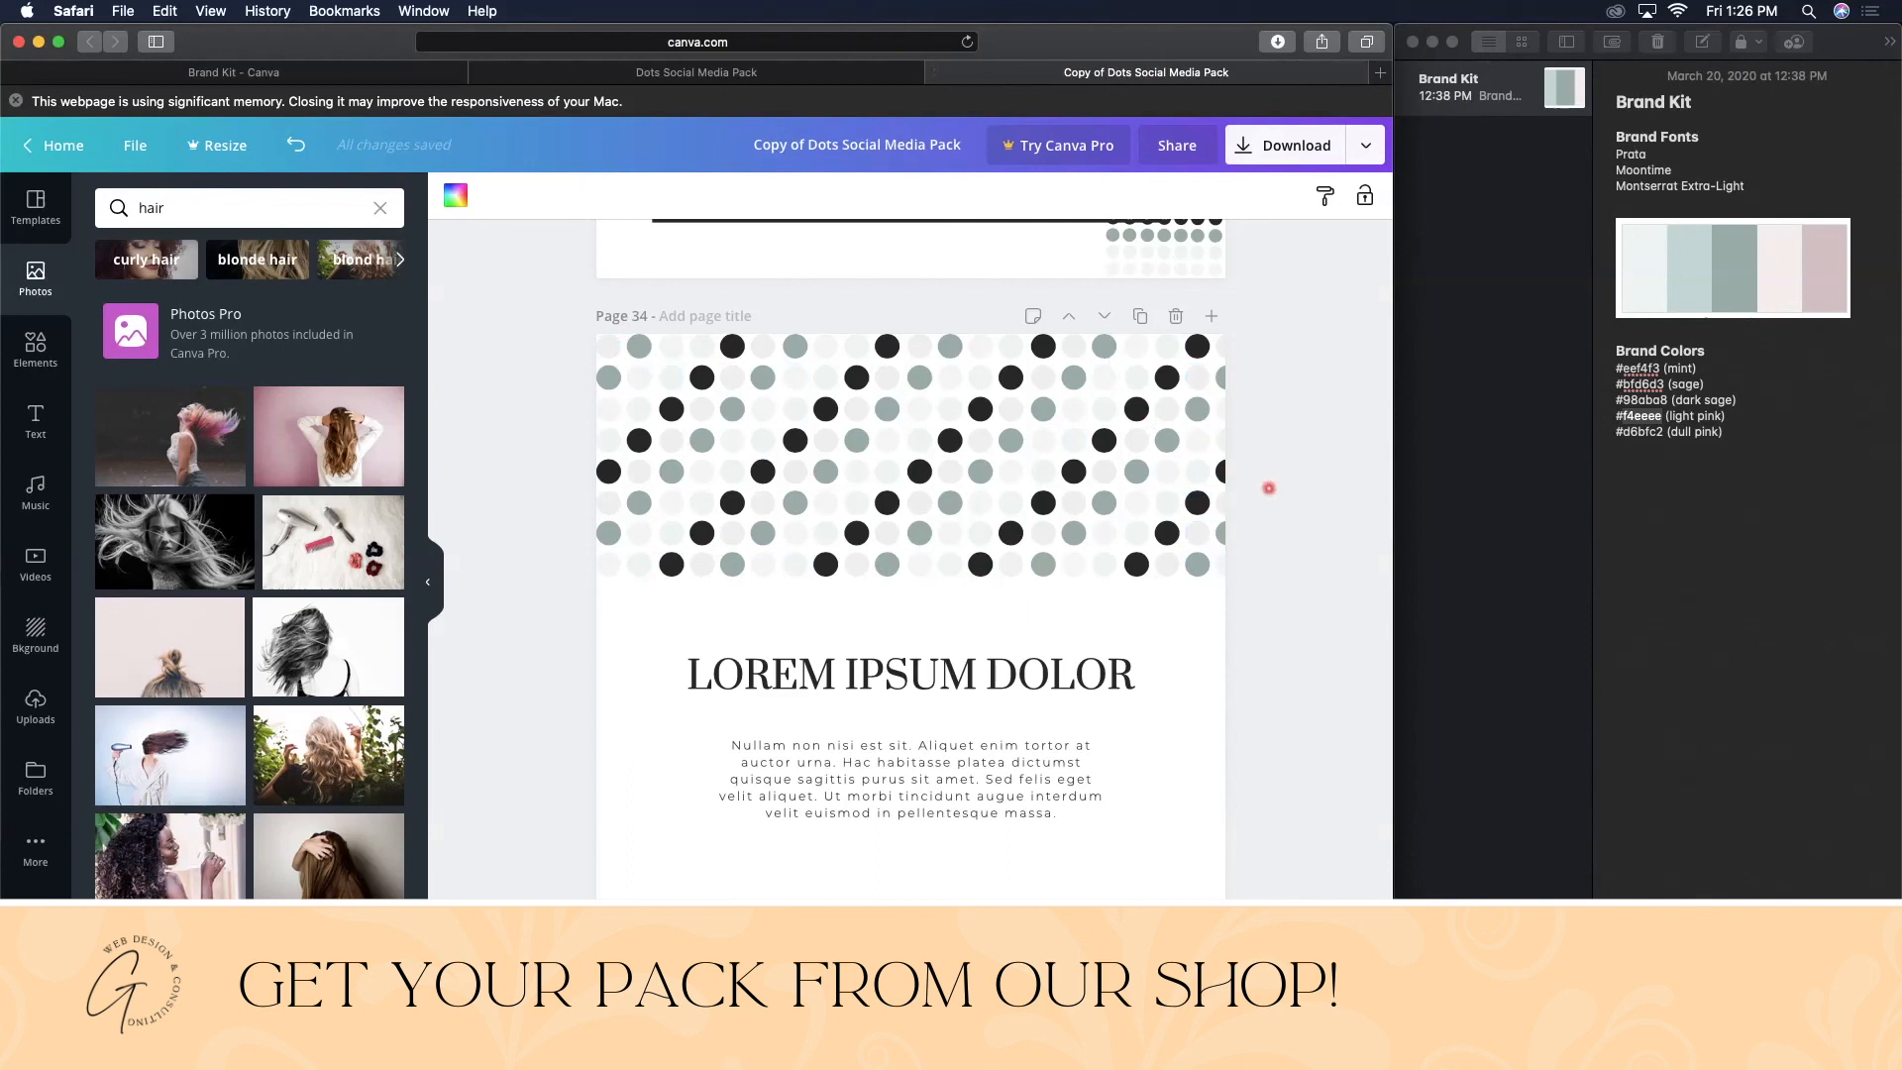
pyautogui.scroll(-2, 1263, 417)
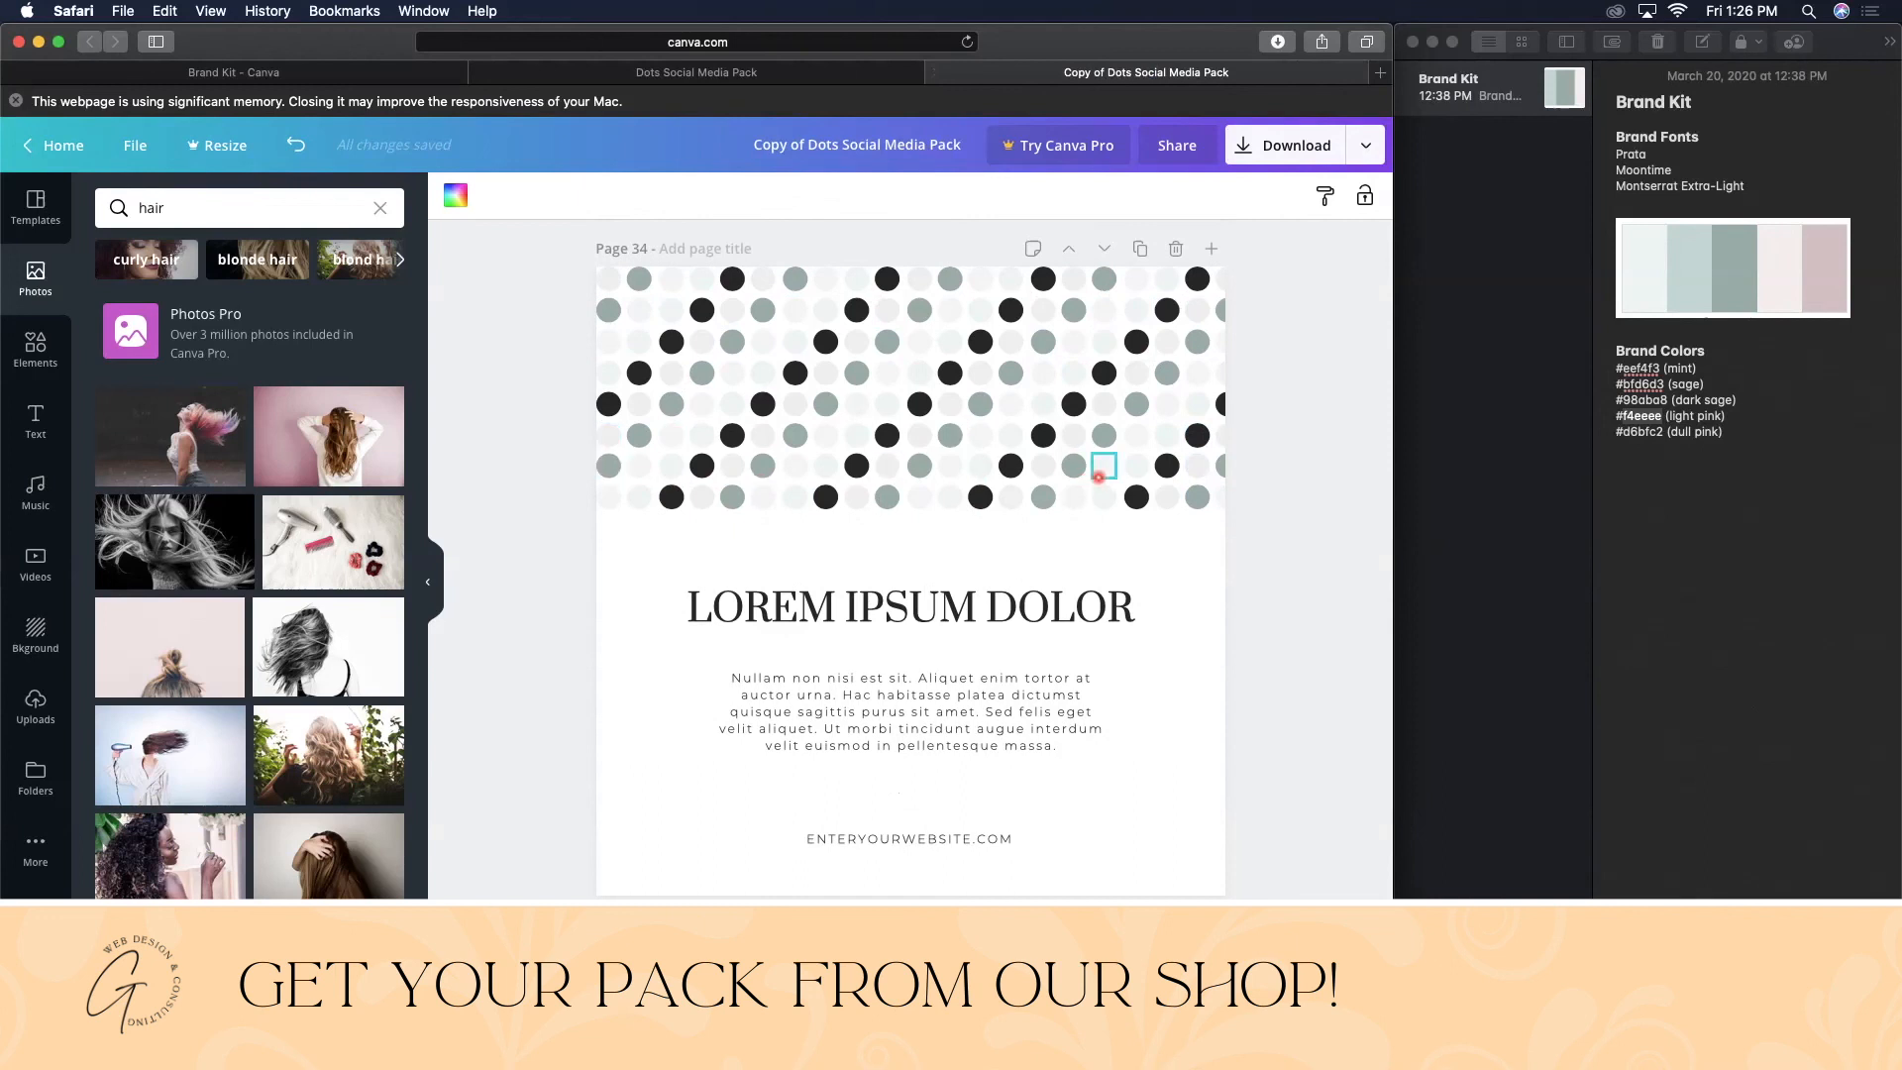
pyautogui.scroll(-10, 1098, 477)
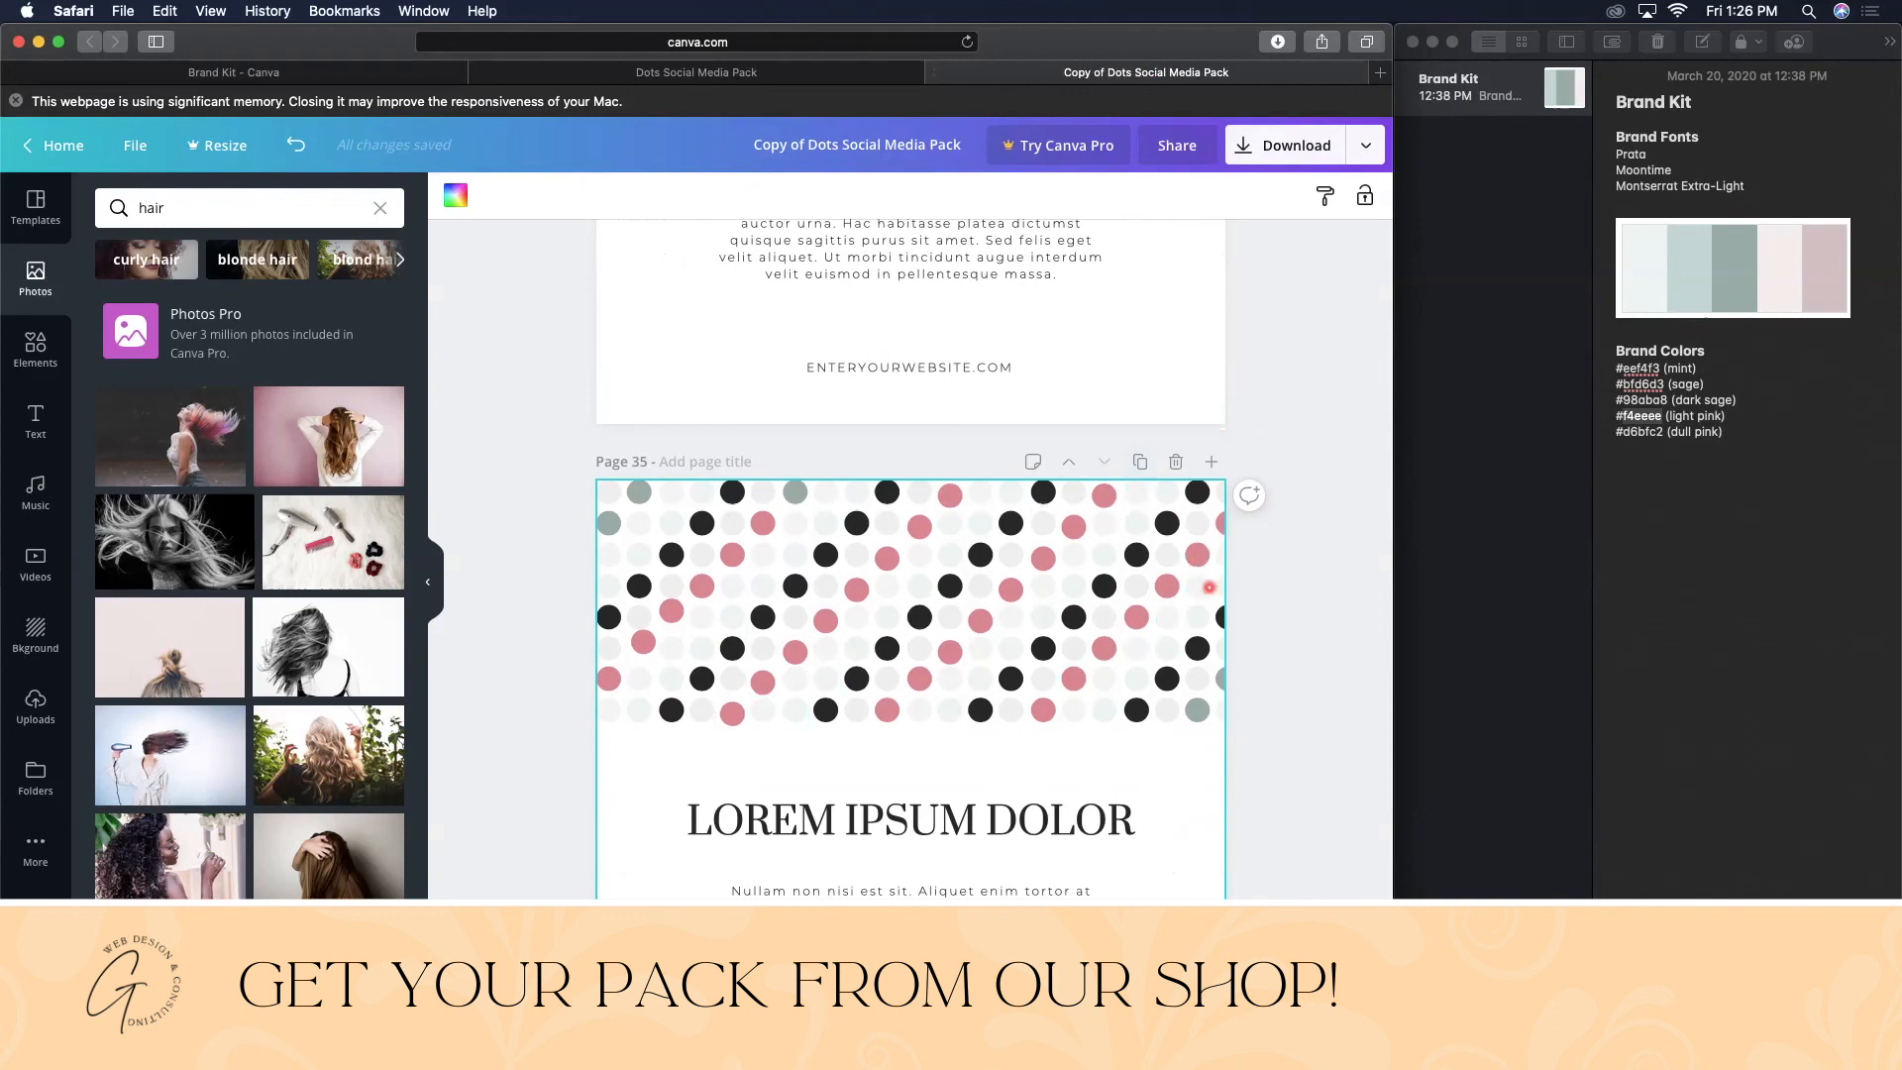
pyautogui.scroll(-4, 1208, 587)
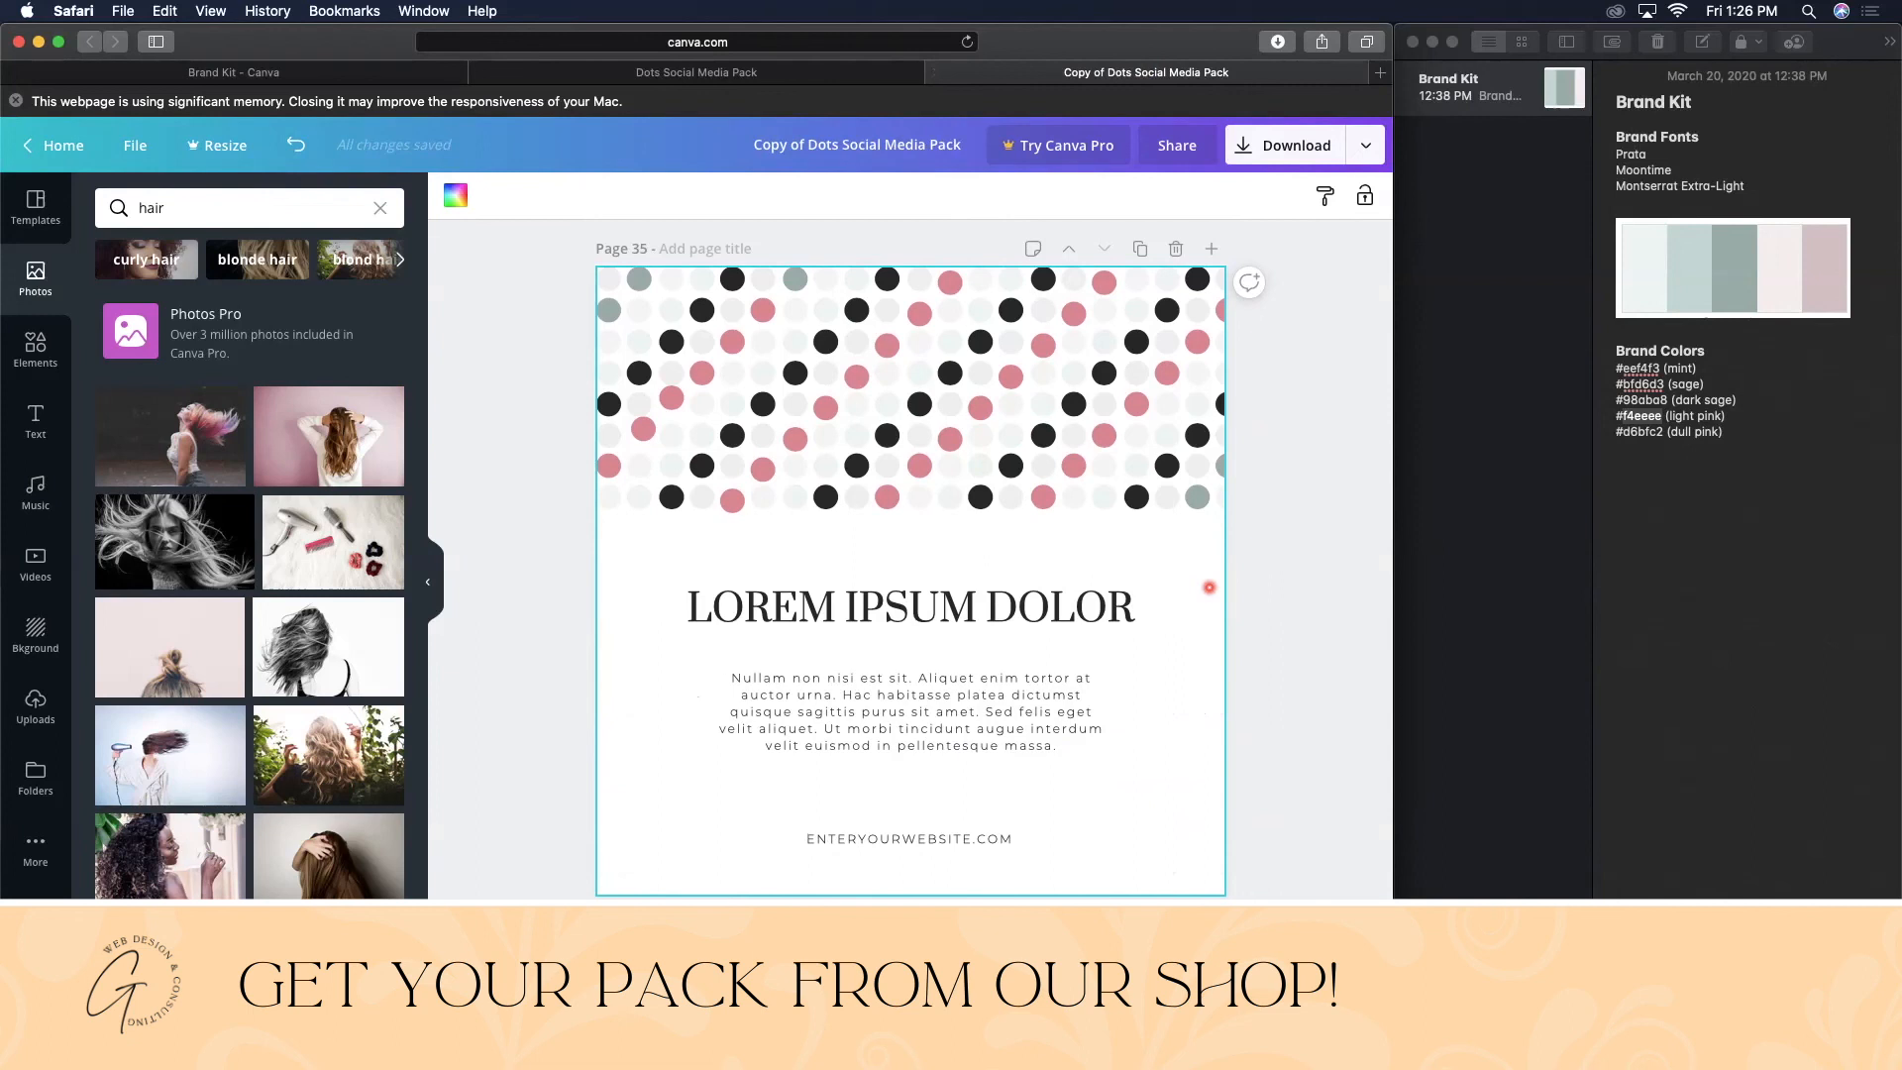